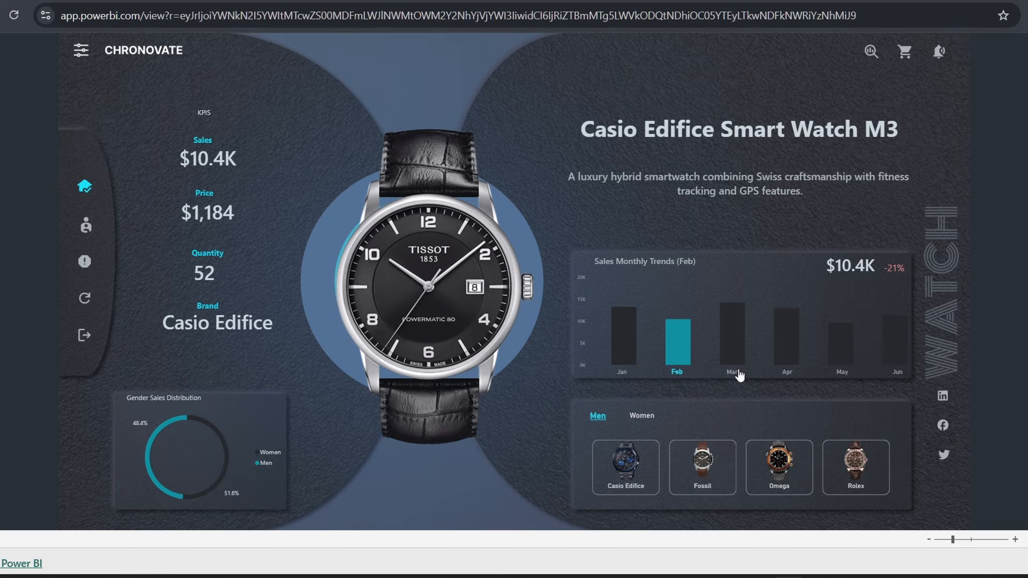
- Focus the dashboard on March and compare the Fossil, Casio Edifice and Omega watch cards
{"action": "left_click", "coordinate": [732, 358]}
{"action": "left_click", "coordinate": [705, 474]}
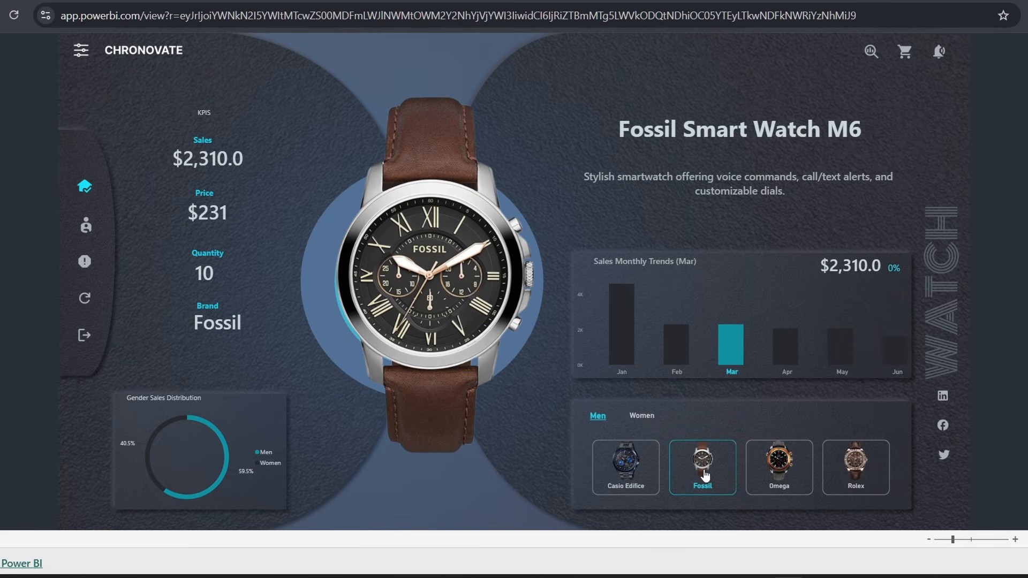
{"action": "left_click", "coordinate": [643, 466]}
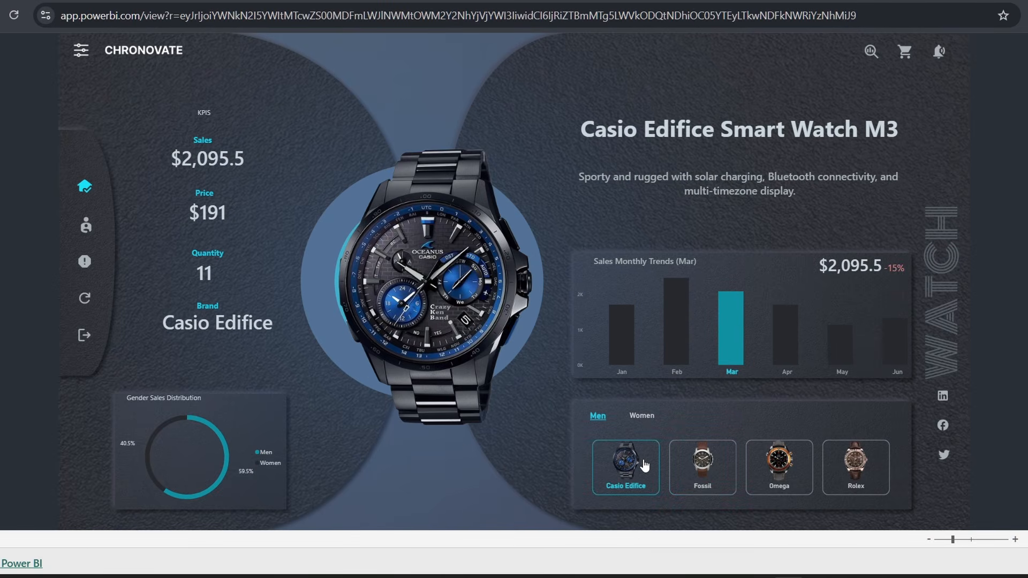
{"action": "left_click", "coordinate": [785, 474]}
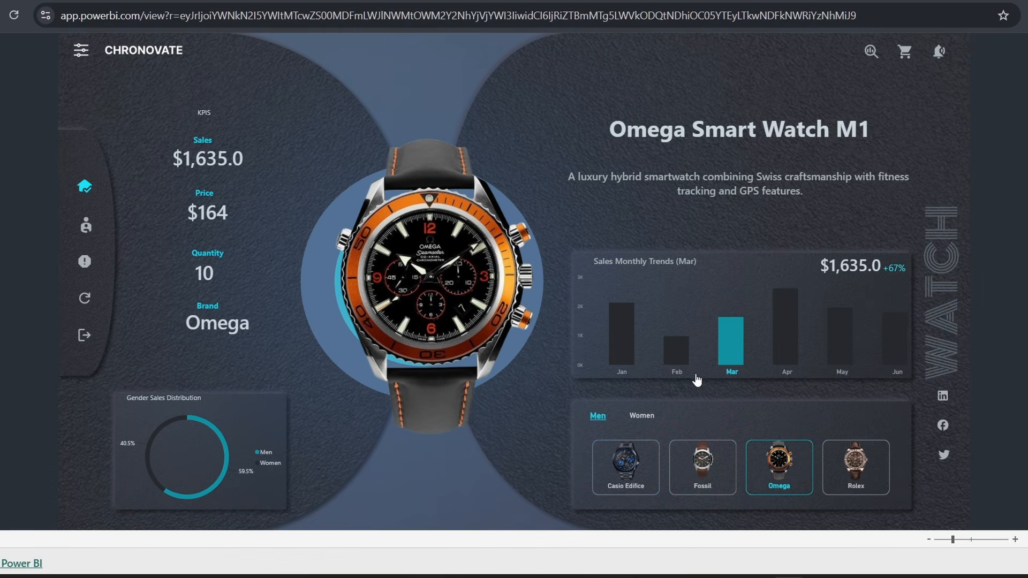
- Step through February, January and April, ending on the Fossil watch with April selected
{"action": "left_click", "coordinate": [701, 383]}
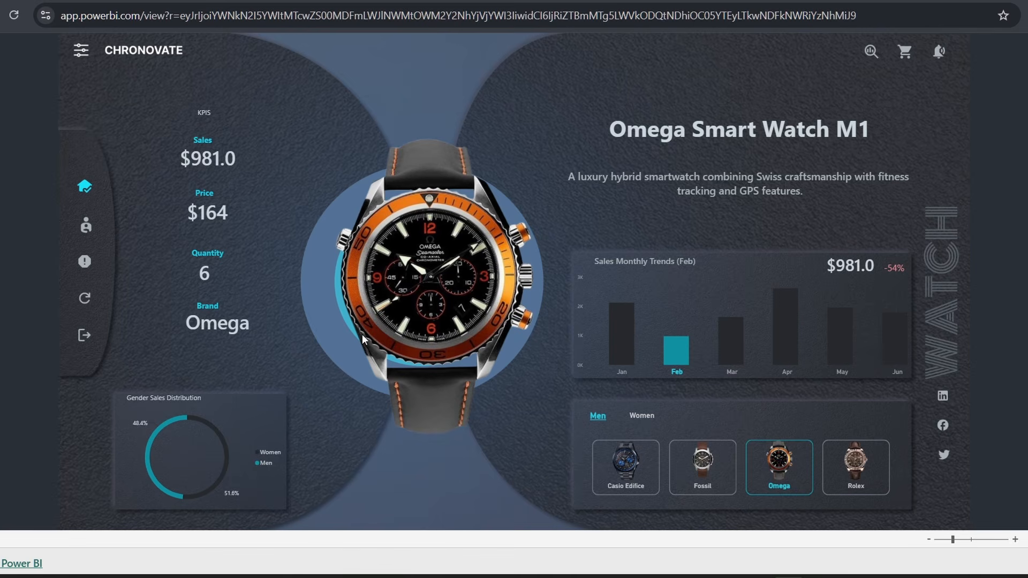
{"action": "left_click", "coordinate": [701, 387]}
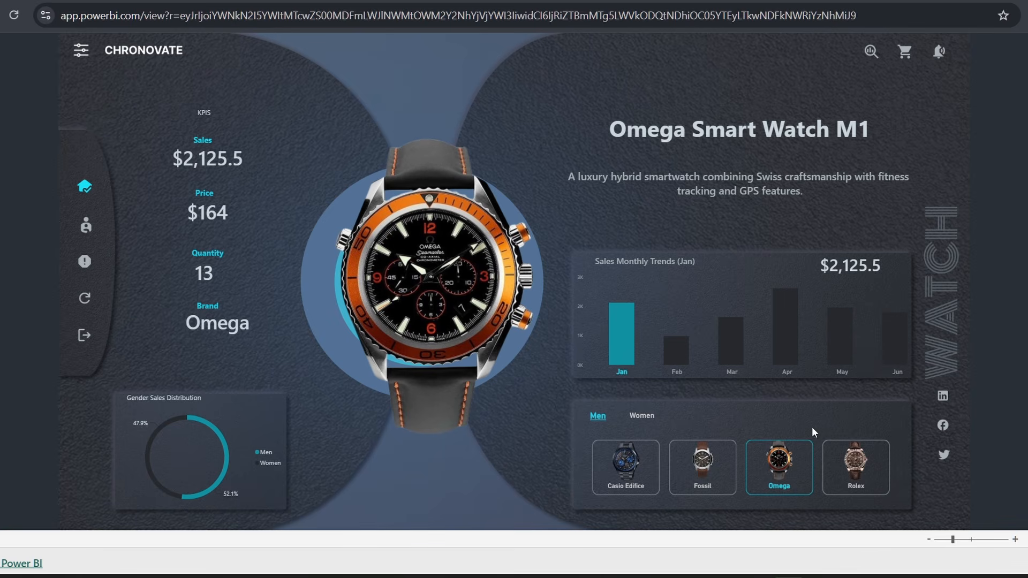
{"action": "left_click", "coordinate": [791, 375]}
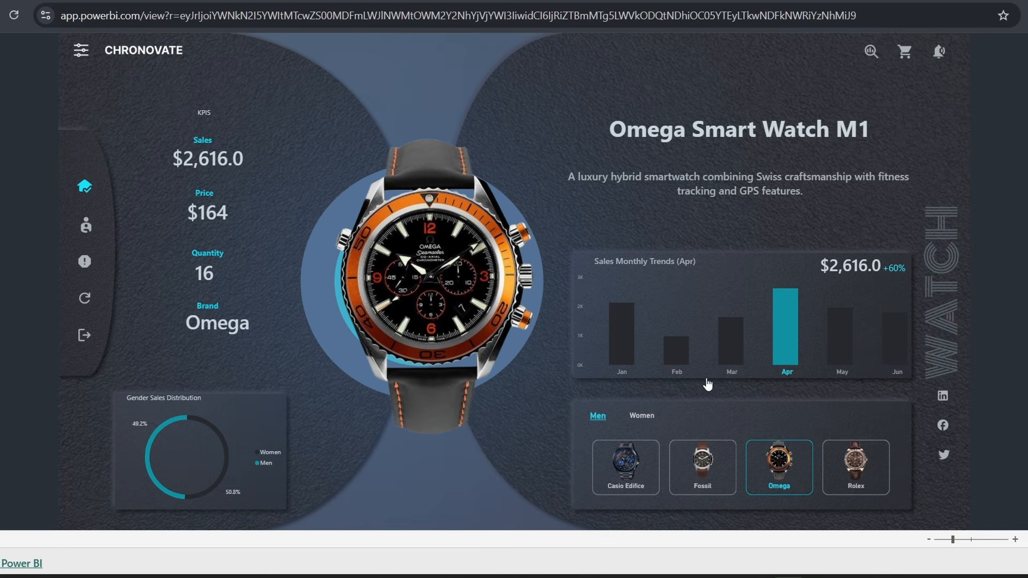
{"action": "left_click", "coordinate": [700, 471]}
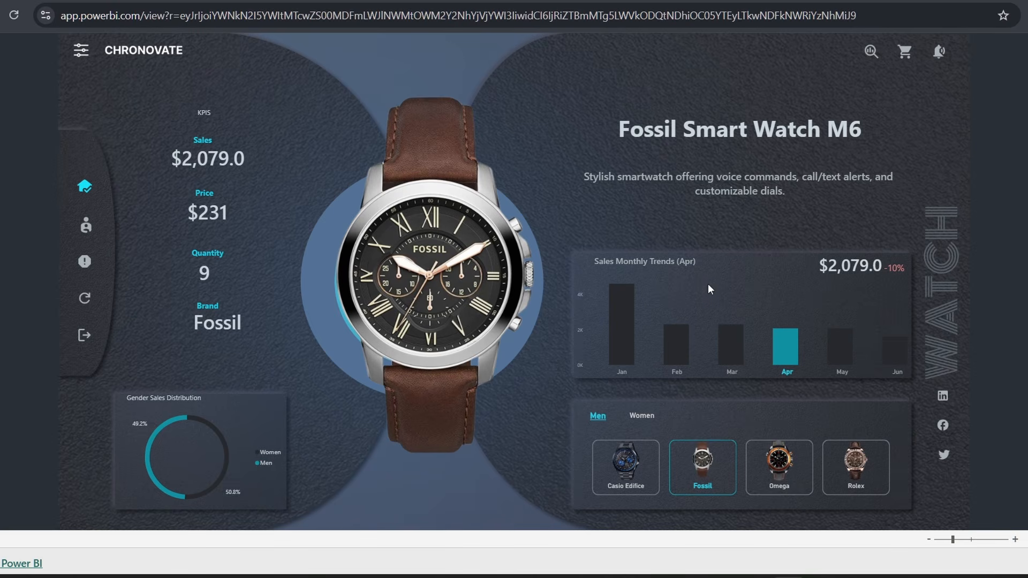
- Cycle the Fossil figures through February, April, March and back to February
{"action": "left_click", "coordinate": [675, 372]}
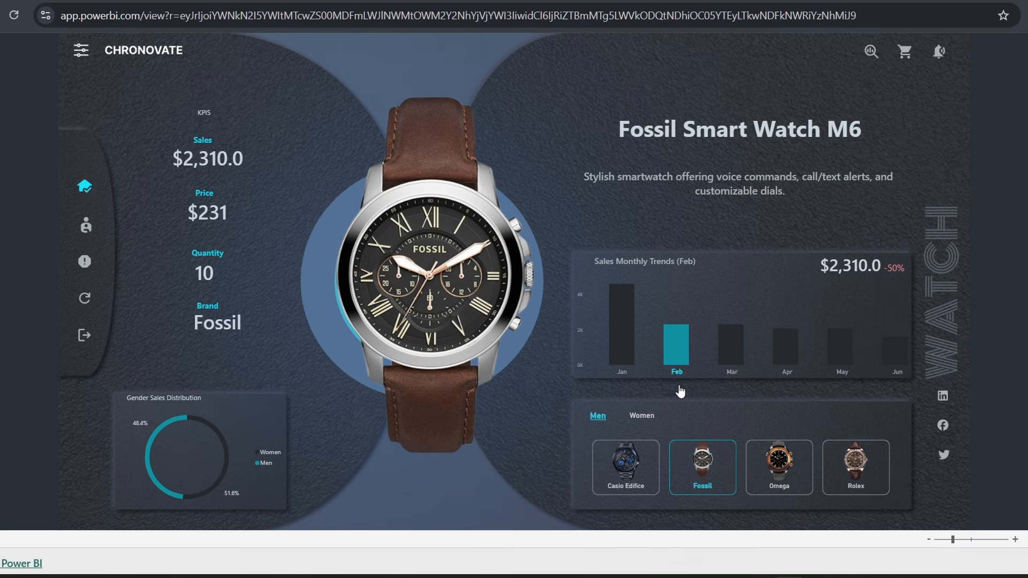
{"action": "left_click", "coordinate": [785, 371]}
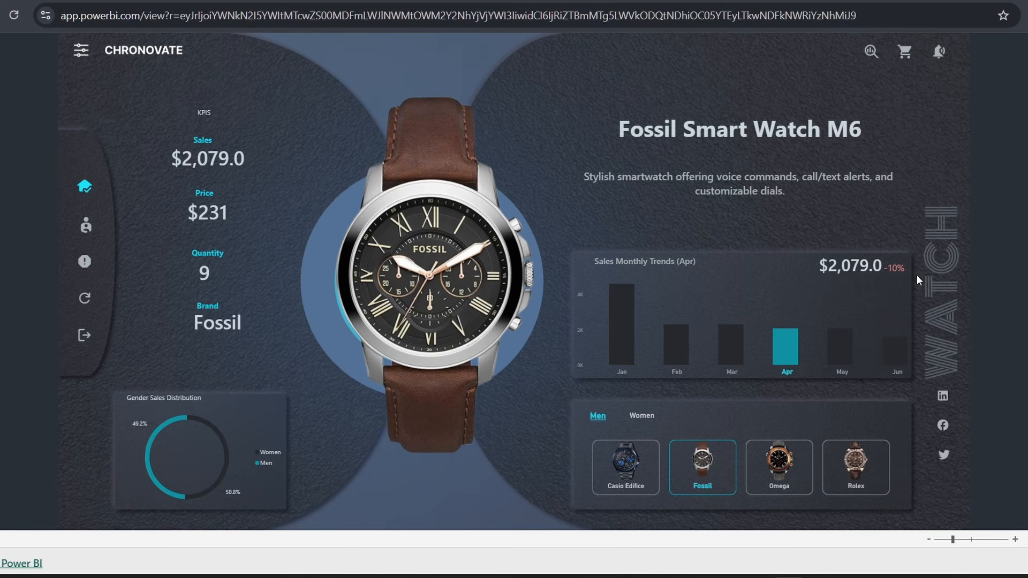
{"action": "left_click", "coordinate": [731, 368]}
{"action": "left_click", "coordinate": [678, 369]}
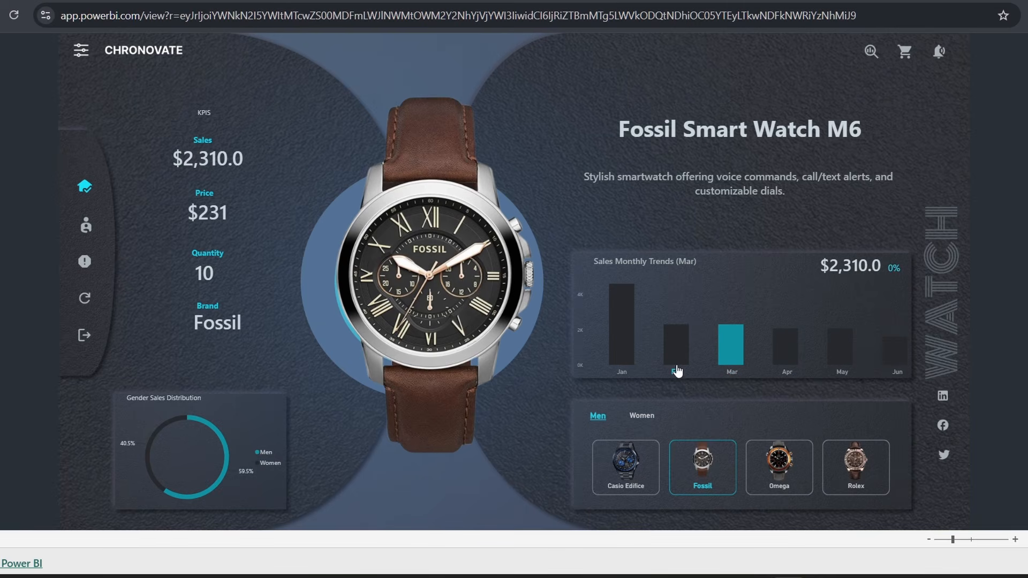
- Clear the Fossil filter, try the Rolex and Omega cards, then reset the dashboard to default
{"action": "left_click", "coordinate": [703, 459]}
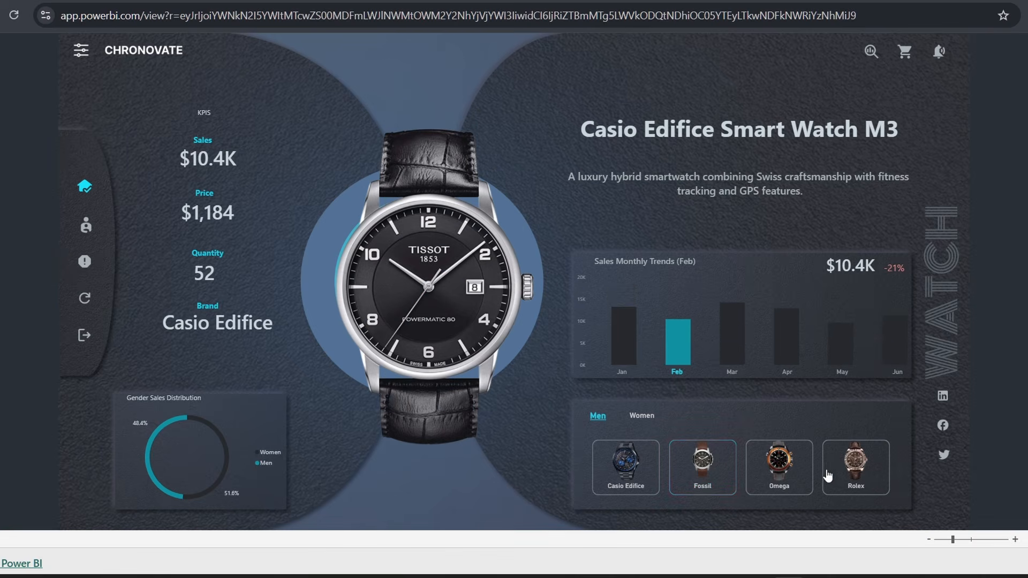
{"action": "left_click", "coordinate": [844, 479]}
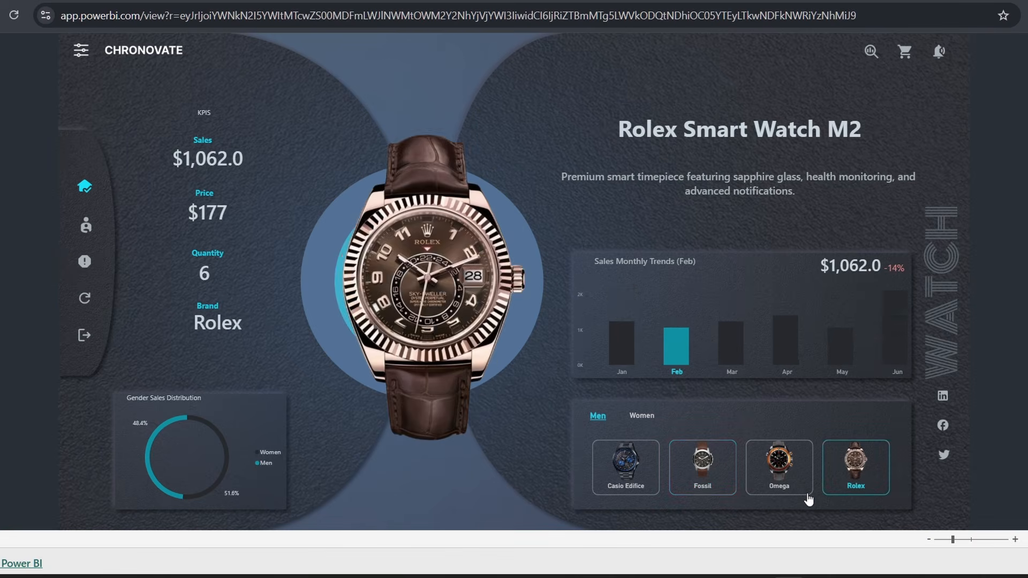
{"action": "left_click", "coordinate": [779, 484]}
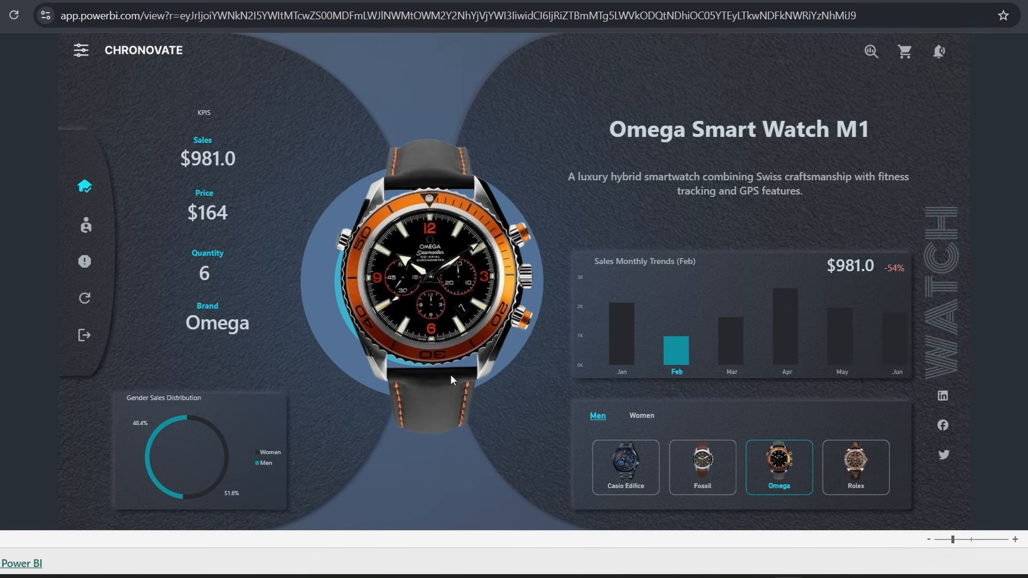
{"action": "left_click", "coordinate": [78, 298]}
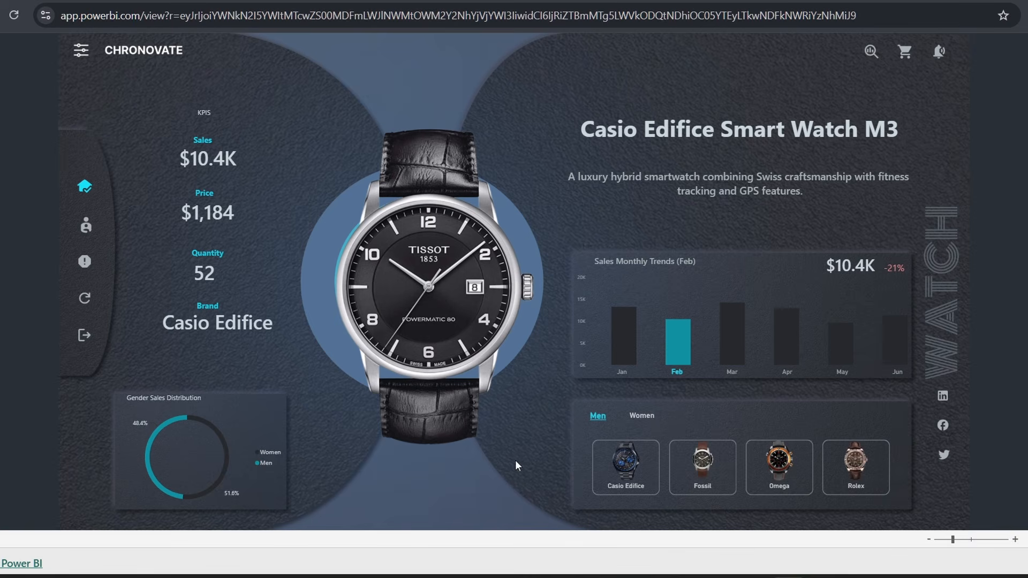
- Open the Women lineup, browse Bulova, Cartier and Daniel Wellington, and settle on Anne Klein
{"action": "left_click", "coordinate": [648, 416]}
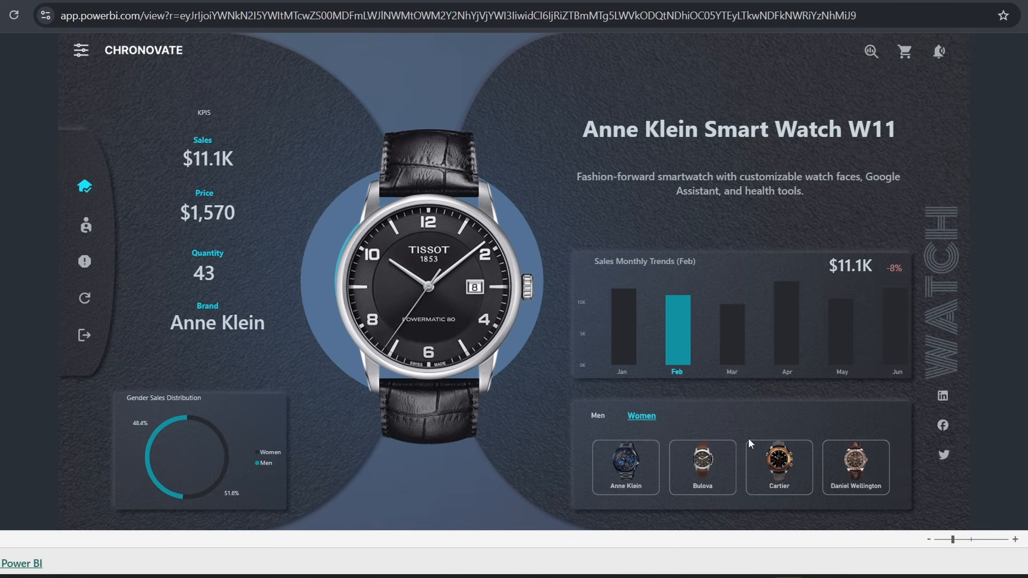
{"action": "left_click", "coordinate": [730, 461]}
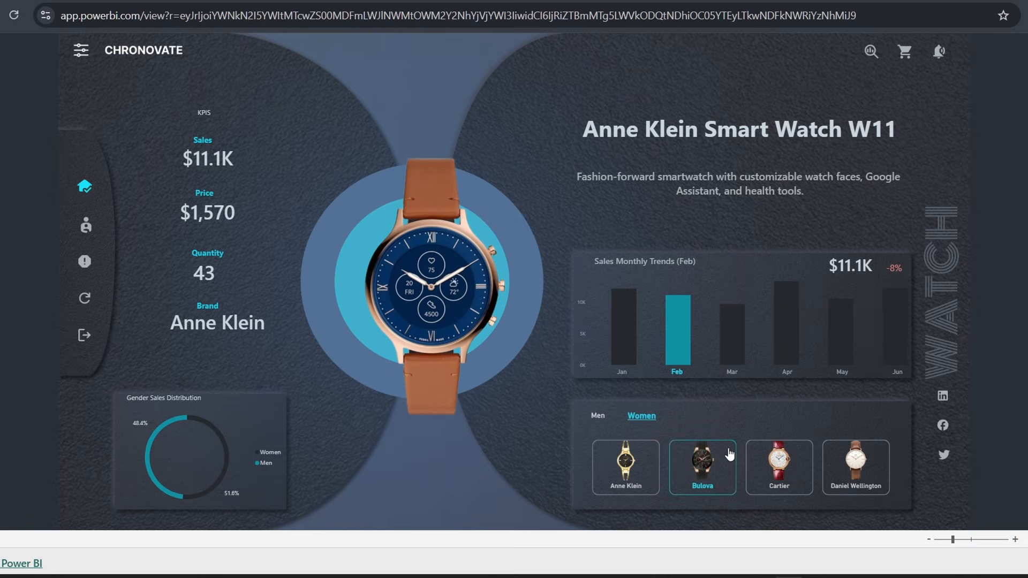
{"action": "left_click", "coordinate": [789, 477]}
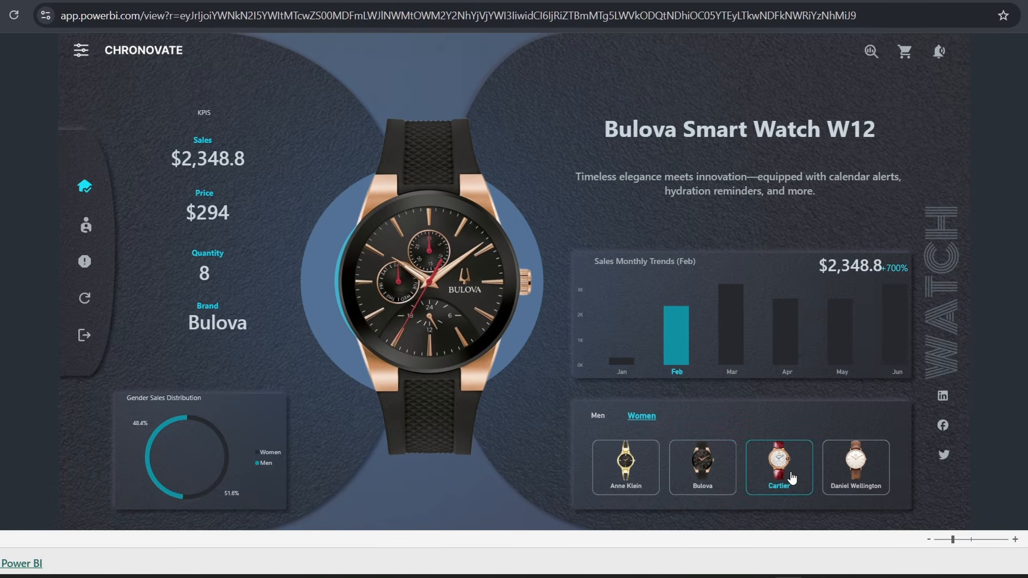
{"action": "left_click", "coordinate": [859, 484]}
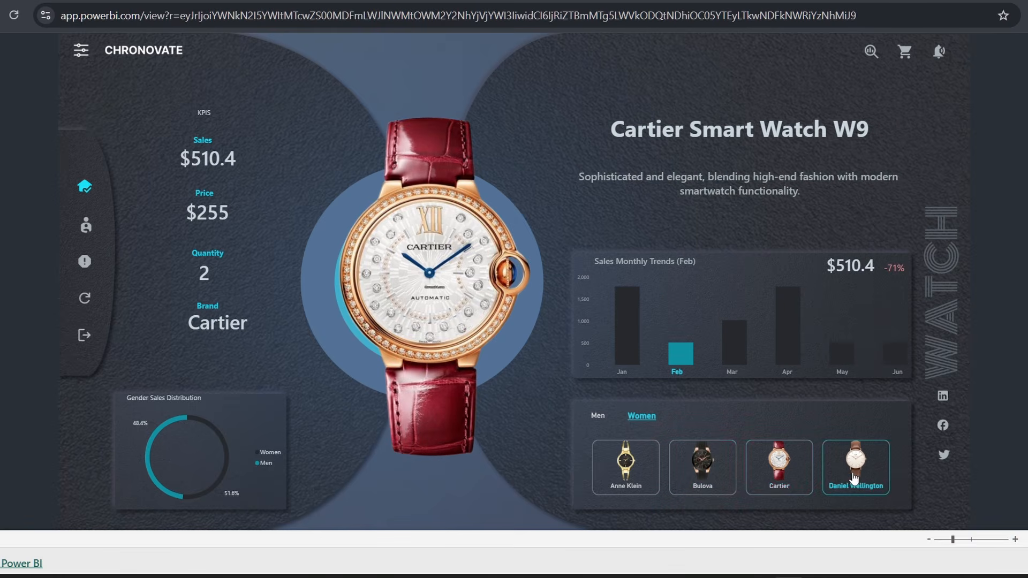
{"action": "left_click", "coordinate": [629, 474]}
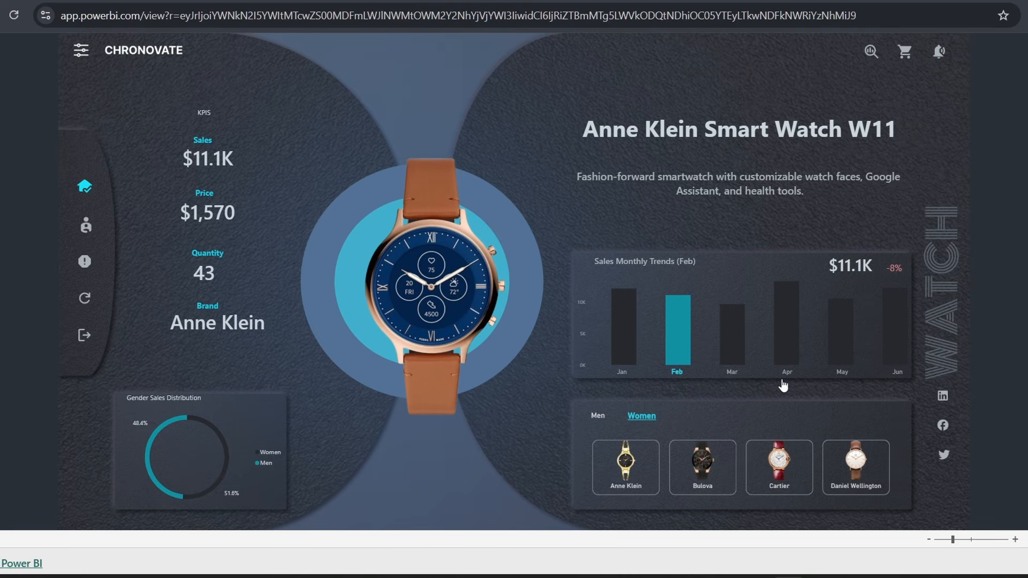
- Show Anne Klein Smart Watch W11's March figures: $1,965.6 sales, quantity 7
{"action": "left_click", "coordinate": [731, 374]}
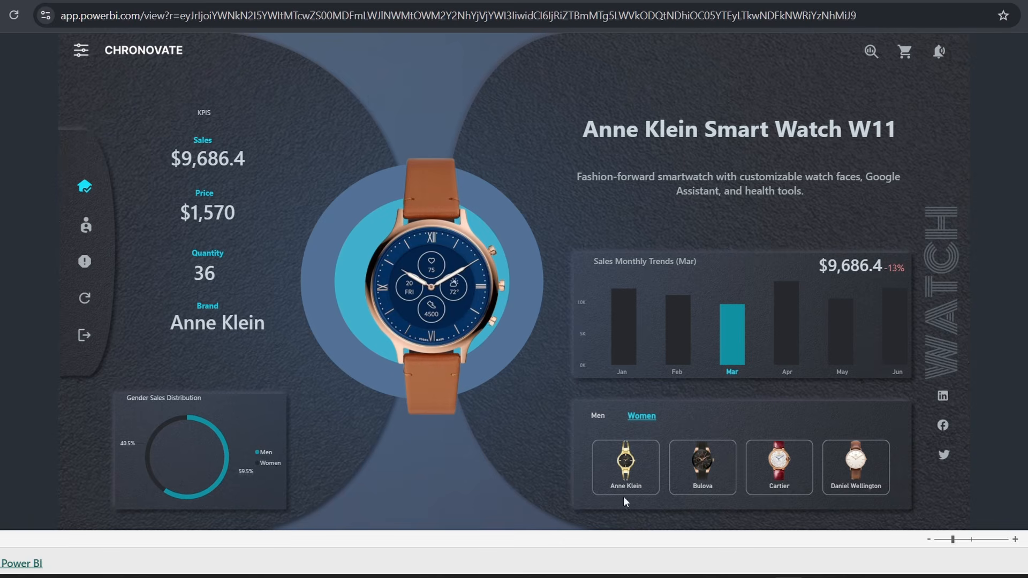
{"action": "left_click", "coordinate": [642, 466]}
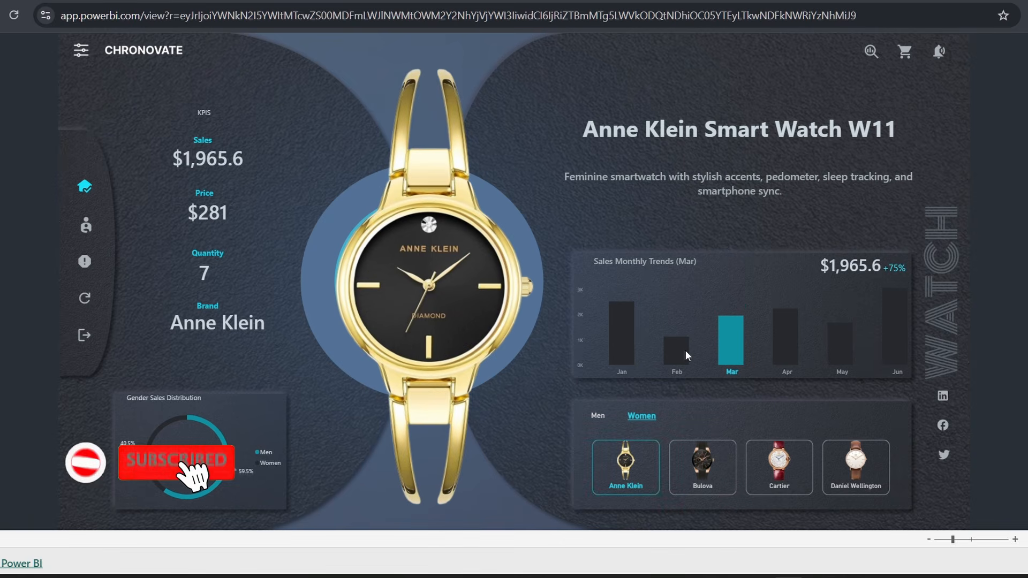
{"action": "mouse_move", "coordinate": [607, 336]}
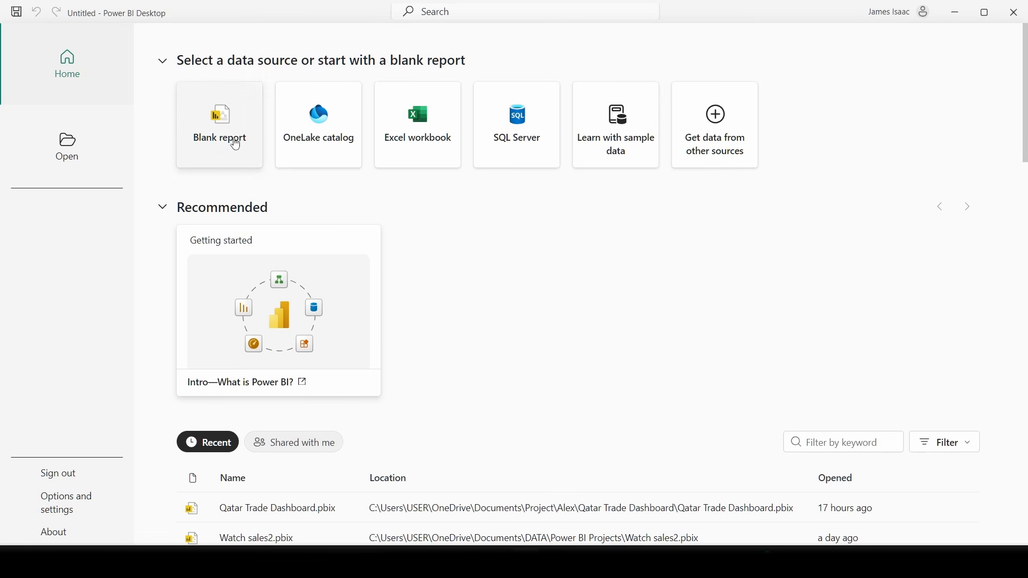
- Start a new blank report from the Power BI Desktop start screen
{"action": "left_click", "coordinate": [240, 141]}
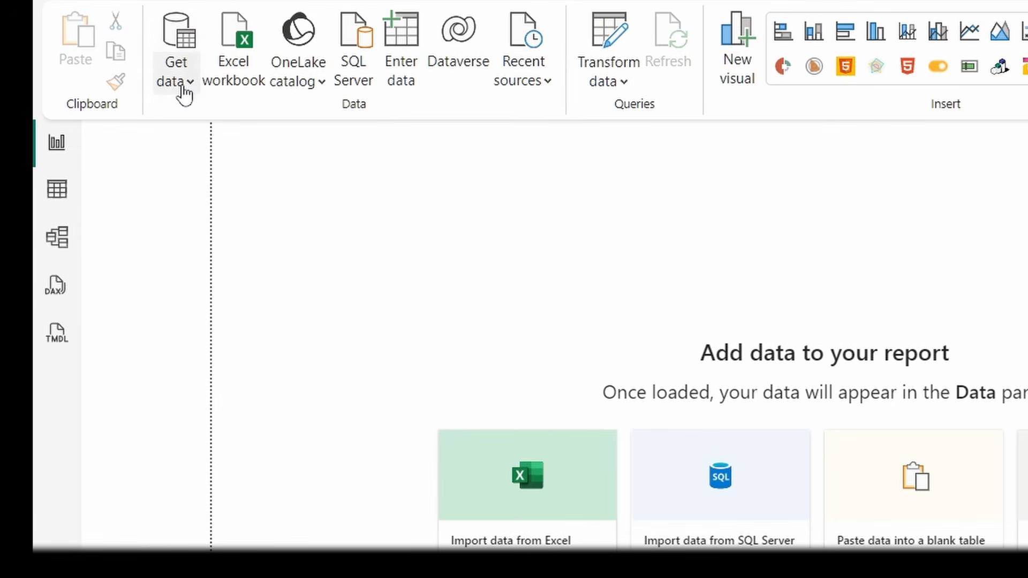
- Connect to the Watch_Sales.xlsx workbook through Get data > Excel workbook
{"action": "left_click", "coordinate": [184, 91]}
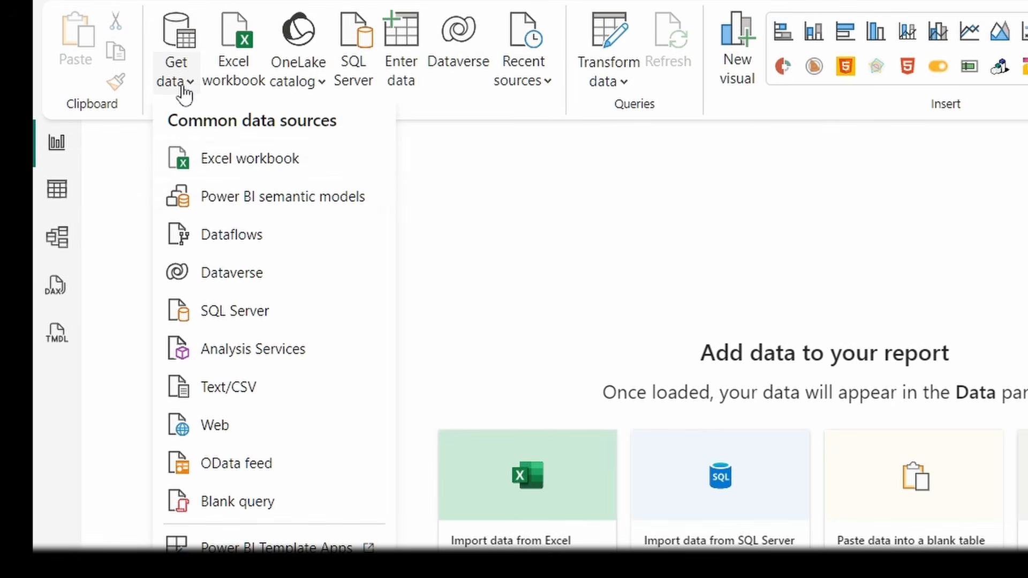
{"action": "left_click", "coordinate": [265, 171]}
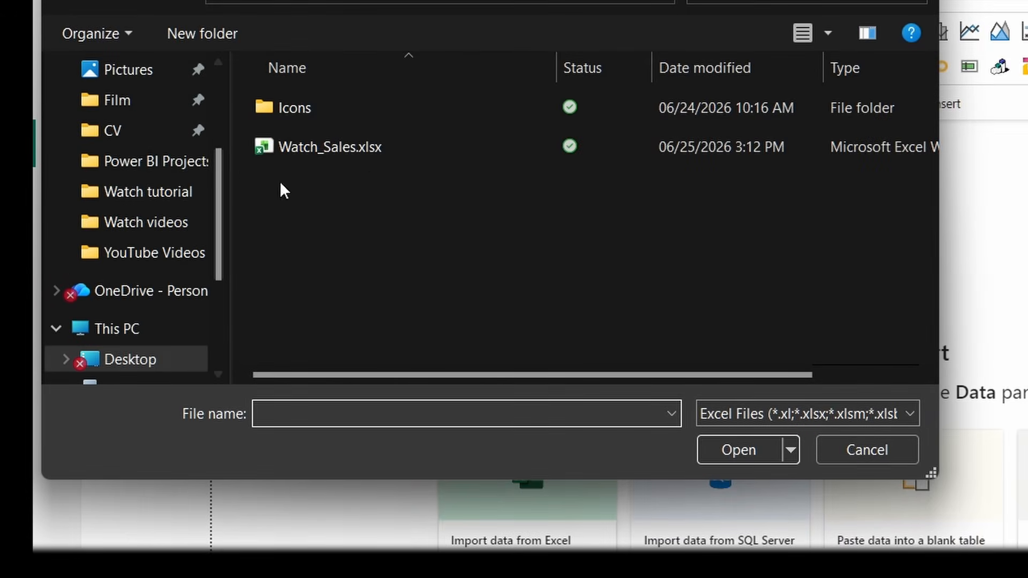
{"action": "left_click", "coordinate": [337, 146]}
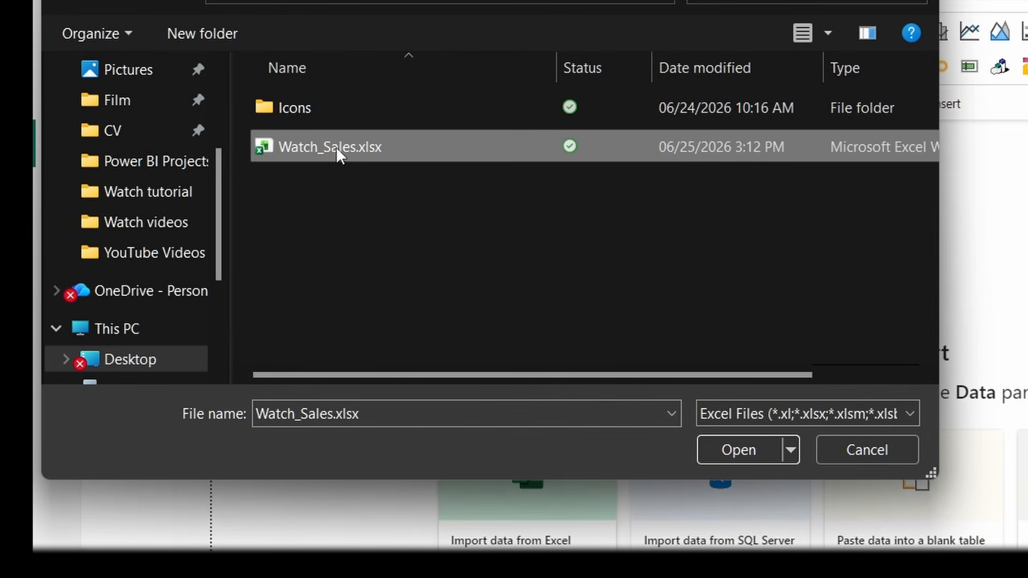
{"action": "left_click", "coordinate": [726, 448]}
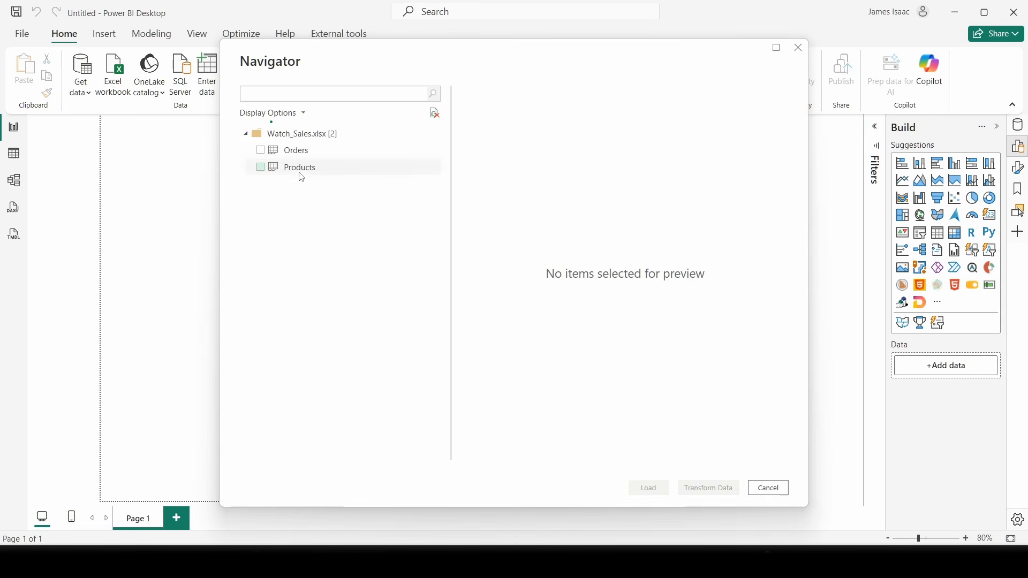
- Preview the Orders and Products sheets in the Navigator
{"action": "left_click", "coordinate": [279, 154]}
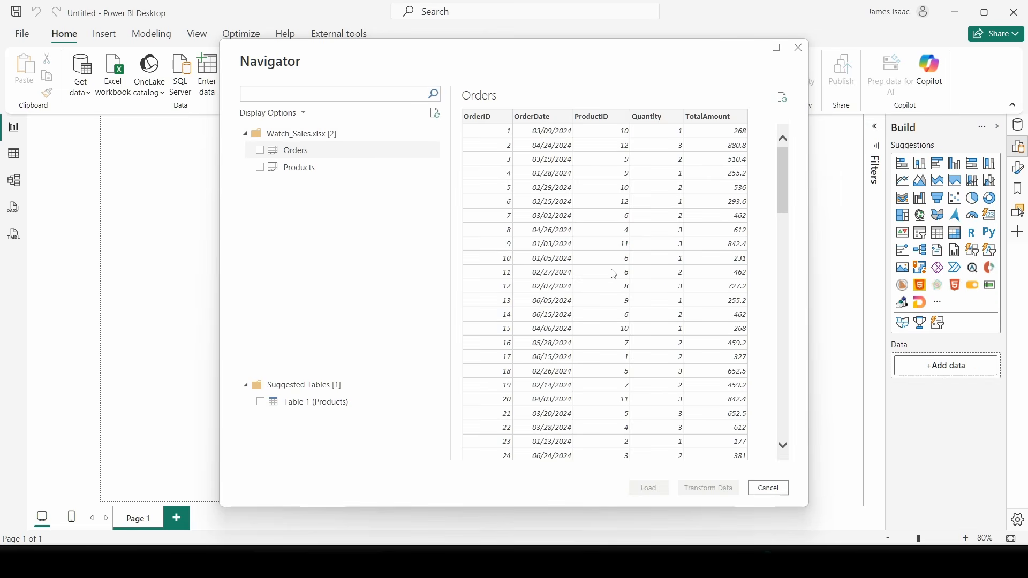
{"action": "scroll", "coordinate": [613, 271], "scroll_direction": "down", "scroll_amount": 5}
{"action": "scroll", "coordinate": [587, 238], "scroll_direction": "up", "scroll_amount": 5}
{"action": "left_click", "coordinate": [316, 168]}
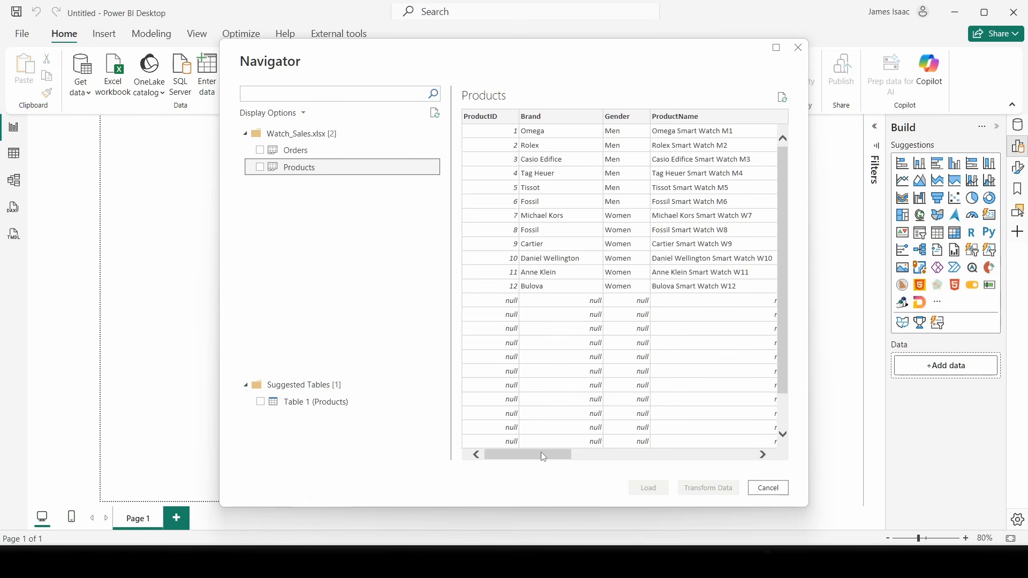
{"action": "left_click_drag", "start_coordinate": [541, 453], "coordinate": [487, 439]}
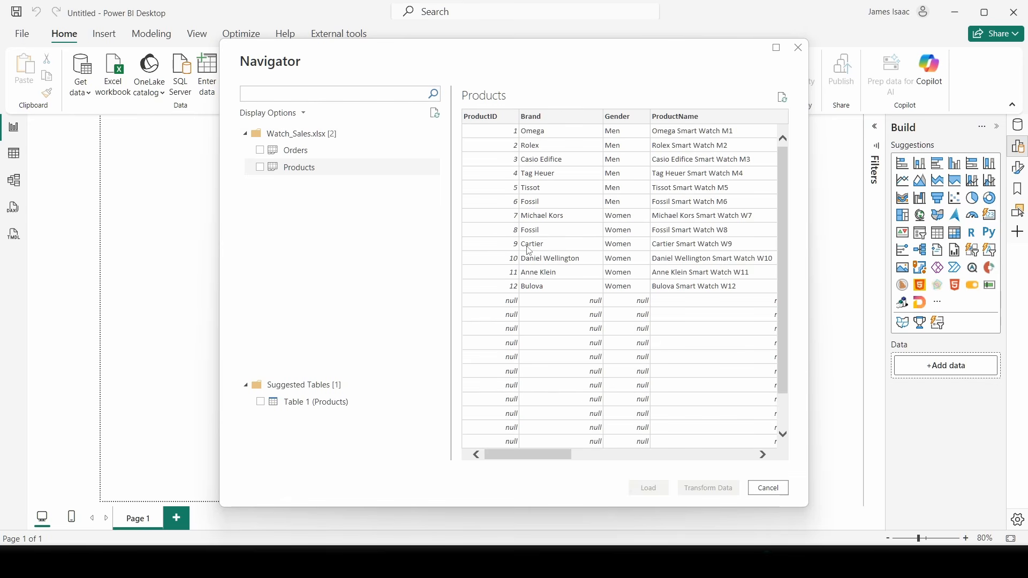
{"action": "left_click_drag", "start_coordinate": [540, 459], "coordinate": [389, 453]}
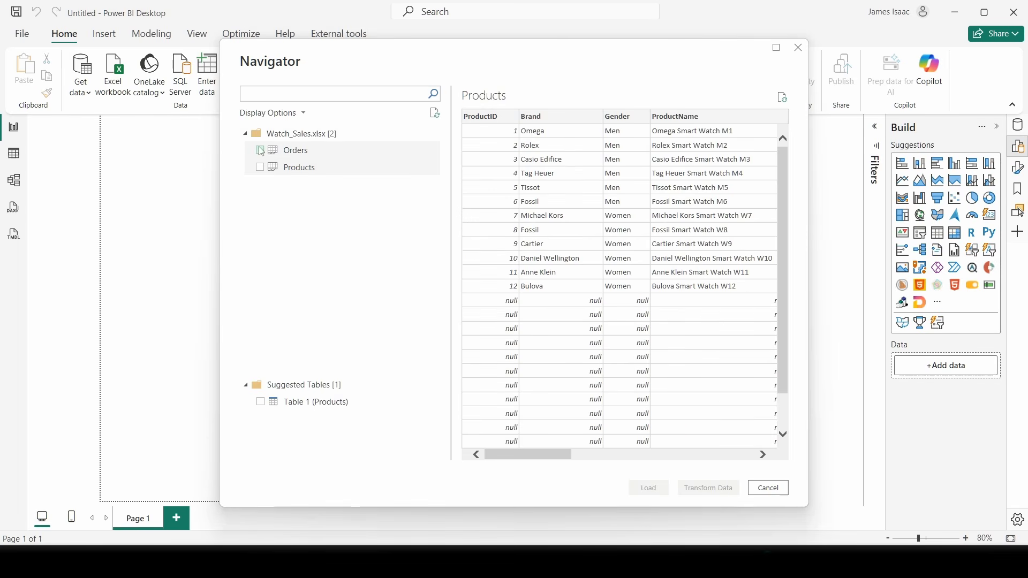
- Tick the Orders and Products tables and open them in Transform Data
{"action": "left_click", "coordinate": [283, 150]}
{"action": "left_click", "coordinate": [261, 150]}
{"action": "left_click", "coordinate": [261, 167]}
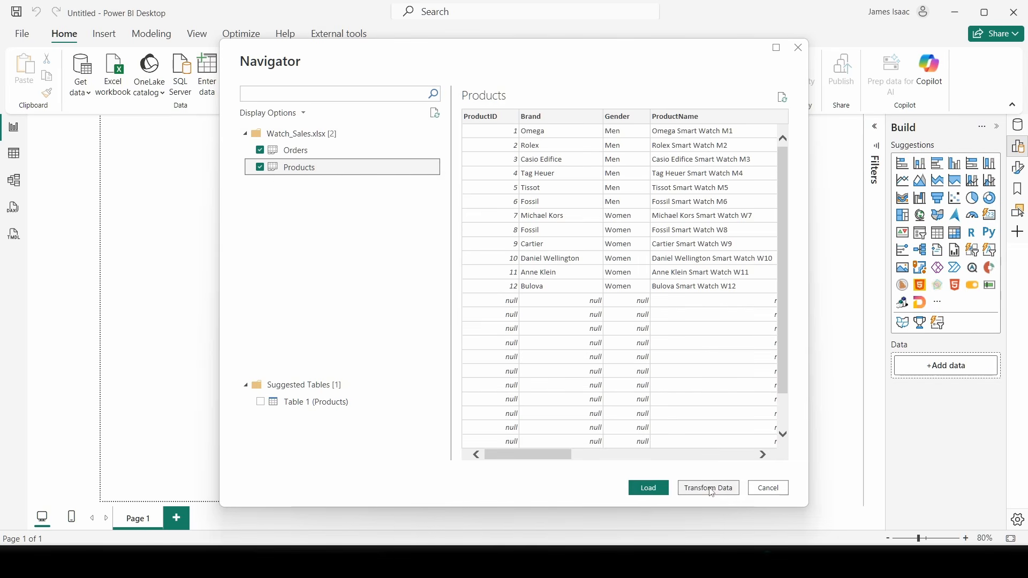
{"action": "left_click", "coordinate": [711, 488]}
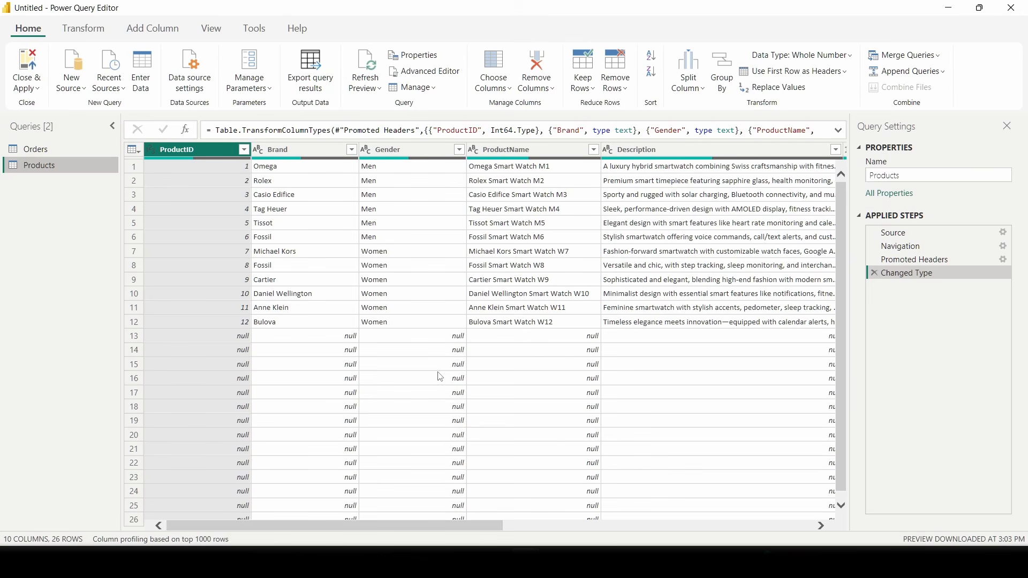
{"action": "left_click", "coordinate": [42, 152]}
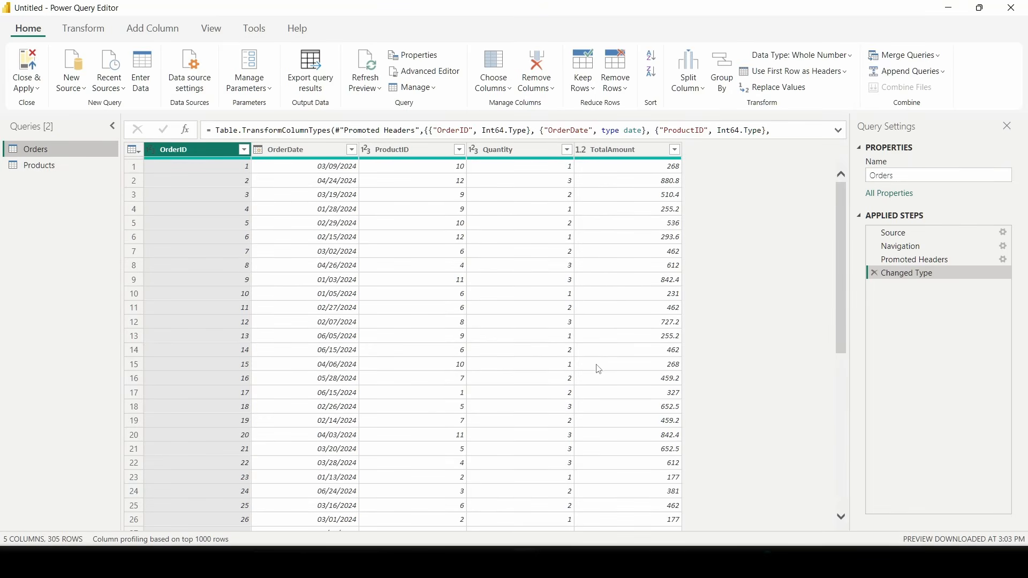
{"action": "scroll", "coordinate": [507, 429], "scroll_direction": "down", "scroll_amount": 18}
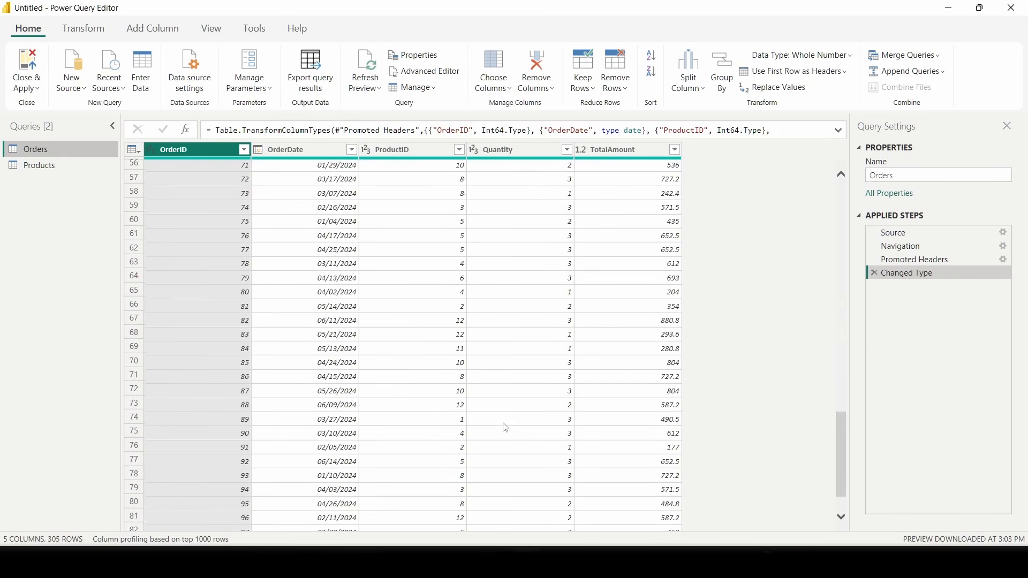
{"action": "scroll", "coordinate": [506, 428], "scroll_direction": "up", "scroll_amount": 18}
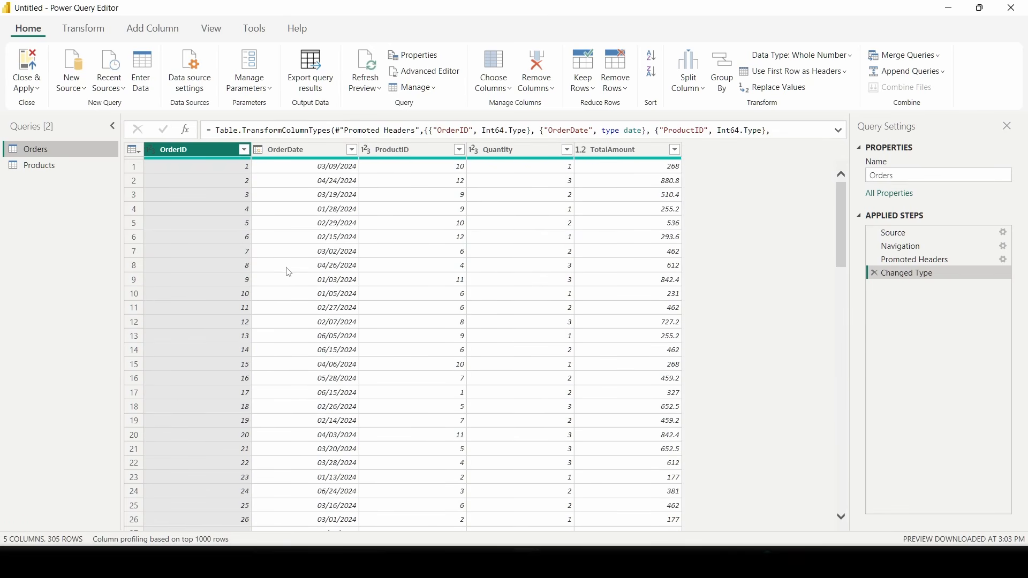
{"action": "left_click", "coordinate": [62, 169]}
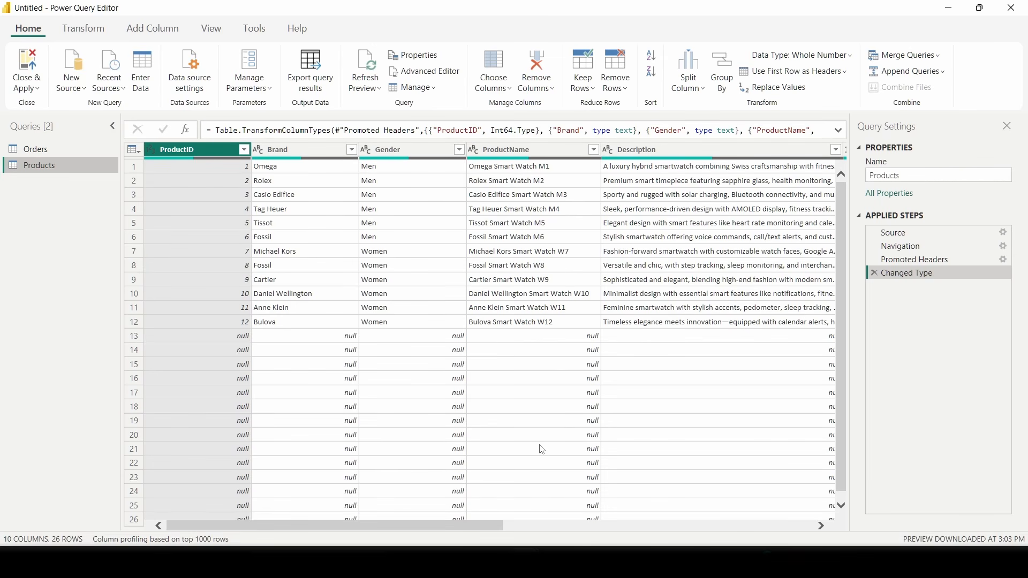
{"action": "left_click_drag", "start_coordinate": [430, 525], "coordinate": [767, 526]}
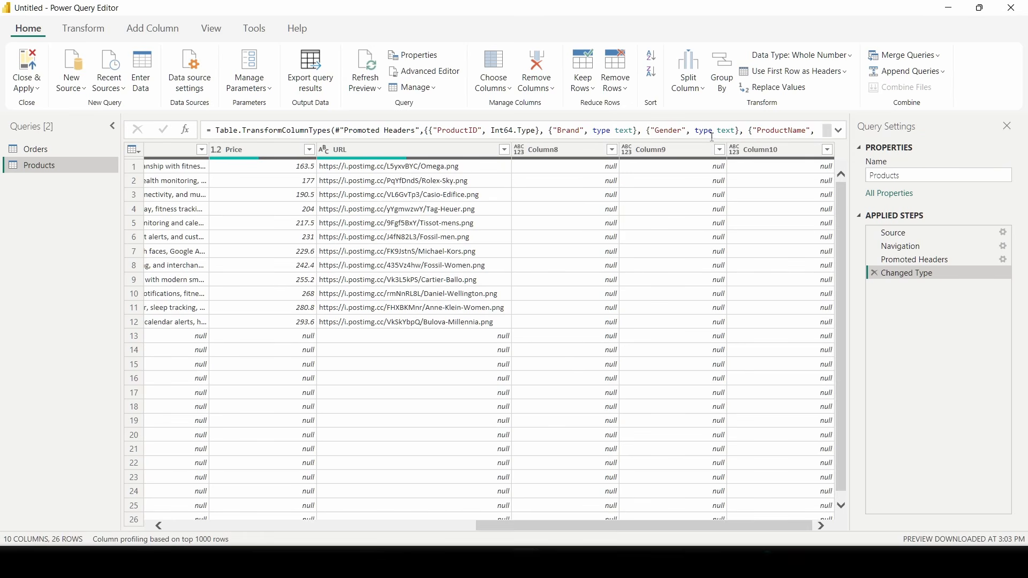
- Select Column8 through Column10 in Products and remove the three empty columns
{"action": "left_click", "coordinate": [550, 154]}
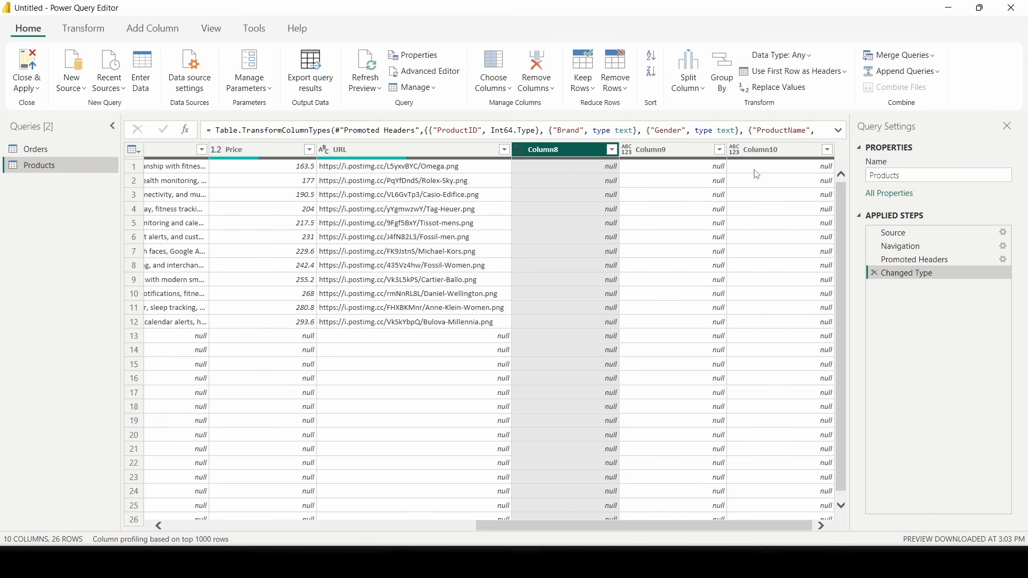
{"action": "left_click", "coordinate": [775, 153], "text": "shift"}
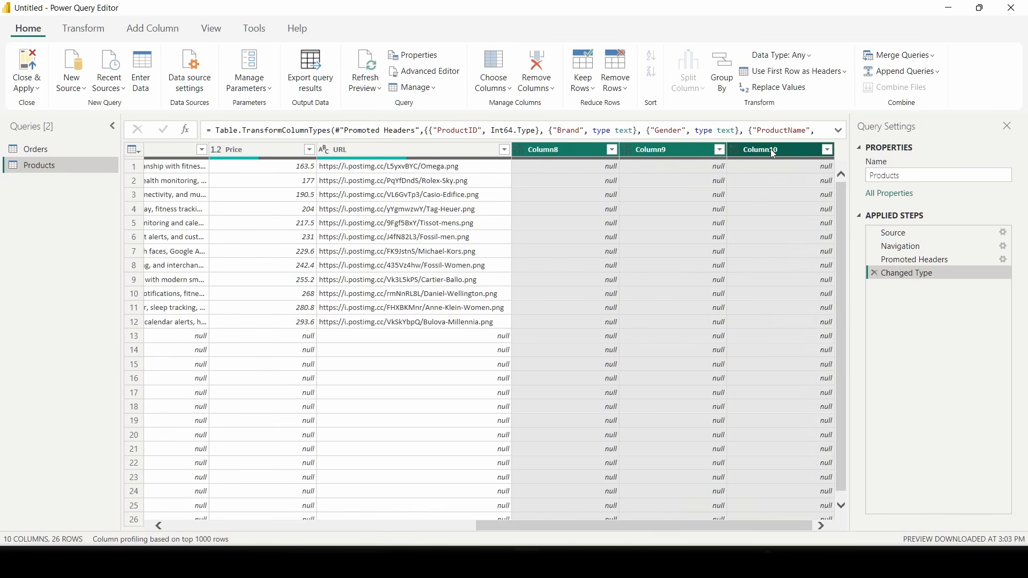
{"action": "right_click", "coordinate": [773, 153]}
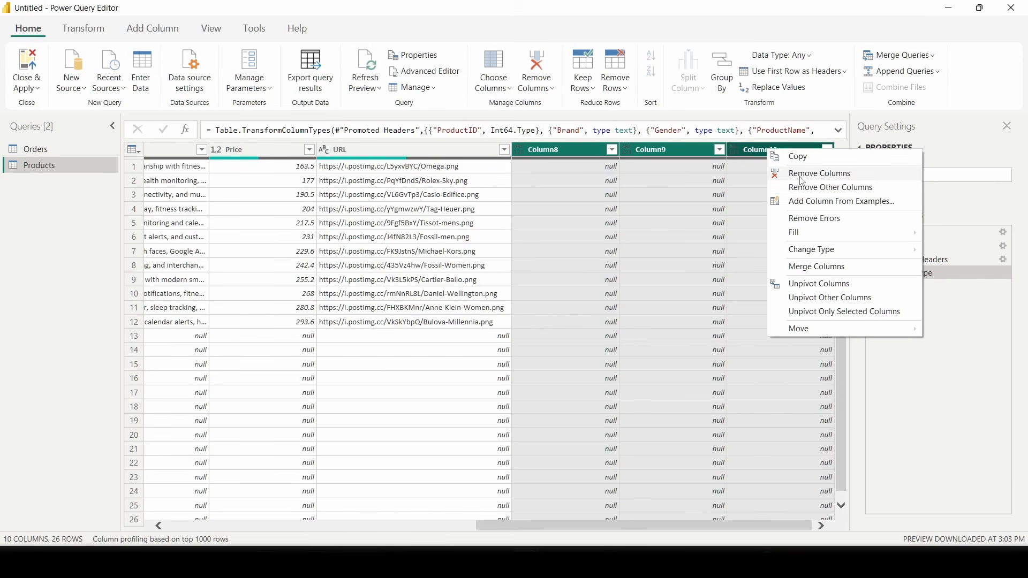
{"action": "left_click", "coordinate": [817, 174]}
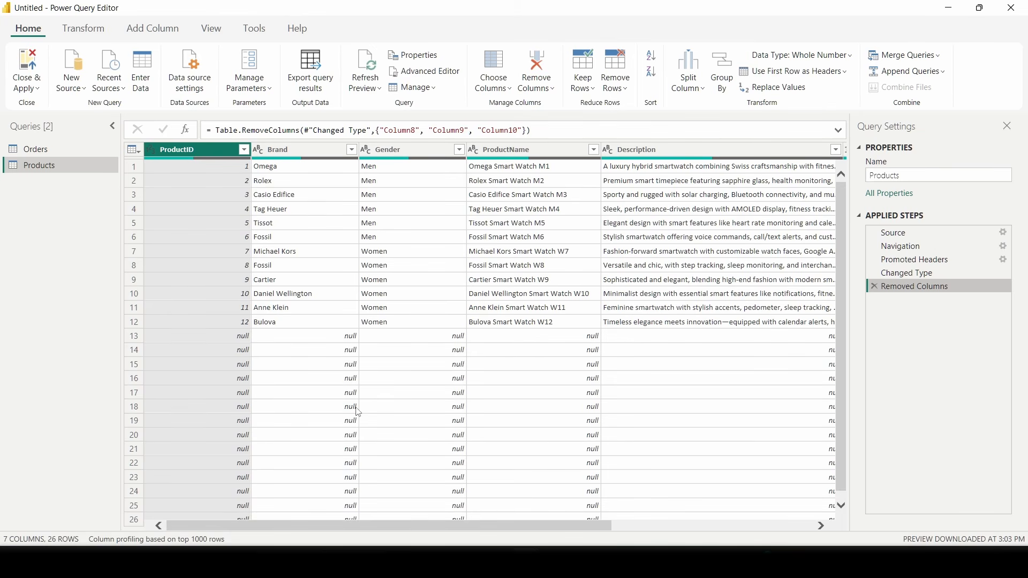
- Remove the blank rows from Products, leaving only its 12 products
{"action": "scroll", "coordinate": [359, 413], "scroll_direction": "down", "scroll_amount": 1}
{"action": "scroll", "coordinate": [285, 369], "scroll_direction": "up", "scroll_amount": 1}
{"action": "scroll", "coordinate": [284, 371], "scroll_direction": "down", "scroll_amount": 1}
{"action": "scroll", "coordinate": [213, 265], "scroll_direction": "up", "scroll_amount": 1}
{"action": "scroll", "coordinate": [250, 373], "scroll_direction": "down", "scroll_amount": 1}
{"action": "scroll", "coordinate": [257, 401], "scroll_direction": "up", "scroll_amount": 1}
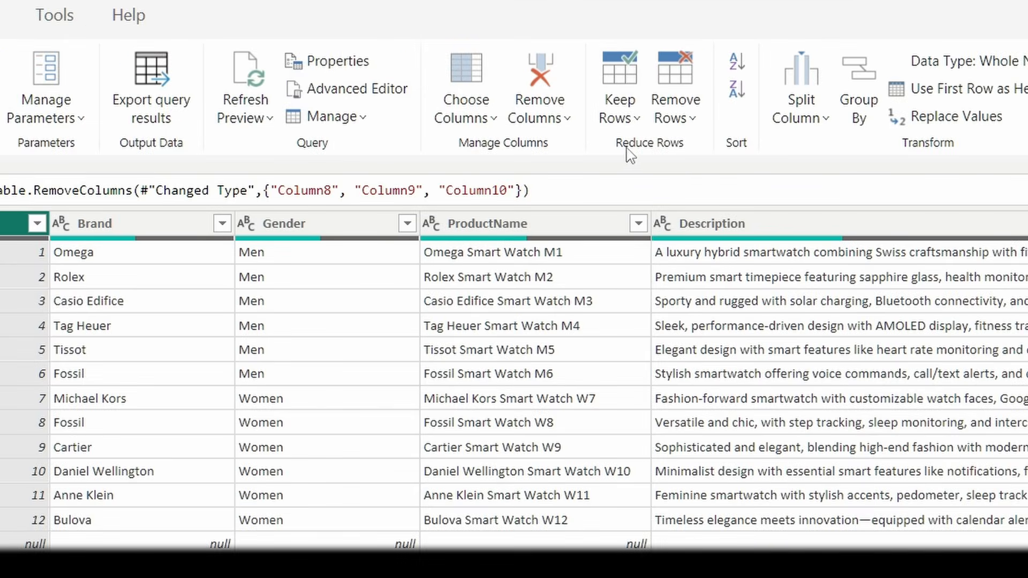
{"action": "left_click", "coordinate": [683, 117]}
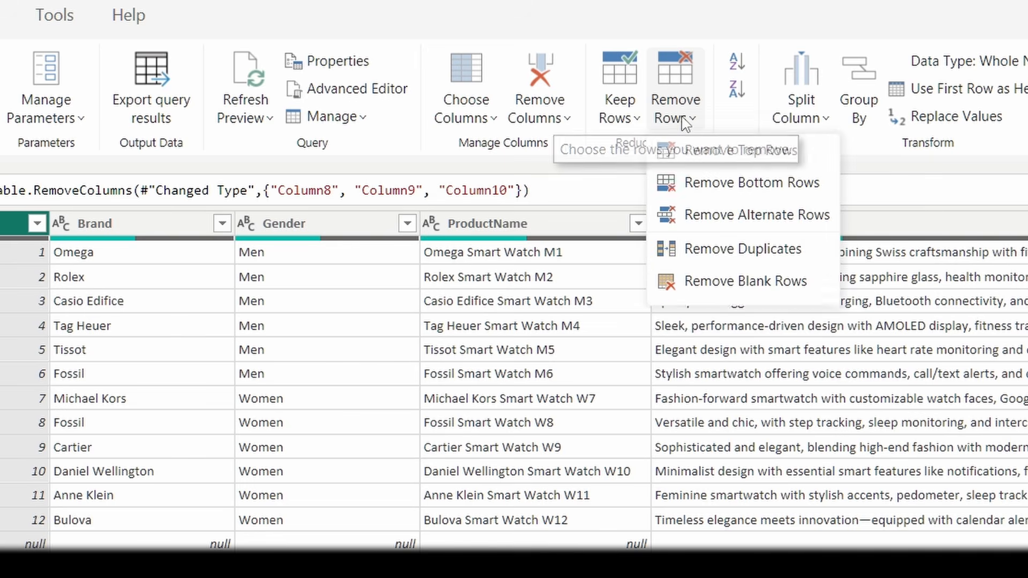
{"action": "left_click", "coordinate": [727, 286]}
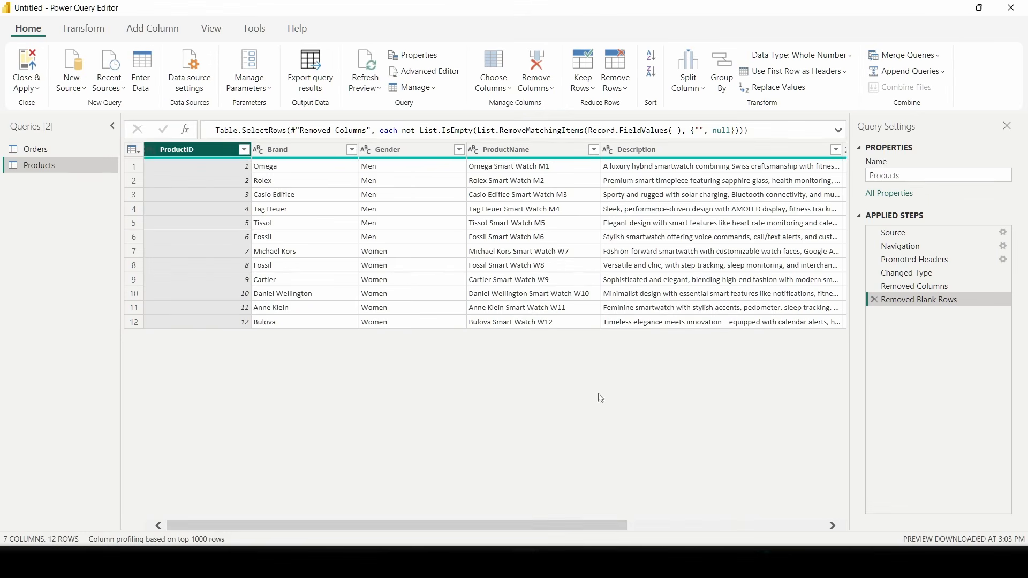
- Check the remaining Products columns, then switch to the Orders query's 305 rows
{"action": "left_click_drag", "start_coordinate": [589, 524], "coordinate": [816, 537]}
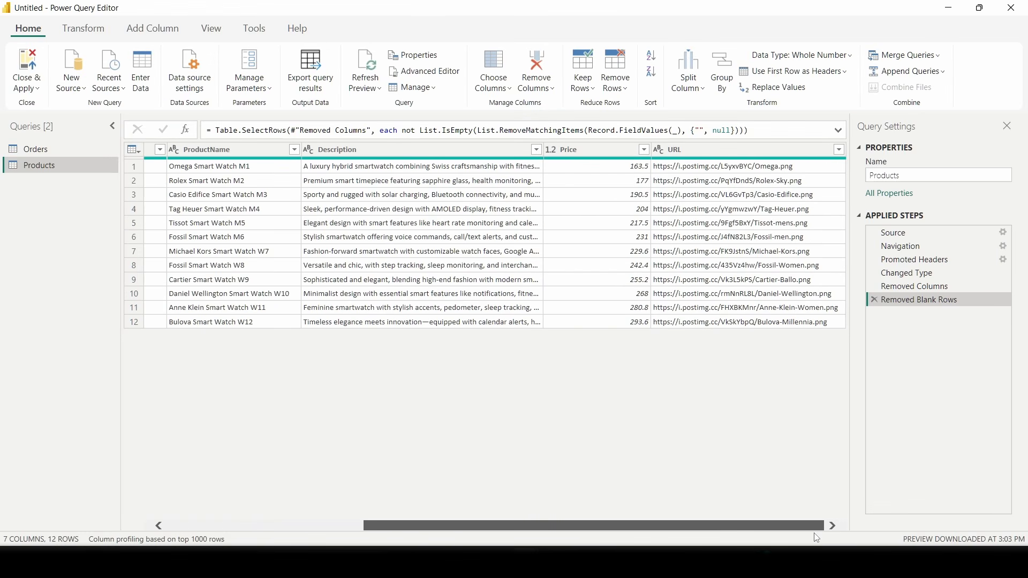
{"action": "left_click_drag", "start_coordinate": [794, 527], "coordinate": [450, 477]}
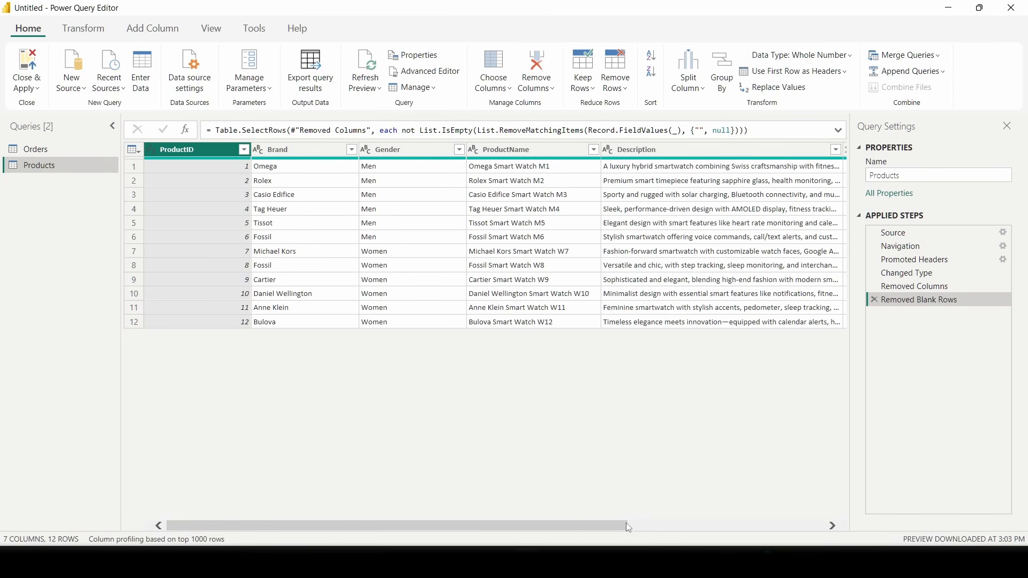
{"action": "left_click_drag", "start_coordinate": [599, 527], "coordinate": [849, 522]}
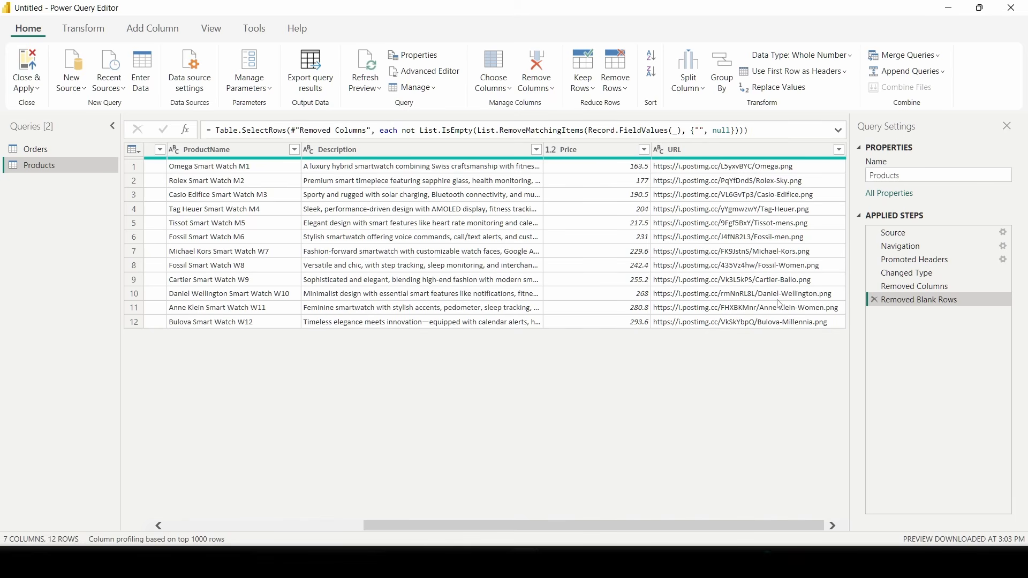
{"action": "left_click", "coordinate": [28, 150]}
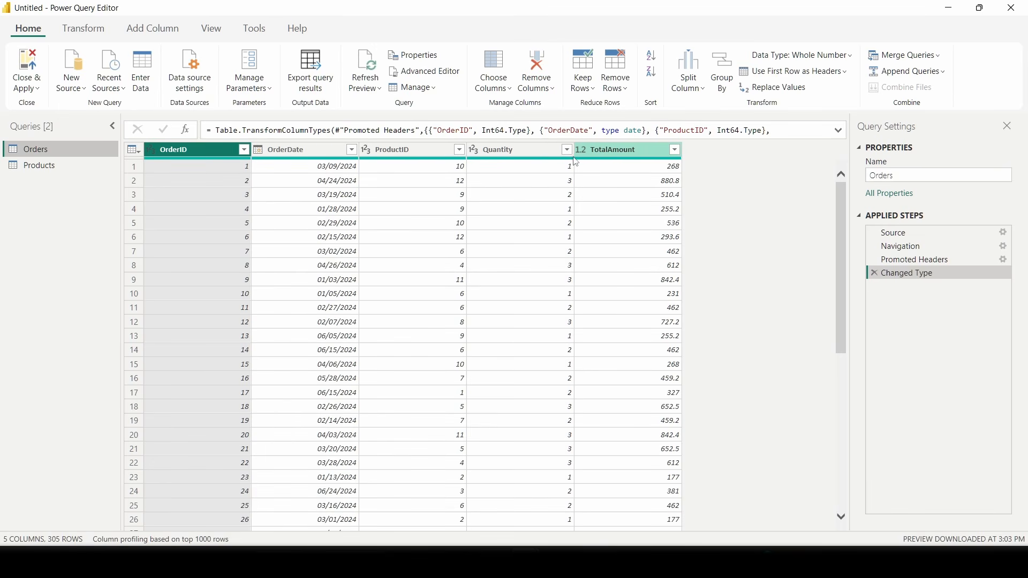
{"action": "left_click", "coordinate": [480, 153]}
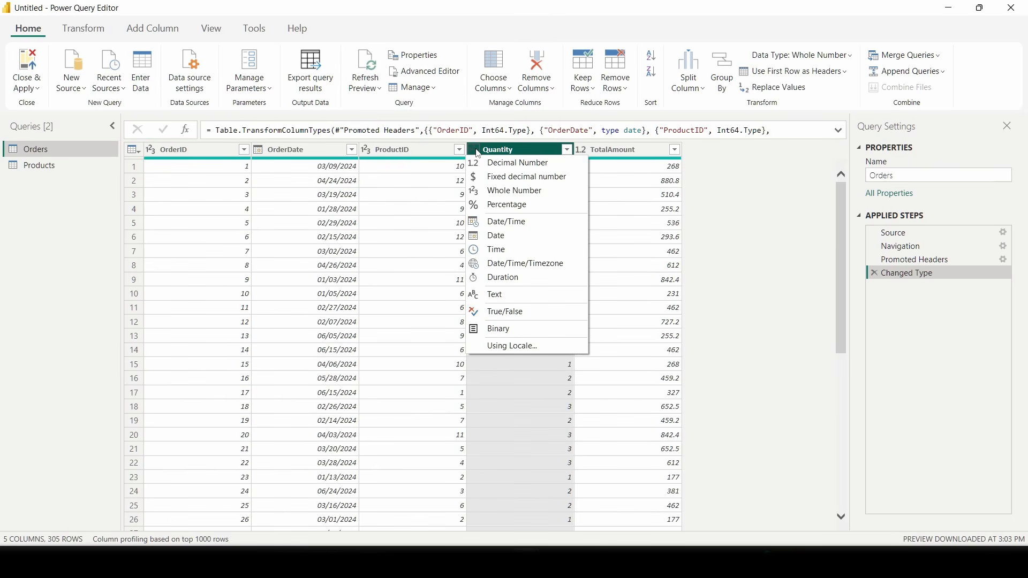
{"action": "left_click", "coordinate": [712, 197]}
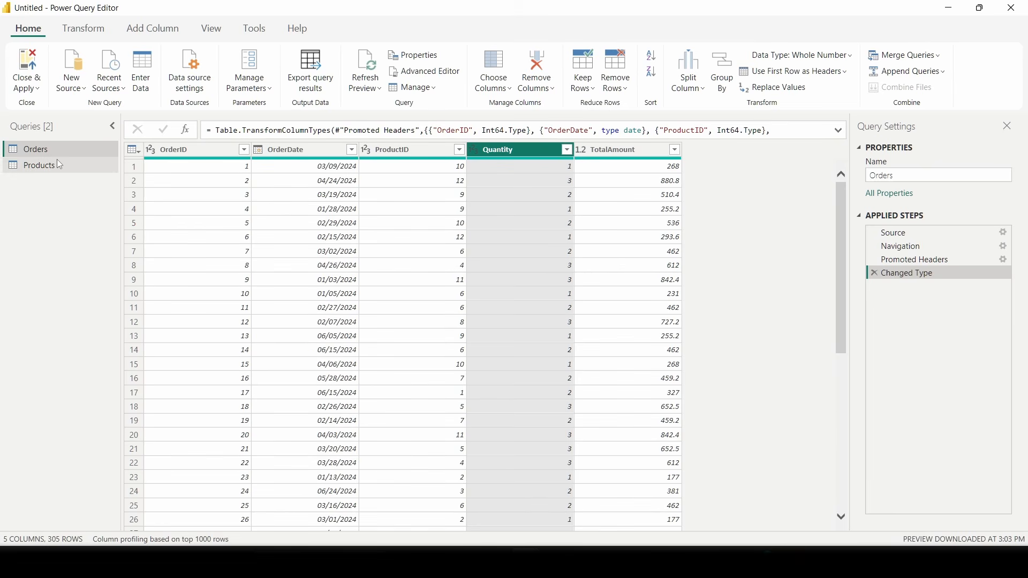
- Create a reference query from Orders and rename Orders (2) to DateTable
{"action": "right_click", "coordinate": [47, 148]}
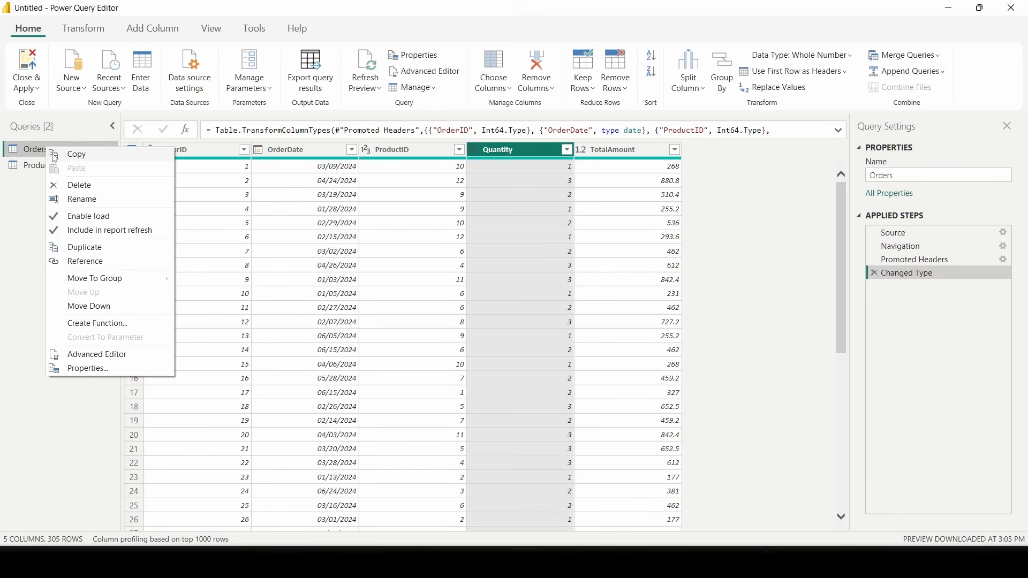
{"action": "left_click", "coordinate": [40, 241]}
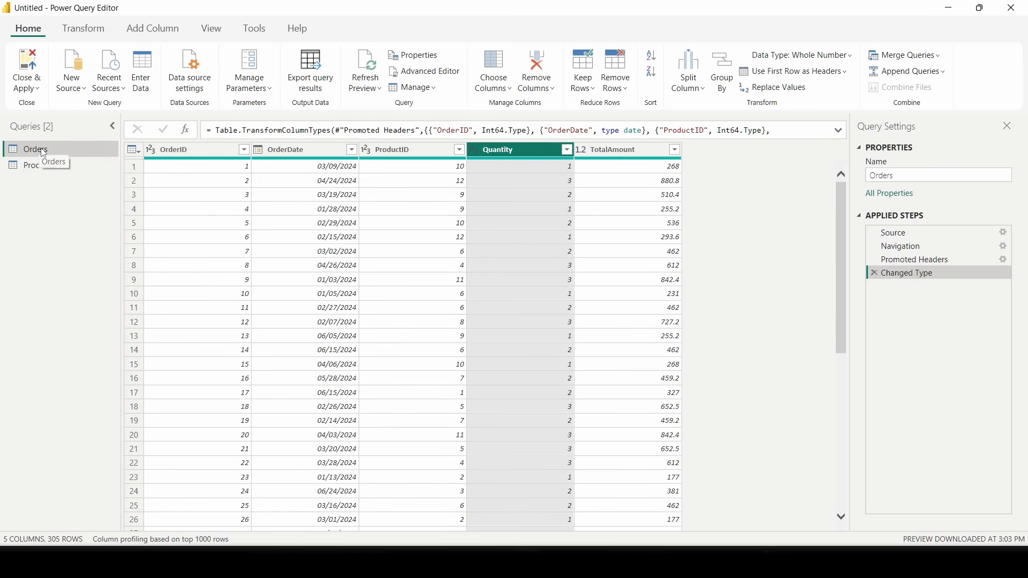
{"action": "right_click", "coordinate": [41, 148]}
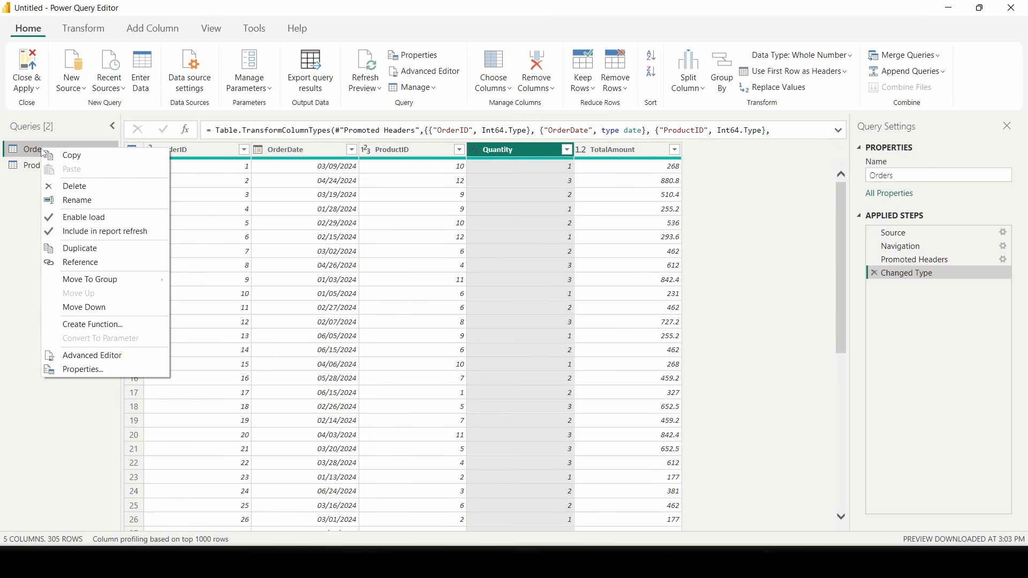
{"action": "left_click", "coordinate": [85, 263]}
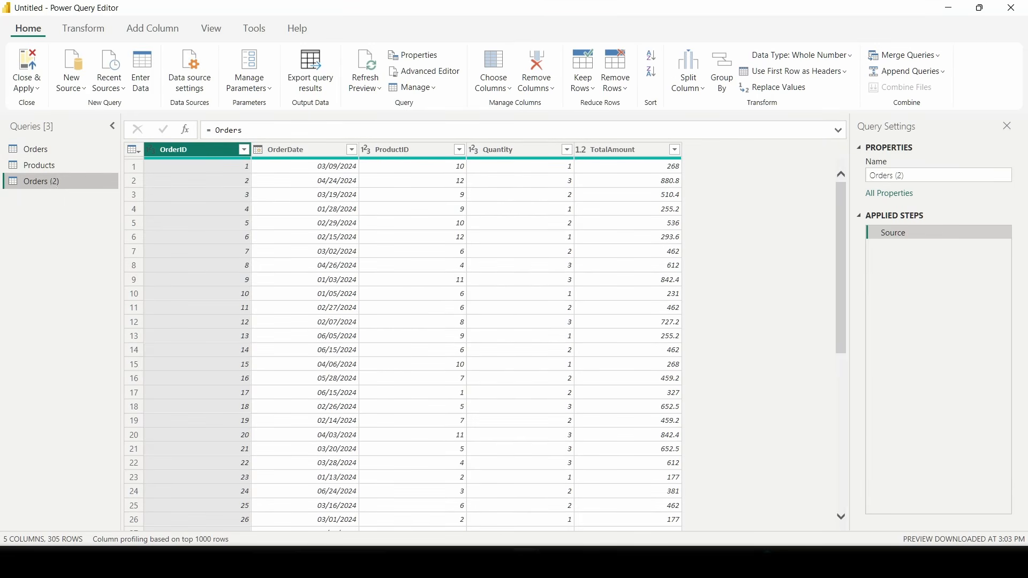
{"action": "double_click", "coordinate": [52, 183]}
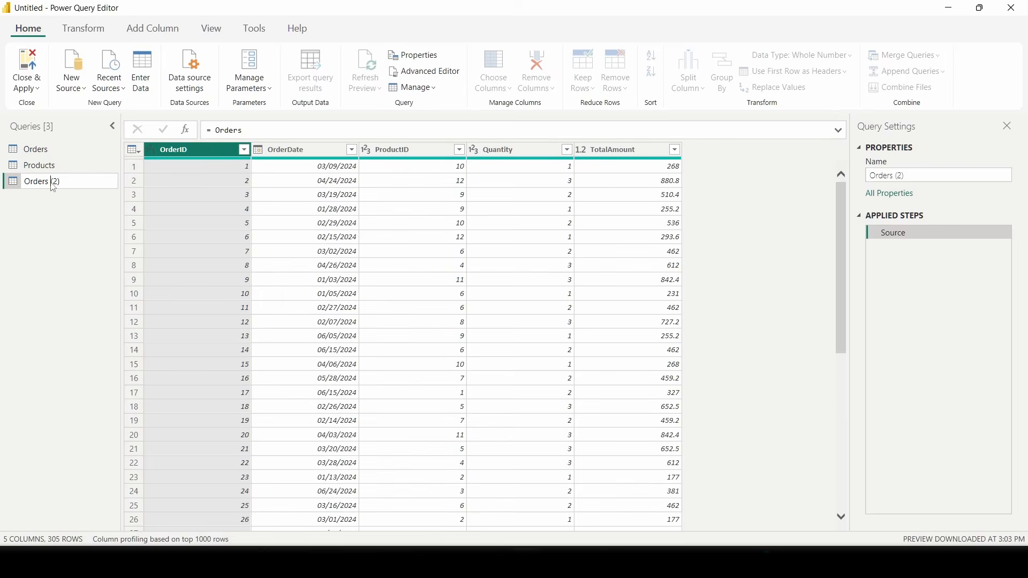
{"action": "key", "text": "ctrl+s"}
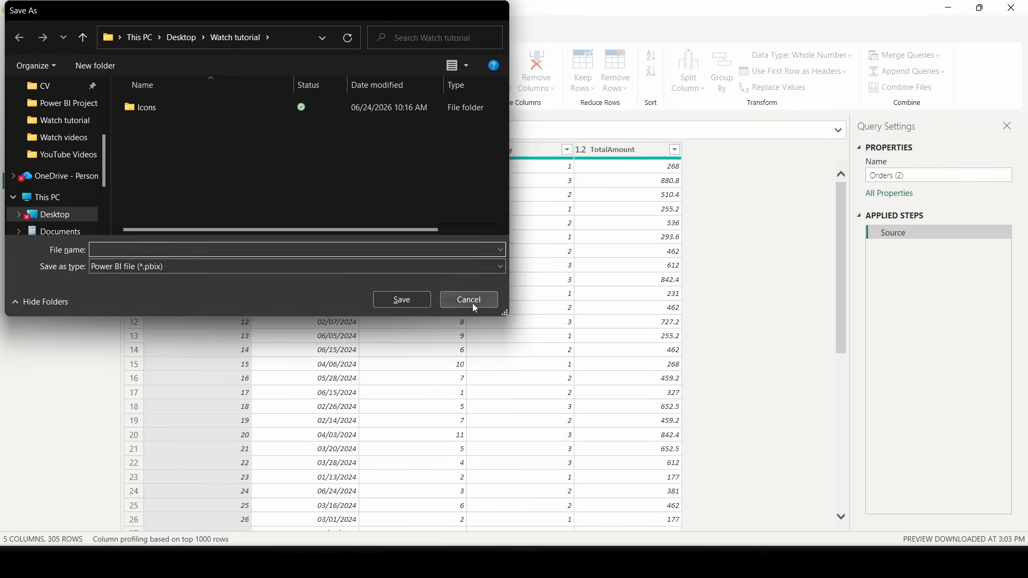
{"action": "left_click", "coordinate": [470, 300]}
{"action": "triple_click", "coordinate": [60, 183]}
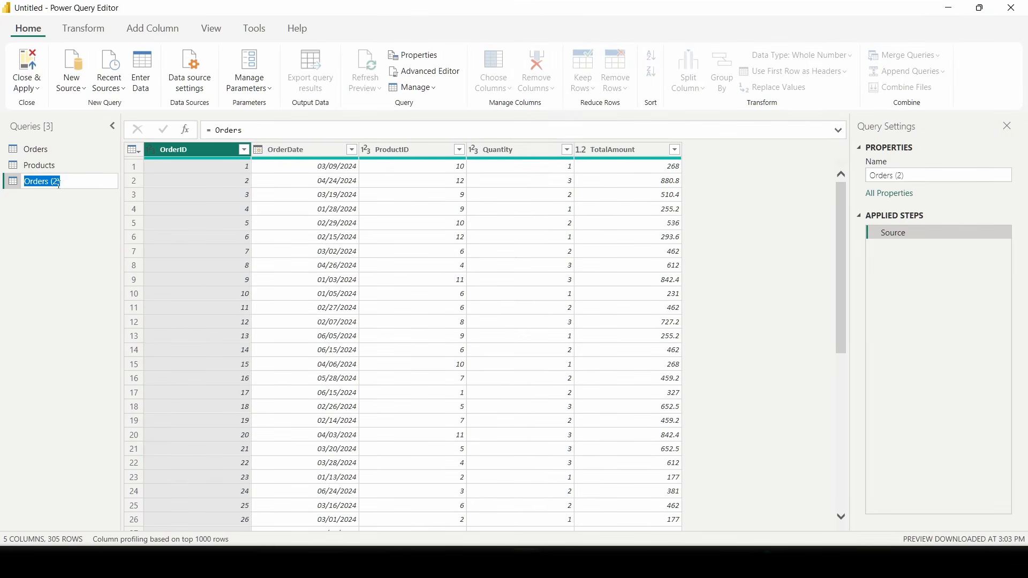
{"action": "type", "text": "DateTable"}
{"action": "key", "text": "Return"}
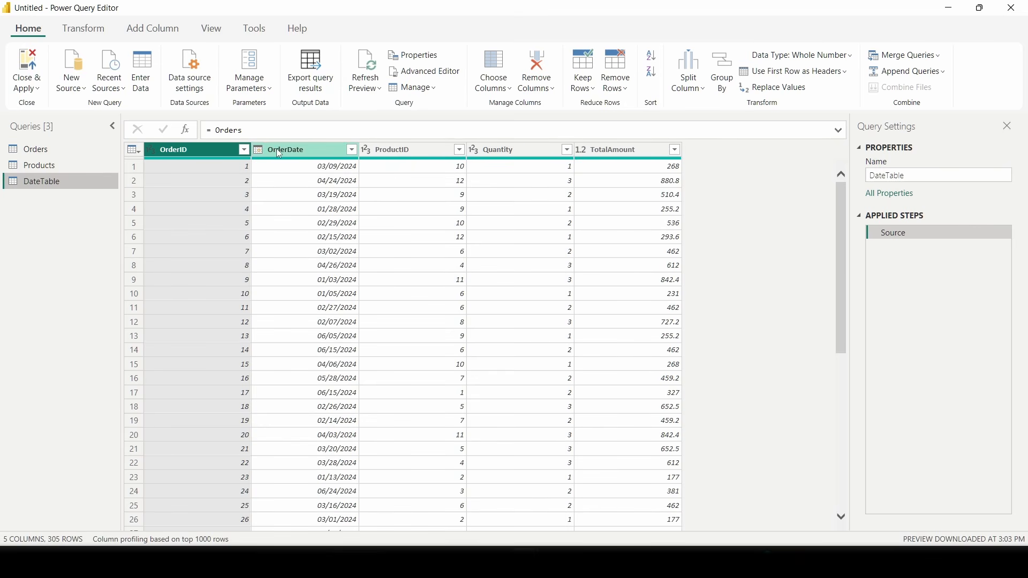
- Keep only the OrderDate column in DateTable, removing the other columns
{"action": "left_click", "coordinate": [307, 152]}
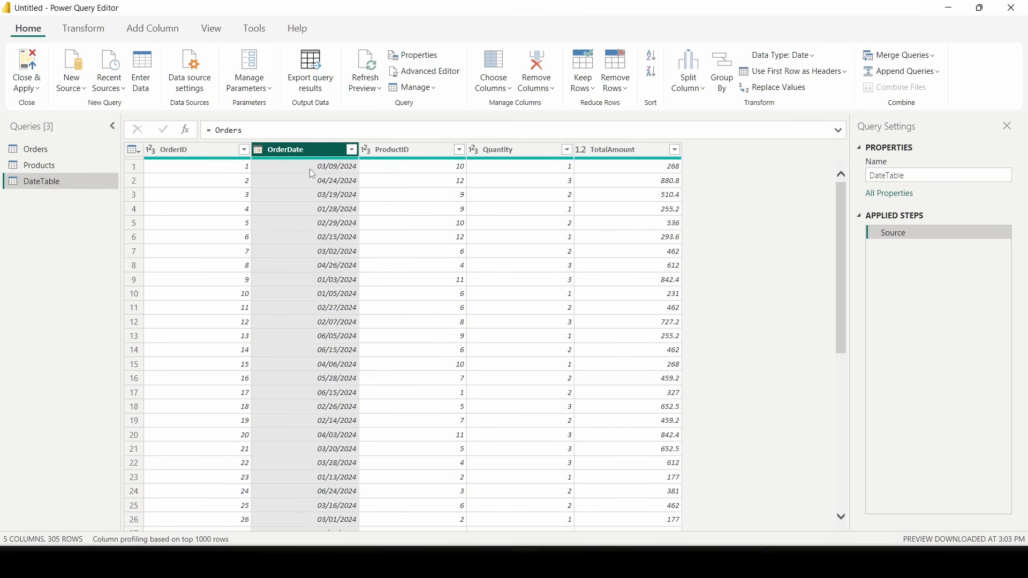
{"action": "right_click", "coordinate": [285, 157]}
{"action": "left_click", "coordinate": [333, 191]}
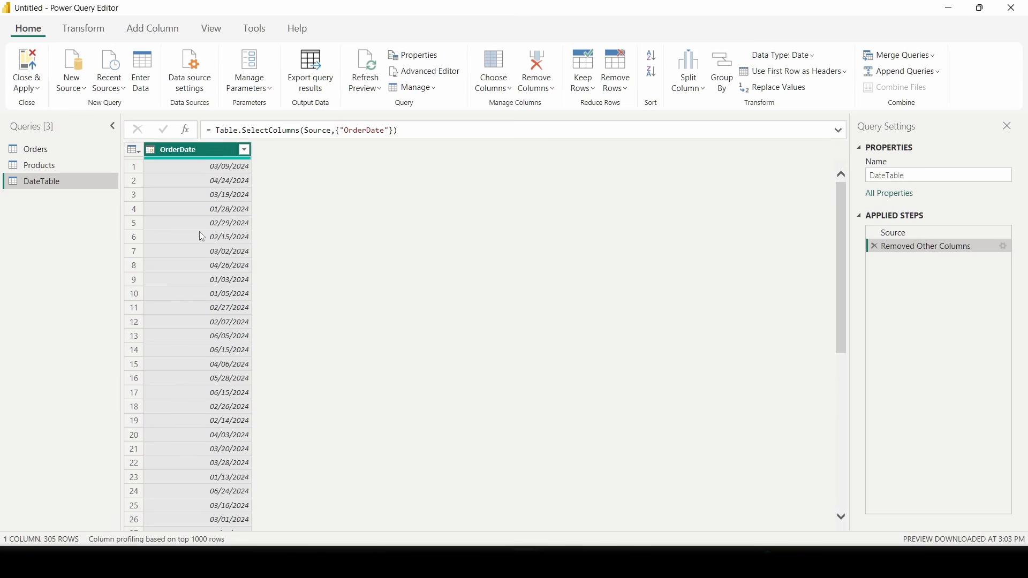
- Remove duplicate dates from OrderDate, leaving 154 unique rows
{"action": "right_click", "coordinate": [194, 157]}
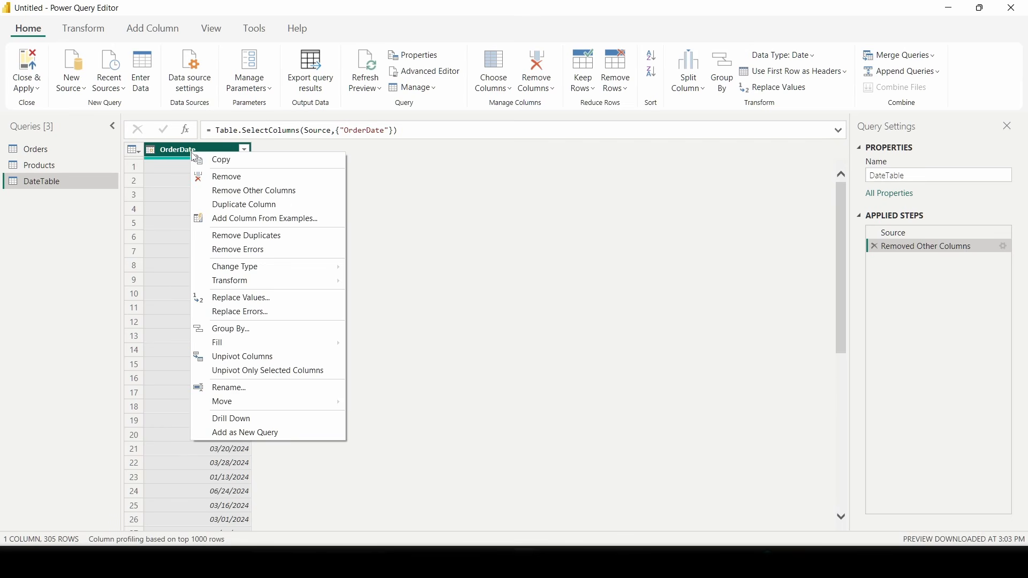
{"action": "left_click", "coordinate": [241, 237]}
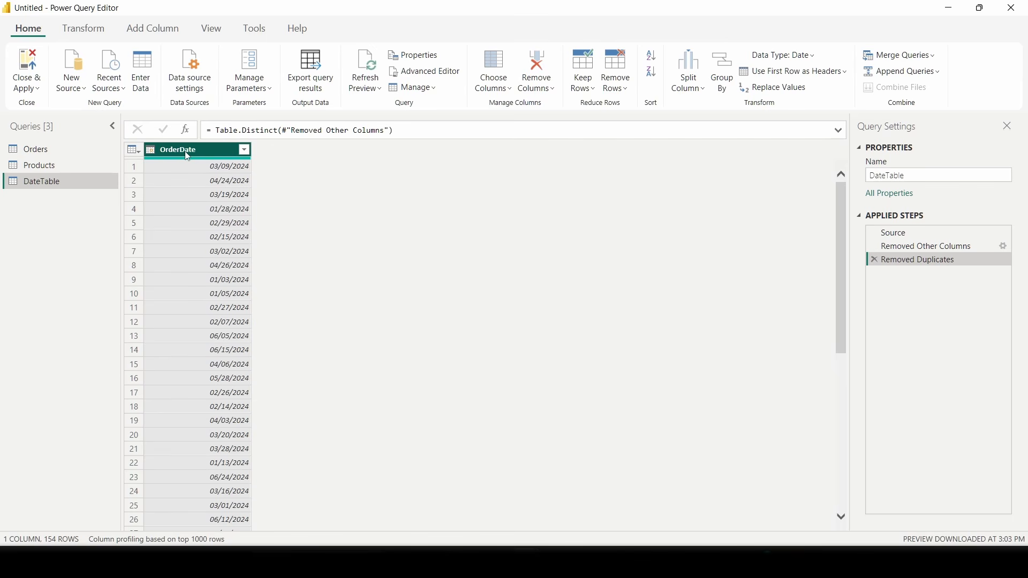
{"action": "left_click", "coordinate": [155, 29]}
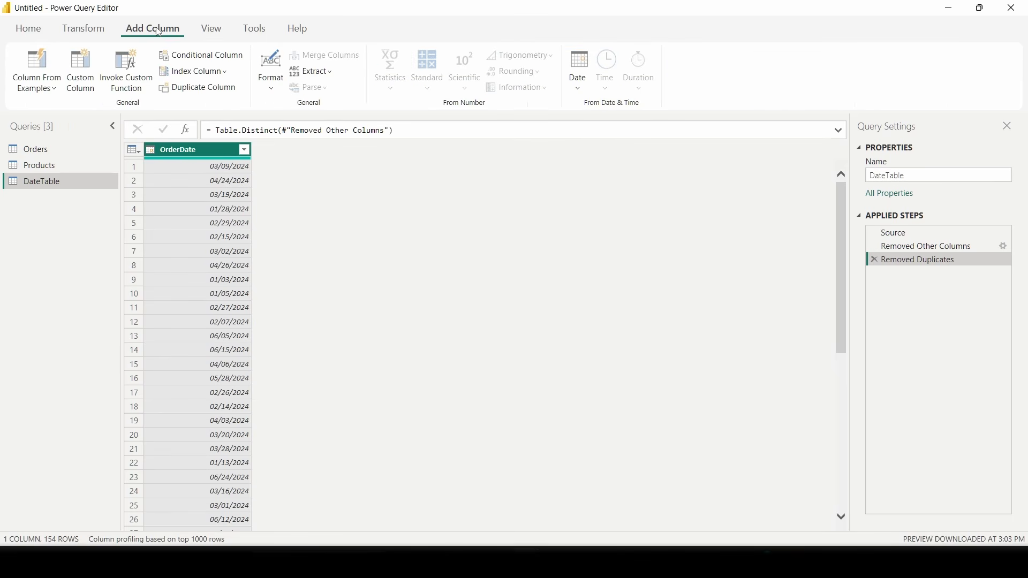
- Derive Year, Month number and Month Name columns from OrderDate, giving four columns
{"action": "left_click", "coordinate": [583, 85]}
{"action": "left_click", "coordinate": [602, 164]}
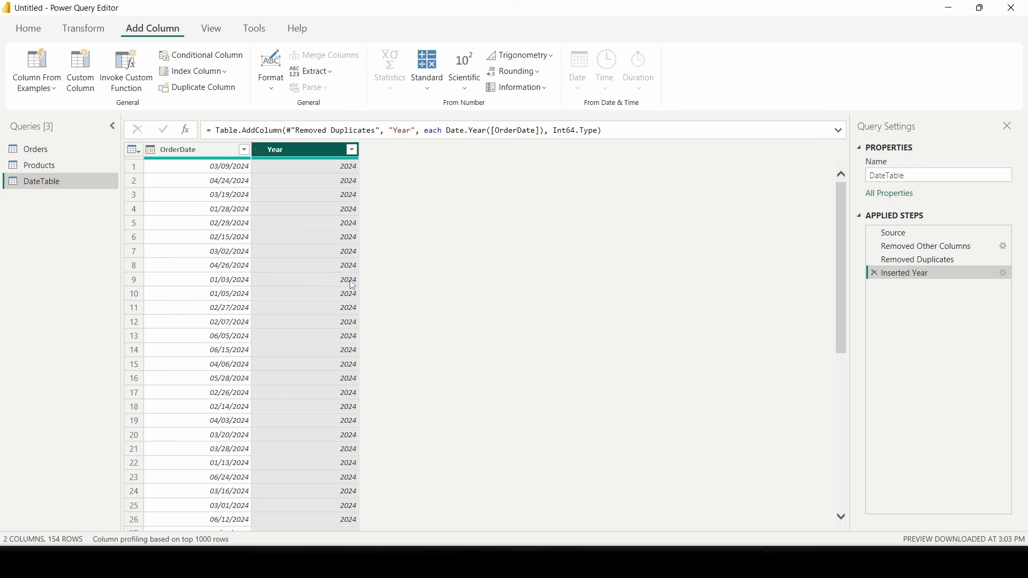
{"action": "left_click", "coordinate": [174, 155]}
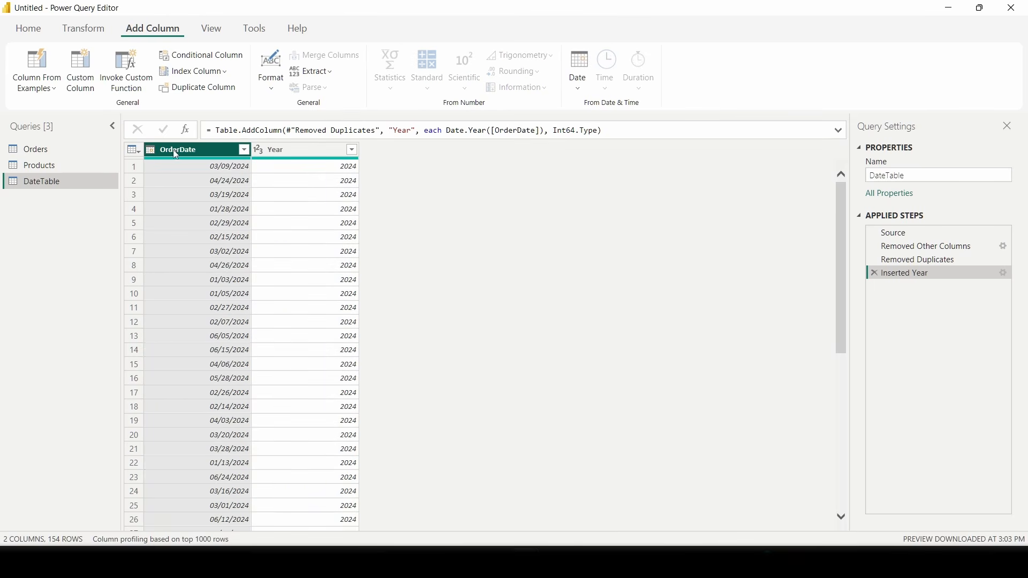
{"action": "left_click", "coordinate": [584, 88]}
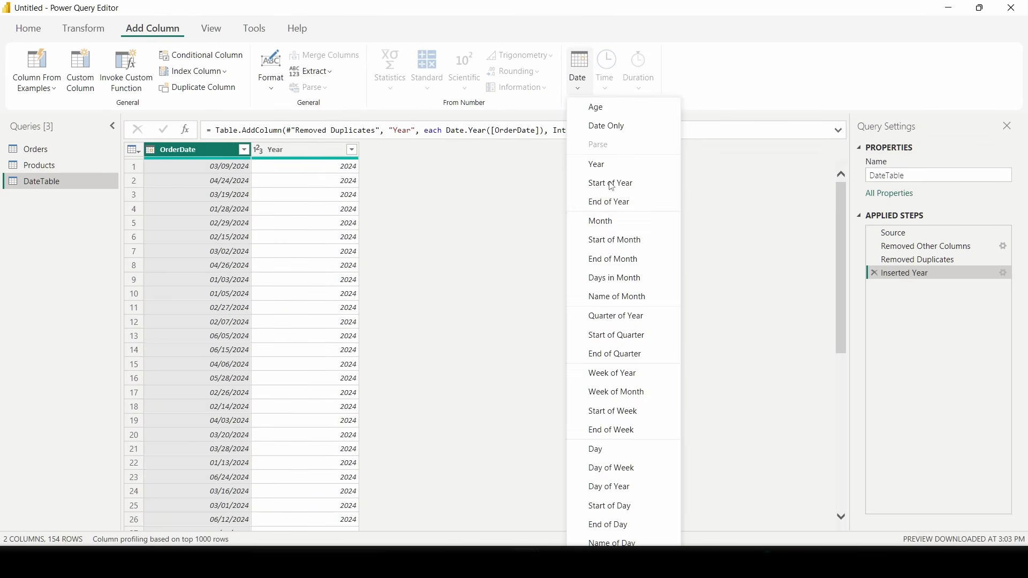
{"action": "left_click", "coordinate": [604, 220]}
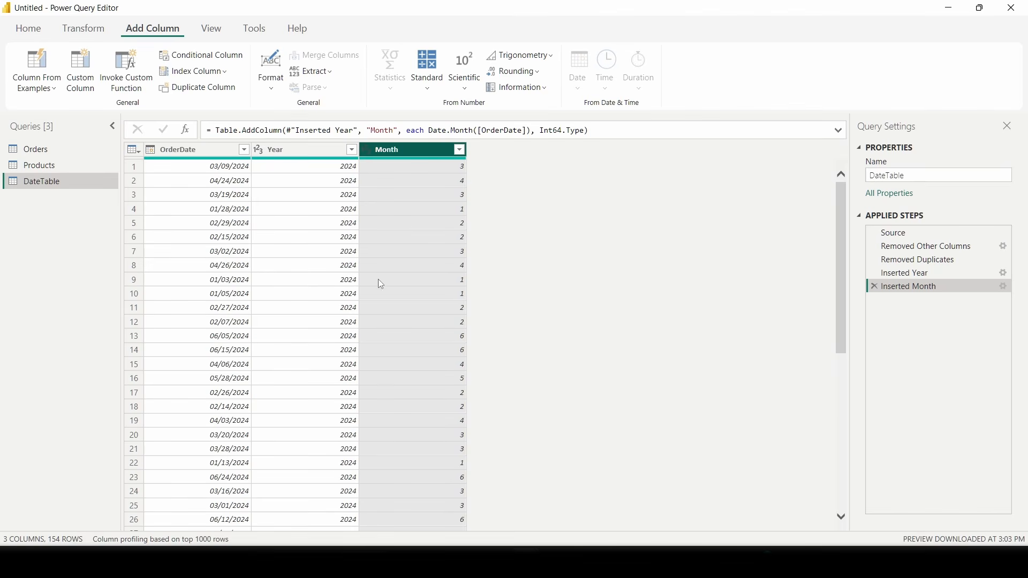
{"action": "left_click", "coordinate": [179, 152]}
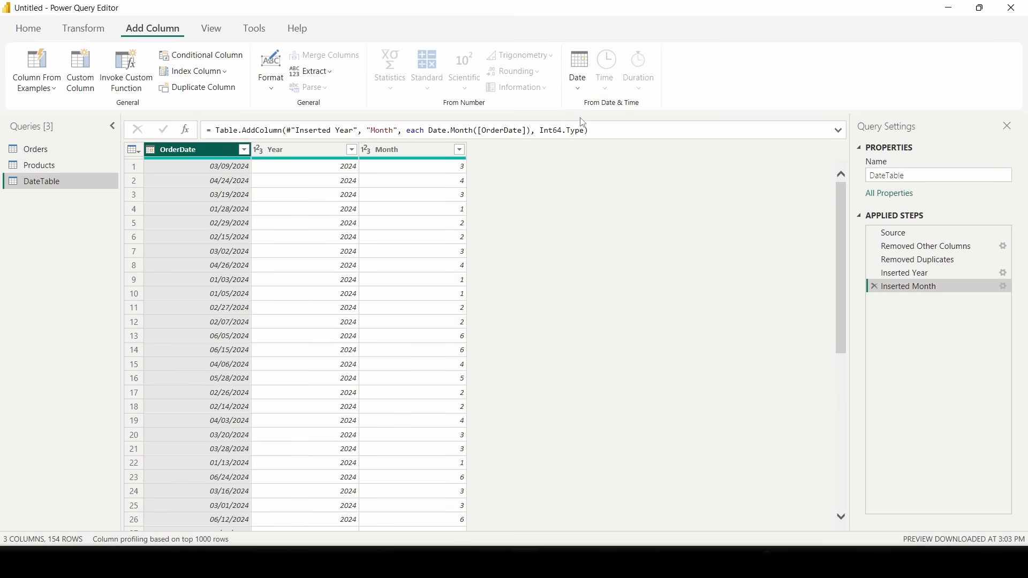
{"action": "left_click", "coordinate": [579, 91]}
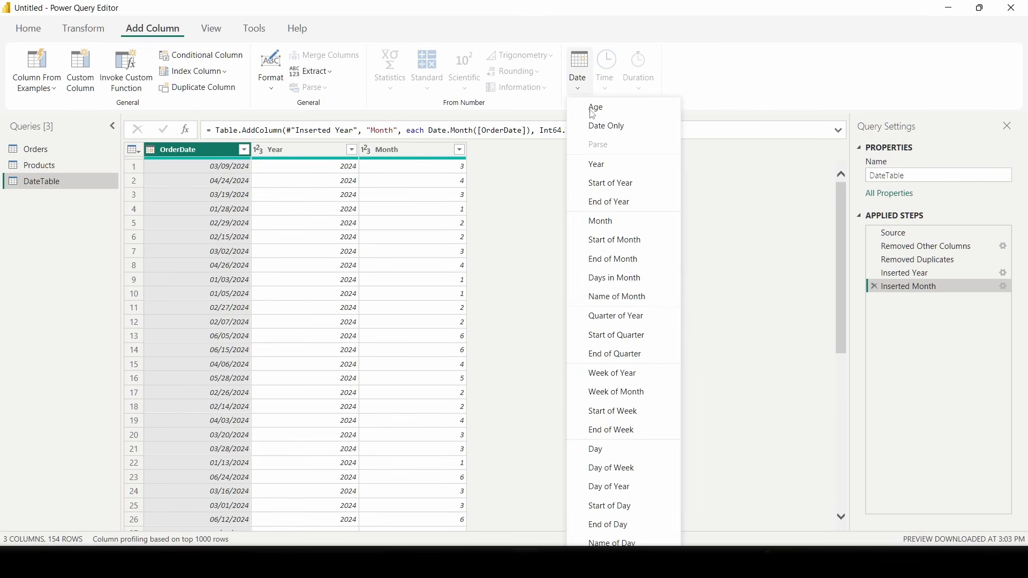
{"action": "left_click", "coordinate": [624, 302]}
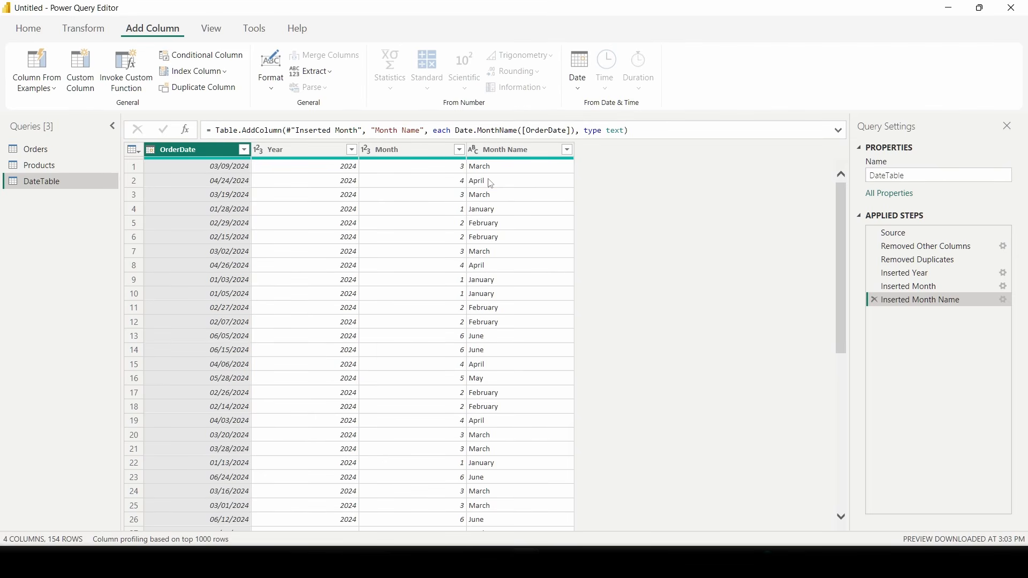
- Extract the first 3 characters of Month Name, then switch to the Products query
{"action": "left_click", "coordinate": [509, 152]}
{"action": "left_click", "coordinate": [94, 35]}
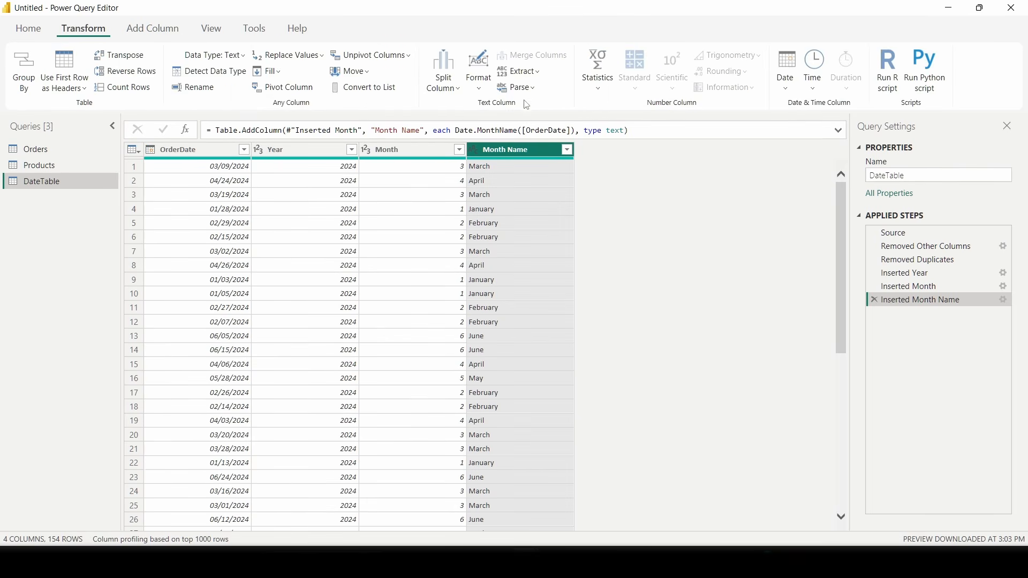
{"action": "left_click", "coordinate": [531, 79]}
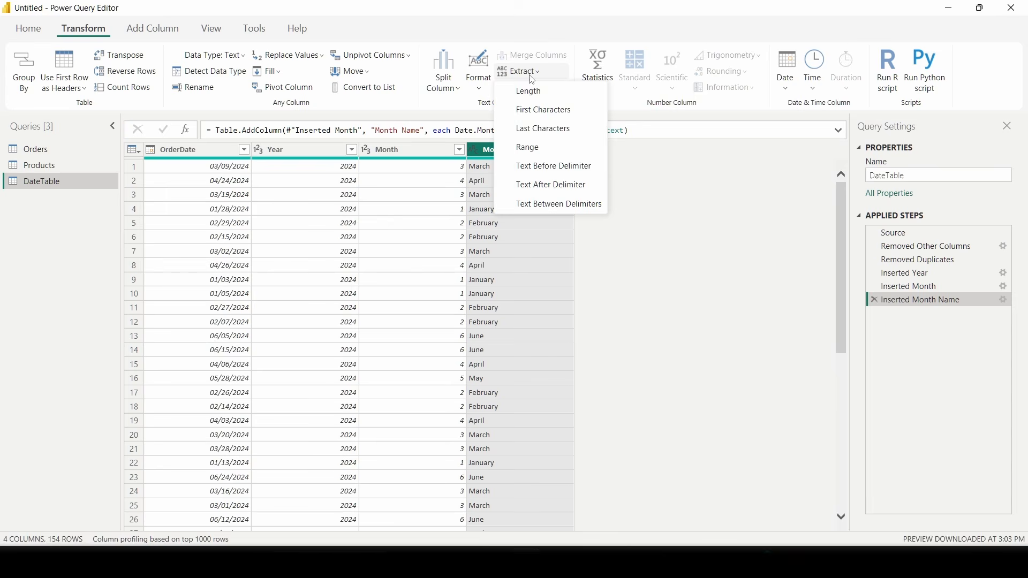
{"action": "left_click", "coordinate": [541, 113]}
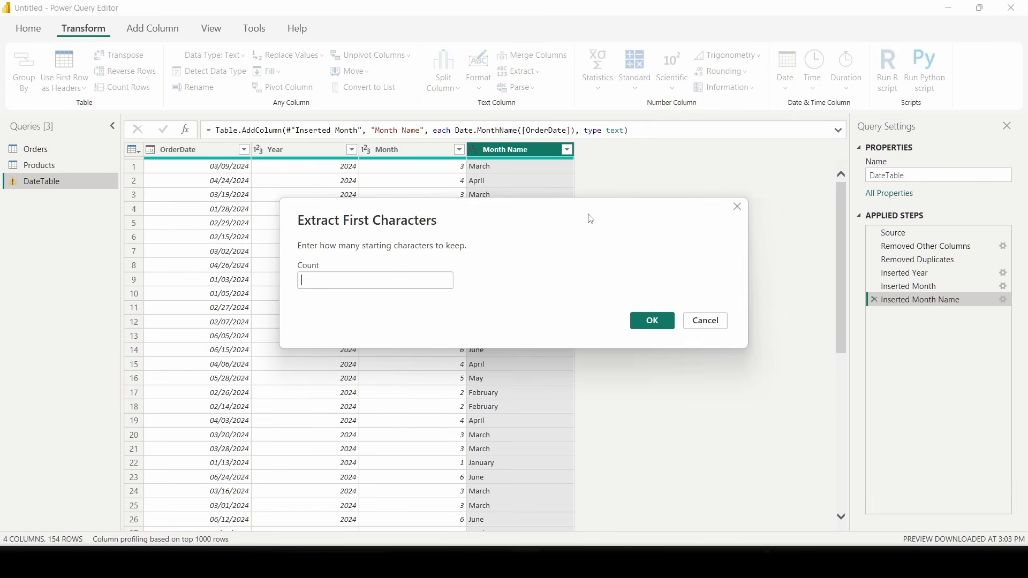
{"action": "left_click", "coordinate": [397, 275]}
{"action": "type", "text": "3"}
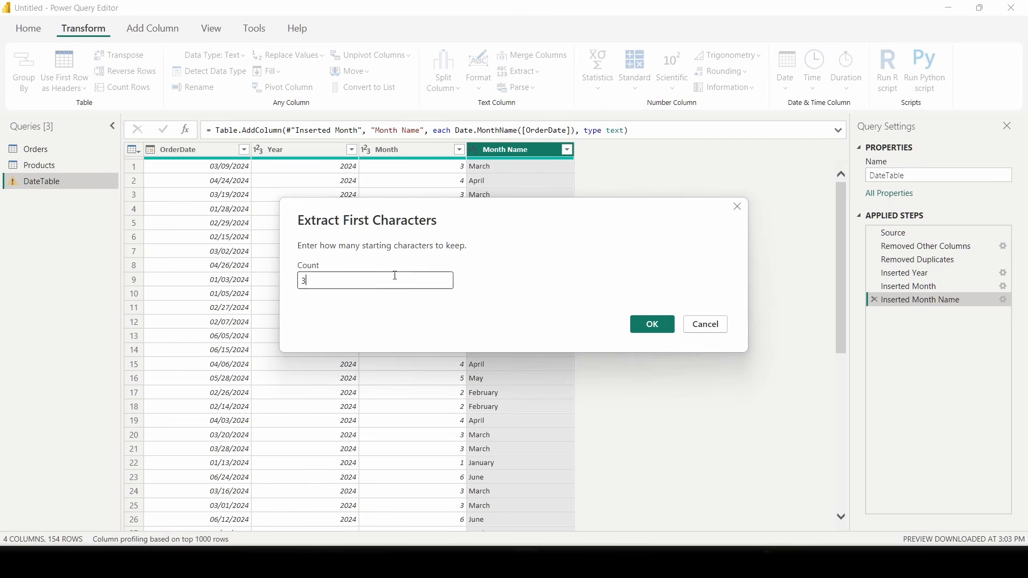
{"action": "left_click", "coordinate": [658, 324]}
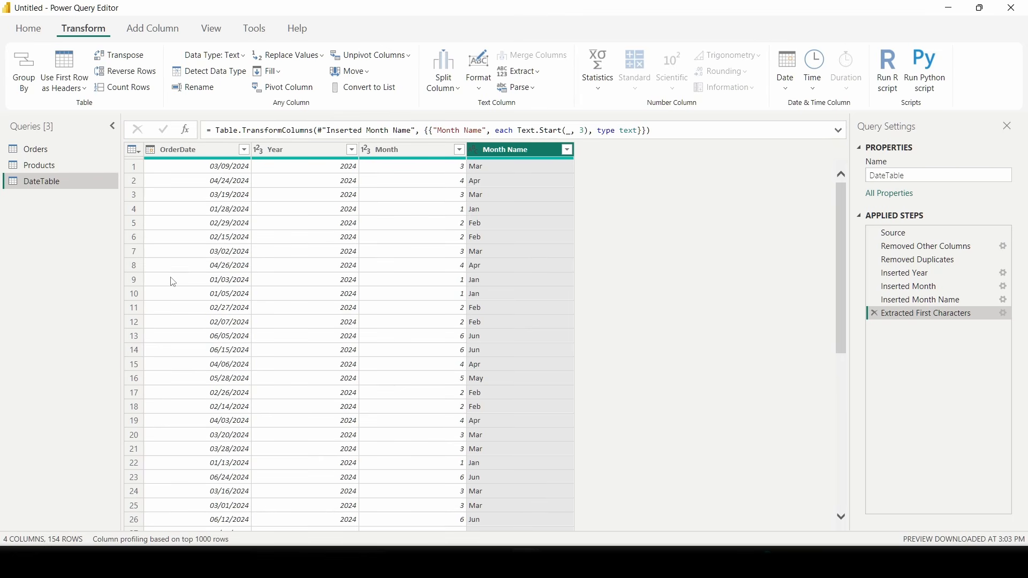
{"action": "left_click", "coordinate": [52, 167]}
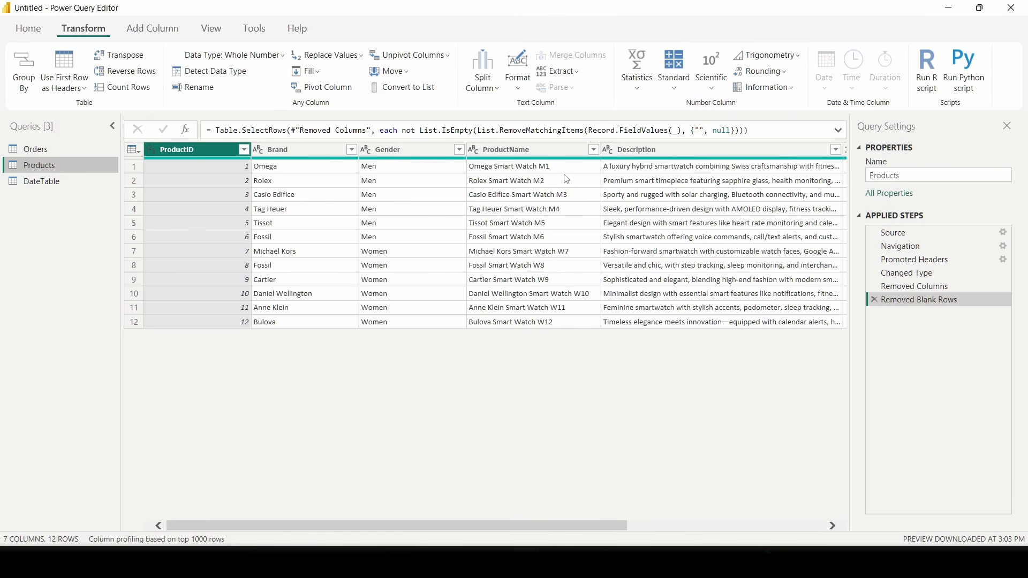
- From the Orders query, Close & Apply all query changes
{"action": "left_click", "coordinate": [40, 151]}
{"action": "left_click", "coordinate": [39, 33]}
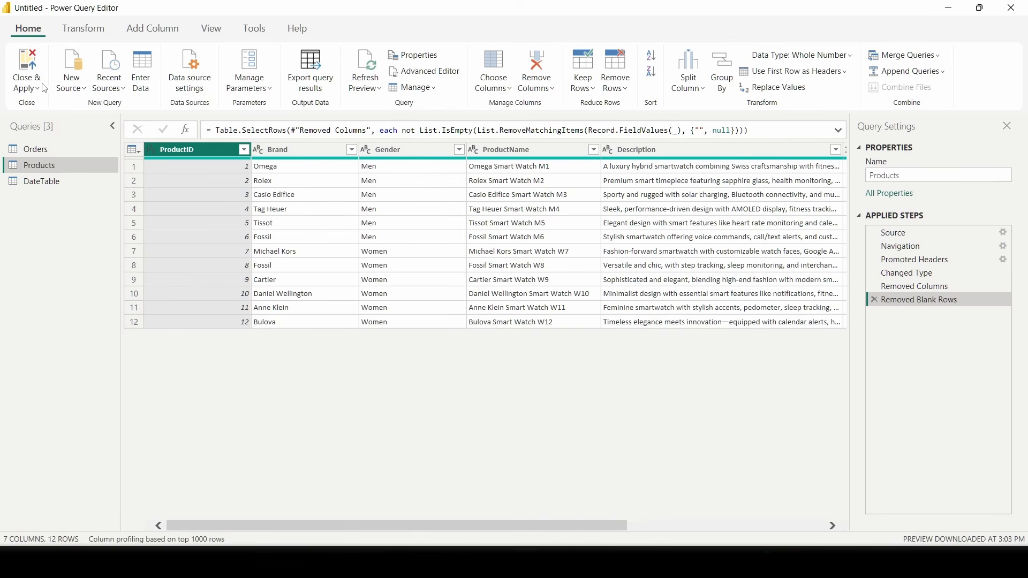
{"action": "left_click", "coordinate": [34, 64]}
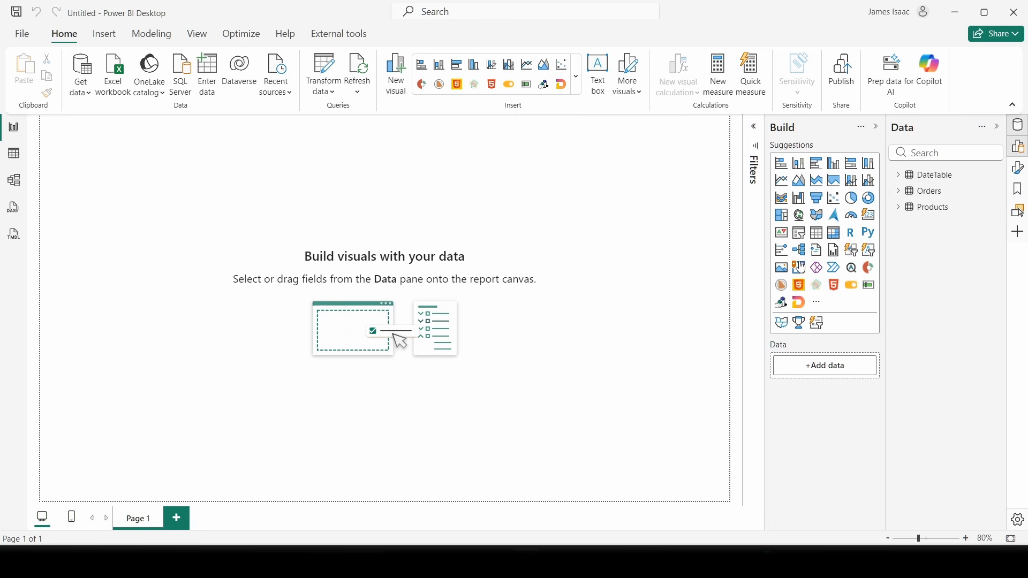
- In Table view, browse the loaded Orders and Products table data
{"action": "left_click", "coordinate": [14, 154]}
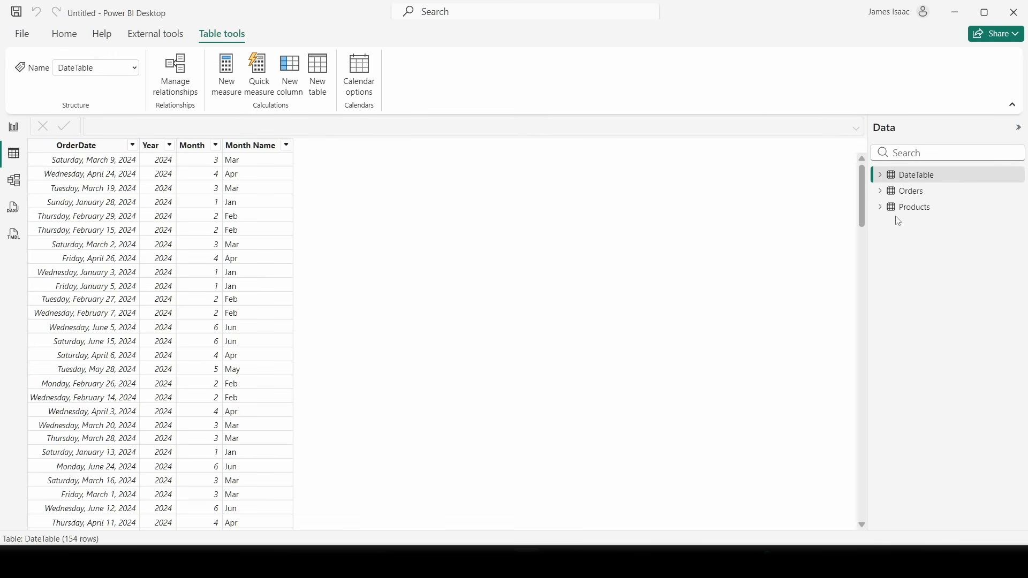
{"action": "left_click", "coordinate": [913, 191]}
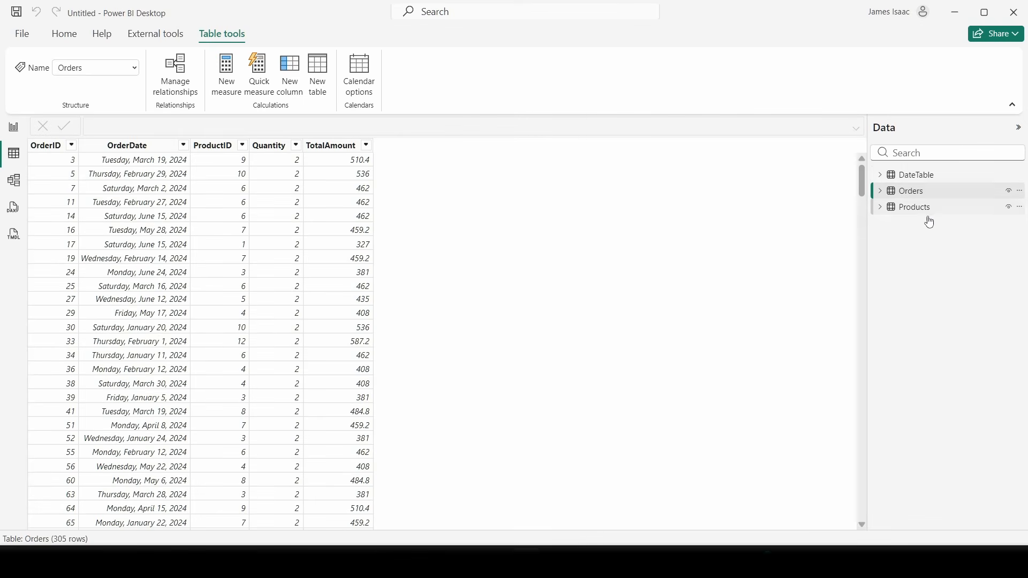
{"action": "left_click", "coordinate": [927, 213]}
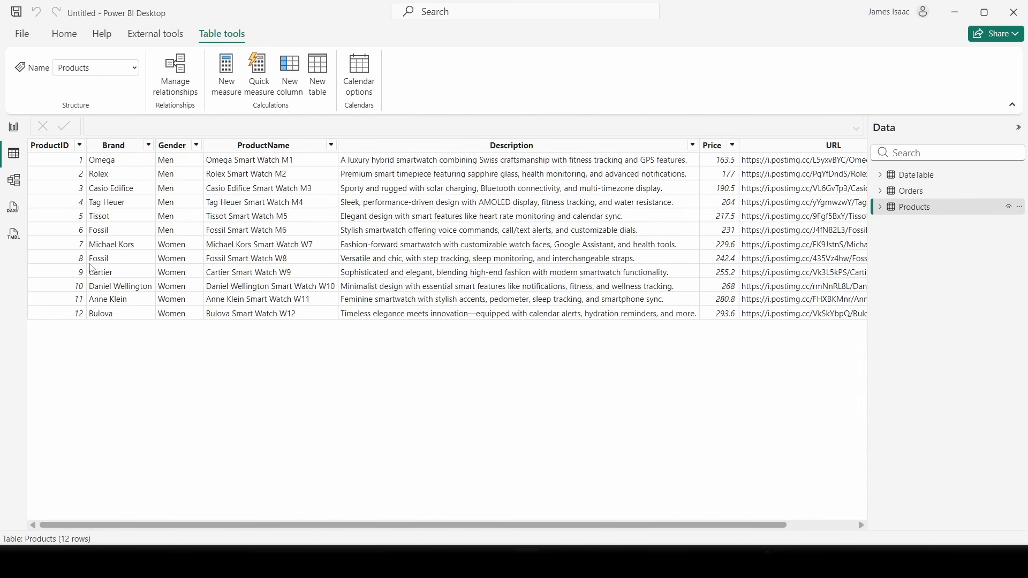
- In Model view, delete the relationship between Orders and Products
{"action": "left_click", "coordinate": [15, 182]}
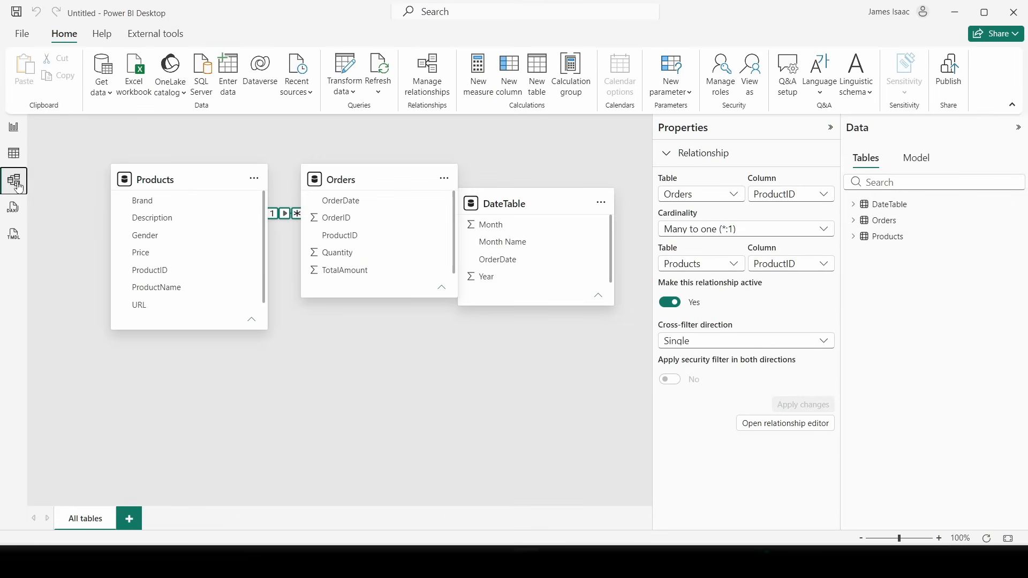
{"action": "left_click_drag", "start_coordinate": [362, 181], "coordinate": [390, 181]}
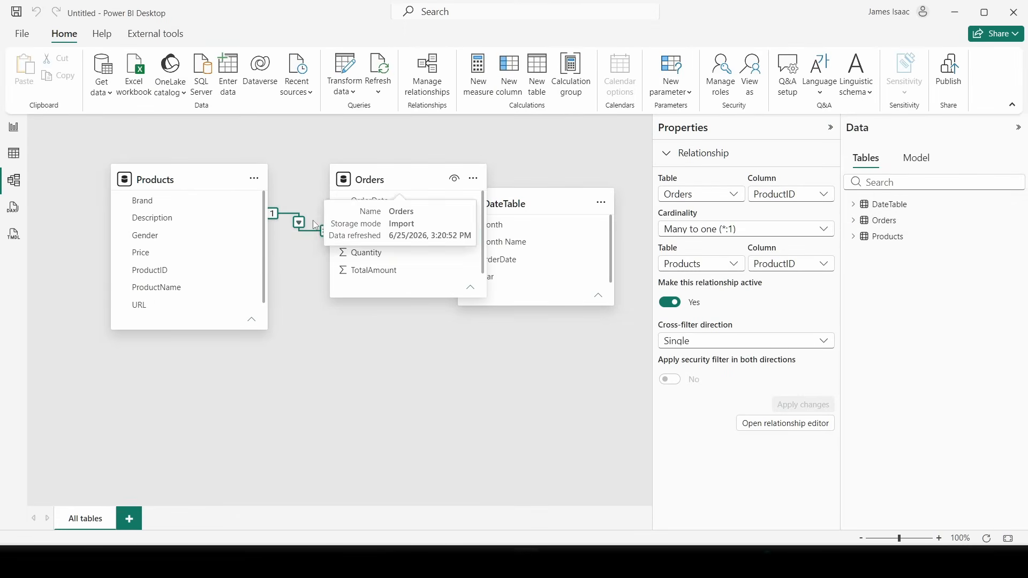
{"action": "right_click", "coordinate": [303, 235]}
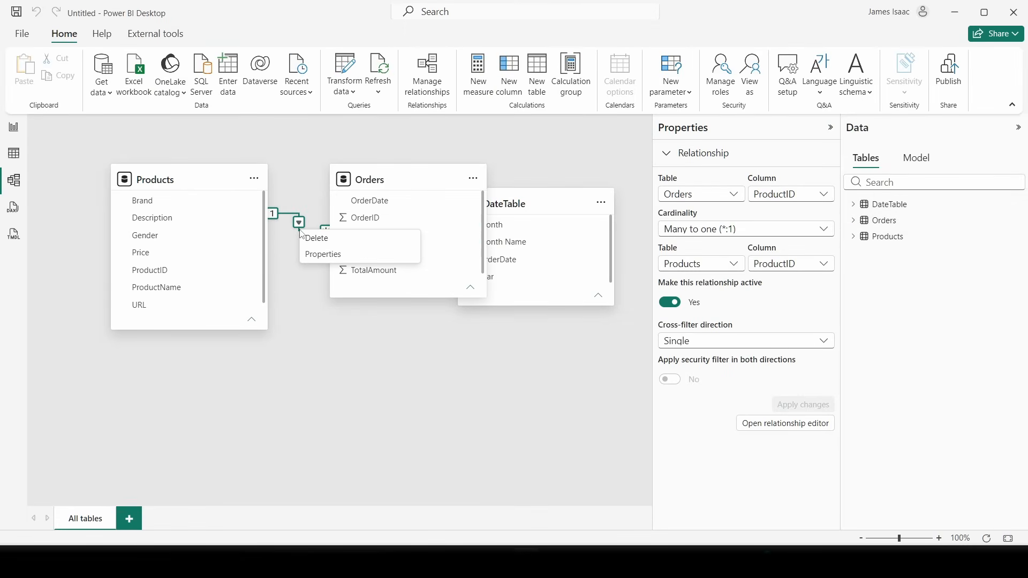
{"action": "left_click", "coordinate": [318, 233]}
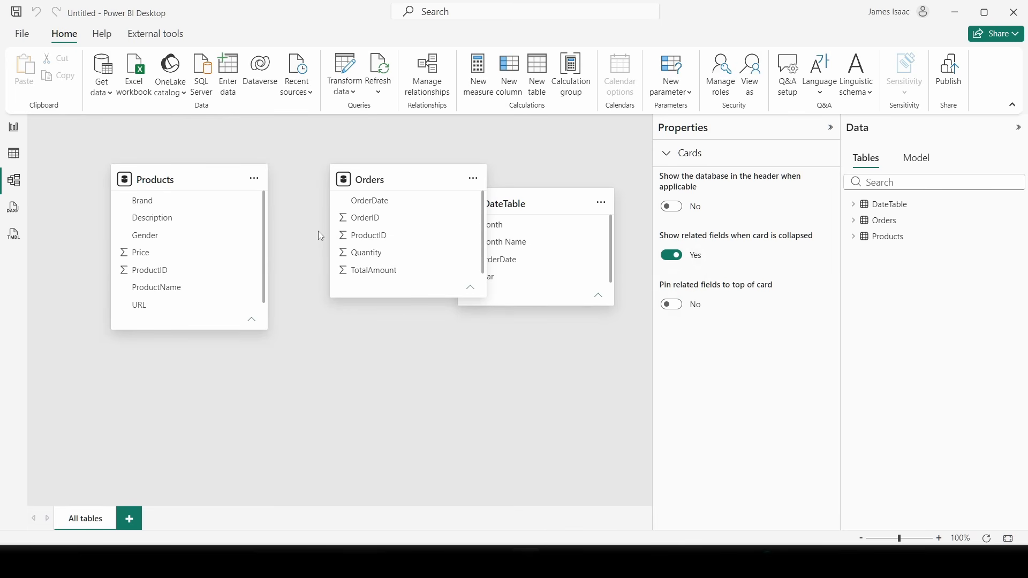
- Line up the Products, Orders and DateTable cards in a row and select Orders' ProductID
{"action": "left_click_drag", "start_coordinate": [401, 182], "coordinate": [372, 176]}
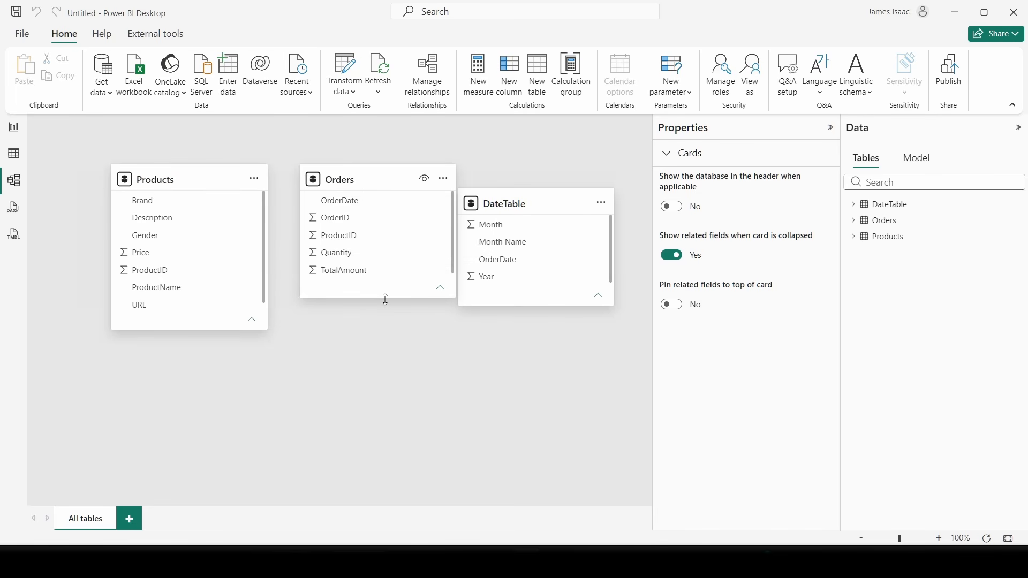
{"action": "left_click_drag", "start_coordinate": [385, 299], "coordinate": [386, 316]}
{"action": "left_click_drag", "start_coordinate": [164, 178], "coordinate": [132, 183]}
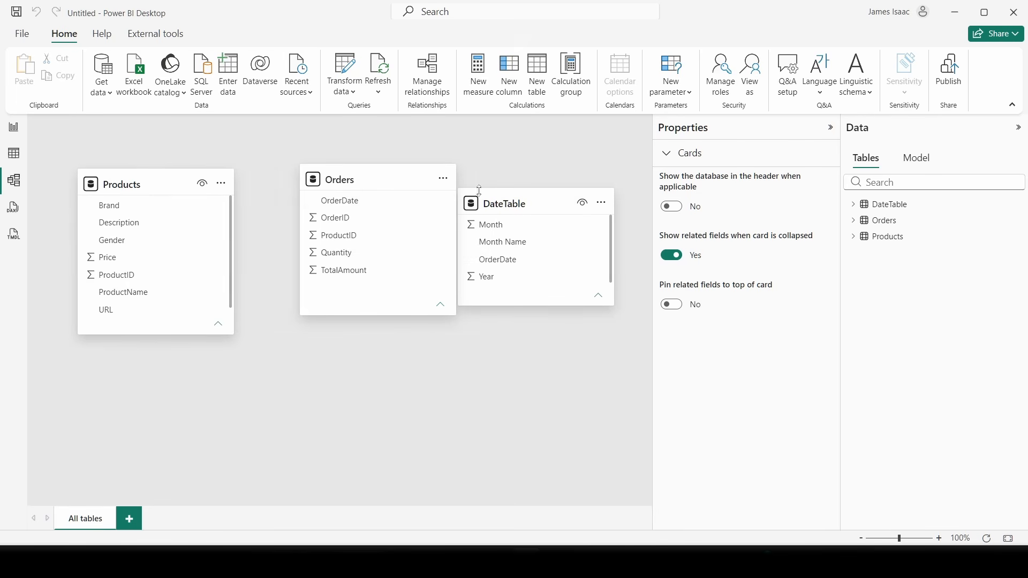
{"action": "left_click_drag", "start_coordinate": [517, 207], "coordinate": [553, 185]}
{"action": "left_click_drag", "start_coordinate": [129, 172], "coordinate": [157, 178]}
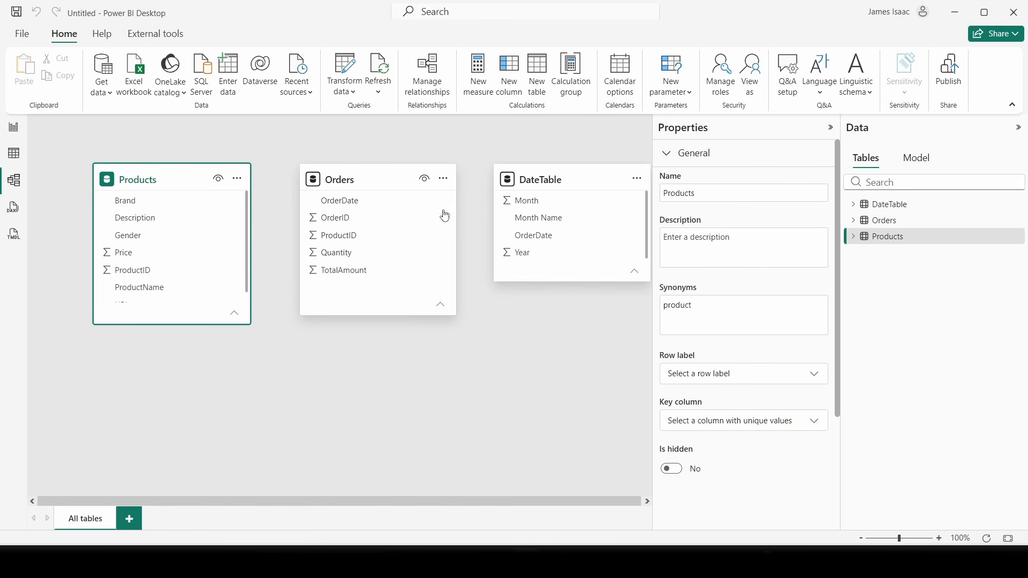
{"action": "left_click_drag", "start_coordinate": [361, 184], "coordinate": [373, 182]}
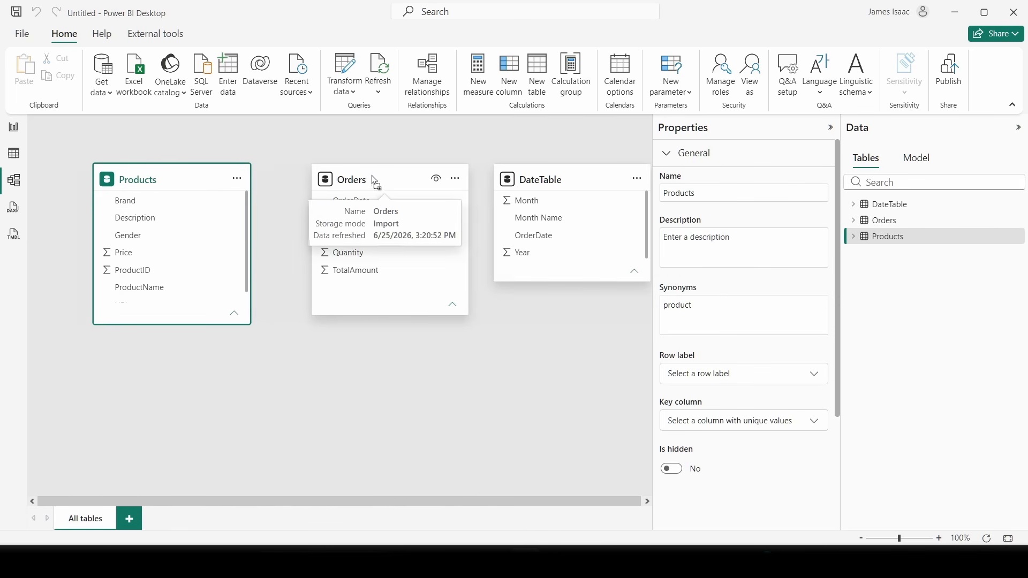
{"action": "left_click", "coordinate": [404, 181]}
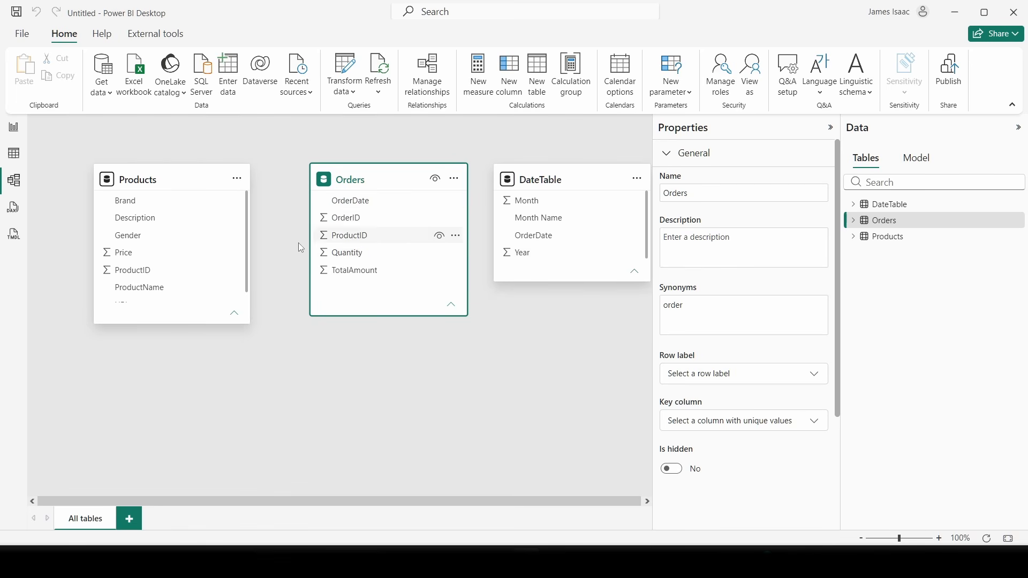
{"action": "left_click", "coordinate": [368, 237]}
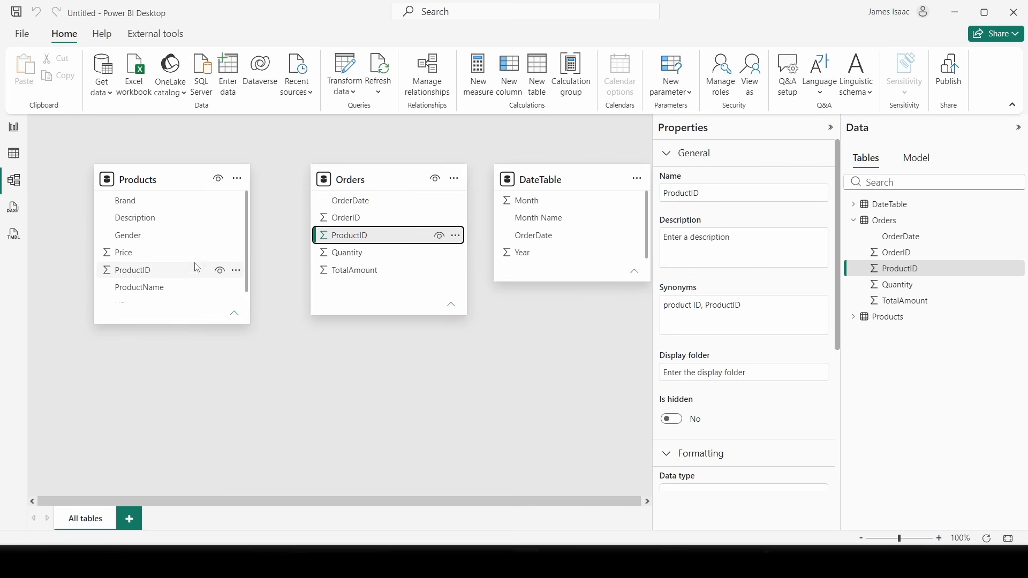
- Link Products' ProductID to Orders' ProductID as a saved one-to-many relationship
{"action": "left_click", "coordinate": [162, 272]}
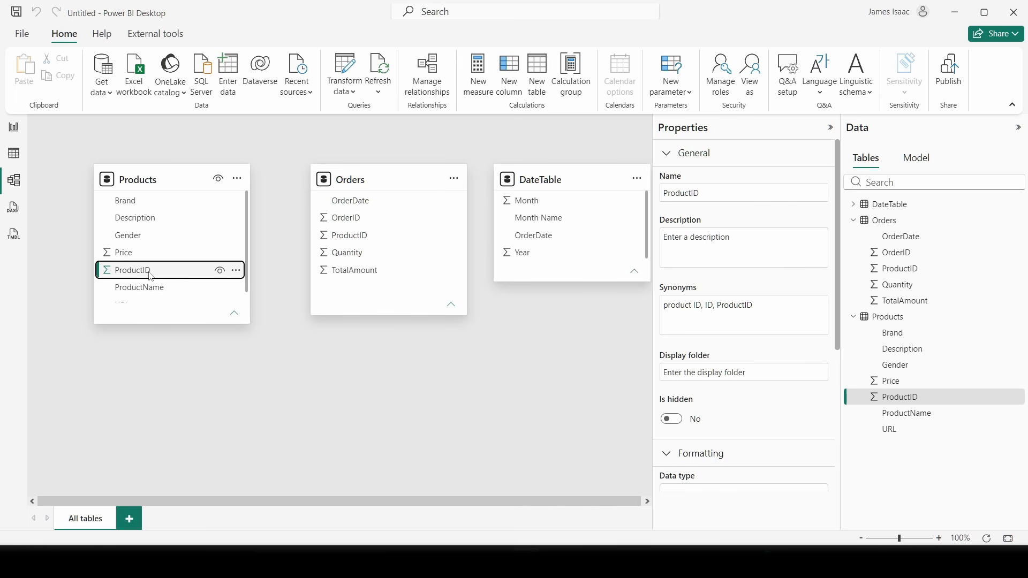
{"action": "left_click_drag", "start_coordinate": [152, 278], "coordinate": [387, 245]}
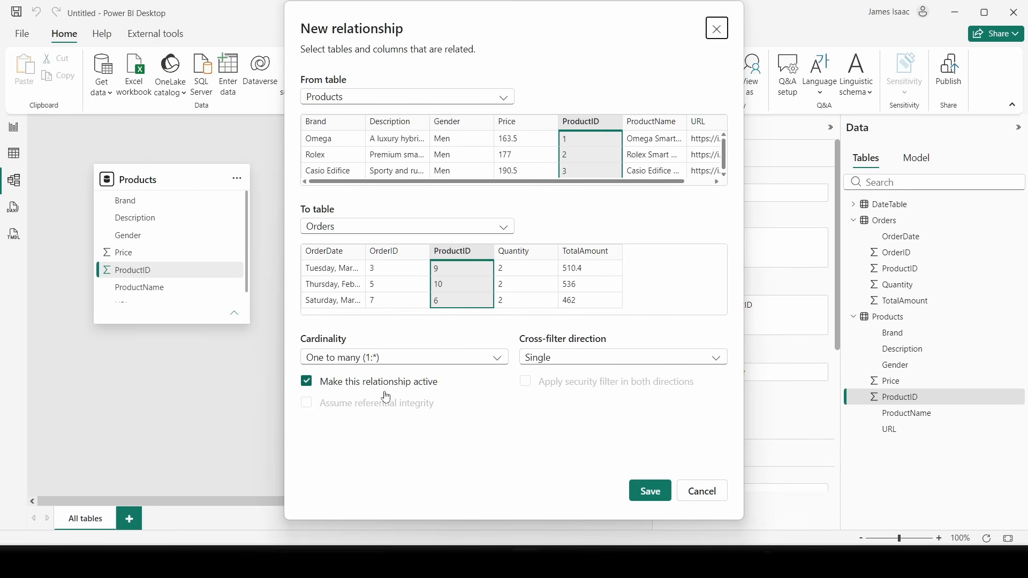
{"action": "left_click", "coordinate": [651, 491]}
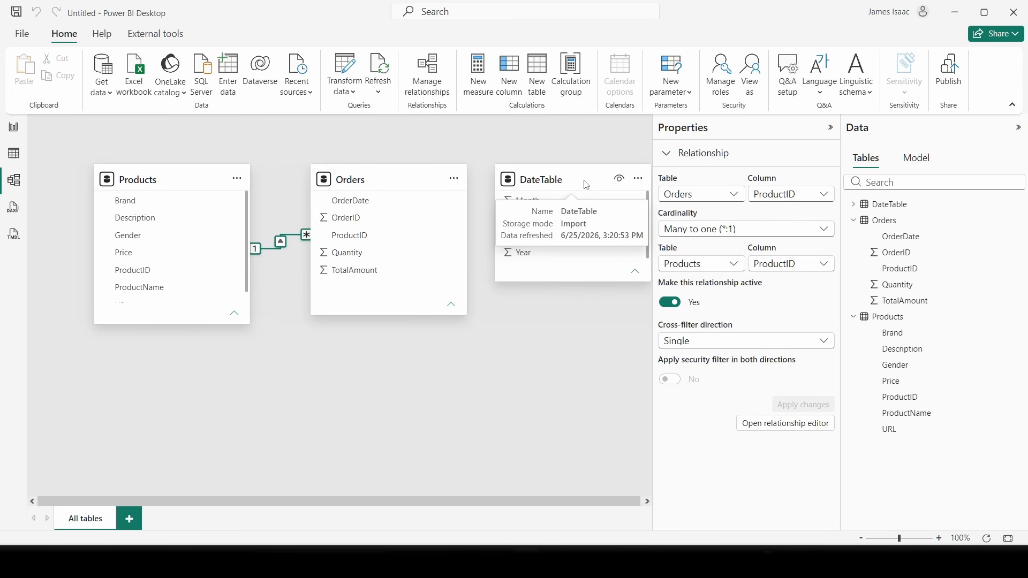
{"action": "left_click", "coordinate": [830, 127]}
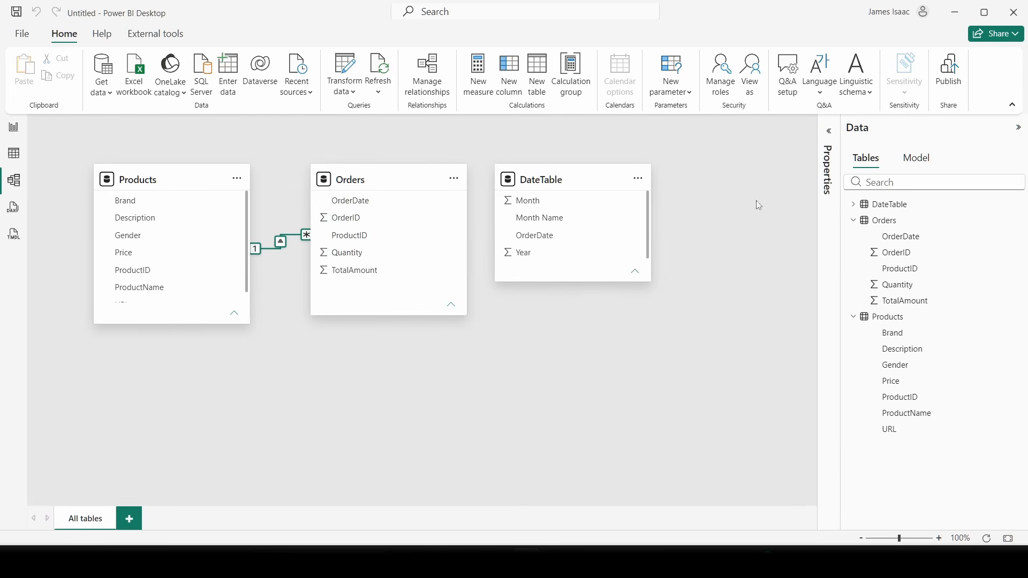
- Relate DateTable's OrderDate to Orders' OrderDate and save the relationship
{"action": "left_click_drag", "start_coordinate": [547, 178], "coordinate": [571, 188]}
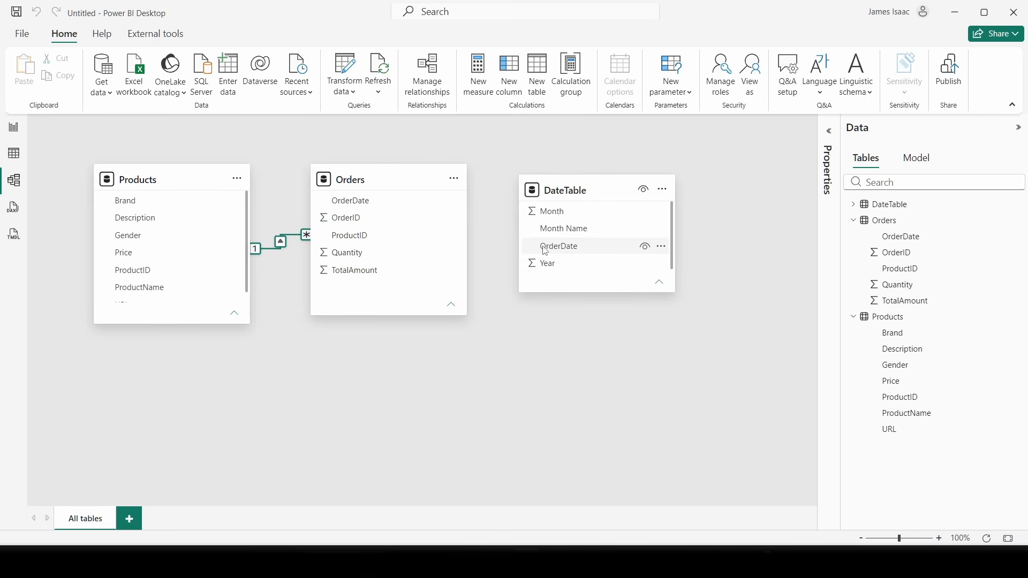
{"action": "left_click_drag", "start_coordinate": [575, 252], "coordinate": [397, 208]}
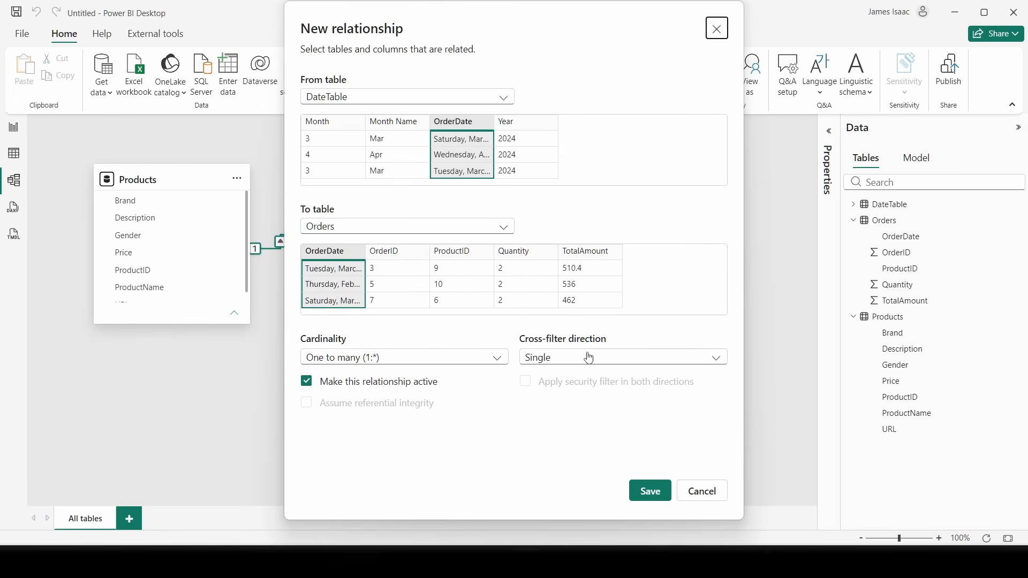
{"action": "left_click", "coordinate": [653, 490]}
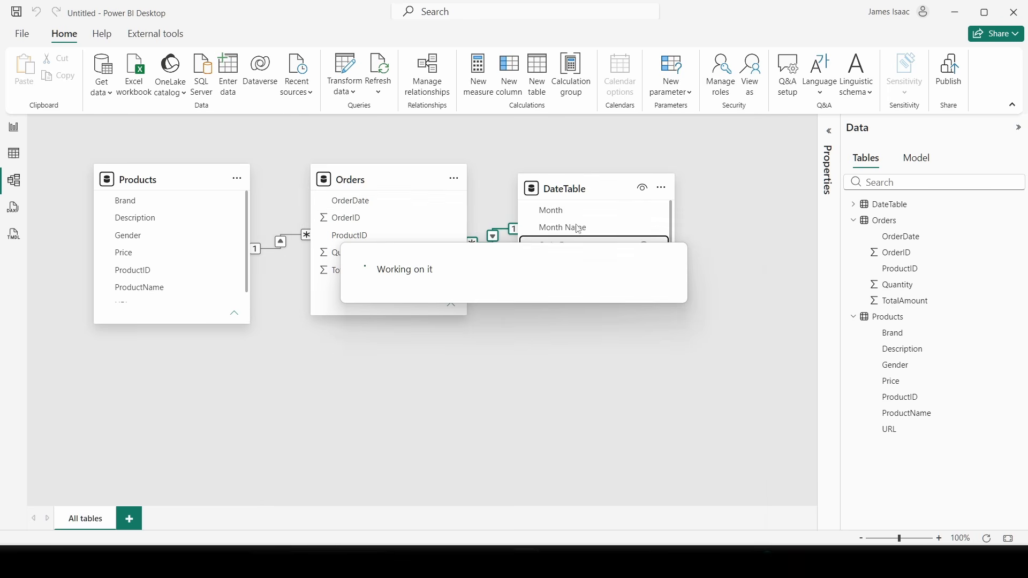
- Reposition the DateTable, Orders and Products cards and collapse Orders and Products in the Data pane
{"action": "left_click_drag", "start_coordinate": [573, 189], "coordinate": [604, 186]}
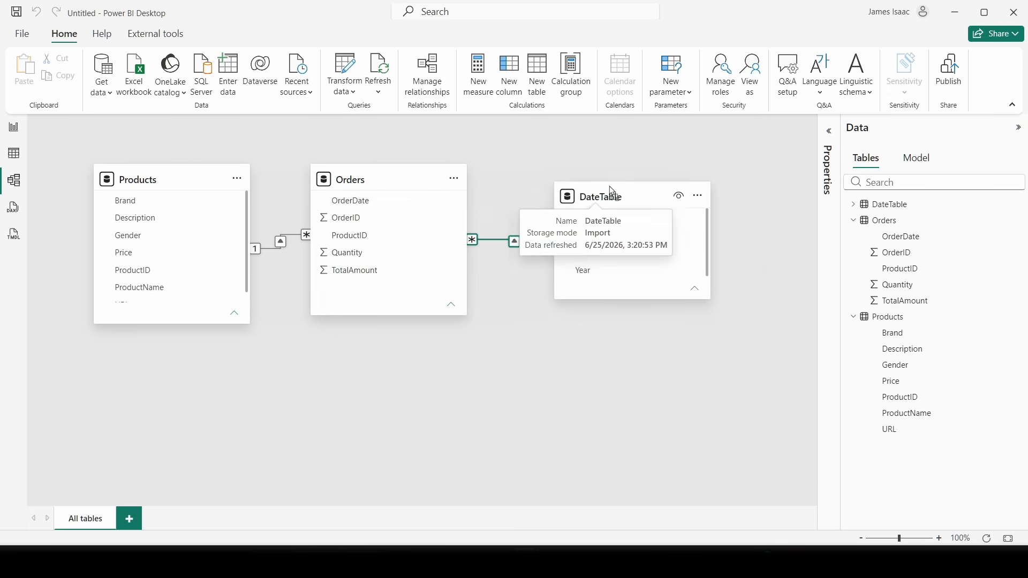
{"action": "left_click_drag", "start_coordinate": [377, 178], "coordinate": [384, 189]}
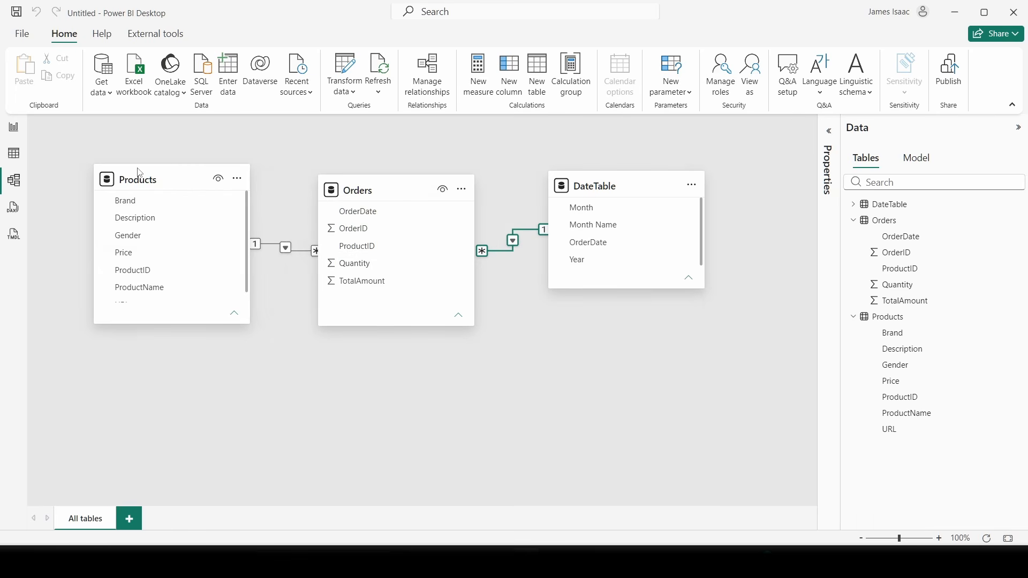
{"action": "left_click_drag", "start_coordinate": [139, 181], "coordinate": [181, 198]}
{"action": "left_click_drag", "start_coordinate": [402, 197], "coordinate": [435, 208]}
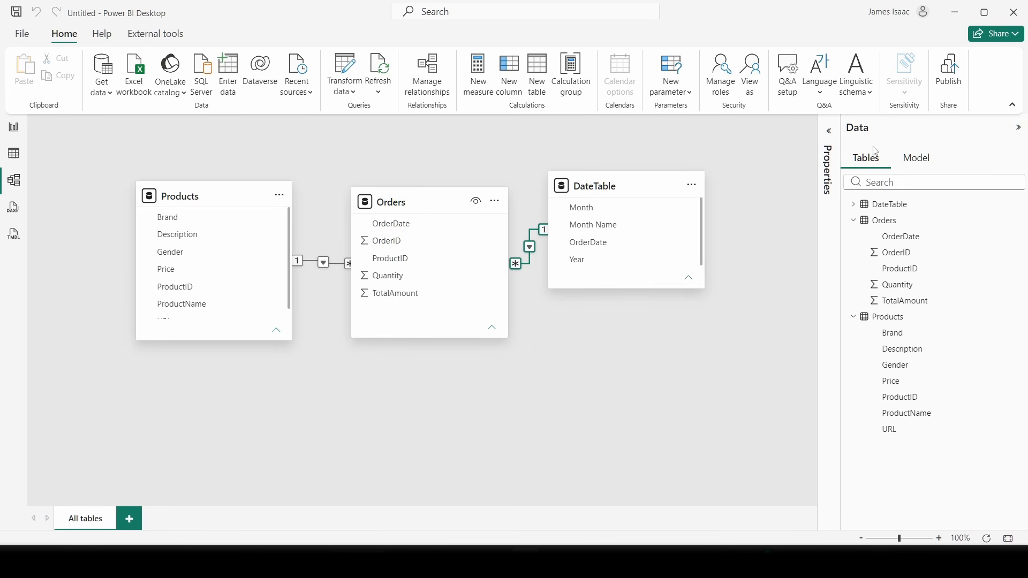
{"action": "left_click", "coordinate": [855, 220]}
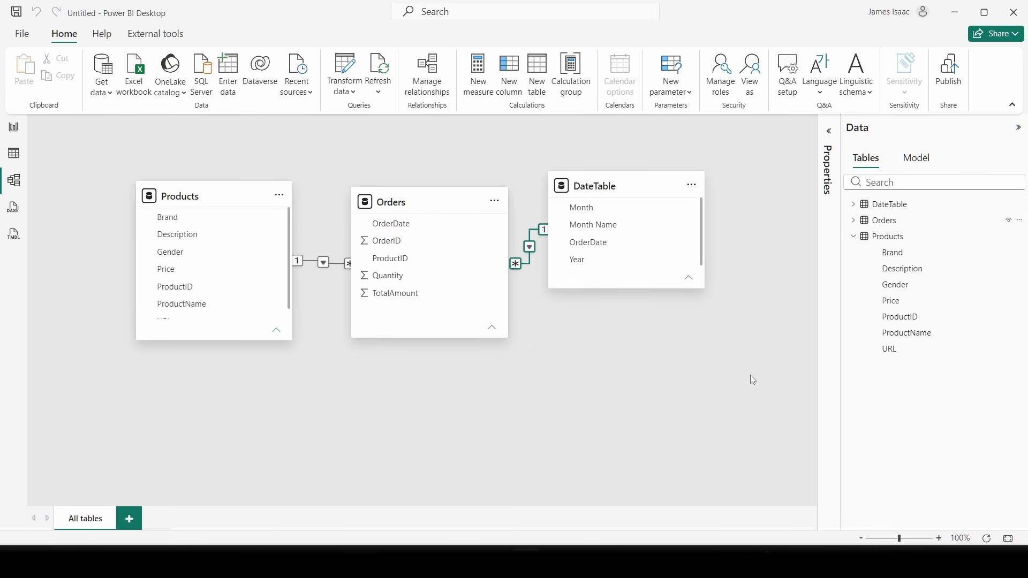
{"action": "left_click", "coordinate": [854, 237]}
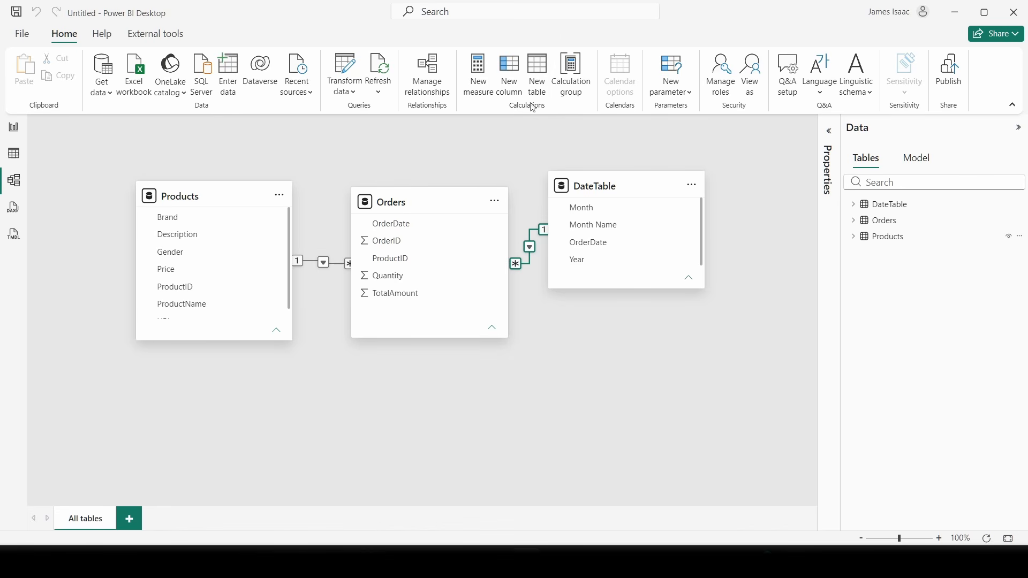
- Create a calculated table with the formula _Measures = {1}
{"action": "left_click", "coordinate": [538, 84]}
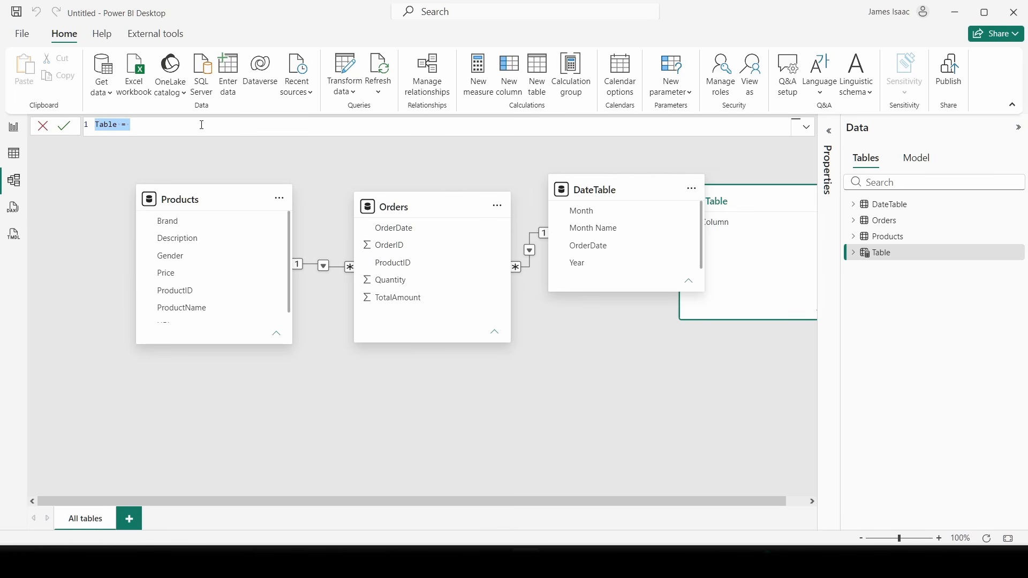
{"action": "key", "text": "BackSpace"}
{"action": "type", "text": "_Measures = "}
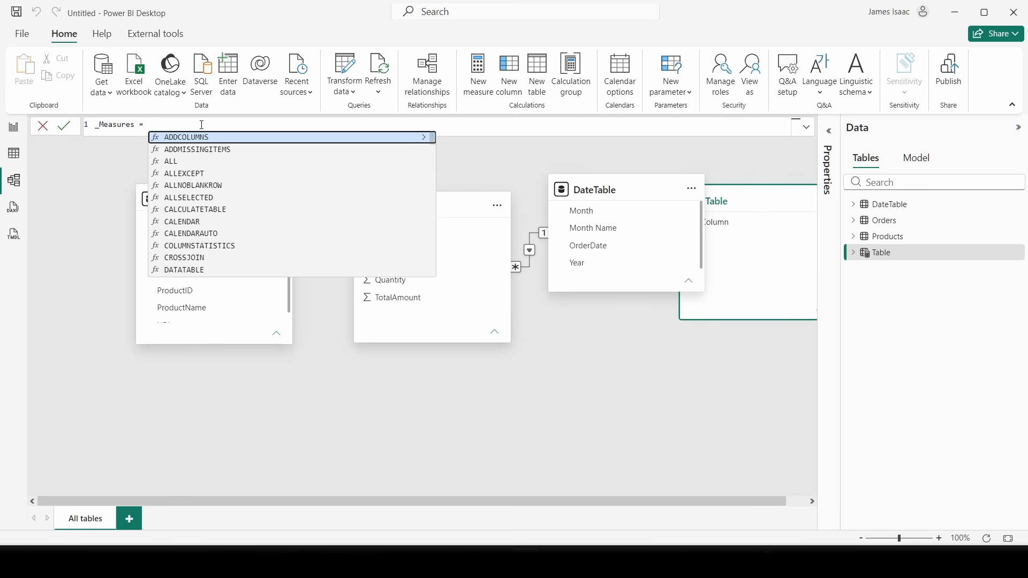
{"action": "type", "text": "{1"}
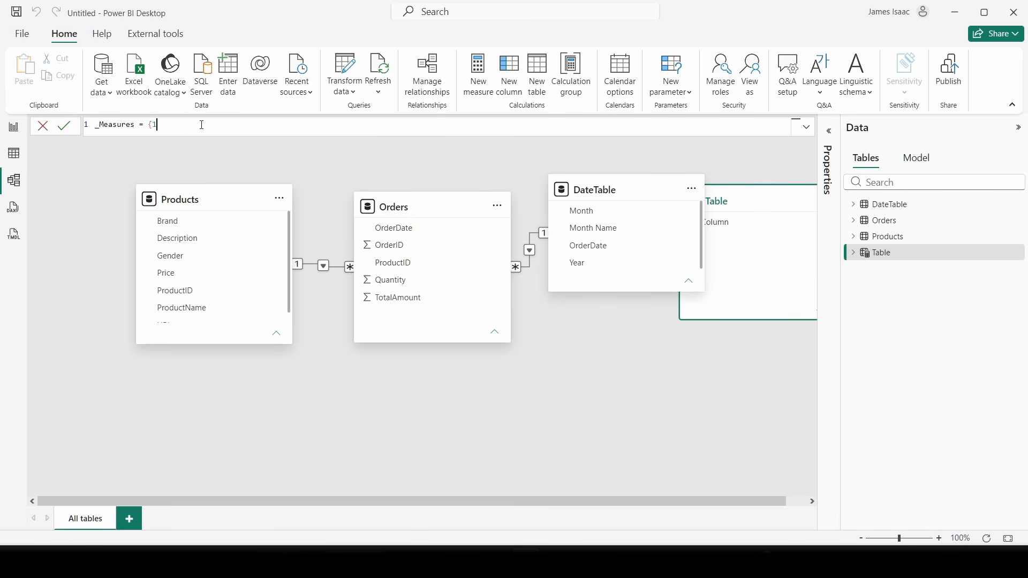
{"action": "type", "text": "}"}
{"action": "left_click", "coordinate": [73, 130]}
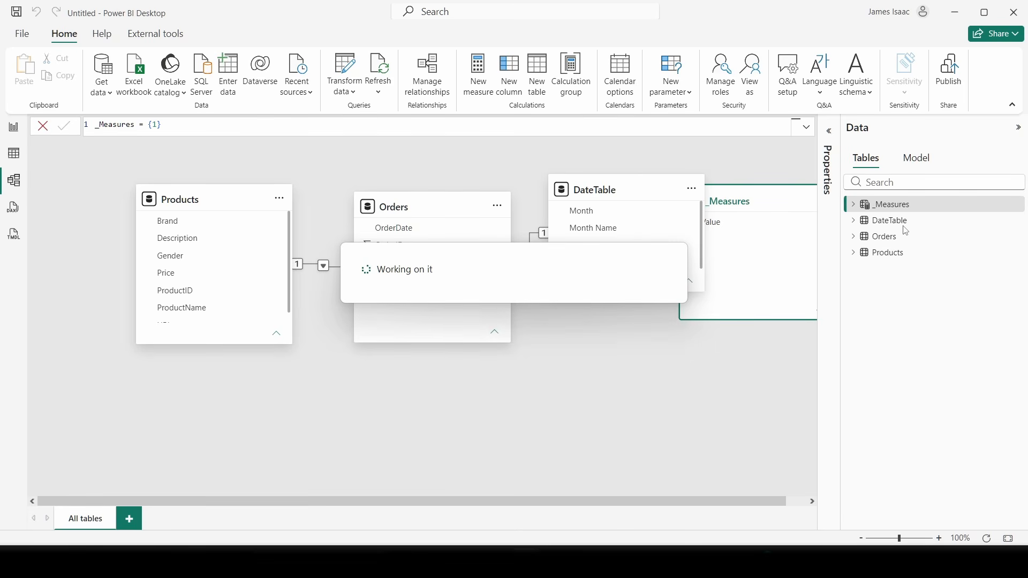
- Check the _Measures Value column, place its card below DateTable, and go to Report view
{"action": "left_click", "coordinate": [853, 205]}
{"action": "left_click", "coordinate": [853, 205]}
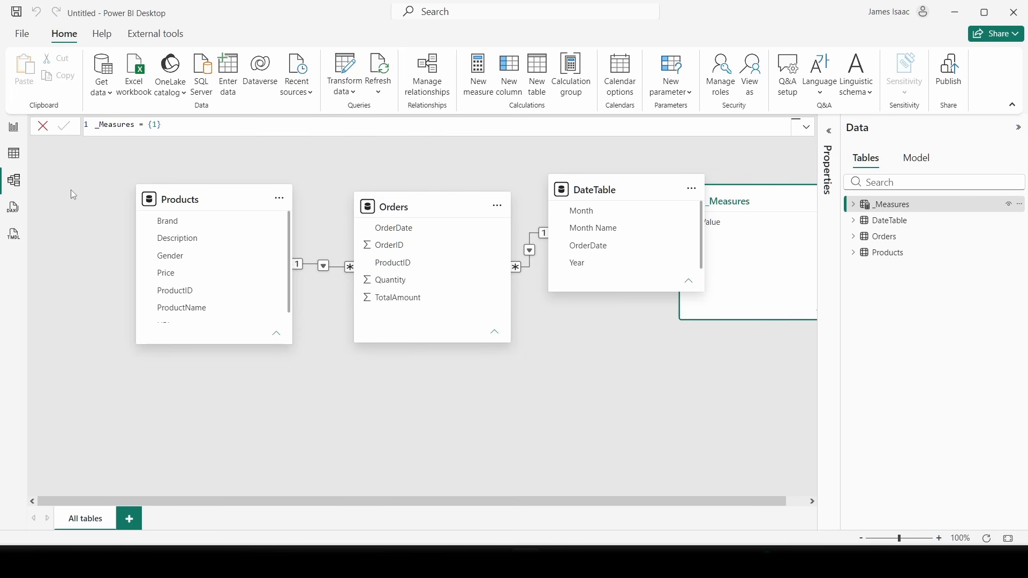
{"action": "left_click_drag", "start_coordinate": [780, 202], "coordinate": [639, 360]}
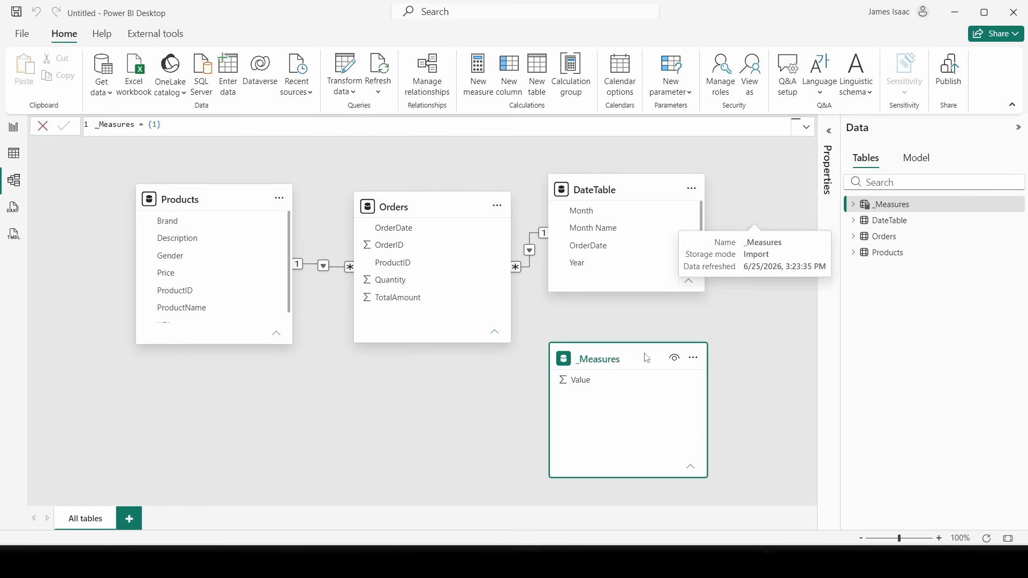
{"action": "left_click", "coordinate": [14, 127]}
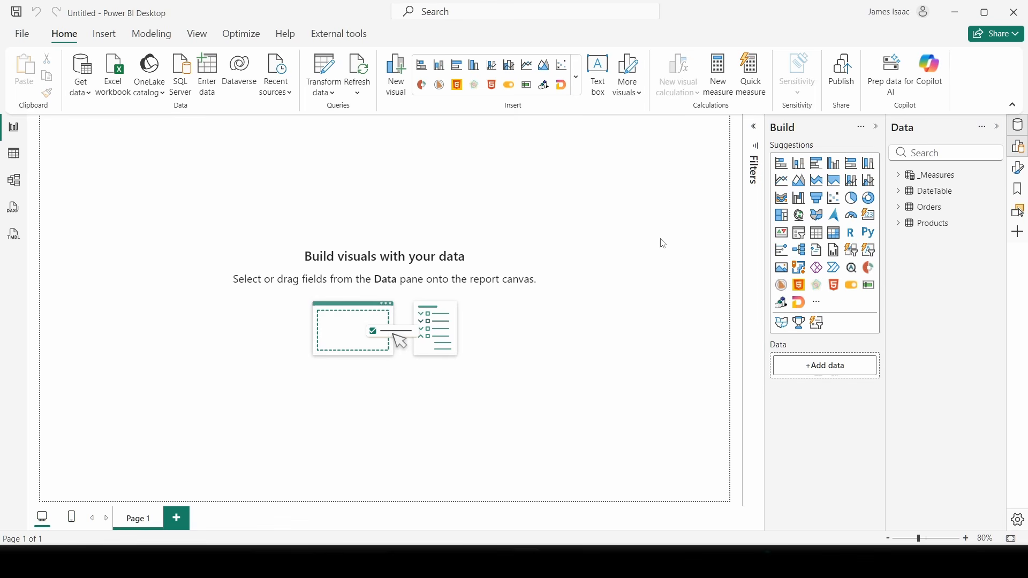
- Look over the page's Canvas background format settings, then switch to Figma in Chrome
{"action": "left_click", "coordinate": [1020, 168]}
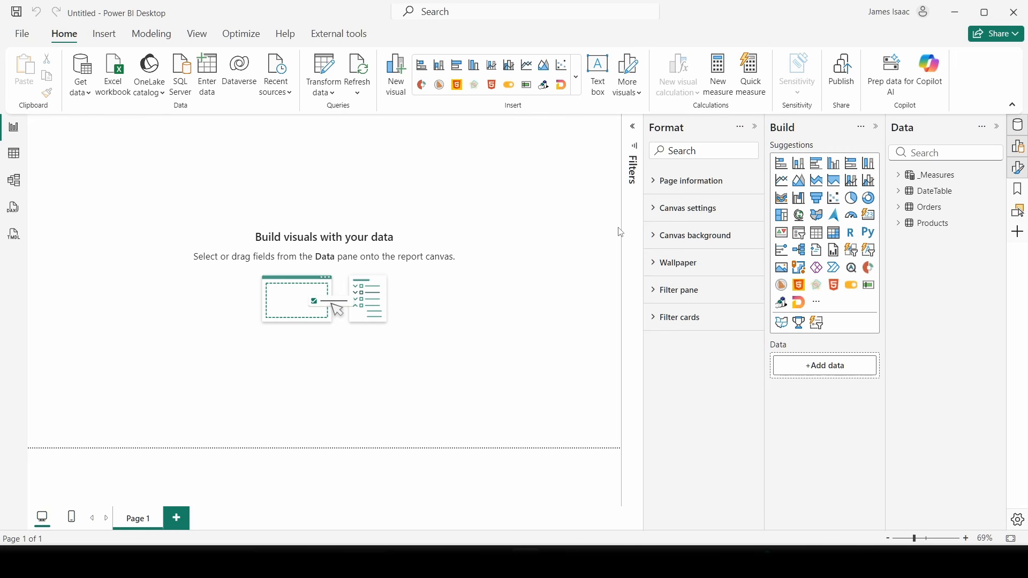
{"action": "left_click", "coordinate": [682, 238]}
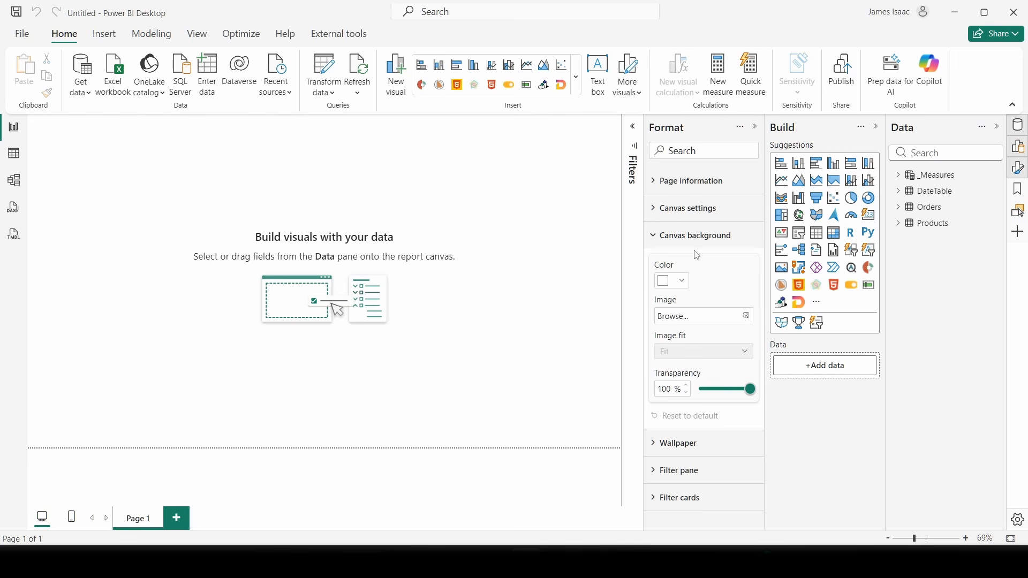
{"action": "left_click", "coordinate": [664, 235]}
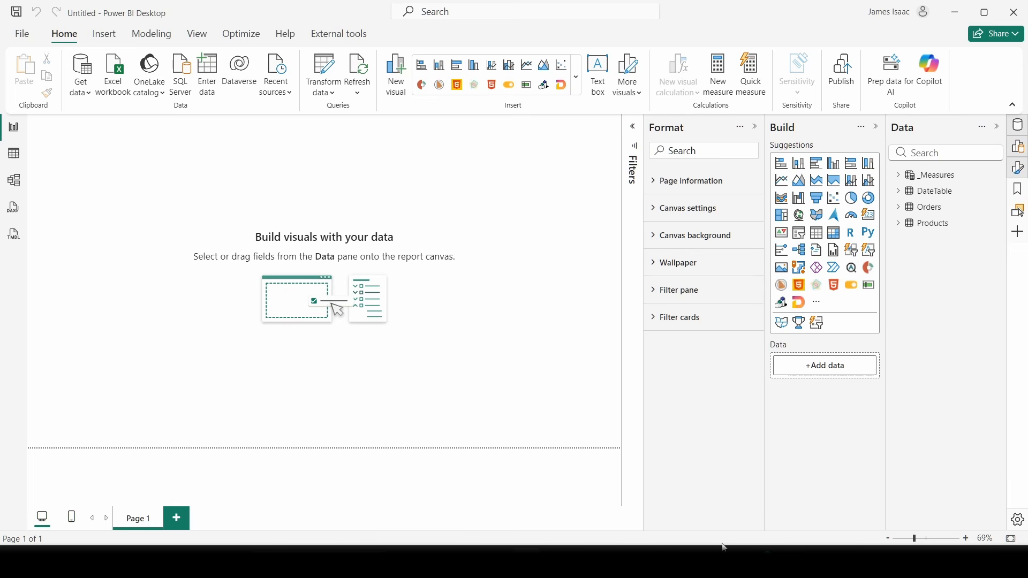
{"action": "key", "text": "alt+Tab"}
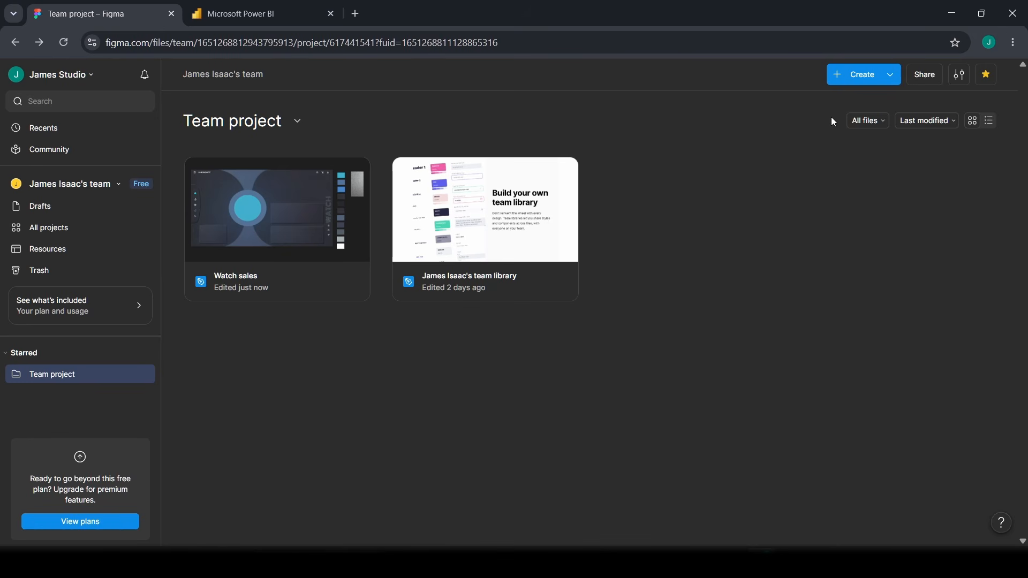
- Open the Watch sales design file and nudge the Watch frame
{"action": "double_click", "coordinate": [255, 264]}
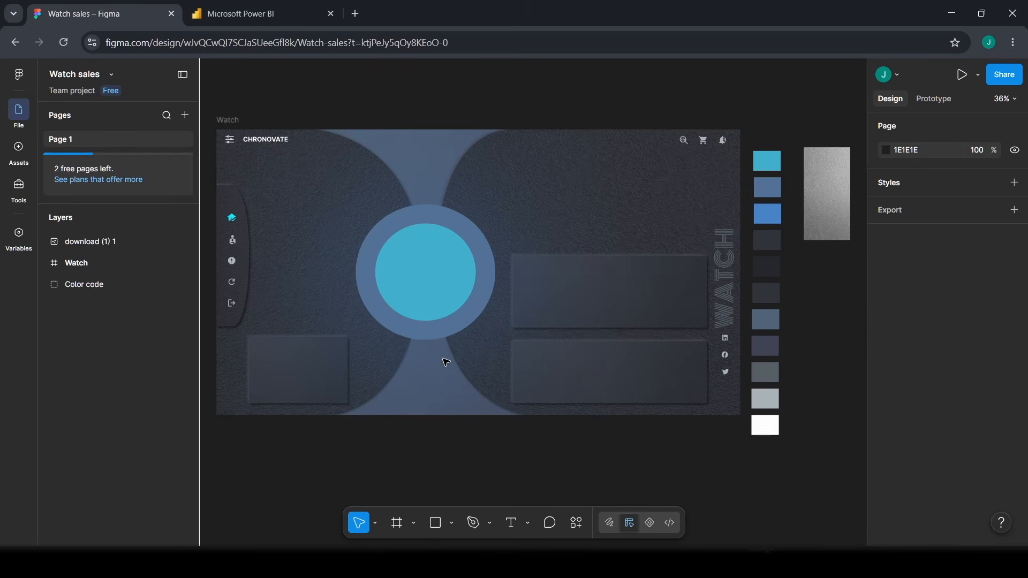
{"action": "scroll", "coordinate": [446, 363], "scroll_direction": "down", "scroll_amount": 1}
{"action": "mouse_move", "coordinate": [236, 118]}
{"action": "left_mouse_down"}
{"action": "mouse_move", "coordinate": [250, 118]}
{"action": "mouse_move", "coordinate": [230, 112]}
{"action": "left_mouse_up"}
- Deselect the frame and look over the CHRONOVATE background and its colour-code palette
{"action": "scroll", "coordinate": [292, 424], "scroll_direction": "down", "scroll_amount": 2}
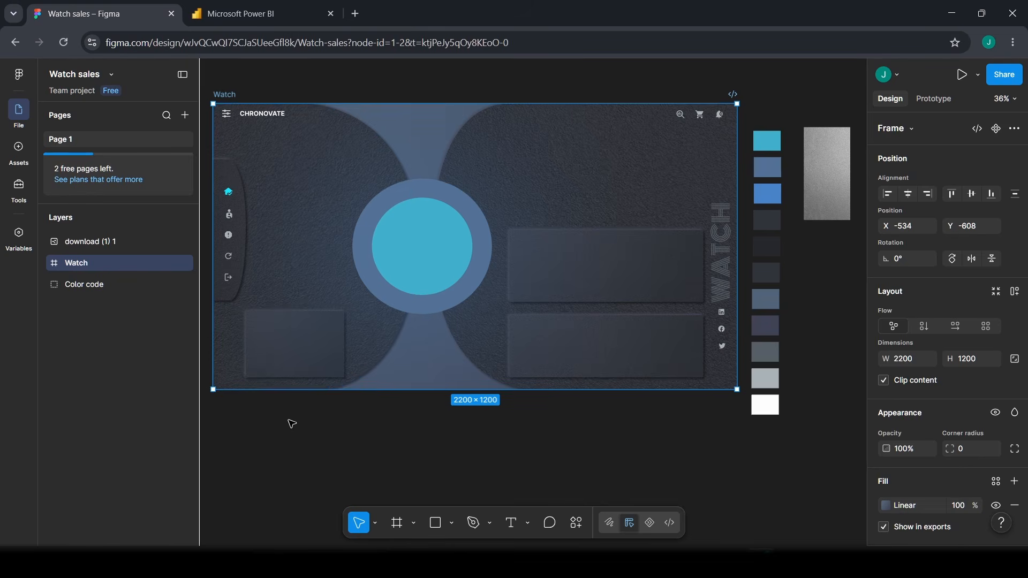
{"action": "scroll", "coordinate": [292, 424], "scroll_direction": "down", "scroll_amount": 1}
{"action": "scroll", "coordinate": [289, 420], "scroll_direction": "down", "scroll_amount": 5}
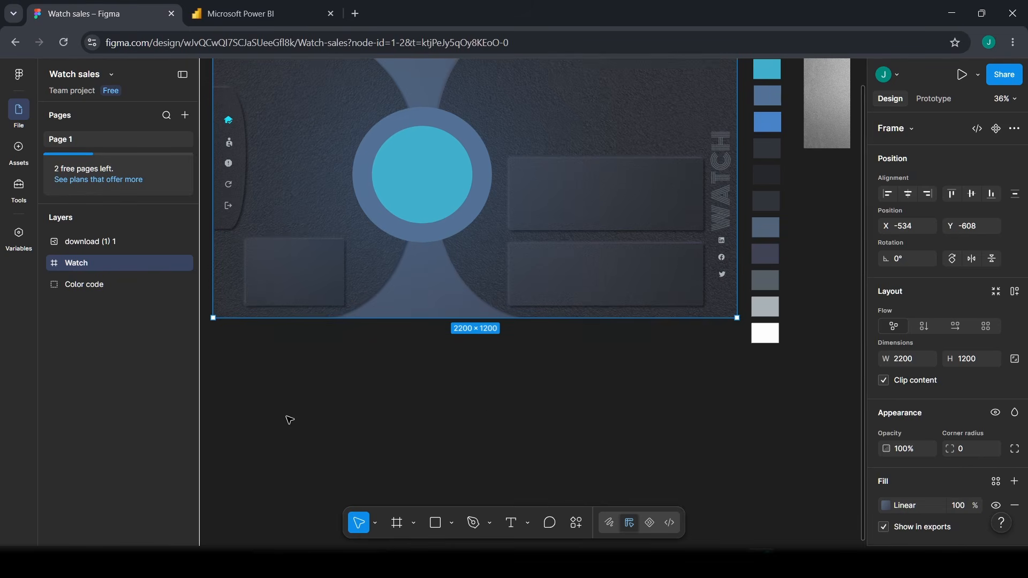
{"action": "scroll", "coordinate": [290, 420], "scroll_direction": "up", "scroll_amount": 5}
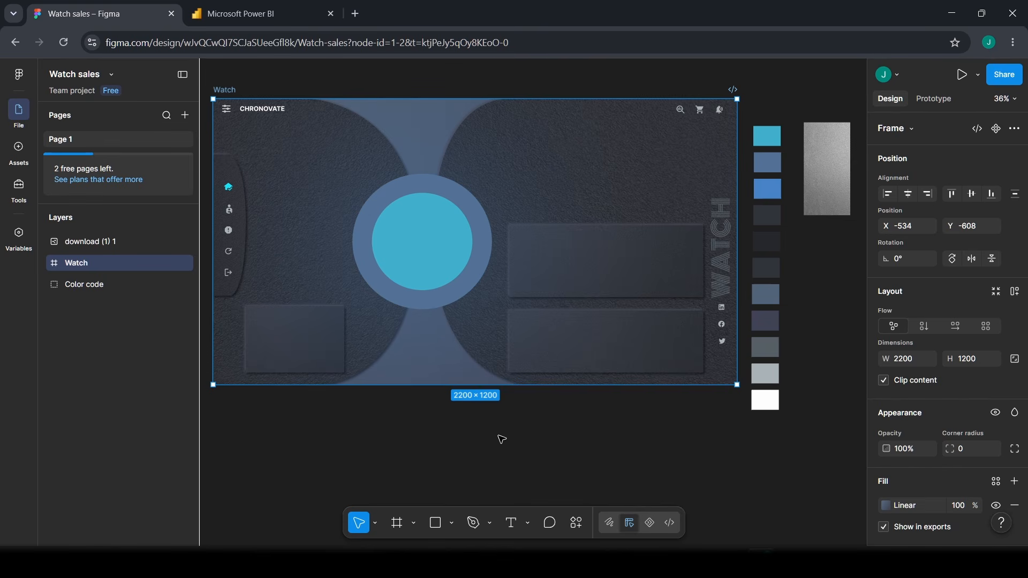
{"action": "scroll", "coordinate": [383, 442], "scroll_direction": "down", "scroll_amount": 3}
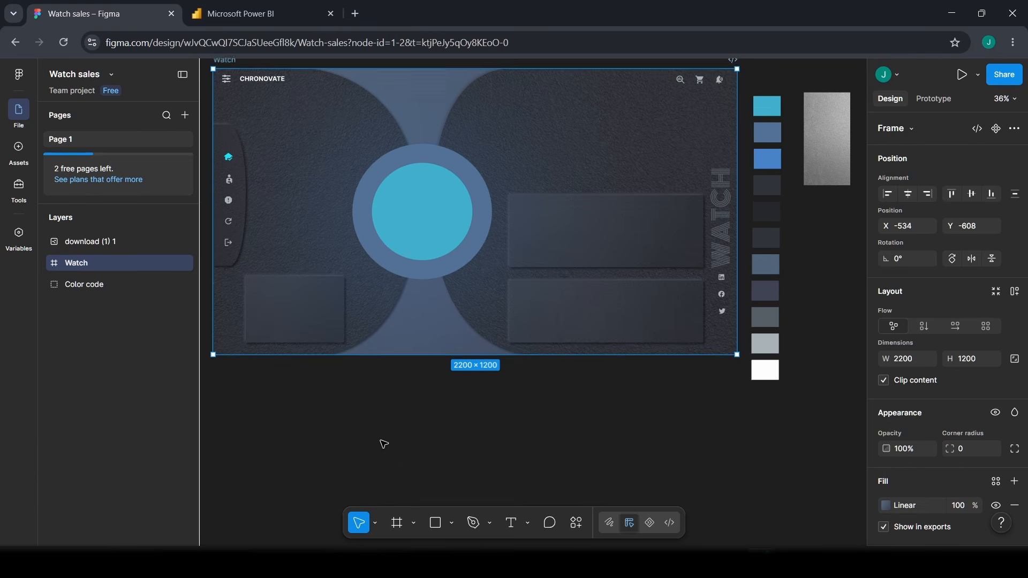
{"action": "left_click", "coordinate": [546, 395]}
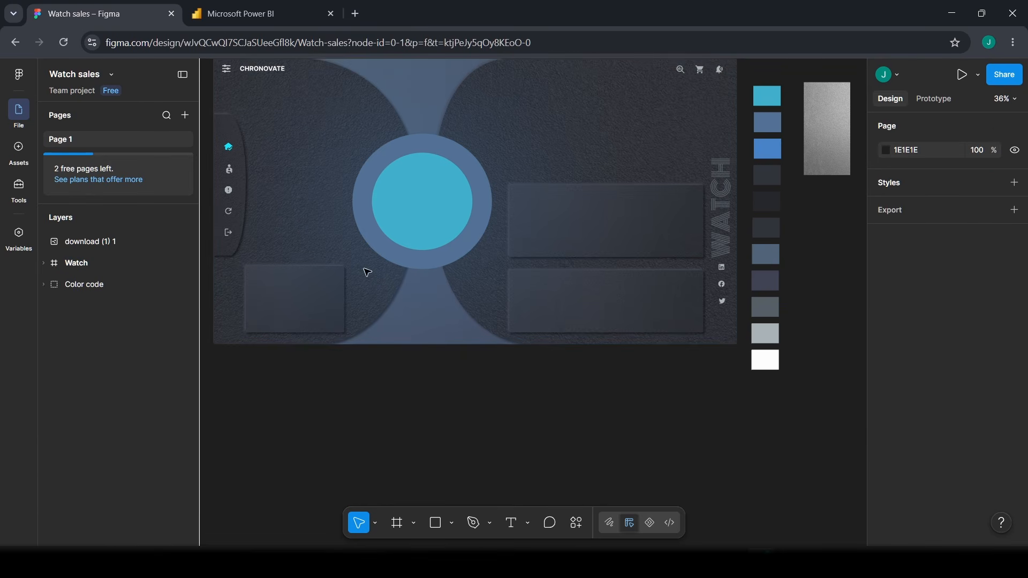
{"action": "scroll", "coordinate": [407, 276], "scroll_direction": "down", "scroll_amount": 5}
{"action": "scroll", "coordinate": [478, 295], "scroll_direction": "up", "scroll_amount": 5}
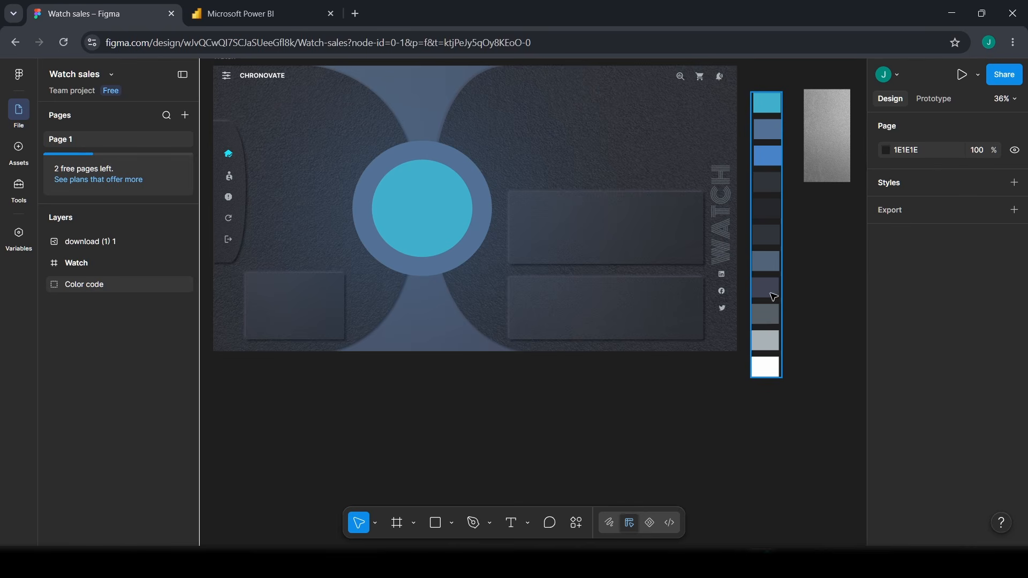
{"action": "scroll", "coordinate": [771, 298], "scroll_direction": "up", "scroll_amount": 1}
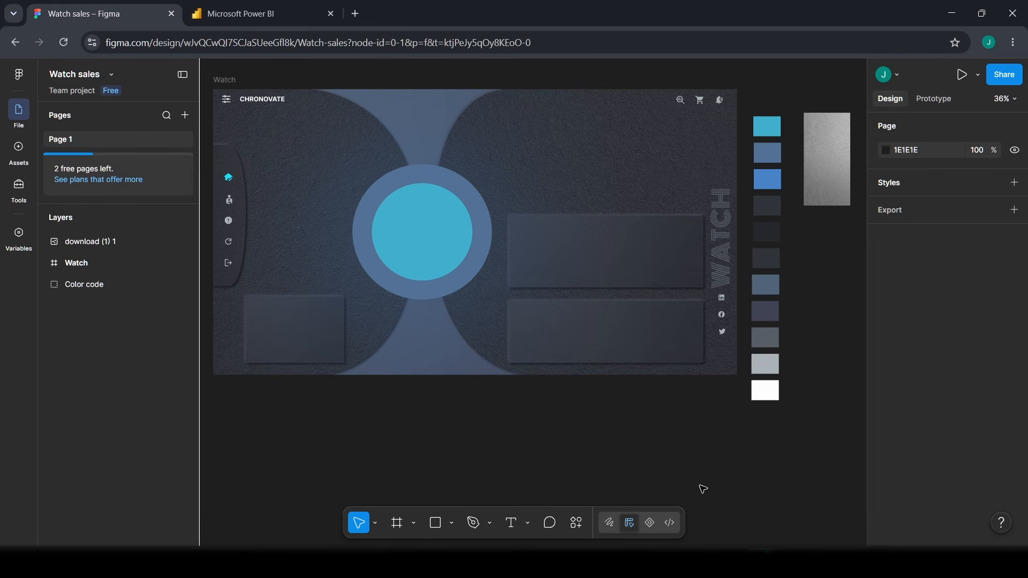
{"action": "scroll", "coordinate": [610, 406], "scroll_direction": "down", "scroll_amount": 4}
{"action": "scroll", "coordinate": [411, 487], "scroll_direction": "down", "scroll_amount": 3}
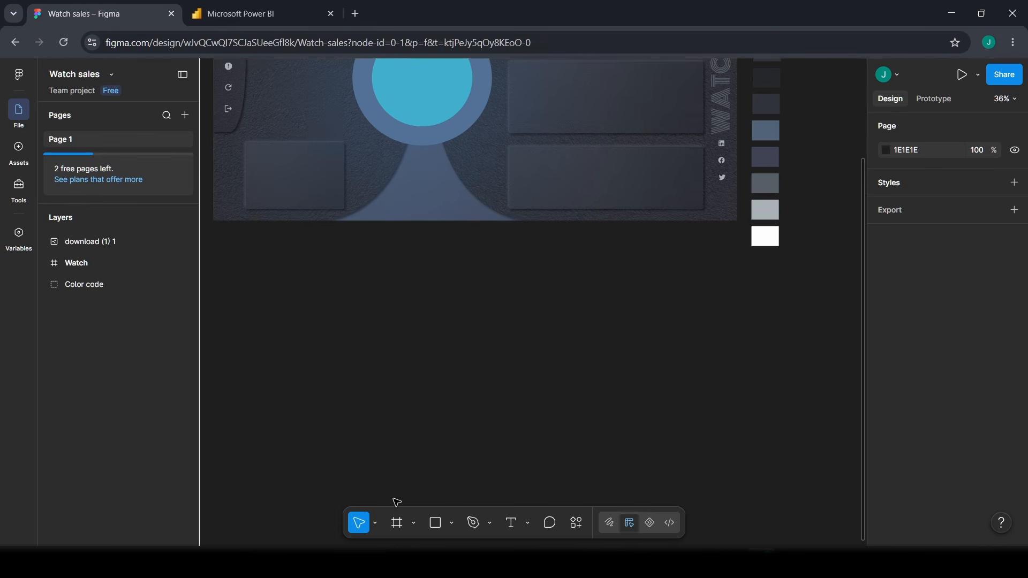
- Draw a new frame below the Watch design
{"action": "left_click", "coordinate": [398, 526]}
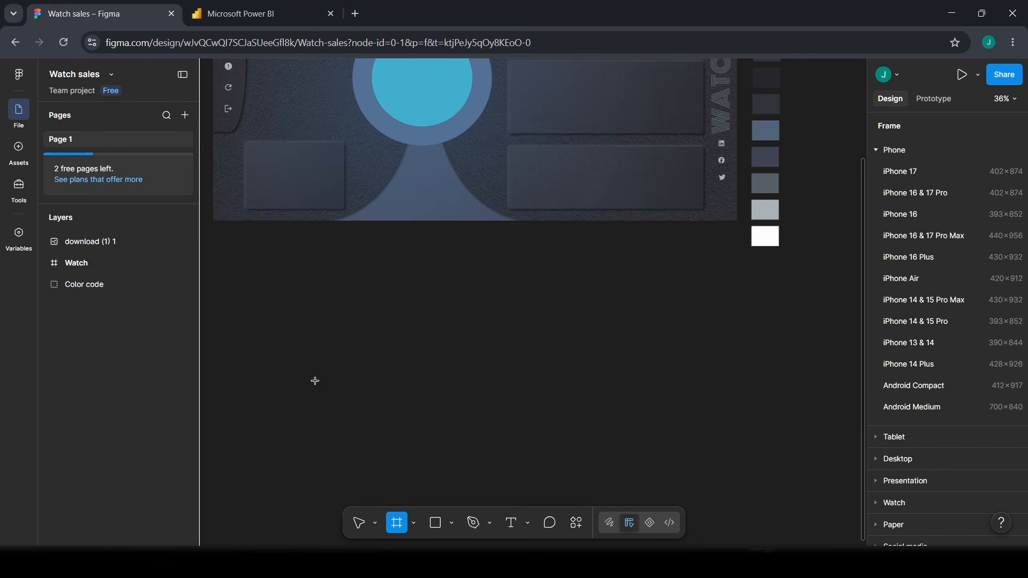
{"action": "left_click_drag", "start_coordinate": [244, 274], "coordinate": [664, 477]}
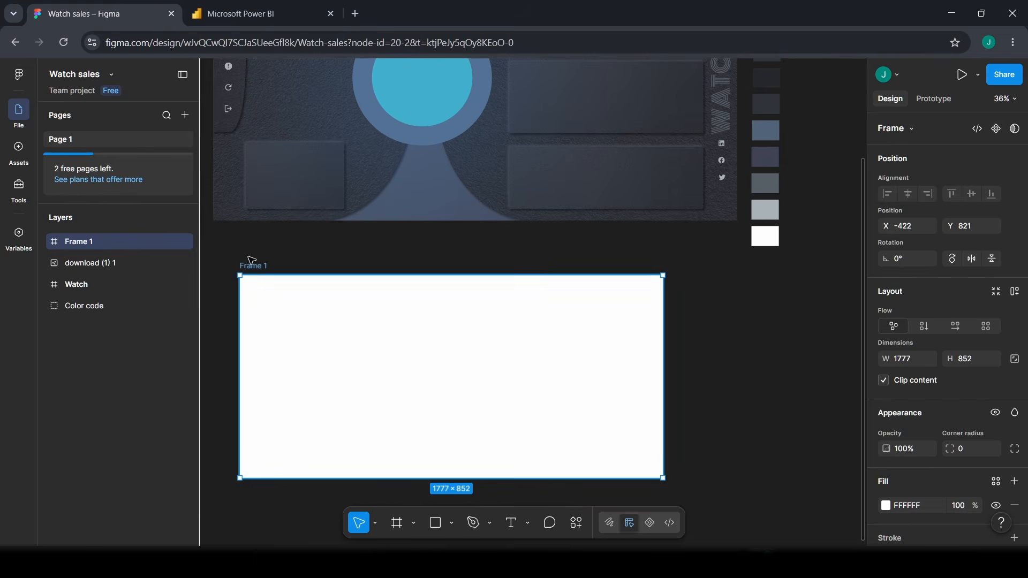
{"action": "left_click_drag", "start_coordinate": [260, 268], "coordinate": [245, 249]}
{"action": "scroll", "coordinate": [940, 381], "scroll_direction": "down", "scroll_amount": 2}
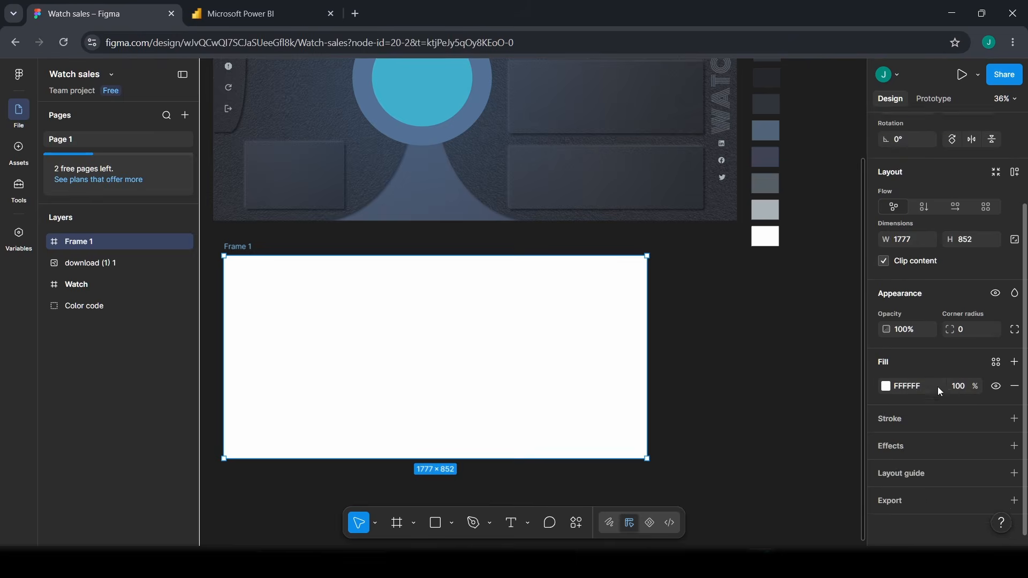
{"action": "scroll", "coordinate": [918, 302], "scroll_direction": "up", "scroll_amount": 1}
- Size the new frame to 2200 × 1200
{"action": "left_click", "coordinate": [917, 306]}
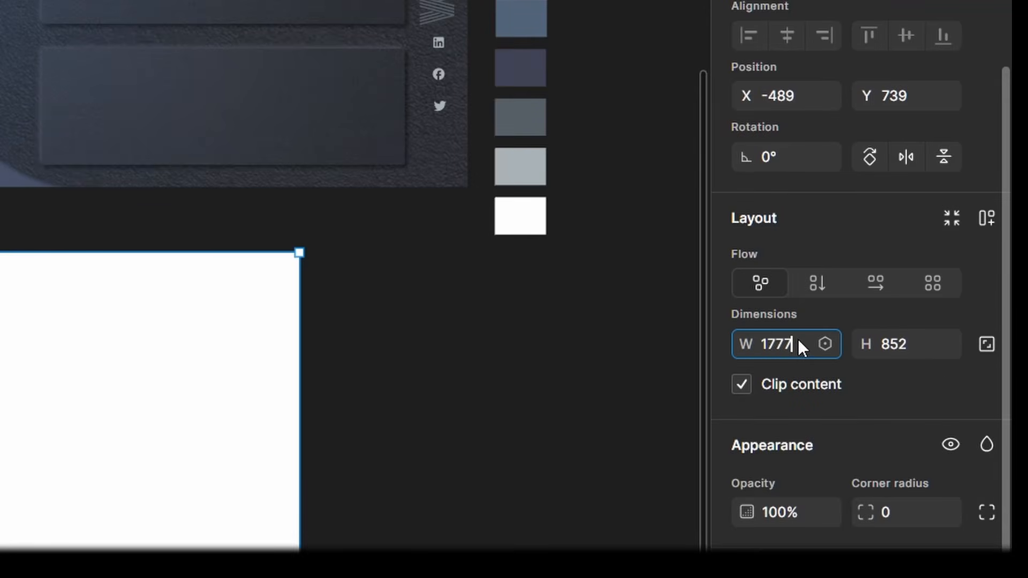
{"action": "double_click", "coordinate": [799, 342]}
{"action": "type", "text": "2200"}
{"action": "key", "text": "Return"}
{"action": "left_click", "coordinate": [910, 342]}
{"action": "double_click", "coordinate": [908, 342]}
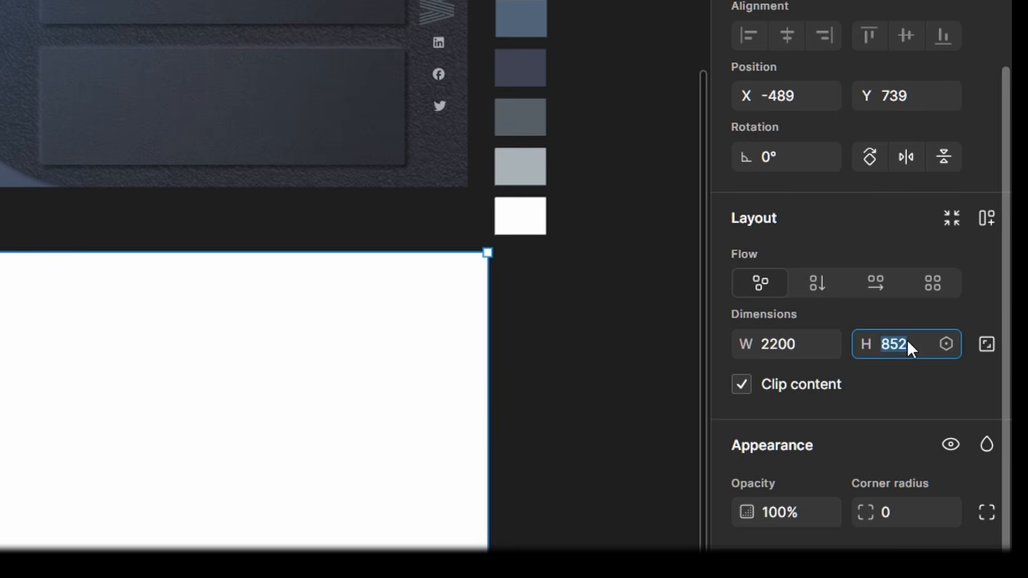
{"action": "type", "text": "1200"}
{"action": "key", "text": "Return"}
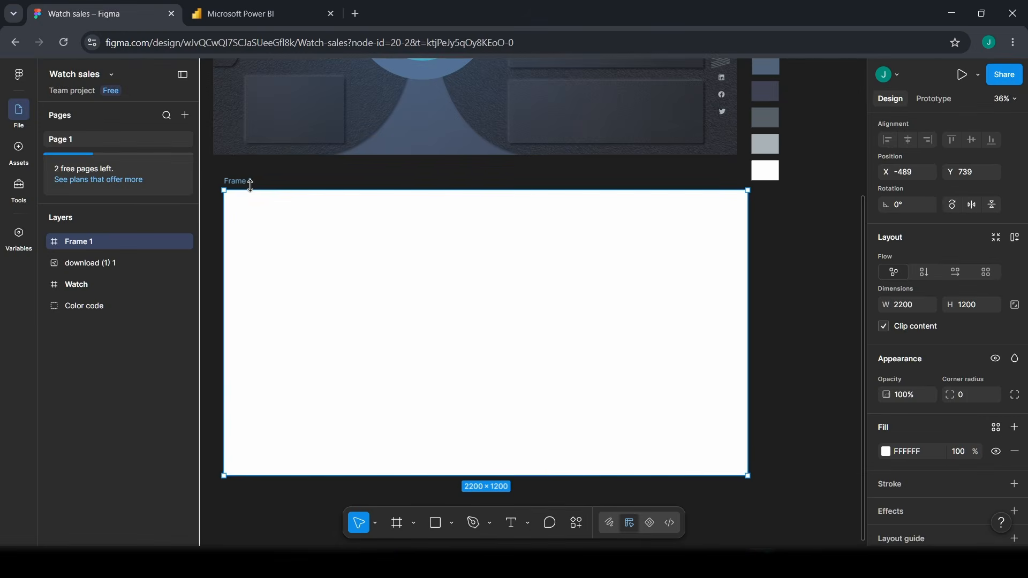
- Position Frame 1 beneath the Watch design at X -509, Y 732
{"action": "mouse_move", "coordinate": [246, 182]}
{"action": "left_mouse_down"}
{"action": "mouse_move", "coordinate": [262, 186]}
{"action": "mouse_move", "coordinate": [249, 177]}
{"action": "left_mouse_up"}
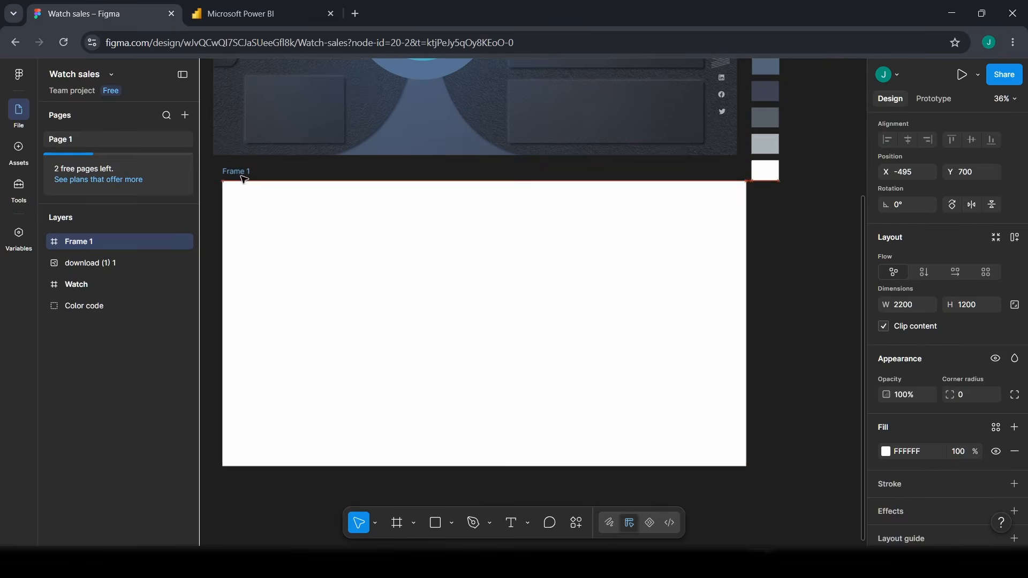
{"action": "scroll", "coordinate": [797, 296], "scroll_direction": "up", "scroll_amount": 1}
{"action": "scroll", "coordinate": [797, 297], "scroll_direction": "up", "scroll_amount": 1}
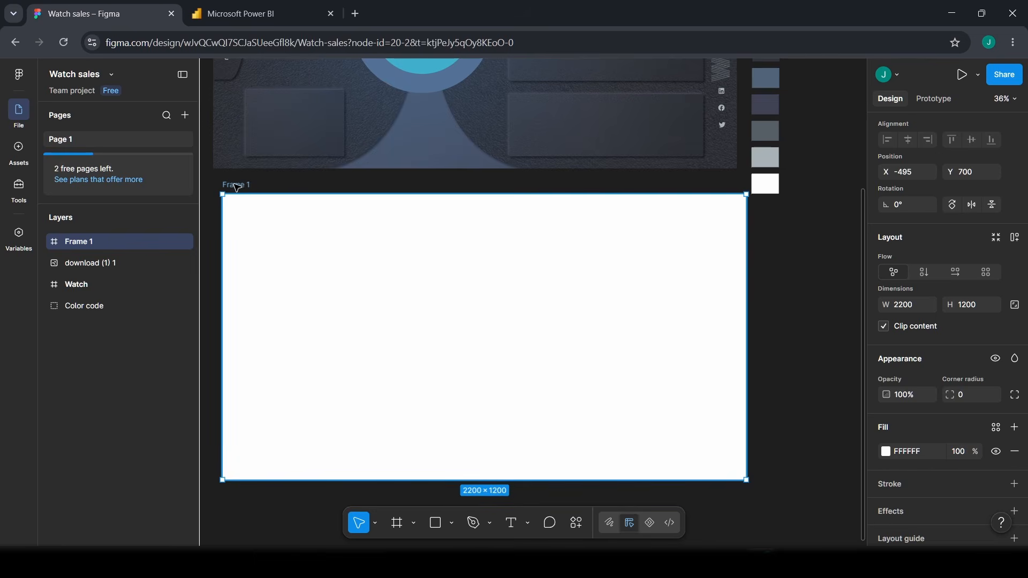
{"action": "left_click_drag", "start_coordinate": [238, 187], "coordinate": [229, 193]}
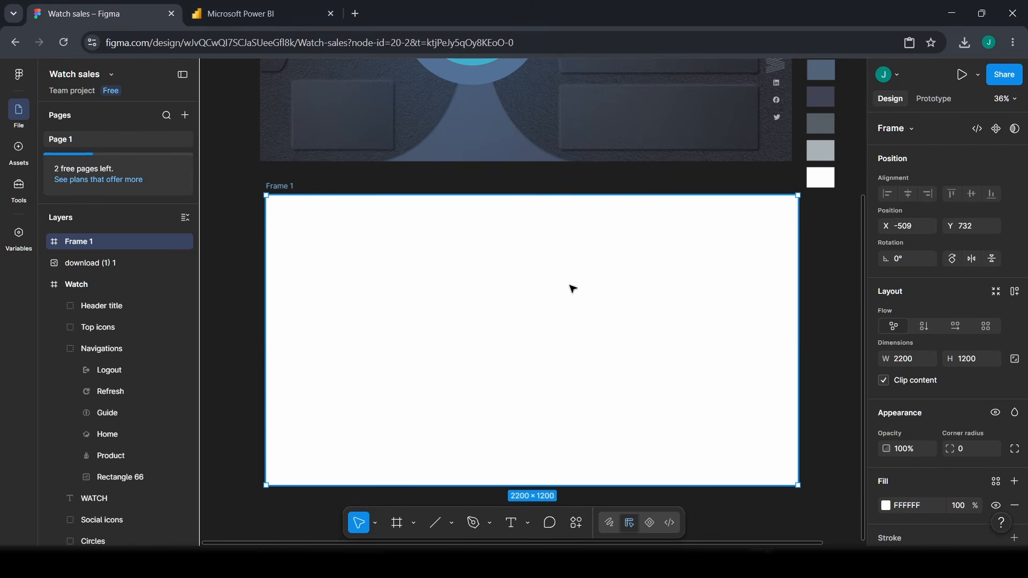
- Switch Frame 1's fill to a linear gradient running diagonally from top-left to bottom-right
{"action": "scroll", "coordinate": [899, 428], "scroll_direction": "down", "scroll_amount": 4}
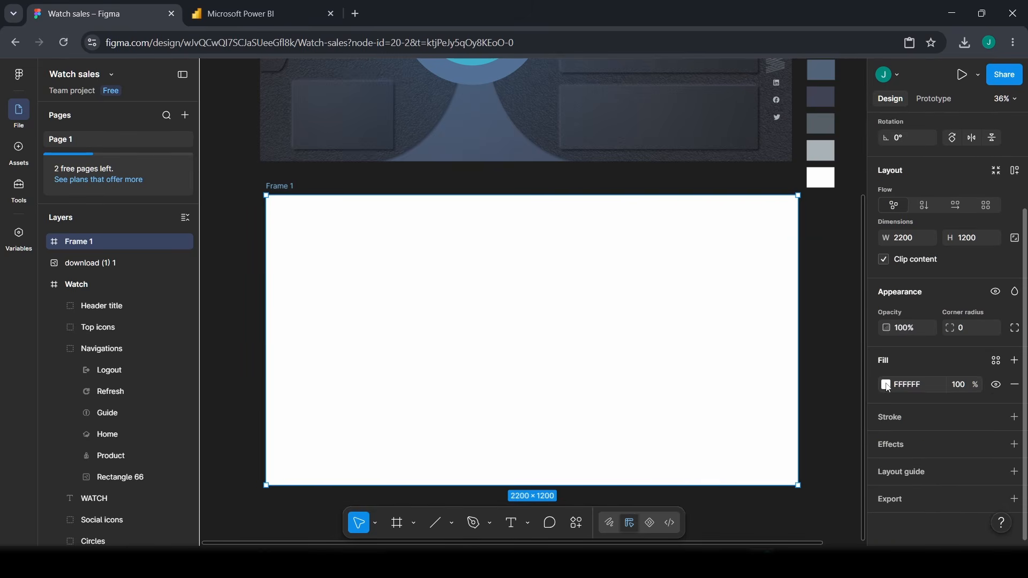
{"action": "left_click", "coordinate": [884, 384]}
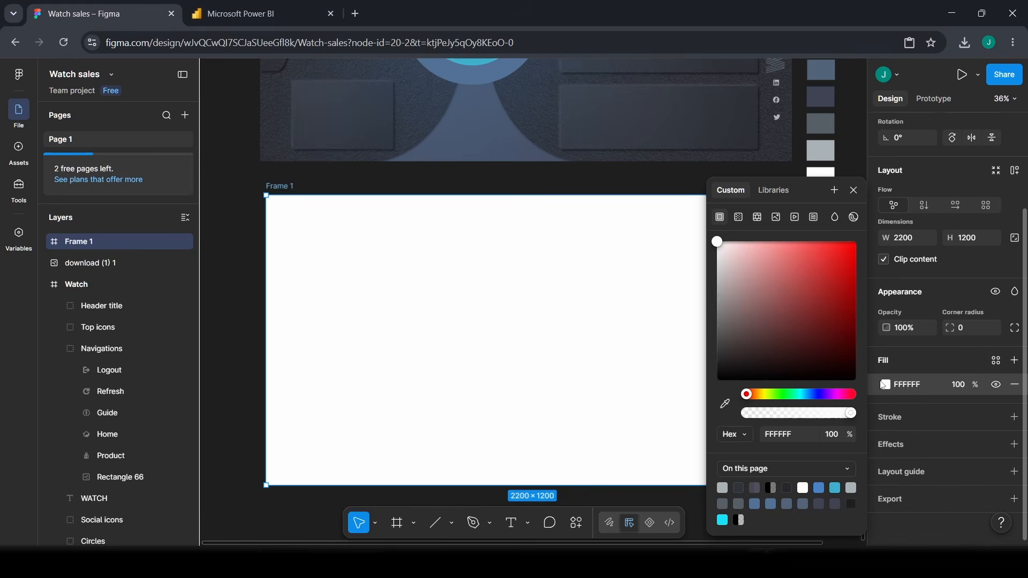
{"action": "left_click", "coordinate": [740, 218]}
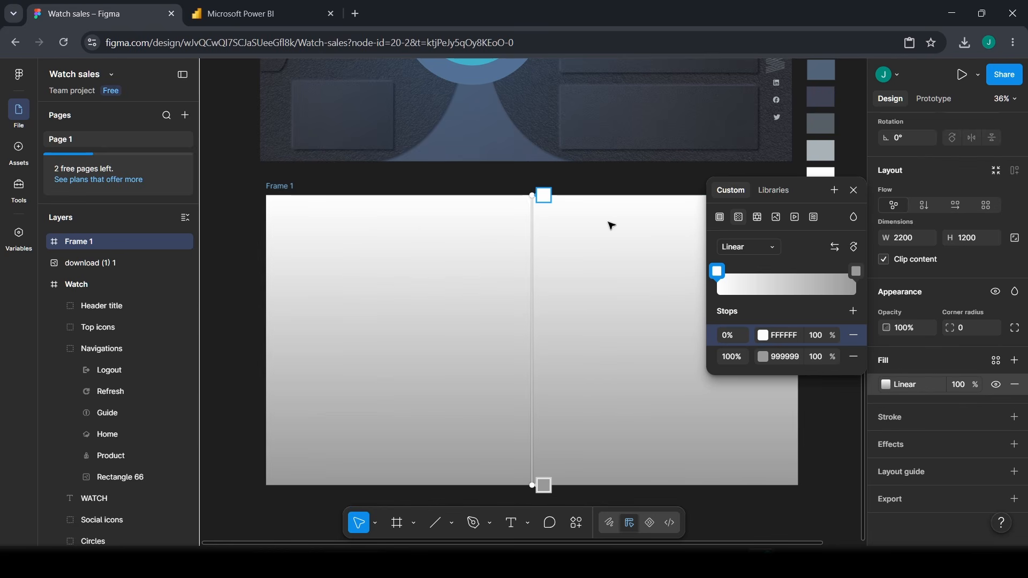
{"action": "left_click_drag", "start_coordinate": [512, 194], "coordinate": [295, 174]}
{"action": "left_click_drag", "start_coordinate": [525, 483], "coordinate": [769, 513]}
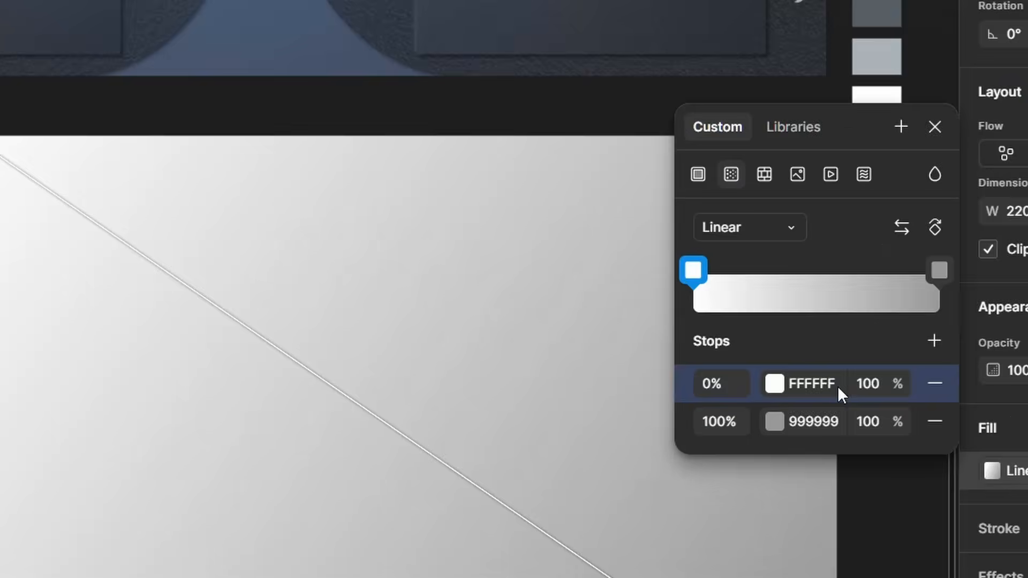
- Set the gradient stops to 526479 and 3F4354
{"action": "left_click", "coordinate": [797, 337]}
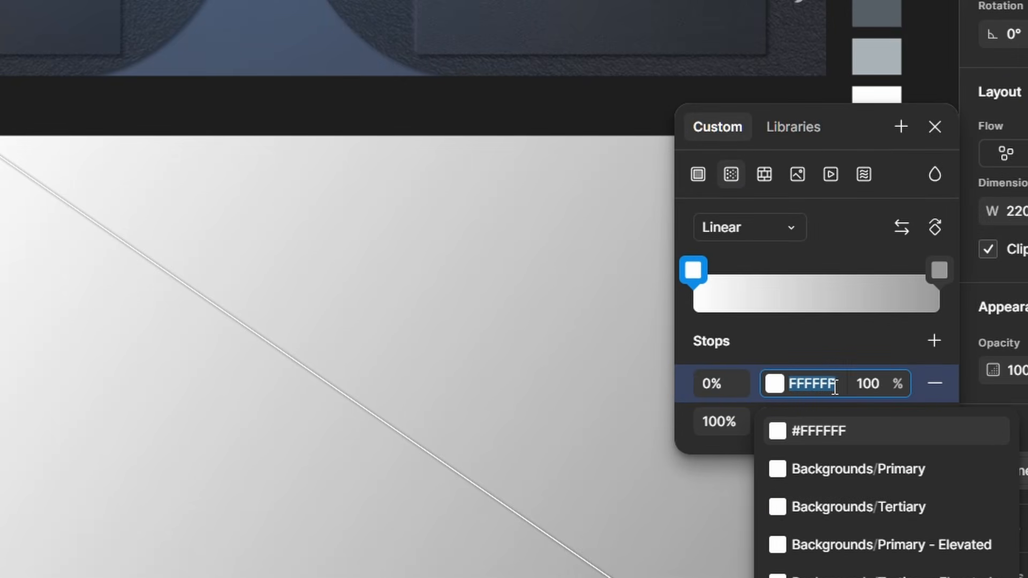
{"action": "type", "text": "526"}
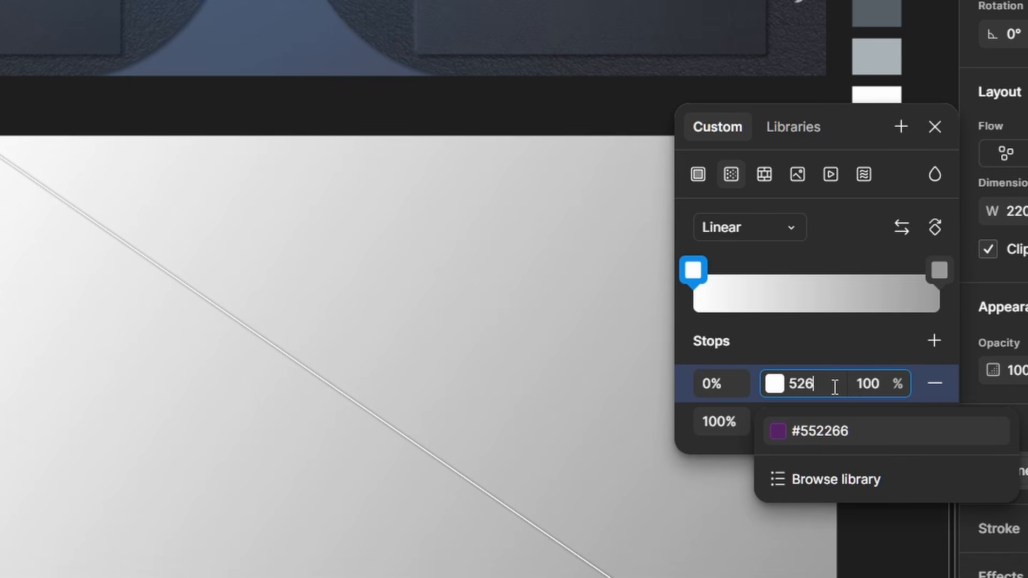
{"action": "type", "text": "479"}
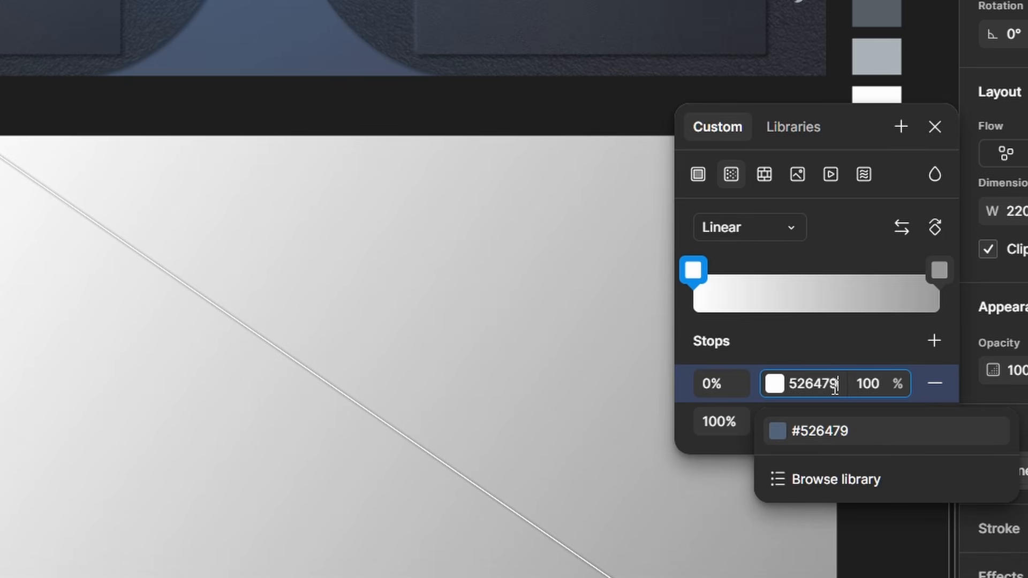
{"action": "key", "text": "Return"}
{"action": "left_click", "coordinate": [845, 413]}
{"action": "left_click", "coordinate": [825, 415]}
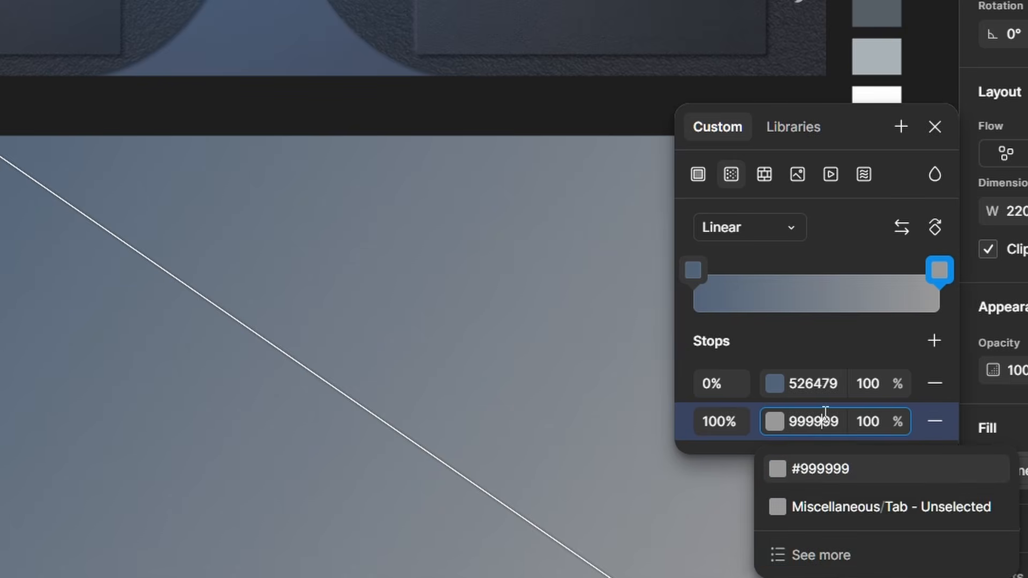
{"action": "double_click", "coordinate": [825, 421]}
{"action": "type", "text": "3f"}
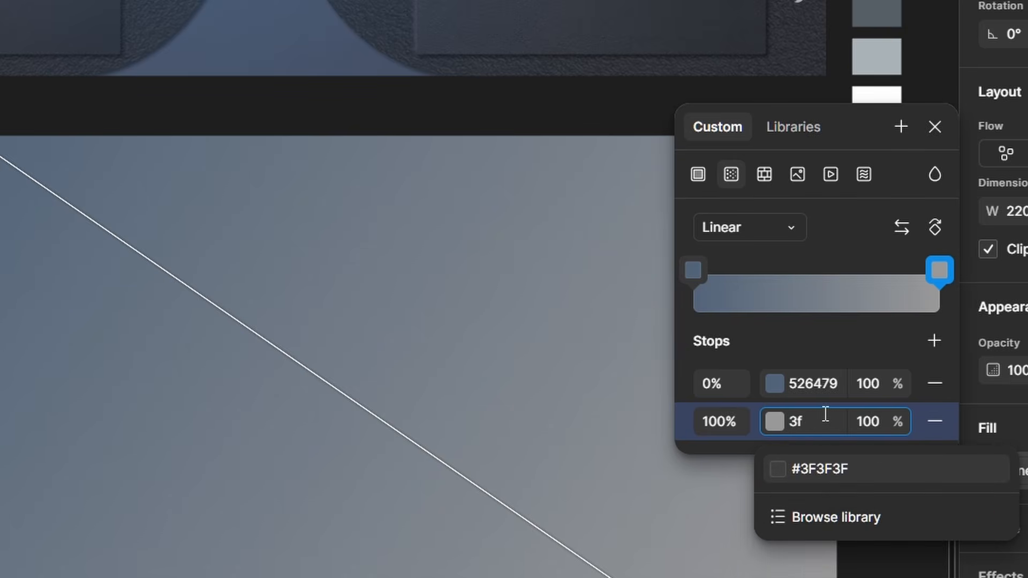
{"action": "type", "text": "3"}
{"action": "key", "text": "BackSpace"}
{"action": "type", "text": "43"}
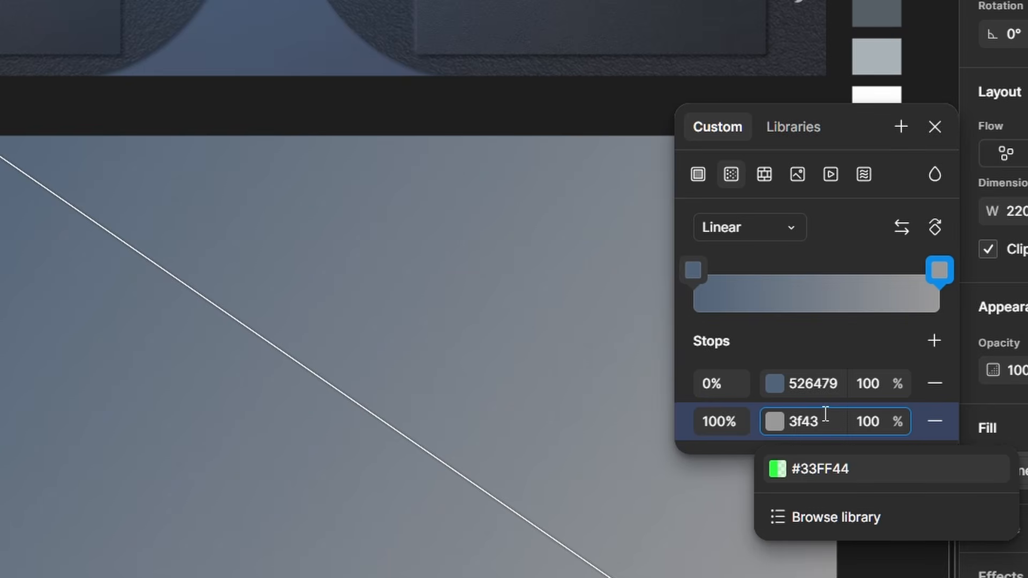
{"action": "type", "text": "54"}
{"action": "key", "text": "Return"}
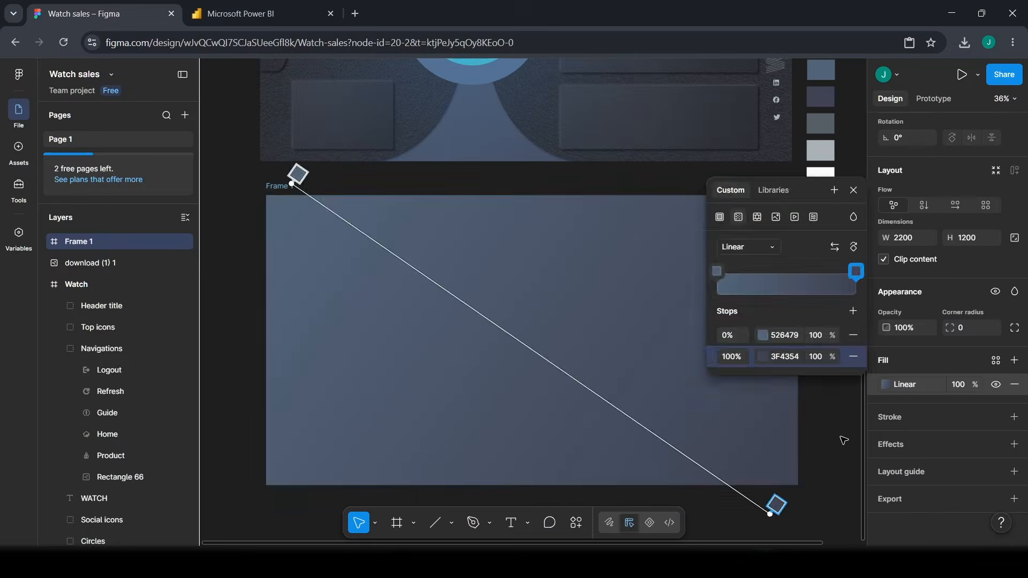
{"action": "key", "text": "Escape"}
{"action": "scroll", "coordinate": [807, 427], "scroll_direction": "down", "scroll_amount": 1}
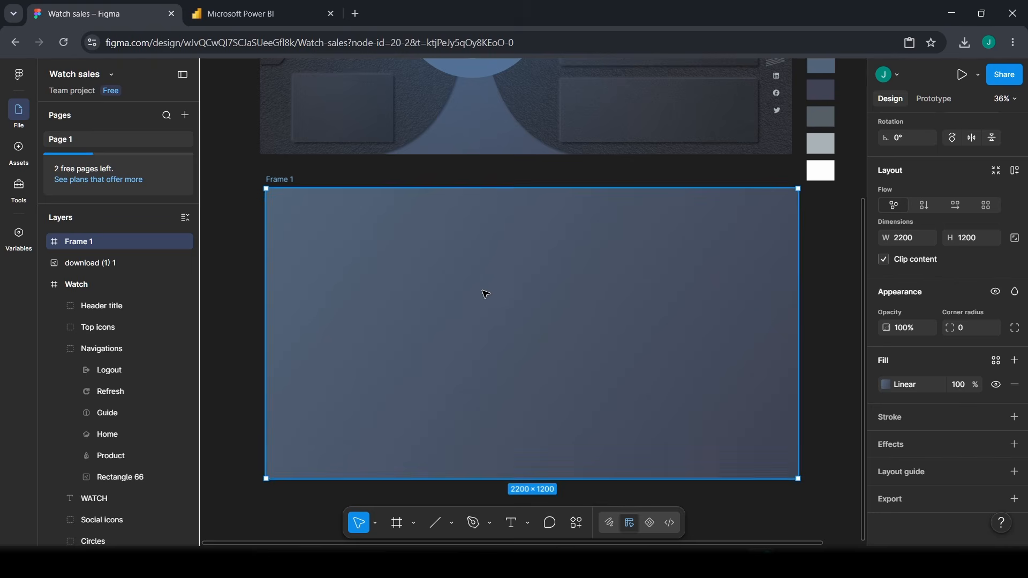
{"action": "scroll", "coordinate": [483, 292], "scroll_direction": "up", "scroll_amount": 3}
{"action": "scroll", "coordinate": [481, 294], "scroll_direction": "up", "scroll_amount": 6}
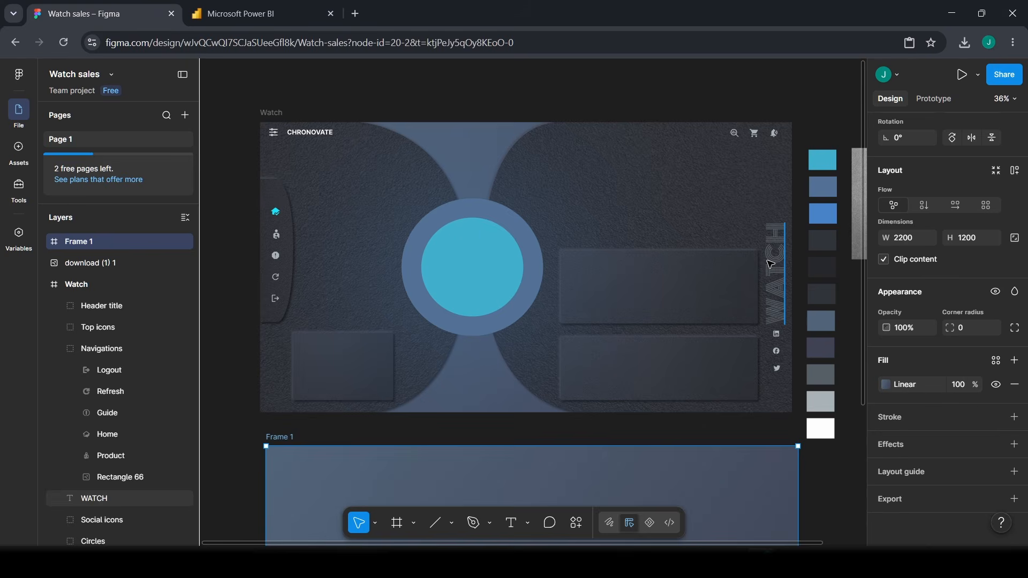
{"action": "scroll", "coordinate": [496, 225], "scroll_direction": "down", "scroll_amount": 5}
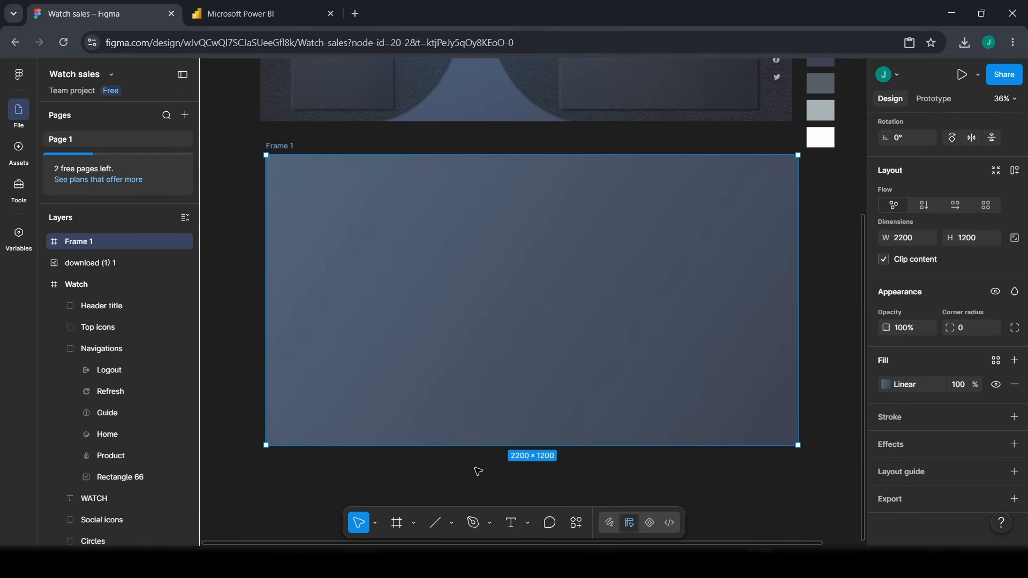
- Draw a full-height rectangle at Frame 1's left side, 855.12 wide
{"action": "left_click", "coordinate": [435, 523]}
{"action": "left_click", "coordinate": [452, 523]}
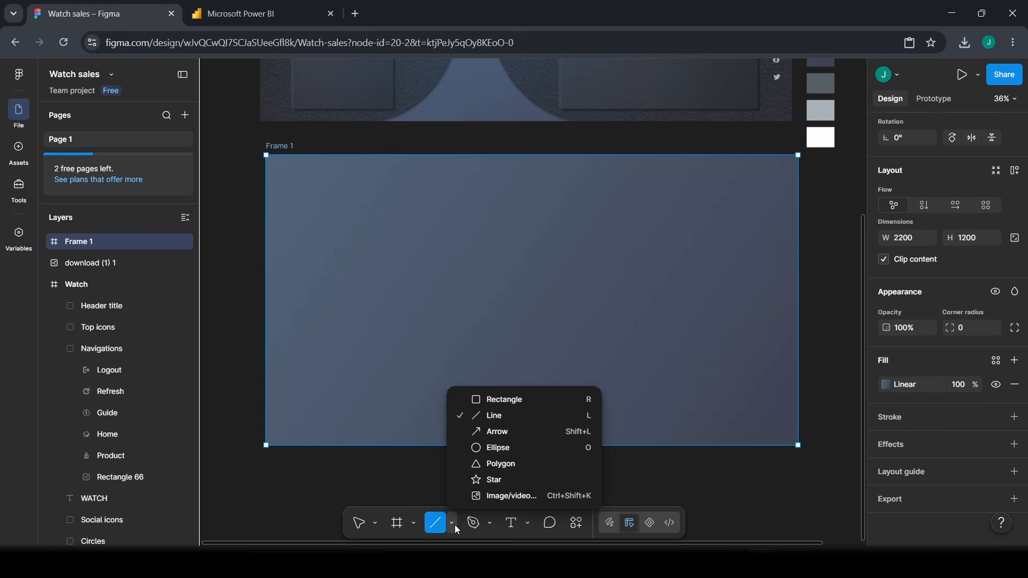
{"action": "left_click", "coordinate": [504, 399]}
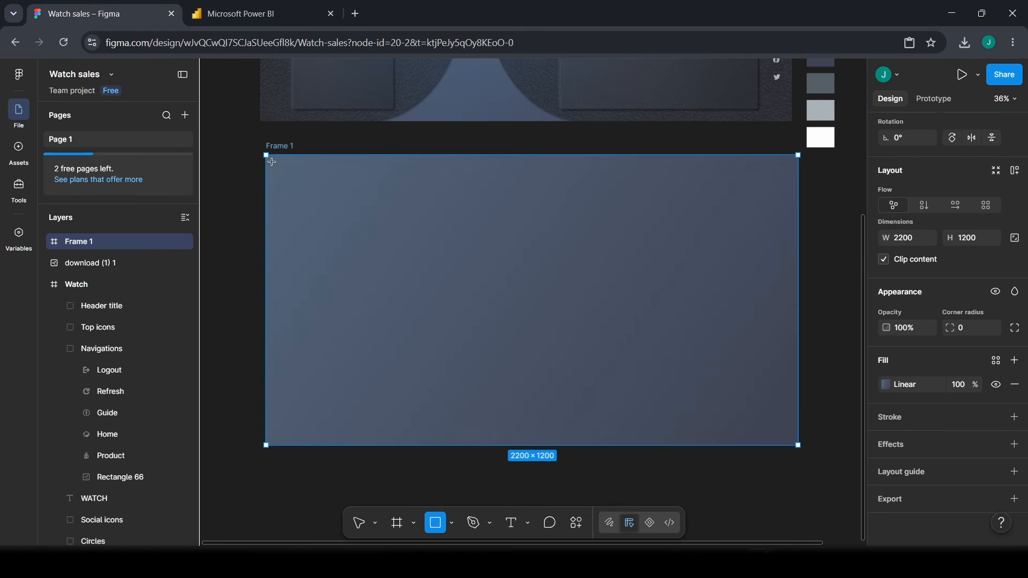
{"action": "mouse_move", "coordinate": [267, 155]}
{"action": "left_mouse_down"}
{"action": "mouse_move", "coordinate": [446, 337]}
{"action": "mouse_move", "coordinate": [480, 446]}
{"action": "left_mouse_up"}
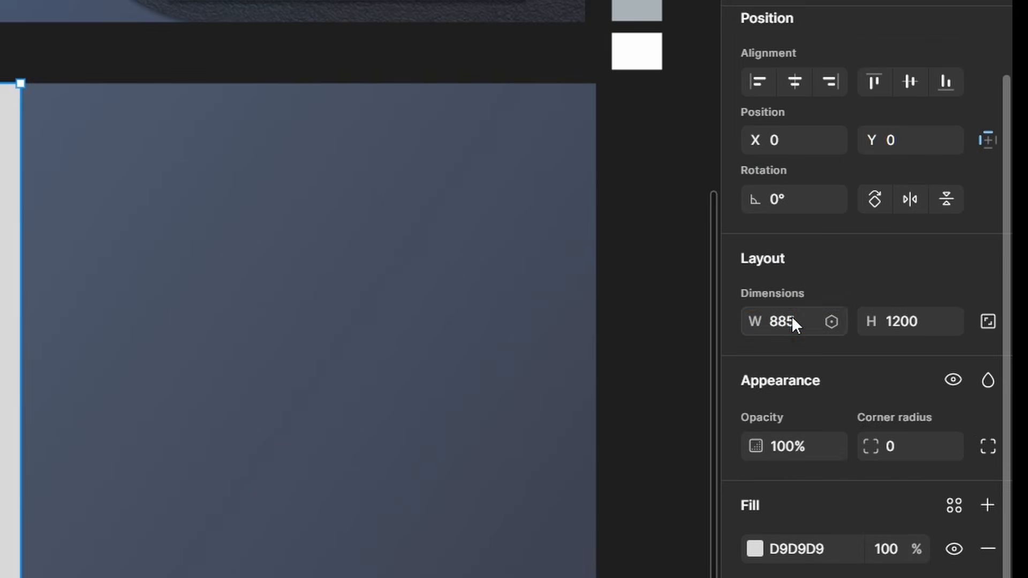
{"action": "left_click", "coordinate": [792, 324]}
{"action": "type", "text": "855.12"}
{"action": "key", "text": "Return"}
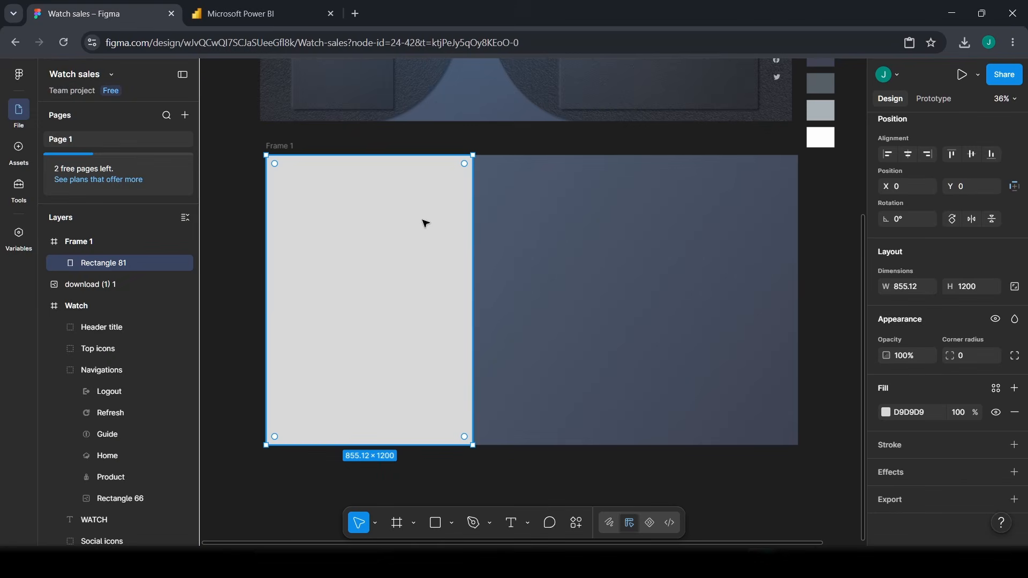
- Compare with the Watch design's left curve, then enter point editing on Rectangle 81
{"action": "scroll", "coordinate": [396, 277], "scroll_direction": "up", "scroll_amount": 3}
{"action": "scroll", "coordinate": [397, 277], "scroll_direction": "up", "scroll_amount": 6}
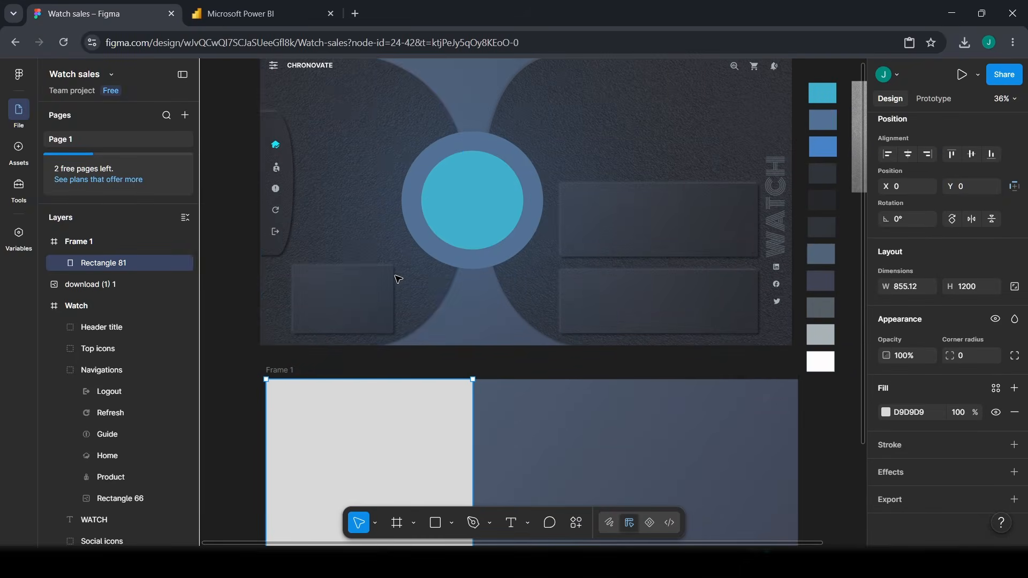
{"action": "scroll", "coordinate": [328, 152], "scroll_direction": "up", "scroll_amount": 1}
{"action": "left_click", "coordinate": [339, 132]}
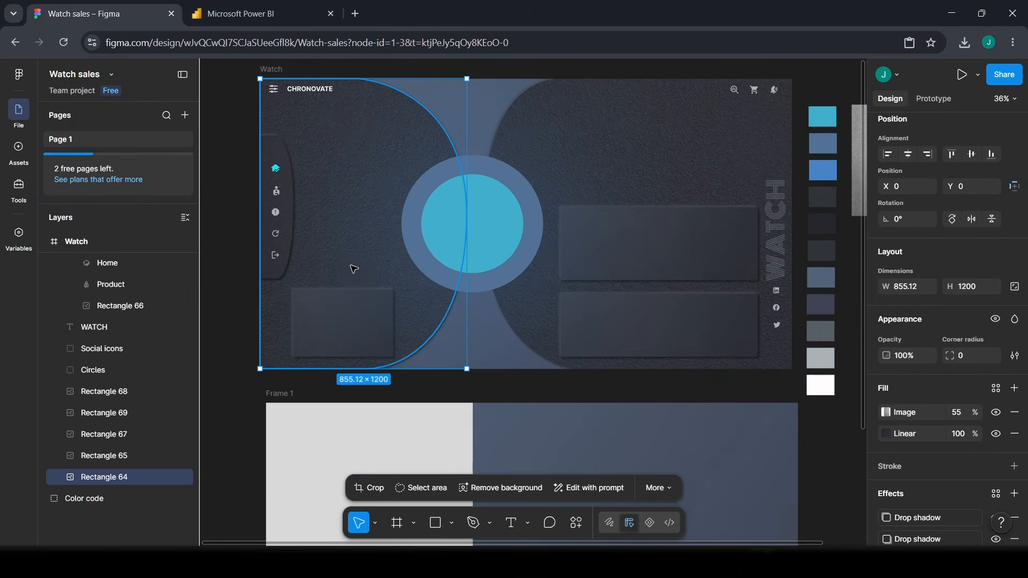
{"action": "scroll", "coordinate": [351, 266], "scroll_direction": "down", "scroll_amount": 12}
{"action": "left_click", "coordinate": [365, 256]}
{"action": "scroll", "coordinate": [429, 325], "scroll_direction": "up", "scroll_amount": 1}
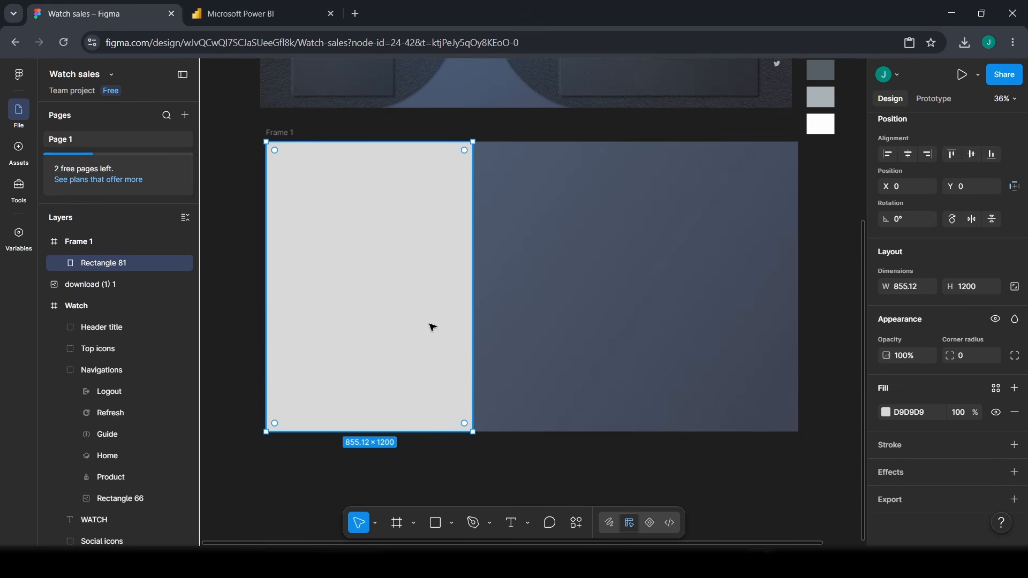
{"action": "scroll", "coordinate": [410, 282], "scroll_direction": "up", "scroll_amount": 5}
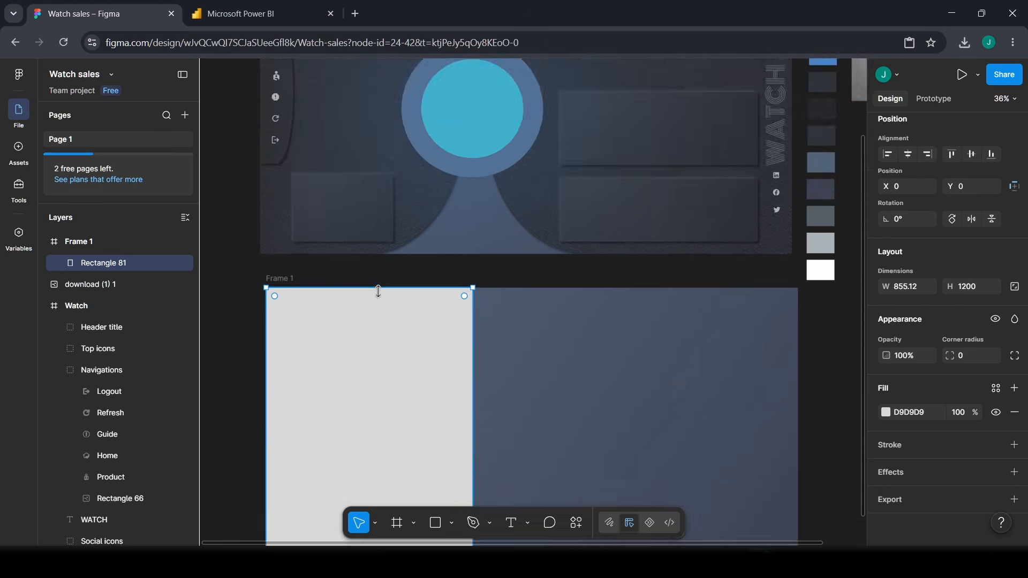
{"action": "scroll", "coordinate": [413, 316], "scroll_direction": "down", "scroll_amount": 3}
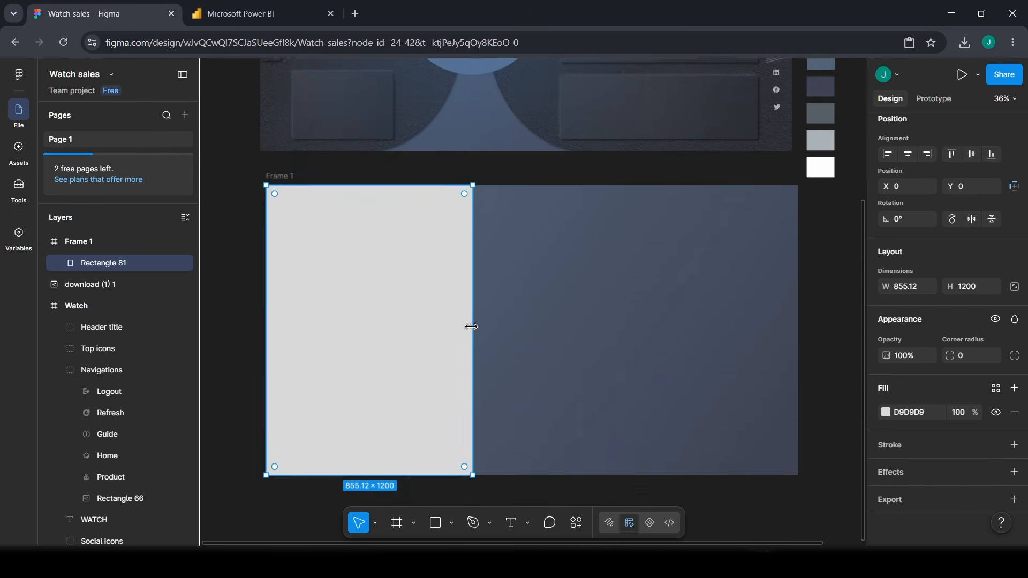
{"action": "scroll", "coordinate": [463, 310], "scroll_direction": "down", "scroll_amount": 1}
{"action": "double_click", "coordinate": [461, 303]}
- Pull the right edge's midpoint out into a vertex and slide both right corners inward
{"action": "scroll", "coordinate": [461, 303], "scroll_direction": "down", "scroll_amount": 1}
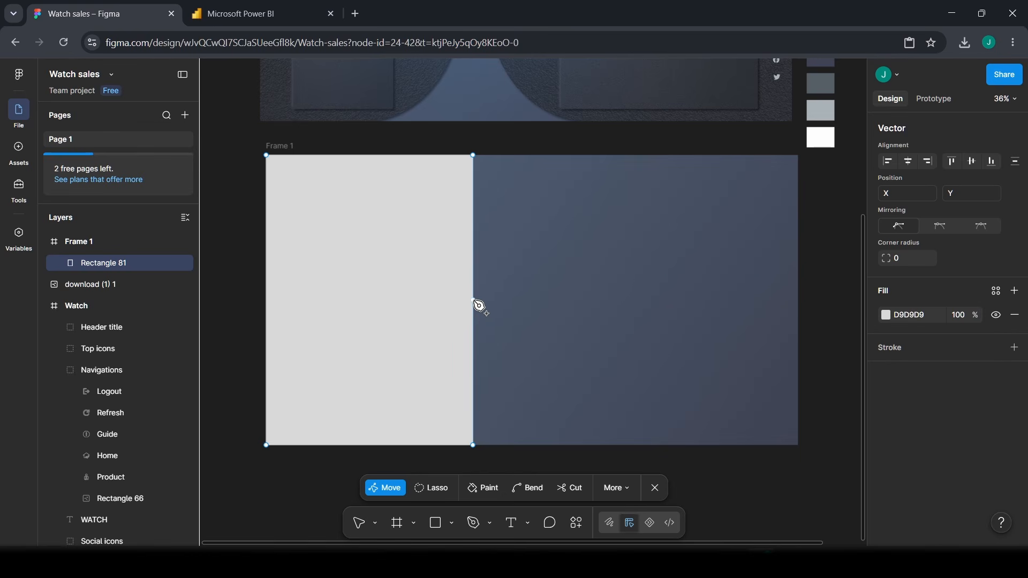
{"action": "left_click_drag", "start_coordinate": [474, 302], "coordinate": [521, 301]}
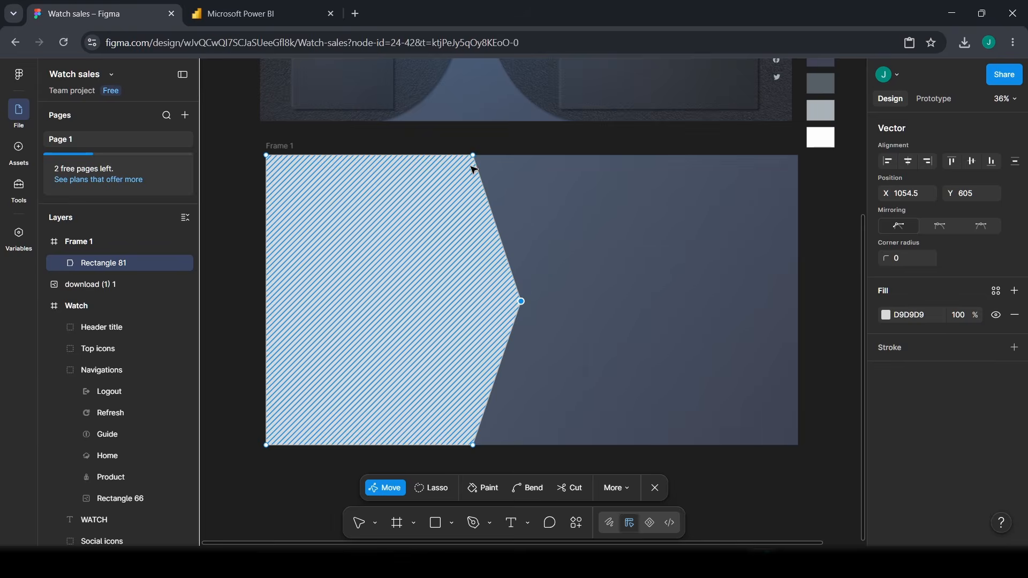
{"action": "left_click_drag", "start_coordinate": [473, 155], "coordinate": [371, 156]}
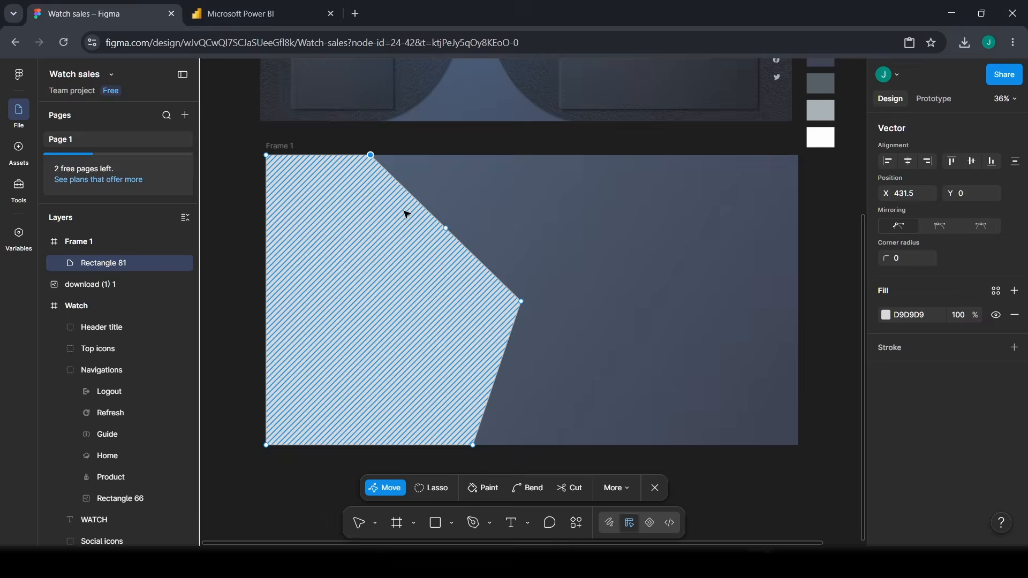
{"action": "left_click", "coordinate": [473, 445]}
{"action": "left_click_drag", "start_coordinate": [472, 445], "coordinate": [376, 445]}
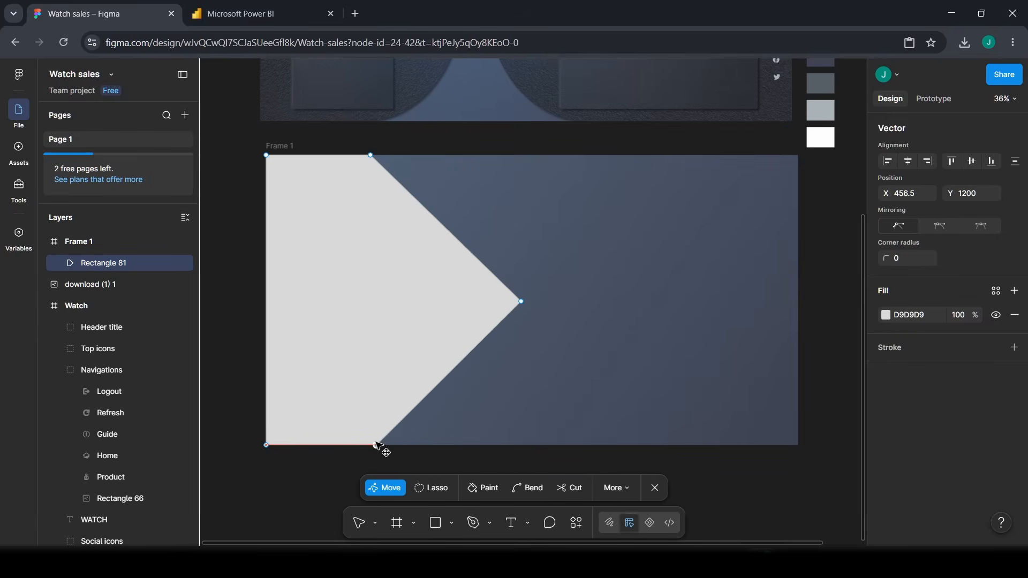
{"action": "left_click", "coordinate": [521, 301]}
{"action": "left_click_drag", "start_coordinate": [521, 301], "coordinate": [454, 291]}
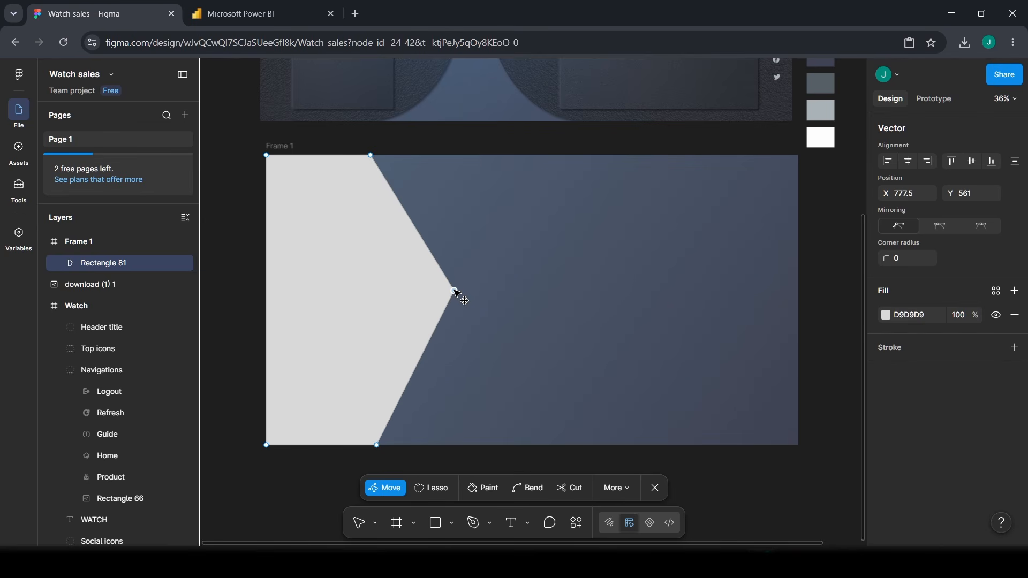
- Bend the right vertex into a smooth arc and adjust its upper and lower handles
{"action": "scroll", "coordinate": [482, 343], "scroll_direction": "up", "scroll_amount": 4}
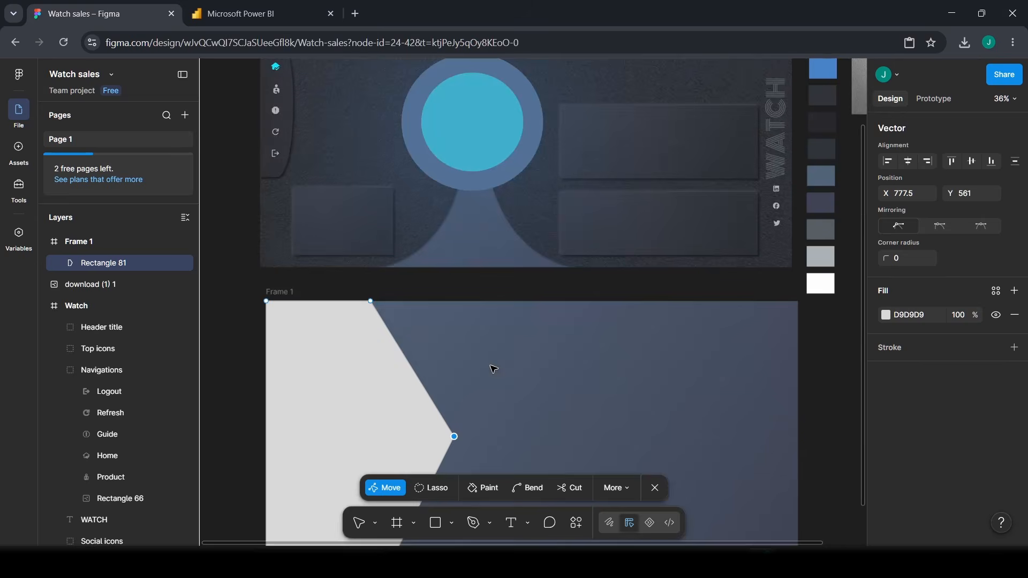
{"action": "scroll", "coordinate": [455, 407], "scroll_direction": "down", "scroll_amount": 3}
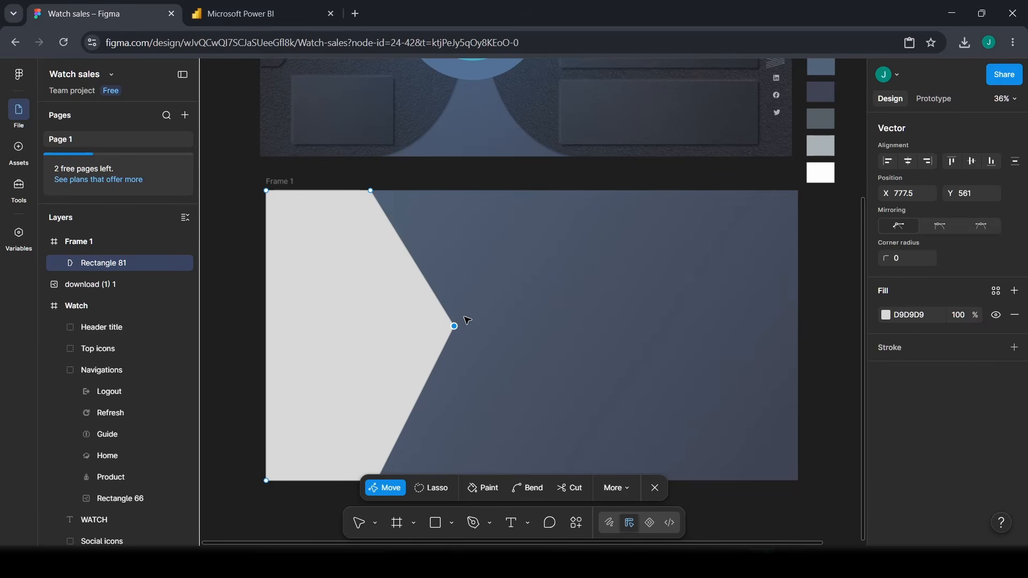
{"action": "left_click", "coordinate": [454, 326]}
{"action": "scroll", "coordinate": [477, 344], "scroll_direction": "down", "scroll_amount": 1}
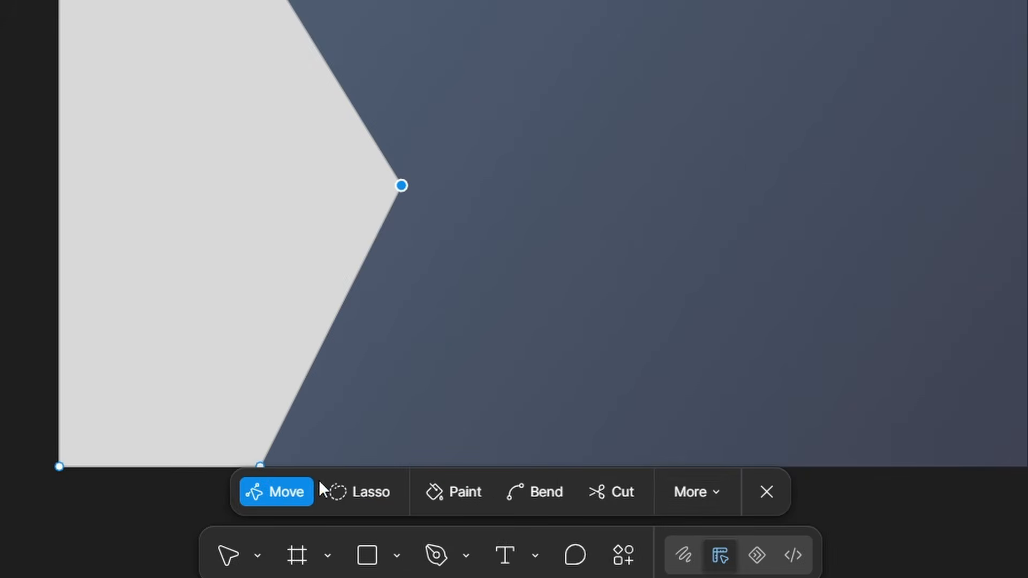
{"action": "left_click", "coordinate": [546, 501]}
{"action": "scroll", "coordinate": [416, 216], "scroll_direction": "down", "scroll_amount": 1}
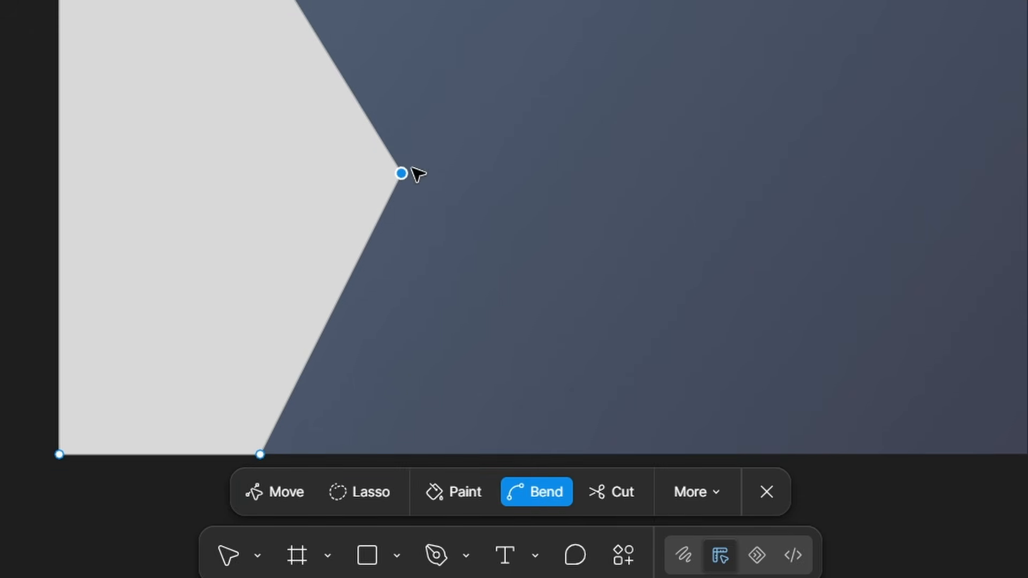
{"action": "left_click_drag", "start_coordinate": [401, 174], "coordinate": [409, 294]}
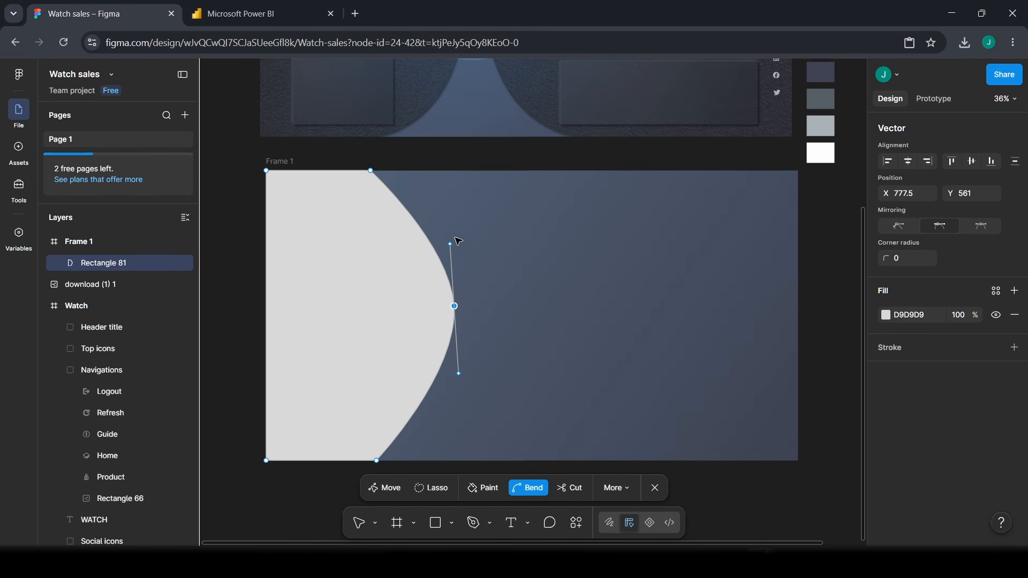
{"action": "left_click_drag", "start_coordinate": [451, 245], "coordinate": [459, 231]}
{"action": "left_click_drag", "start_coordinate": [449, 382], "coordinate": [463, 427]}
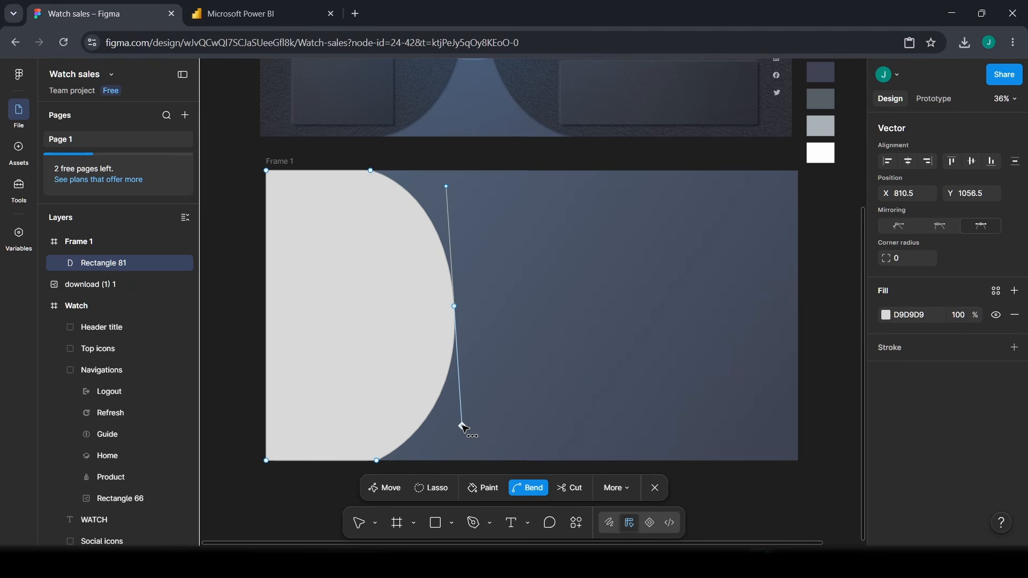
{"action": "left_click", "coordinate": [448, 187]}
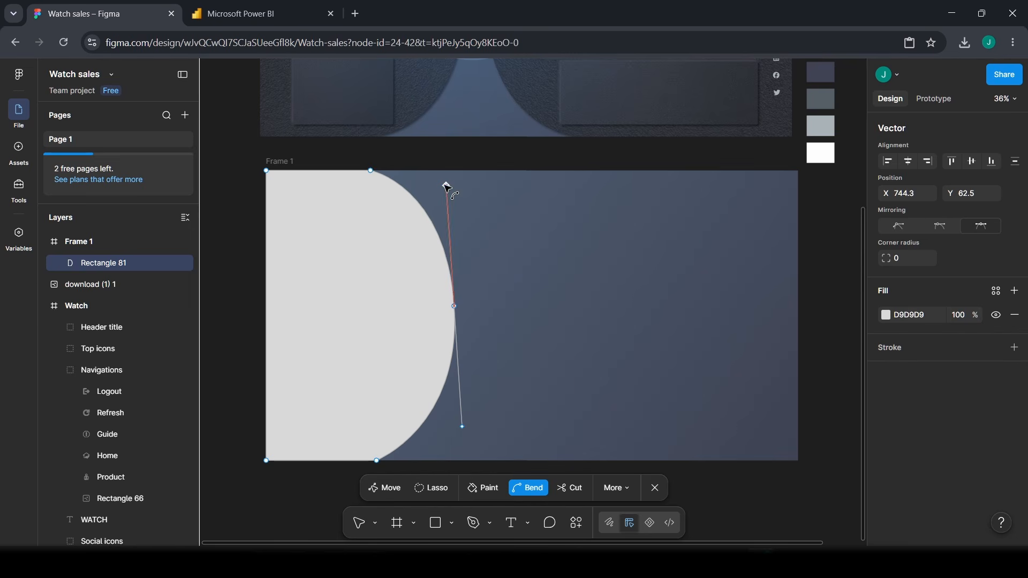
{"action": "left_click", "coordinate": [463, 427]}
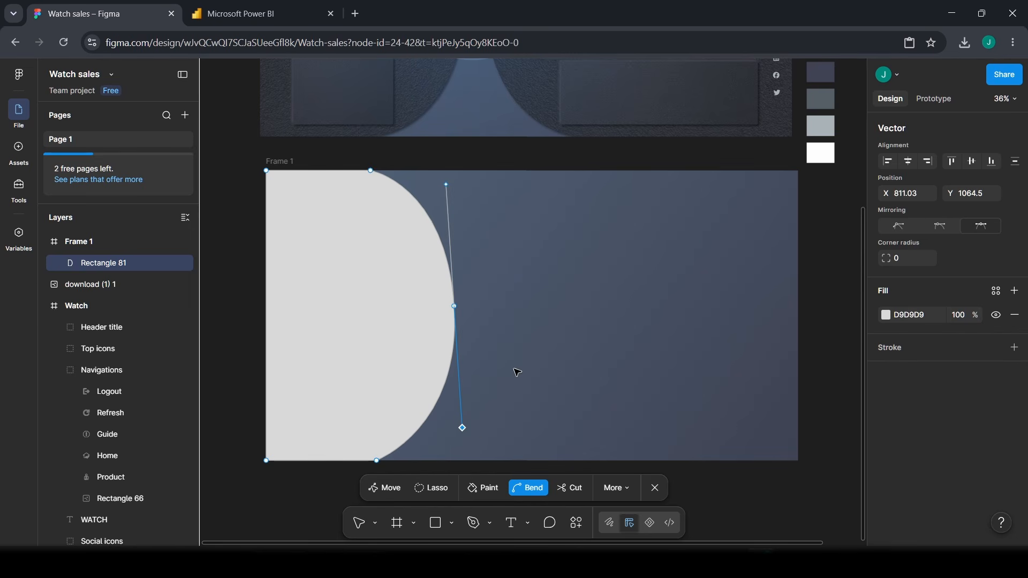
{"action": "key", "text": "Escape"}
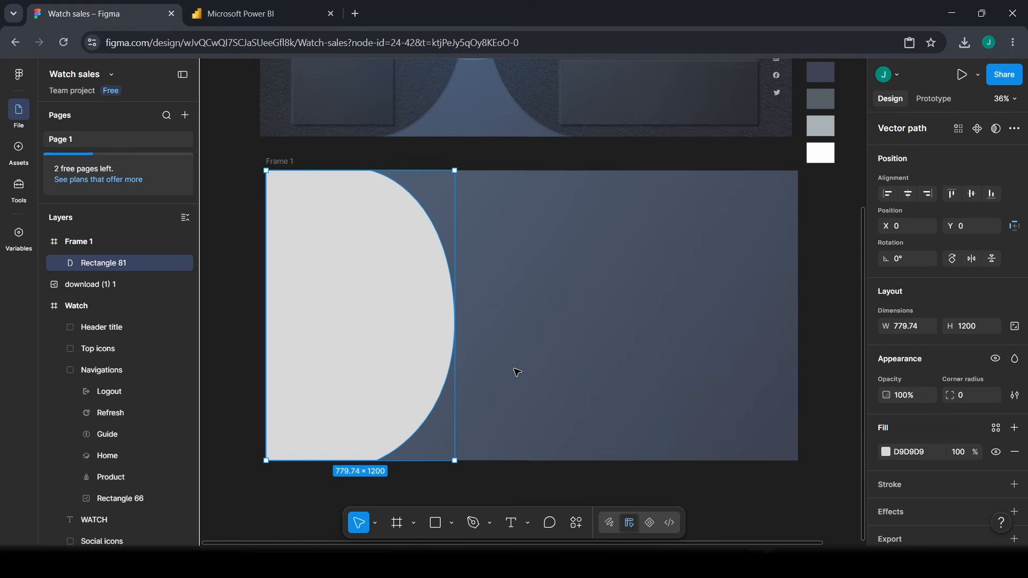
- Duplicate the curved shape and flip the copy horizontally
{"action": "scroll", "coordinate": [517, 372], "scroll_direction": "up", "scroll_amount": 3}
{"action": "scroll", "coordinate": [518, 372], "scroll_direction": "down", "scroll_amount": 5}
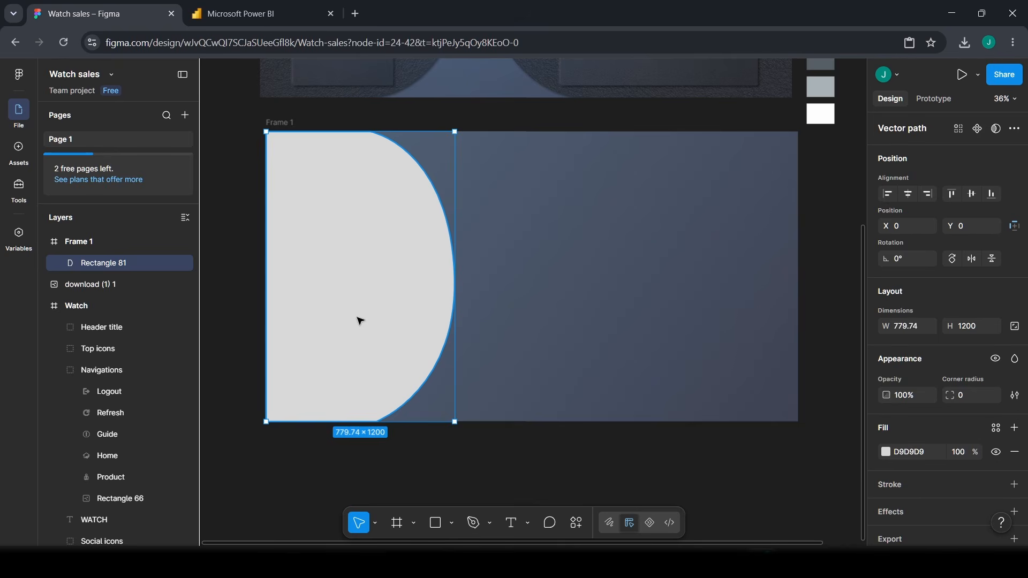
{"action": "key", "text": "ctrl+d"}
{"action": "left_click_drag", "start_coordinate": [358, 322], "coordinate": [546, 316]}
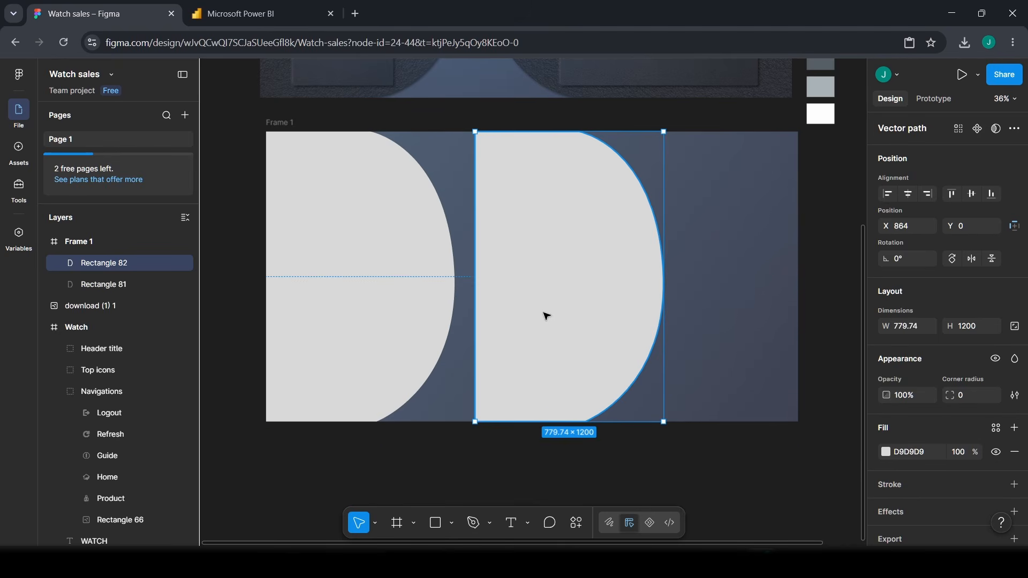
{"action": "scroll", "coordinate": [624, 204], "scroll_direction": "up", "scroll_amount": 1}
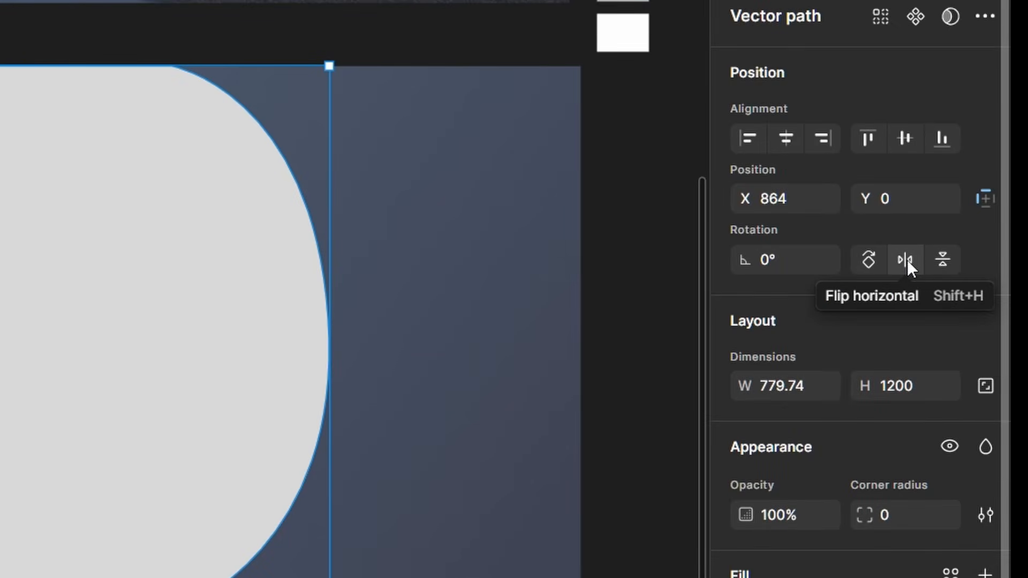
{"action": "left_click", "coordinate": [907, 259]}
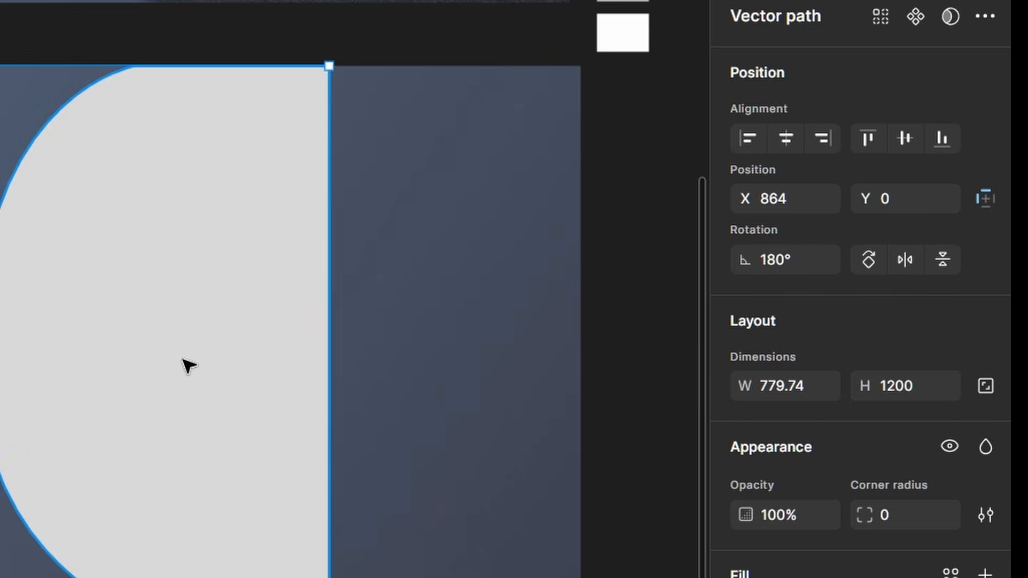
- Move the flipped copy to Frame 1's right edge and widen it to 1276 × 1200
{"action": "left_click_drag", "start_coordinate": [190, 363], "coordinate": [424, 361]}
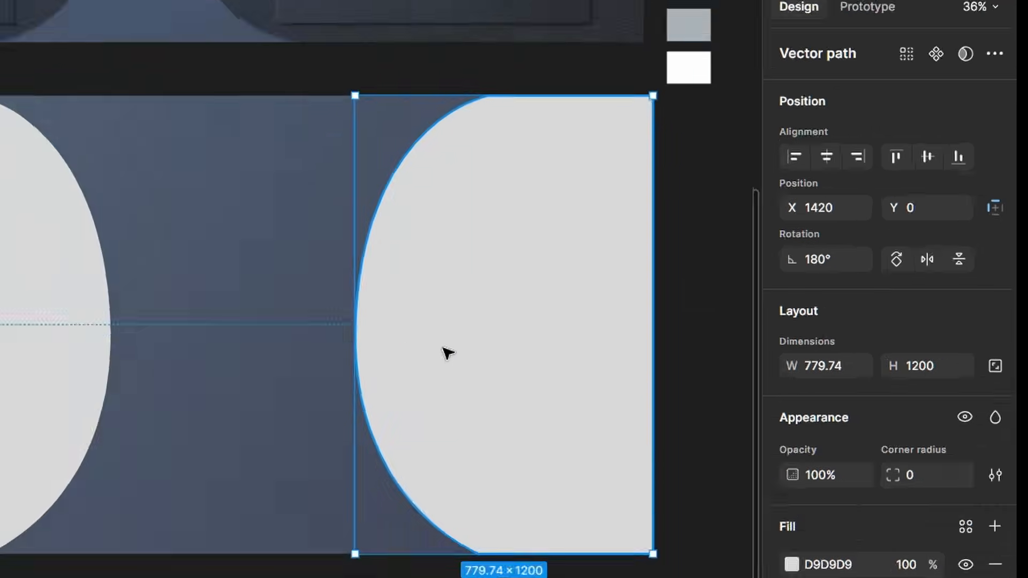
{"action": "left_click_drag", "start_coordinate": [364, 322], "coordinate": [199, 307]}
{"action": "left_click_drag", "start_coordinate": [511, 289], "coordinate": [489, 291]}
{"action": "scroll", "coordinate": [506, 294], "scroll_direction": "up", "scroll_amount": 3}
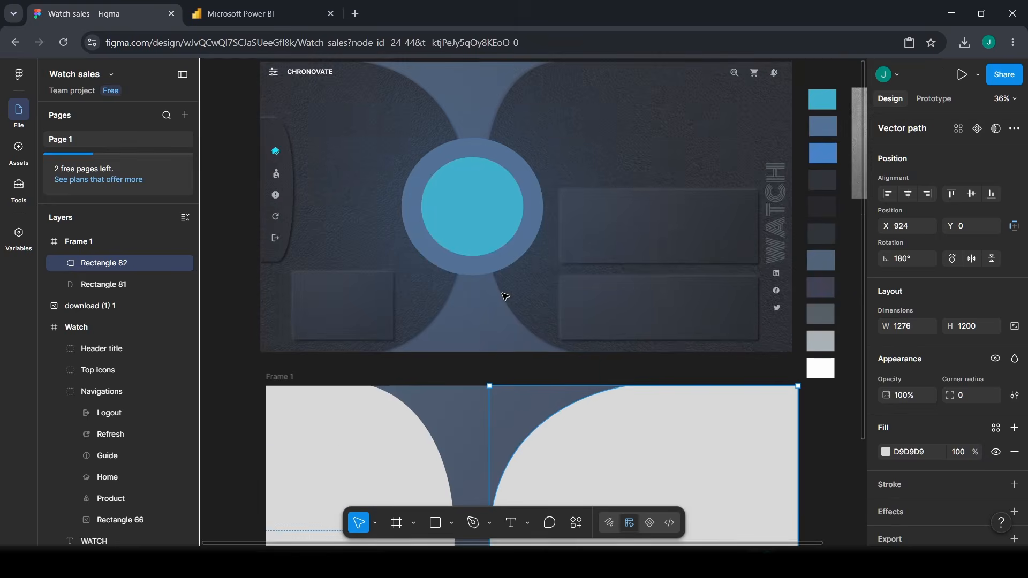
{"action": "scroll", "coordinate": [512, 297], "scroll_direction": "down", "scroll_amount": 2}
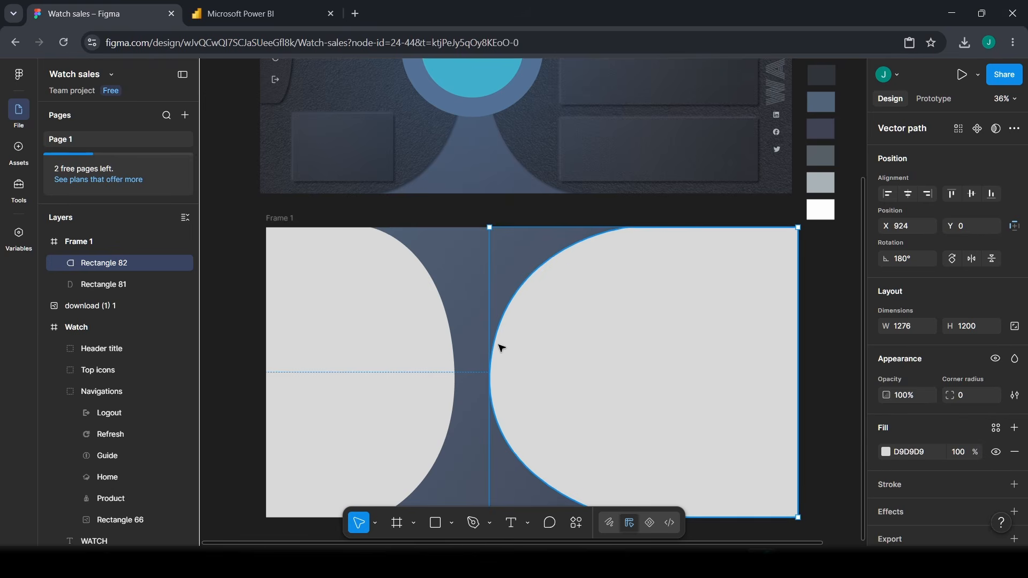
- Slide Rectangle 82's top and bottom points left and smooth the lower curve handle
{"action": "scroll", "coordinate": [565, 449], "scroll_direction": "down", "scroll_amount": 1}
{"action": "double_click", "coordinate": [559, 304]}
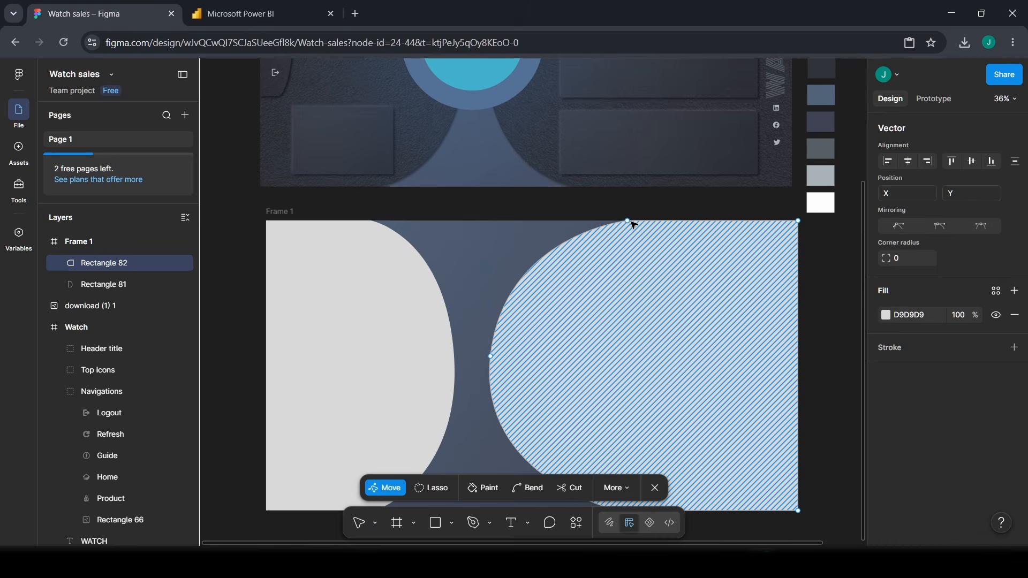
{"action": "left_click_drag", "start_coordinate": [632, 222], "coordinate": [563, 219]}
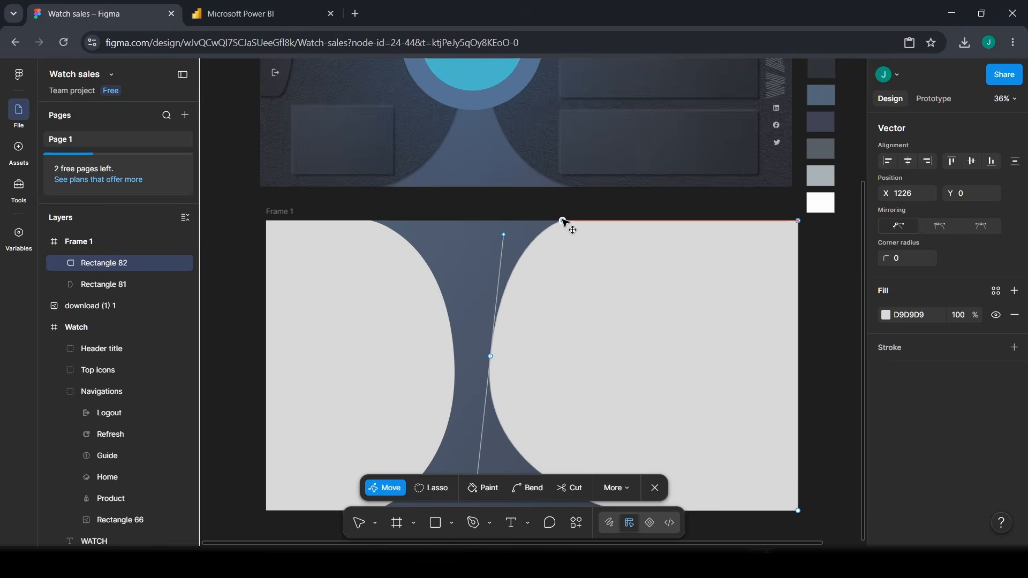
{"action": "scroll", "coordinate": [615, 284], "scroll_direction": "down", "scroll_amount": 3}
{"action": "left_click", "coordinate": [613, 366]}
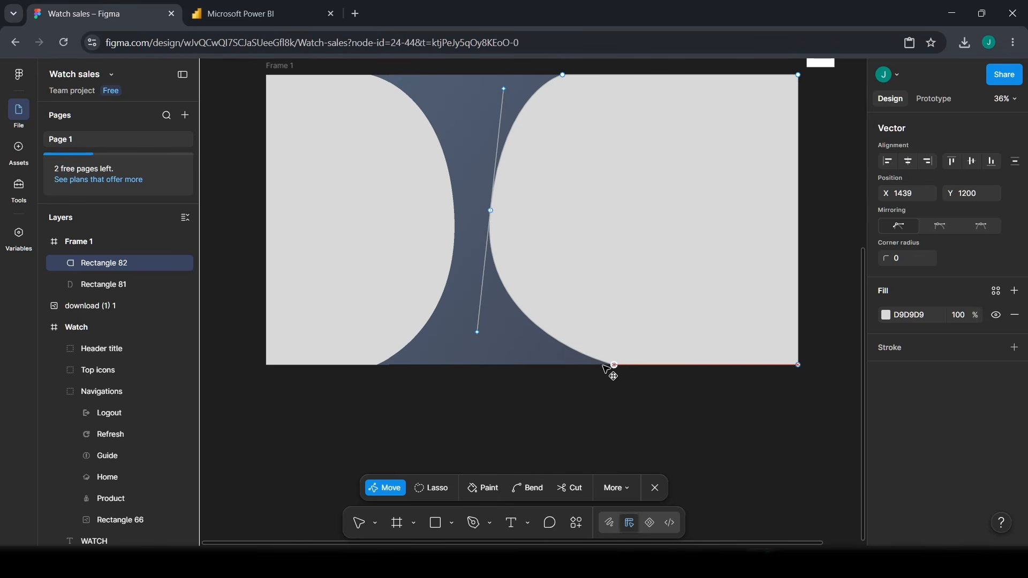
{"action": "left_click_drag", "start_coordinate": [605, 366], "coordinate": [561, 364]}
{"action": "scroll", "coordinate": [560, 364], "scroll_direction": "up", "scroll_amount": 1}
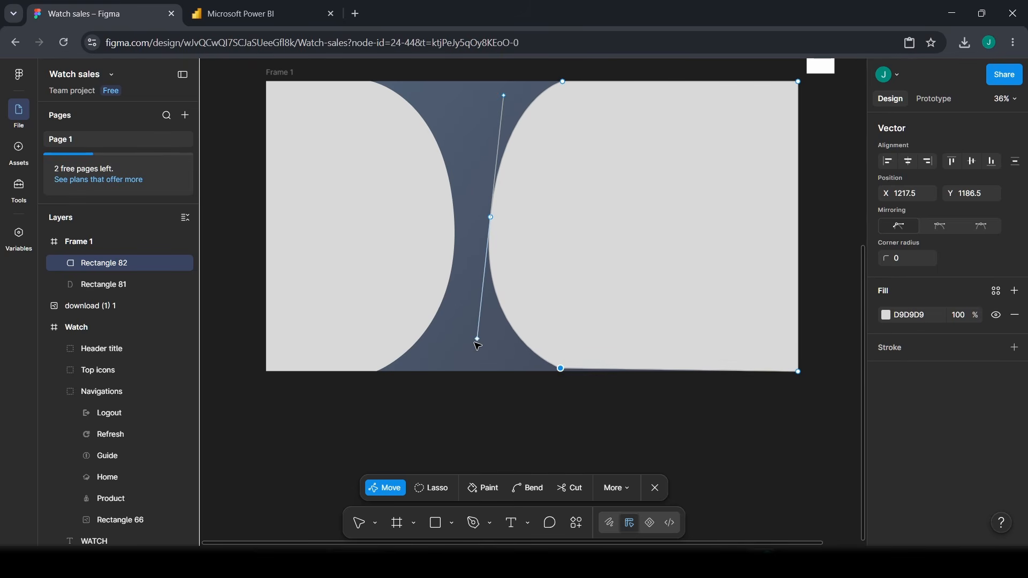
{"action": "left_click_drag", "start_coordinate": [477, 340], "coordinate": [485, 340]}
{"action": "scroll", "coordinate": [469, 341], "scroll_direction": "up", "scroll_amount": 3}
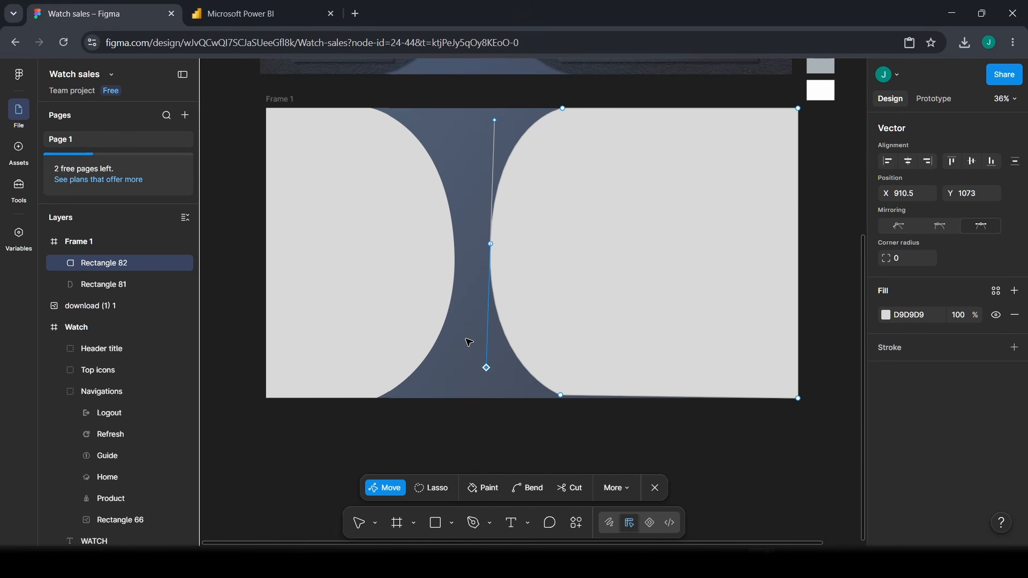
{"action": "key", "text": "Escape"}
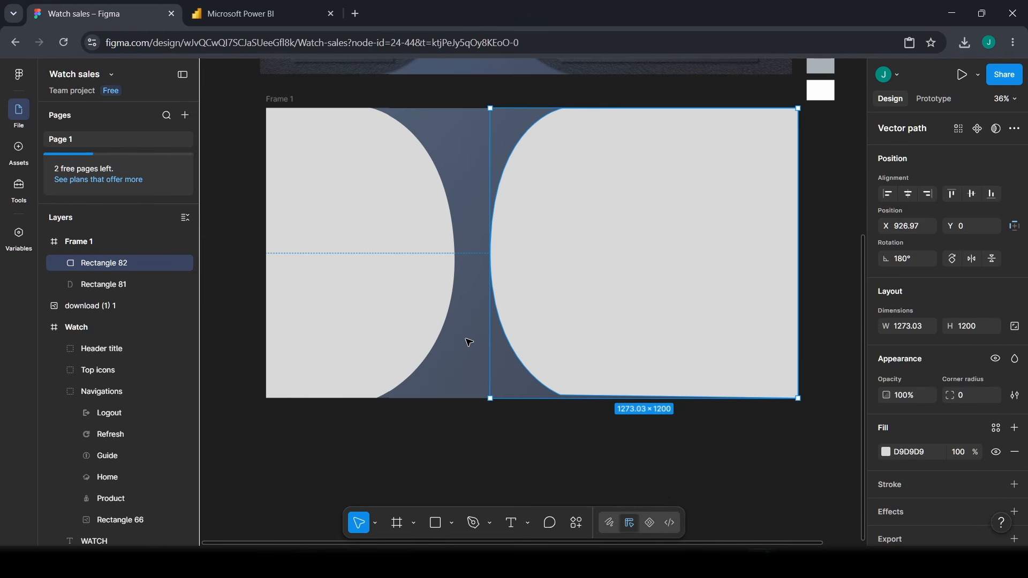
{"action": "left_click", "coordinate": [523, 435]}
- Recheck the curve handles and bottom-left corner so the bottom edge sits flush with Frame 1
{"action": "scroll", "coordinate": [524, 436], "scroll_direction": "up", "scroll_amount": 5}
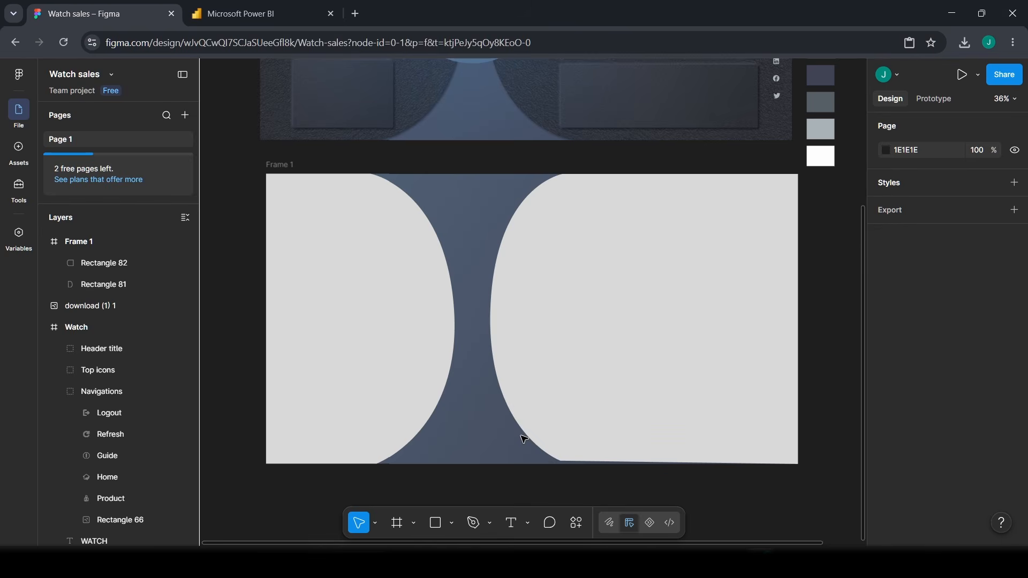
{"action": "scroll", "coordinate": [523, 437], "scroll_direction": "up", "scroll_amount": 2}
{"action": "scroll", "coordinate": [524, 437], "scroll_direction": "down", "scroll_amount": 5}
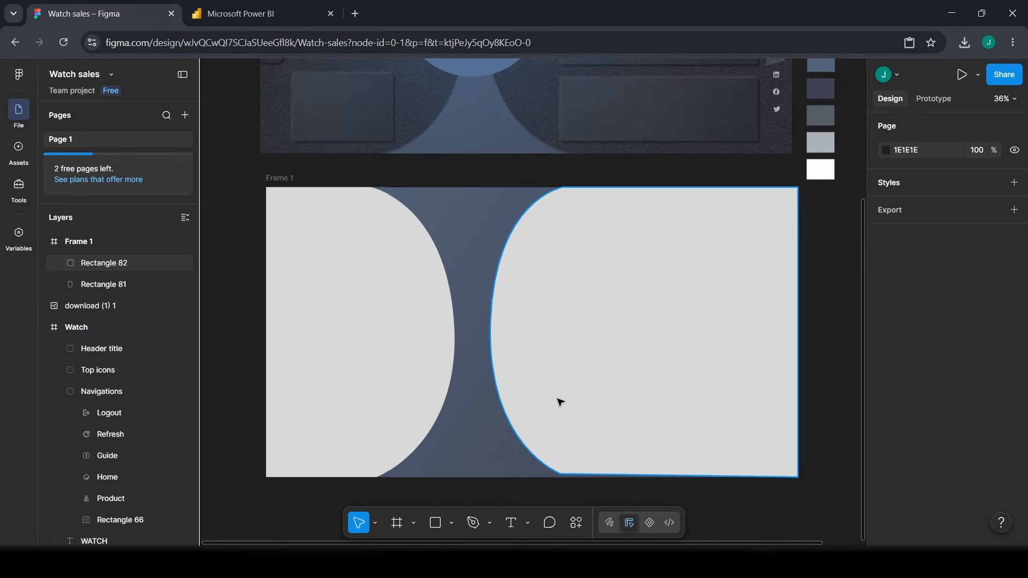
{"action": "double_click", "coordinate": [563, 477]}
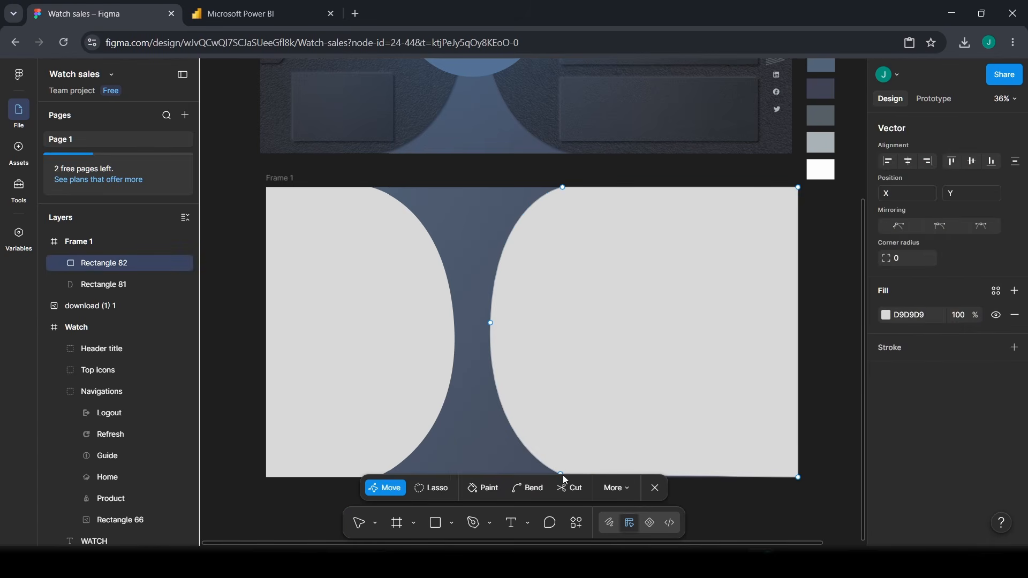
{"action": "left_click", "coordinate": [562, 464]}
{"action": "scroll", "coordinate": [566, 418], "scroll_direction": "down", "scroll_amount": 3}
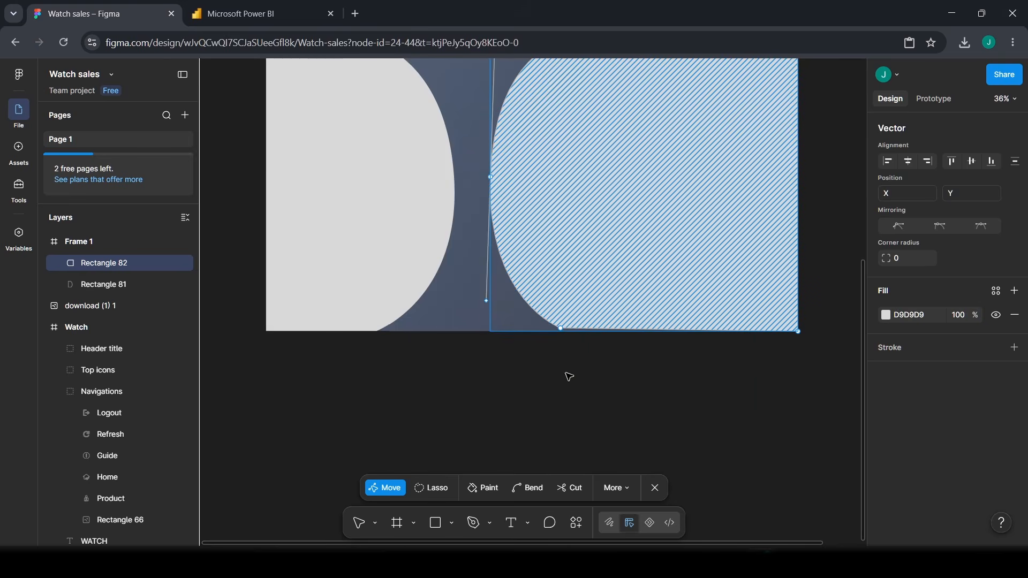
{"action": "left_click", "coordinate": [564, 331]}
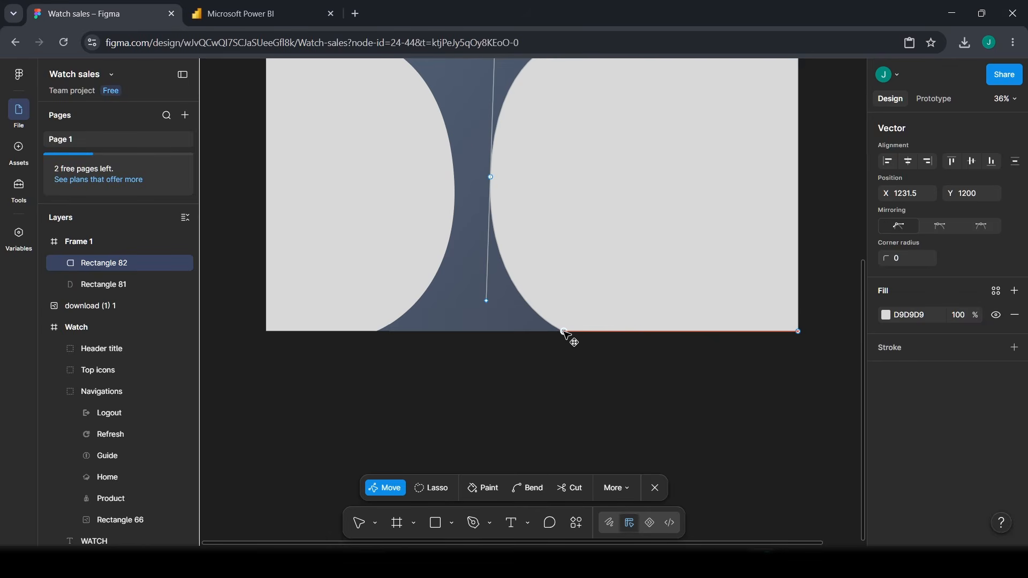
{"action": "key", "text": "Escape"}
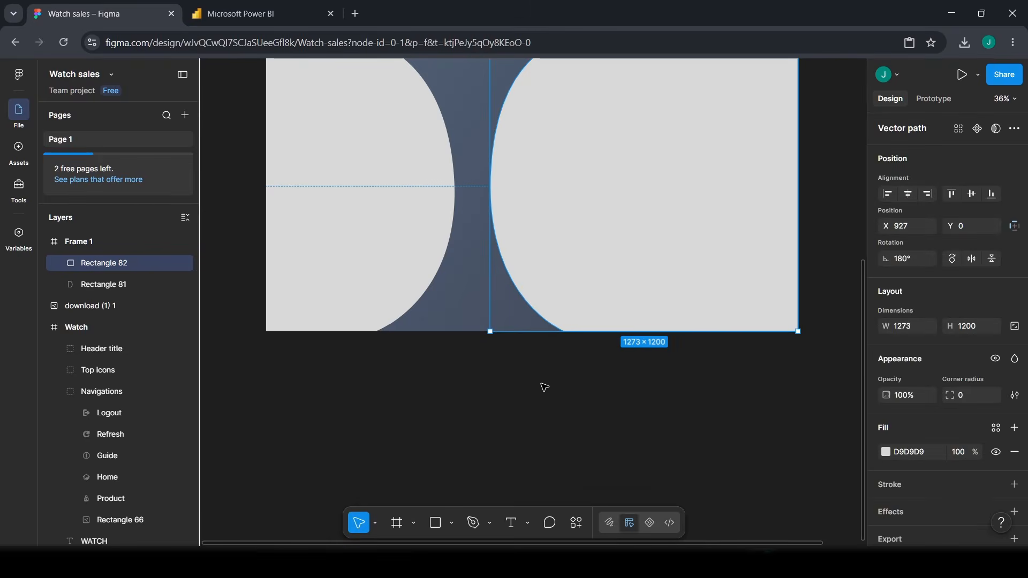
{"action": "left_click", "coordinate": [545, 387]}
{"action": "scroll", "coordinate": [362, 409], "scroll_direction": "up", "scroll_amount": 3}
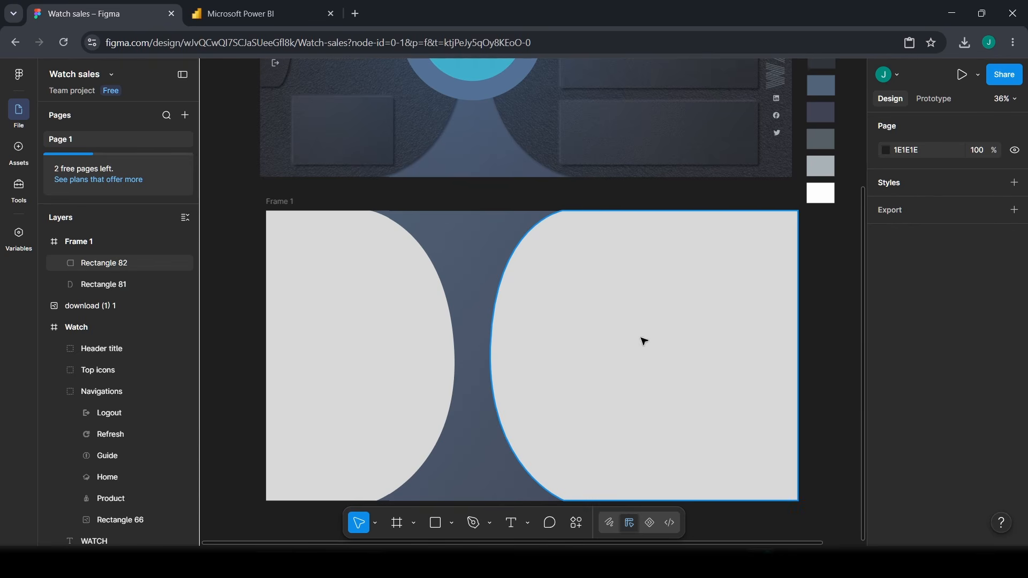
- Give the left curved shape a linear gradient fill starting at 27282C
{"action": "left_click", "coordinate": [396, 322]}
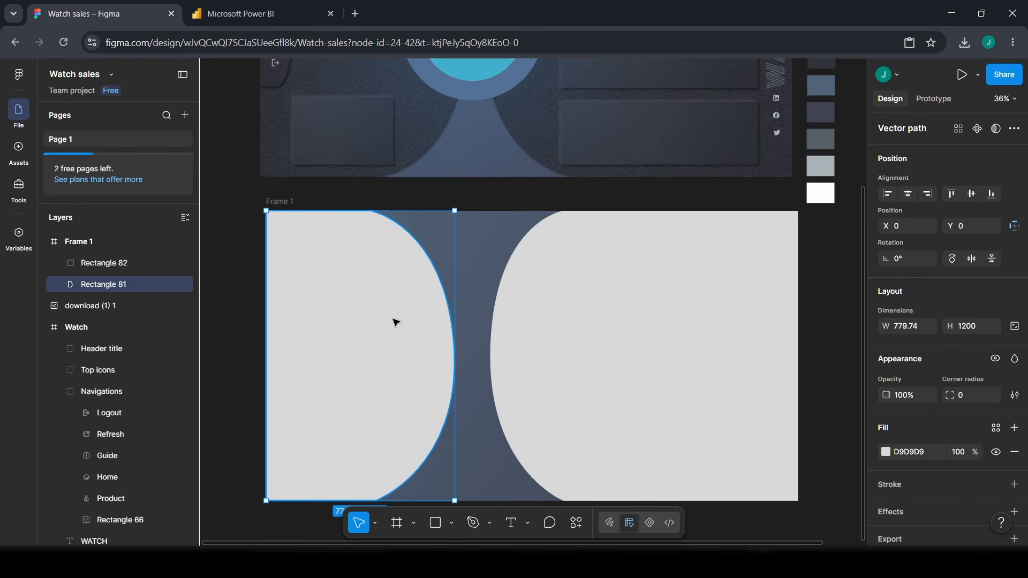
{"action": "left_click", "coordinate": [886, 453]}
{"action": "left_click", "coordinate": [738, 217]}
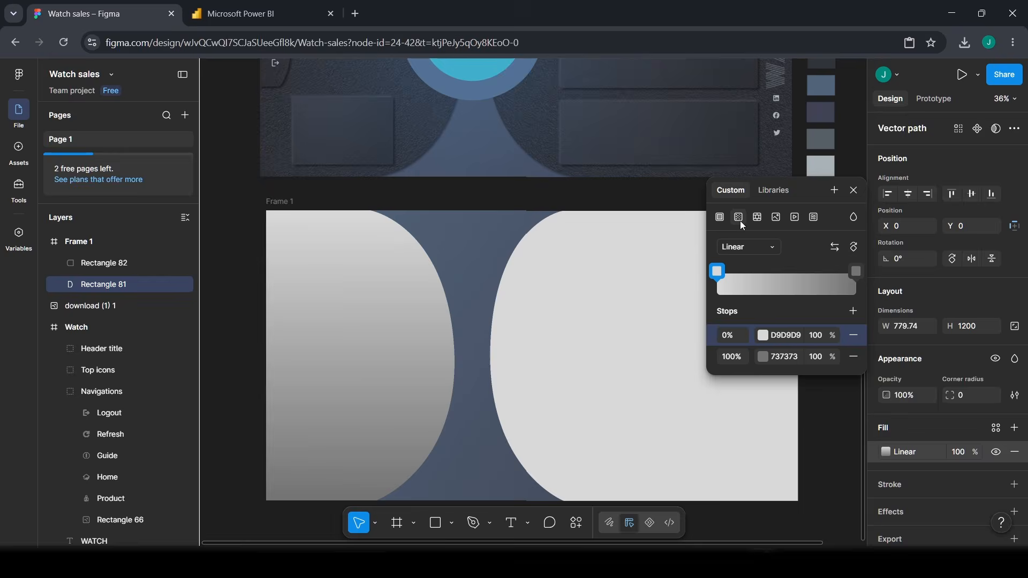
{"action": "left_click", "coordinate": [785, 335]}
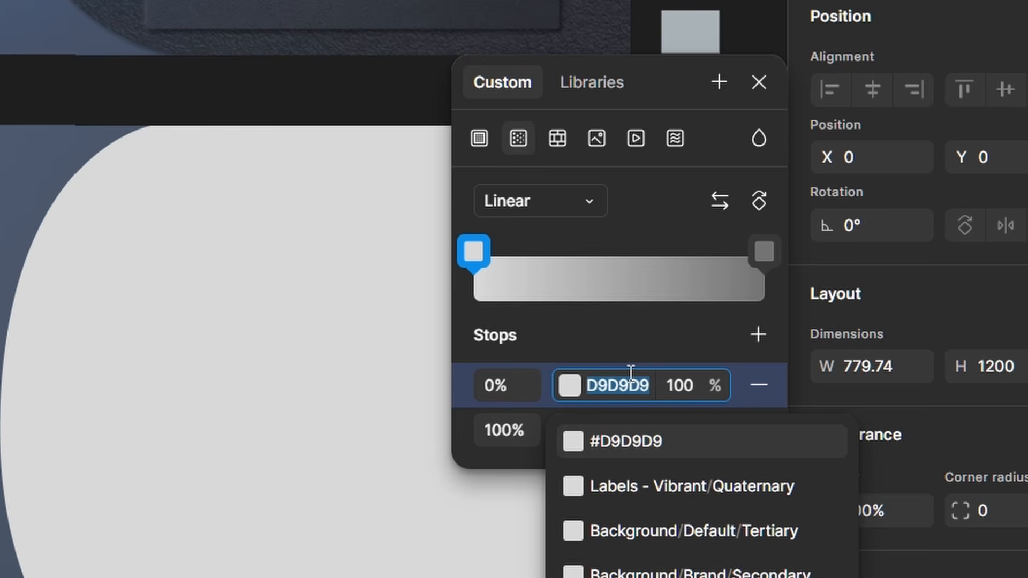
{"action": "type", "text": "272"}
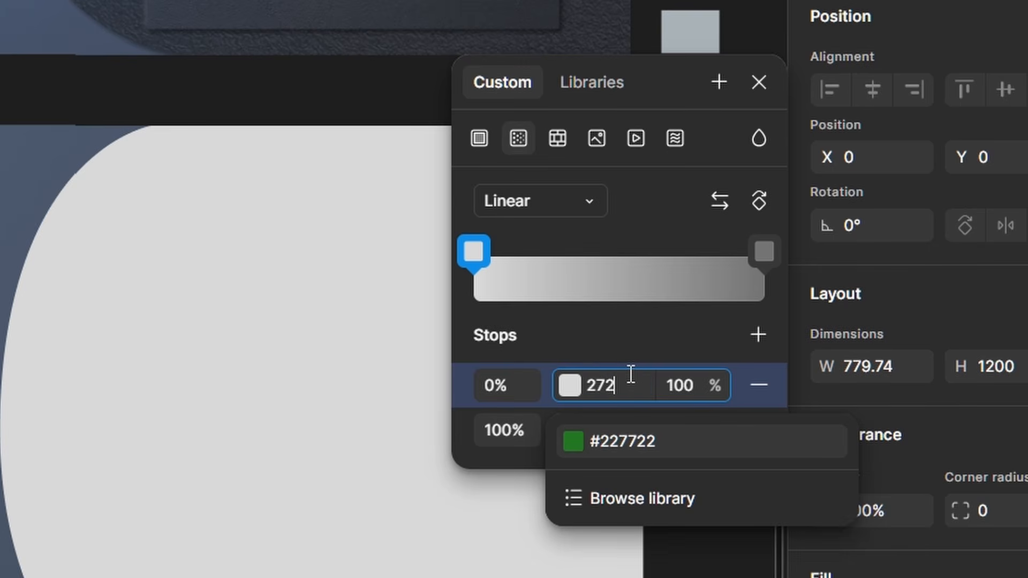
{"action": "type", "text": "82c"}
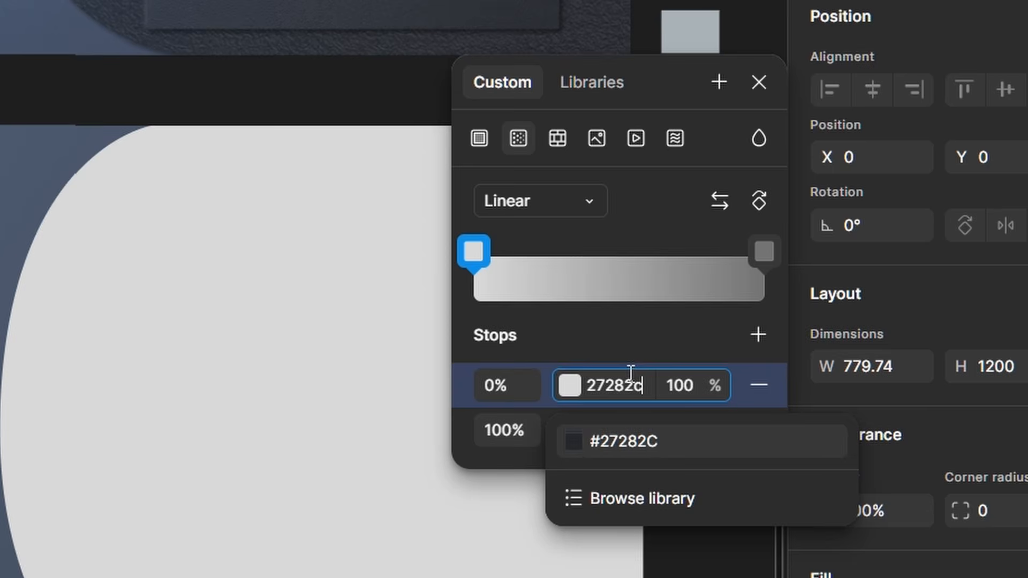
{"action": "key", "text": "Return"}
- Set the gradient's end colour to 30333A and tilt it slightly diagonally
{"action": "left_click", "coordinate": [636, 430]}
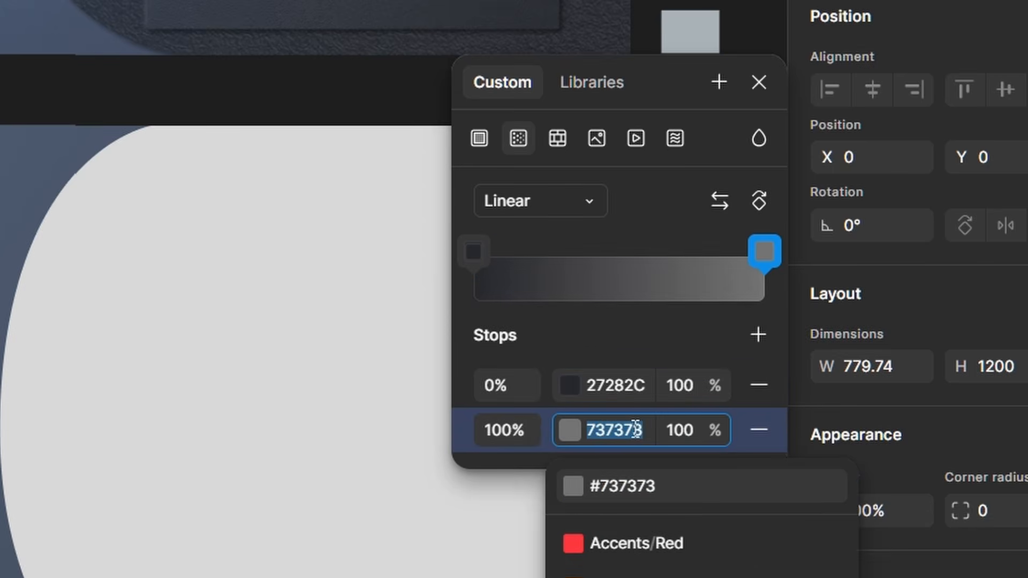
{"action": "type", "text": "30333"}
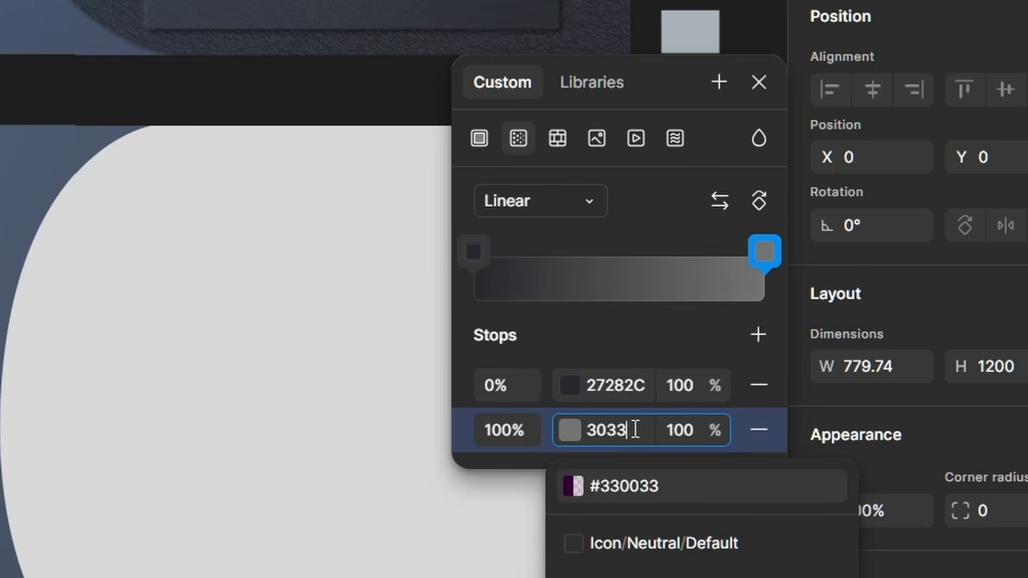
{"action": "type", "text": "A"}
{"action": "key", "text": "Return"}
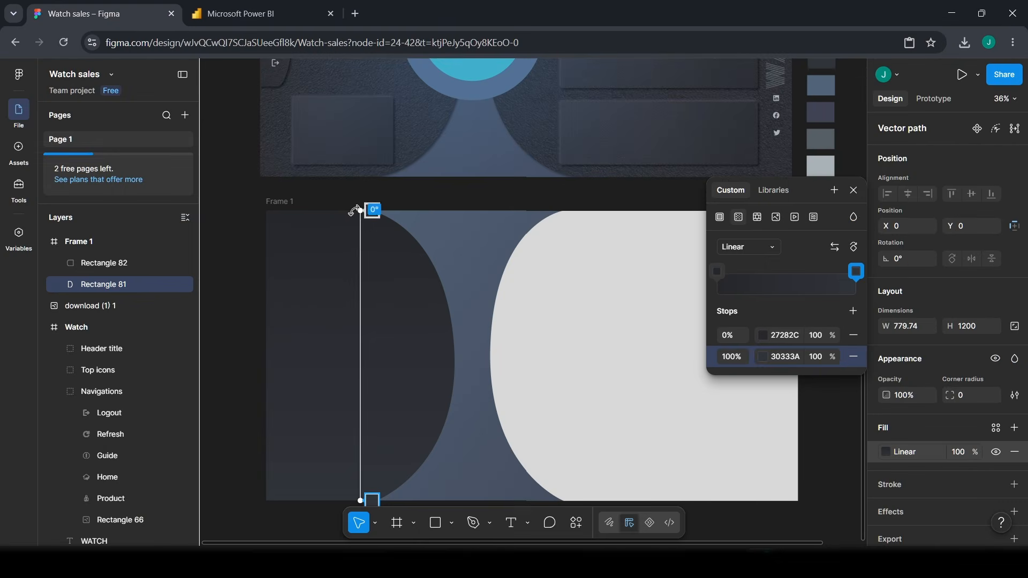
{"action": "left_click_drag", "start_coordinate": [368, 209], "coordinate": [267, 191]}
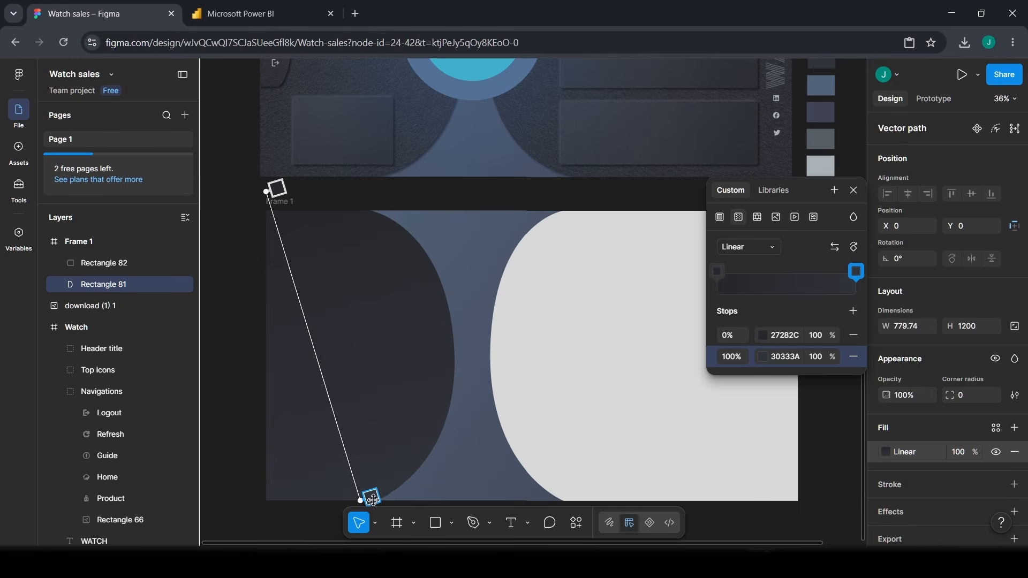
{"action": "left_click_drag", "start_coordinate": [371, 497], "coordinate": [388, 496]}
{"action": "key", "text": "Escape"}
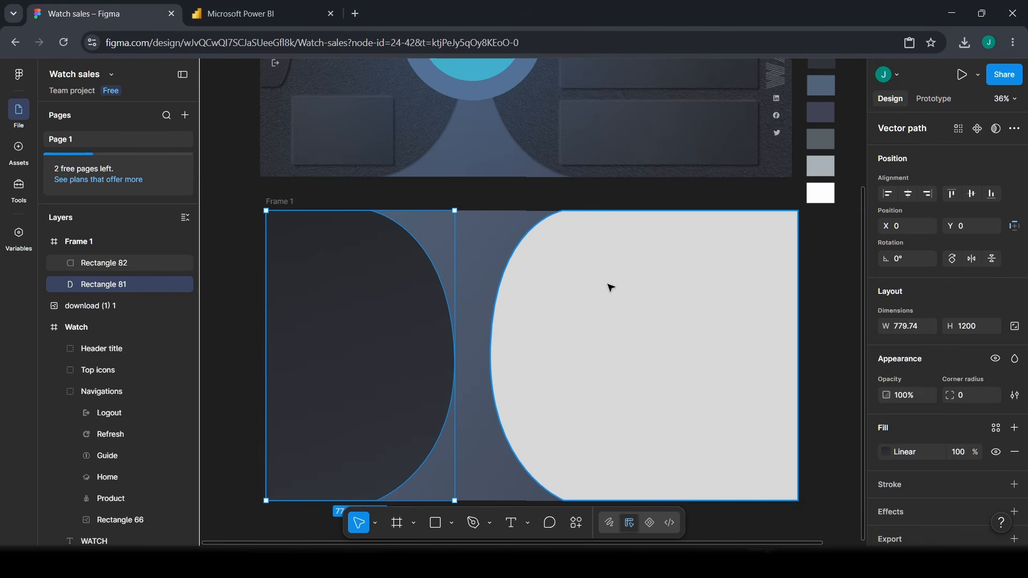
- Copy Rectangle 81's properties and paste them onto Rectangle 82
{"action": "right_click", "coordinate": [363, 298]}
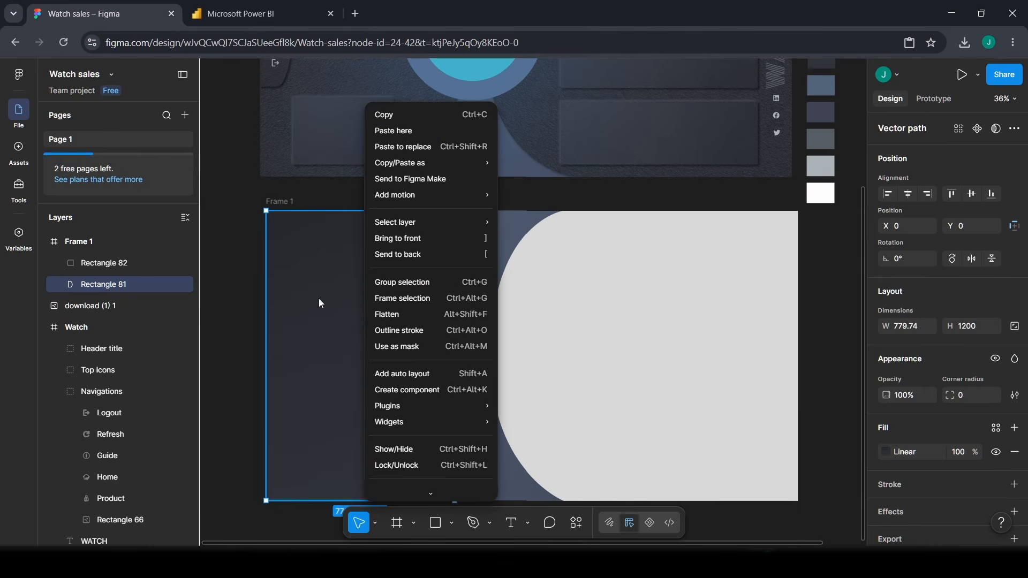
{"action": "mouse_move", "coordinate": [422, 169]}
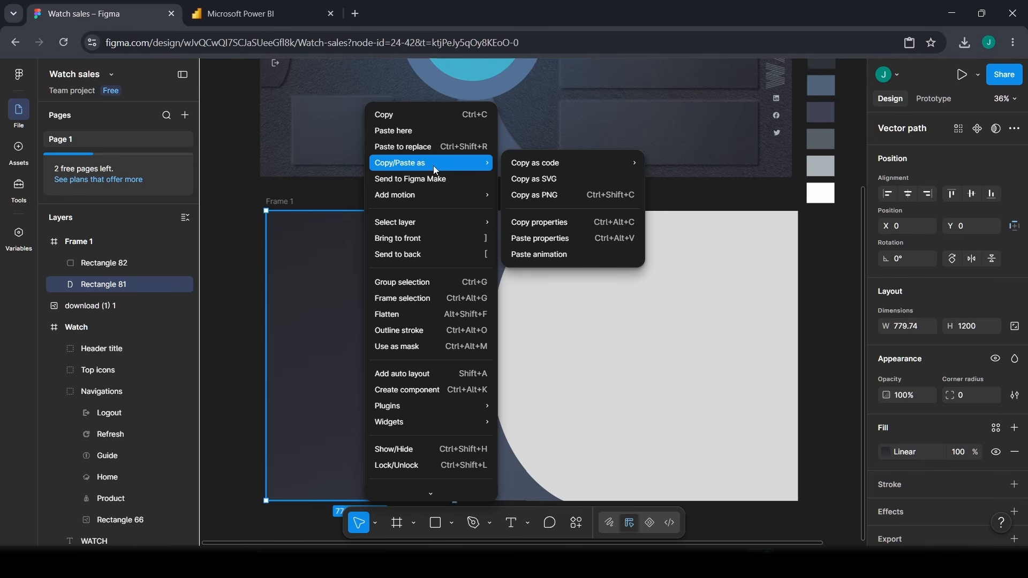
{"action": "left_click", "coordinate": [551, 227]}
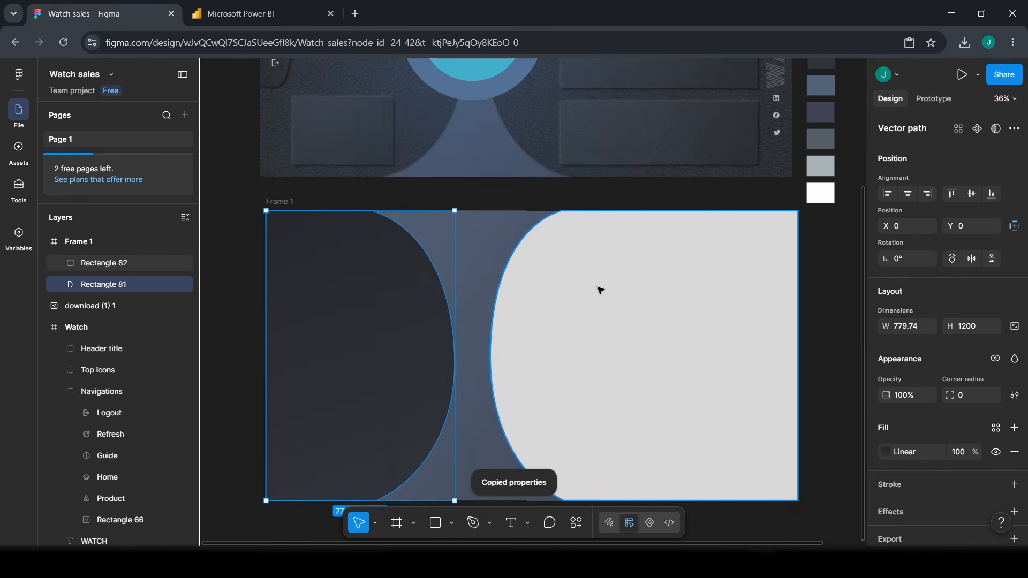
{"action": "left_click", "coordinate": [600, 290]}
{"action": "right_click", "coordinate": [600, 291]}
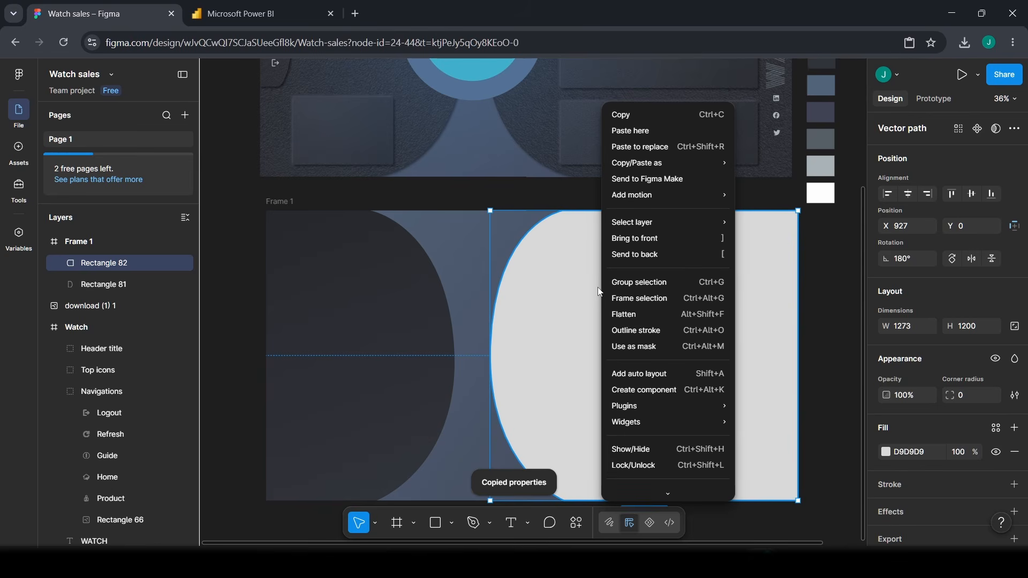
{"action": "left_click", "coordinate": [786, 236]}
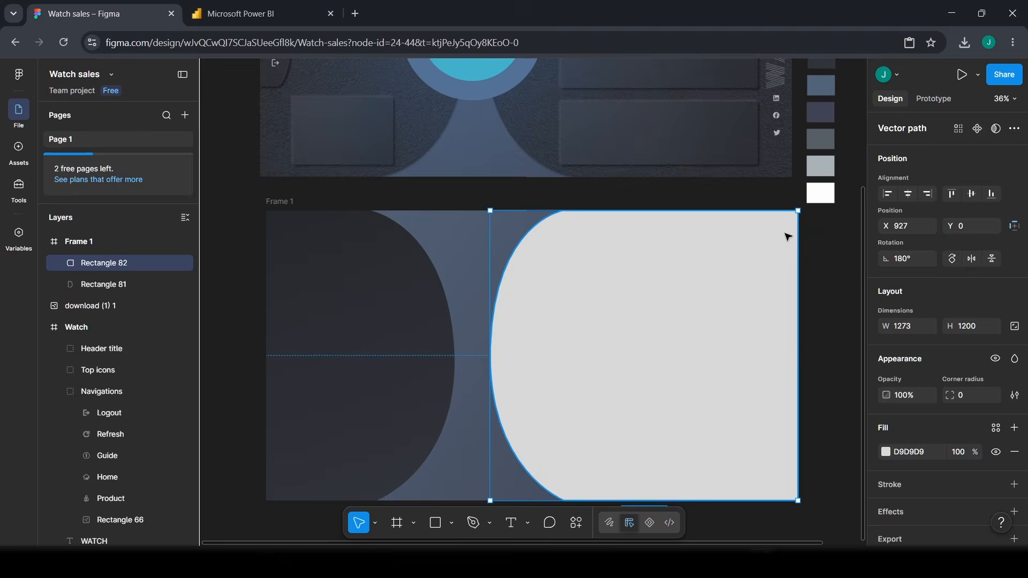
{"action": "left_click", "coordinate": [813, 341]}
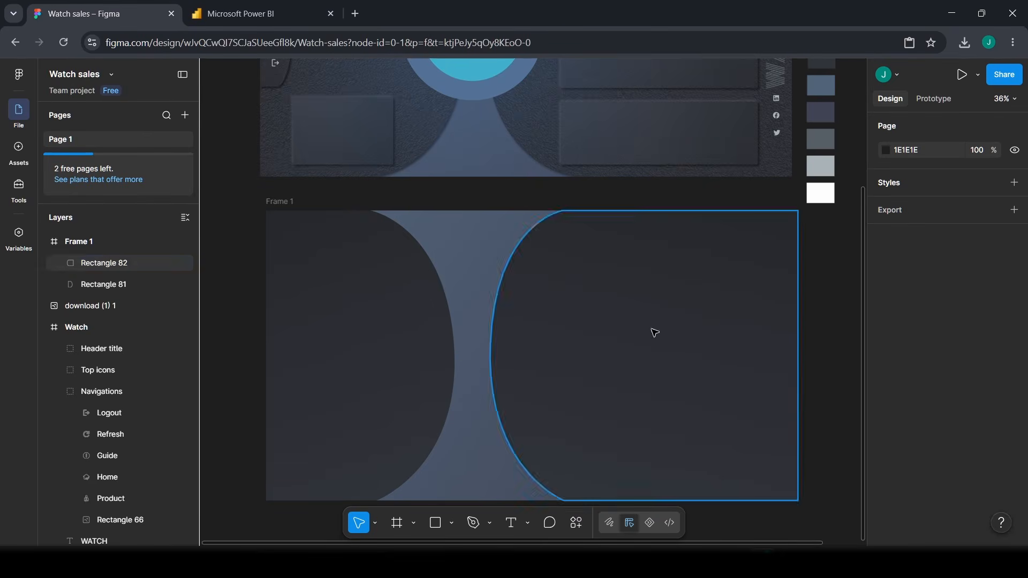
{"action": "scroll", "coordinate": [797, 413], "scroll_direction": "down", "scroll_amount": 2}
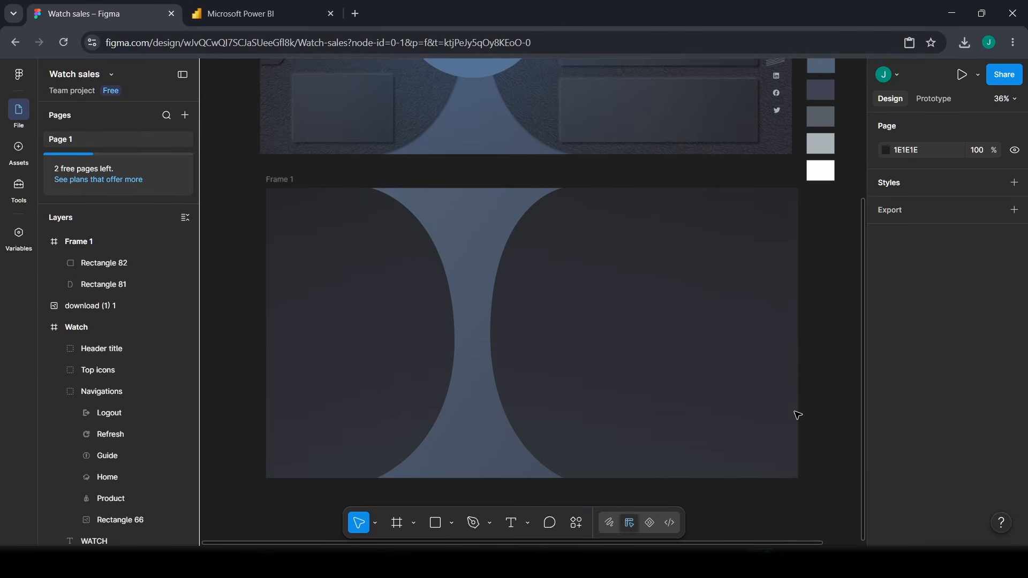
{"action": "scroll", "coordinate": [486, 344], "scroll_direction": "up", "scroll_amount": 5}
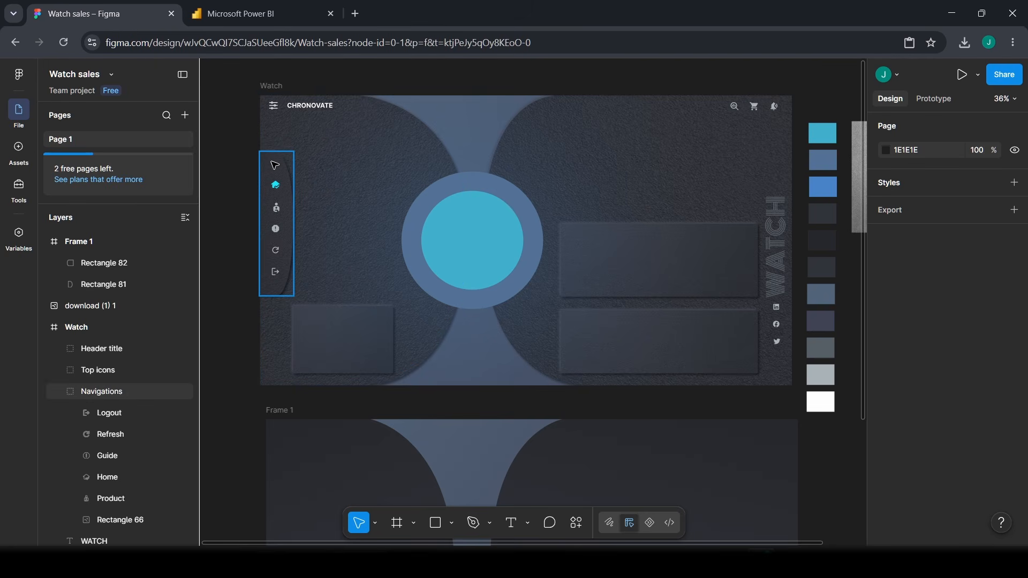
- Draw a 137 × 593 rectangle along Frame 1's left edge and enter vector editing
{"action": "scroll", "coordinate": [296, 236], "scroll_direction": "down", "scroll_amount": 5}
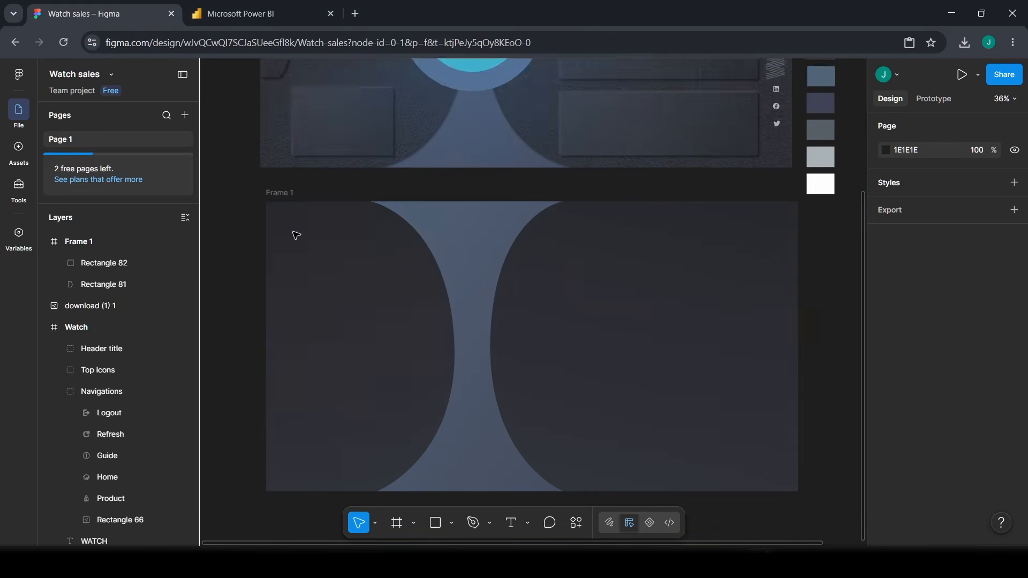
{"action": "scroll", "coordinate": [296, 236], "scroll_direction": "down", "scroll_amount": 1}
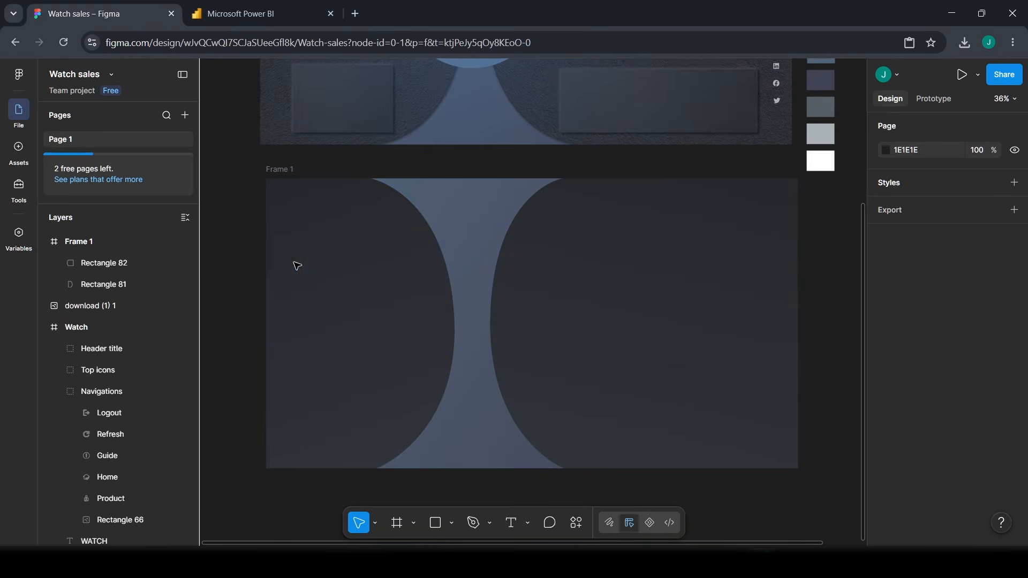
{"action": "left_click", "coordinate": [433, 526]}
{"action": "left_click_drag", "start_coordinate": [273, 241], "coordinate": [282, 336]}
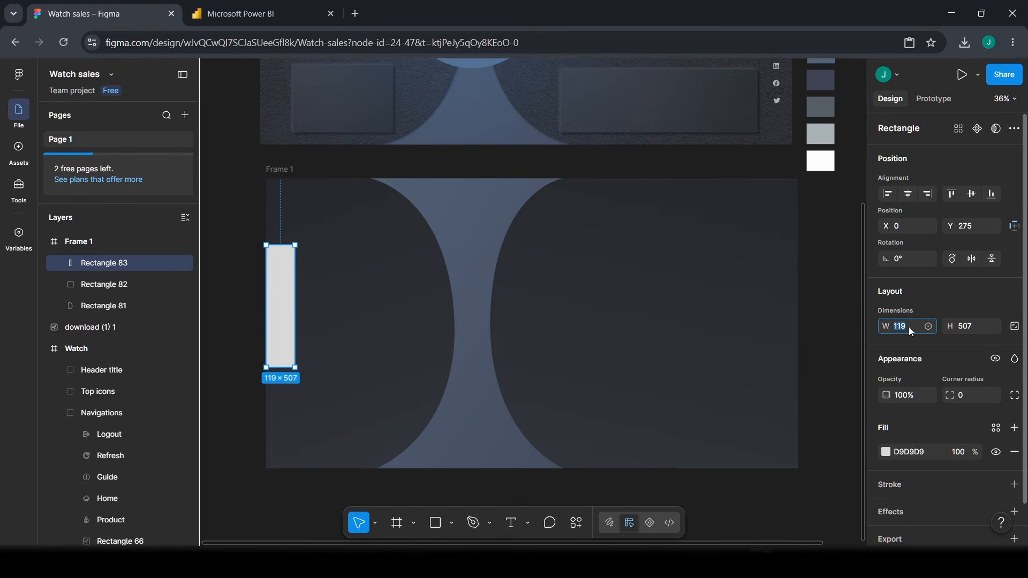
{"action": "key", "text": "Return"}
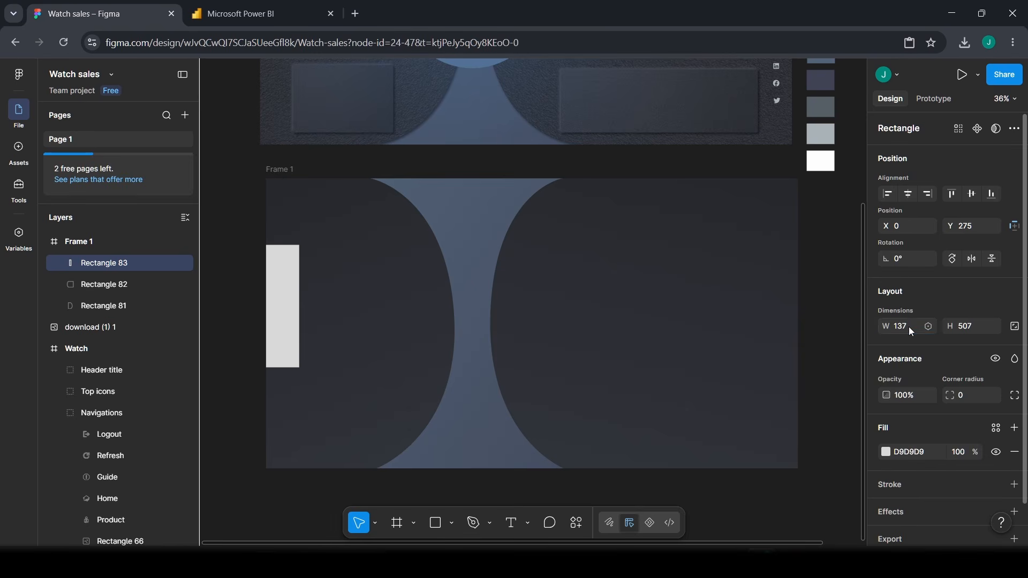
{"action": "left_click", "coordinate": [978, 333]}
{"action": "type", "text": "593"}
{"action": "key", "text": "Return"}
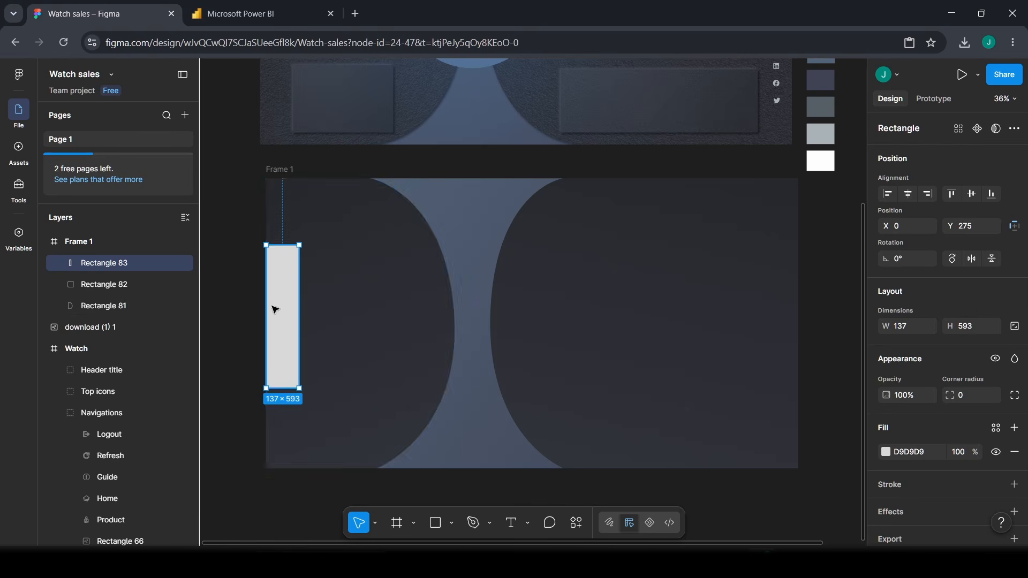
{"action": "double_click", "coordinate": [295, 343]}
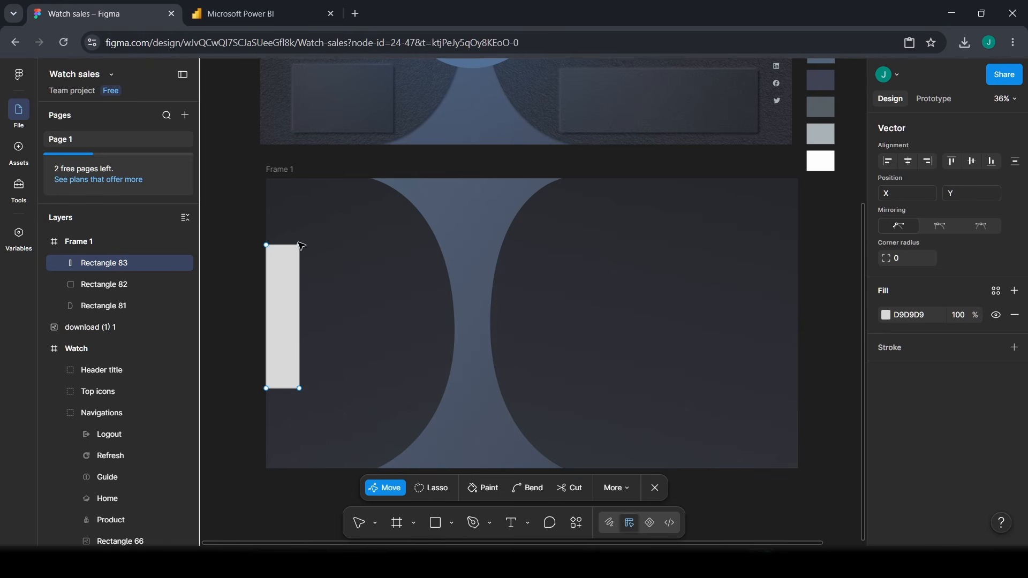
- Pull the right corners inward and the right edge's midpoint outward into a point
{"action": "left_click_drag", "start_coordinate": [299, 245], "coordinate": [290, 245]}
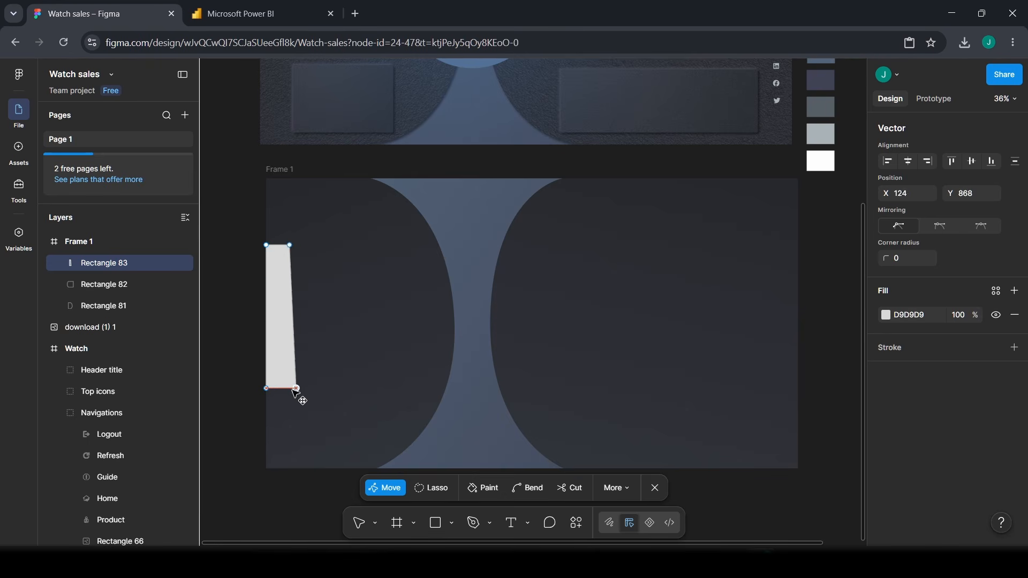
{"action": "left_click_drag", "start_coordinate": [294, 391], "coordinate": [290, 390]}
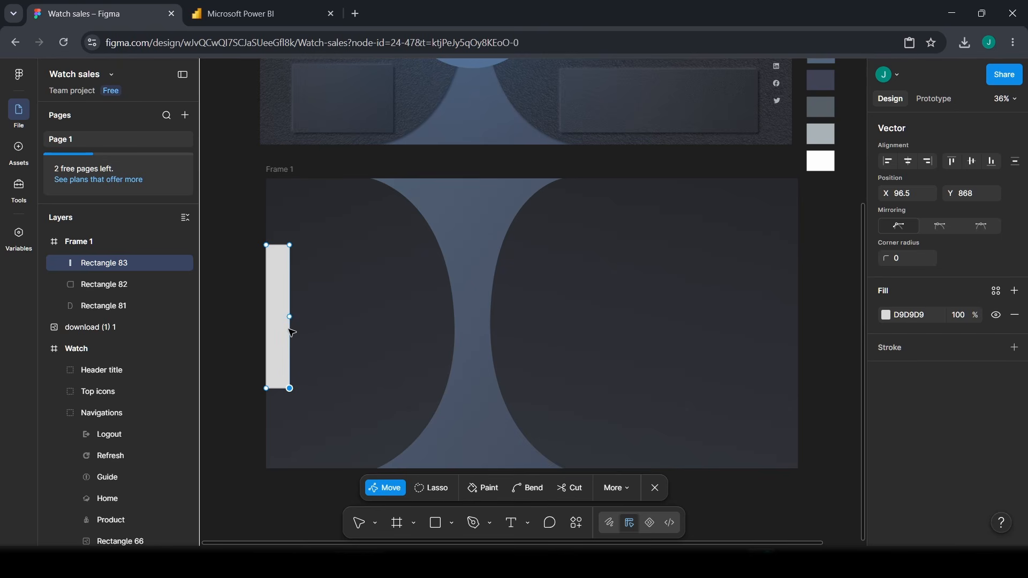
{"action": "mouse_move", "coordinate": [290, 323]}
{"action": "left_mouse_down"}
{"action": "mouse_move", "coordinate": [310, 330]}
{"action": "mouse_move", "coordinate": [300, 323]}
{"action": "left_mouse_up"}
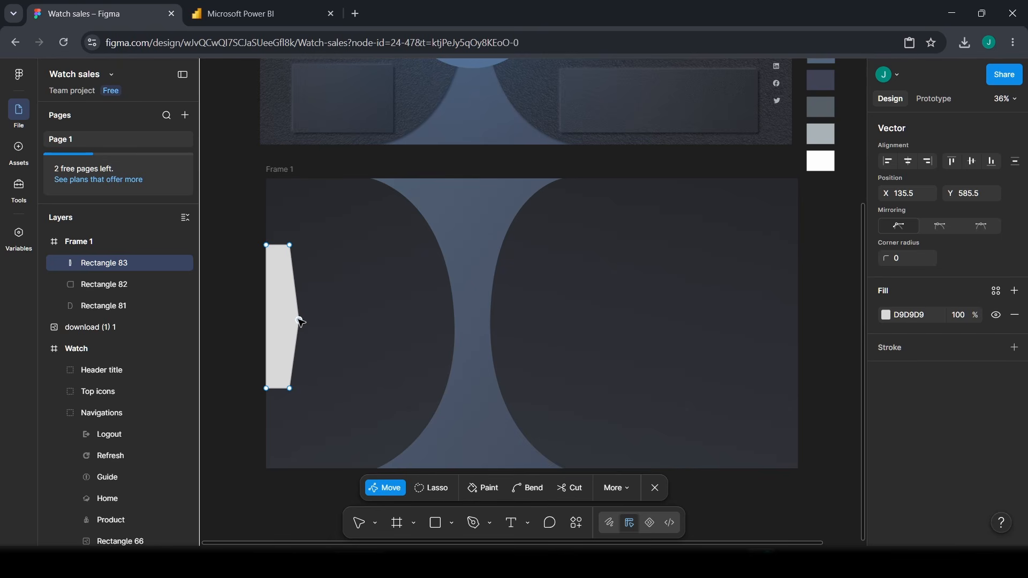
- Bend the pointed right vertex into a smooth outward curve and finish editing the path
{"action": "left_click", "coordinate": [531, 487]}
{"action": "left_click_drag", "start_coordinate": [300, 320], "coordinate": [305, 286]}
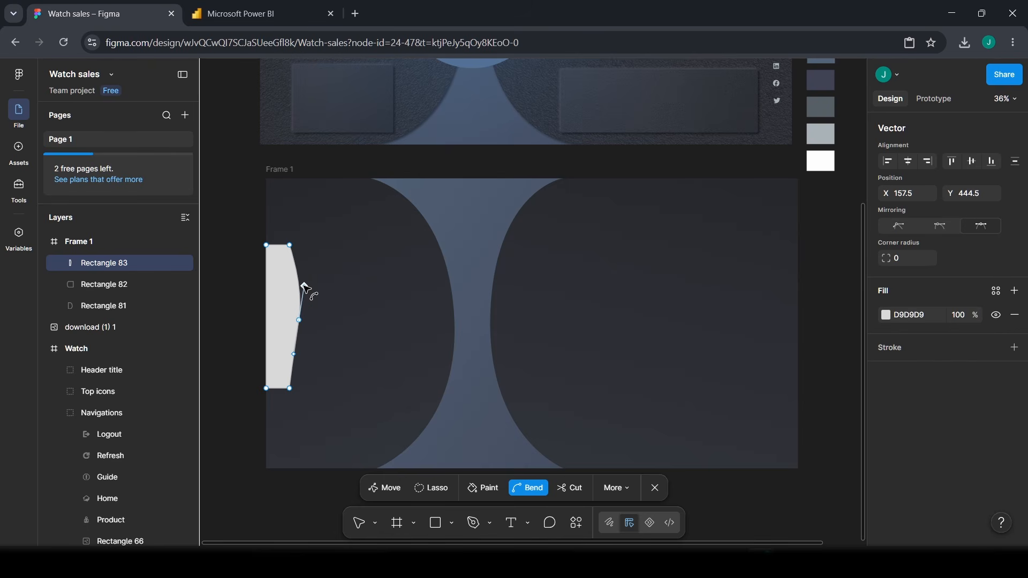
{"action": "left_click_drag", "start_coordinate": [300, 357], "coordinate": [301, 363]}
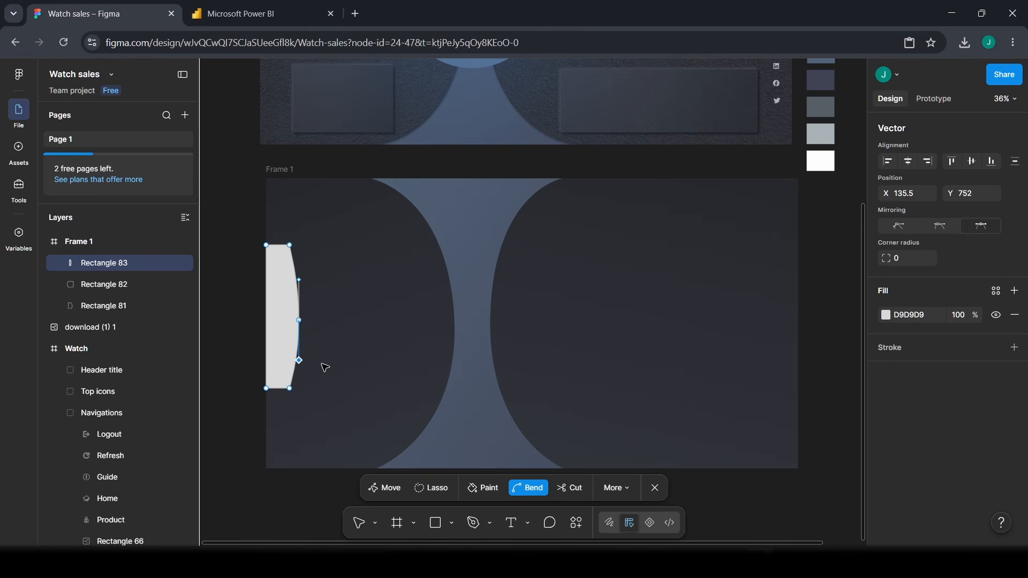
{"action": "key", "text": "Escape"}
{"action": "scroll", "coordinate": [287, 363], "scroll_direction": "up", "scroll_amount": 5}
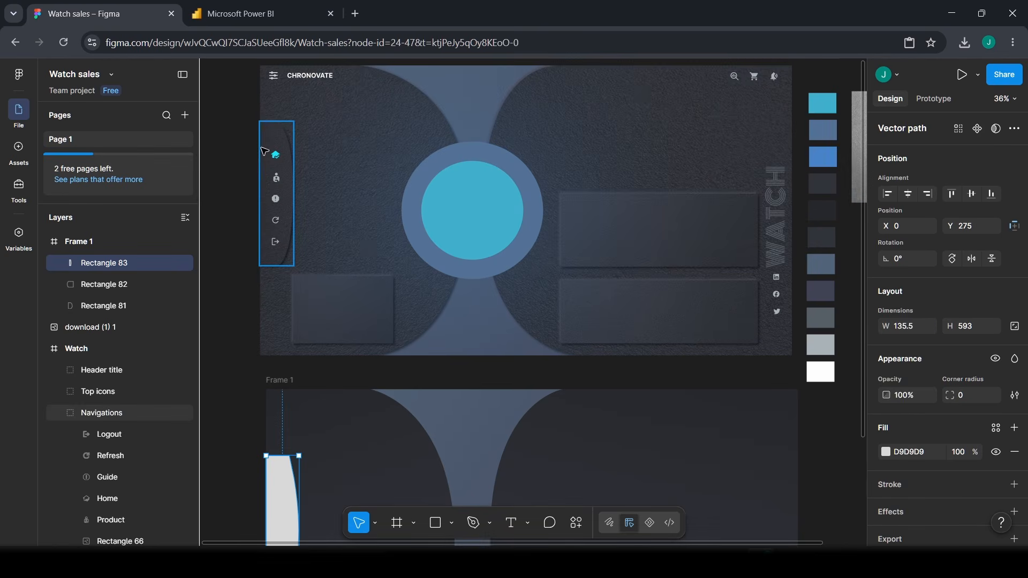
{"action": "scroll", "coordinate": [289, 353], "scroll_direction": "down", "scroll_amount": 4}
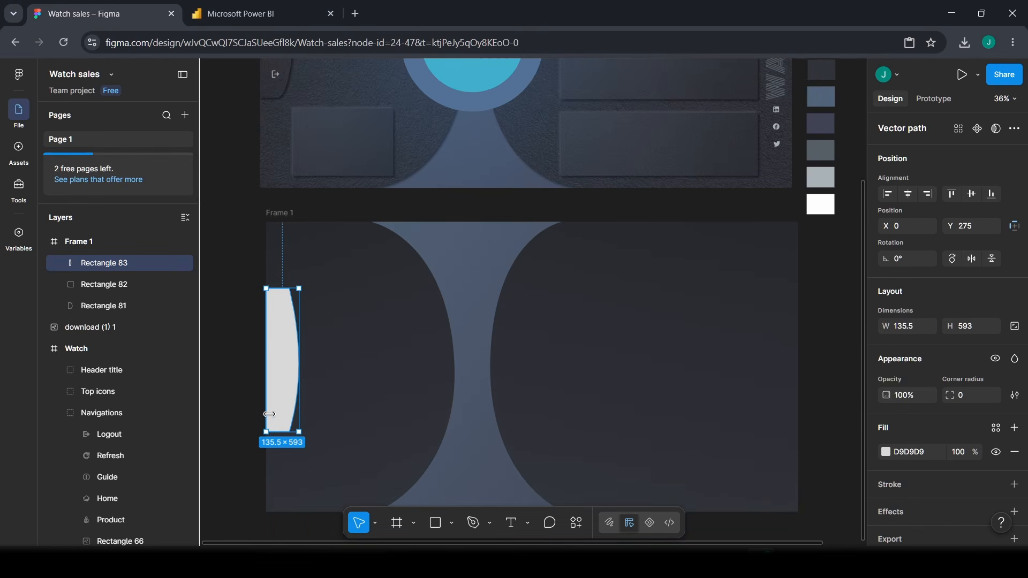
{"action": "left_click", "coordinate": [216, 426]}
{"action": "scroll", "coordinate": [282, 396], "scroll_direction": "down", "scroll_amount": 1}
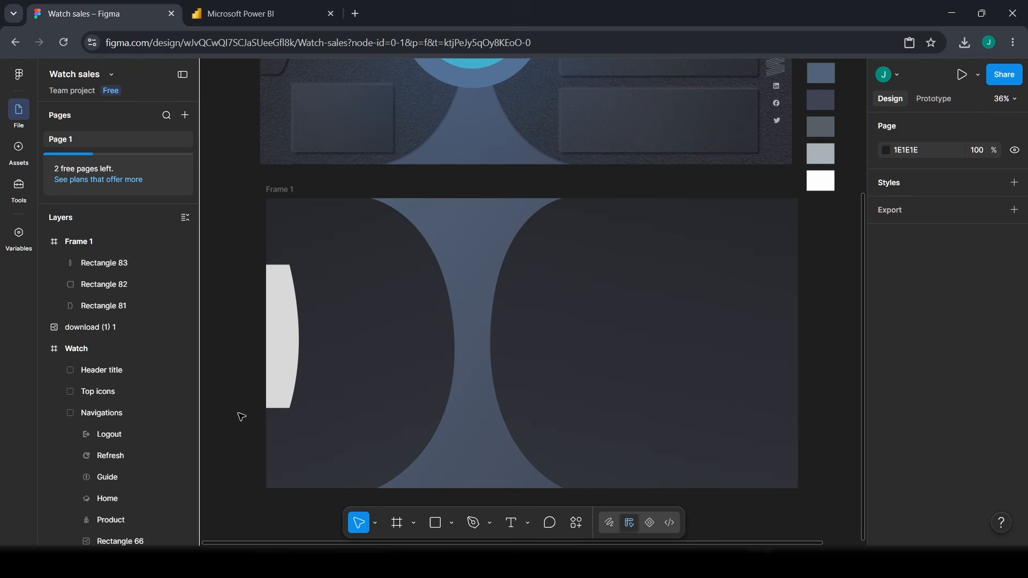
- Copy Rectangle 81's properties and paste them onto the Rectangle 83 tab
{"action": "left_click", "coordinate": [278, 361]}
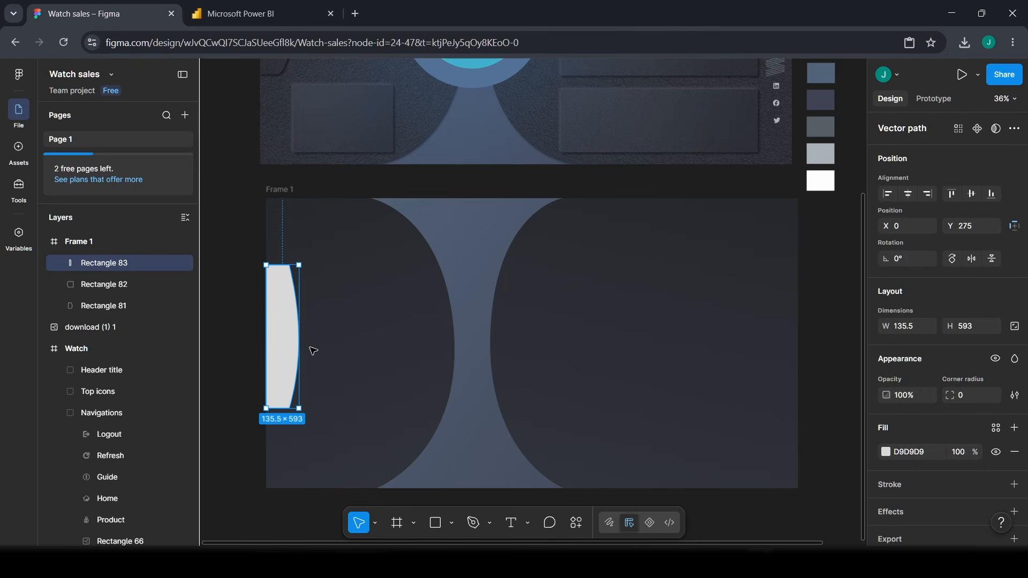
{"action": "left_click", "coordinate": [420, 278]}
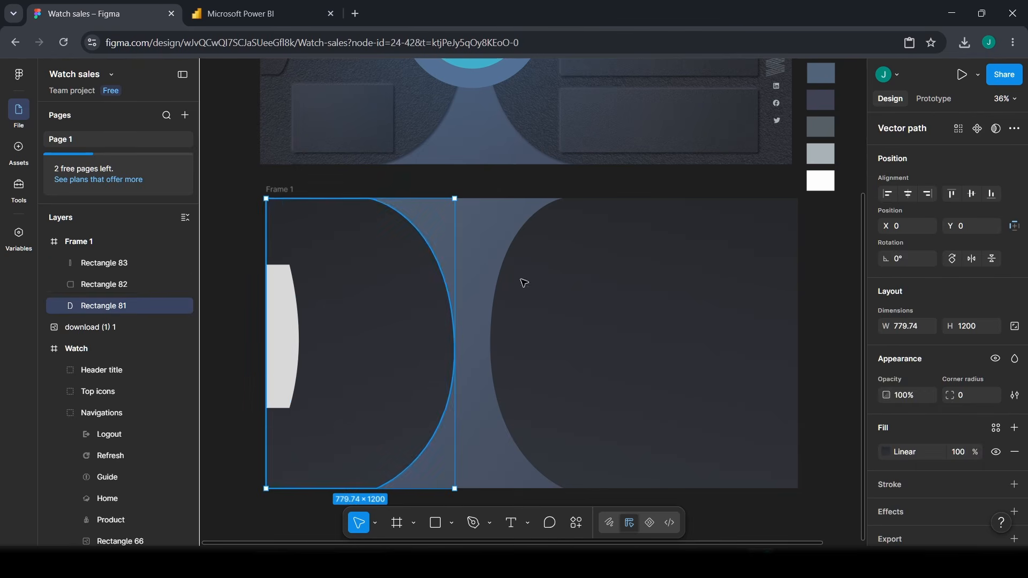
{"action": "right_click", "coordinate": [410, 310]}
{"action": "mouse_move", "coordinate": [462, 164]}
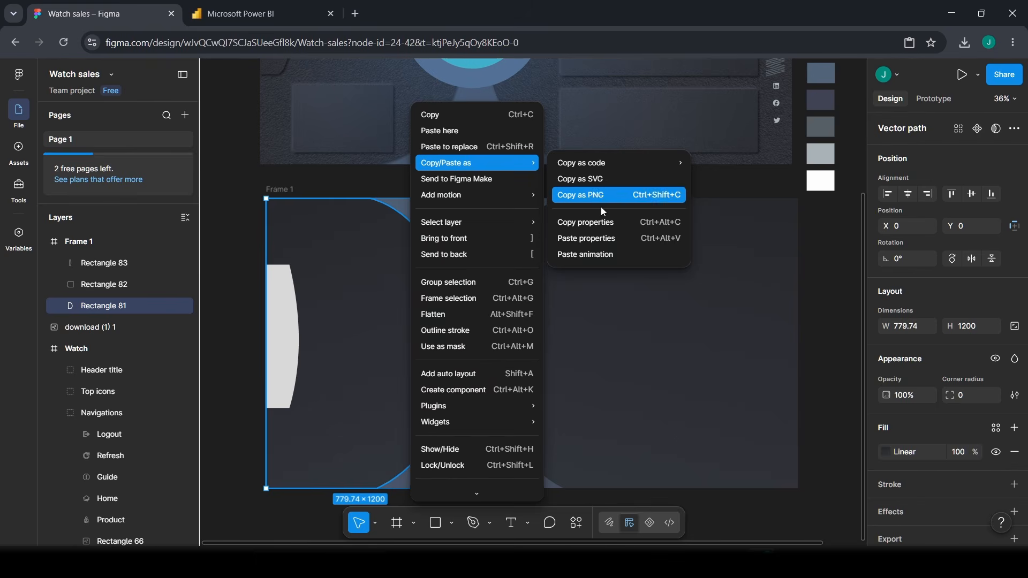
{"action": "left_click", "coordinate": [605, 222]}
{"action": "left_click", "coordinate": [276, 353]}
{"action": "right_click", "coordinate": [278, 356]}
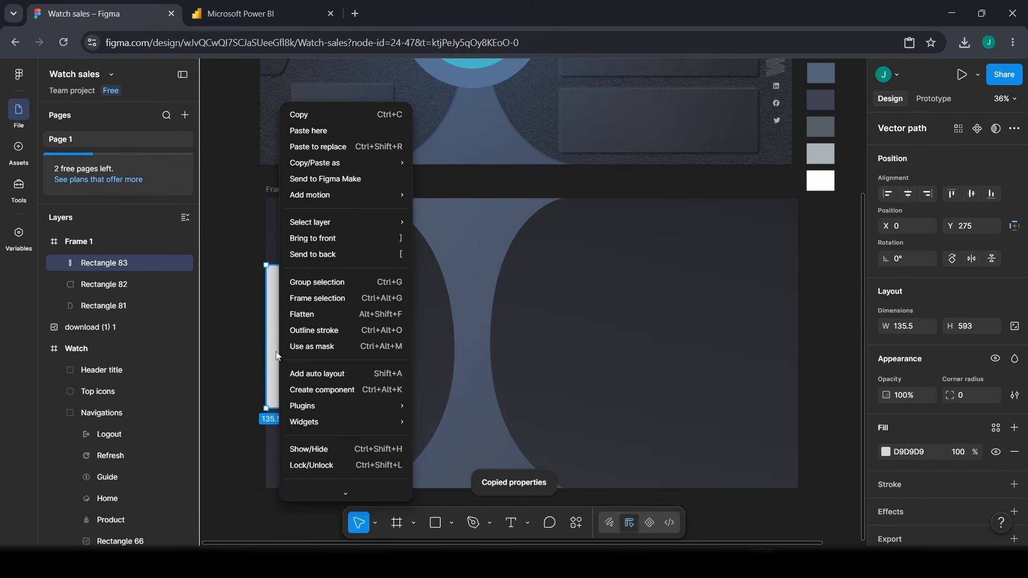
{"action": "mouse_move", "coordinate": [342, 163]}
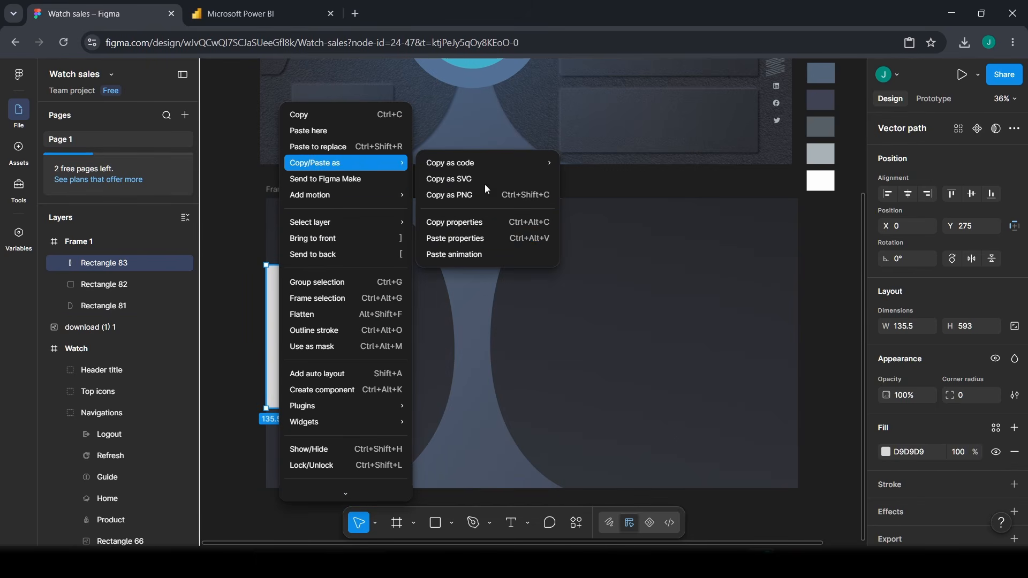
{"action": "left_click", "coordinate": [491, 238]}
{"action": "left_click", "coordinate": [245, 410]}
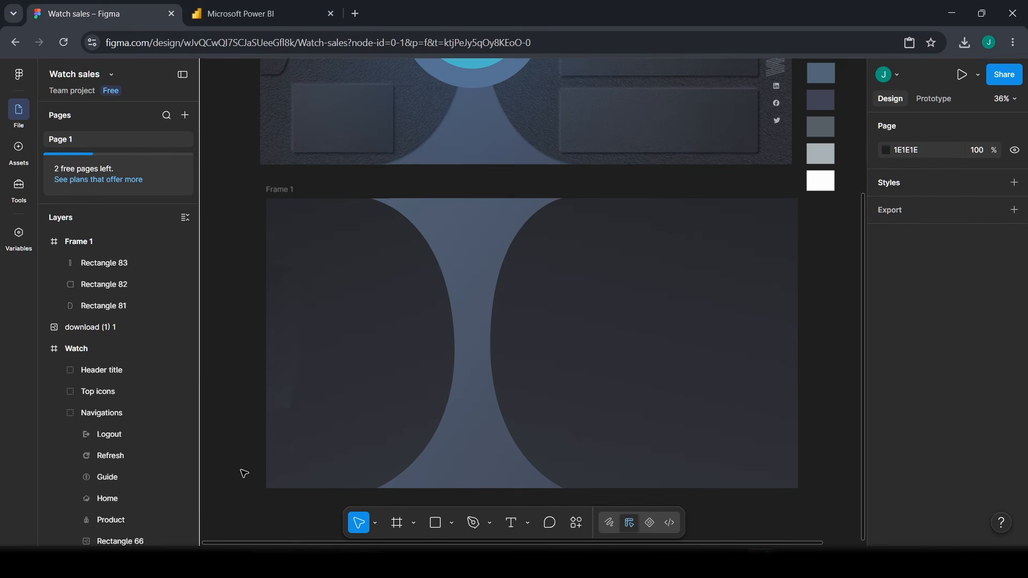
{"action": "scroll", "coordinate": [312, 352], "scroll_direction": "up", "scroll_amount": 1}
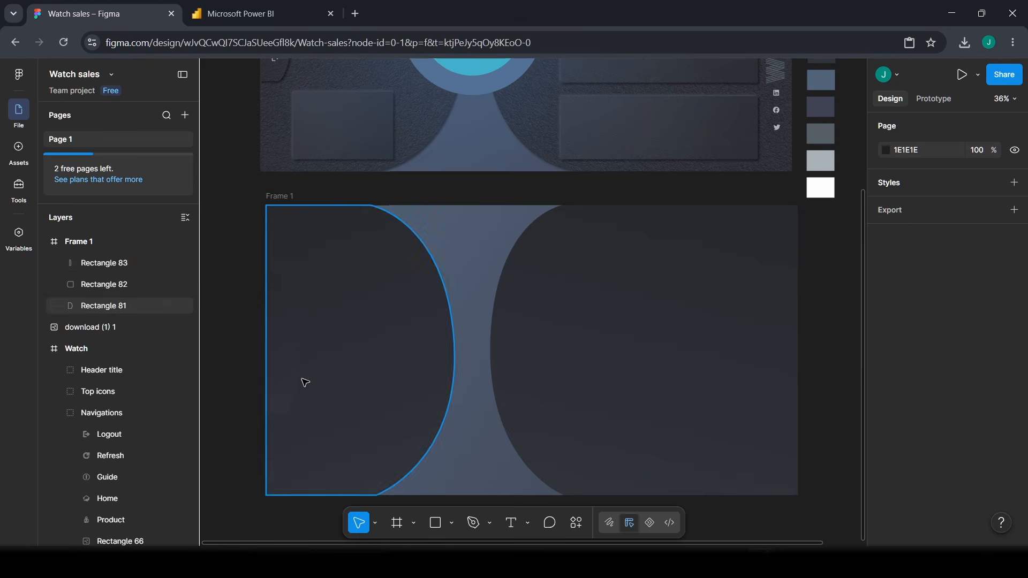
- Select the curved tab and add a drop shadow offset X -6, Y -6
{"action": "scroll", "coordinate": [278, 427], "scroll_direction": "up", "scroll_amount": 6}
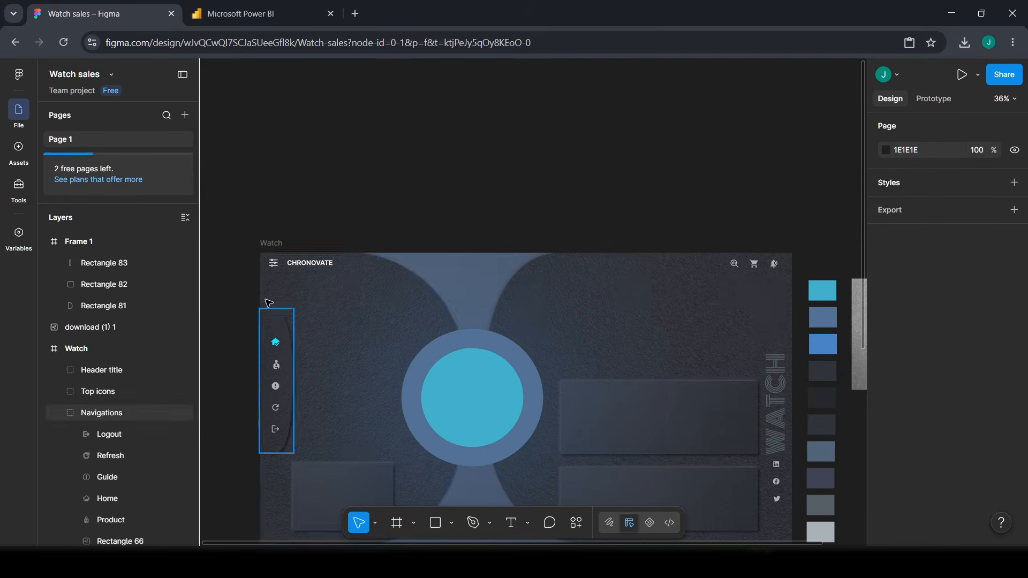
{"action": "scroll", "coordinate": [311, 375], "scroll_direction": "down", "scroll_amount": 6}
{"action": "scroll", "coordinate": [316, 343], "scroll_direction": "down", "scroll_amount": 1}
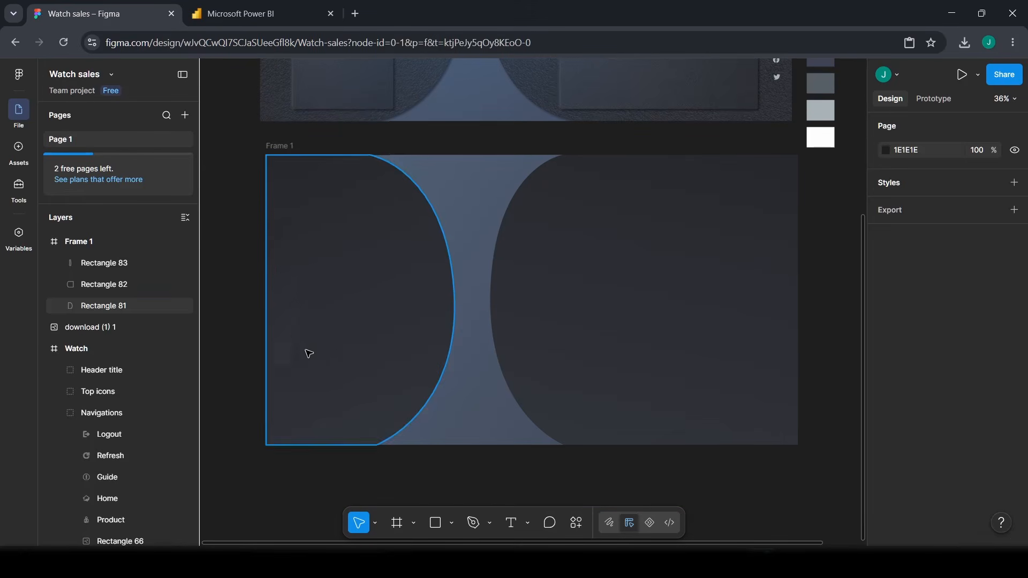
{"action": "left_click", "coordinate": [297, 318]}
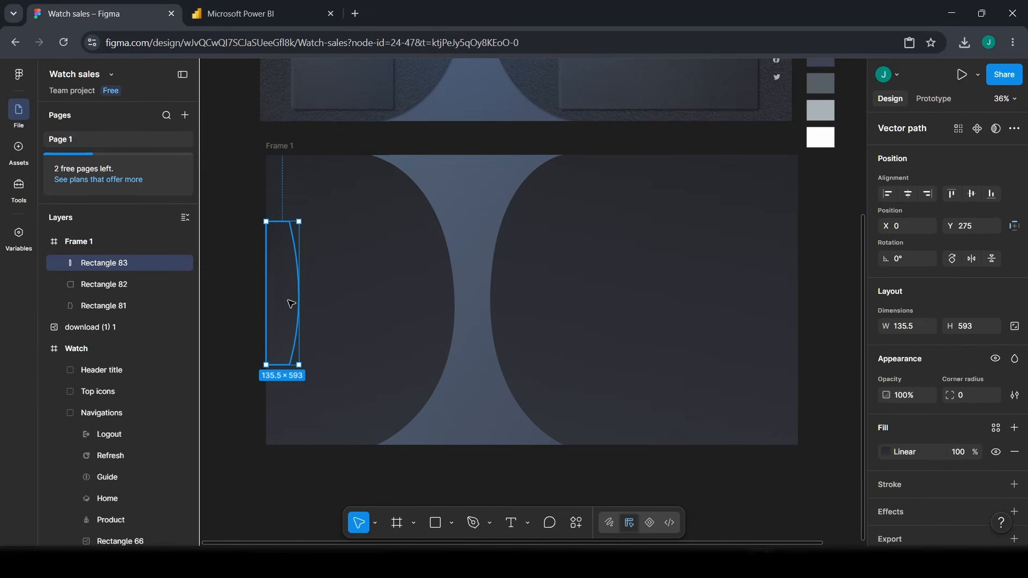
{"action": "scroll", "coordinate": [988, 397], "scroll_direction": "down", "scroll_amount": 1}
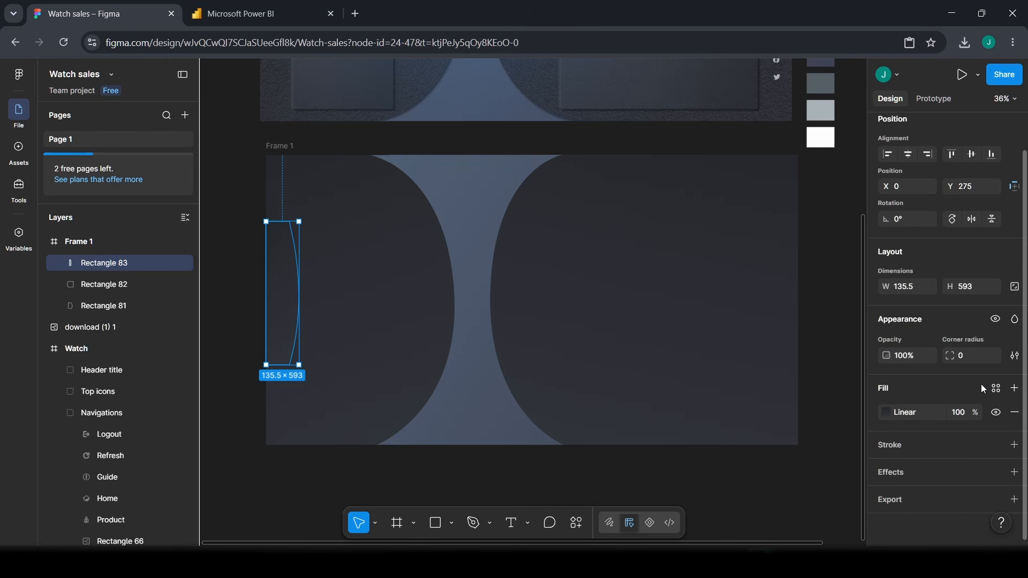
{"action": "left_click", "coordinate": [887, 473]}
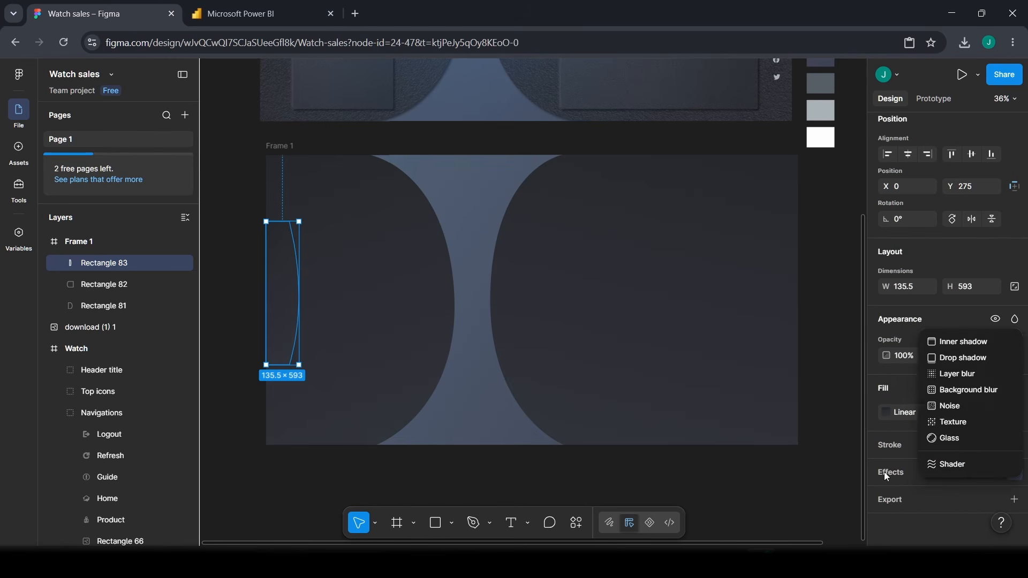
{"action": "left_click", "coordinate": [958, 364]}
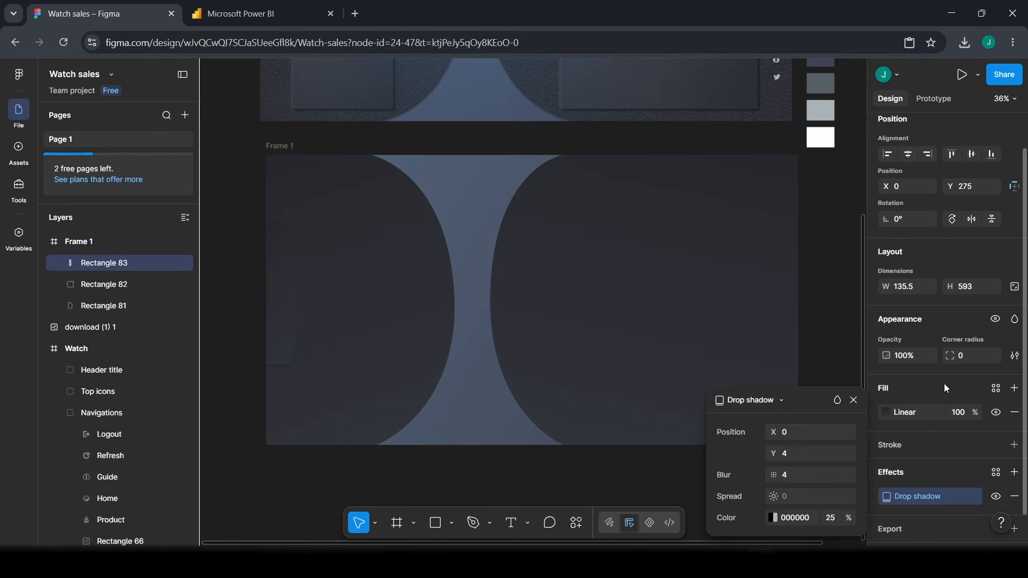
{"action": "left_click", "coordinate": [798, 431]}
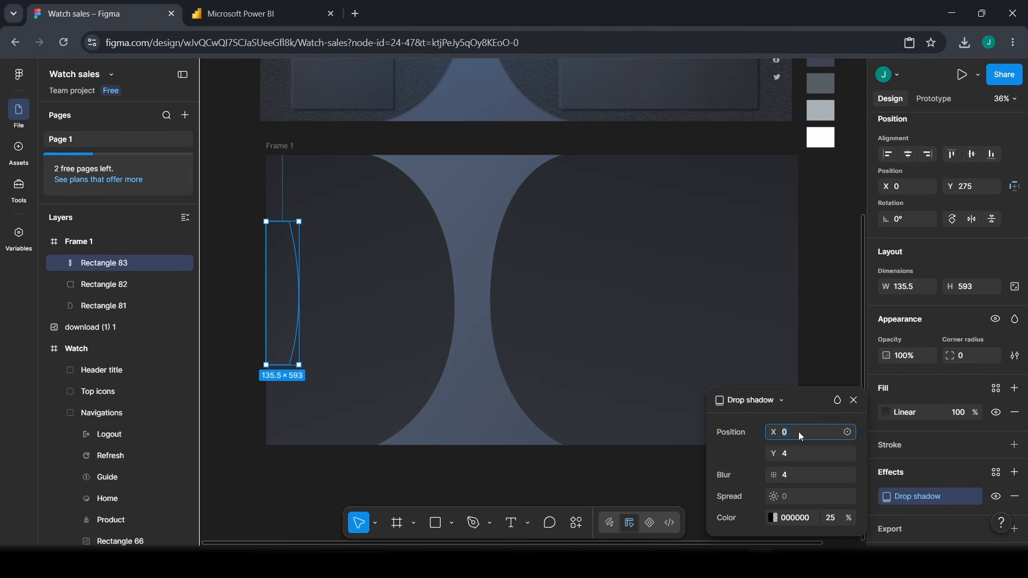
{"action": "type", "text": "-6"}
{"action": "key", "text": "Tab"}
{"action": "type", "text": "-6"}
{"action": "key", "text": "Tab"}
{"action": "type", "text": "11"}
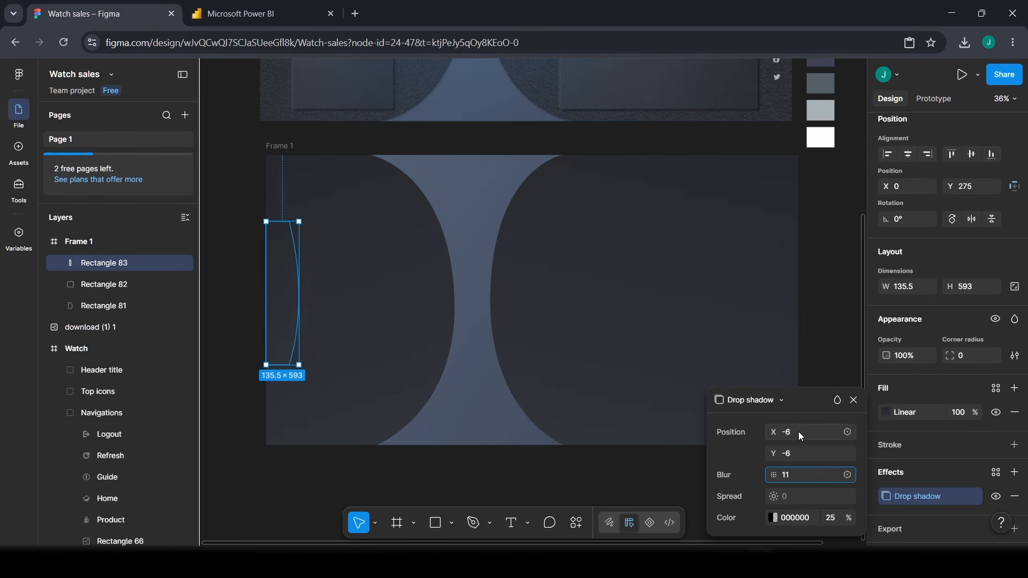
- Set the drop shadow colour to 474754 at 95% opacity
{"action": "left_click", "coordinate": [795, 518]}
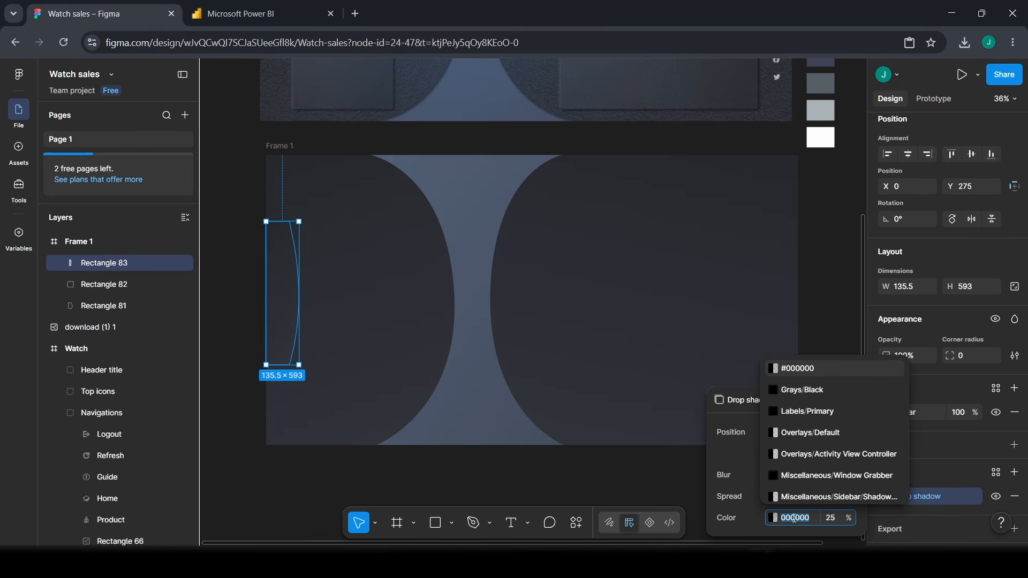
{"action": "type", "text": "4747"}
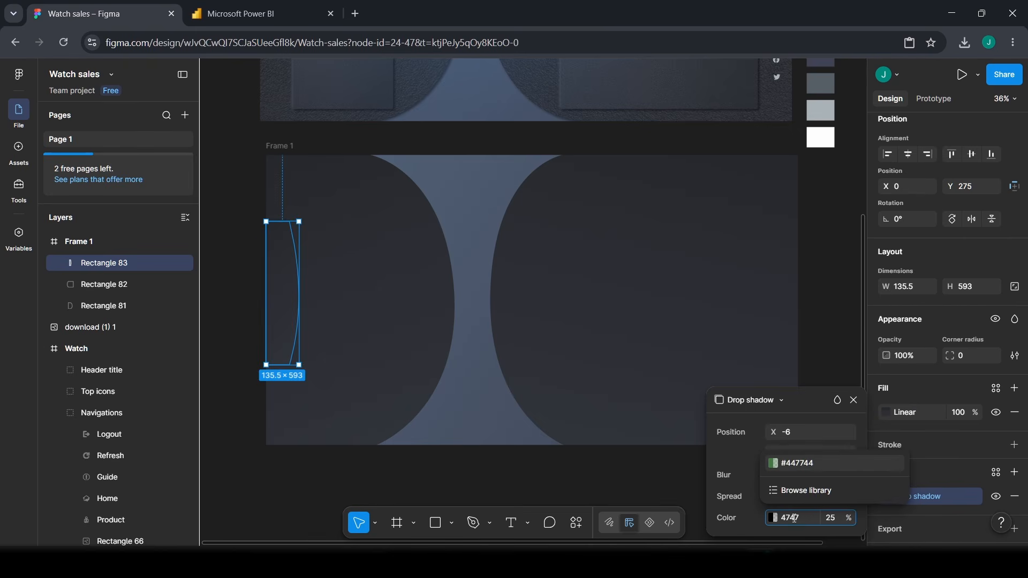
{"action": "type", "text": "54"}
{"action": "key", "text": "Return"}
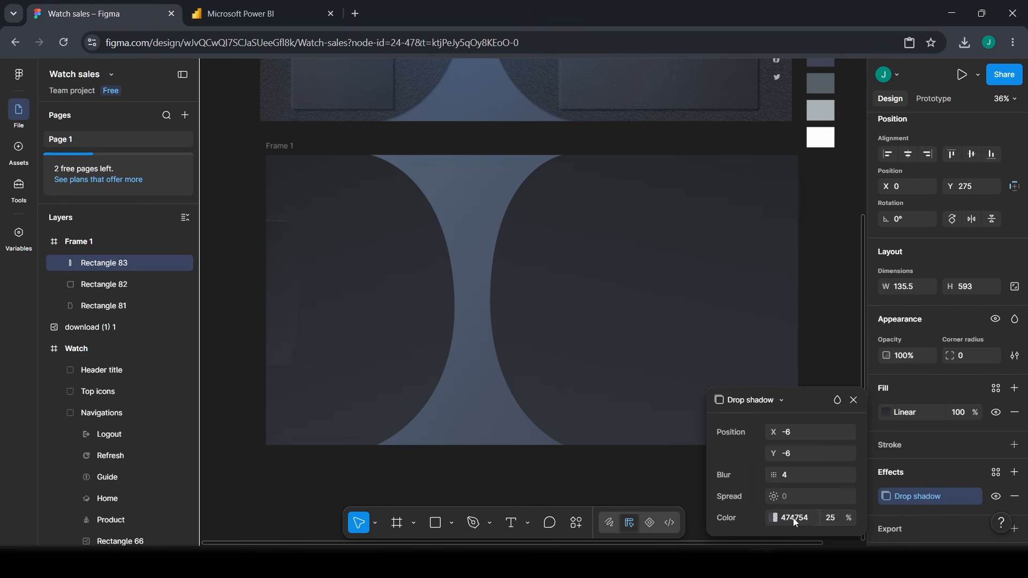
{"action": "left_click", "coordinate": [833, 522]}
{"action": "type", "text": "95"}
{"action": "key", "text": "Return"}
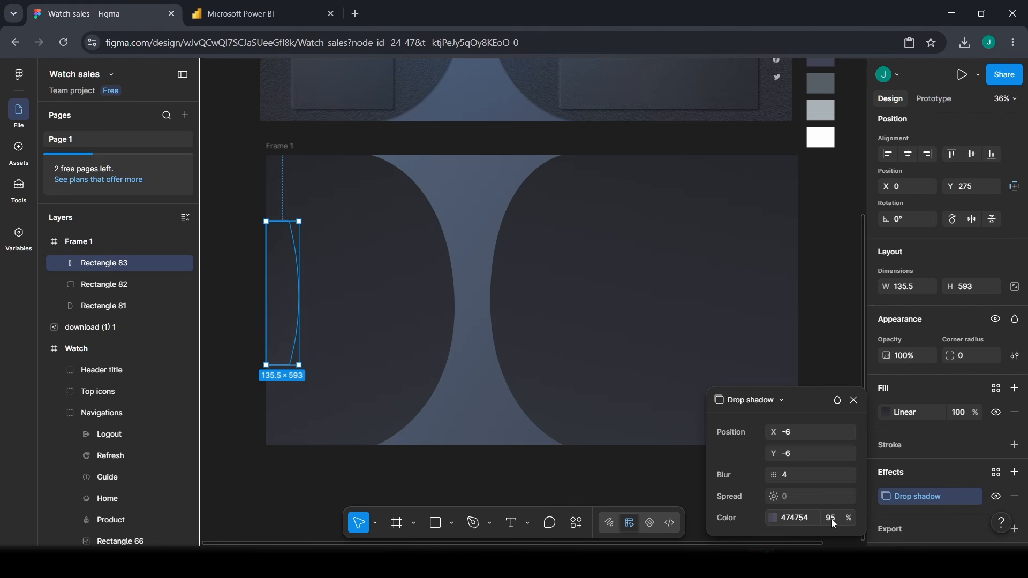
{"action": "left_click", "coordinate": [833, 343]}
{"action": "left_click", "coordinate": [289, 306]}
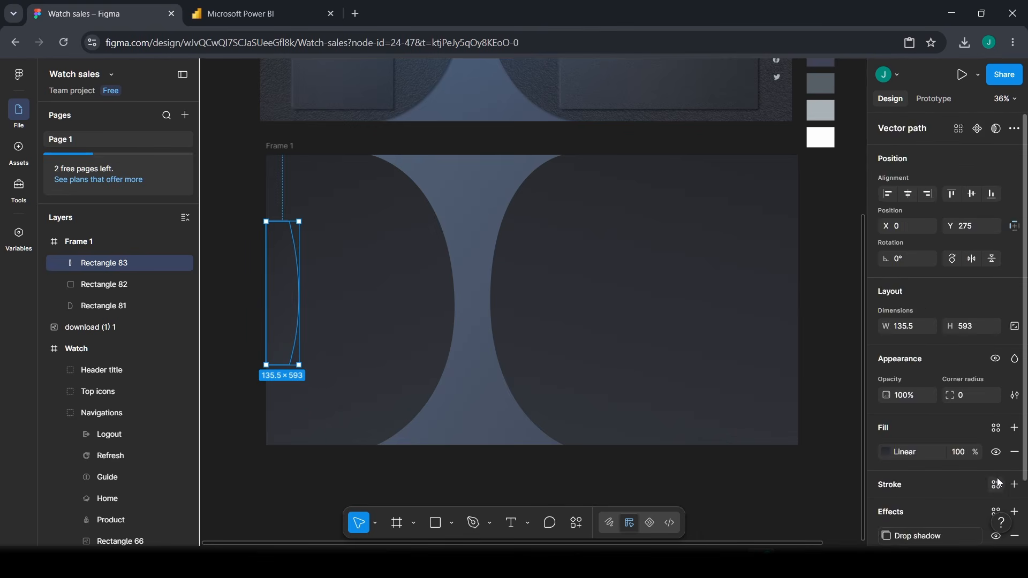
- Add a second black drop shadow to Rectangle 83 with X 6, Y 6, blur 11, 50% opacity
{"action": "scroll", "coordinate": [910, 460], "scroll_direction": "down", "scroll_amount": 2}
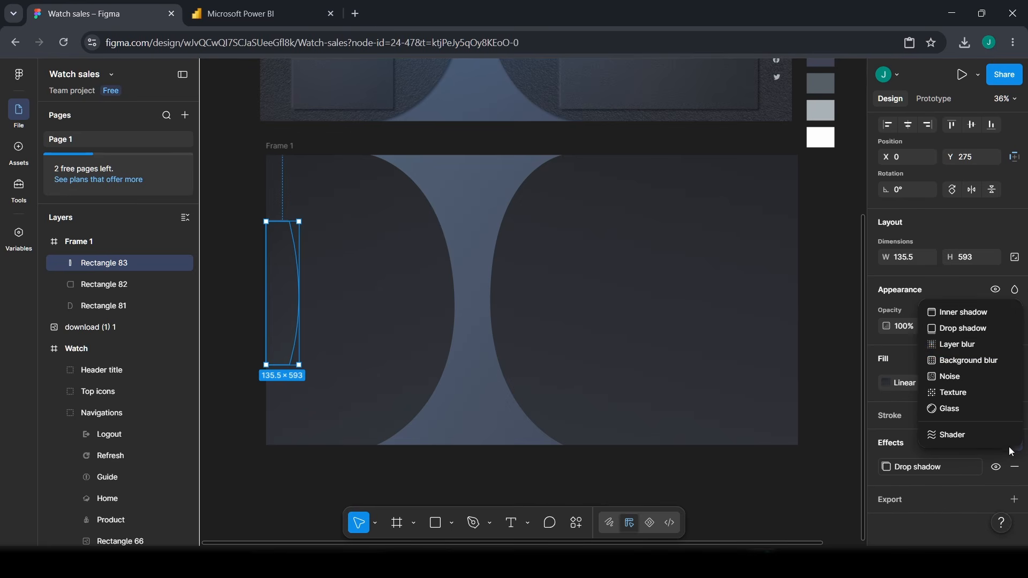
{"action": "left_click", "coordinate": [1015, 443]}
{"action": "left_click", "coordinate": [956, 329]}
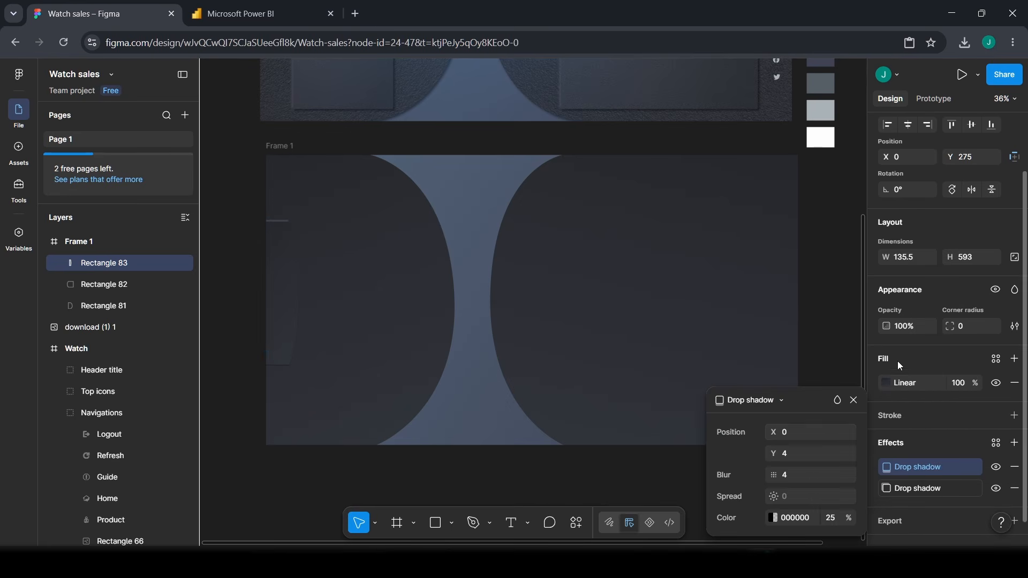
{"action": "left_click", "coordinate": [795, 429]}
{"action": "type", "text": "6"}
{"action": "key", "text": "Tab"}
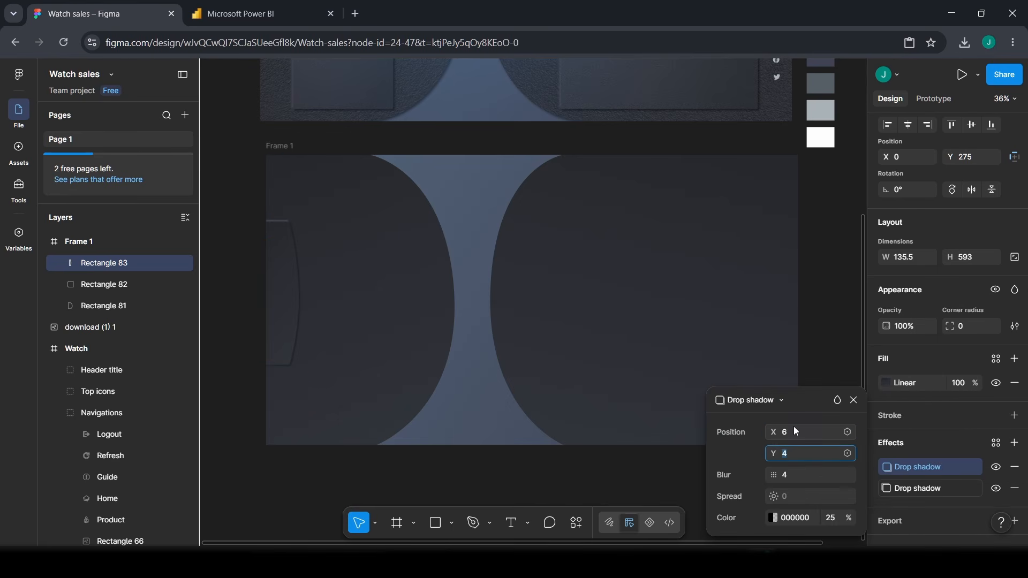
{"action": "type", "text": "6"}
{"action": "key", "text": "Tab"}
{"action": "type", "text": "11"}
{"action": "key", "text": "Return"}
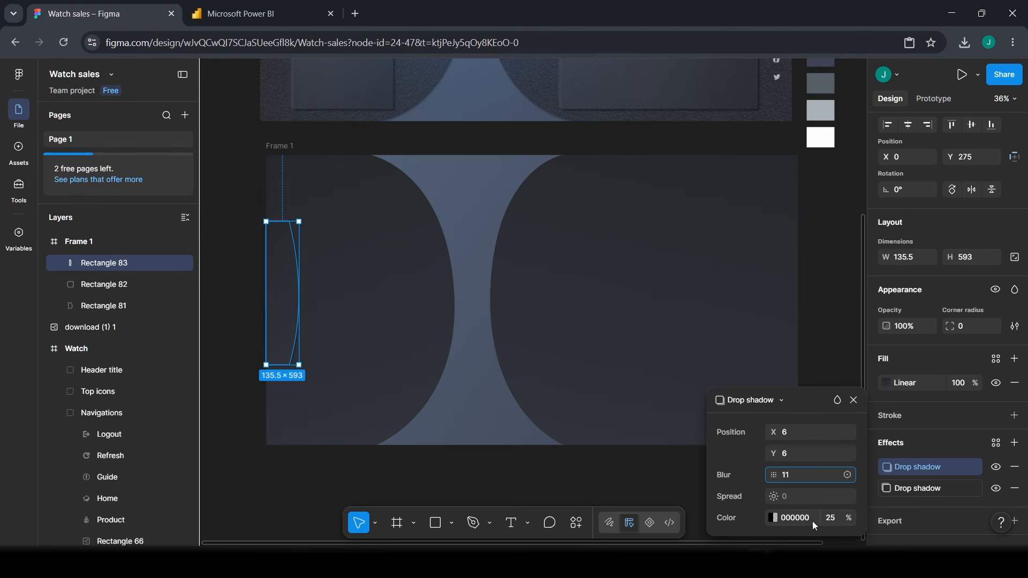
{"action": "left_click", "coordinate": [831, 519]}
{"action": "type", "text": "50"}
{"action": "key", "text": "Return"}
{"action": "left_click", "coordinate": [537, 491]}
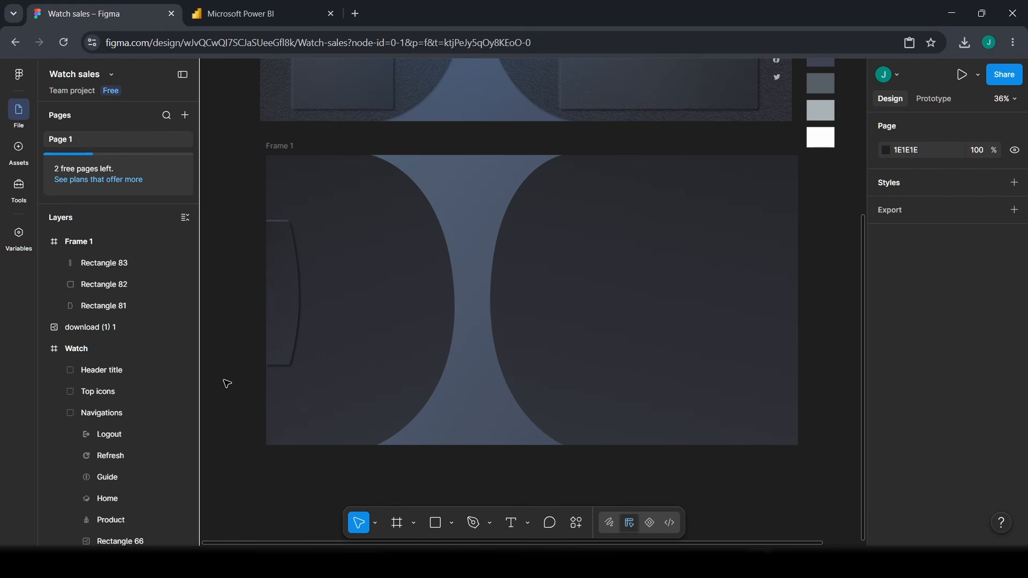
- Compare Frame 1 against the finished Watch frame, then choose the Ellipse tool
{"action": "scroll", "coordinate": [287, 342], "scroll_direction": "up", "scroll_amount": 5}
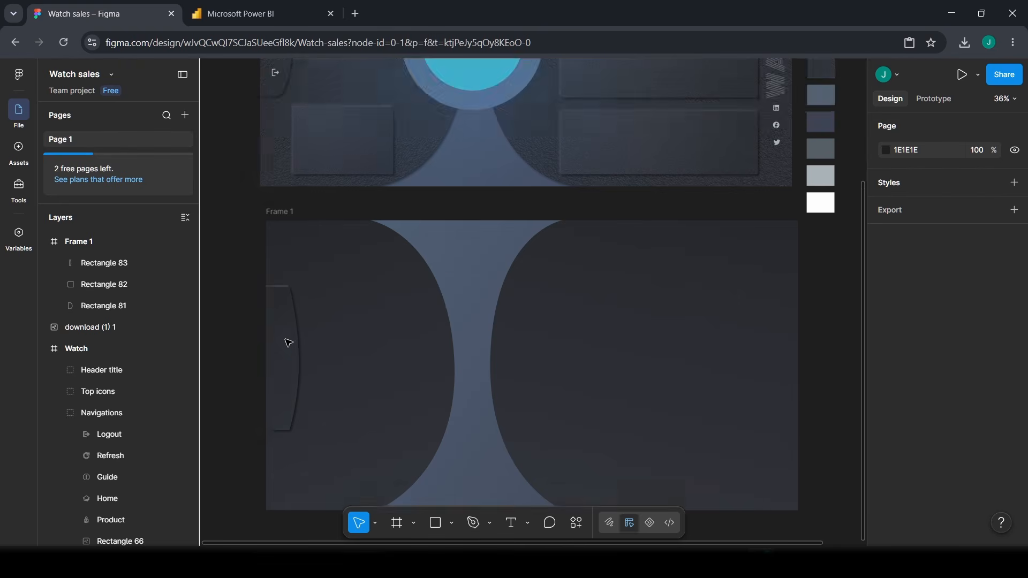
{"action": "scroll", "coordinate": [298, 353], "scroll_direction": "down", "scroll_amount": 5}
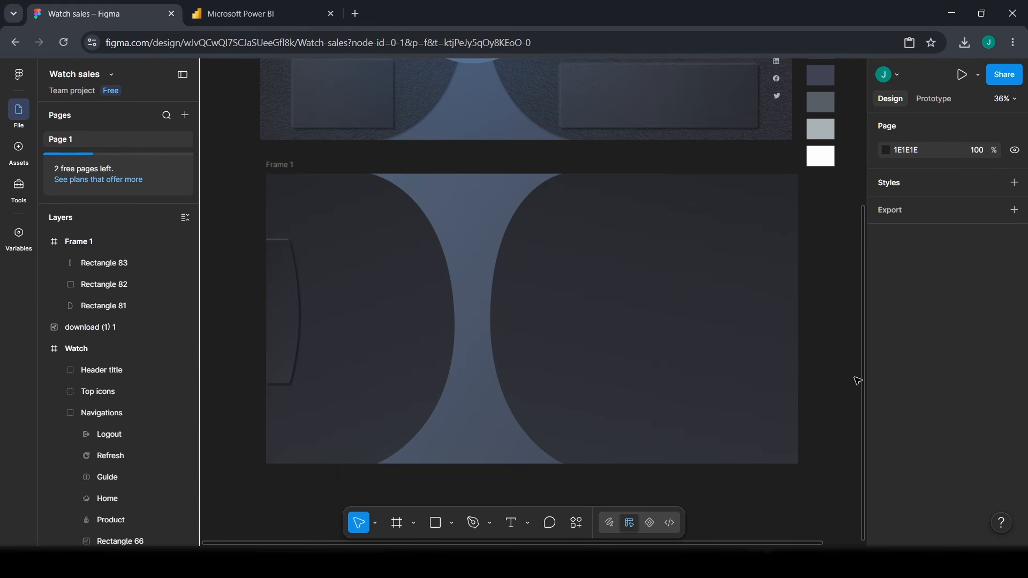
{"action": "scroll", "coordinate": [837, 326], "scroll_direction": "up", "scroll_amount": 2}
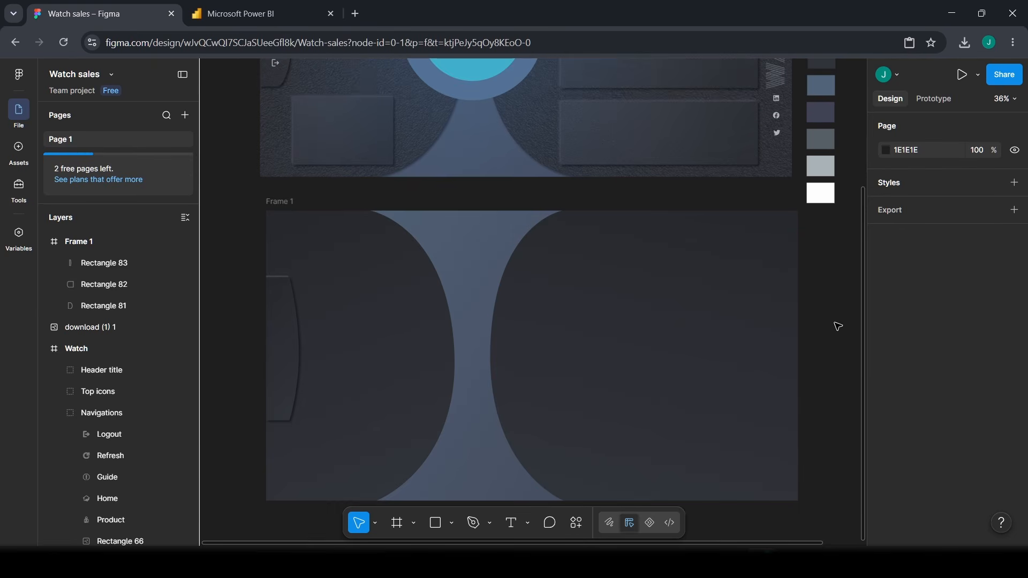
{"action": "scroll", "coordinate": [838, 326], "scroll_direction": "up", "scroll_amount": 5}
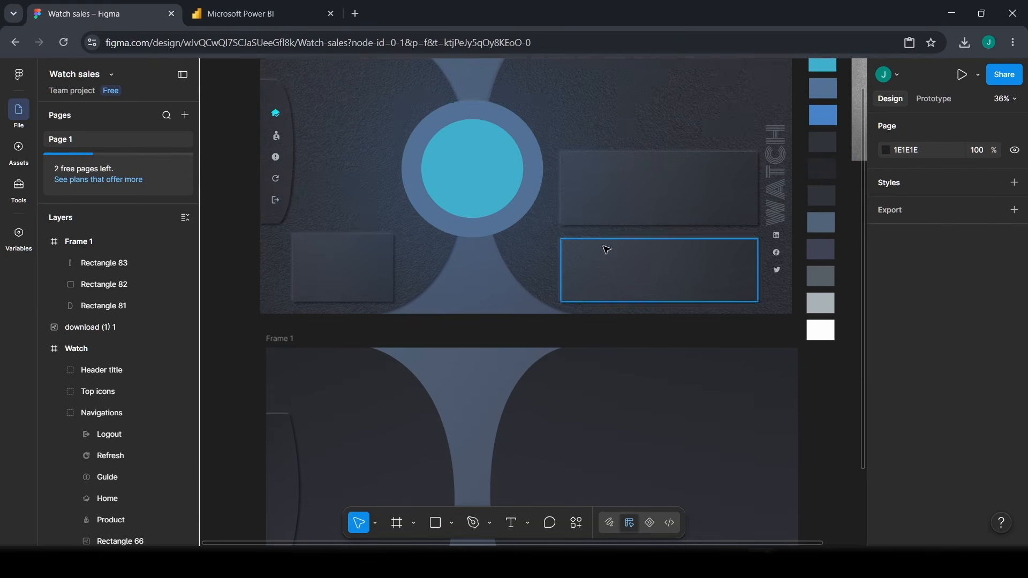
{"action": "scroll", "coordinate": [415, 155], "scroll_direction": "down", "scroll_amount": 7}
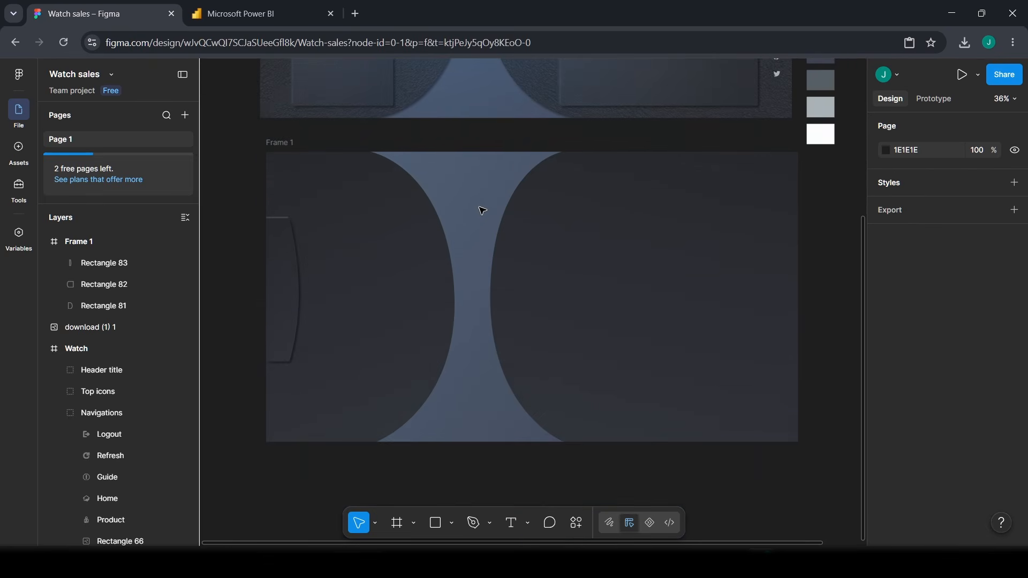
{"action": "scroll", "coordinate": [483, 211], "scroll_direction": "up", "scroll_amount": 8}
{"action": "scroll", "coordinate": [484, 130], "scroll_direction": "down", "scroll_amount": 1}
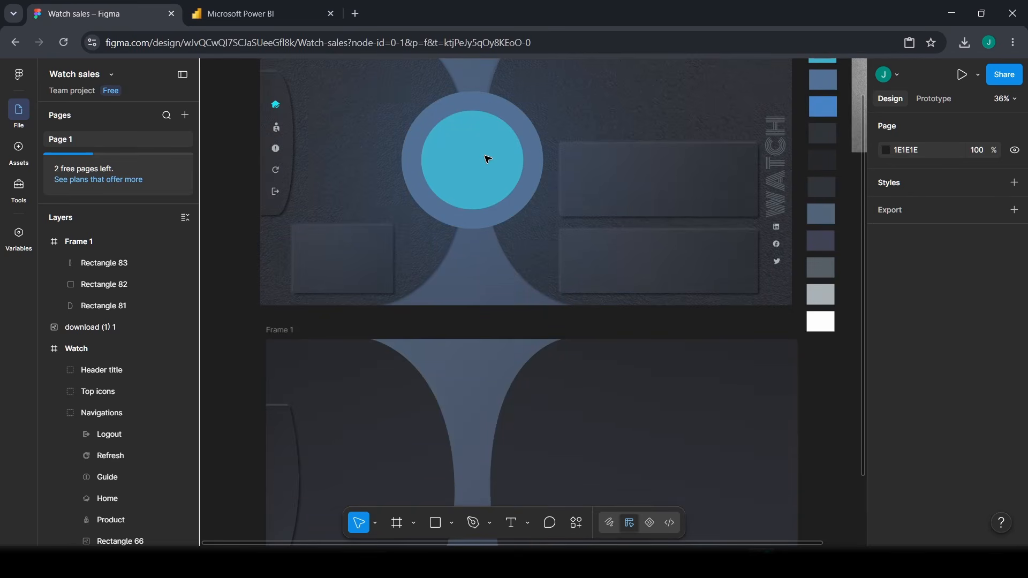
{"action": "scroll", "coordinate": [487, 159], "scroll_direction": "down", "scroll_amount": 5}
{"action": "left_click", "coordinate": [451, 523]}
{"action": "left_click", "coordinate": [492, 449]}
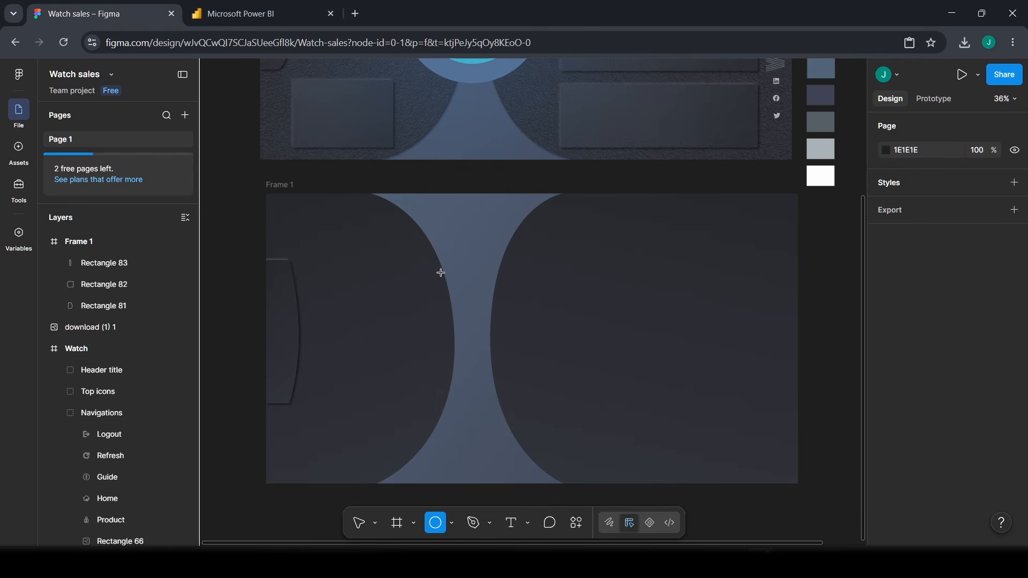
- Draw a circle, resize it to 586 × 586 and place it at the blue band's waist
{"action": "mouse_move", "coordinate": [441, 273]}
{"action": "left_mouse_down"}
{"action": "mouse_move", "coordinate": [497, 312]}
{"action": "mouse_move", "coordinate": [603, 435]}
{"action": "left_mouse_up"}
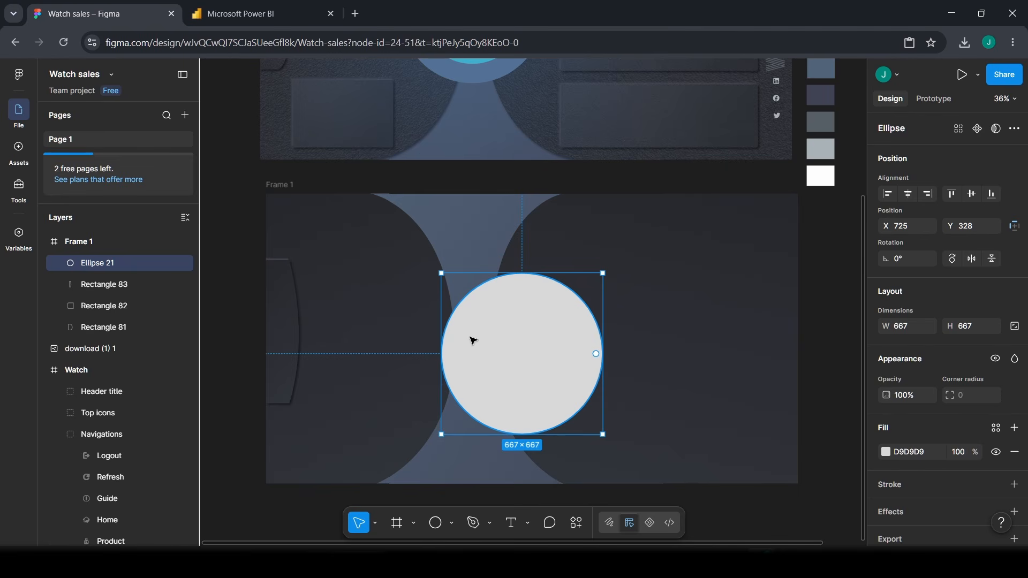
{"action": "key", "text": "l"}
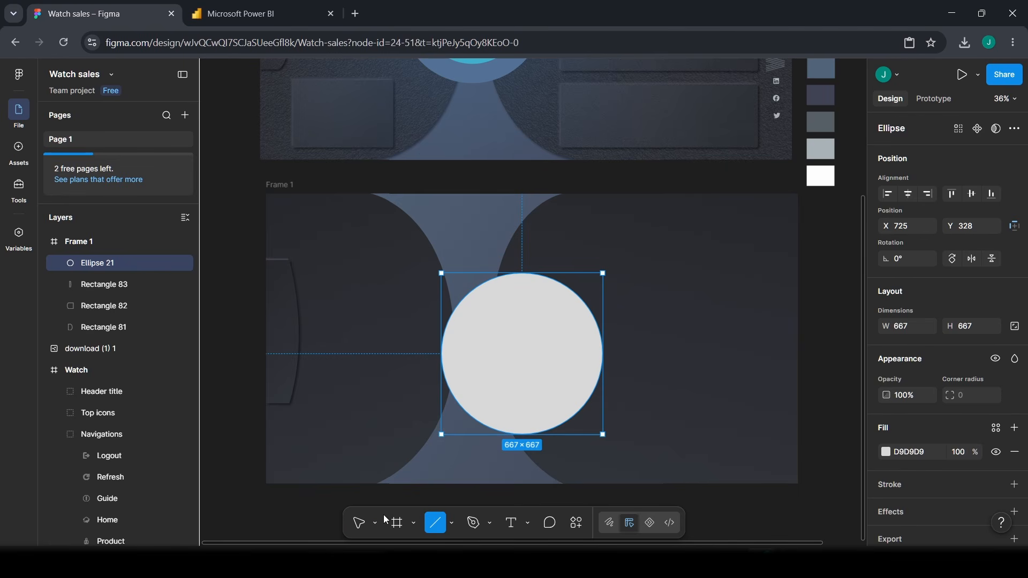
{"action": "left_click", "coordinate": [363, 527]}
{"action": "left_click_drag", "start_coordinate": [530, 337], "coordinate": [480, 335]}
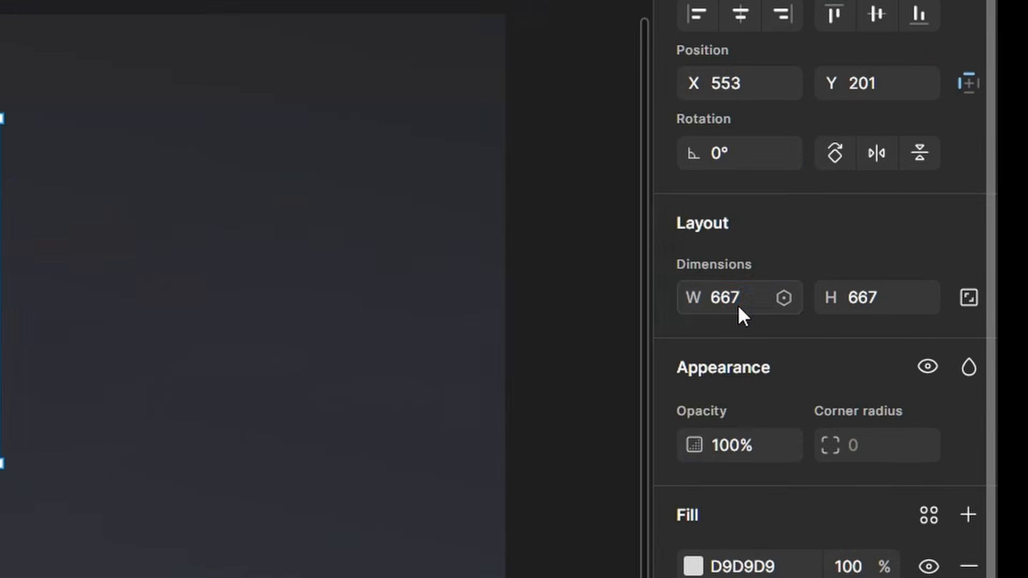
{"action": "left_click", "coordinate": [907, 329]}
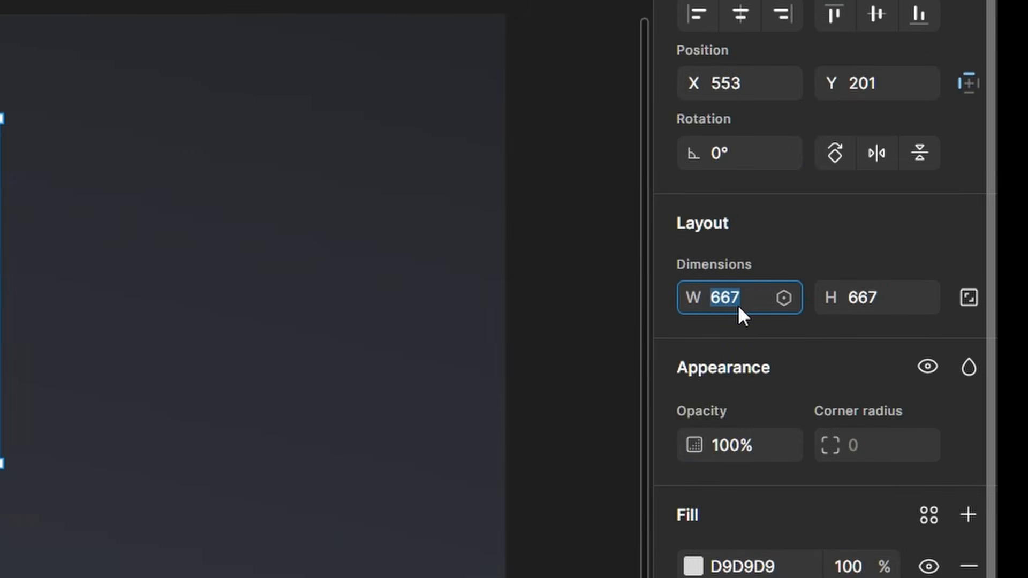
{"action": "type", "text": "586"}
{"action": "key", "text": "Return"}
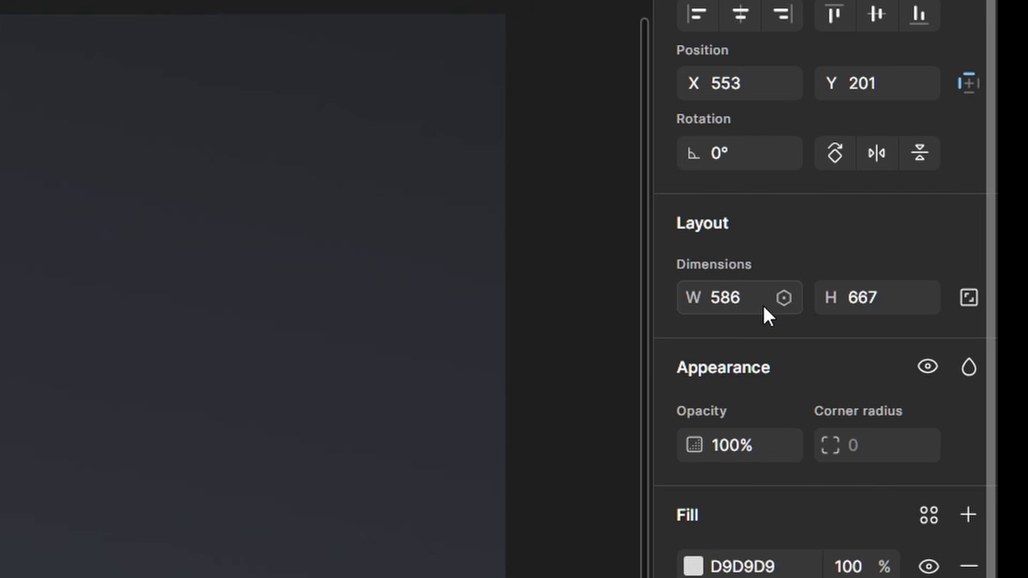
{"action": "left_click", "coordinate": [863, 306]}
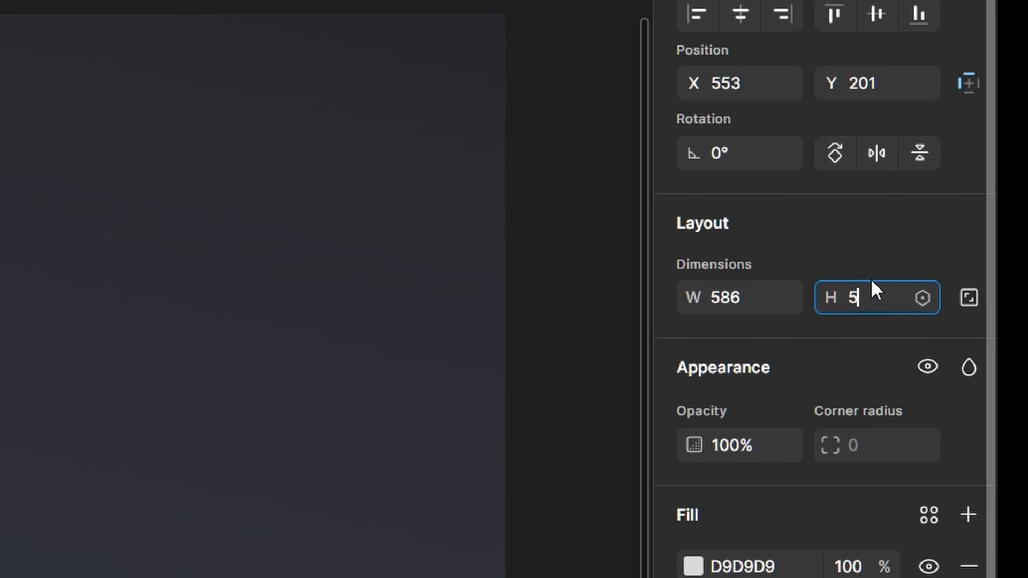
{"action": "type", "text": "586"}
{"action": "key", "text": "Return"}
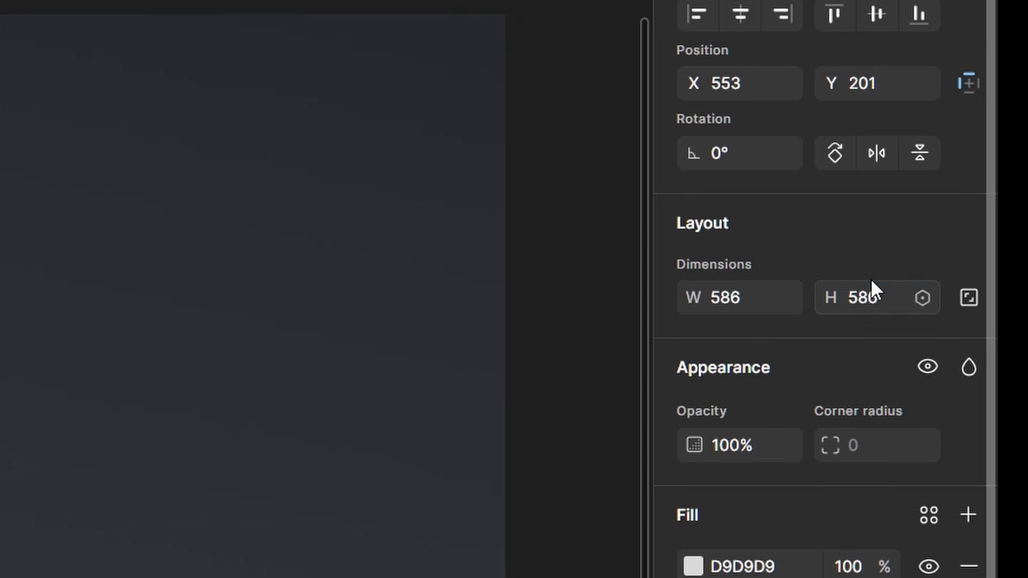
{"action": "left_click_drag", "start_coordinate": [483, 309], "coordinate": [479, 312]}
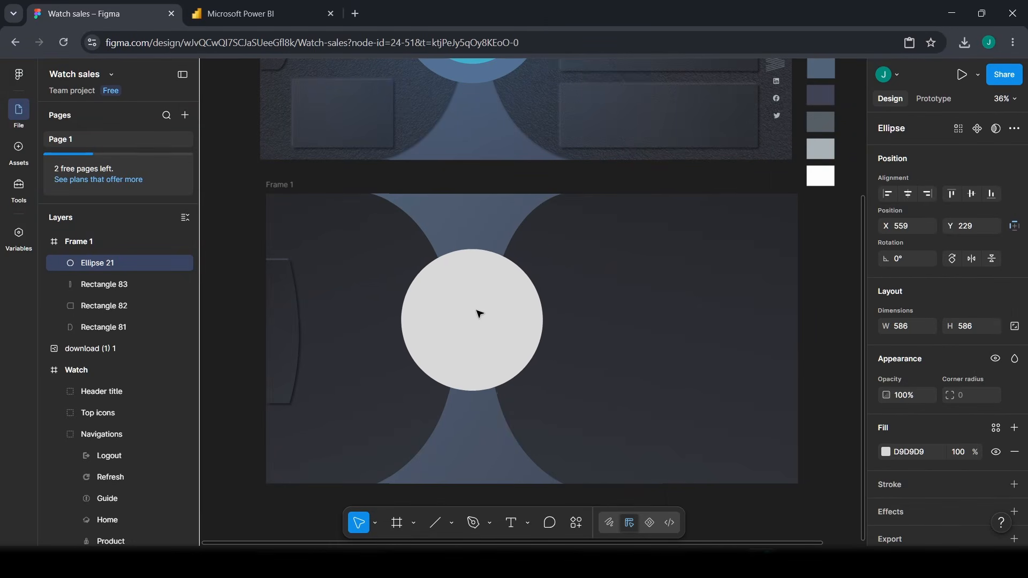
- Fill the 586 circle with 537296 blue
{"action": "left_click", "coordinate": [926, 451]}
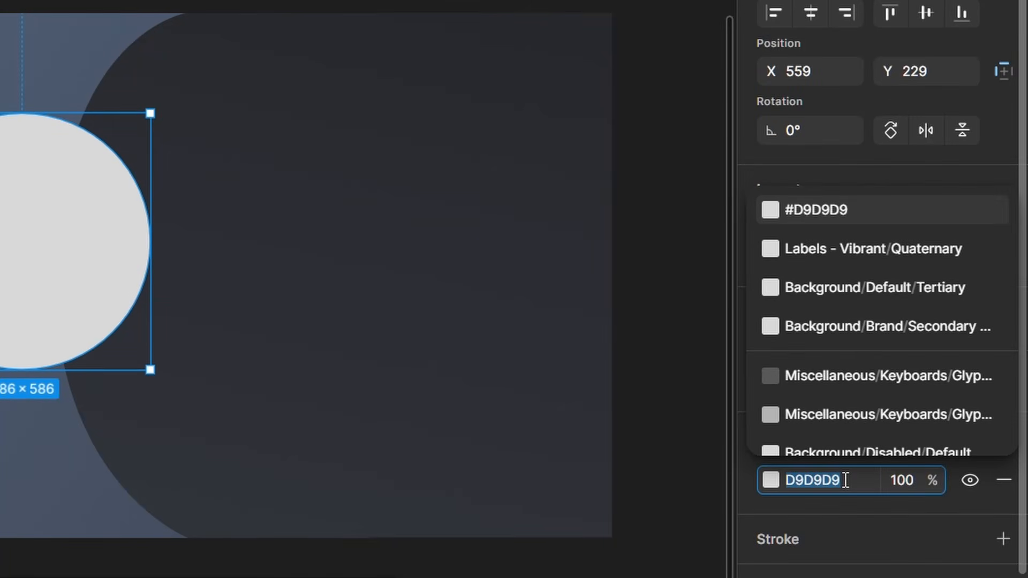
{"action": "type", "text": "537"}
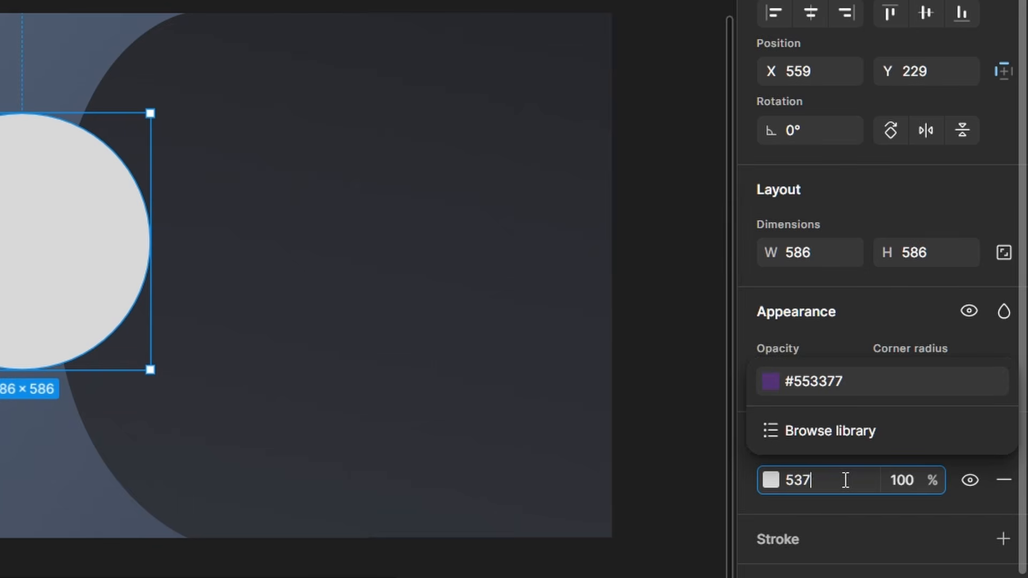
{"action": "type", "text": "296"}
{"action": "key", "text": "Return"}
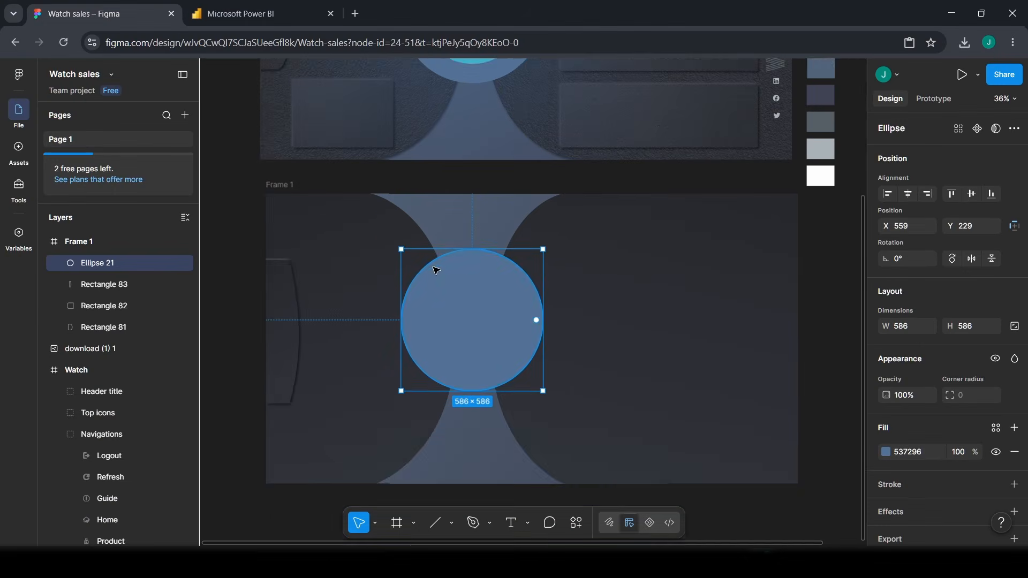
{"action": "scroll", "coordinate": [143, 180], "scroll_direction": "up", "scroll_amount": 3}
{"action": "scroll", "coordinate": [553, 422], "scroll_direction": "down", "scroll_amount": 3}
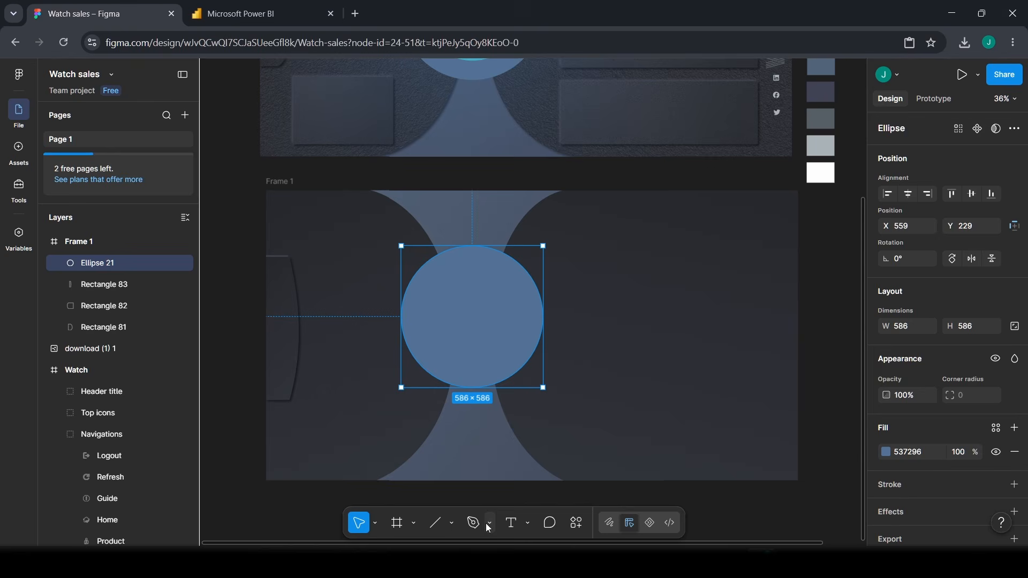
{"action": "left_click", "coordinate": [414, 523]}
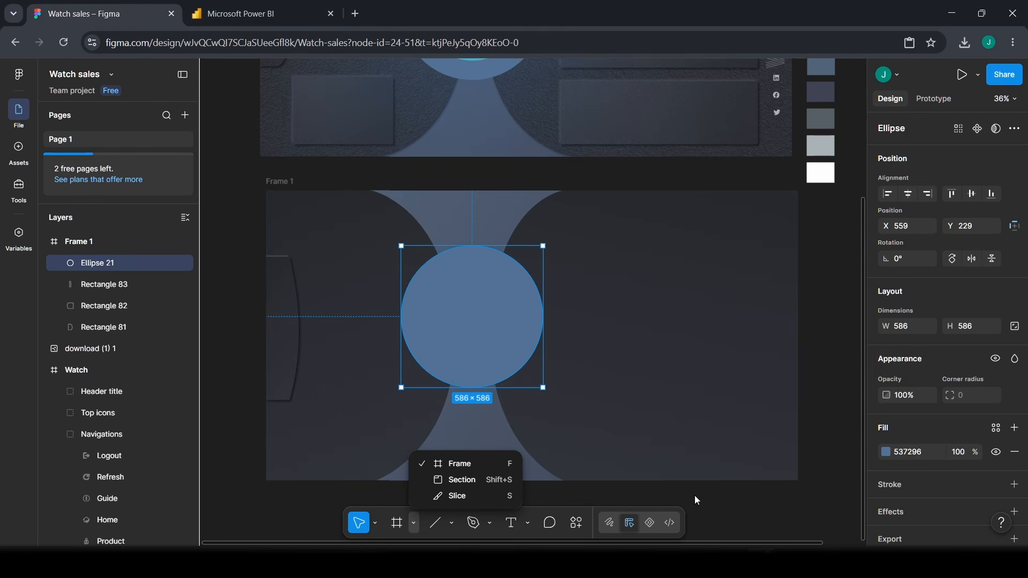
{"action": "left_click", "coordinate": [452, 523]}
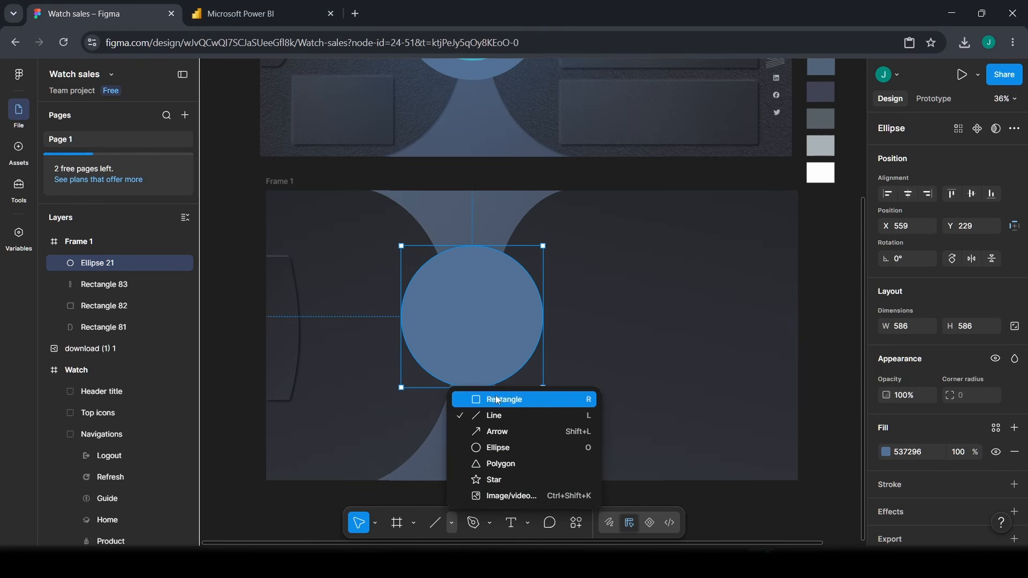
{"action": "left_click", "coordinate": [493, 448]}
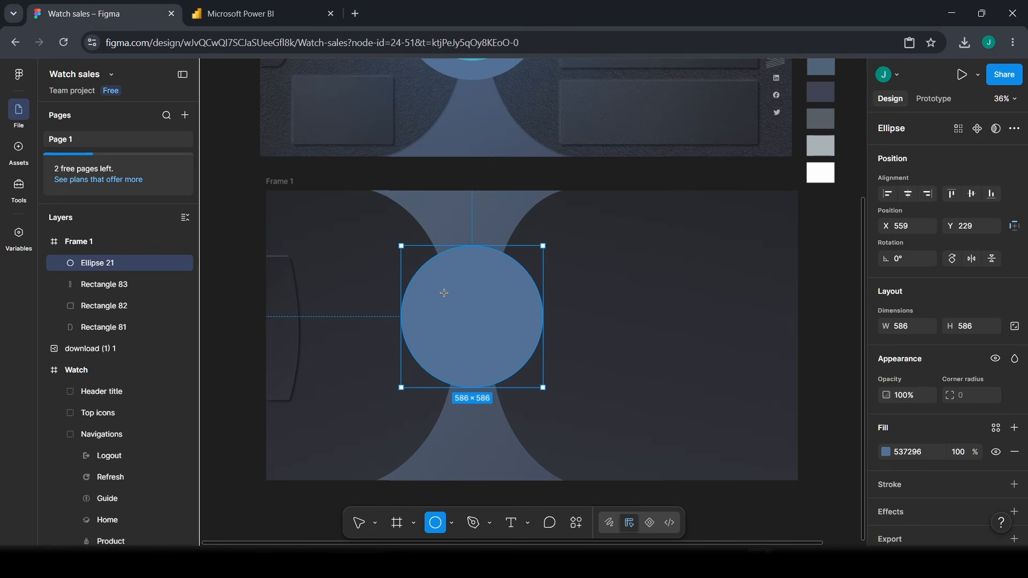
- Draw a 422 × 422 circle filled 40B0CC and centre it on Ellipse 21
{"action": "mouse_move", "coordinate": [457, 302]}
{"action": "left_mouse_down"}
{"action": "mouse_move", "coordinate": [544, 388]}
{"action": "mouse_move", "coordinate": [486, 337]}
{"action": "mouse_move", "coordinate": [493, 328]}
{"action": "left_mouse_up"}
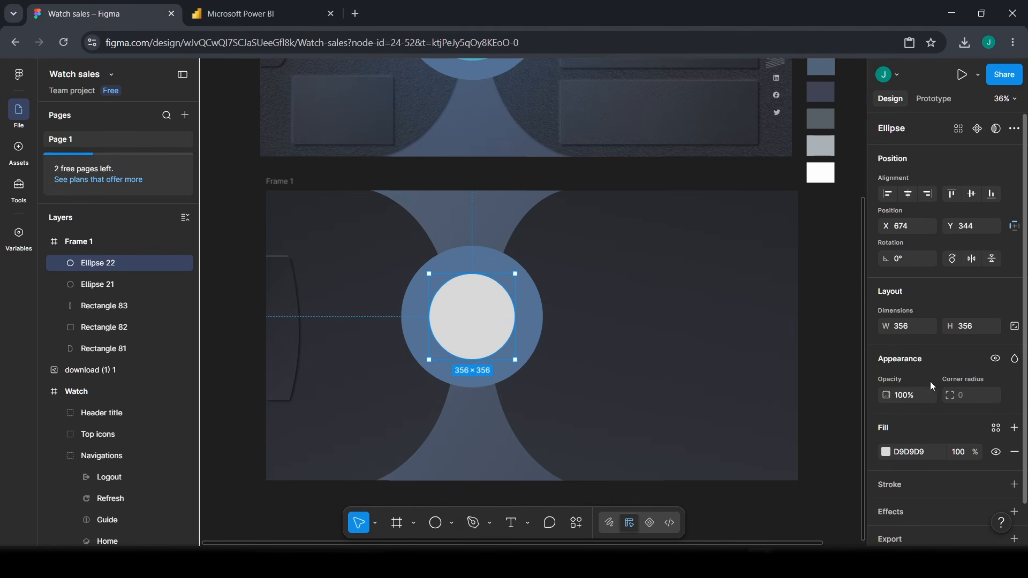
{"action": "left_click", "coordinate": [915, 327]}
{"action": "type", "text": "422"}
{"action": "left_click", "coordinate": [975, 326]}
{"action": "type", "text": "422"}
{"action": "key", "text": "Return"}
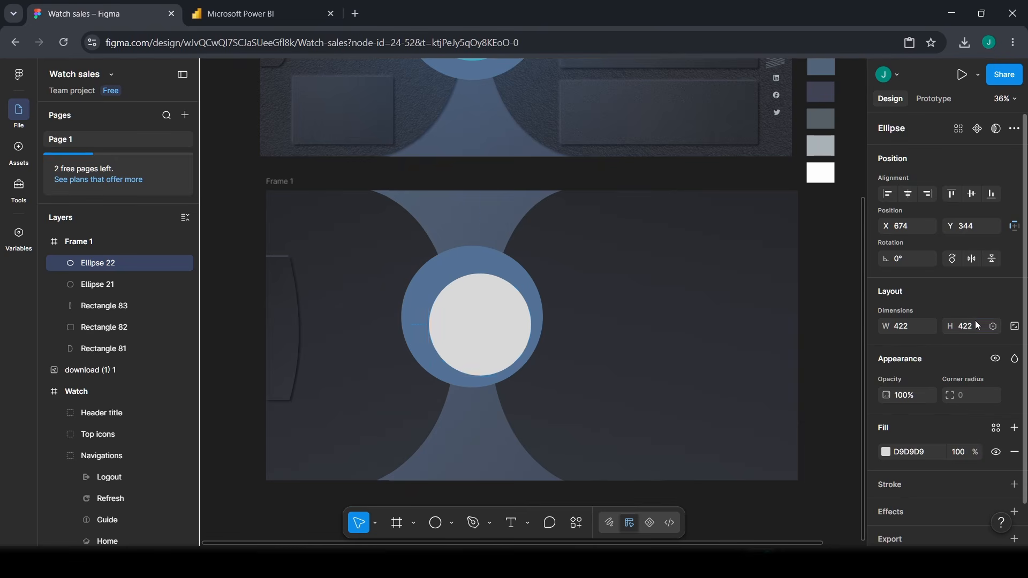
{"action": "left_click", "coordinate": [914, 453]}
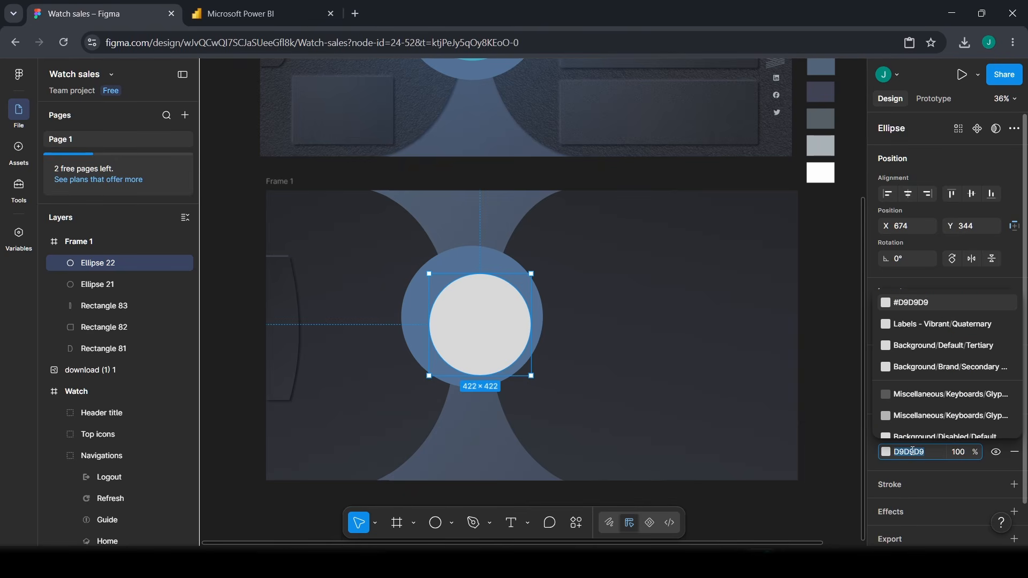
{"action": "type", "text": "40"}
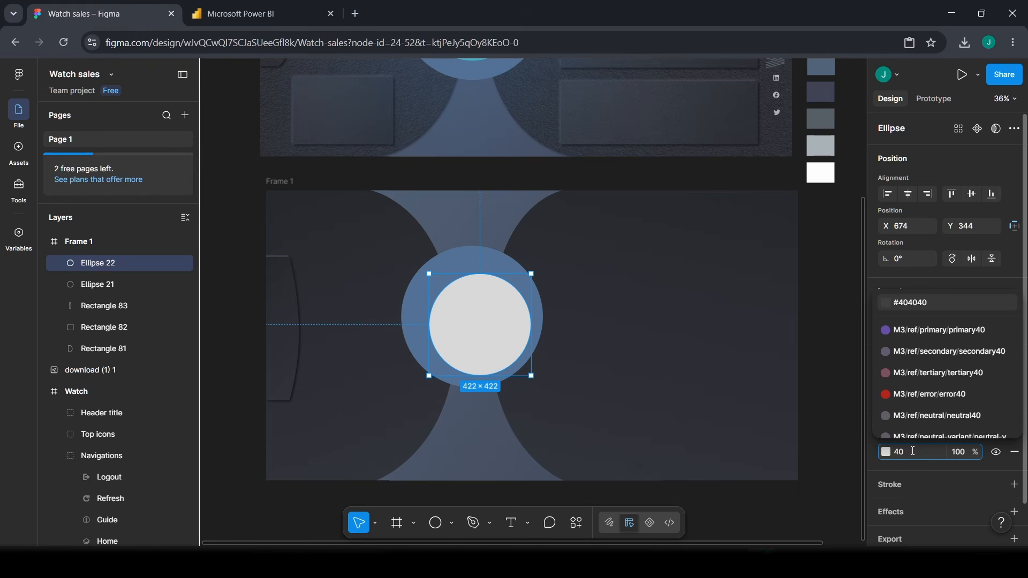
{"action": "type", "text": "b0"}
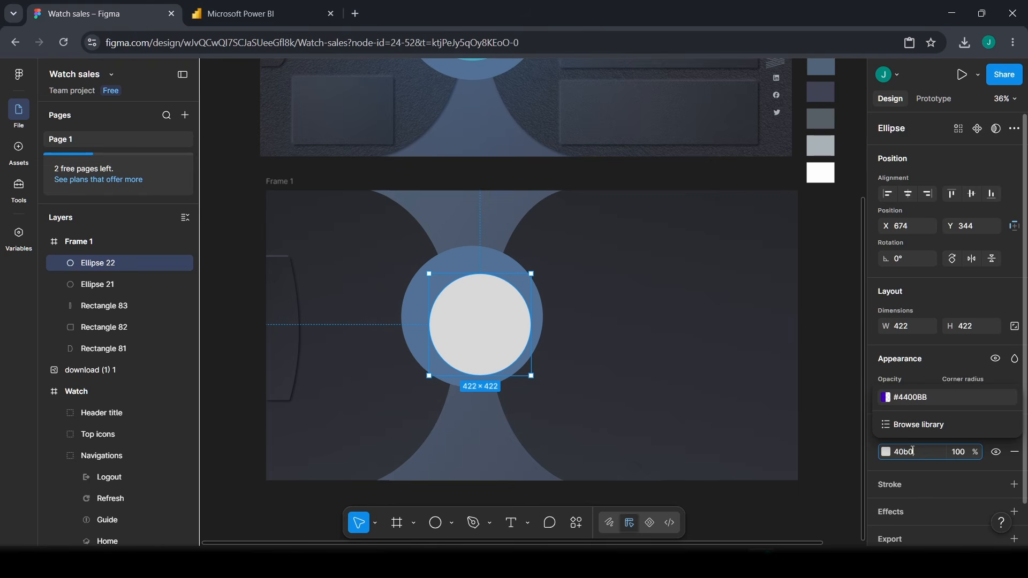
{"action": "type", "text": "cc"}
{"action": "key", "text": "Return"}
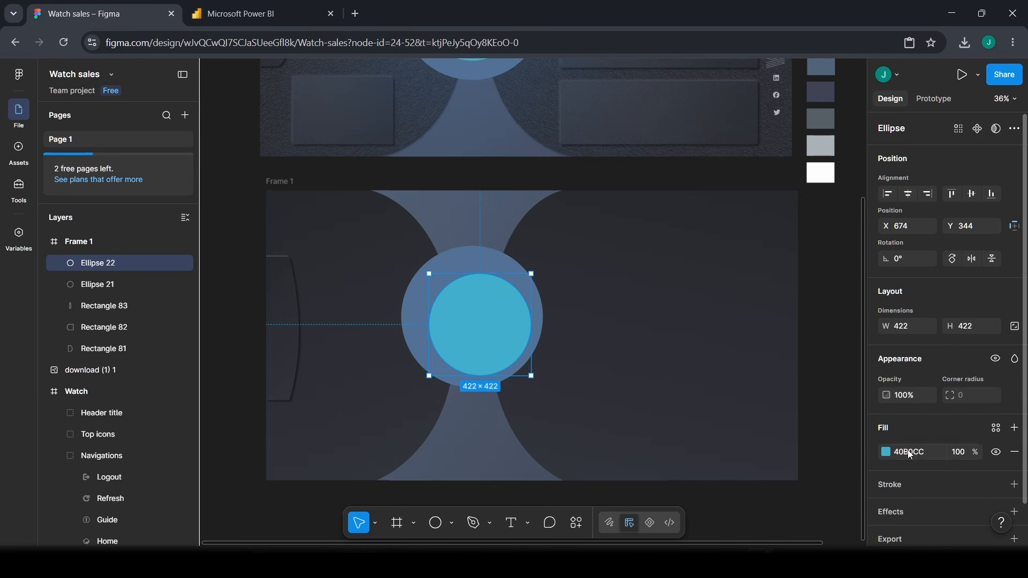
{"action": "left_click_drag", "start_coordinate": [476, 330], "coordinate": [484, 332]}
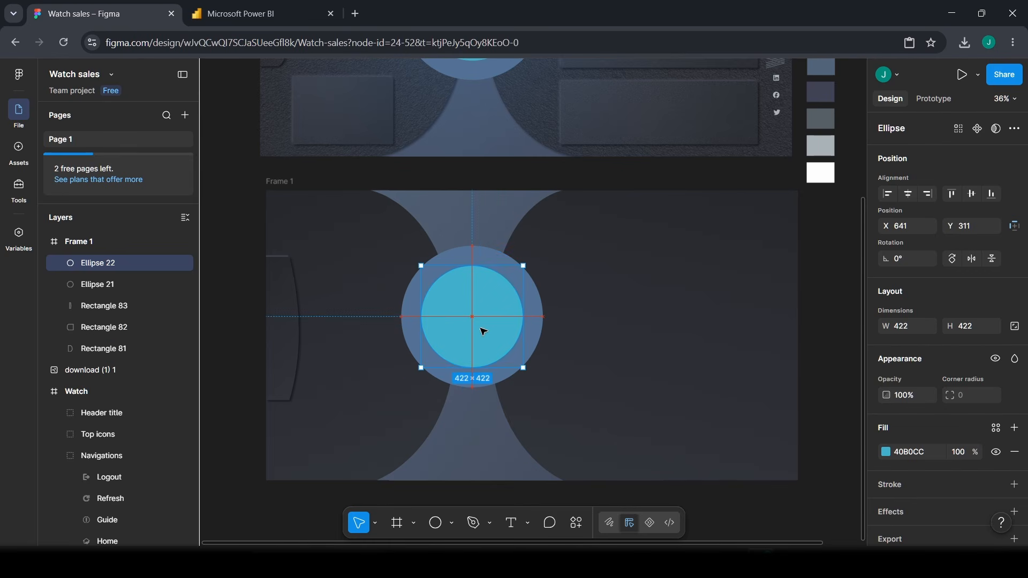
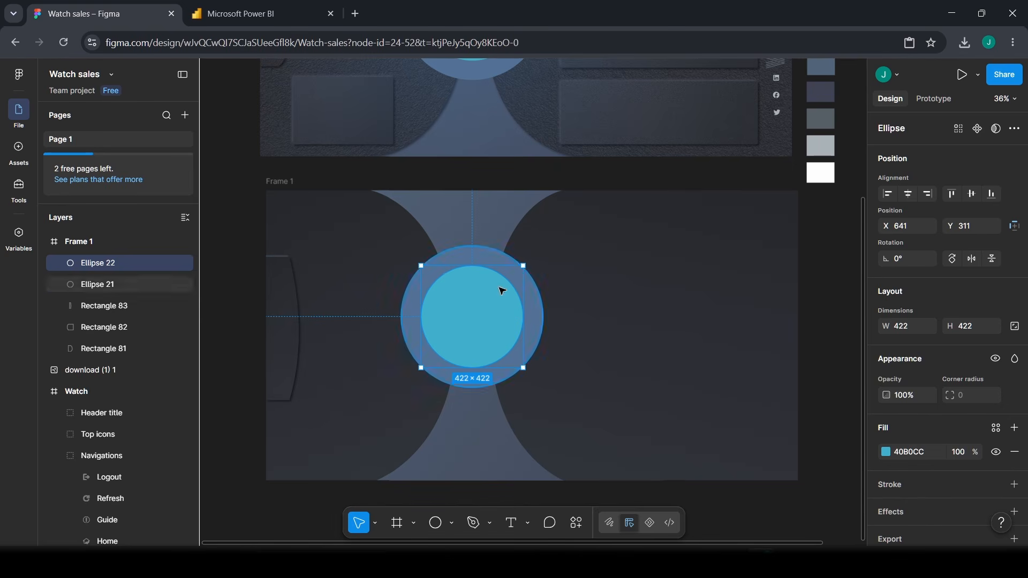
- Duplicate the inner cyan circle and move the copy aside
{"action": "scroll", "coordinate": [517, 321], "scroll_direction": "up", "scroll_amount": 5}
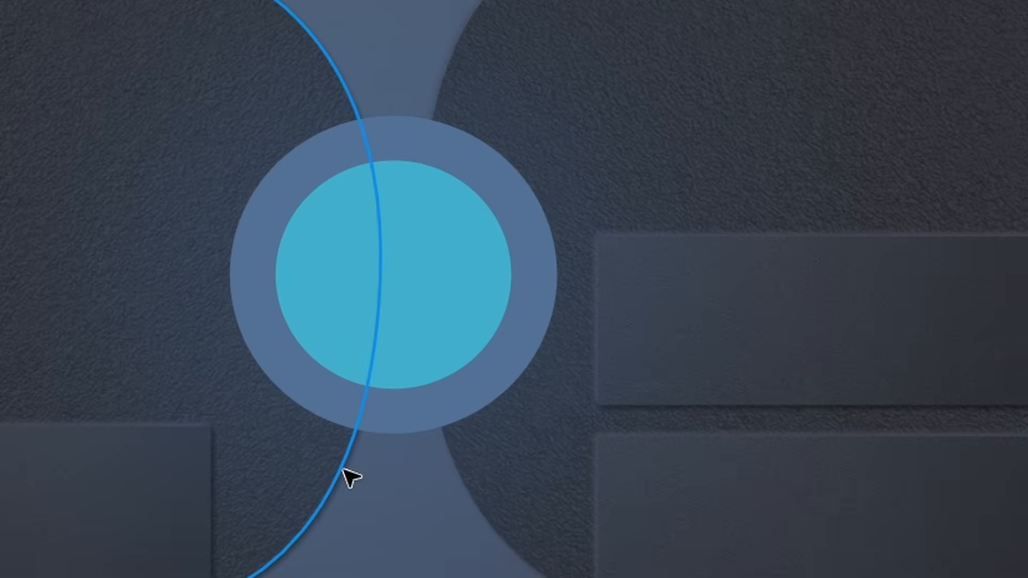
{"action": "scroll", "coordinate": [557, 320], "scroll_direction": "down", "scroll_amount": 5}
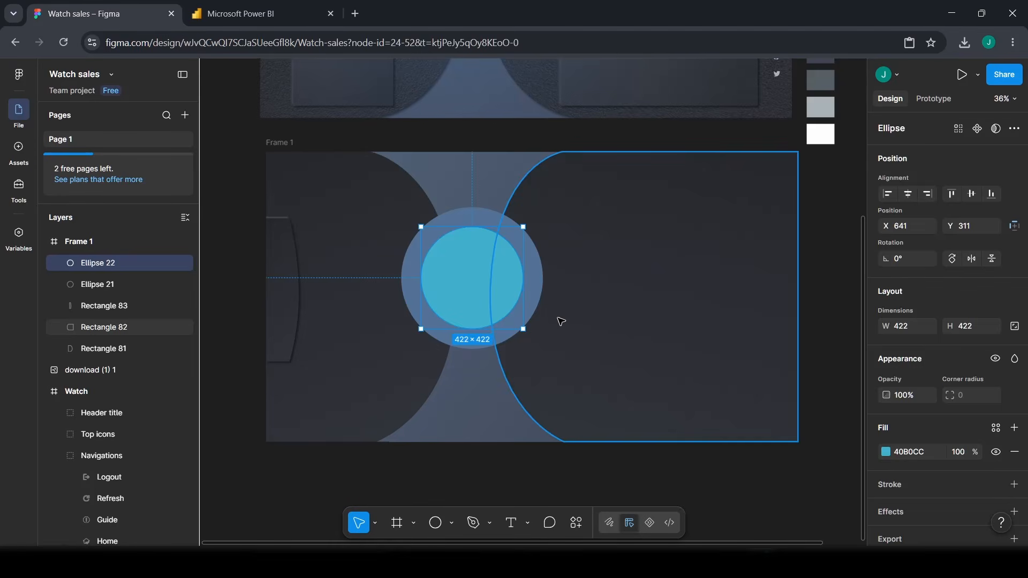
{"action": "scroll", "coordinate": [560, 321], "scroll_direction": "down", "scroll_amount": 1}
{"action": "left_click", "coordinate": [467, 472]}
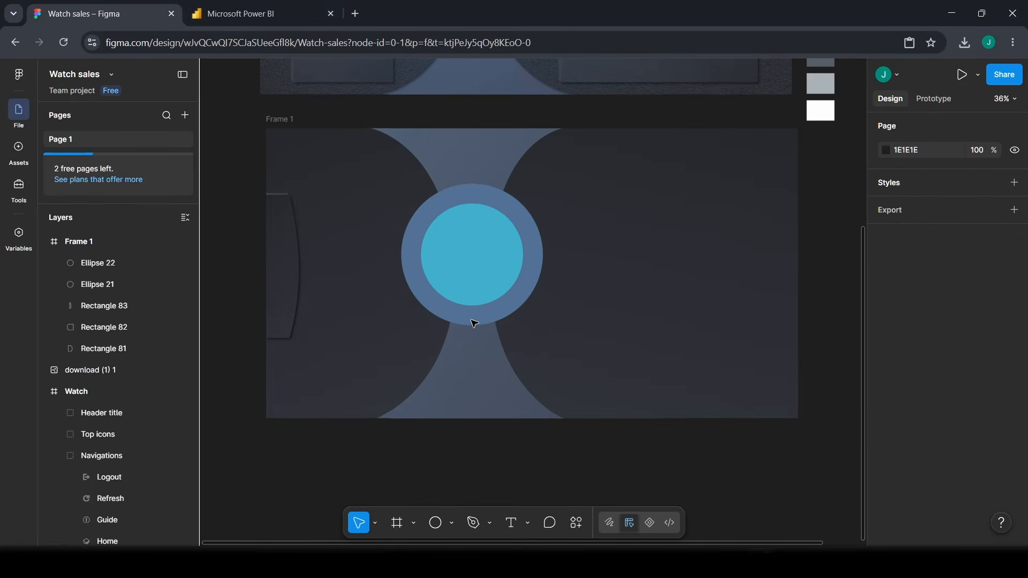
{"action": "left_click", "coordinate": [508, 282]}
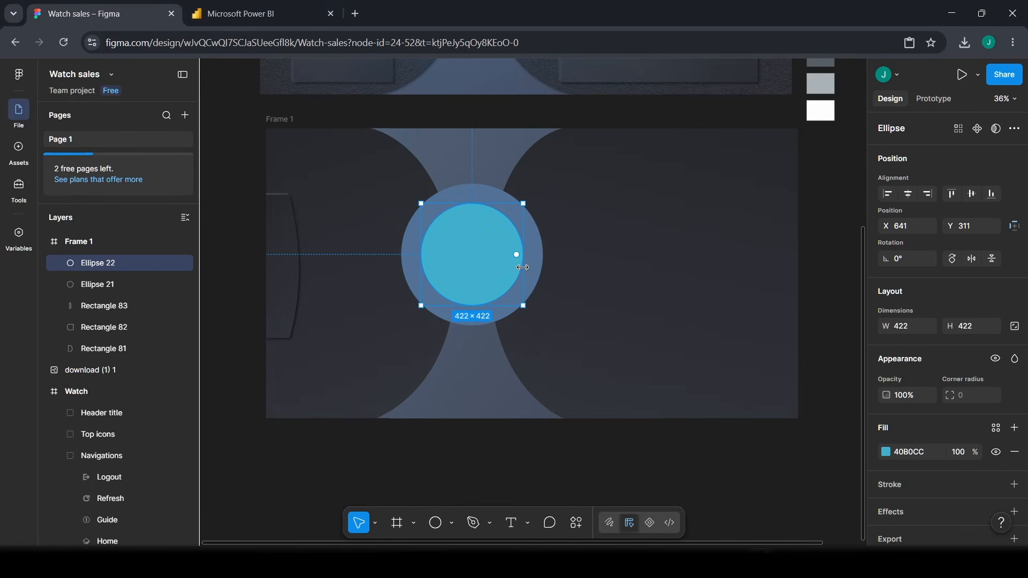
{"action": "key", "text": "ctrl+d"}
{"action": "left_click_drag", "start_coordinate": [483, 255], "coordinate": [581, 310]}
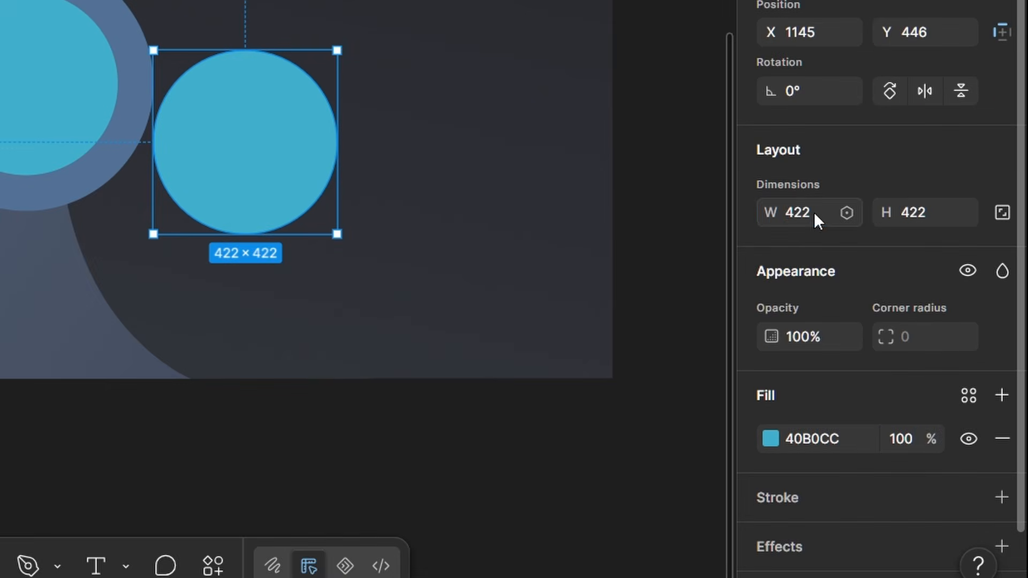
- Resize the circle copy to 522 × 522 and move it toward the frame centre
{"action": "left_click", "coordinate": [814, 212]}
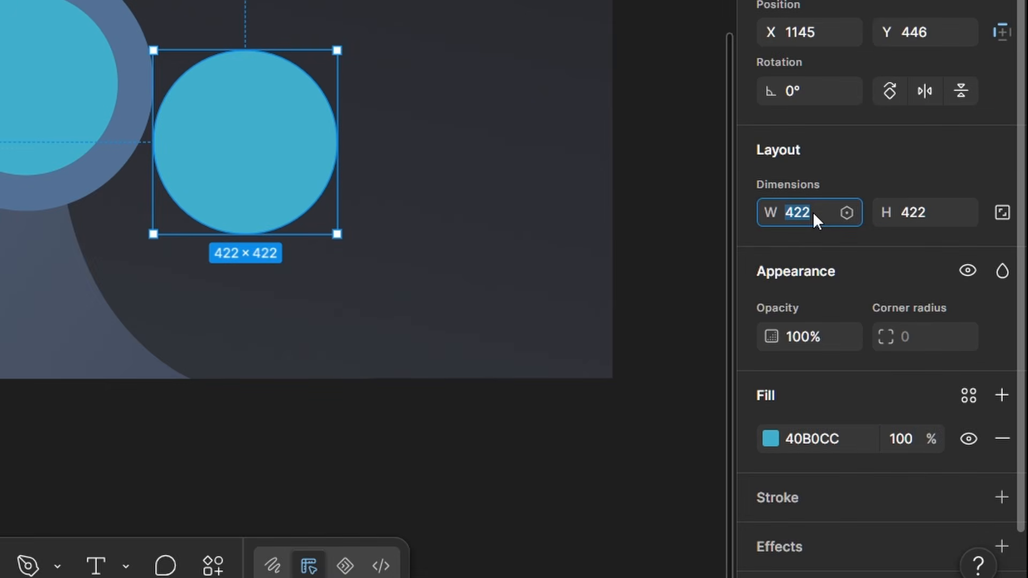
{"action": "type", "text": "522"}
{"action": "left_click", "coordinate": [936, 220]}
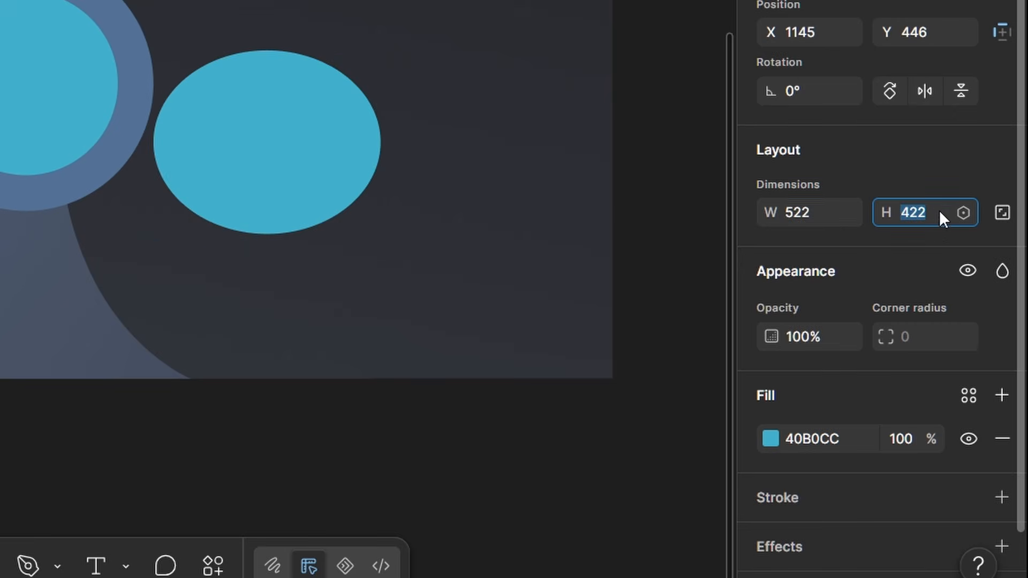
{"action": "type", "text": "522"}
{"action": "key", "text": "Return"}
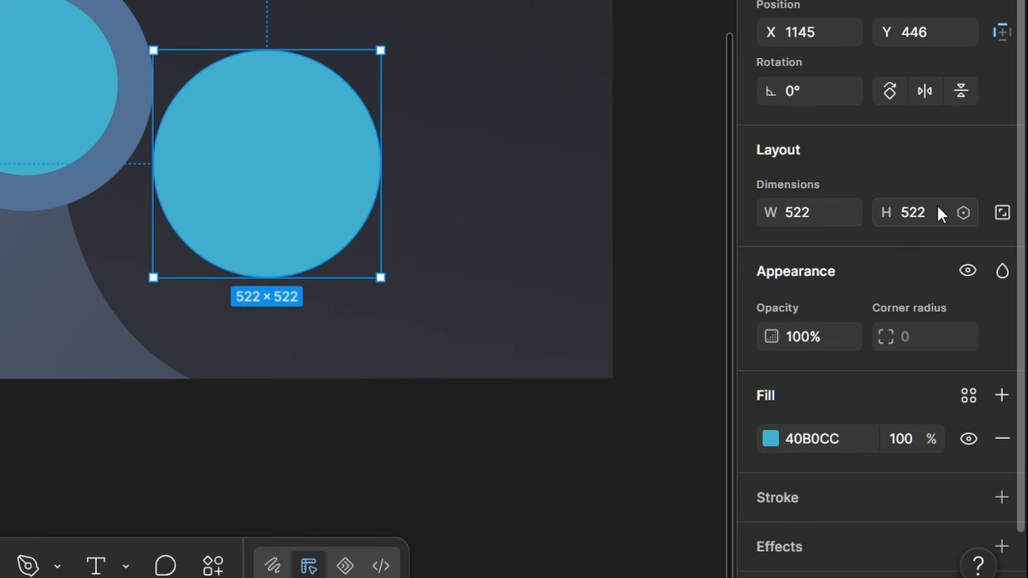
{"action": "left_click_drag", "start_coordinate": [366, 204], "coordinate": [92, 126]}
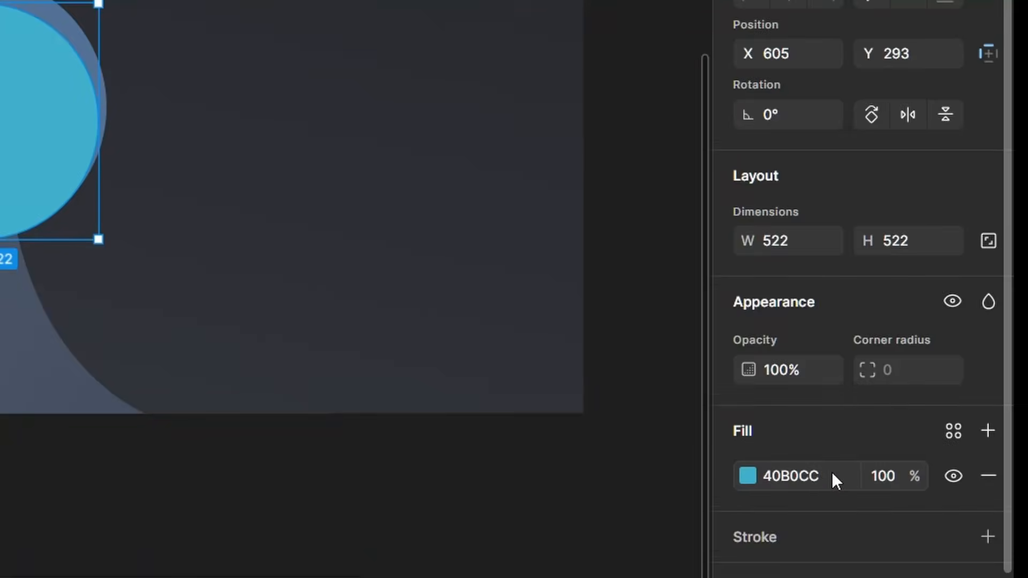
- Fill the copy with 4883C7 blue and centre it over the watch face
{"action": "left_click", "coordinate": [932, 451]}
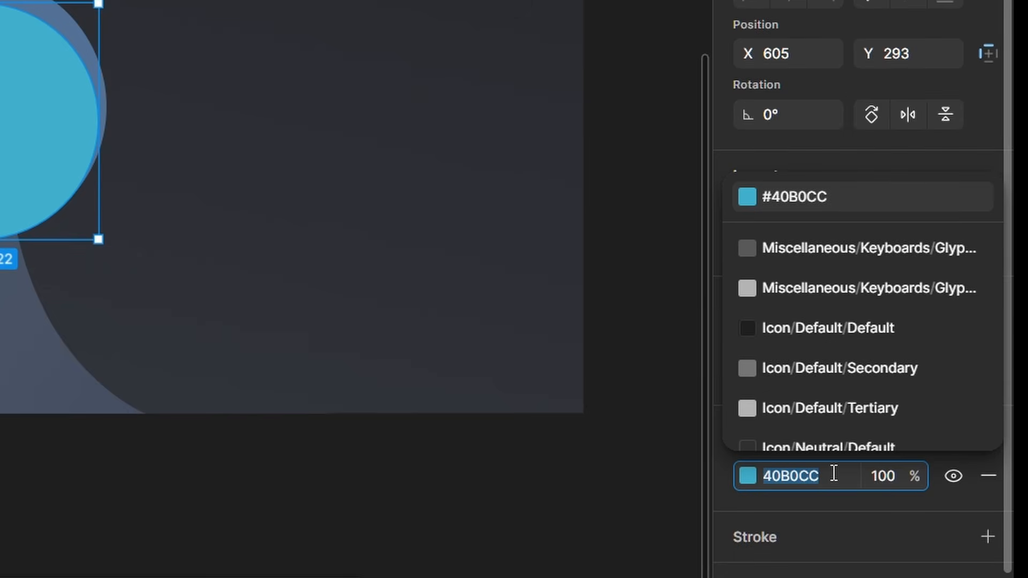
{"action": "type", "text": "48"}
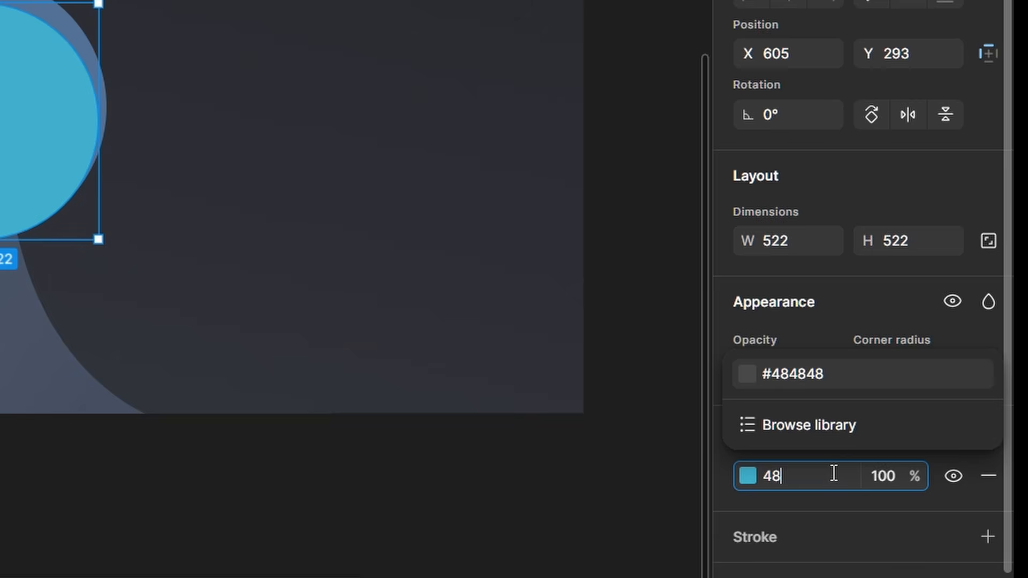
{"action": "type", "text": "83c7"}
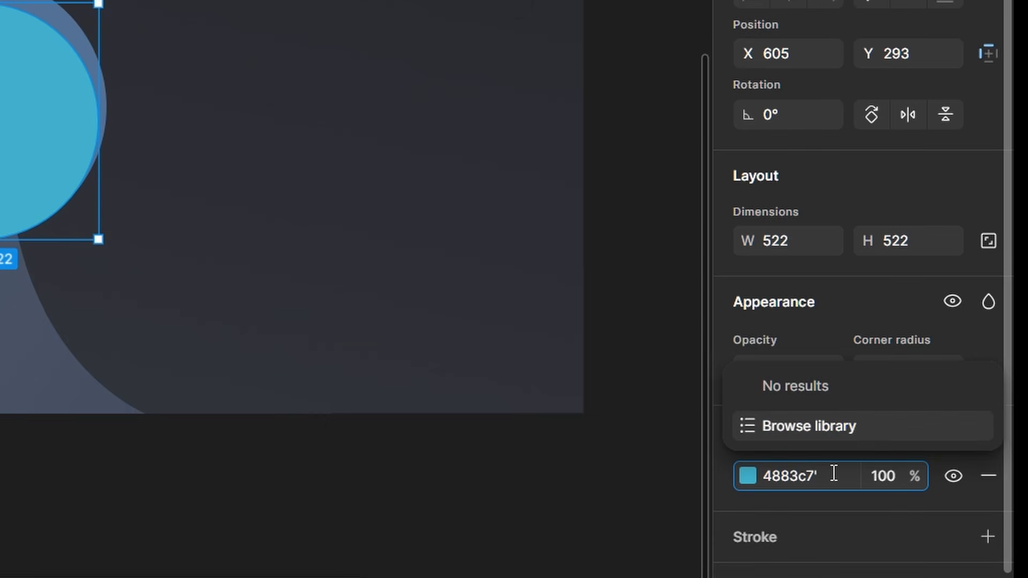
{"action": "key", "text": "Return"}
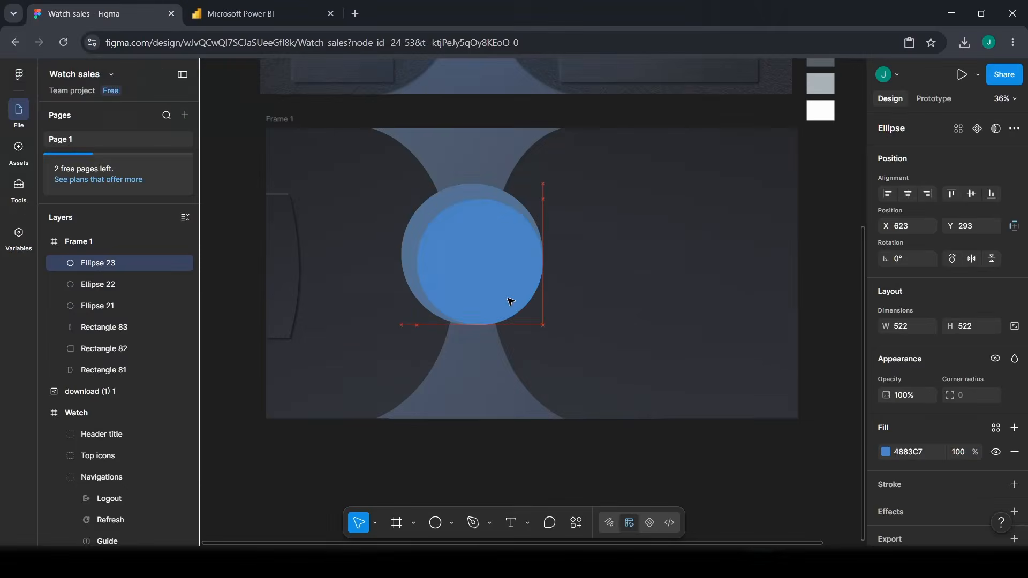
{"action": "left_click_drag", "start_coordinate": [43, 193], "coordinate": [0, 142]}
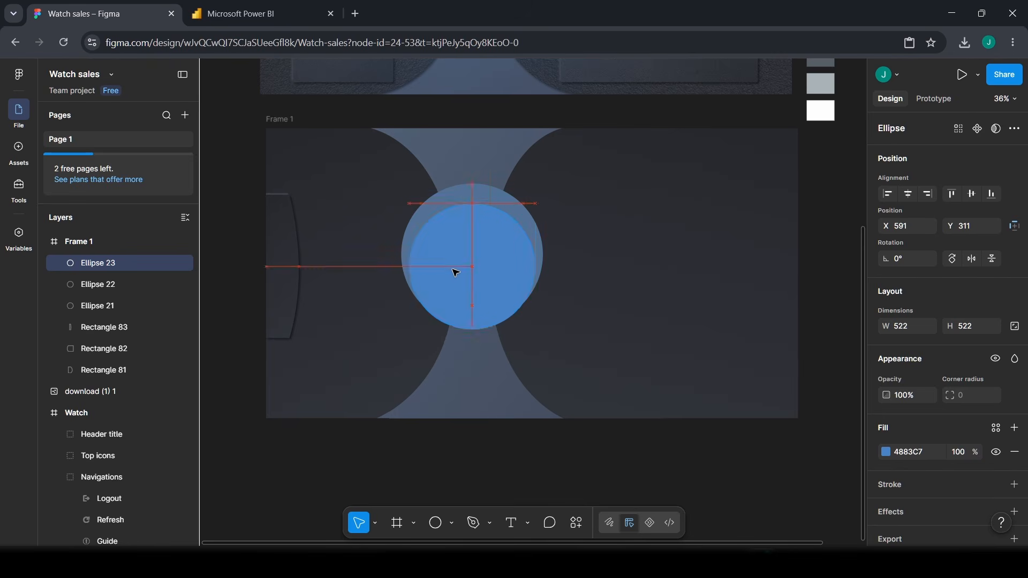
{"action": "scroll", "coordinate": [911, 467], "scroll_direction": "down", "scroll_amount": 2}
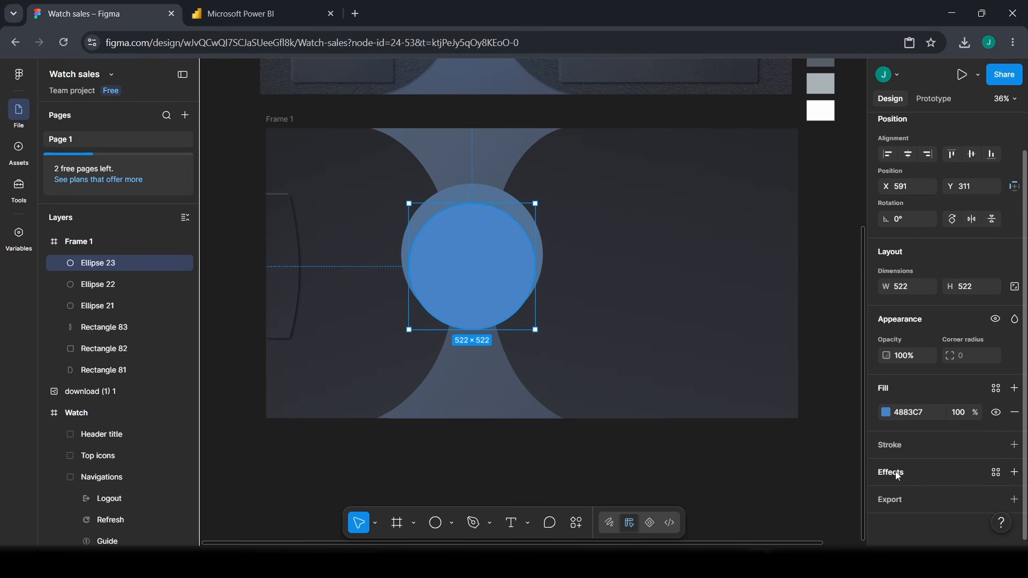
- Add a layer blur of 846 to the blue circle
{"action": "left_click", "coordinate": [898, 475]}
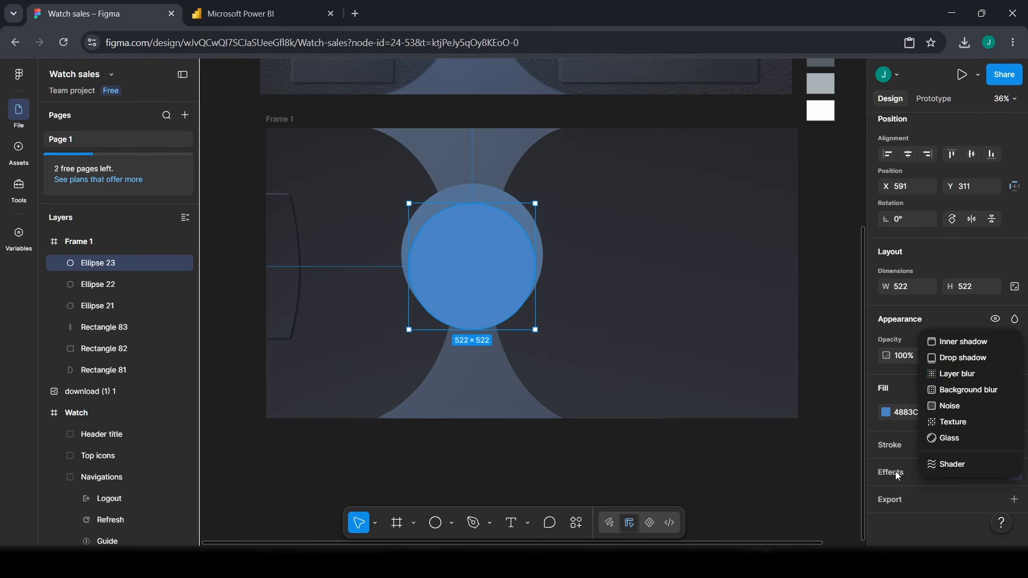
{"action": "left_click", "coordinate": [972, 375]}
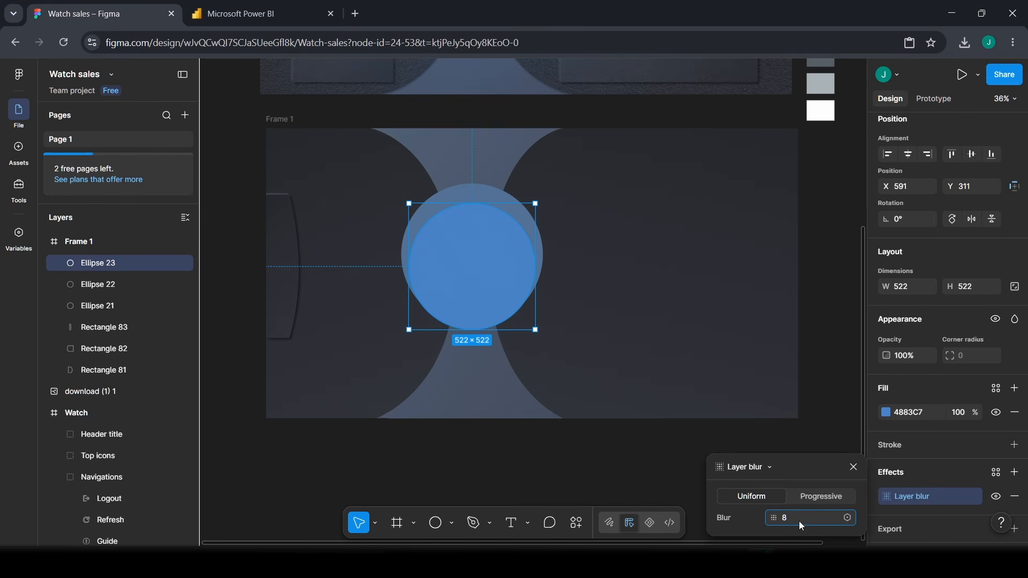
{"action": "type", "text": "6"}
{"action": "key", "text": "Return"}
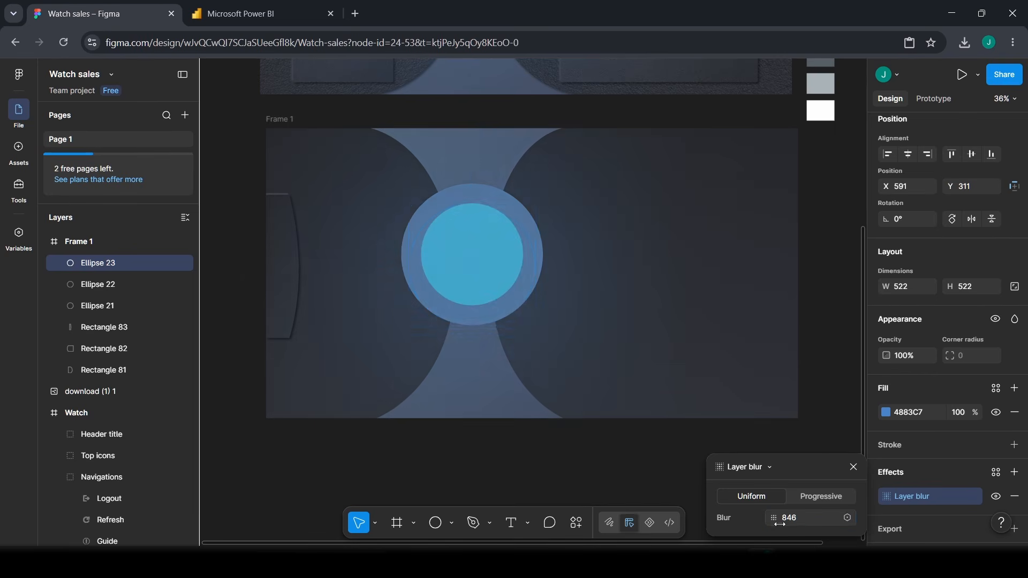
{"action": "left_click", "coordinate": [91, 268]}
- Layer the blurred circle below Ellipse 21 and position it behind the watch face
{"action": "left_click_drag", "start_coordinate": [93, 274], "coordinate": [101, 317]}
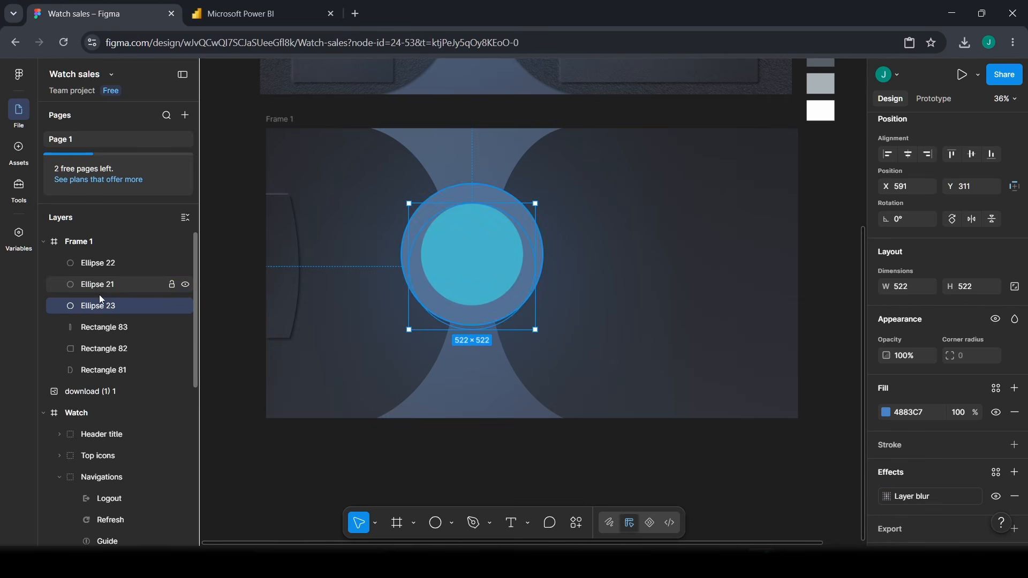
{"action": "left_click", "coordinate": [557, 233]}
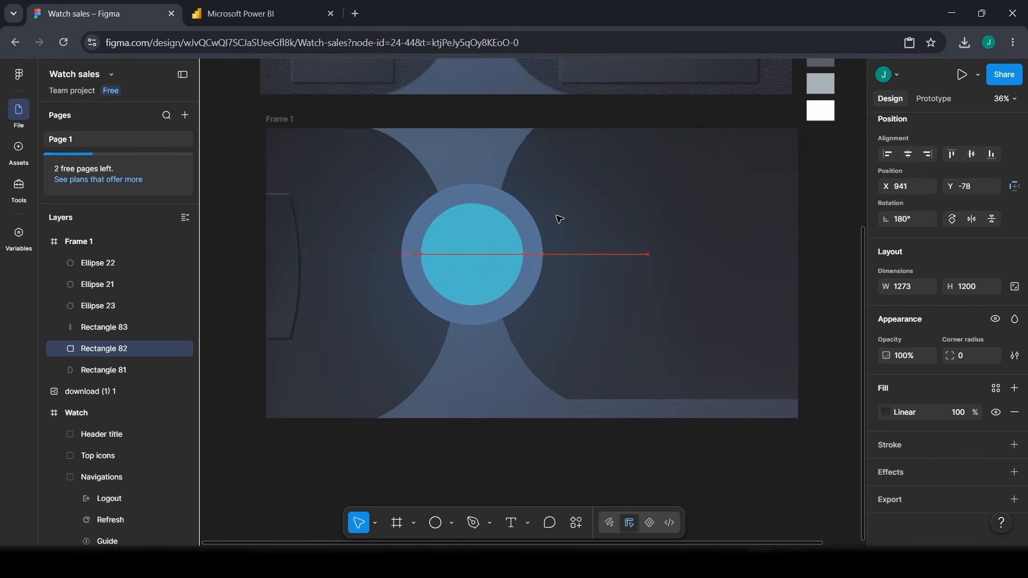
{"action": "left_click_drag", "start_coordinate": [557, 232], "coordinate": [558, 232]}
{"action": "left_click", "coordinate": [519, 271]}
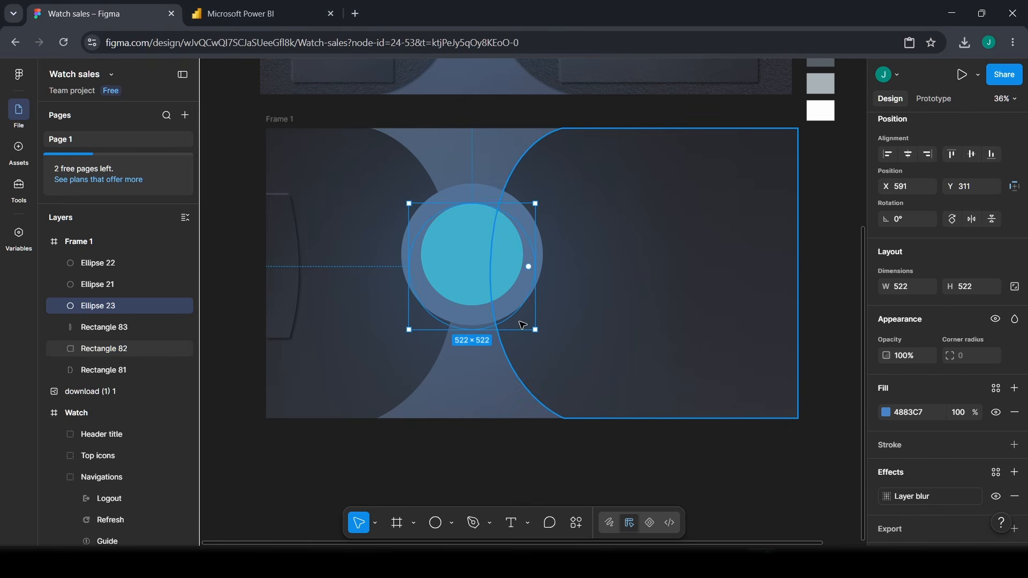
{"action": "left_click_drag", "start_coordinate": [523, 321], "coordinate": [510, 317]}
{"action": "left_click", "coordinate": [561, 468]}
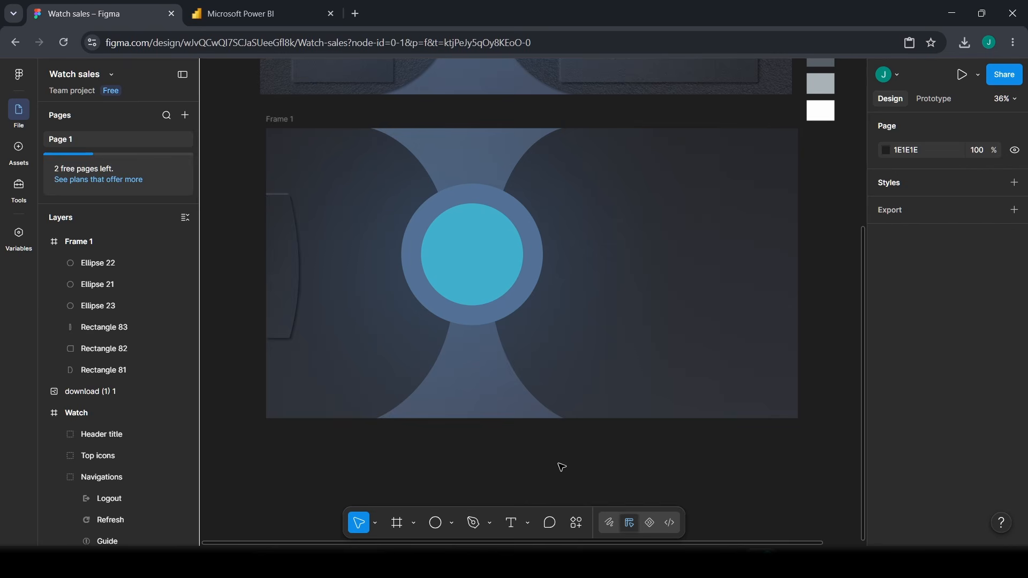
- Scroll up to the Watch frame and pan to reveal the grey texture image
{"action": "scroll", "coordinate": [559, 465], "scroll_direction": "up", "scroll_amount": 5}
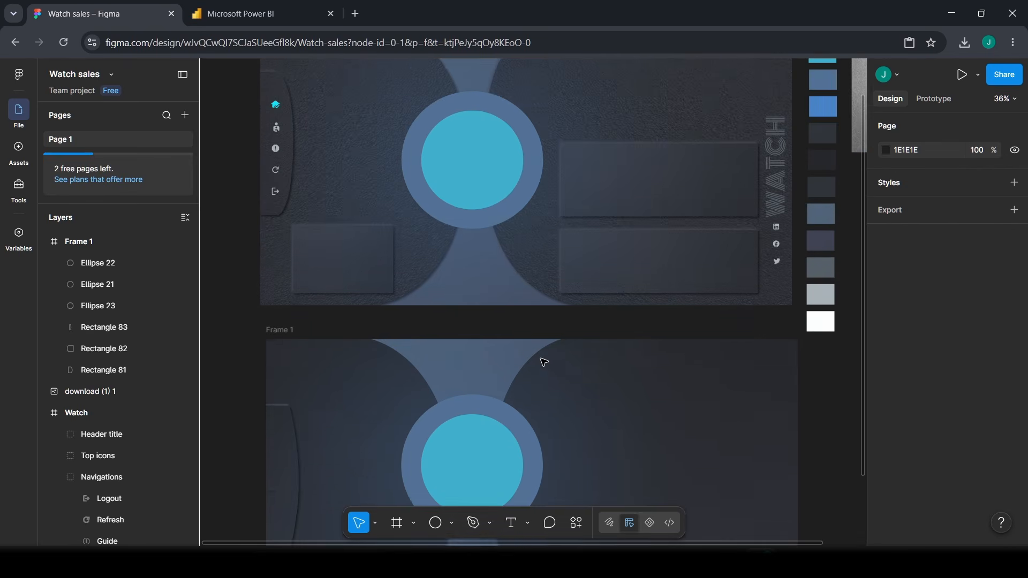
{"action": "scroll", "coordinate": [544, 363], "scroll_direction": "down", "scroll_amount": 4}
{"action": "scroll", "coordinate": [726, 437], "scroll_direction": "up", "scroll_amount": 2}
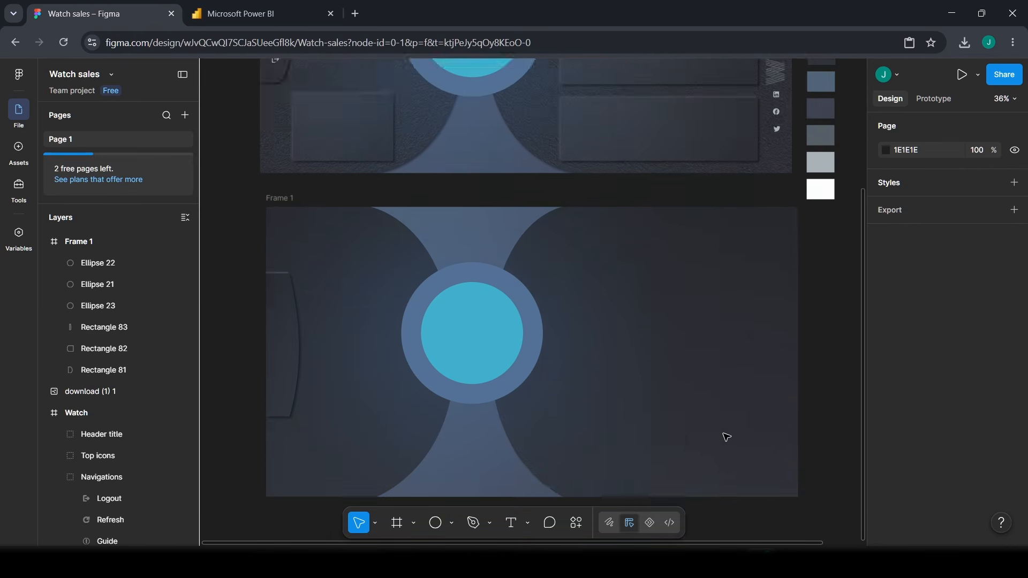
{"action": "scroll", "coordinate": [726, 437], "scroll_direction": "up", "scroll_amount": 7}
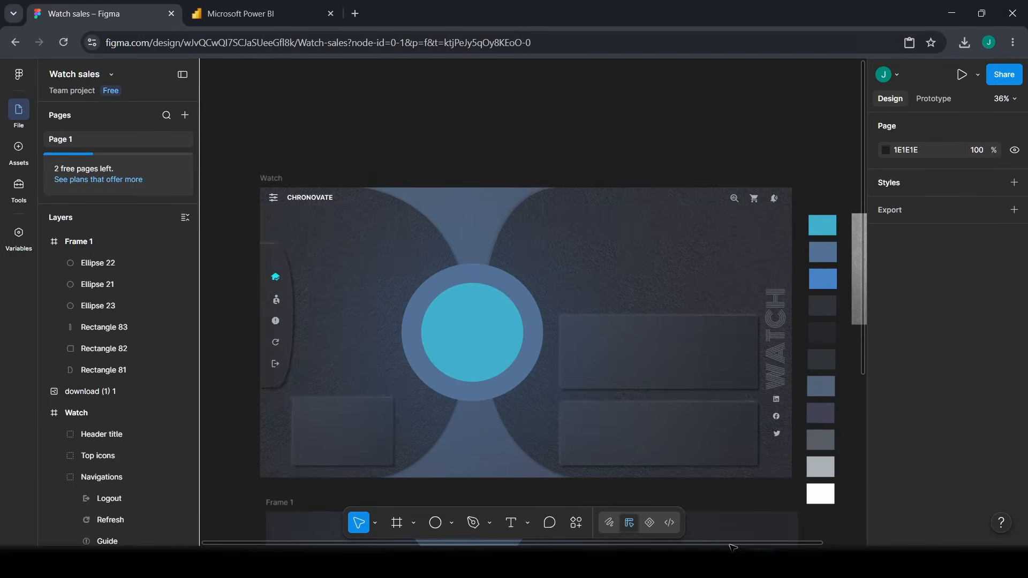
{"action": "scroll", "coordinate": [732, 547], "scroll_direction": "right", "scroll_amount": 3}
- Resize the grey texture image to 232 × 465 and place it beside the colour swatches
{"action": "left_click", "coordinate": [811, 304]}
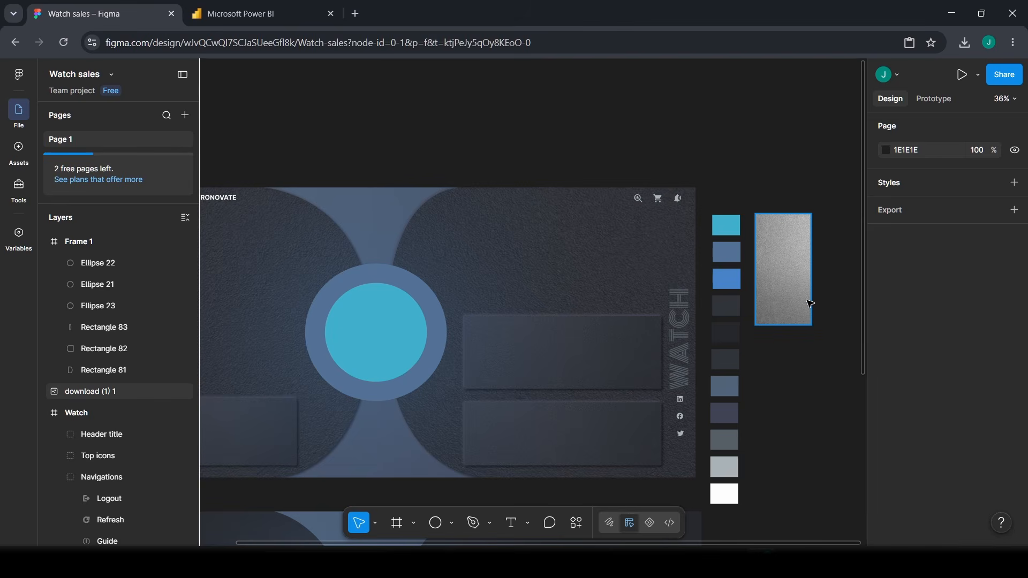
{"action": "left_click", "coordinate": [810, 304]}
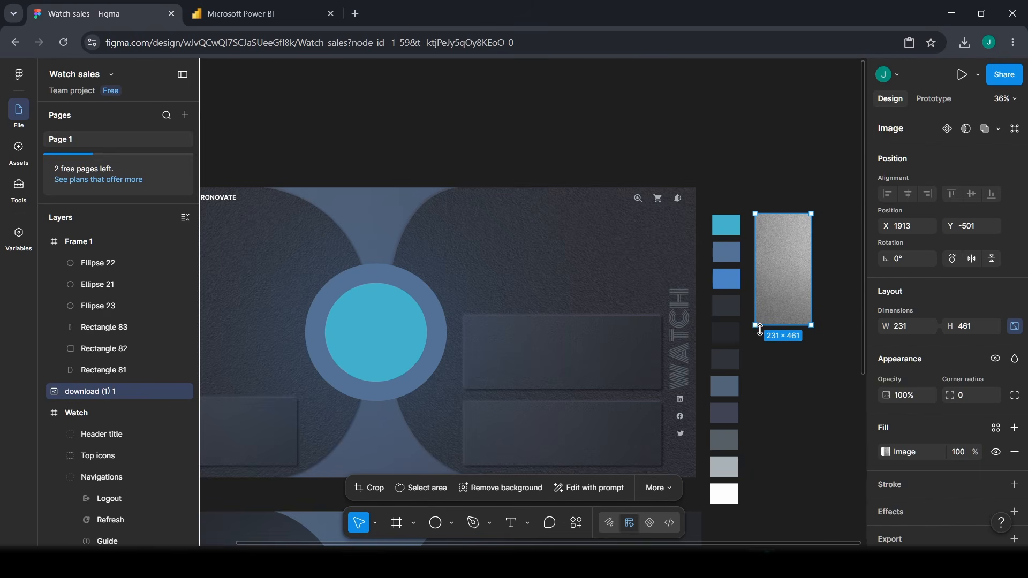
{"action": "left_click_drag", "start_coordinate": [757, 330], "coordinate": [660, 358]}
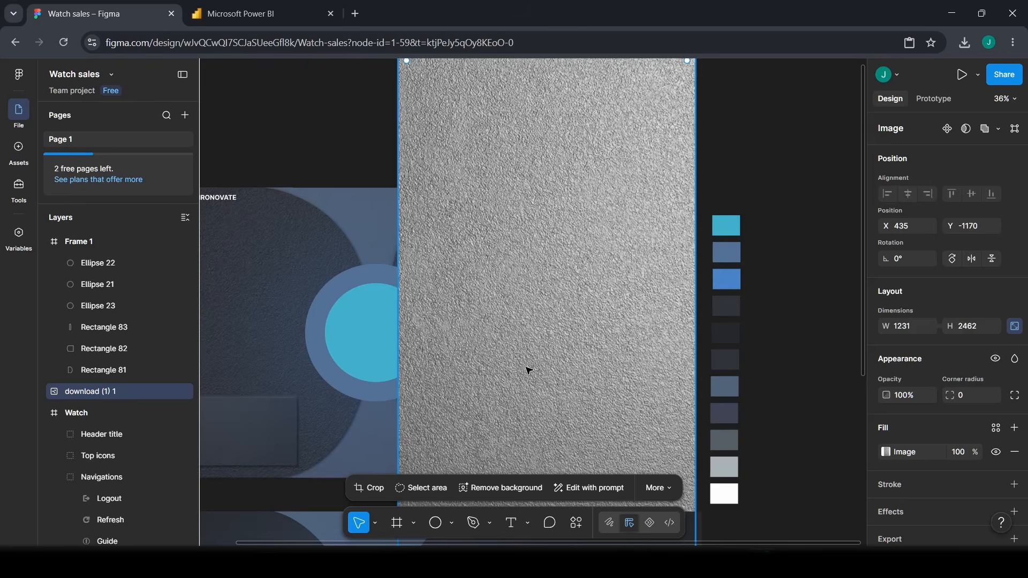
{"action": "left_click_drag", "start_coordinate": [528, 370], "coordinate": [545, 459]}
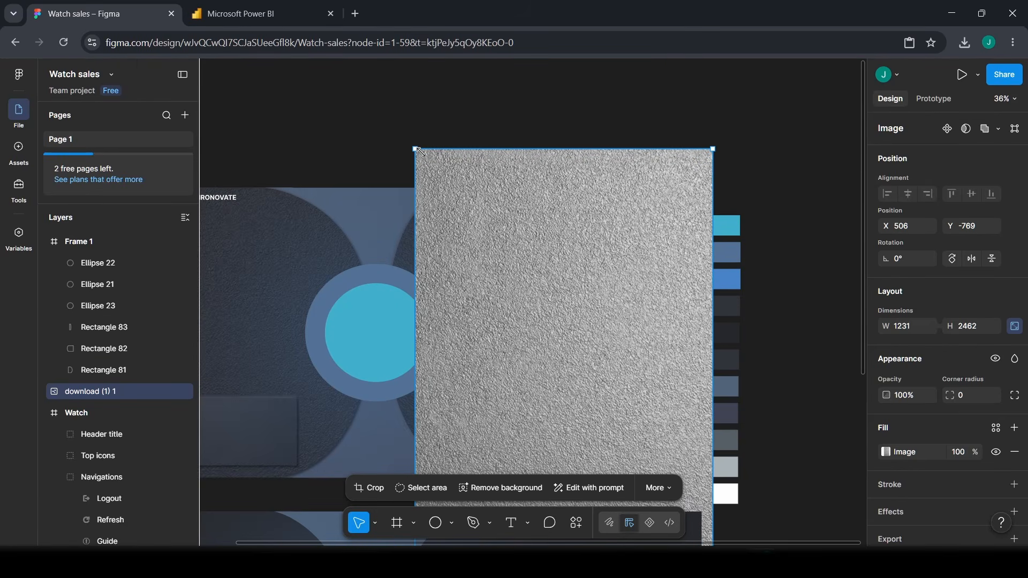
{"action": "left_click_drag", "start_coordinate": [420, 152], "coordinate": [828, 207]}
{"action": "left_click_drag", "start_coordinate": [833, 424], "coordinate": [821, 280]}
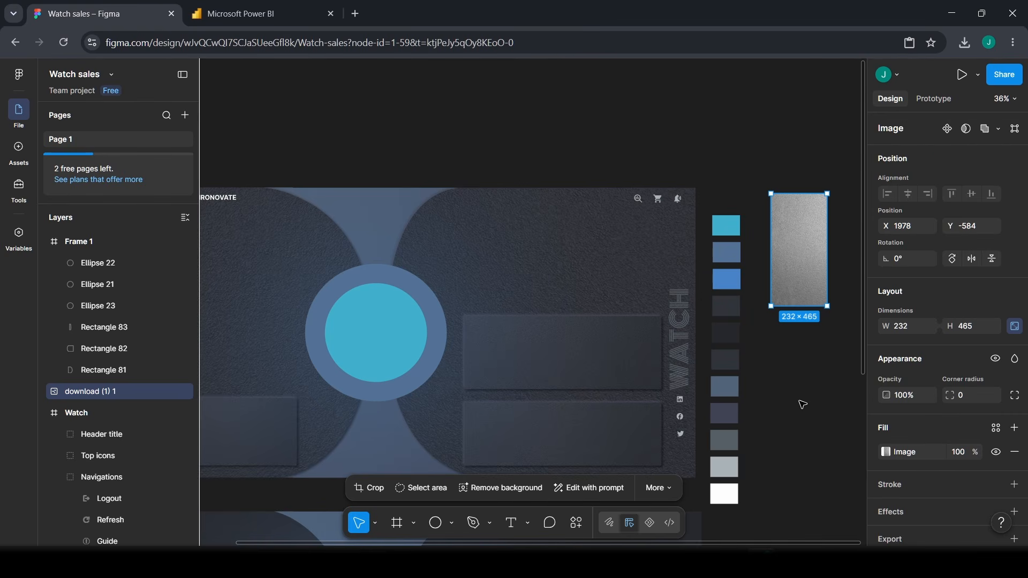
- Scroll back down to Frame 1
{"action": "scroll", "coordinate": [801, 404], "scroll_direction": "down", "scroll_amount": 1}
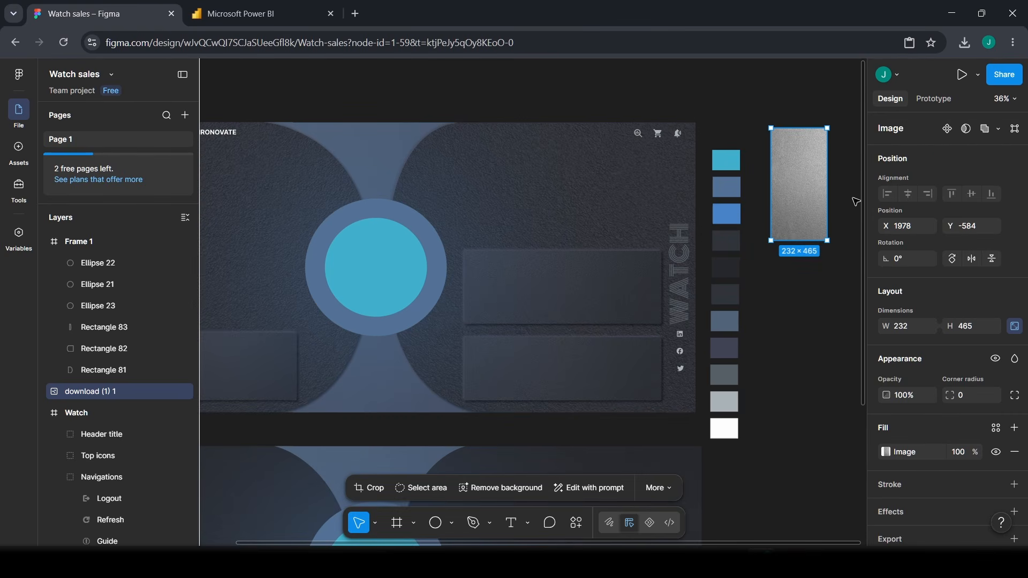
{"action": "left_click_drag", "start_coordinate": [807, 543], "coordinate": [688, 548]}
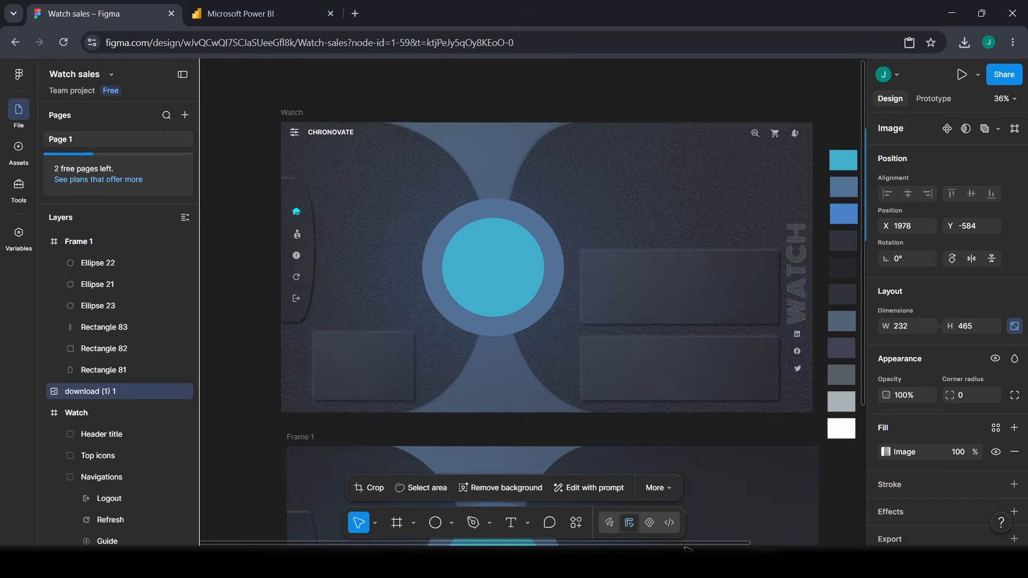
{"action": "scroll", "coordinate": [641, 372], "scroll_direction": "down", "scroll_amount": 4}
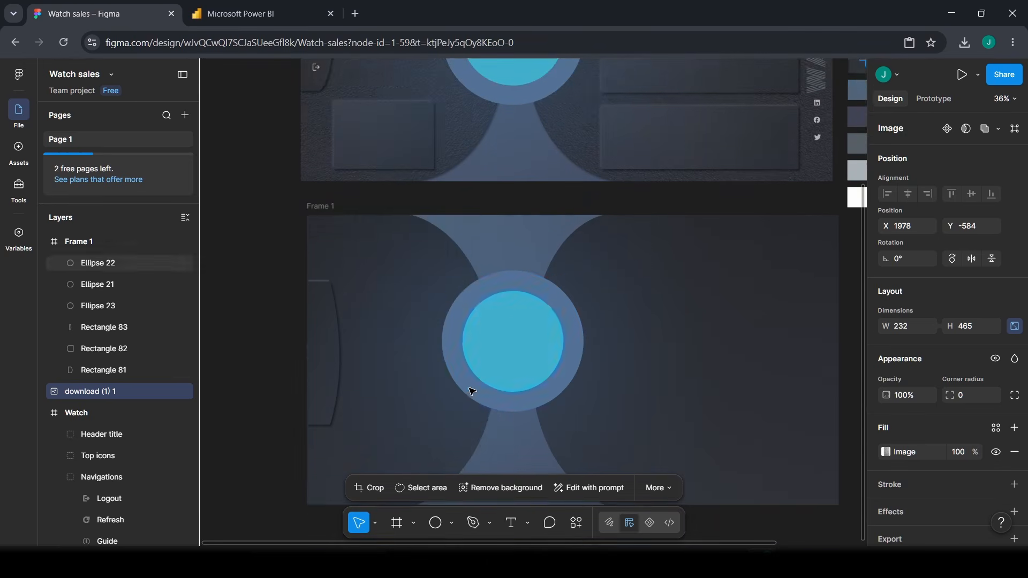
{"action": "scroll", "coordinate": [471, 391], "scroll_direction": "down", "scroll_amount": 1}
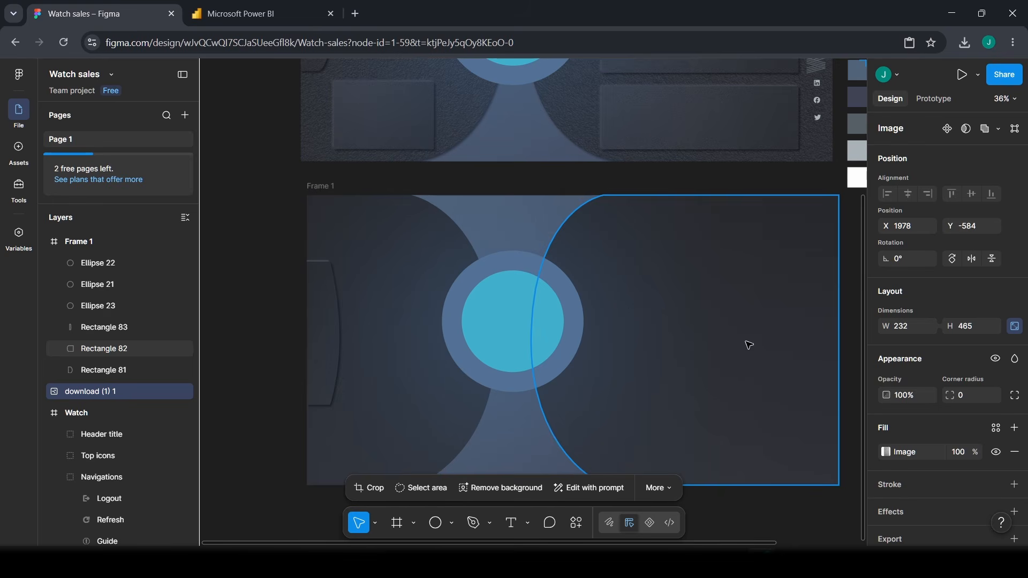
{"action": "scroll", "coordinate": [362, 362], "scroll_direction": "down", "scroll_amount": 1}
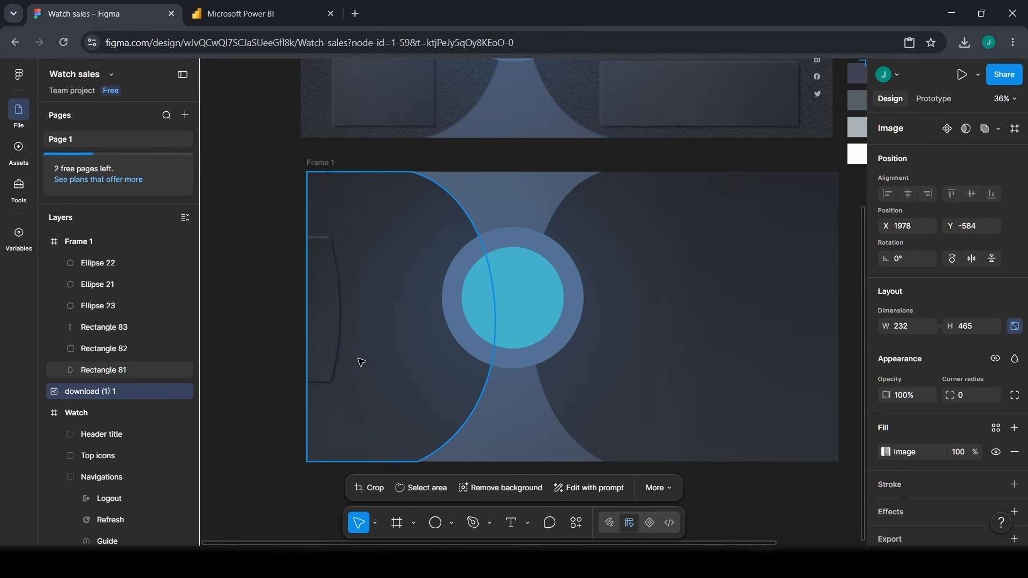
- Add texture.png as a new image fill on Rectangle 83
{"action": "left_click", "coordinate": [326, 321]}
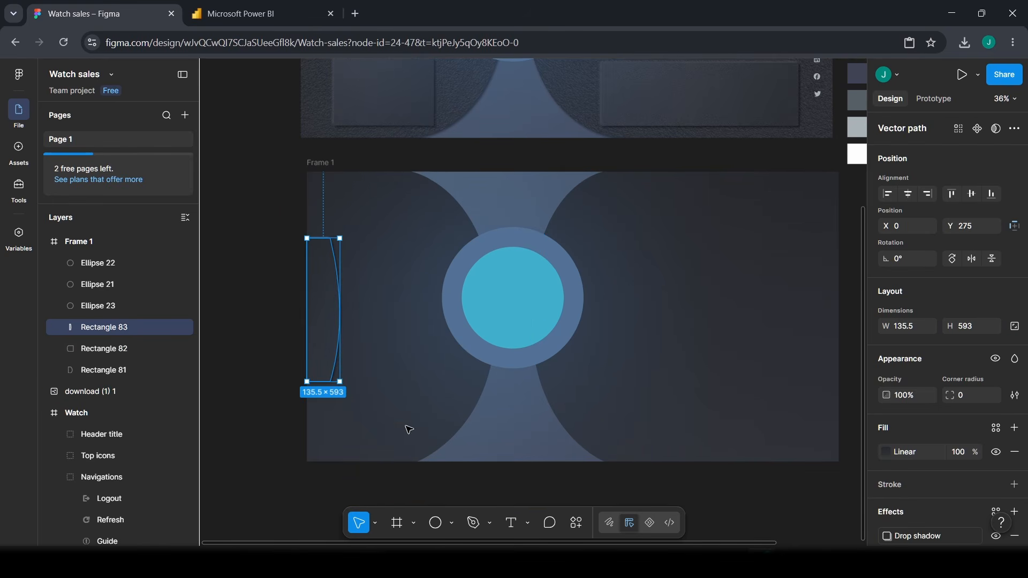
{"action": "scroll", "coordinate": [940, 420], "scroll_direction": "down", "scroll_amount": 2}
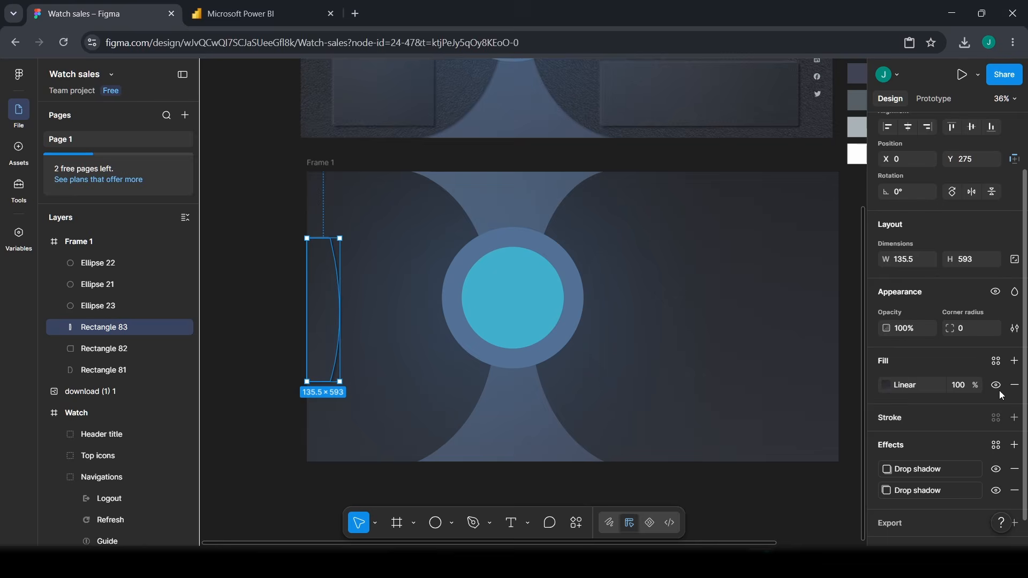
{"action": "left_click", "coordinate": [1014, 361]}
{"action": "left_click", "coordinate": [886, 385]}
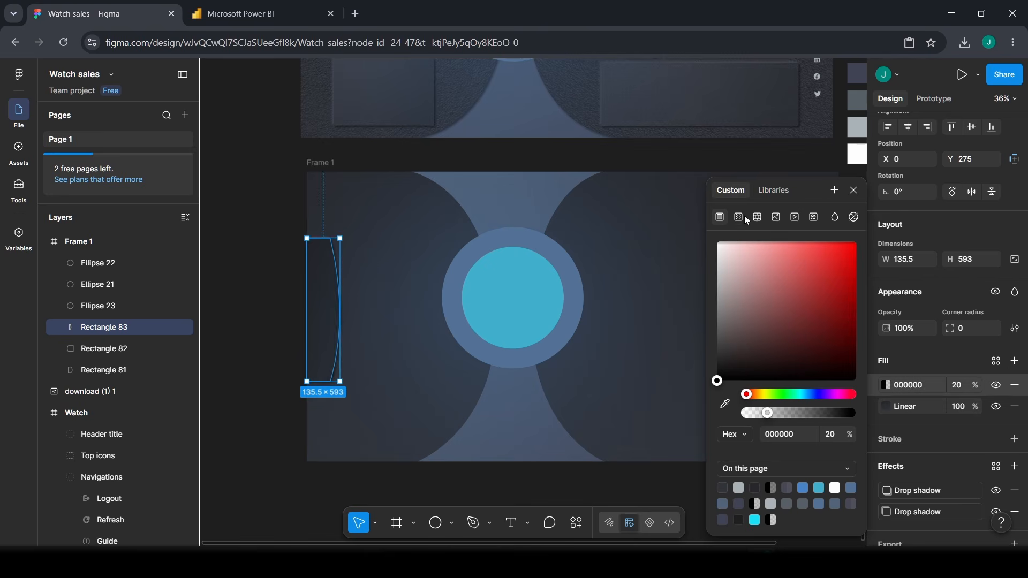
{"action": "left_click", "coordinate": [776, 217]}
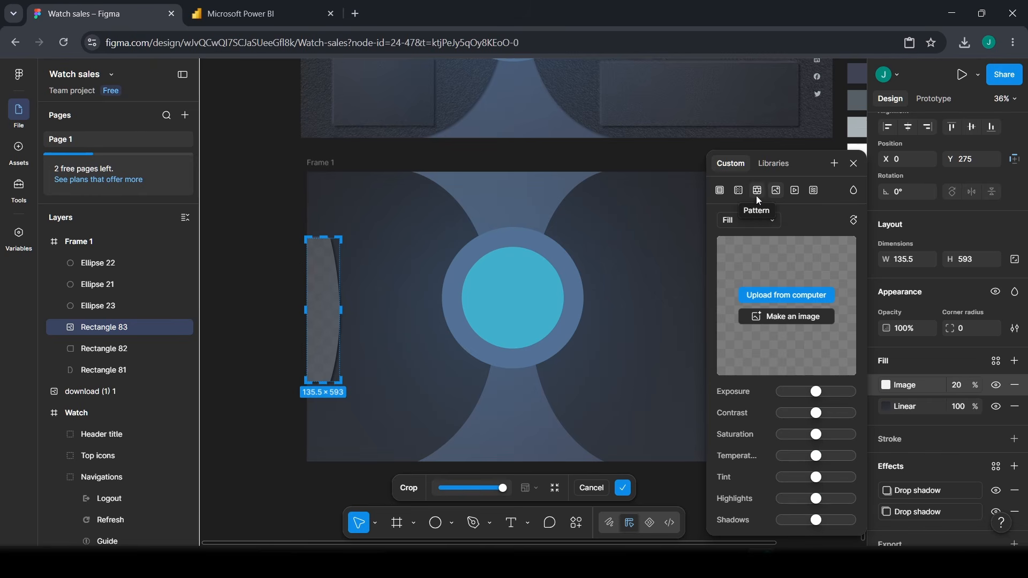
{"action": "left_click", "coordinate": [795, 296]}
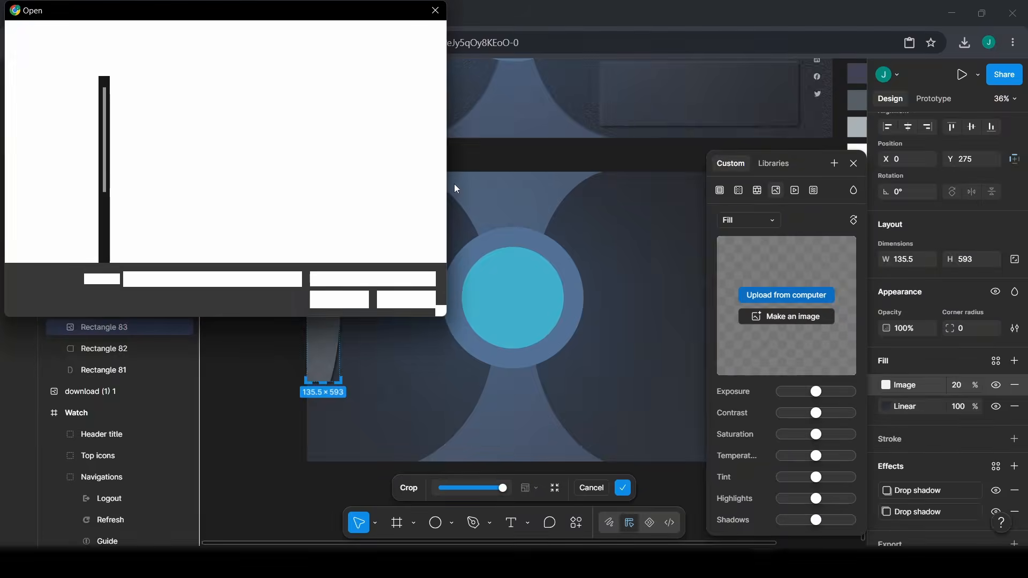
{"action": "left_click", "coordinate": [245, 112]}
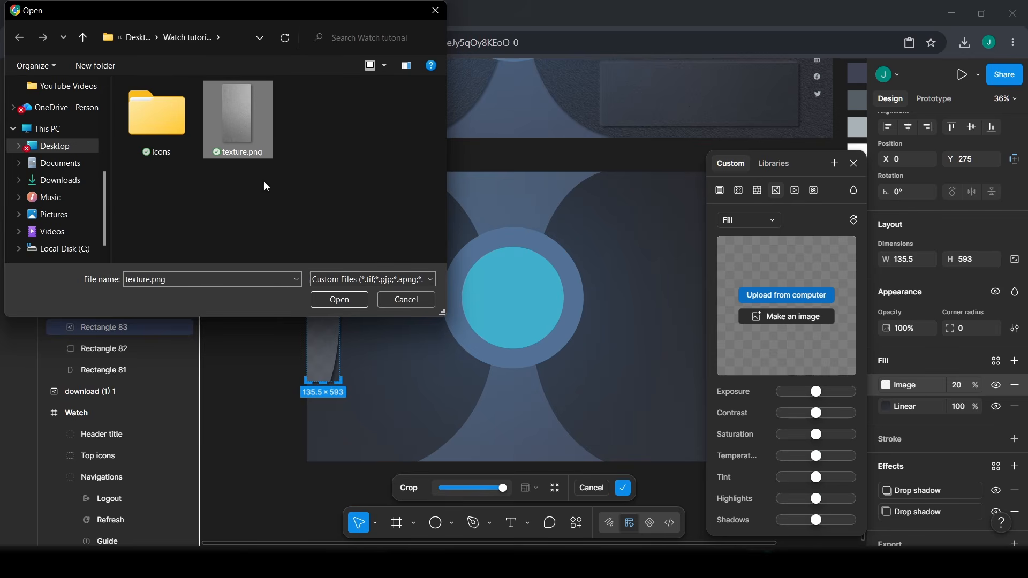
{"action": "left_click", "coordinate": [357, 301]}
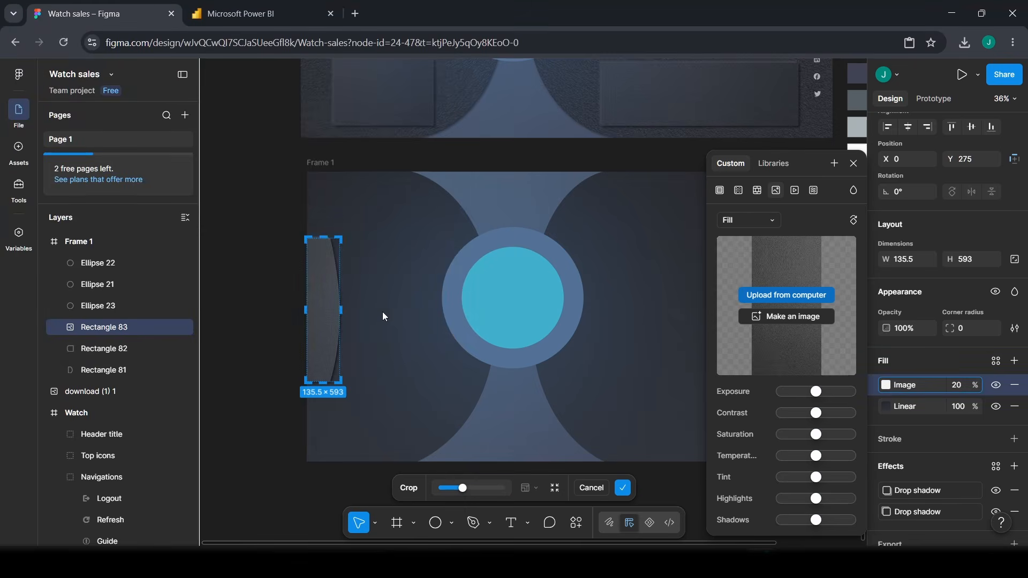
- Keep the texture scaled to Fill and give it a blend mode
{"action": "left_click", "coordinate": [733, 224]}
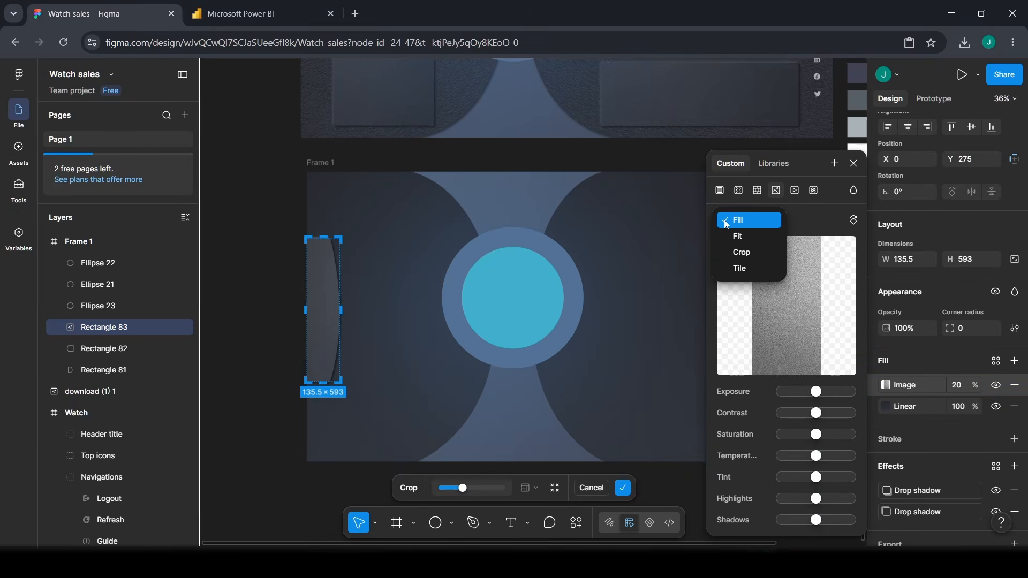
{"action": "left_click", "coordinate": [726, 224]}
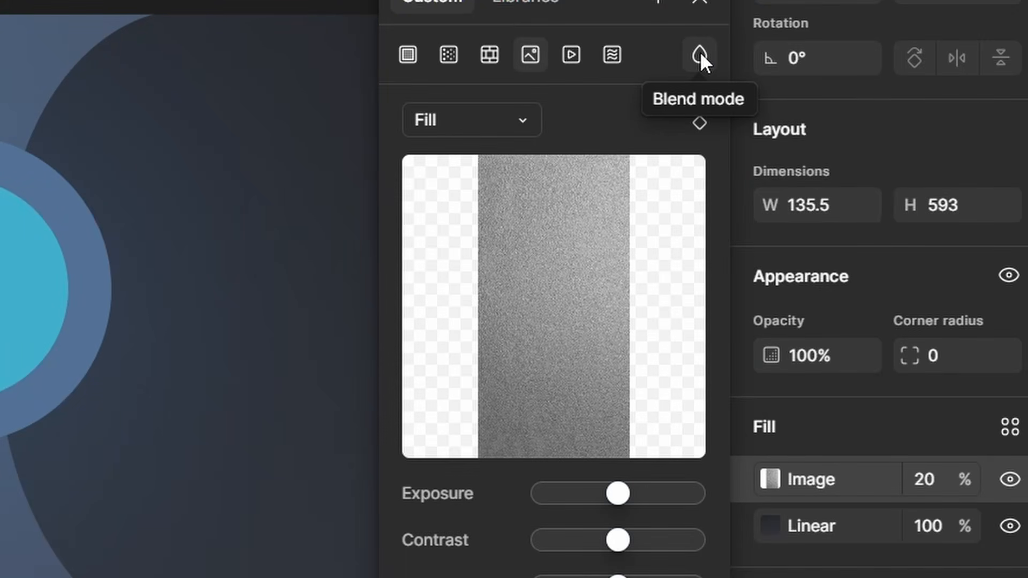
{"action": "left_click", "coordinate": [699, 52]}
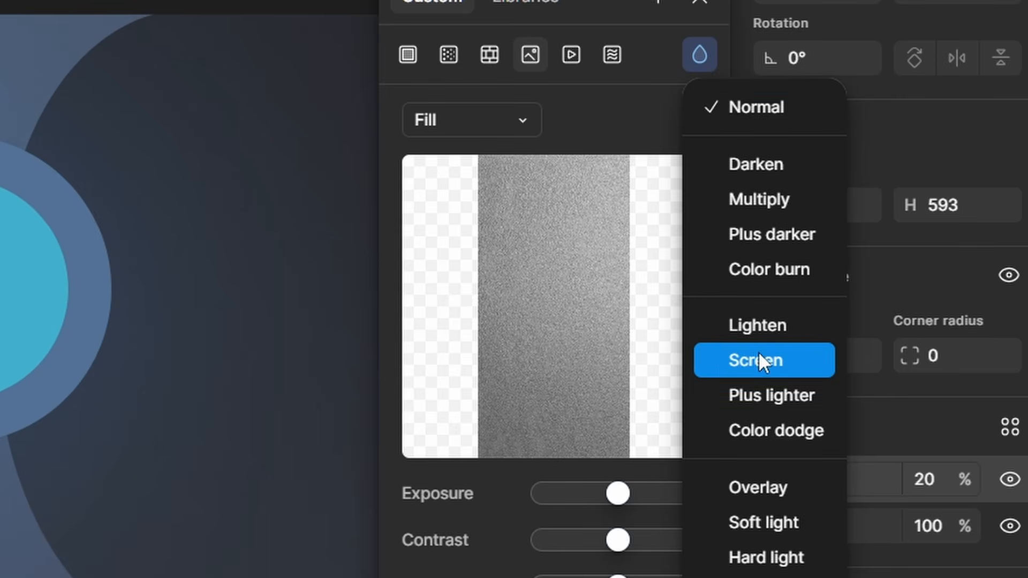
{"action": "left_click", "coordinate": [757, 483]}
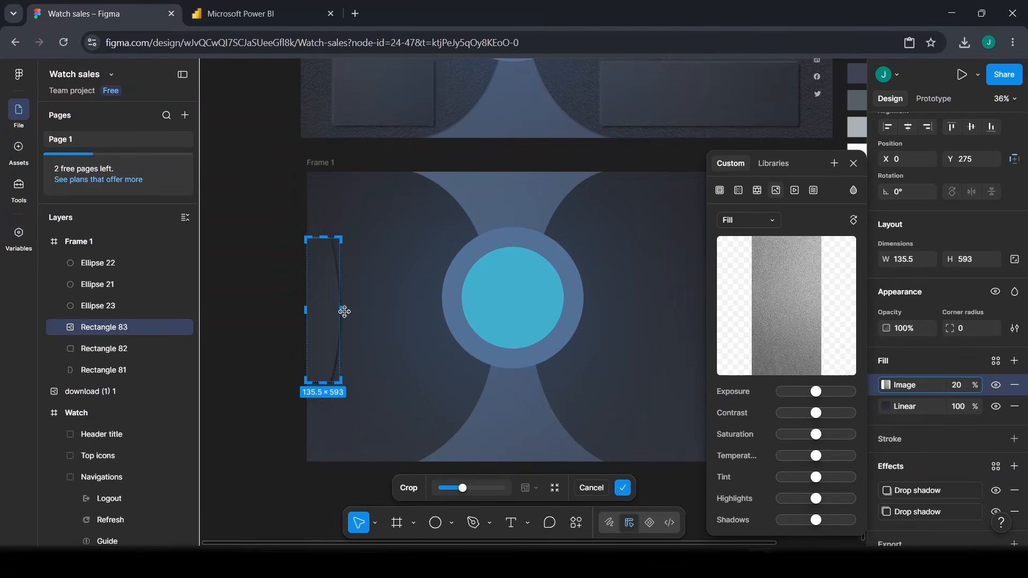
{"action": "left_click", "coordinate": [959, 387]}
- Set Rectangle 83's texture to 55%, then add texture.png as an image fill on Rectangle 81
{"action": "type", "text": "55"}
{"action": "key", "text": "Return"}
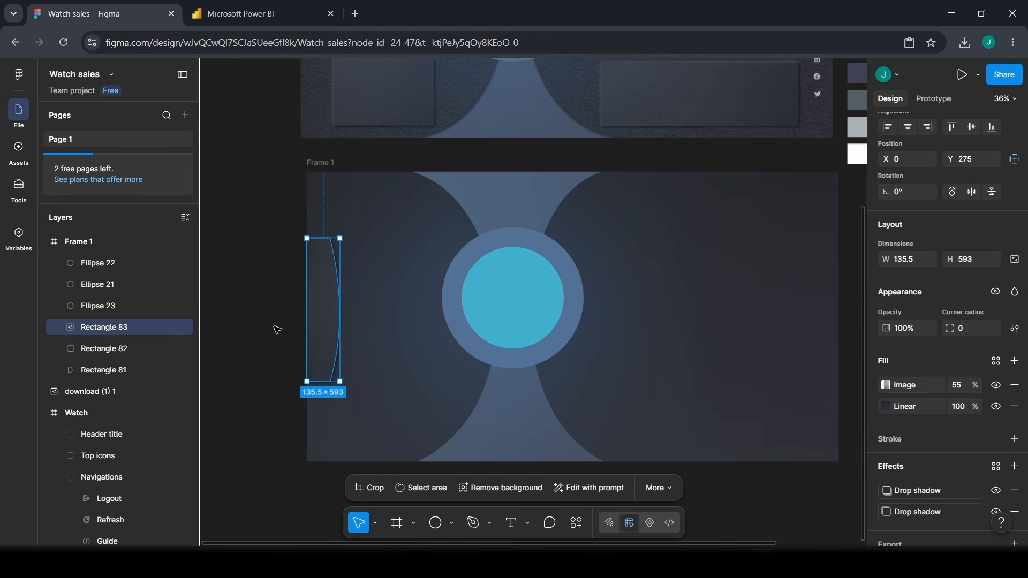
{"action": "left_click", "coordinate": [459, 214]}
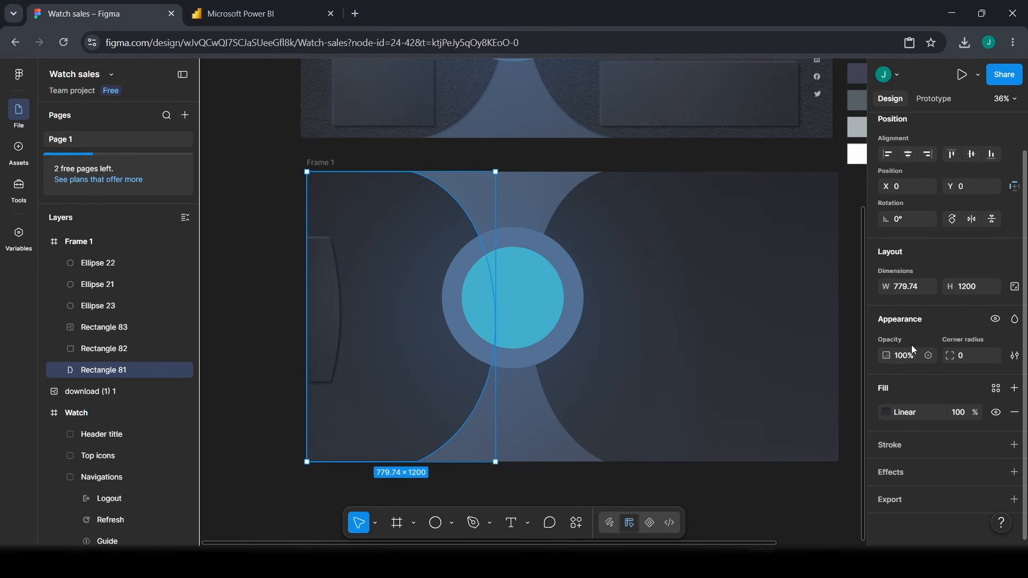
{"action": "left_click", "coordinate": [1014, 388]}
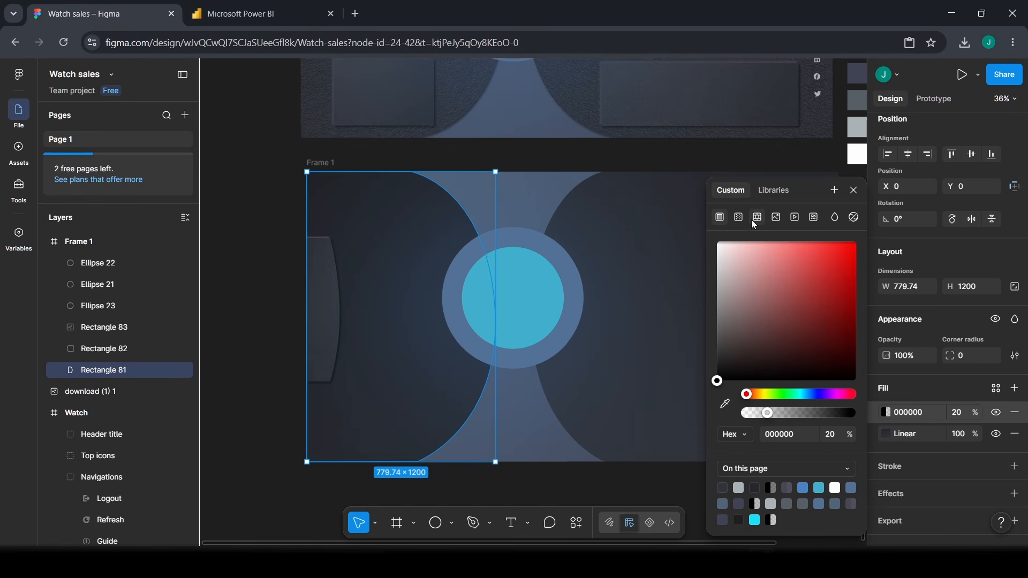
{"action": "left_click", "coordinate": [772, 220]}
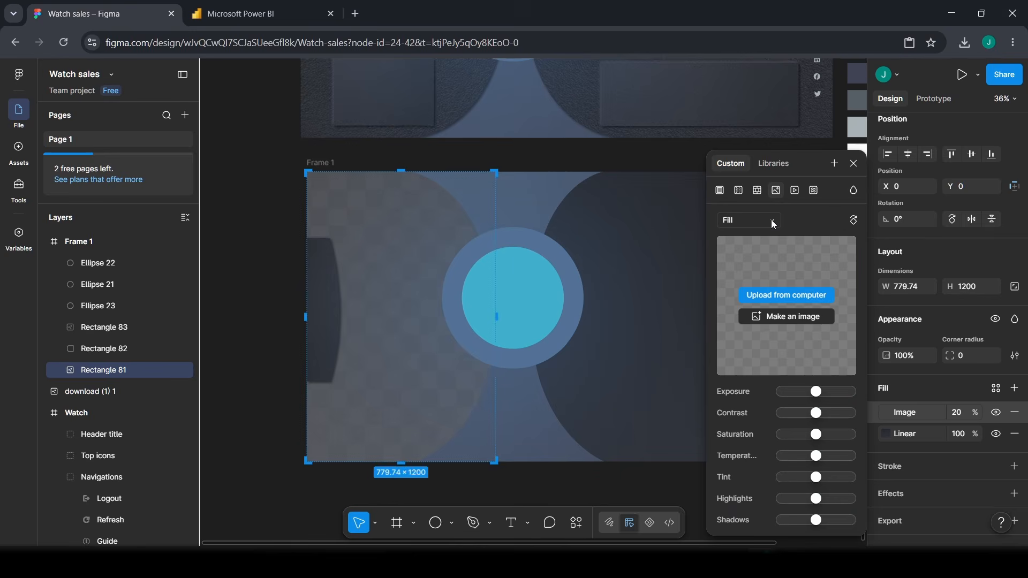
{"action": "left_click", "coordinate": [785, 293]}
{"action": "left_click", "coordinate": [260, 125]}
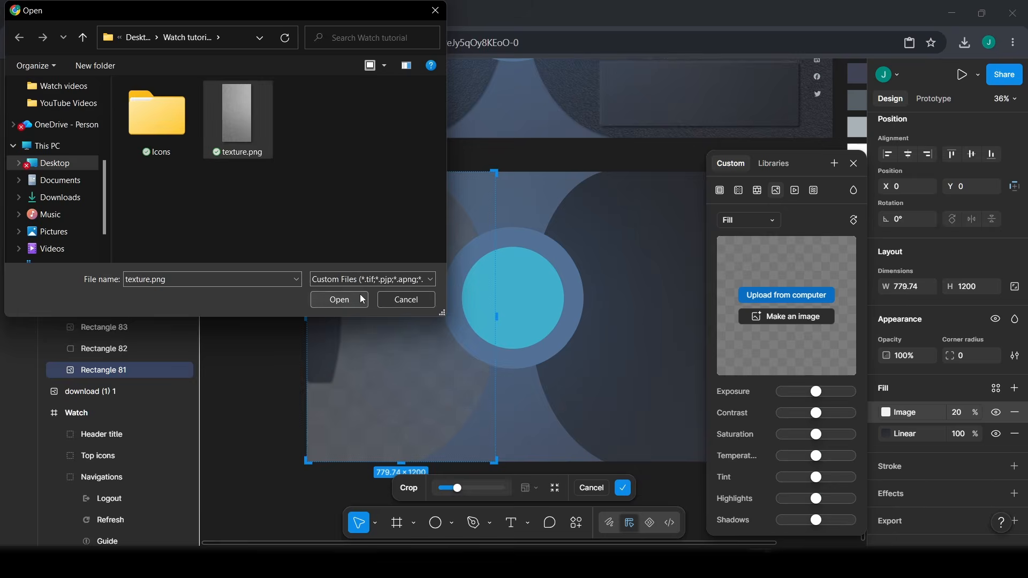
{"action": "left_click", "coordinate": [359, 294]}
- Blend Rectangle 81's texture fill and set its opacity to 55%
{"action": "left_click", "coordinate": [853, 193]}
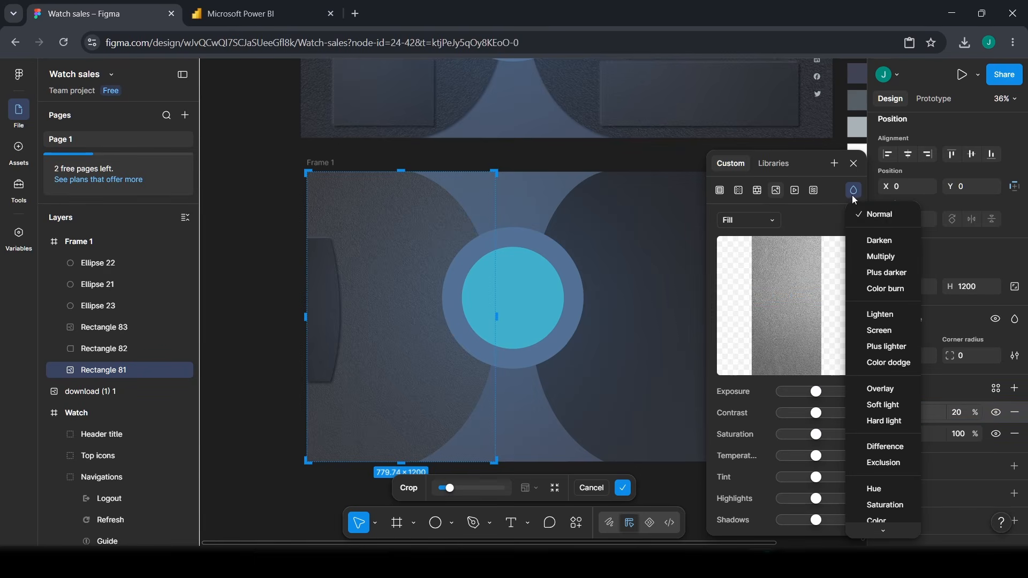
{"action": "left_click", "coordinate": [893, 388]}
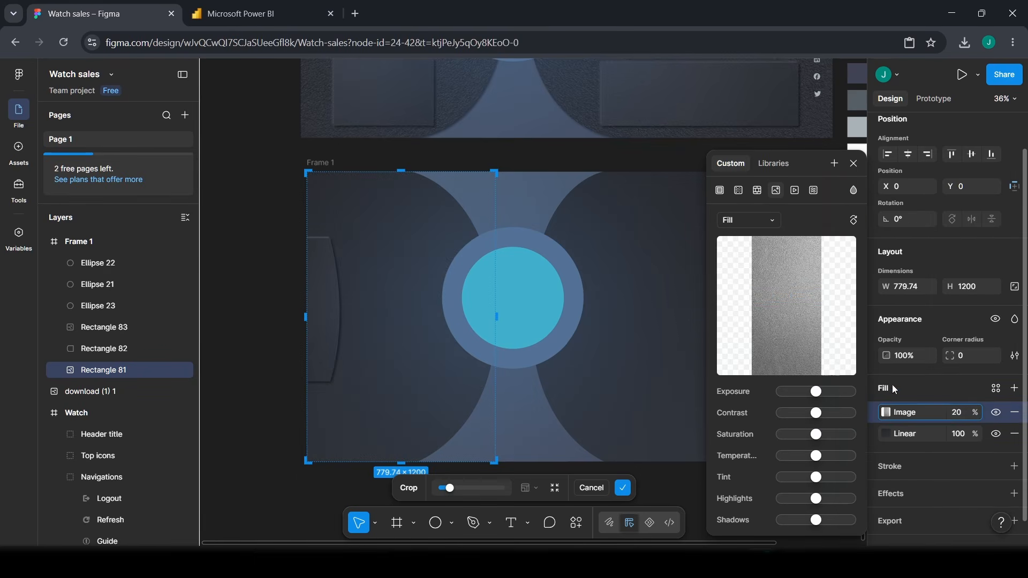
{"action": "left_click", "coordinate": [954, 415]}
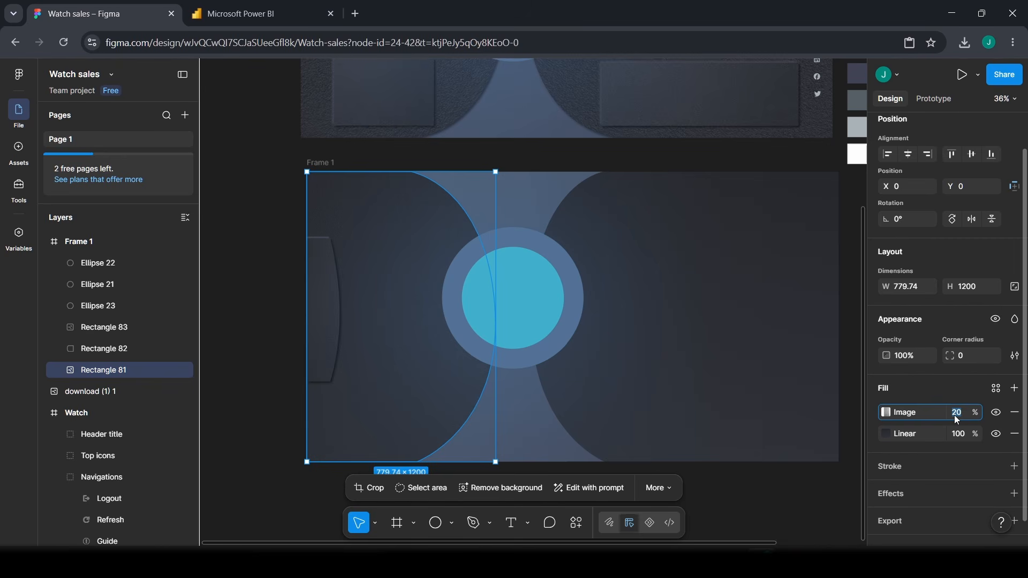
{"action": "type", "text": "55"}
{"action": "key", "text": "Return"}
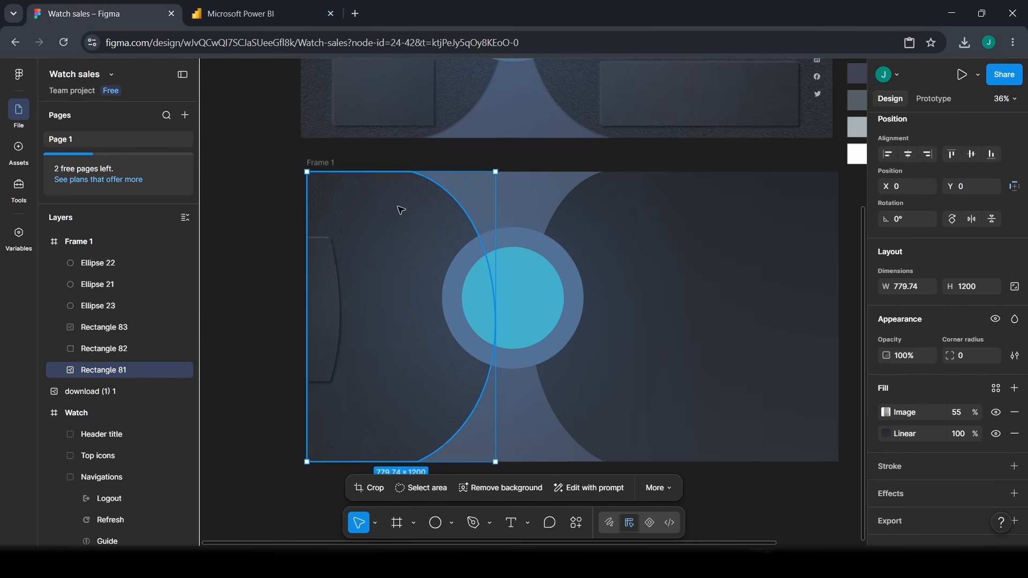
{"action": "scroll", "coordinate": [399, 301], "scroll_direction": "up", "scroll_amount": 5}
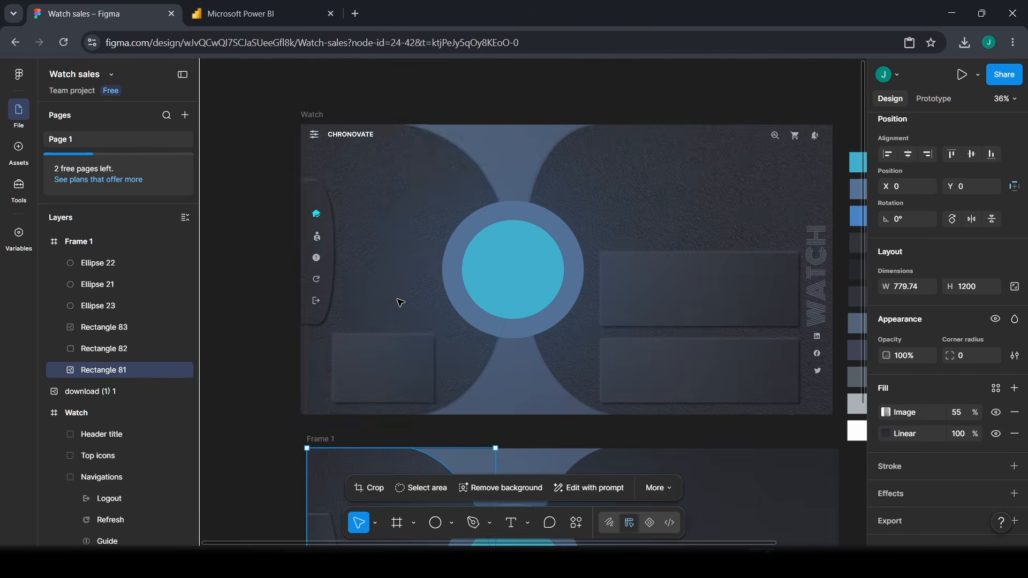
{"action": "scroll", "coordinate": [394, 223], "scroll_direction": "down", "scroll_amount": 6}
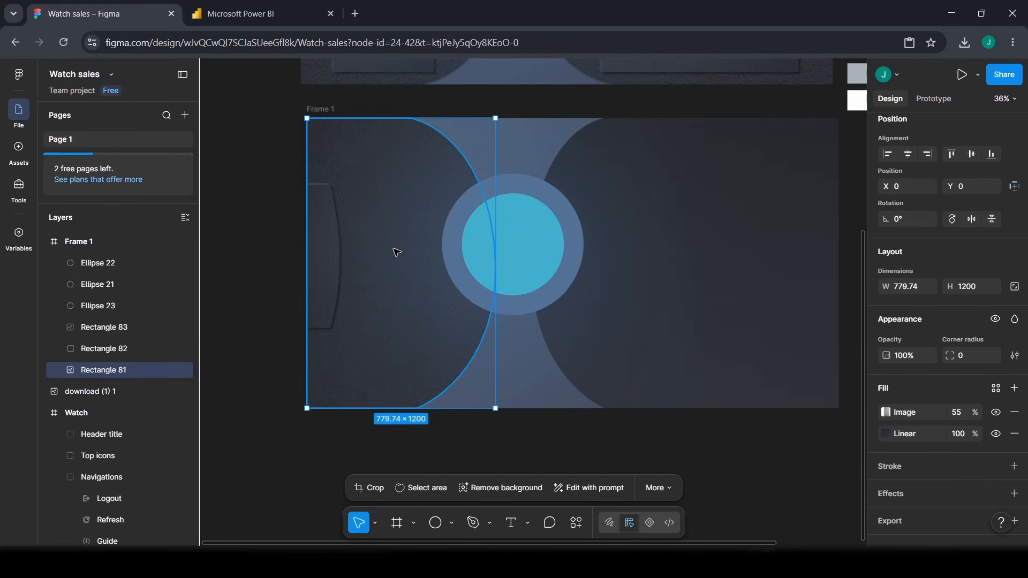
{"action": "scroll", "coordinate": [396, 253], "scroll_direction": "up", "scroll_amount": 1}
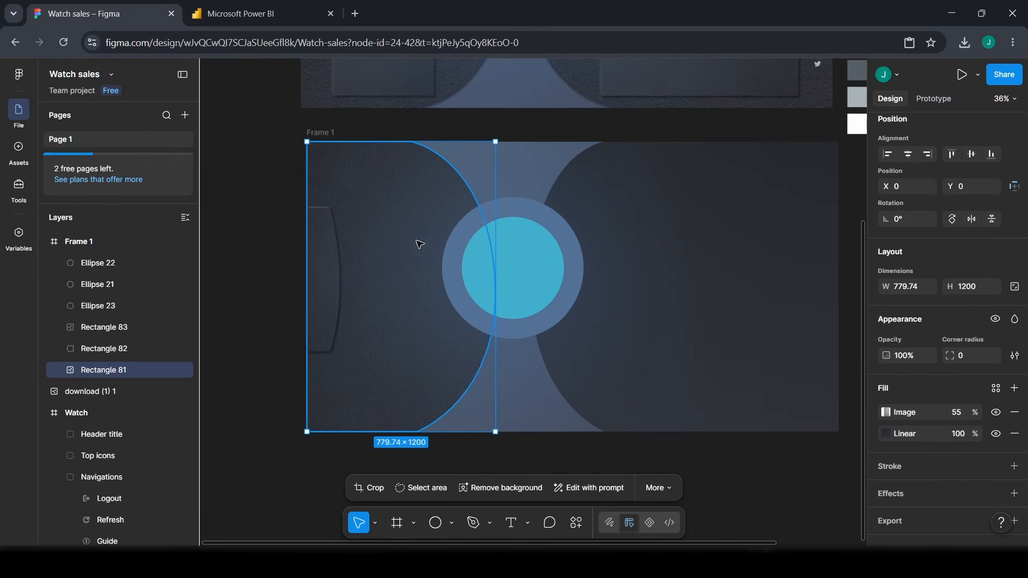
- Copy Rectangle 81's properties
{"action": "right_click", "coordinate": [360, 249]}
{"action": "mouse_move", "coordinate": [381, 216]}
{"action": "mouse_move", "coordinate": [394, 163]}
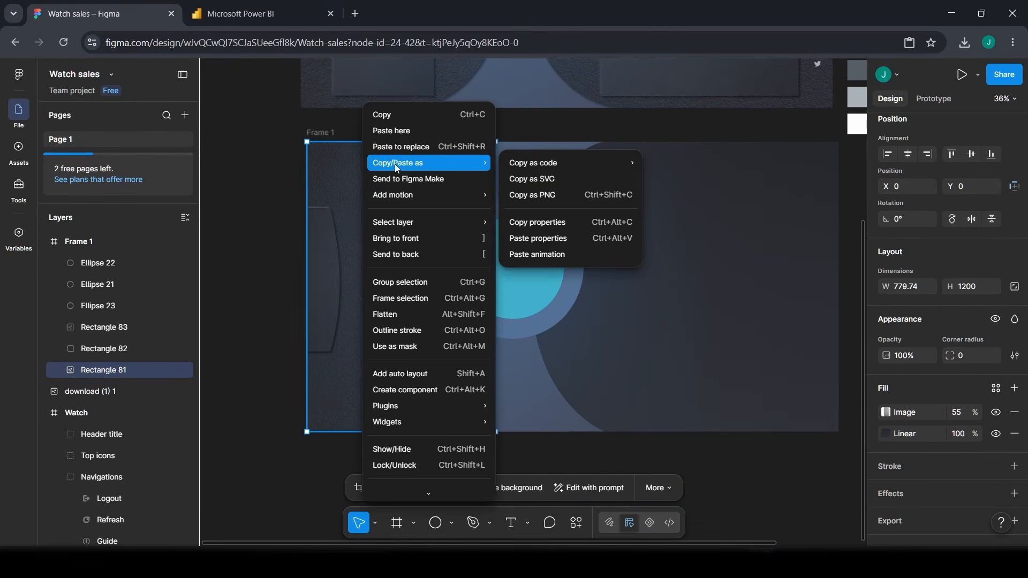
{"action": "left_click", "coordinate": [551, 223]}
- Paste the copied properties onto Rectangle 82, the right-hand curved shape
{"action": "left_click", "coordinate": [613, 244]}
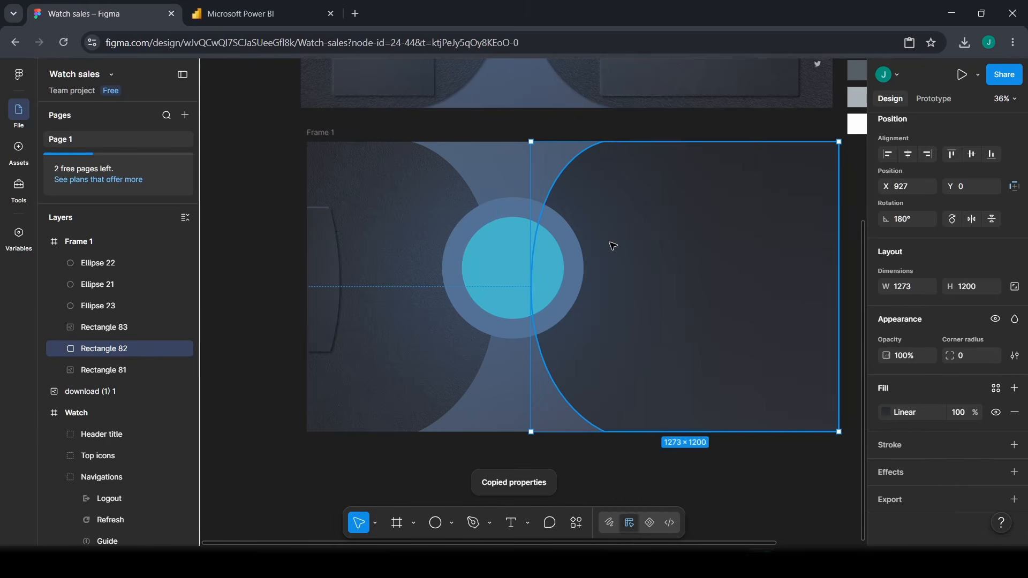
{"action": "right_click", "coordinate": [613, 243]}
{"action": "mouse_move", "coordinate": [698, 165]}
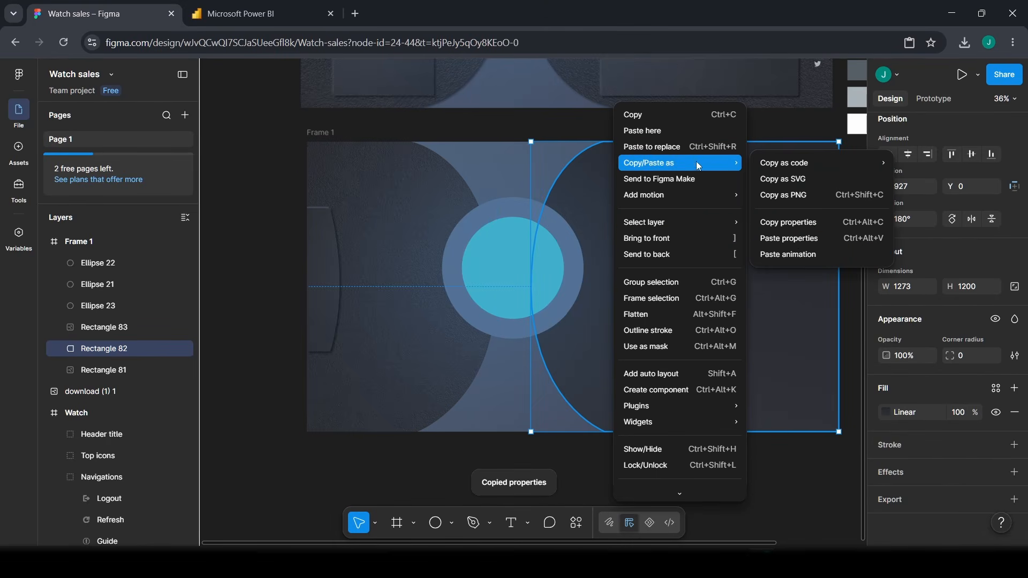
{"action": "left_click", "coordinate": [801, 241]}
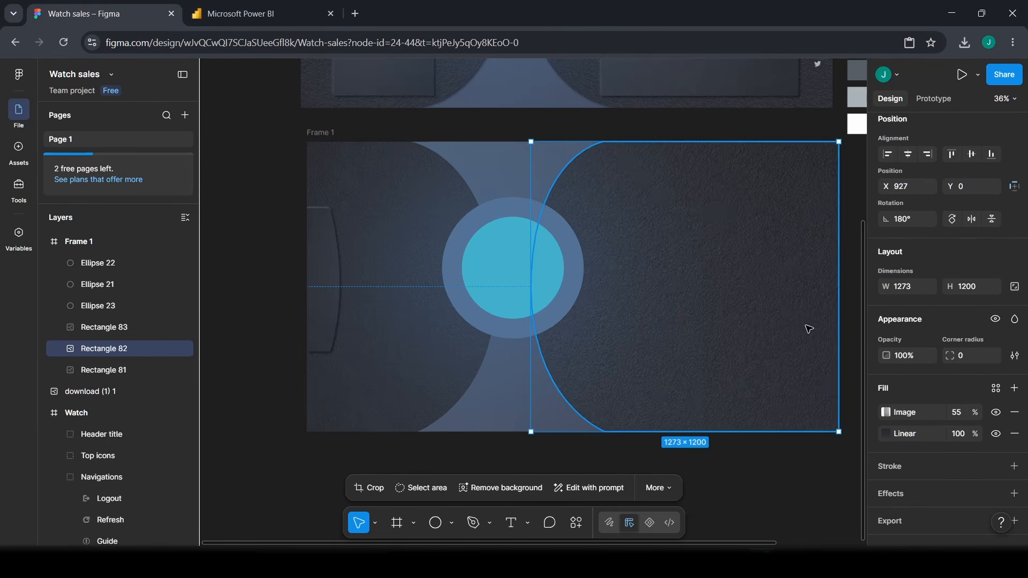
{"action": "scroll", "coordinate": [808, 328], "scroll_direction": "up", "scroll_amount": 5}
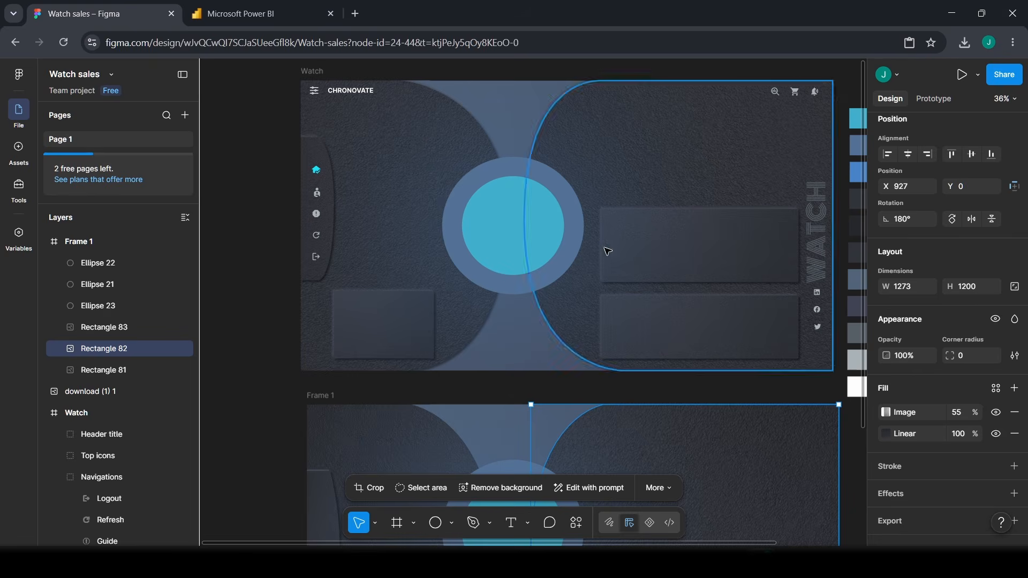
{"action": "scroll", "coordinate": [644, 452], "scroll_direction": "down", "scroll_amount": 5}
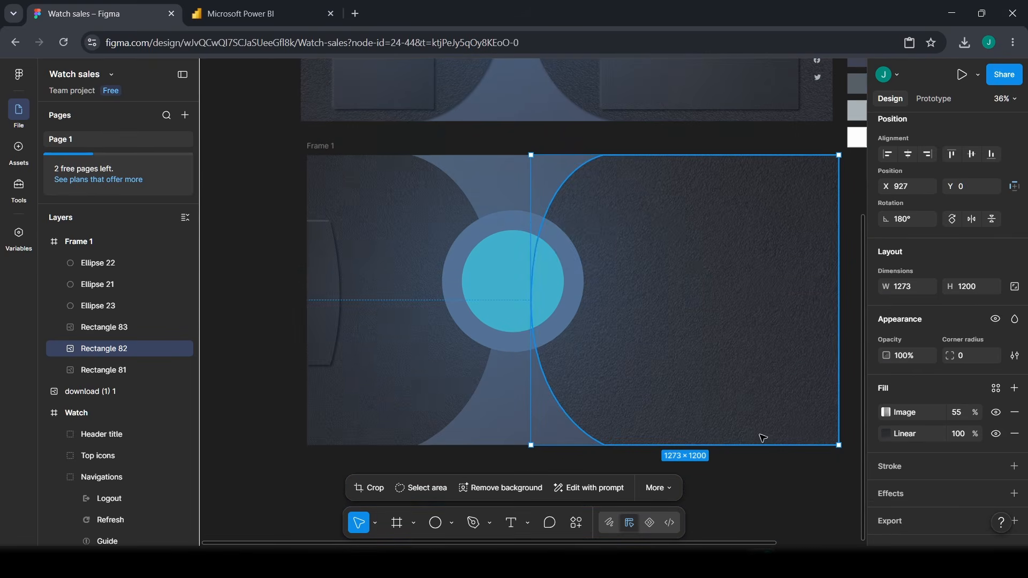
{"action": "scroll", "coordinate": [837, 461], "scroll_direction": "up", "scroll_amount": 2}
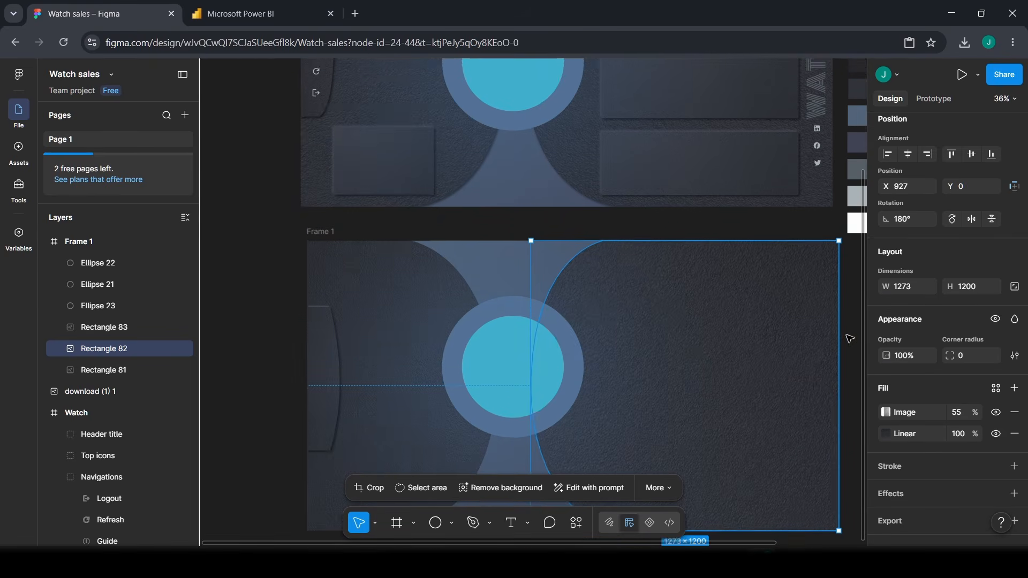
{"action": "scroll", "coordinate": [835, 310], "scroll_direction": "up", "scroll_amount": 2}
{"action": "scroll", "coordinate": [834, 308], "scroll_direction": "down", "scroll_amount": 4}
{"action": "scroll", "coordinate": [835, 310], "scroll_direction": "up", "scroll_amount": 1}
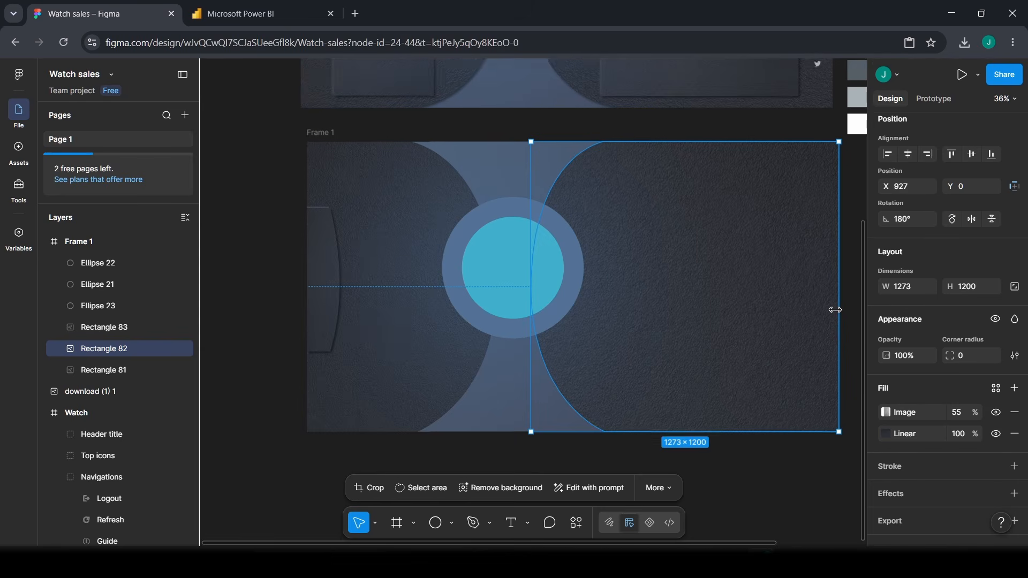
{"action": "scroll", "coordinate": [835, 310], "scroll_direction": "up", "scroll_amount": 4}
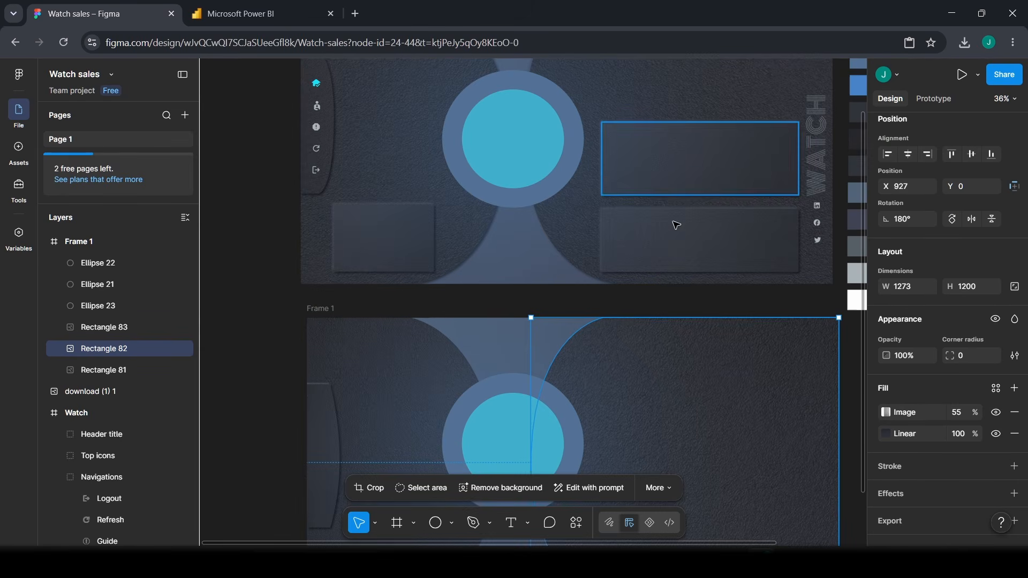
{"action": "scroll", "coordinate": [631, 342], "scroll_direction": "down", "scroll_amount": 1}
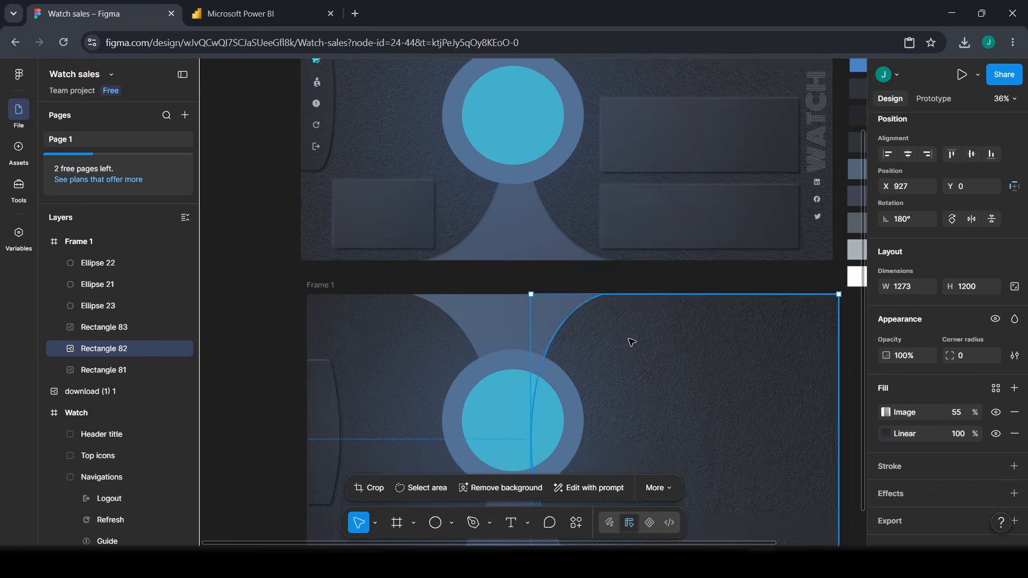
{"action": "scroll", "coordinate": [631, 342], "scroll_direction": "down", "scroll_amount": 4}
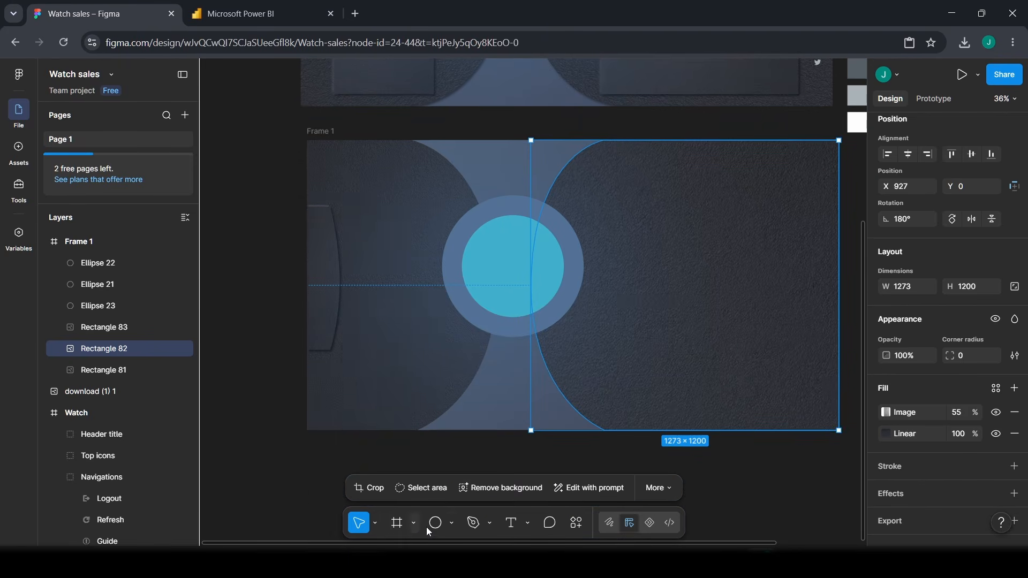
- Draw an 815 × 302 rectangle to the right of the circle
{"action": "left_click", "coordinate": [452, 523]}
{"action": "left_click", "coordinate": [489, 411]}
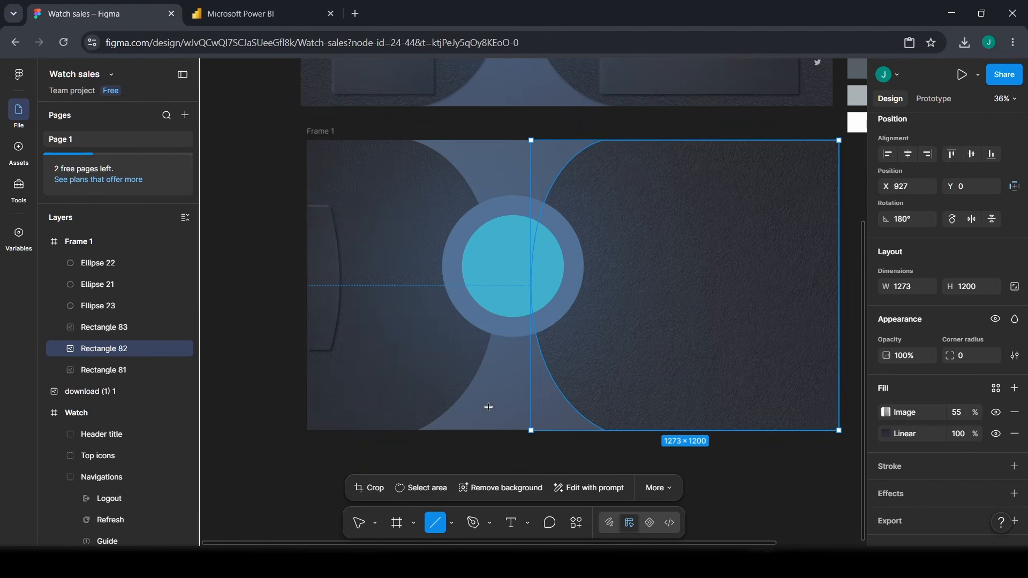
{"action": "left_click", "coordinate": [451, 523]}
{"action": "left_click", "coordinate": [489, 400]}
{"action": "left_click_drag", "start_coordinate": [595, 275], "coordinate": [825, 371]}
{"action": "left_click_drag", "start_coordinate": [758, 344], "coordinate": [745, 339]}
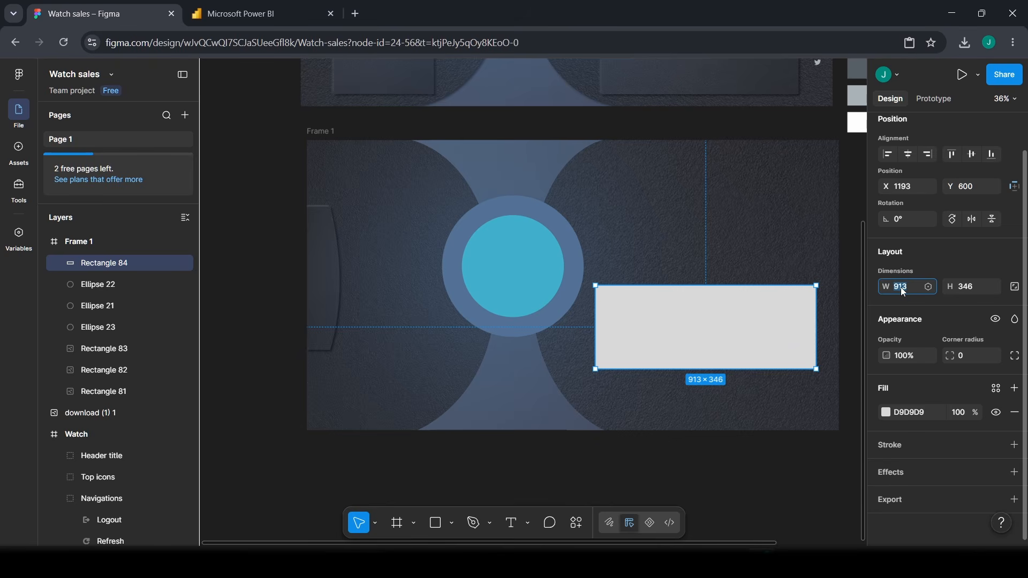
{"action": "type", "text": "815"}
{"action": "key", "text": "Tab"}
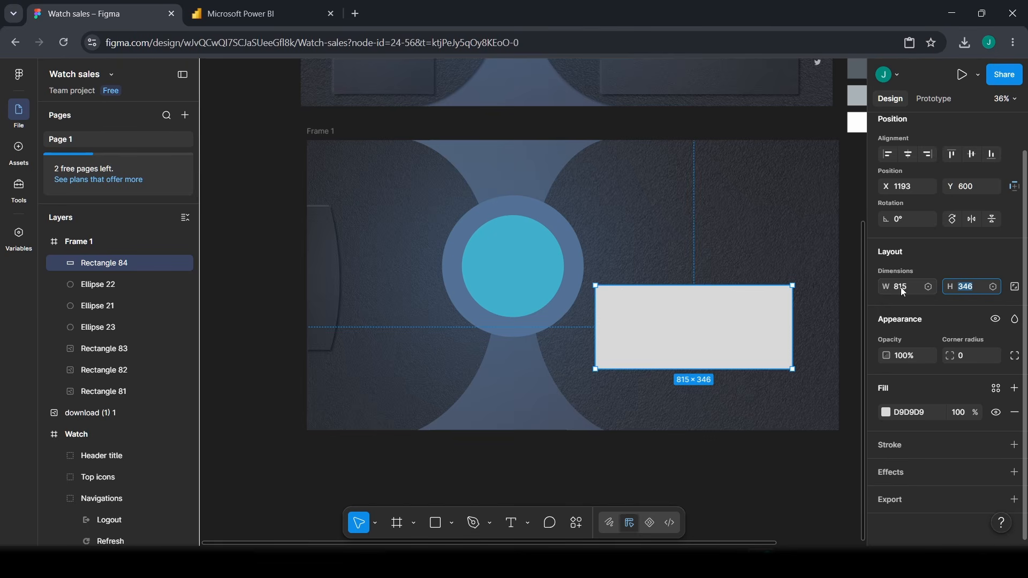
{"action": "type", "text": "302"}
{"action": "key", "text": "Return"}
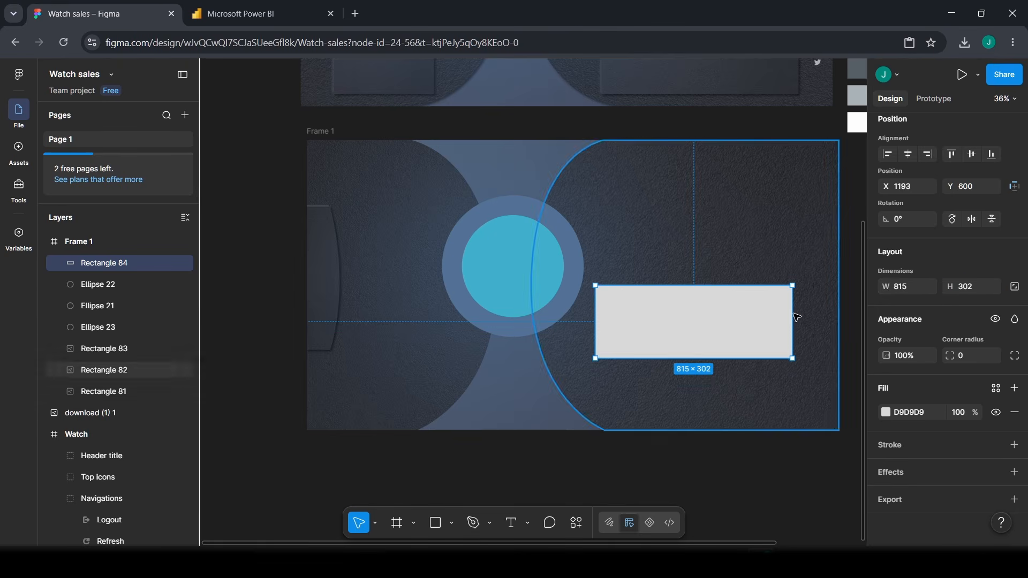
{"action": "left_click_drag", "start_coordinate": [711, 344], "coordinate": [726, 328]}
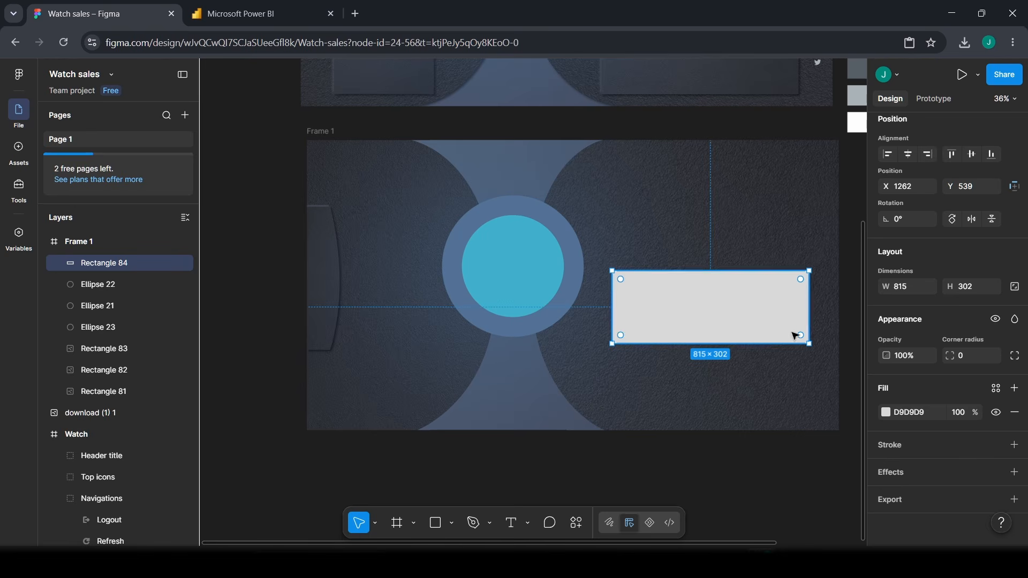
- Fill the new rectangle with dark 30333A
{"action": "left_click", "coordinate": [921, 416]}
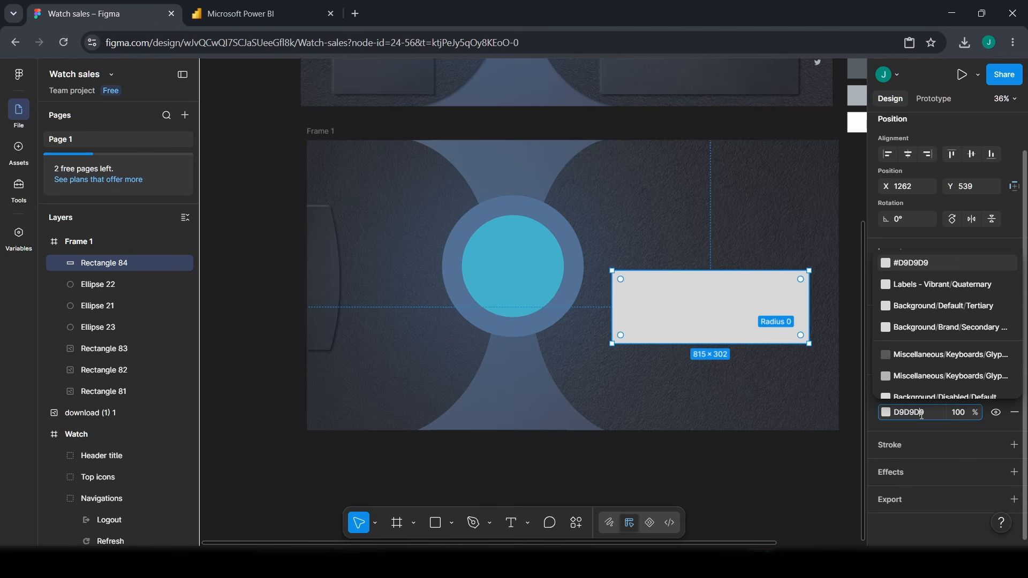
{"action": "key", "text": "BackSpace"}
{"action": "key", "text": "BackSpace"}
{"action": "key", "text": "BackSpace"}
{"action": "key", "text": "BackSpace"}
{"action": "key", "text": "BackSpace"}
{"action": "key", "text": "BackSpace"}
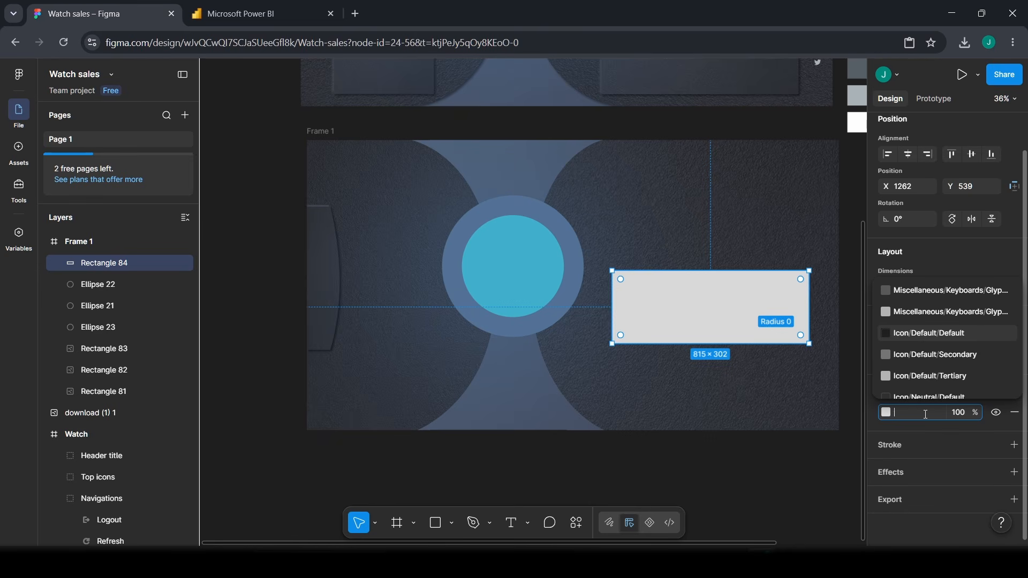
{"action": "type", "text": "3"}
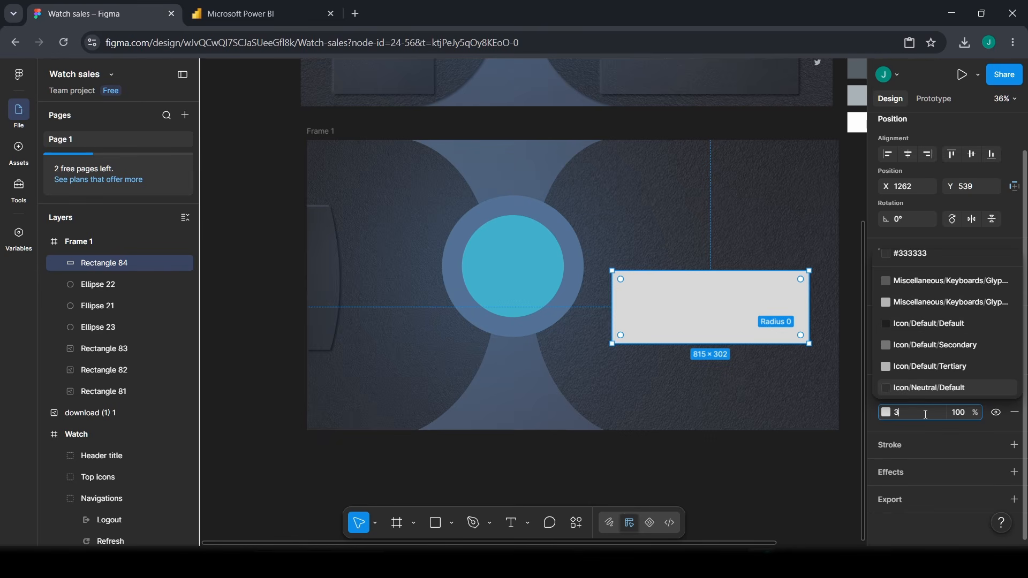
{"action": "type", "text": "0333A"}
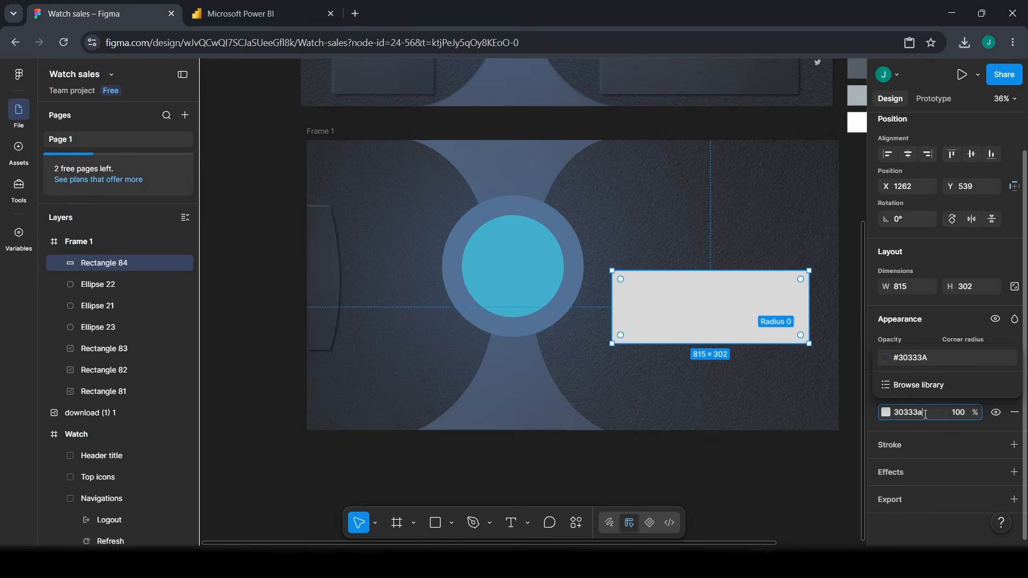
{"action": "key", "text": "Return"}
{"action": "left_click_drag", "start_coordinate": [742, 327], "coordinate": [744, 328]}
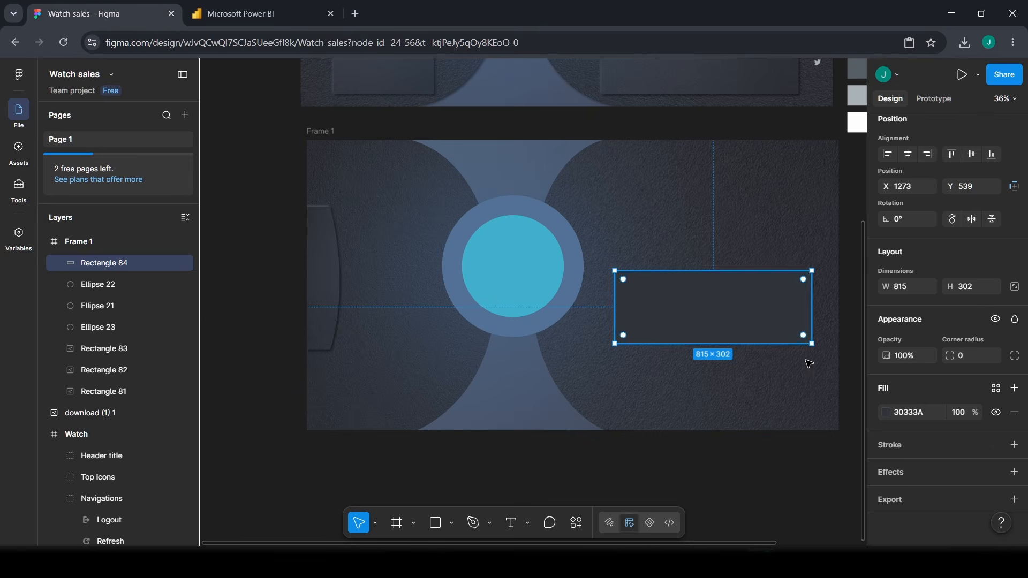
- Add a drop shadow offset -6/-6, blur 11, colour 474754 at 95% to the panel
{"action": "left_click", "coordinate": [901, 475]}
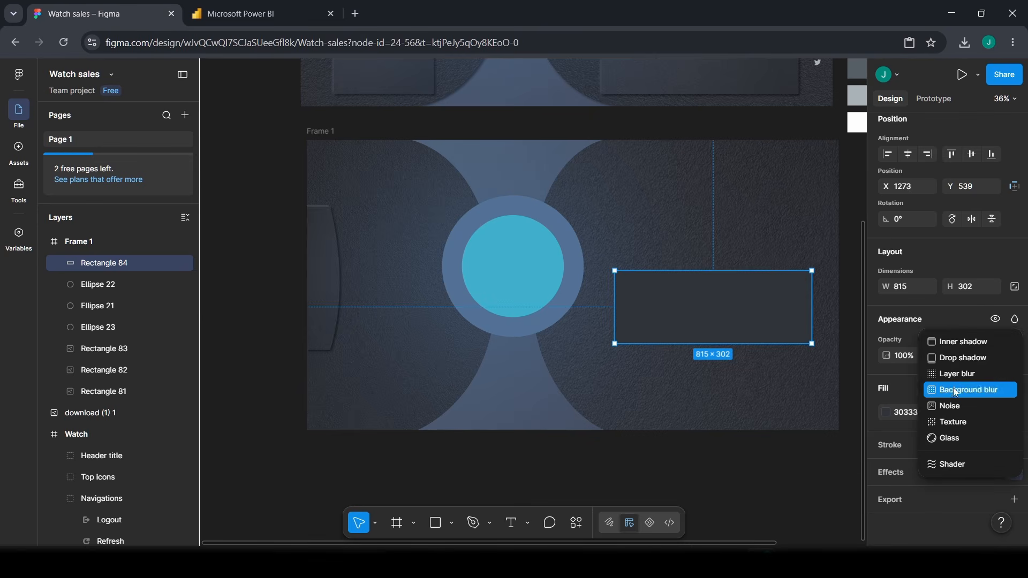
{"action": "left_click", "coordinate": [951, 359]}
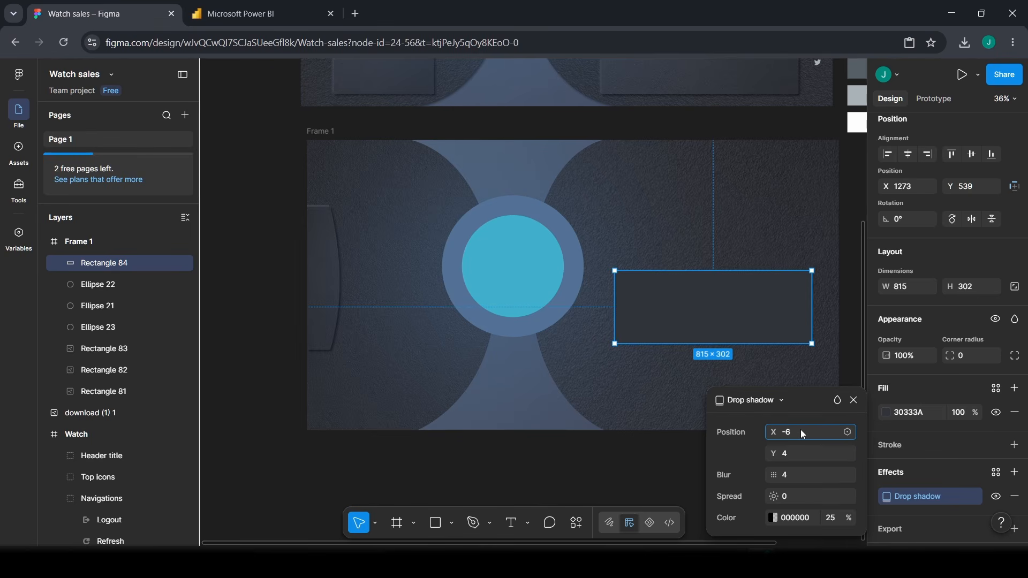
{"action": "key", "text": "Tab"}
{"action": "type", "text": "-6"}
{"action": "key", "text": "Tab"}
{"action": "type", "text": "11"}
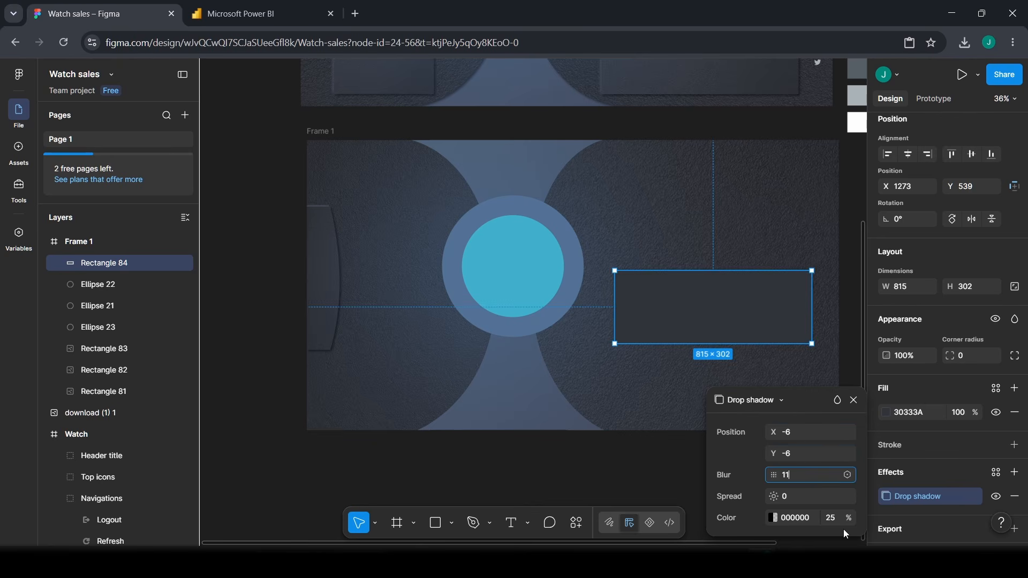
{"action": "left_click", "coordinate": [801, 519]}
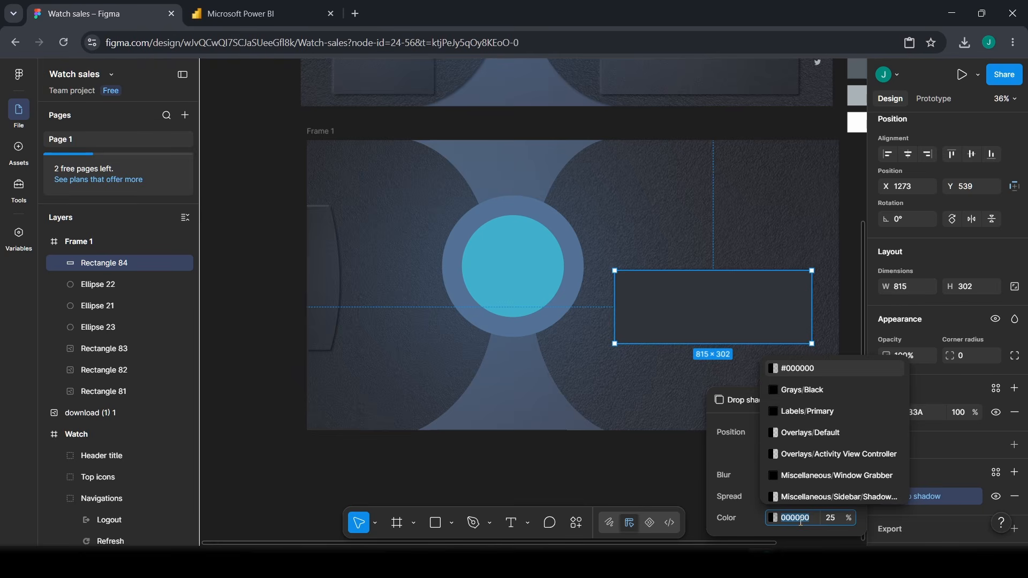
{"action": "type", "text": "4747"}
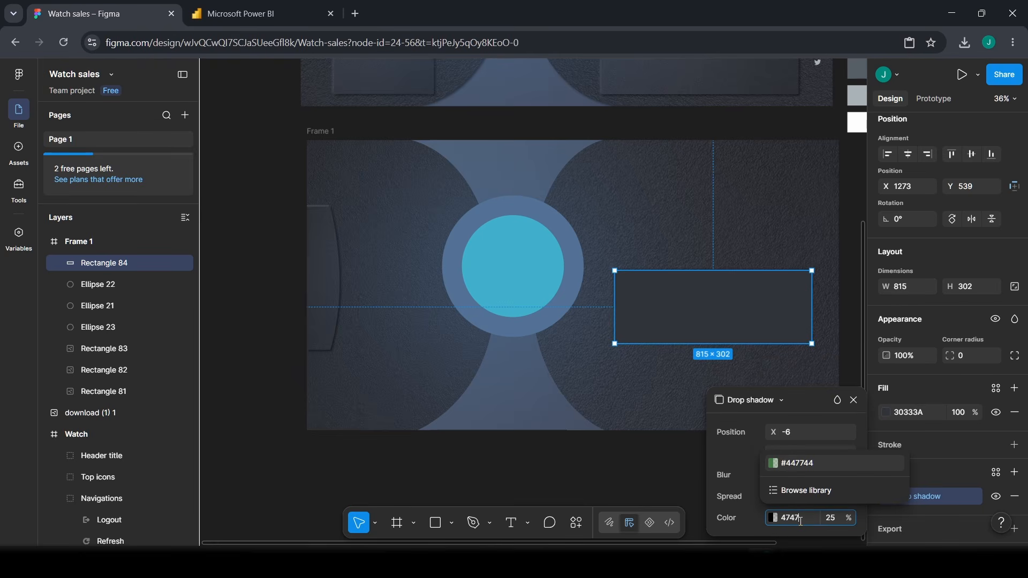
{"action": "type", "text": "54"}
{"action": "left_click", "coordinate": [832, 519]}
{"action": "type", "text": "9"}
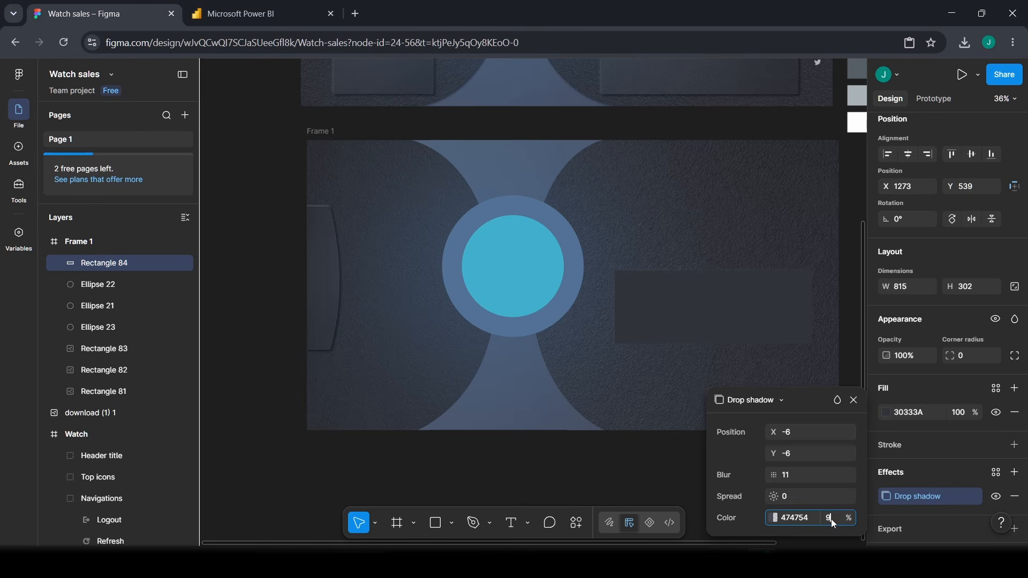
{"action": "type", "text": "5"}
{"action": "key", "text": "Return"}
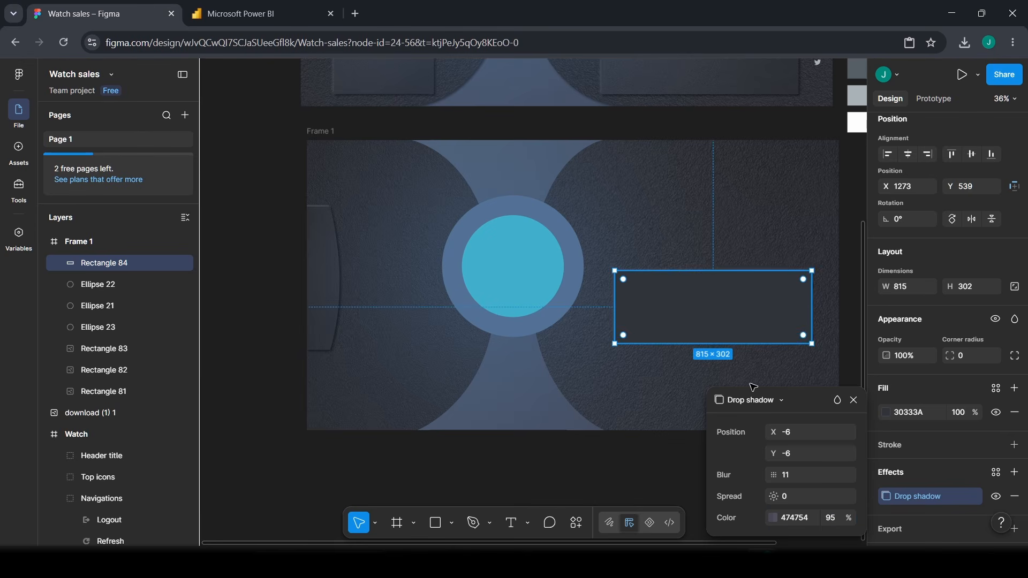
- Add a second drop shadow with offset 6/6, blur 11 and 50% opacity
{"action": "left_click", "coordinate": [1014, 473]}
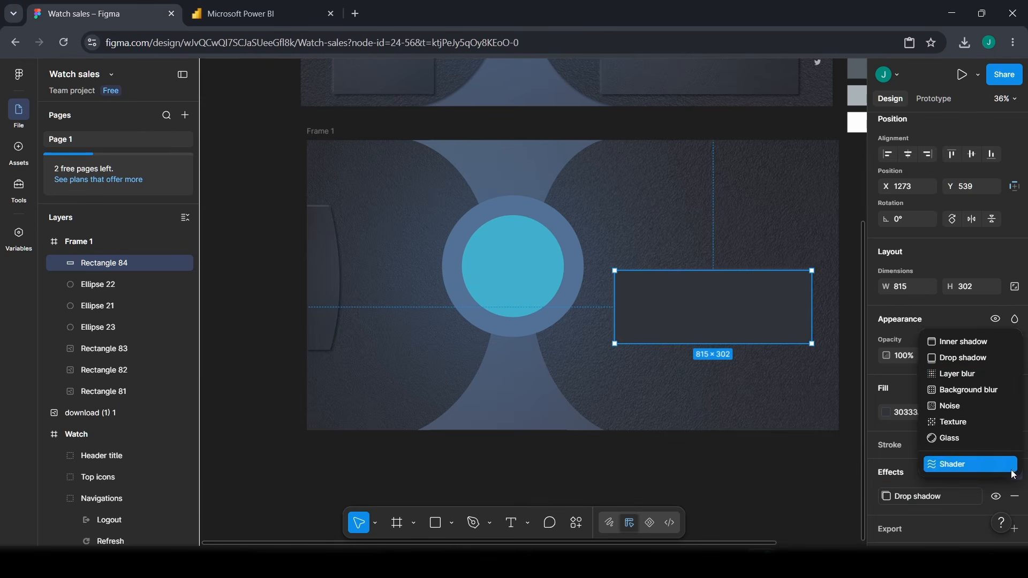
{"action": "left_click", "coordinate": [961, 358]}
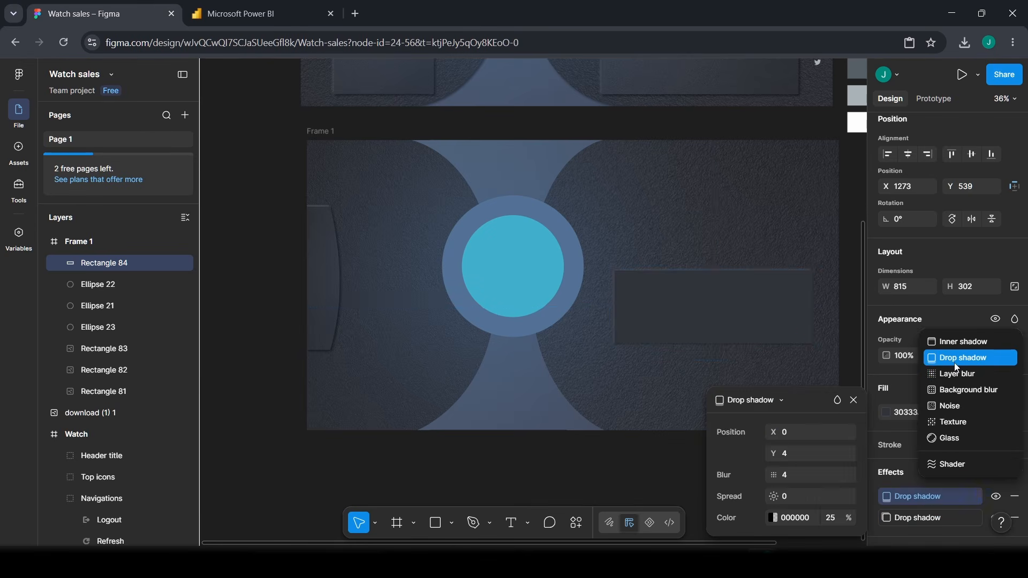
{"action": "left_click", "coordinate": [787, 437]}
{"action": "type", "text": "6"}
{"action": "key", "text": "Tab"}
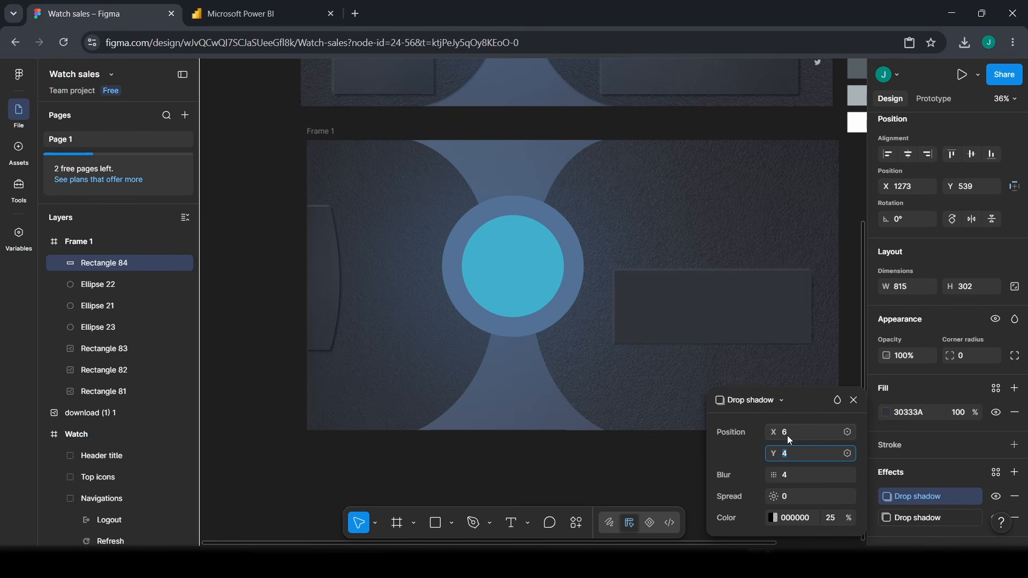
{"action": "type", "text": "6"}
{"action": "key", "text": "Tab"}
{"action": "type", "text": "11"}
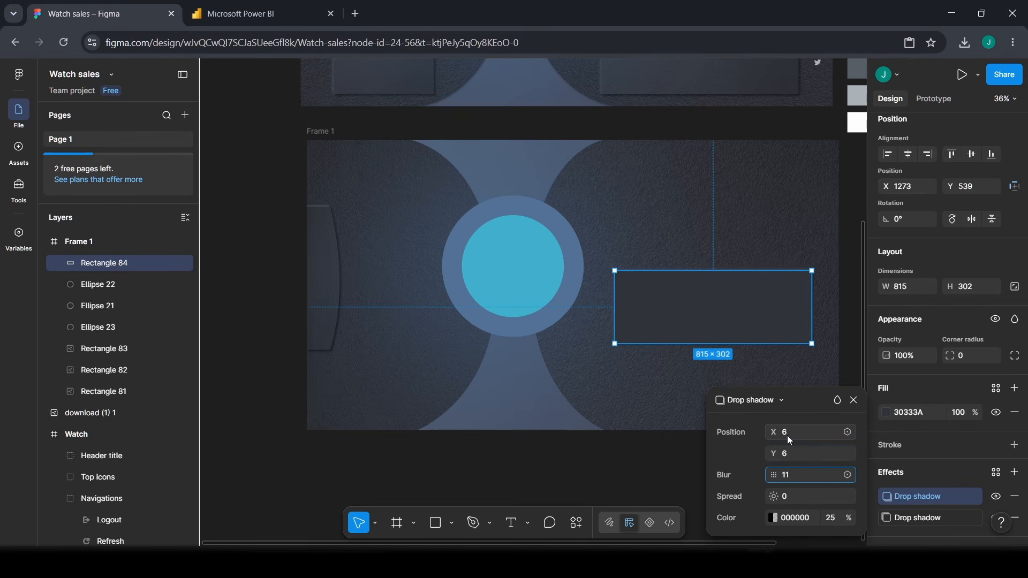
{"action": "left_click", "coordinate": [826, 517]}
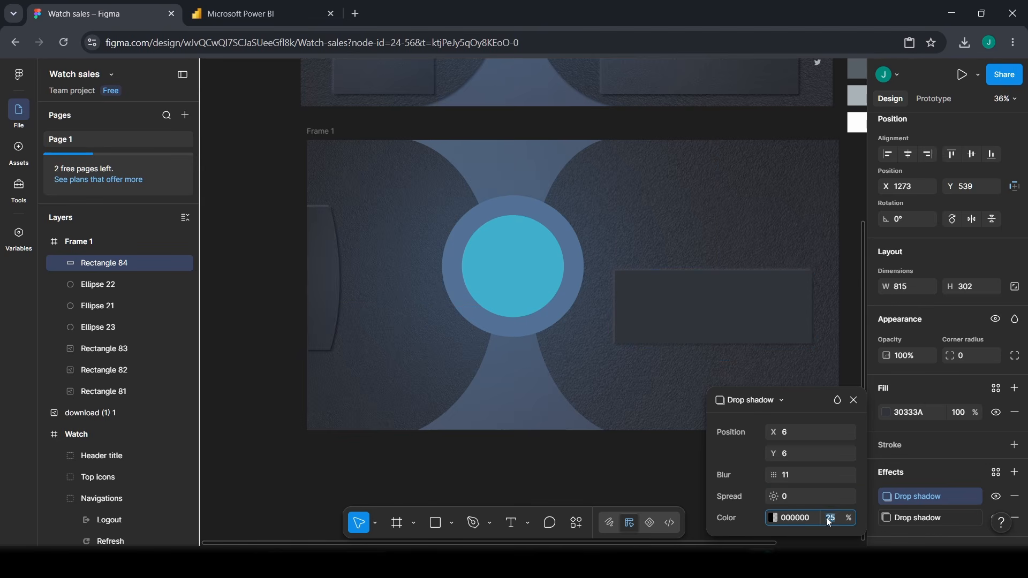
{"action": "type", "text": "50"}
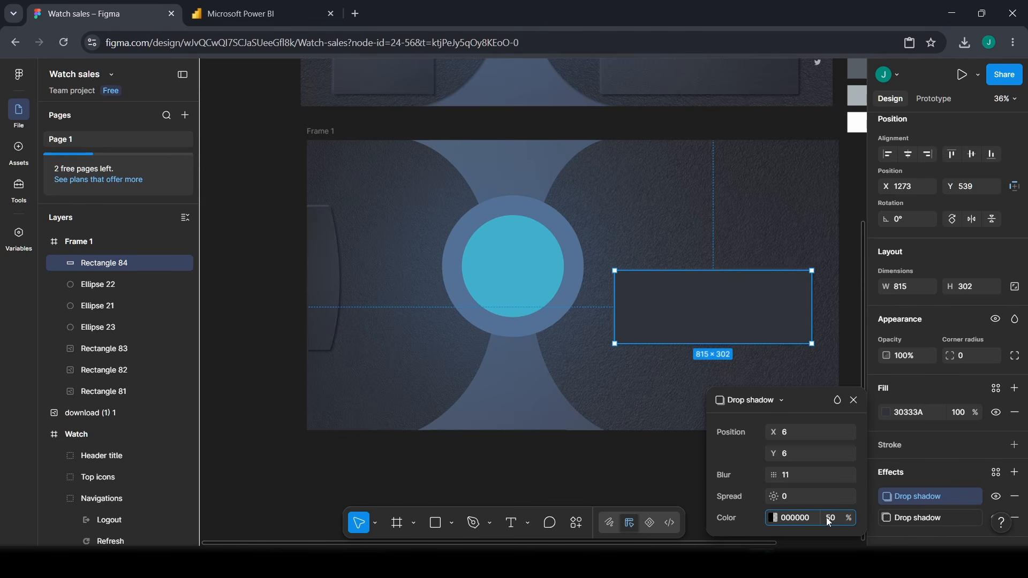
{"action": "key", "text": "Return"}
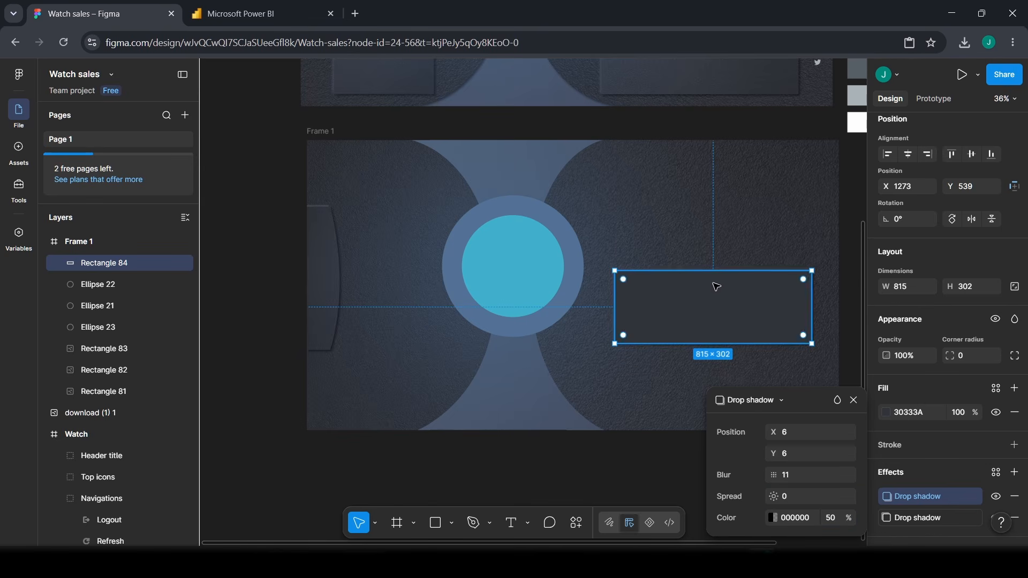
{"action": "left_click", "coordinate": [817, 282]}
- Nudge the dark right panel into place and duplicate it
{"action": "left_click", "coordinate": [805, 471]}
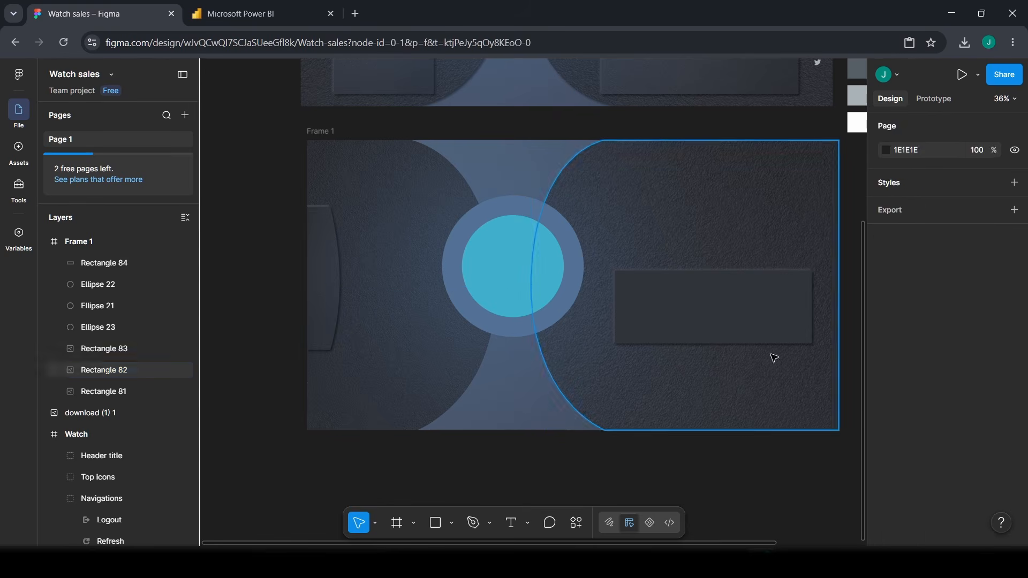
{"action": "left_click", "coordinate": [757, 300]}
{"action": "left_click_drag", "start_coordinate": [757, 301], "coordinate": [741, 381]}
{"action": "key", "text": "ctrl+d"}
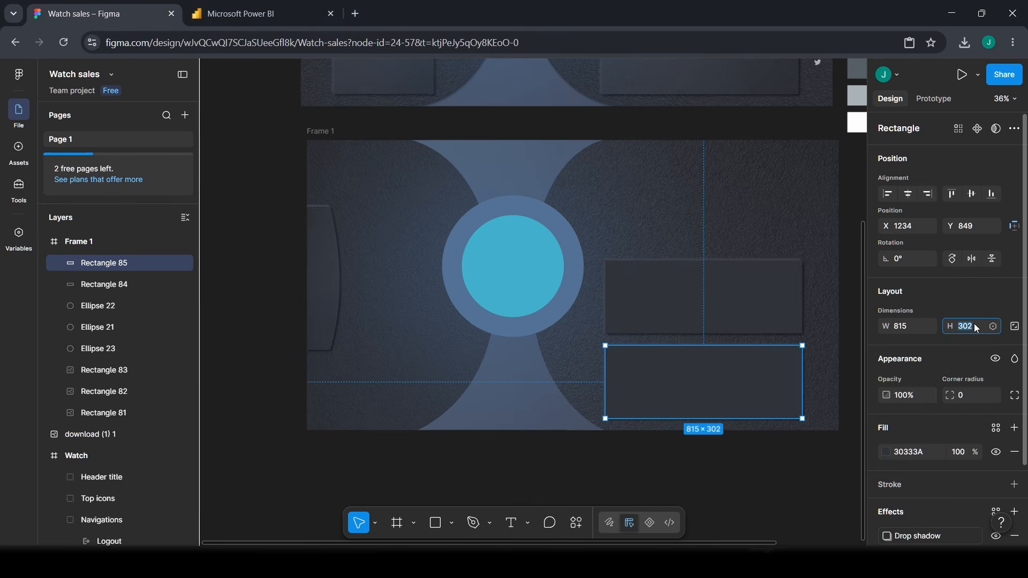
- Give the copied panel height 261 and align it at Y 845, 47 px below Rectangle 84
{"action": "key", "text": "Return"}
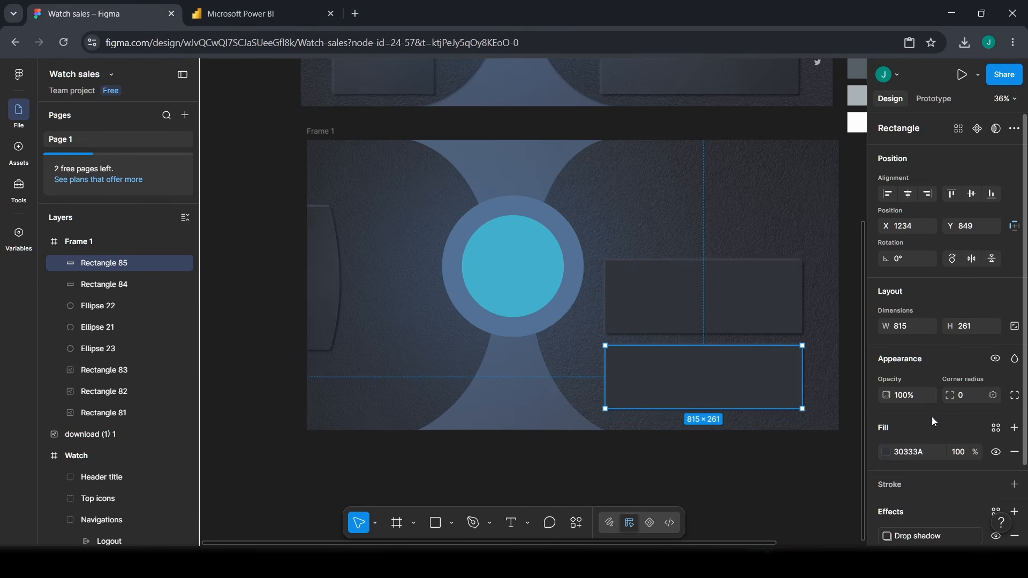
{"action": "mouse_move", "coordinate": [752, 368]}
{"action": "left_mouse_down"}
{"action": "mouse_move", "coordinate": [765, 380]}
{"action": "mouse_move", "coordinate": [751, 374]}
{"action": "left_mouse_up"}
{"action": "scroll", "coordinate": [751, 374], "scroll_direction": "up", "scroll_amount": 3}
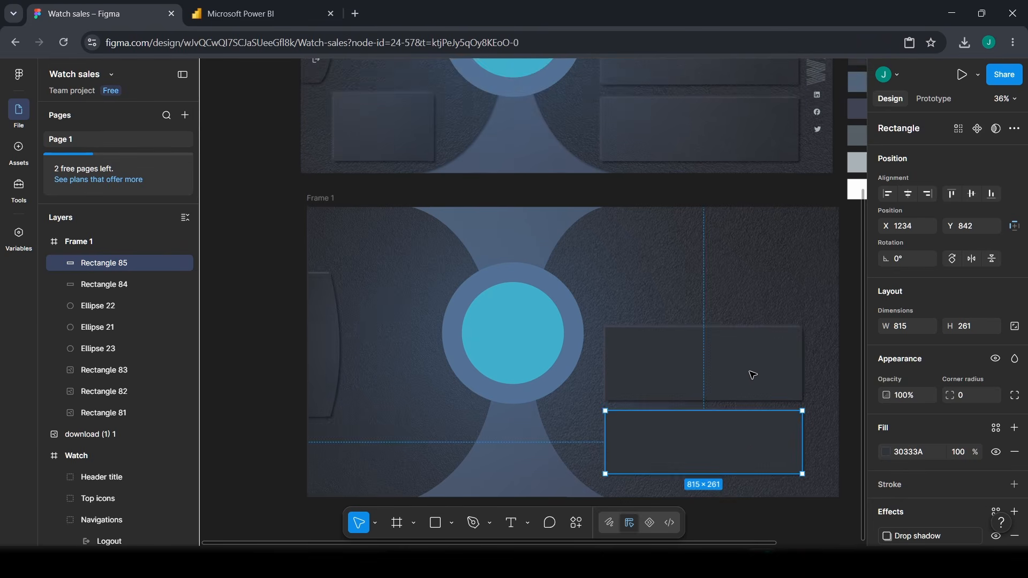
{"action": "scroll", "coordinate": [752, 375], "scroll_direction": "down", "scroll_amount": 5}
{"action": "key", "text": "Down"}
{"action": "key", "text": "Down"}
{"action": "key", "text": "Down"}
{"action": "key", "text": "Down"}
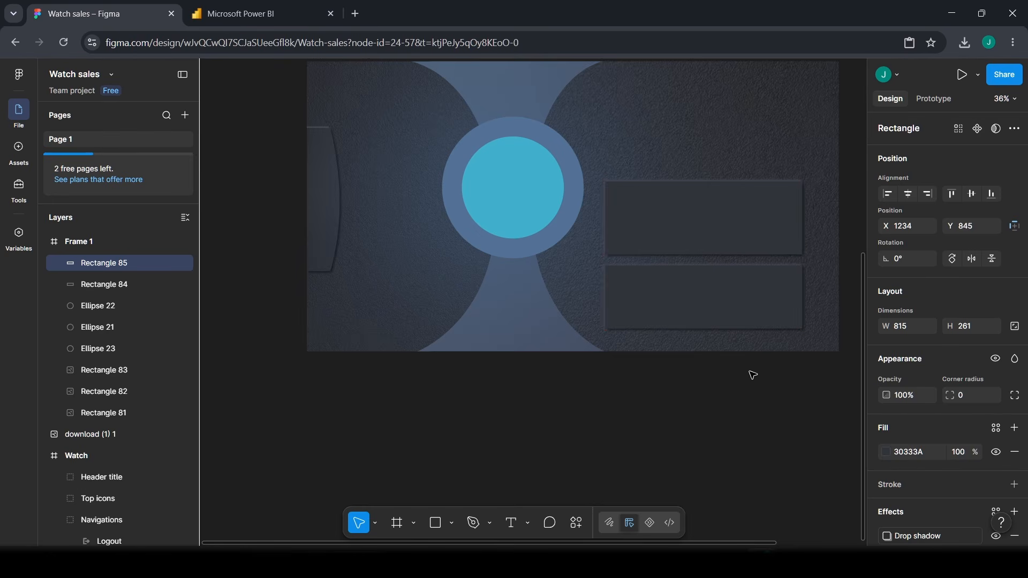
{"action": "left_click", "coordinate": [705, 220], "text": "shift"}
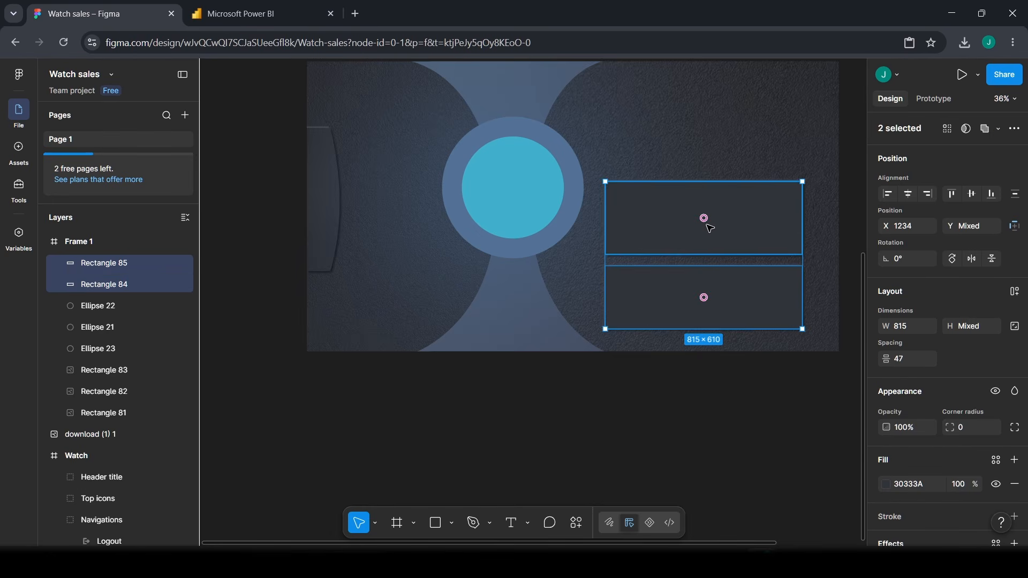
{"action": "left_click_drag", "start_coordinate": [705, 220], "coordinate": [708, 236]}
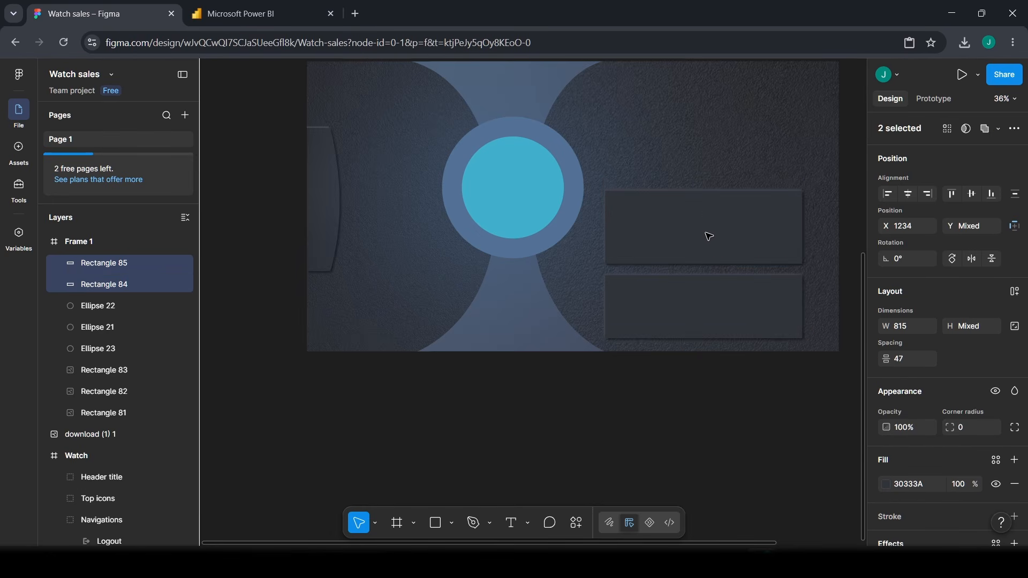
{"action": "left_click", "coordinate": [750, 470]}
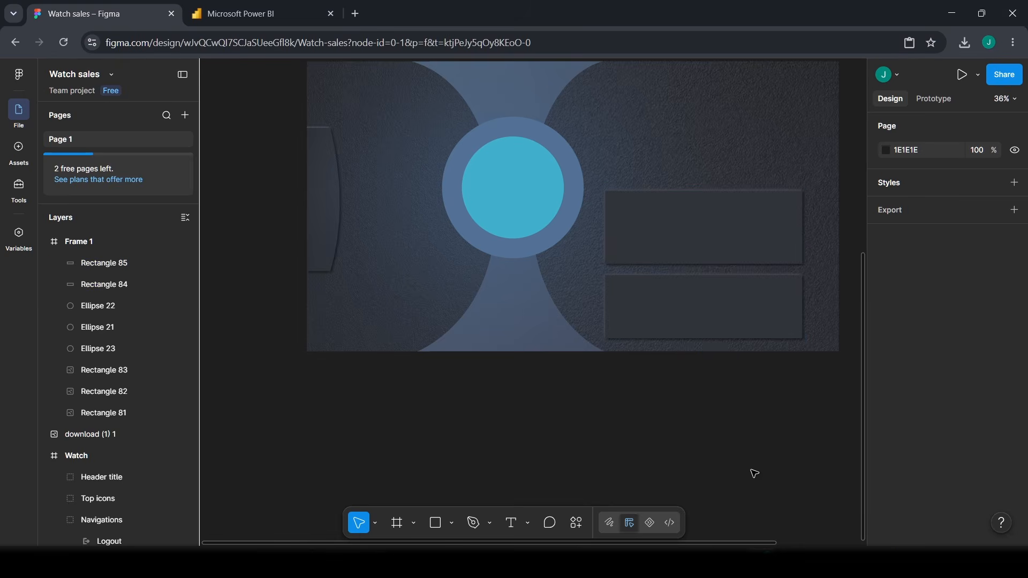
{"action": "scroll", "coordinate": [672, 219], "scroll_direction": "up", "scroll_amount": 1}
{"action": "scroll", "coordinate": [707, 297], "scroll_direction": "up", "scroll_amount": 5}
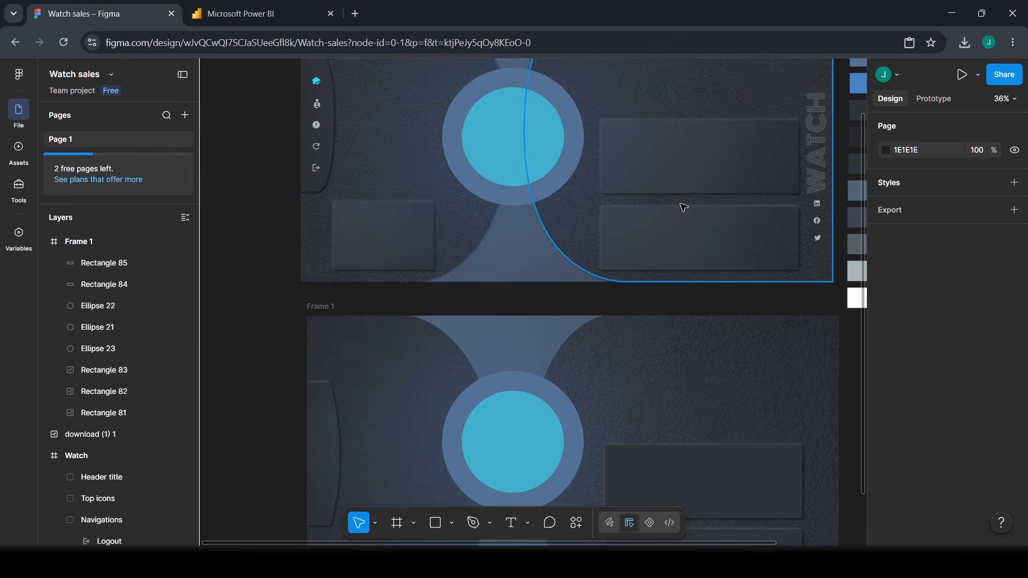
{"action": "scroll", "coordinate": [722, 478], "scroll_direction": "down", "scroll_amount": 2}
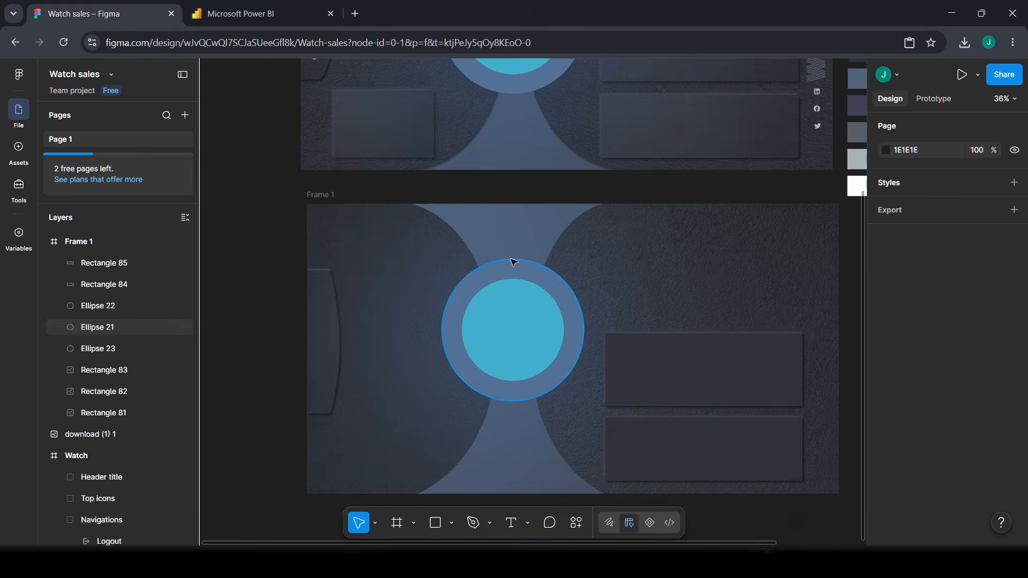
- Duplicate Rectangle 84 and drag the copy to Frame 1's bottom-left corner
{"action": "left_click", "coordinate": [658, 353]}
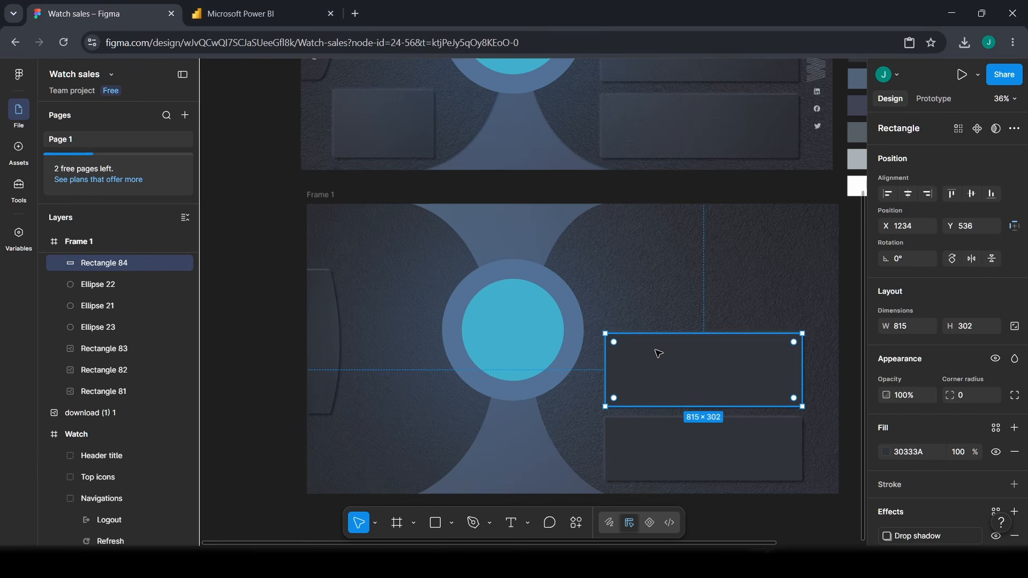
{"action": "key", "text": "ctrl+d"}
{"action": "left_click_drag", "start_coordinate": [692, 383], "coordinate": [486, 440]}
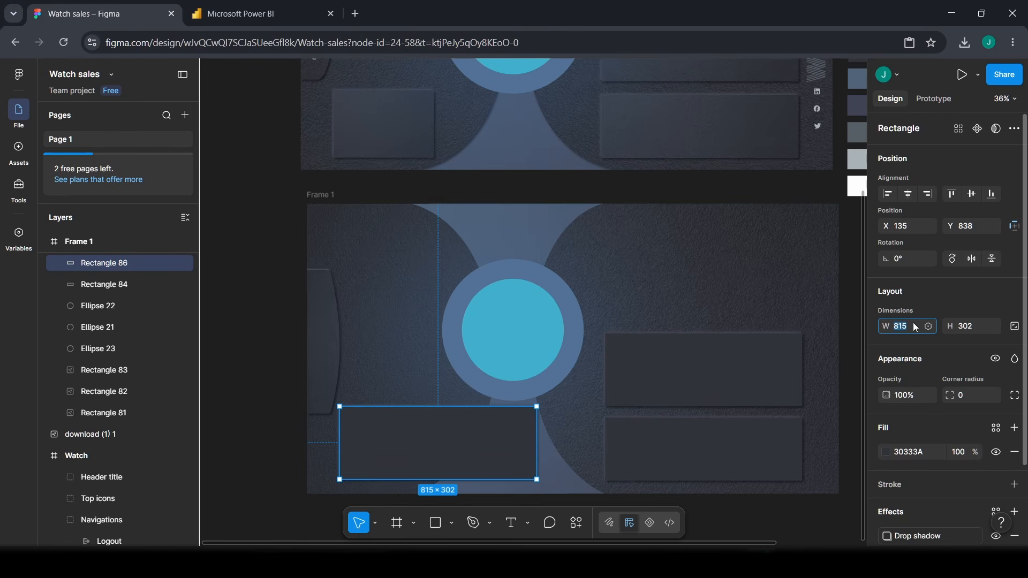
- Resize the copy to 414×279 and nudge it into place at the lower left
{"action": "left_click", "coordinate": [976, 328]}
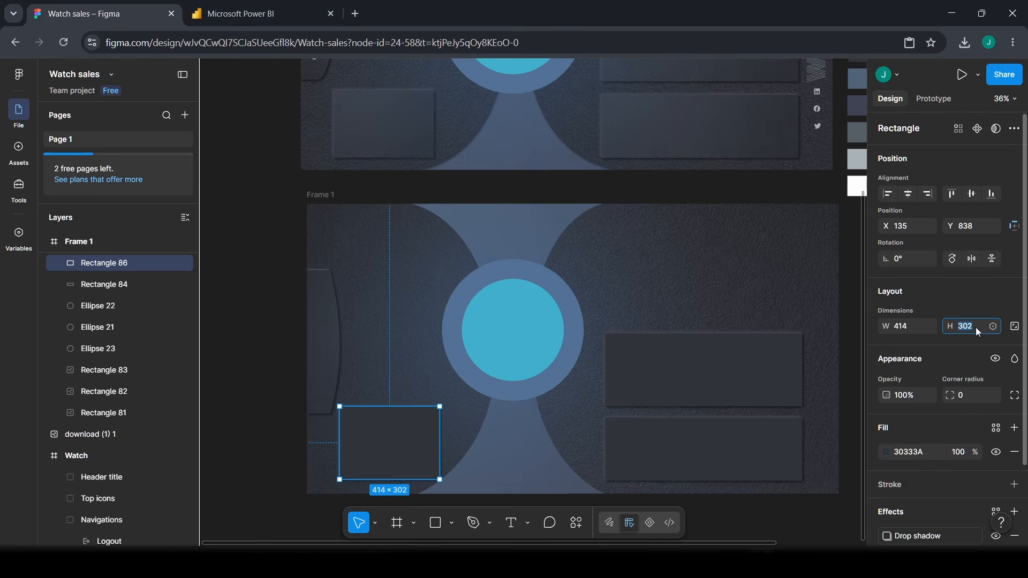
{"action": "type", "text": "279"}
{"action": "key", "text": "Return"}
{"action": "scroll", "coordinate": [380, 495], "scroll_direction": "down", "scroll_amount": 1}
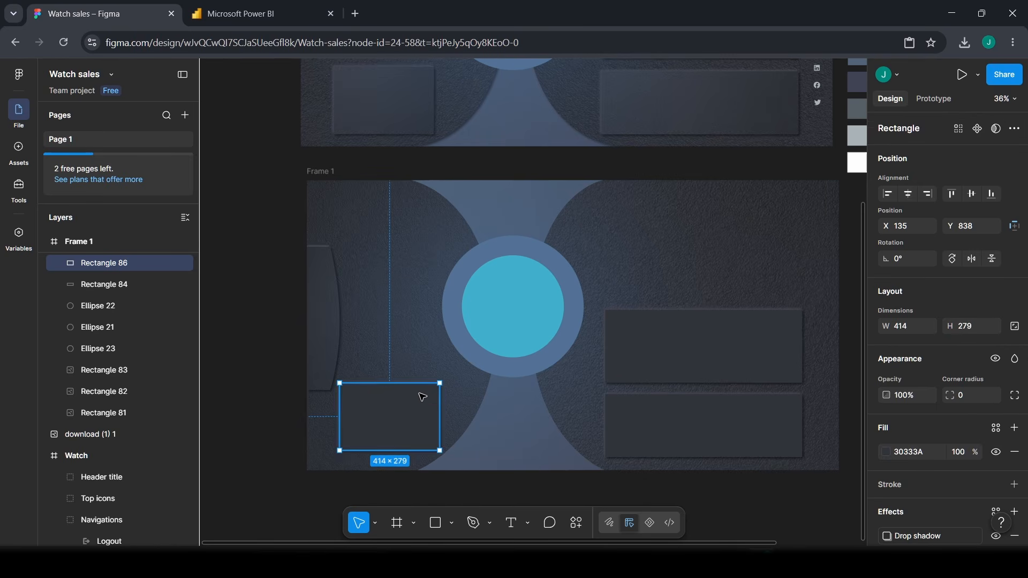
{"action": "left_click_drag", "start_coordinate": [401, 414], "coordinate": [404, 417]}
{"action": "scroll", "coordinate": [591, 454], "scroll_direction": "up", "scroll_amount": 1}
{"action": "scroll", "coordinate": [605, 384], "scroll_direction": "up", "scroll_amount": 1}
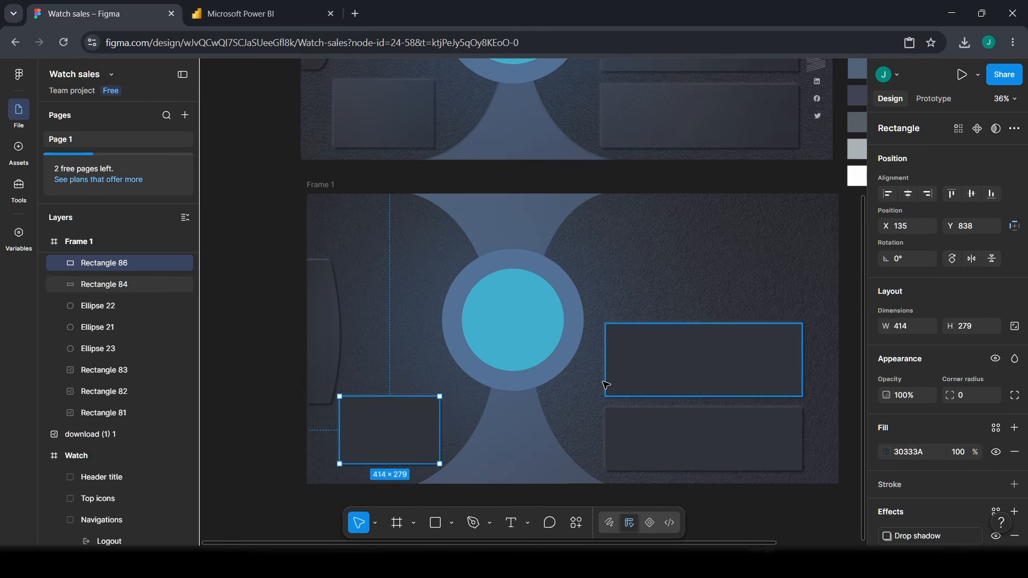
{"action": "scroll", "coordinate": [632, 235], "scroll_direction": "up", "scroll_amount": 5}
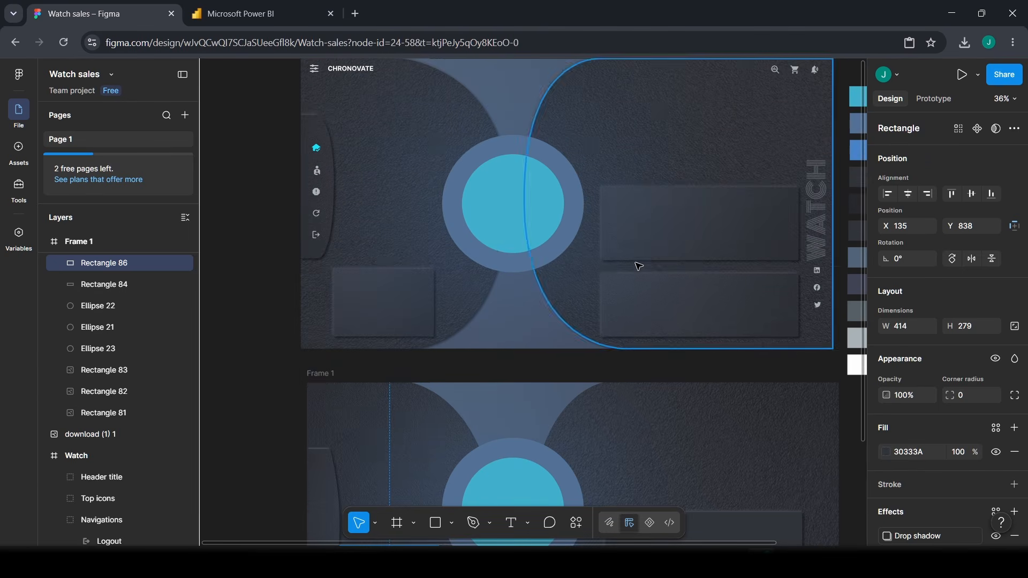
{"action": "scroll", "coordinate": [659, 332], "scroll_direction": "down", "scroll_amount": 2}
{"action": "scroll", "coordinate": [659, 332], "scroll_direction": "down", "scroll_amount": 5}
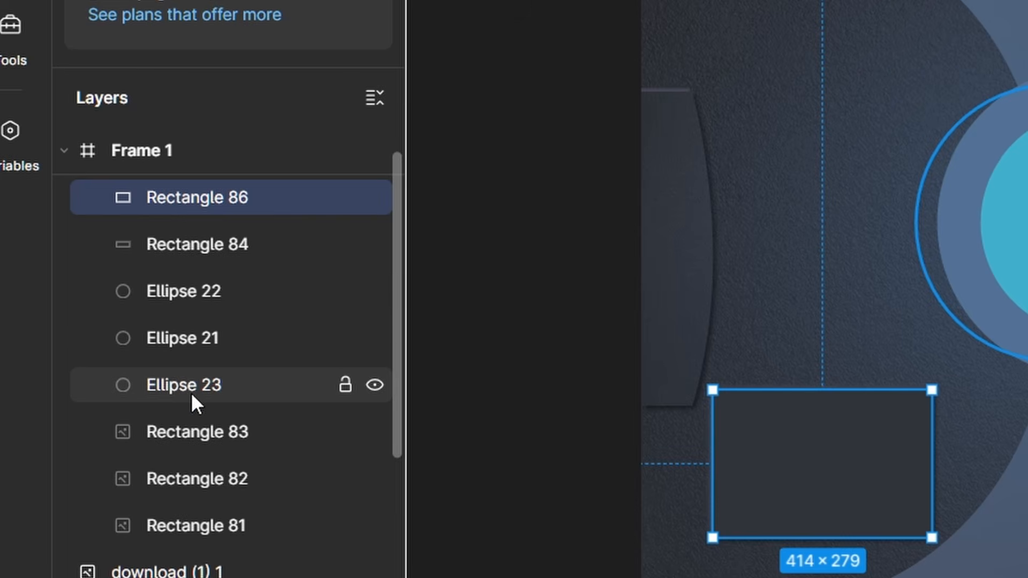
- Move Rectangles 84, 86 and 85 below the ellipses in the layer order
{"action": "left_click_drag", "start_coordinate": [172, 245], "coordinate": [191, 403]}
{"action": "left_click_drag", "start_coordinate": [166, 207], "coordinate": [190, 409]}
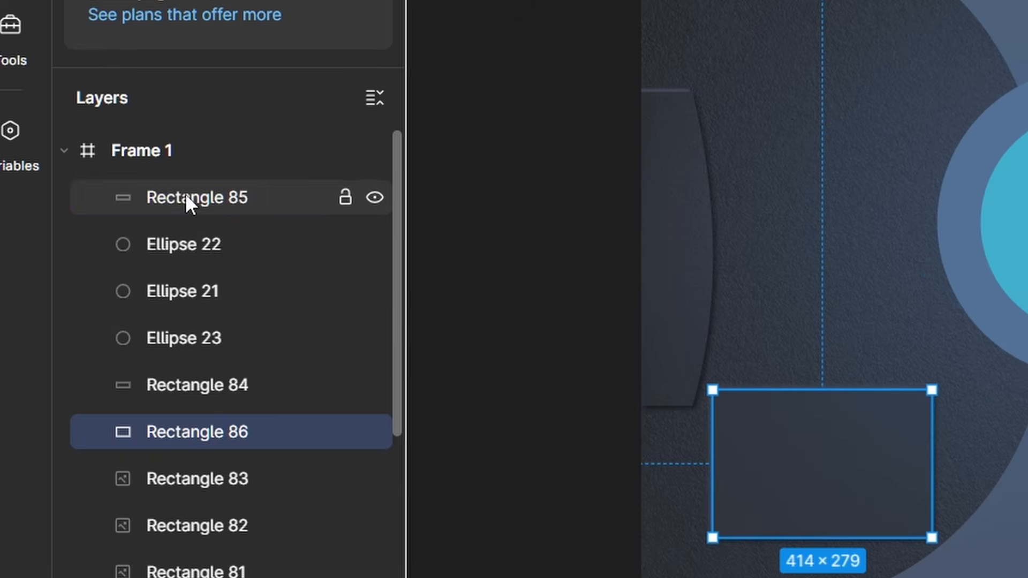
{"action": "left_click_drag", "start_coordinate": [185, 194], "coordinate": [213, 455]}
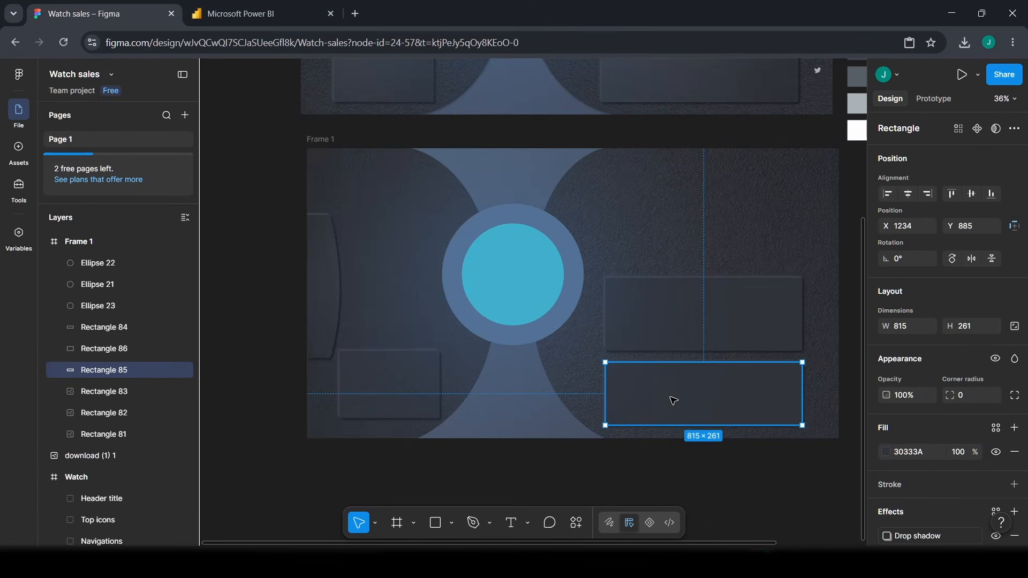
{"action": "left_click", "coordinate": [613, 497]}
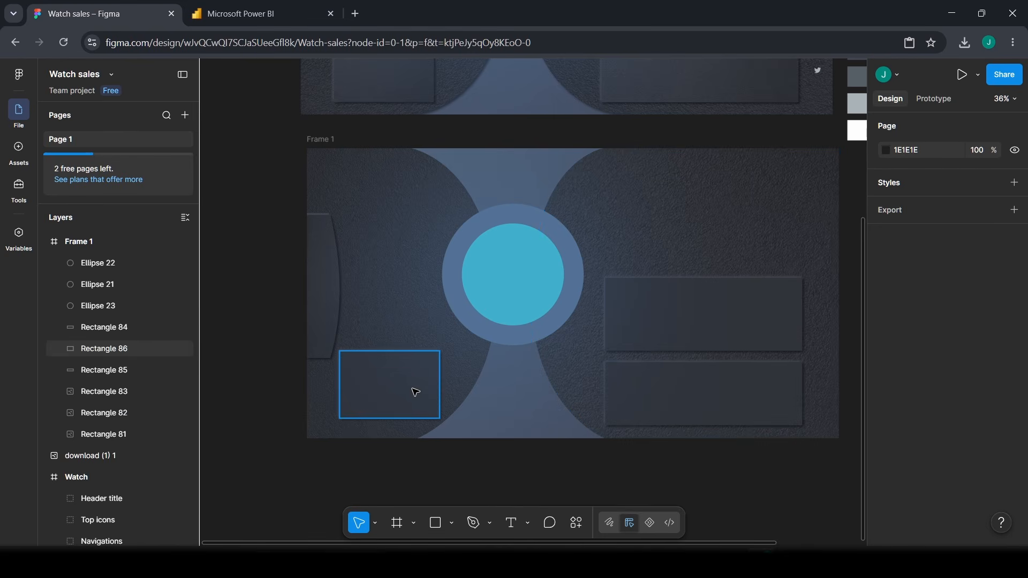
- Bring Frame 1 into view and pick the Text tool
{"action": "scroll", "coordinate": [578, 455], "scroll_direction": "up", "scroll_amount": 5}
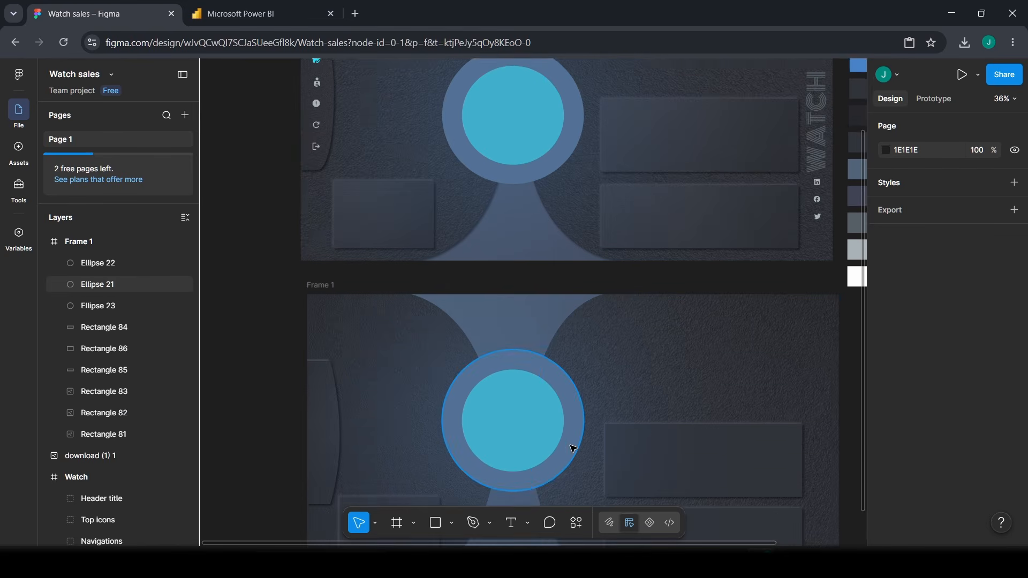
{"action": "scroll", "coordinate": [578, 448], "scroll_direction": "down", "scroll_amount": 5}
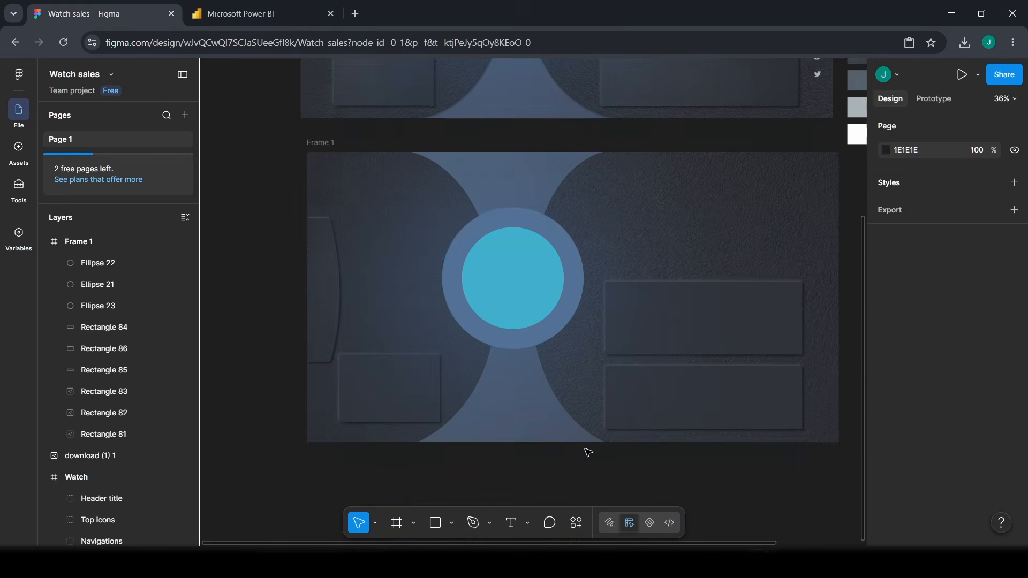
{"action": "scroll", "coordinate": [594, 428], "scroll_direction": "up", "scroll_amount": 6}
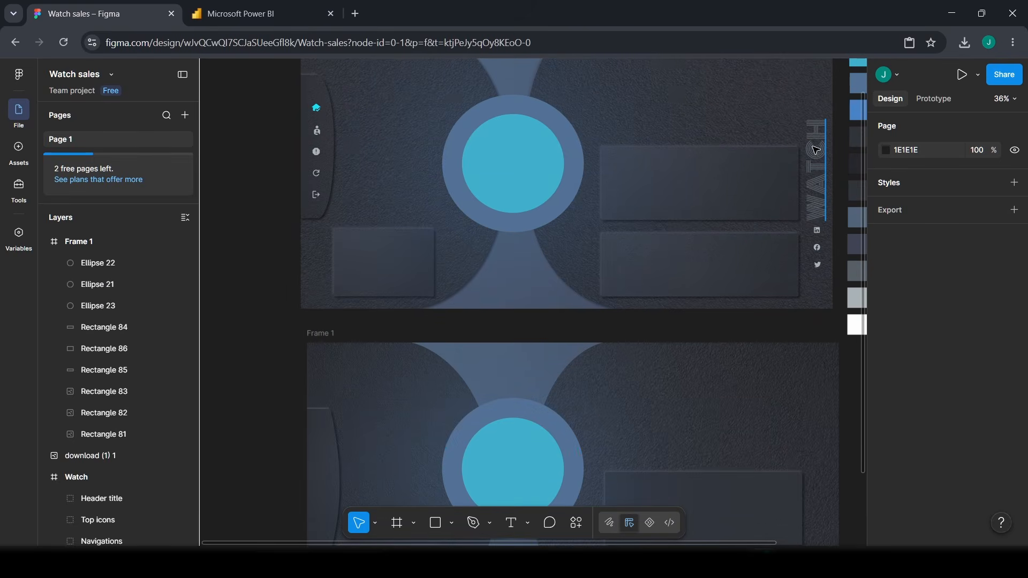
{"action": "scroll", "coordinate": [819, 187], "scroll_direction": "up", "scroll_amount": 1}
{"action": "scroll", "coordinate": [824, 172], "scroll_direction": "up", "scroll_amount": 1}
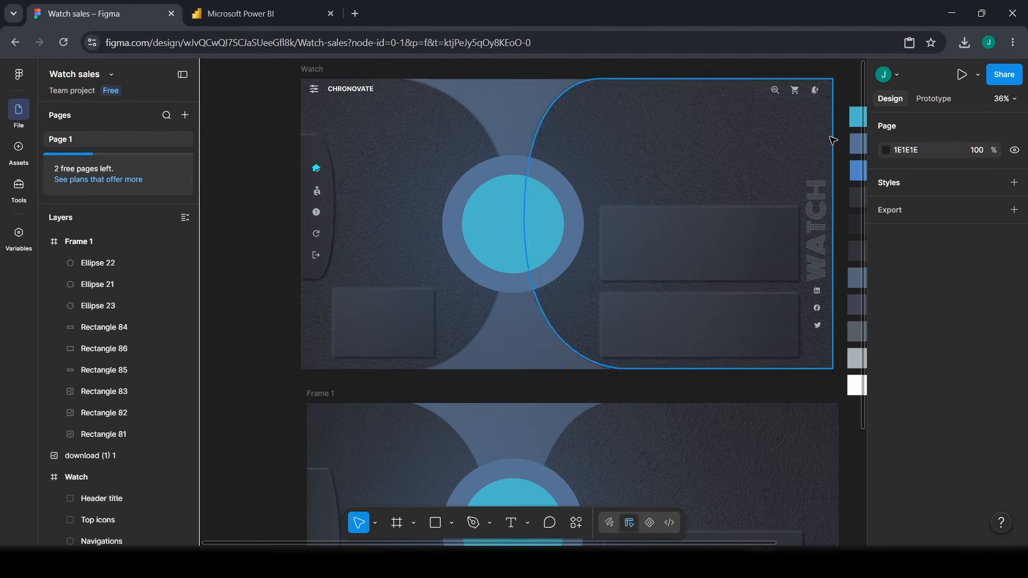
{"action": "scroll", "coordinate": [755, 310], "scroll_direction": "down", "scroll_amount": 1}
{"action": "scroll", "coordinate": [755, 311], "scroll_direction": "down", "scroll_amount": 10}
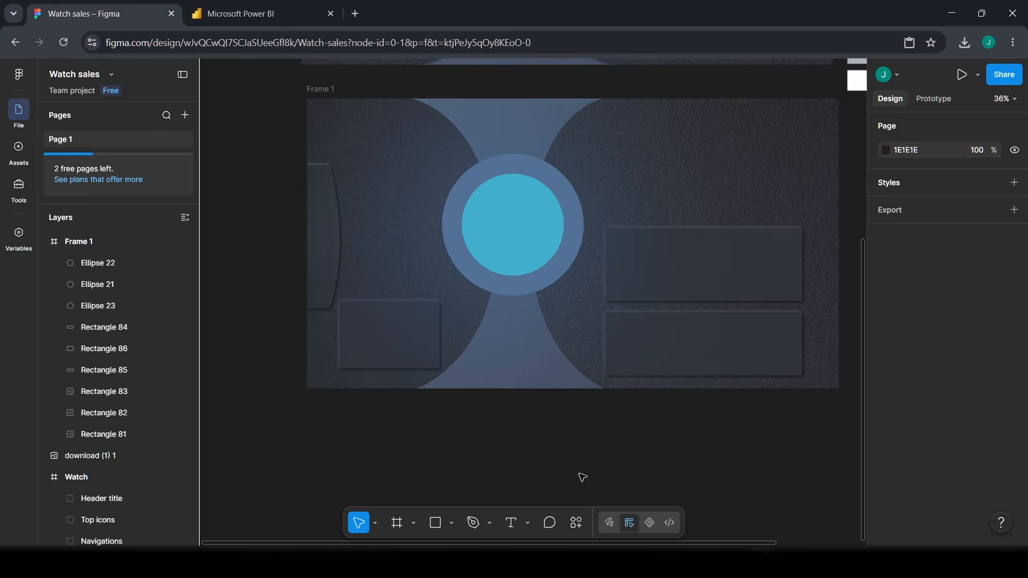
{"action": "left_click", "coordinate": [513, 523]}
- Add a 'WATCH' text layer in Frame 1 and set its font size to 96
{"action": "scroll", "coordinate": [673, 230], "scroll_direction": "up", "scroll_amount": 1}
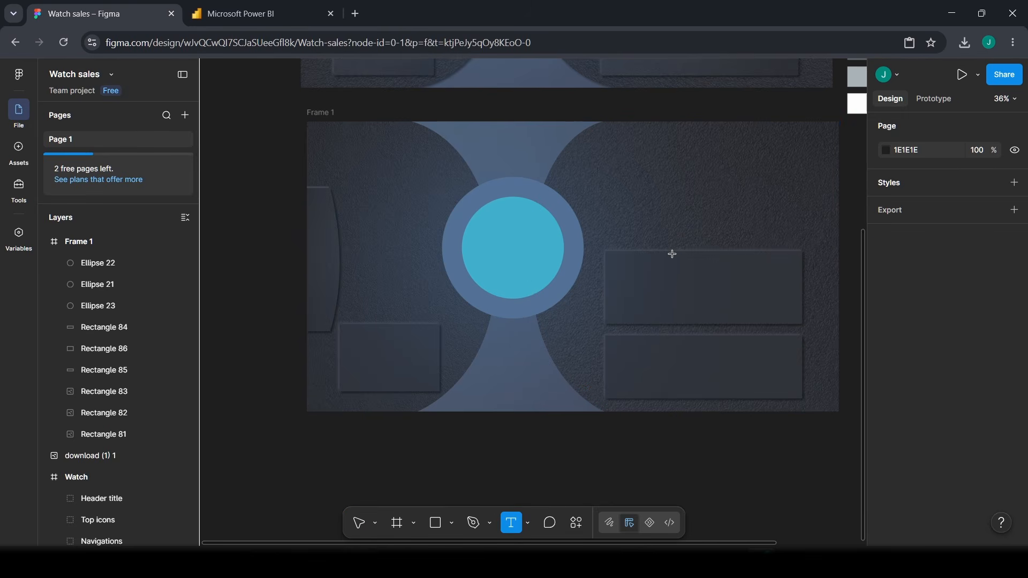
{"action": "left_click", "coordinate": [683, 195]}
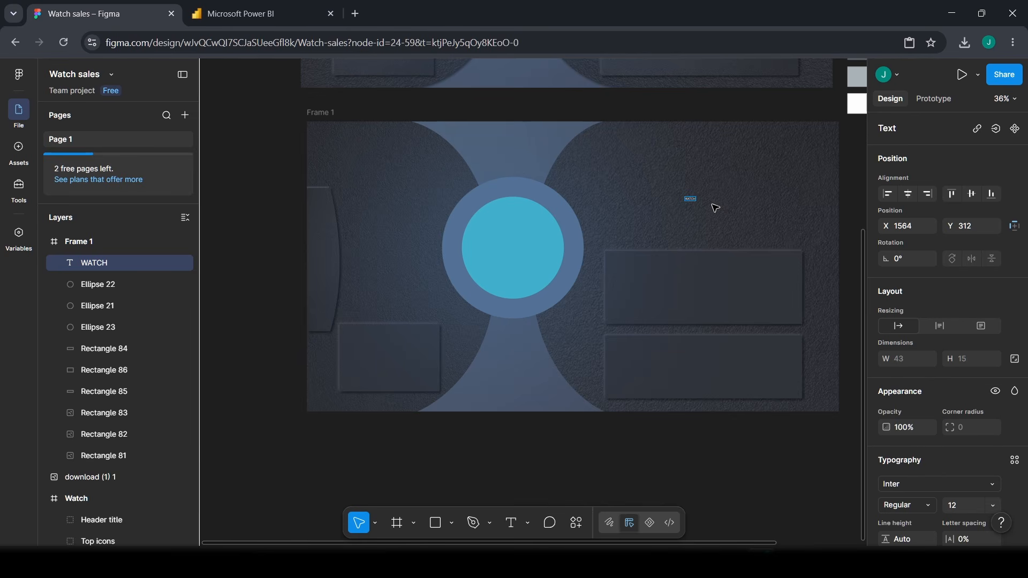
{"action": "key", "text": "Escape"}
{"action": "scroll", "coordinate": [991, 400], "scroll_direction": "down", "scroll_amount": 3}
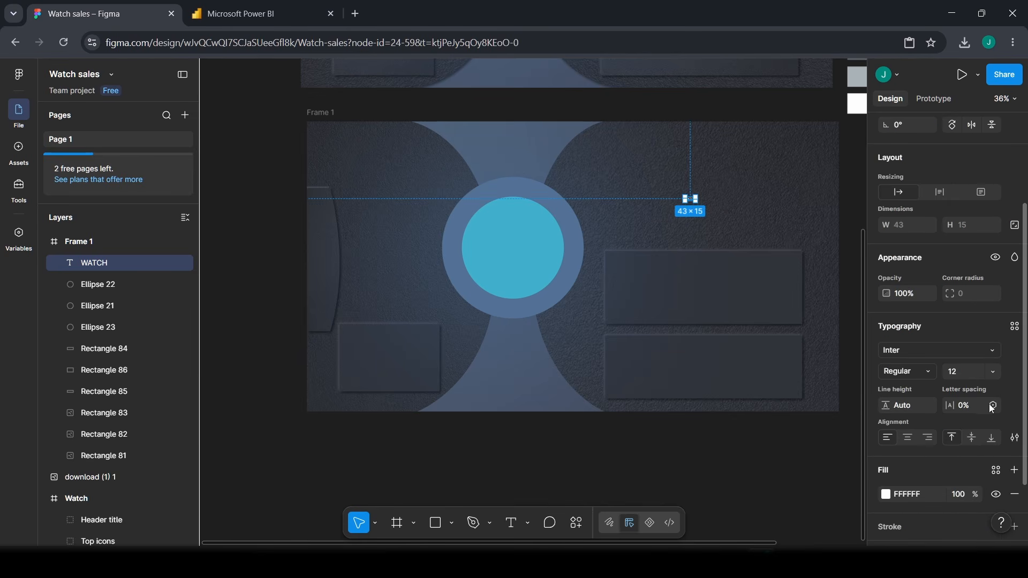
{"action": "left_click", "coordinate": [962, 370]}
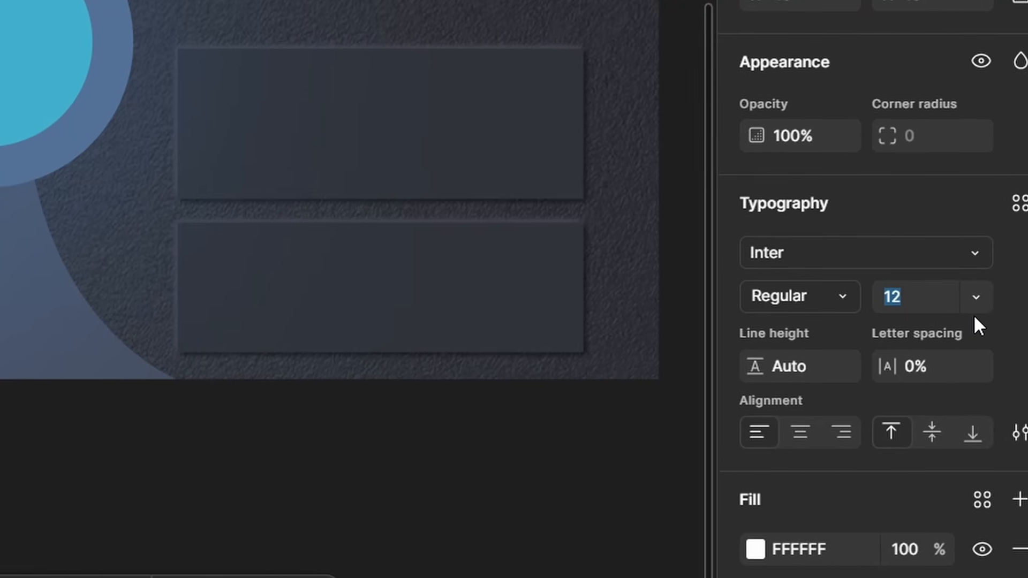
{"action": "type", "text": "96"}
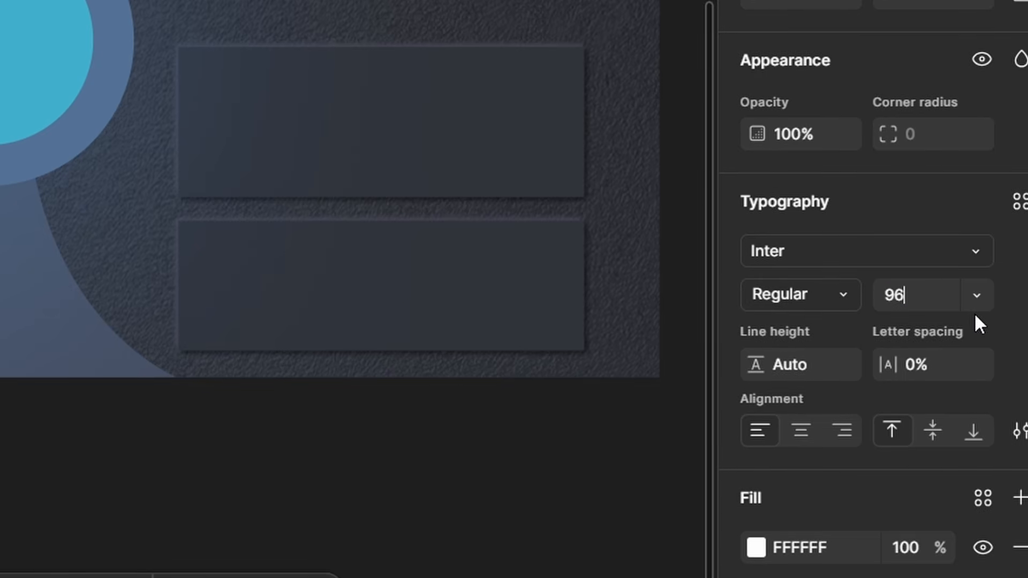
{"action": "key", "text": "Return"}
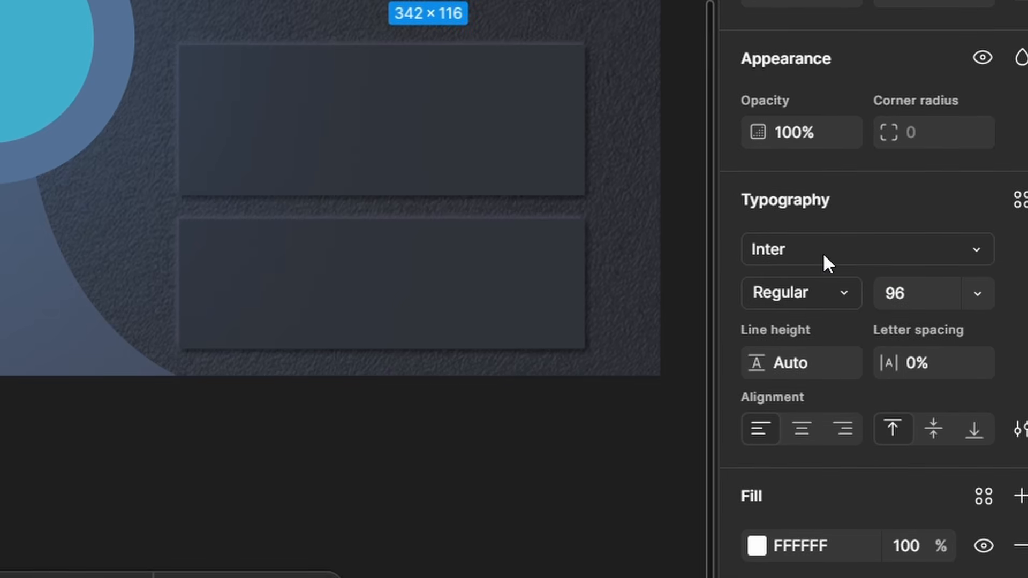
- Set WATCH to Monoton with a 585E66 fill and place it above the upper-right panel
{"action": "left_click", "coordinate": [819, 249]}
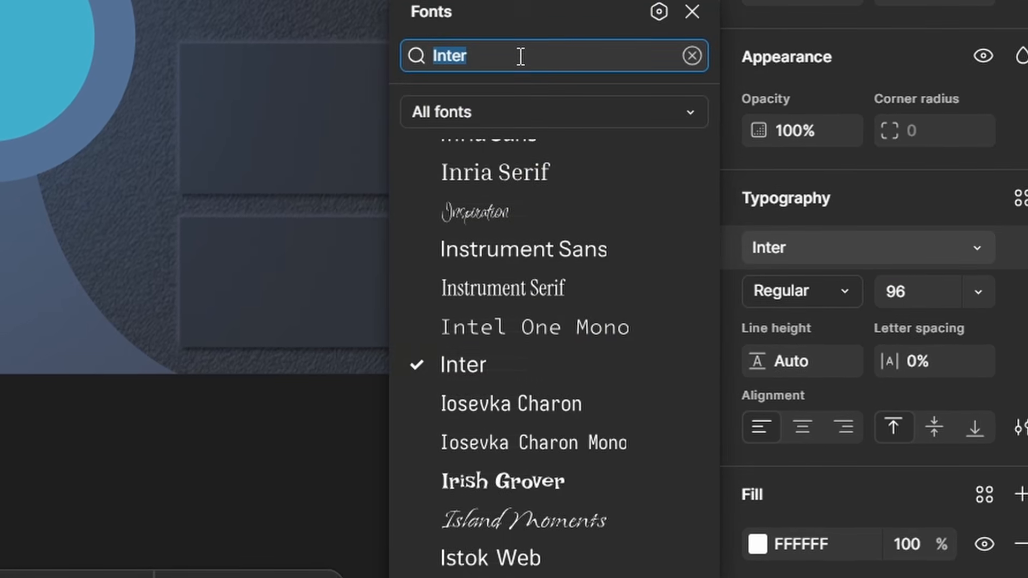
{"action": "type", "text": "MO"}
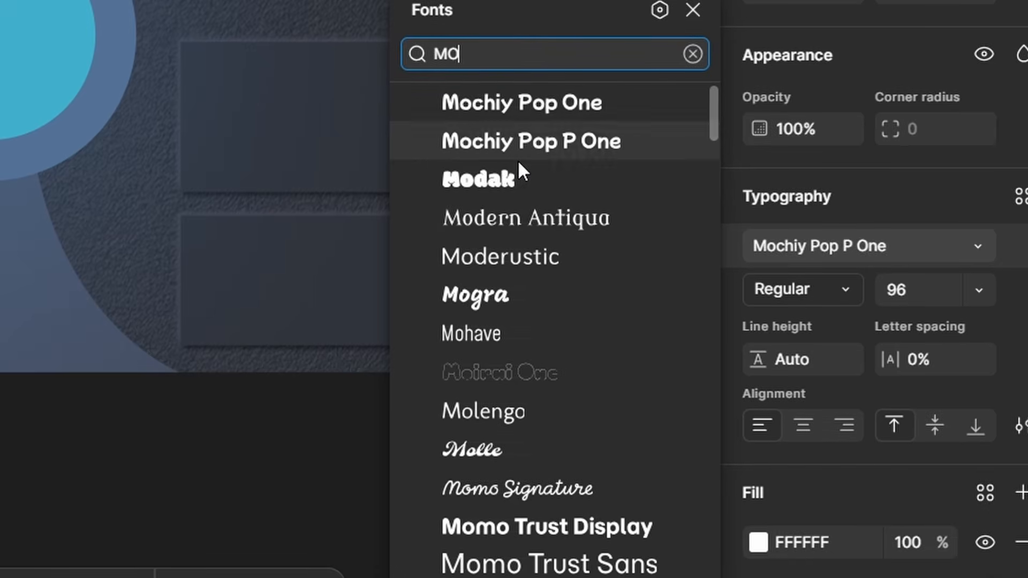
{"action": "type", "text": "NO"}
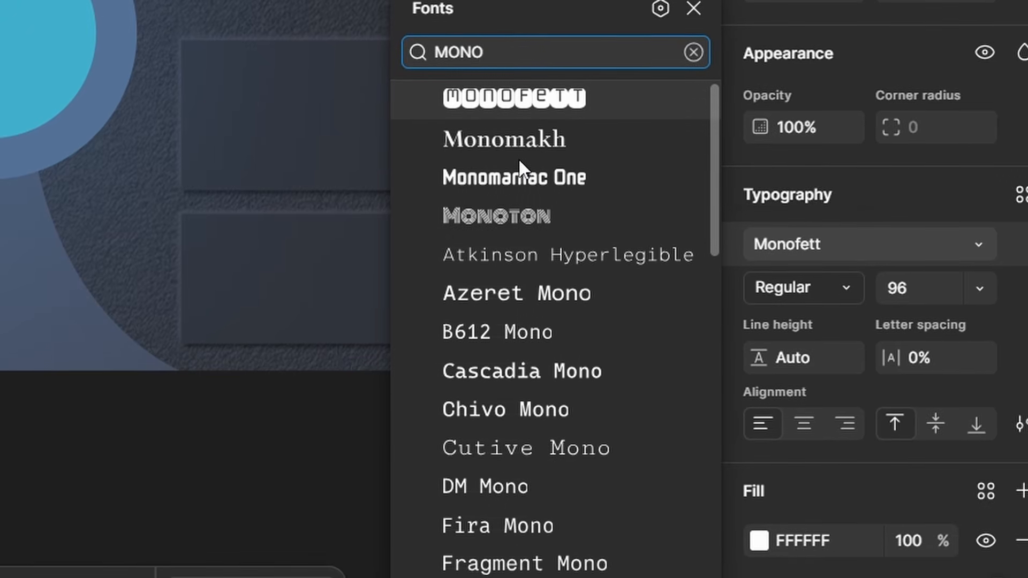
{"action": "left_click", "coordinate": [527, 214]}
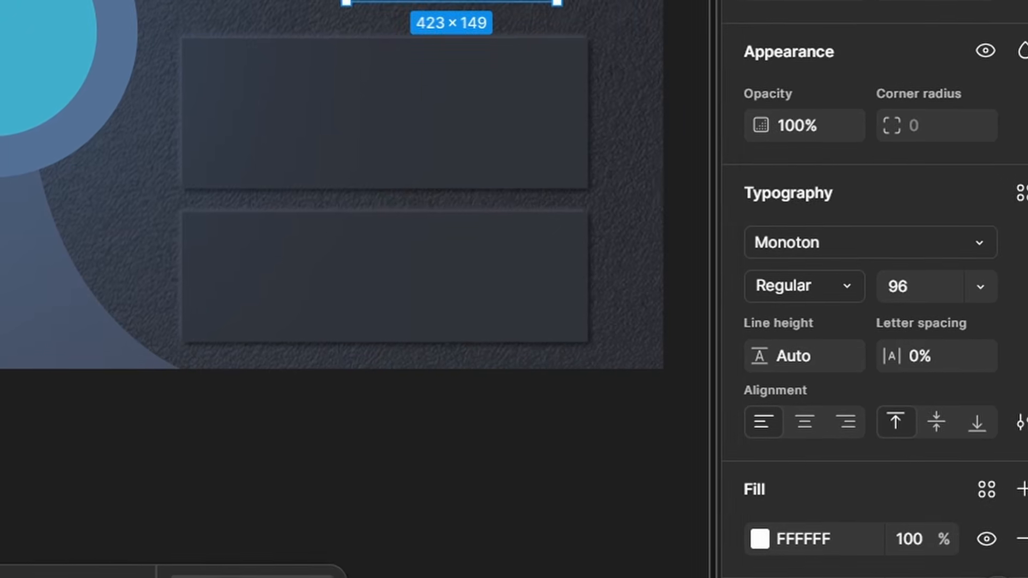
{"action": "left_click", "coordinate": [834, 530]}
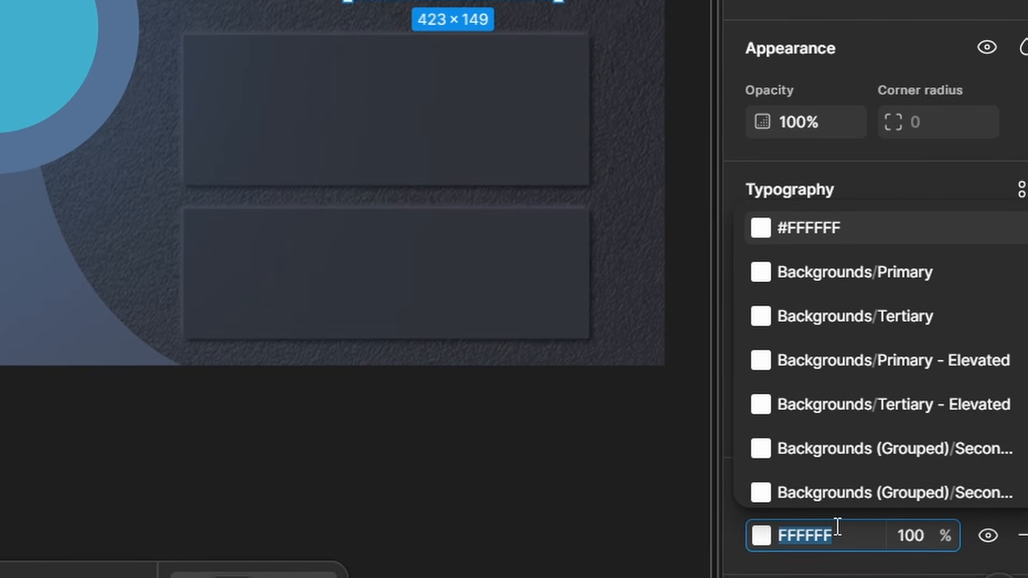
{"action": "type", "text": "585"}
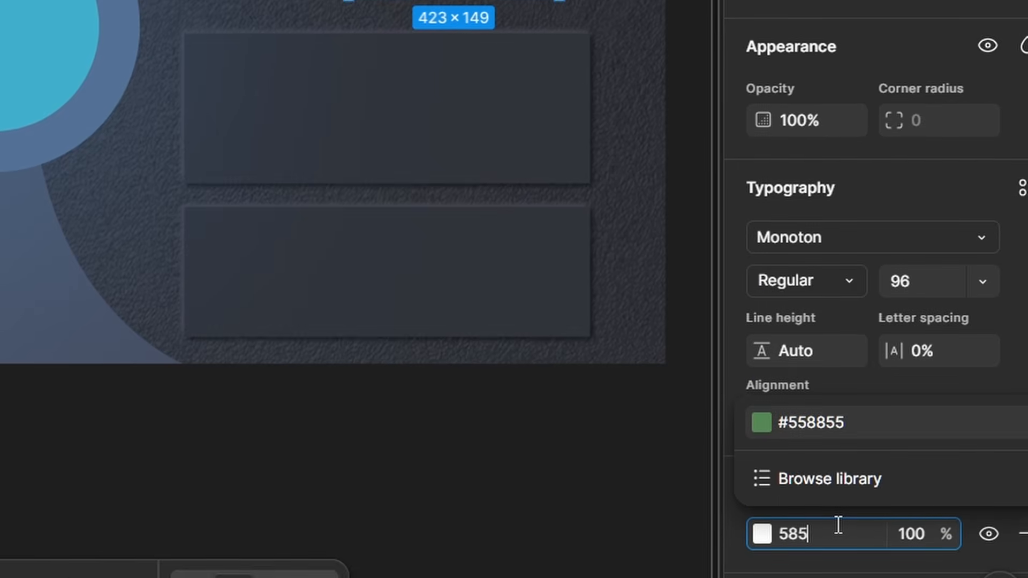
{"action": "type", "text": "E"}
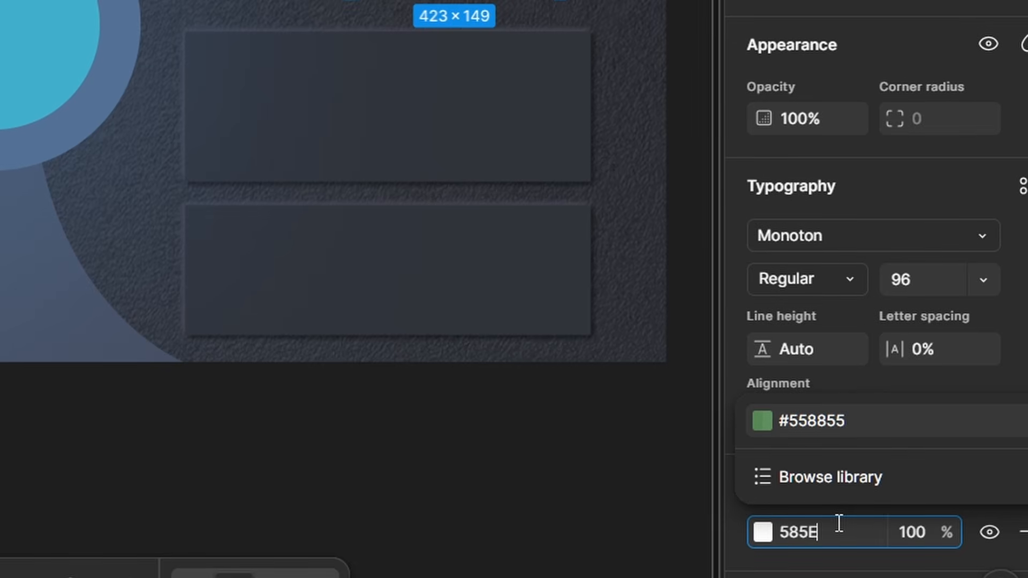
{"action": "type", "text": "66"}
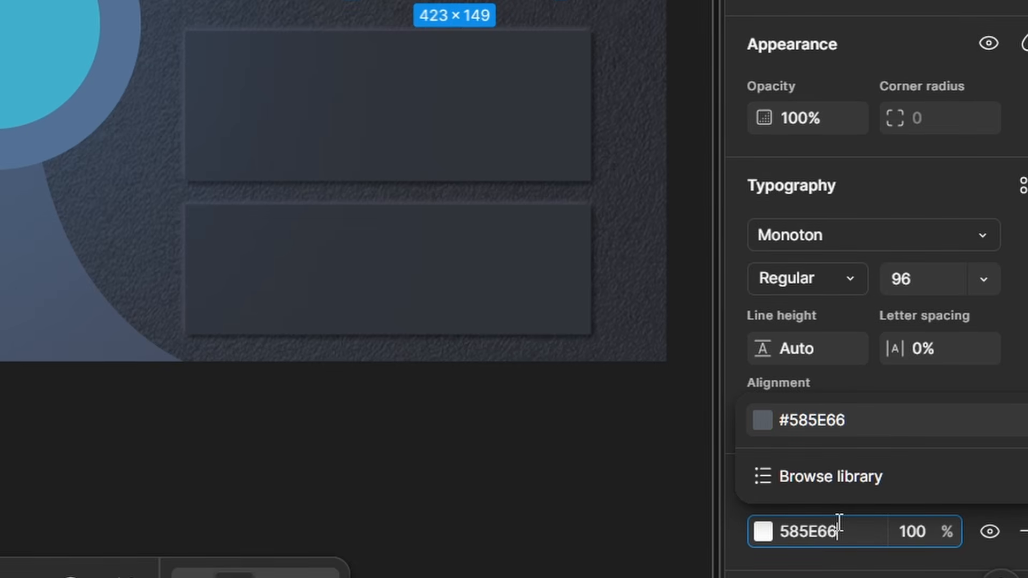
{"action": "key", "text": "Return"}
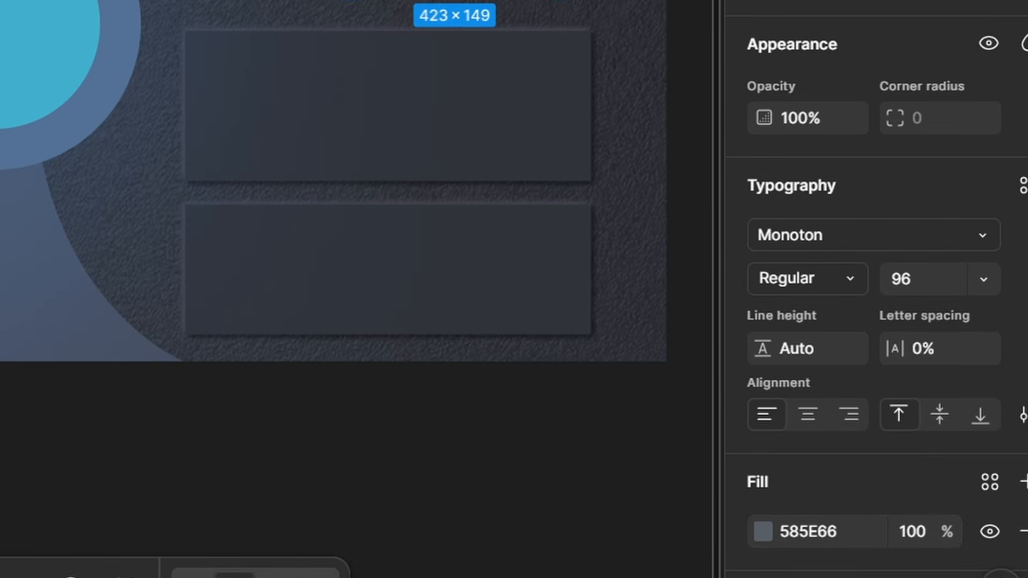
{"action": "mouse_move", "coordinate": [726, 223]}
{"action": "left_mouse_down"}
{"action": "mouse_move", "coordinate": [675, 210]}
{"action": "mouse_move", "coordinate": [728, 224]}
{"action": "left_mouse_up"}
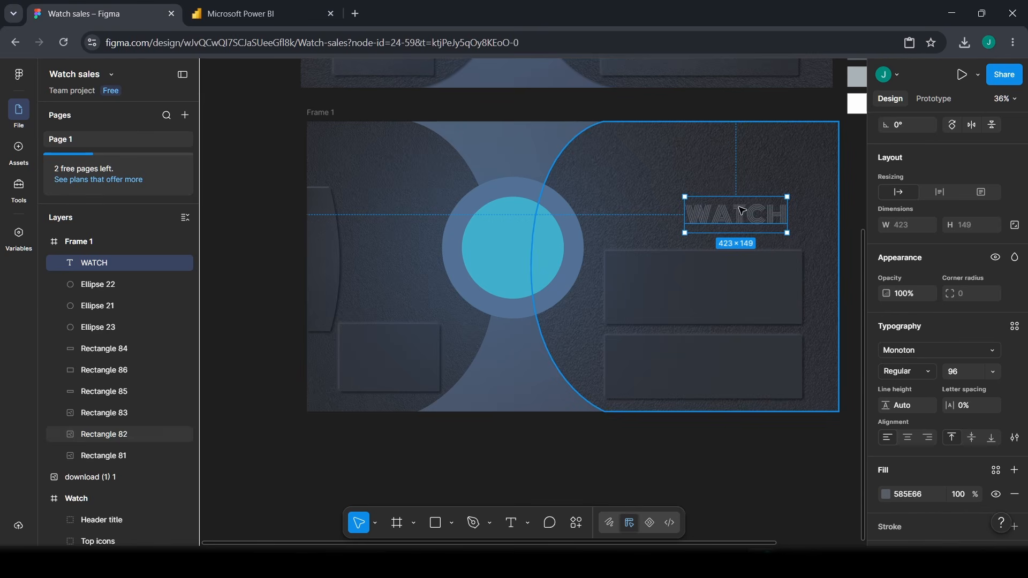
- Try 90% opacity on the WATCH text, then restore it to 100%
{"action": "left_click", "coordinate": [913, 291]}
{"action": "type", "text": "9"}
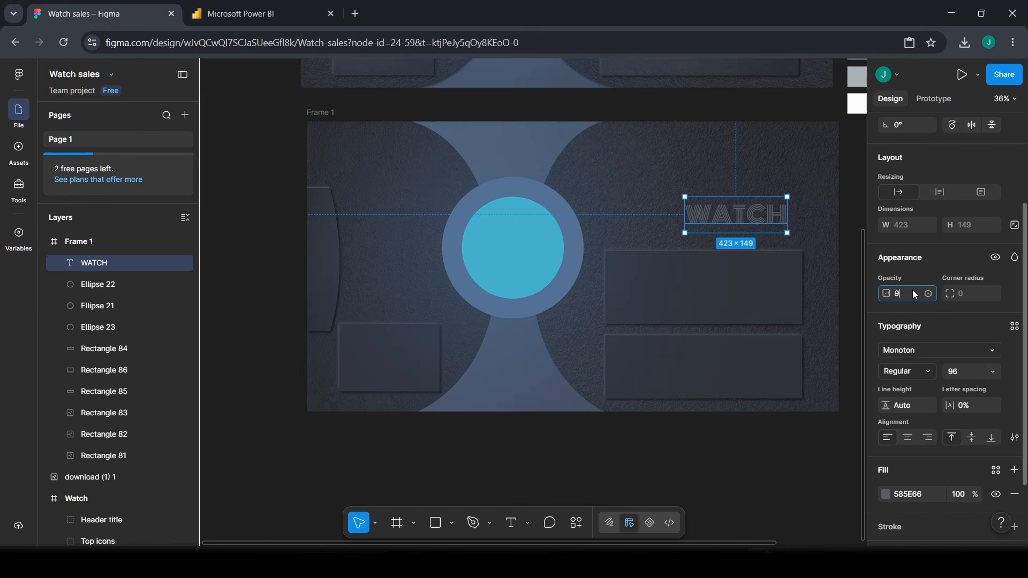
{"action": "type", "text": "0"}
{"action": "key", "text": "Return"}
{"action": "key", "text": "Return"}
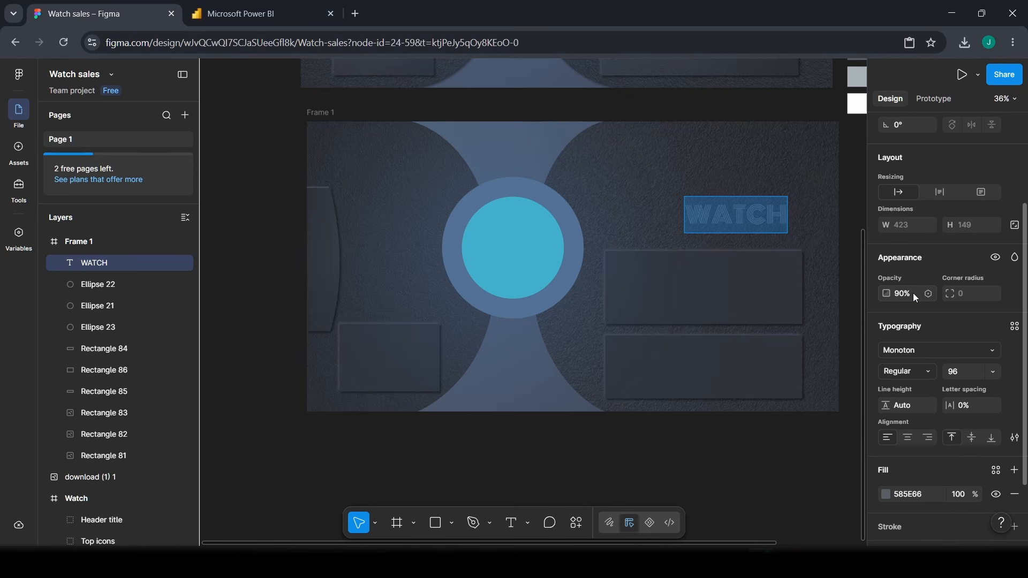
{"action": "type", "text": "100"}
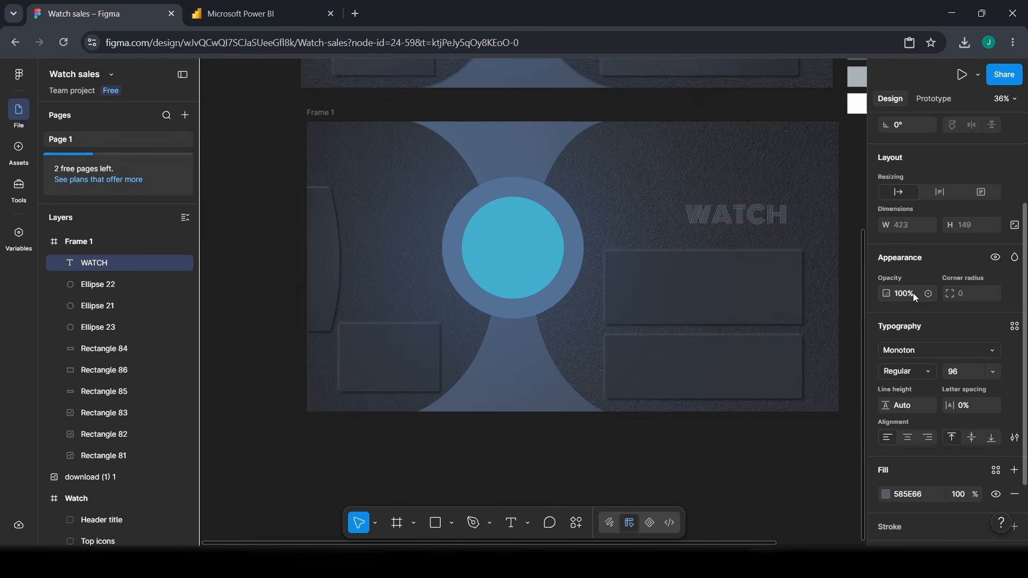
{"action": "key", "text": "Return"}
- Rotate WATCH 90 degrees and move it to Frame 1's right edge
{"action": "scroll", "coordinate": [922, 219], "scroll_direction": "up", "scroll_amount": 3}
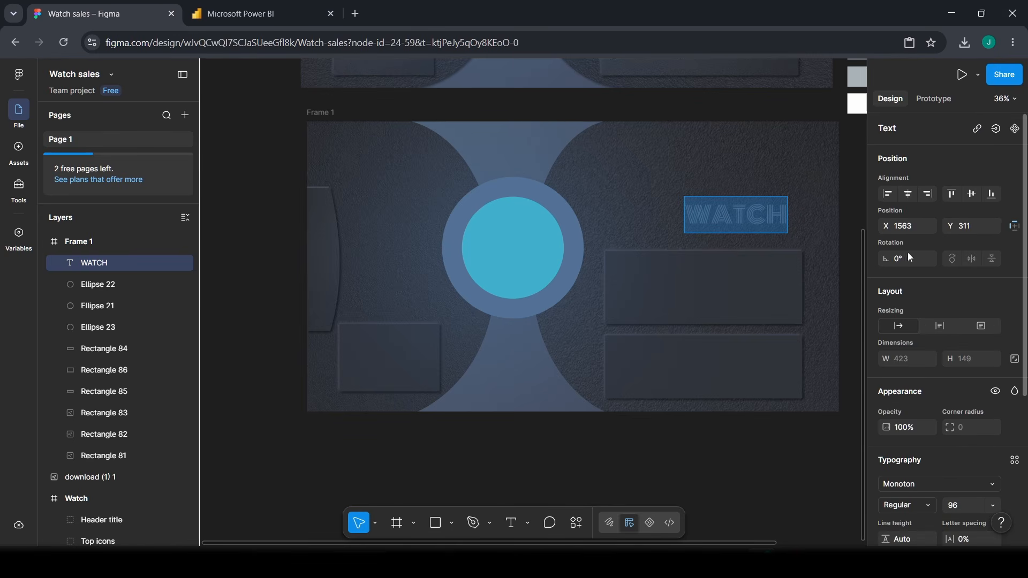
{"action": "type", "text": "90"}
{"action": "key", "text": "Return"}
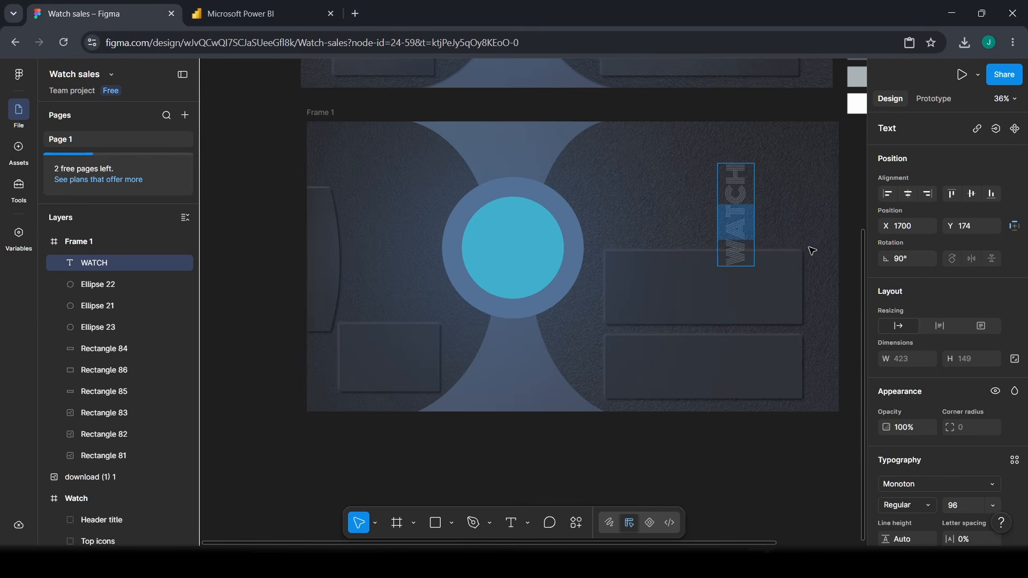
{"action": "left_click_drag", "start_coordinate": [753, 222], "coordinate": [829, 273]}
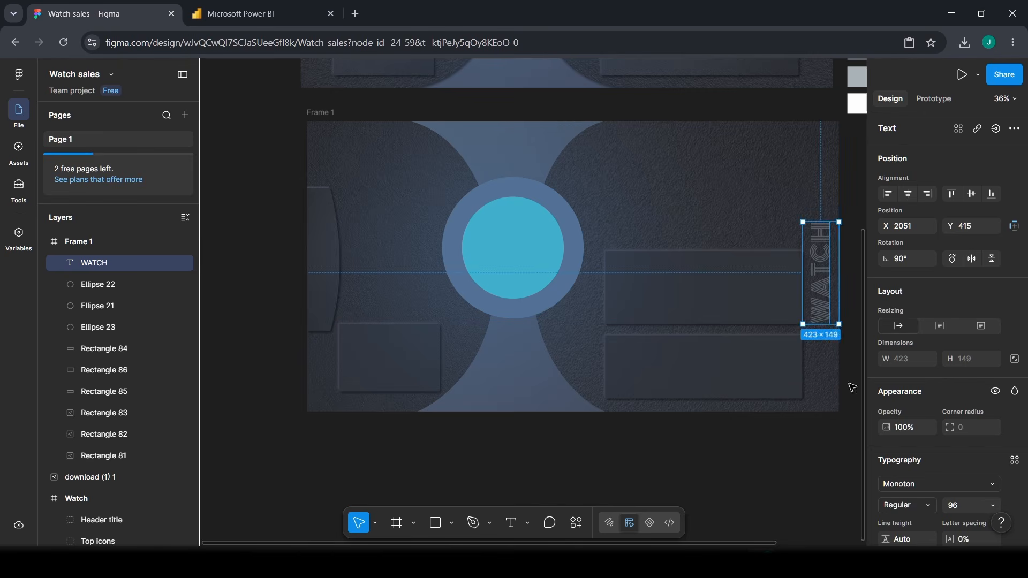
{"action": "left_click", "coordinate": [821, 444]}
{"action": "left_click", "coordinate": [818, 240]}
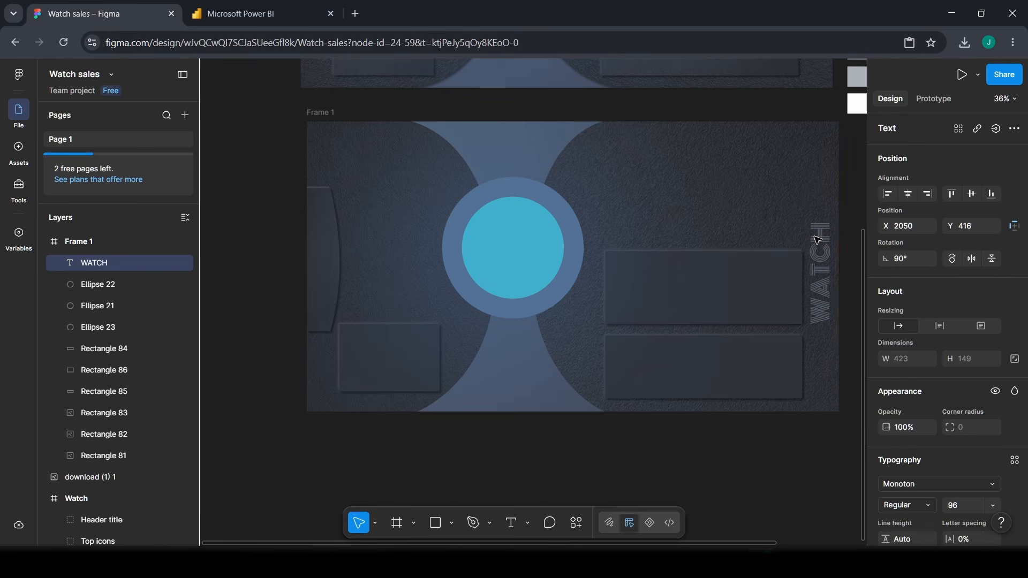
{"action": "scroll", "coordinate": [830, 400], "scroll_direction": "up", "scroll_amount": 7}
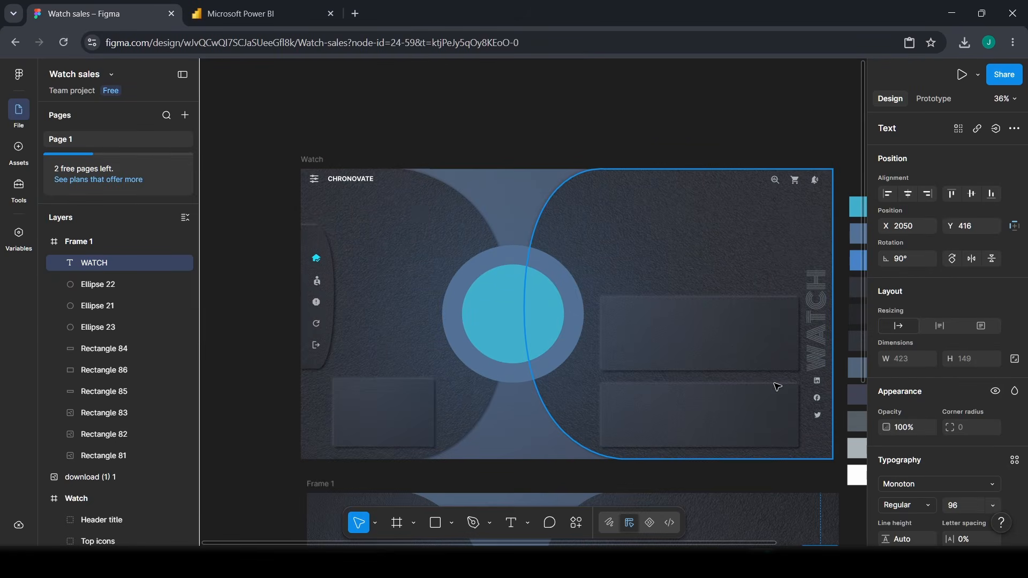
{"action": "scroll", "coordinate": [602, 290], "scroll_direction": "down", "scroll_amount": 3}
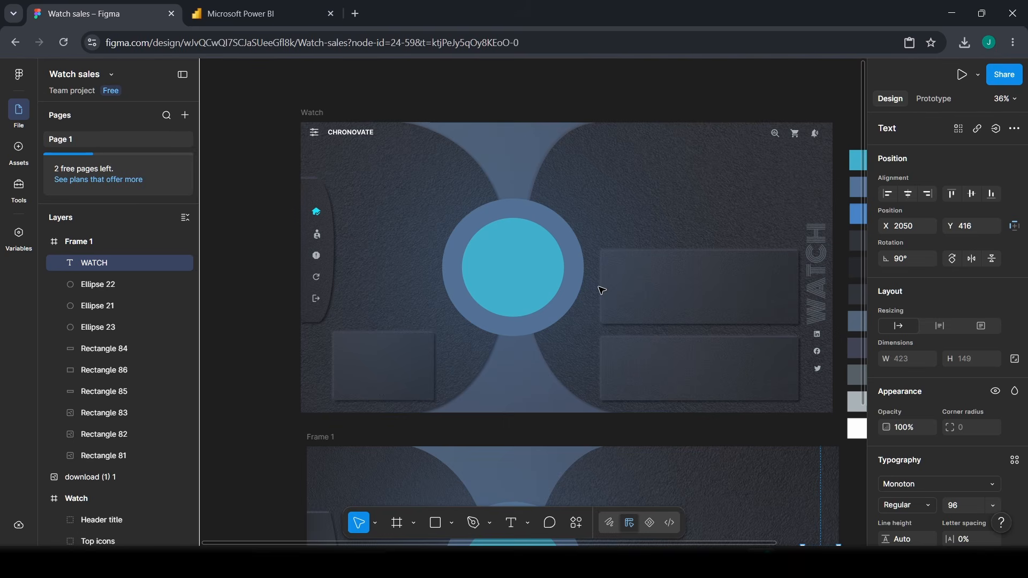
{"action": "scroll", "coordinate": [602, 290], "scroll_direction": "down", "scroll_amount": 2}
{"action": "scroll", "coordinate": [601, 290], "scroll_direction": "up", "scroll_amount": 3}
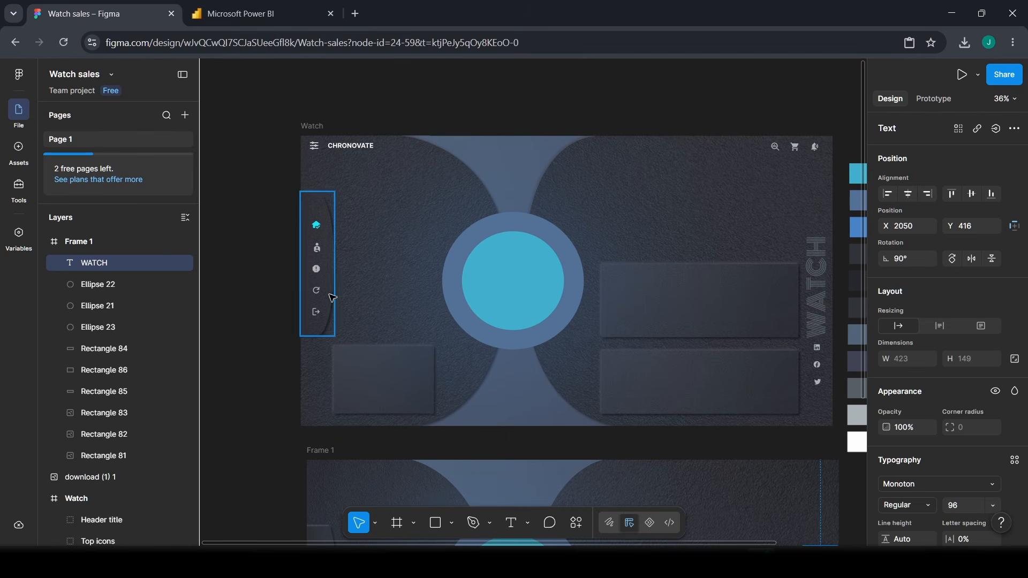
{"action": "scroll", "coordinate": [313, 305], "scroll_direction": "down", "scroll_amount": 1}
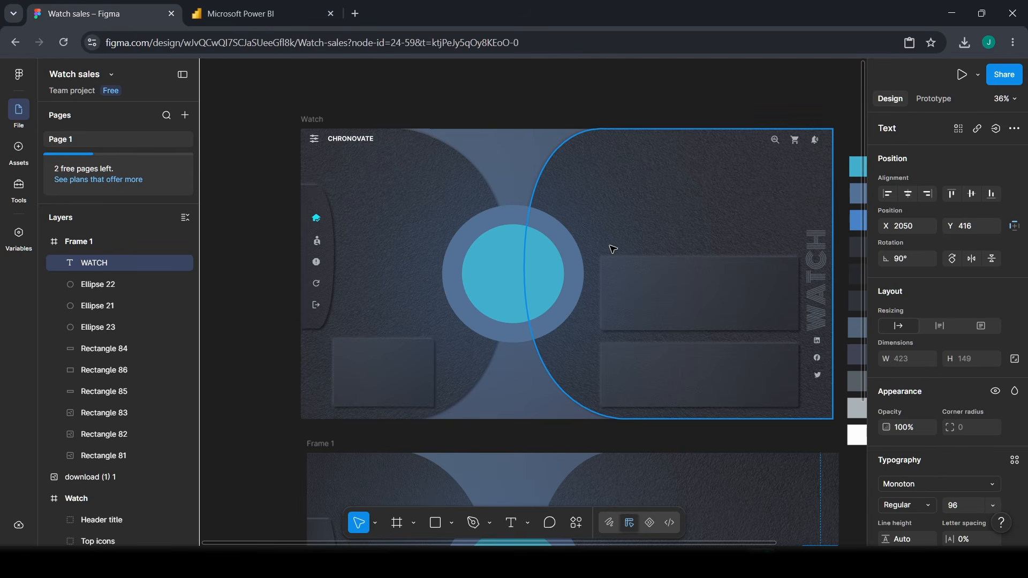
- Switch to the Line tool by mistake, then return to the Move tool
{"action": "key", "text": "l"}
{"action": "left_click", "coordinate": [361, 526]}
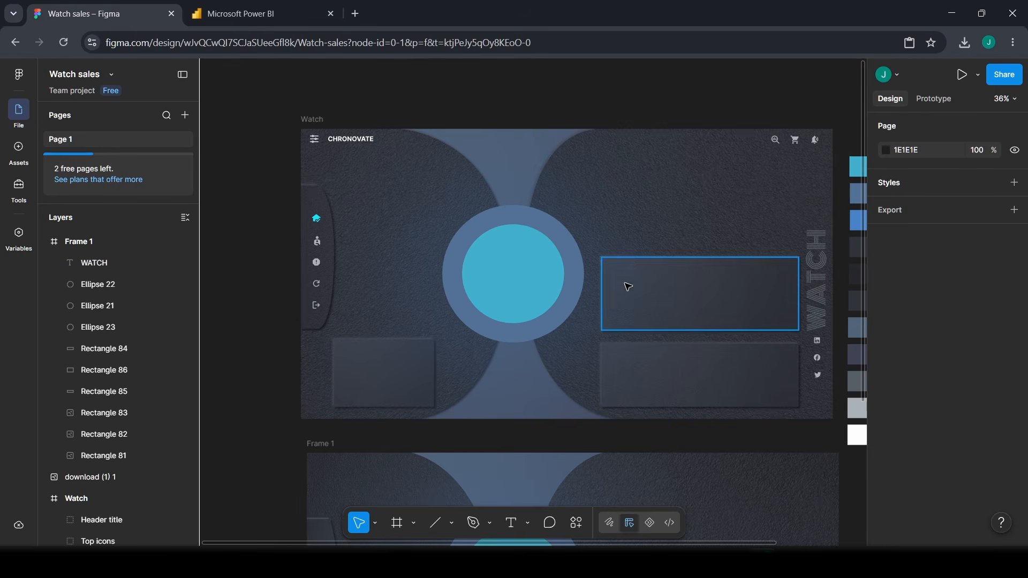
{"action": "scroll", "coordinate": [611, 353], "scroll_direction": "down", "scroll_amount": 1}
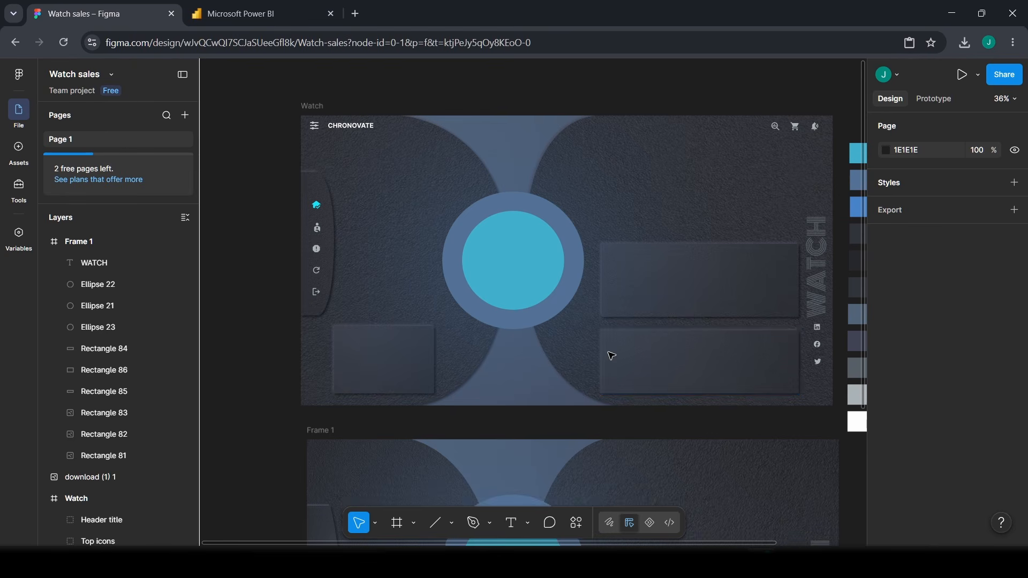
{"action": "scroll", "coordinate": [611, 353], "scroll_direction": "up", "scroll_amount": 1}
{"action": "scroll", "coordinate": [589, 358], "scroll_direction": "down", "scroll_amount": 1}
{"action": "left_click", "coordinate": [452, 523]}
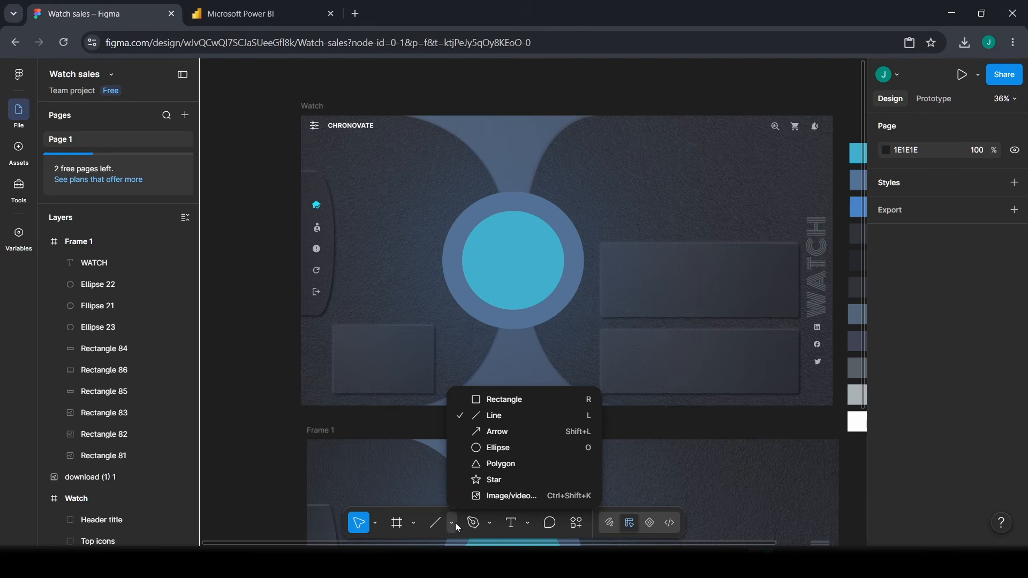
{"action": "left_click", "coordinate": [501, 496]}
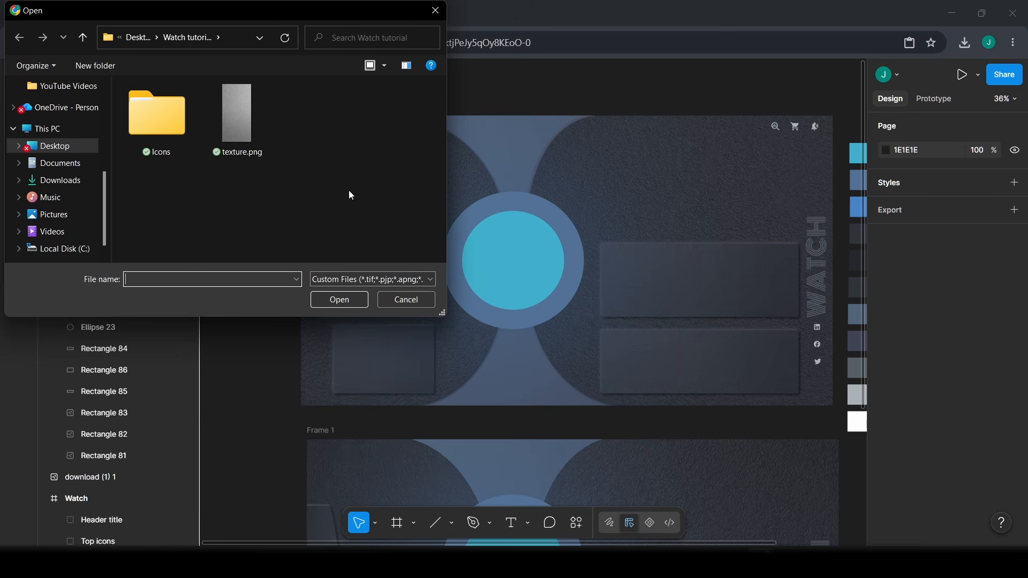
{"action": "left_click", "coordinate": [168, 131]}
{"action": "double_click", "coordinate": [166, 127]}
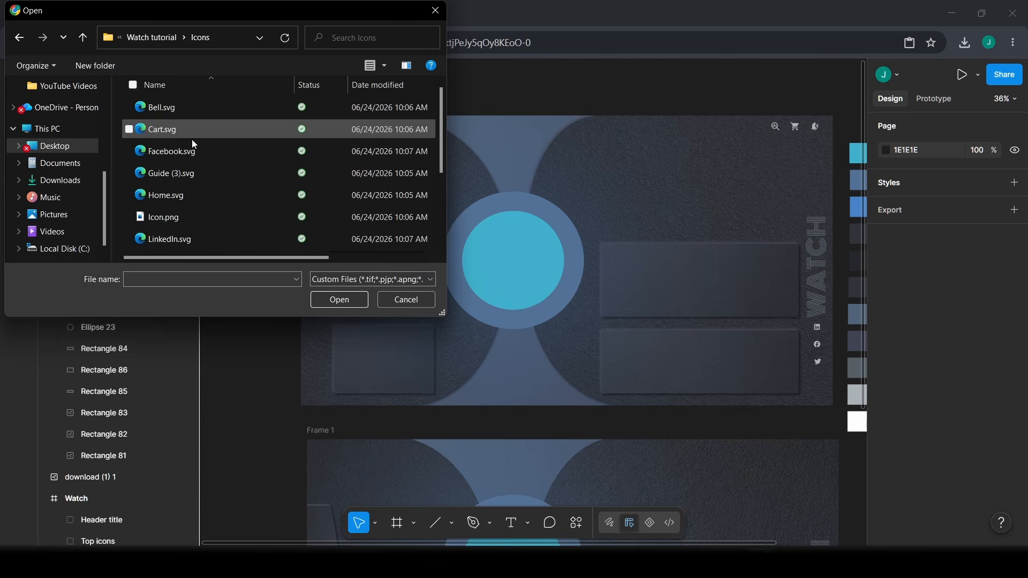
{"action": "scroll", "coordinate": [178, 214], "scroll_direction": "down", "scroll_amount": 2}
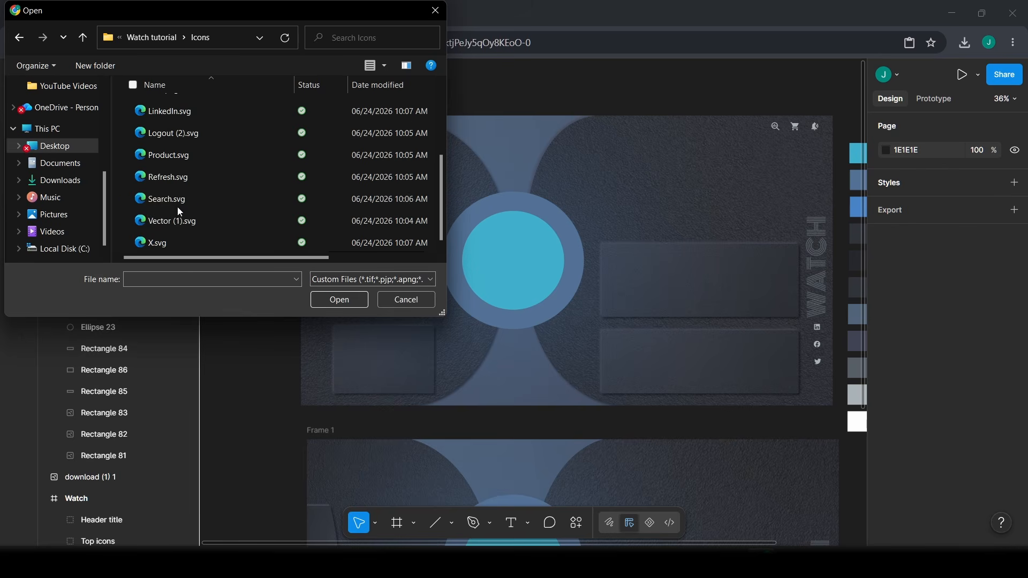
{"action": "left_click", "coordinate": [176, 198]}
{"action": "left_click", "coordinate": [339, 299]}
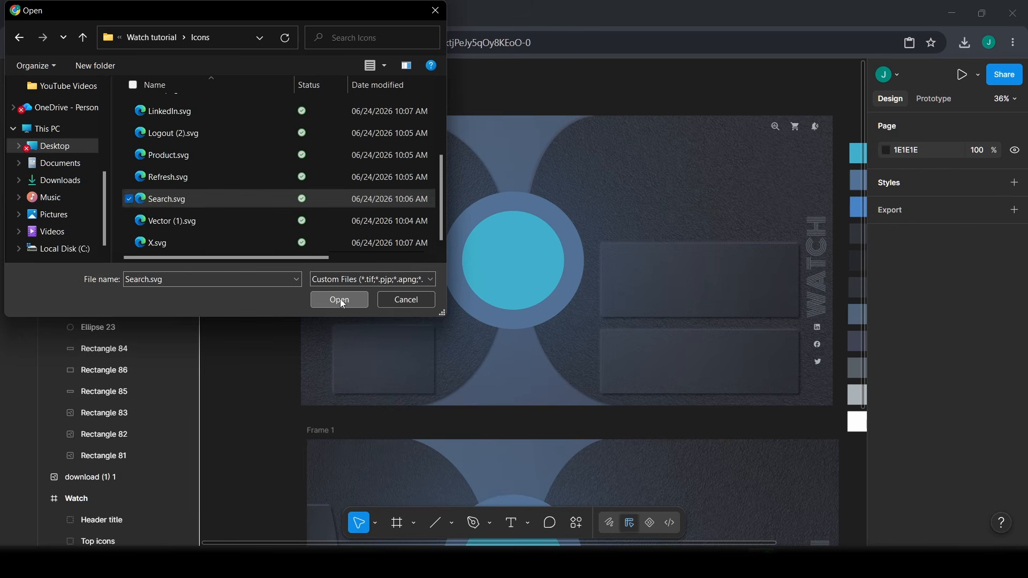
{"action": "scroll", "coordinate": [653, 305], "scroll_direction": "down", "scroll_amount": 5}
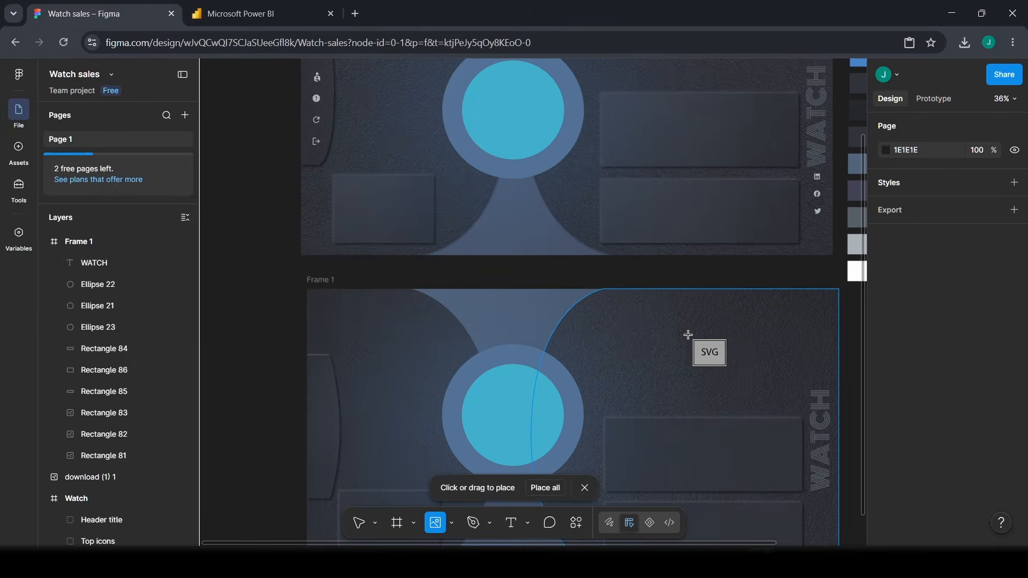
{"action": "left_click", "coordinate": [699, 317]}
{"action": "left_click_drag", "start_coordinate": [741, 358], "coordinate": [767, 306]}
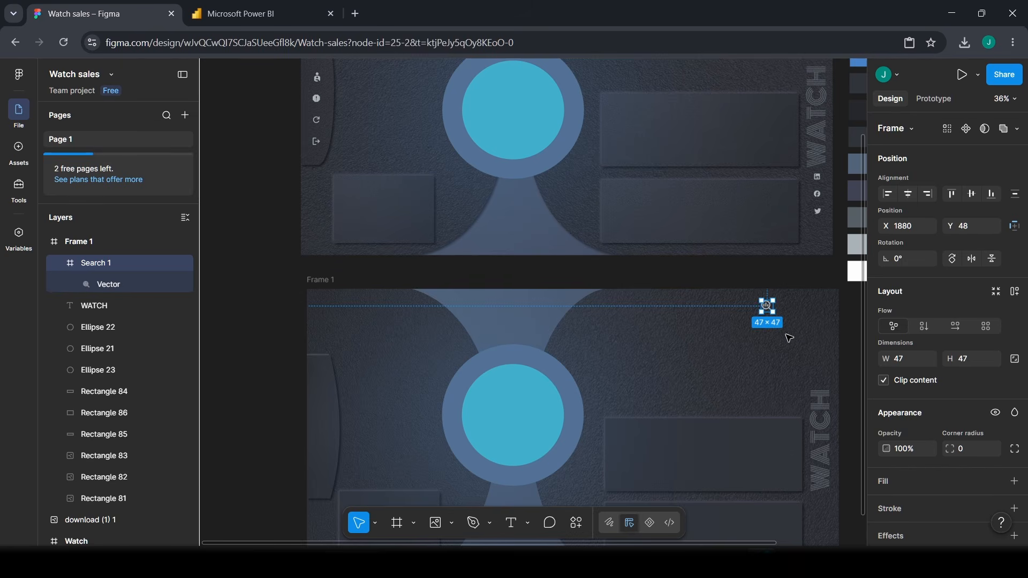
{"action": "scroll", "coordinate": [786, 337], "scroll_direction": "down", "scroll_amount": 1}
{"action": "scroll", "coordinate": [786, 338], "scroll_direction": "down", "scroll_amount": 1}
{"action": "scroll", "coordinate": [789, 341], "scroll_direction": "up", "scroll_amount": 5}
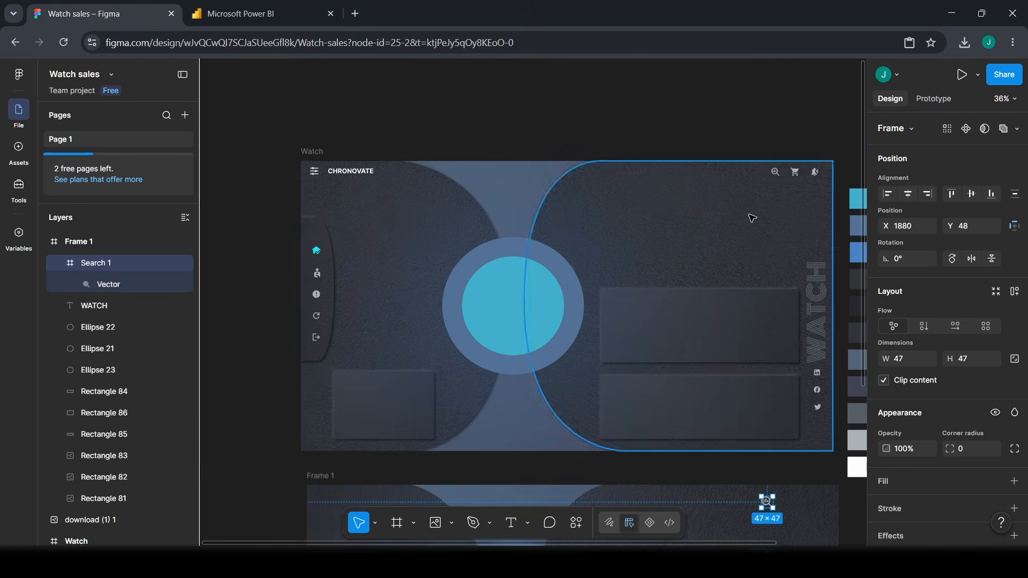
{"action": "scroll", "coordinate": [747, 218], "scroll_direction": "down", "scroll_amount": 3}
- Delete the misplaced search icon
{"action": "key", "text": "Delete"}
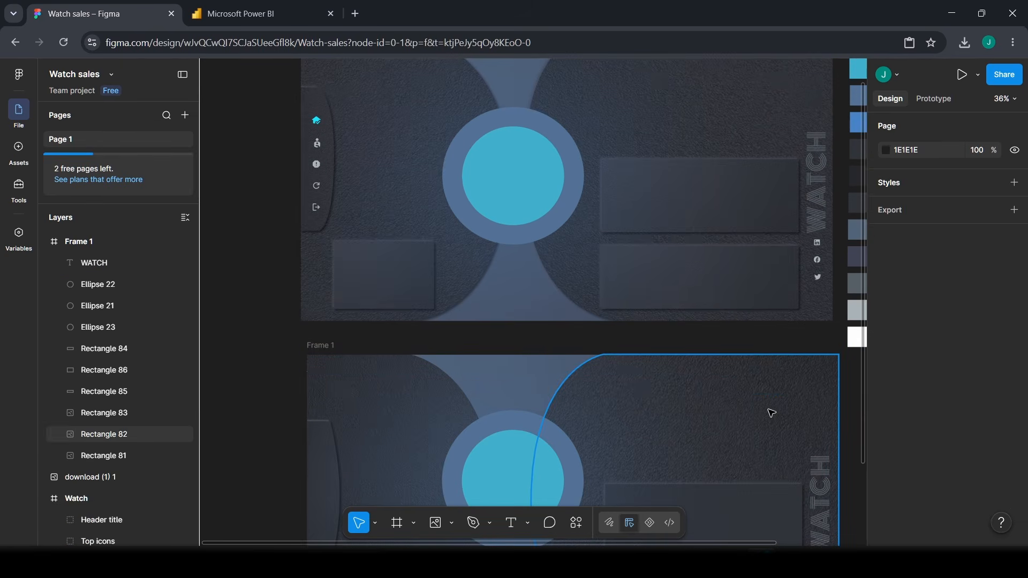
{"action": "scroll", "coordinate": [761, 416], "scroll_direction": "down", "scroll_amount": 1}
{"action": "scroll", "coordinate": [776, 335], "scroll_direction": "up", "scroll_amount": 5}
{"action": "scroll", "coordinate": [776, 335], "scroll_direction": "down", "scroll_amount": 1}
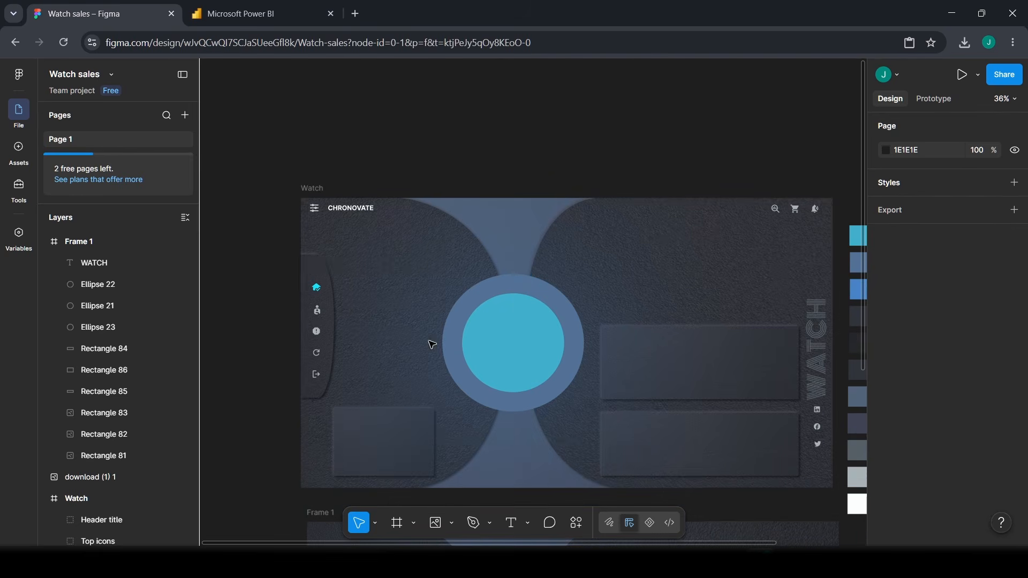
- Duplicate the Top icons group into Frame 1's top-right corner
{"action": "left_click", "coordinate": [797, 212]}
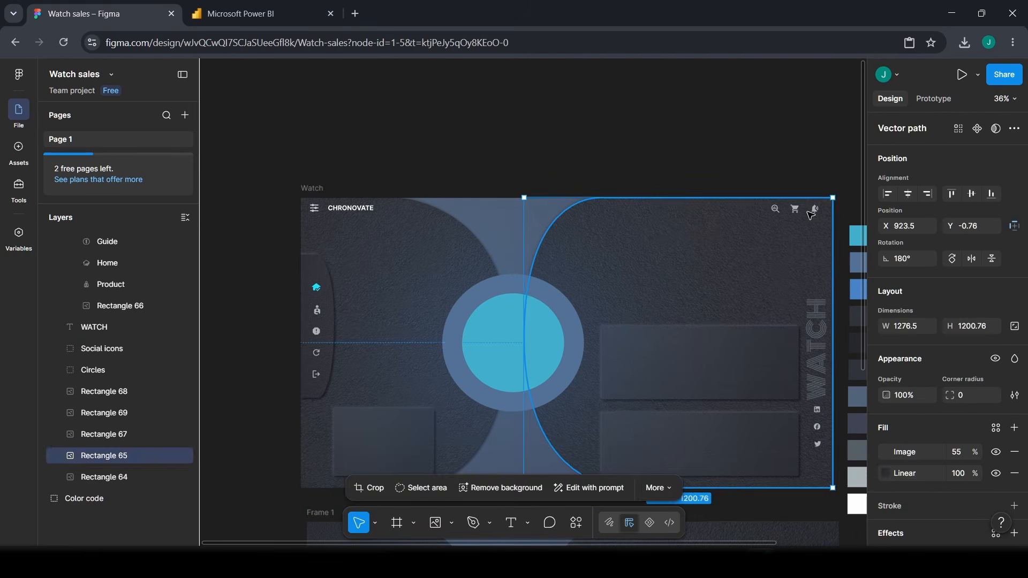
{"action": "left_click", "coordinate": [797, 212]}
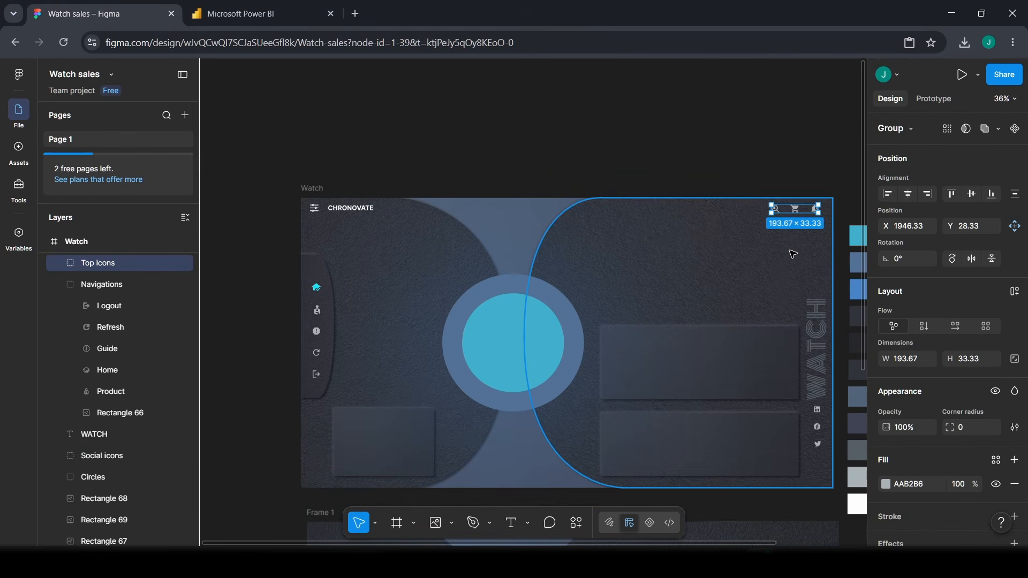
{"action": "scroll", "coordinate": [792, 253], "scroll_direction": "down", "scroll_amount": 1}
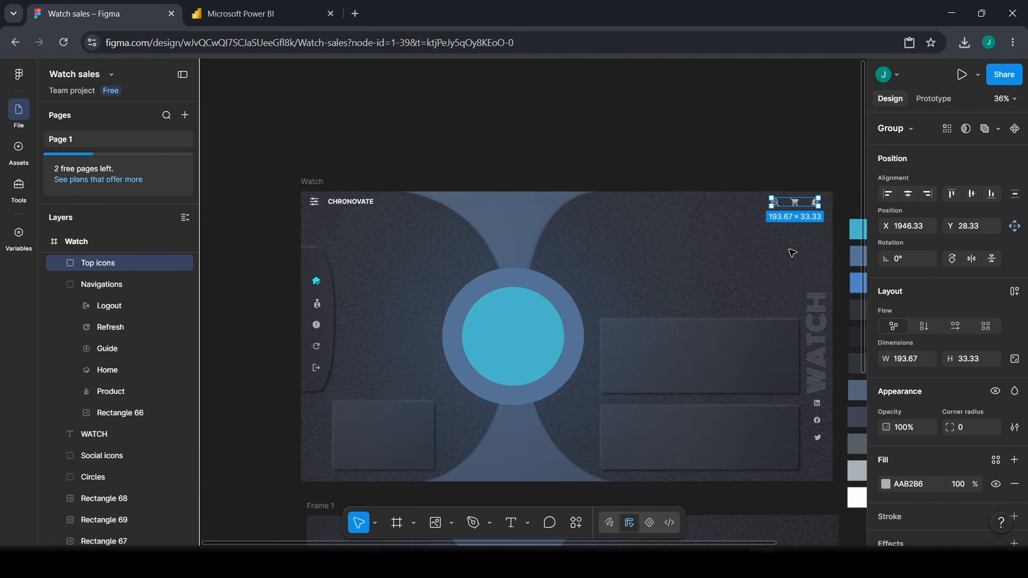
{"action": "key", "text": "ctrl+d"}
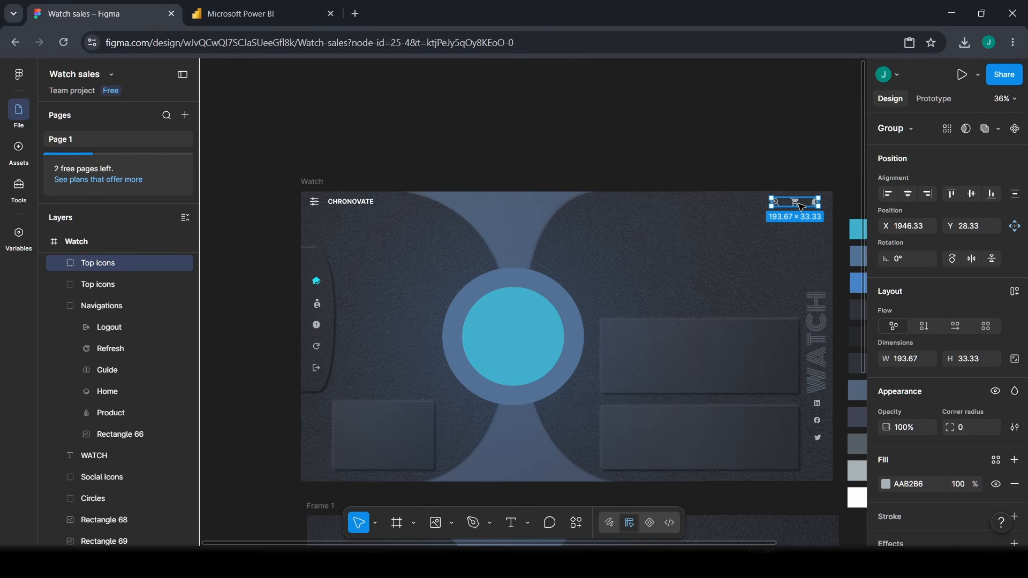
{"action": "left_click_drag", "start_coordinate": [784, 251], "coordinate": [775, 288]}
{"action": "scroll", "coordinate": [782, 257], "scroll_direction": "down", "scroll_amount": 1}
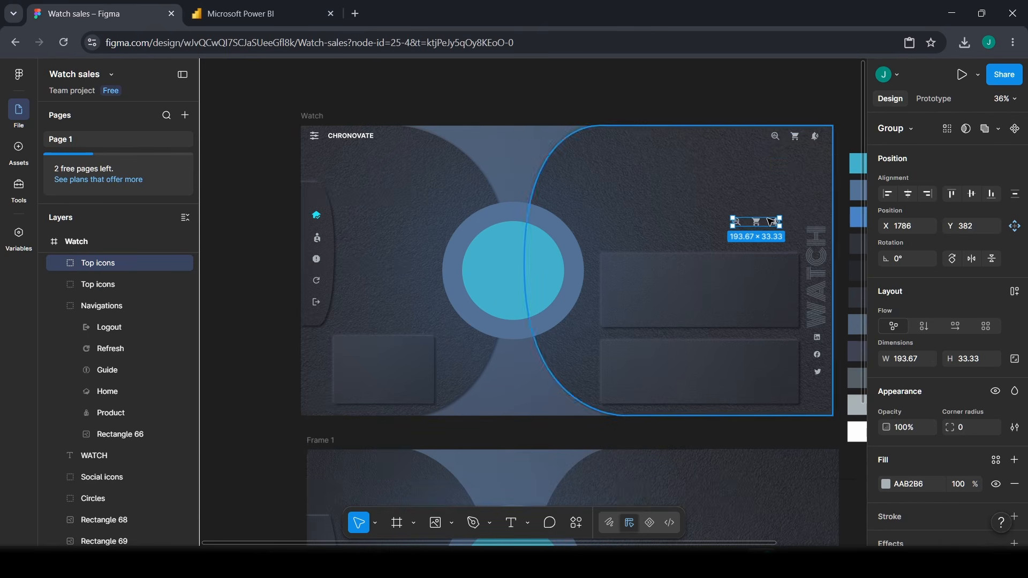
{"action": "left_click_drag", "start_coordinate": [772, 221], "coordinate": [776, 474]}
{"action": "scroll", "coordinate": [777, 471], "scroll_direction": "down", "scroll_amount": 3}
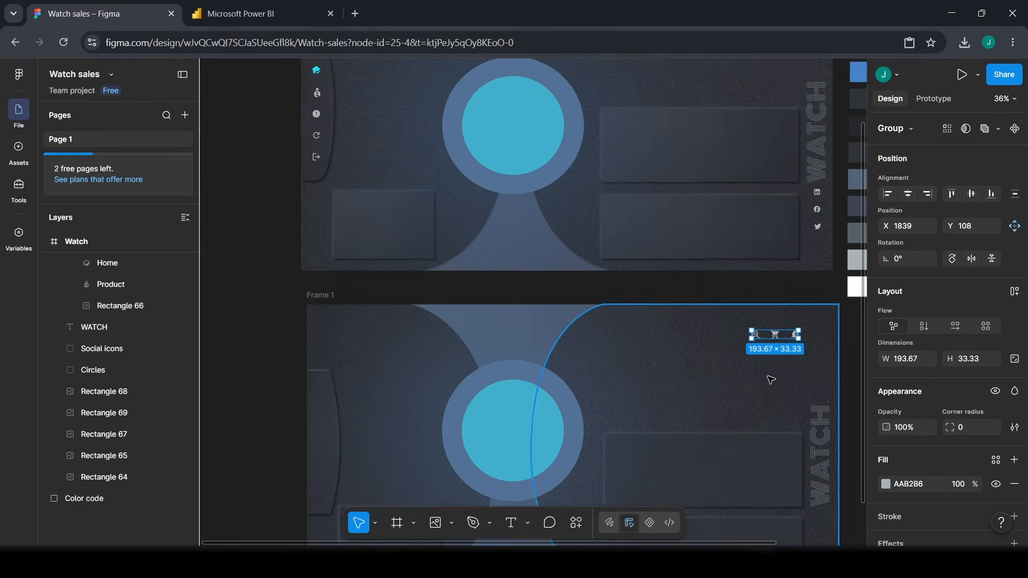
{"action": "left_click_drag", "start_coordinate": [791, 270], "coordinate": [806, 261]}
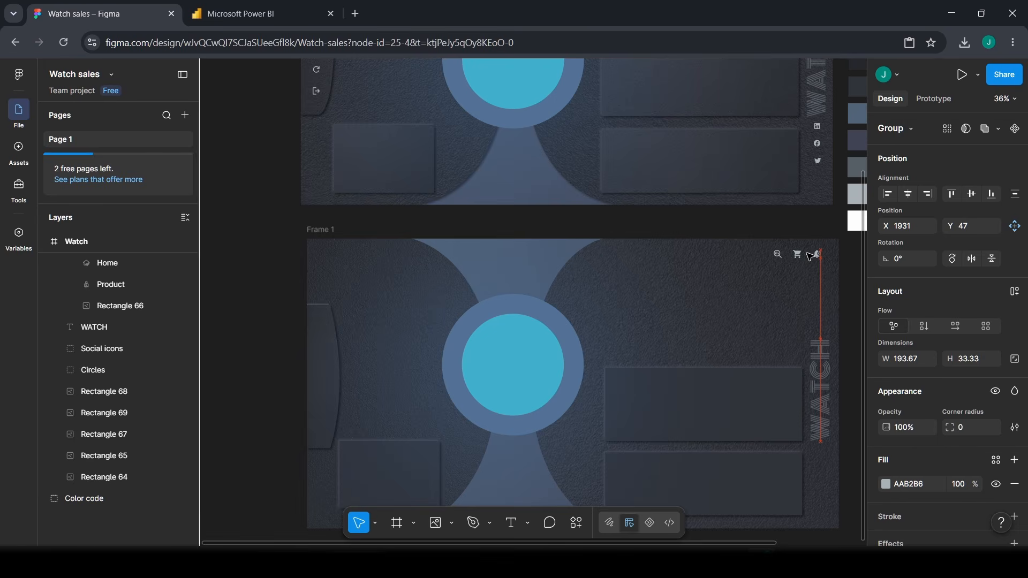
- Place a copy of the Social icons group in Frame 1's lower right
{"action": "left_click", "coordinate": [819, 144]}
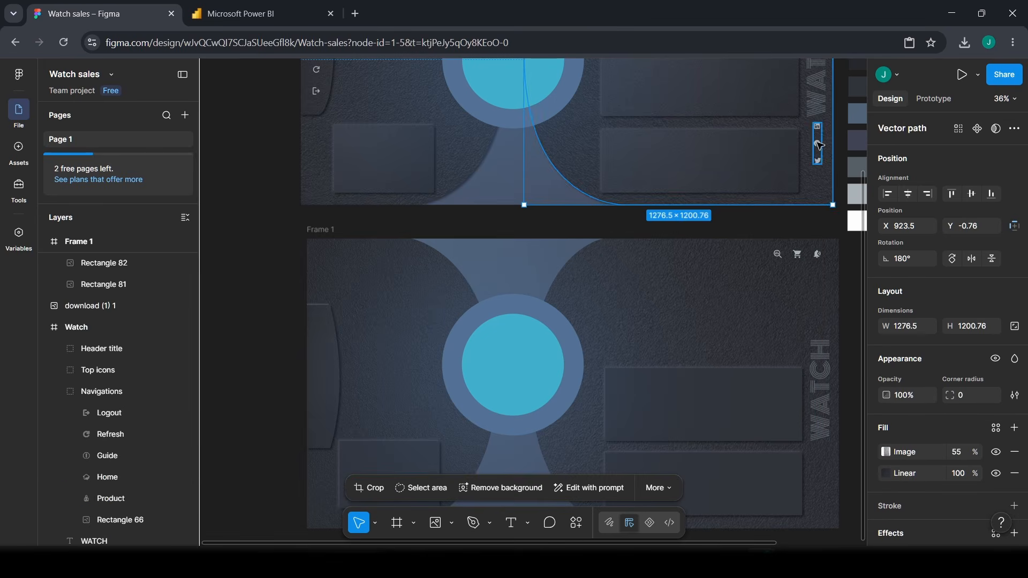
{"action": "left_click", "coordinate": [819, 144]}
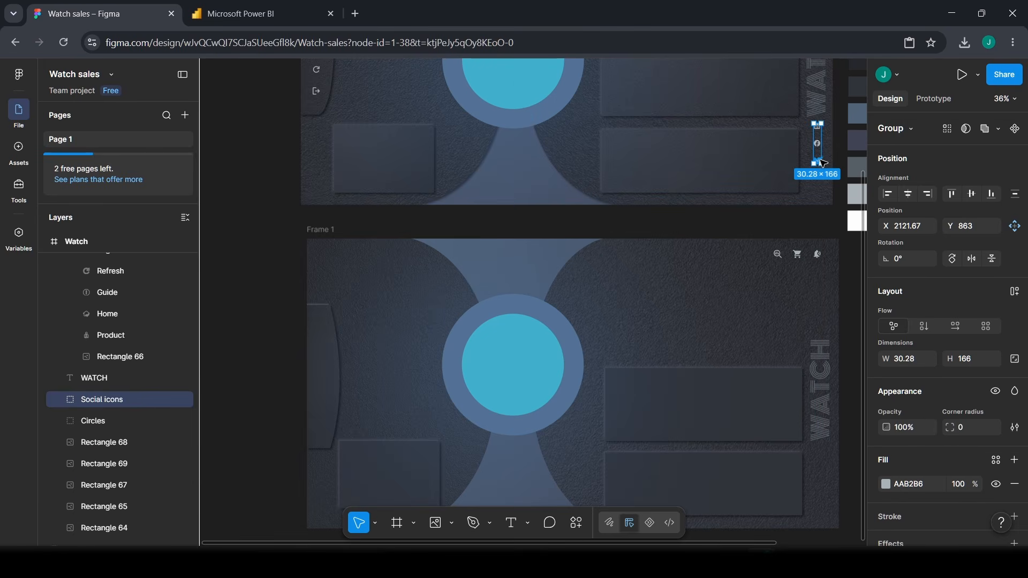
{"action": "left_click_drag", "start_coordinate": [823, 163], "coordinate": [828, 493]}
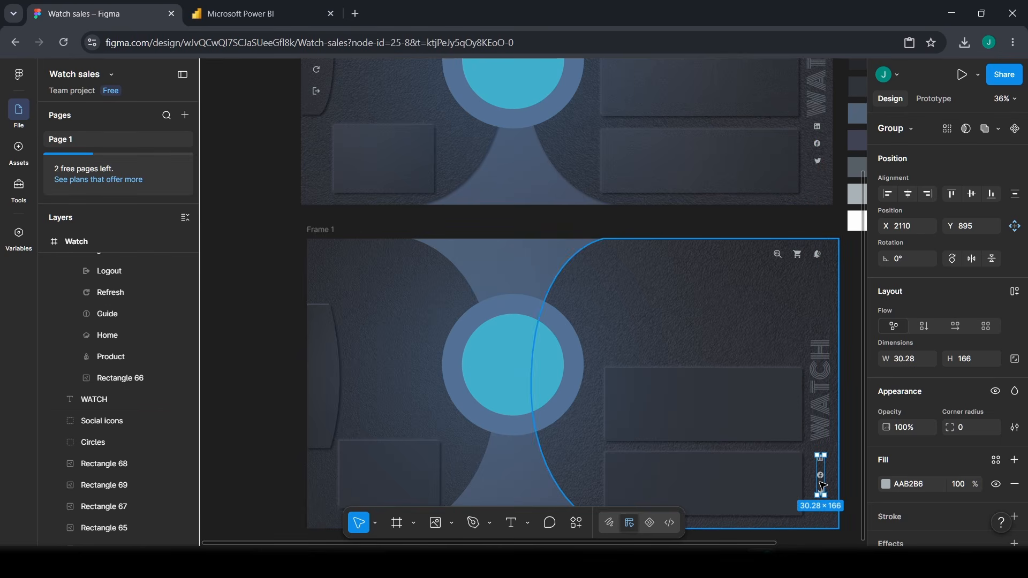
{"action": "scroll", "coordinate": [396, 160], "scroll_direction": "up", "scroll_amount": 3}
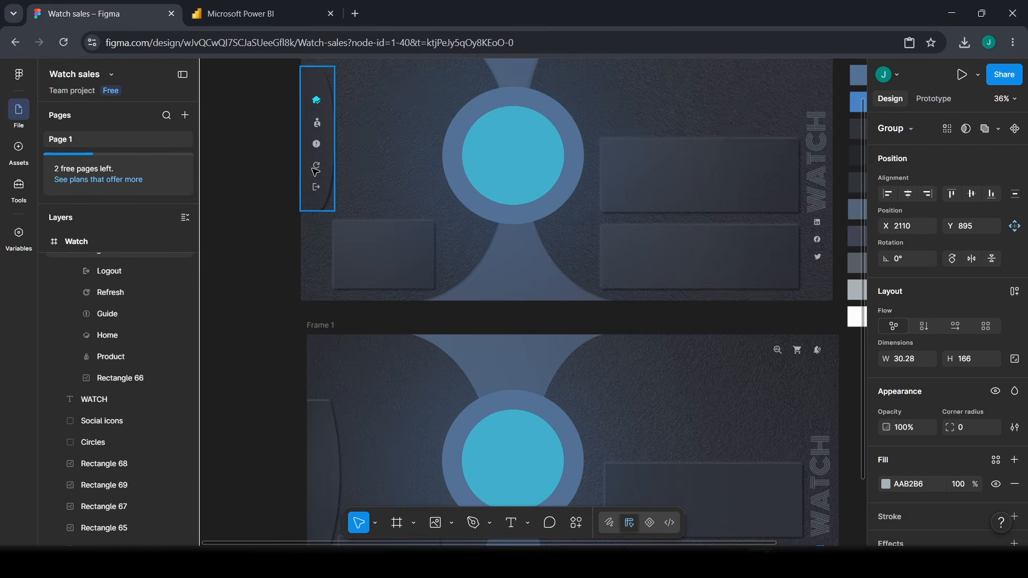
- Group the five sidebar navigation icons, Logout through Product, and copy the group into Frame 1
{"action": "left_click", "coordinate": [316, 171]}
{"action": "left_click", "coordinate": [93, 284]}
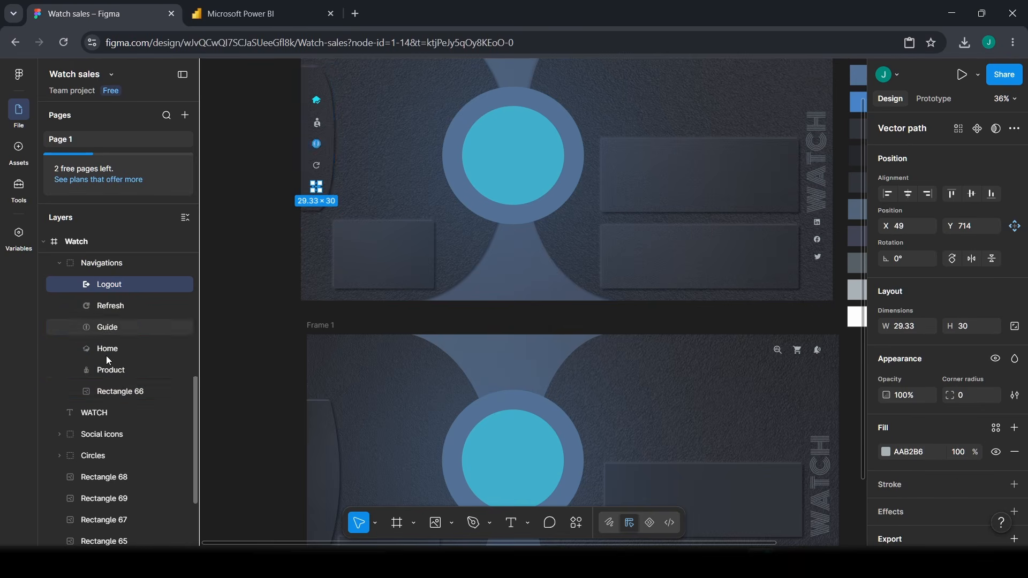
{"action": "left_click", "coordinate": [118, 371], "text": "shift"}
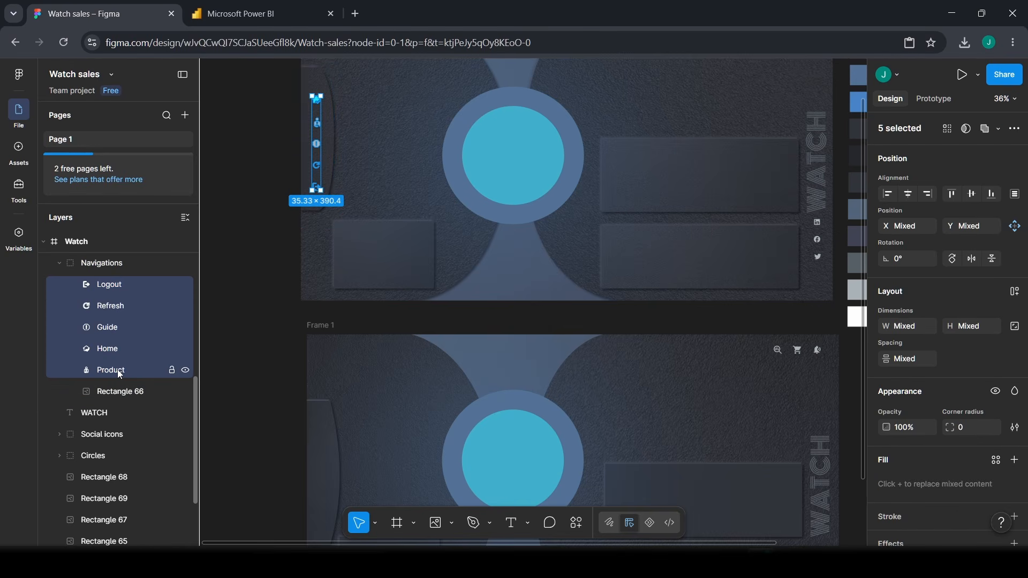
{"action": "key", "text": "ctrl+g"}
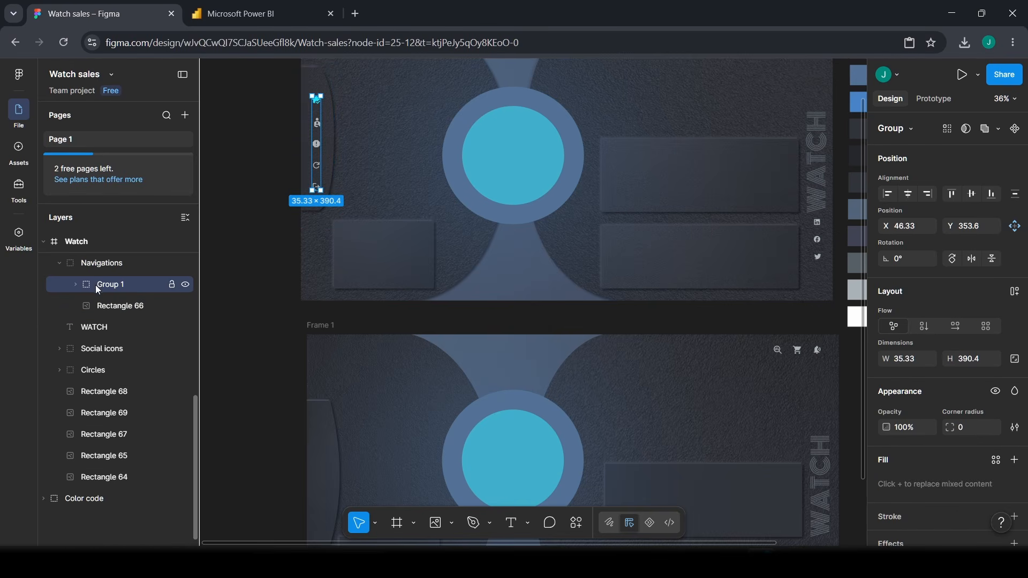
{"action": "key", "text": "ctrl+d"}
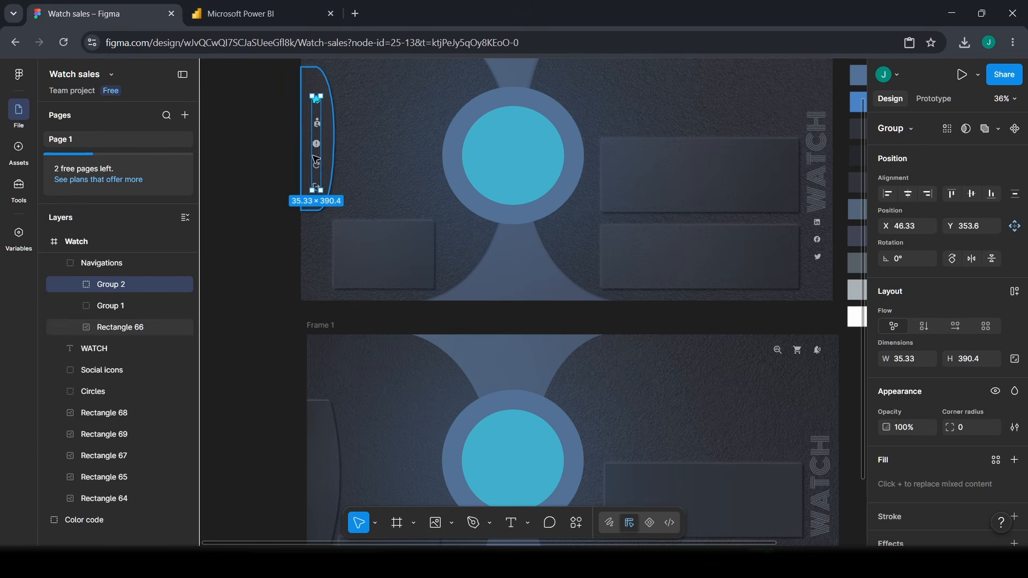
{"action": "left_click_drag", "start_coordinate": [318, 151], "coordinate": [321, 409]}
{"action": "scroll", "coordinate": [336, 389], "scroll_direction": "down", "scroll_amount": 2}
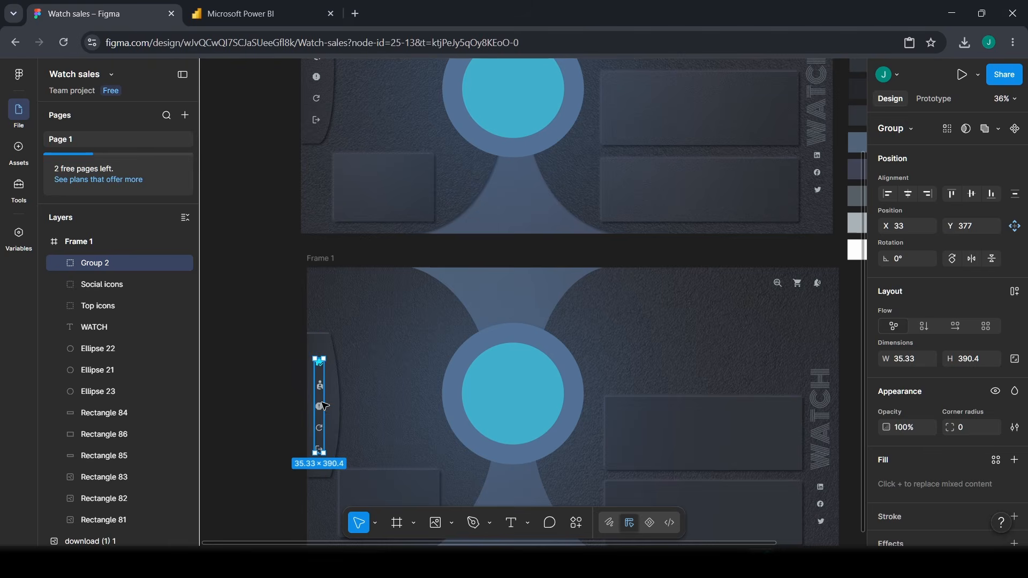
{"action": "scroll", "coordinate": [351, 387], "scroll_direction": "down", "scroll_amount": 2}
{"action": "scroll", "coordinate": [398, 335], "scroll_direction": "up", "scroll_amount": 6}
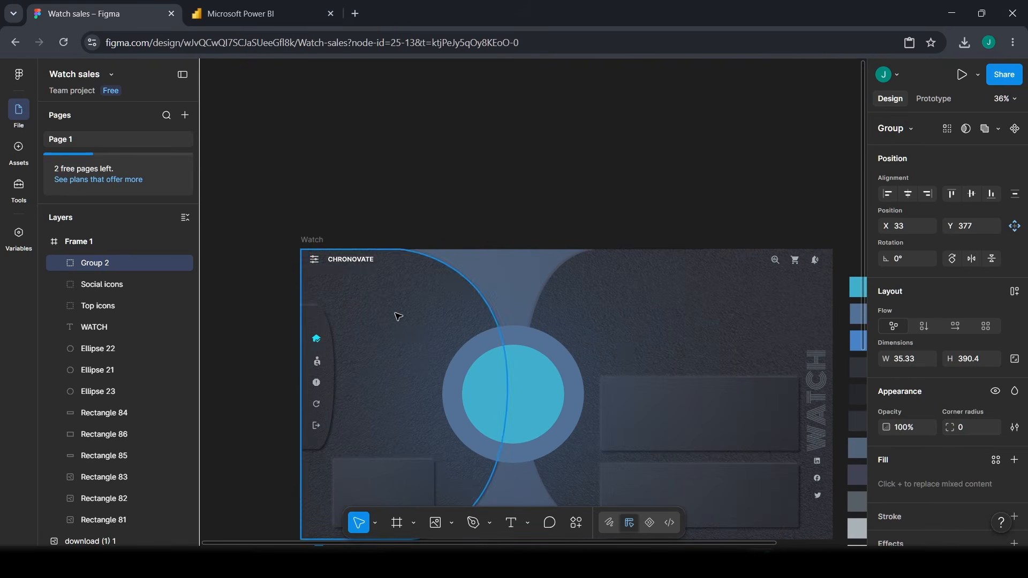
- Duplicate the CHRONOVATE header title group into Frame 1's top-left corner
{"action": "left_click", "coordinate": [349, 260]}
{"action": "scroll", "coordinate": [351, 253], "scroll_direction": "down", "scroll_amount": 1}
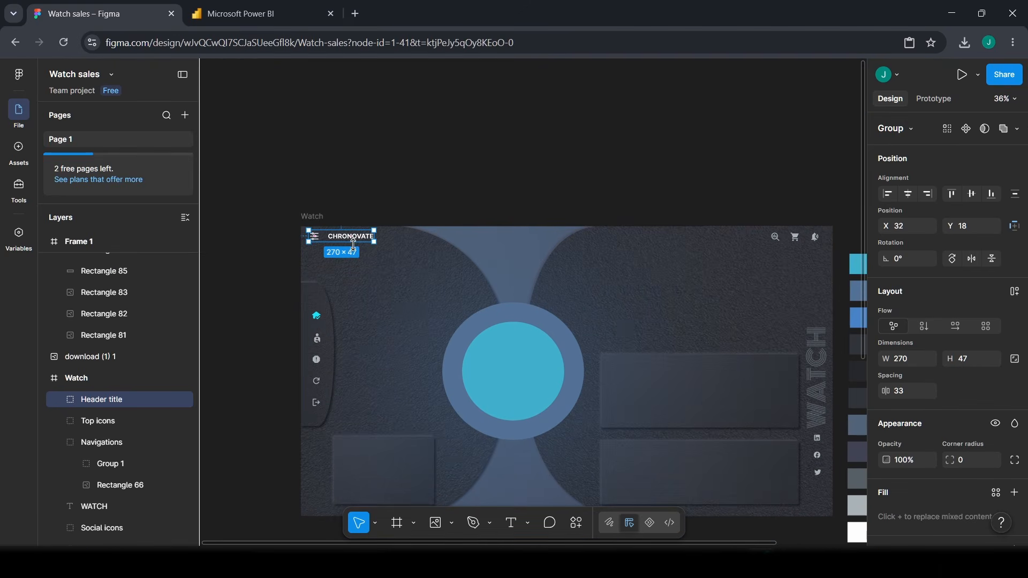
{"action": "key", "text": "ctrl+d"}
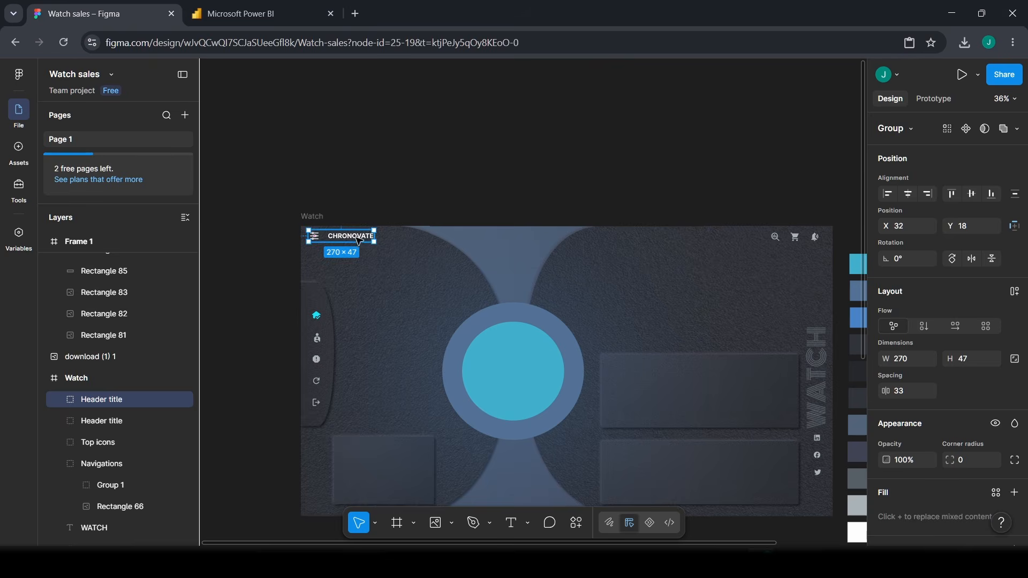
{"action": "left_click_drag", "start_coordinate": [358, 240], "coordinate": [397, 377]}
{"action": "scroll", "coordinate": [406, 225], "scroll_direction": "down", "scroll_amount": 7}
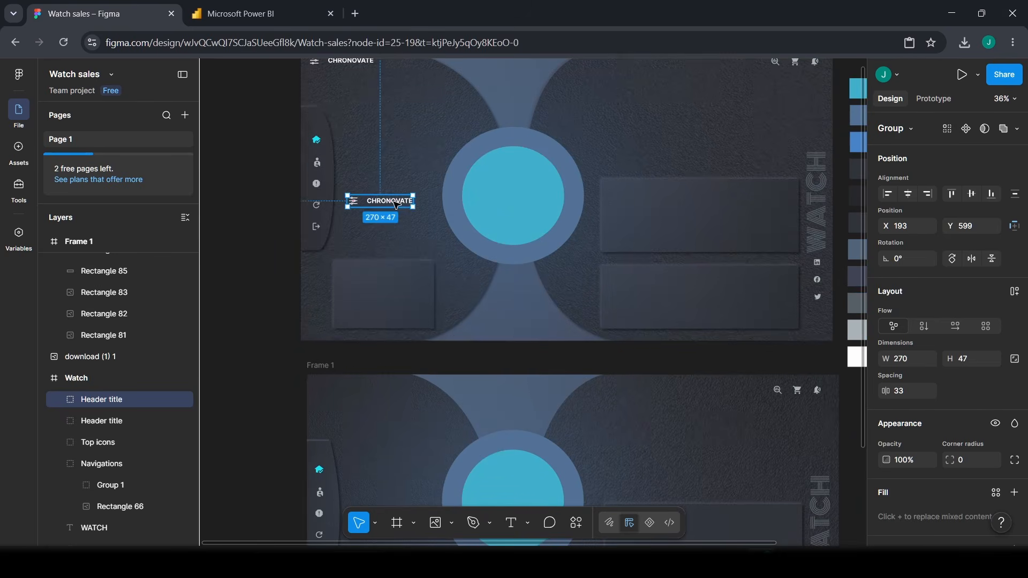
{"action": "left_click_drag", "start_coordinate": [396, 205], "coordinate": [359, 384]}
{"action": "left_click", "coordinate": [262, 345]}
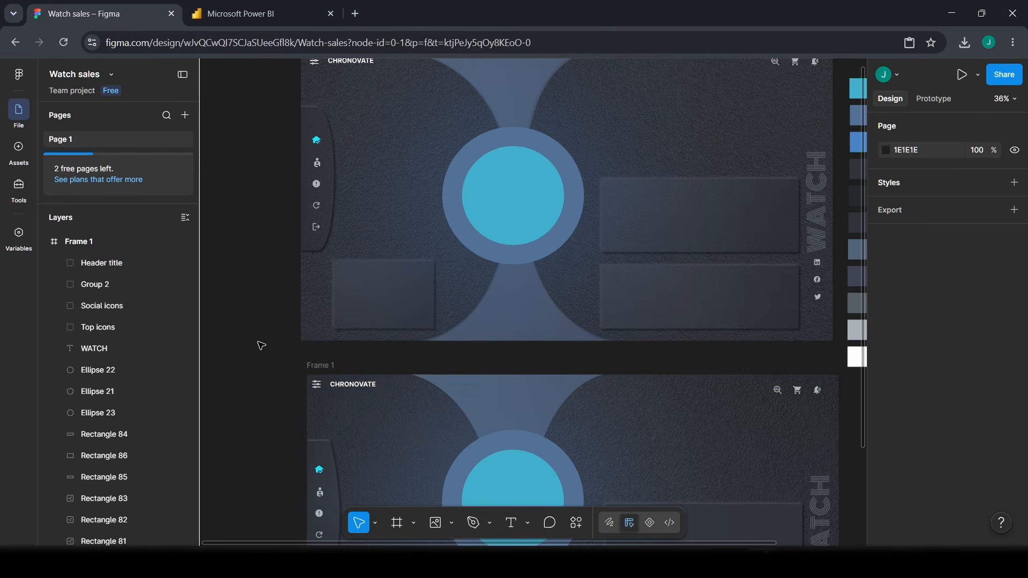
- Check the copied CHRONOVATE header and sidebar icon group inside Frame 1
{"action": "left_click", "coordinate": [332, 389]}
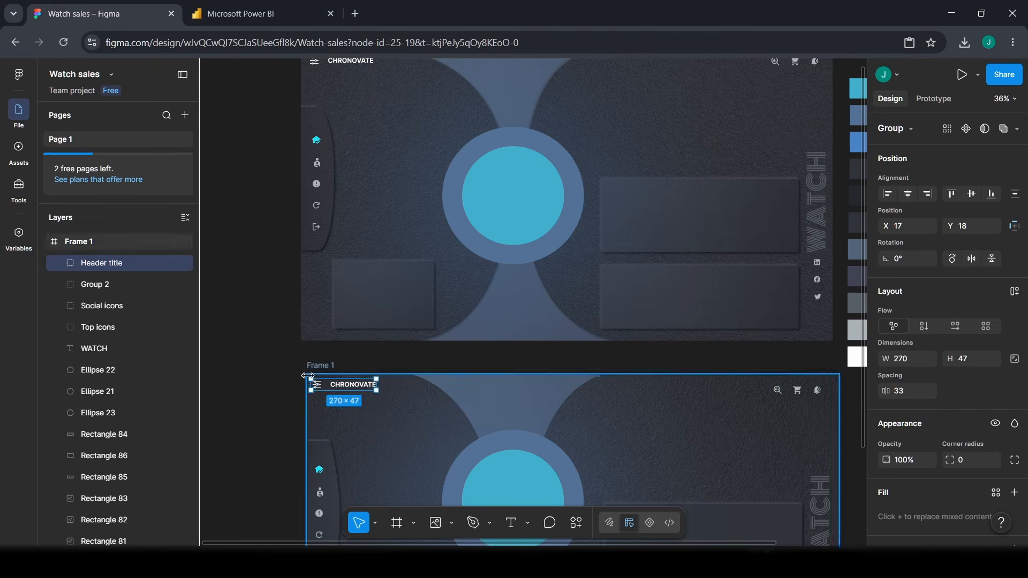
{"action": "scroll", "coordinate": [332, 386], "scroll_direction": "down", "scroll_amount": 6}
{"action": "scroll", "coordinate": [312, 267], "scroll_direction": "up", "scroll_amount": 1}
{"action": "scroll", "coordinate": [312, 266], "scroll_direction": "up", "scroll_amount": 1}
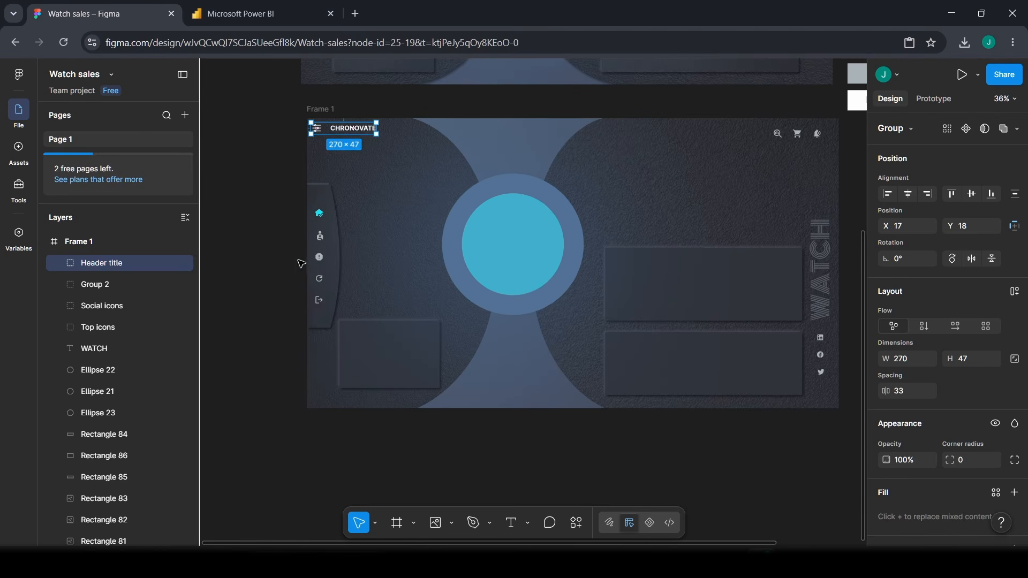
{"action": "scroll", "coordinate": [275, 216], "scroll_direction": "up", "scroll_amount": 1}
{"action": "left_click", "coordinate": [318, 259]}
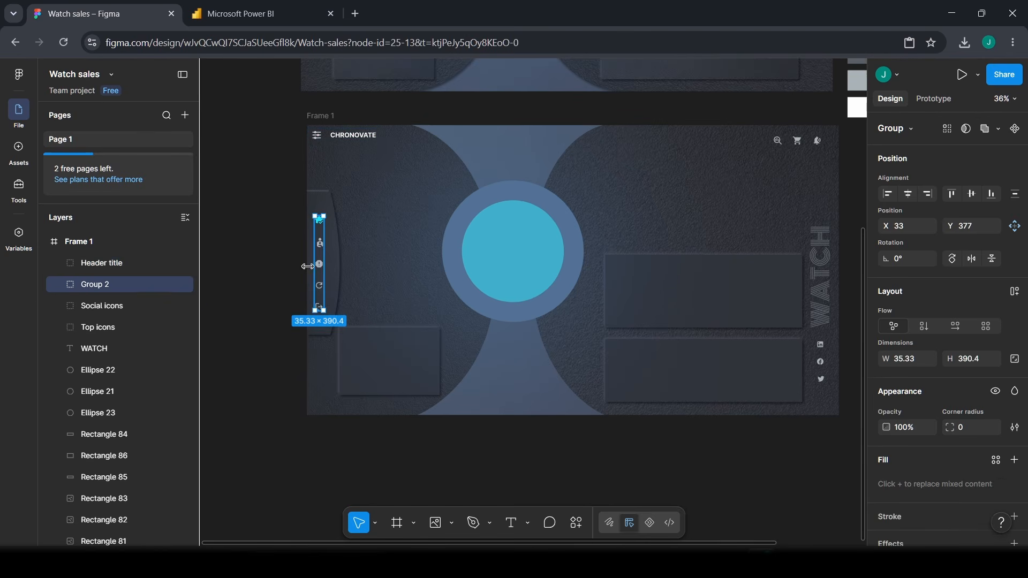
- Collapse the Frame 1 and Watch layer lists, then rename Frame 1 to 'Background'
{"action": "left_click", "coordinate": [277, 279]}
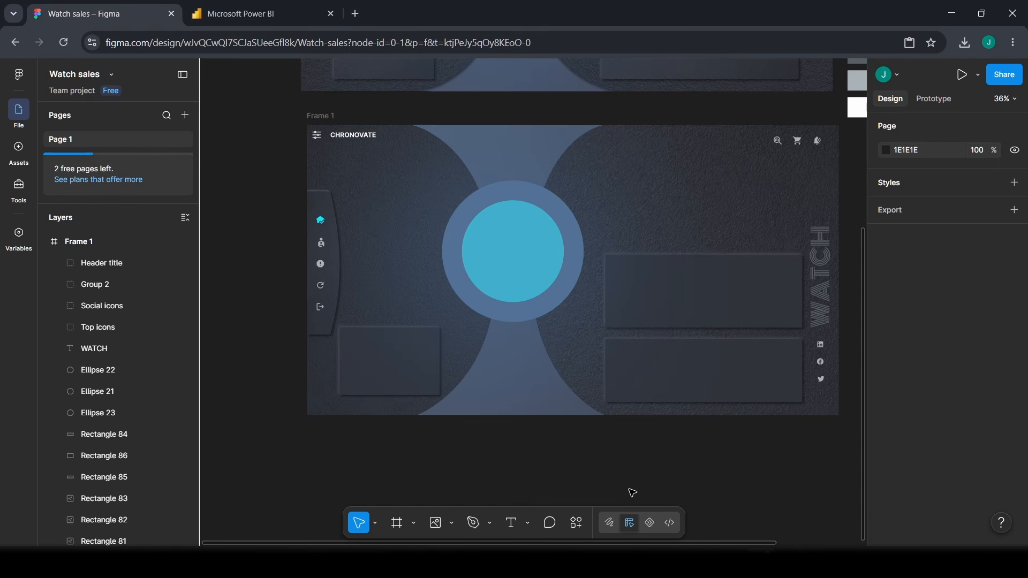
{"action": "left_click", "coordinate": [328, 115]}
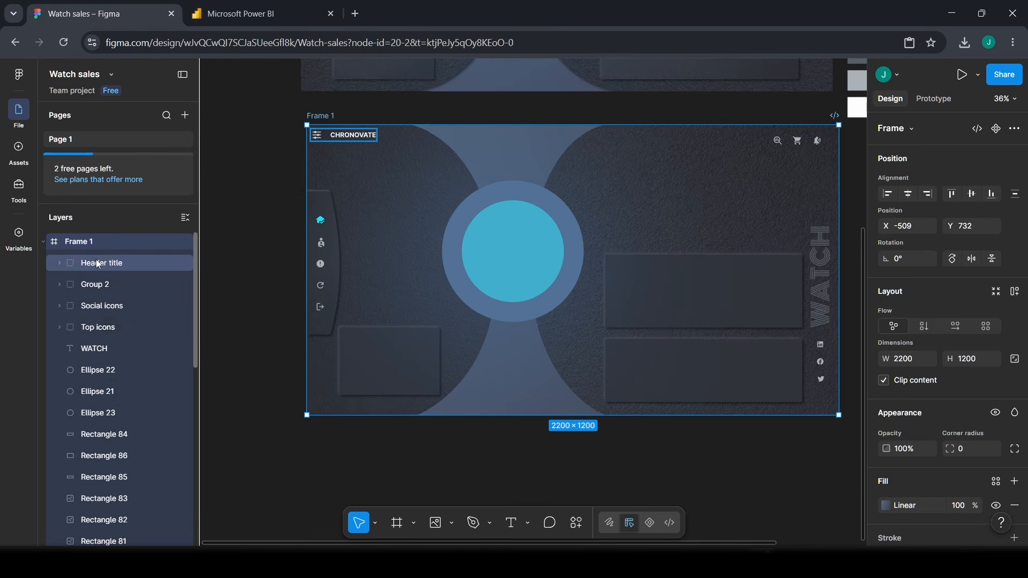
{"action": "left_click", "coordinate": [48, 241]}
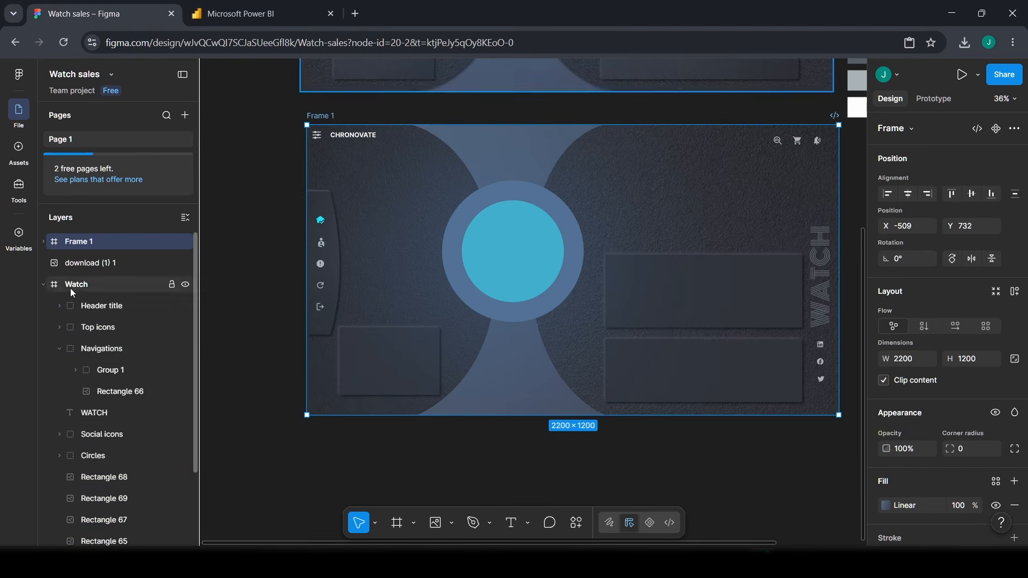
{"action": "left_click", "coordinate": [48, 285]}
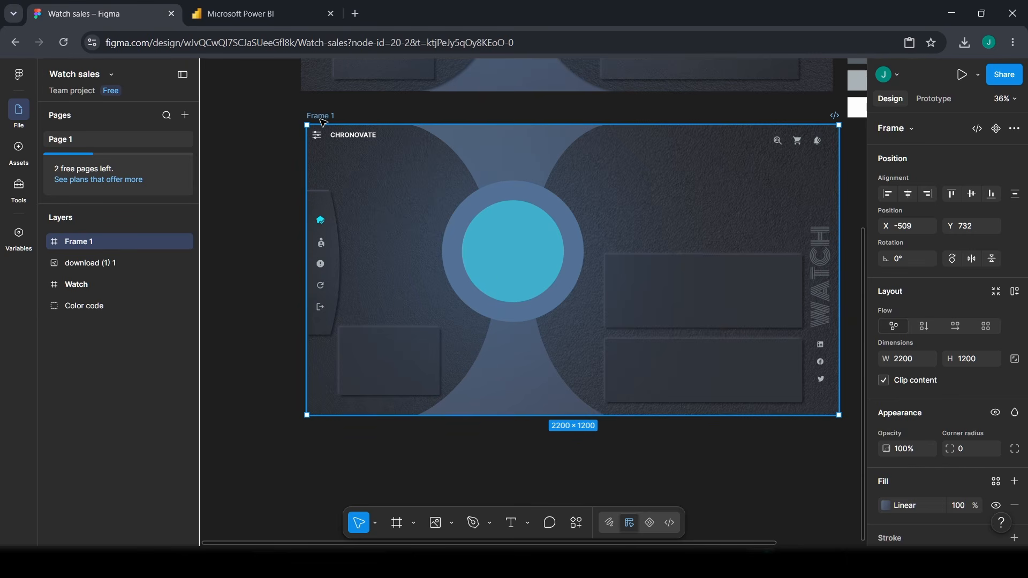
{"action": "double_click", "coordinate": [92, 245]}
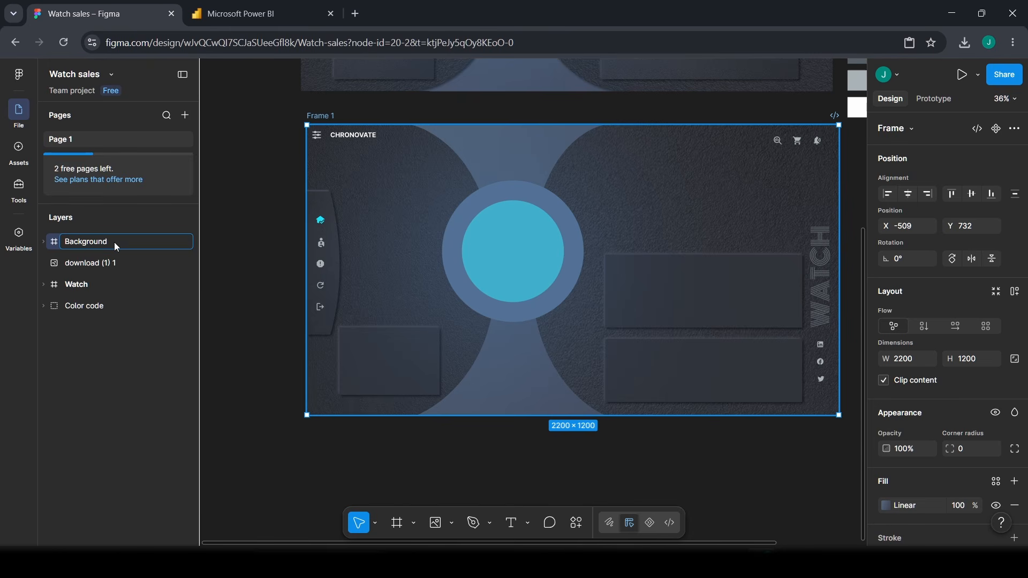
{"action": "key", "text": "Return"}
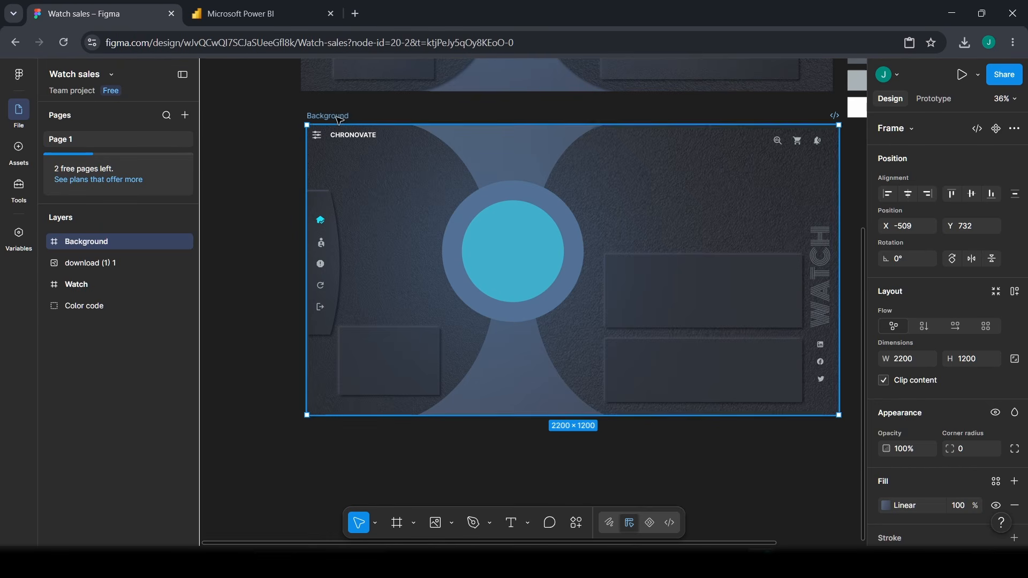
{"action": "left_click", "coordinate": [202, 154]}
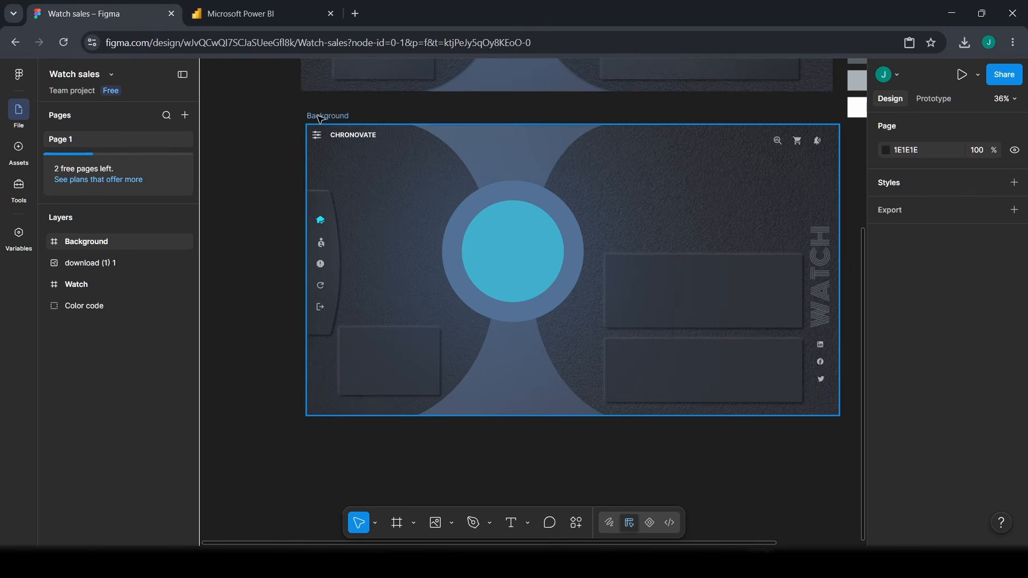
{"action": "left_click", "coordinate": [330, 118]}
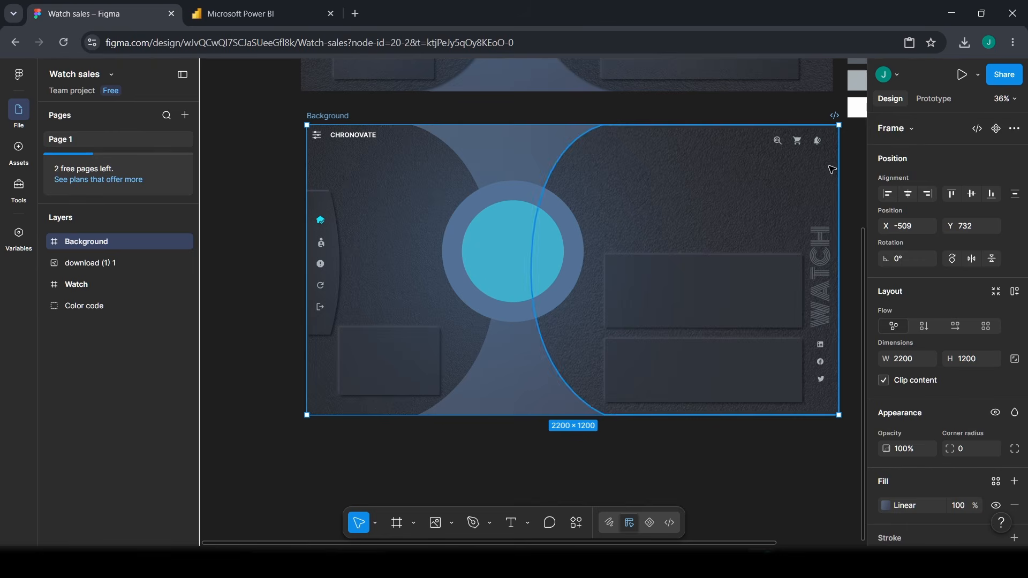
- Add an export entry to the Background frame with PNG format and 2x scale
{"action": "scroll", "coordinate": [971, 280], "scroll_direction": "down", "scroll_amount": 3}
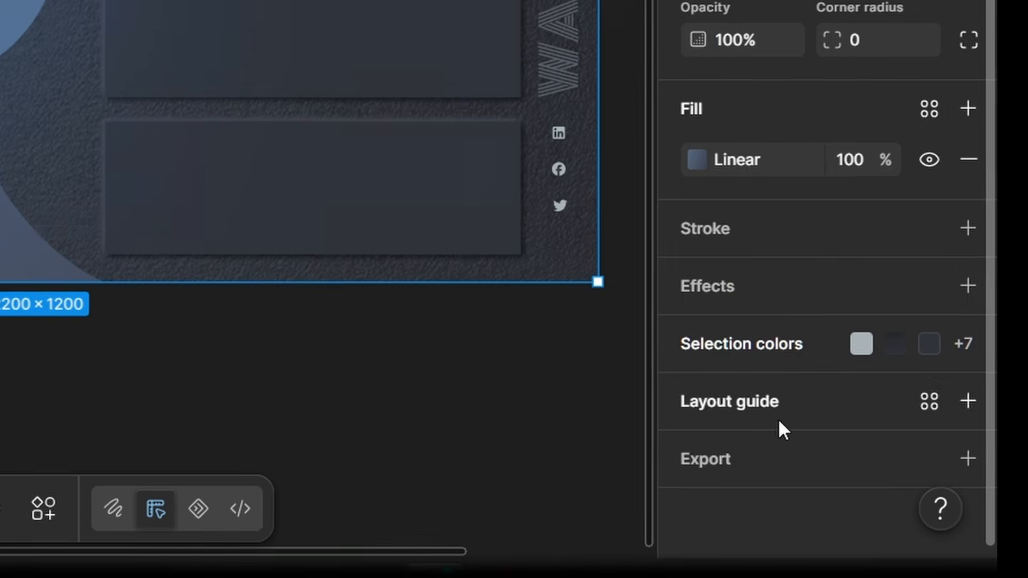
{"action": "left_click", "coordinate": [743, 475]}
{"action": "scroll", "coordinate": [776, 428], "scroll_direction": "down", "scroll_amount": 3}
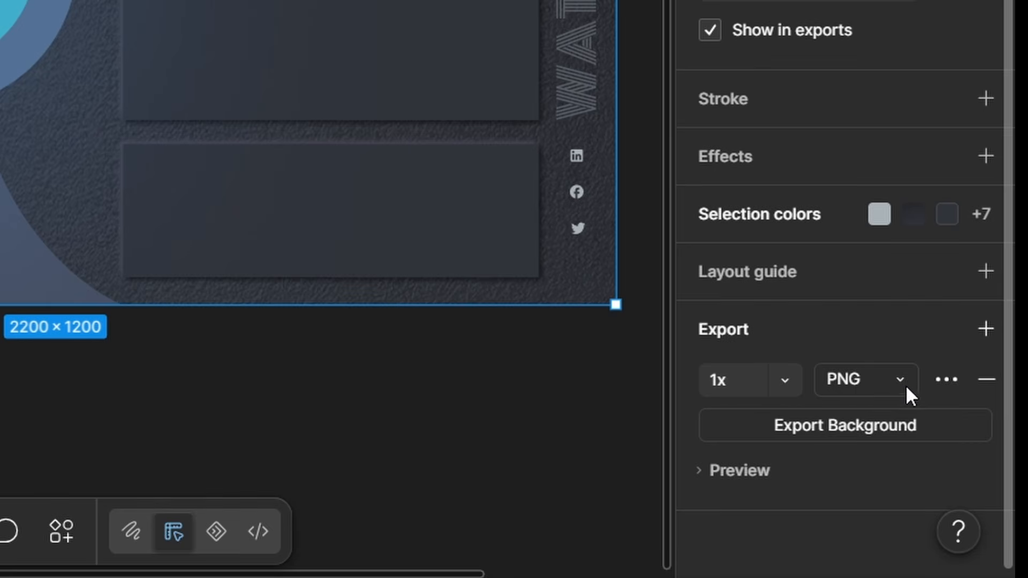
{"action": "left_click", "coordinate": [890, 383]}
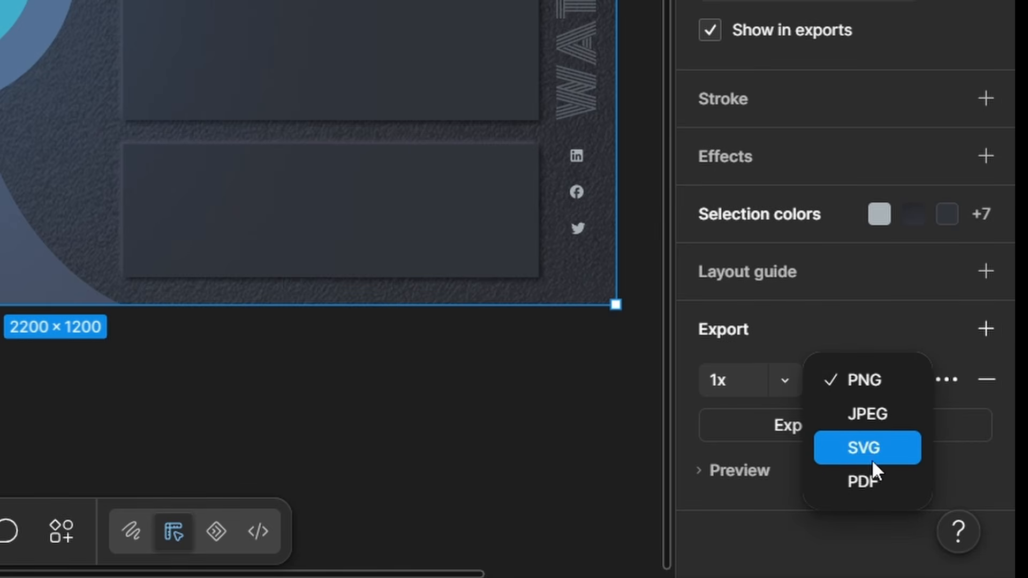
{"action": "left_click", "coordinate": [859, 391]}
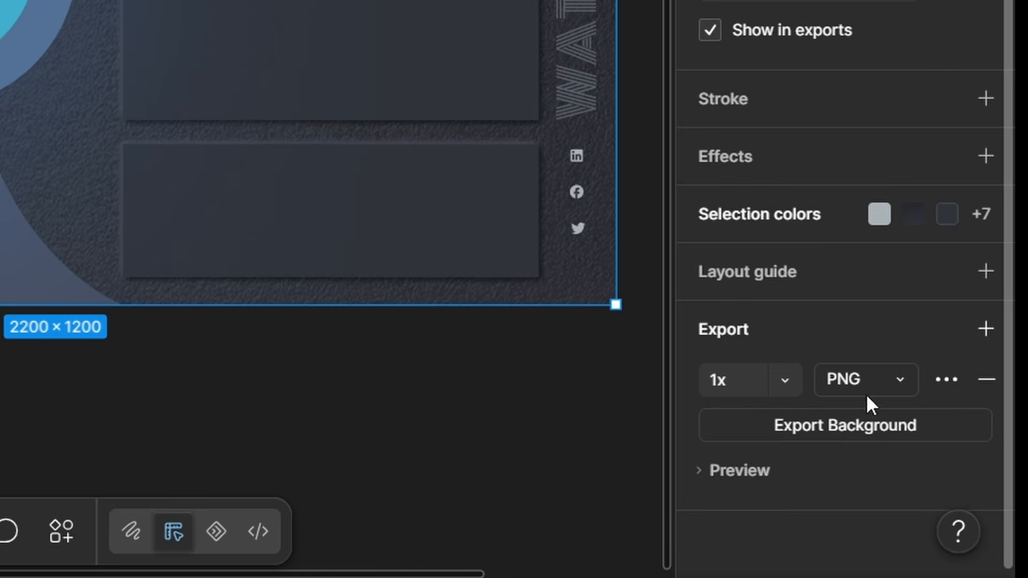
{"action": "left_click", "coordinate": [740, 396]}
{"action": "left_click", "coordinate": [787, 381]}
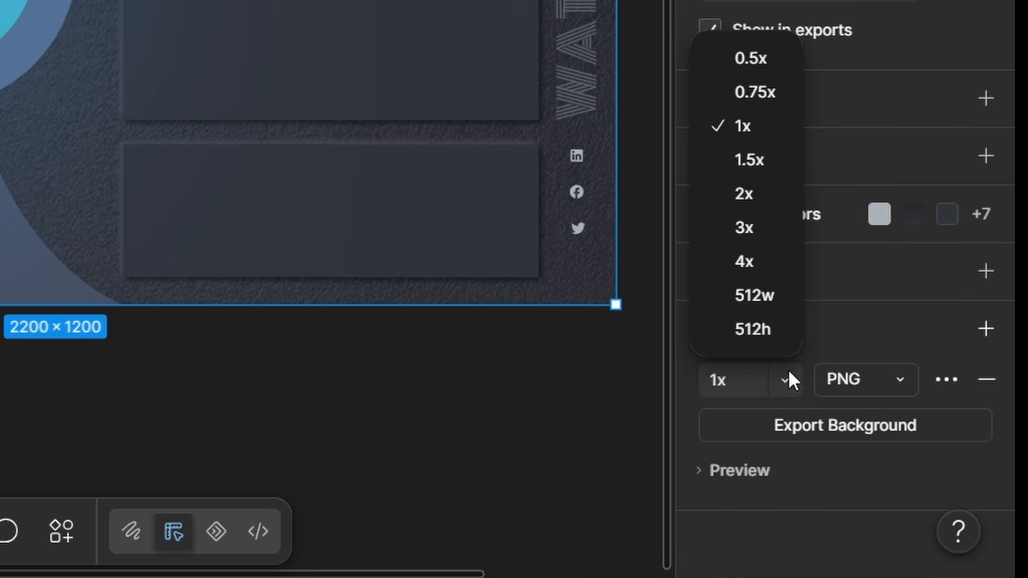
{"action": "left_click", "coordinate": [771, 192]}
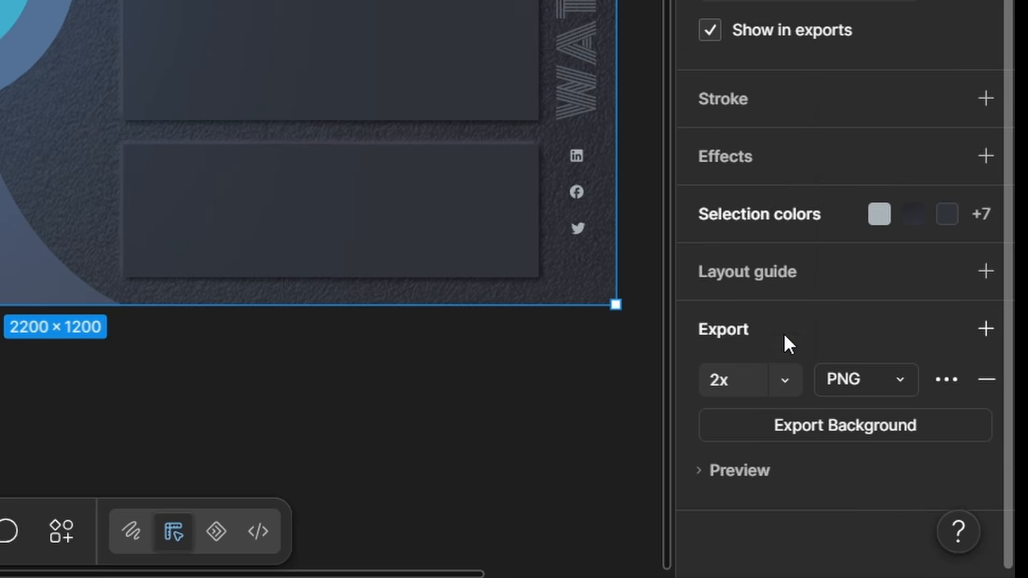
{"action": "left_click", "coordinate": [786, 380]}
{"action": "left_click", "coordinate": [748, 195]}
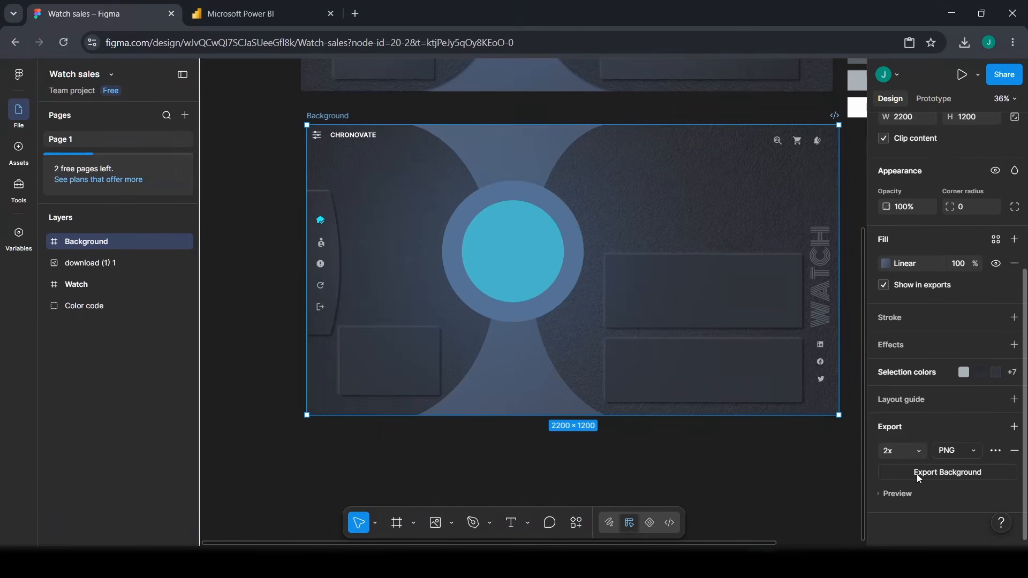
- Export the Background frame, downloading it as Background (1).png
{"action": "left_click", "coordinate": [839, 432]}
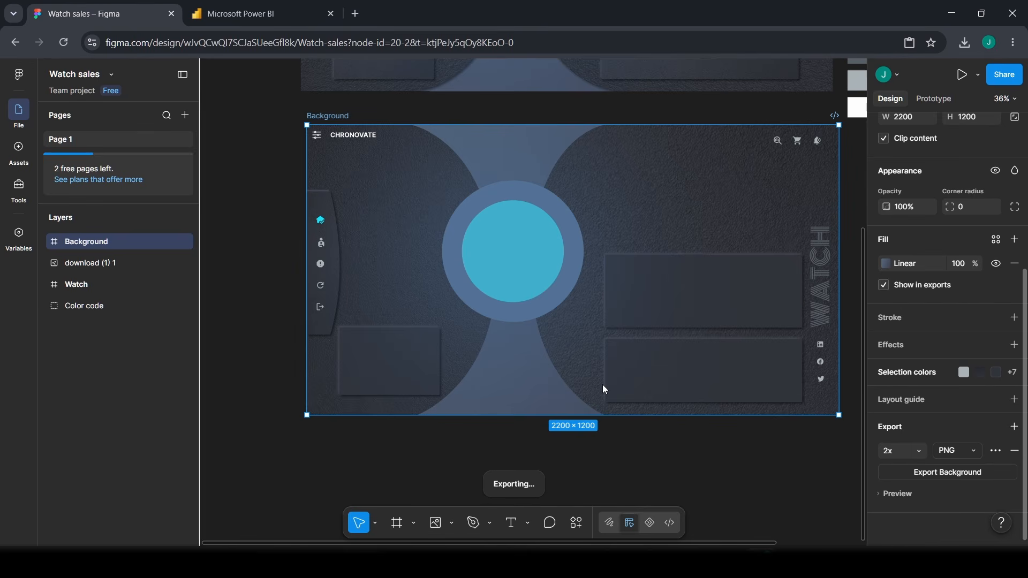
{"action": "key", "text": "l"}
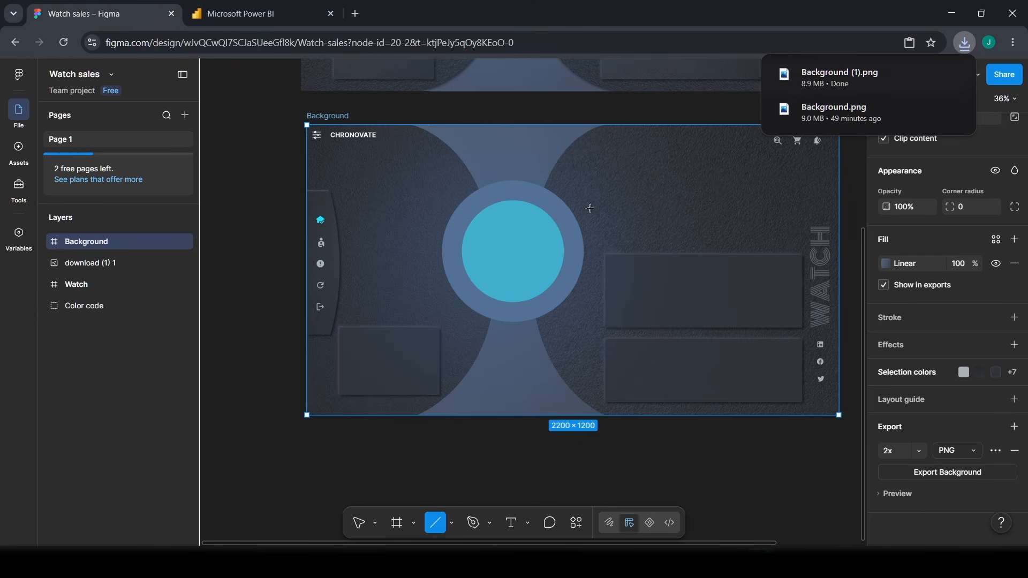
{"action": "scroll", "coordinate": [662, 273], "scroll_direction": "up", "scroll_amount": 2}
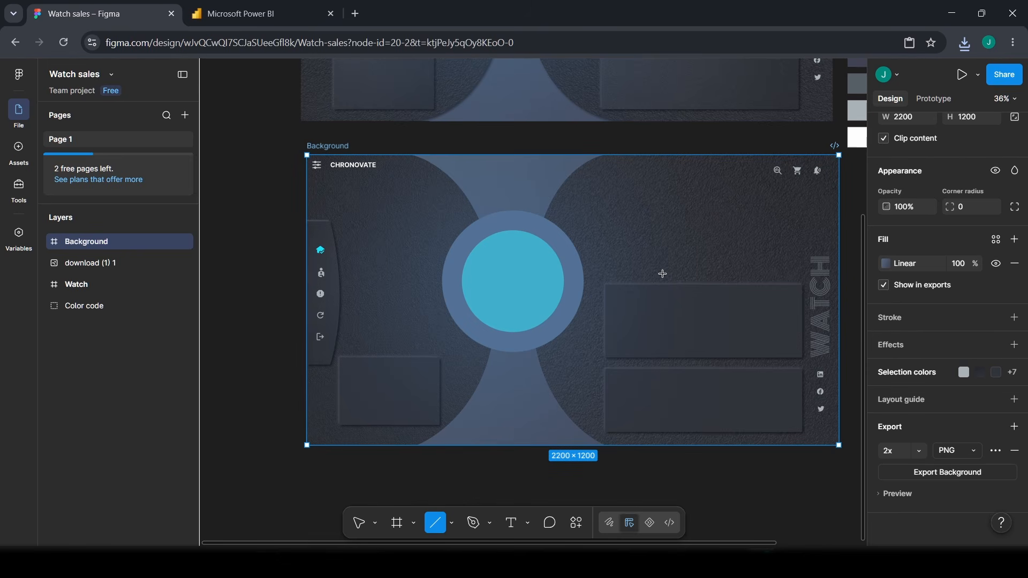
{"action": "scroll", "coordinate": [441, 406], "scroll_direction": "up", "scroll_amount": 1}
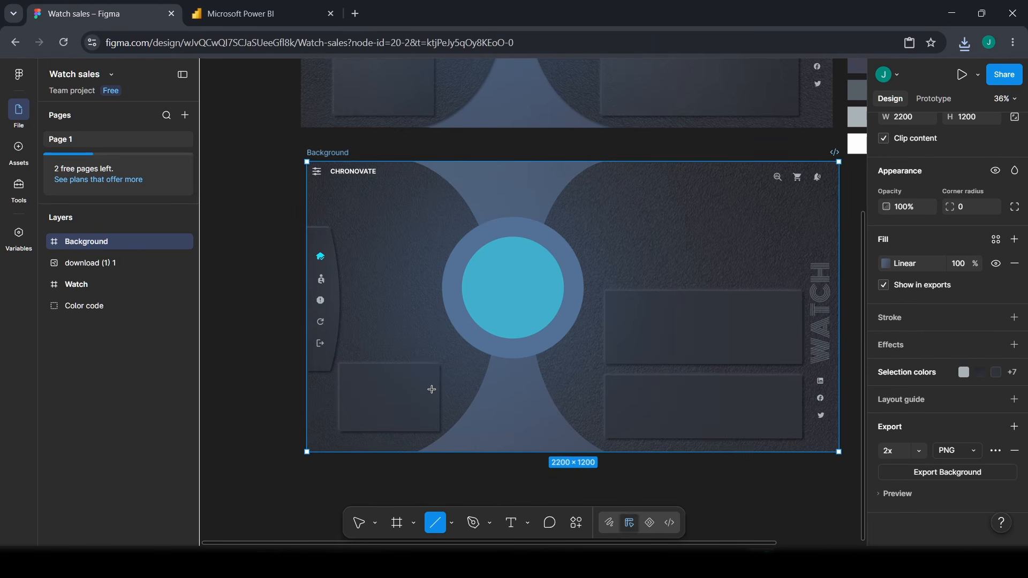
{"action": "scroll", "coordinate": [432, 389], "scroll_direction": "up", "scroll_amount": 6}
{"action": "scroll", "coordinate": [429, 392], "scroll_direction": "down", "scroll_amount": 5}
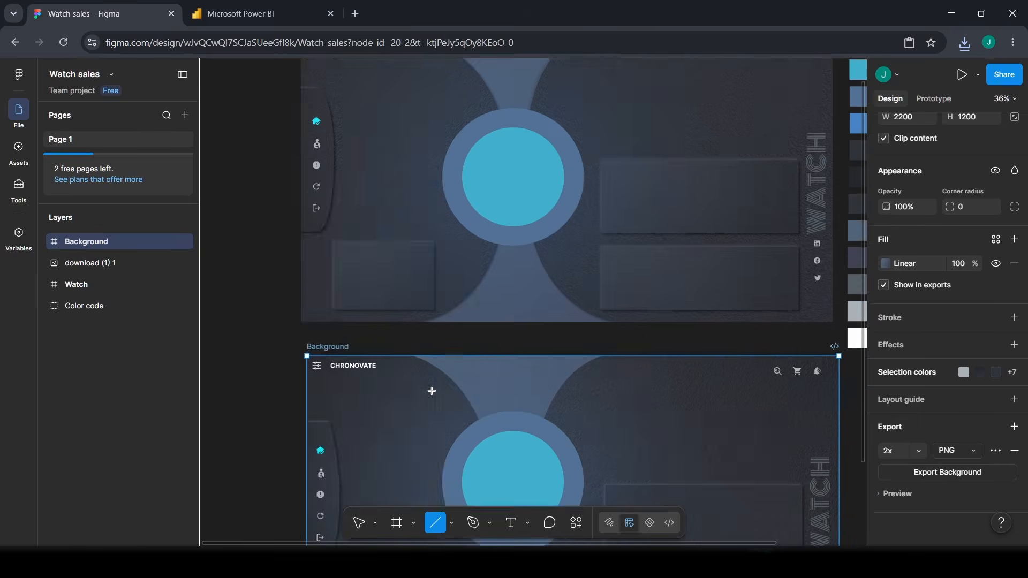
{"action": "scroll", "coordinate": [503, 445], "scroll_direction": "down", "scroll_amount": 5}
{"action": "scroll", "coordinate": [539, 468], "scroll_direction": "up", "scroll_amount": 2}
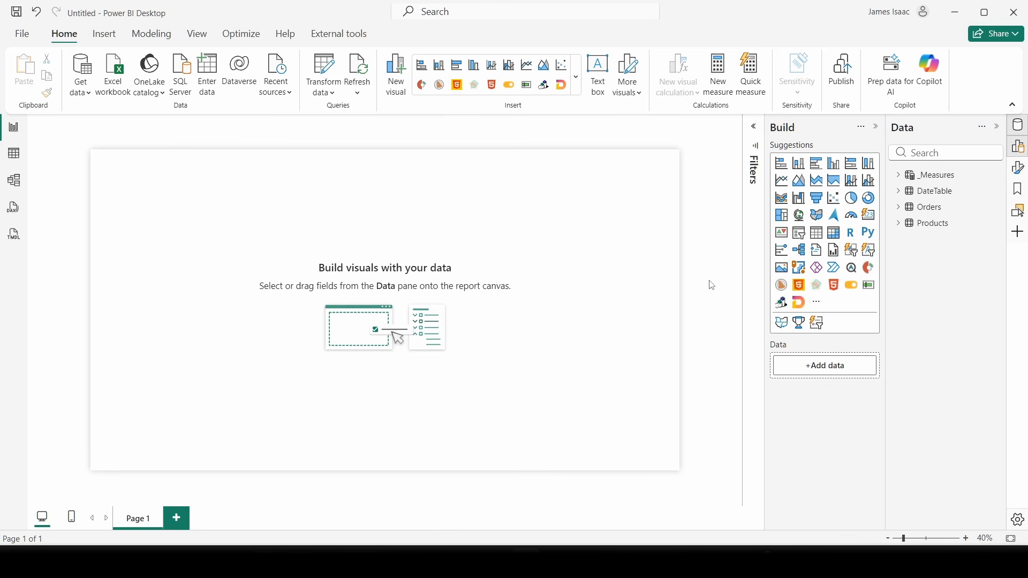
- Keep the 2200×1200 canvas at Middle vertical alignment and expand the Canvas background settings
{"action": "left_click", "coordinate": [1019, 169]}
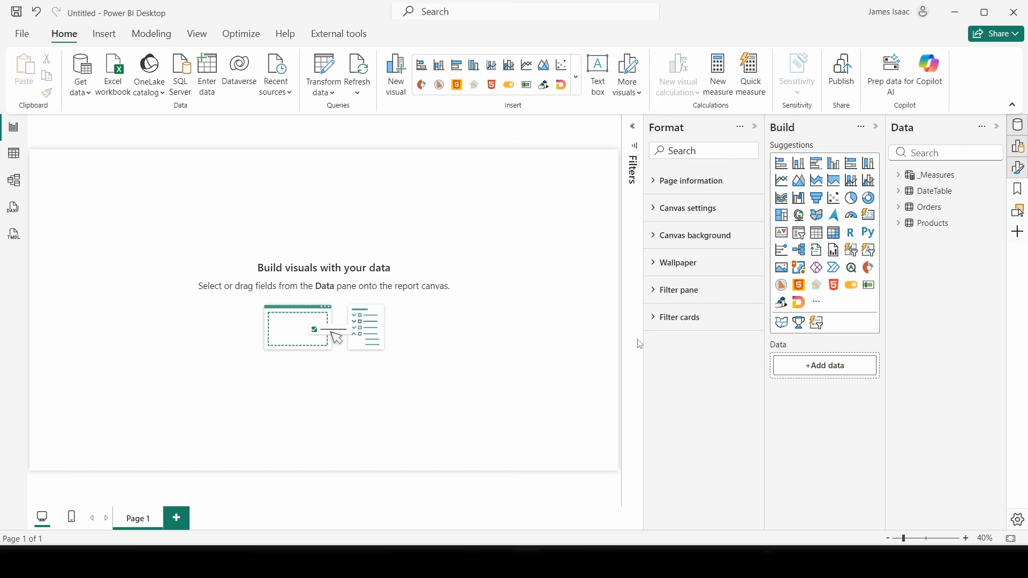
{"action": "left_click", "coordinate": [667, 209]}
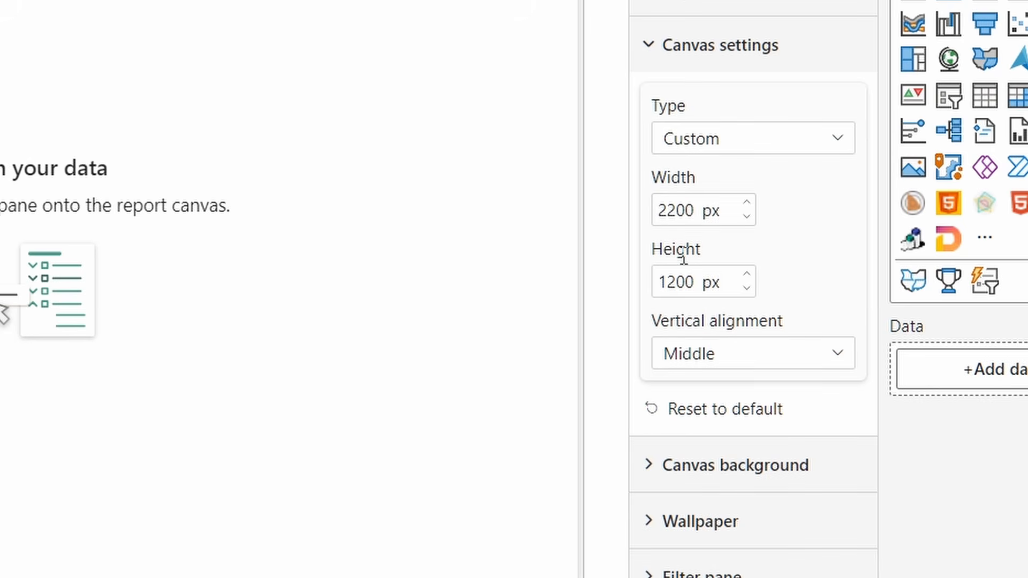
{"action": "left_click", "coordinate": [707, 356]}
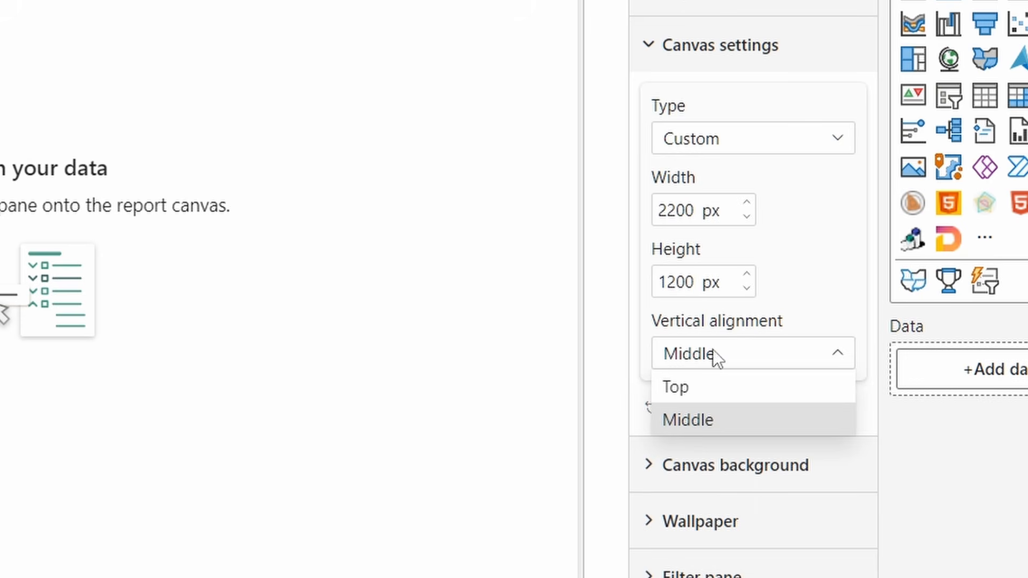
{"action": "left_click", "coordinate": [669, 357]}
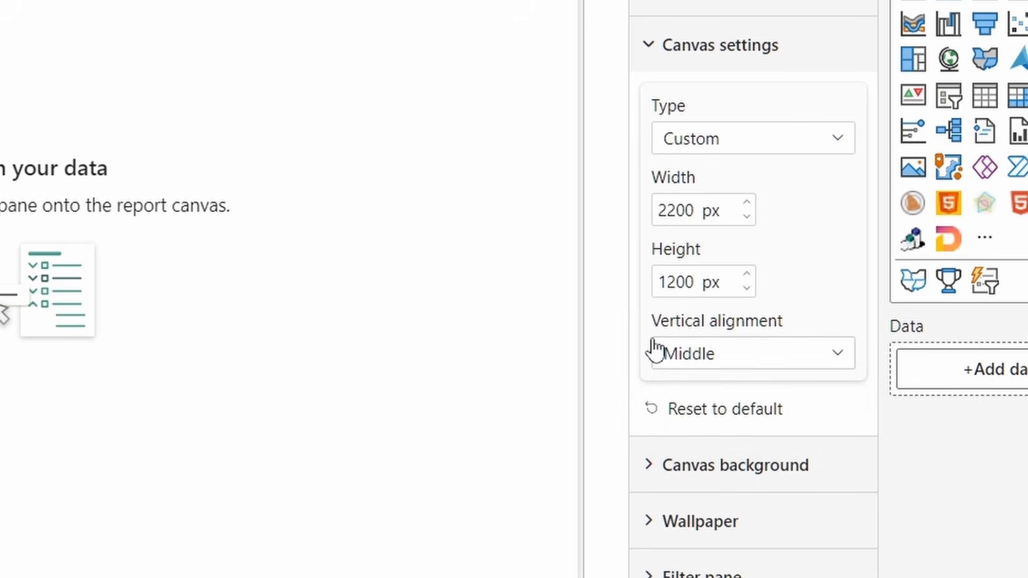
{"action": "left_click", "coordinate": [672, 54]}
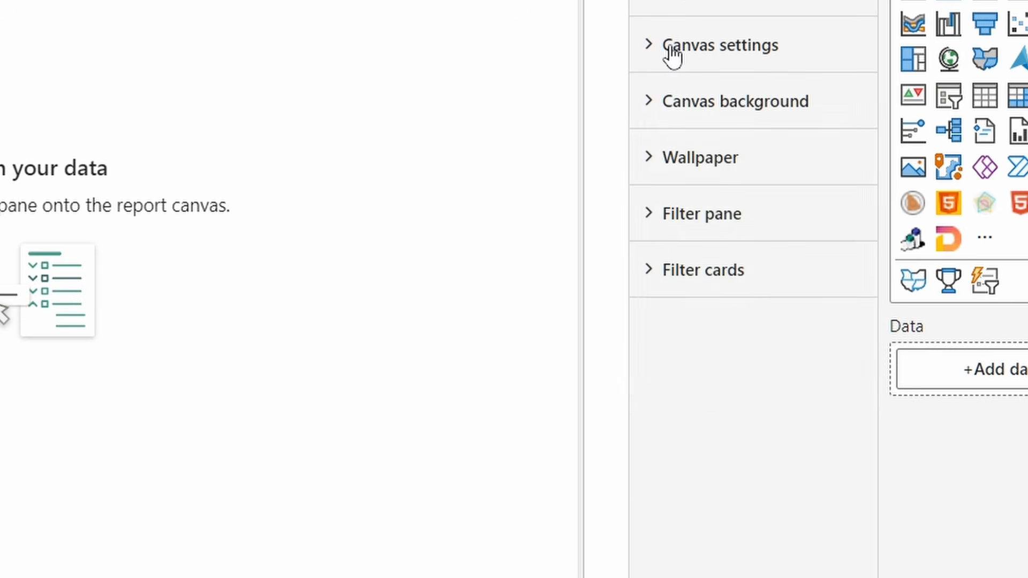
{"action": "left_click", "coordinate": [679, 121]}
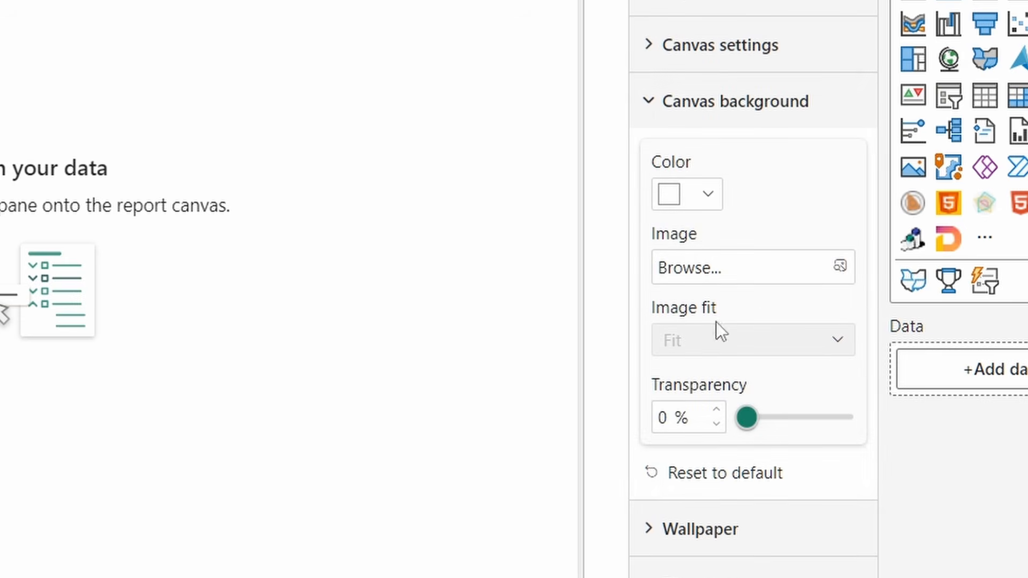
- Load Background.png from Downloads as the canvas image, Stretch fit at 0% transparency
{"action": "left_click", "coordinate": [708, 270]}
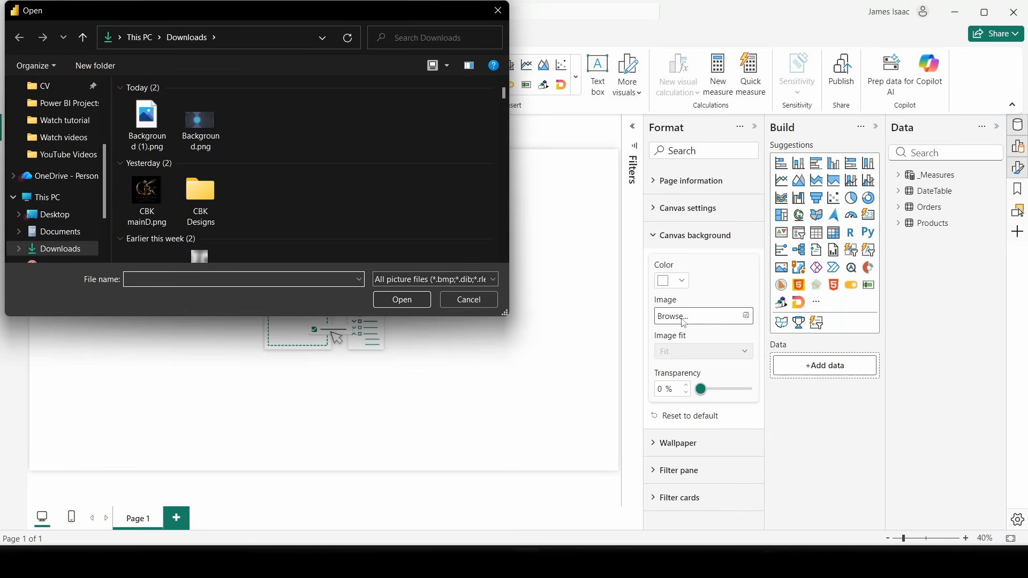
{"action": "left_click", "coordinate": [206, 140]}
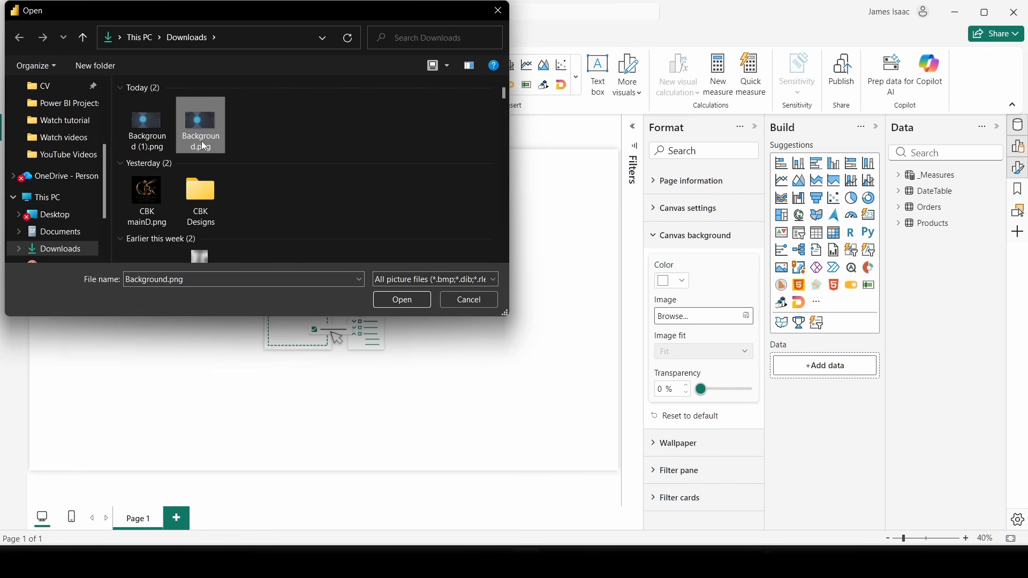
{"action": "left_click", "coordinate": [408, 304]}
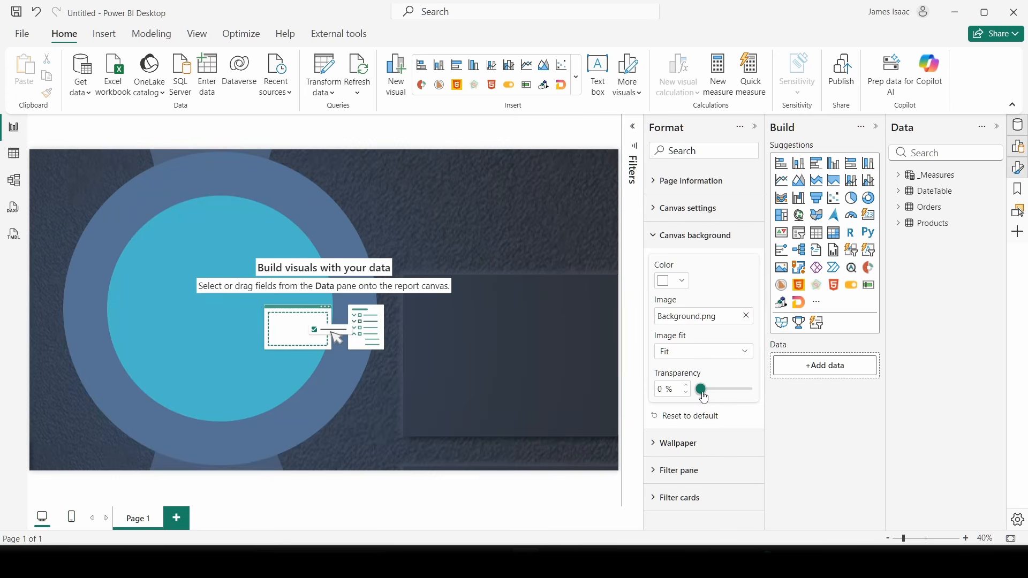
{"action": "mouse_move", "coordinate": [705, 398]}
{"action": "left_mouse_down"}
{"action": "mouse_move", "coordinate": [761, 396]}
{"action": "mouse_move", "coordinate": [699, 398]}
{"action": "left_mouse_up"}
{"action": "left_click", "coordinate": [685, 355]}
{"action": "left_click", "coordinate": [688, 385]}
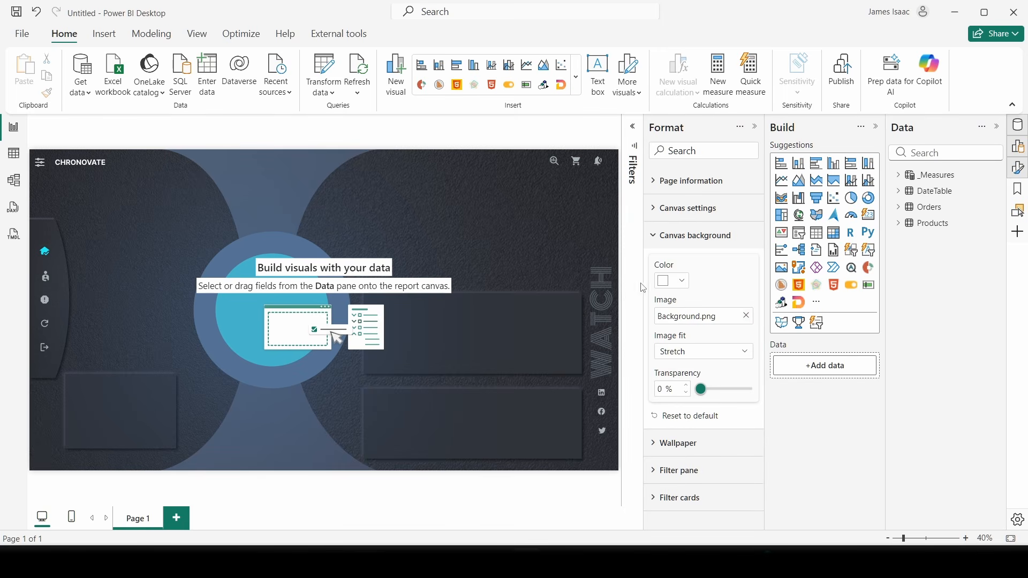
- Set the canvas background colour to dark grey #30333A
{"action": "left_click", "coordinate": [682, 281]}
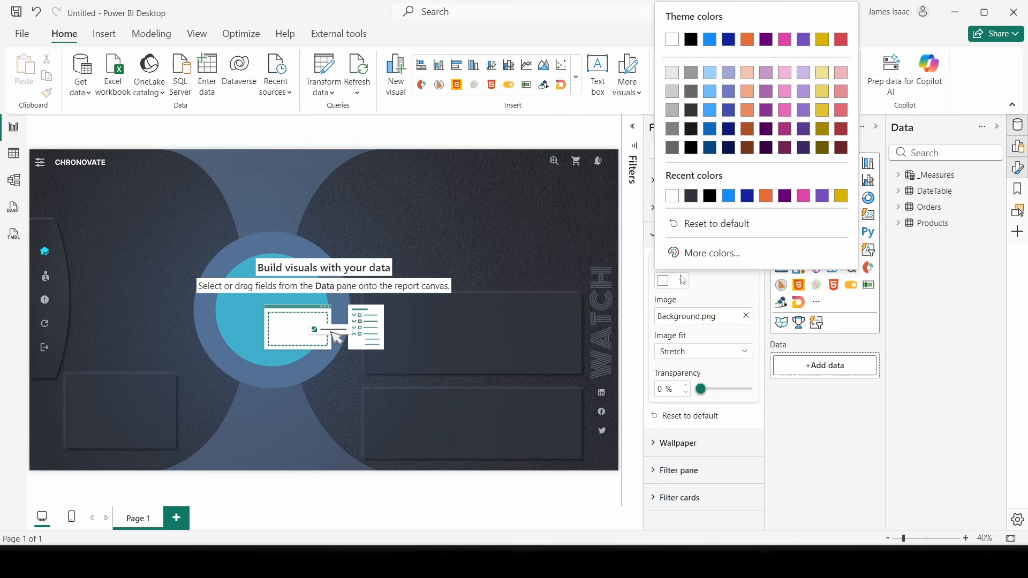
{"action": "left_click", "coordinate": [691, 195]}
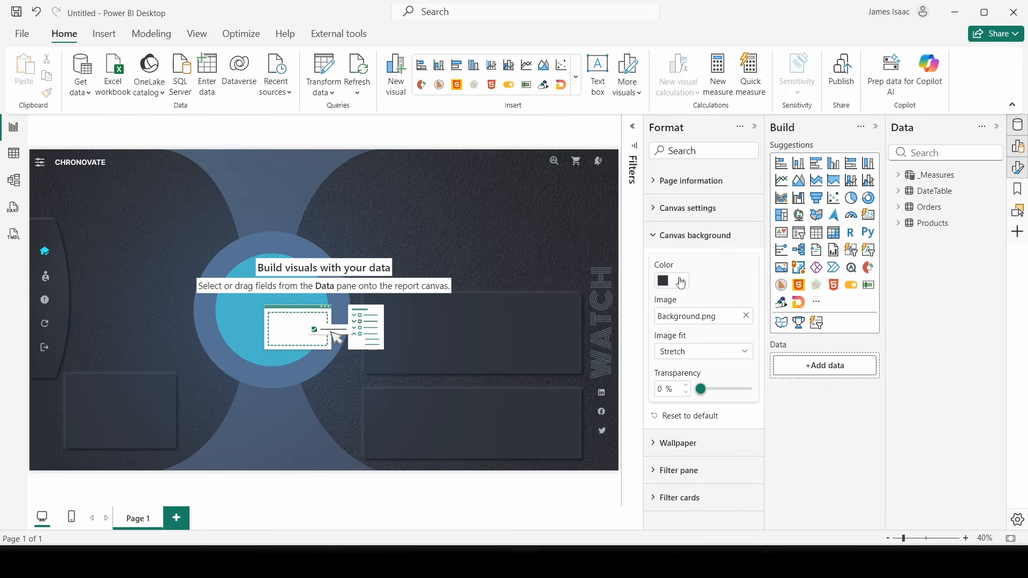
{"action": "left_click", "coordinate": [681, 283]}
{"action": "left_click", "coordinate": [715, 252]}
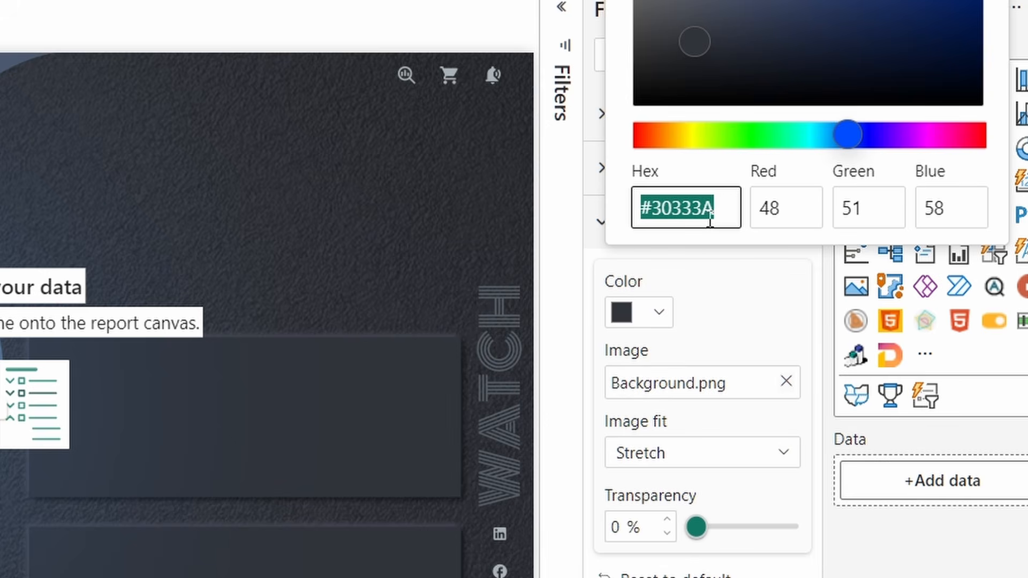
{"action": "left_click", "coordinate": [722, 252]}
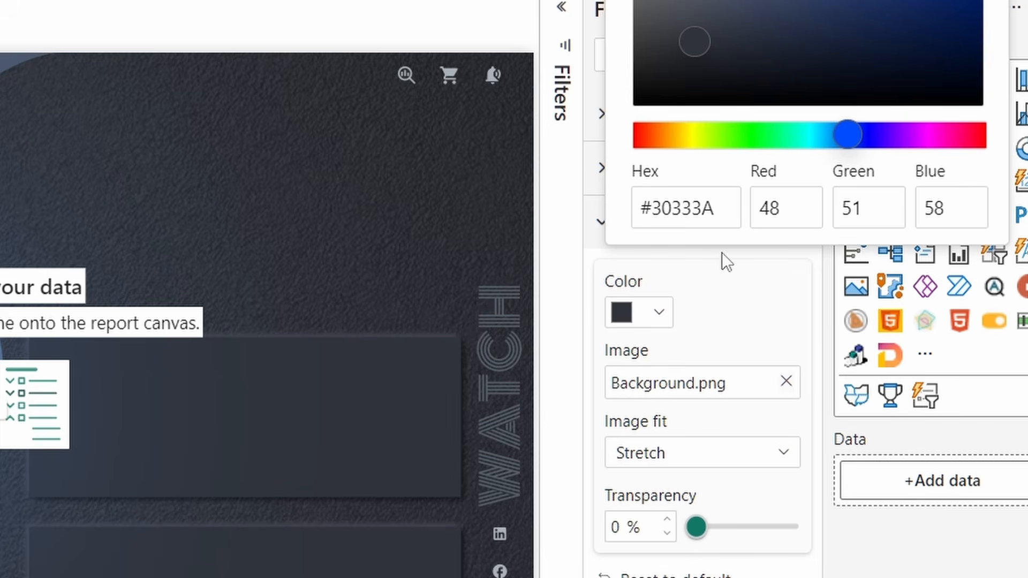
{"action": "left_click", "coordinate": [595, 214]}
{"action": "left_click", "coordinate": [600, 222]}
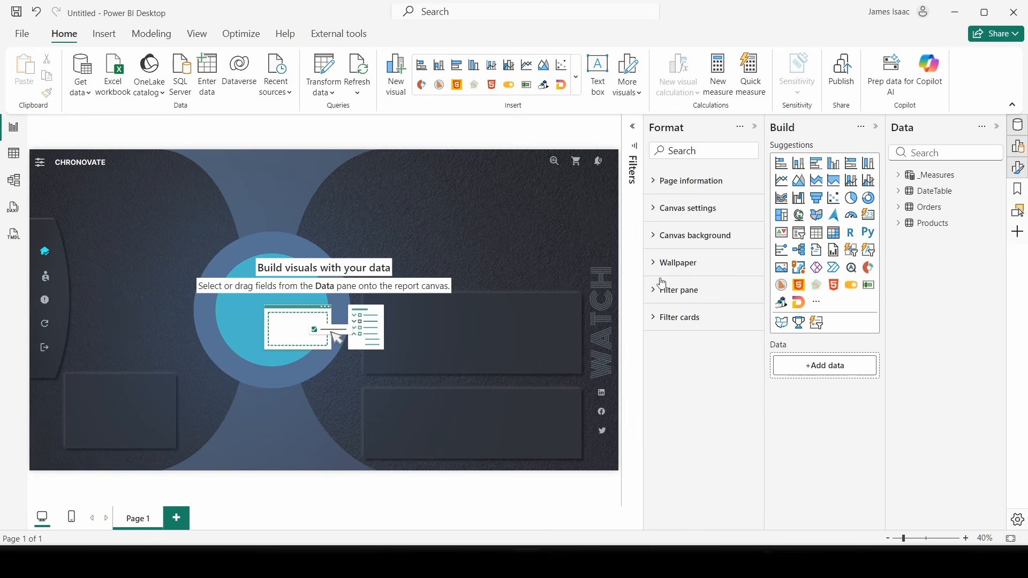
- Give the page wallpaper the same #30333A dark grey from Recent colors
{"action": "left_click", "coordinate": [656, 272]}
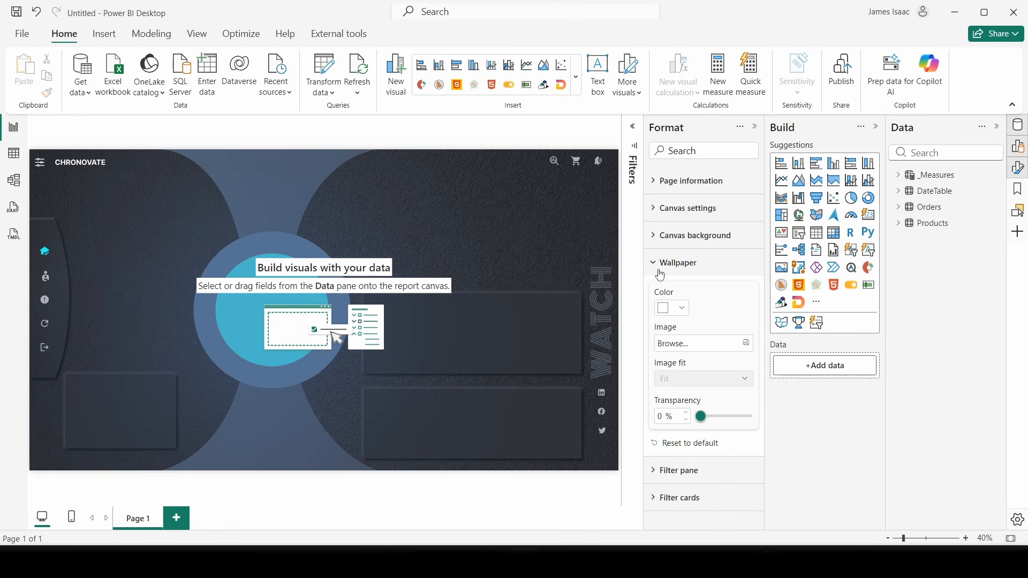
{"action": "left_click", "coordinate": [683, 311]}
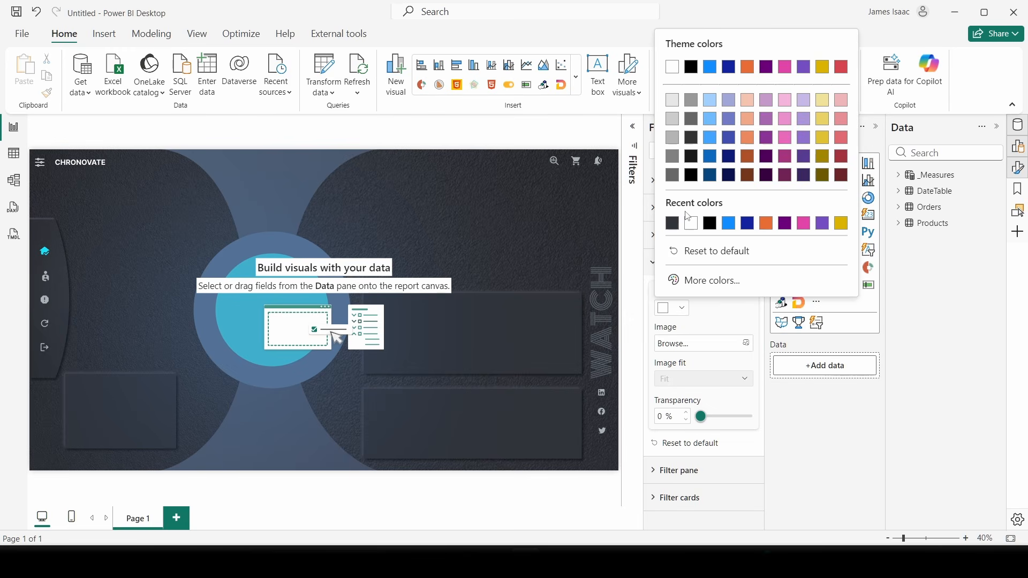
{"action": "left_click", "coordinate": [673, 224]}
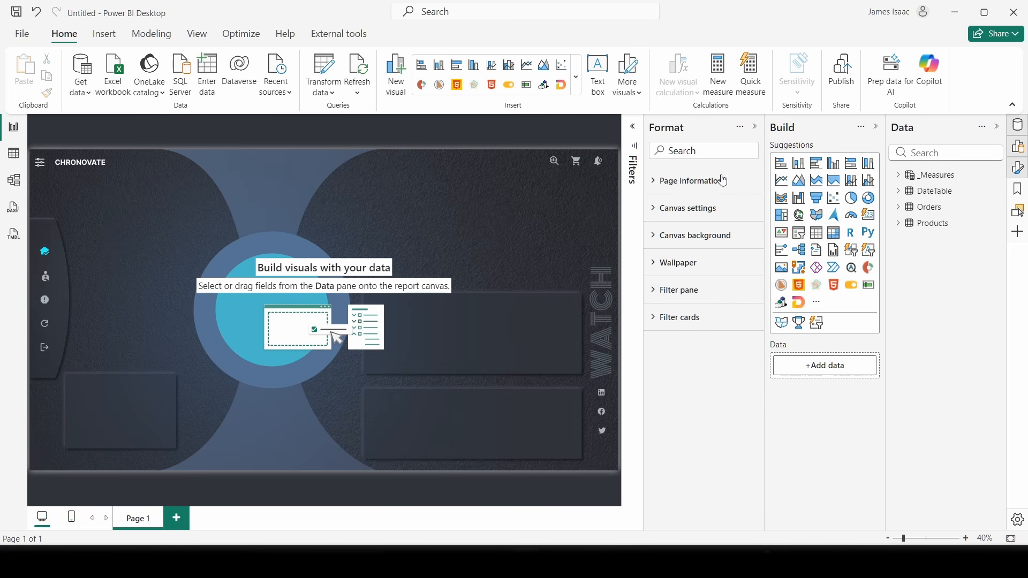
- Collapse the Format pane so the report canvas is wider
{"action": "left_click", "coordinate": [757, 129]}
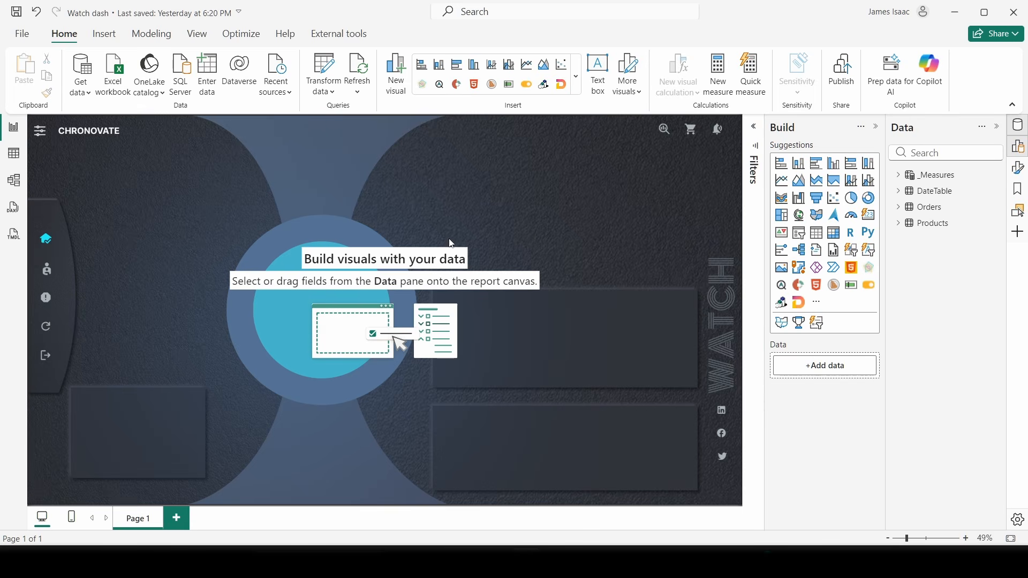
- In Table view, sort DateTable's Month Name column by the Month column
{"action": "left_click", "coordinate": [14, 156]}
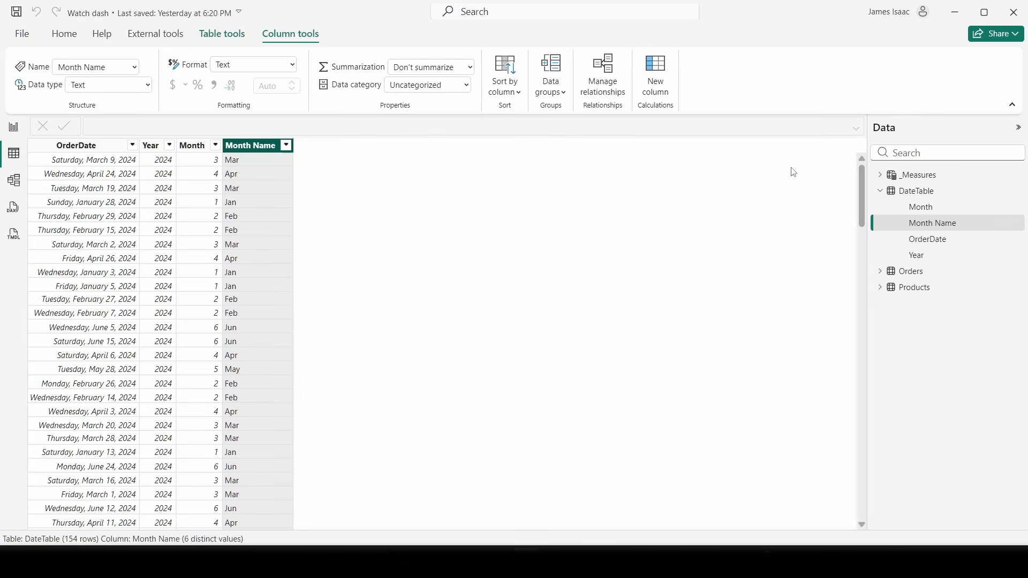
{"action": "left_click", "coordinate": [880, 191]}
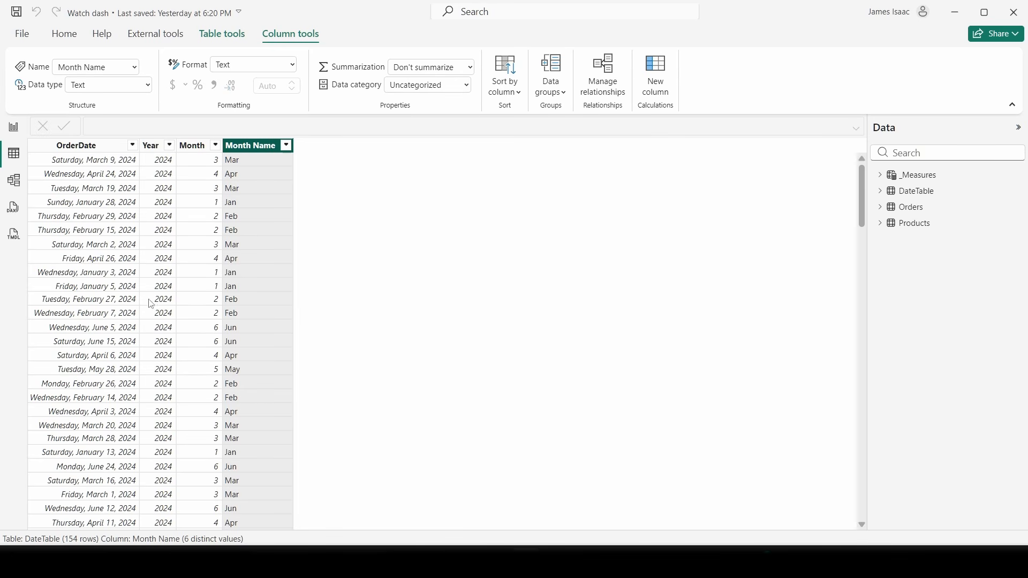
{"action": "left_click", "coordinate": [514, 95]}
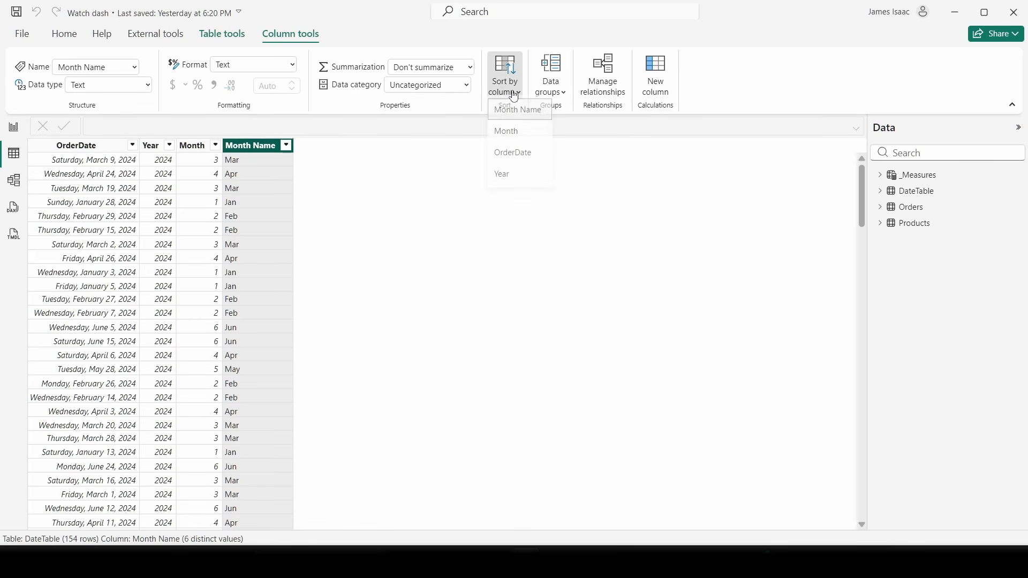
{"action": "left_click", "coordinate": [515, 137]}
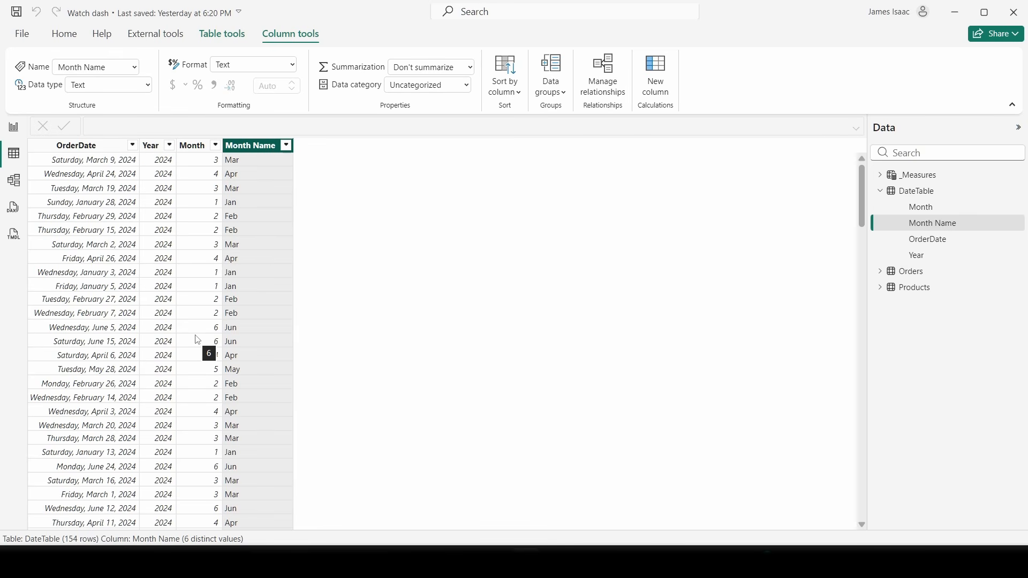
{"action": "left_click", "coordinate": [881, 192]}
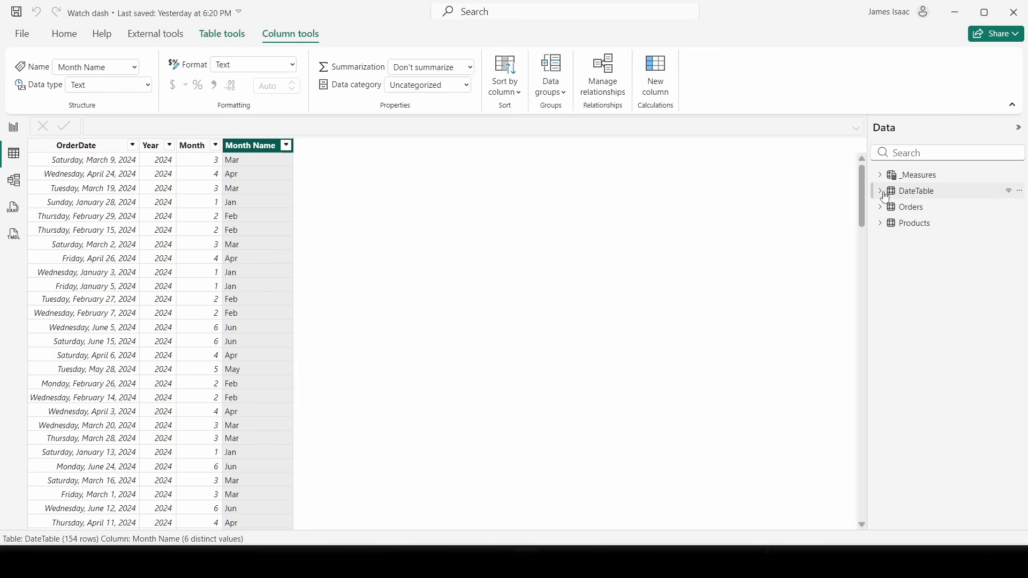
- Set the Products URL column's Data category to Image URL, then return to Report view
{"action": "left_click", "coordinate": [917, 224]}
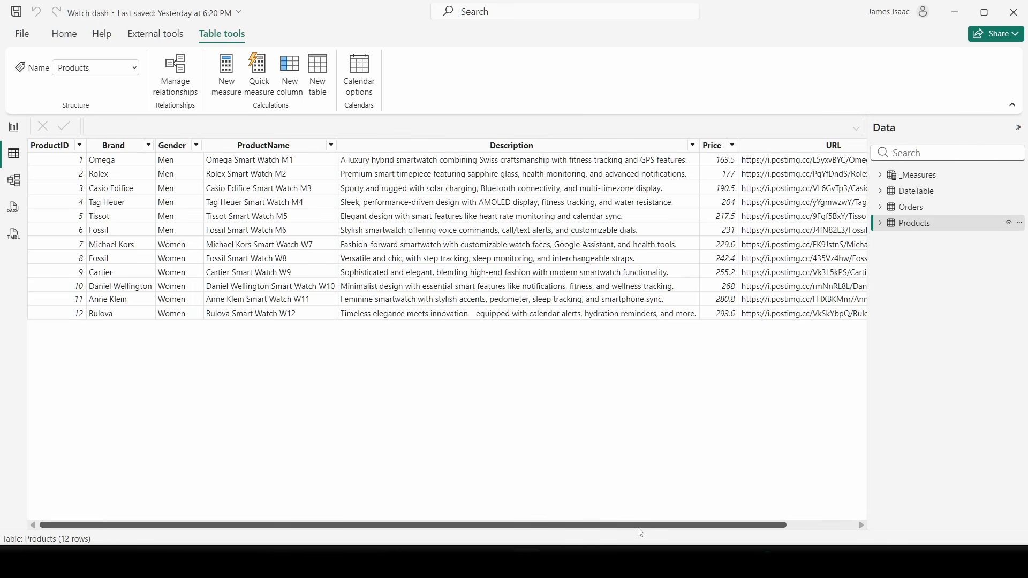
{"action": "left_click_drag", "start_coordinate": [640, 529], "coordinate": [800, 509]}
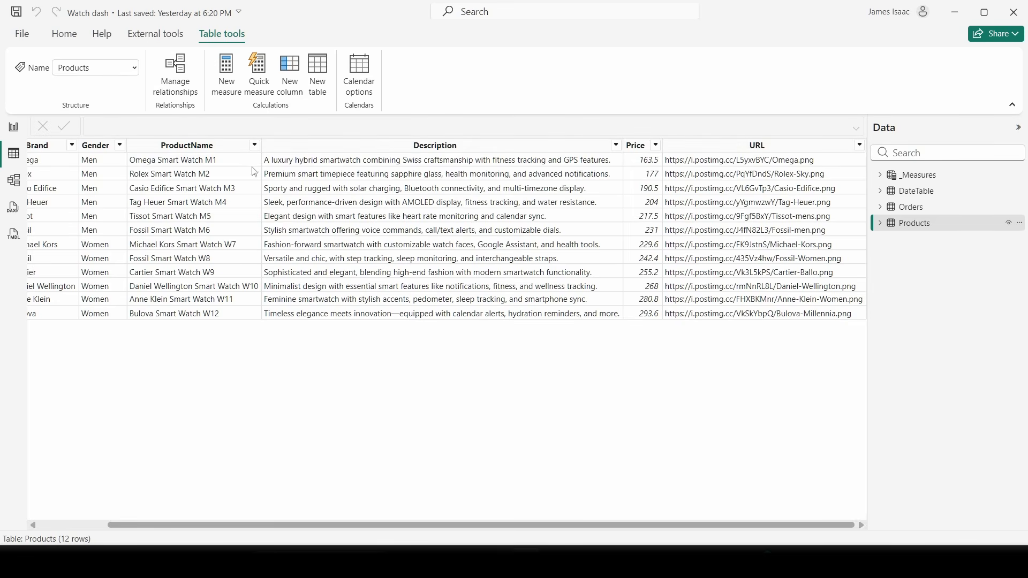
{"action": "left_click", "coordinate": [724, 148]}
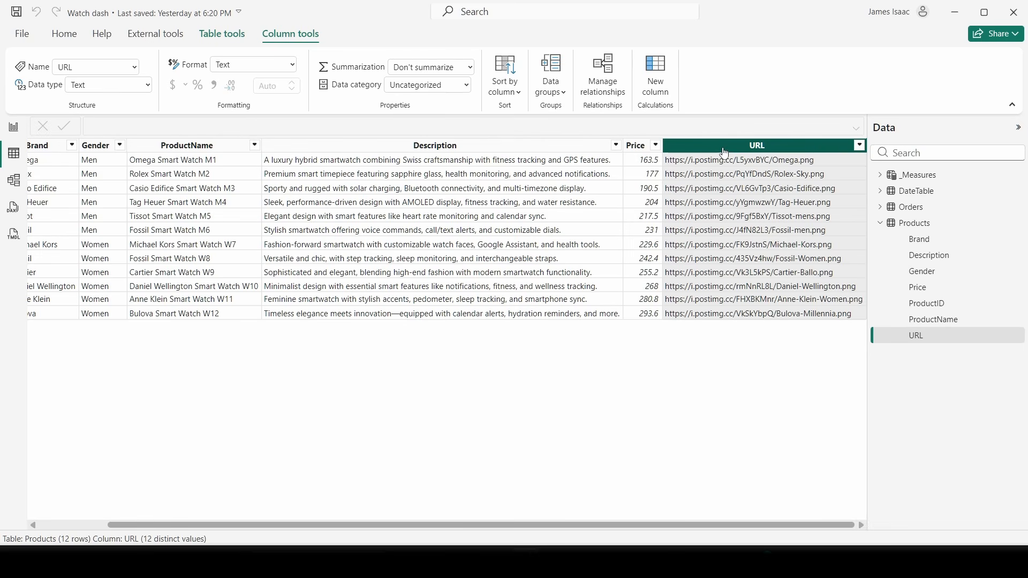
{"action": "left_click", "coordinate": [467, 86]}
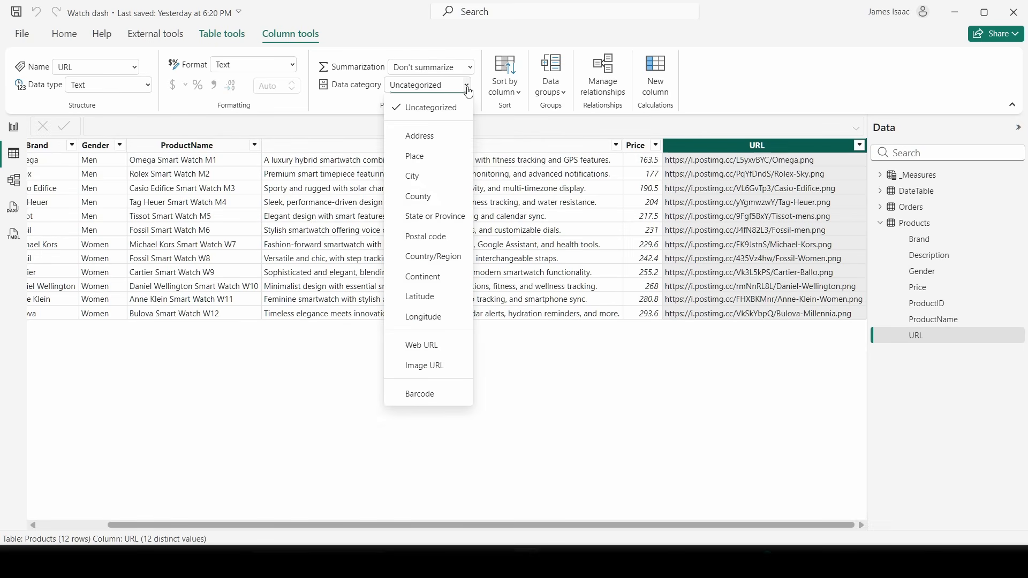
{"action": "left_click", "coordinate": [424, 367]}
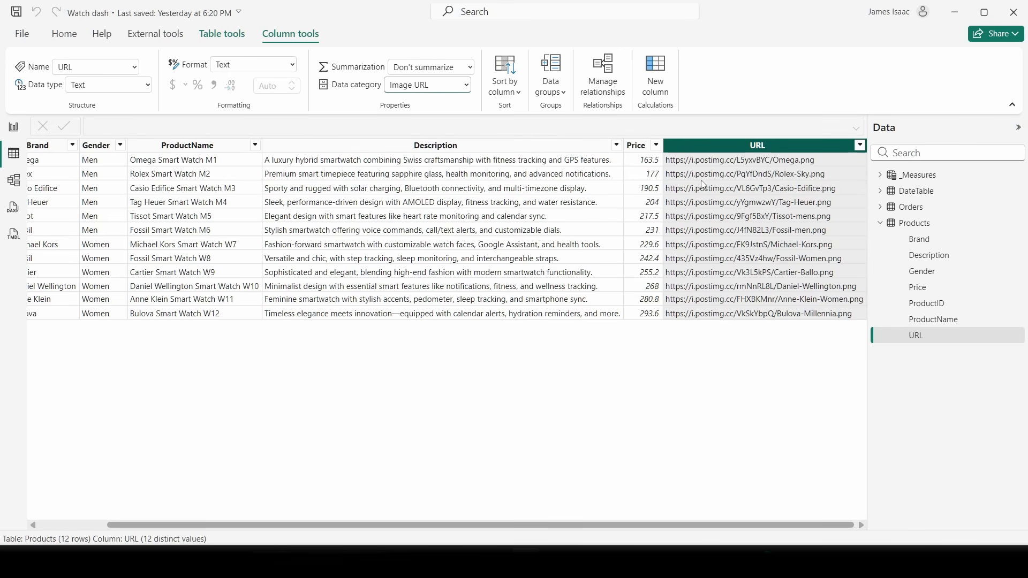
{"action": "left_click", "coordinate": [13, 127]}
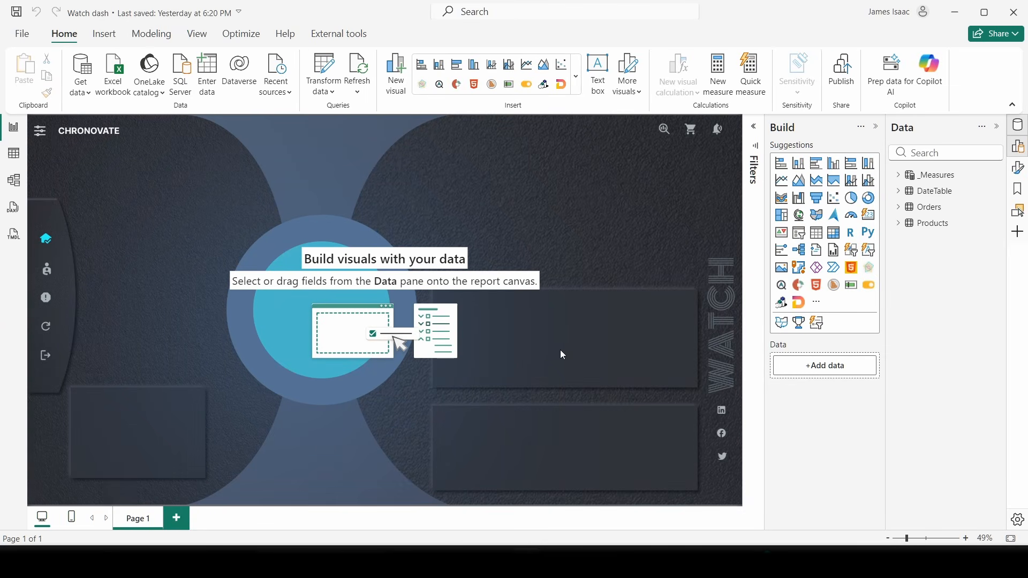
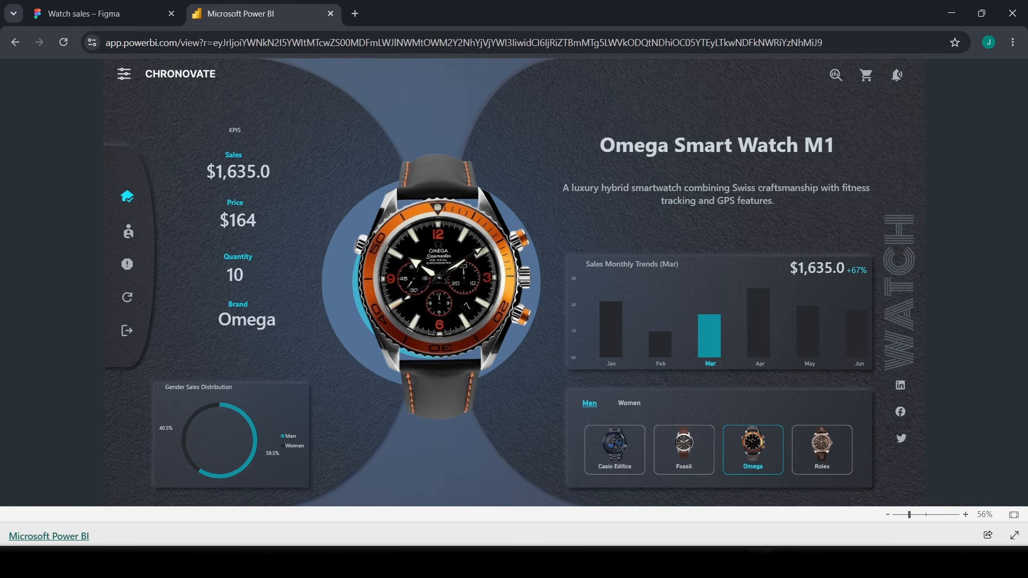
- Switch from the browser to the Watch dash report in Power BI Desktop
{"action": "left_click", "coordinate": [528, 563]}
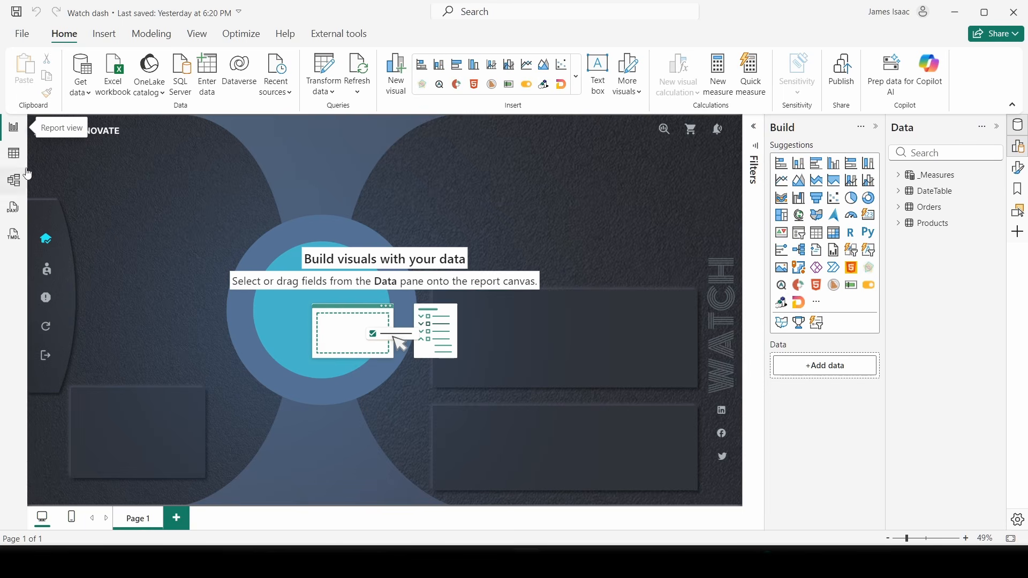
- Create a Sales measure in _Measures defined as SUM(Orders[TotalAmount])
{"action": "left_click", "coordinate": [922, 175]}
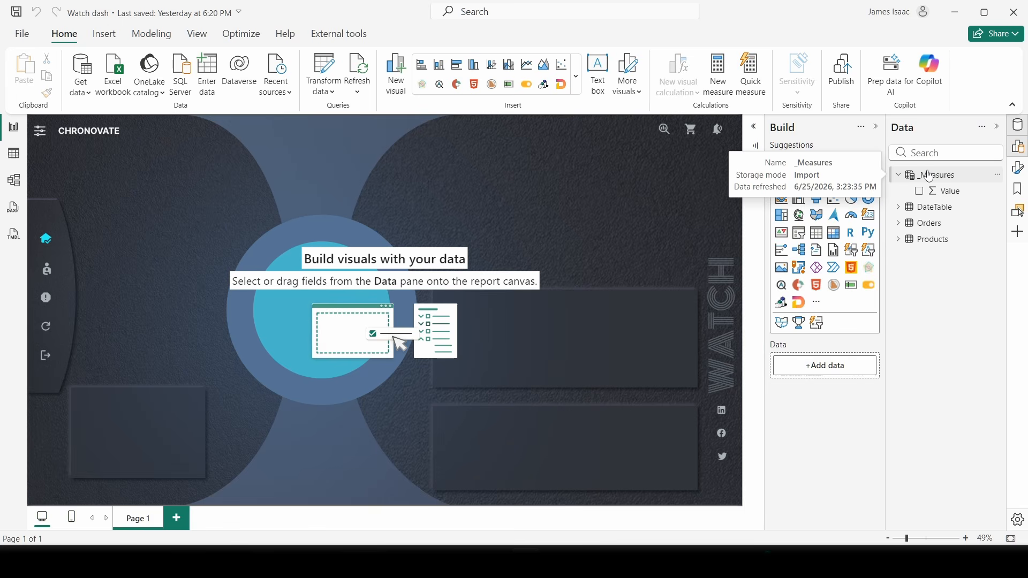
{"action": "right_click", "coordinate": [930, 177]}
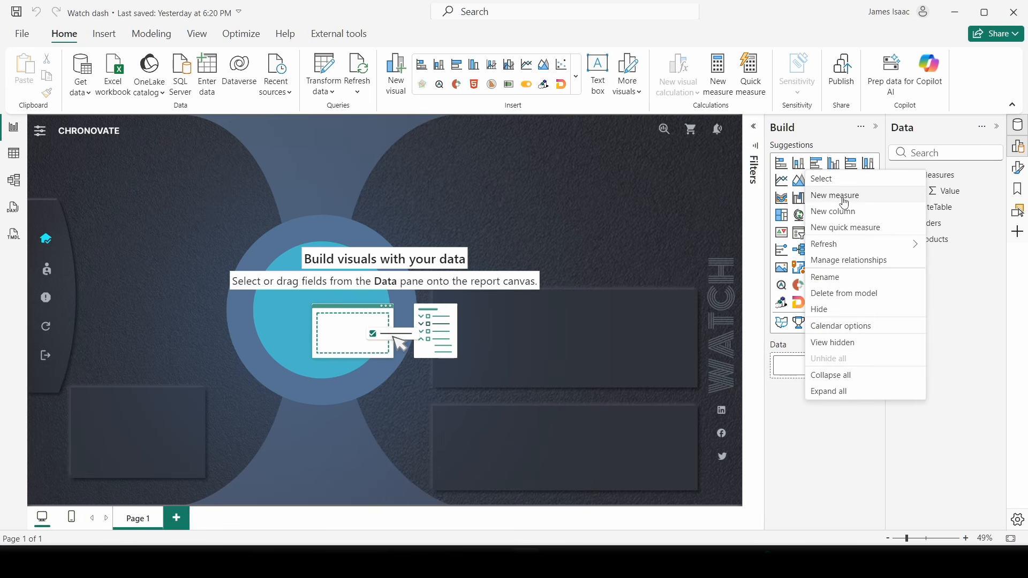
{"action": "key", "text": "Escape"}
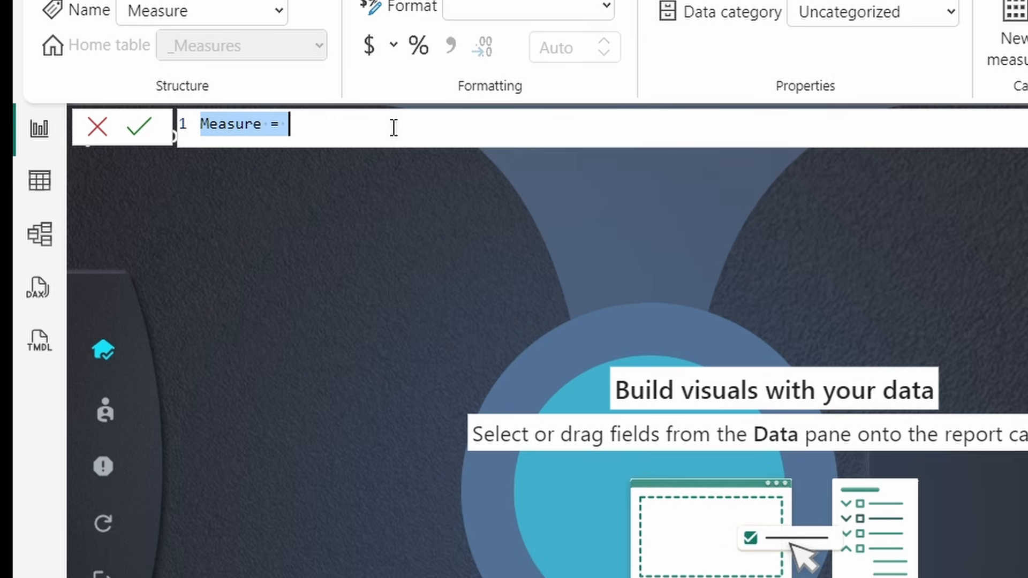
{"action": "type", "text": "Sales ="}
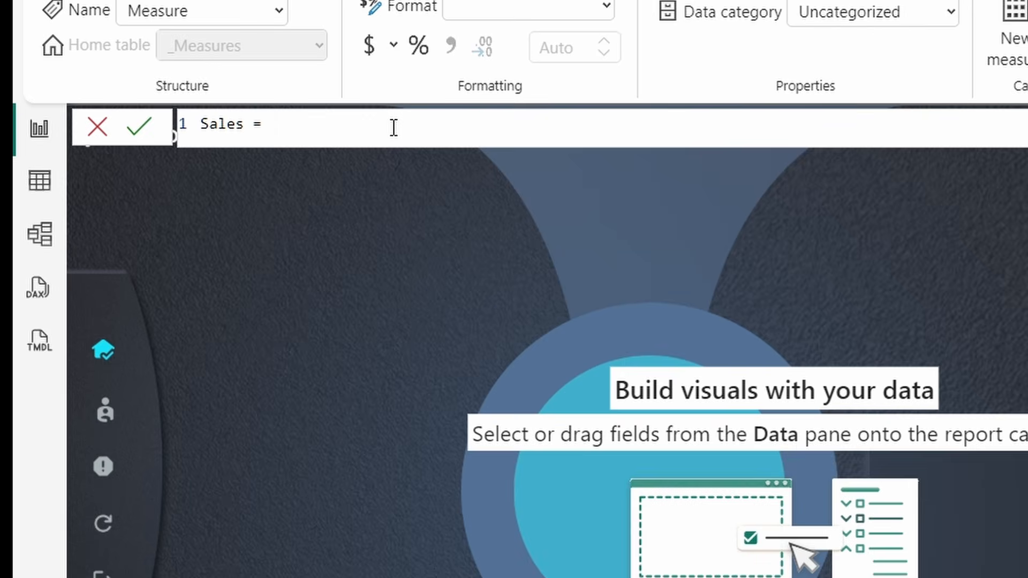
{"action": "type", "text": " Sum ("}
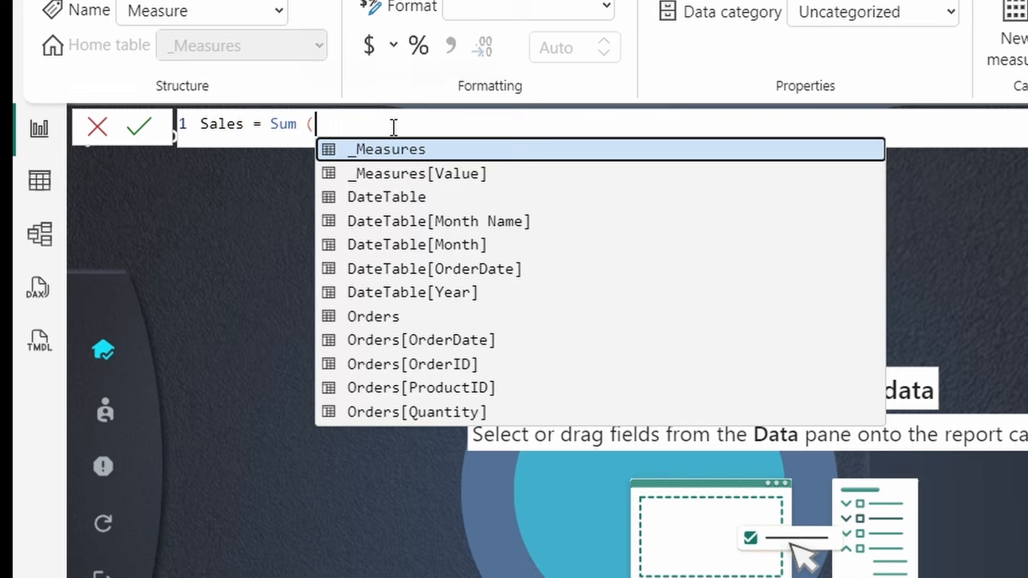
{"action": "type", "text": "ord"}
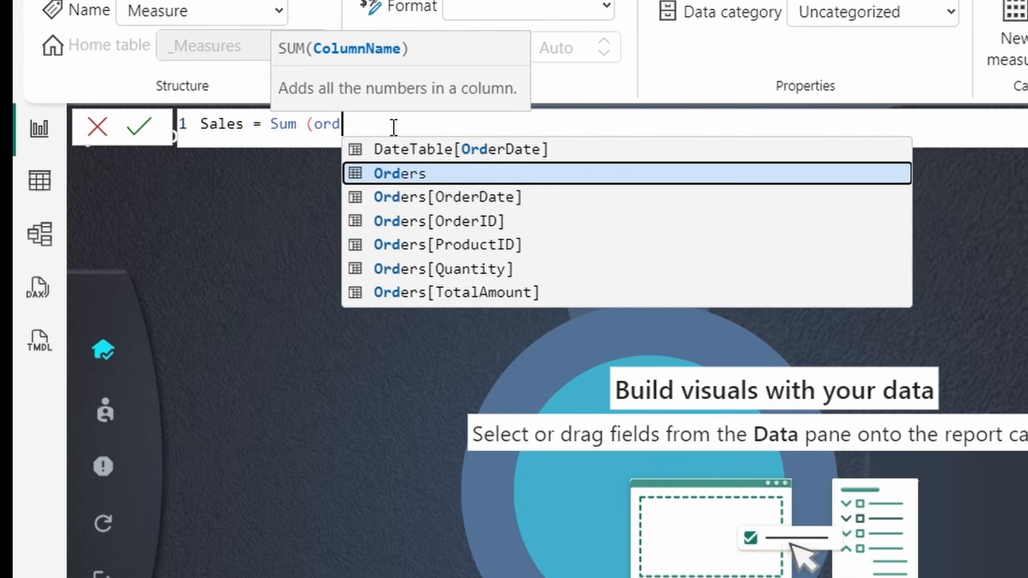
{"action": "type", "text": "er"}
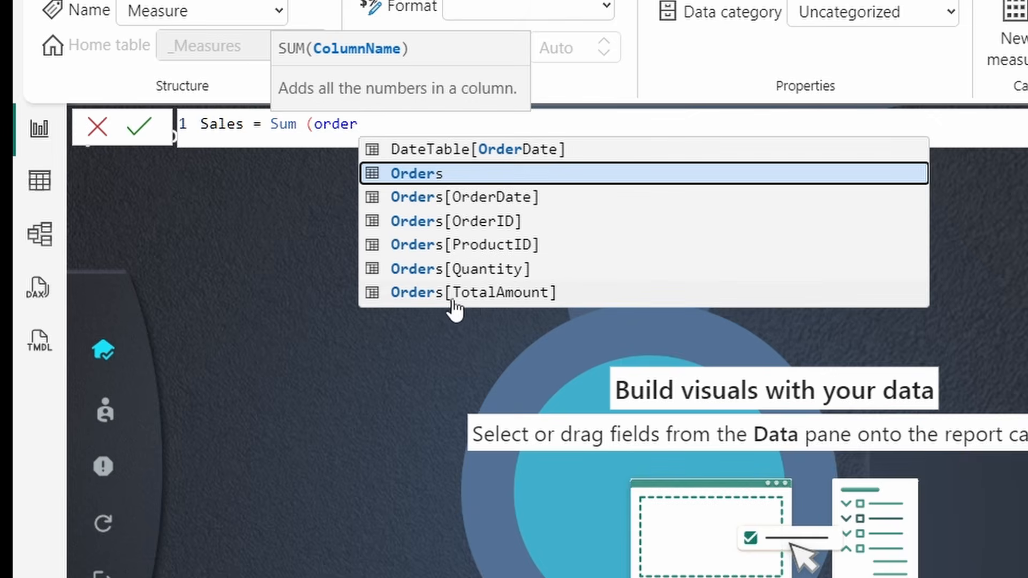
{"action": "left_click", "coordinate": [482, 295]}
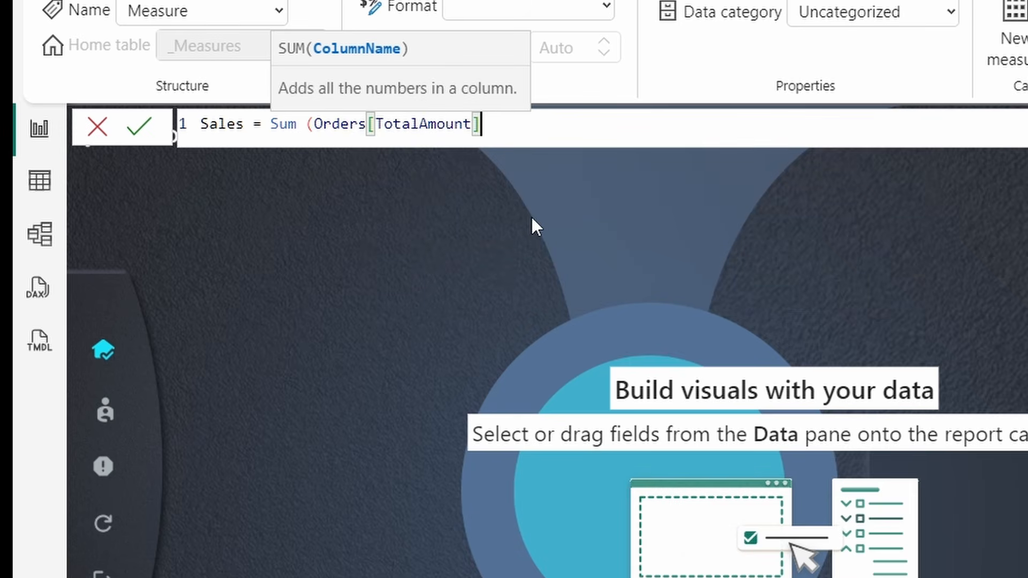
{"action": "type", "text": ")"}
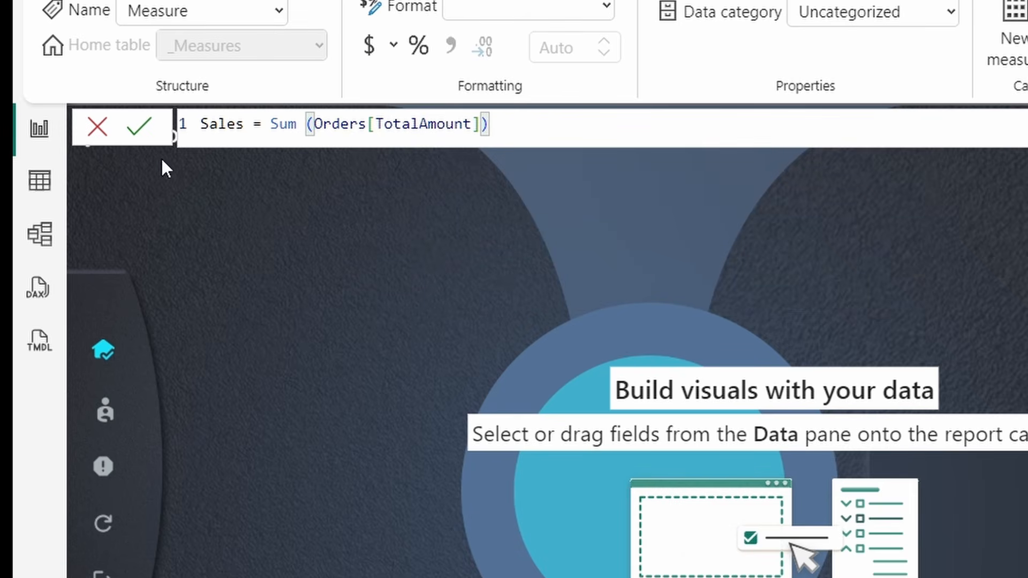
{"action": "left_click", "coordinate": [139, 126]}
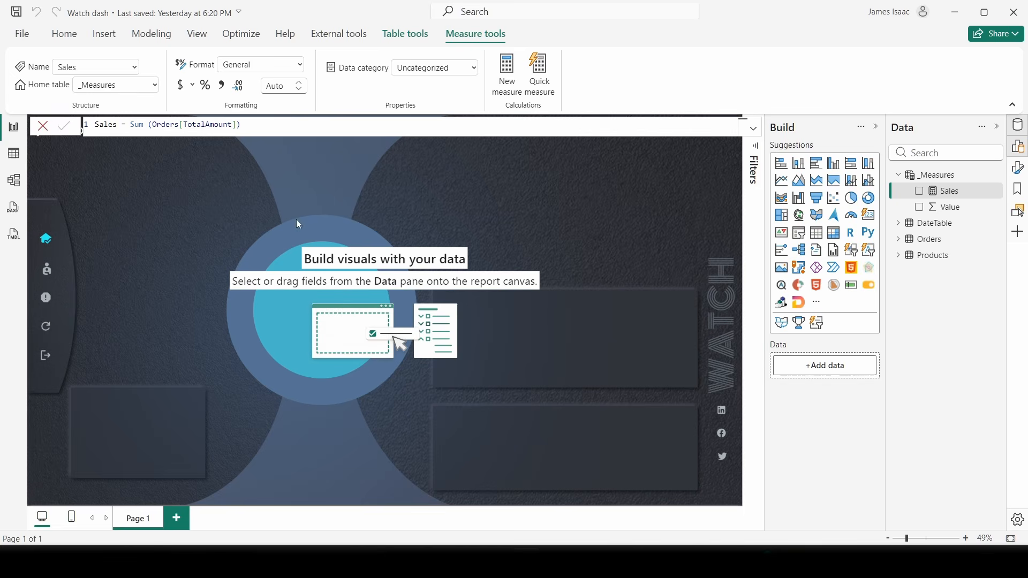
{"action": "left_click", "coordinate": [271, 271]}
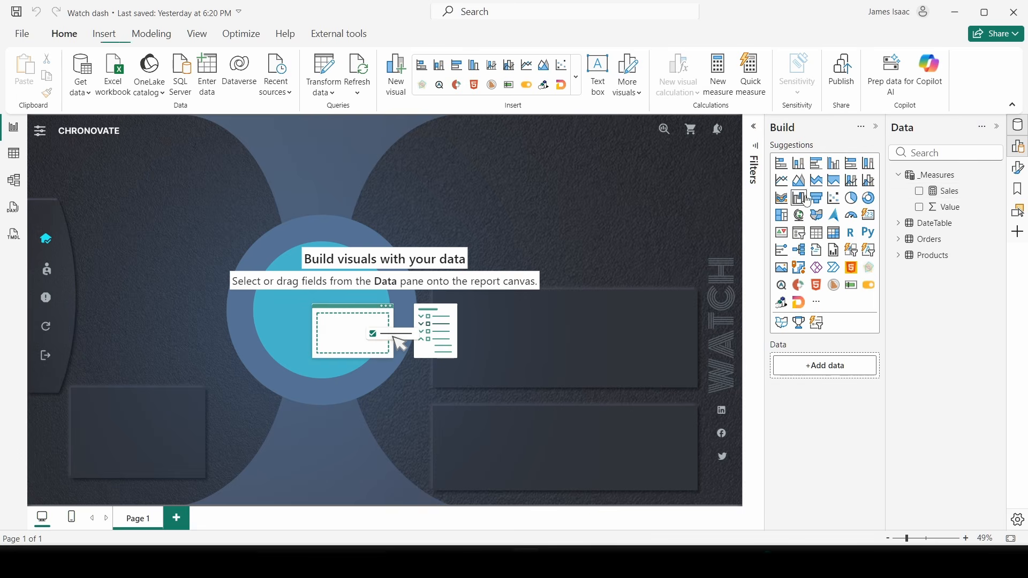
- Add a Sales card showing 140.85K and size it into the upper-left KPI area
{"action": "left_click", "coordinate": [920, 192]}
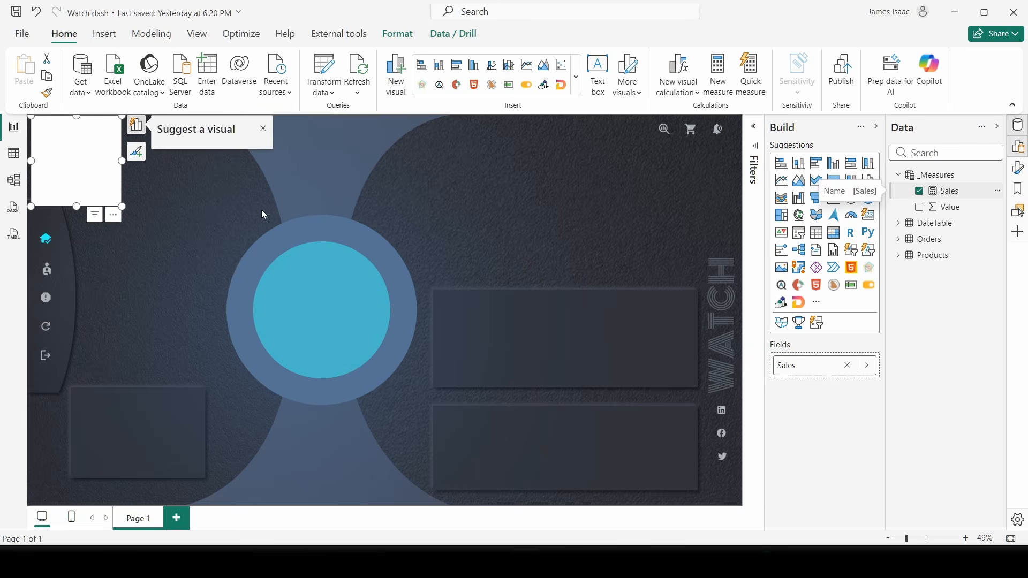
{"action": "left_click_drag", "start_coordinate": [84, 130], "coordinate": [208, 267]}
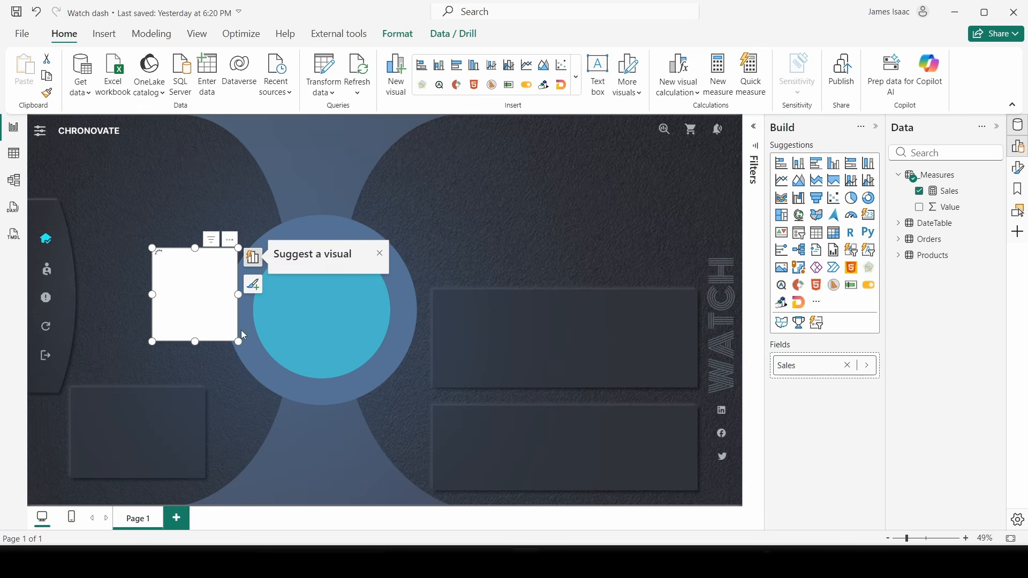
{"action": "left_click_drag", "start_coordinate": [238, 341], "coordinate": [262, 318]}
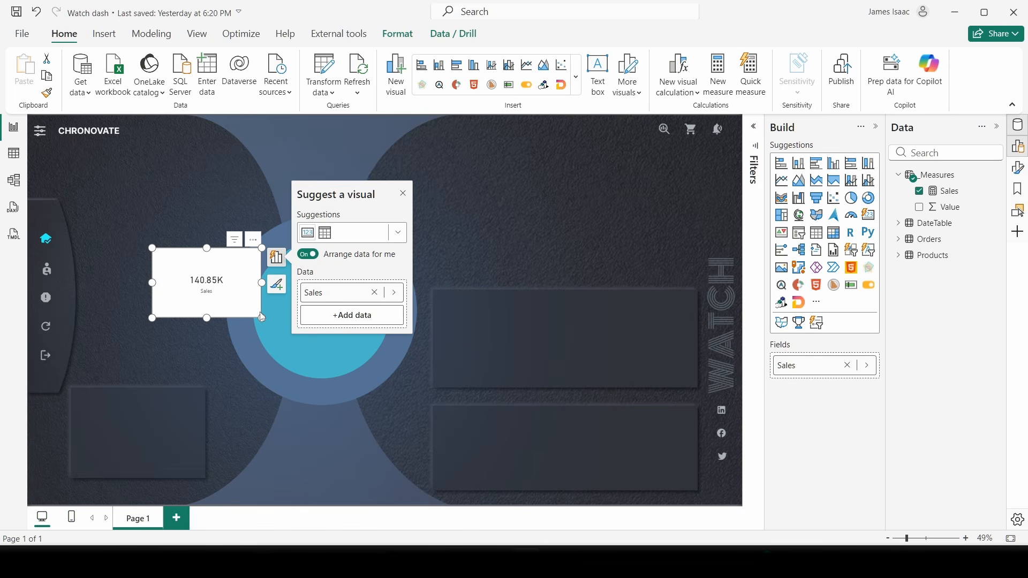
{"action": "left_click_drag", "start_coordinate": [221, 269], "coordinate": [167, 244]}
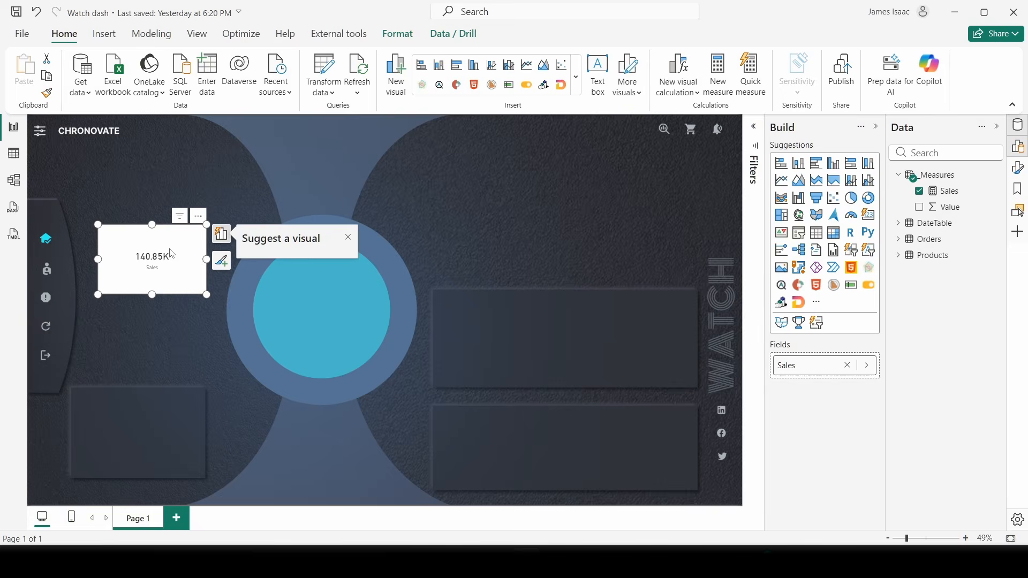
{"action": "left_click_drag", "start_coordinate": [206, 294], "coordinate": [206, 279]}
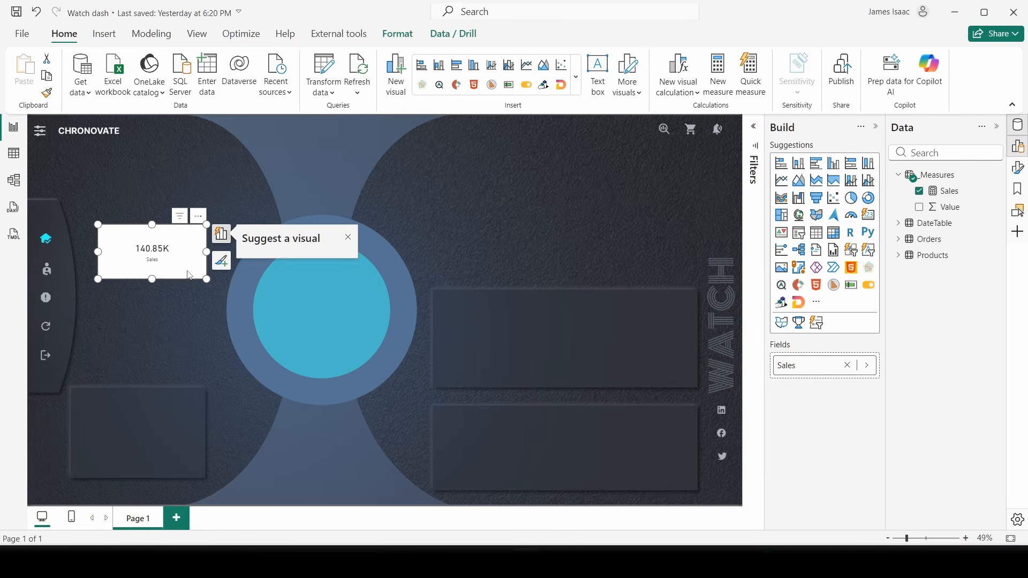
{"action": "left_click_drag", "start_coordinate": [161, 248], "coordinate": [169, 225]}
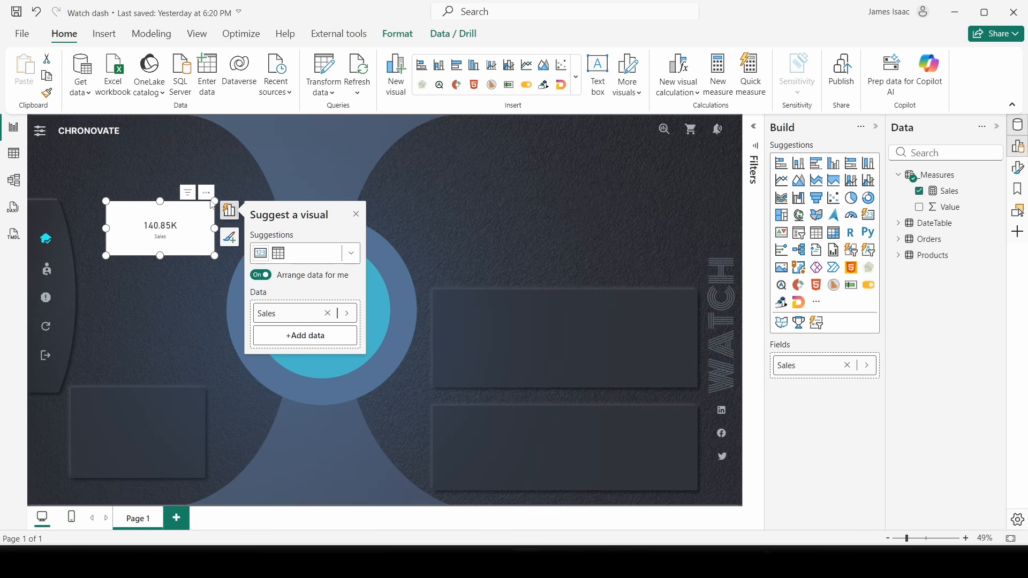
{"action": "left_click", "coordinate": [313, 160]}
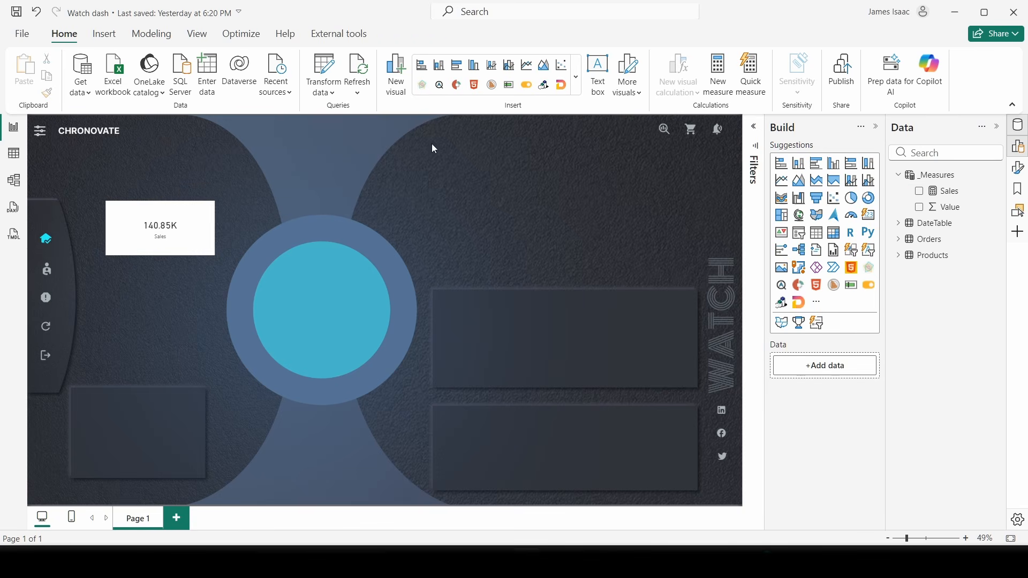
- Create a Price measure in _Measures by pasting its sum formula
{"action": "right_click", "coordinate": [943, 176]}
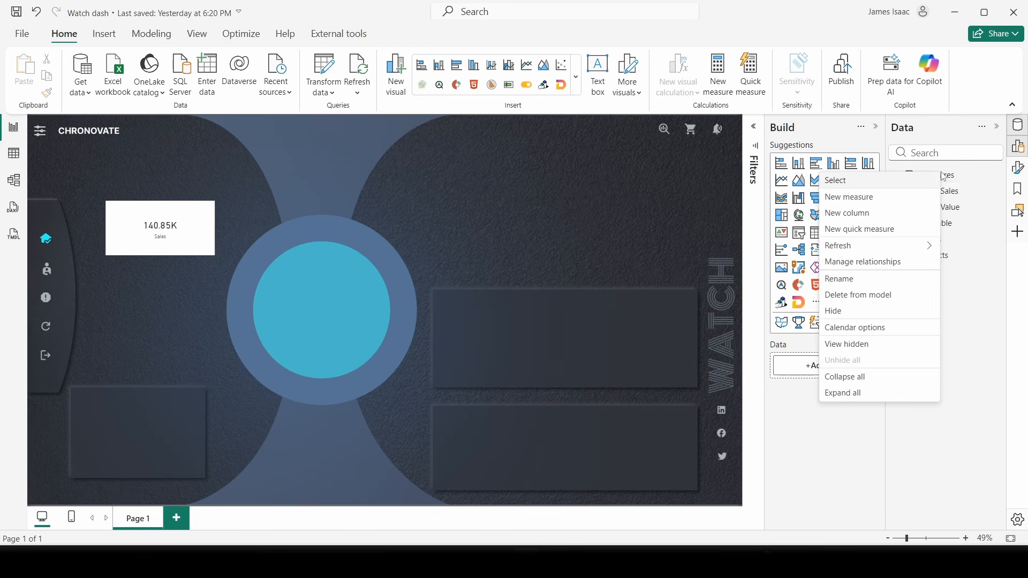
{"action": "left_click", "coordinate": [858, 197]}
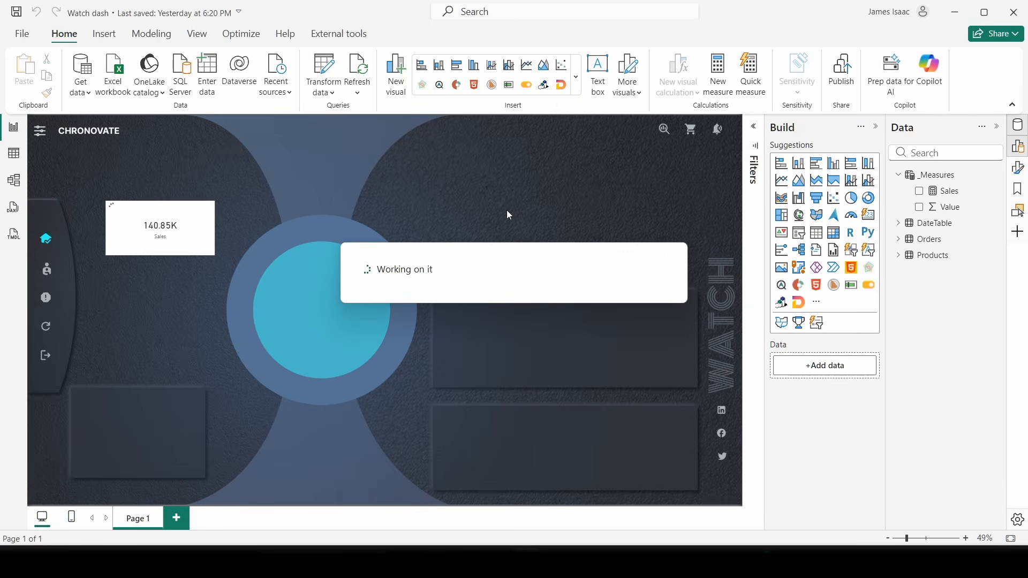
{"action": "type", "text": "1P"}
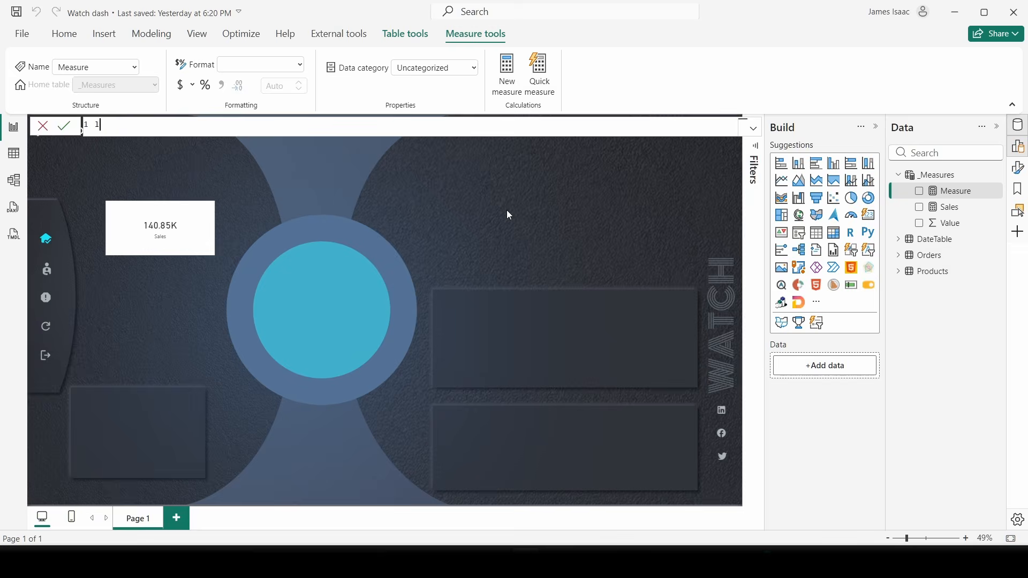
{"action": "type", "text": "rice"}
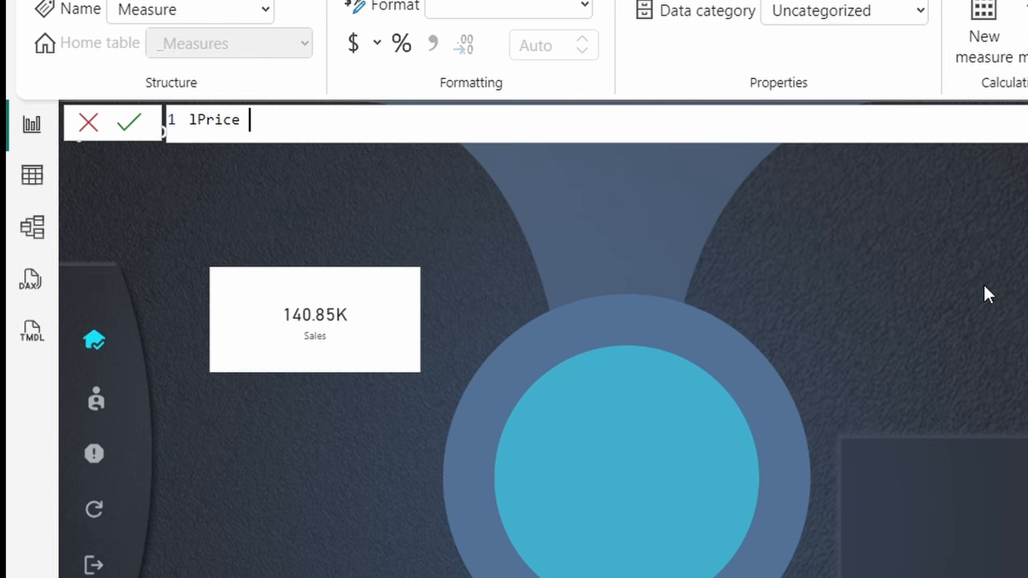
{"action": "key", "text": "BackSpace"}
{"action": "key", "text": "BackSpace"}
{"action": "key", "text": "BackSpace"}
{"action": "key", "text": "BackSpace"}
{"action": "key", "text": "BackSpace"}
{"action": "key", "text": "BackSpace"}
{"action": "type", "text": "Price = SUM(Products[Price])"}
{"action": "key", "text": "Return"}
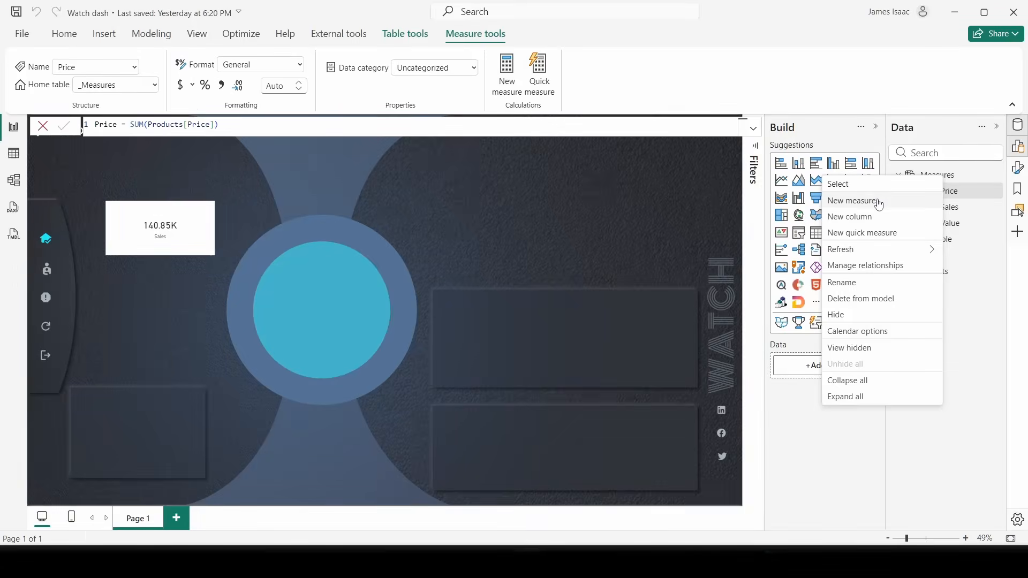
- Create a Qty measure defined as SUM(Orders[Quantity])
{"action": "left_click", "coordinate": [857, 202]}
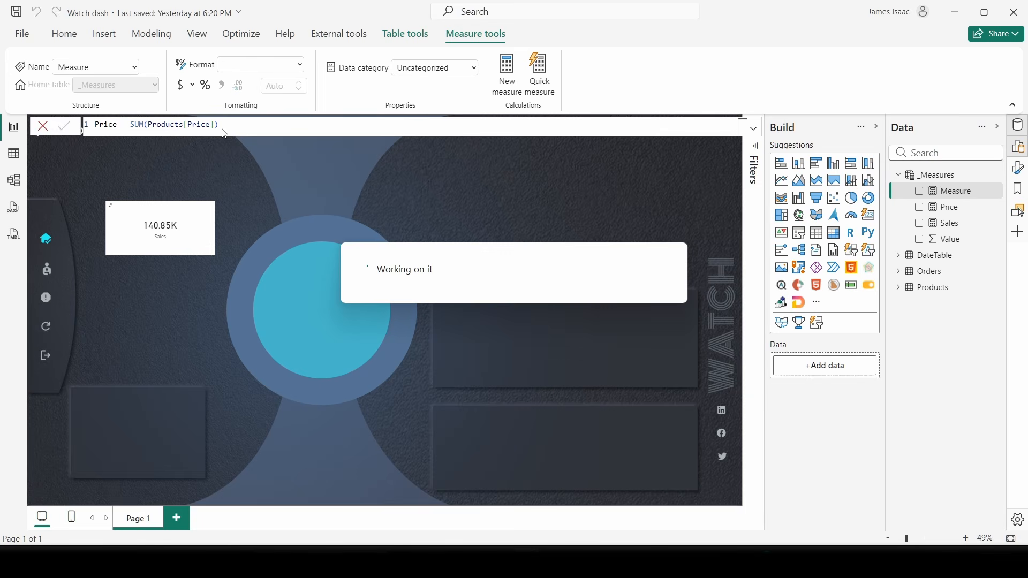
{"action": "type", "text": "Qa"}
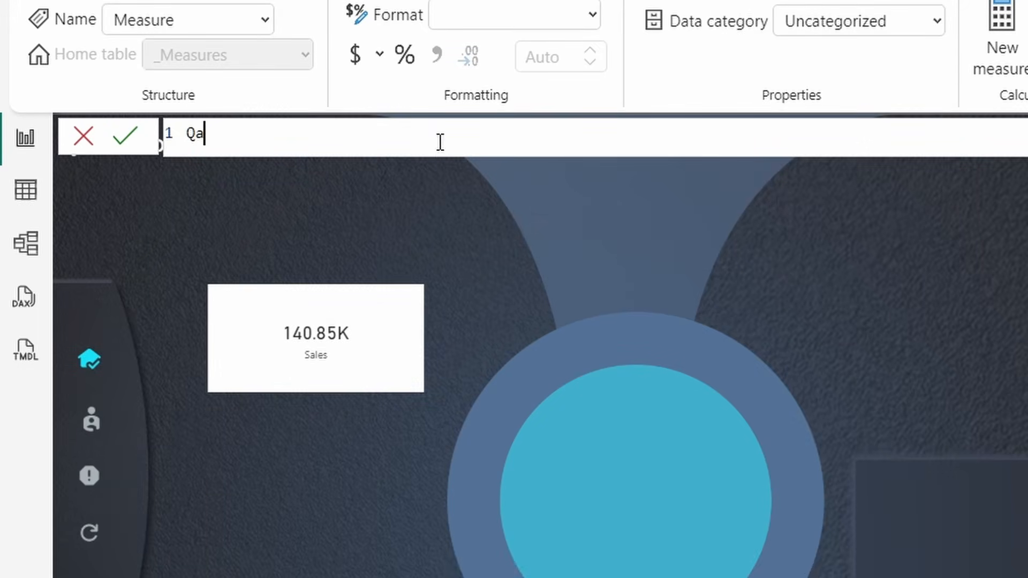
{"action": "key", "text": "BackSpace"}
{"action": "type", "text": "ty = SUM"}
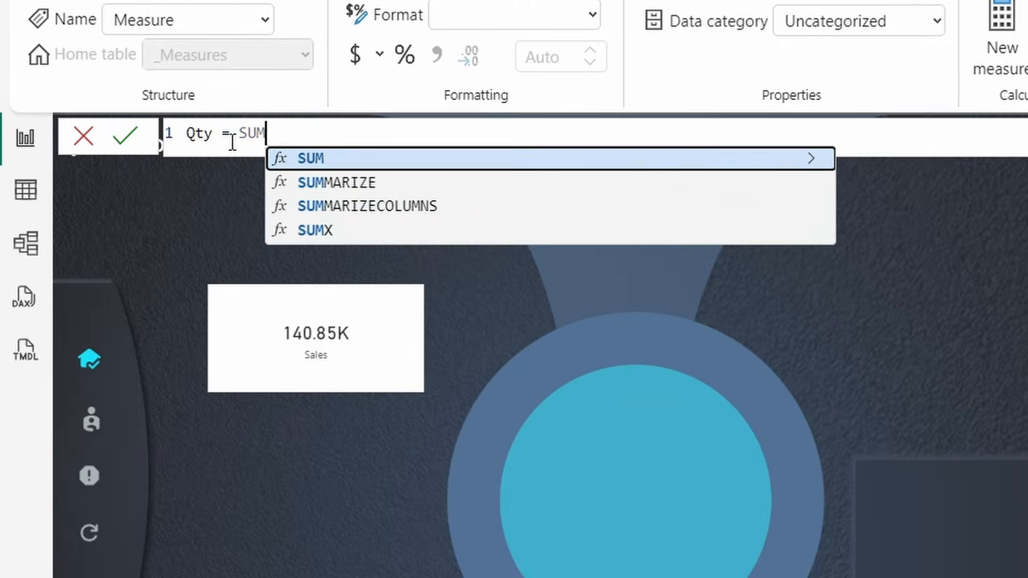
{"action": "type", "text": " ("}
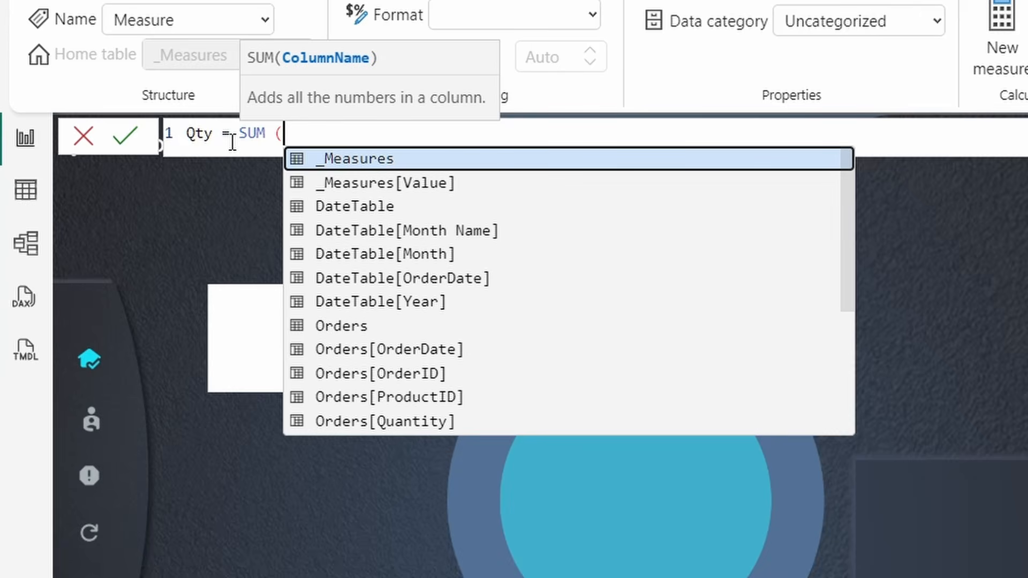
{"action": "type", "text": "order"}
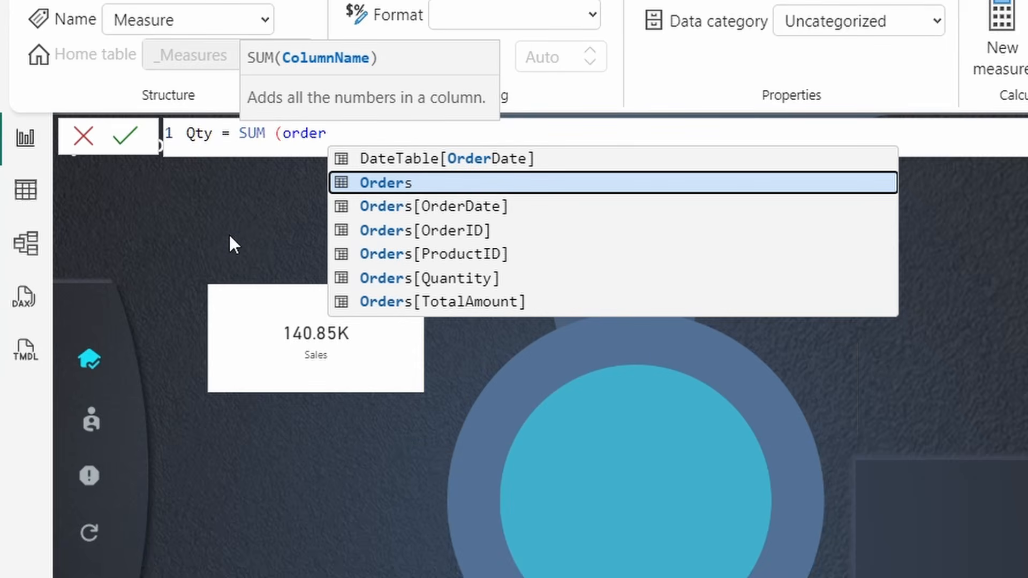
{"action": "left_click", "coordinate": [425, 268]}
{"action": "type", "text": ")"}
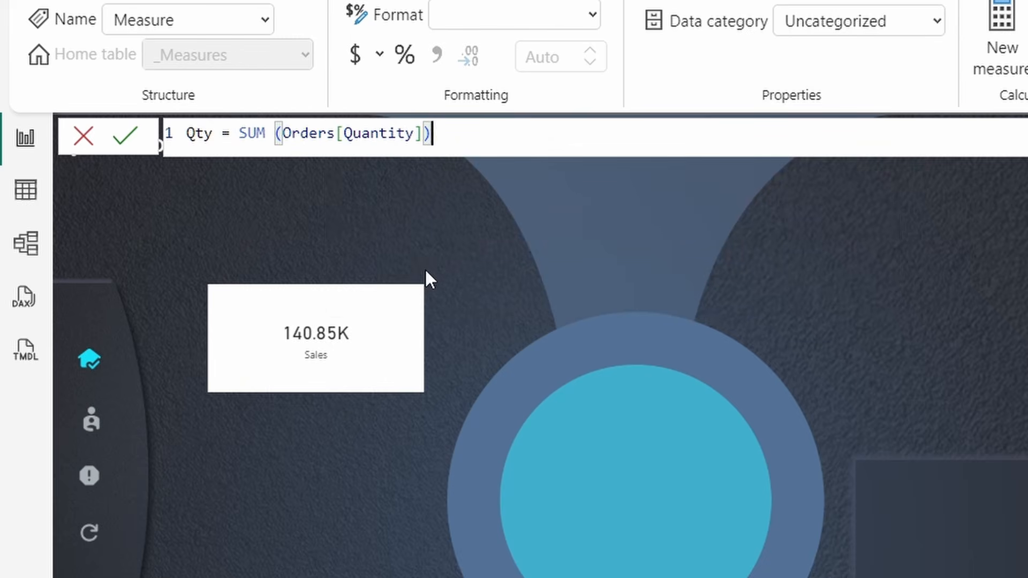
{"action": "left_click", "coordinate": [125, 136]}
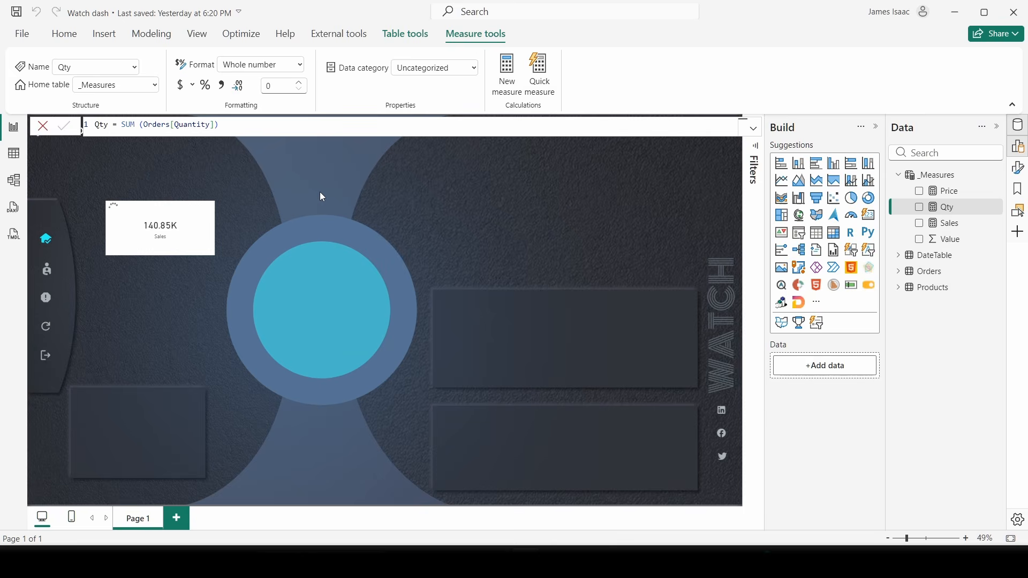
{"action": "left_click", "coordinate": [375, 245]}
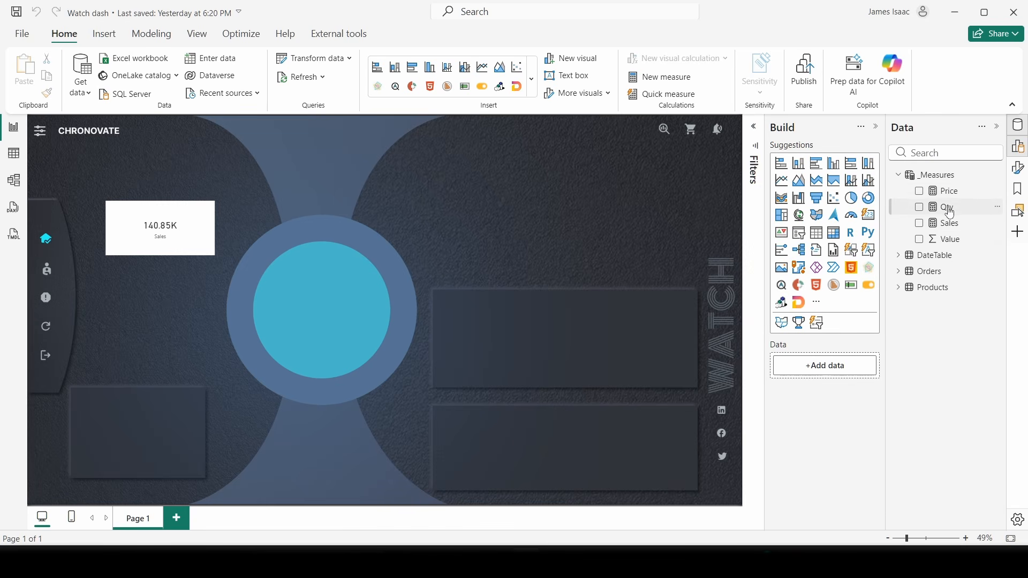
- Add a Price card showing 2.75K below the Sales card
{"action": "left_click", "coordinate": [921, 192]}
{"action": "left_click_drag", "start_coordinate": [118, 172], "coordinate": [171, 300]}
{"action": "left_click", "coordinate": [237, 280]}
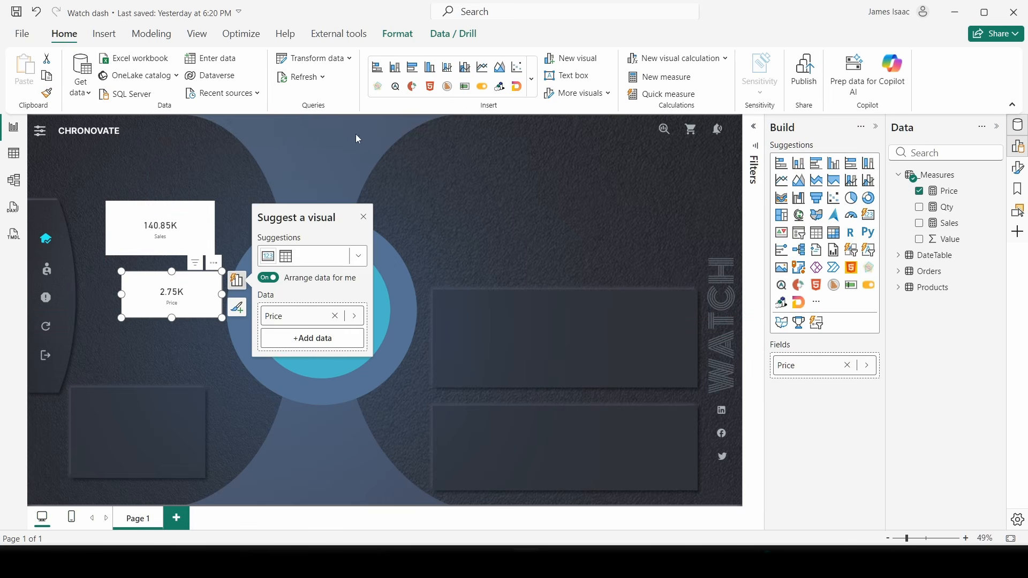
{"action": "key", "text": "Escape"}
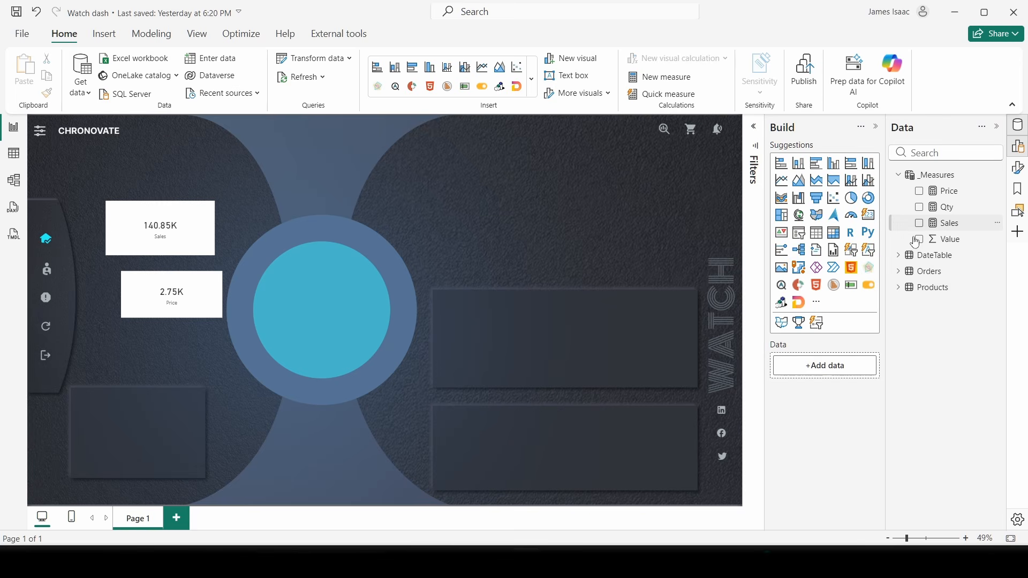
- Add a Qty card showing 627 under Price, stack the three cards, and expand Products
{"action": "left_click", "coordinate": [919, 224]}
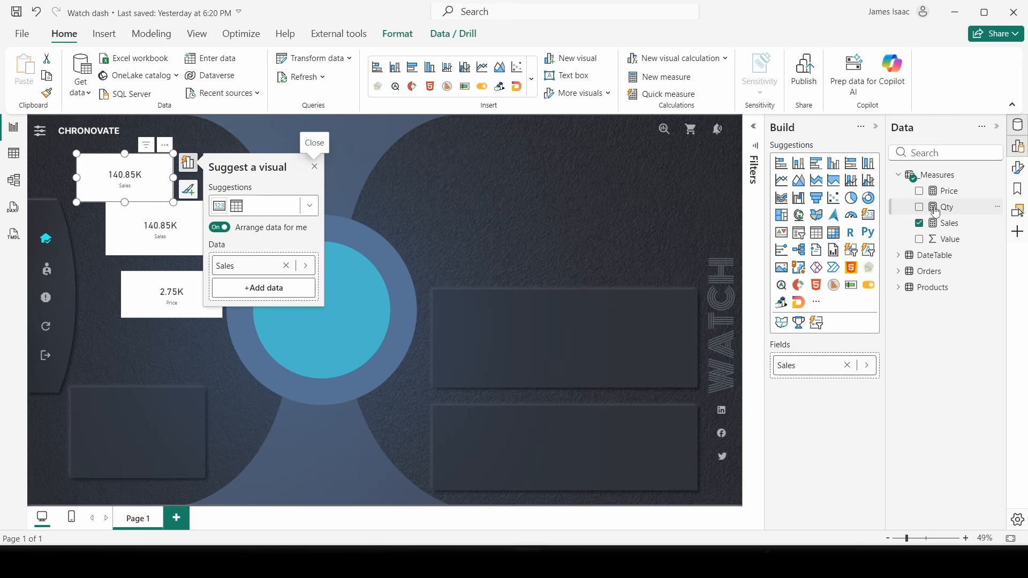
{"action": "left_click", "coordinate": [919, 207]}
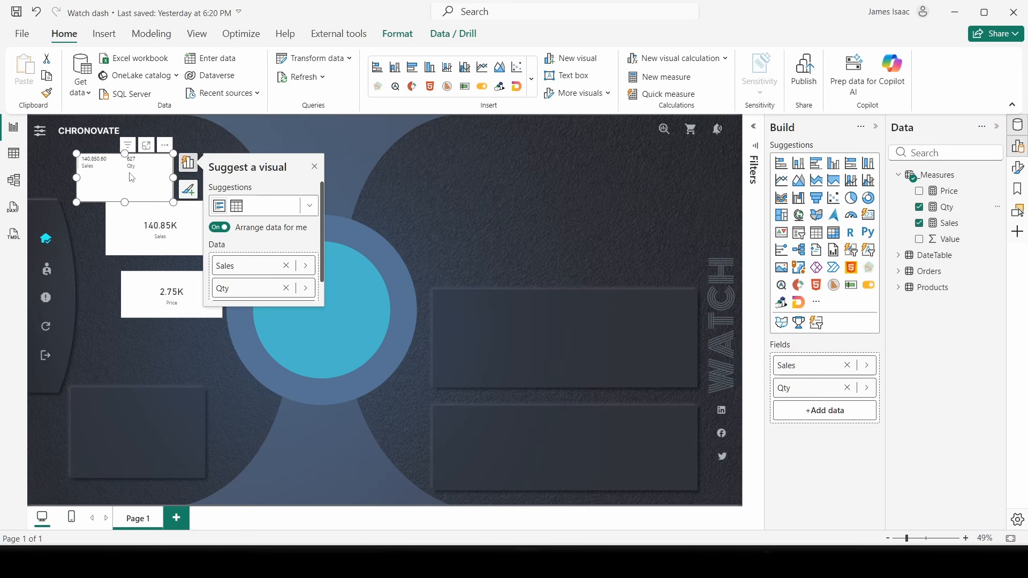
{"action": "left_click_drag", "start_coordinate": [133, 184], "coordinate": [256, 334]}
{"action": "key", "text": "Delete"}
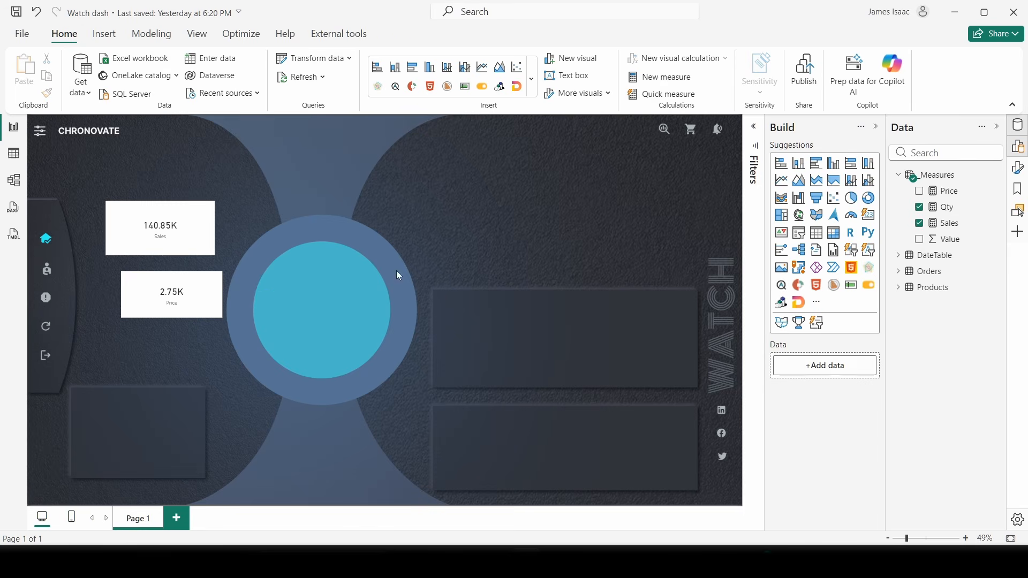
{"action": "left_click", "coordinate": [925, 209]}
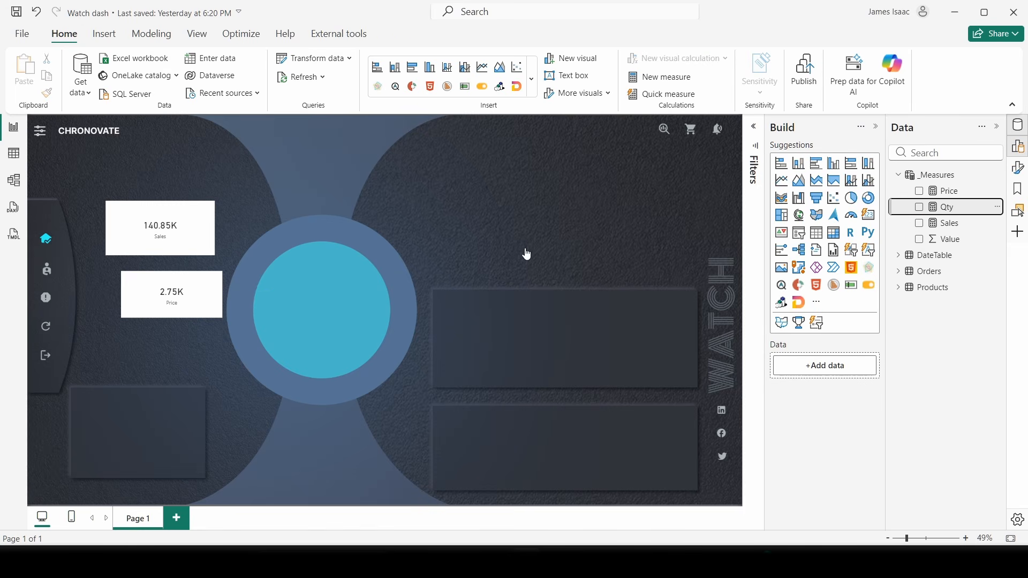
{"action": "left_click_drag", "start_coordinate": [121, 188], "coordinate": [151, 358]}
{"action": "left_click_drag", "start_coordinate": [152, 307], "coordinate": [137, 299]}
{"action": "left_click_drag", "start_coordinate": [157, 239], "coordinate": [149, 211]}
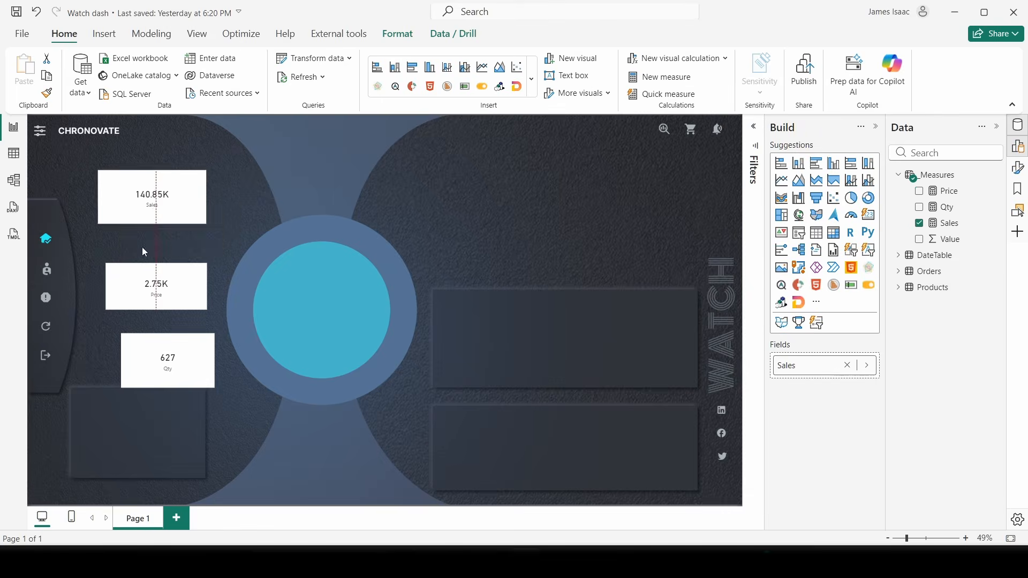
{"action": "left_click_drag", "start_coordinate": [153, 281], "coordinate": [161, 259]}
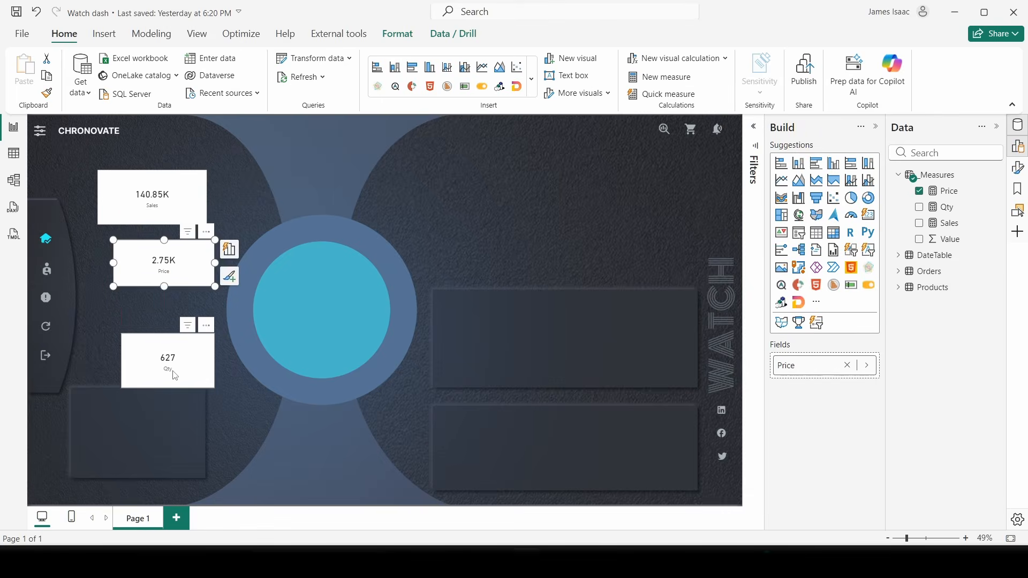
{"action": "left_click_drag", "start_coordinate": [176, 376], "coordinate": [167, 346]}
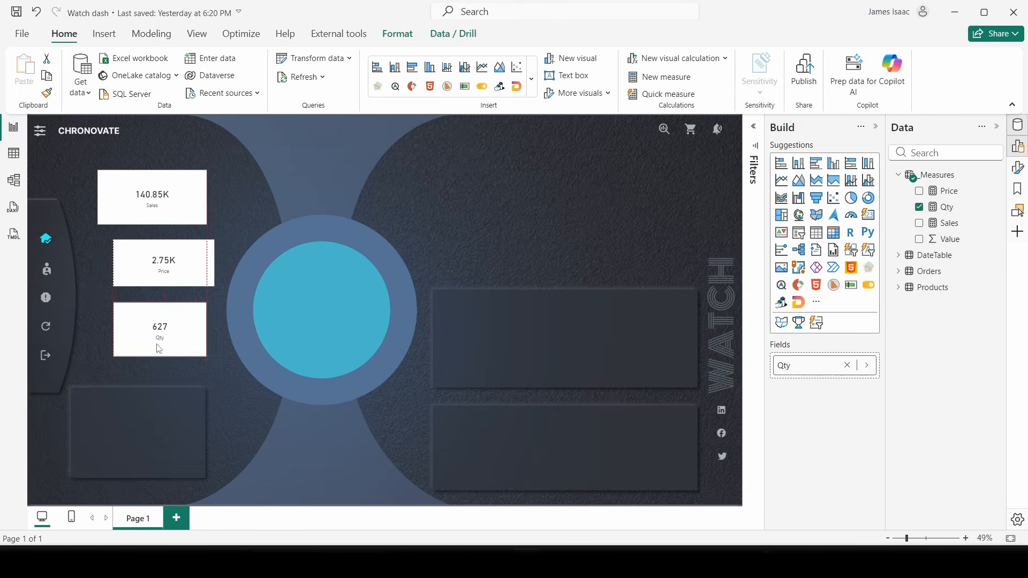
{"action": "left_click", "coordinate": [376, 160]}
{"action": "left_click", "coordinate": [898, 176]}
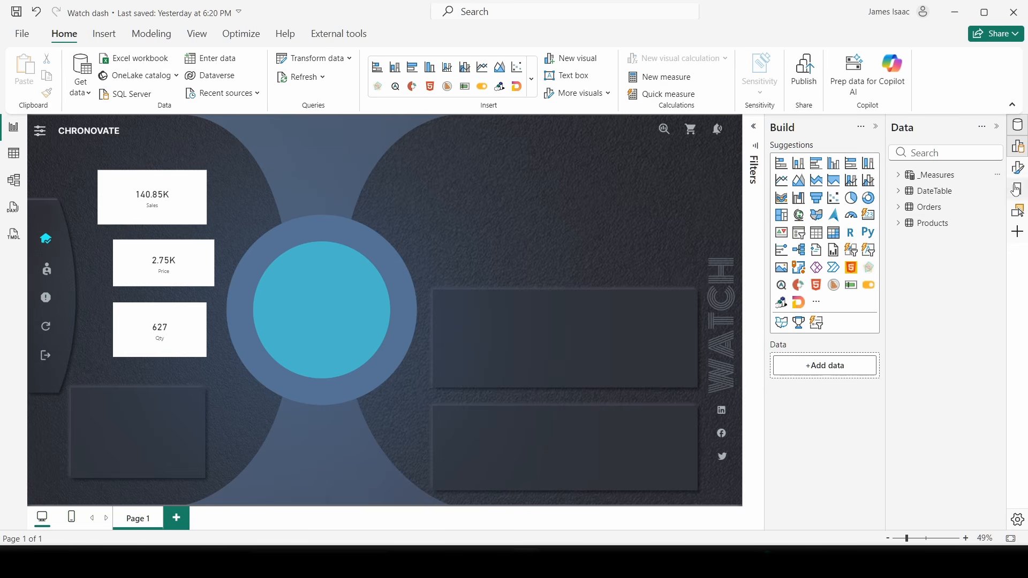
{"action": "left_click", "coordinate": [897, 224]}
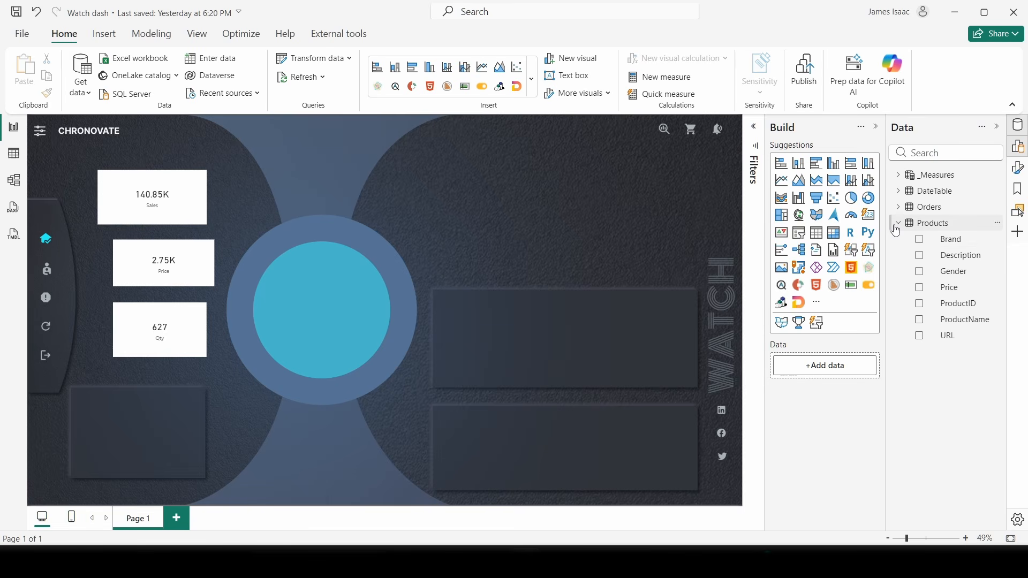
- Restore the default visuals and turn the Brand field into an Anne Klein card below Qty
{"action": "left_click", "coordinate": [919, 240]}
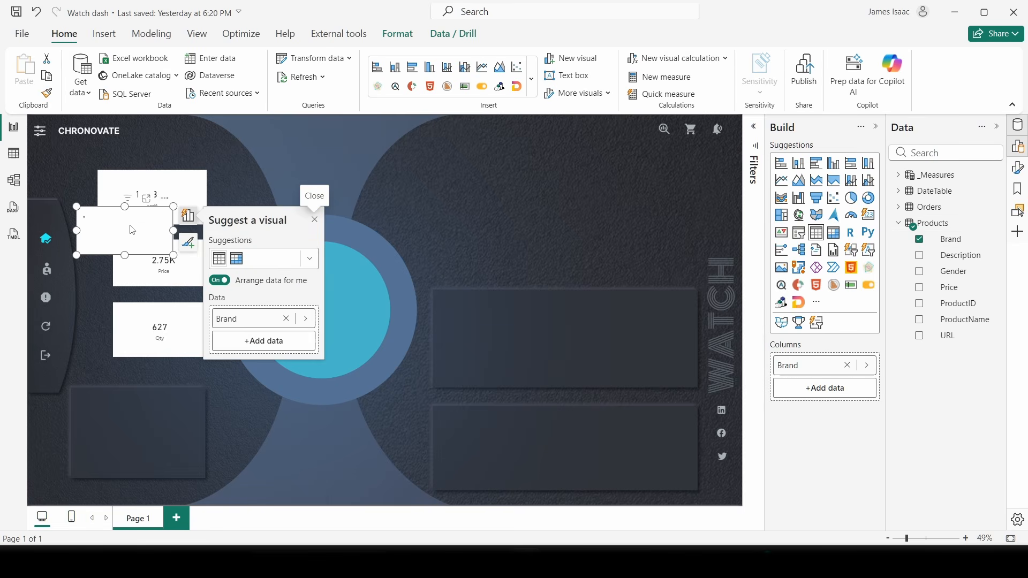
{"action": "left_click_drag", "start_coordinate": [133, 233], "coordinate": [172, 397]}
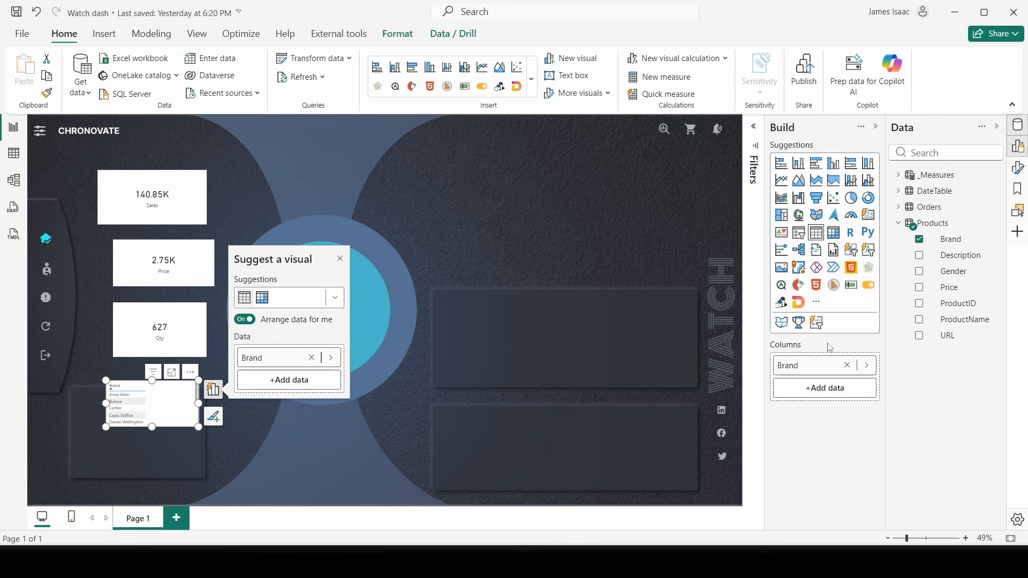
{"action": "left_click", "coordinate": [816, 303]}
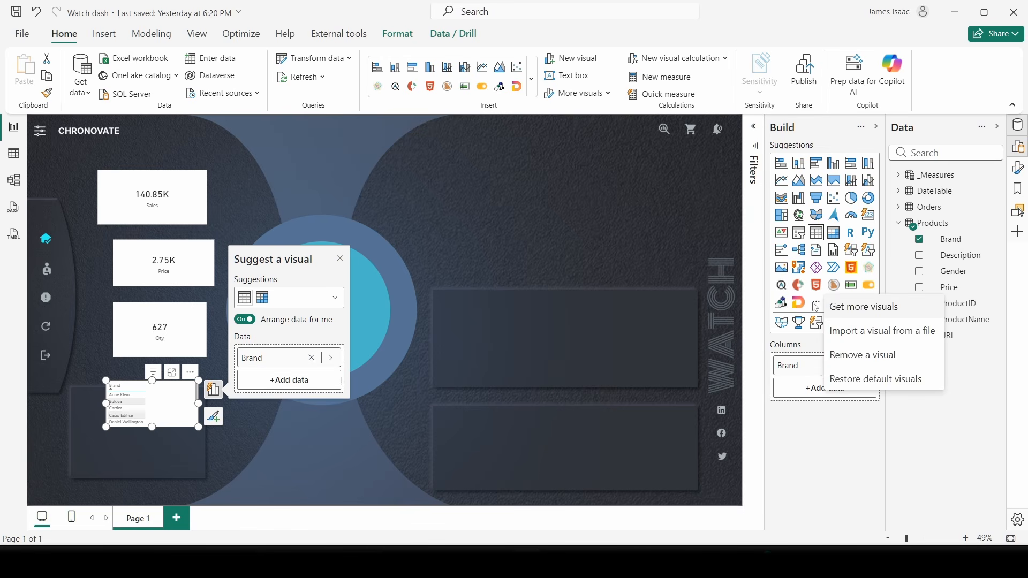
{"action": "left_click", "coordinate": [870, 376]}
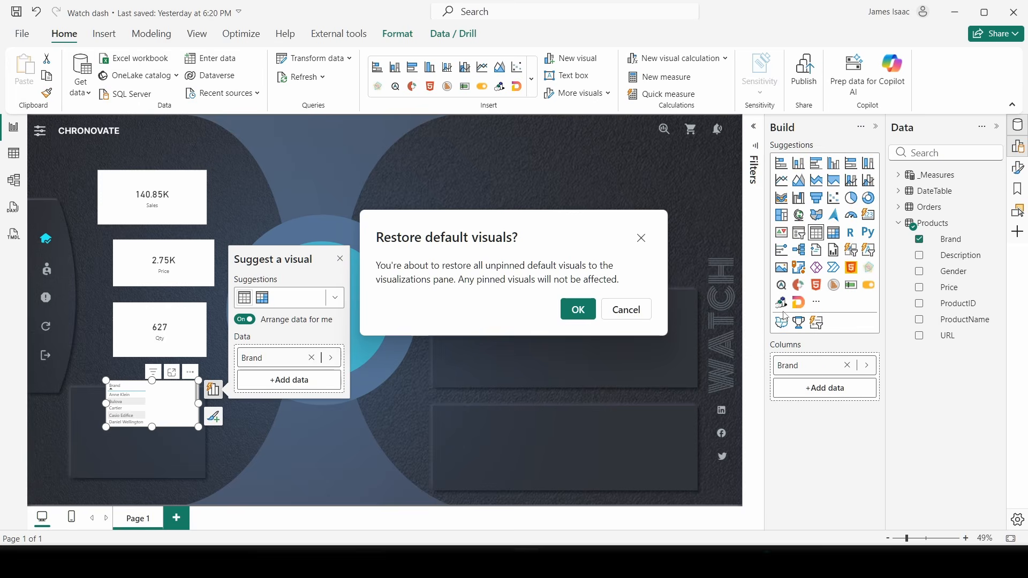
{"action": "left_click", "coordinate": [577, 310]}
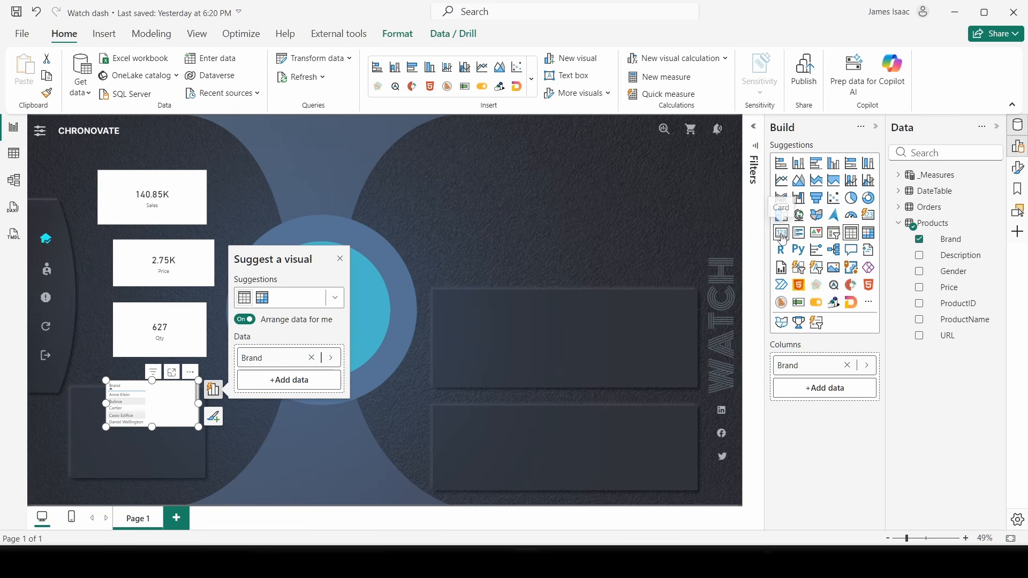
{"action": "left_click", "coordinate": [782, 234]}
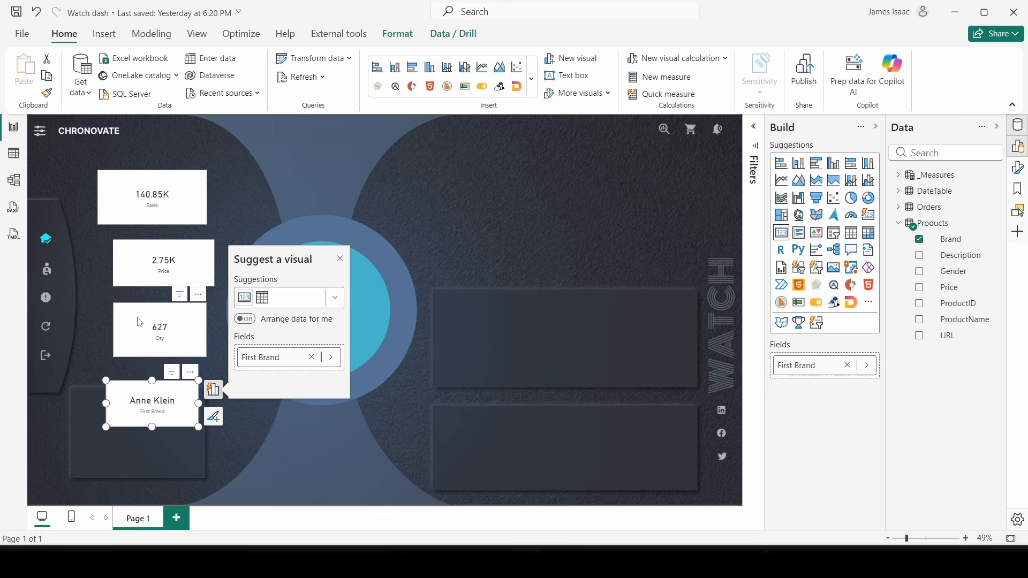
{"action": "left_click", "coordinate": [167, 199]}
- Line up the Sales, Price, Qty and Anne Klein cards in one left-hand column
{"action": "left_click_drag", "start_coordinate": [167, 199], "coordinate": [183, 191]}
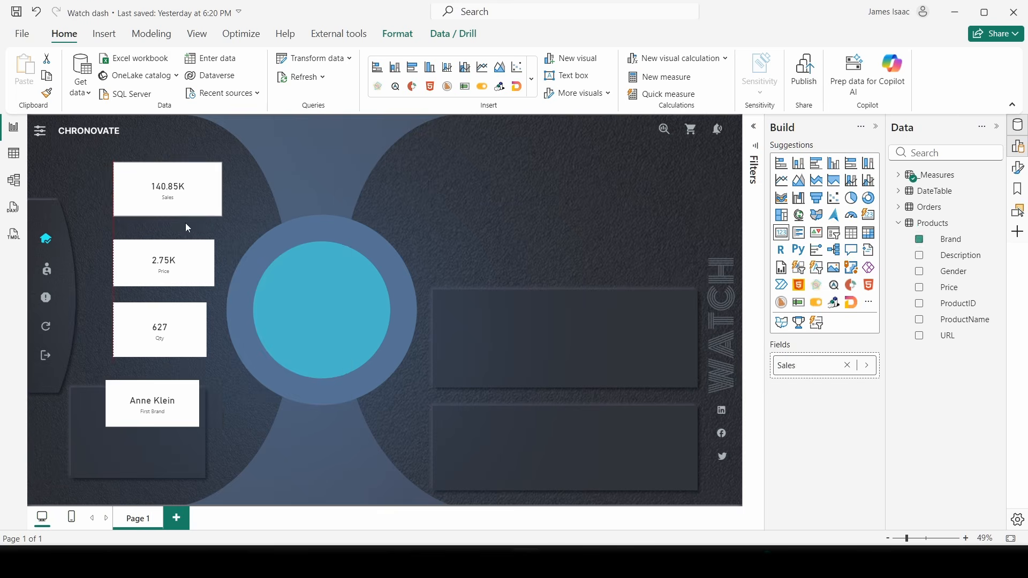
{"action": "left_click_drag", "start_coordinate": [184, 269], "coordinate": [185, 244]}
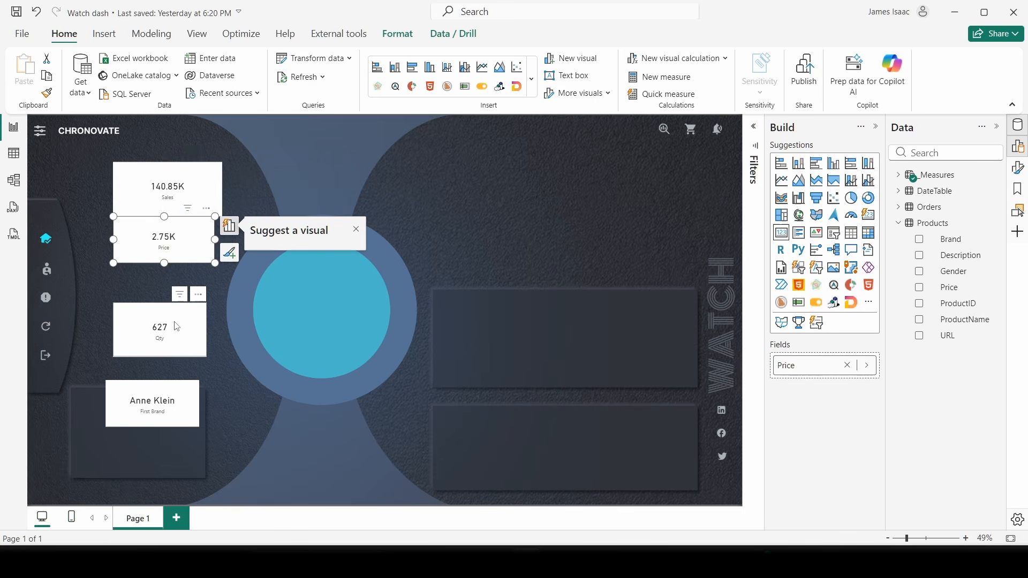
{"action": "left_click", "coordinate": [163, 346]}
{"action": "left_click_drag", "start_coordinate": [163, 346], "coordinate": [174, 298]}
{"action": "left_click_drag", "start_coordinate": [181, 247], "coordinate": [181, 271]}
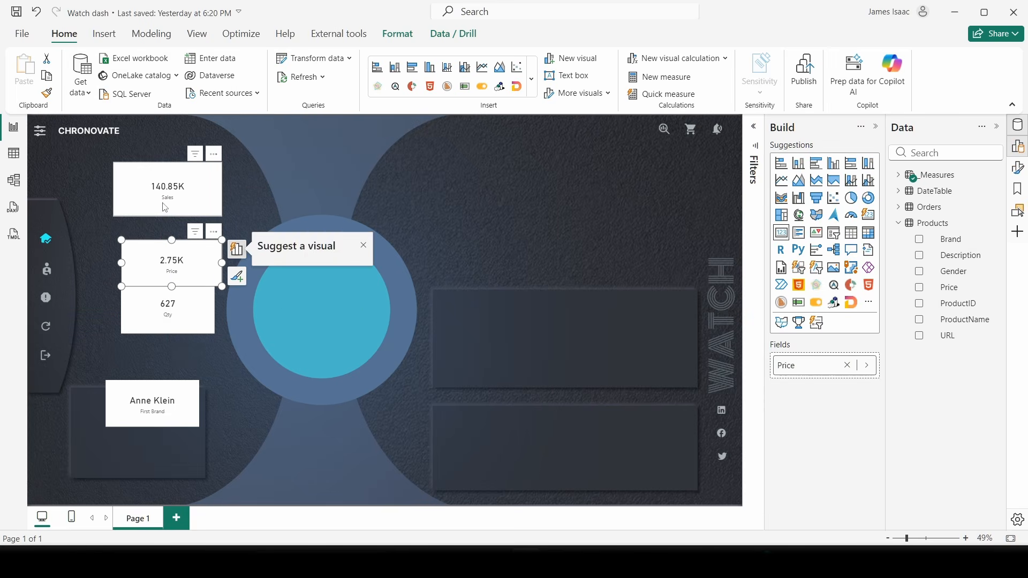
{"action": "left_click", "coordinate": [165, 202]}
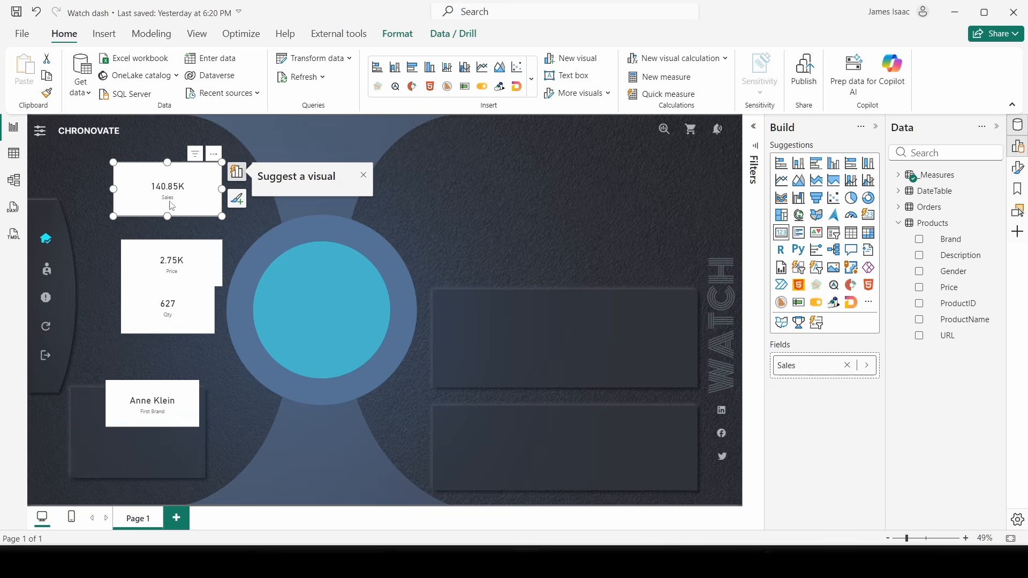
{"action": "left_click", "coordinate": [160, 407]}
{"action": "left_click_drag", "start_coordinate": [160, 407], "coordinate": [161, 367]}
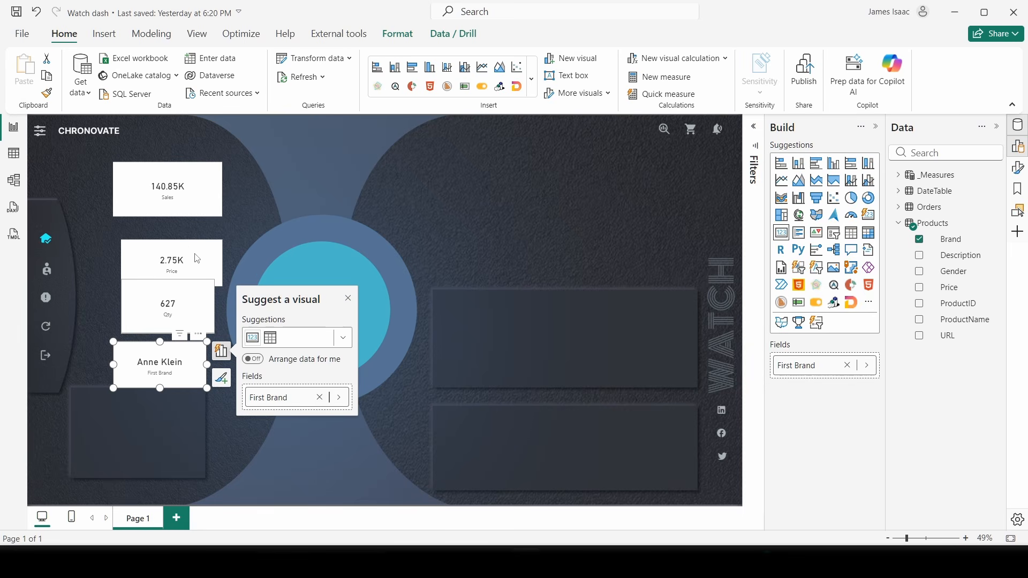
{"action": "mouse_move", "coordinate": [181, 188]}
{"action": "left_mouse_down"}
{"action": "mouse_move", "coordinate": [194, 204]}
{"action": "mouse_move", "coordinate": [189, 192]}
{"action": "mouse_move", "coordinate": [176, 198]}
{"action": "left_mouse_up"}
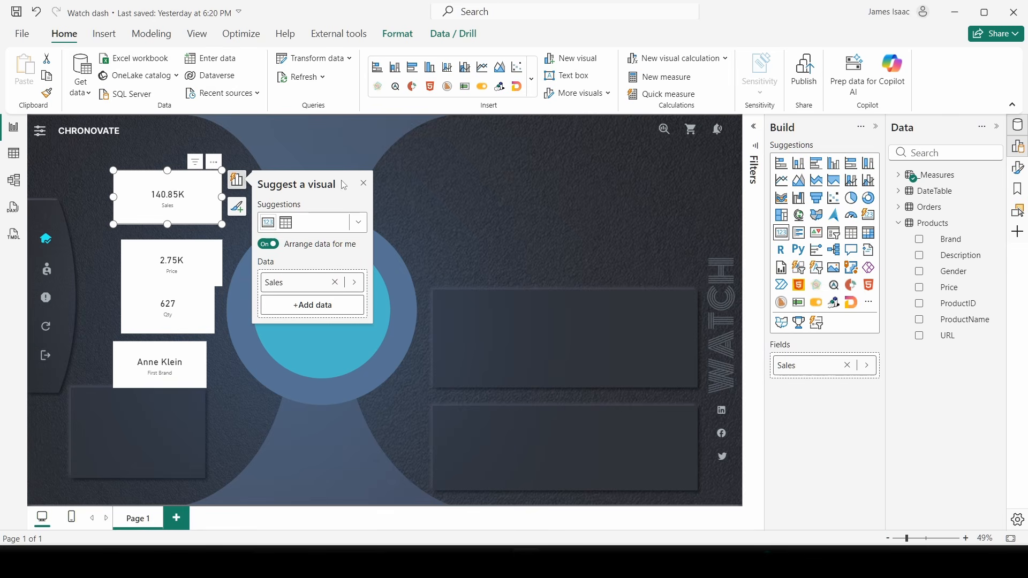
- Hide the Sales card's category label and turn on its title
{"action": "left_click", "coordinate": [1019, 167]}
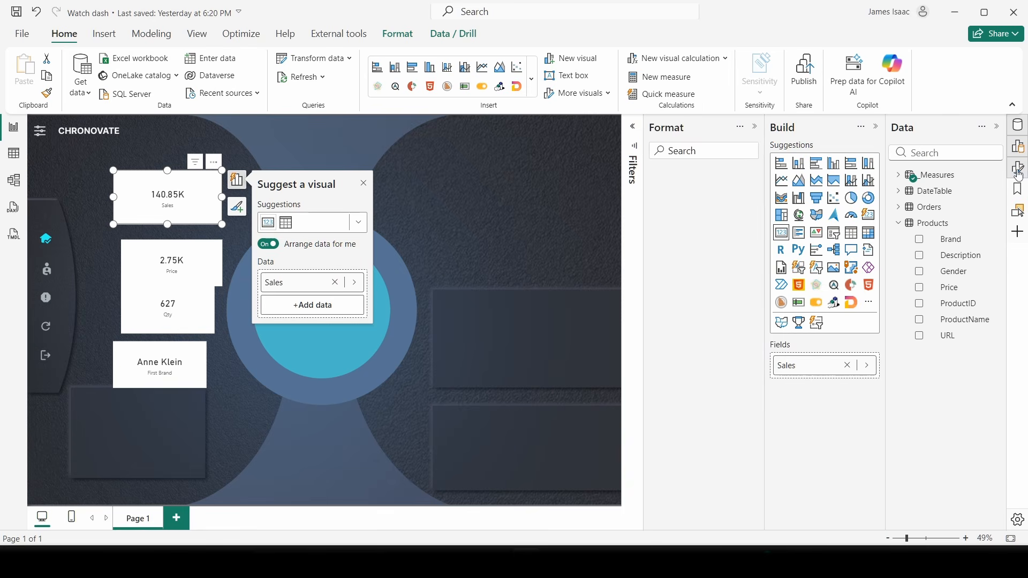
{"action": "left_click", "coordinate": [876, 127]}
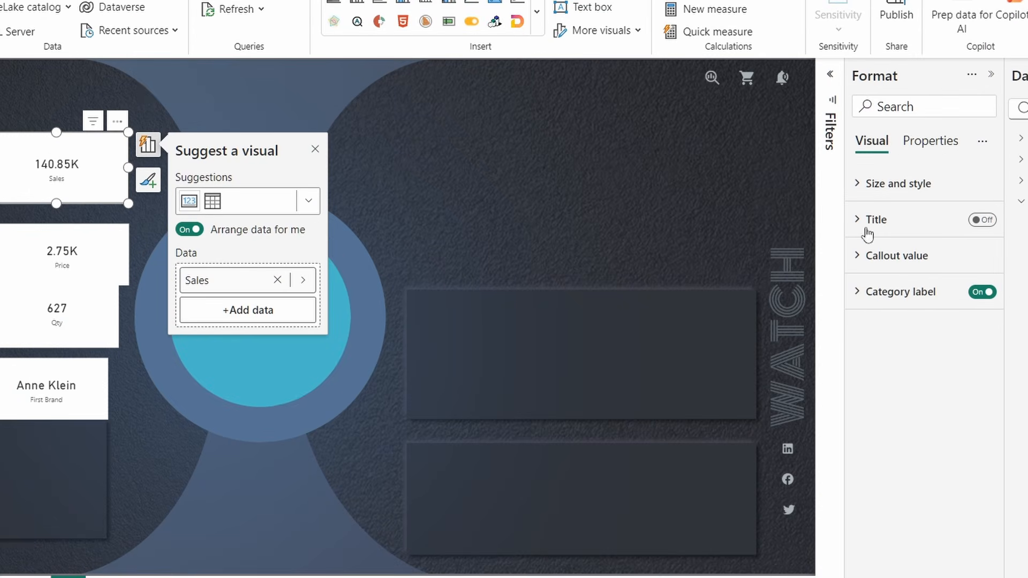
{"action": "left_click", "coordinate": [980, 294]}
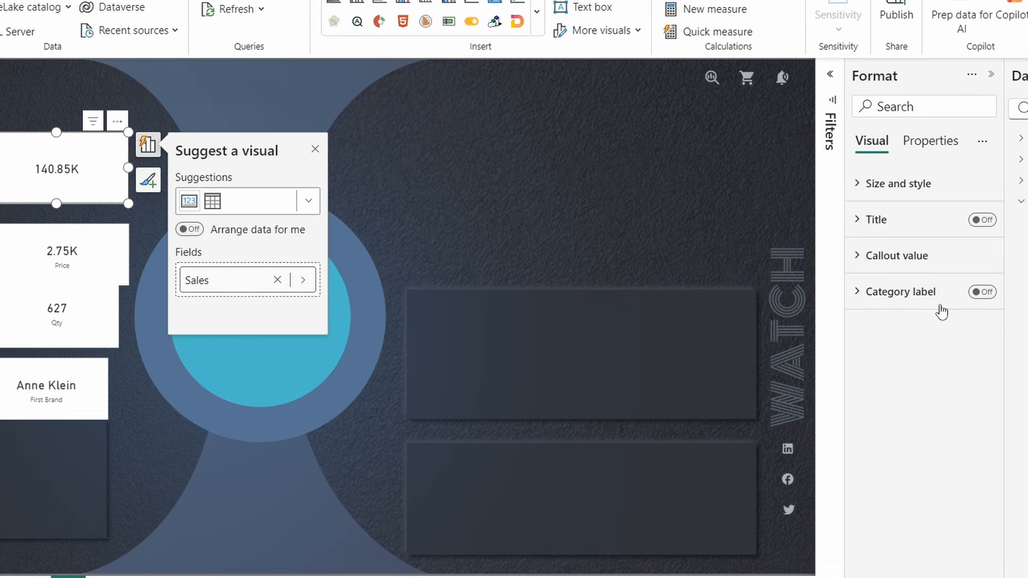
{"action": "left_click", "coordinate": [984, 220]}
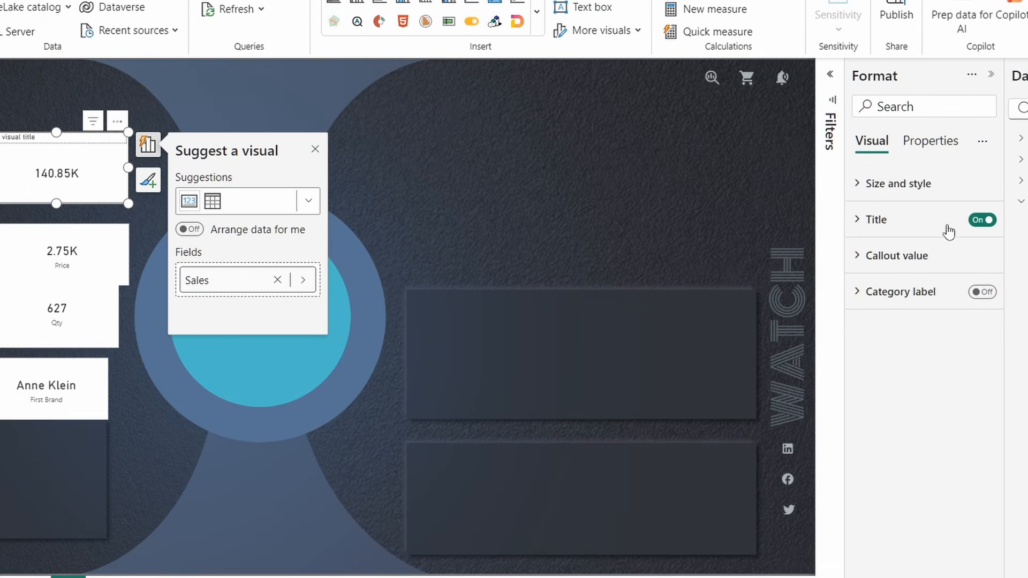
{"action": "left_click", "coordinate": [916, 222]}
{"action": "left_click", "coordinate": [907, 309]}
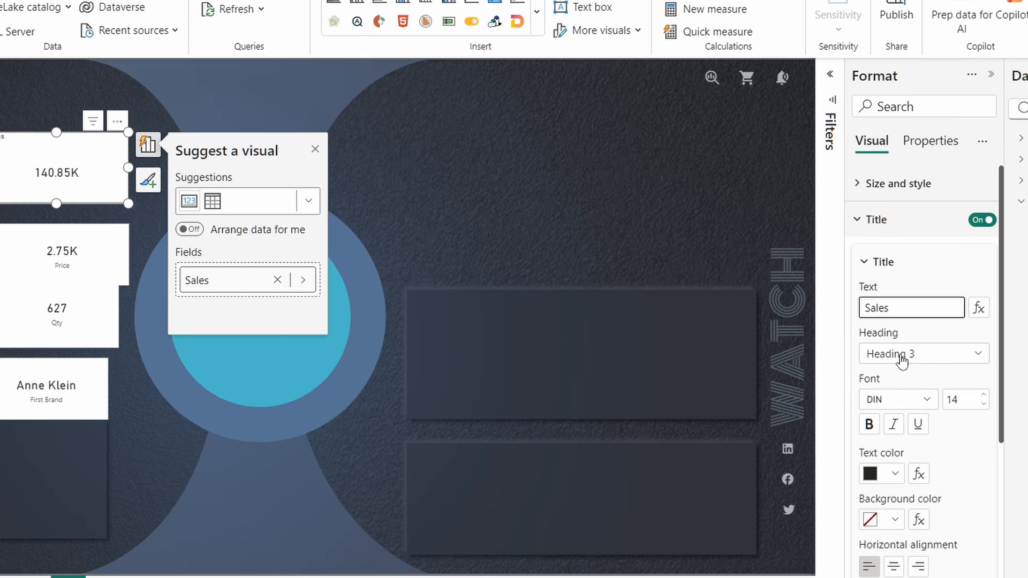
- Style the Sales title in Segoe UI, centred, with colour #14C9E1
{"action": "left_click", "coordinate": [892, 400]}
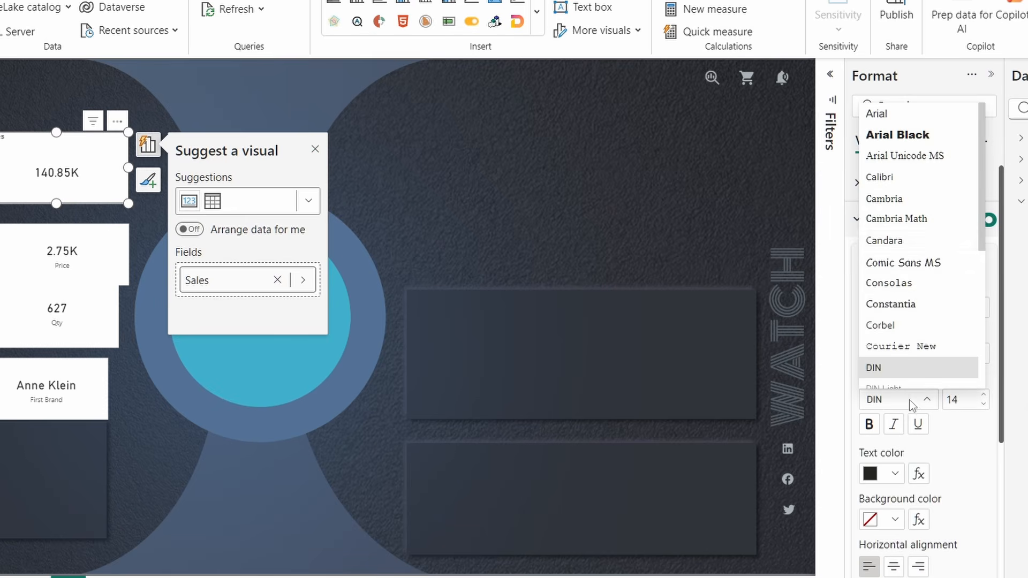
{"action": "scroll", "coordinate": [927, 277], "scroll_direction": "down", "scroll_amount": 5}
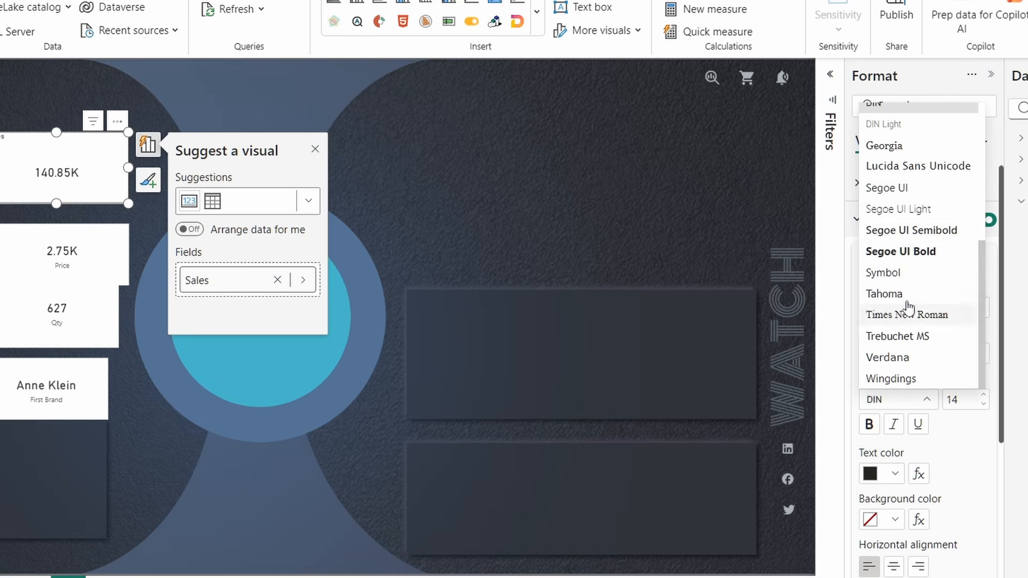
{"action": "left_click", "coordinate": [900, 235]}
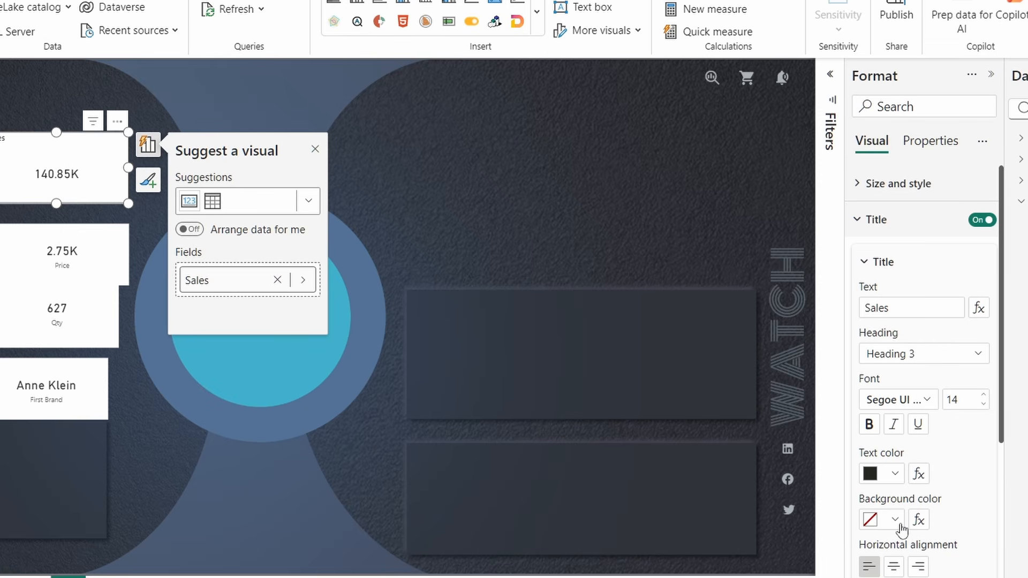
{"action": "left_click", "coordinate": [893, 567]}
{"action": "scroll", "coordinate": [964, 482], "scroll_direction": "down", "scroll_amount": 3}
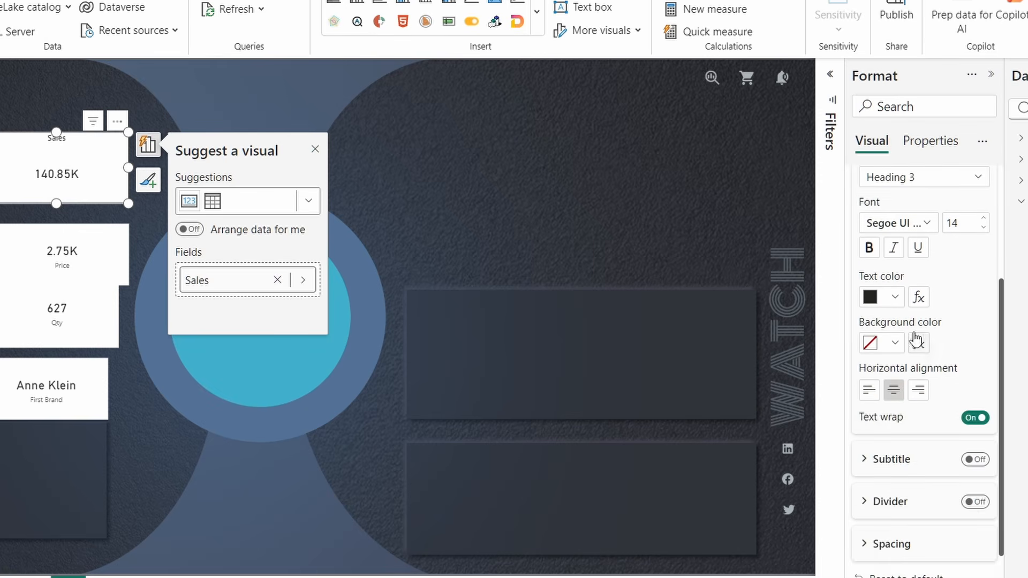
{"action": "left_click", "coordinate": [894, 300]}
{"action": "left_click", "coordinate": [905, 261]}
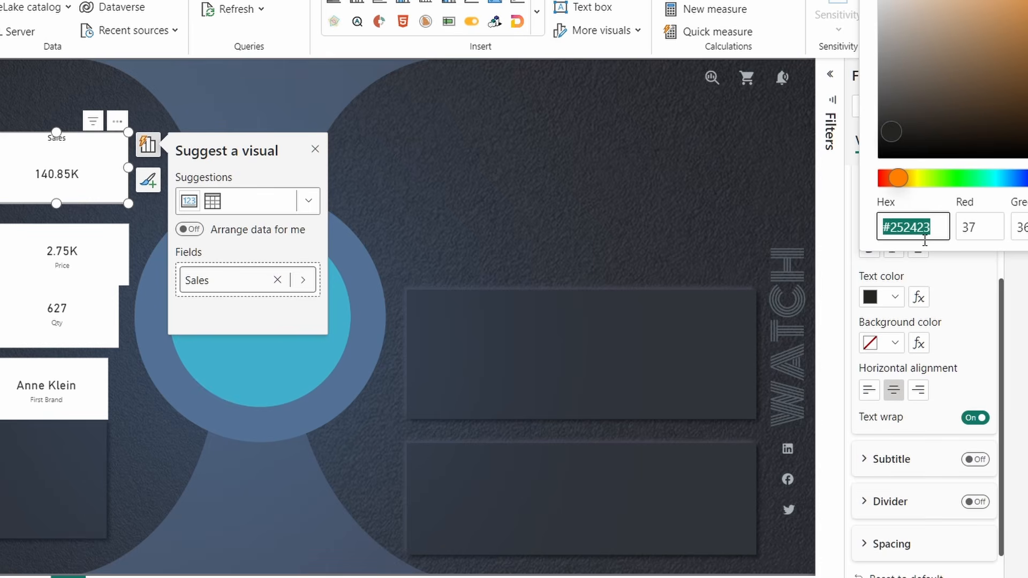
{"action": "type", "text": "14c9"}
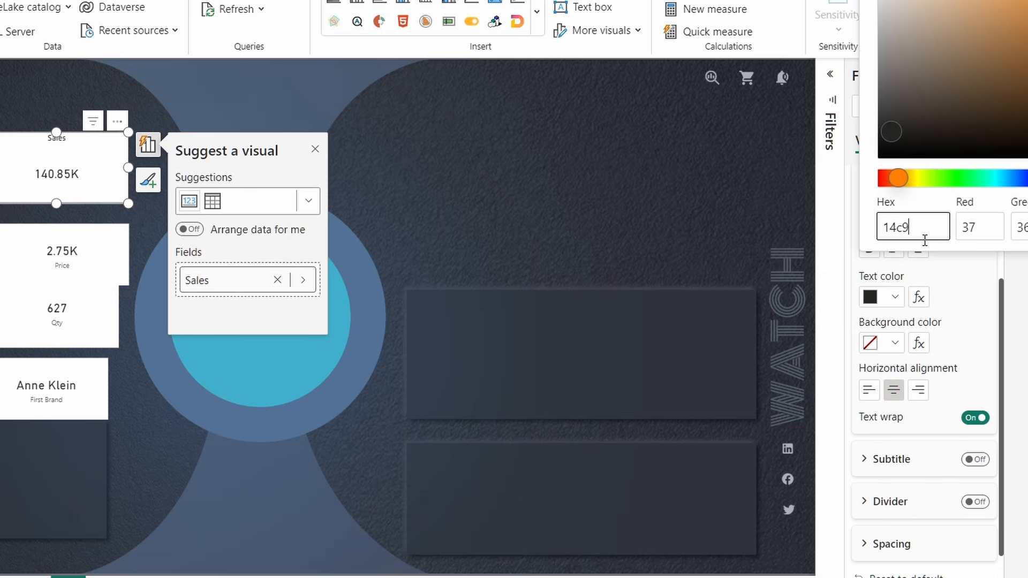
{"action": "type", "text": "e1"}
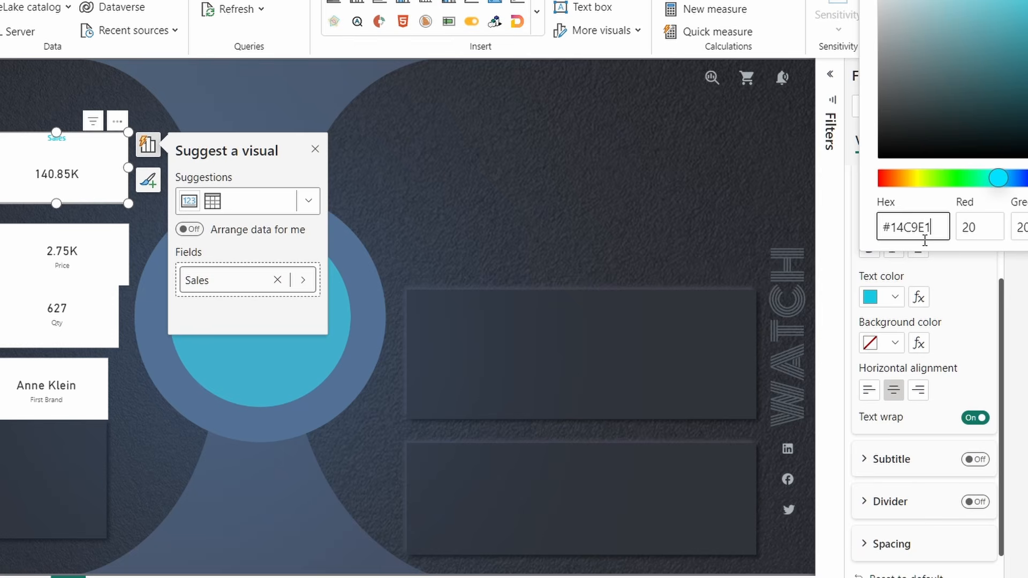
{"action": "left_click", "coordinate": [961, 345]}
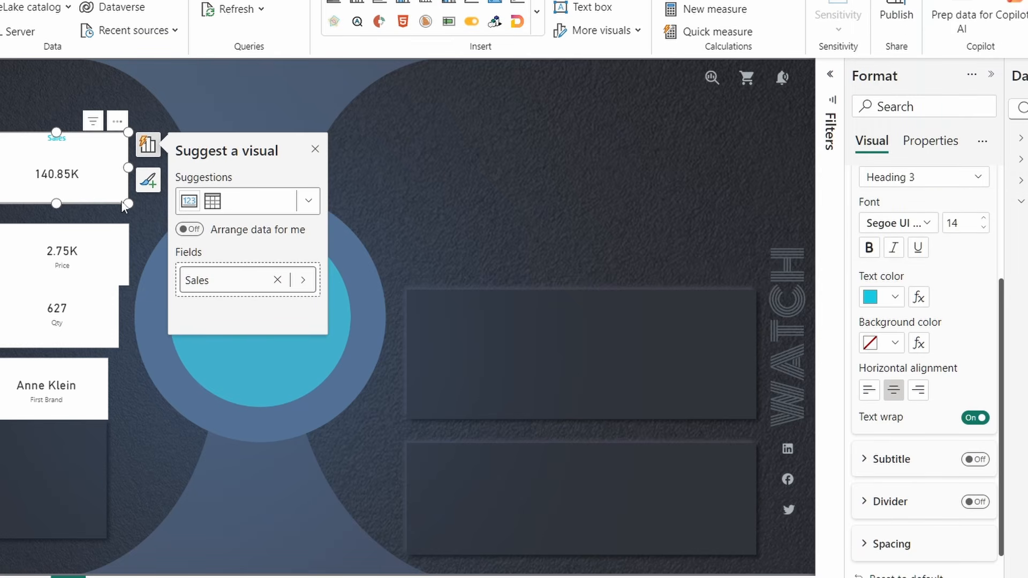
- Make the Sales card shorter and turn off its white background
{"action": "left_click_drag", "start_coordinate": [122, 206], "coordinate": [118, 163]}
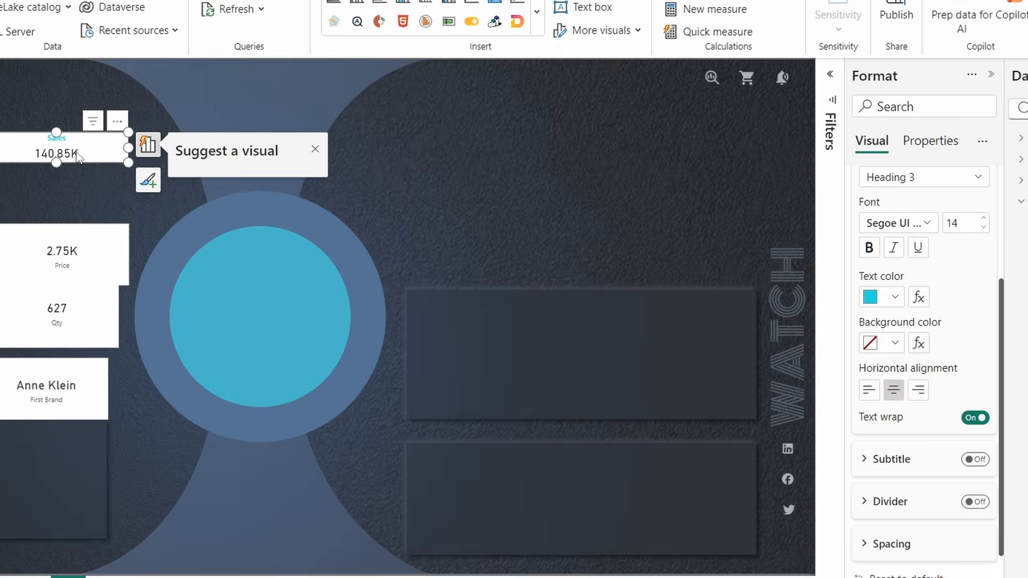
{"action": "scroll", "coordinate": [923, 195], "scroll_direction": "up", "scroll_amount": 2}
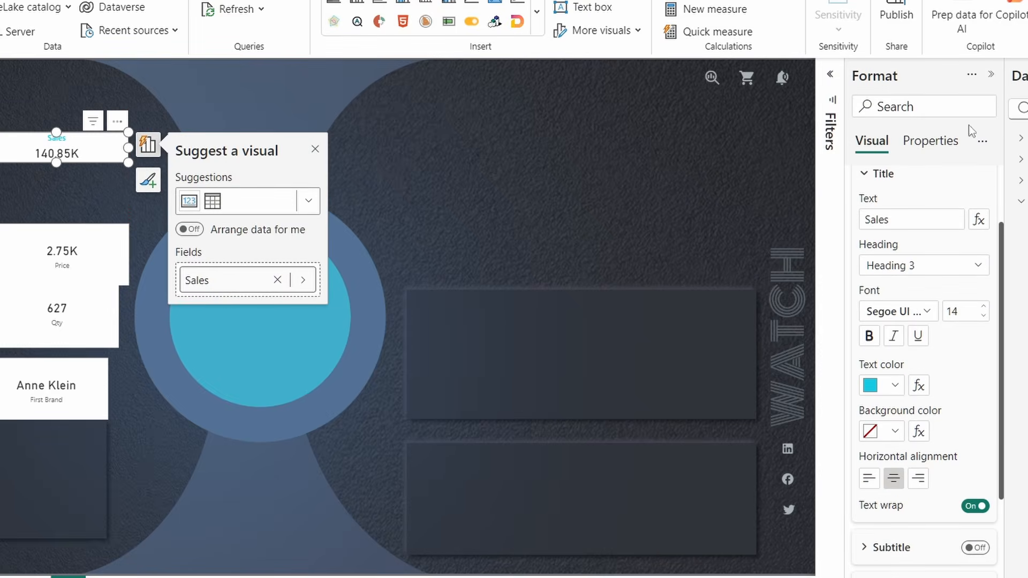
{"action": "left_click", "coordinate": [930, 146]}
{"action": "left_click", "coordinate": [880, 147]}
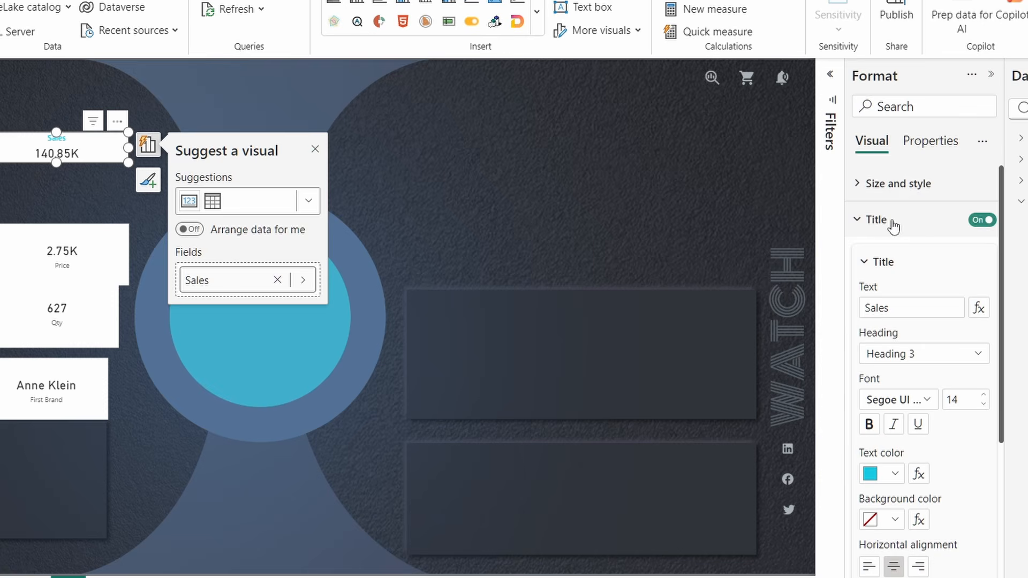
{"action": "left_click", "coordinate": [910, 190]}
{"action": "scroll", "coordinate": [951, 449], "scroll_direction": "down", "scroll_amount": 3}
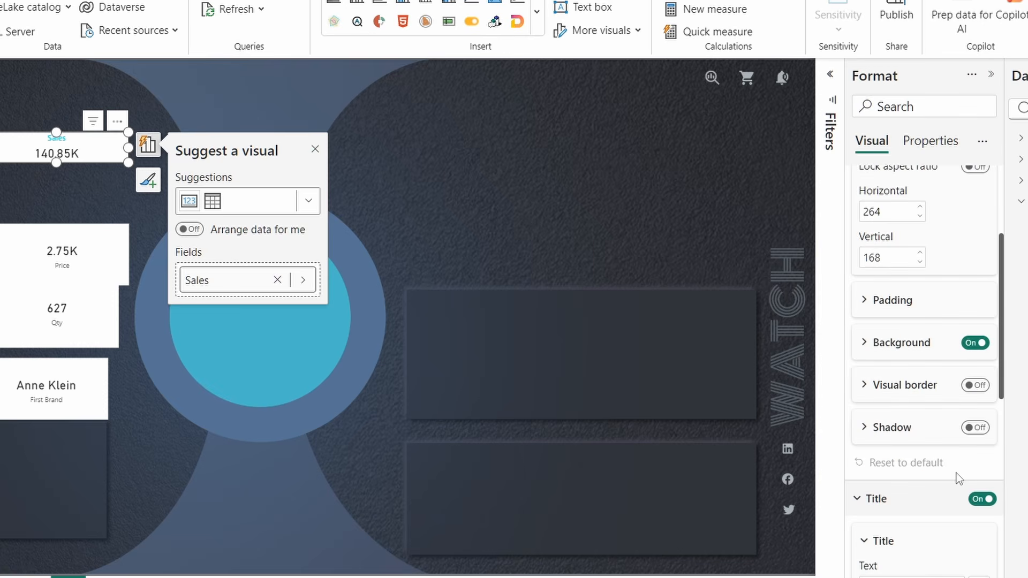
{"action": "left_click", "coordinate": [975, 342]}
{"action": "scroll", "coordinate": [934, 394], "scroll_direction": "up", "scroll_amount": 1}
{"action": "scroll", "coordinate": [932, 407], "scroll_direction": "up", "scroll_amount": 3}
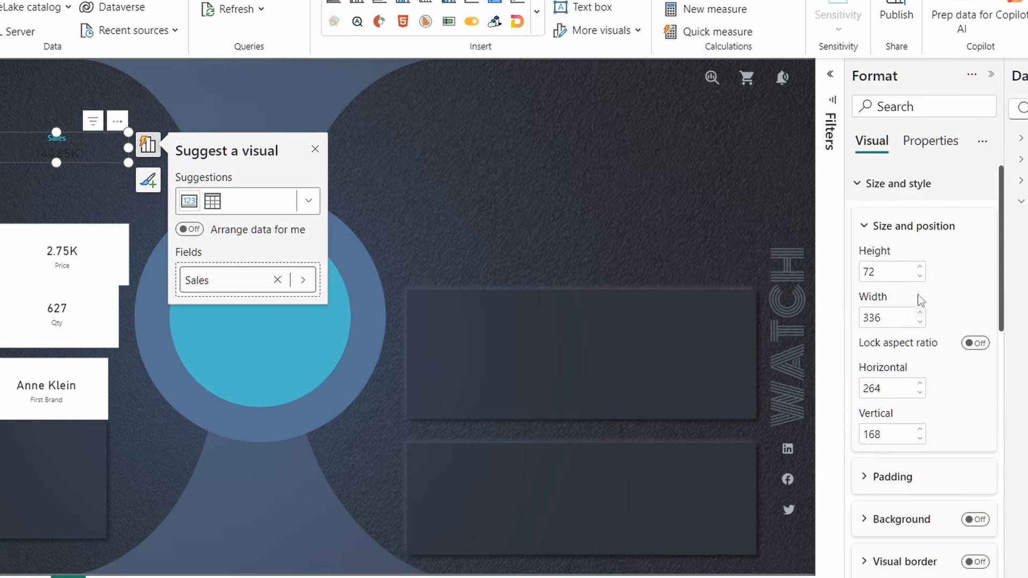
{"action": "left_click", "coordinate": [856, 193]}
{"action": "left_click", "coordinate": [878, 225]}
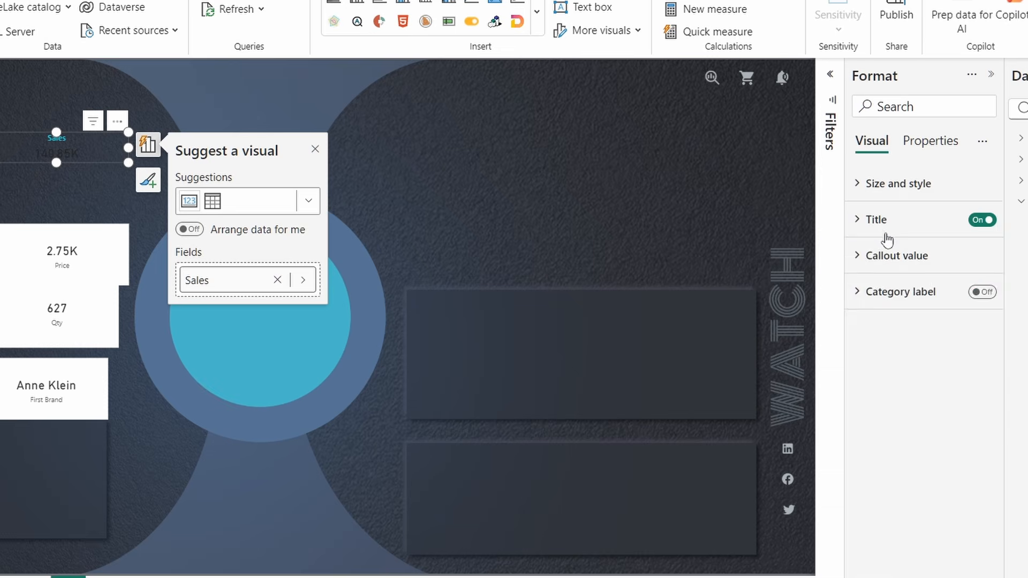
{"action": "left_click", "coordinate": [879, 222]}
{"action": "left_click", "coordinate": [878, 228]}
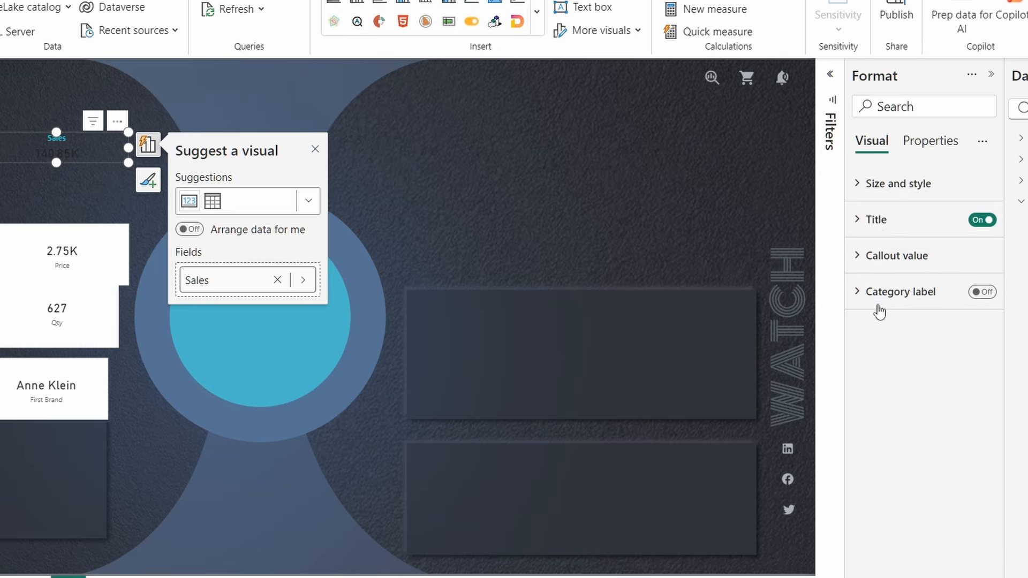
- Format the 140.85K callout value as bold Segoe UI, size 35, colour #CBD6DD
{"action": "left_click", "coordinate": [881, 258]}
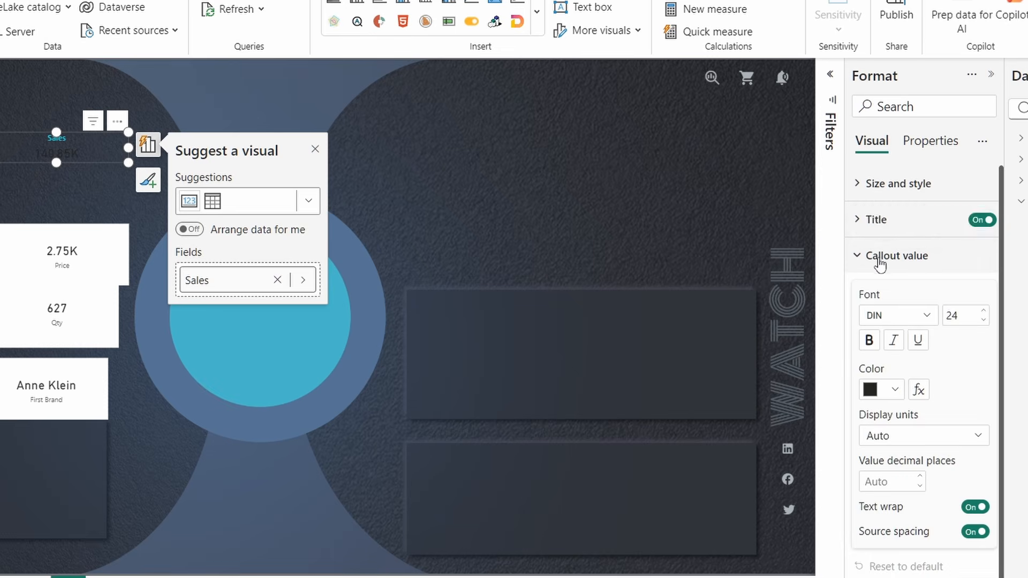
{"action": "left_click", "coordinate": [927, 319]}
{"action": "scroll", "coordinate": [913, 507], "scroll_direction": "down", "scroll_amount": 3}
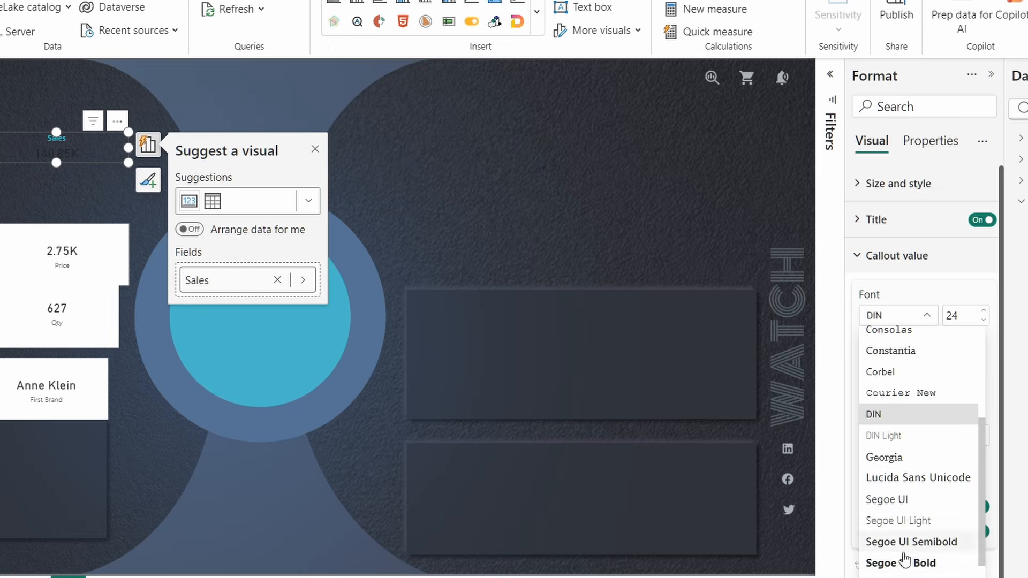
{"action": "left_click", "coordinate": [907, 564]}
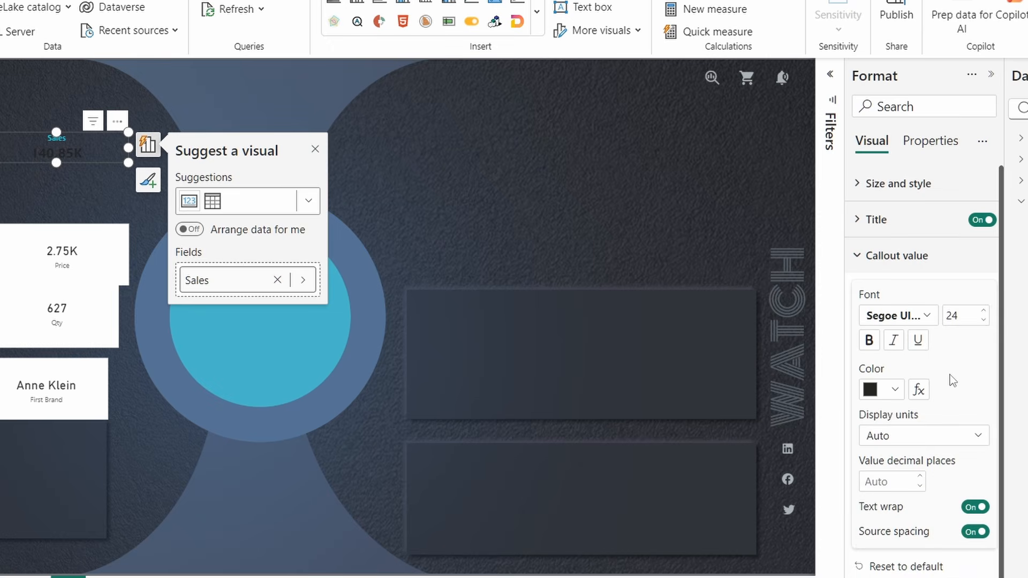
{"action": "double_click", "coordinate": [963, 319]}
{"action": "type", "text": "35"}
{"action": "left_click", "coordinate": [895, 390]}
{"action": "left_click", "coordinate": [924, 348]}
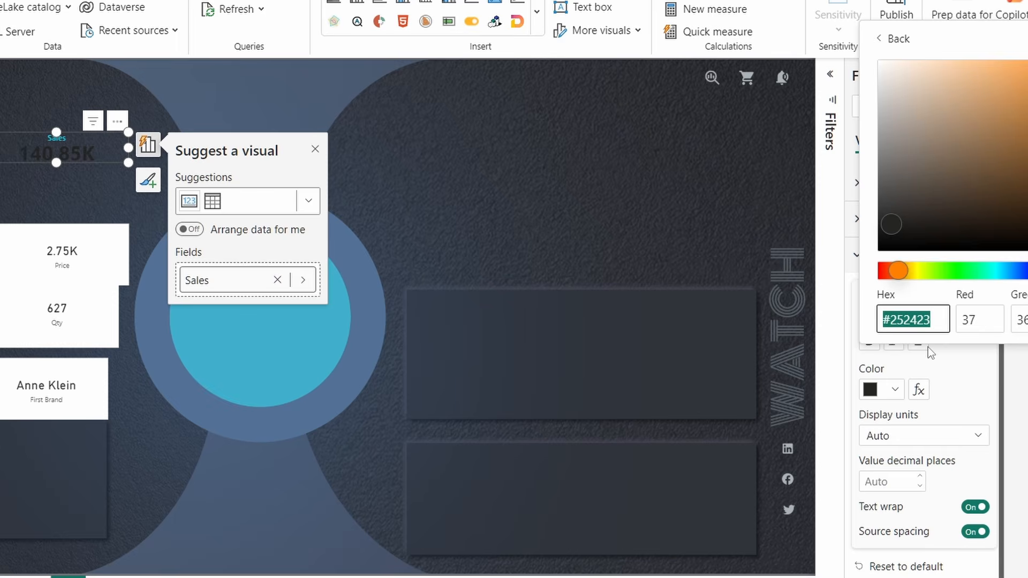
{"action": "type", "text": "cb"}
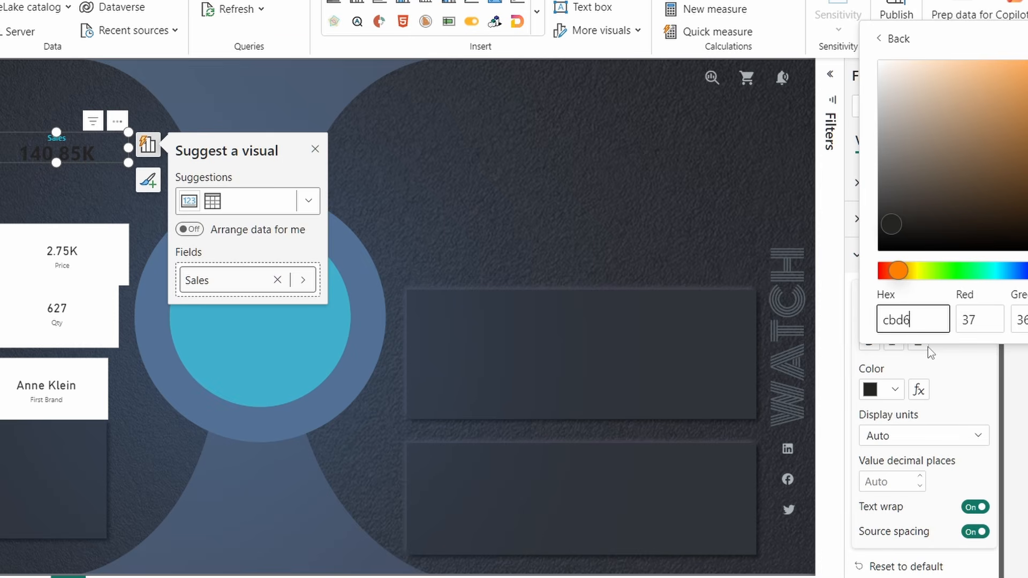
{"action": "type", "text": "d6dd"}
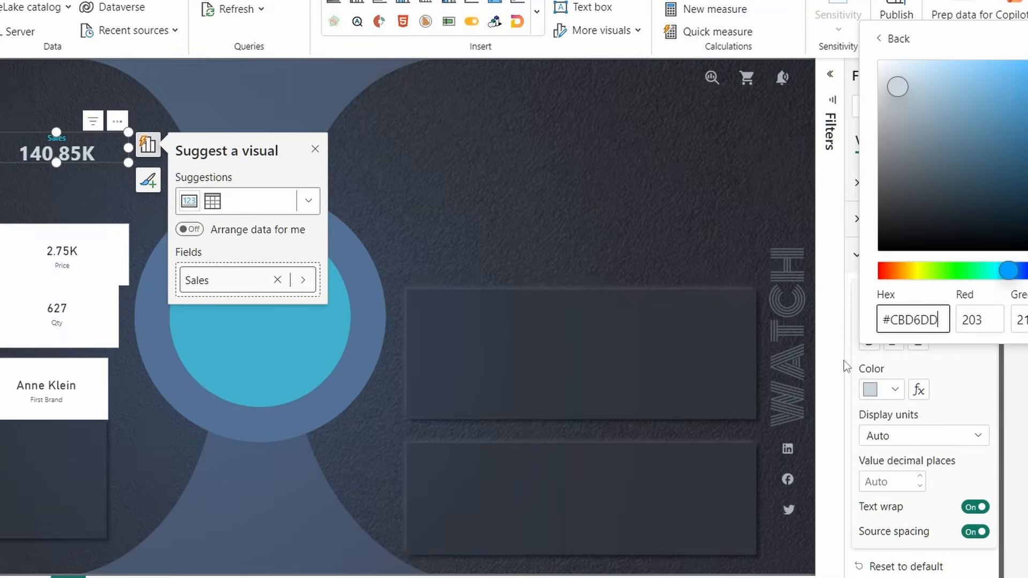
{"action": "left_click", "coordinate": [975, 384]}
{"action": "left_click", "coordinate": [893, 316]}
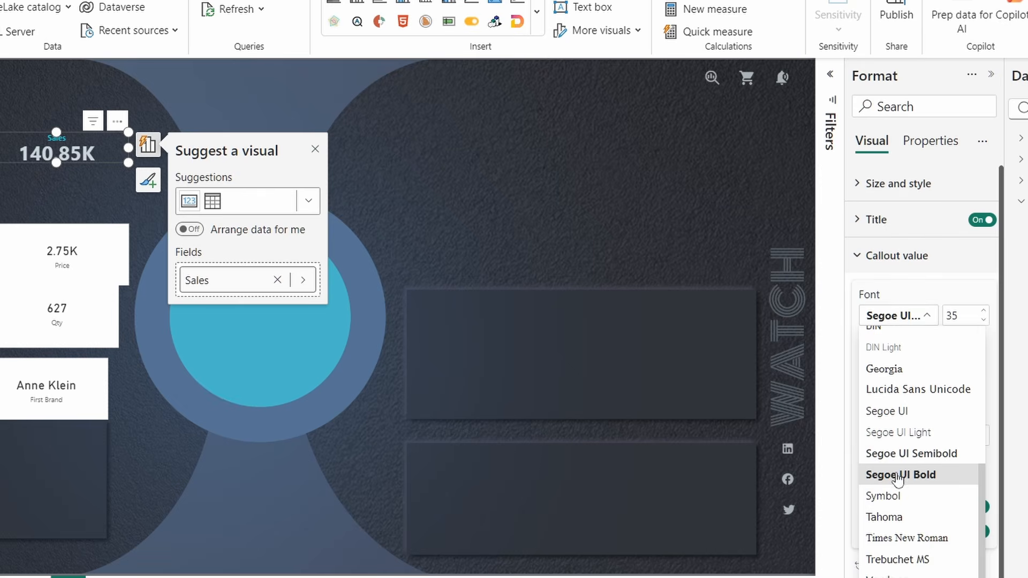
{"action": "left_click", "coordinate": [899, 414]}
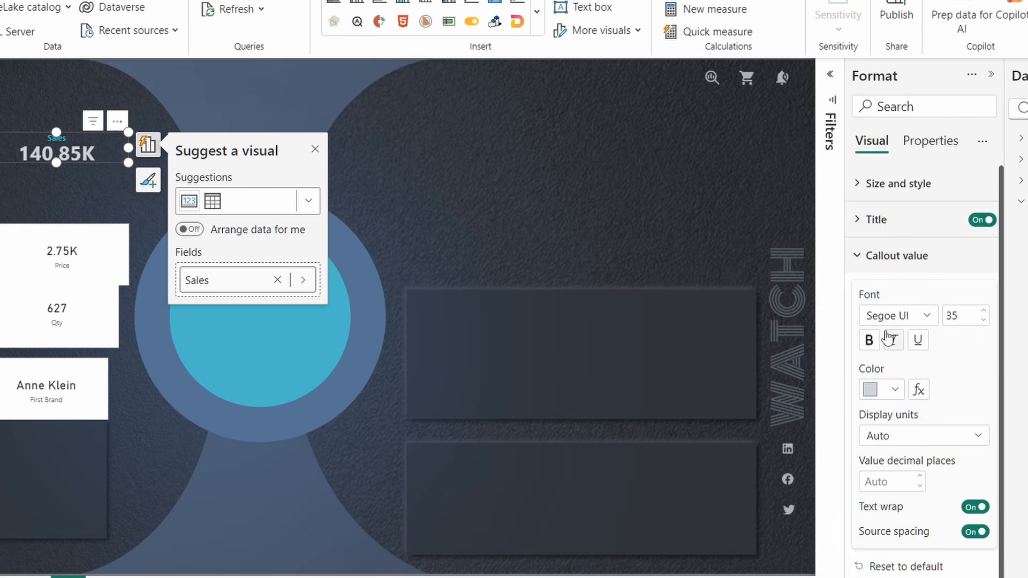
{"action": "left_click", "coordinate": [869, 340]}
{"action": "left_click", "coordinate": [870, 341]}
{"action": "left_click", "coordinate": [142, 188]}
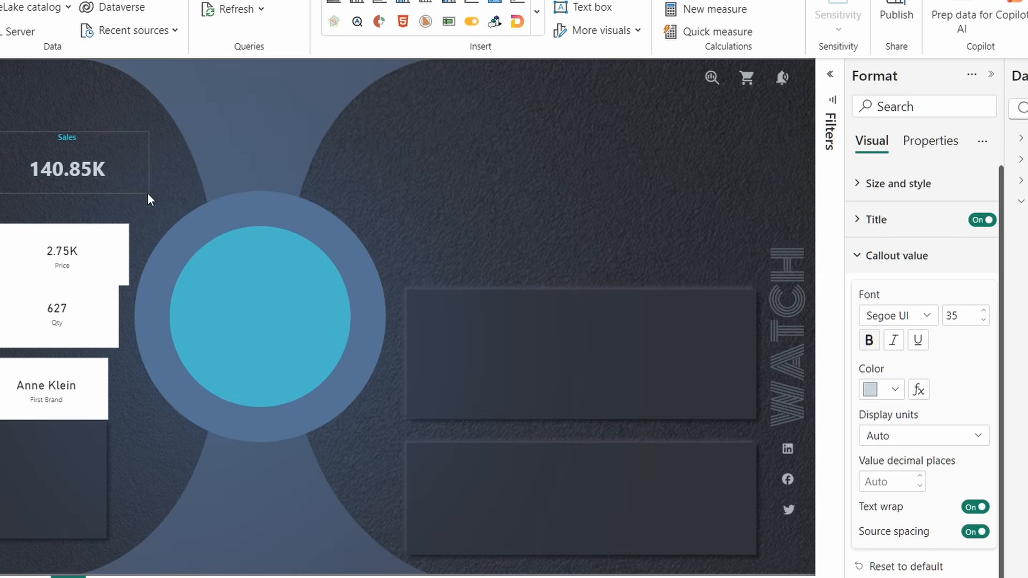
- Make the Sales title bold and nudge the Sales card into place
{"action": "left_click", "coordinate": [102, 169]}
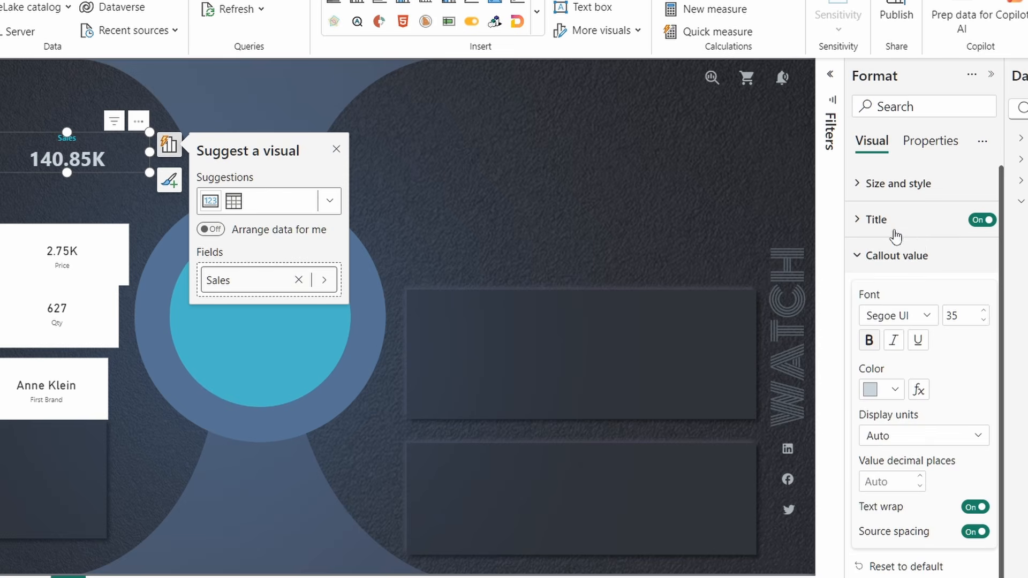
{"action": "left_click", "coordinate": [891, 228]}
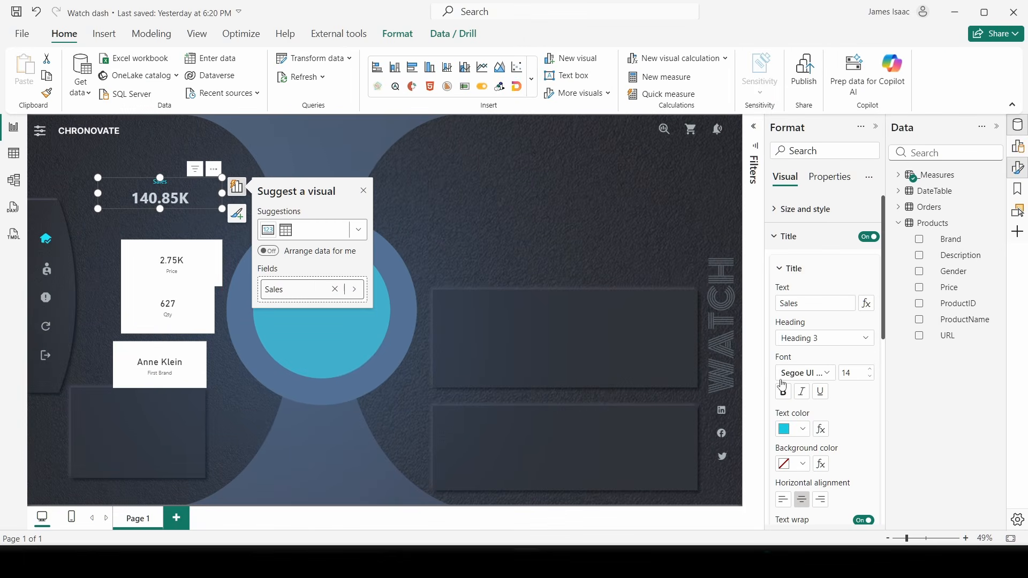
{"action": "left_click", "coordinate": [783, 391]}
{"action": "mouse_move", "coordinate": [202, 206]}
{"action": "left_mouse_down"}
{"action": "mouse_move", "coordinate": [218, 224]}
{"action": "mouse_move", "coordinate": [188, 217]}
{"action": "left_mouse_up"}
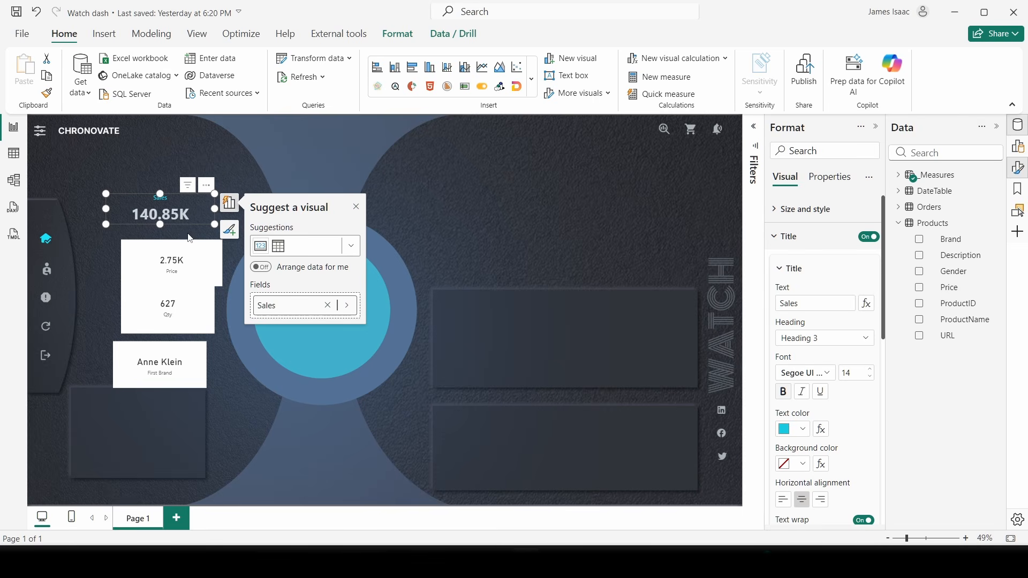
{"action": "left_click", "coordinate": [183, 261]}
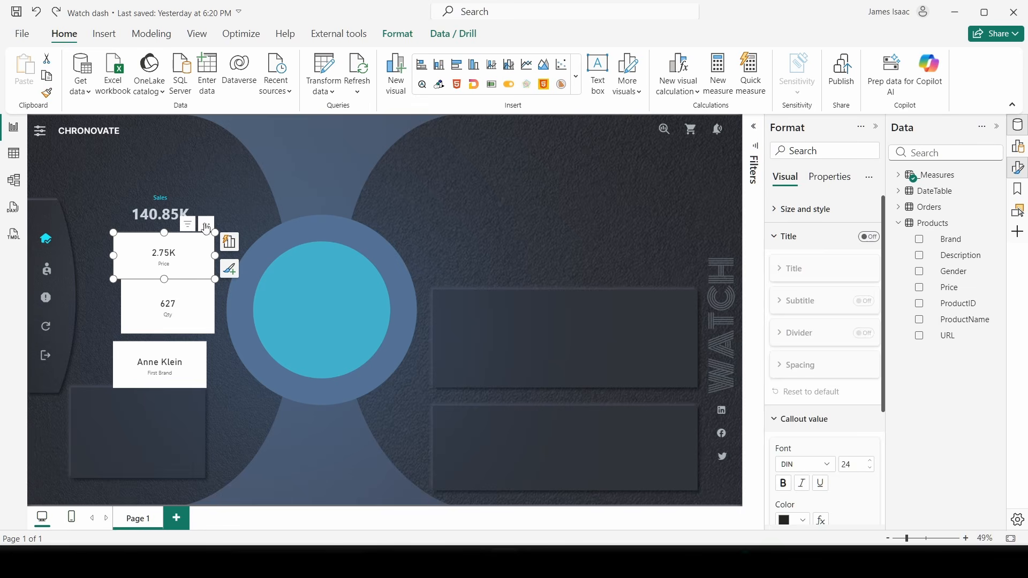
{"action": "key", "text": "Escape"}
{"action": "left_click", "coordinate": [179, 242]}
{"action": "left_click", "coordinate": [171, 215]}
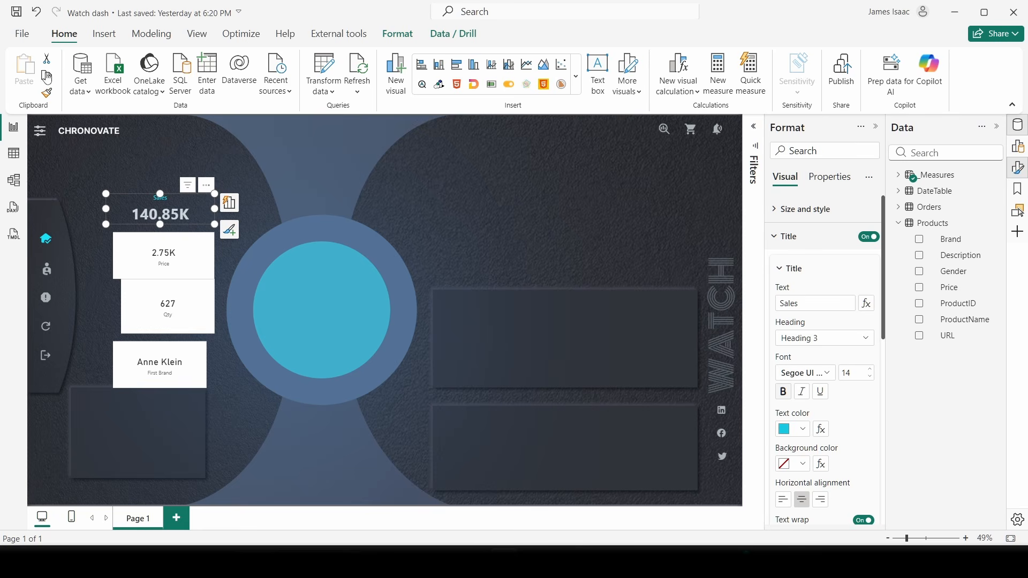
- Copy the Sales card's style onto the 2.75K card and title it Price
{"action": "left_click", "coordinate": [47, 93]}
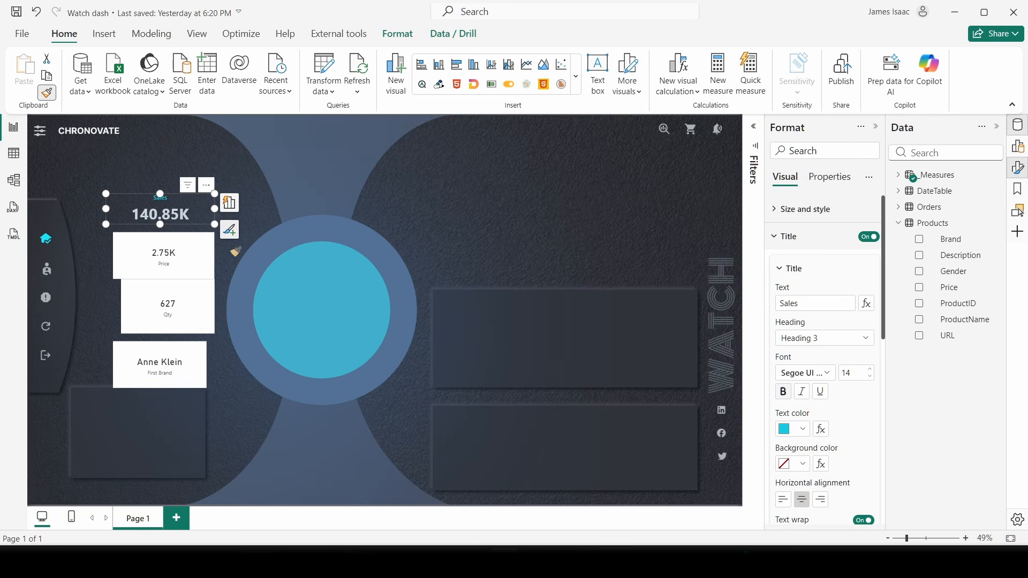
{"action": "left_click", "coordinate": [173, 258]}
{"action": "left_click_drag", "start_coordinate": [173, 258], "coordinate": [181, 258]}
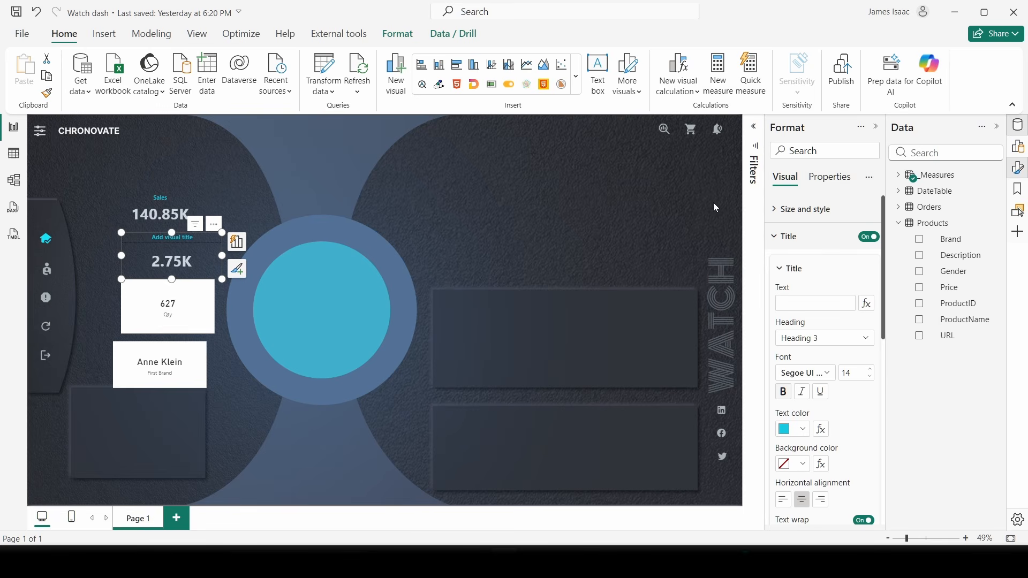
{"action": "left_click", "coordinate": [803, 300]}
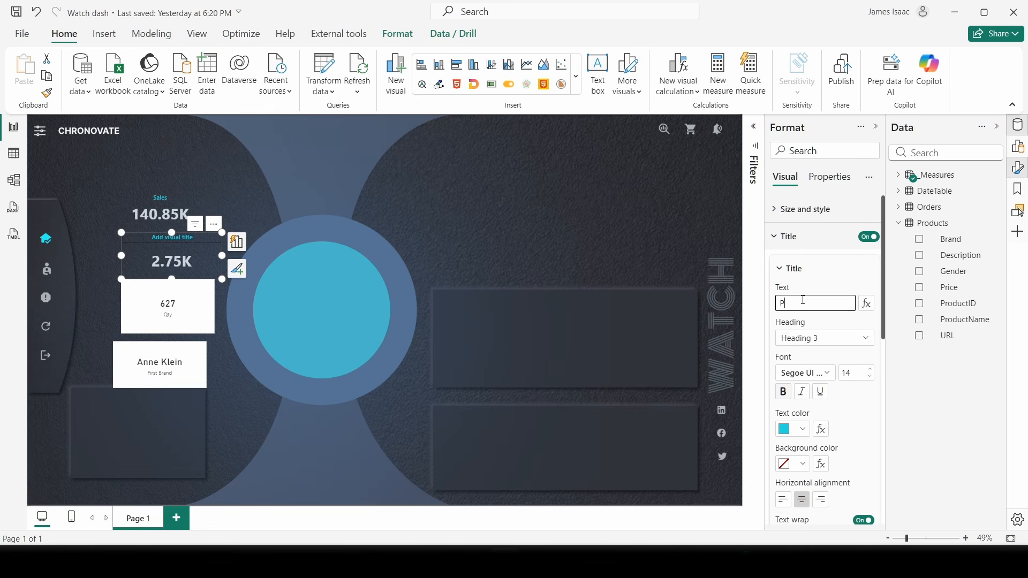
{"action": "type", "text": "Pro"}
{"action": "key", "text": "BackSpace"}
{"action": "left_click_drag", "start_coordinate": [218, 279], "coordinate": [211, 271]}
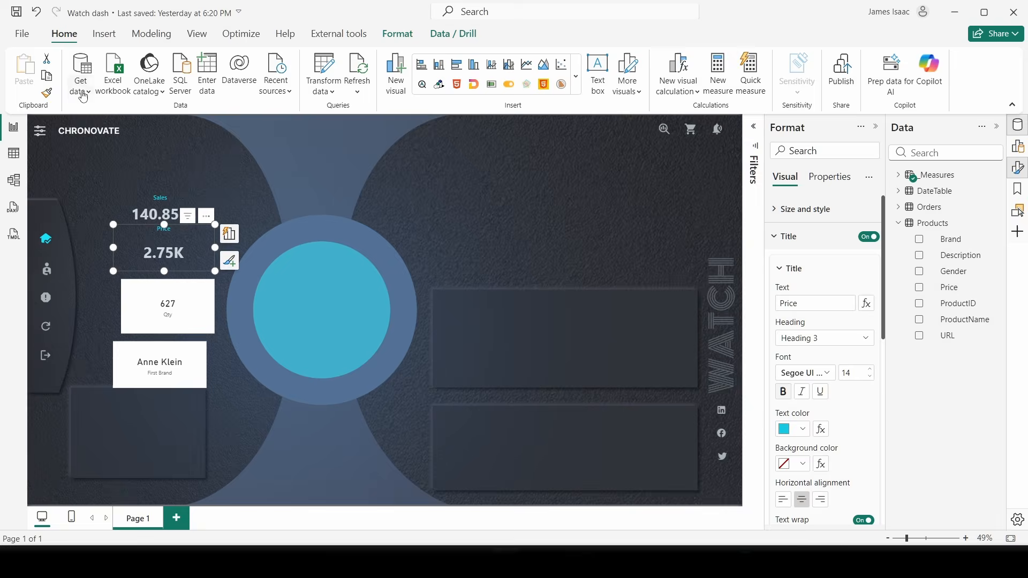
- Copy the style onto the 627 card and title it Quantity
{"action": "left_click", "coordinate": [47, 93]}
{"action": "left_click", "coordinate": [188, 318]}
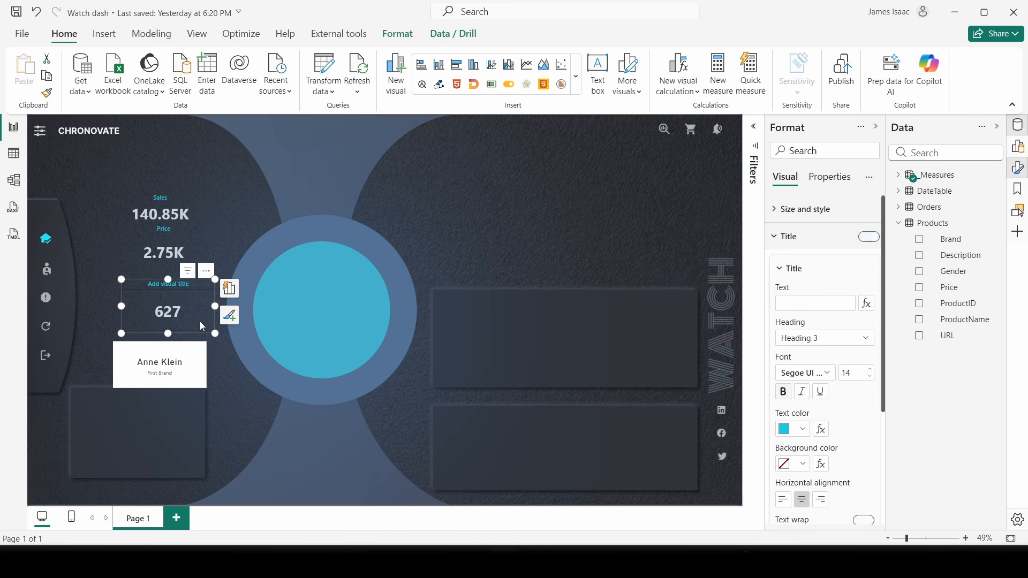
{"action": "left_click", "coordinate": [814, 303]}
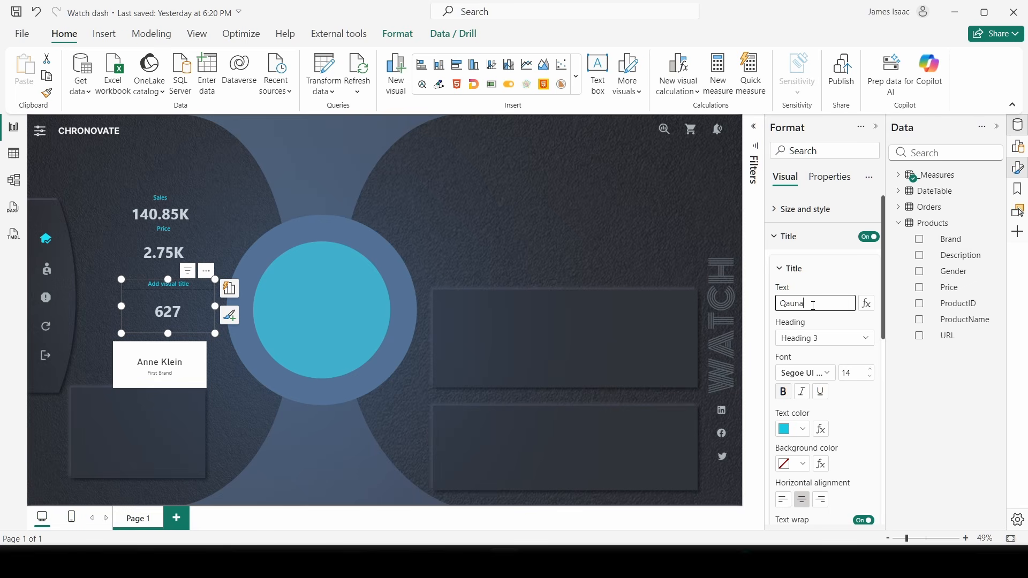
{"action": "type", "text": "Qauna"}
{"action": "key", "text": "BackSpace"}
{"action": "key", "text": "BackSpace"}
{"action": "key", "text": "BackSpace"}
{"action": "key", "text": "BackSpace"}
{"action": "type", "text": "uani"}
- Copy the style onto the Anne Klein card and title it Brand
{"action": "left_click", "coordinate": [47, 92]}
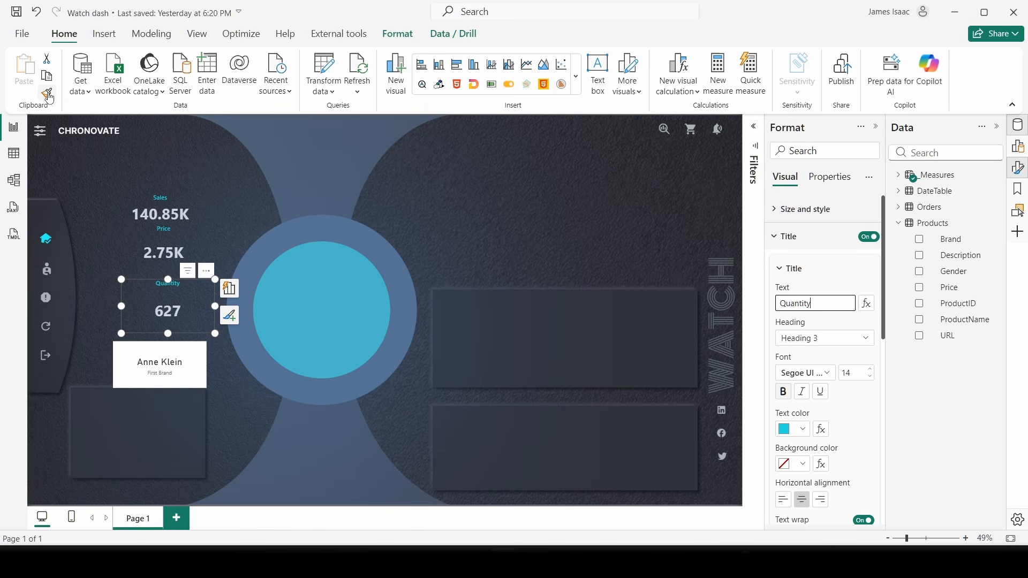
{"action": "left_click", "coordinate": [165, 370]}
{"action": "left_click", "coordinate": [816, 311]}
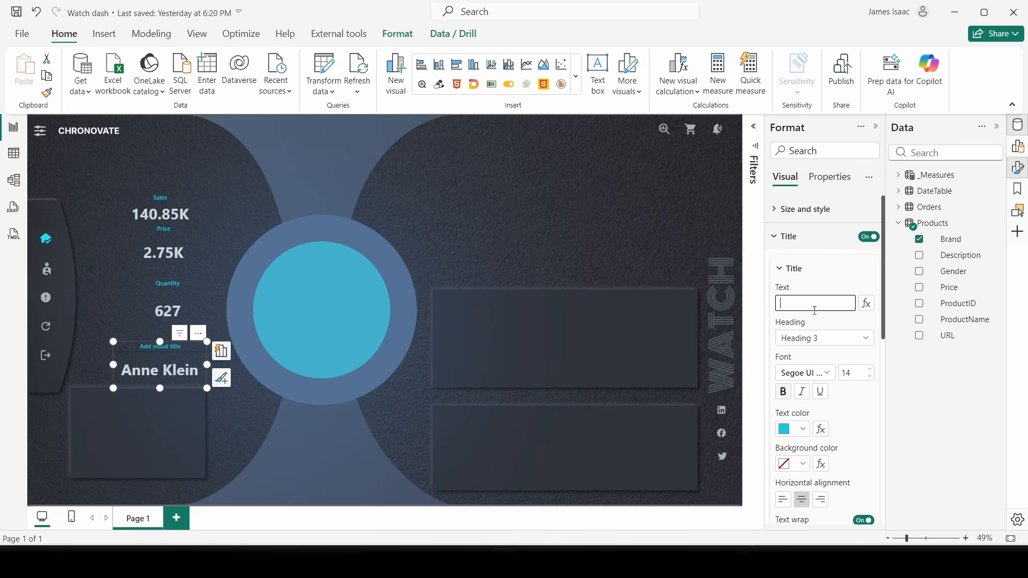
{"action": "type", "text": "Brand"}
- Move the Sales card higher and shrink the Price, Quantity and Brand cards into a compact stack
{"action": "left_click", "coordinate": [255, 208]}
{"action": "left_click_drag", "start_coordinate": [162, 214], "coordinate": [152, 206]}
{"action": "left_click", "coordinate": [177, 242]}
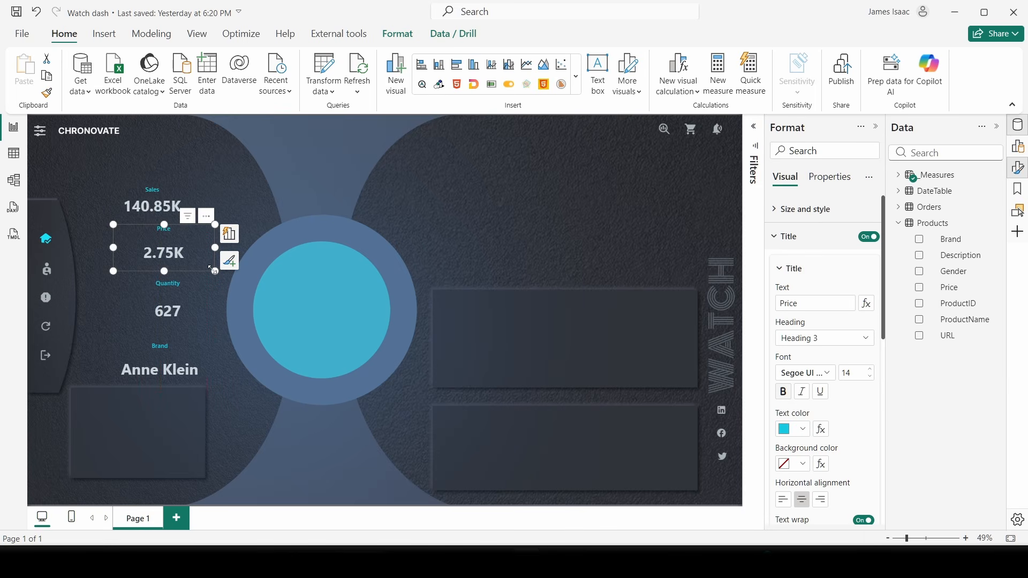
{"action": "left_click_drag", "start_coordinate": [214, 271], "coordinate": [169, 259]}
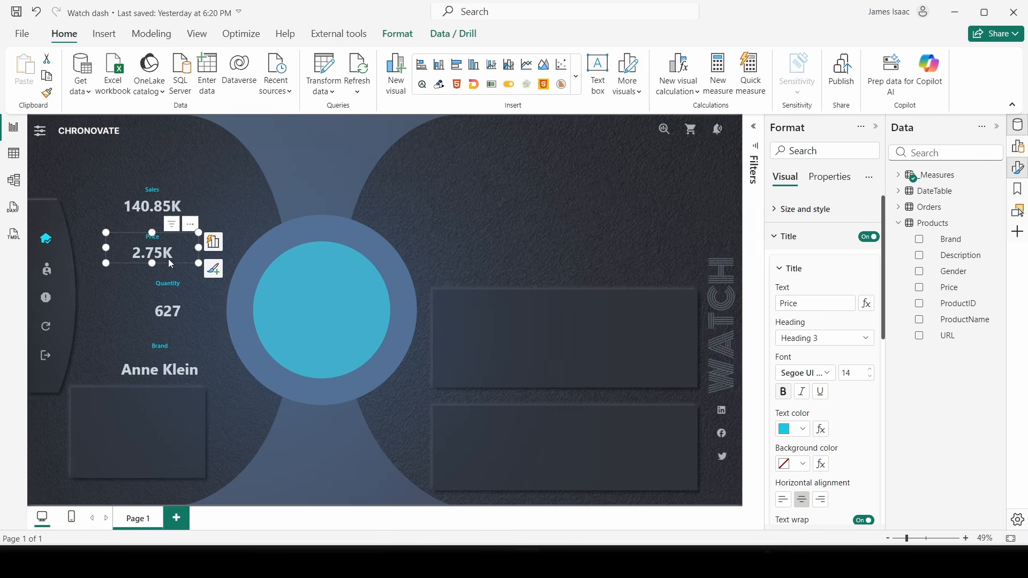
{"action": "left_click", "coordinate": [204, 327]}
{"action": "left_click_drag", "start_coordinate": [216, 334], "coordinate": [171, 295]}
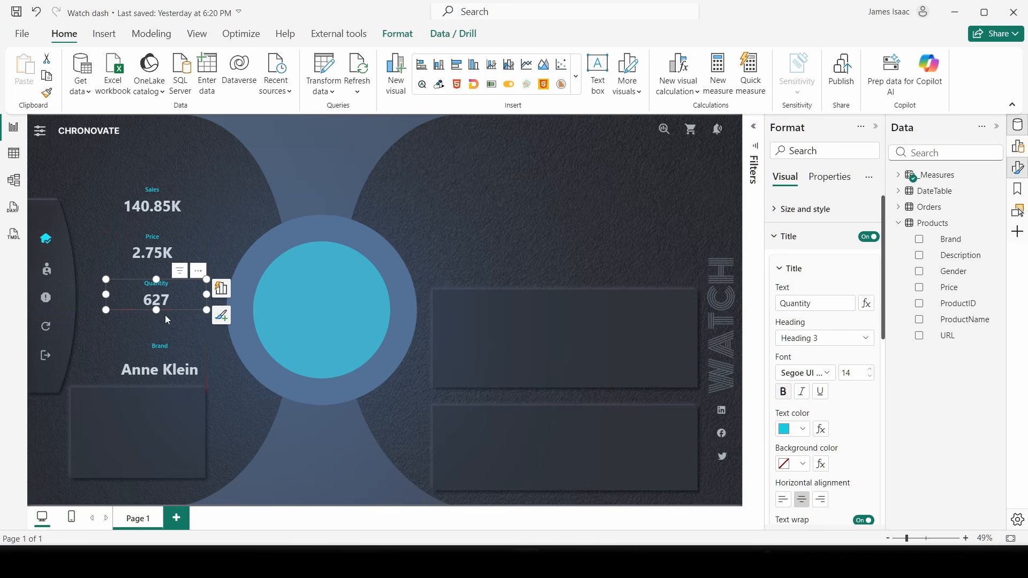
{"action": "left_click", "coordinate": [201, 374]}
{"action": "left_click_drag", "start_coordinate": [225, 390], "coordinate": [177, 344]}
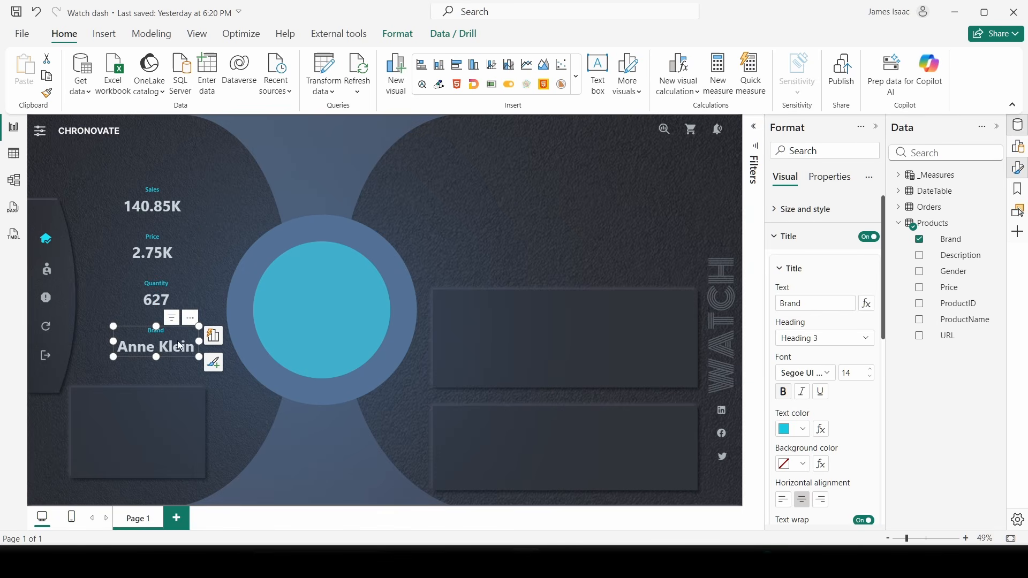
- Select the Brand, Quantity, Price and Sales cards together
{"action": "left_click", "coordinate": [166, 306], "text": "ctrl"}
{"action": "left_click", "coordinate": [154, 255], "text": "ctrl"}
{"action": "left_click", "coordinate": [154, 208], "text": "ctrl"}
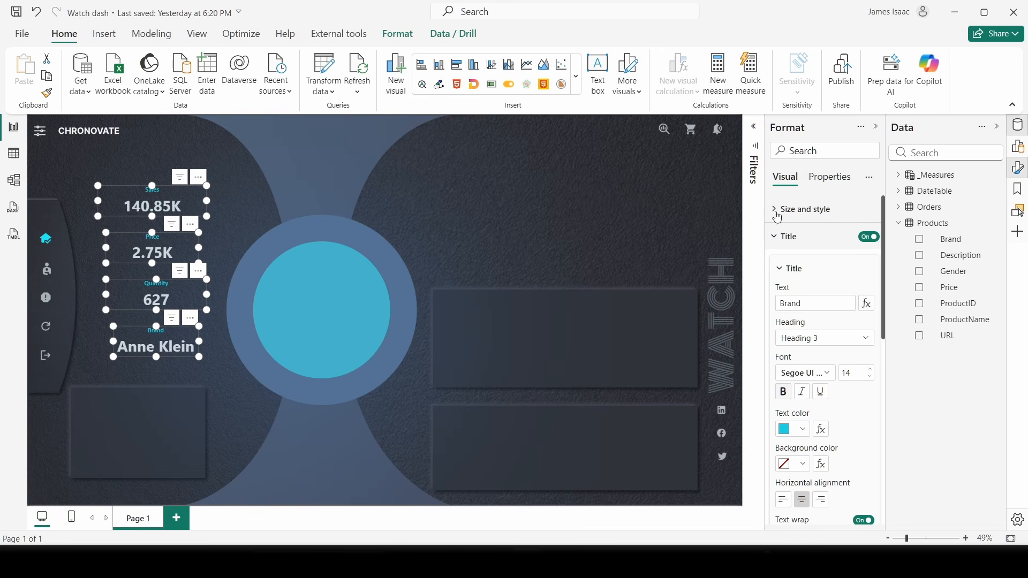
- Check the Sales card's size and set the Price card's width to 336
{"action": "left_click", "coordinate": [810, 210]}
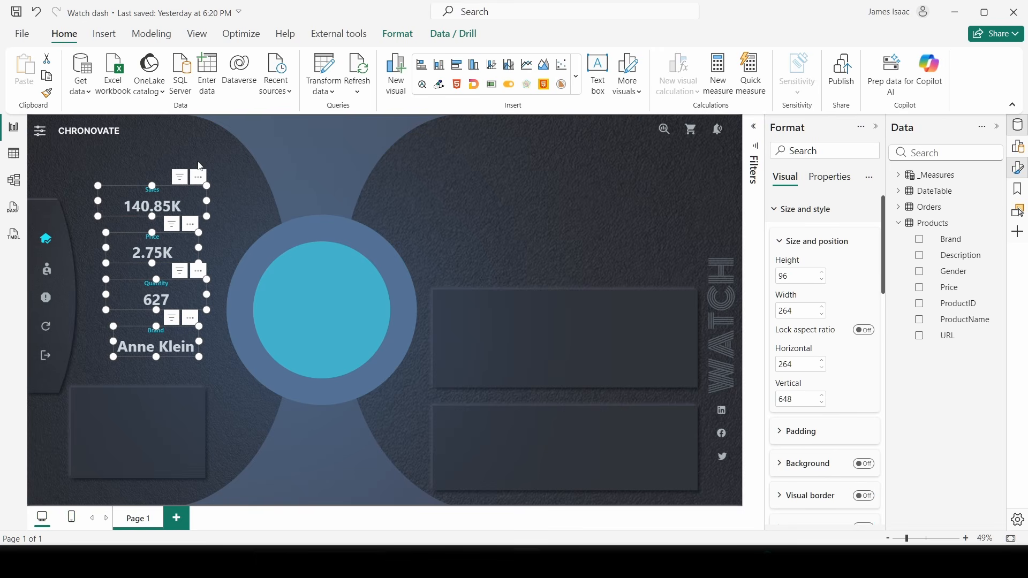
{"action": "left_click", "coordinate": [273, 159]}
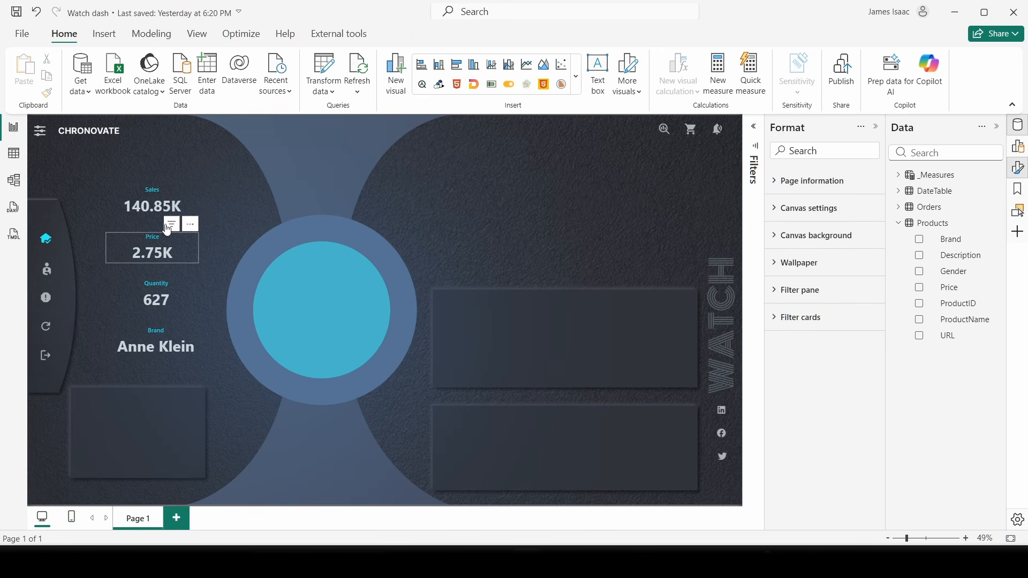
{"action": "left_click", "coordinate": [156, 210]}
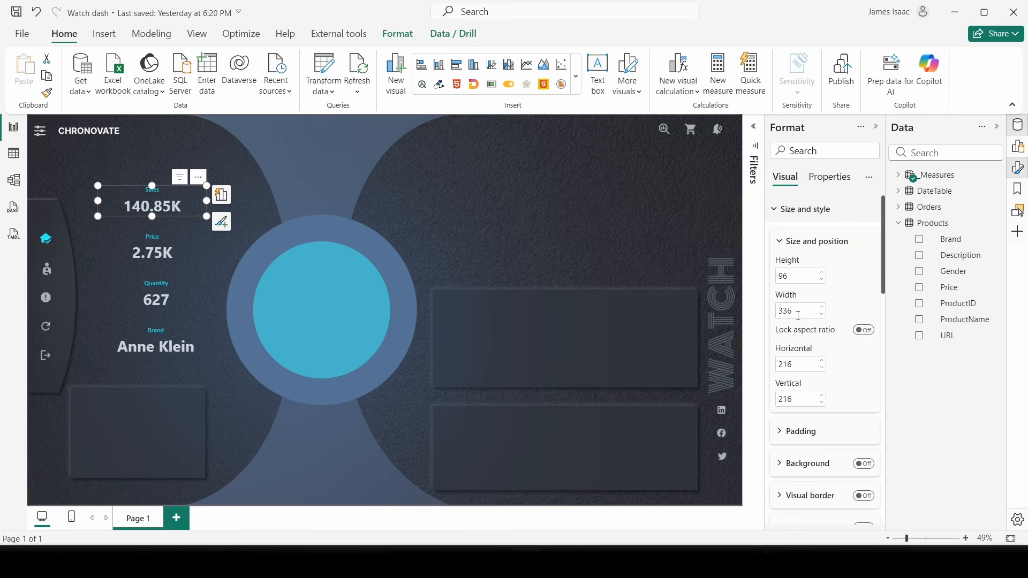
{"action": "left_click", "coordinate": [188, 252]}
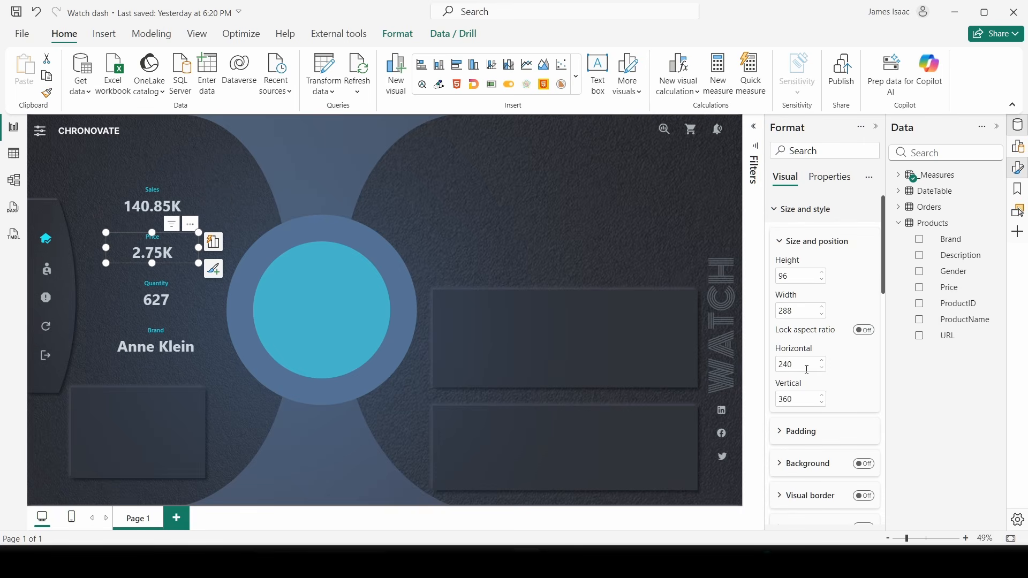
{"action": "left_click", "coordinate": [794, 310]}
{"action": "type", "text": "336"}
- Set the Quantity and Brand cards' widths to 336 as well
{"action": "left_click", "coordinate": [182, 284]}
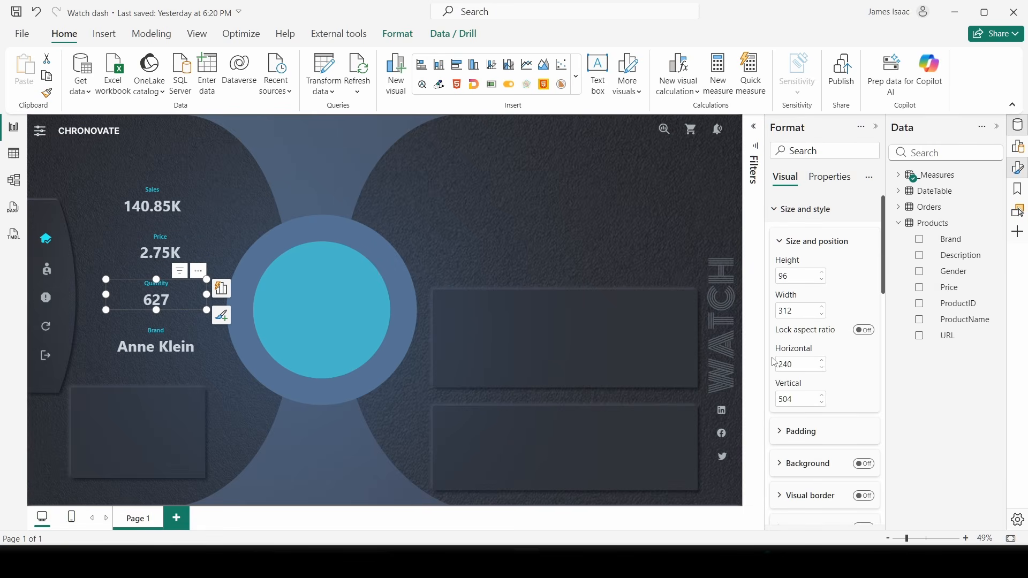
{"action": "left_click", "coordinate": [804, 312]}
{"action": "type", "text": "336"}
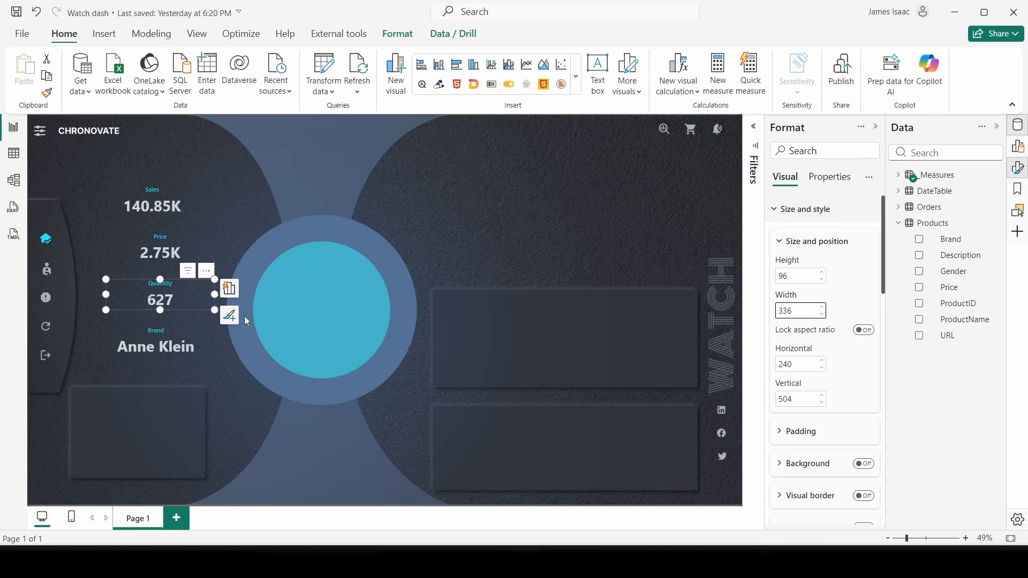
{"action": "left_click", "coordinate": [171, 347]}
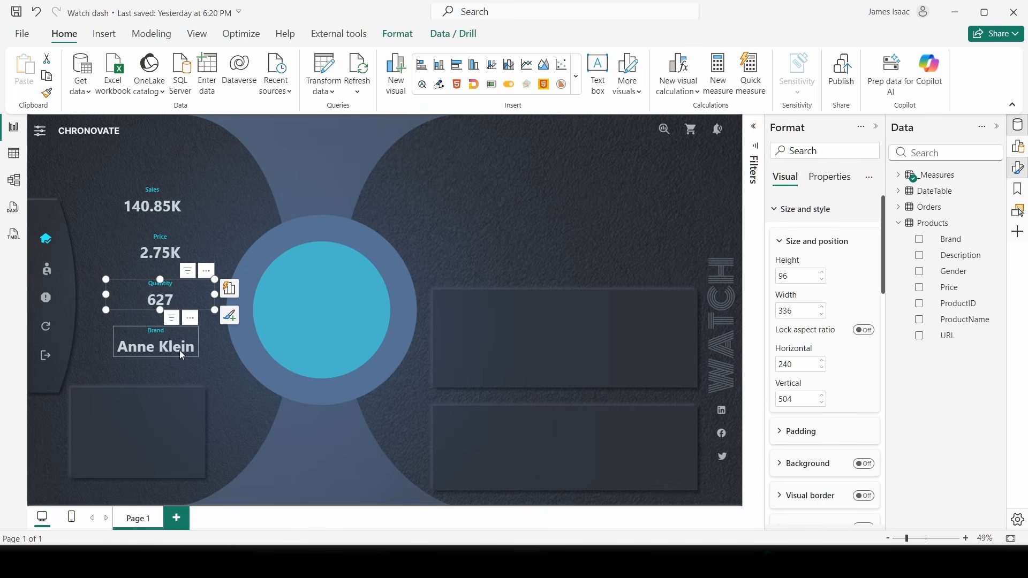
{"action": "left_click", "coordinate": [817, 312]}
{"action": "type", "text": "336"}
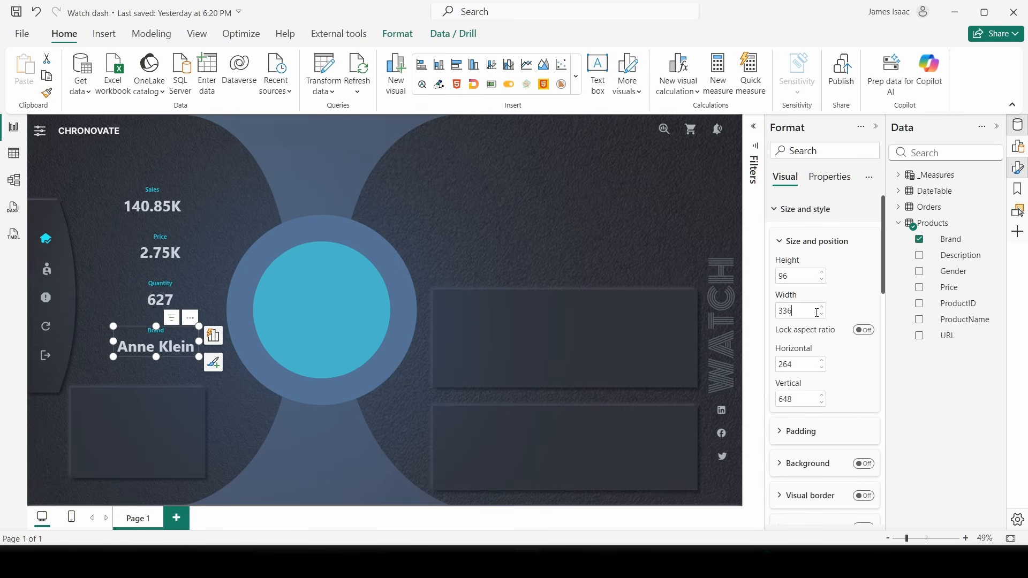
{"action": "key", "text": "Return"}
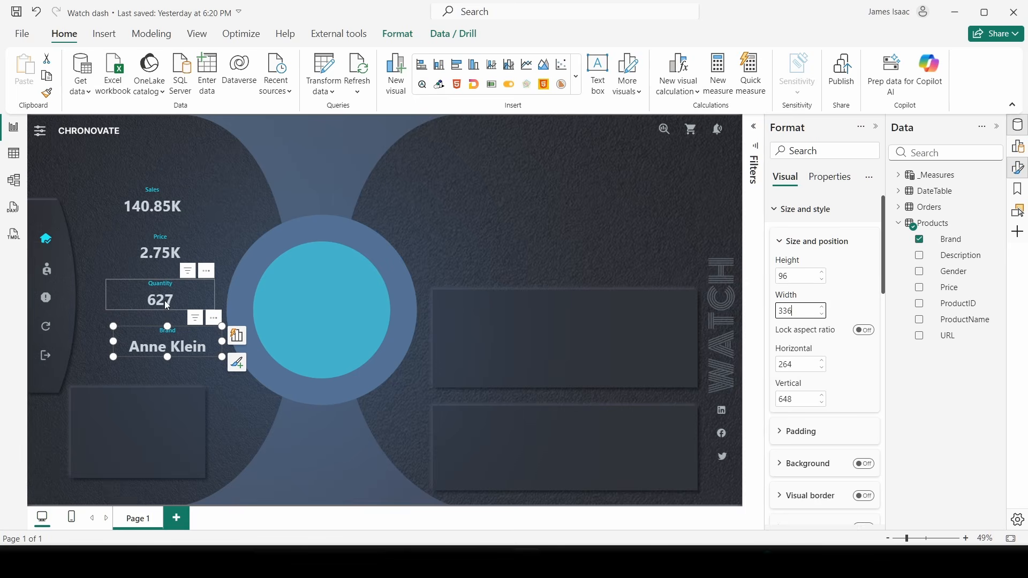
- Select the Quantity, Price and Sales cards along with the Brand card
{"action": "left_click", "coordinate": [168, 280], "text": "ctrl"}
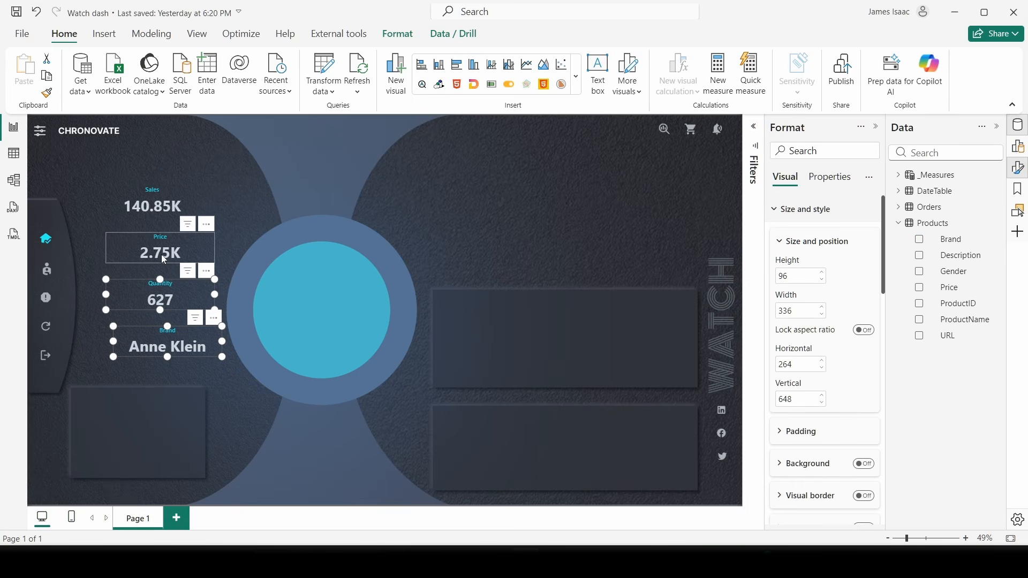
{"action": "left_click", "coordinate": [162, 255], "text": "ctrl"}
{"action": "left_click", "coordinate": [185, 197], "text": "ctrl"}
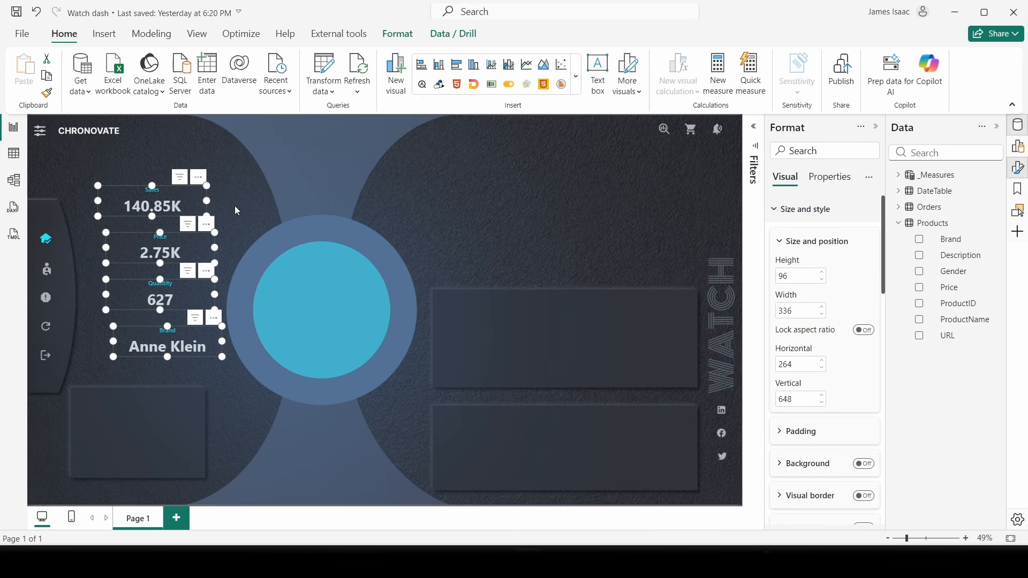
- Align the four selected cards to center and distribute them vertically
{"action": "left_click", "coordinate": [398, 33]}
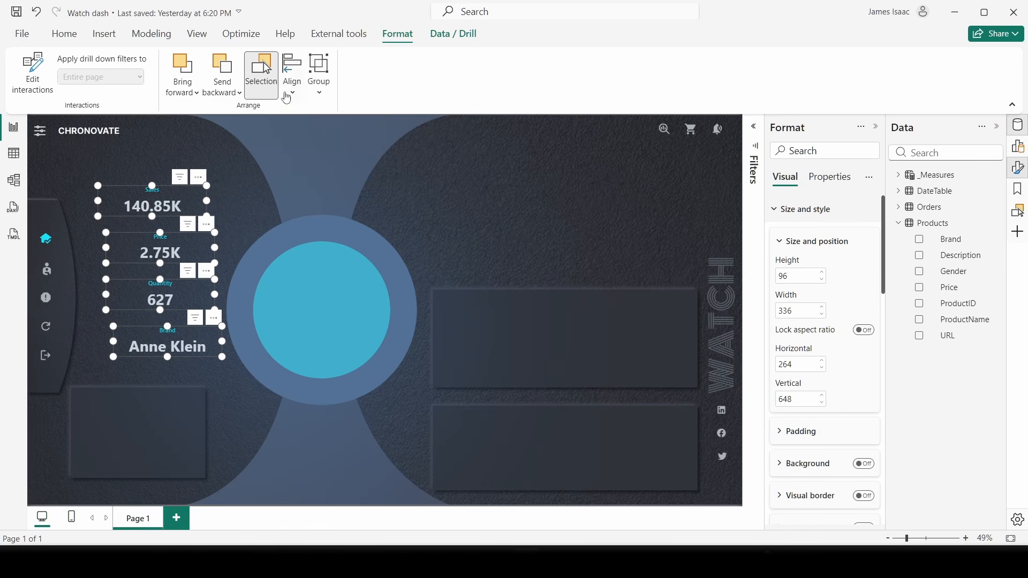
{"action": "left_click", "coordinate": [287, 96]}
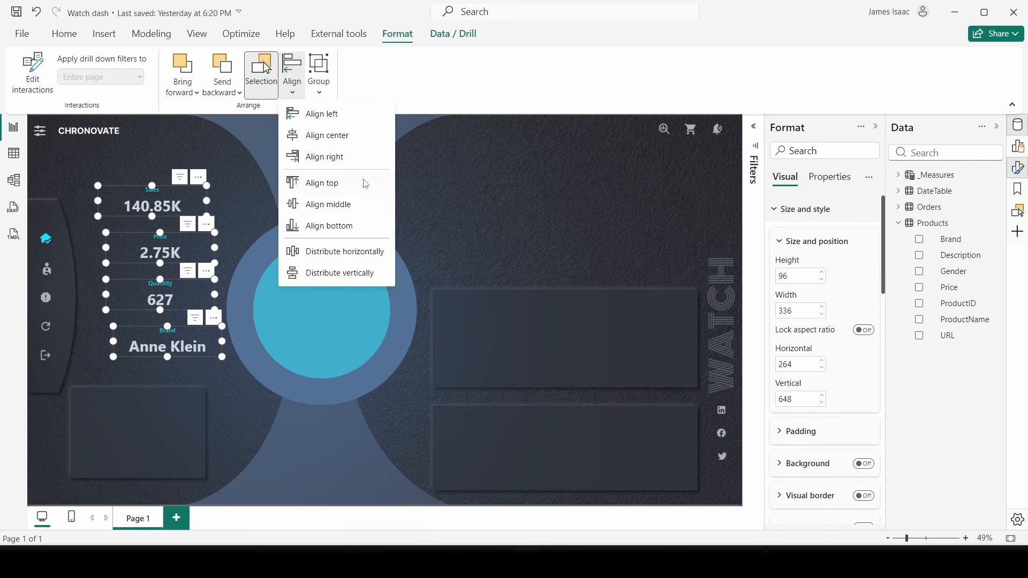
{"action": "left_click", "coordinate": [343, 137]}
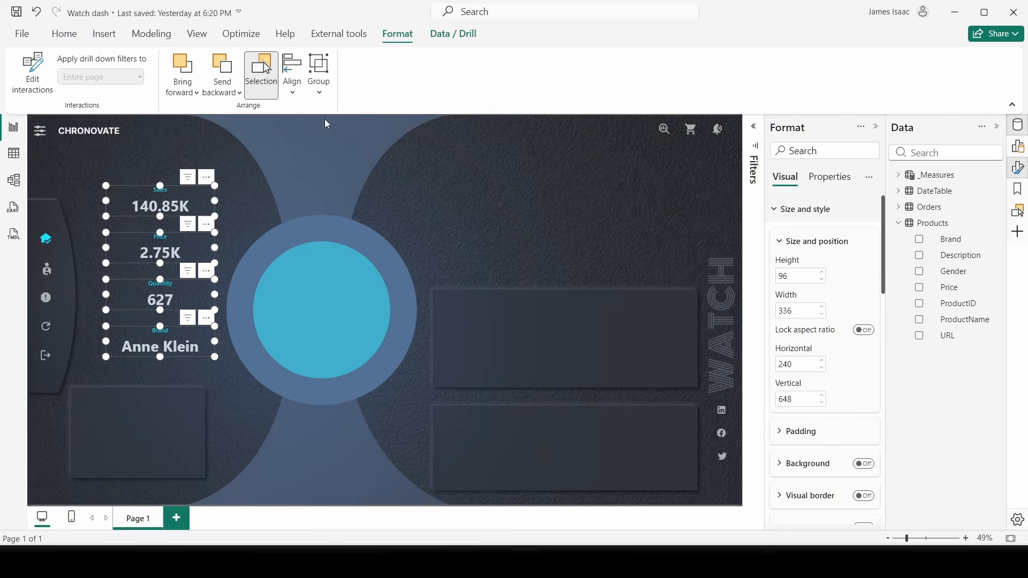
{"action": "left_click", "coordinate": [299, 95]}
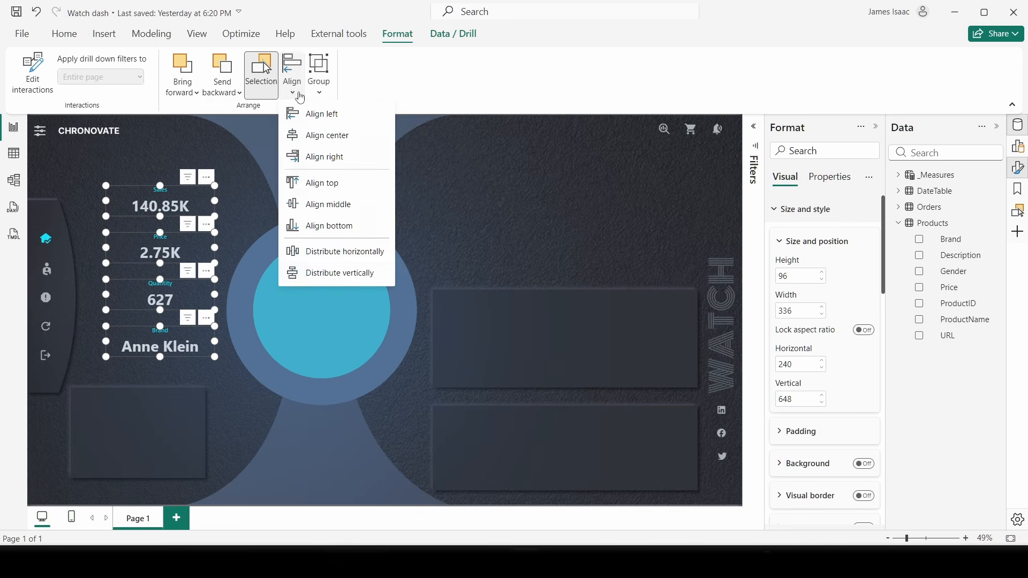
{"action": "left_click", "coordinate": [347, 274]}
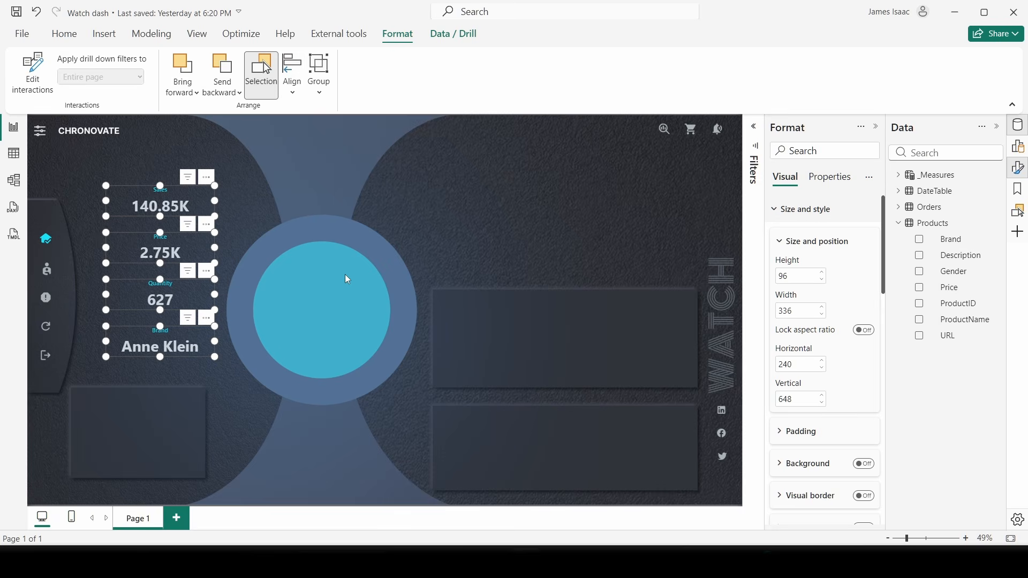
- Shift the card stack slightly left and up, then deselect it
{"action": "mouse_move", "coordinate": [179, 261]}
{"action": "left_mouse_down"}
{"action": "mouse_move", "coordinate": [168, 267]}
{"action": "mouse_move", "coordinate": [166, 251]}
{"action": "left_mouse_up"}
{"action": "left_click", "coordinate": [167, 251]}
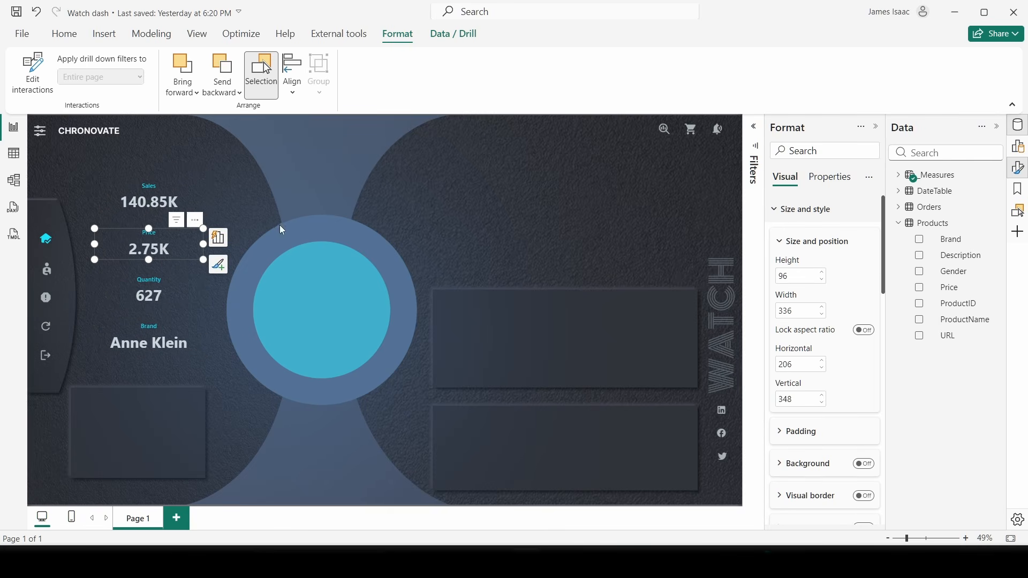
{"action": "left_click", "coordinate": [342, 170]}
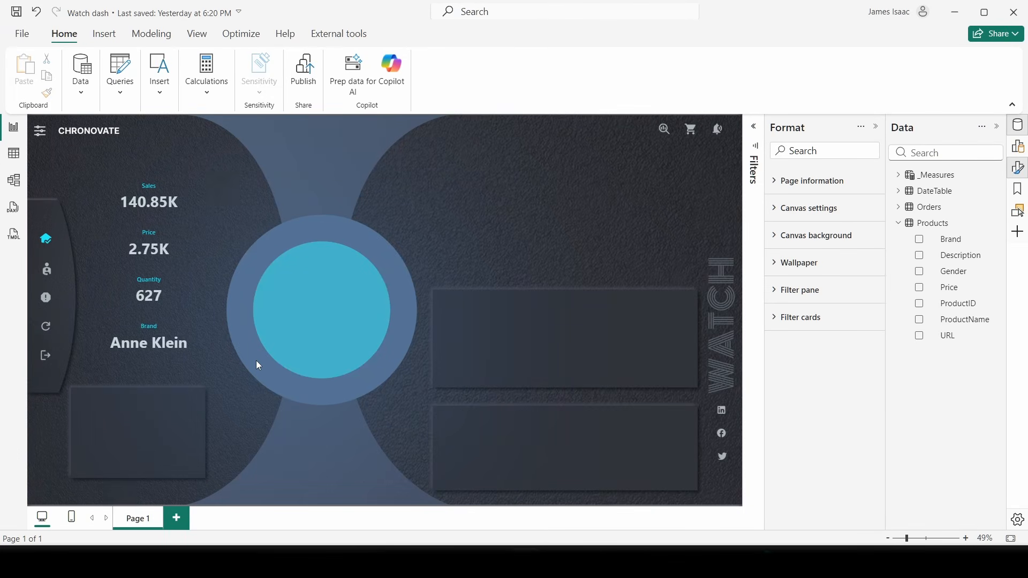
- Add a donut chart to the lower-left card and size it to 336 by 192
{"action": "left_click", "coordinate": [1017, 146]}
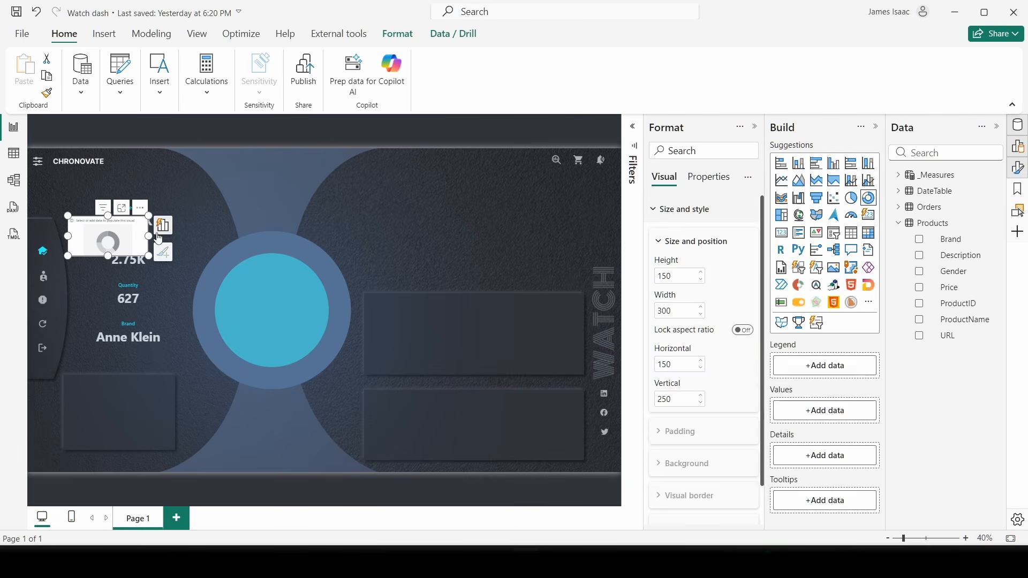
{"action": "left_click_drag", "start_coordinate": [142, 251], "coordinate": [149, 429]}
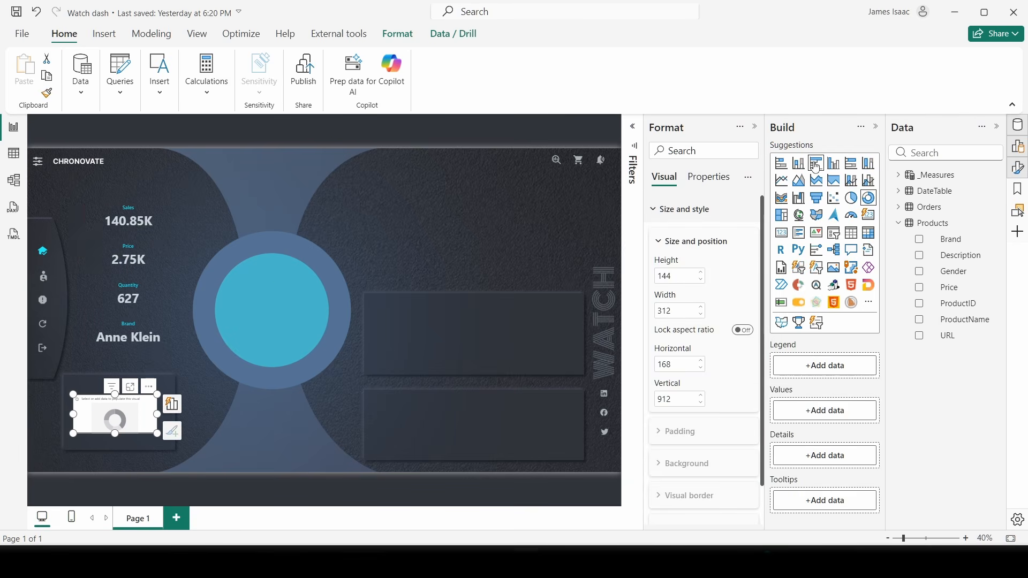
{"action": "left_click", "coordinate": [876, 127]}
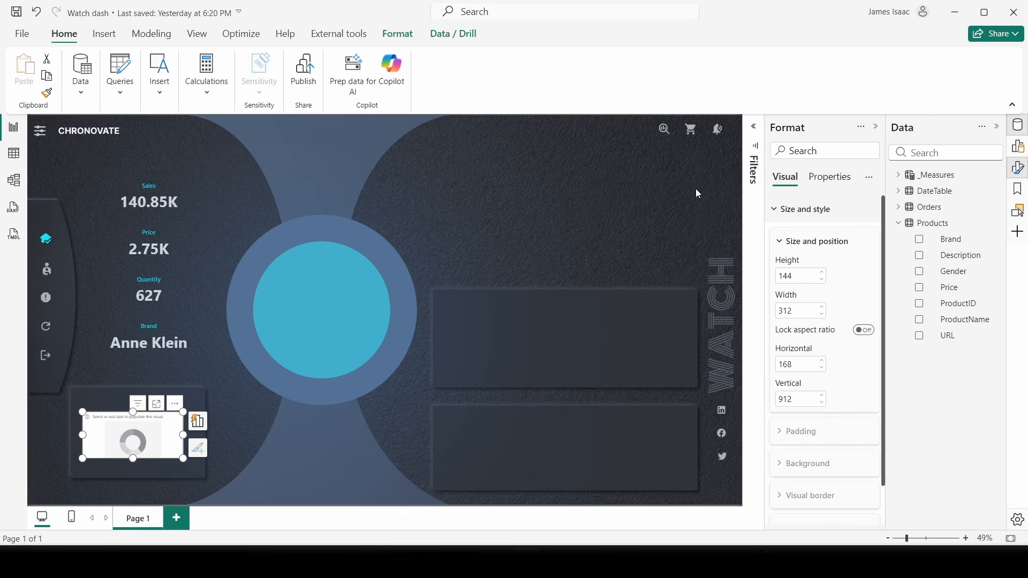
{"action": "left_click", "coordinate": [1018, 146]}
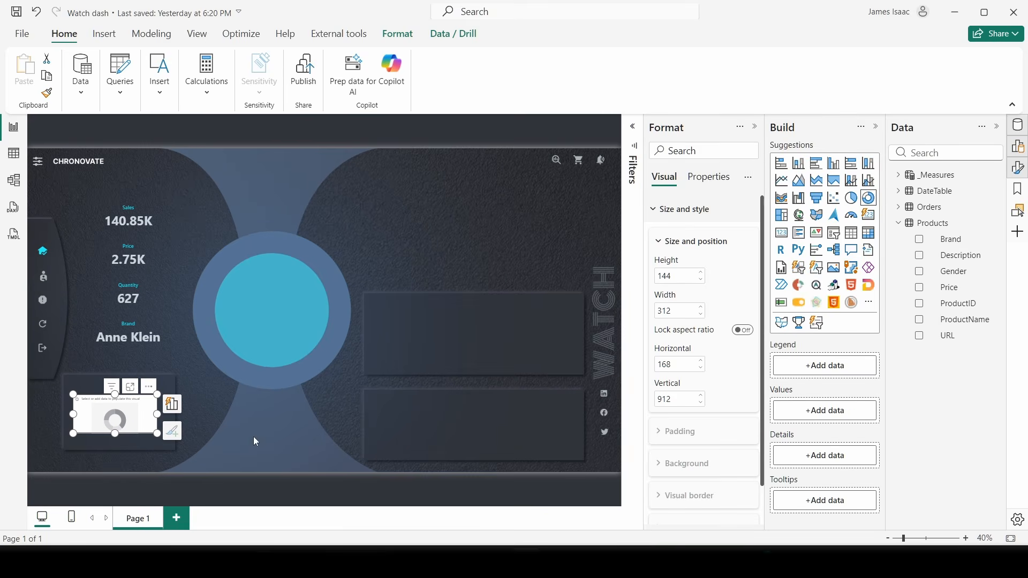
{"action": "left_click_drag", "start_coordinate": [165, 439], "coordinate": [171, 452]}
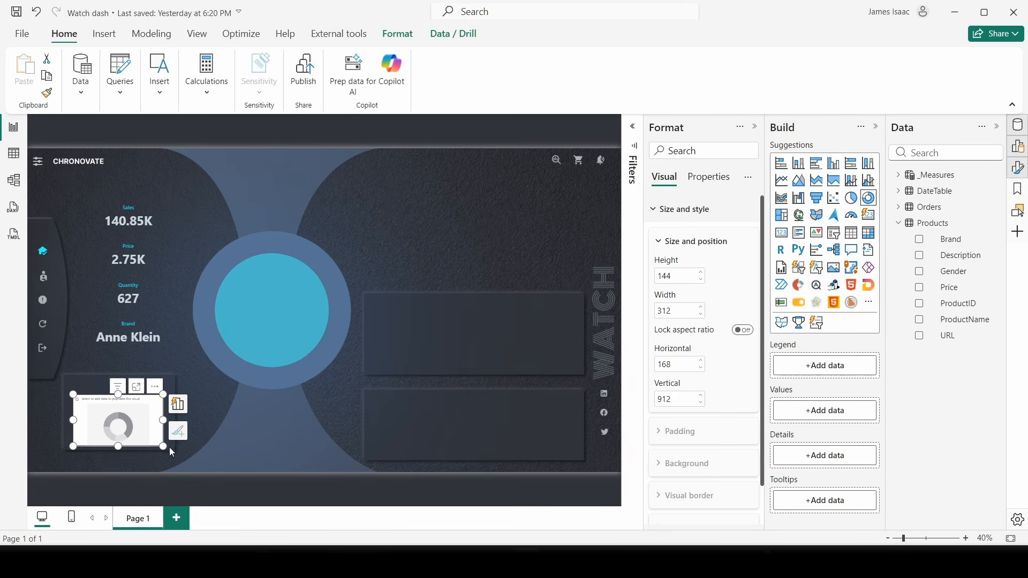
{"action": "left_click_drag", "start_coordinate": [74, 394], "coordinate": [91, 412]}
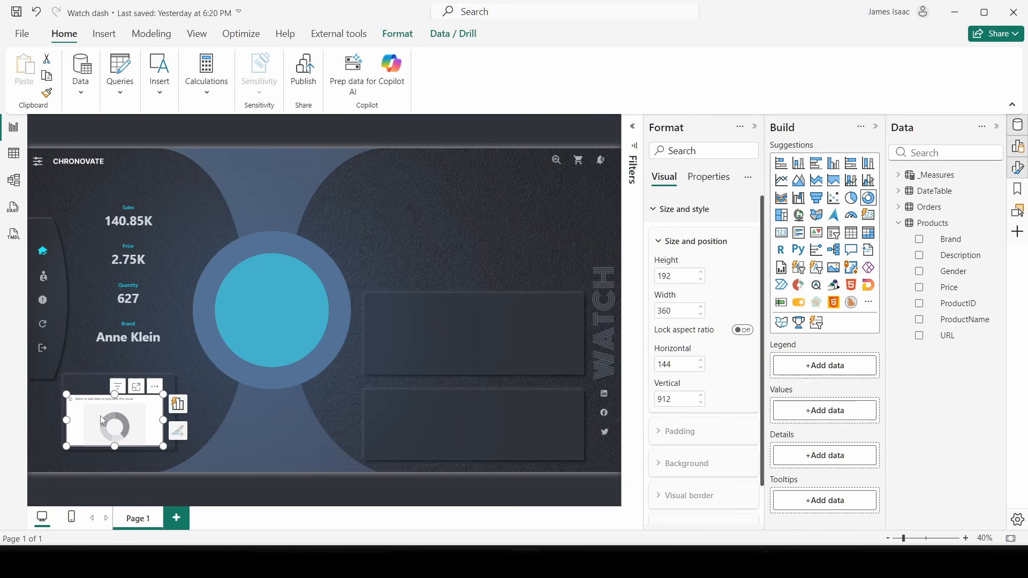
{"action": "left_click_drag", "start_coordinate": [100, 415], "coordinate": [103, 412]}
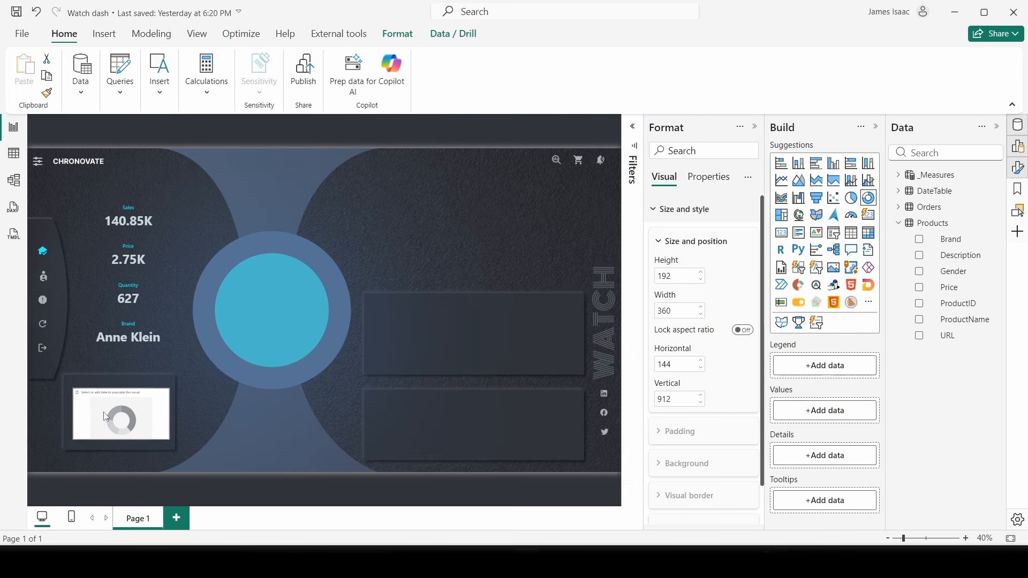
{"action": "left_click_drag", "start_coordinate": [169, 414], "coordinate": [163, 414]}
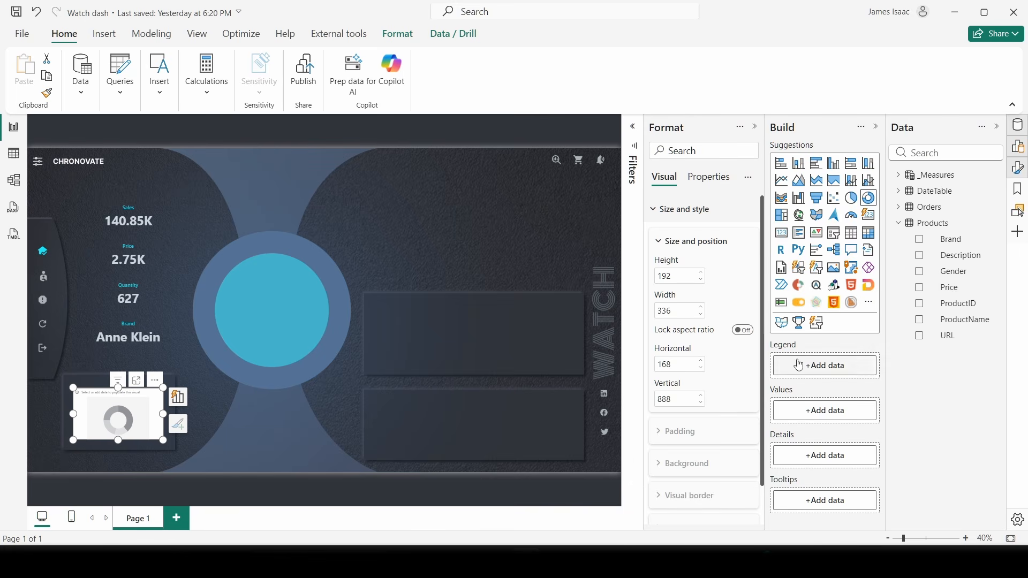
- Expand the _Measures table and start dragging Sales onto the donut
{"action": "left_click", "coordinate": [898, 222]}
{"action": "left_click", "coordinate": [899, 175]}
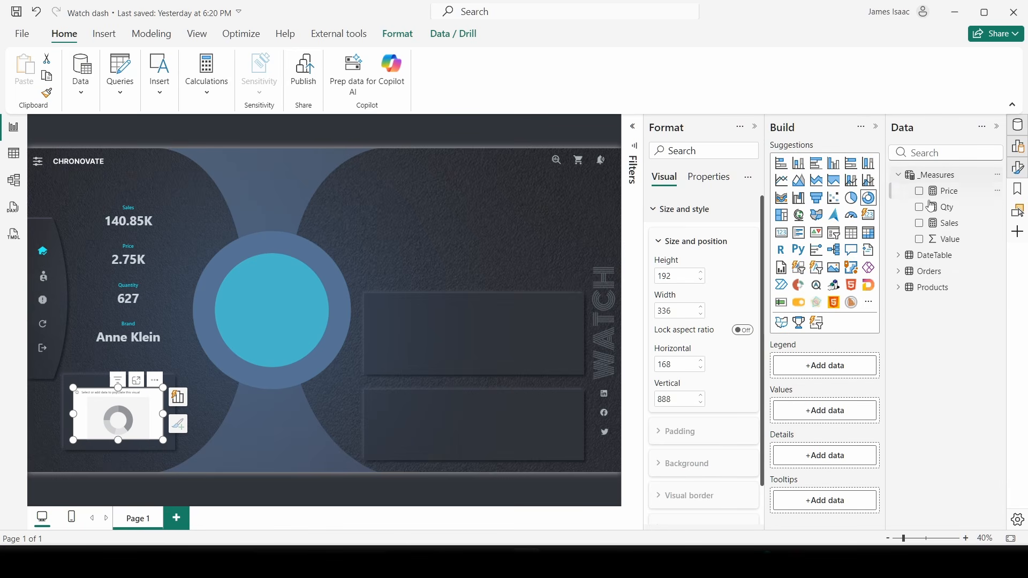
{"action": "left_click_drag", "start_coordinate": [946, 223], "coordinate": [892, 301]}
- Use Sales as the donut's values and Products Gender as its legend
{"action": "left_click_drag", "start_coordinate": [829, 426], "coordinate": [830, 414]}
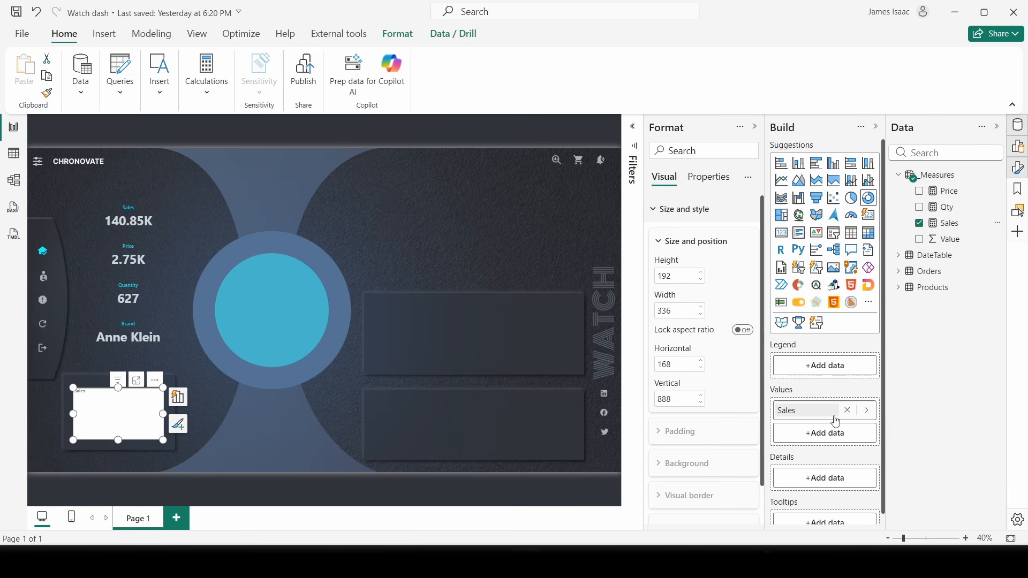
{"action": "left_click", "coordinate": [899, 288]}
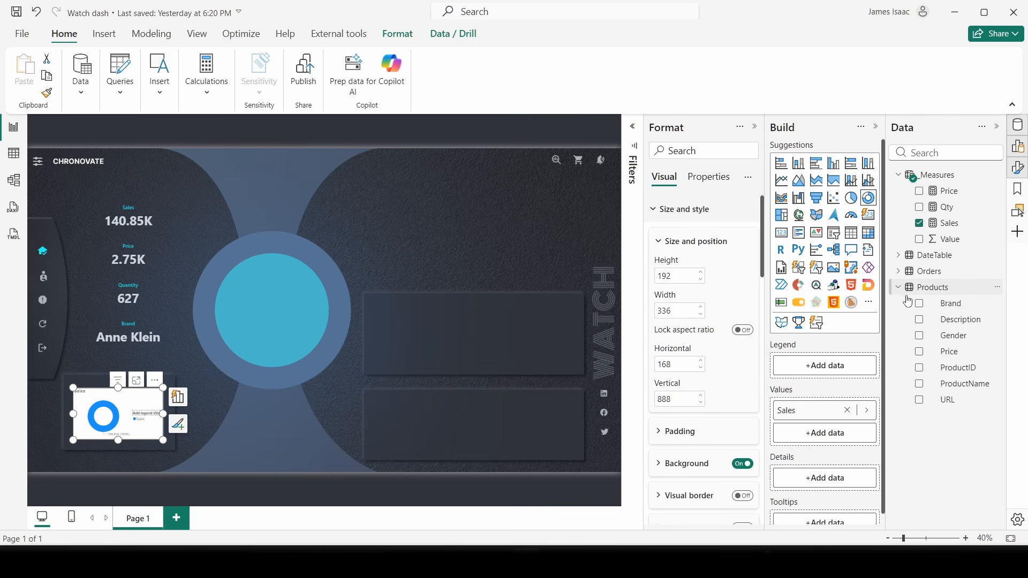
{"action": "left_click_drag", "start_coordinate": [947, 335], "coordinate": [838, 381]}
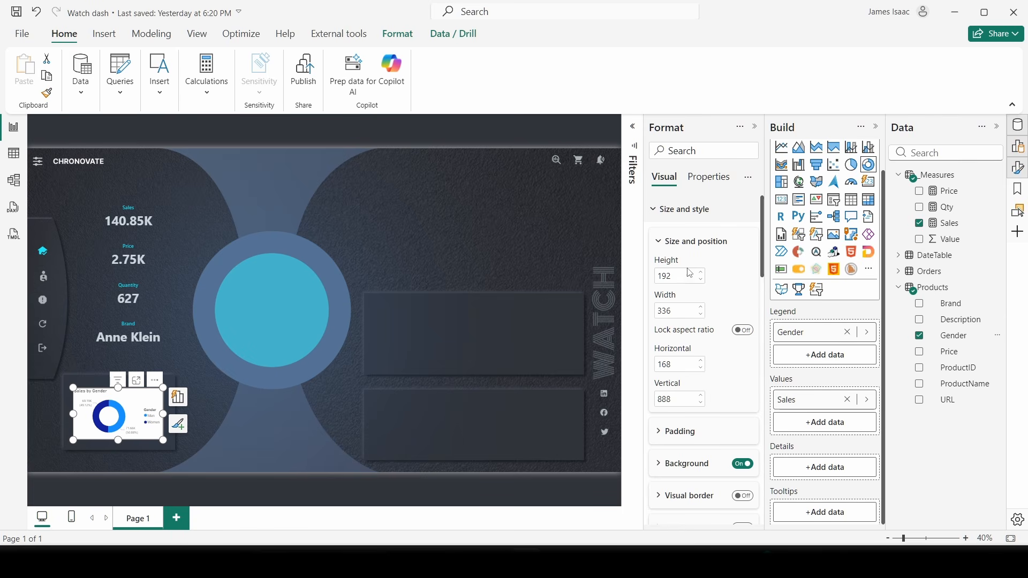
- Switch off the donut chart's title
{"action": "left_click", "coordinate": [679, 218]}
{"action": "left_click", "coordinate": [745, 238]}
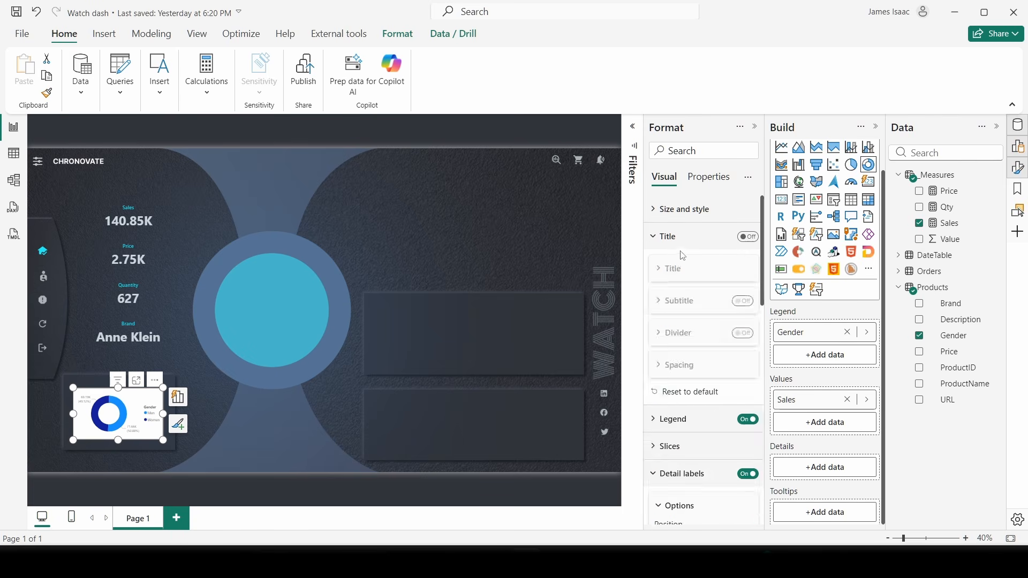
{"action": "left_click", "coordinate": [681, 245]}
- Keep the donut legend at Center right and review the size and style settings
{"action": "left_click", "coordinate": [675, 265]}
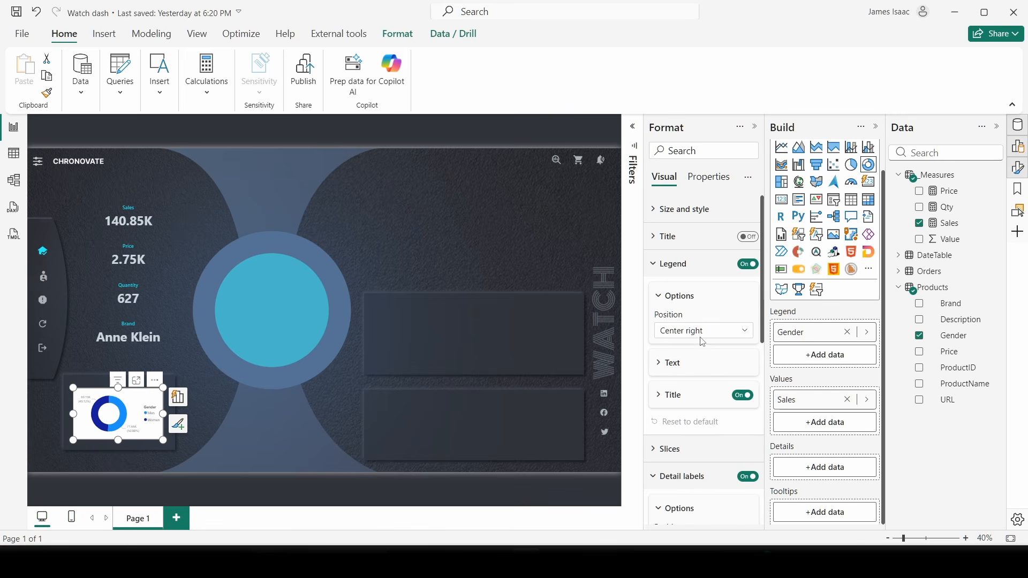
{"action": "scroll", "coordinate": [701, 362], "scroll_direction": "down", "scroll_amount": 3}
{"action": "left_click", "coordinate": [680, 299]}
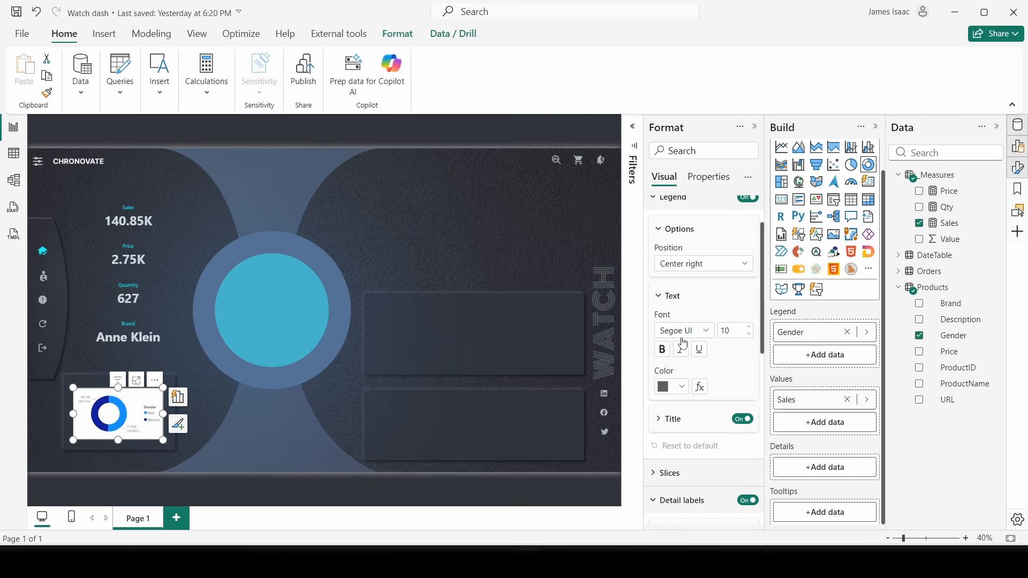
{"action": "left_click", "coordinate": [690, 268]}
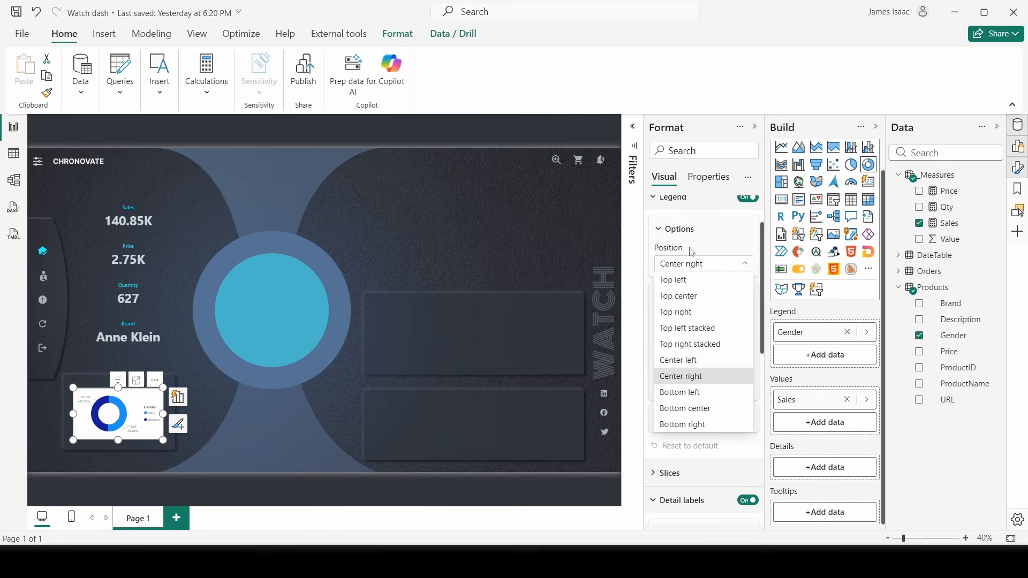
{"action": "left_click", "coordinate": [679, 213]}
{"action": "left_click", "coordinate": [707, 178]}
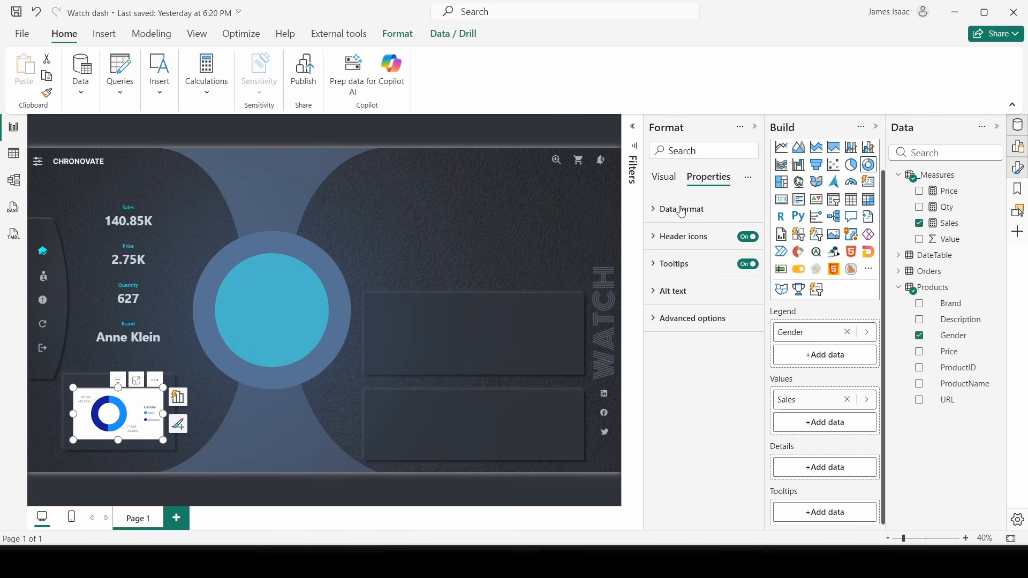
{"action": "left_click", "coordinate": [665, 177]}
{"action": "left_click", "coordinate": [682, 265]}
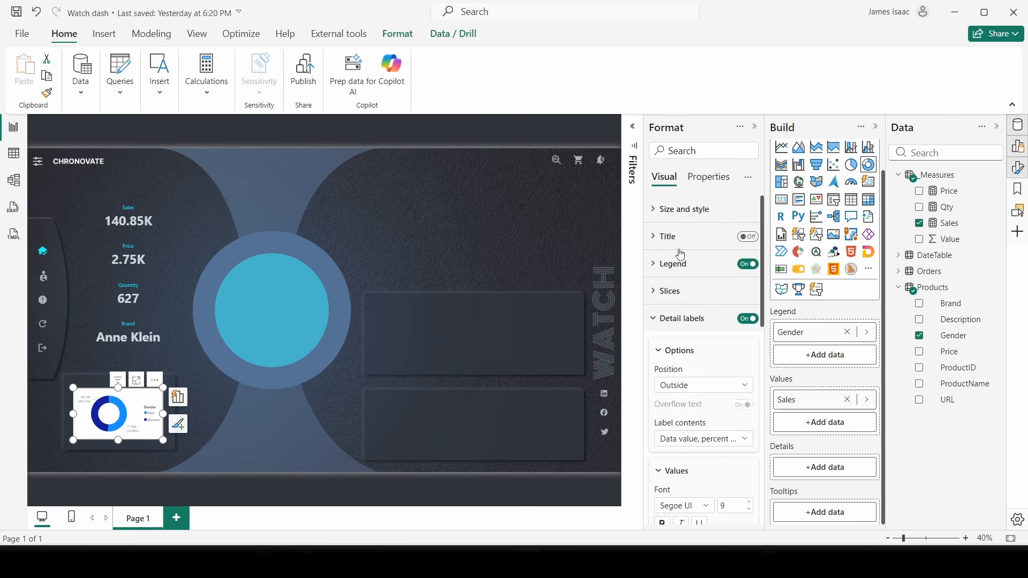
{"action": "left_click", "coordinate": [682, 209]}
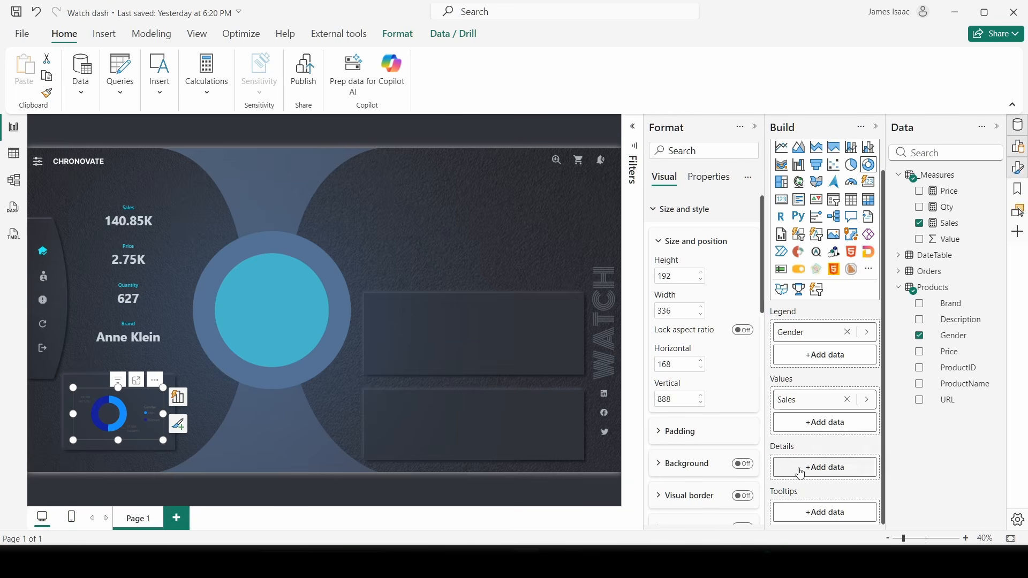
{"action": "left_click", "coordinate": [676, 212]}
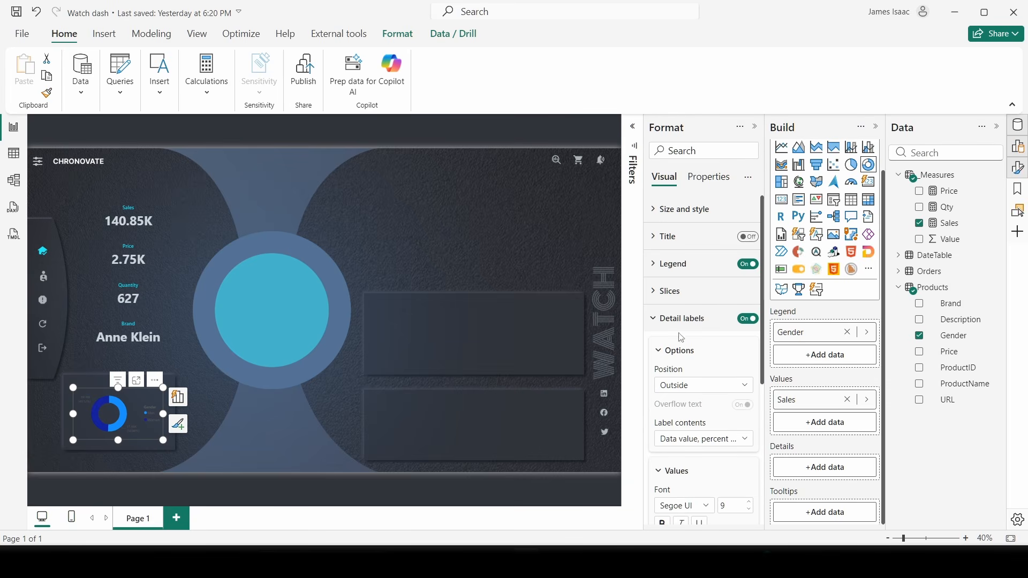
- Colour the Men slice teal with hex 1091A2
{"action": "left_click", "coordinate": [673, 318]}
{"action": "left_click", "coordinate": [674, 294]}
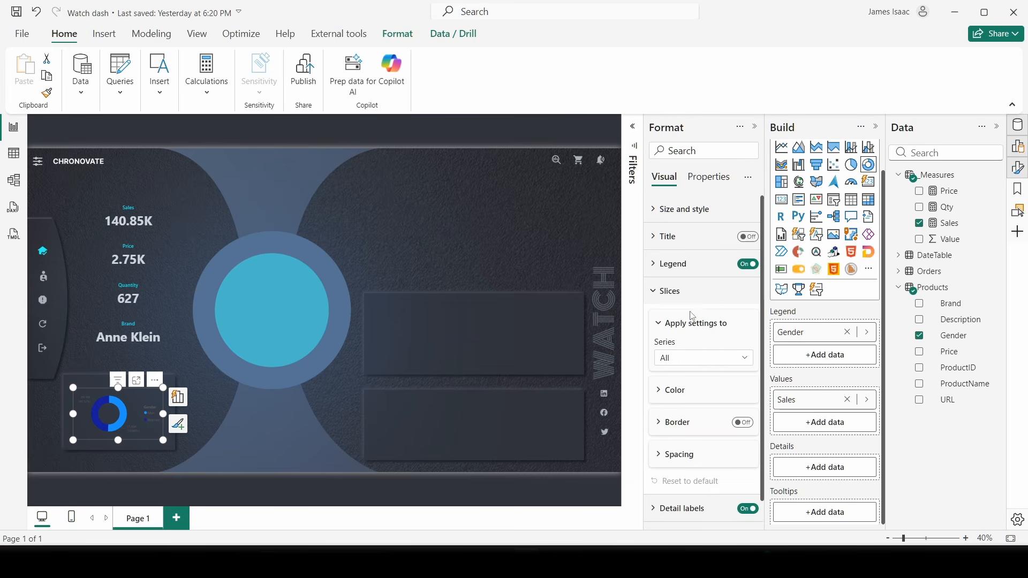
{"action": "left_click", "coordinate": [685, 361]}
{"action": "left_click", "coordinate": [680, 389]}
{"action": "left_click", "coordinate": [682, 391]}
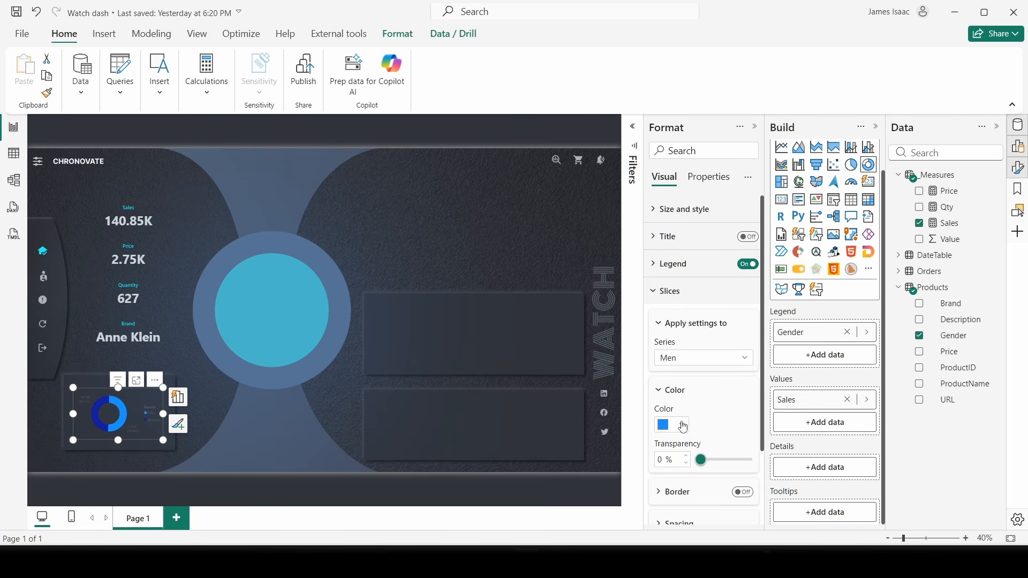
{"action": "left_click", "coordinate": [684, 427]}
{"action": "left_click", "coordinate": [697, 396]}
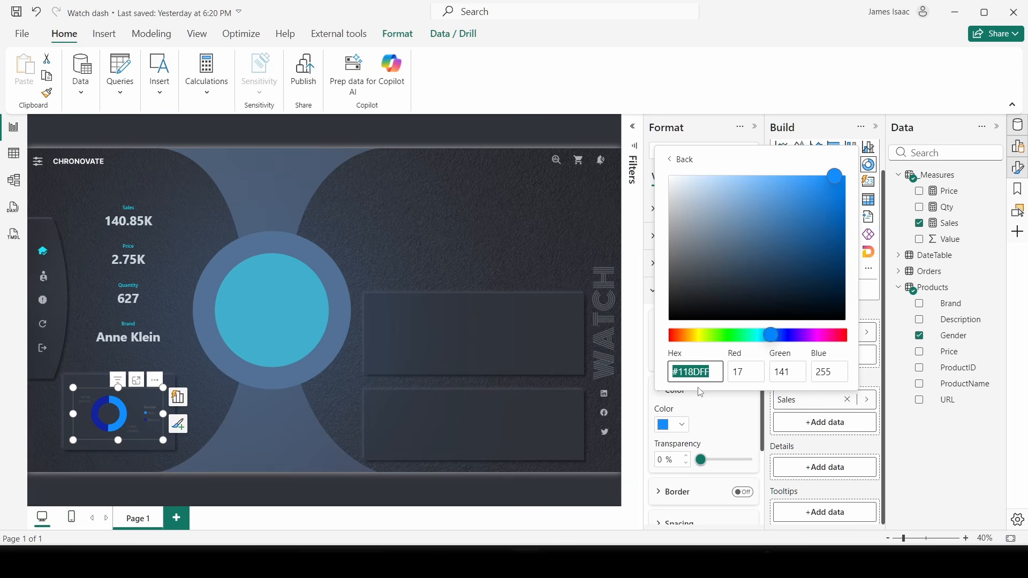
{"action": "type", "text": "1091a2"}
{"action": "left_click", "coordinate": [685, 423]}
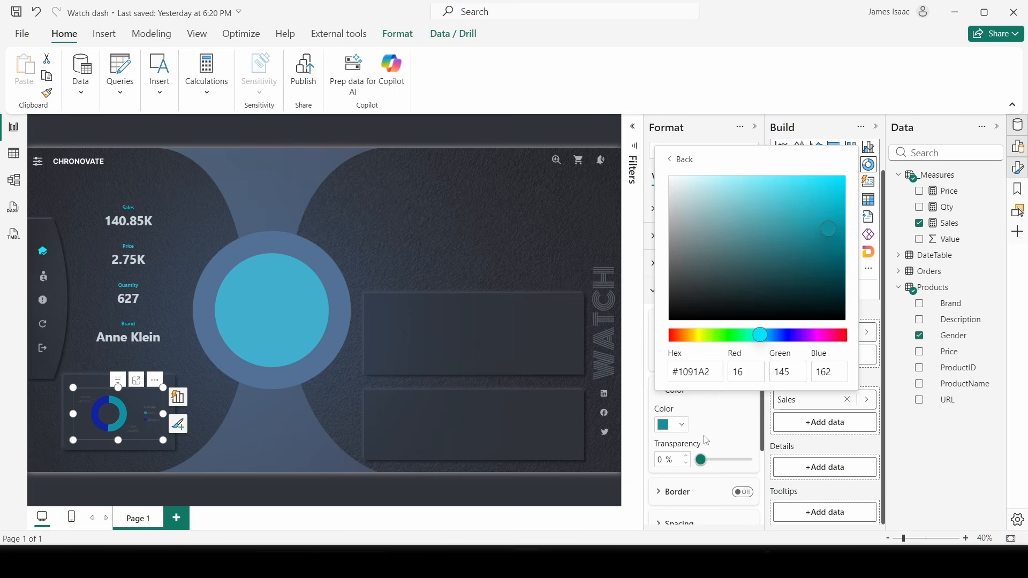
- Colour the Women slice dark grey with hex 26292C
{"action": "left_click", "coordinate": [672, 359]}
{"action": "left_click", "coordinate": [674, 406]}
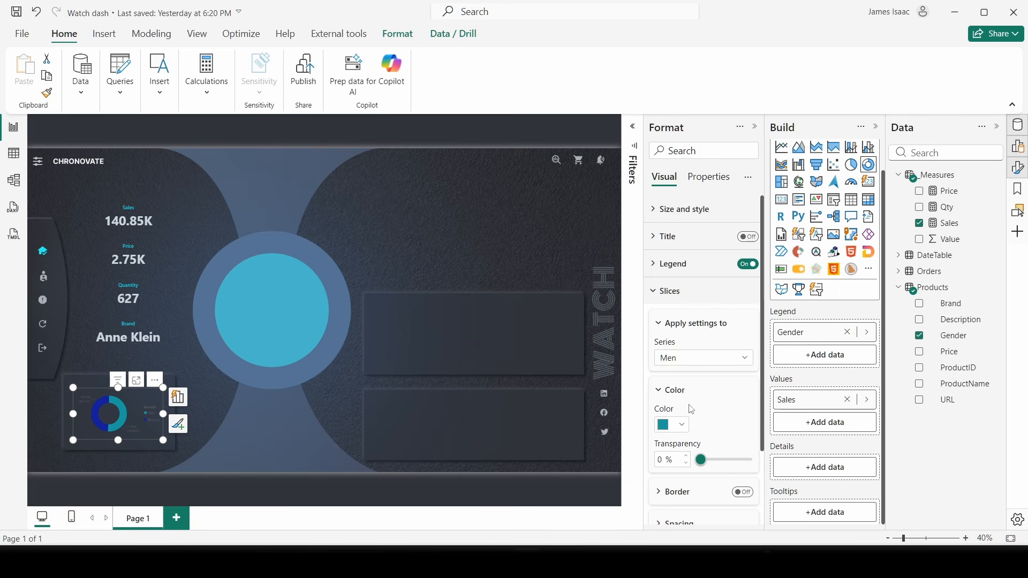
{"action": "left_click", "coordinate": [676, 426]}
{"action": "left_click", "coordinate": [688, 397]}
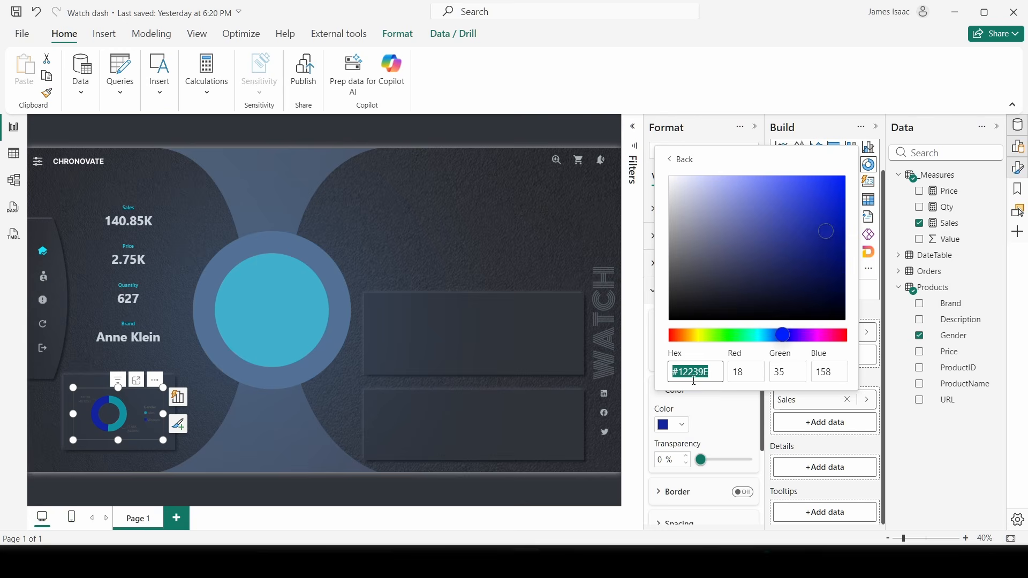
{"action": "type", "text": "26292C"}
{"action": "left_click", "coordinate": [743, 418]}
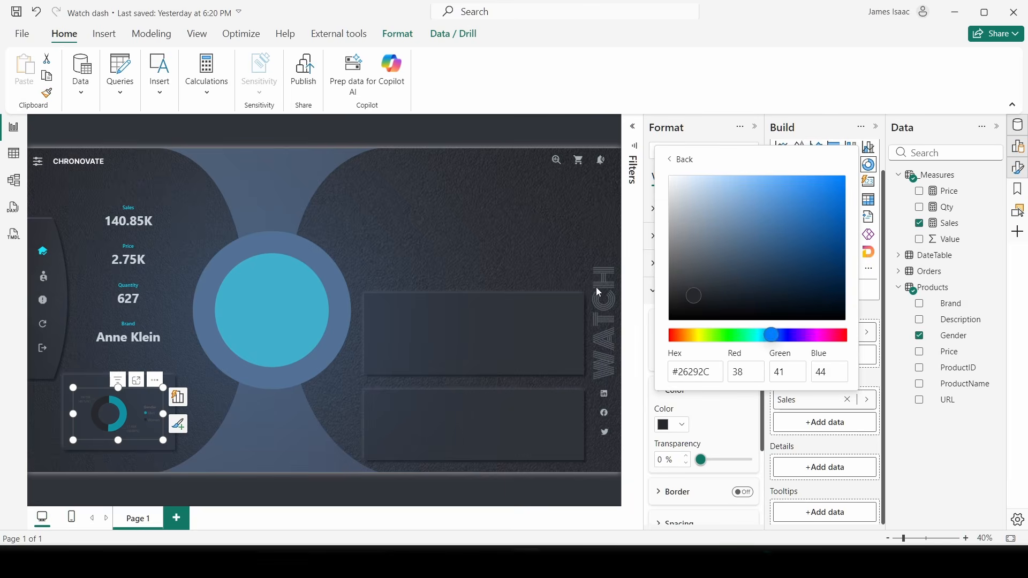
{"action": "left_click", "coordinate": [649, 296]}
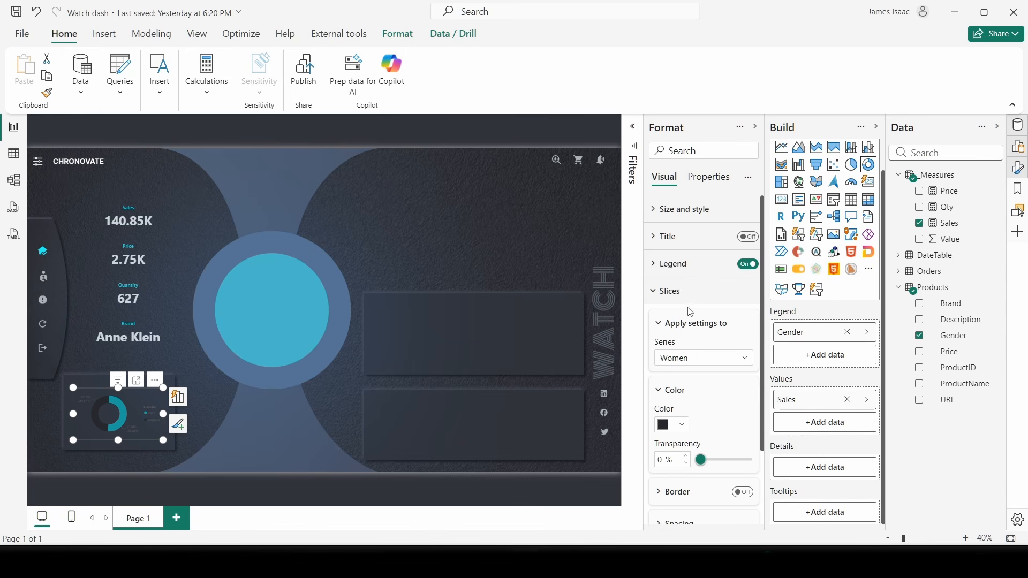
- Raise the donut's inner radius to 84% for a thin ring
{"action": "scroll", "coordinate": [695, 375], "scroll_direction": "down", "scroll_amount": 1}
{"action": "left_click", "coordinate": [693, 456]}
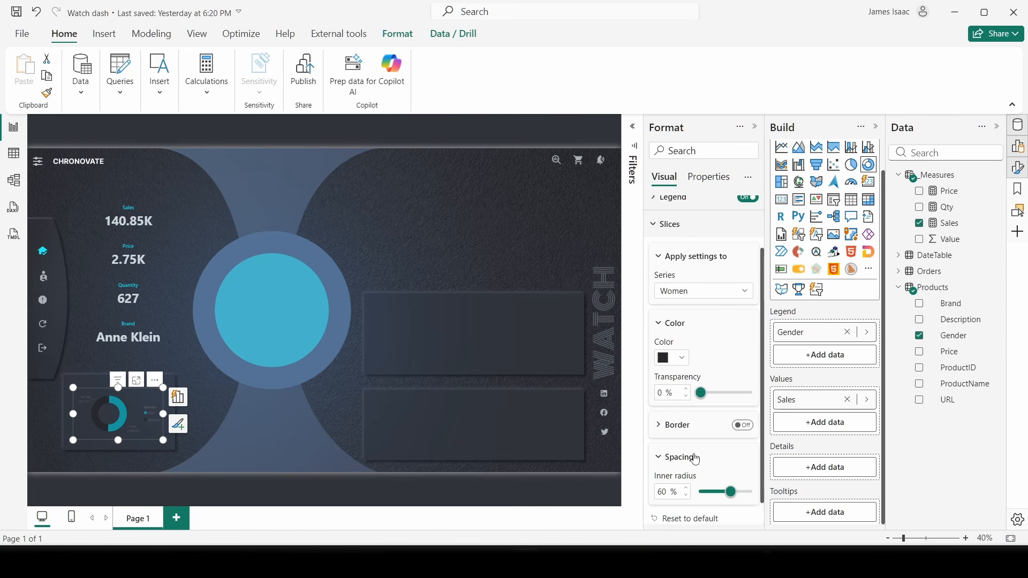
{"action": "scroll", "coordinate": [714, 461], "scroll_direction": "down", "scroll_amount": 1}
{"action": "mouse_move", "coordinate": [731, 431]}
{"action": "left_mouse_down"}
{"action": "mouse_move", "coordinate": [719, 434]}
{"action": "mouse_move", "coordinate": [744, 437]}
{"action": "left_mouse_up"}
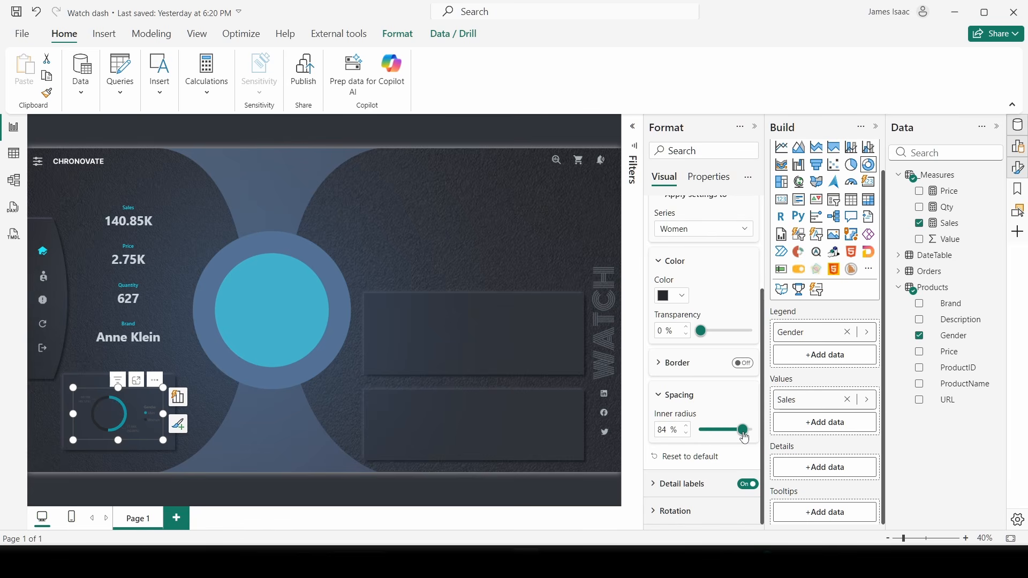
- Set the donut's detail labels to show percent of total
{"action": "scroll", "coordinate": [696, 278], "scroll_direction": "up", "scroll_amount": 5}
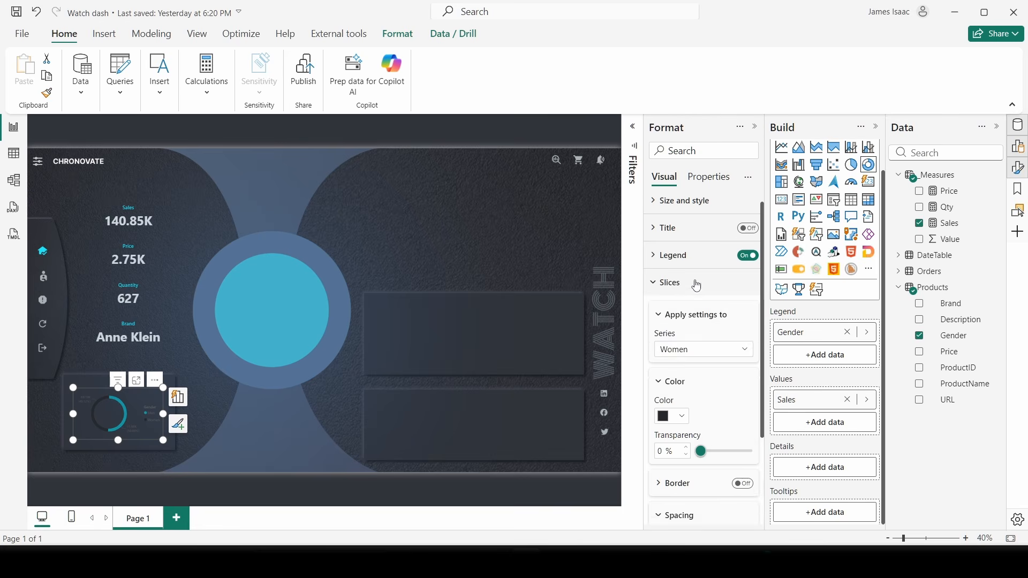
{"action": "left_click", "coordinate": [682, 302]}
{"action": "left_click", "coordinate": [683, 319]}
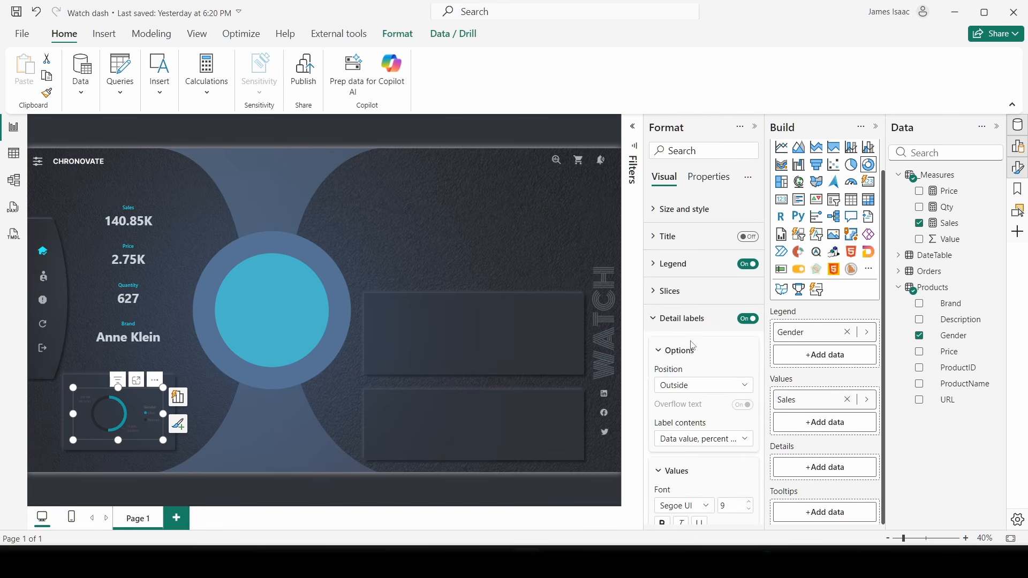
{"action": "scroll", "coordinate": [701, 392], "scroll_direction": "down", "scroll_amount": 2}
{"action": "left_click", "coordinate": [699, 372]}
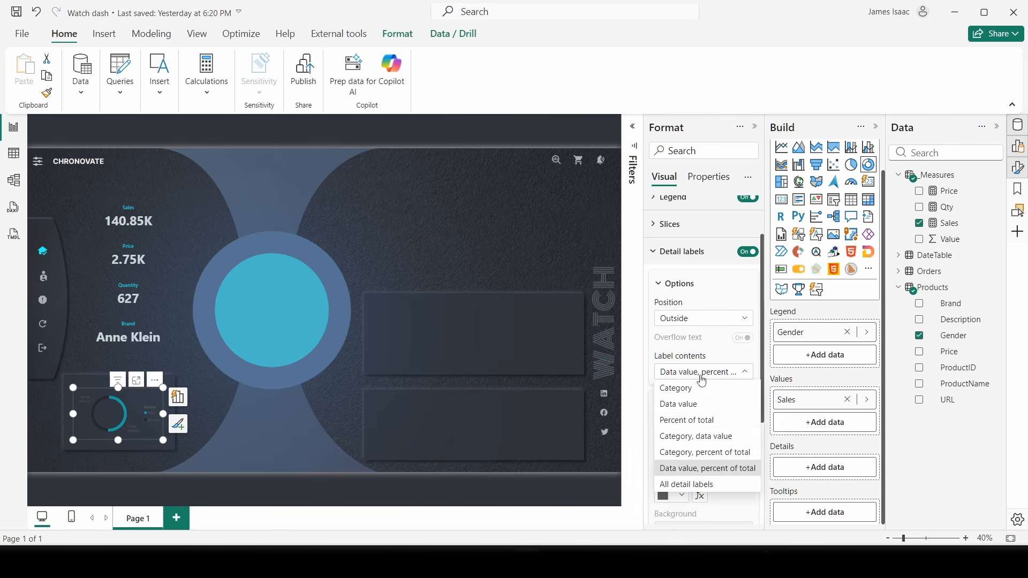
{"action": "left_click", "coordinate": [690, 404]}
{"action": "left_click", "coordinate": [696, 372]}
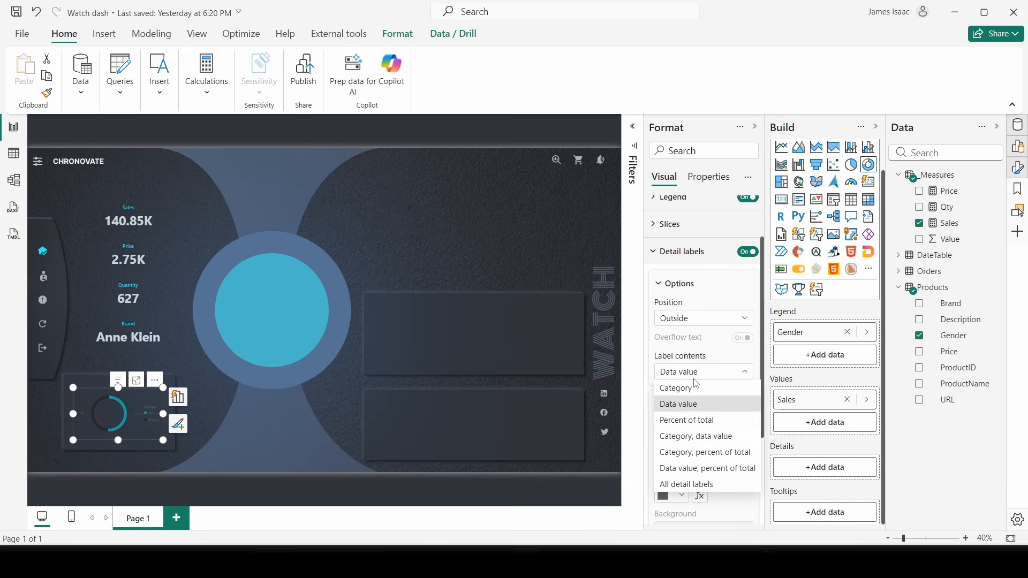
{"action": "left_click", "coordinate": [693, 421]}
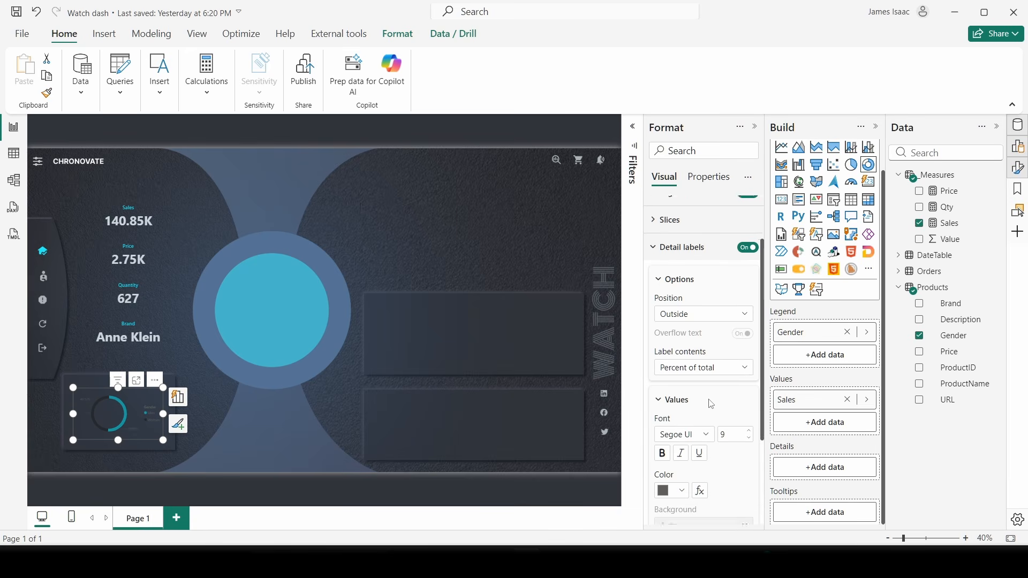
- Make the label values light grey, size 10, Auto units, 1 percentage decimal place
{"action": "scroll", "coordinate": [705, 375], "scroll_direction": "down", "scroll_amount": 4}
{"action": "left_click", "coordinate": [675, 363]}
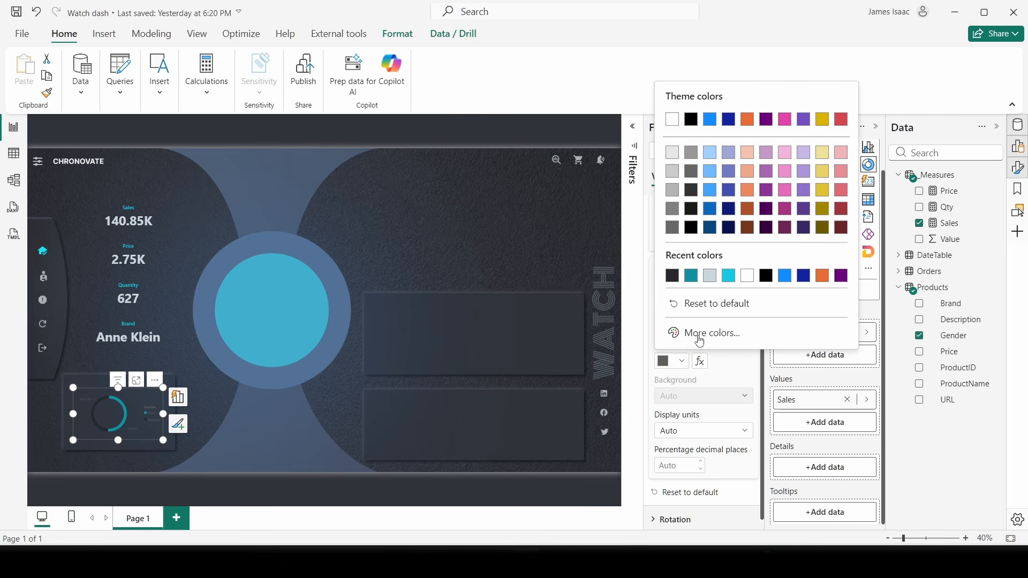
{"action": "left_click", "coordinate": [710, 275]}
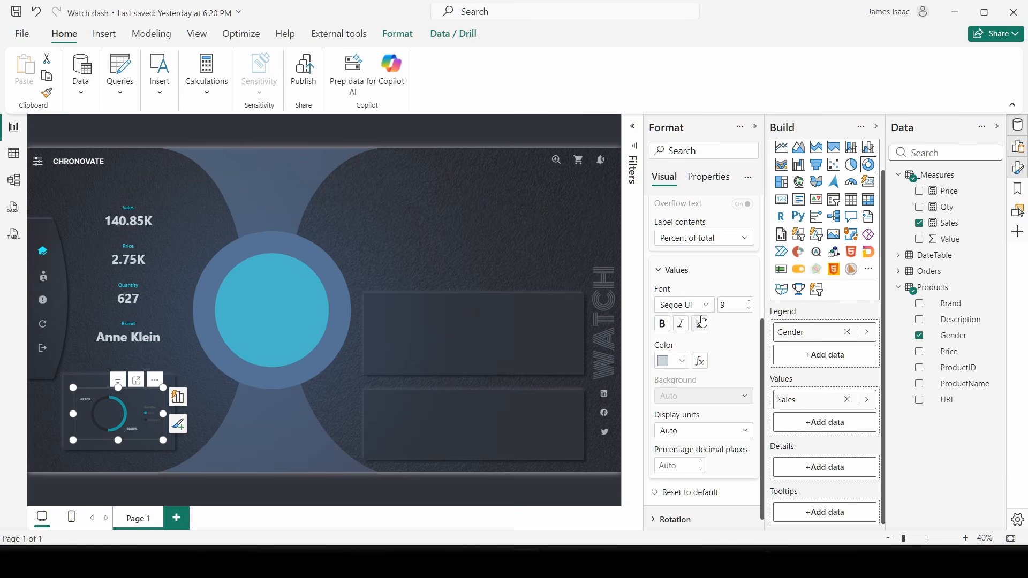
{"action": "left_click", "coordinate": [750, 302]}
{"action": "left_click", "coordinate": [694, 432]}
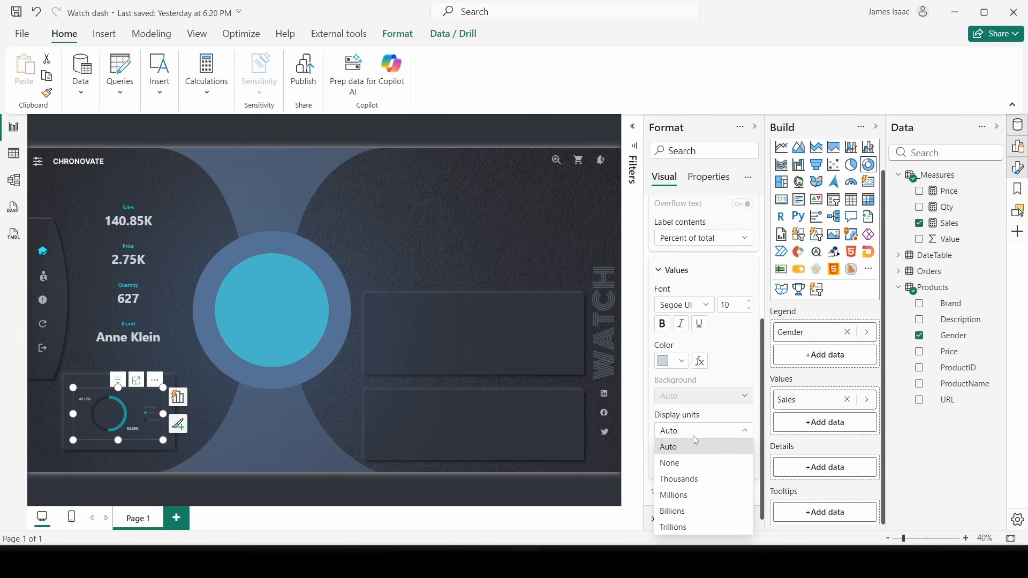
{"action": "left_click", "coordinate": [696, 432]}
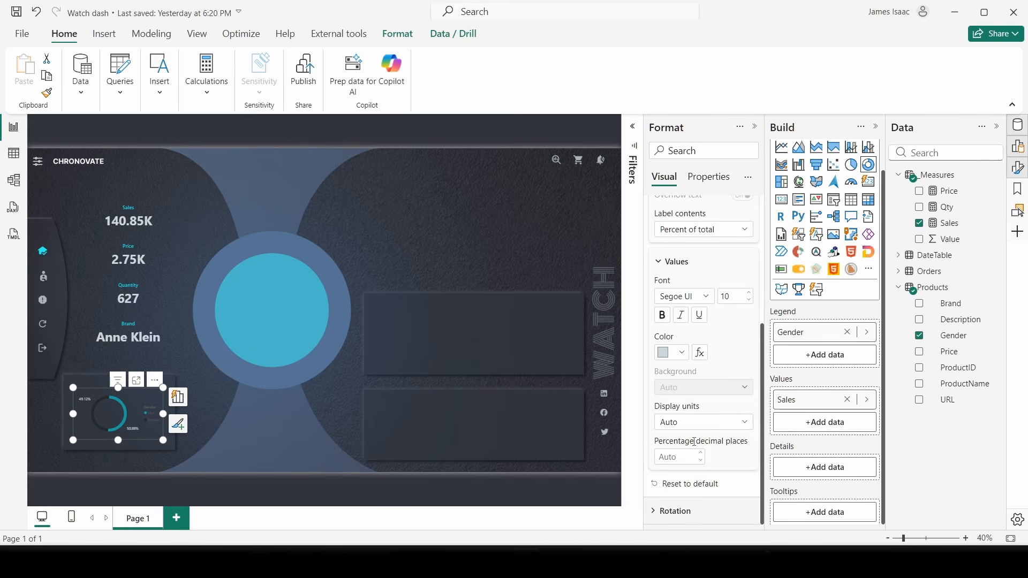
{"action": "type", "text": "1"}
- Turn off the donut legend's title
{"action": "scroll", "coordinate": [677, 257], "scroll_direction": "up", "scroll_amount": 3}
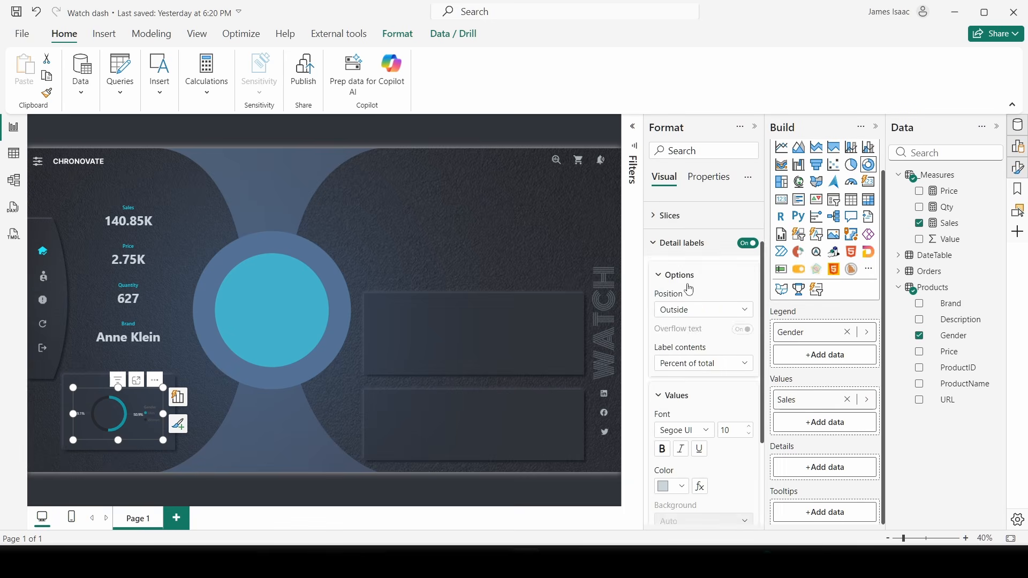
{"action": "left_click", "coordinate": [676, 250]}
{"action": "left_click", "coordinate": [666, 265]}
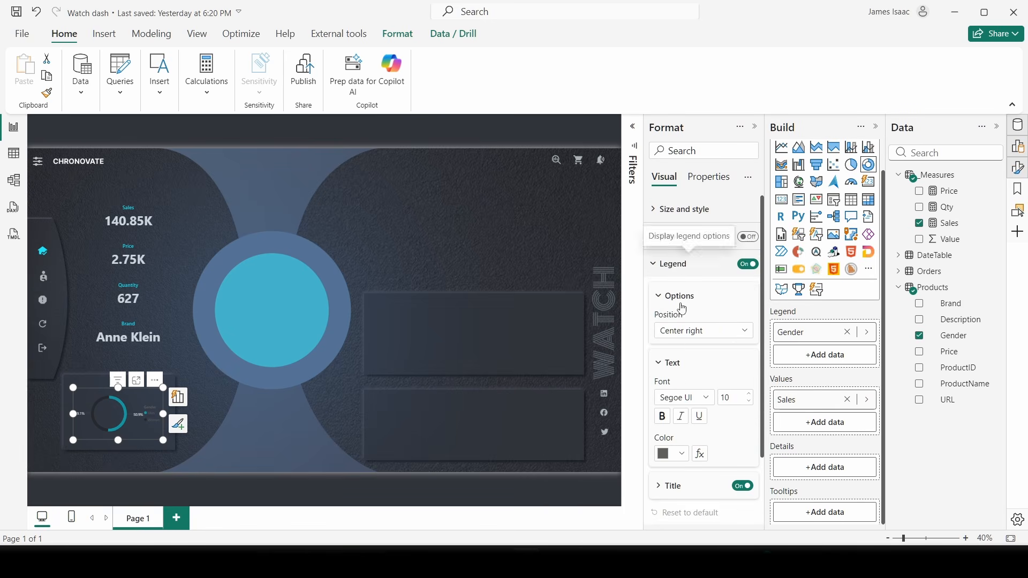
{"action": "scroll", "coordinate": [706, 356], "scroll_direction": "down", "scroll_amount": 2}
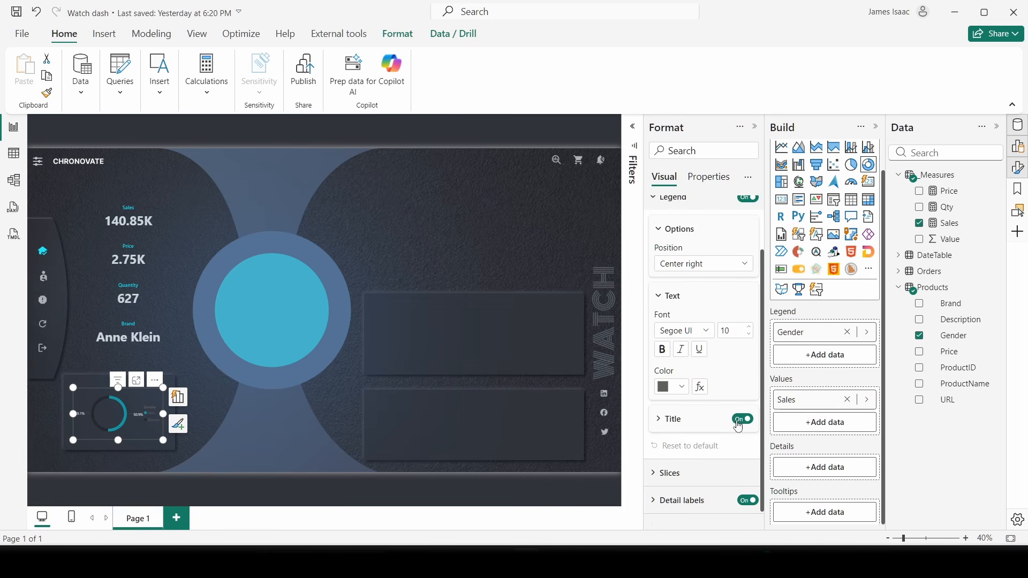
{"action": "left_click", "coordinate": [742, 419]}
- Make the legend text light grey and stretch the donut chart further left
{"action": "scroll", "coordinate": [698, 449], "scroll_direction": "down", "scroll_amount": 1}
{"action": "left_click", "coordinate": [680, 376]}
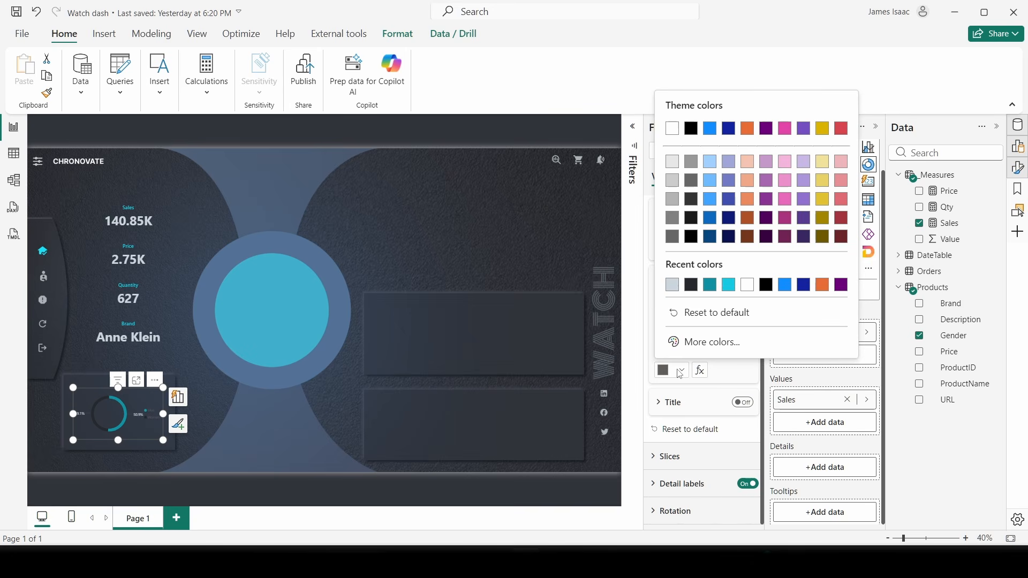
{"action": "left_click", "coordinate": [671, 288]}
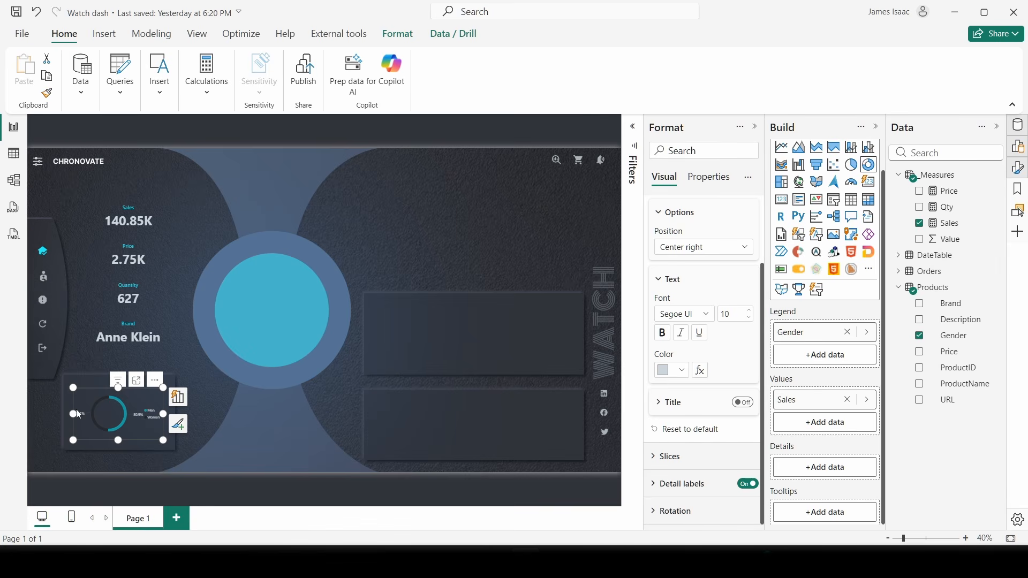
{"action": "left_click_drag", "start_coordinate": [78, 413], "coordinate": [62, 413]}
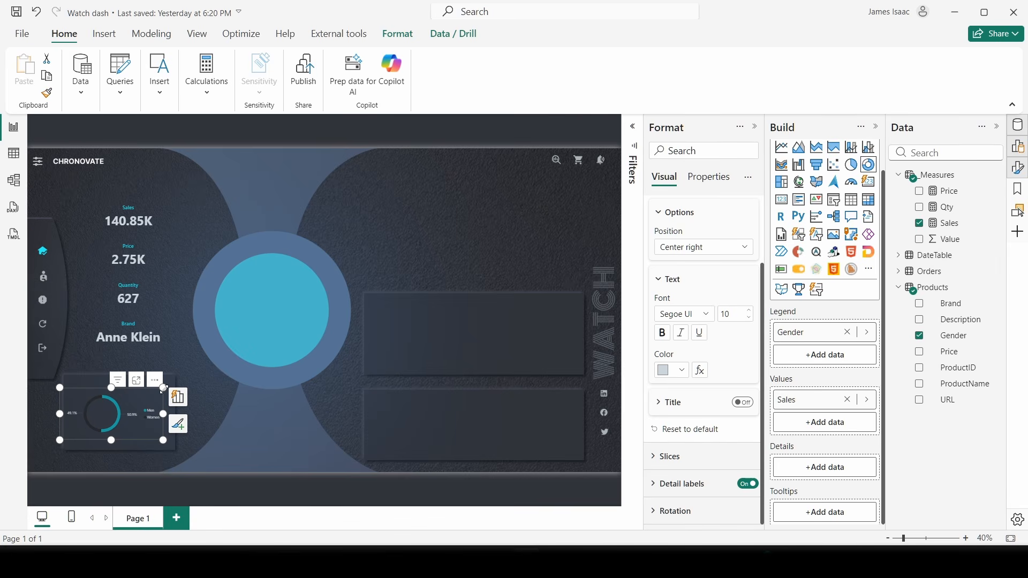
- Enlarge the gender donut chart up and to the right, then deselect it
{"action": "scroll", "coordinate": [99, 293], "scroll_direction": "up", "scroll_amount": 4, "text": "ctrl"}
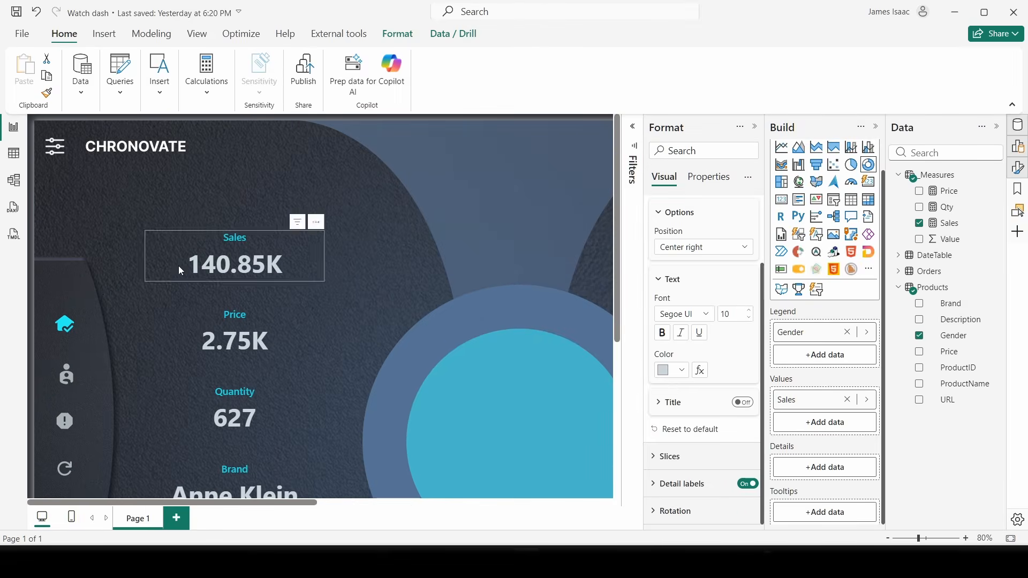
{"action": "scroll", "coordinate": [179, 267], "scroll_direction": "down", "scroll_amount": 5}
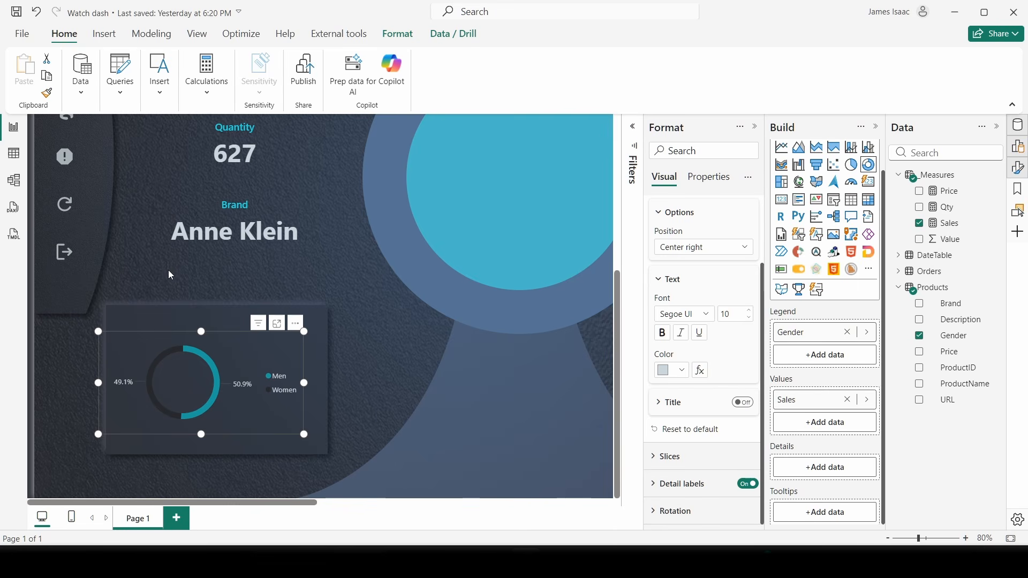
{"action": "left_click_drag", "start_coordinate": [304, 332], "coordinate": [327, 302]}
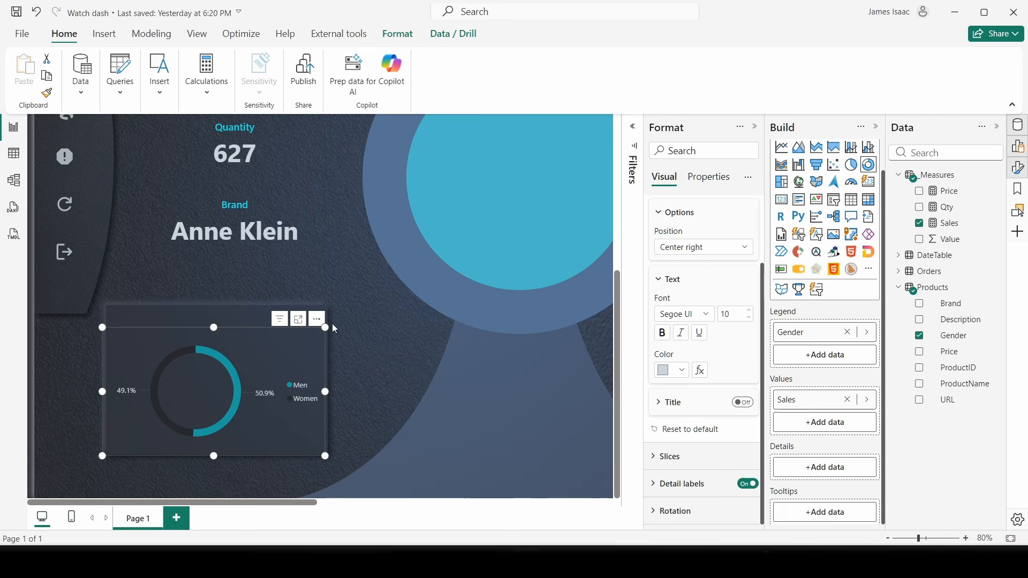
{"action": "left_click", "coordinate": [372, 324]}
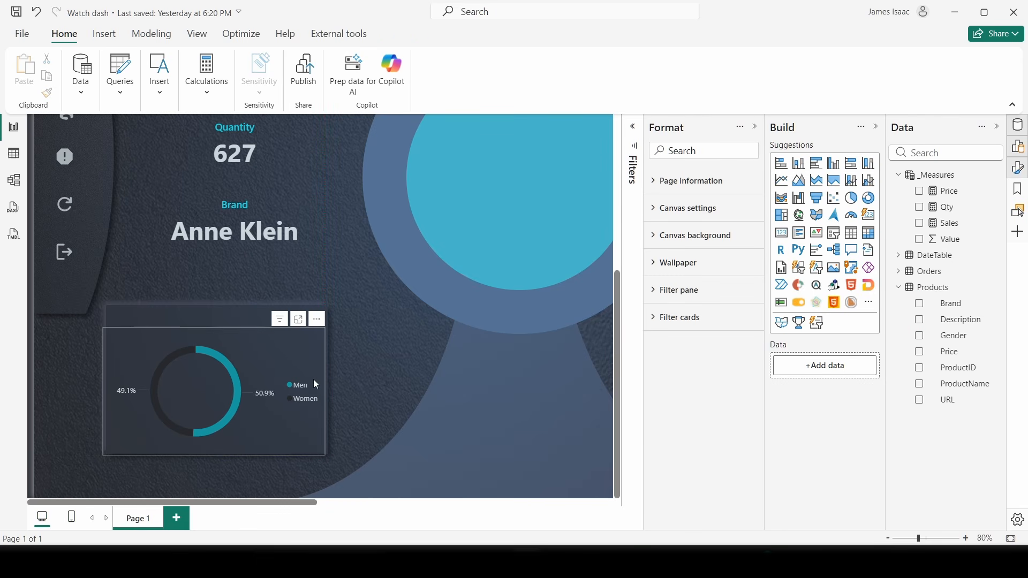
{"action": "left_click", "coordinate": [289, 344]}
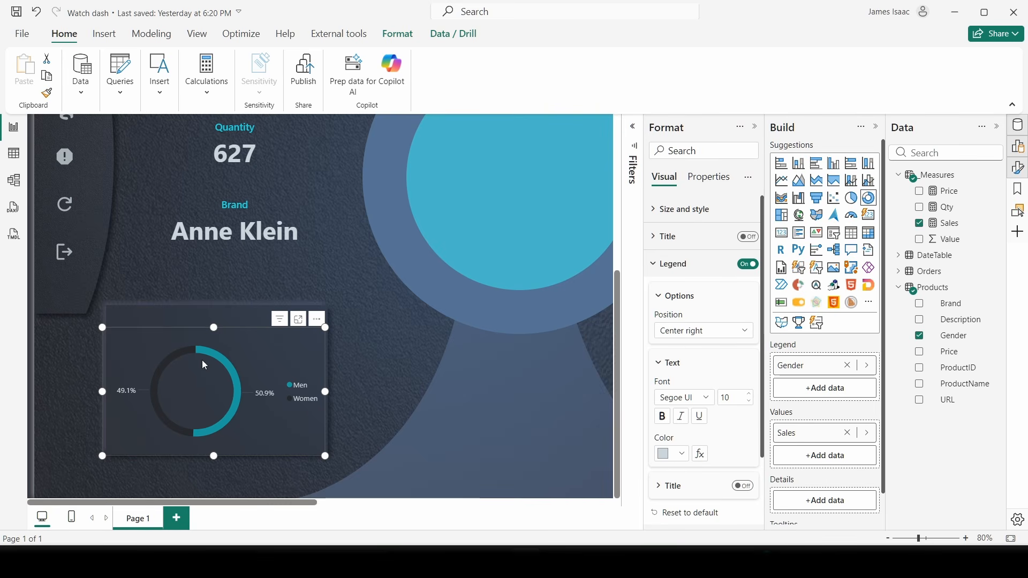
{"action": "scroll", "coordinate": [380, 342], "scroll_direction": "down", "scroll_amount": 5}
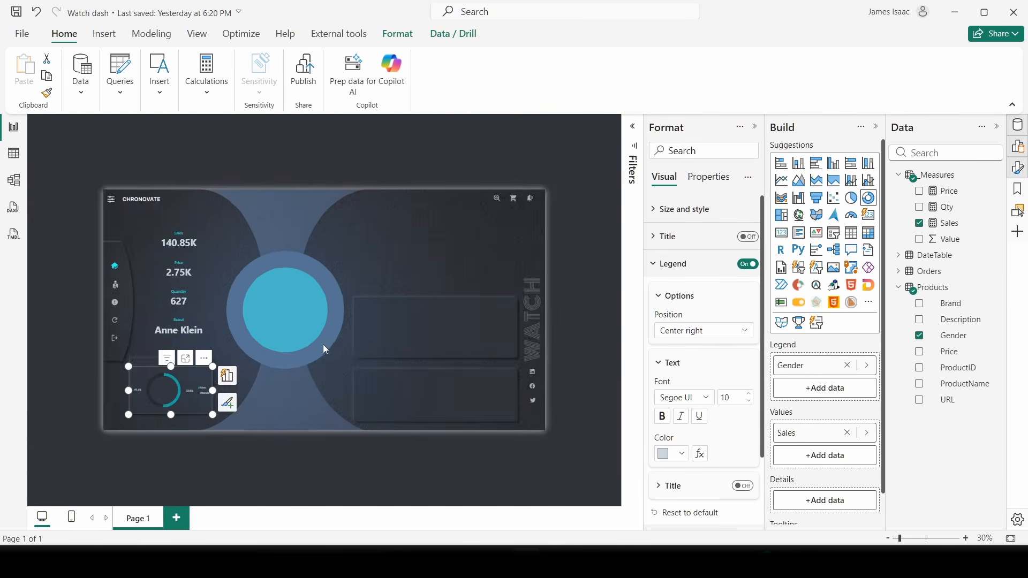
{"action": "scroll", "coordinate": [323, 347], "scroll_direction": "up", "scroll_amount": 1}
{"action": "left_click", "coordinate": [430, 148]}
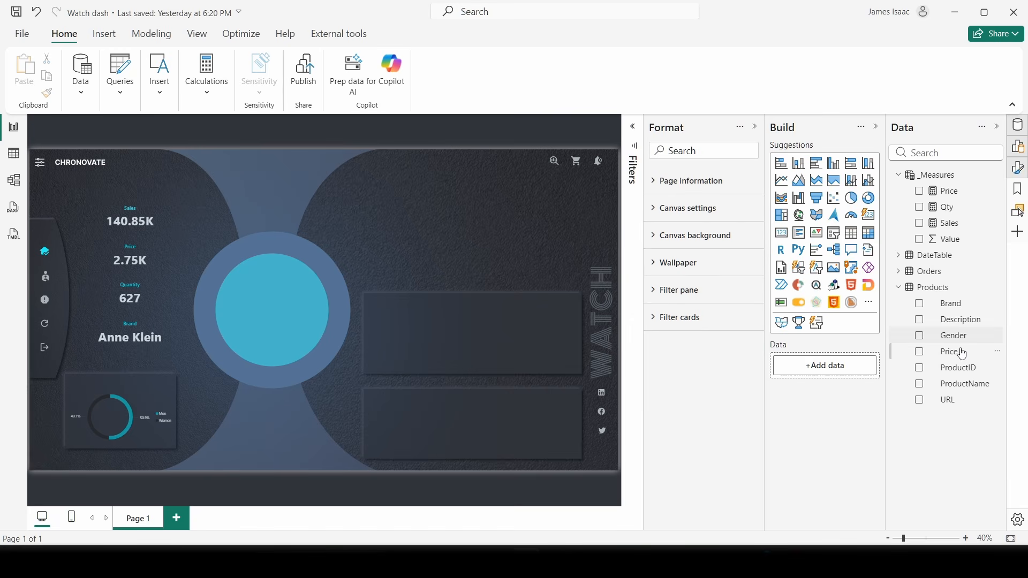
- Add a ProductName card on the right, widen it and make its background transparent
{"action": "left_click", "coordinate": [919, 383]}
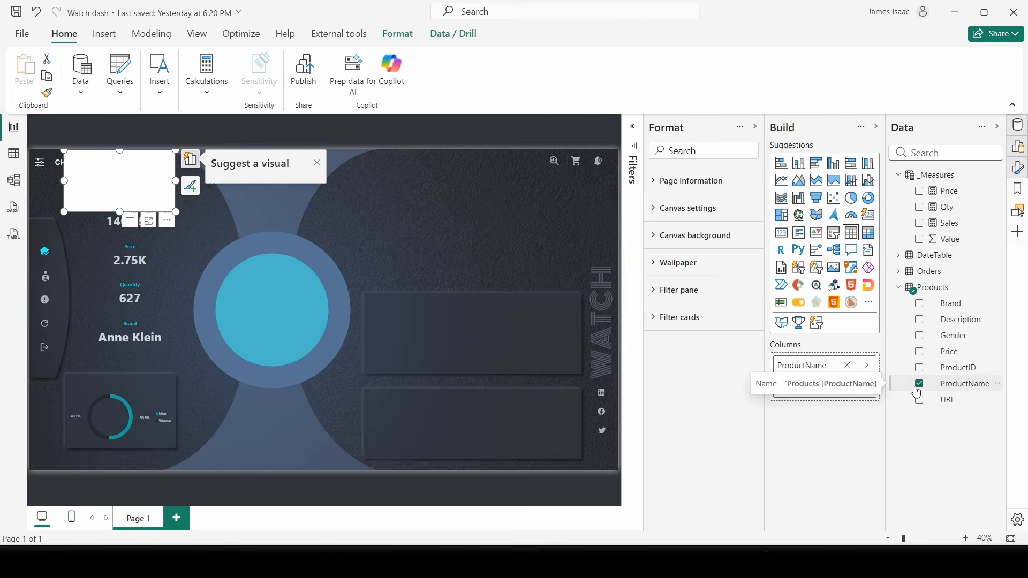
{"action": "left_click_drag", "start_coordinate": [152, 207], "coordinate": [455, 249]}
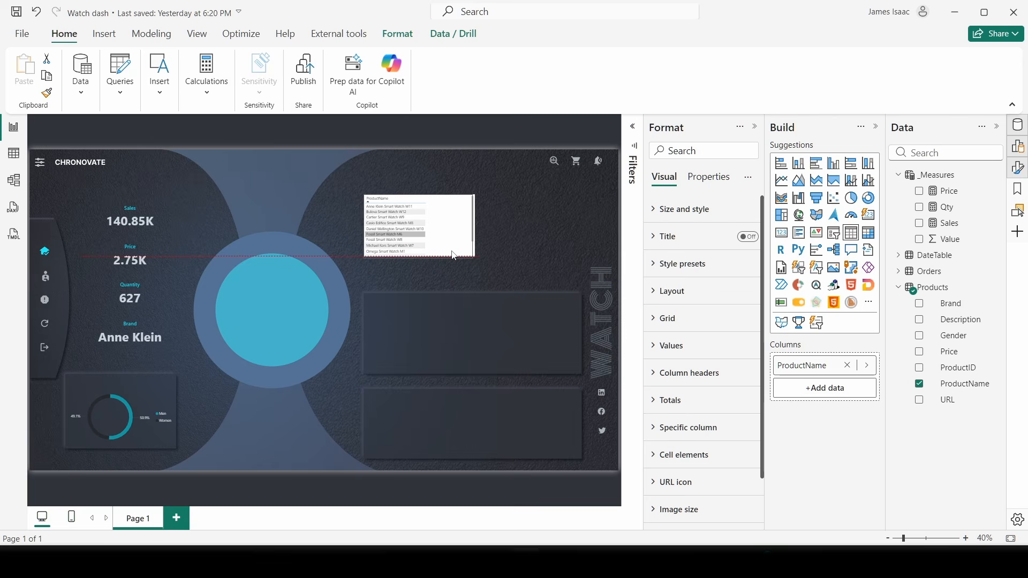
{"action": "left_click", "coordinate": [782, 236]}
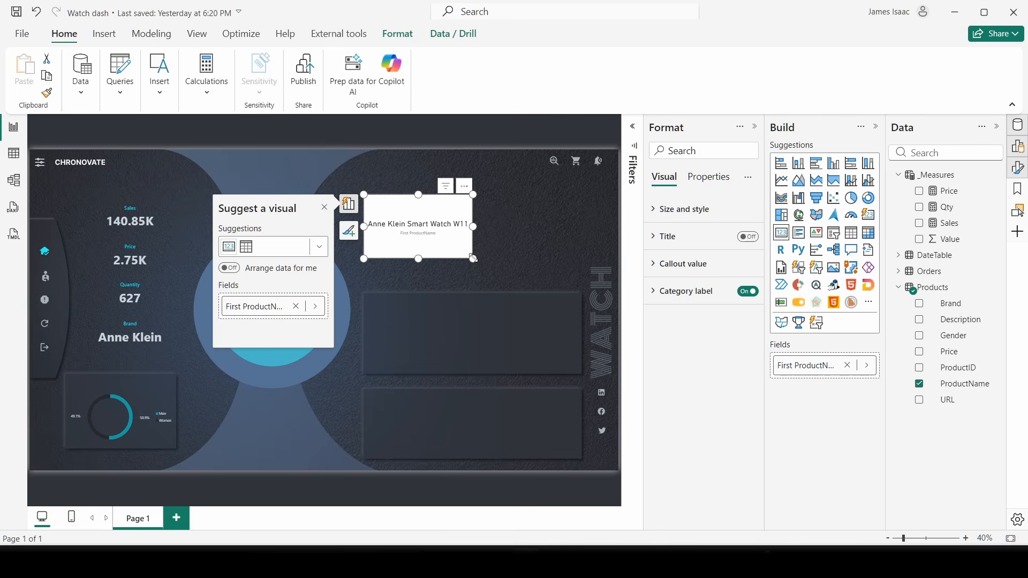
{"action": "left_click_drag", "start_coordinate": [473, 258], "coordinate": [552, 237]}
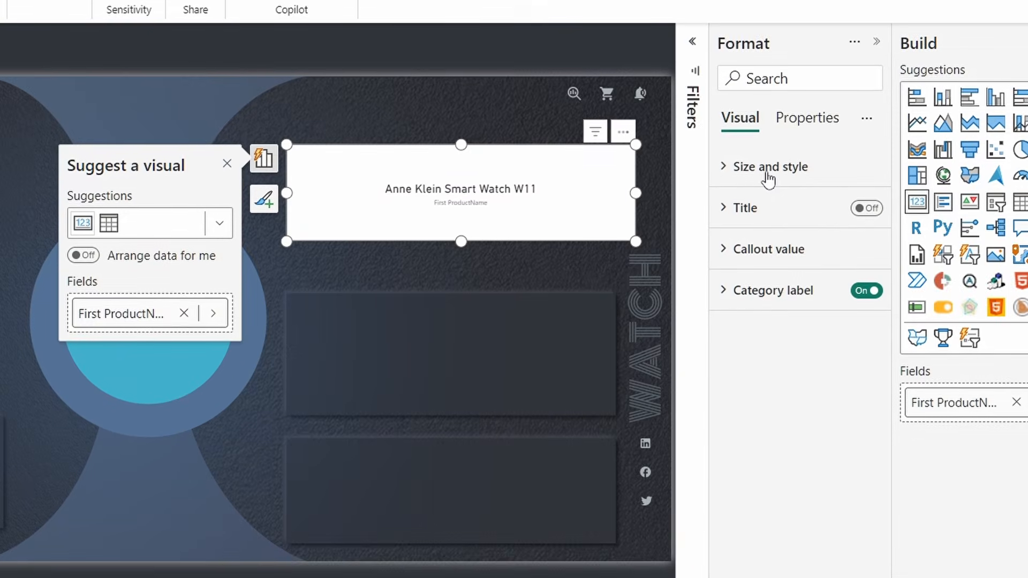
{"action": "left_click", "coordinate": [688, 210]}
{"action": "left_click", "coordinate": [858, 549]}
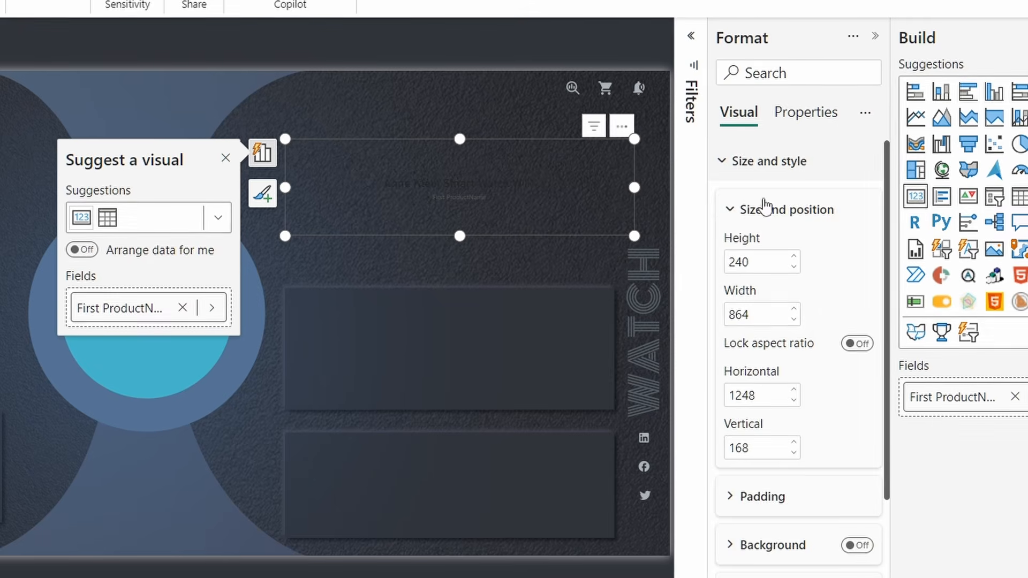
{"action": "left_click", "coordinate": [756, 170]}
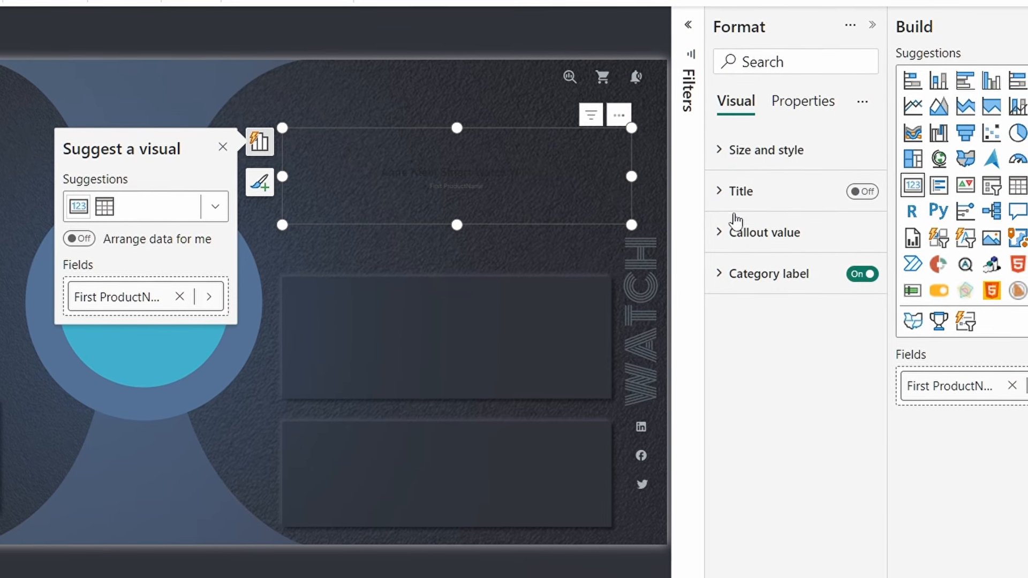
- Set the card's callout value to font size 41 in pale blue-grey #CBD6DD
{"action": "left_click", "coordinate": [763, 240]}
{"action": "left_click", "coordinate": [841, 300]}
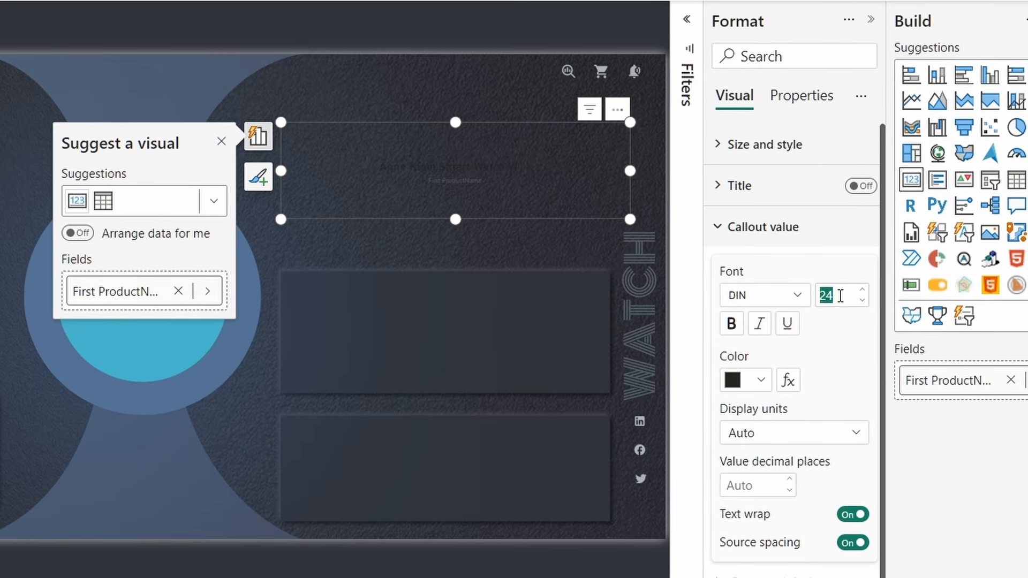
{"action": "type", "text": "41"}
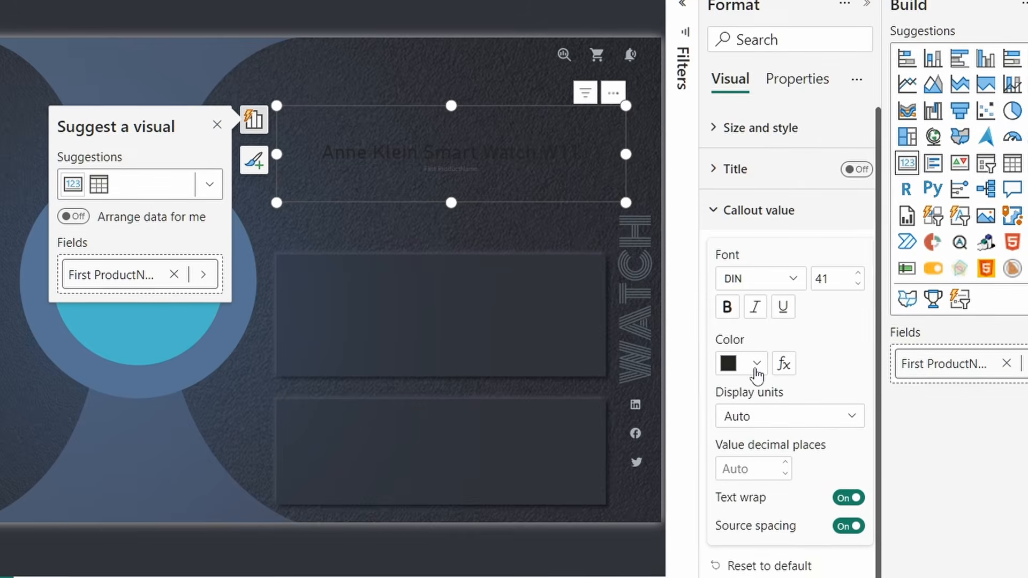
{"action": "left_click", "coordinate": [756, 367]}
{"action": "left_click", "coordinate": [780, 321]}
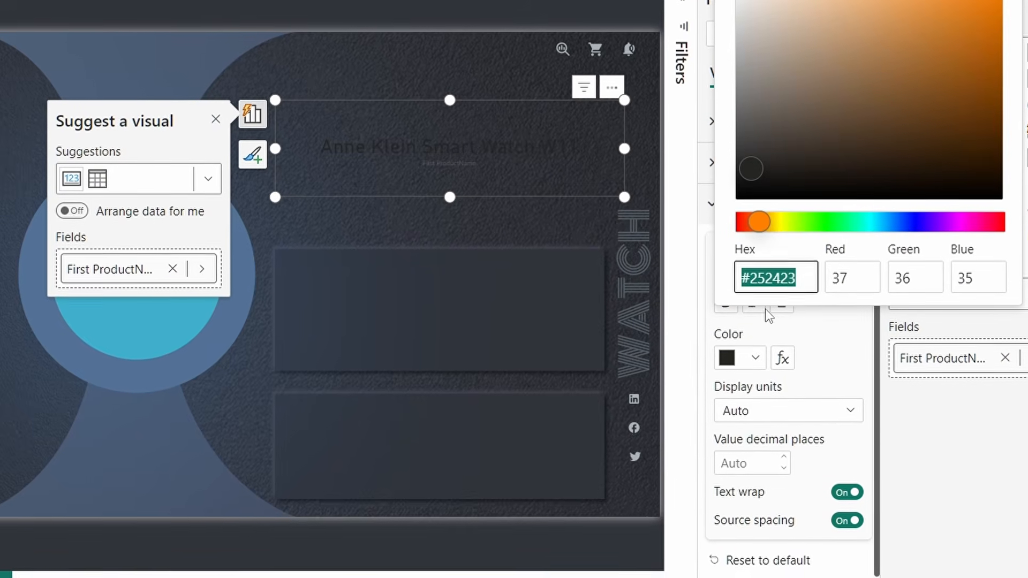
{"action": "type", "text": "cb"}
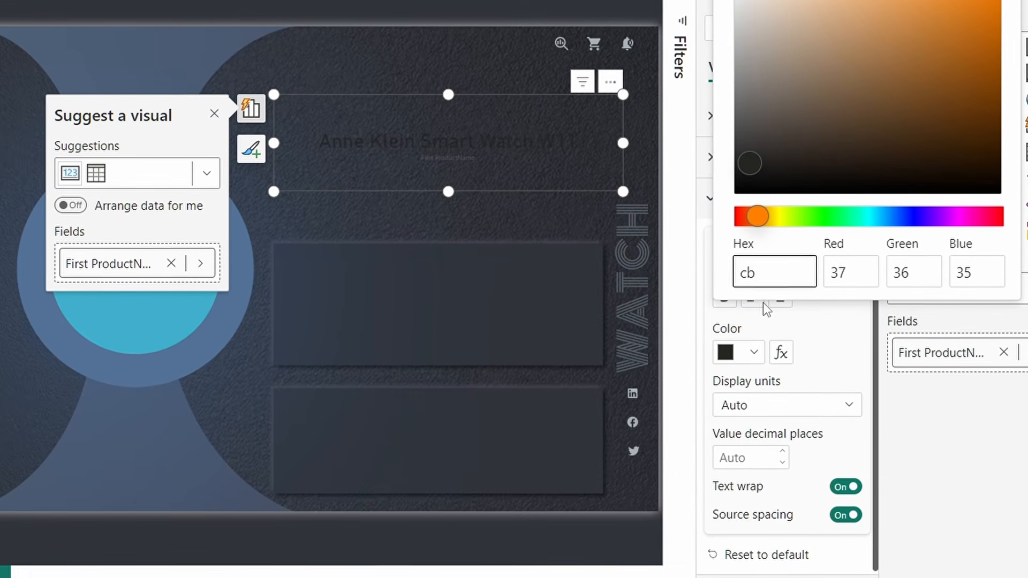
{"action": "type", "text": "d"}
{"action": "type", "text": "edd"}
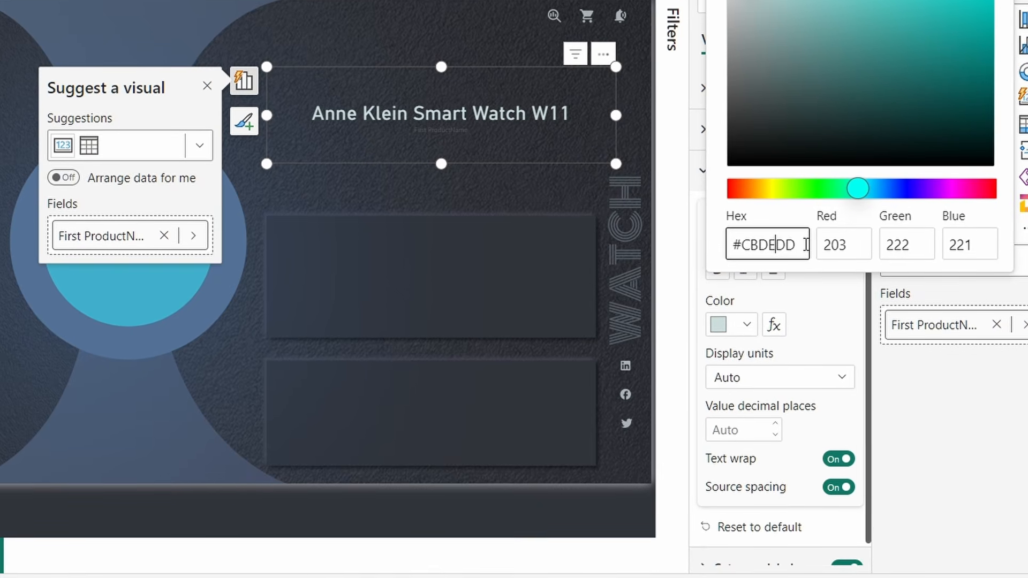
{"action": "key", "text": "BackSpace"}
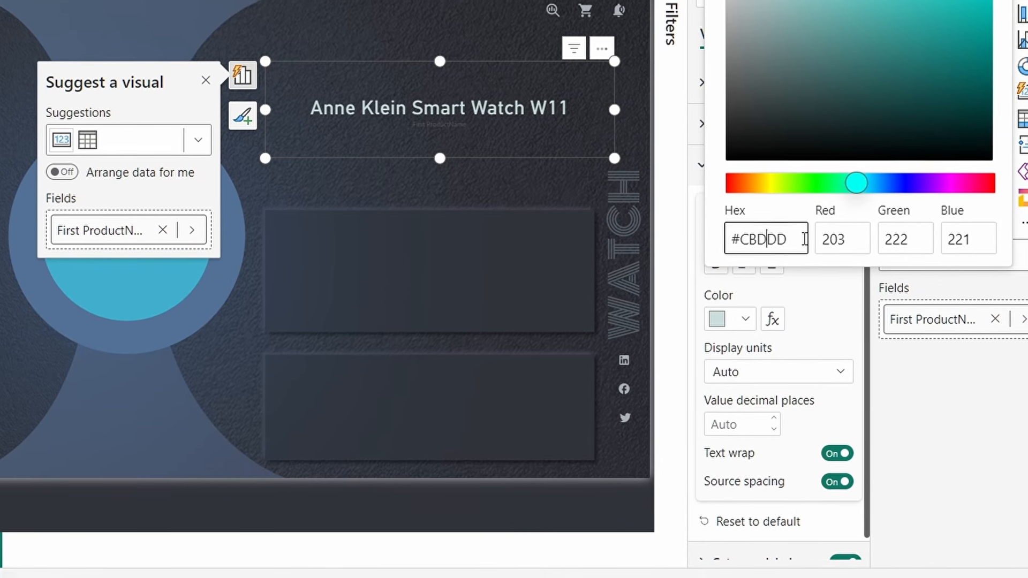
{"action": "type", "text": "6"}
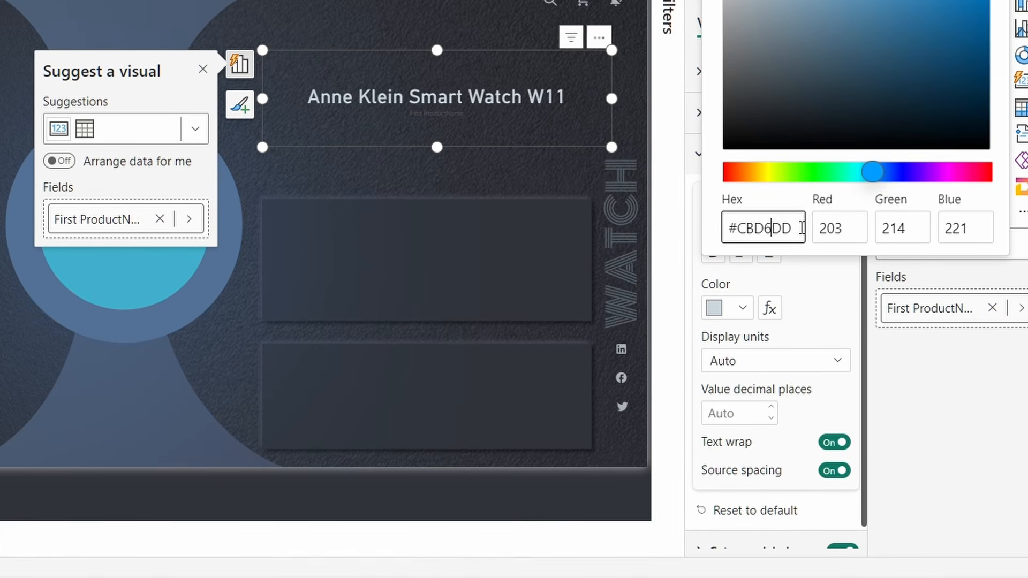
- Make the product name callout bold Segoe UI and turn off its category label
{"action": "left_click", "coordinate": [659, 199]}
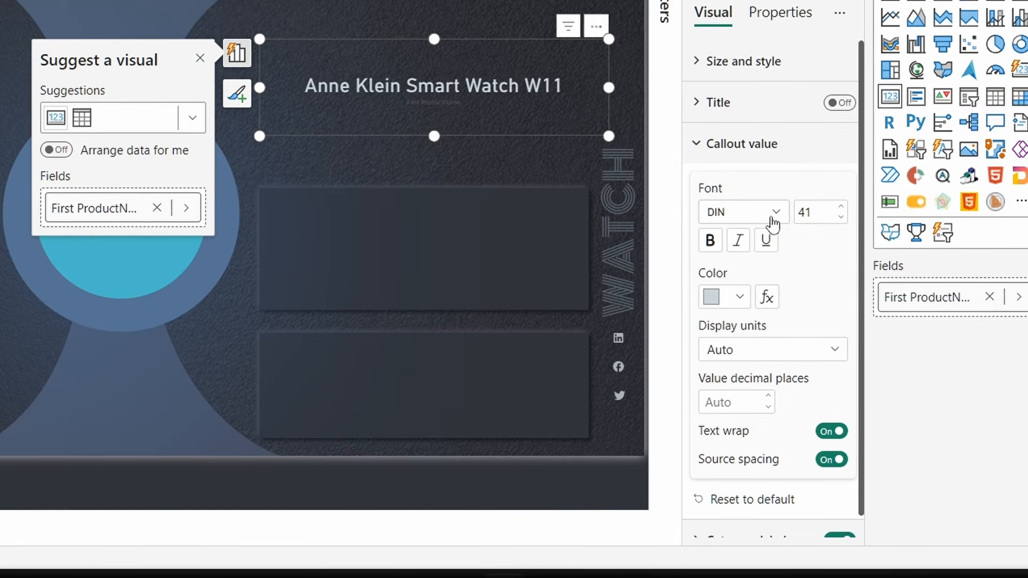
{"action": "left_click", "coordinate": [773, 214]}
{"action": "scroll", "coordinate": [736, 445], "scroll_direction": "down", "scroll_amount": 3}
{"action": "scroll", "coordinate": [720, 463], "scroll_direction": "down", "scroll_amount": 2}
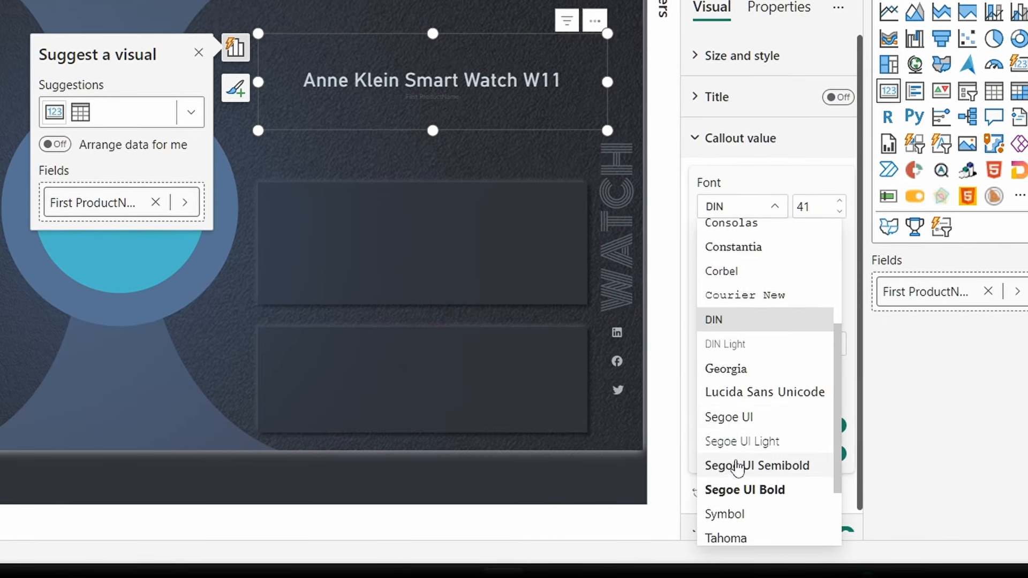
{"action": "left_click", "coordinate": [724, 421]}
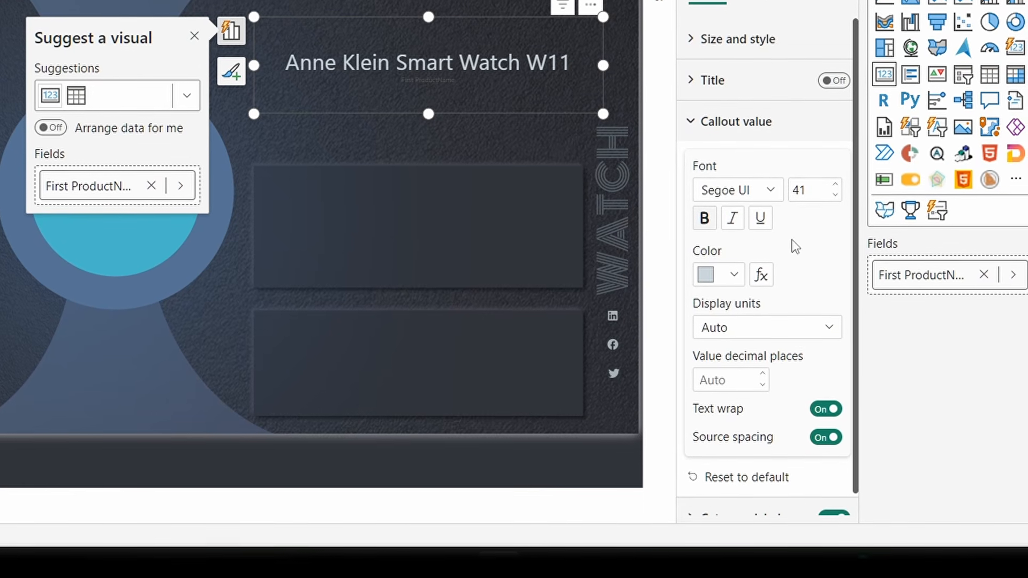
{"action": "left_click", "coordinate": [704, 219]}
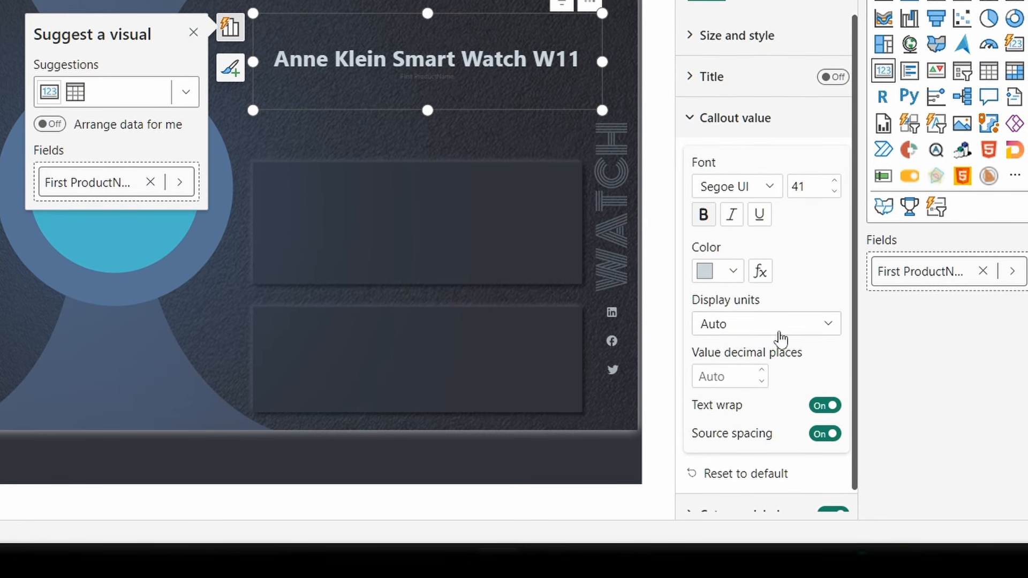
{"action": "scroll", "coordinate": [784, 370], "scroll_direction": "down", "scroll_amount": 1}
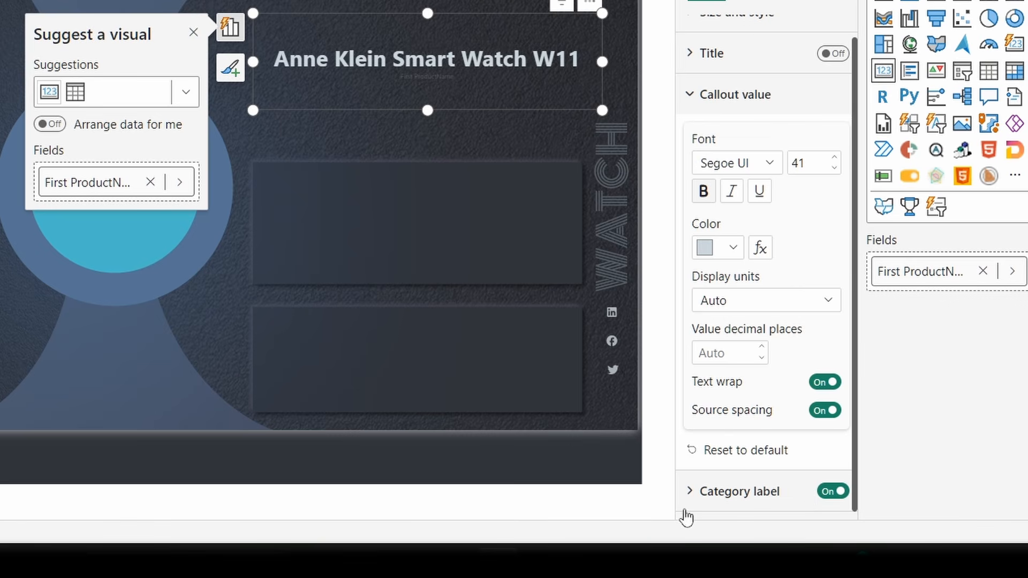
{"action": "left_click", "coordinate": [826, 493]}
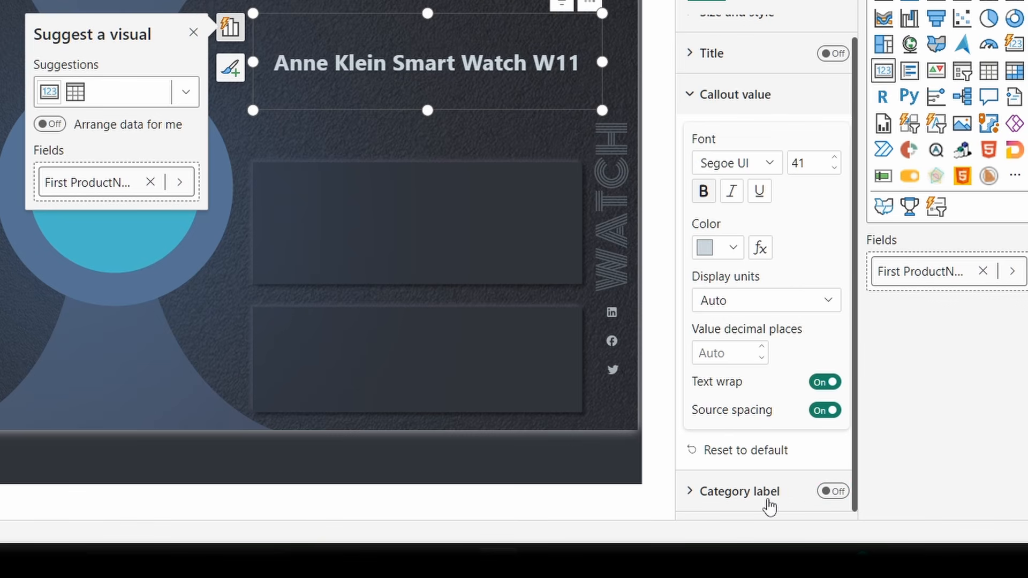
{"action": "left_click", "coordinate": [690, 96]}
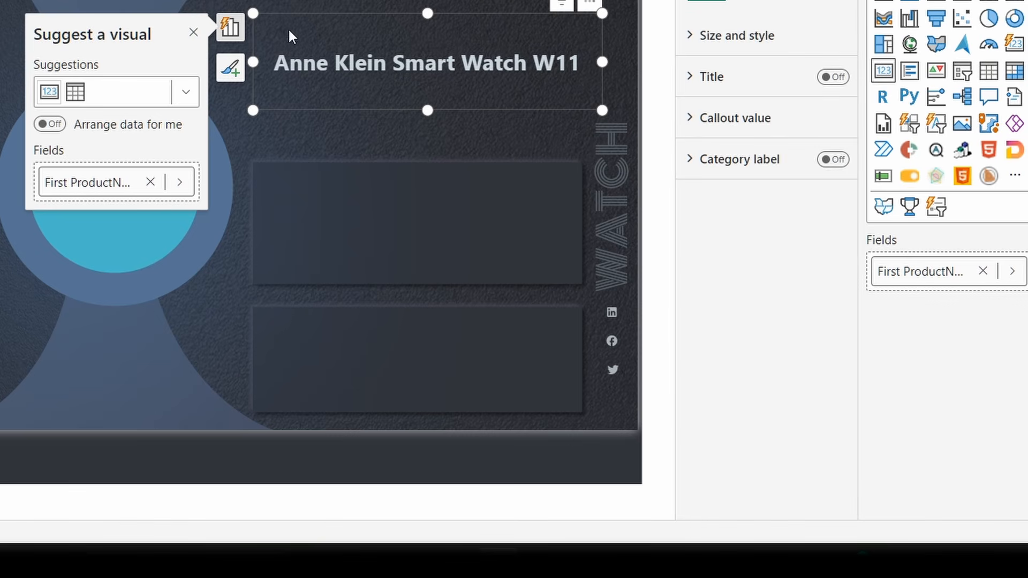
- Resize and position the product name card above the right-hand panels
{"action": "left_click_drag", "start_coordinate": [253, 12], "coordinate": [214, 5]}
{"action": "left_click_drag", "start_coordinate": [360, 53], "coordinate": [369, 33]}
{"action": "left_click_drag", "start_coordinate": [455, 37], "coordinate": [452, 57]}
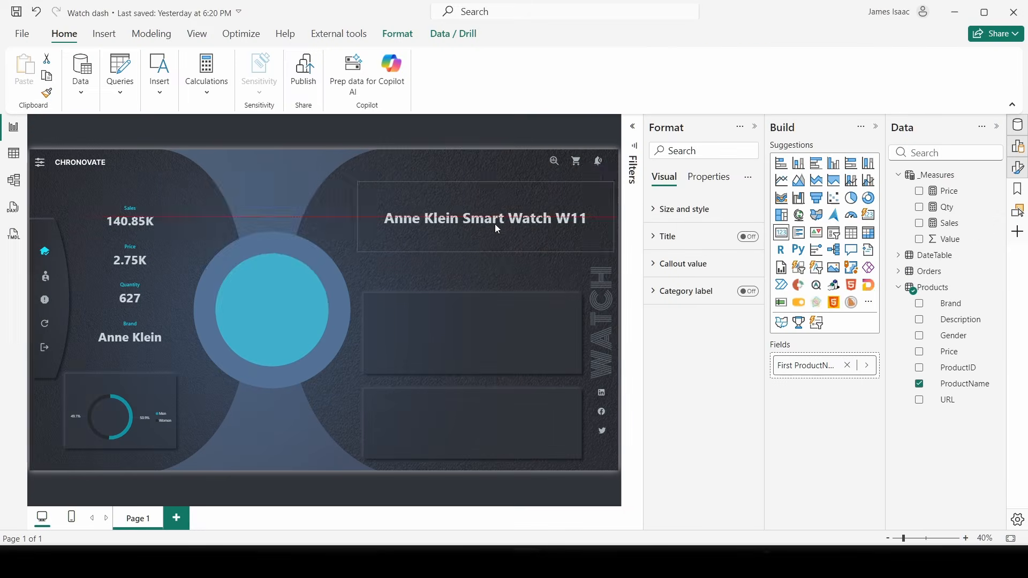
{"action": "left_click_drag", "start_coordinate": [495, 225], "coordinate": [461, 232]}
{"action": "left_click", "coordinate": [486, 240]}
{"action": "left_click", "coordinate": [461, 256]}
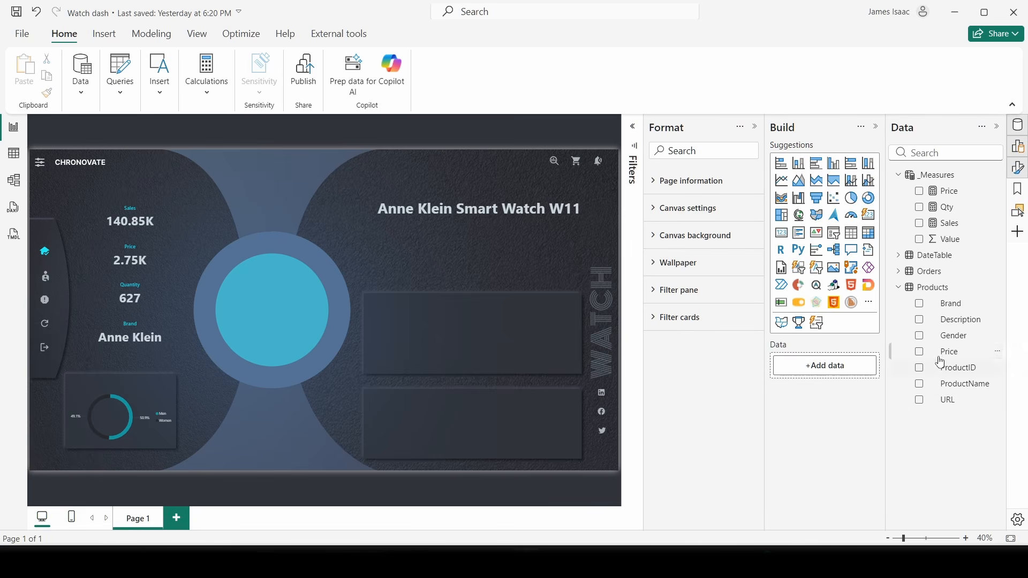
- Add the Description field as a card with transparent background and no category label
{"action": "left_click", "coordinate": [919, 321]}
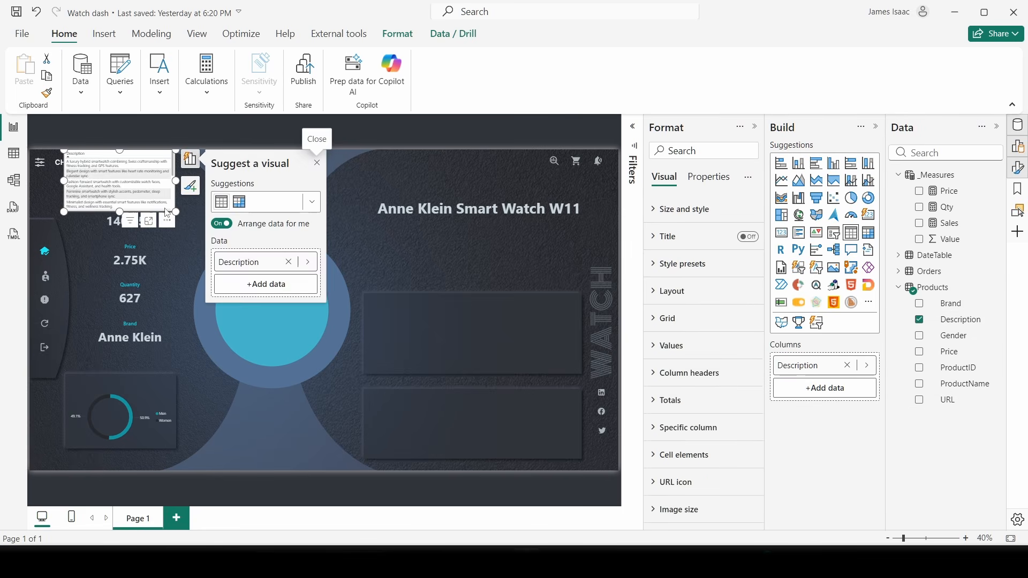
{"action": "left_click_drag", "start_coordinate": [160, 205], "coordinate": [638, 325]}
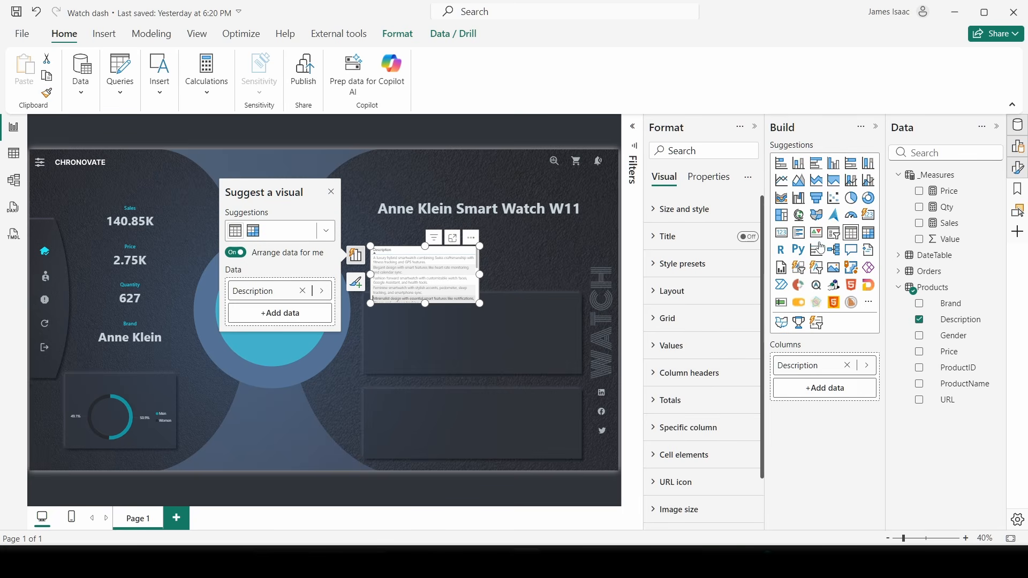
{"action": "left_click", "coordinate": [782, 234]}
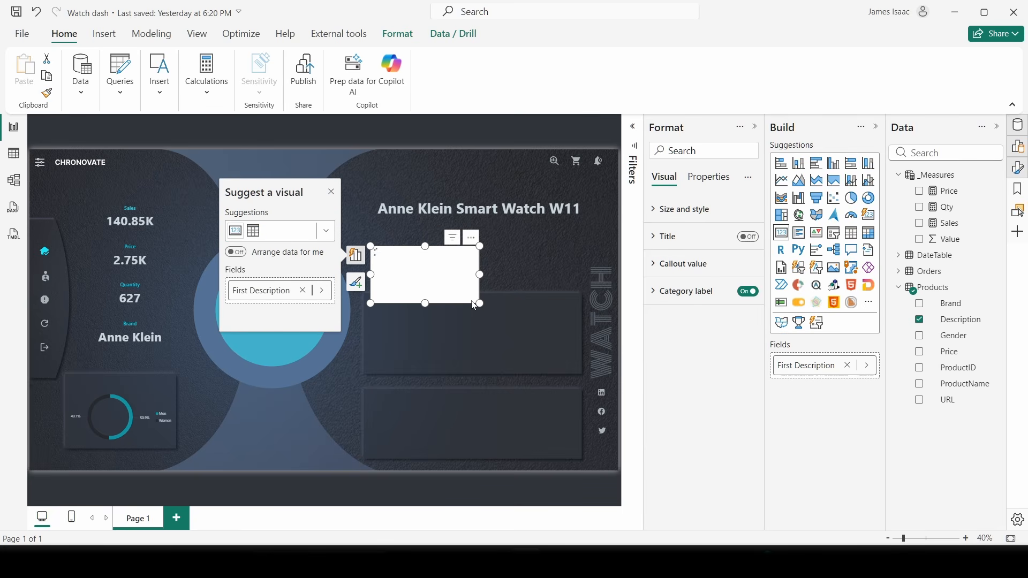
{"action": "left_click_drag", "start_coordinate": [486, 310], "coordinate": [570, 292]}
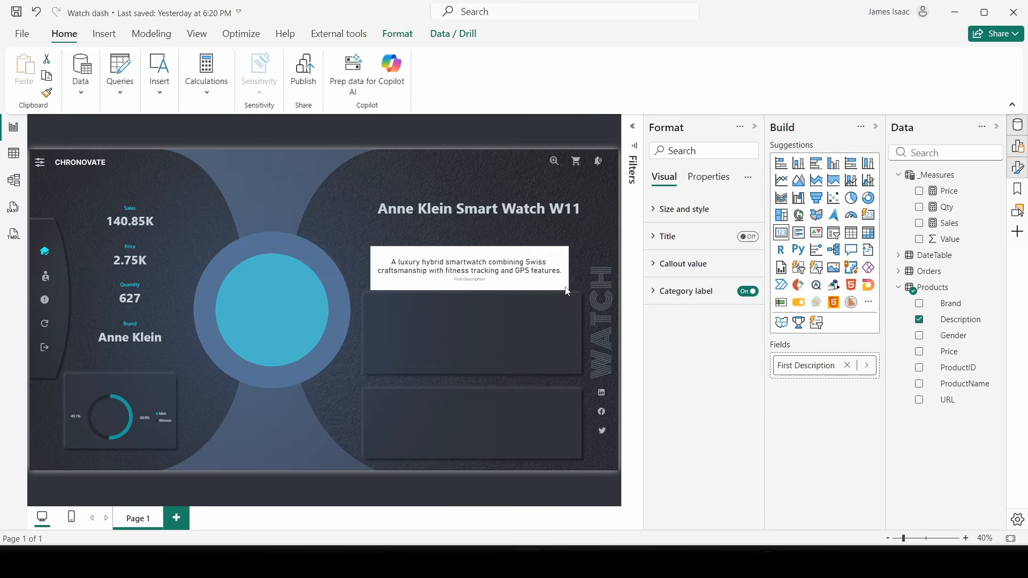
{"action": "left_click", "coordinate": [694, 214]}
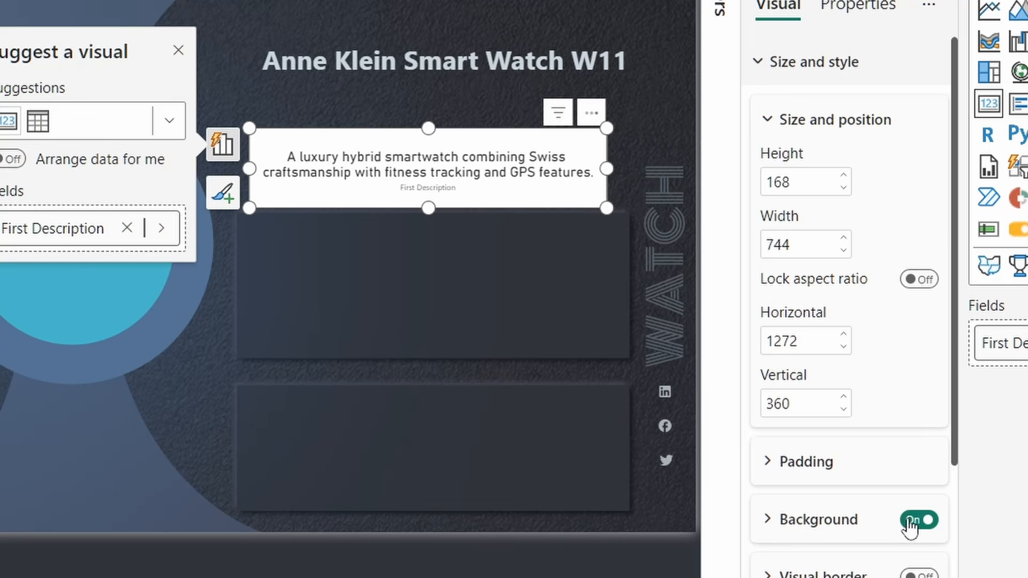
{"action": "left_click", "coordinate": [742, 464]}
{"action": "left_click", "coordinate": [767, 58]}
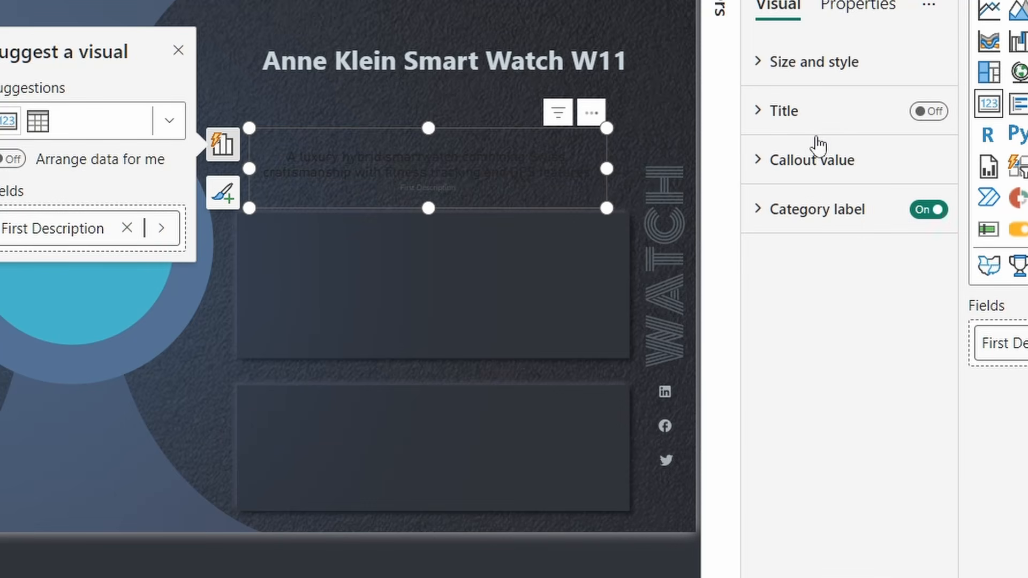
{"action": "left_click", "coordinate": [926, 213]}
- Set the description callout text to Segoe UI, size 19
{"action": "left_click", "coordinate": [804, 177]}
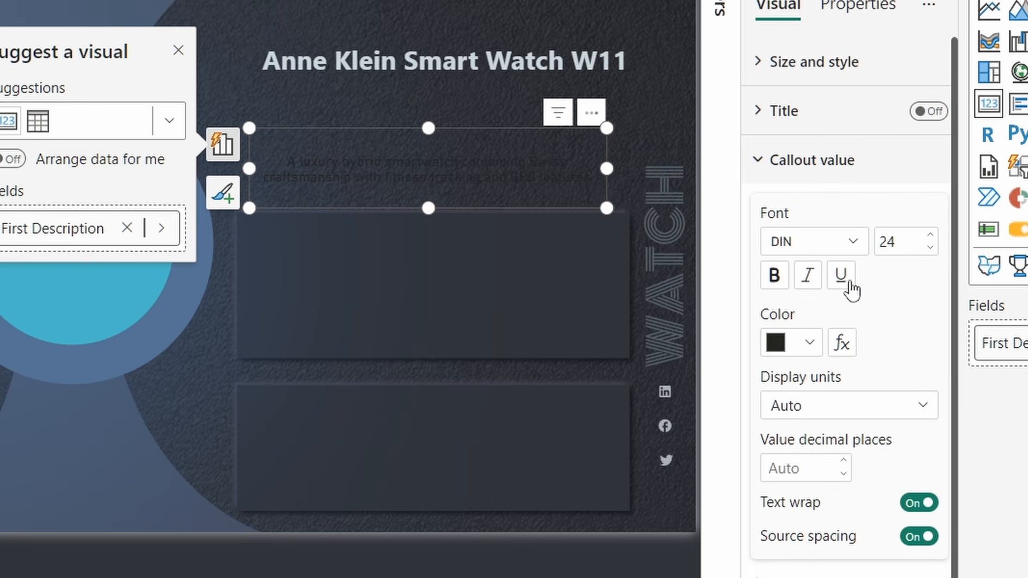
{"action": "left_click", "coordinate": [901, 243]}
{"action": "type", "text": "19"}
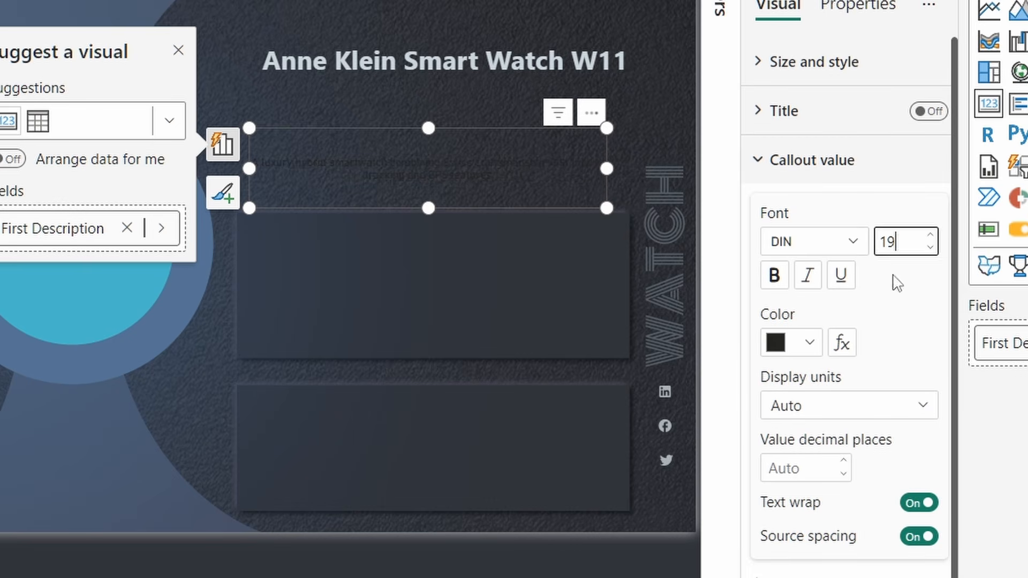
{"action": "left_click", "coordinate": [766, 241]}
{"action": "scroll", "coordinate": [832, 508], "scroll_direction": "down", "scroll_amount": 3}
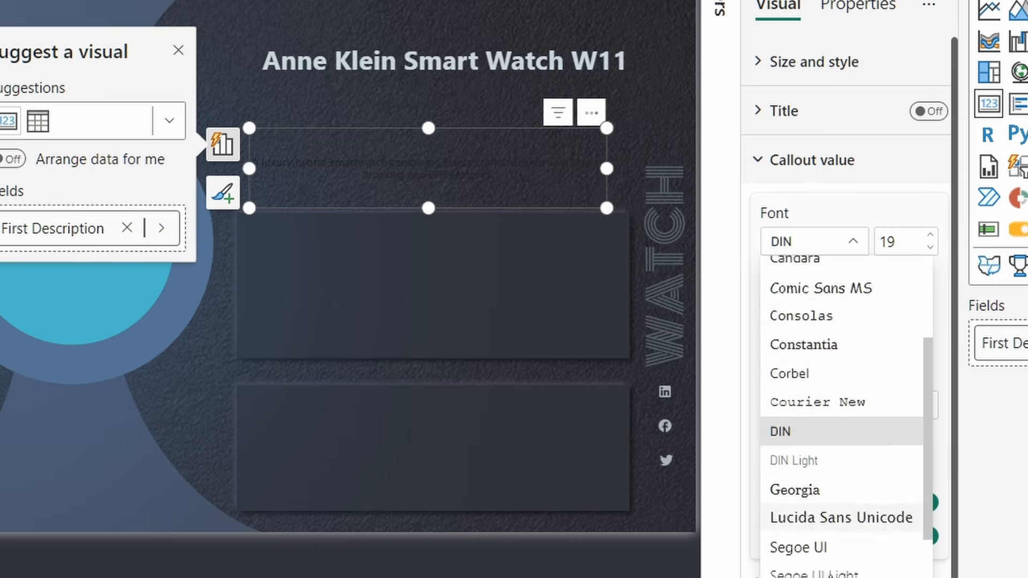
{"action": "scroll", "coordinate": [819, 420], "scroll_direction": "down", "scroll_amount": 3}
{"action": "left_click", "coordinate": [828, 371]}
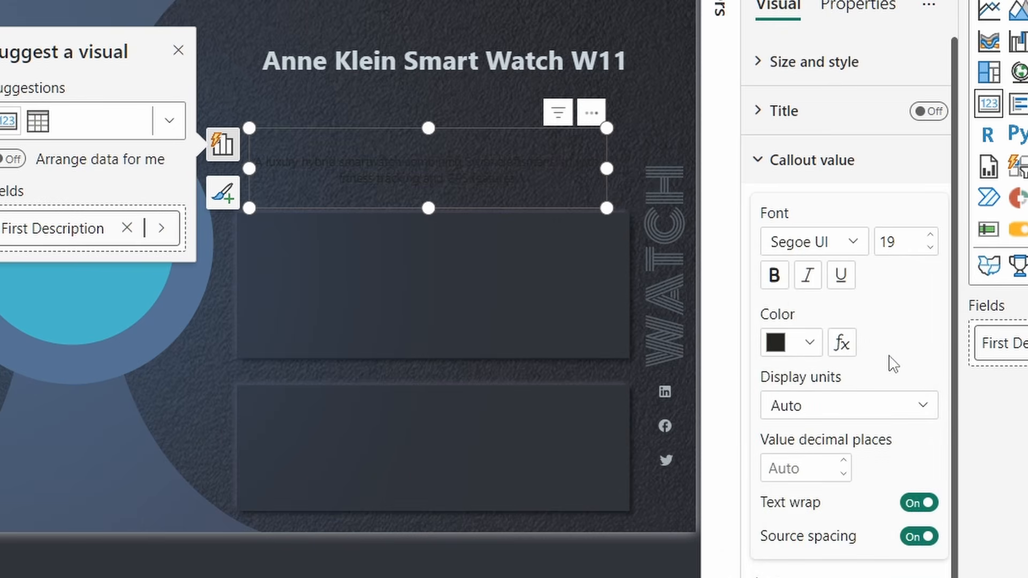
- Colour the description text light grey with hex #A8B2B6
{"action": "left_click", "coordinate": [807, 343]}
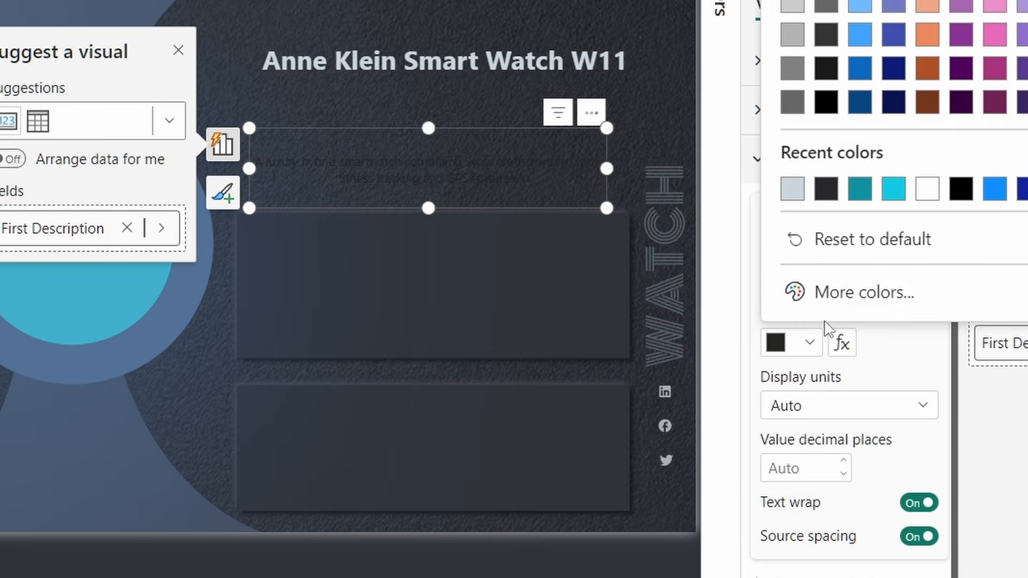
{"action": "left_click", "coordinate": [856, 293]}
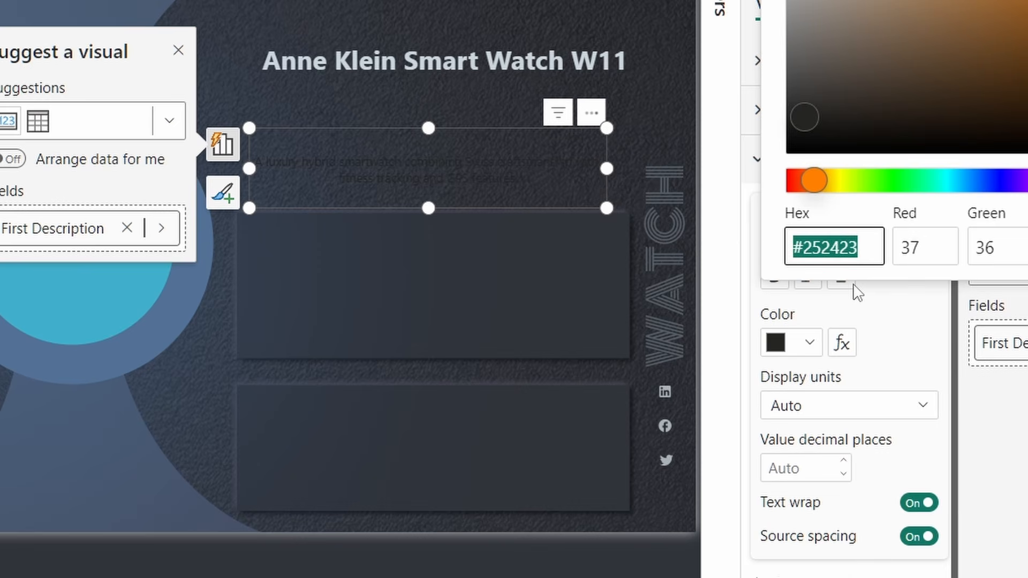
{"action": "type", "text": "8b"}
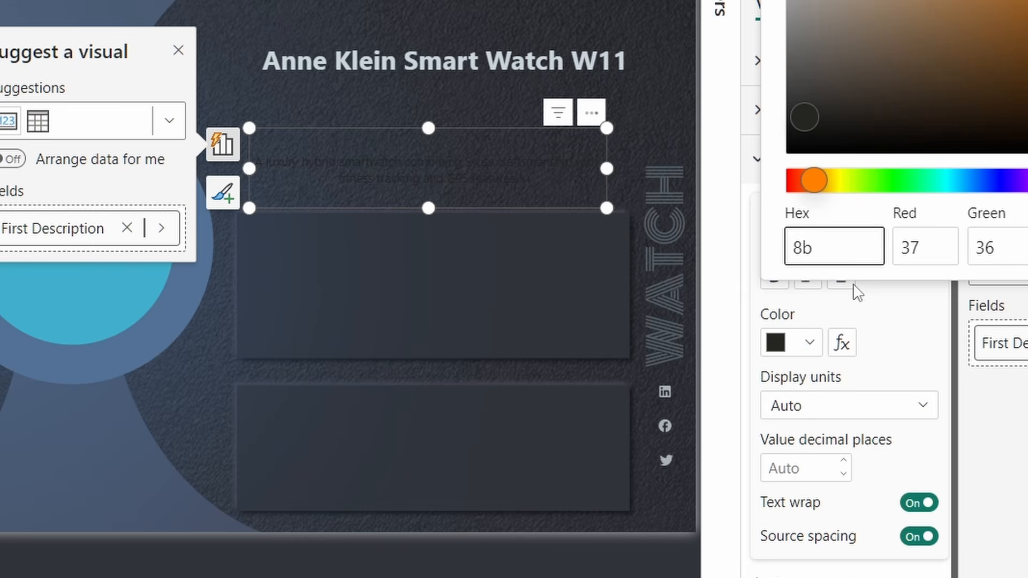
{"action": "type", "text": "2b6"}
{"action": "left_click", "coordinate": [829, 251]}
{"action": "key", "text": "Home"}
{"action": "type", "text": "a"}
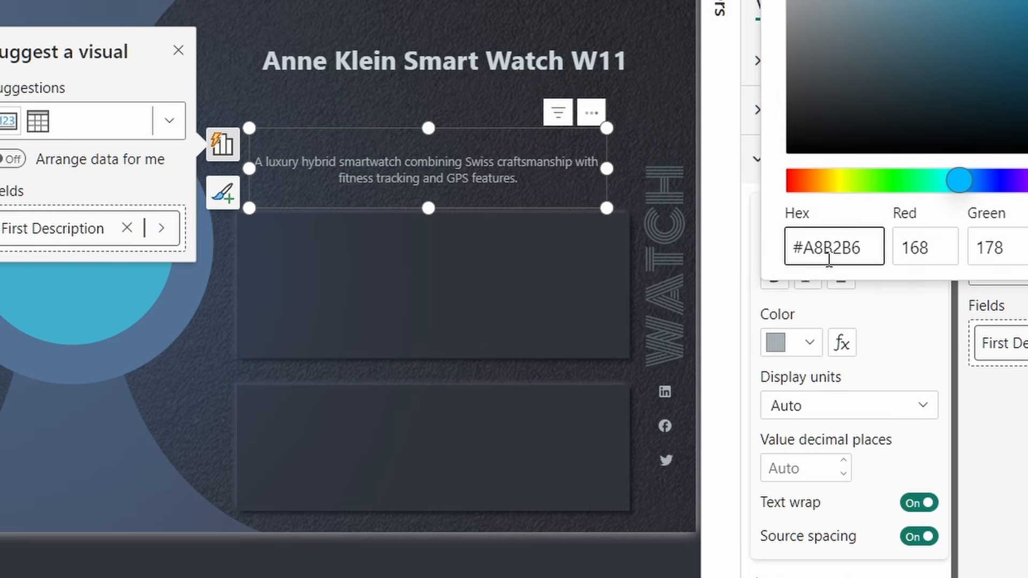
- Widen the description card and place it just under the watch name
{"action": "left_click_drag", "start_coordinate": [607, 128], "coordinate": [664, 108]}
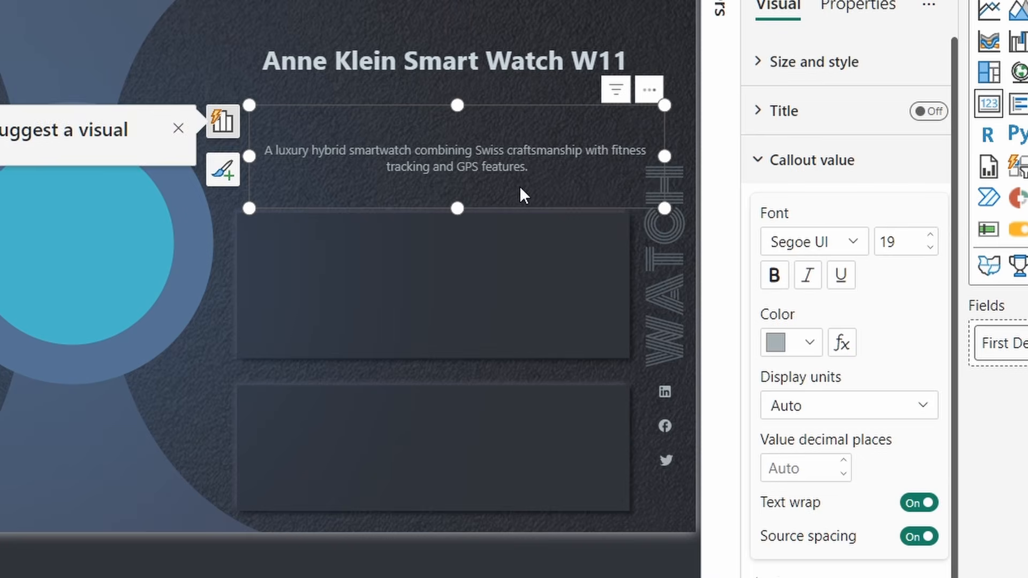
{"action": "left_click_drag", "start_coordinate": [523, 195], "coordinate": [509, 146]}
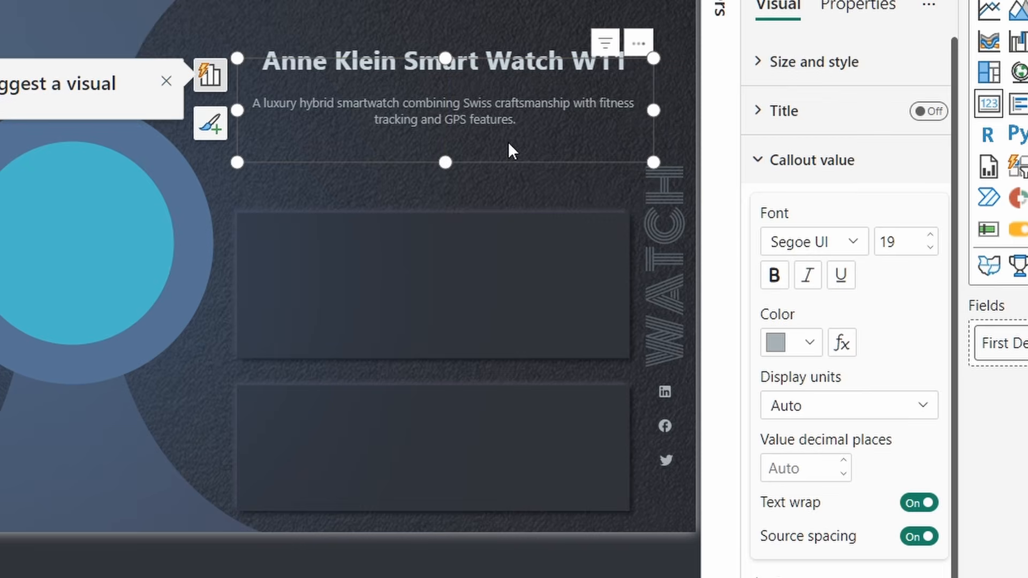
{"action": "left_click_drag", "start_coordinate": [652, 58], "coordinate": [669, 56]}
{"action": "left_click_drag", "start_coordinate": [605, 108], "coordinate": [592, 108]}
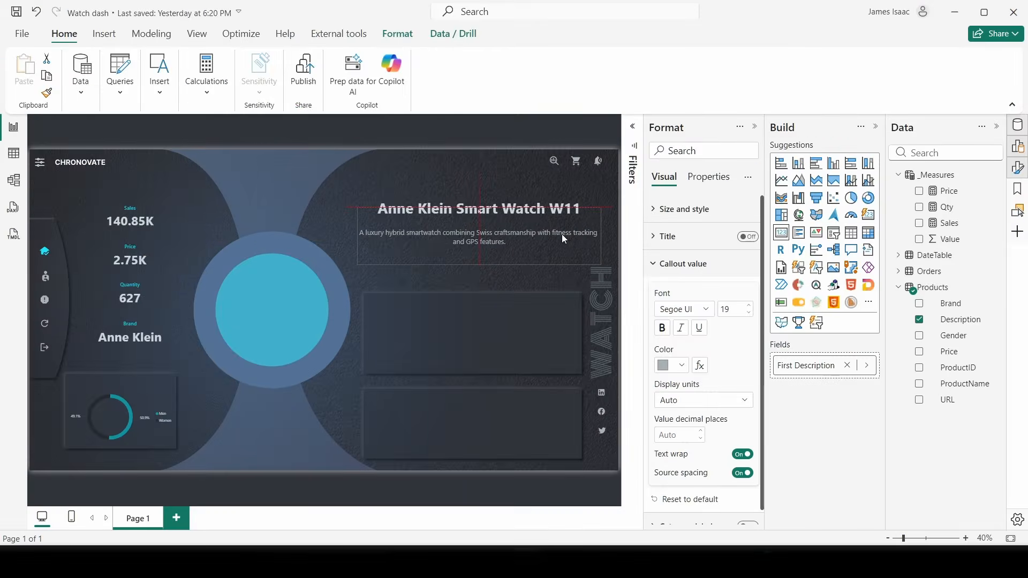
{"action": "left_click_drag", "start_coordinate": [562, 237], "coordinate": [565, 239]}
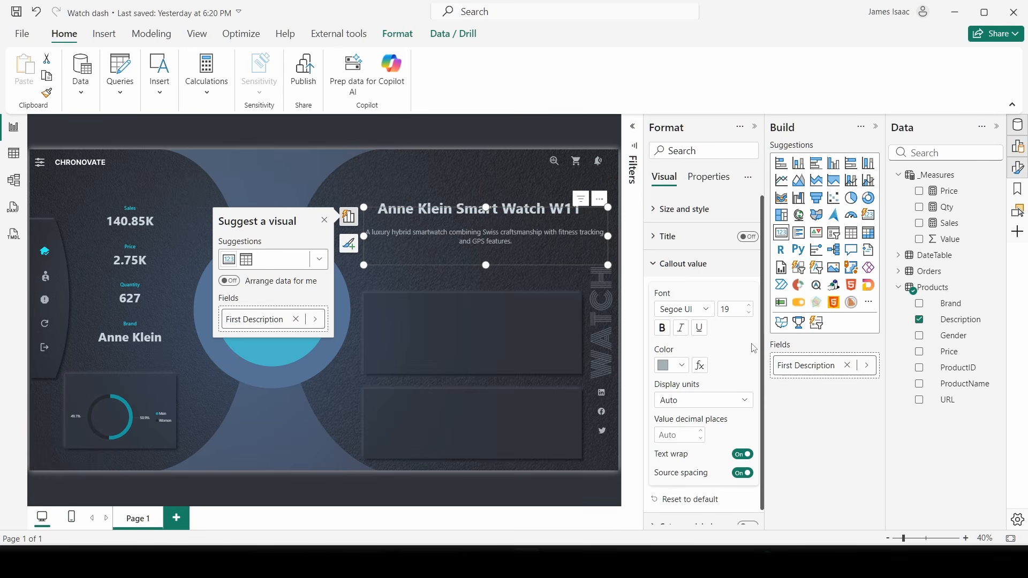
{"action": "left_click", "coordinate": [494, 186]}
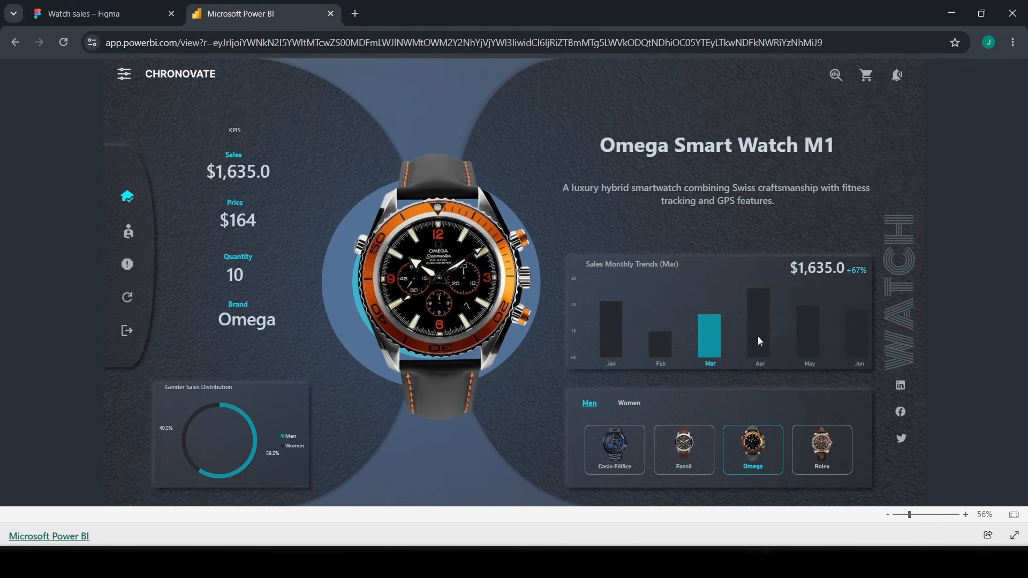
- Filter the monthly trend to February, then to March showing $1,635.0 sales
{"action": "left_click", "coordinate": [662, 369]}
{"action": "left_click", "coordinate": [662, 369]}
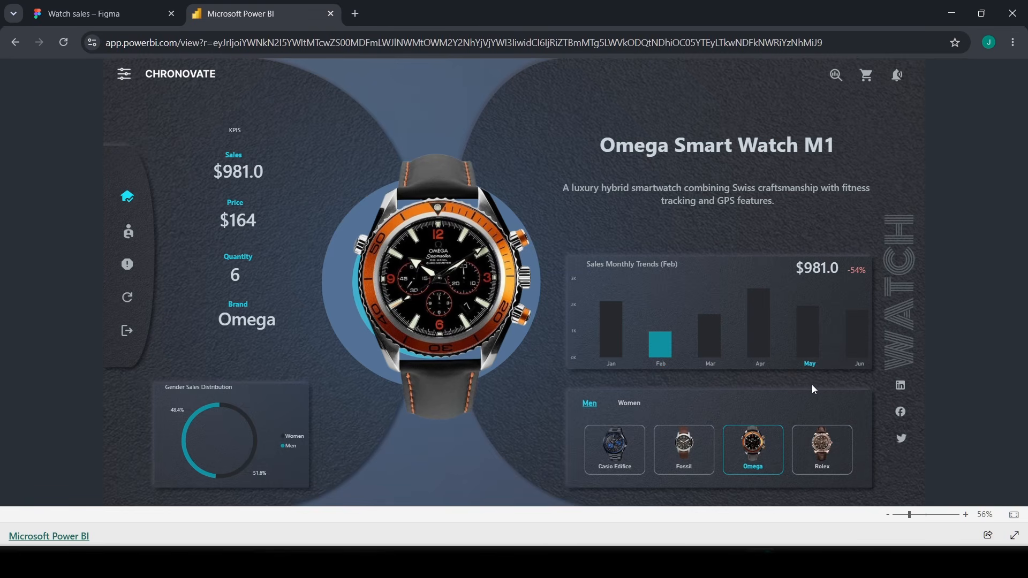
{"action": "left_click", "coordinate": [709, 335]}
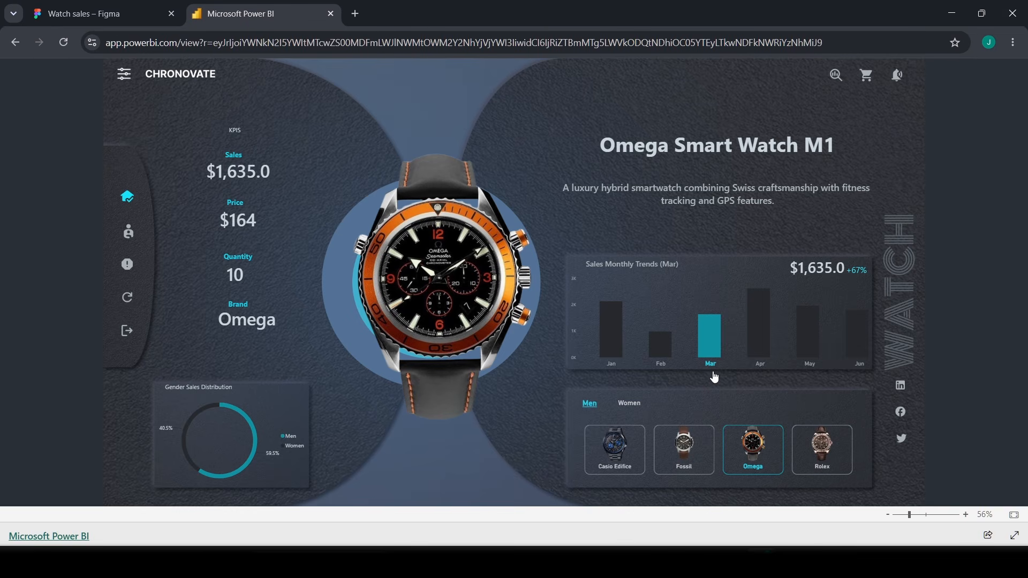
- Click the Apr column in the Sales Monthly Trends chart to filter the dashboard figures
{"action": "left_click", "coordinate": [766, 374]}
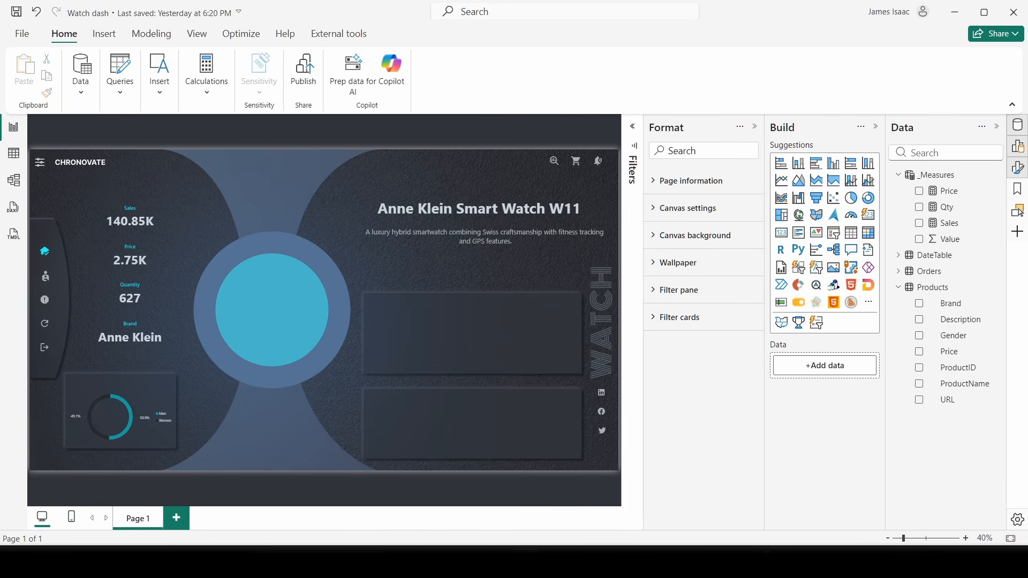
- In Model view, create the calculated table New Date = DateTable and drag its card below Orders
{"action": "left_click", "coordinate": [14, 181]}
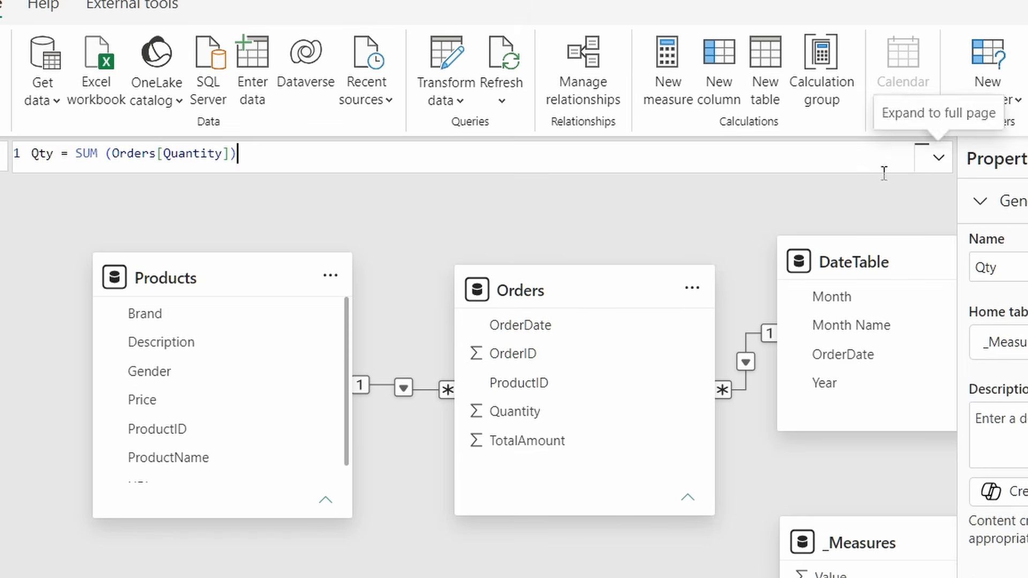
{"action": "left_click", "coordinate": [517, 152]}
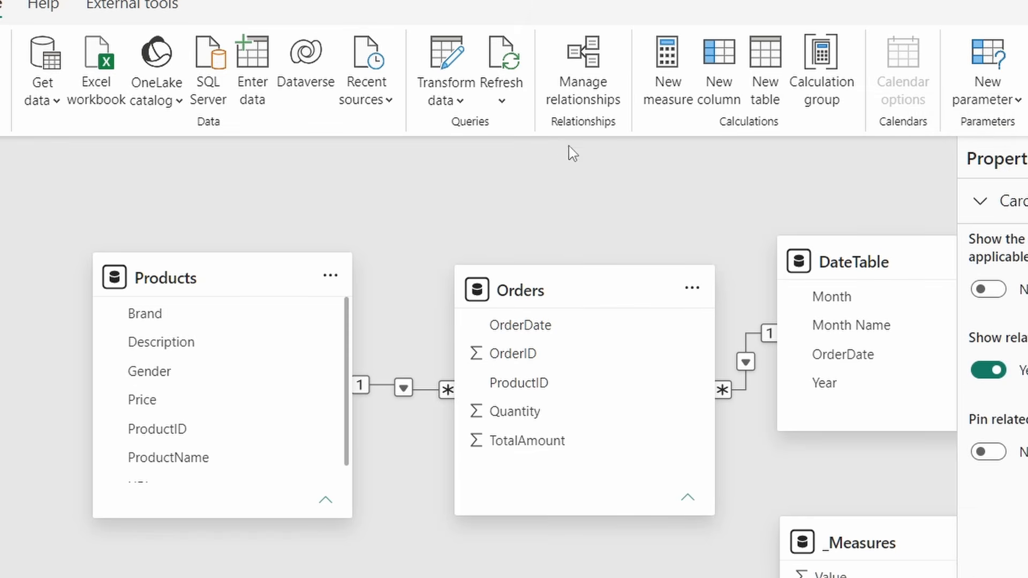
{"action": "left_click", "coordinate": [771, 83]}
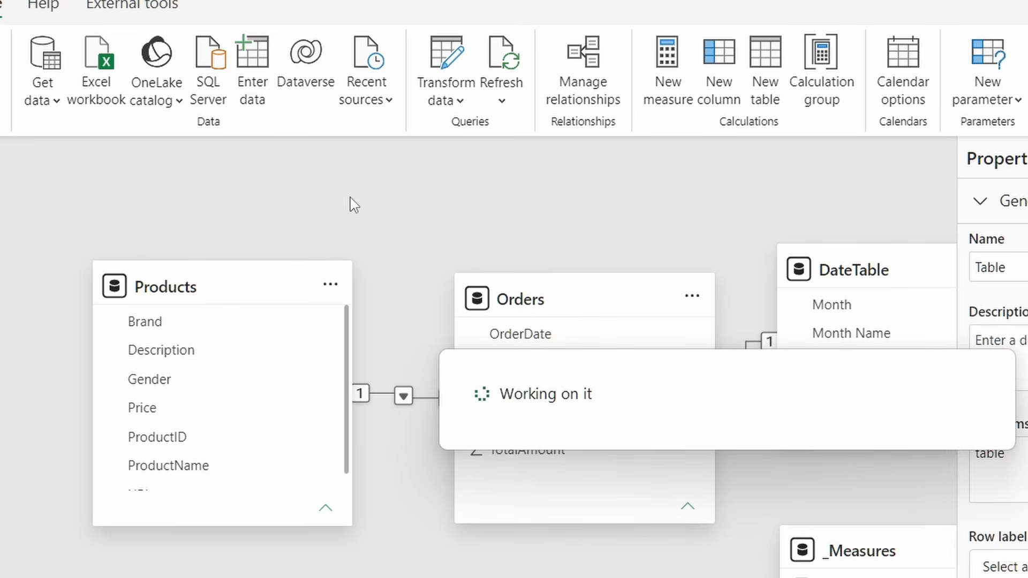
{"action": "type", "text": "New Date"}
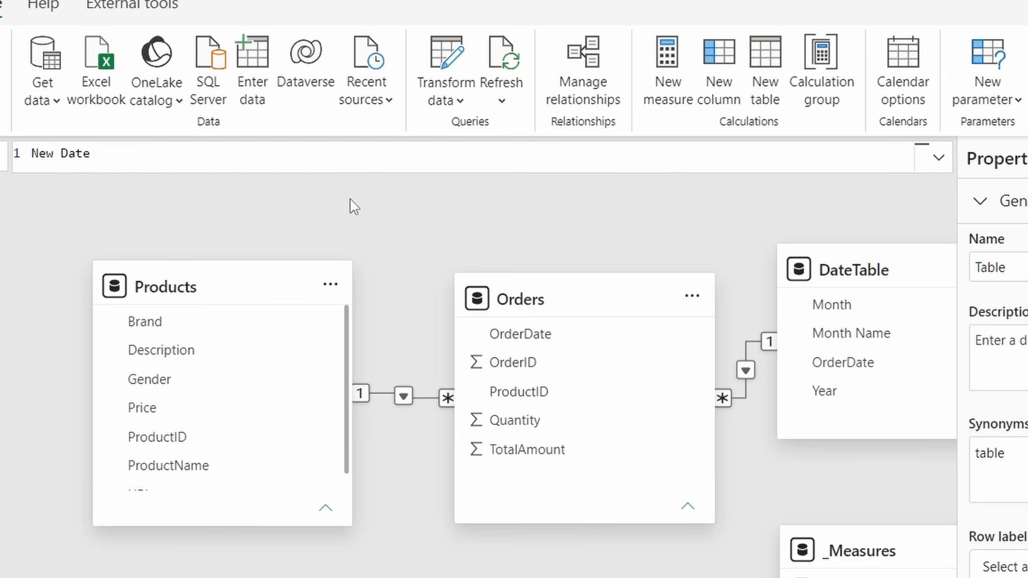
{"action": "type", "text": "ll"}
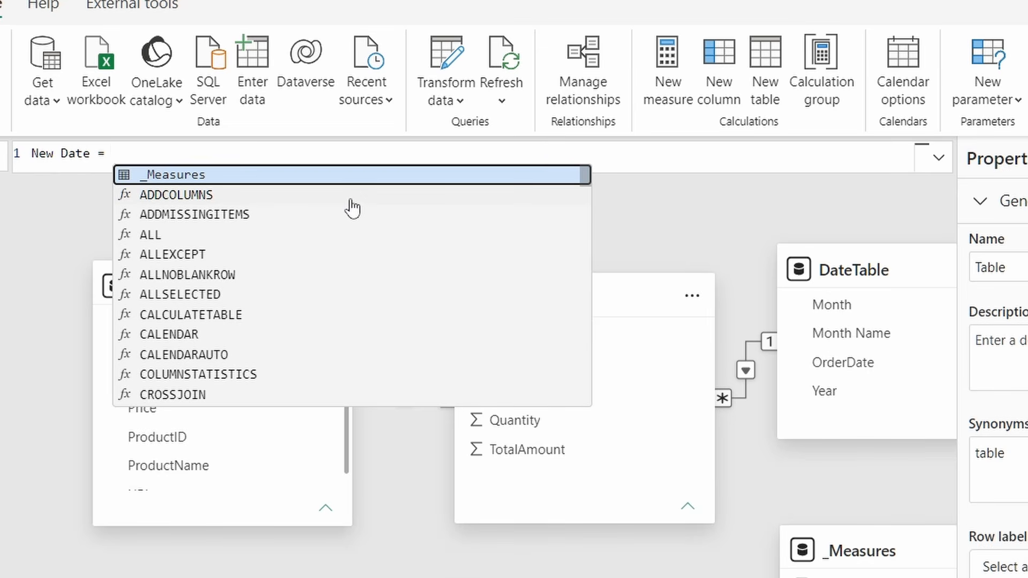
{"action": "type", "text": " dDat"}
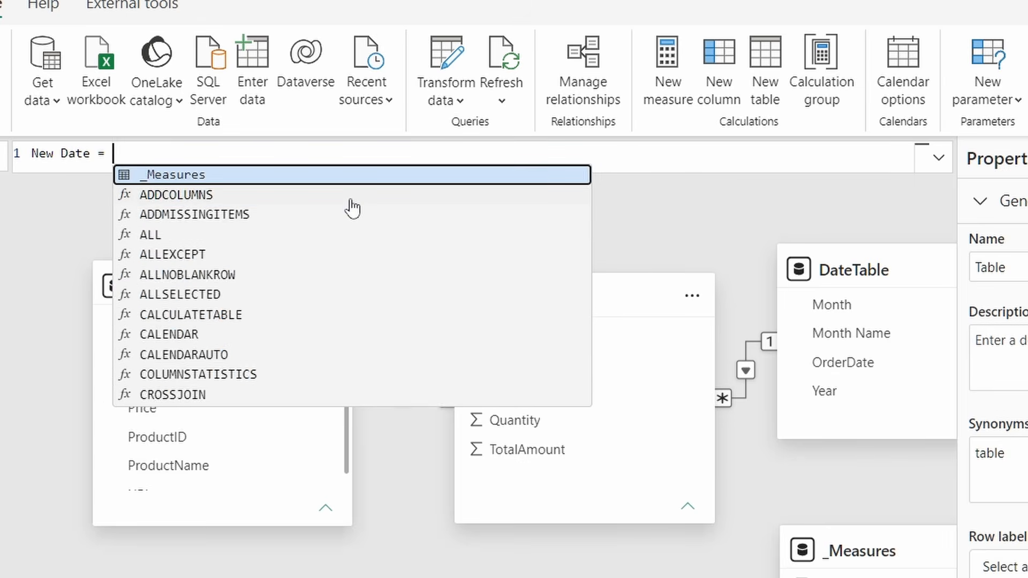
{"action": "type", "text": "Date"}
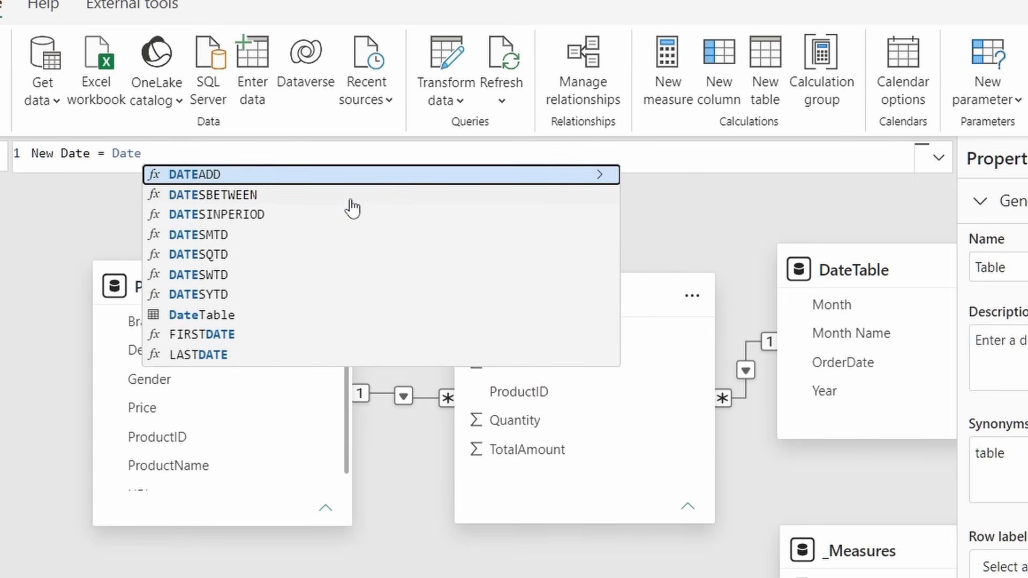
{"action": "left_click", "coordinate": [177, 317]}
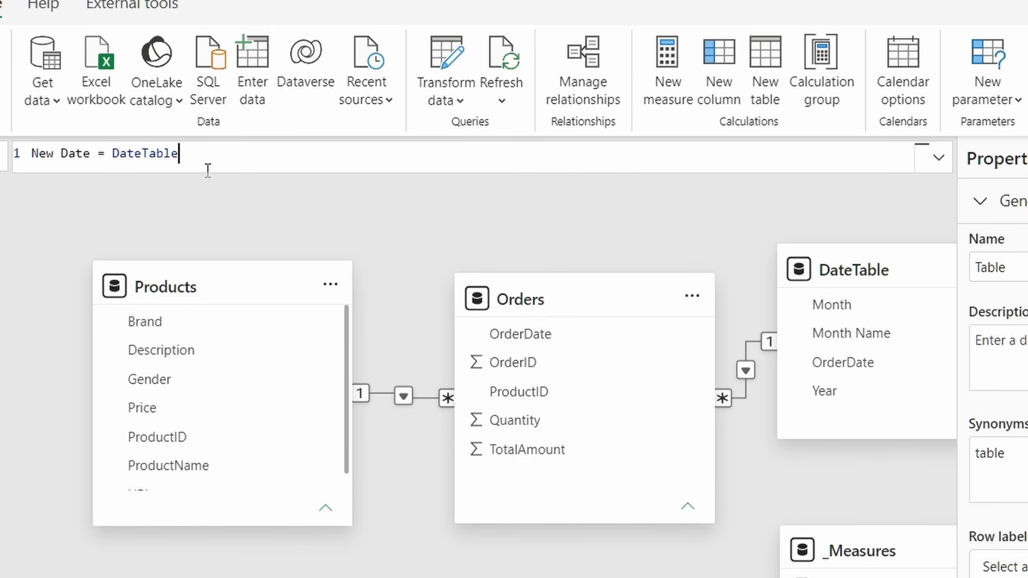
{"action": "key", "text": "Return"}
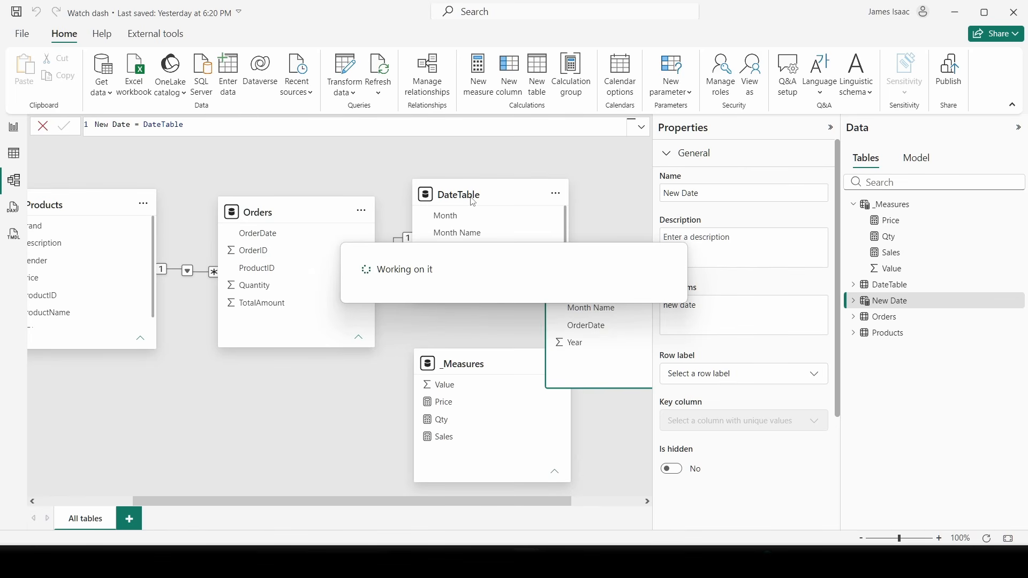
{"action": "left_click_drag", "start_coordinate": [473, 203], "coordinate": [497, 201]}
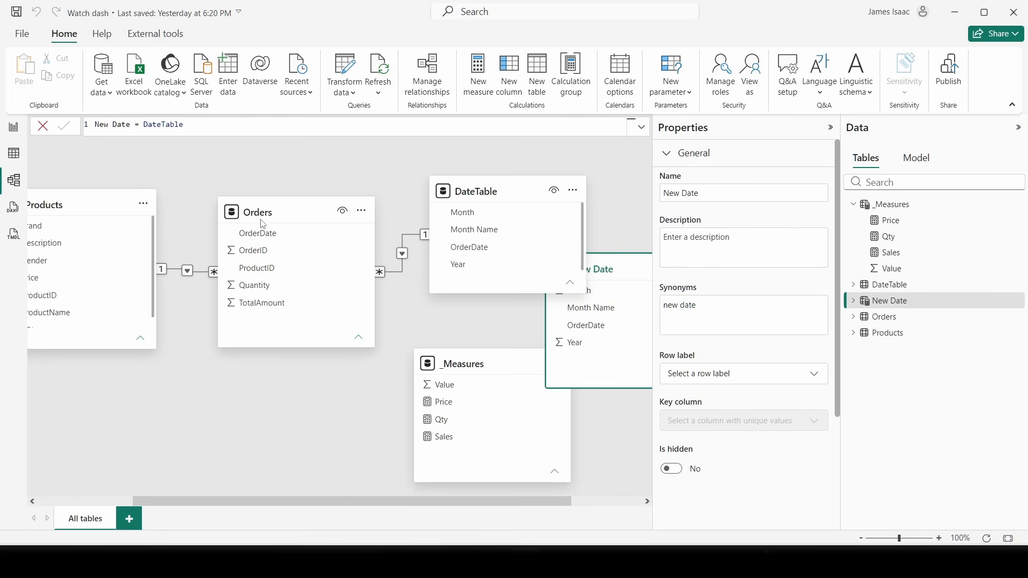
{"action": "left_click_drag", "start_coordinate": [628, 274], "coordinate": [305, 393]}
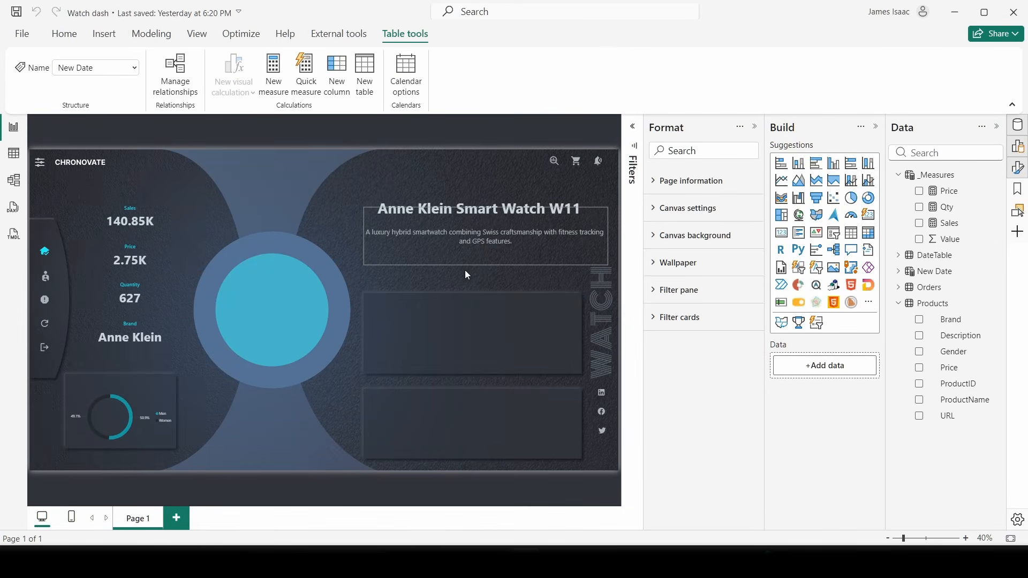
- Add a clustered column chart and size it to fill the upper right panel
{"action": "left_click", "coordinate": [466, 272]}
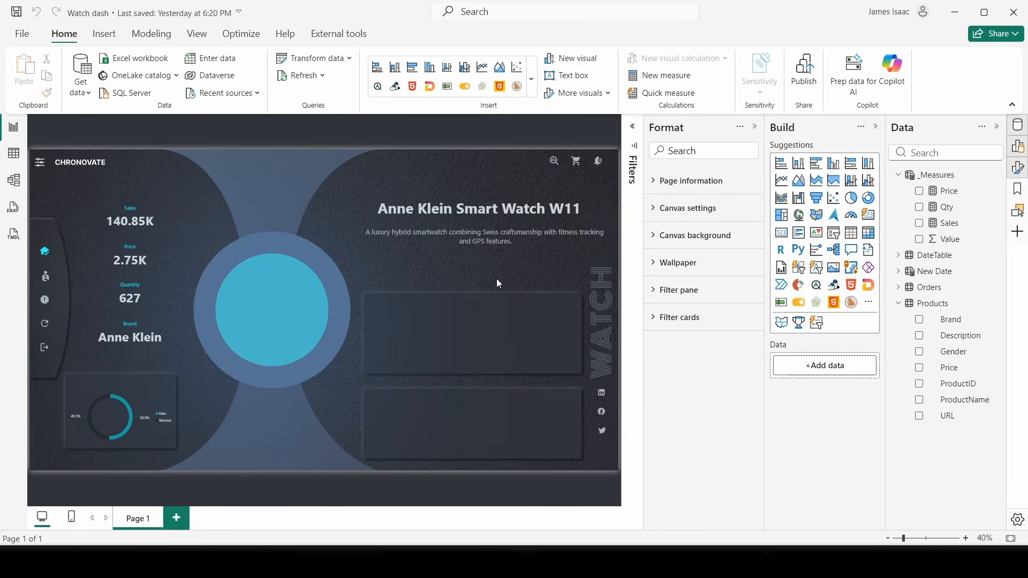
{"action": "left_click", "coordinate": [838, 167]}
{"action": "left_click_drag", "start_coordinate": [111, 181], "coordinate": [419, 338]}
{"action": "left_click_drag", "start_coordinate": [481, 366], "coordinate": [576, 371]}
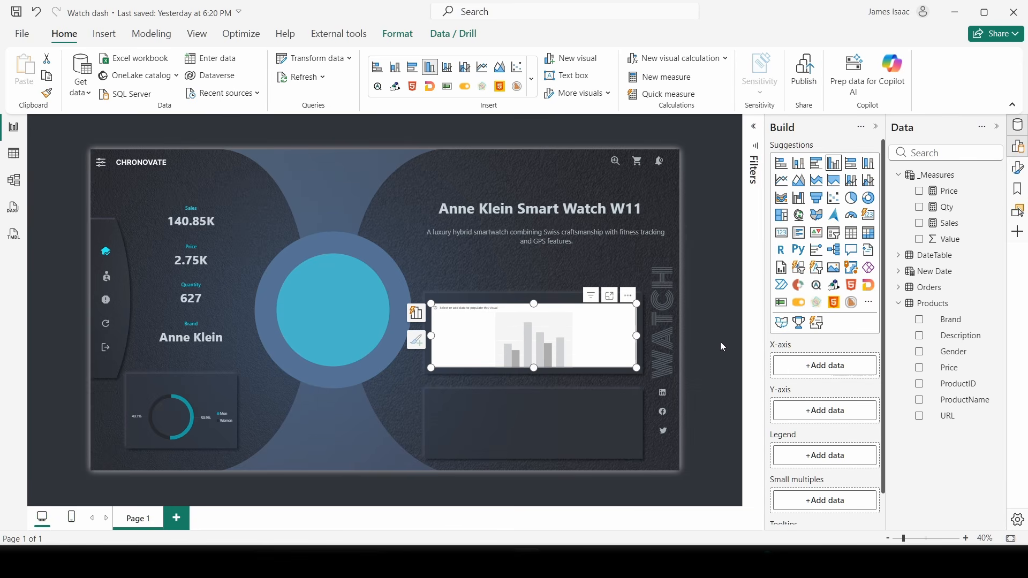
{"action": "left_click_drag", "start_coordinate": [553, 312], "coordinate": [569, 317]}
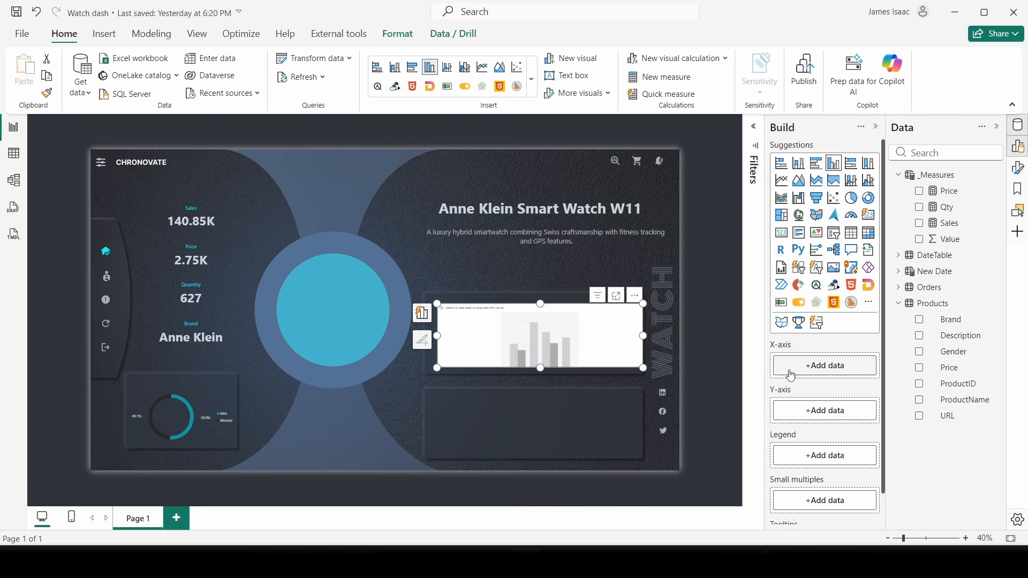
- Put DateTable Month Name on the x-axis and Sales on the y-axis, then fit the chart
{"action": "left_click", "coordinate": [898, 304]}
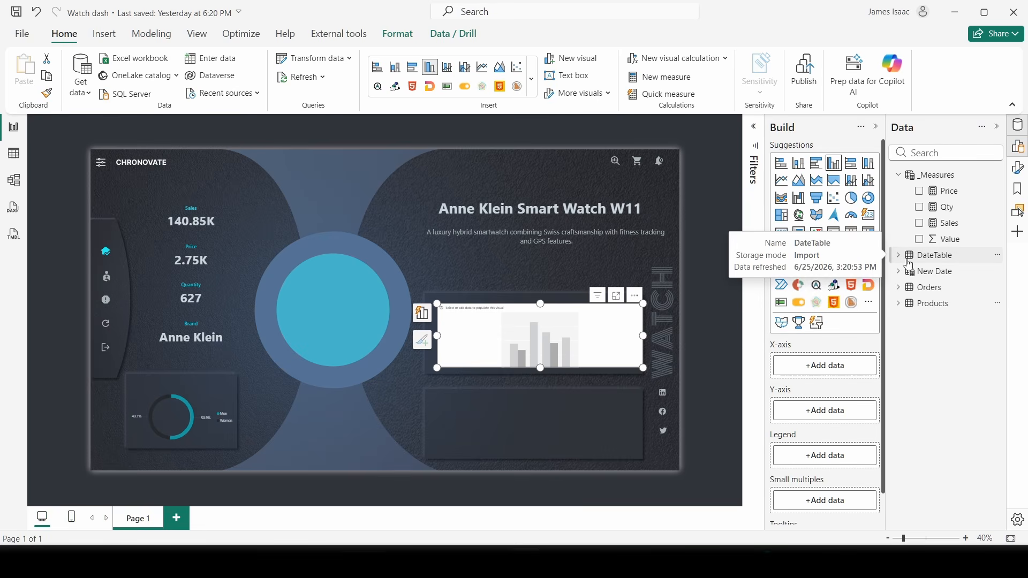
{"action": "left_click", "coordinate": [932, 262]}
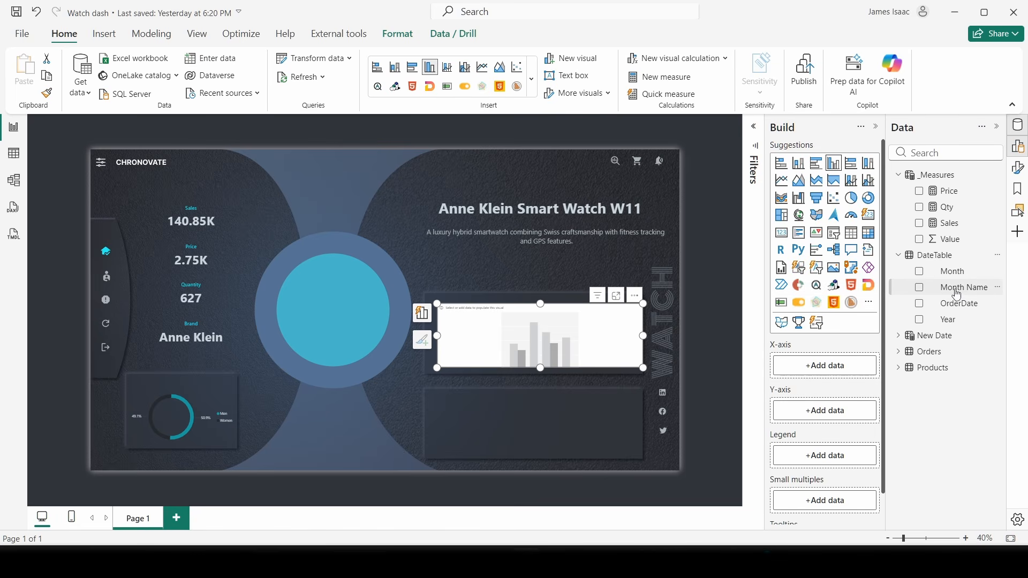
{"action": "left_click_drag", "start_coordinate": [958, 285], "coordinate": [833, 375]}
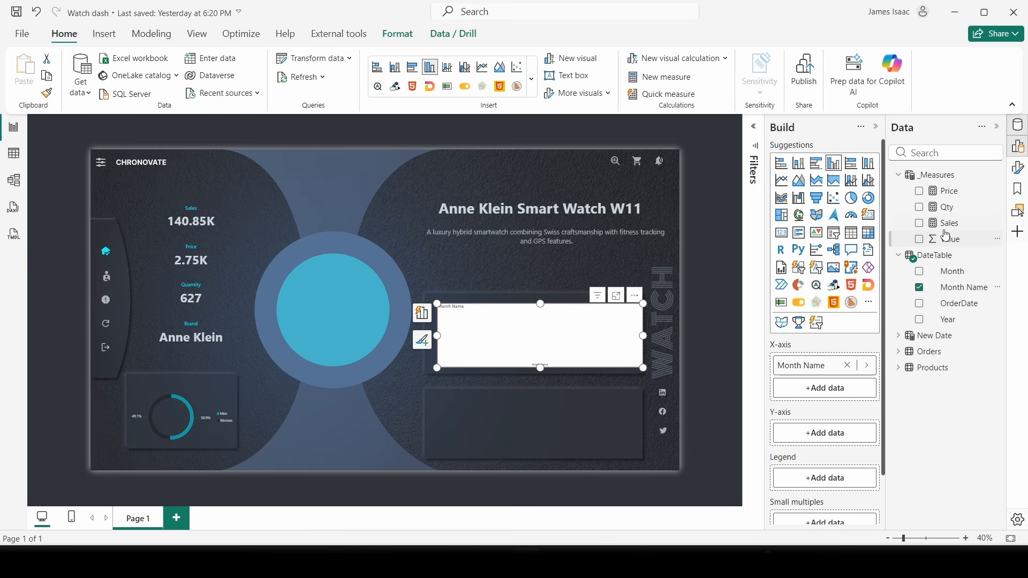
{"action": "left_click_drag", "start_coordinate": [947, 223], "coordinate": [825, 434]}
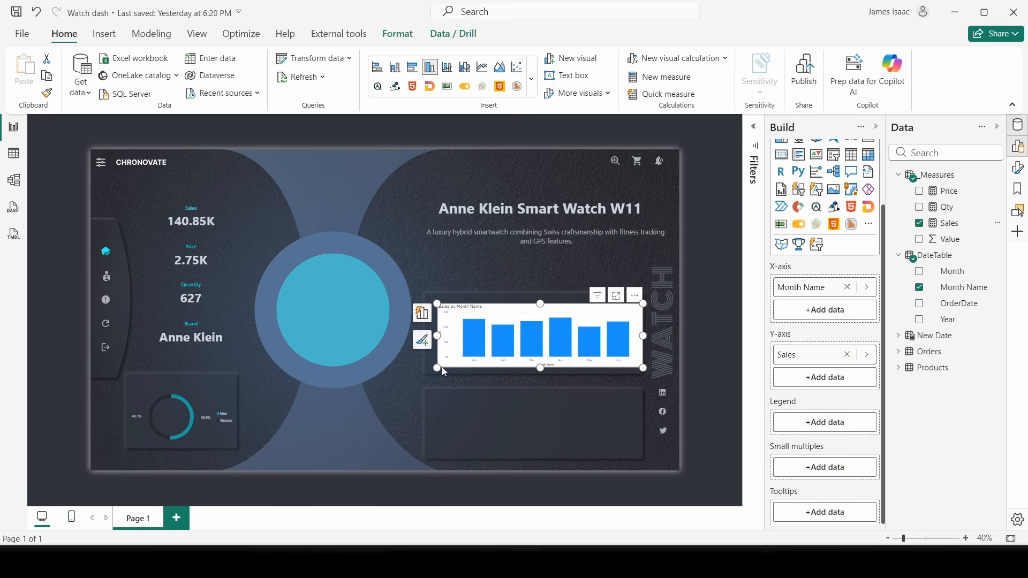
{"action": "mouse_move", "coordinate": [427, 369]}
{"action": "left_mouse_down"}
{"action": "mouse_move", "coordinate": [436, 359]}
{"action": "mouse_move", "coordinate": [429, 372]}
{"action": "left_mouse_up"}
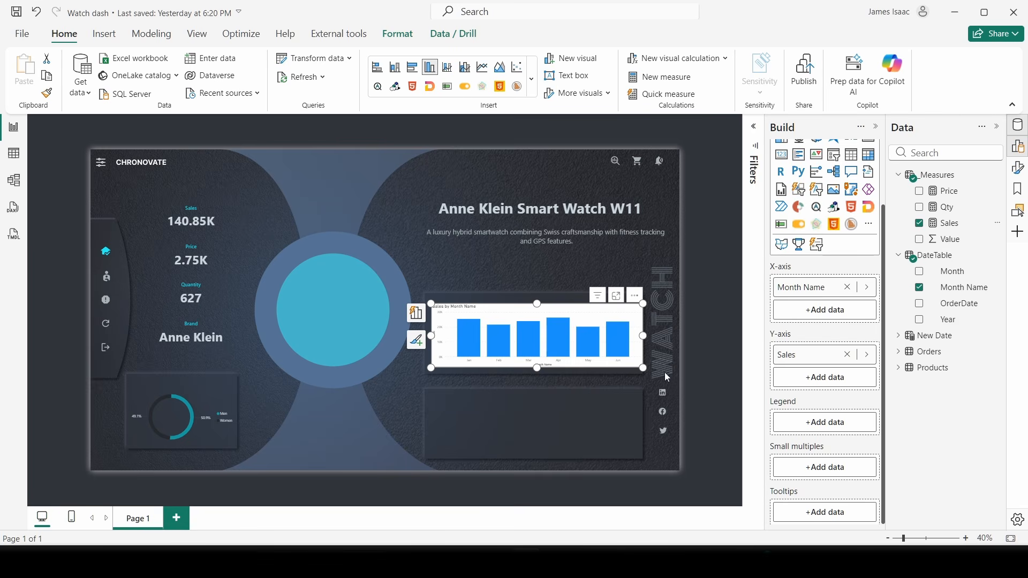
- Turn off the column chart's title and white background
{"action": "left_click", "coordinate": [1019, 169]}
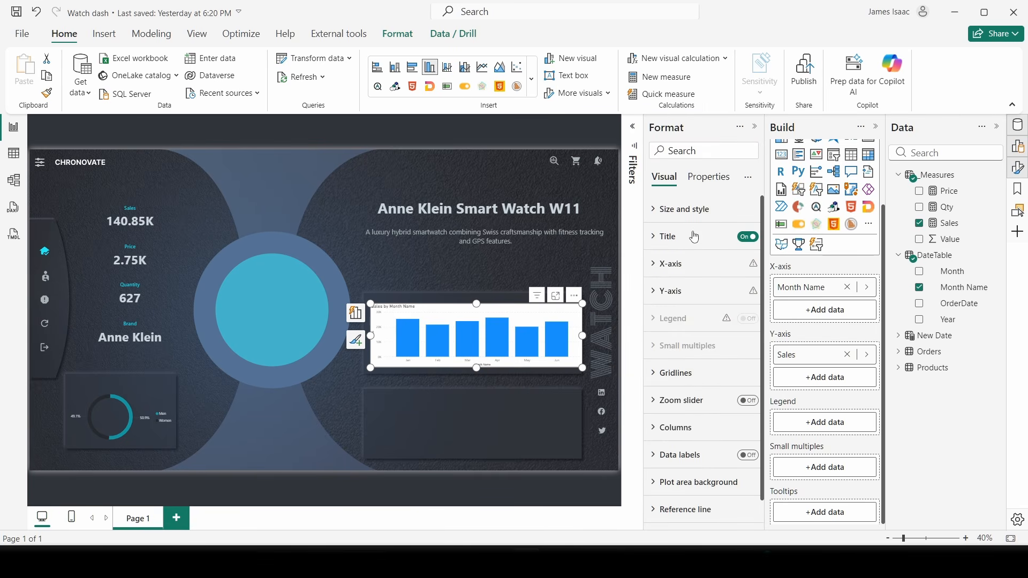
{"action": "left_click", "coordinate": [748, 237]}
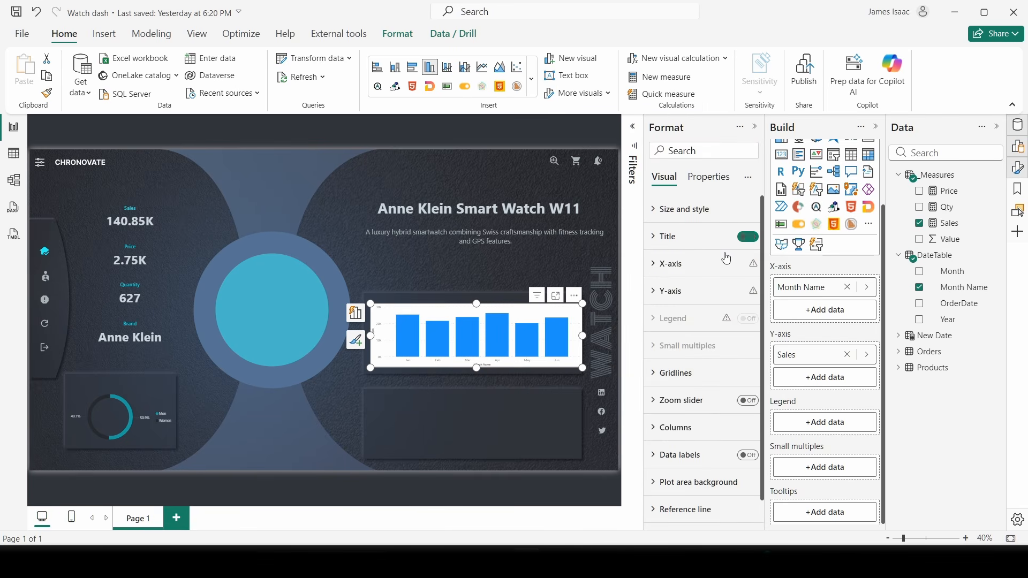
{"action": "left_click", "coordinate": [704, 223]}
{"action": "left_click", "coordinate": [702, 217]}
{"action": "left_click", "coordinate": [702, 217]}
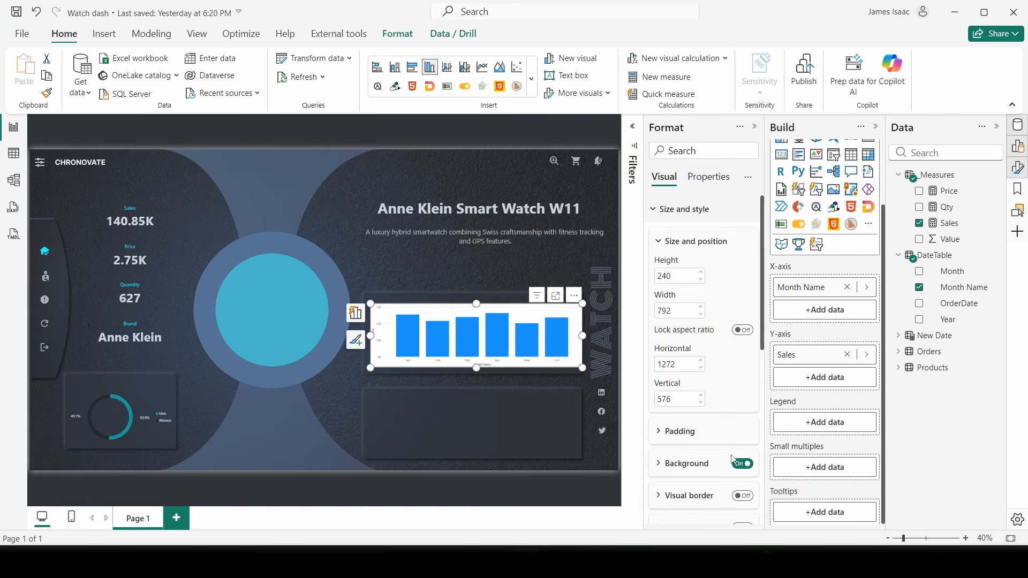
{"action": "left_click", "coordinate": [741, 463]}
{"action": "left_click", "coordinate": [669, 212]}
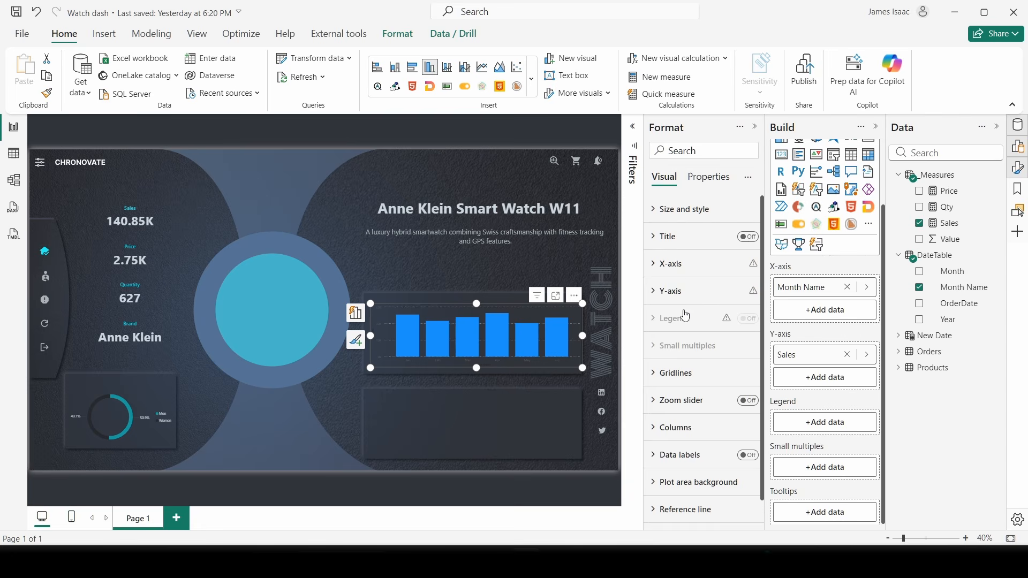
- Turn off the horizontal gridlines and hide the x-axis month labels
{"action": "left_click", "coordinate": [687, 374]}
{"action": "left_click", "coordinate": [742, 272]}
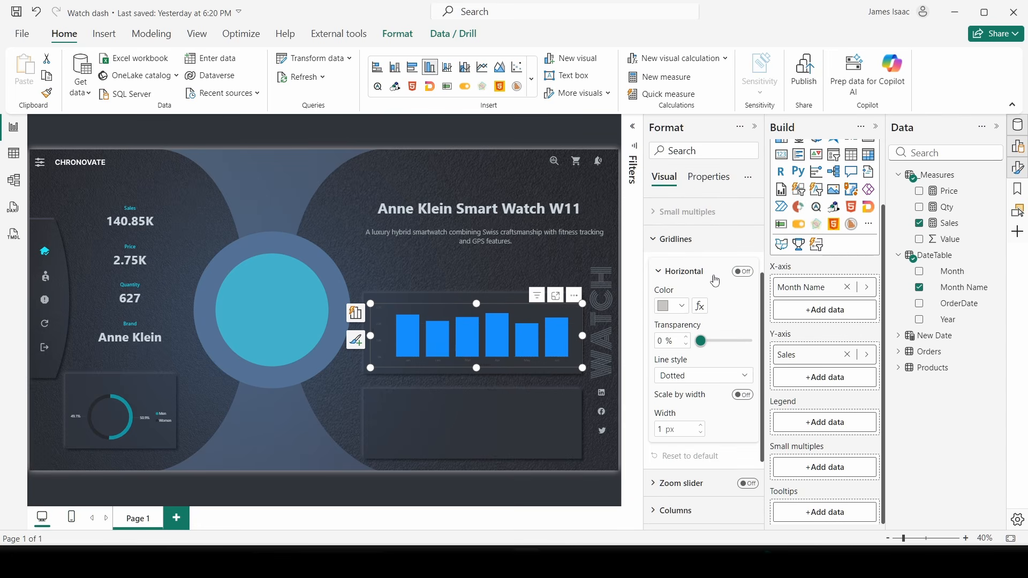
{"action": "left_click", "coordinate": [672, 240]}
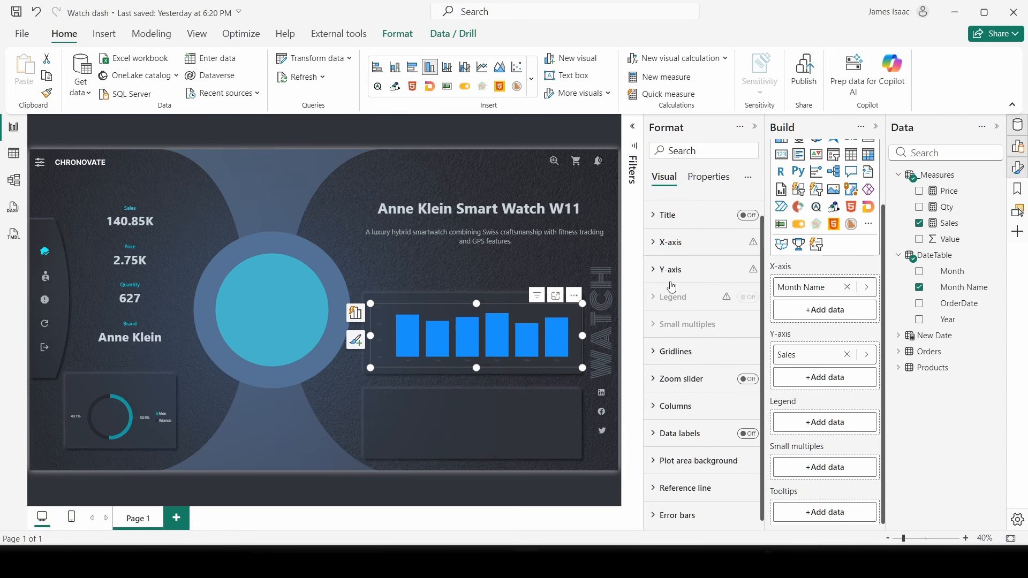
{"action": "left_click", "coordinate": [672, 266]}
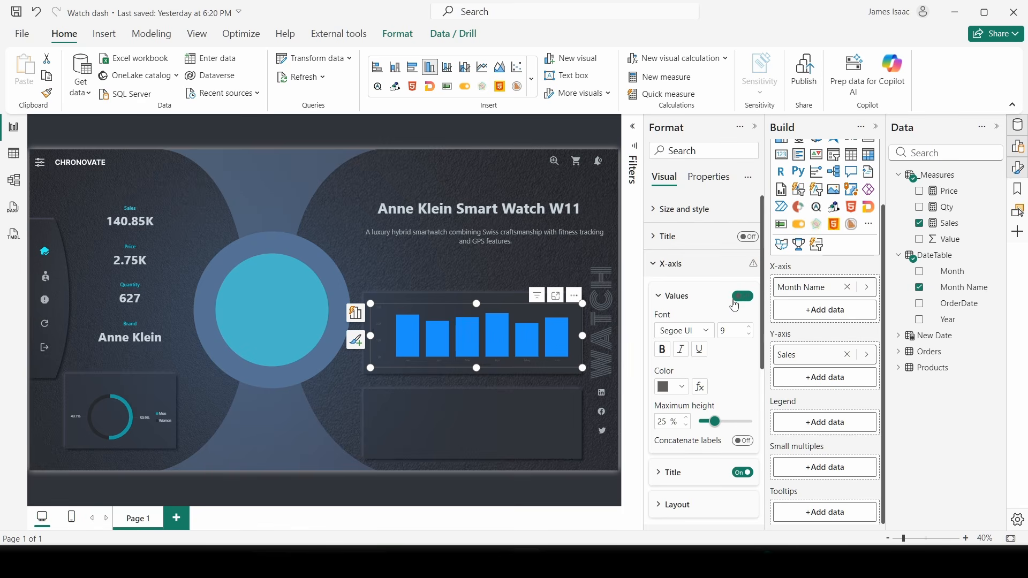
{"action": "left_click", "coordinate": [738, 298]}
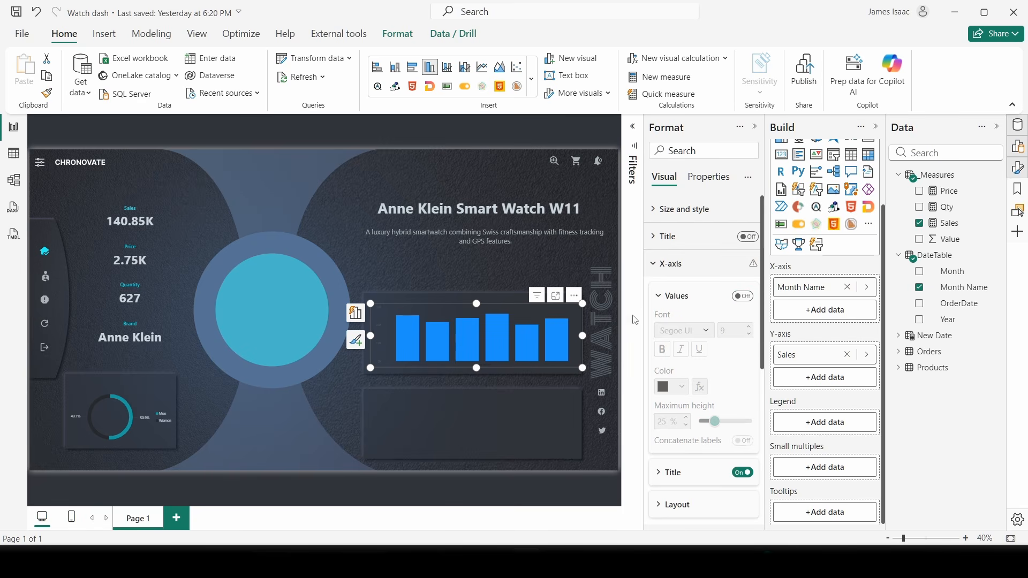
{"action": "left_click", "coordinate": [667, 267]}
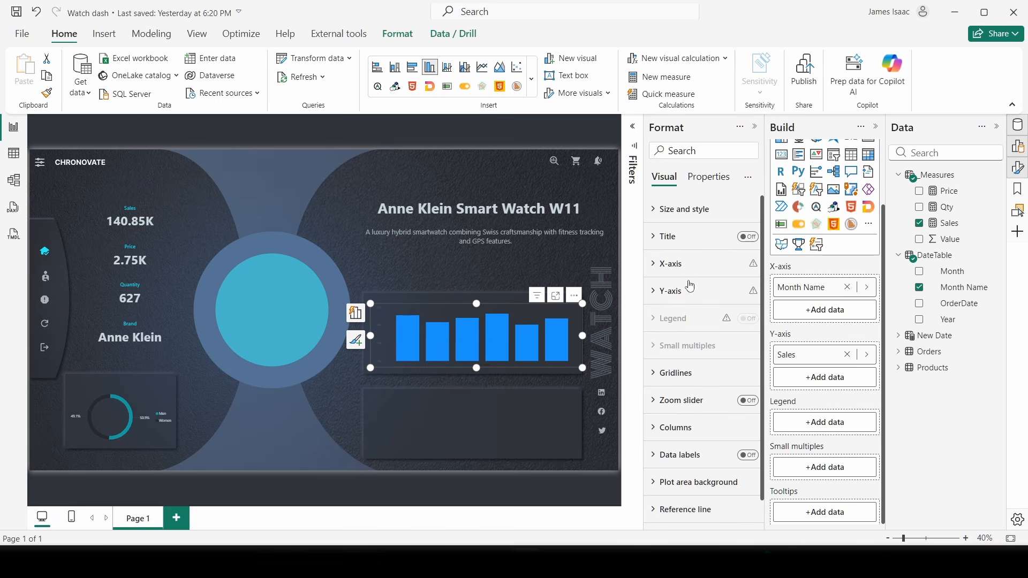
- Colour the Y-axis value labels light grey
{"action": "left_click", "coordinate": [674, 297]}
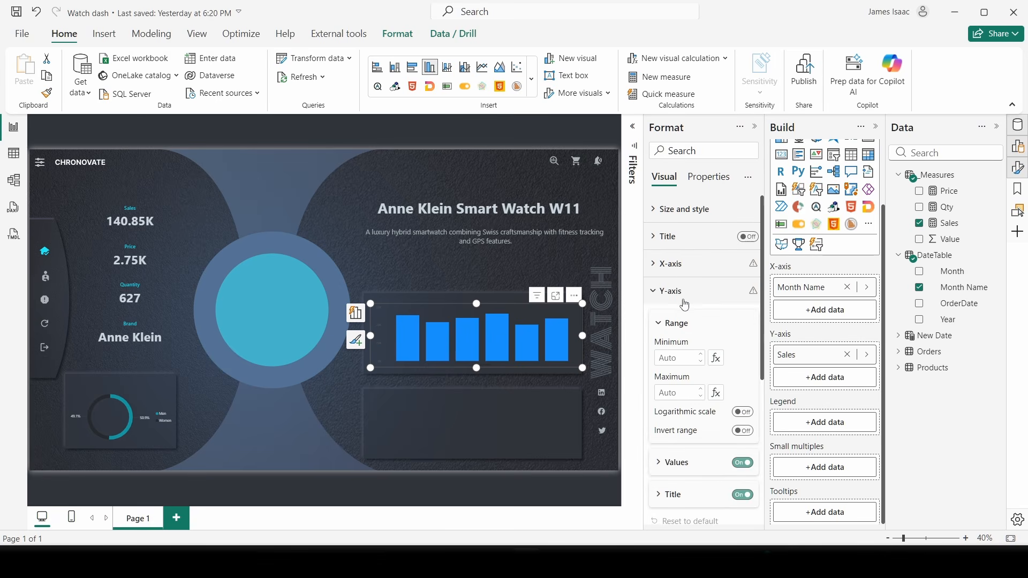
{"action": "scroll", "coordinate": [685, 289], "scroll_direction": "down", "scroll_amount": 3}
{"action": "left_click", "coordinate": [690, 264]}
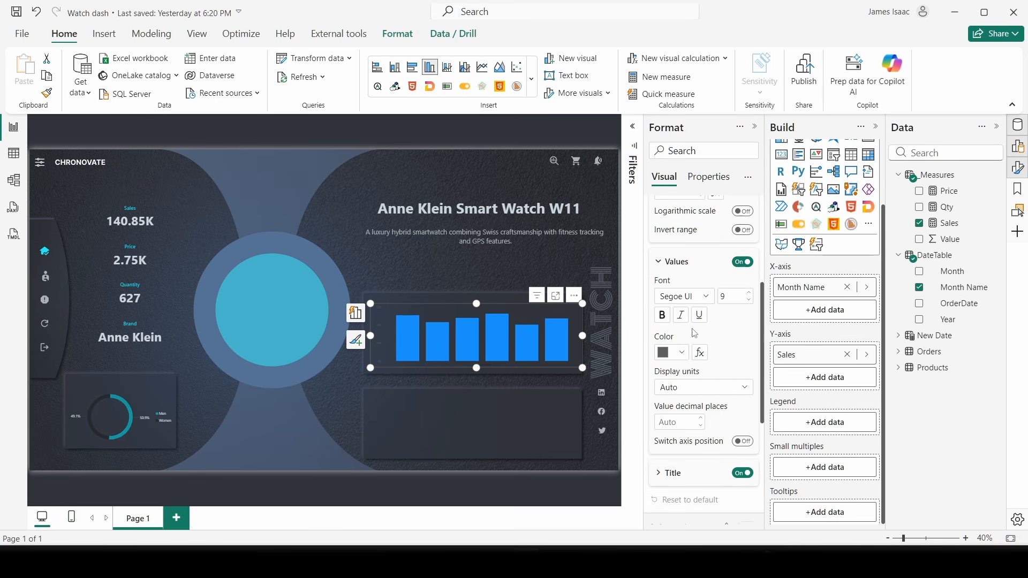
{"action": "left_click", "coordinate": [680, 353]}
{"action": "left_click", "coordinate": [672, 269]}
{"action": "left_click", "coordinate": [675, 263]}
- Set the column layout's space between categories to 50%
{"action": "left_click", "coordinate": [675, 400]}
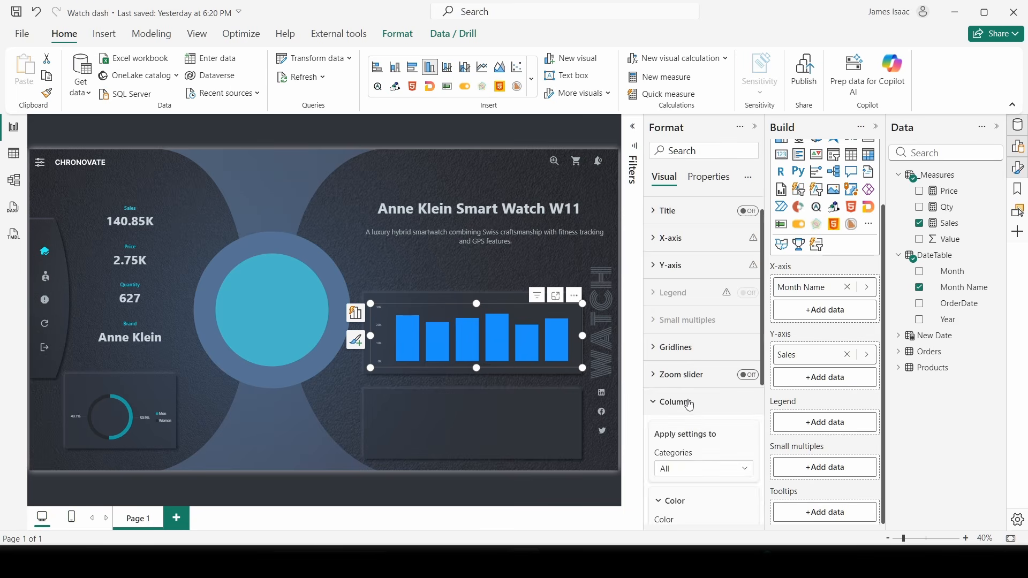
{"action": "scroll", "coordinate": [691, 399], "scroll_direction": "down", "scroll_amount": 4}
{"action": "left_click", "coordinate": [690, 383]}
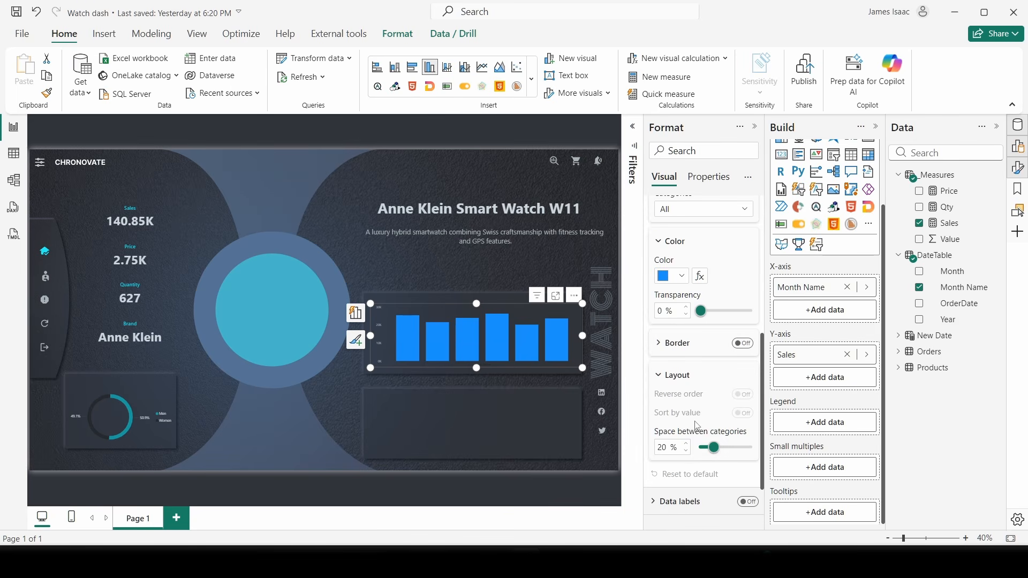
{"action": "left_click_drag", "start_coordinate": [714, 448], "coordinate": [737, 461]}
- Widen the bar chart slightly to the left and shorten it from the bottom
{"action": "mouse_move", "coordinate": [760, 562]}
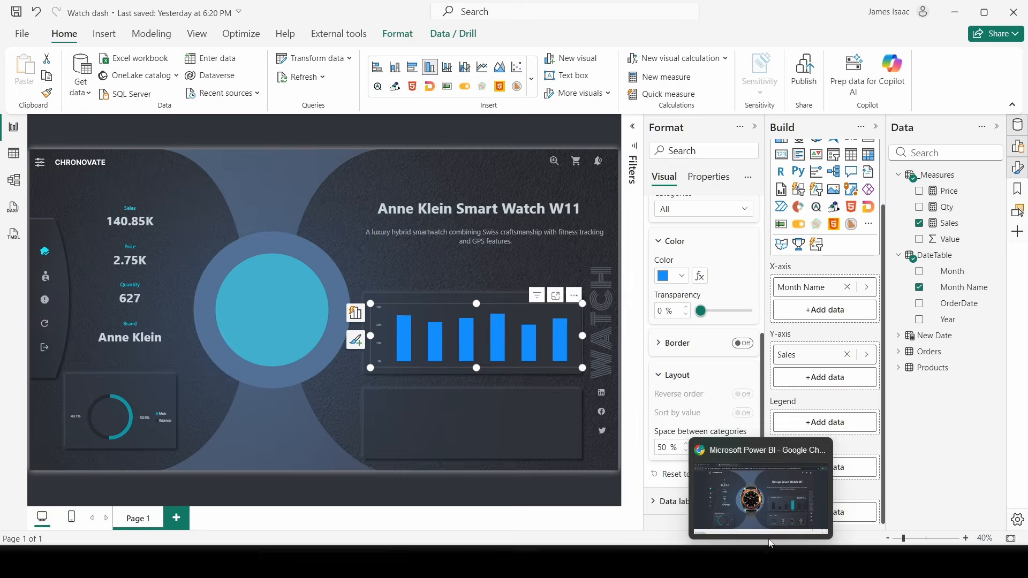
{"action": "left_click", "coordinate": [773, 532]}
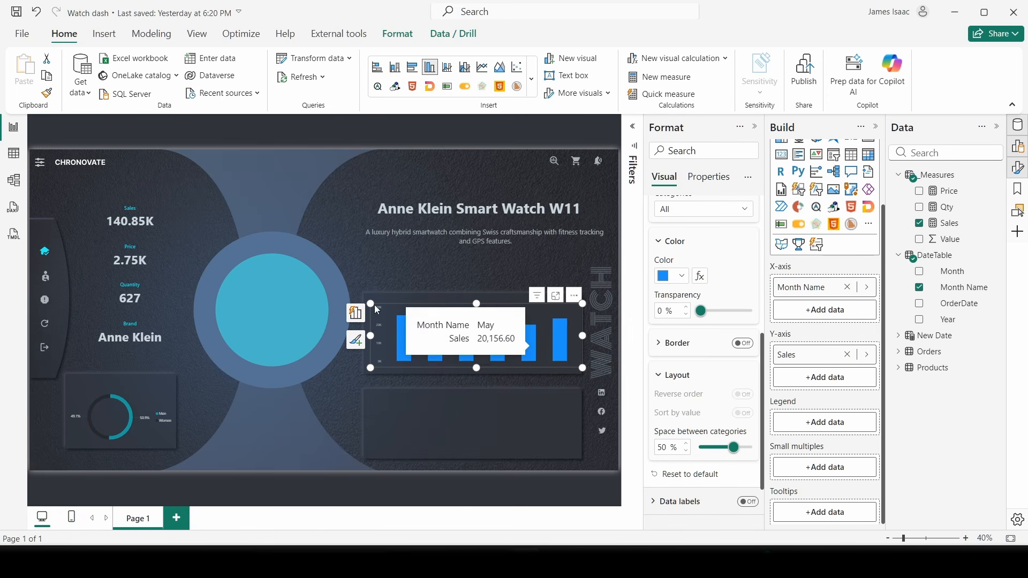
{"action": "mouse_move", "coordinate": [407, 340]}
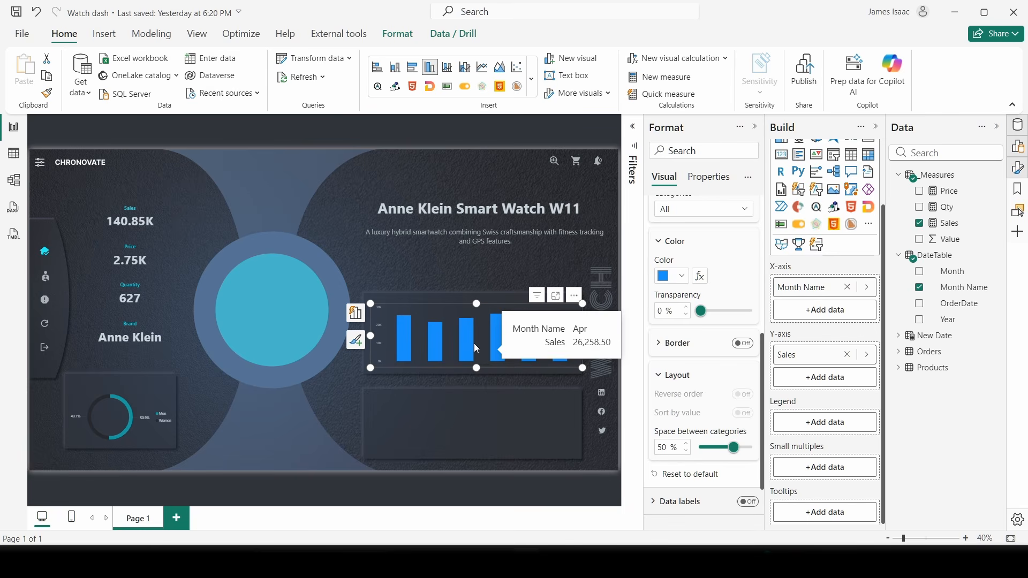
{"action": "left_click_drag", "start_coordinate": [370, 303], "coordinate": [362, 303]}
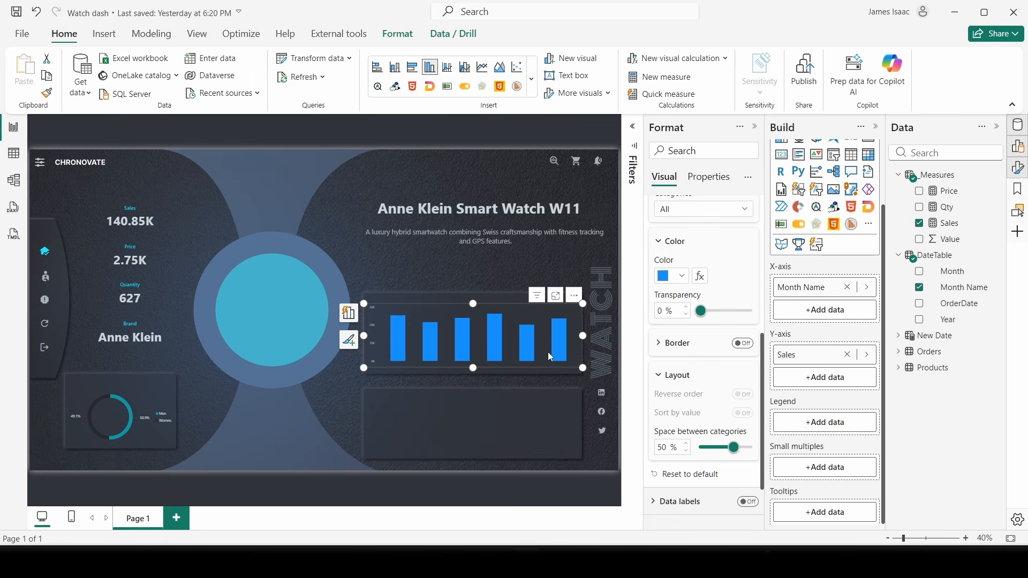
{"action": "mouse_move", "coordinate": [474, 368]}
{"action": "left_mouse_down"}
{"action": "mouse_move", "coordinate": [476, 357]}
{"action": "mouse_move", "coordinate": [480, 367]}
{"action": "left_mouse_up"}
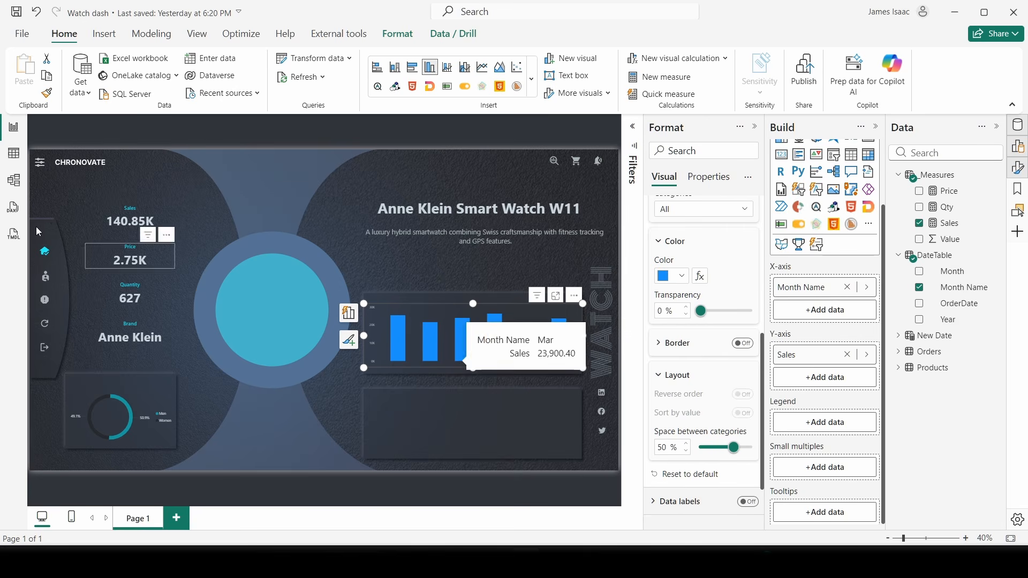
{"action": "left_click_drag", "start_coordinate": [477, 368], "coordinate": [476, 362]}
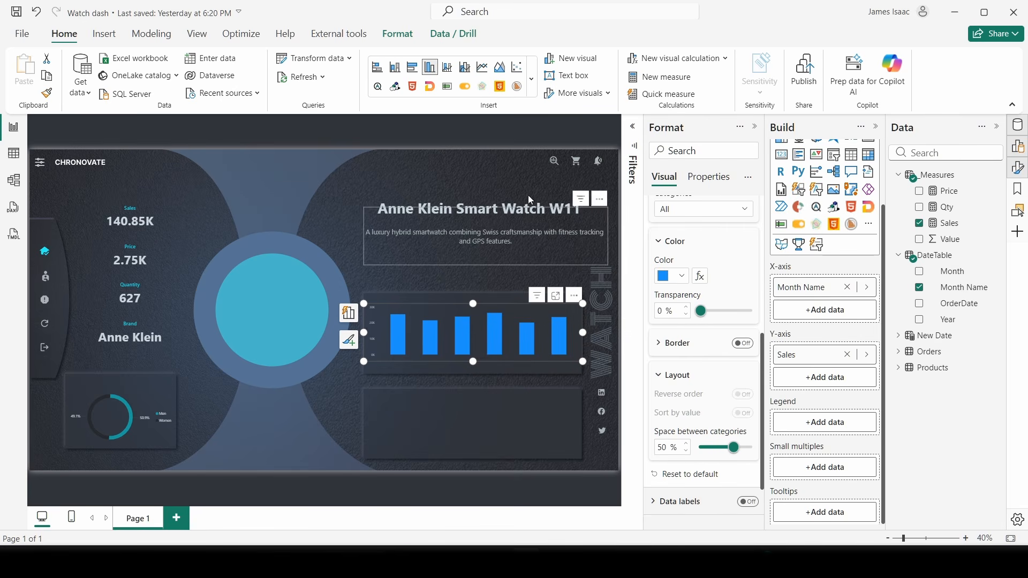
{"action": "left_click", "coordinate": [369, 165]}
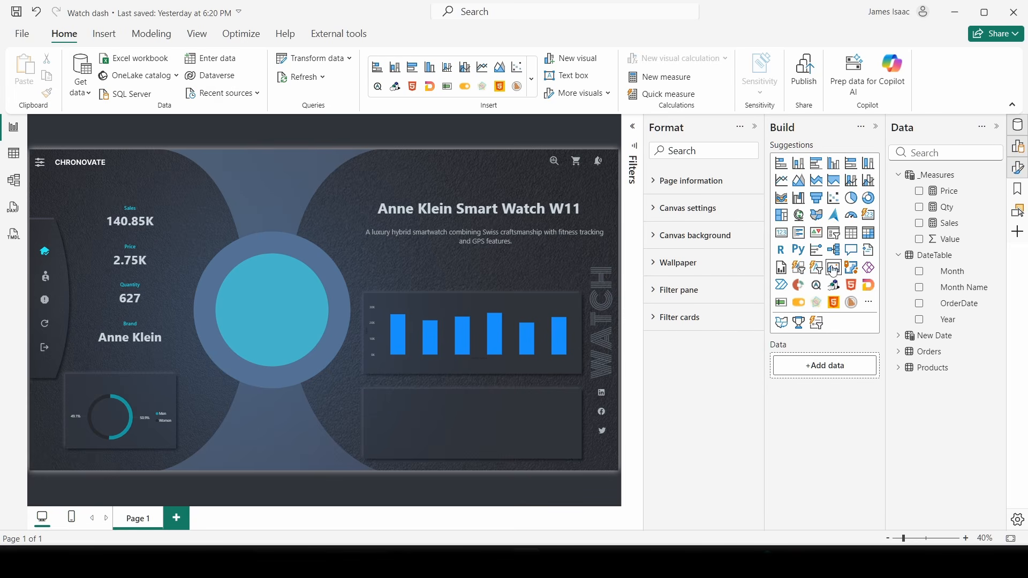
- Place a new button slicer in the lower panel and hide the Data pane to enlarge the canvas
{"action": "left_click", "coordinate": [799, 268]}
{"action": "left_click_drag", "start_coordinate": [118, 182], "coordinate": [424, 392]}
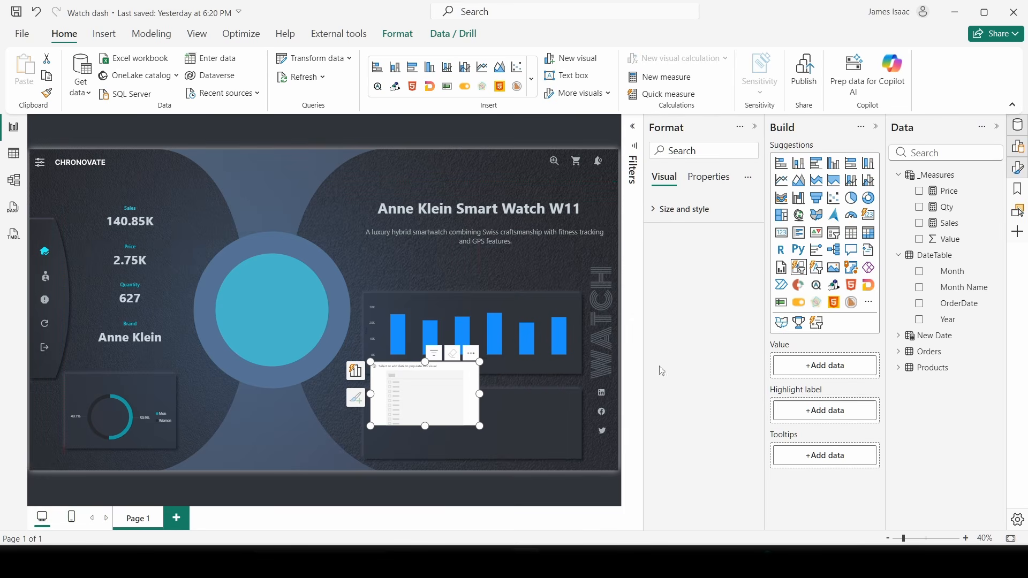
{"action": "left_click", "coordinate": [999, 128]}
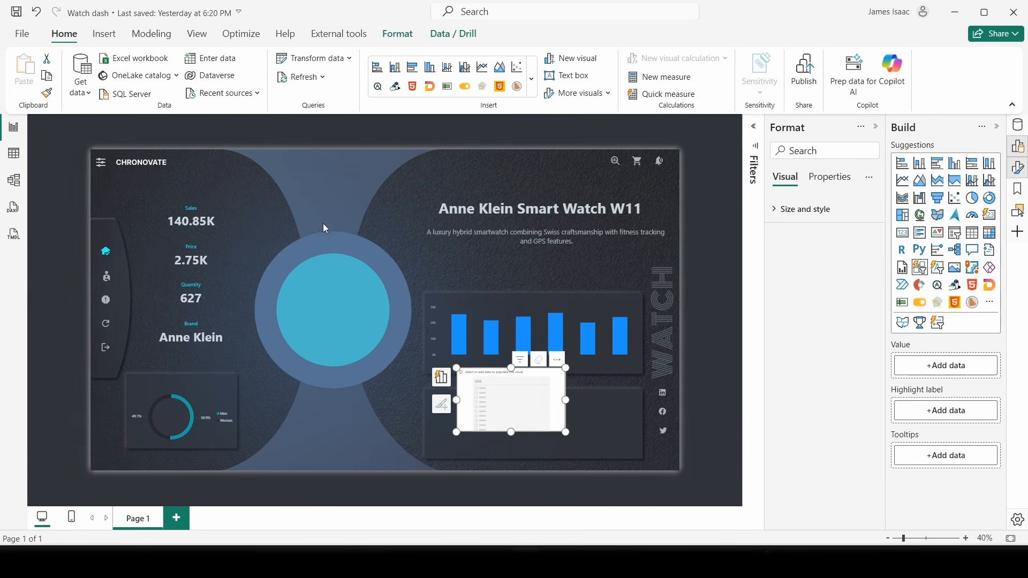
{"action": "scroll", "coordinate": [273, 175], "scroll_direction": "up", "scroll_amount": 1}
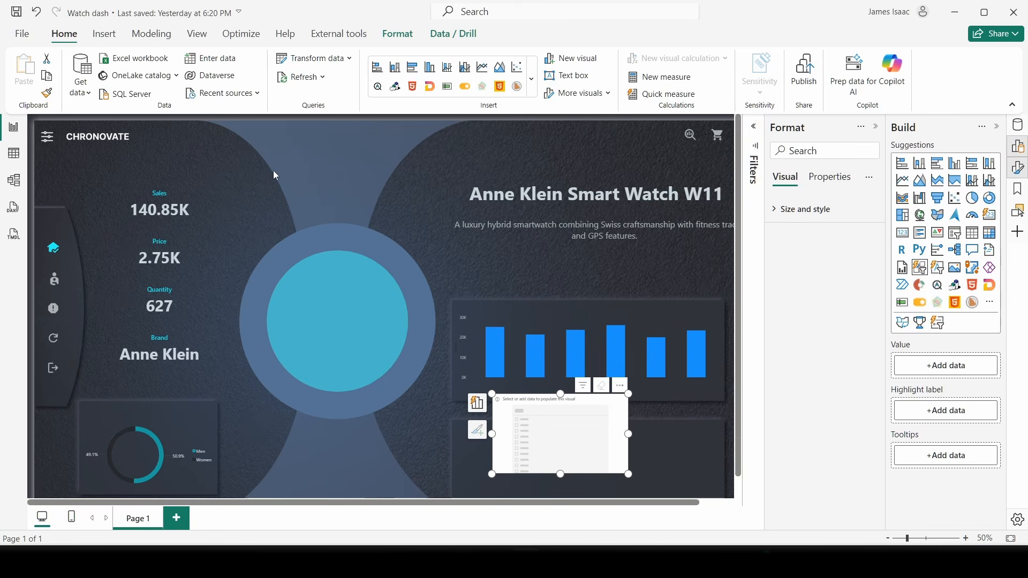
{"action": "scroll", "coordinate": [380, 222], "scroll_direction": "down", "scroll_amount": 1}
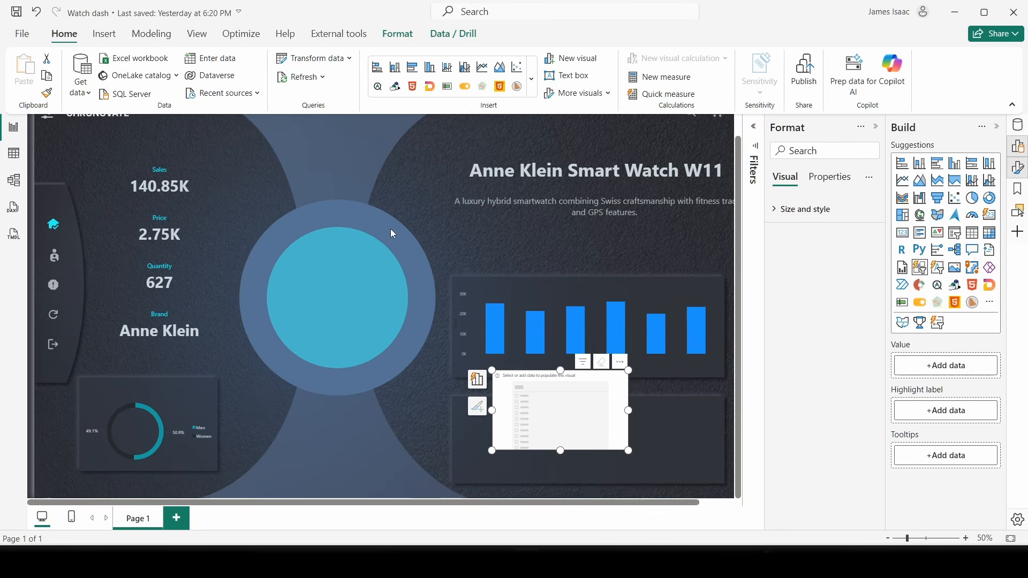
{"action": "scroll", "coordinate": [362, 174], "scroll_direction": "up", "scroll_amount": 2}
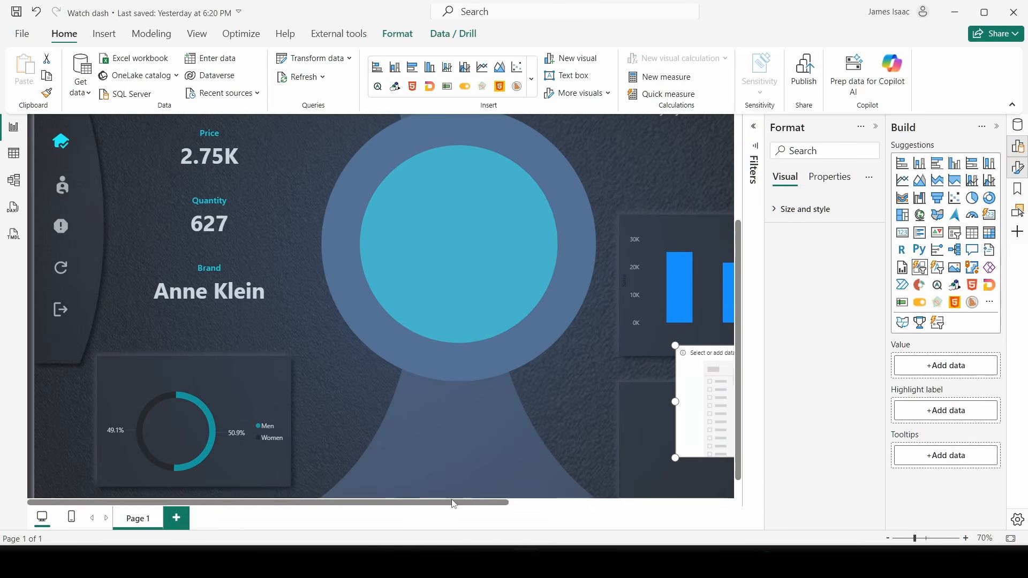
{"action": "left_click_drag", "start_coordinate": [454, 503], "coordinate": [655, 468]}
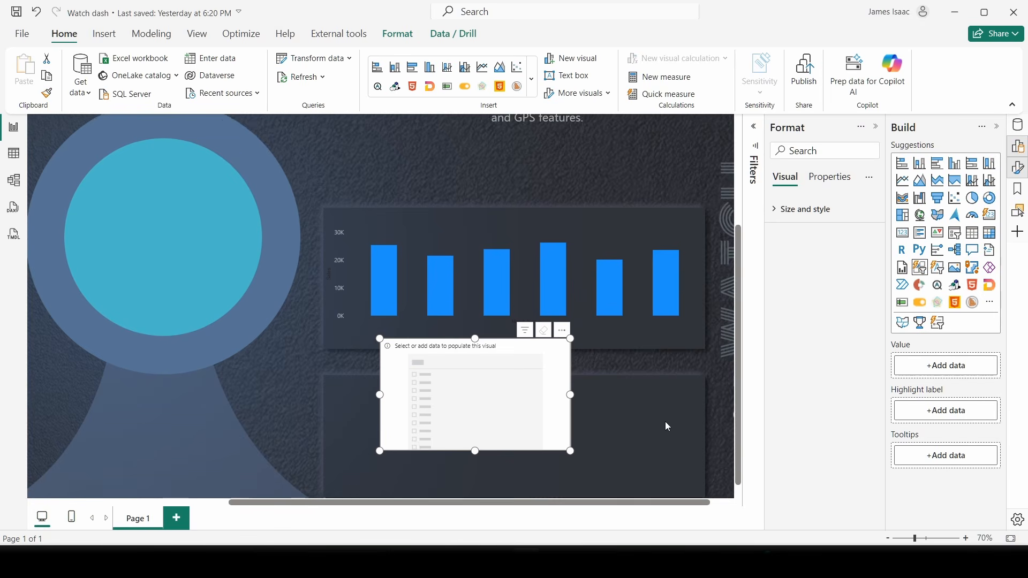
{"action": "scroll", "coordinate": [667, 426], "scroll_direction": "down", "scroll_amount": 1}
- Turn off the bar chart's X-axis title and move the empty slicer slightly up-left
{"action": "left_click", "coordinate": [524, 211]}
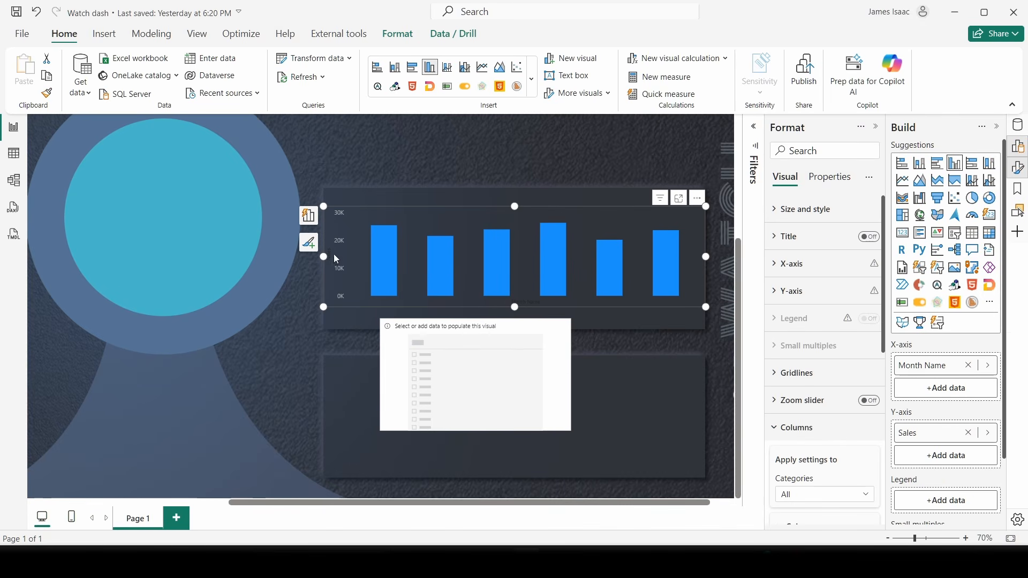
{"action": "left_click", "coordinate": [790, 292]}
{"action": "scroll", "coordinate": [854, 407], "scroll_direction": "down", "scroll_amount": 2}
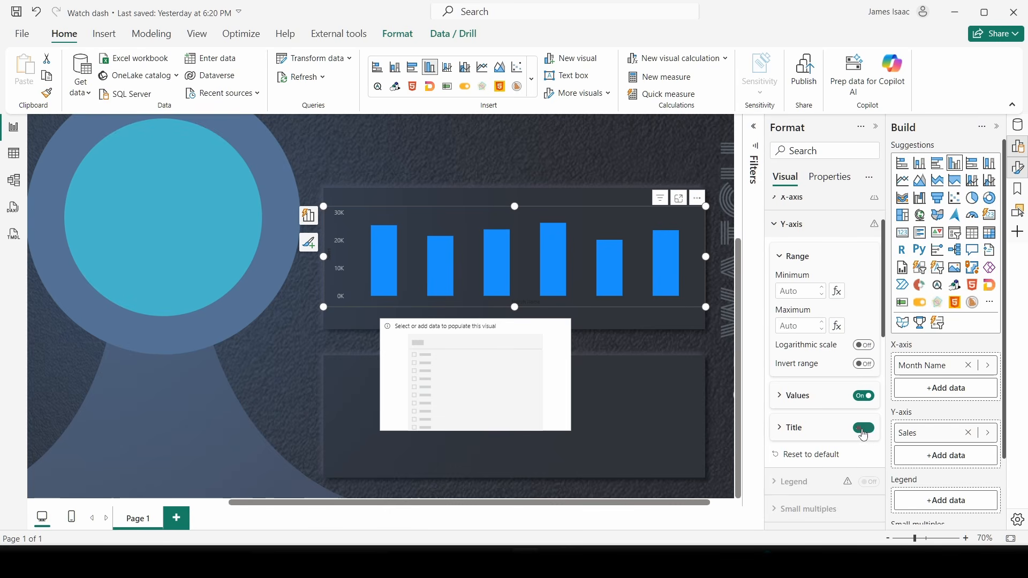
{"action": "left_click", "coordinate": [795, 229]}
{"action": "left_click", "coordinate": [798, 198]}
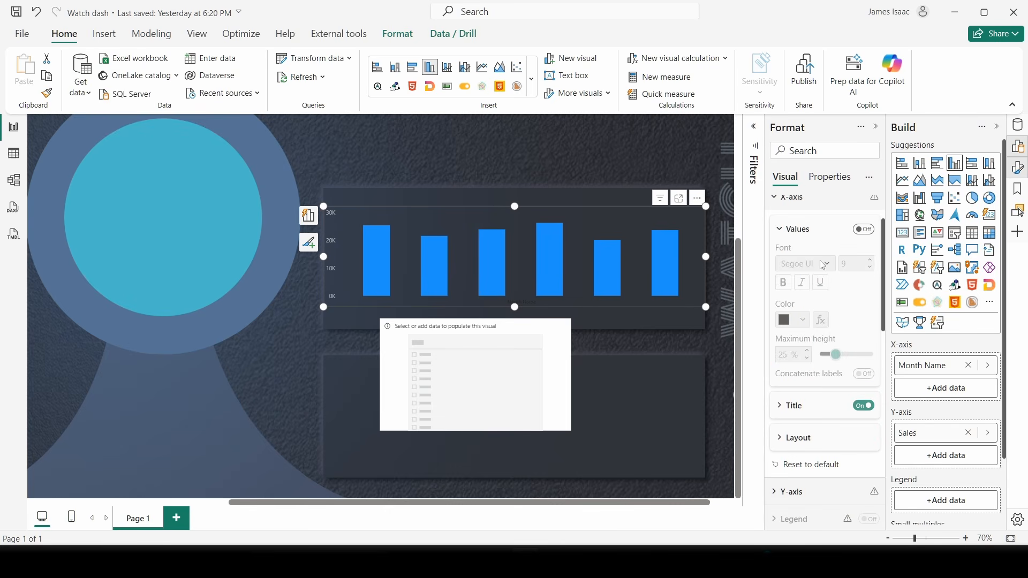
{"action": "left_click", "coordinate": [861, 405]}
{"action": "scroll", "coordinate": [783, 263], "scroll_direction": "up", "scroll_amount": 1}
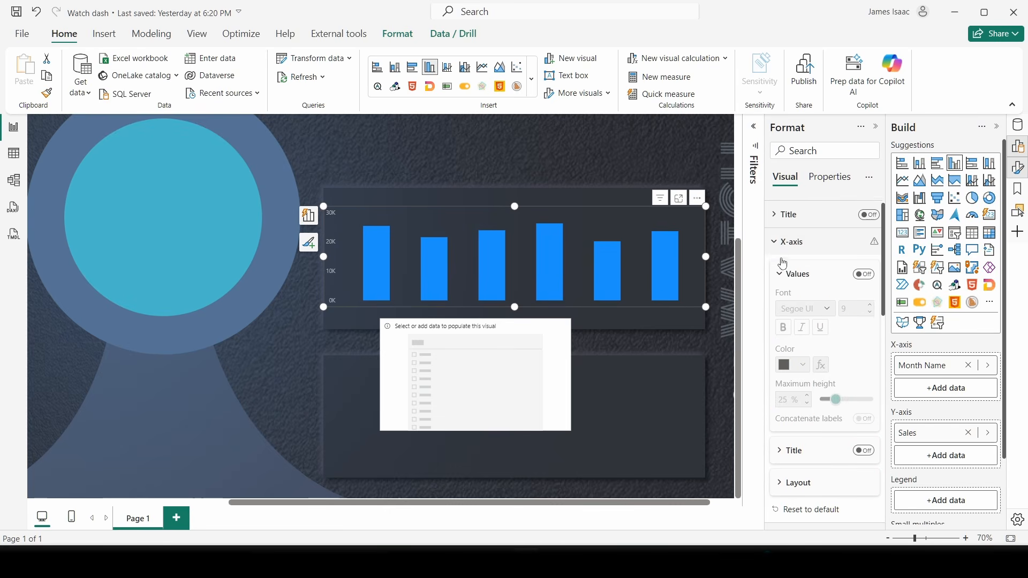
{"action": "scroll", "coordinate": [783, 263], "scroll_direction": "up", "scroll_amount": 1}
{"action": "left_click", "coordinate": [783, 263]}
{"action": "left_click", "coordinate": [434, 337]}
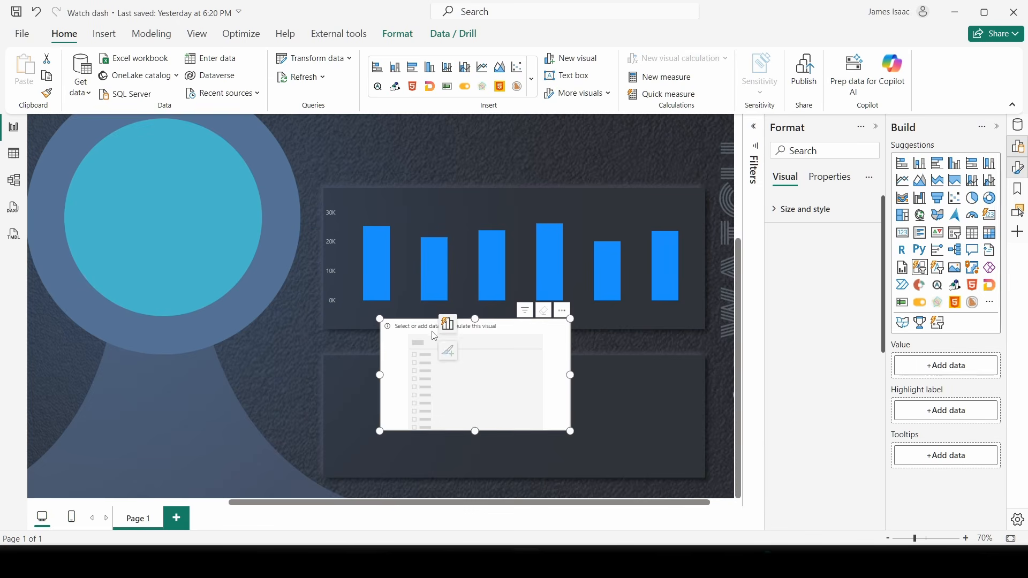
{"action": "mouse_move", "coordinate": [435, 336]}
{"action": "left_mouse_down"}
{"action": "mouse_move", "coordinate": [410, 339]}
{"action": "mouse_move", "coordinate": [422, 328]}
{"action": "left_mouse_up"}
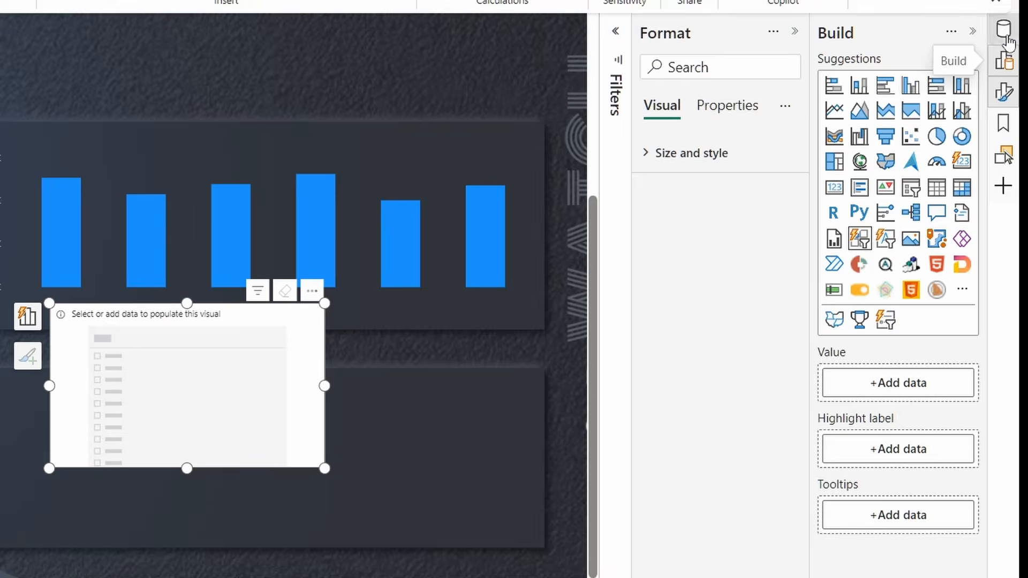
- Fill the button slicer with New Date Month Name and shift it slightly left
{"action": "left_click", "coordinate": [1017, 125]}
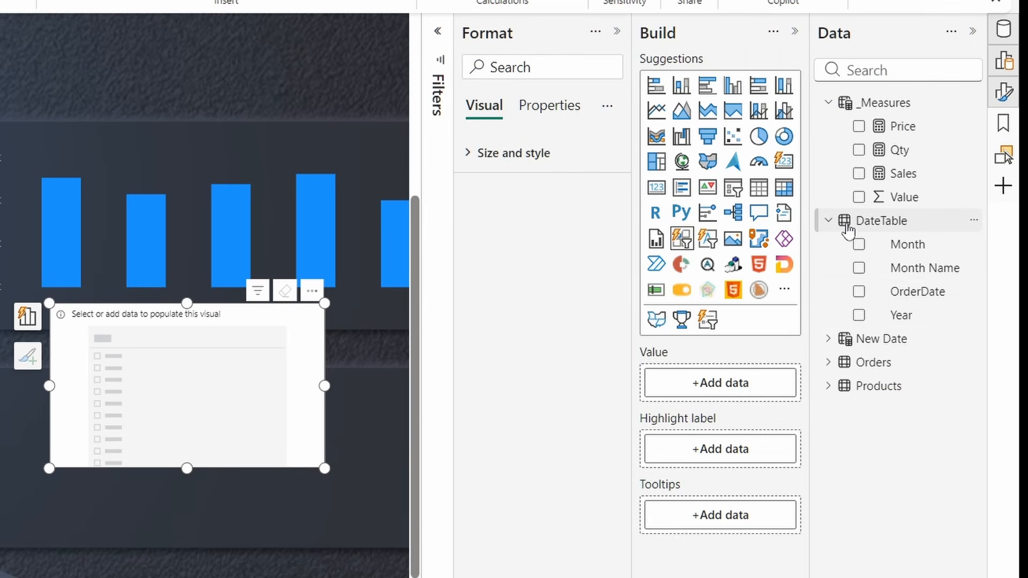
{"action": "left_click", "coordinate": [828, 221]}
{"action": "left_click", "coordinate": [829, 244]}
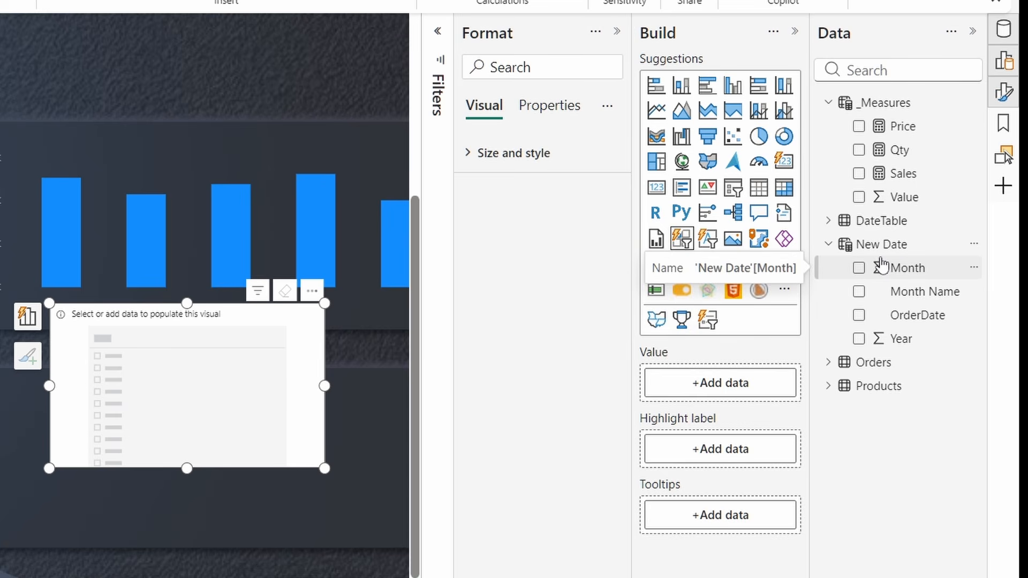
{"action": "left_click_drag", "start_coordinate": [918, 295], "coordinate": [747, 385]}
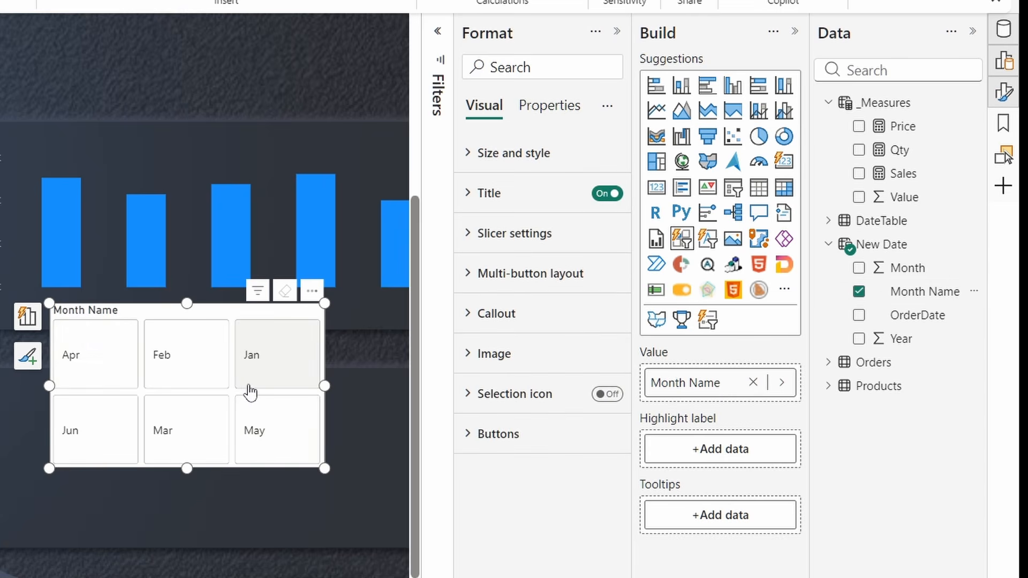
{"action": "mouse_move", "coordinate": [159, 320]}
{"action": "left_mouse_down"}
{"action": "mouse_move", "coordinate": [146, 319]}
{"action": "mouse_move", "coordinate": [148, 331]}
{"action": "left_mouse_up"}
- Hide the slicer's Month Name title and turn Force selection on
{"action": "left_click", "coordinate": [604, 196]}
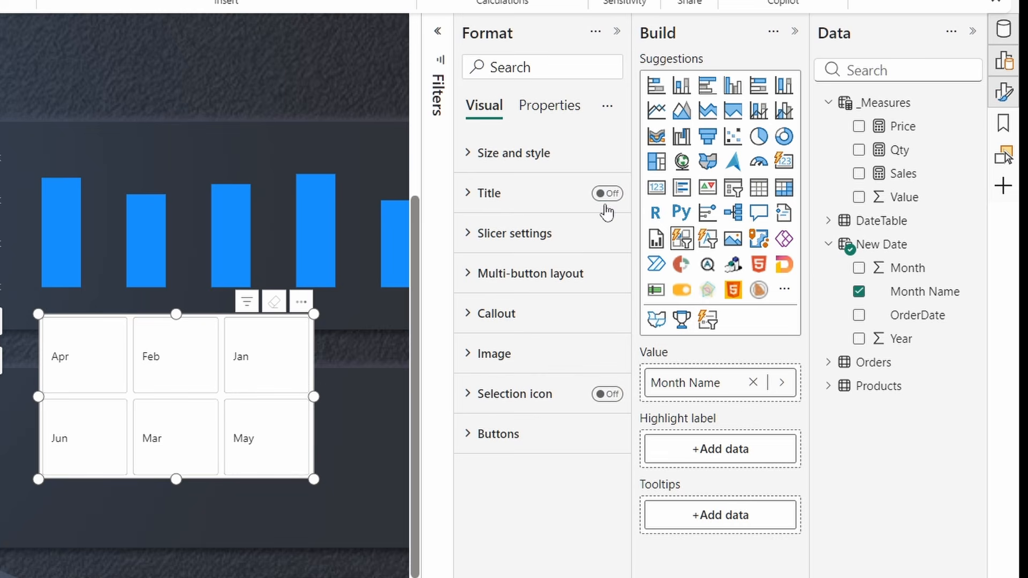
{"action": "left_click", "coordinate": [502, 237]}
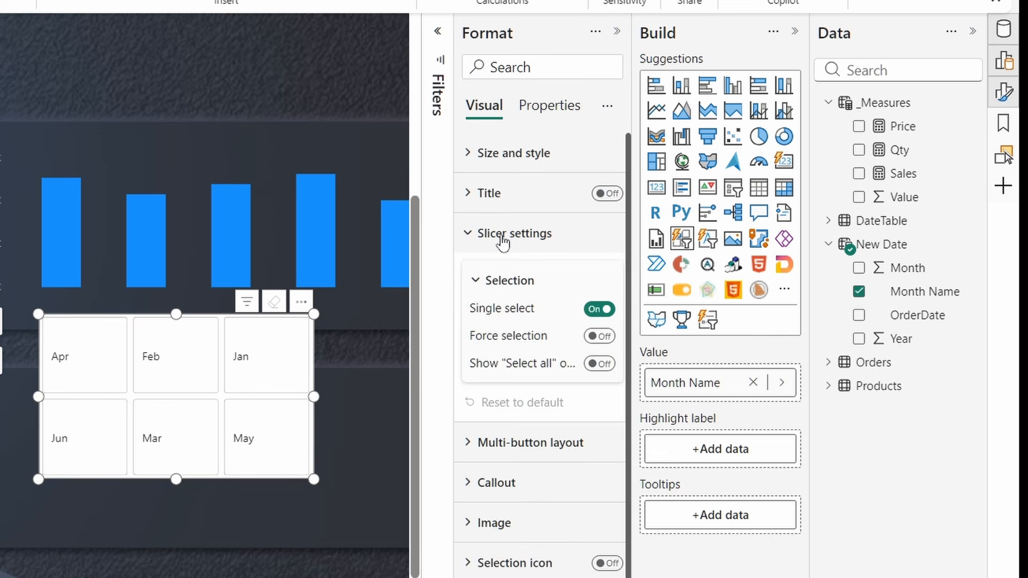
{"action": "left_click", "coordinate": [600, 336]}
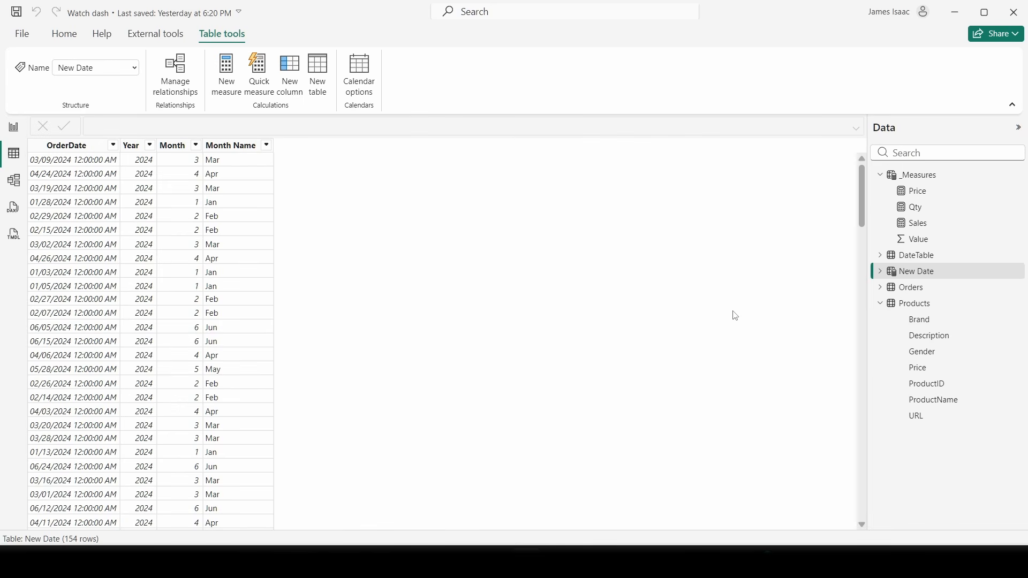
- Sort the Month Name column by Month, then go back to the report page
{"action": "left_click", "coordinate": [227, 155]}
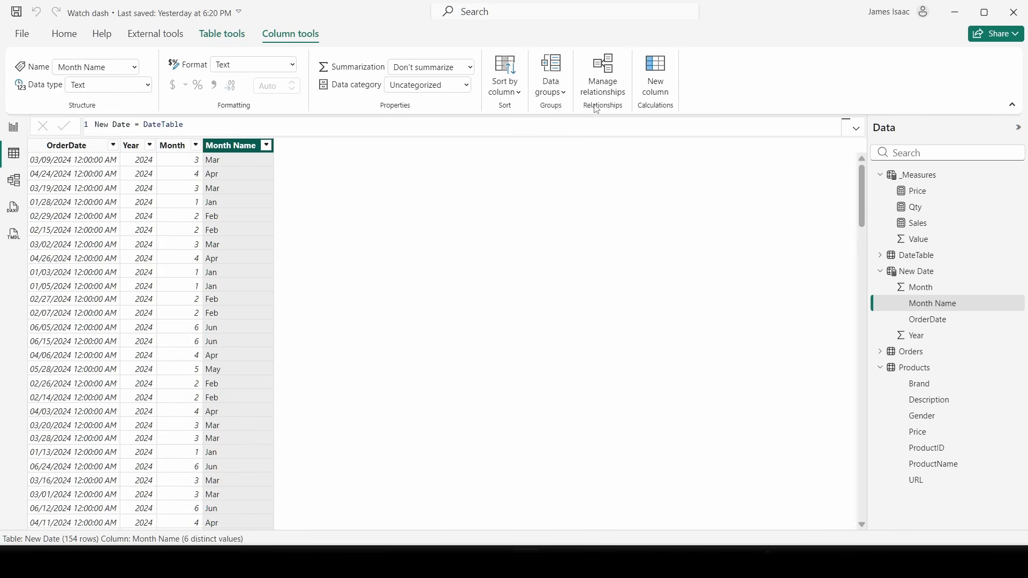
{"action": "left_click", "coordinate": [522, 95]}
{"action": "left_click", "coordinate": [509, 138]}
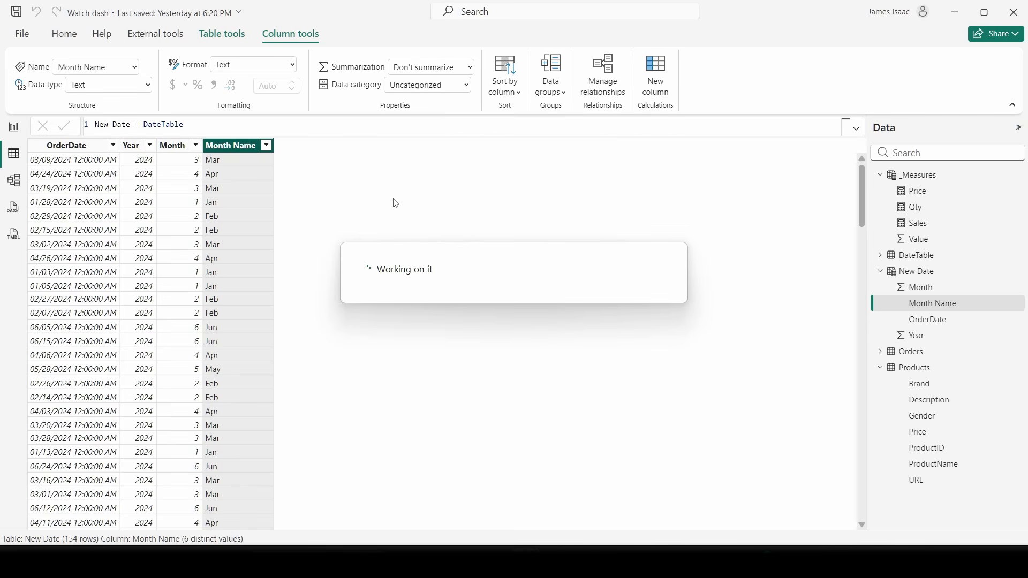
{"action": "left_click", "coordinate": [14, 128]}
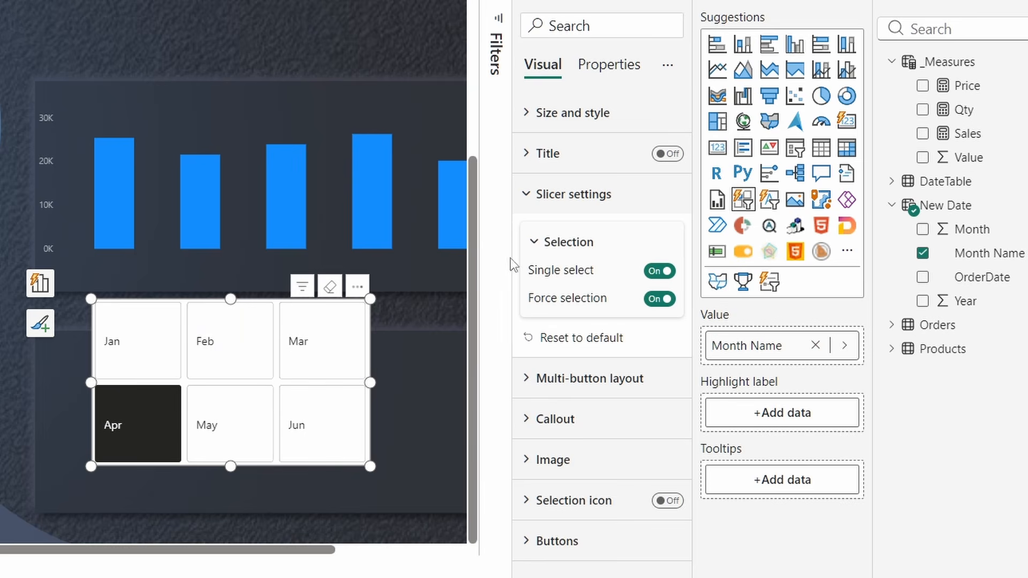
- Give the month slicer 1 row and 6 columns, widen it and shorten it under the chart
{"action": "left_click", "coordinate": [528, 210]}
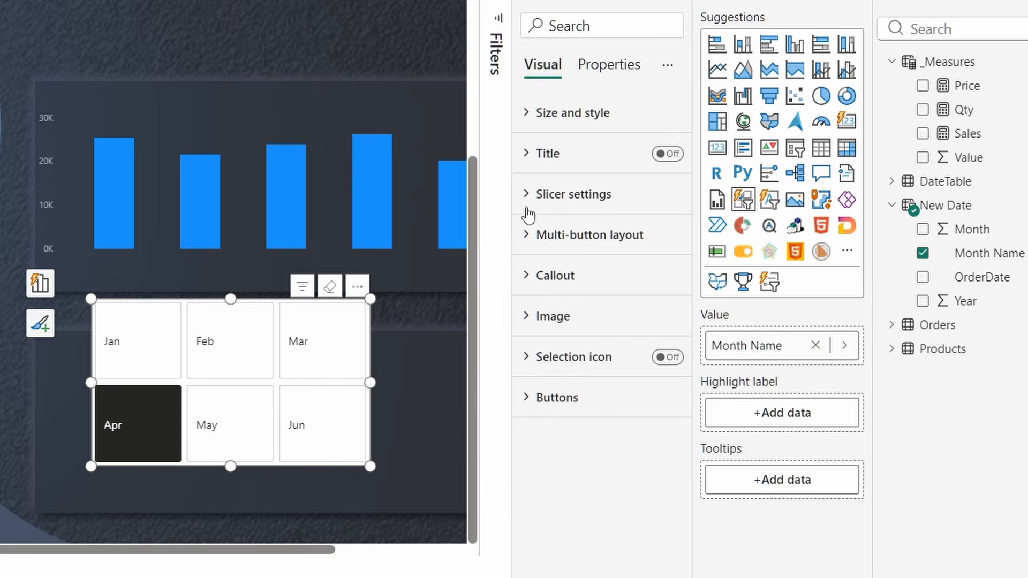
{"action": "left_click", "coordinate": [539, 245]}
{"action": "scroll", "coordinate": [578, 259], "scroll_direction": "down", "scroll_amount": 3}
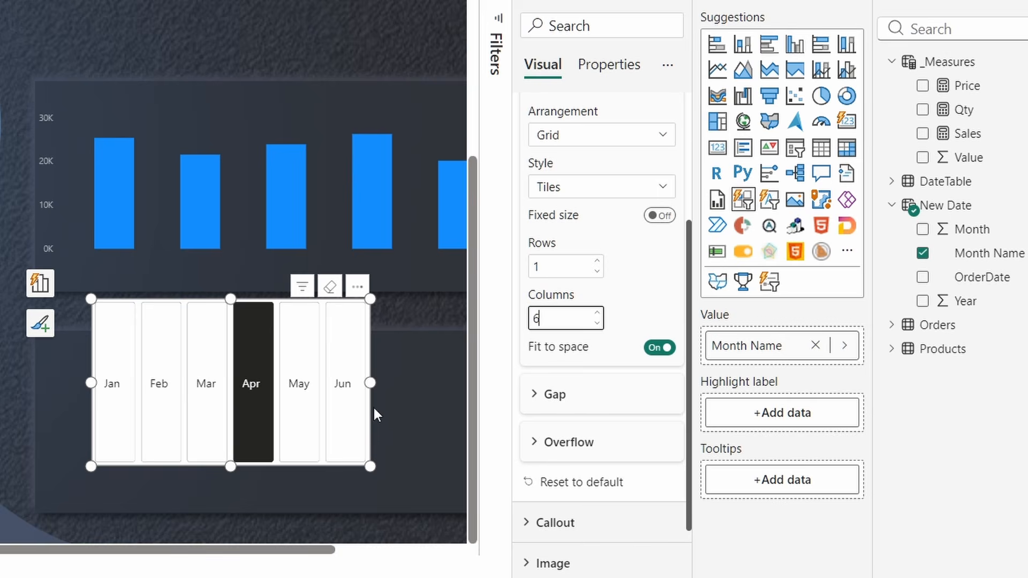
{"action": "left_click_drag", "start_coordinate": [370, 384], "coordinate": [469, 369]}
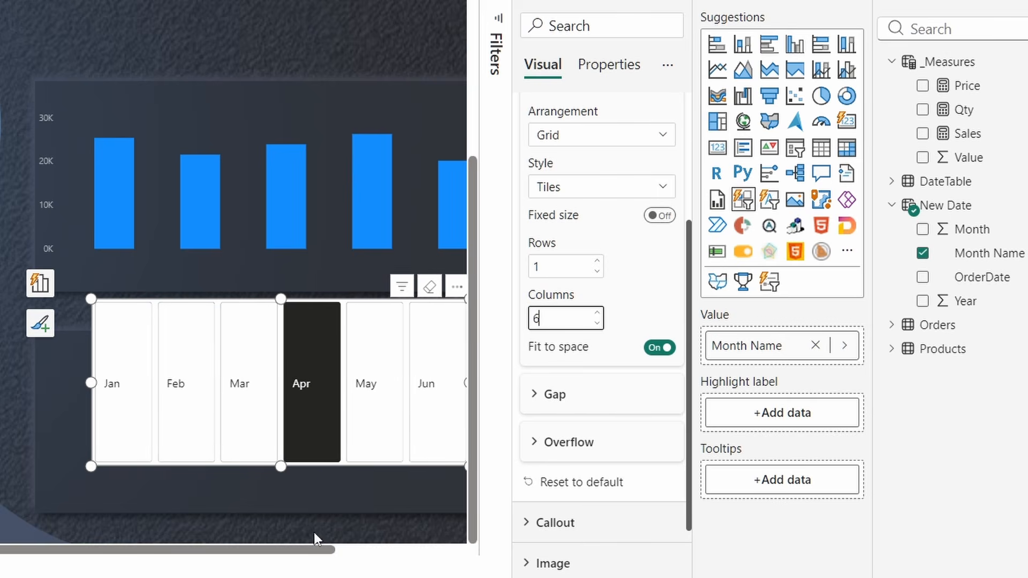
{"action": "left_click_drag", "start_coordinate": [370, 556], "coordinate": [387, 555]}
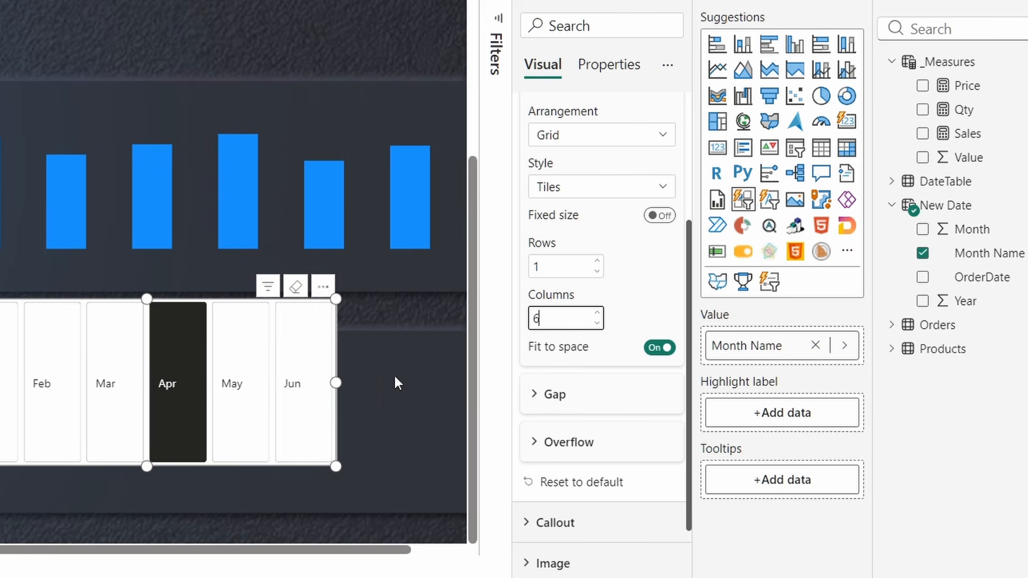
{"action": "left_click_drag", "start_coordinate": [336, 383], "coordinate": [446, 375]}
{"action": "left_click_drag", "start_coordinate": [204, 468], "coordinate": [204, 290]}
- Widen the month slicer slightly and set Callout value alignment to Center
{"action": "mouse_move", "coordinate": [440, 274]}
{"action": "left_mouse_down"}
{"action": "mouse_move", "coordinate": [454, 280]}
{"action": "mouse_move", "coordinate": [447, 277]}
{"action": "left_mouse_up"}
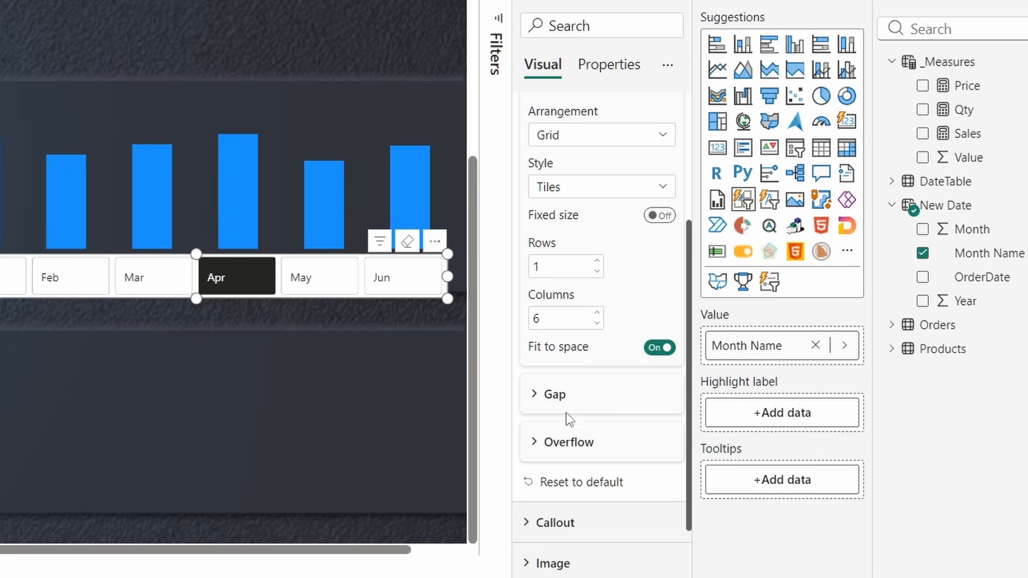
{"action": "scroll", "coordinate": [583, 346], "scroll_direction": "up", "scroll_amount": 4}
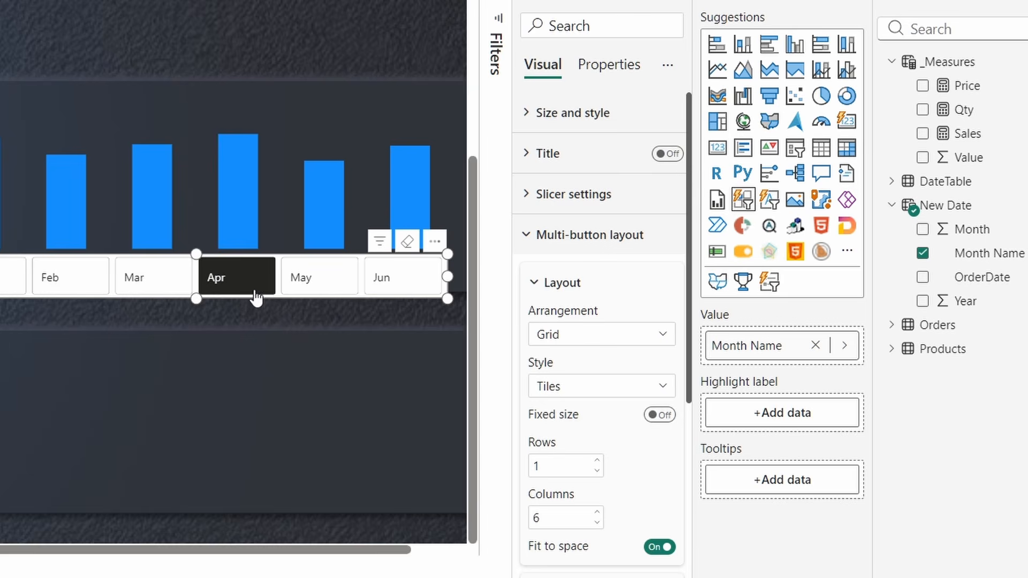
{"action": "left_click", "coordinate": [557, 243]}
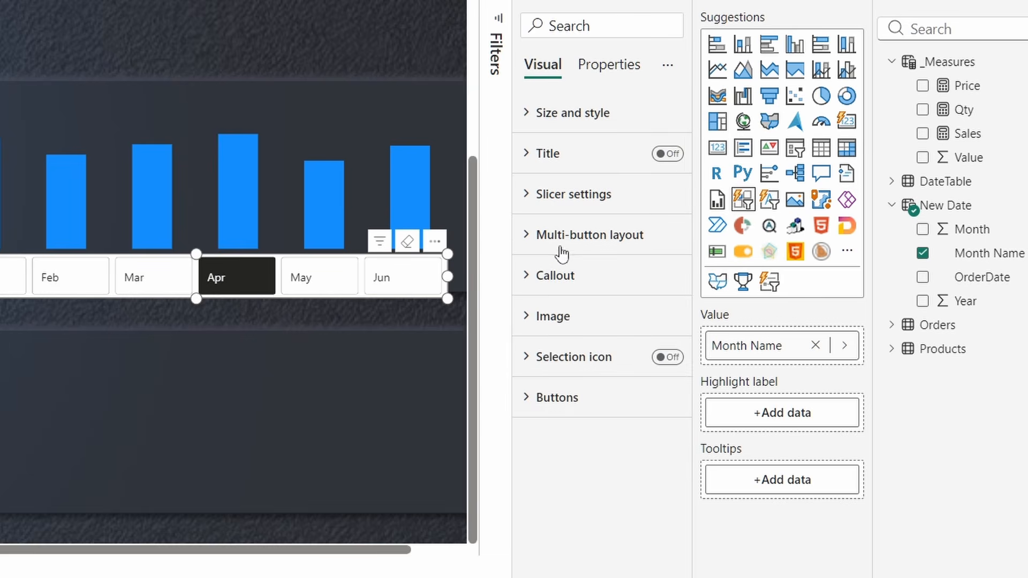
{"action": "left_click", "coordinate": [559, 292]}
{"action": "scroll", "coordinate": [576, 337], "scroll_direction": "down", "scroll_amount": 3}
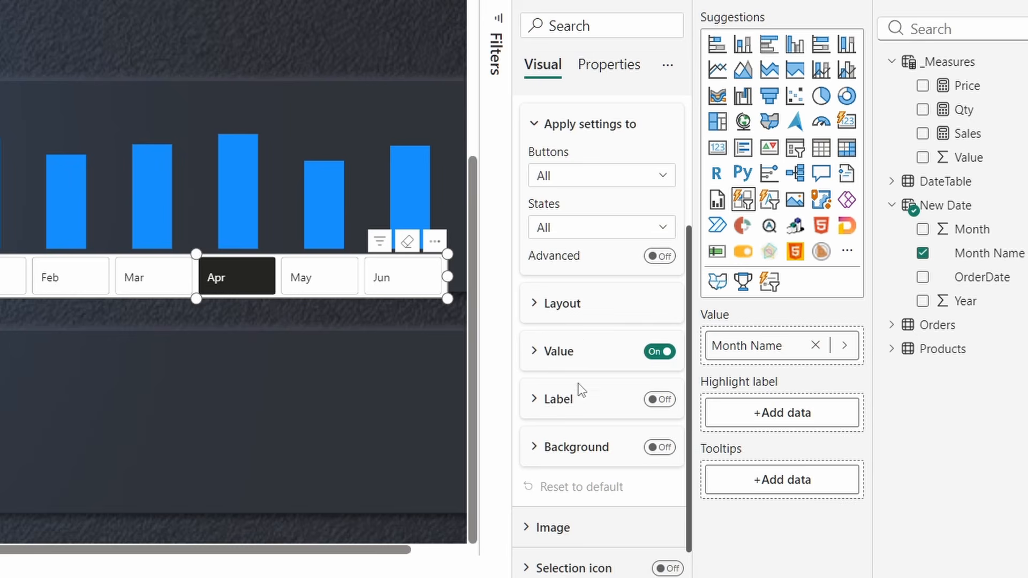
{"action": "scroll", "coordinate": [546, 230], "scroll_direction": "up", "scroll_amount": 3}
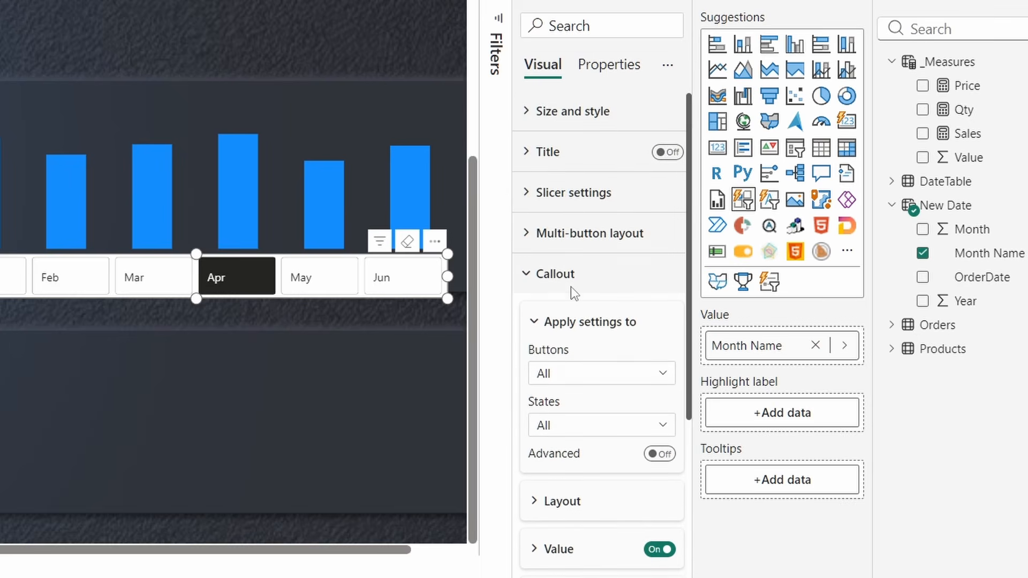
{"action": "scroll", "coordinate": [574, 306], "scroll_direction": "down", "scroll_amount": 4}
{"action": "scroll", "coordinate": [575, 314], "scroll_direction": "down", "scroll_amount": 1}
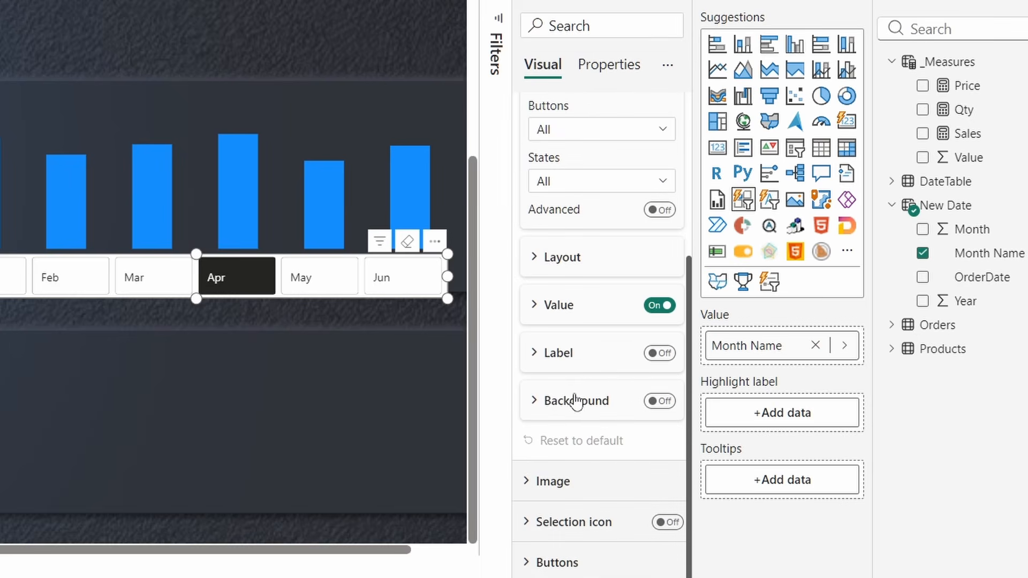
{"action": "left_click", "coordinate": [571, 308]}
{"action": "scroll", "coordinate": [571, 300], "scroll_direction": "down", "scroll_amount": 3}
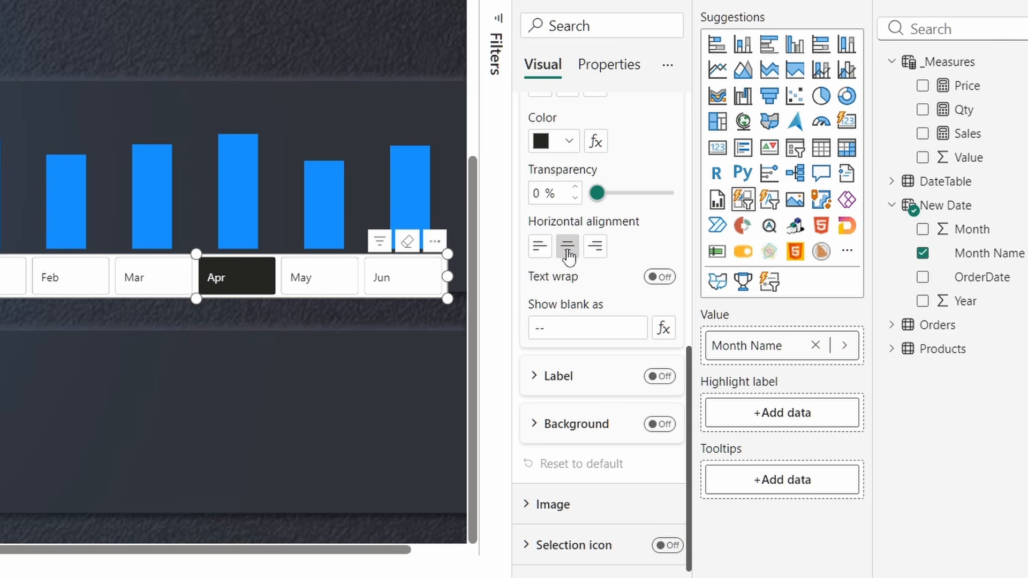
{"action": "left_click", "coordinate": [566, 250]}
- Turn off the slicer's Size and style background
{"action": "scroll", "coordinate": [570, 284], "scroll_direction": "up", "scroll_amount": 8}
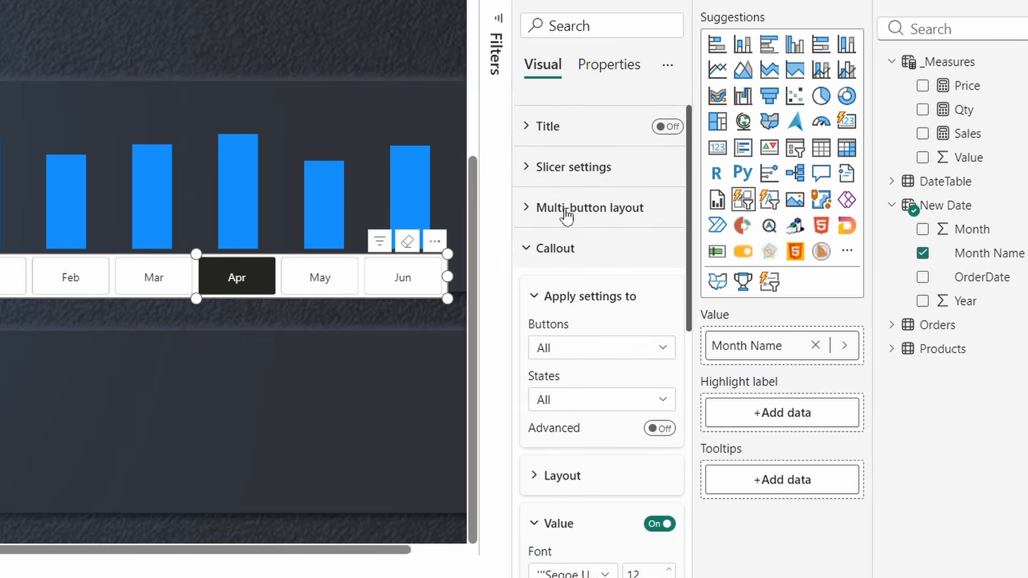
{"action": "left_click", "coordinate": [555, 119]}
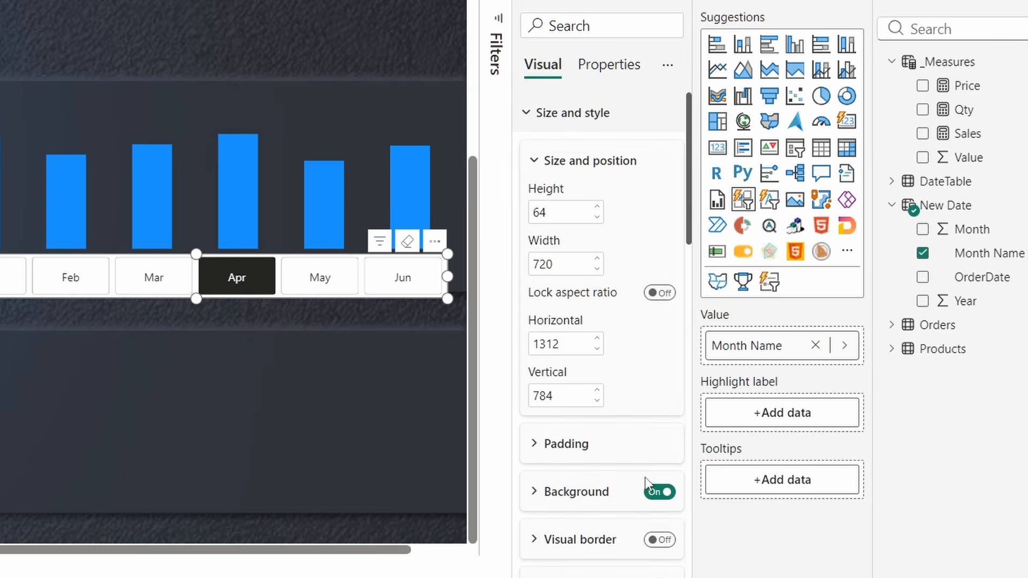
{"action": "left_click", "coordinate": [660, 492]}
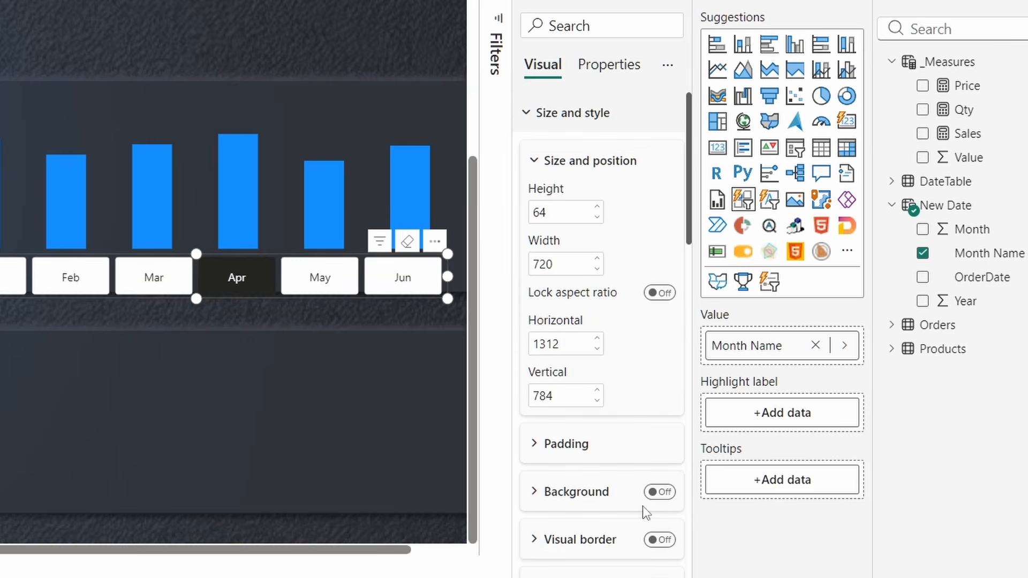
{"action": "left_click", "coordinate": [535, 127]}
{"action": "scroll", "coordinate": [593, 352], "scroll_direction": "down", "scroll_amount": 2}
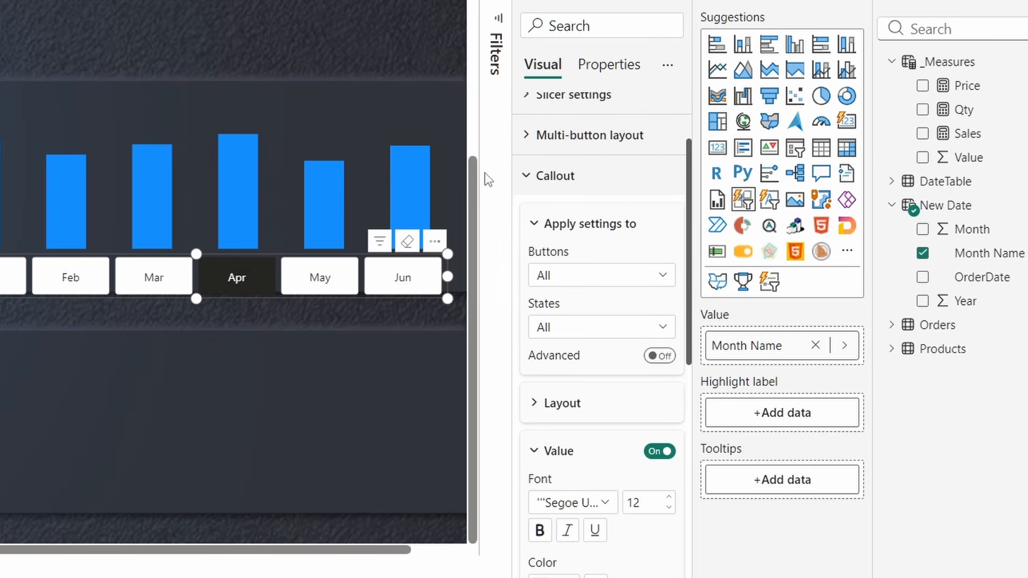
{"action": "left_click", "coordinate": [535, 175]}
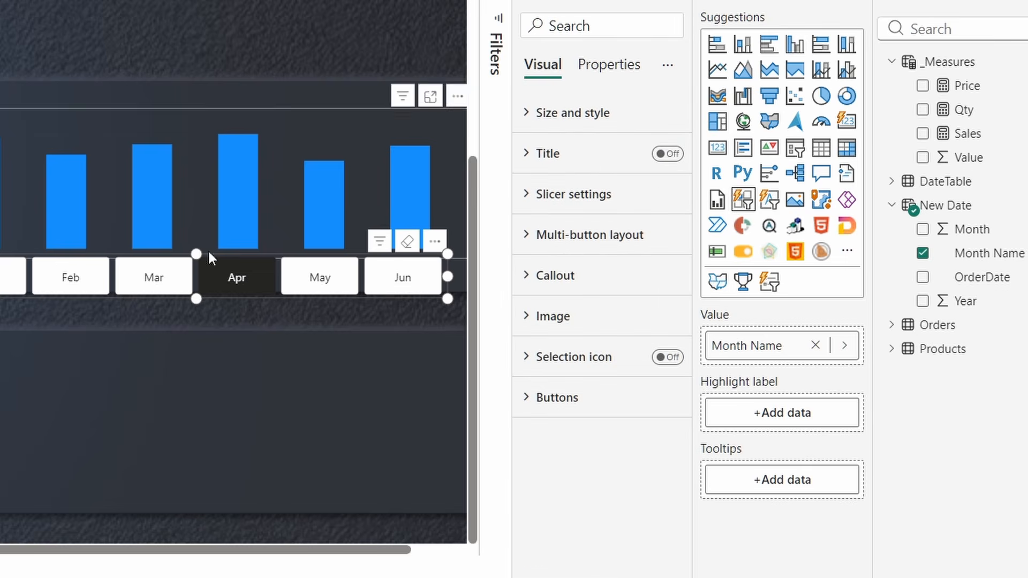
- Turn off the month buttons' background fill and border
{"action": "left_click", "coordinate": [535, 398]}
{"action": "scroll", "coordinate": [548, 385], "scroll_direction": "down", "scroll_amount": 6}
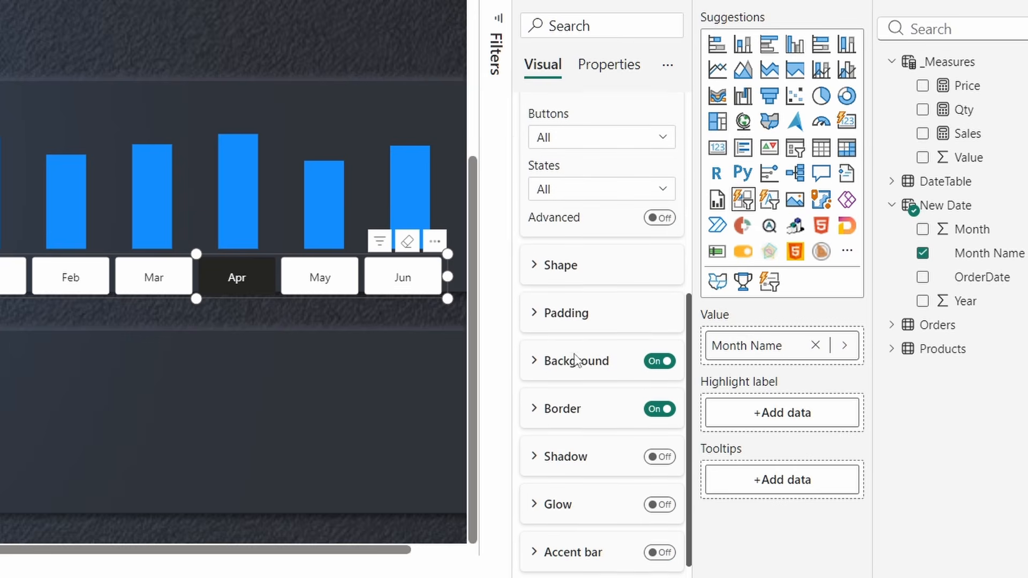
{"action": "scroll", "coordinate": [576, 360], "scroll_direction": "down", "scroll_amount": 1}
{"action": "left_click", "coordinate": [651, 334]}
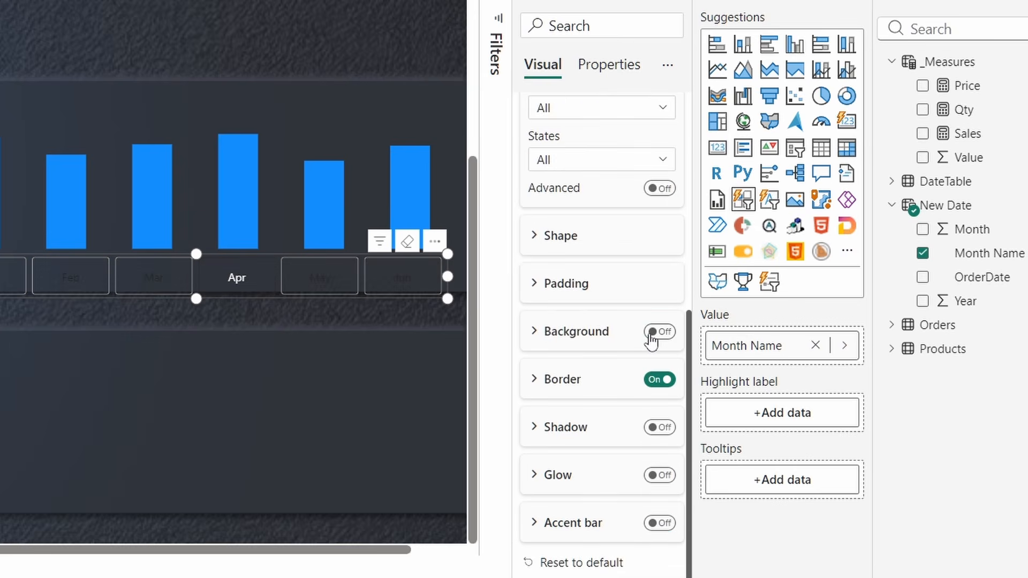
{"action": "left_click", "coordinate": [656, 381]}
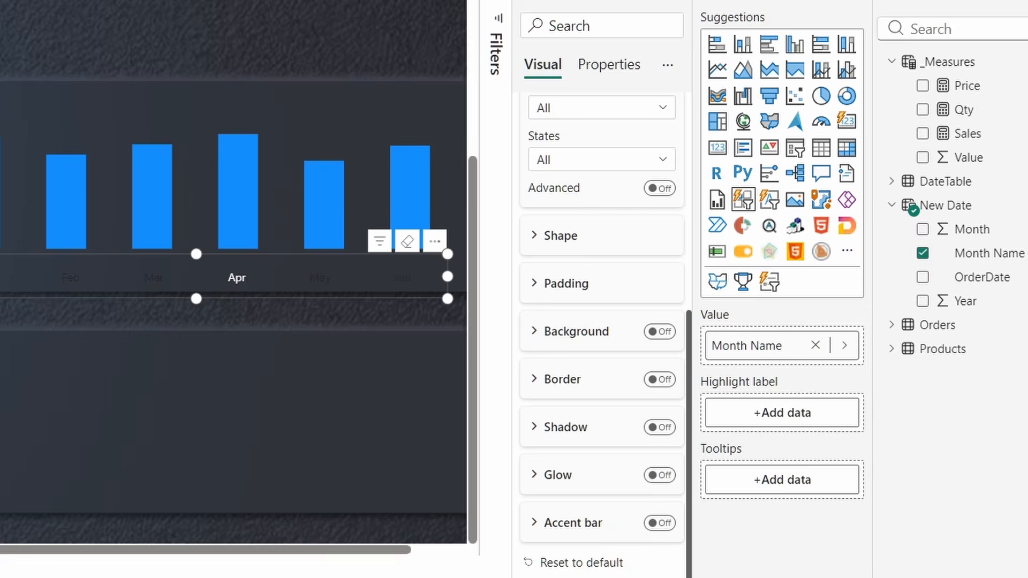
{"action": "mouse_move", "coordinate": [686, 577]}
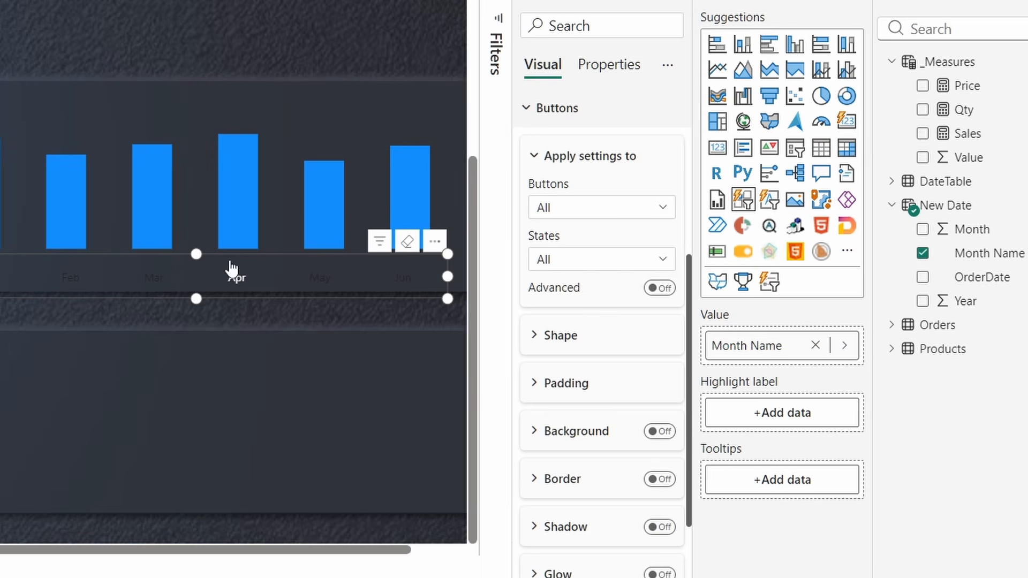
- For the Default button state, set the month label colour to custom hex 9FA3AC
{"action": "scroll", "coordinate": [626, 279], "scroll_direction": "up", "scroll_amount": 4}
{"action": "left_click", "coordinate": [565, 309]}
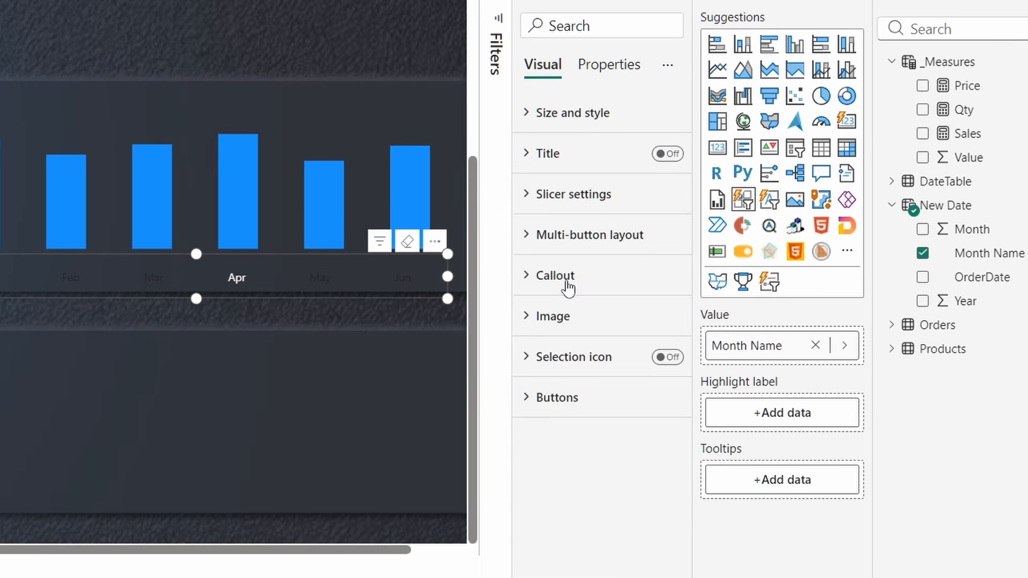
{"action": "left_click", "coordinate": [569, 277]}
{"action": "scroll", "coordinate": [574, 273], "scroll_direction": "down", "scroll_amount": 4}
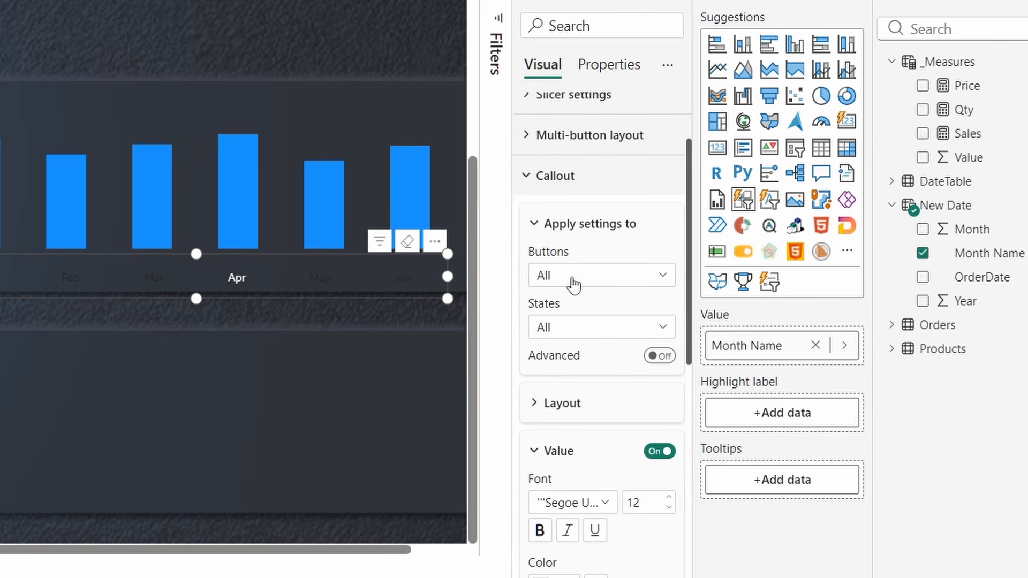
{"action": "left_click", "coordinate": [565, 230]}
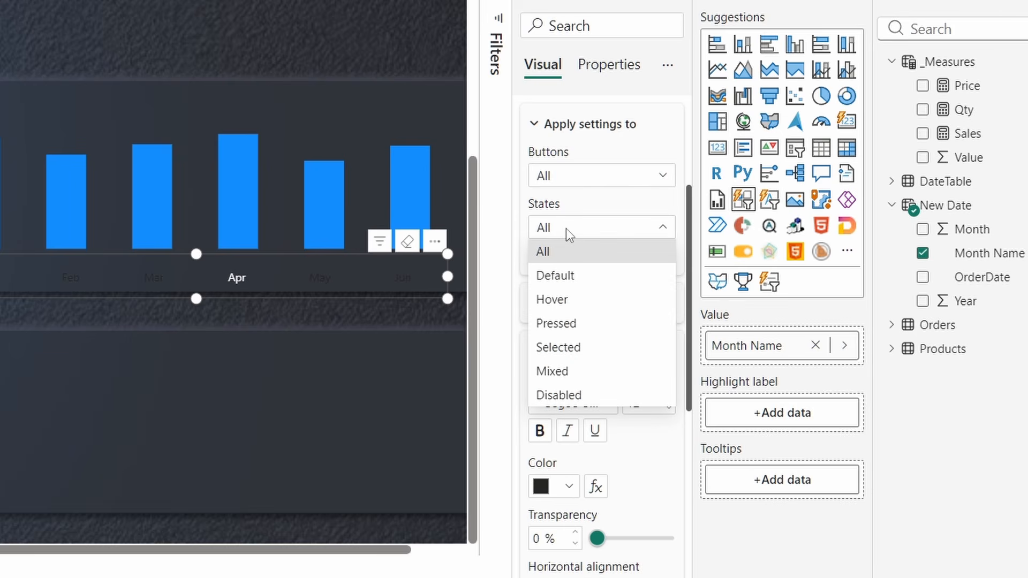
{"action": "left_click", "coordinate": [568, 277]}
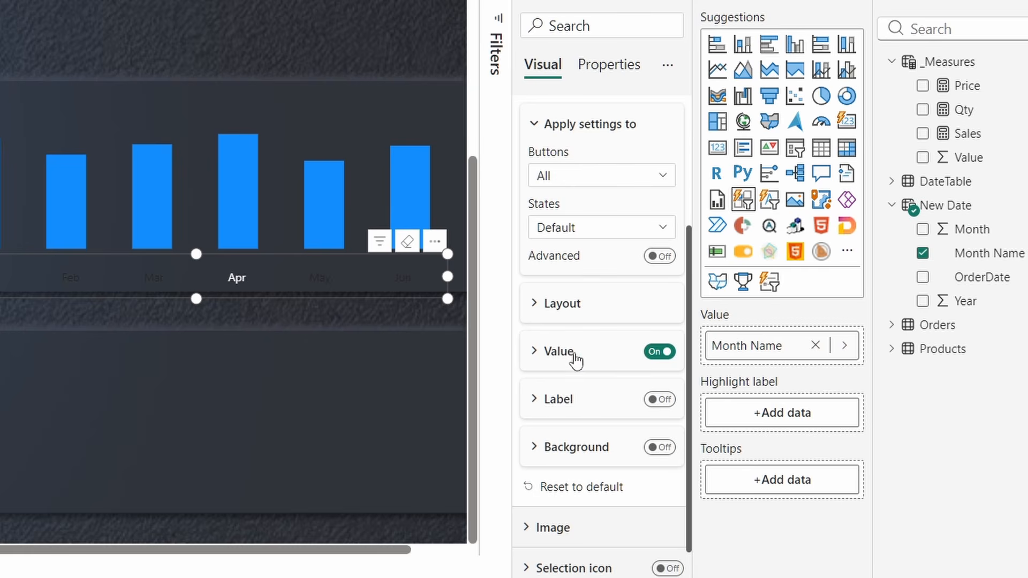
{"action": "scroll", "coordinate": [583, 378], "scroll_direction": "down", "scroll_amount": 1}
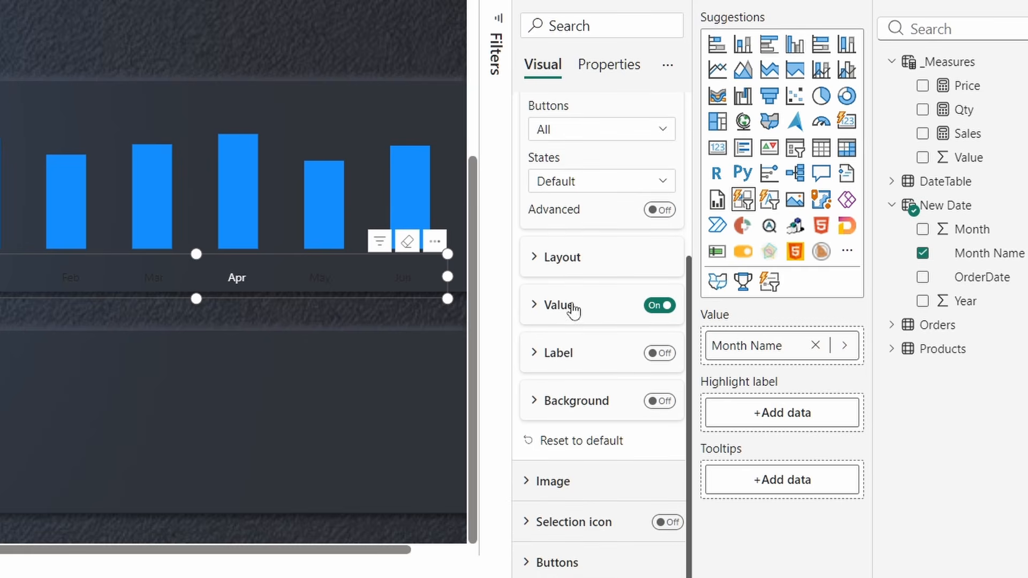
{"action": "left_click", "coordinate": [571, 306]}
{"action": "left_click", "coordinate": [569, 444]}
{"action": "left_click", "coordinate": [584, 398]}
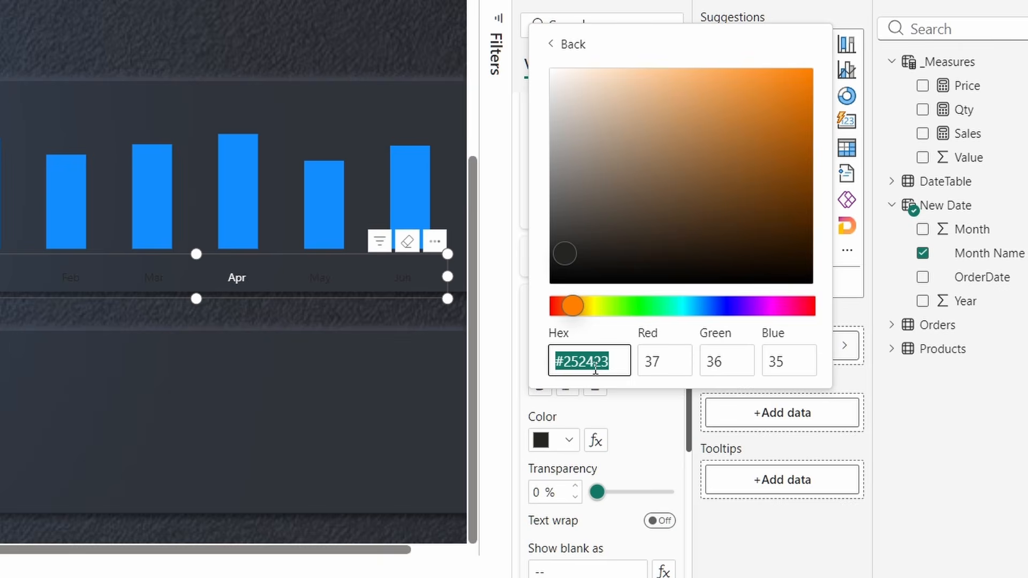
{"action": "type", "text": "9fa3ac"}
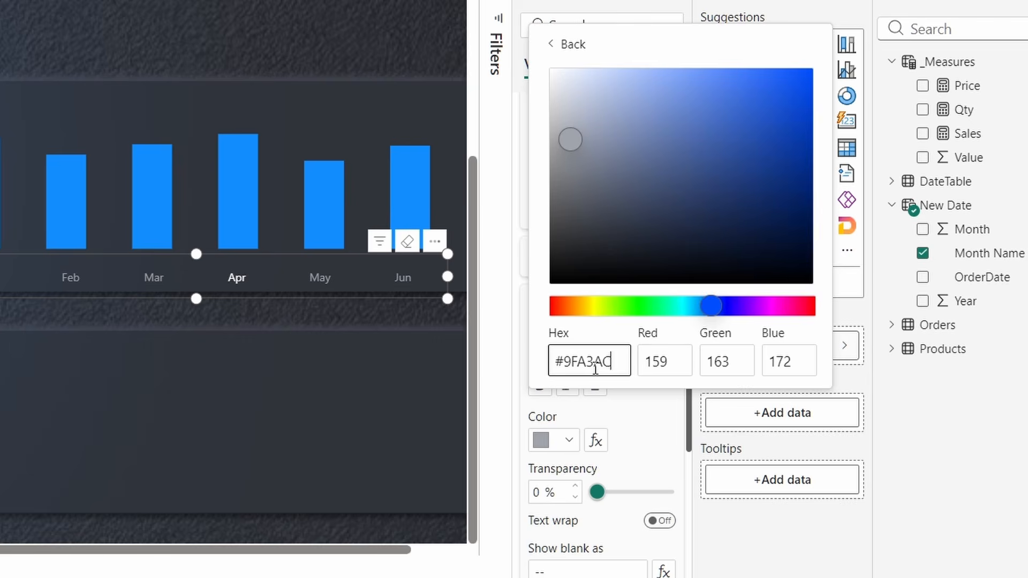
{"action": "left_click", "coordinate": [500, 326]}
{"action": "left_click", "coordinate": [574, 183]}
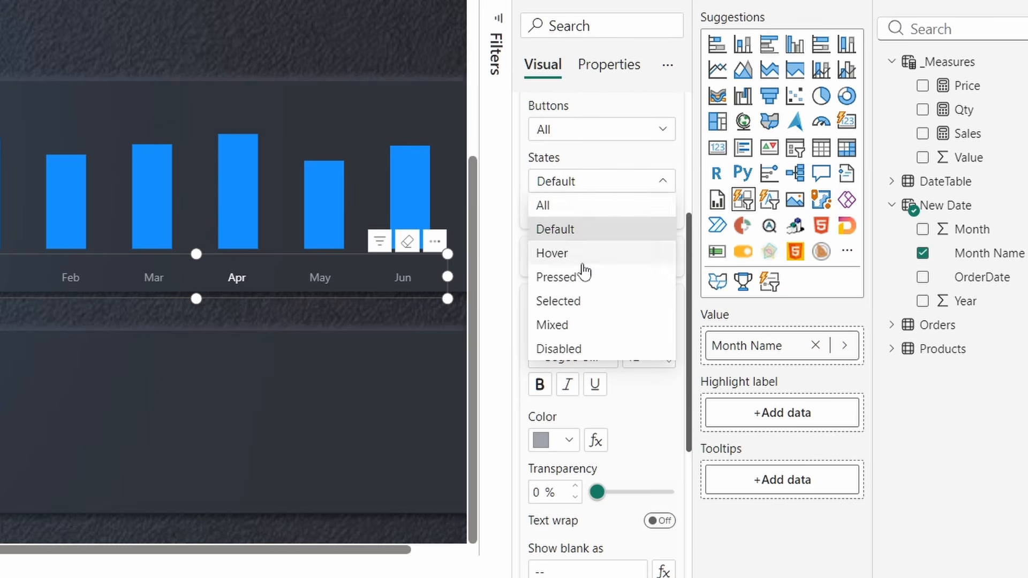
- Make the Selected-state month label bold cyan #27CBE1 and shift the slicer slightly left
{"action": "left_click", "coordinate": [577, 302]}
{"action": "left_click", "coordinate": [573, 320]}
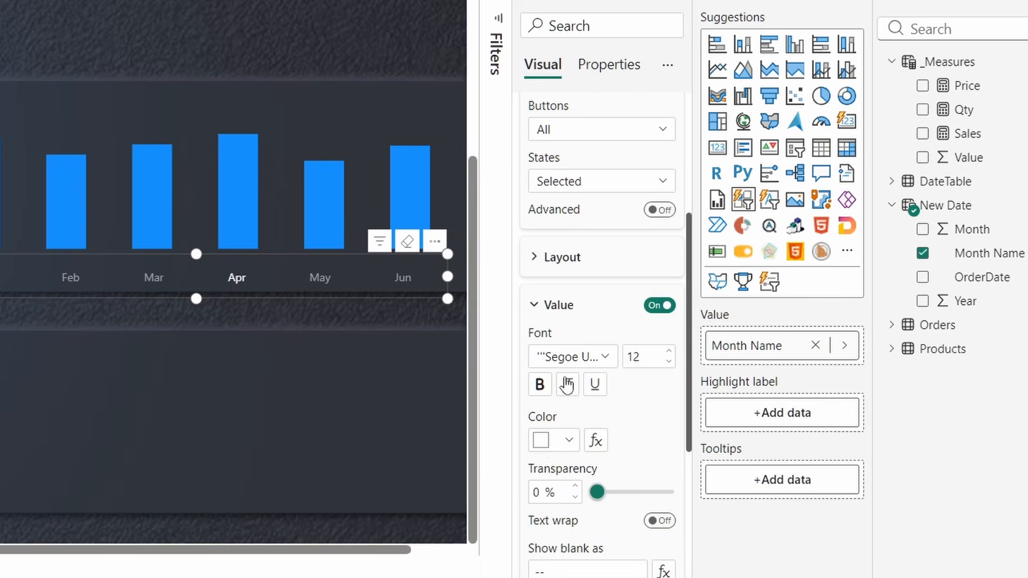
{"action": "left_click", "coordinate": [564, 445]}
{"action": "left_click", "coordinate": [591, 400]}
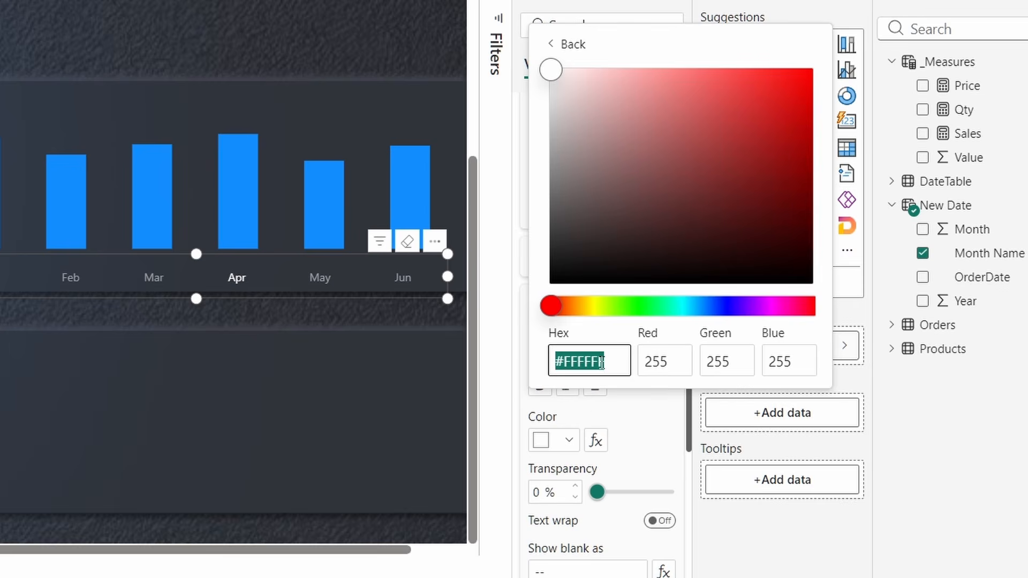
{"action": "type", "text": "27"}
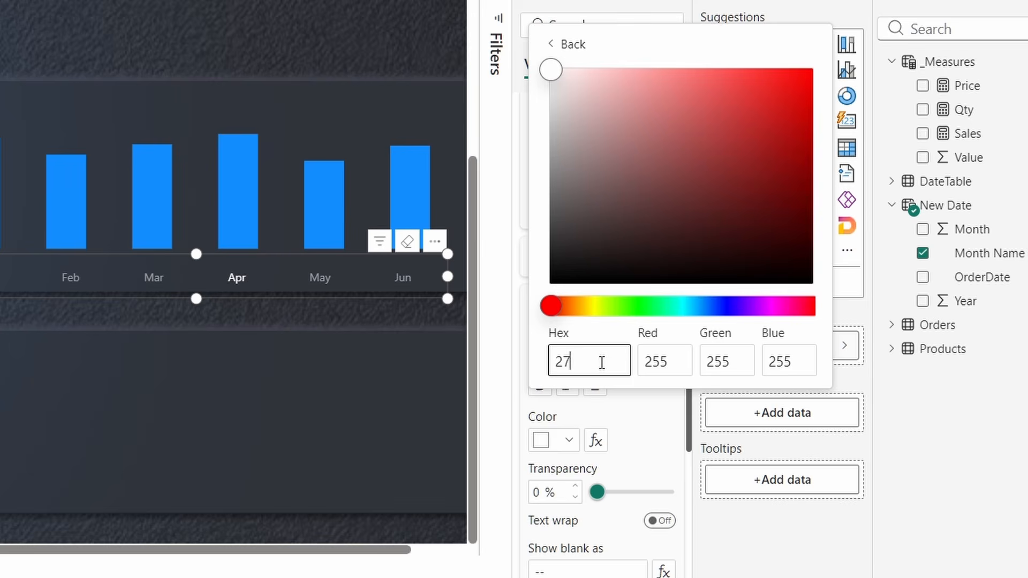
{"action": "type", "text": "cbe1"}
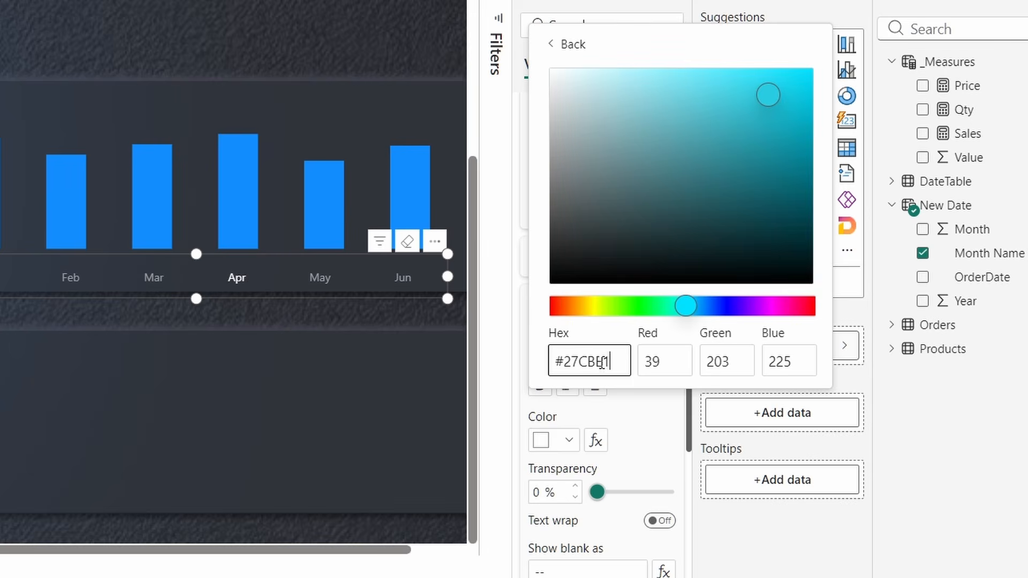
{"action": "left_click", "coordinate": [524, 329]}
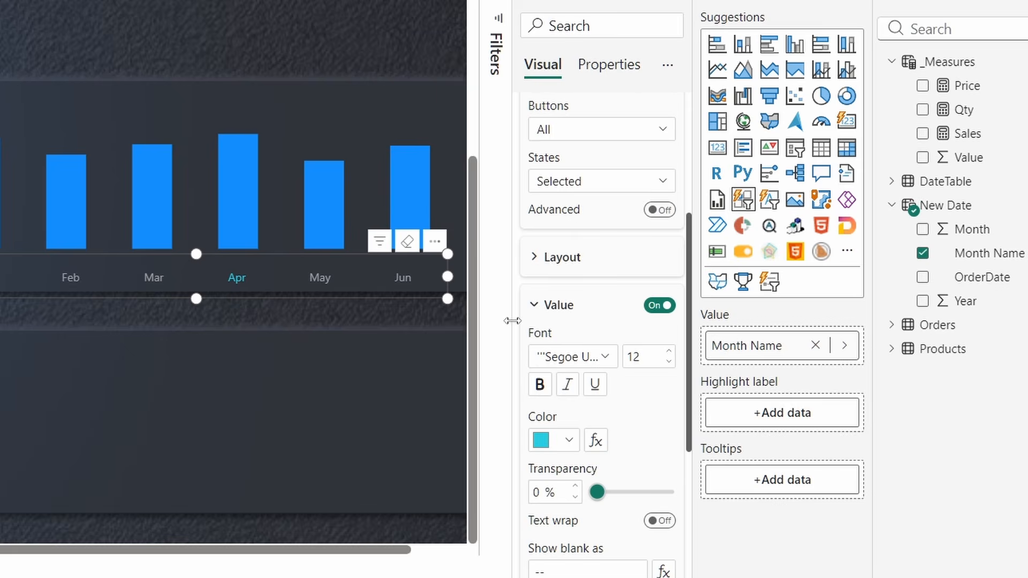
{"action": "left_click", "coordinate": [539, 385]}
{"action": "left_click_drag", "start_coordinate": [200, 288], "coordinate": [248, 283]}
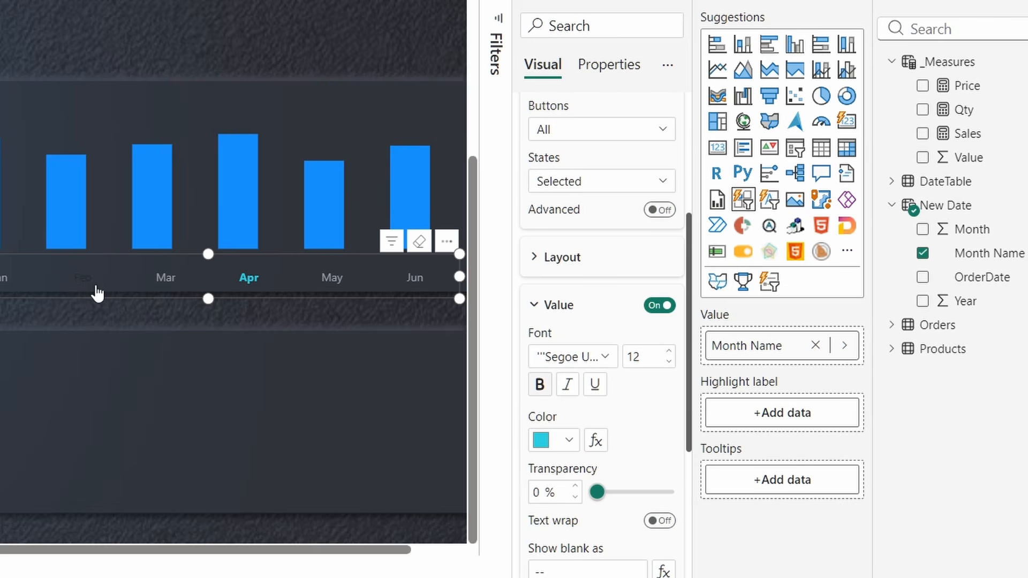
- Set the Hover-state month label colour to the recent grey
{"action": "left_click", "coordinate": [580, 187]}
{"action": "left_click", "coordinate": [571, 257]}
{"action": "left_click", "coordinate": [571, 258]}
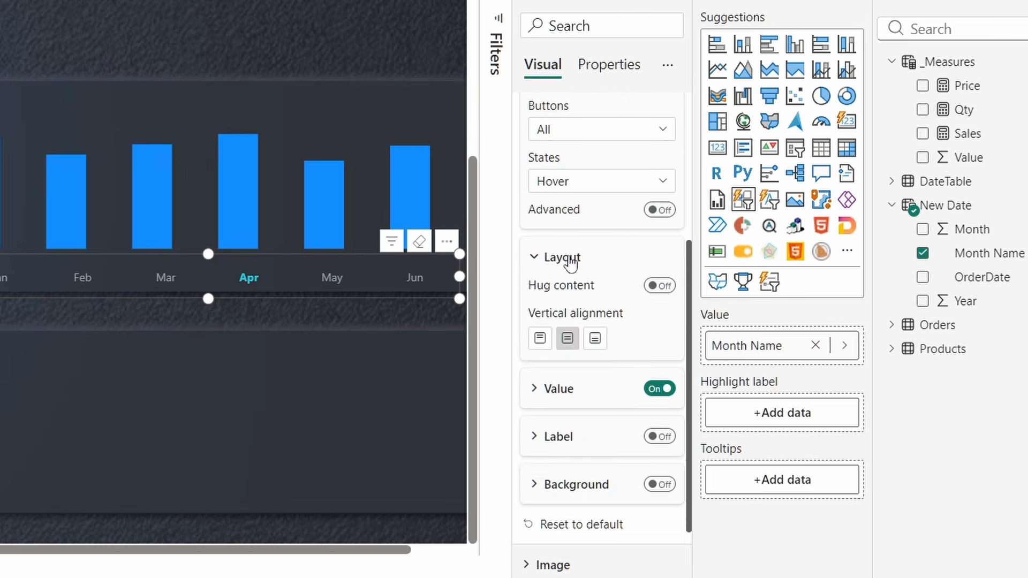
{"action": "left_click", "coordinate": [570, 259]}
{"action": "left_click", "coordinate": [566, 303]}
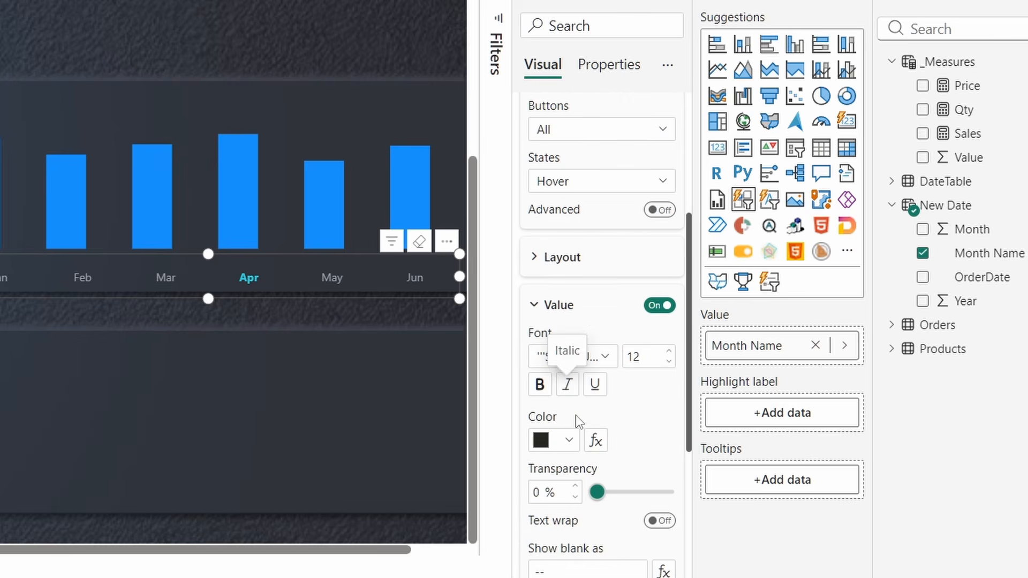
{"action": "left_click", "coordinate": [568, 441]}
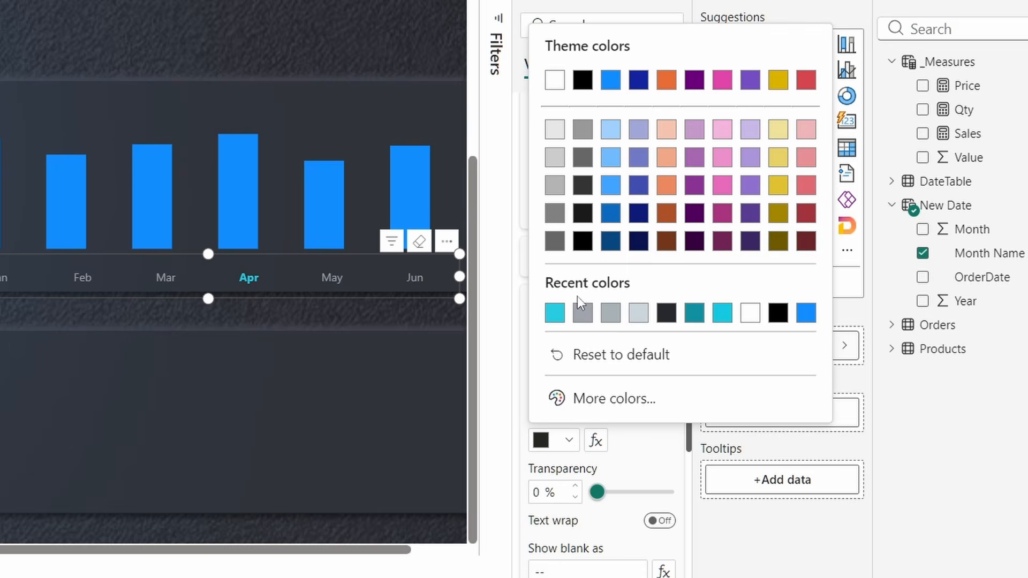
{"action": "left_click", "coordinate": [580, 312]}
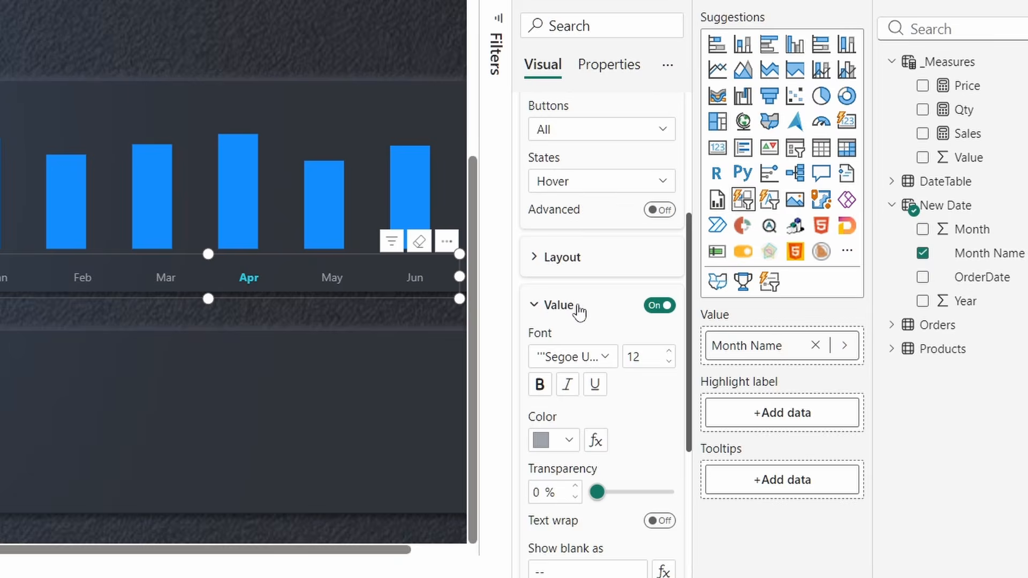
{"action": "left_click", "coordinate": [562, 265]}
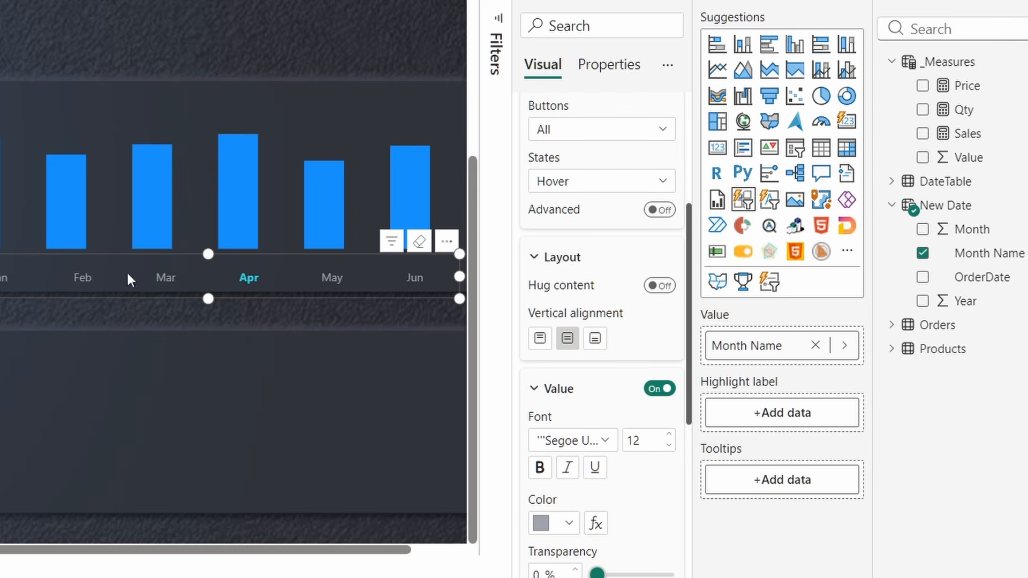
- Adjust the slicer's edges, height and position so Jan–Jun sit under the chart columns
{"action": "left_click_drag", "start_coordinate": [2, 277], "coordinate": [0, 277]}
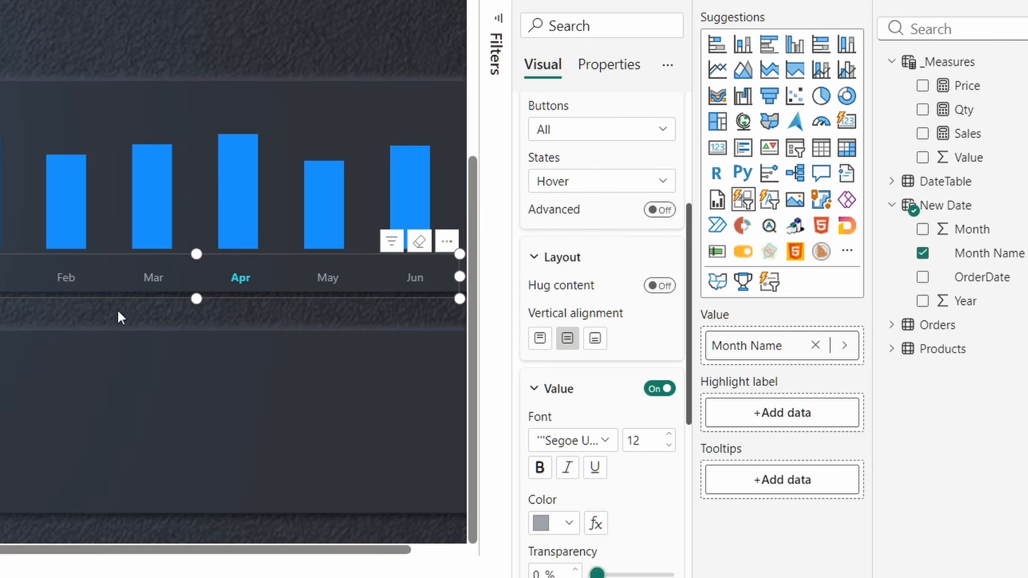
{"action": "mouse_move", "coordinate": [196, 298]}
{"action": "left_mouse_down"}
{"action": "mouse_move", "coordinate": [194, 273]}
{"action": "mouse_move", "coordinate": [199, 297]}
{"action": "left_mouse_up"}
{"action": "left_click_drag", "start_coordinate": [198, 248], "coordinate": [197, 245]}
{"action": "left_click_drag", "start_coordinate": [212, 270], "coordinate": [208, 273]}
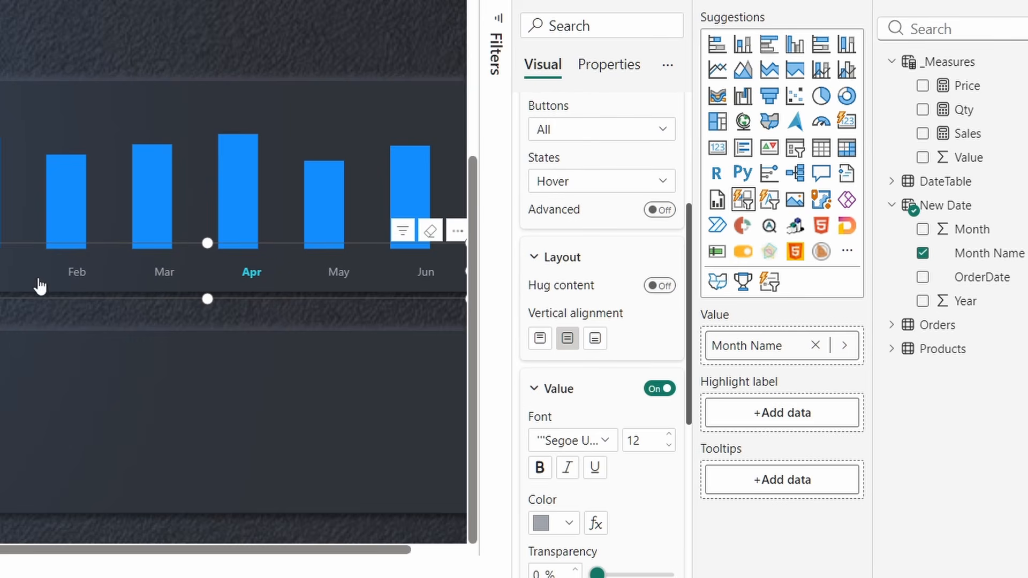
{"action": "left_click_drag", "start_coordinate": [0, 271], "coordinate": [0, 271]}
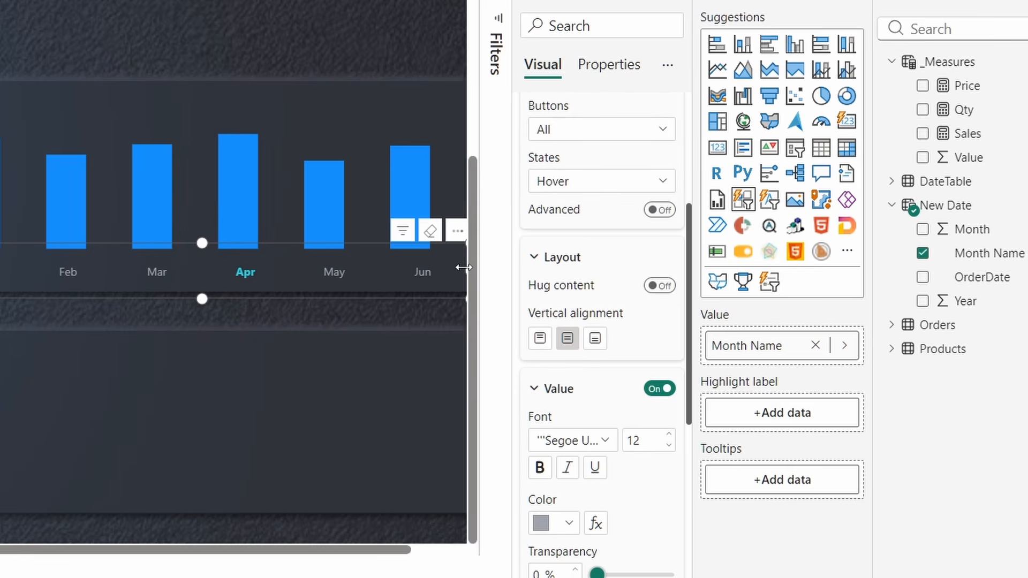
{"action": "left_click_drag", "start_coordinate": [466, 271], "coordinate": [448, 271]}
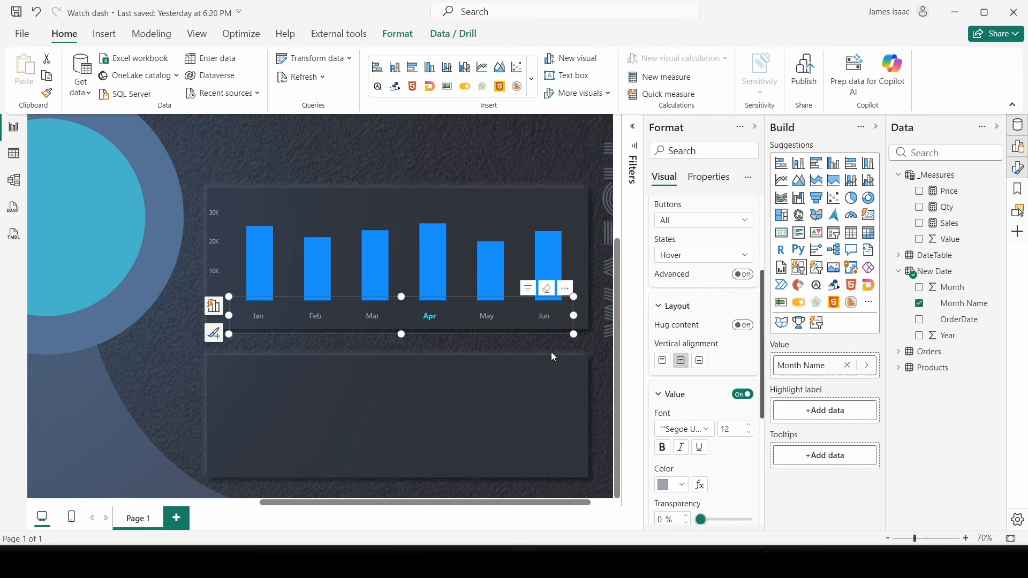
{"action": "left_click_drag", "start_coordinate": [576, 316], "coordinate": [580, 317]}
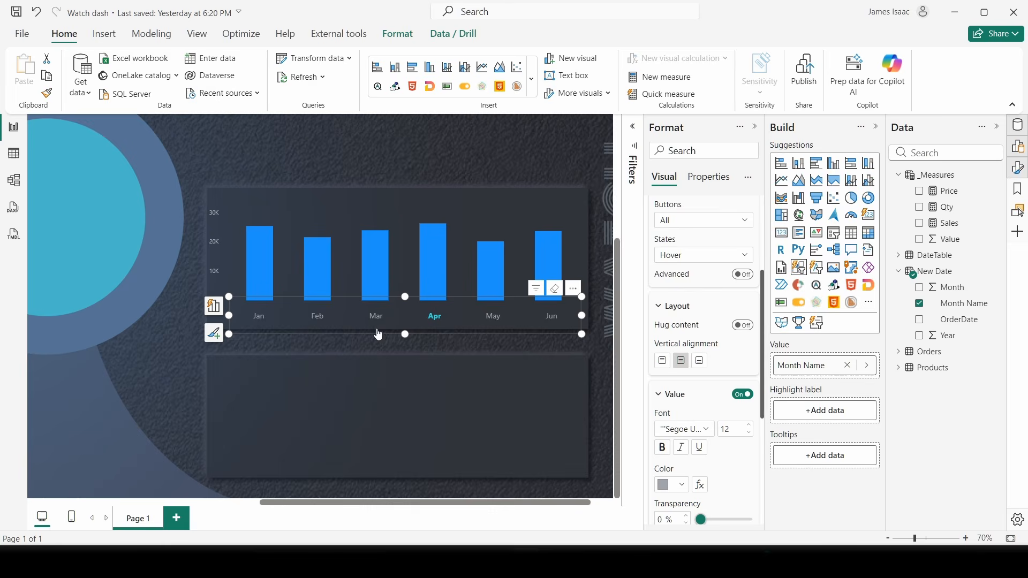
- Zoom out and test Feb, Apr, May, Mar and May in the slicer, ending on Feb
{"action": "scroll", "coordinate": [405, 181], "scroll_direction": "down", "scroll_amount": 1}
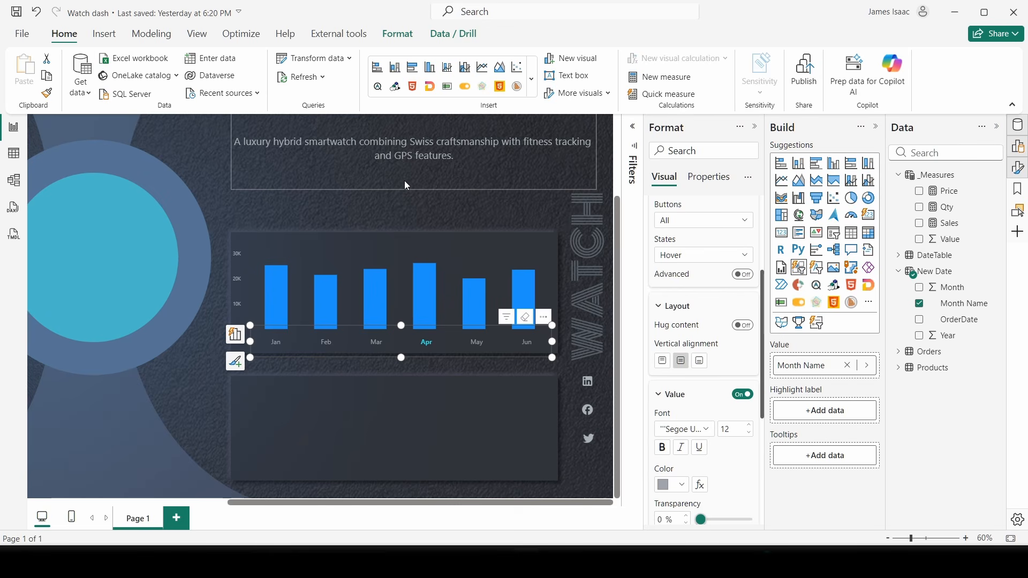
{"action": "scroll", "coordinate": [553, 214], "scroll_direction": "down", "scroll_amount": 4}
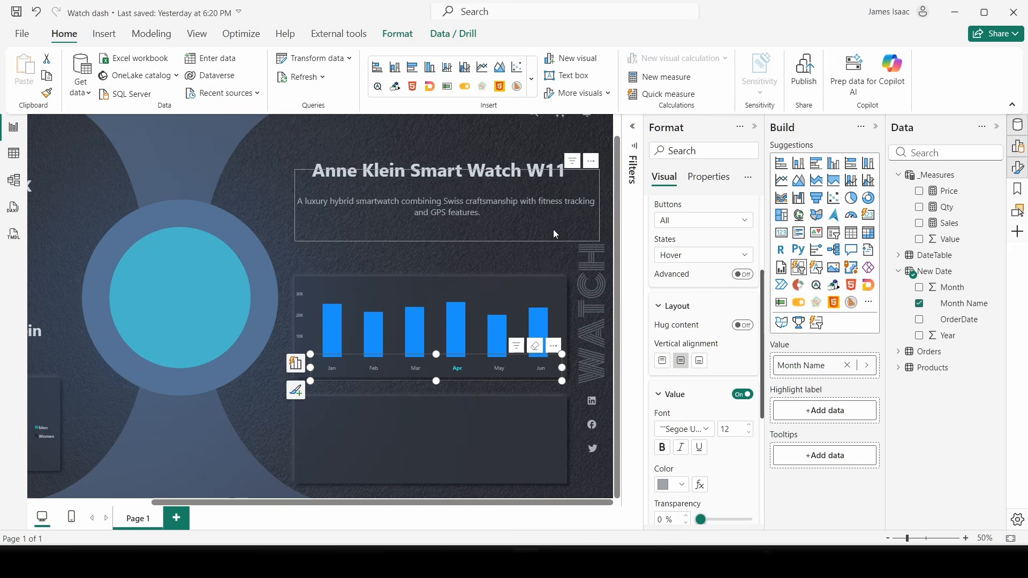
{"action": "scroll", "coordinate": [384, 227], "scroll_direction": "up", "scroll_amount": 2}
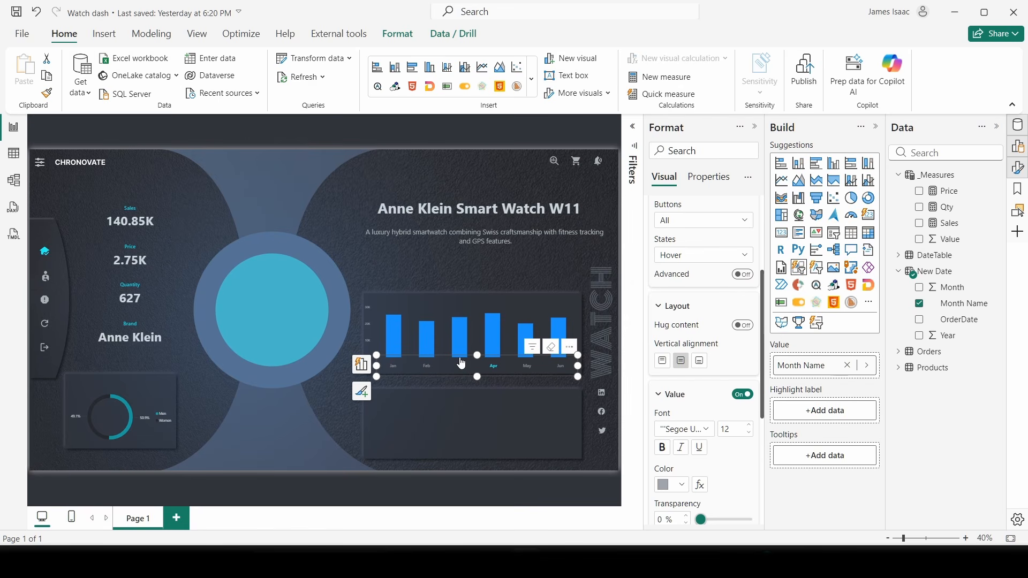
{"action": "left_click", "coordinate": [426, 380]}
{"action": "left_click", "coordinate": [493, 368]}
{"action": "left_click", "coordinate": [531, 369]}
{"action": "left_click", "coordinate": [461, 369]}
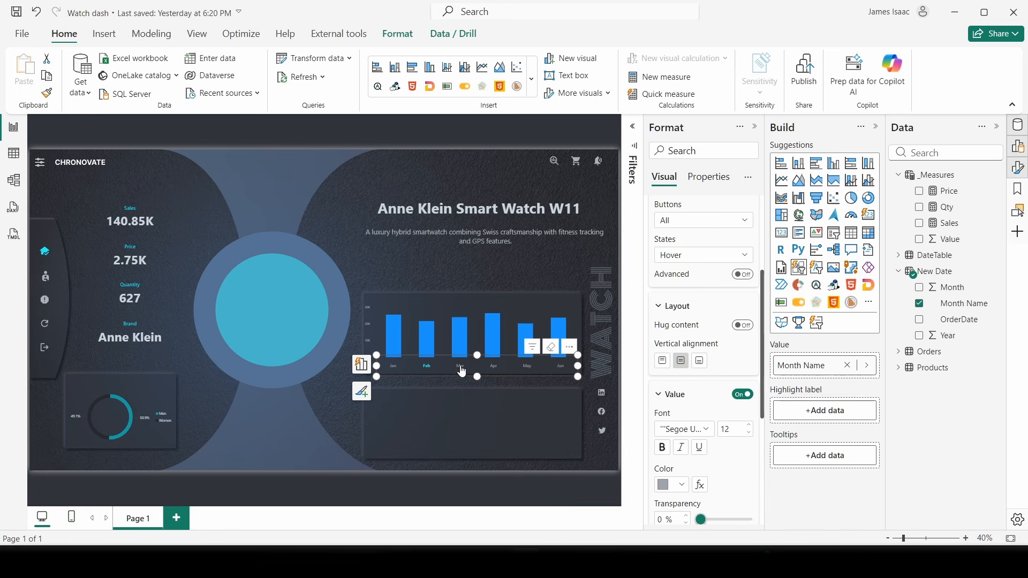
{"action": "left_click", "coordinate": [532, 375]}
{"action": "left_click", "coordinate": [426, 366]}
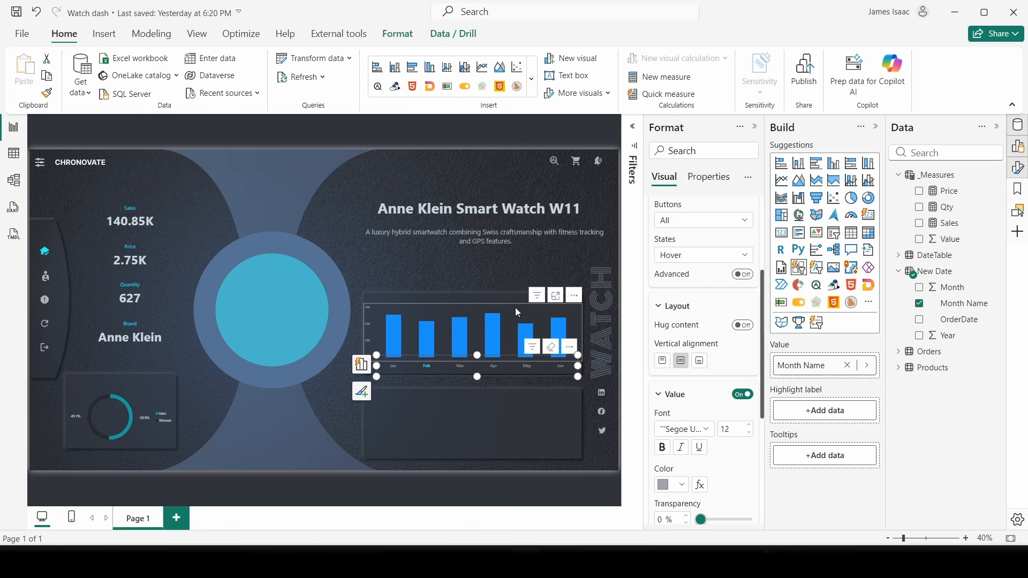
{"action": "left_click", "coordinate": [475, 345]}
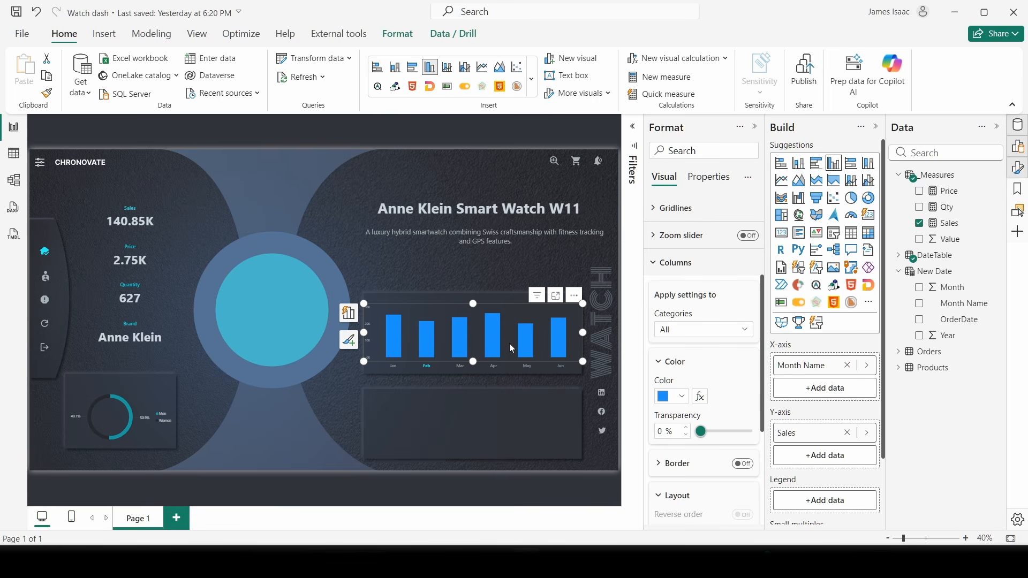
- Create a new measure named BarColor in the _Measures table
{"action": "mouse_move", "coordinate": [557, 334]}
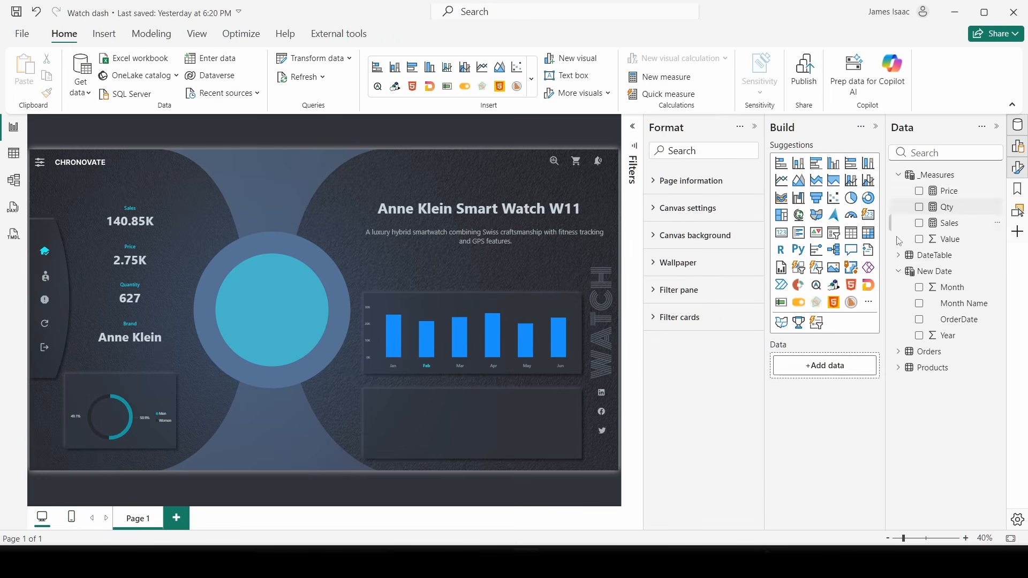
{"action": "left_click", "coordinate": [929, 271]}
{"action": "right_click", "coordinate": [955, 179]}
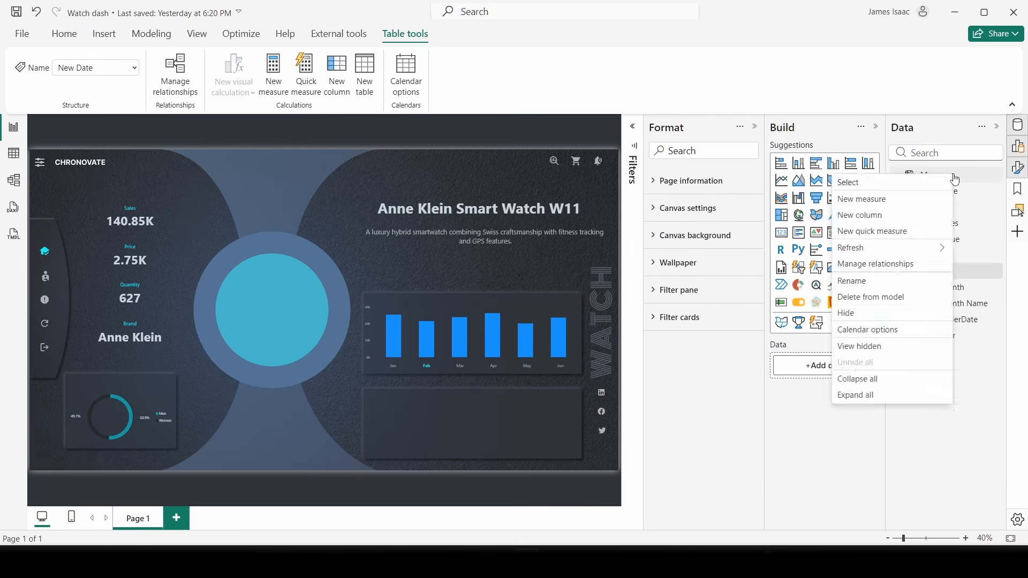
{"action": "left_click", "coordinate": [862, 199]}
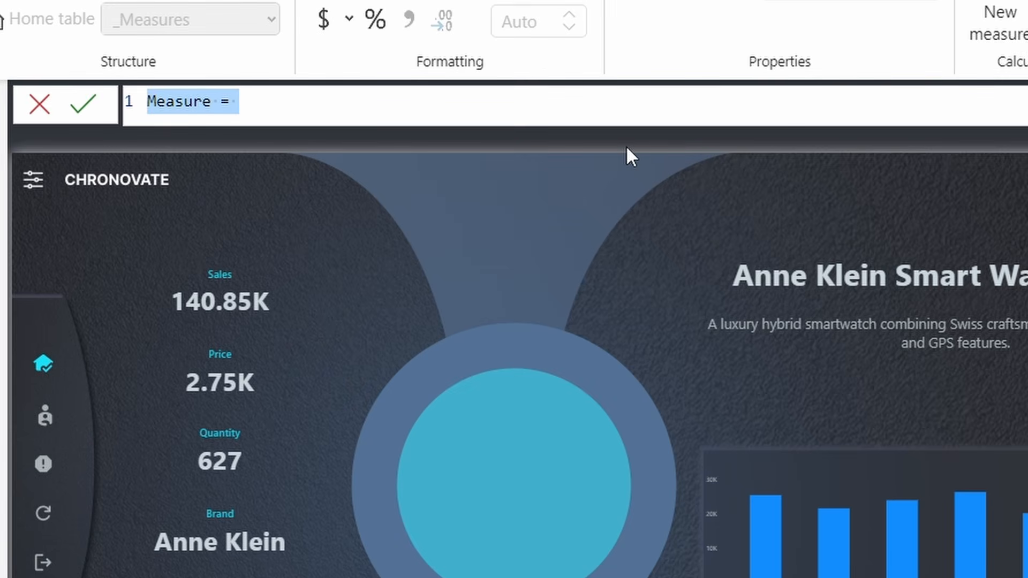
{"action": "type", "text": "Bae=r"}
{"action": "key", "text": "BackSpace"}
{"action": "key", "text": "BackSpace"}
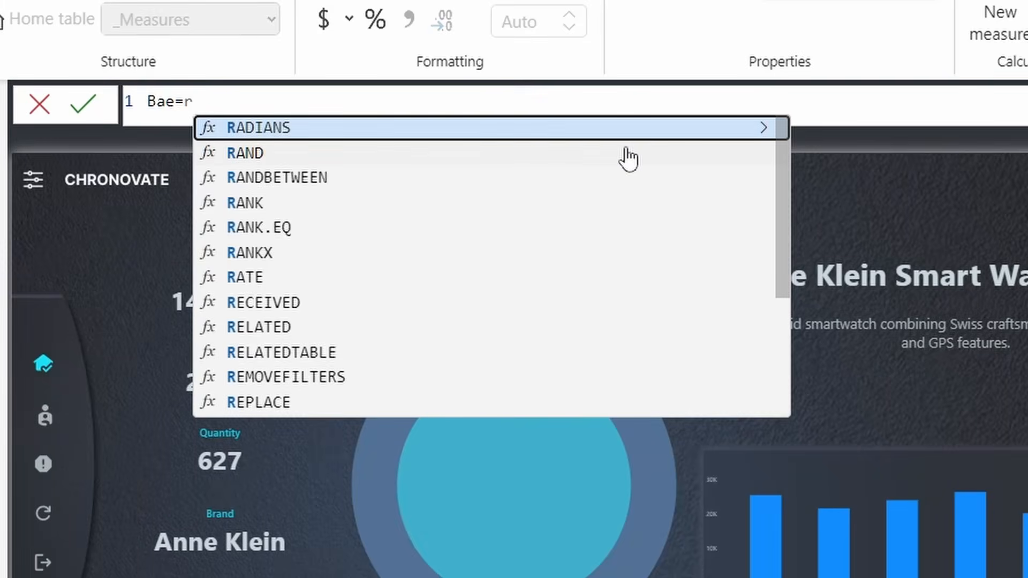
{"action": "type", "text": "r"}
{"action": "key", "text": "BackSpace"}
{"action": "key", "text": "BackSpace"}
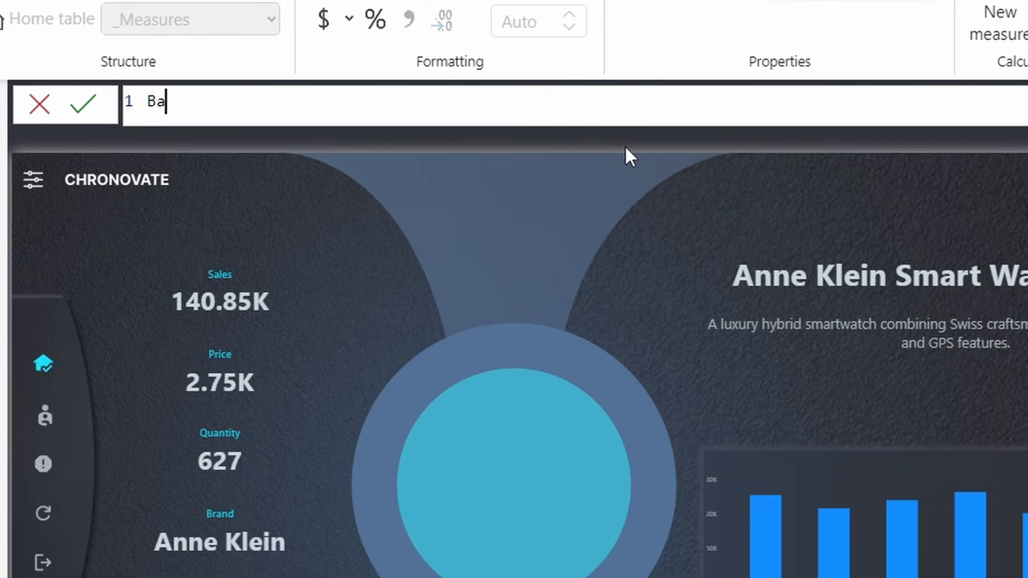
{"action": "type", "text": "rColor ="}
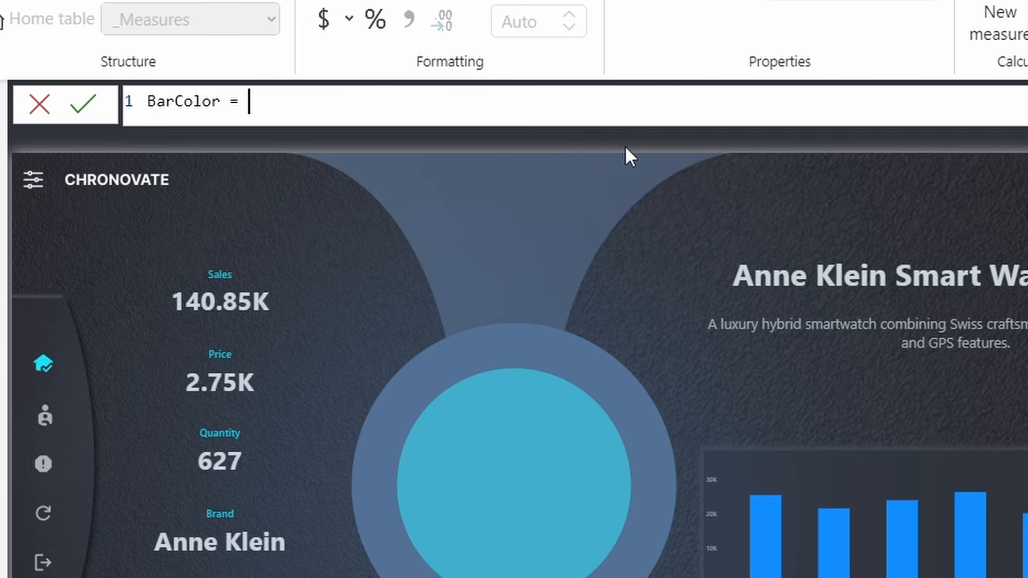
- Begin the formula with IF( ISFILTERED('New Date') && as the first condition
{"action": "type", "text": "IF"}
{"action": "key", "text": "Escape"}
{"action": "type", "text": "("}
{"action": "key", "text": "shift+Return"}
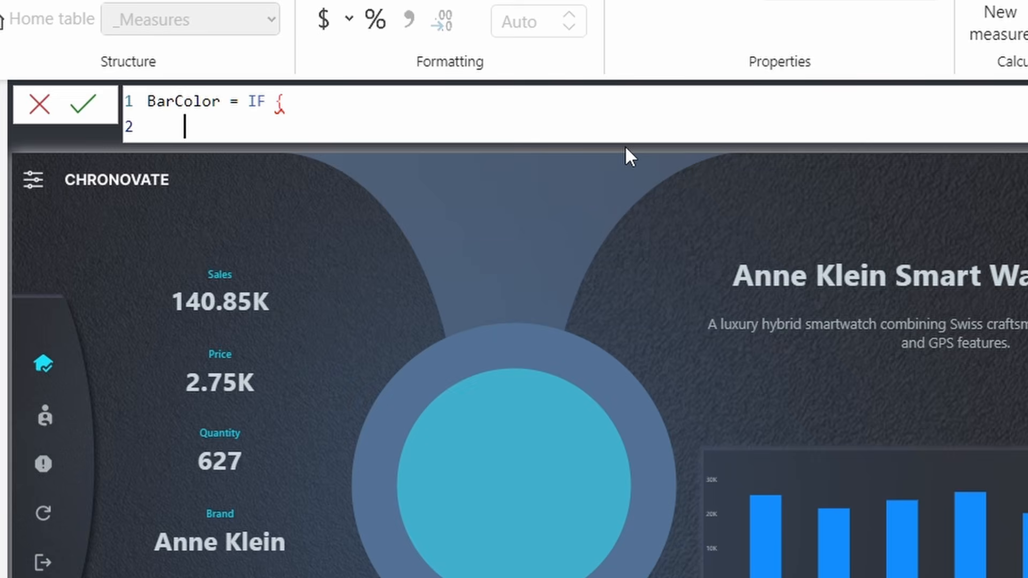
{"action": "key", "text": "BackSpace"}
{"action": "key", "text": "BackSpace"}
{"action": "key", "text": "BackSpace"}
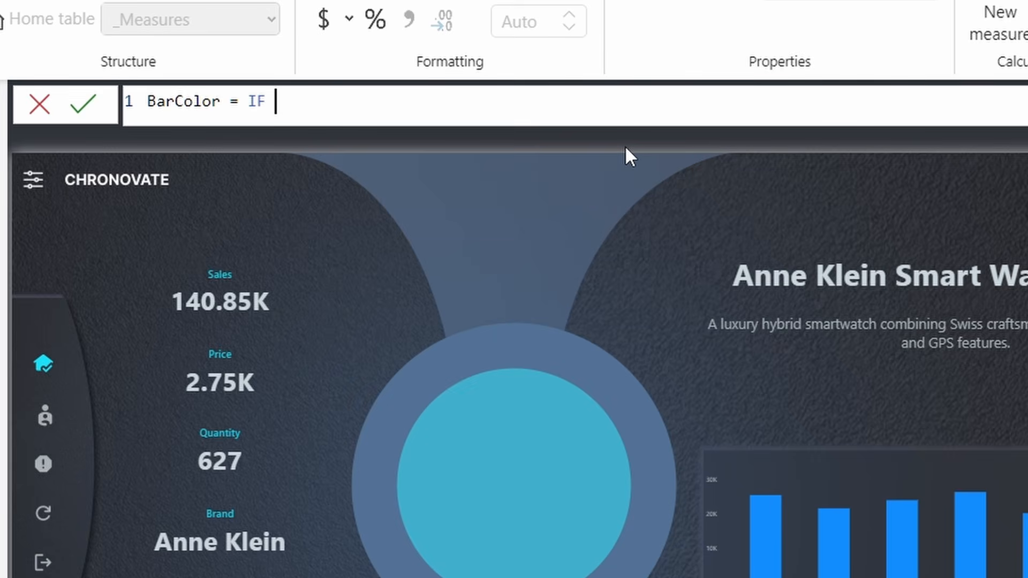
{"action": "type", "text": "("}
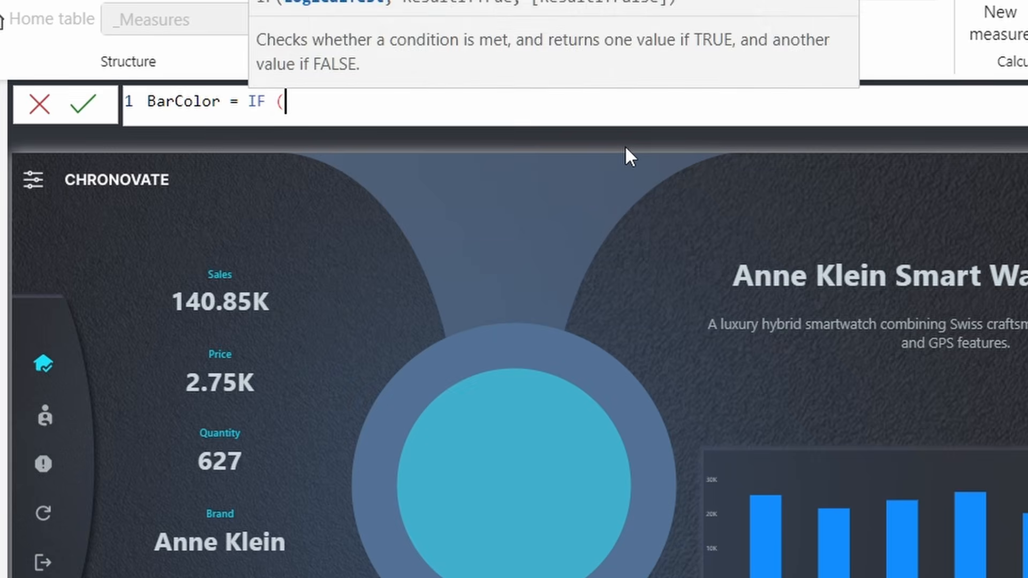
{"action": "key", "text": "shift+Return"}
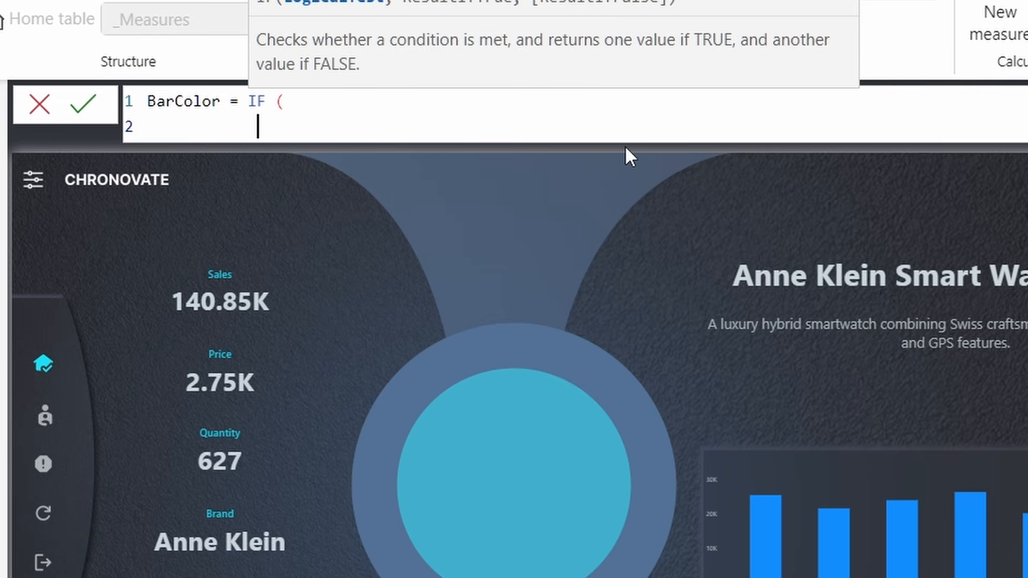
{"action": "type", "text": "ISFI"}
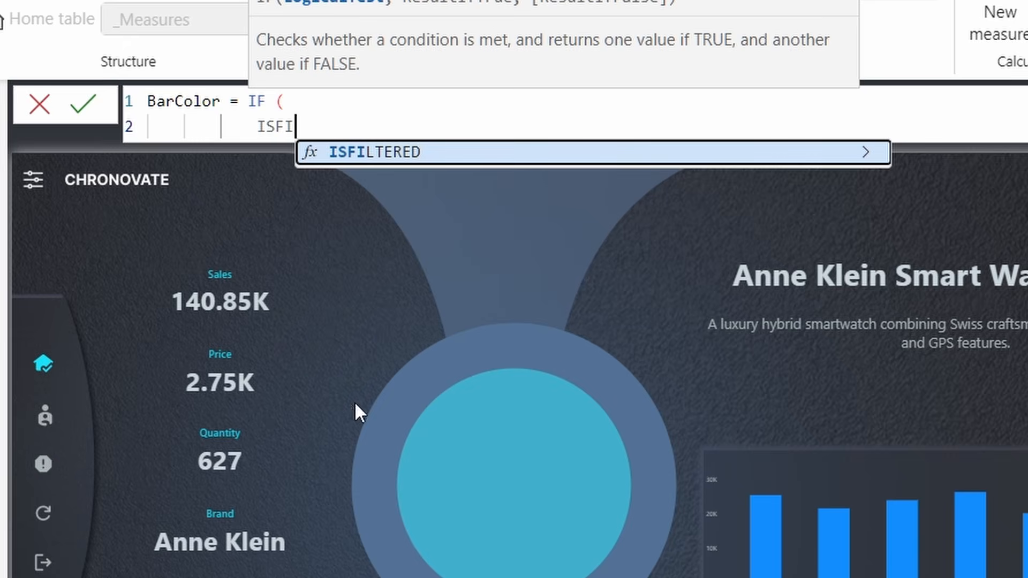
{"action": "left_click", "coordinate": [440, 156]}
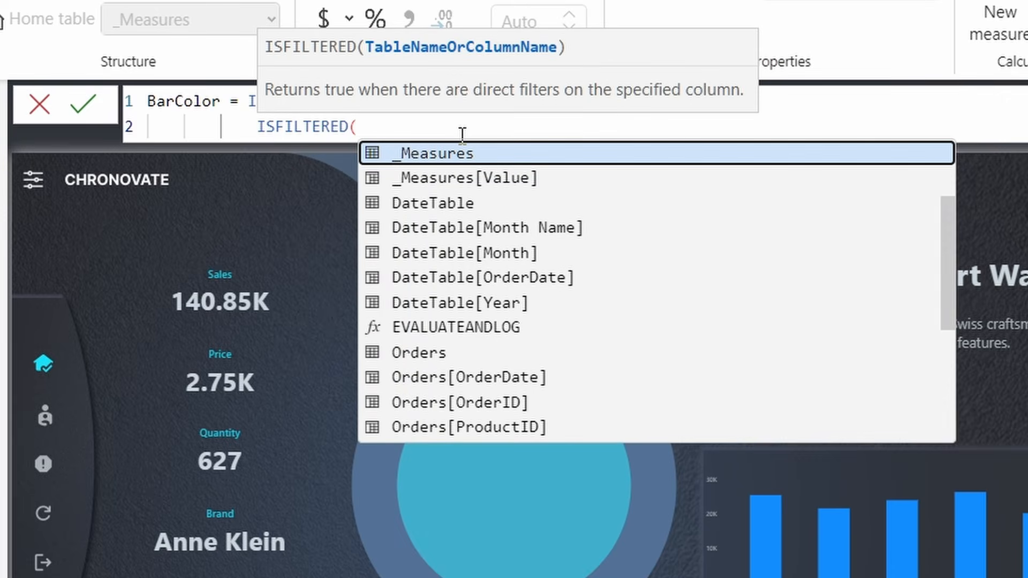
{"action": "type", "text": "("}
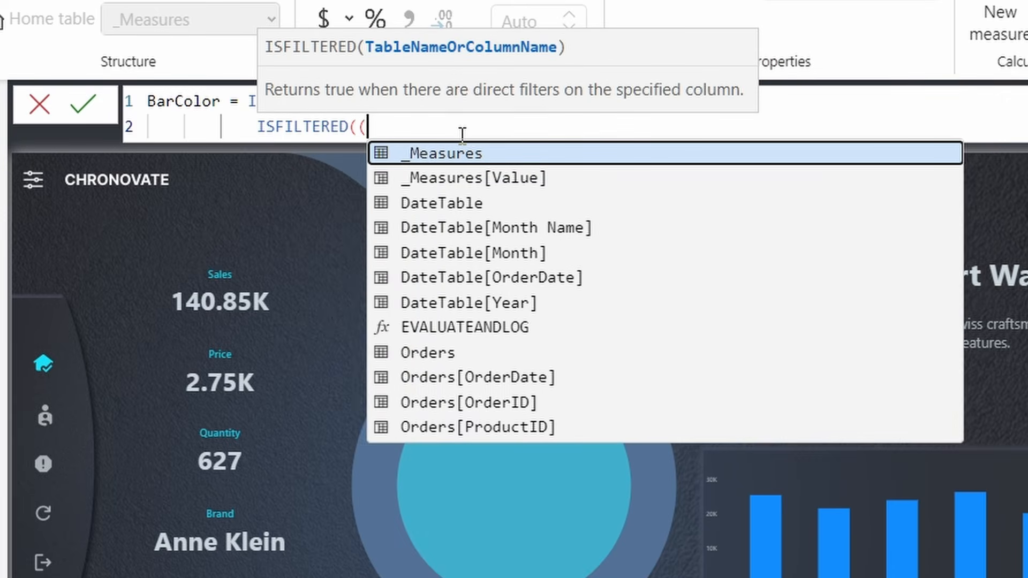
{"action": "key", "text": "BackSpace"}
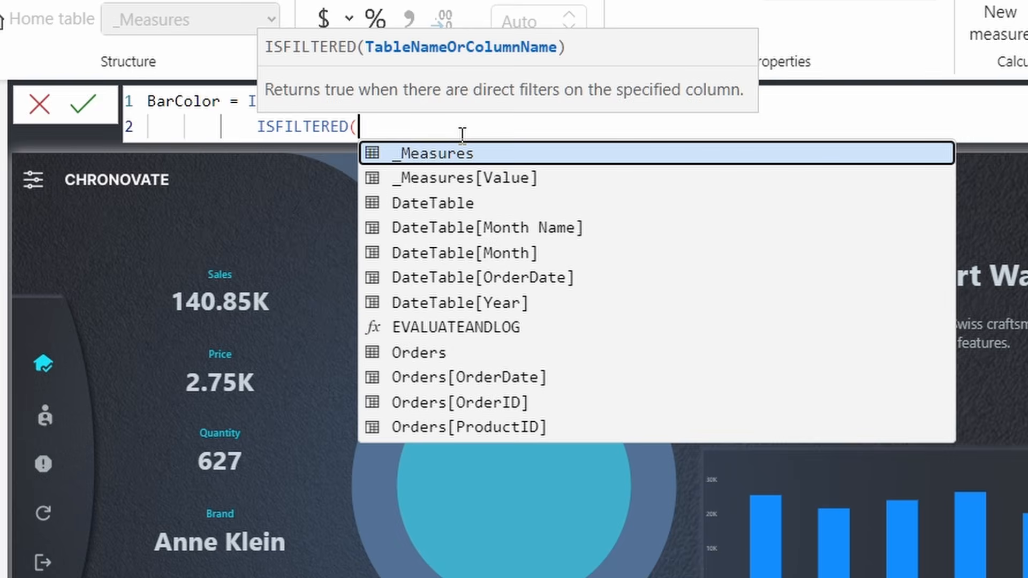
{"action": "type", "text": "new"}
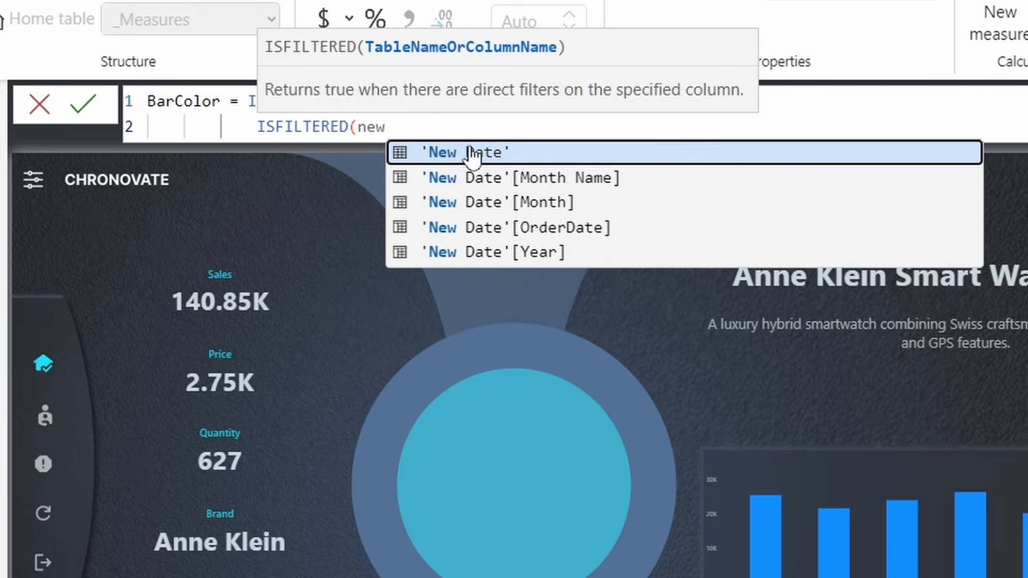
{"action": "left_click", "coordinate": [481, 154]}
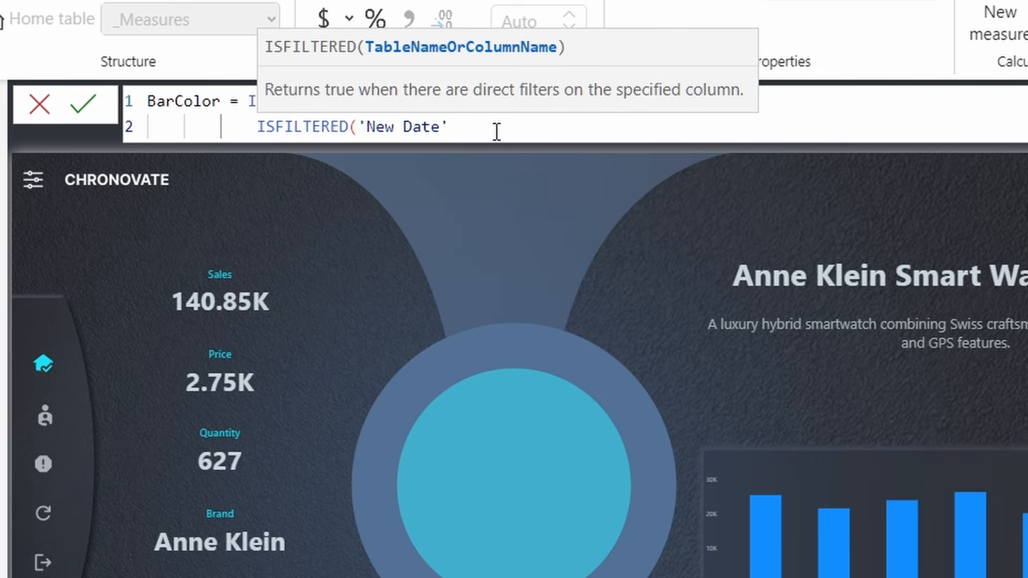
{"action": "type", "text": ")"}
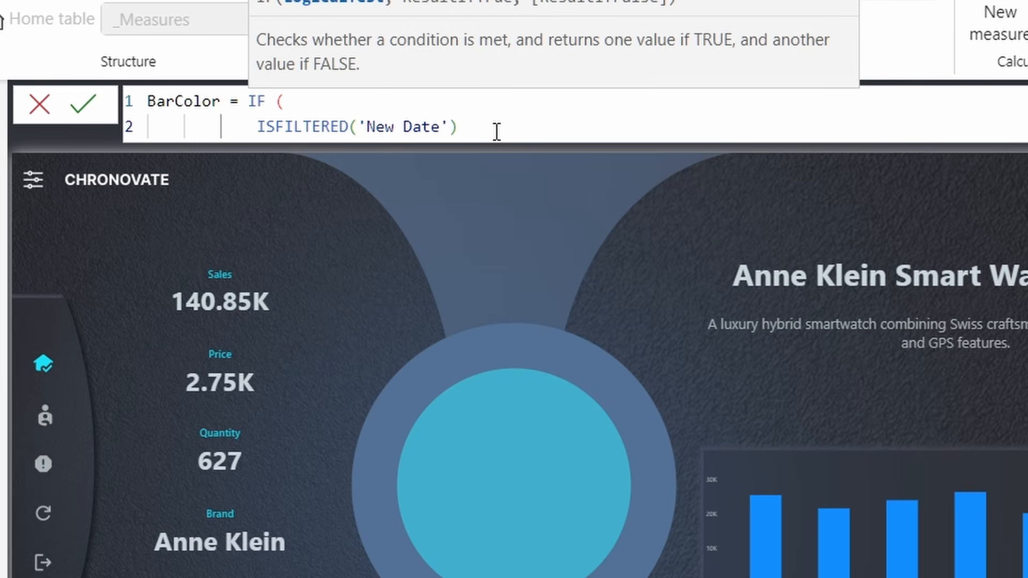
{"action": "type", "text": " &&"}
{"action": "key", "text": "shift+Return"}
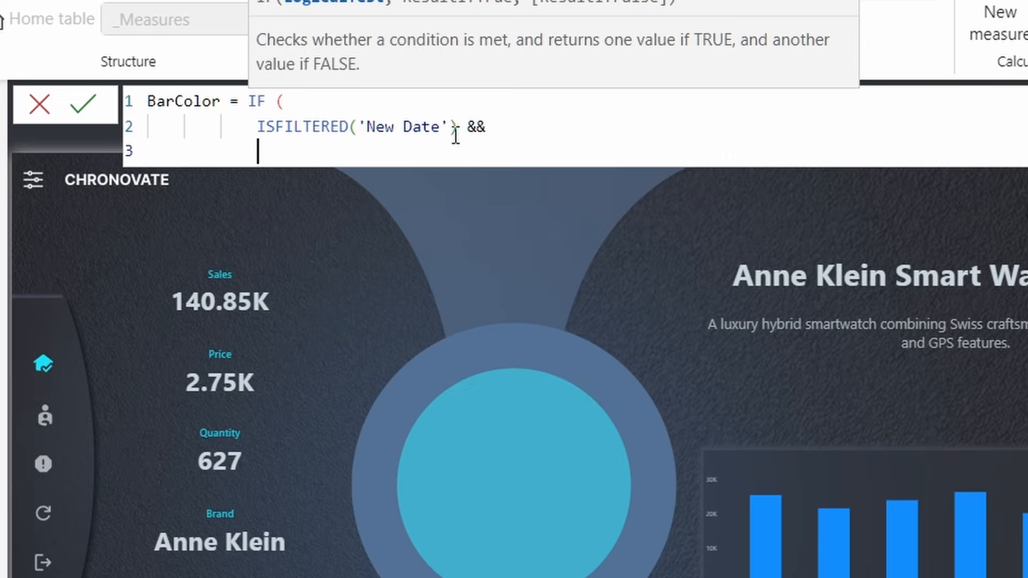
- Add the condition VALUES(DateTable[Month Name]) IN VALUES('New Date'[Month Name])
{"action": "type", "text": "L"}
{"action": "key", "text": "BackSpace"}
{"action": "type", "text": "values "}
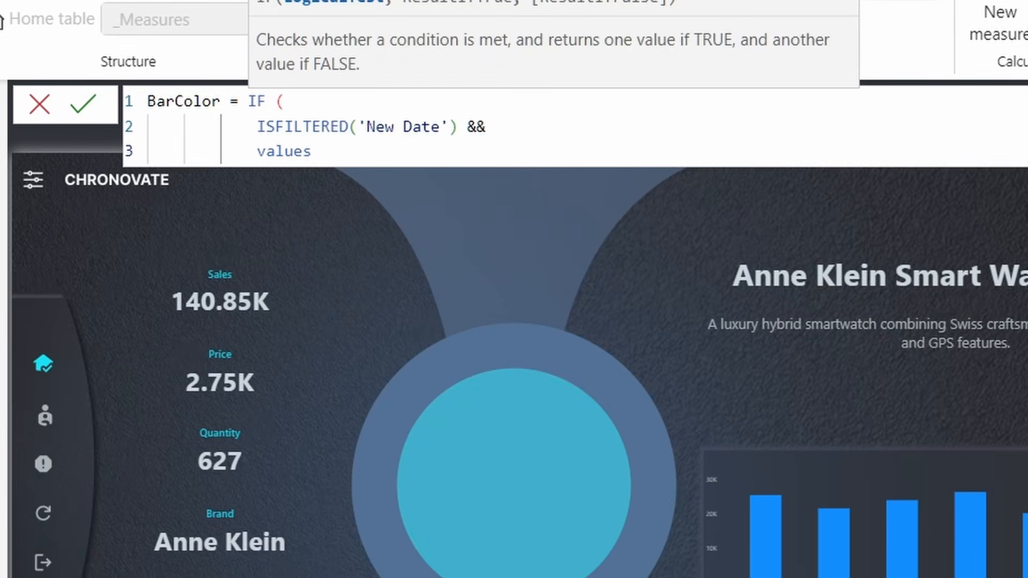
{"action": "type", "text": "(Date"}
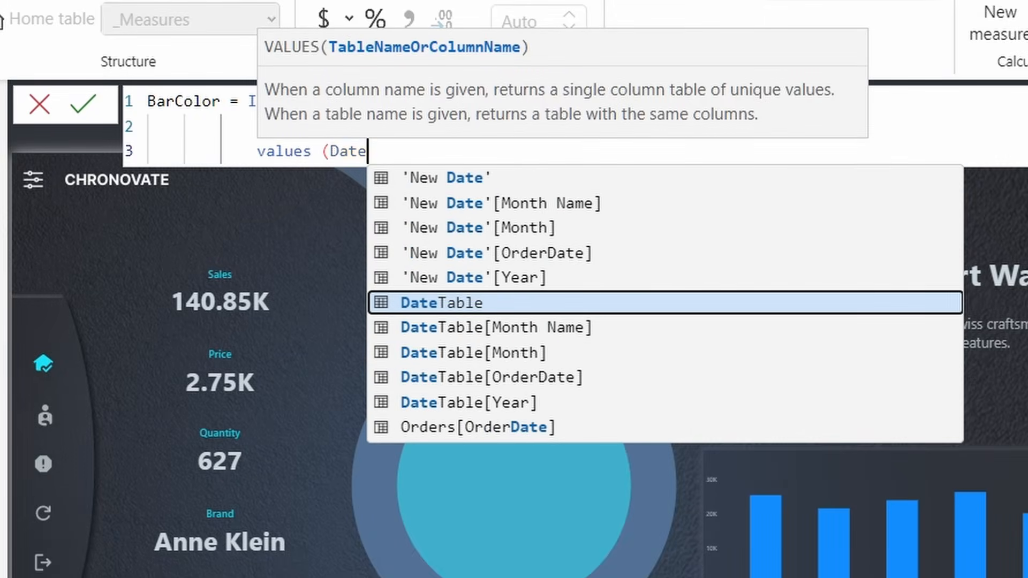
{"action": "type", "text": "Tab"}
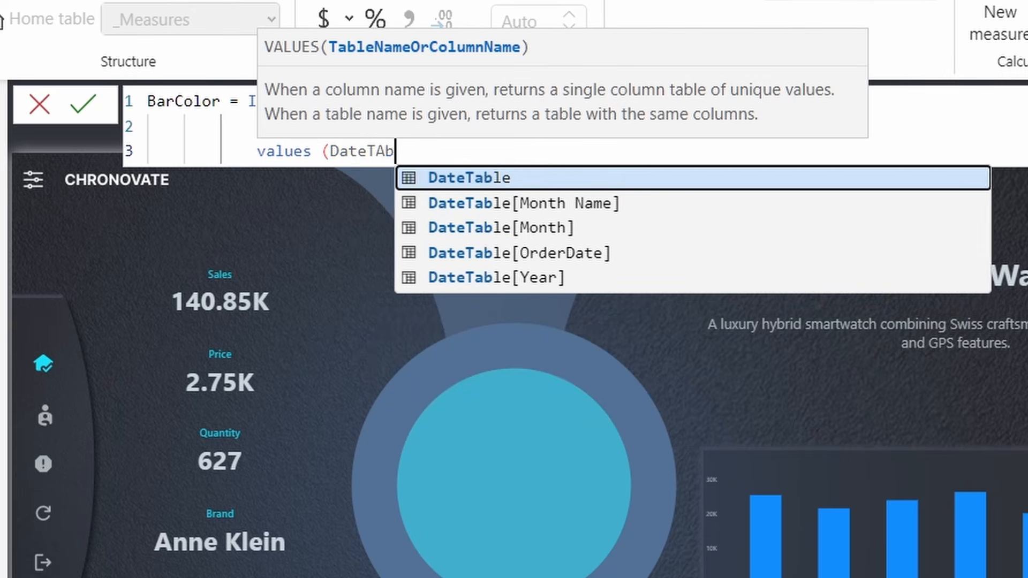
{"action": "key", "text": "BackSpace"}
{"action": "key", "text": "BackSpace"}
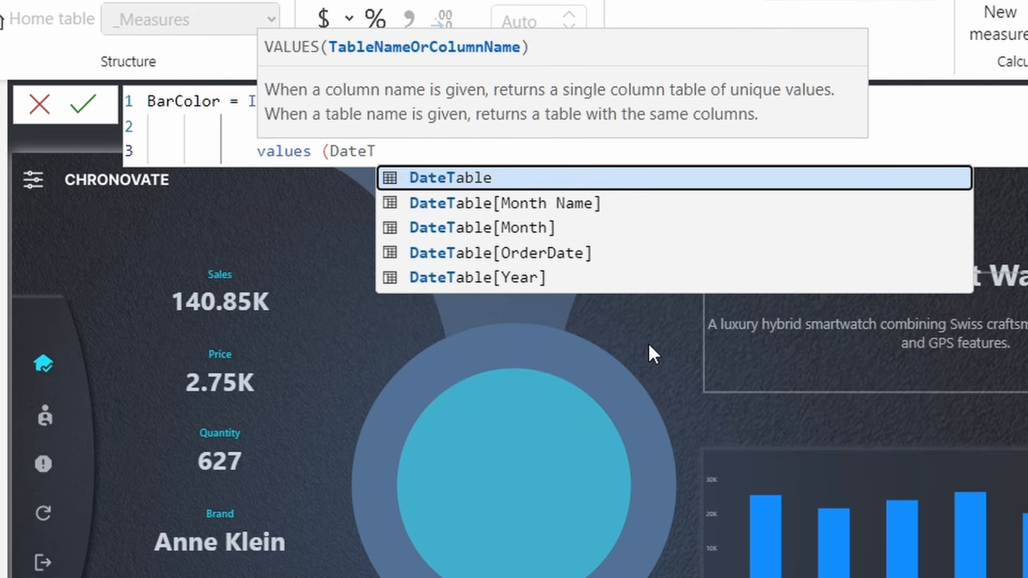
{"action": "left_click", "coordinate": [560, 202]}
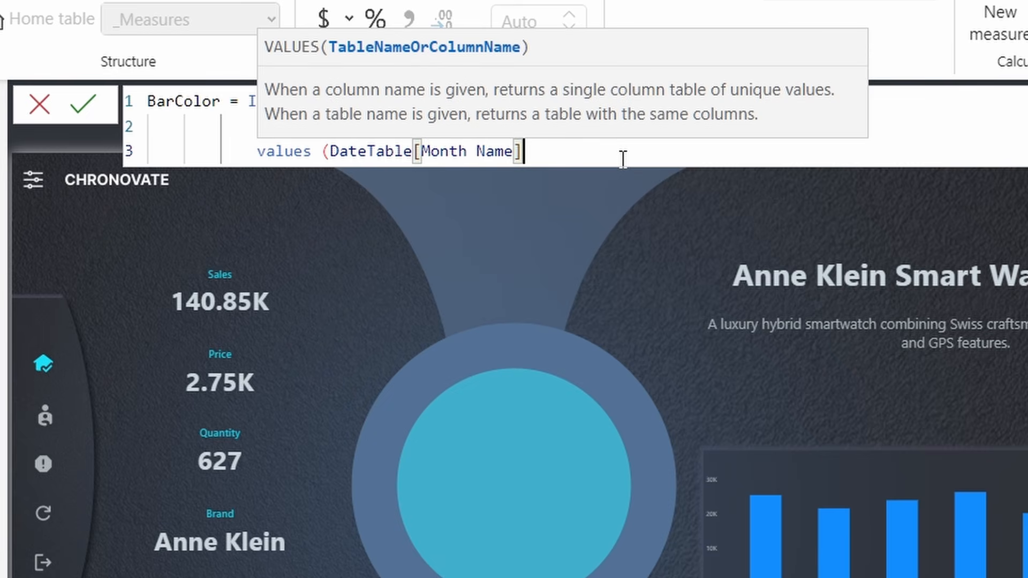
{"action": "type", "text": "I"}
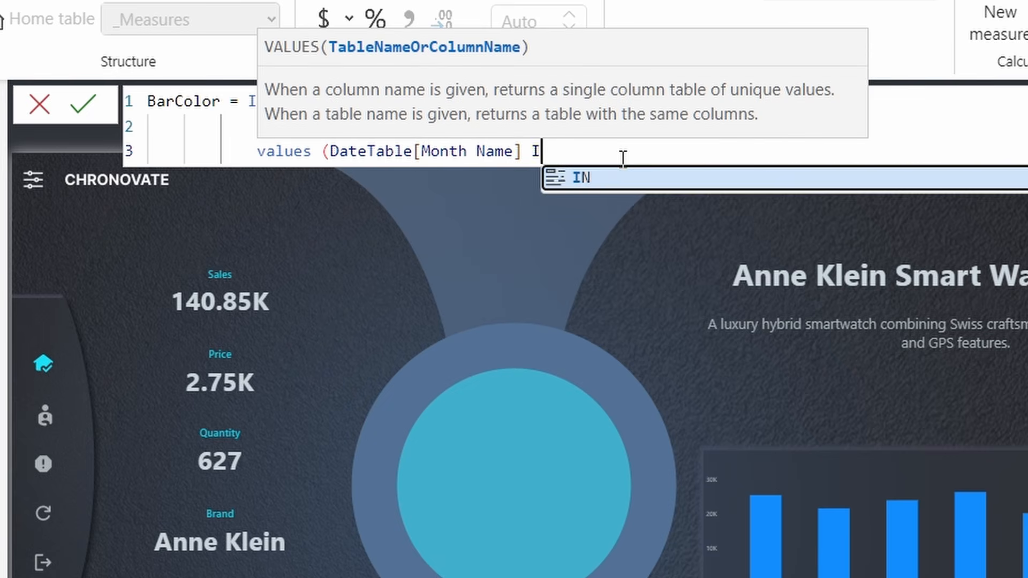
{"action": "type", "text": "N VAK"}
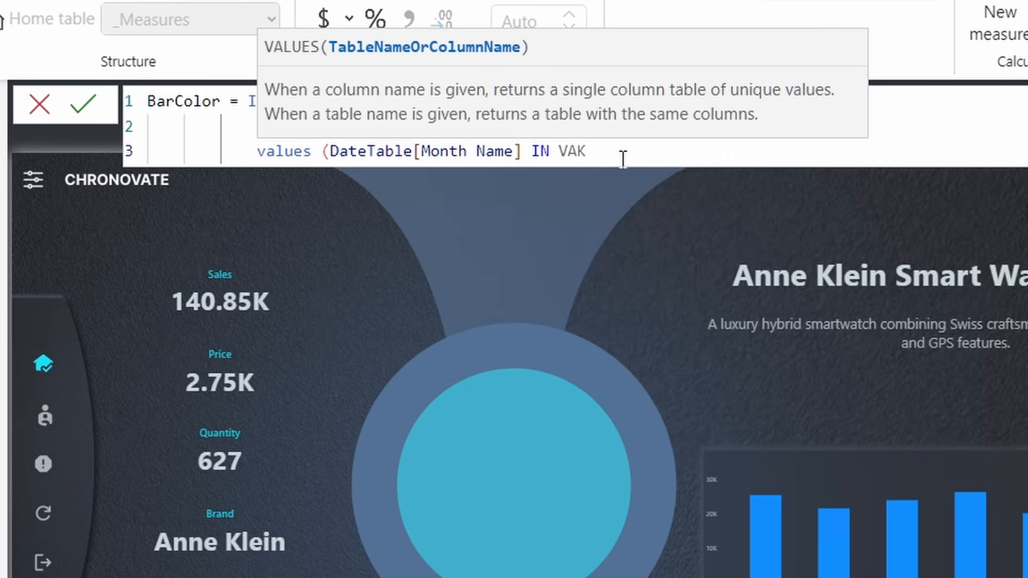
{"action": "key", "text": "BackSpace"}
{"action": "type", "text": "LUES "}
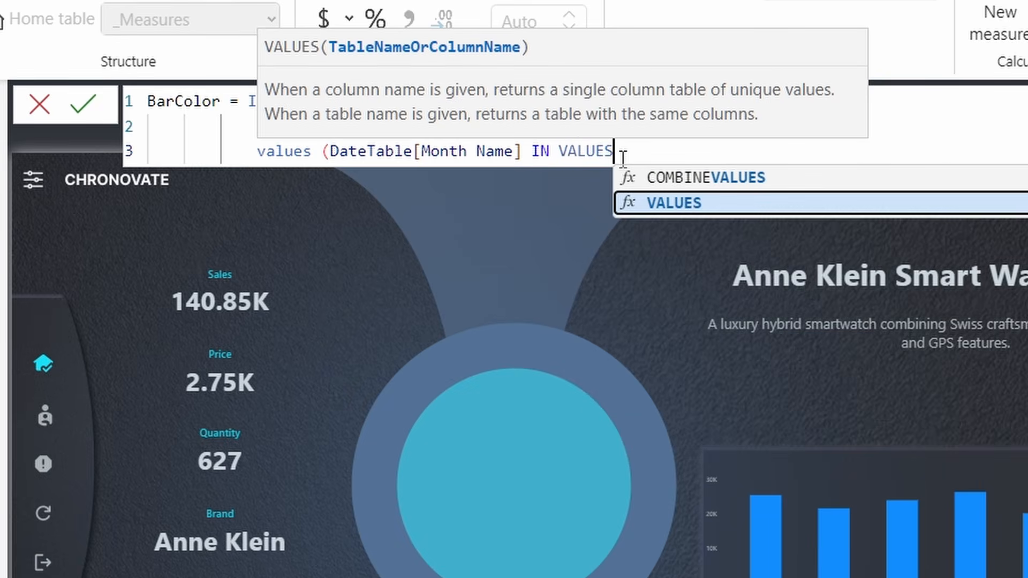
{"action": "type", "text": "("}
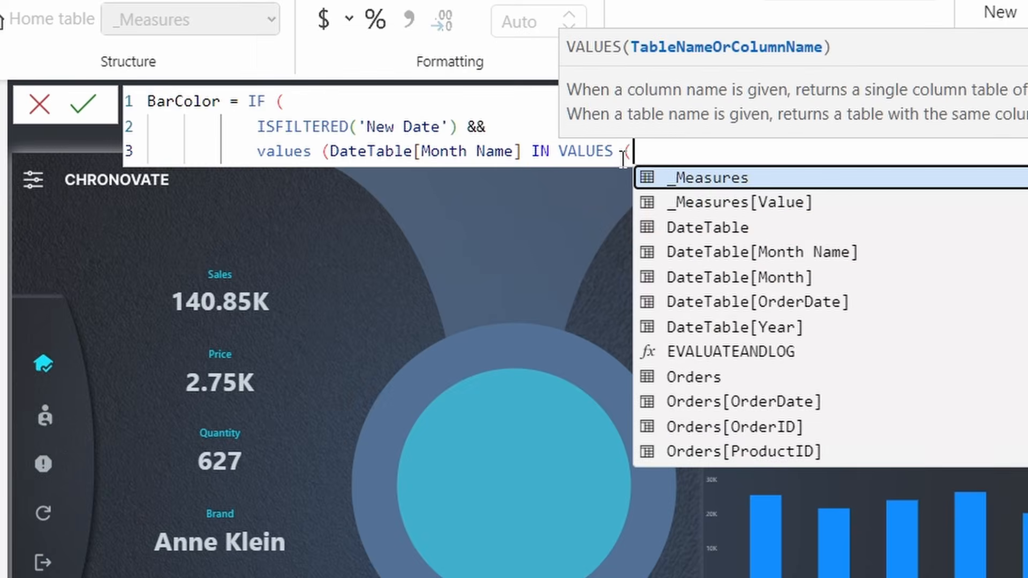
{"action": "type", "text": "New"}
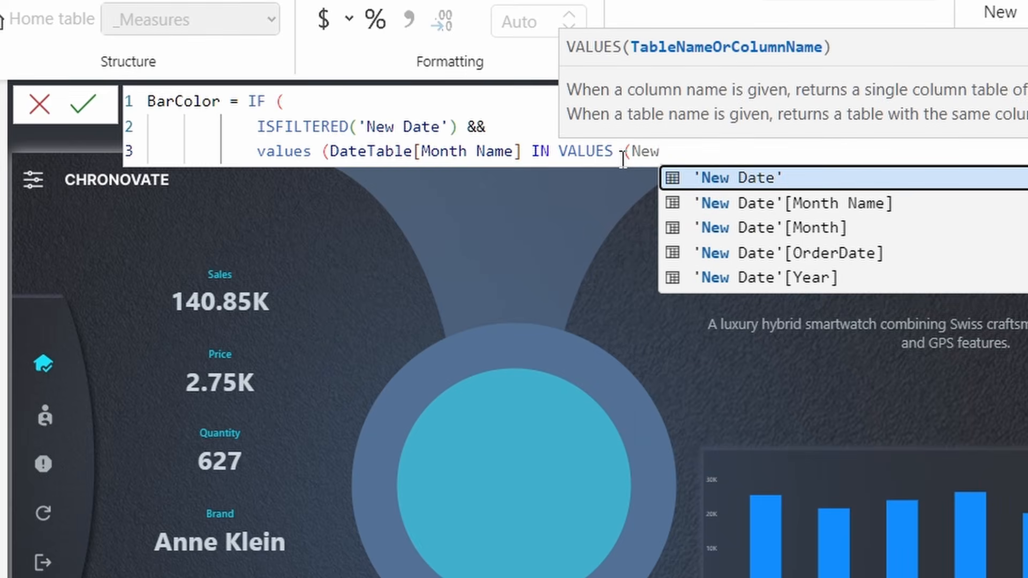
{"action": "left_click", "coordinate": [755, 180]}
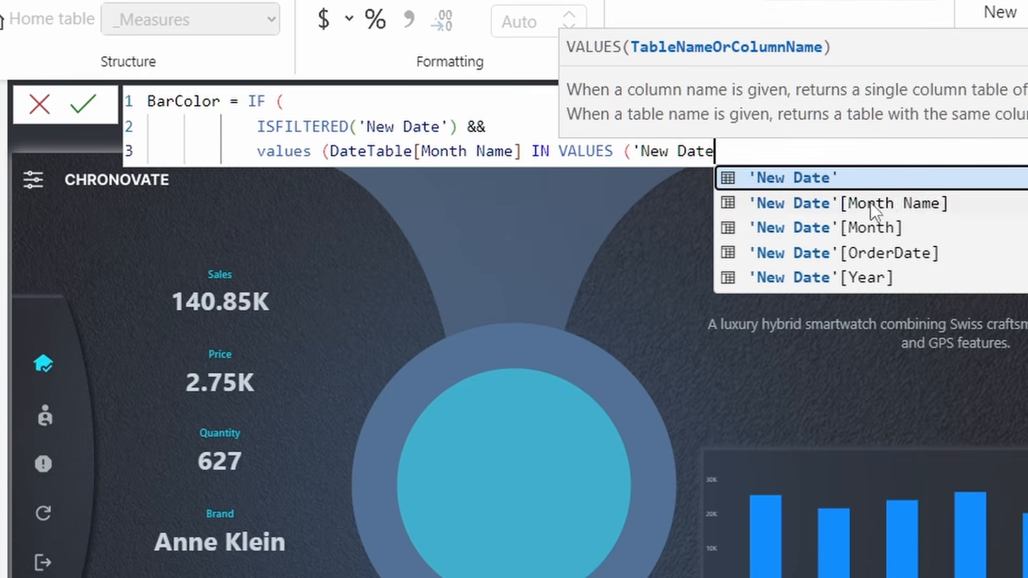
{"action": "left_click", "coordinate": [870, 202]}
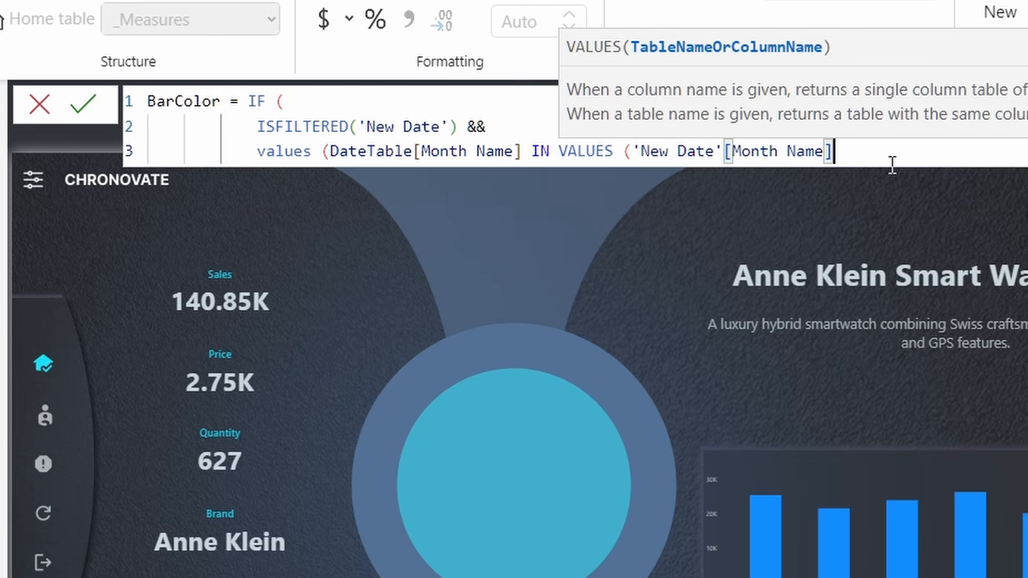
{"action": "type", "text": "),"}
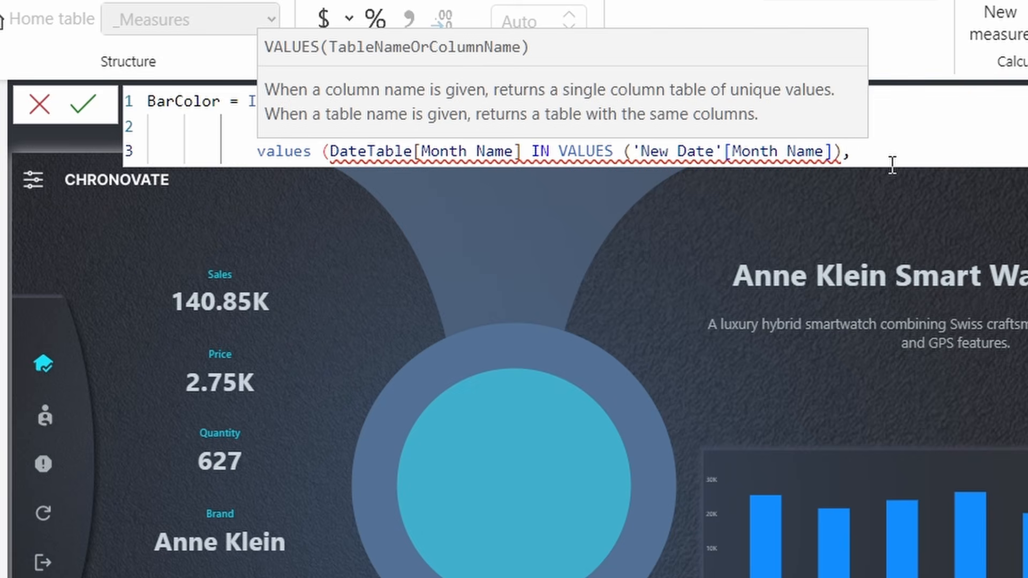
- Add the colour results "#1091A2" and "26292C" with a closing bracket
{"action": "key", "text": "shift+Return"}
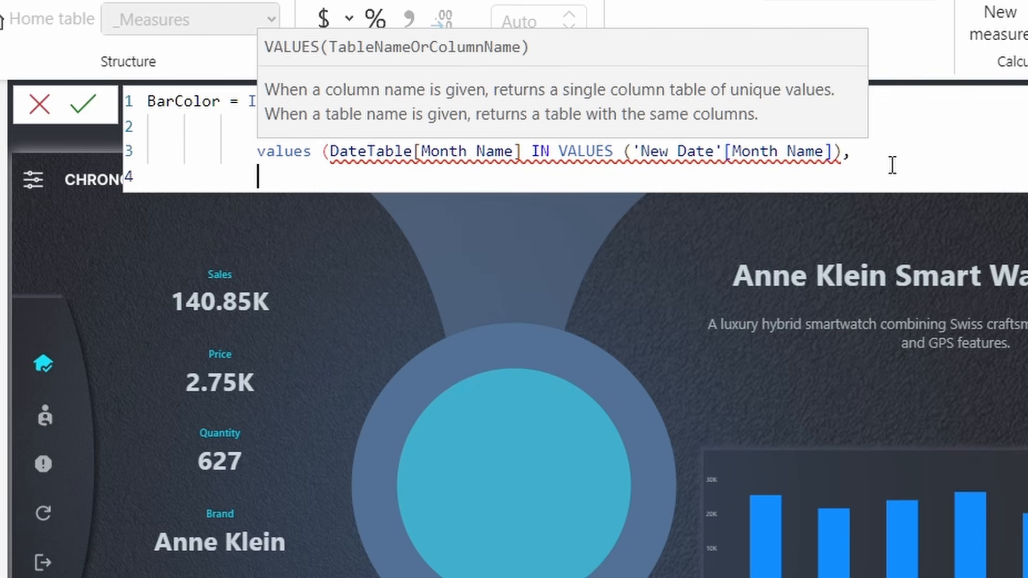
{"action": "type", "text": "\"#1091"}
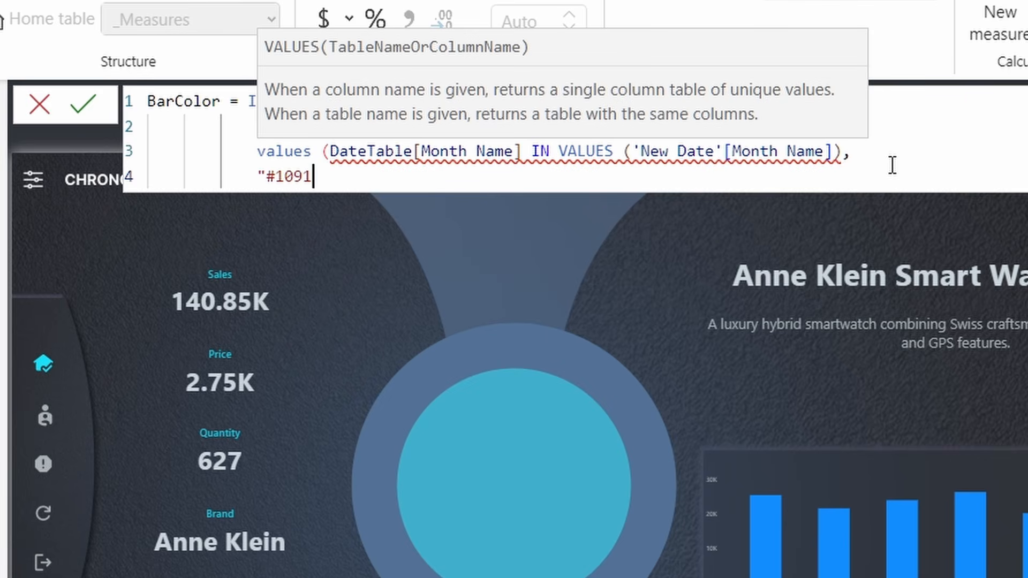
{"action": "type", "text": "A2\", "}
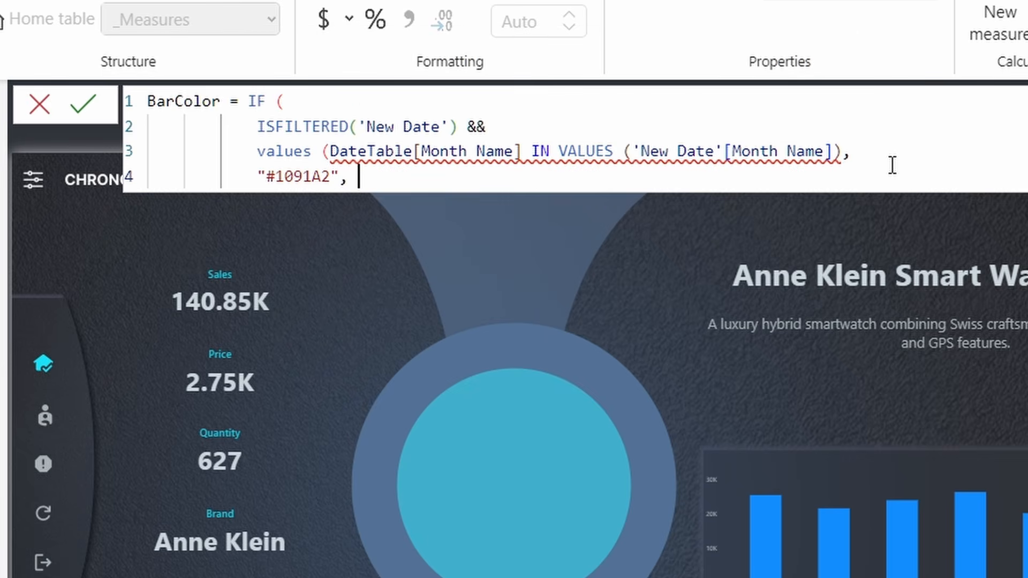
{"action": "type", "text": "\"26292"}
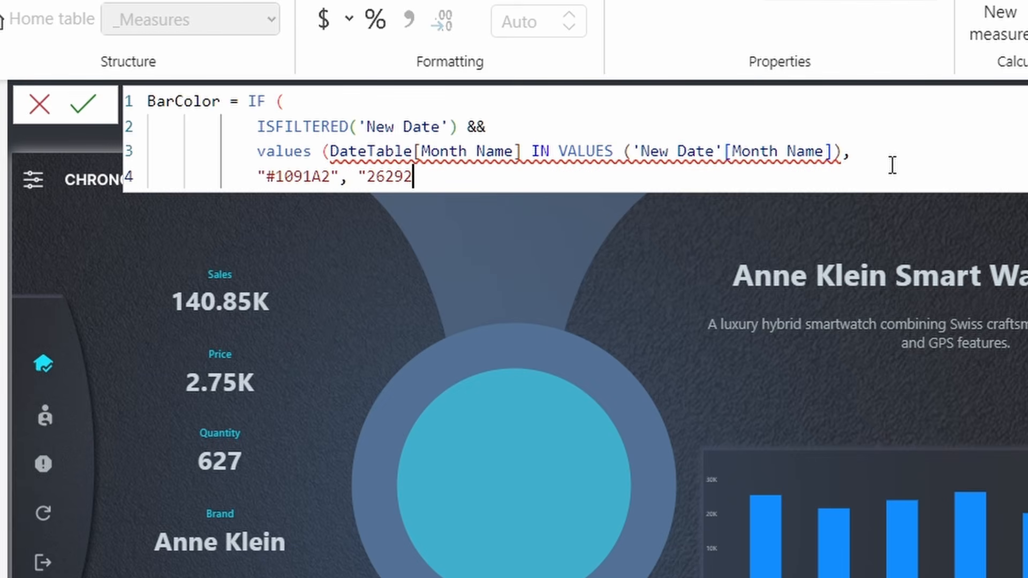
{"action": "type", "text": "C"}
{"action": "left_click", "coordinate": [524, 150]}
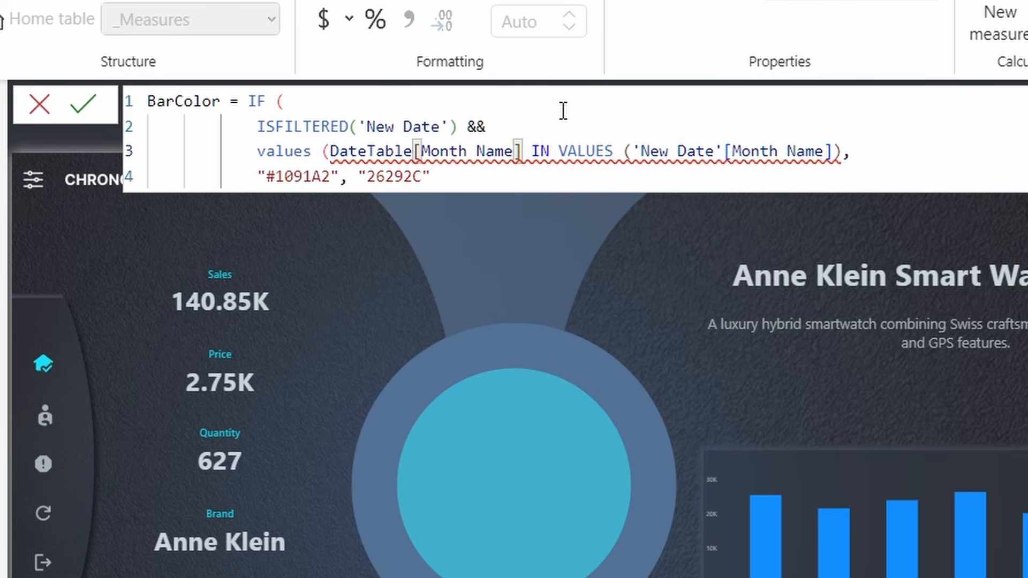
{"action": "type", "text": ")"}
{"action": "left_click", "coordinate": [861, 129]}
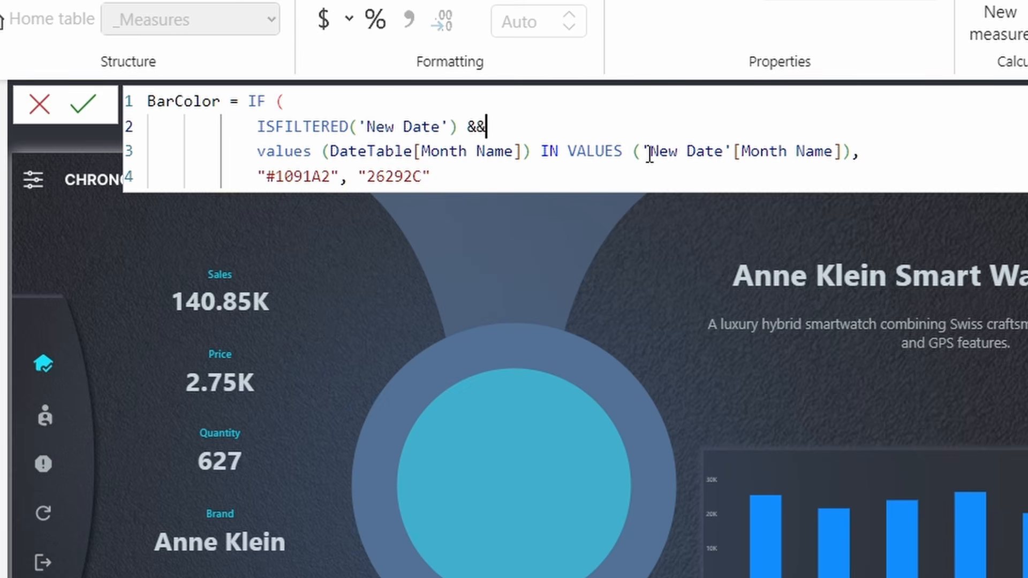
- Review the formula's references and colour codes, then add the final closing bracket
{"action": "left_click_drag", "start_coordinate": [760, 151], "coordinate": [834, 151]}
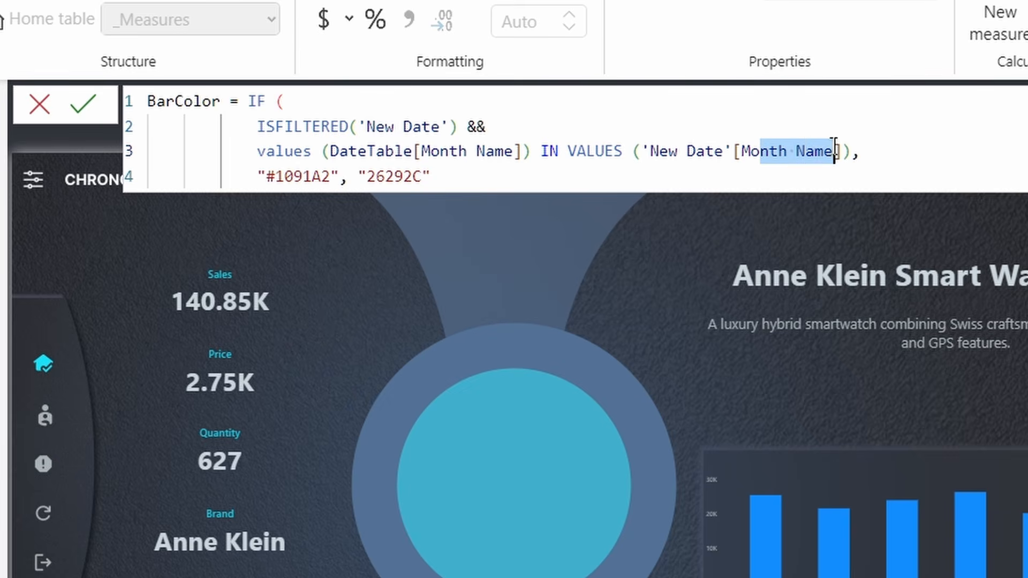
{"action": "left_click_drag", "start_coordinate": [713, 151], "coordinate": [657, 152]}
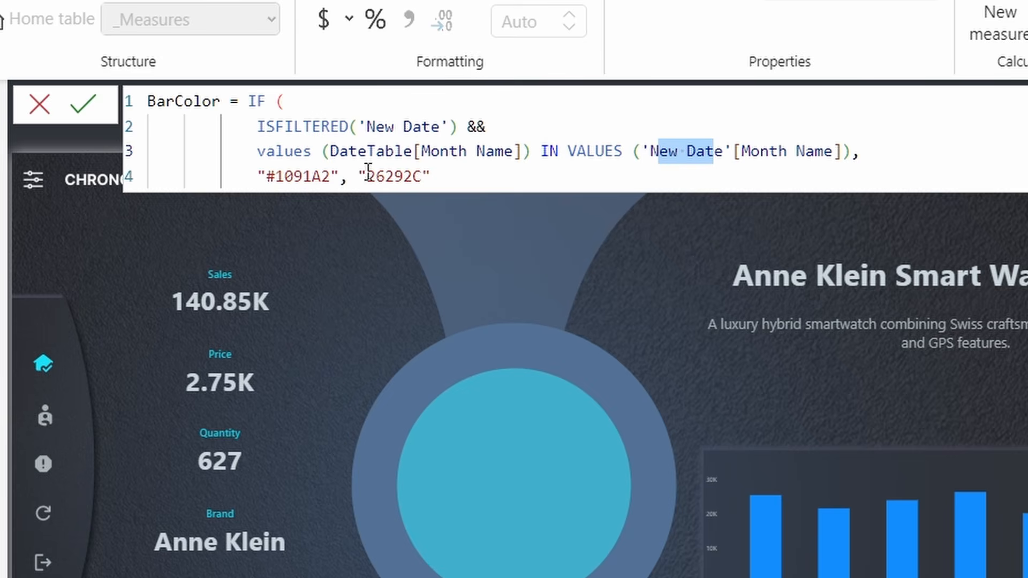
{"action": "left_click_drag", "start_coordinate": [340, 152], "coordinate": [477, 154]}
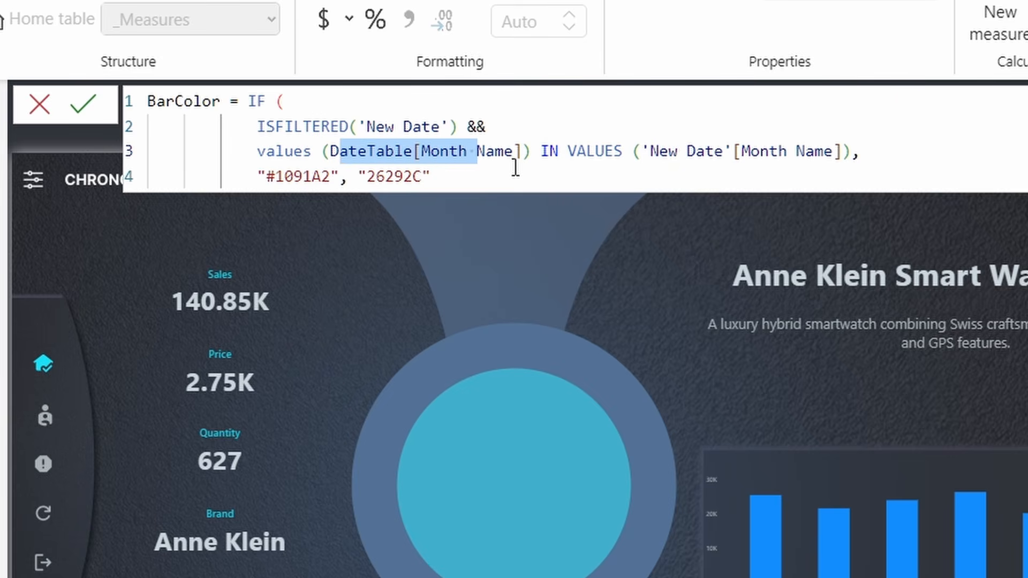
{"action": "left_click_drag", "start_coordinate": [269, 177], "coordinate": [431, 175]}
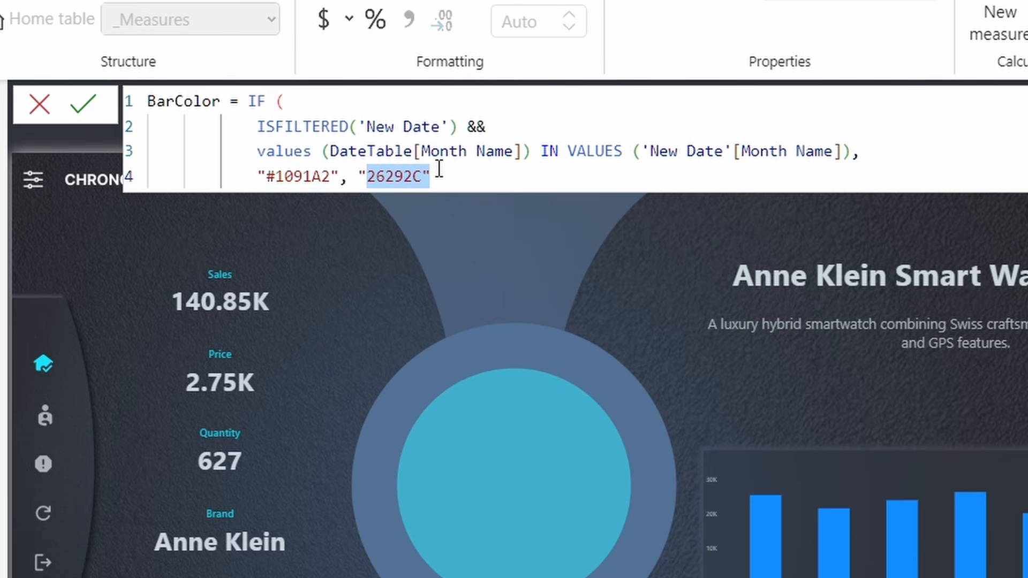
{"action": "left_click", "coordinate": [493, 133]}
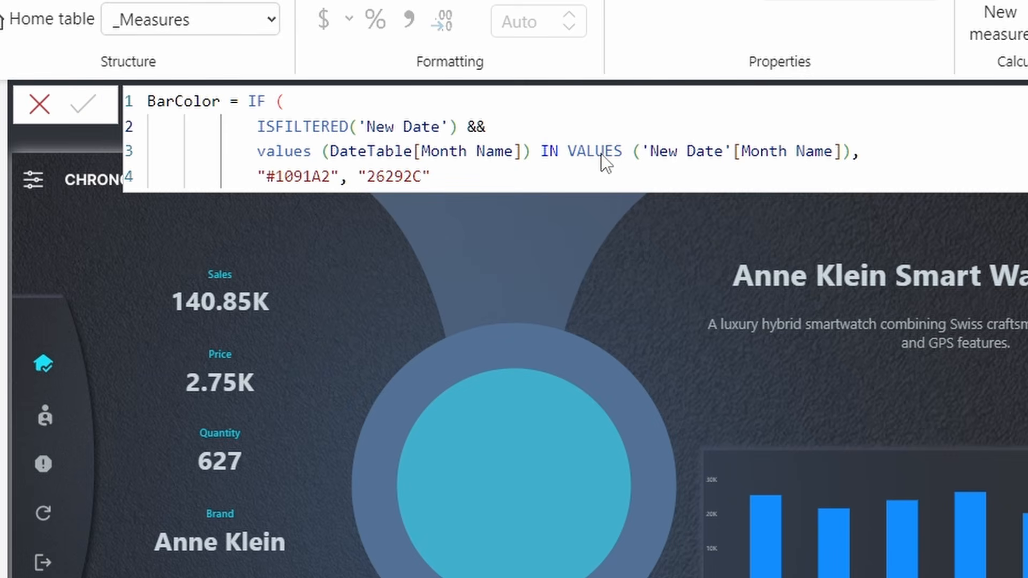
{"action": "type", "text": ")"}
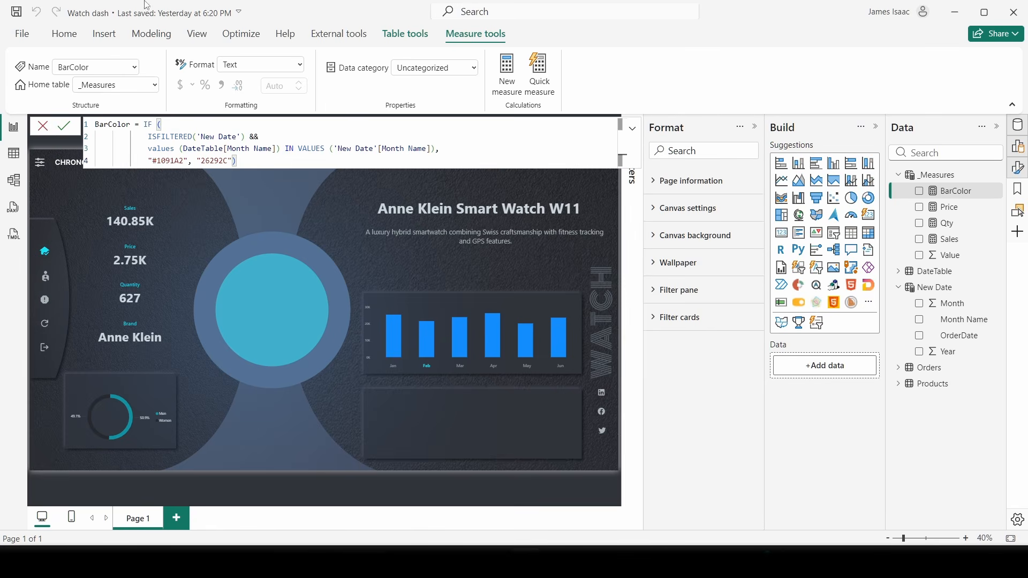
- Commit BarColor, then set the column chart's colour to Field value _Measures > BarColor
{"action": "left_click", "coordinate": [632, 129]}
{"action": "mouse_move", "coordinate": [506, 319]}
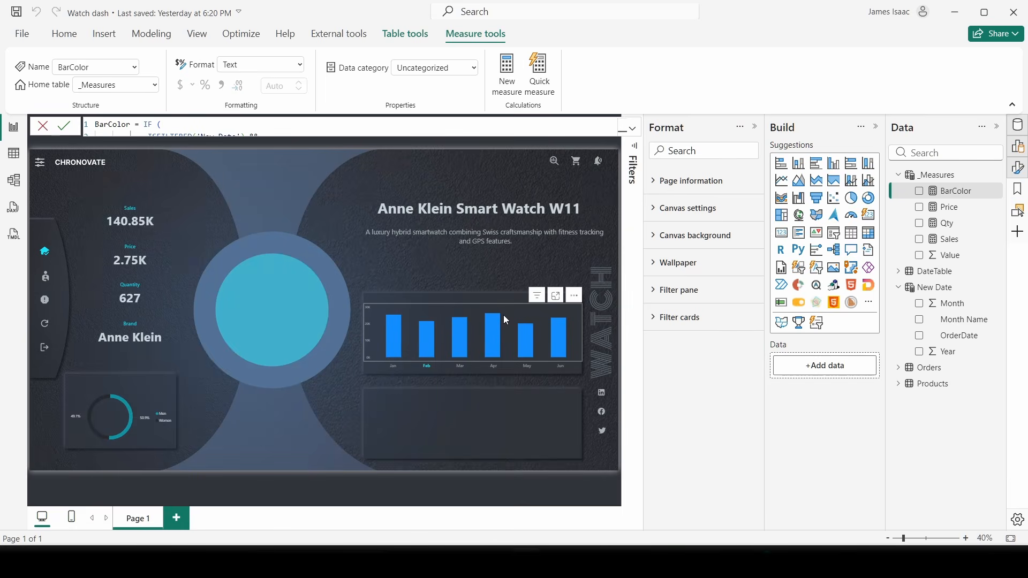
{"action": "left_click", "coordinate": [415, 312]}
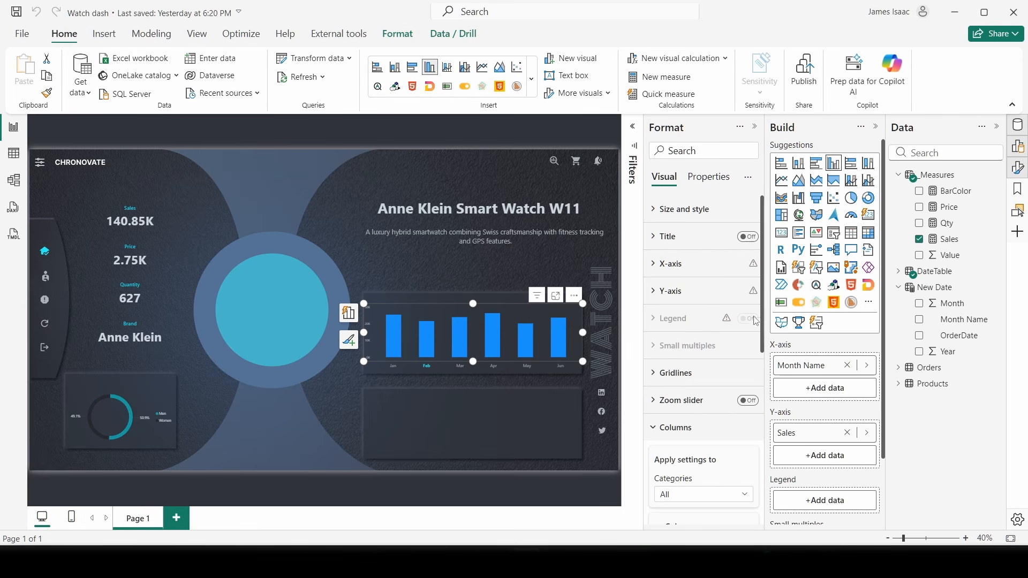
{"action": "scroll", "coordinate": [690, 378], "scroll_direction": "down", "scroll_amount": 4}
{"action": "left_click", "coordinate": [675, 229]}
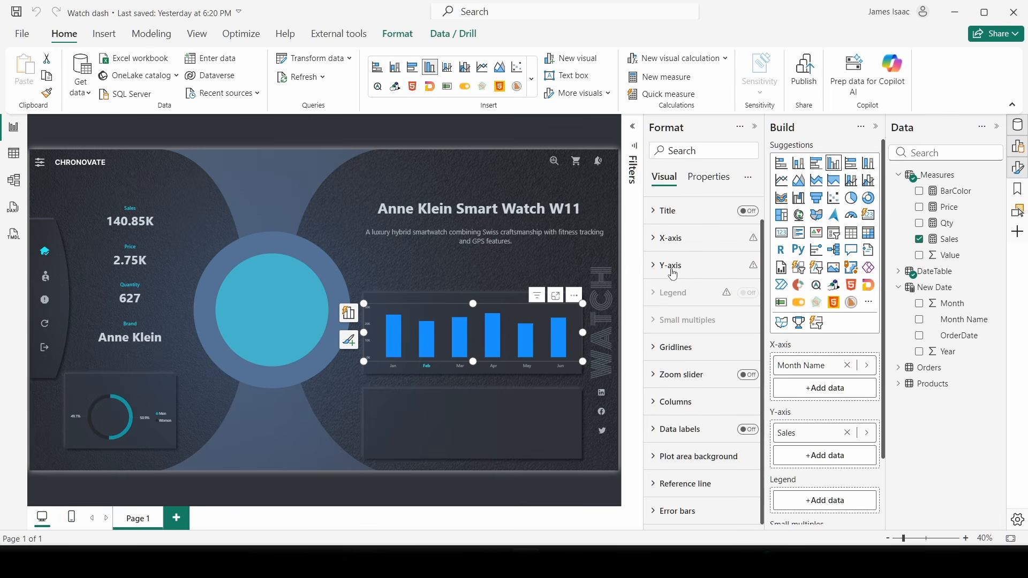
{"action": "left_click", "coordinate": [680, 403]}
{"action": "scroll", "coordinate": [678, 402], "scroll_direction": "down", "scroll_amount": 3}
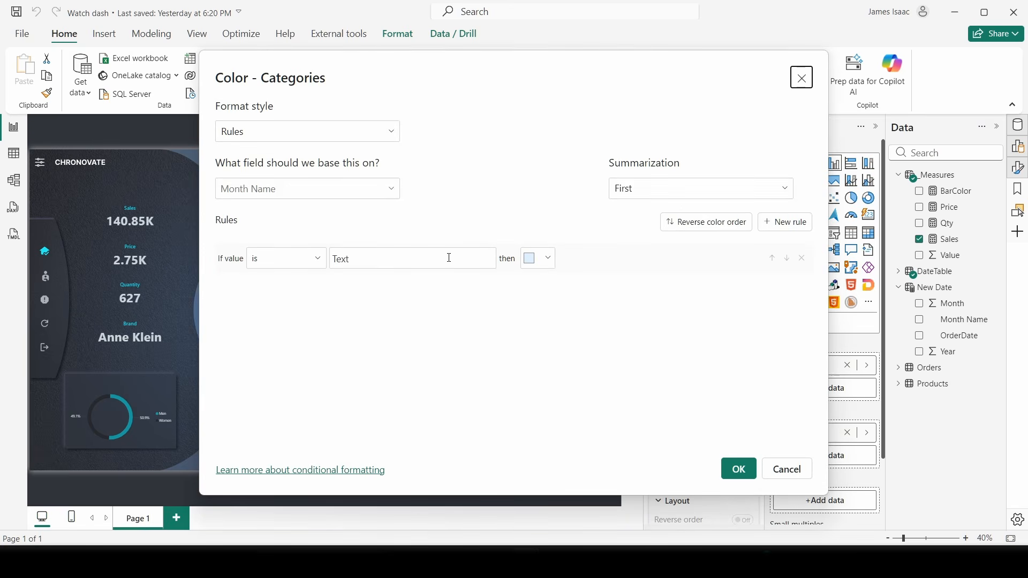
{"action": "left_click", "coordinate": [252, 143]}
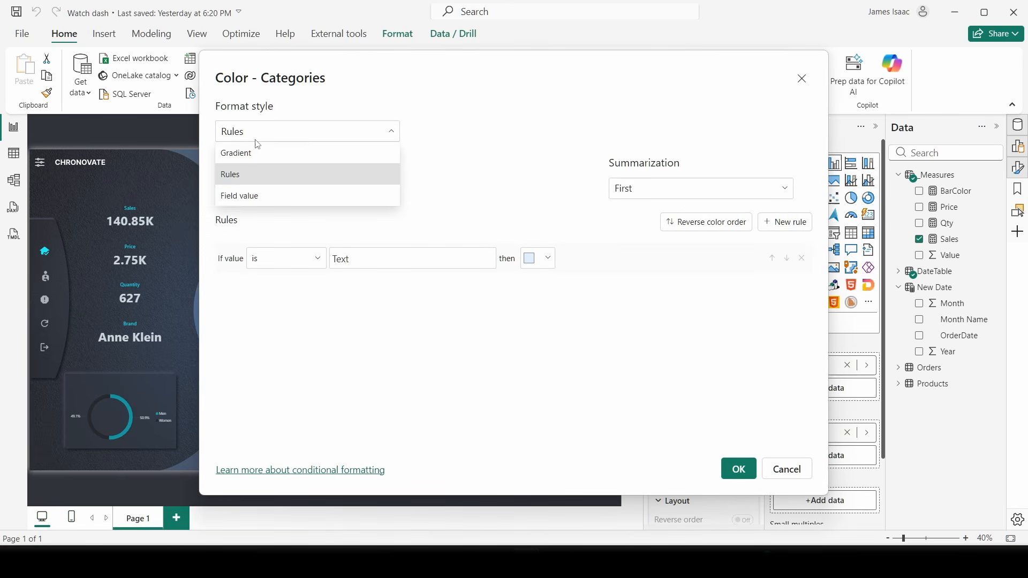
{"action": "left_click", "coordinate": [256, 196]}
{"action": "left_click", "coordinate": [332, 188]}
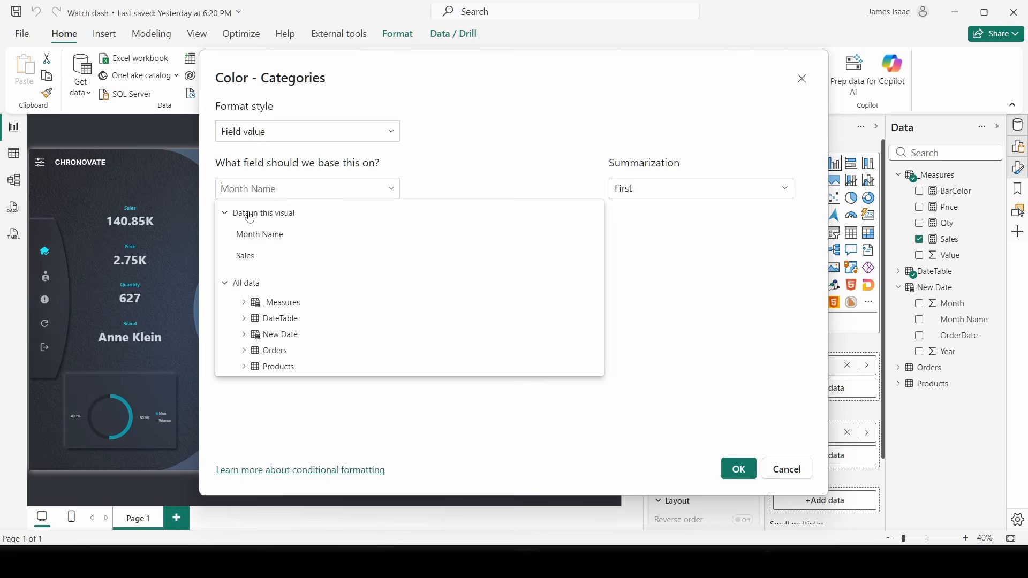
{"action": "left_click", "coordinate": [243, 306]}
{"action": "left_click", "coordinate": [284, 271]}
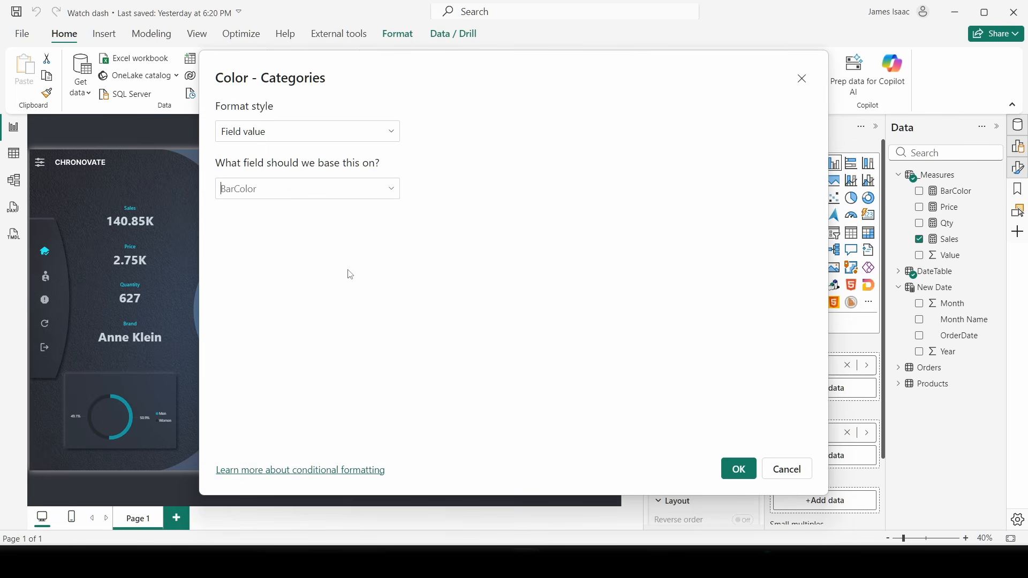
{"action": "left_click", "coordinate": [739, 469]}
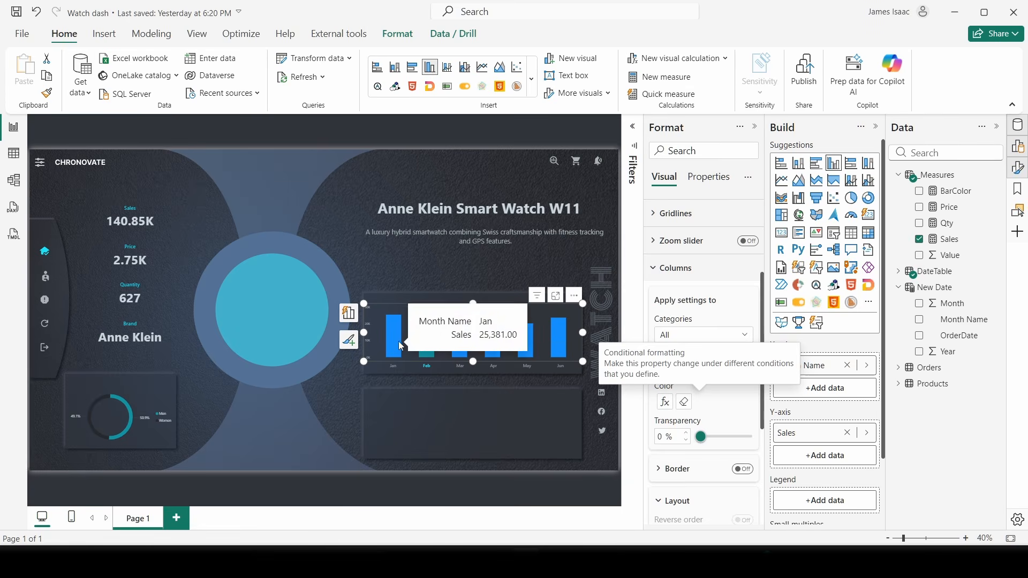
- Test the bar highlighting by choosing Mar, then Apr in the month slicer
{"action": "left_click", "coordinate": [447, 365]}
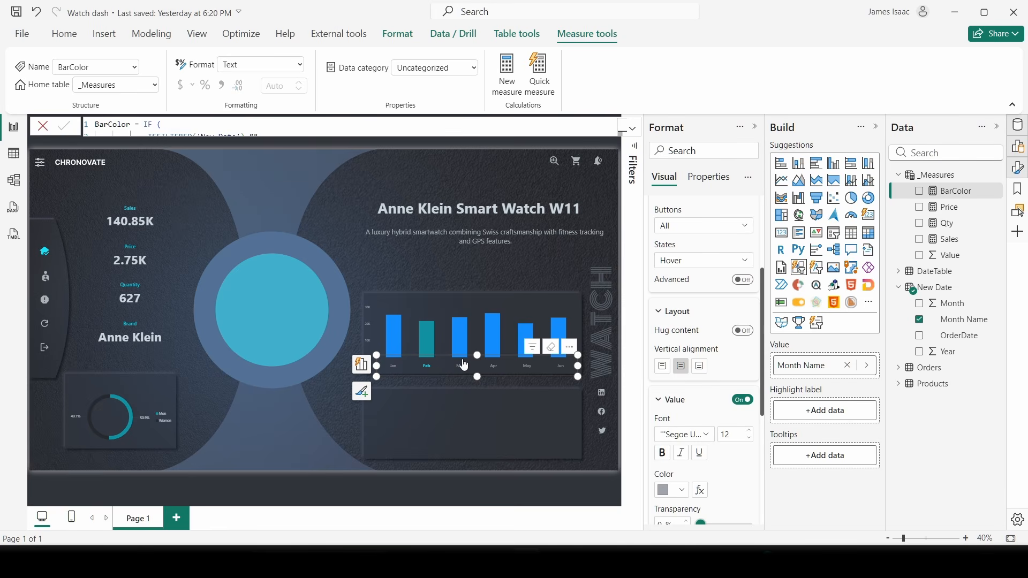
{"action": "left_click", "coordinate": [464, 366]}
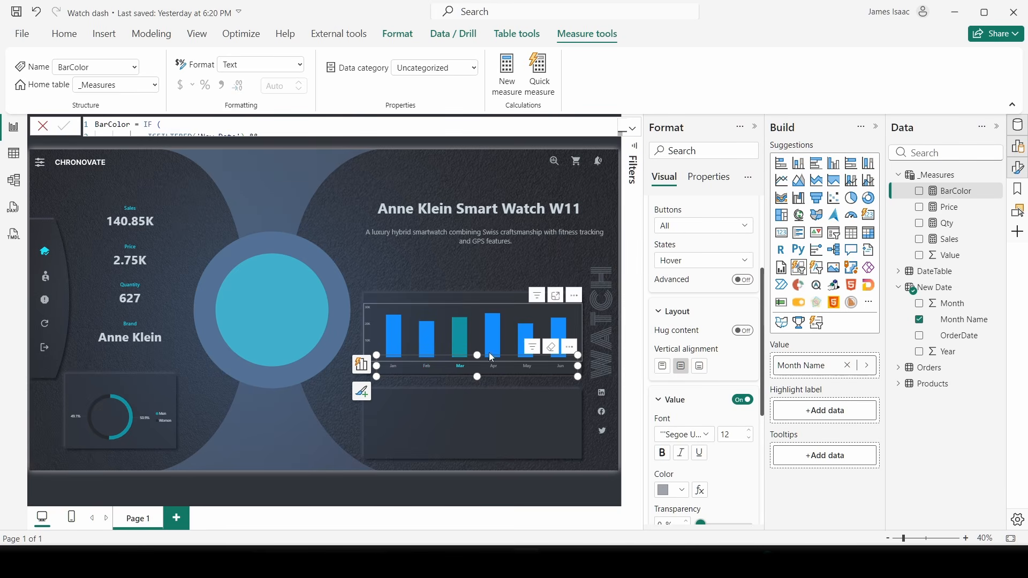
{"action": "left_click", "coordinate": [493, 366]}
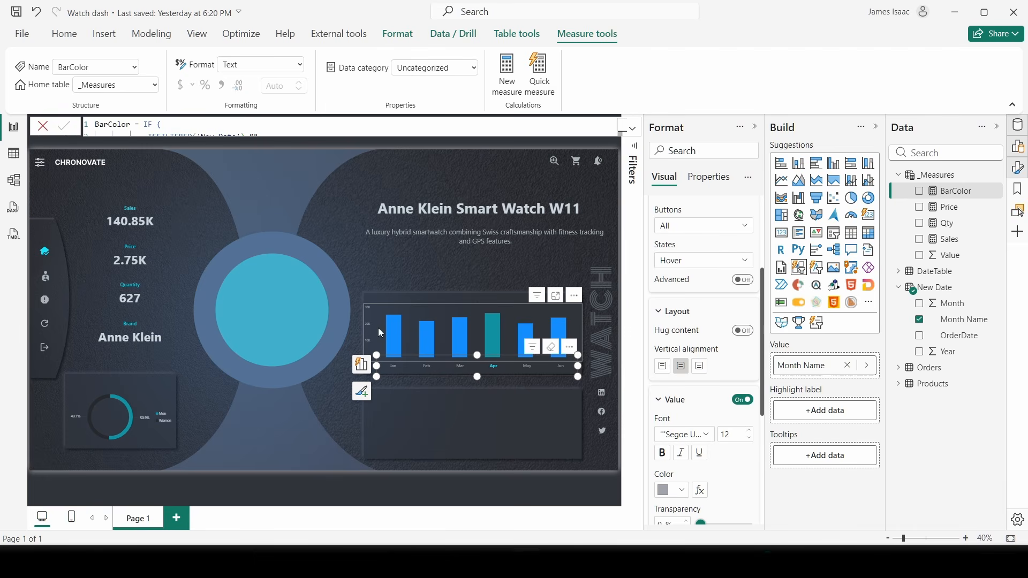
{"action": "mouse_move", "coordinate": [453, 338]}
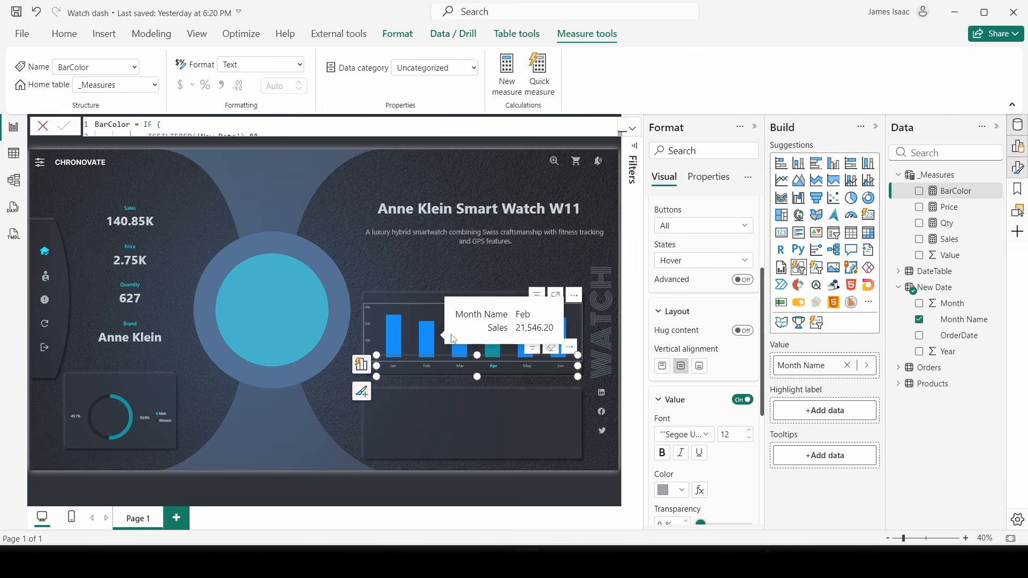
{"action": "mouse_move", "coordinate": [386, 344]}
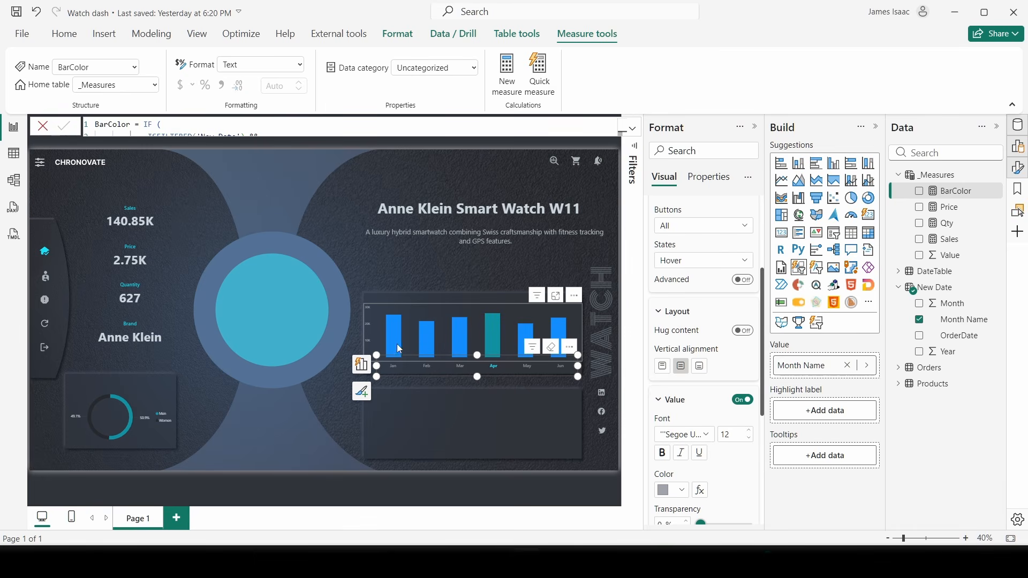
- Add '#' before 26292C in the BarColor formula and commit it
{"action": "left_click", "coordinate": [633, 128]}
{"action": "double_click", "coordinate": [215, 163]}
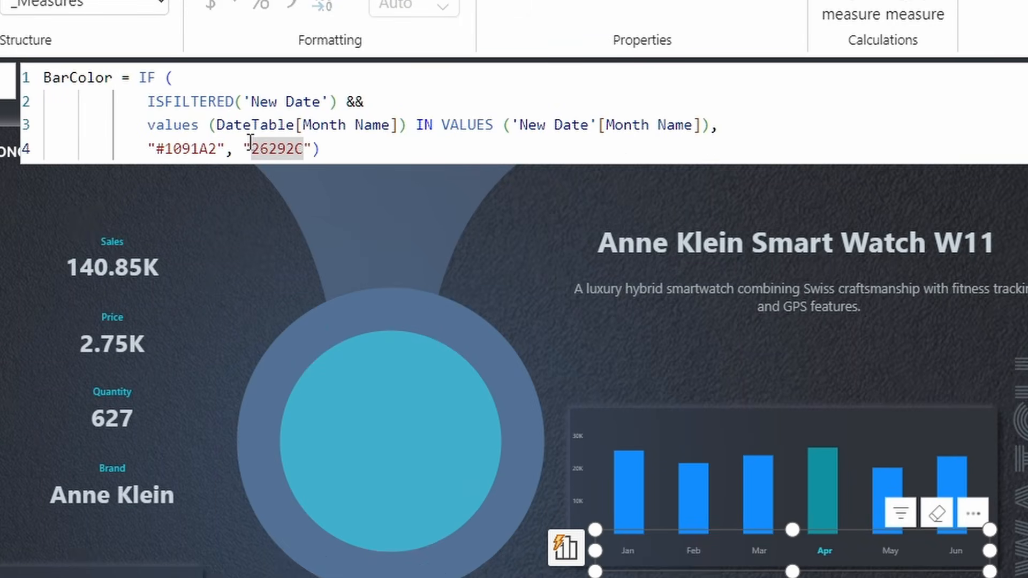
{"action": "left_click", "coordinate": [453, 154]}
{"action": "type", "text": "#"}
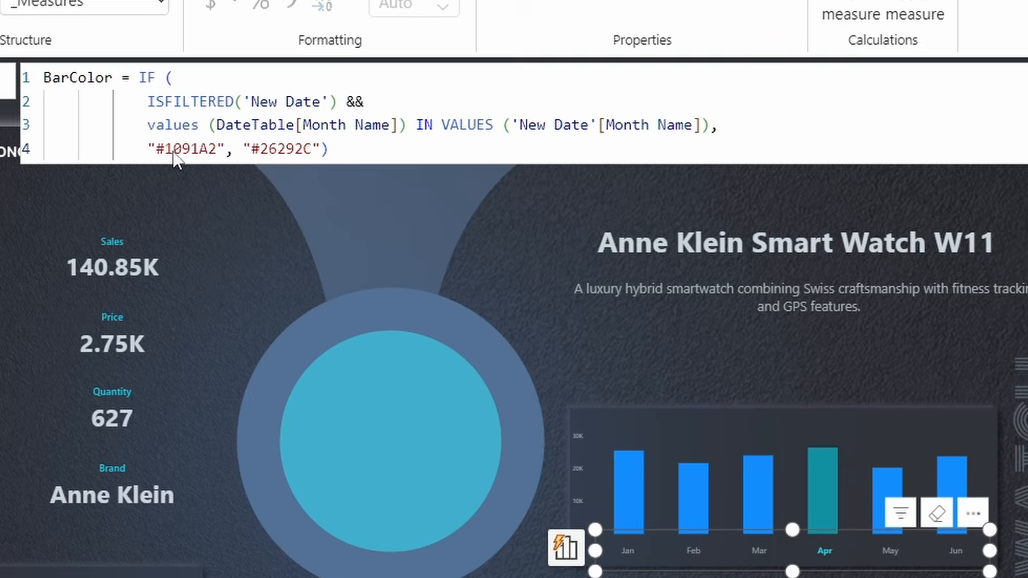
{"action": "key", "text": "Return"}
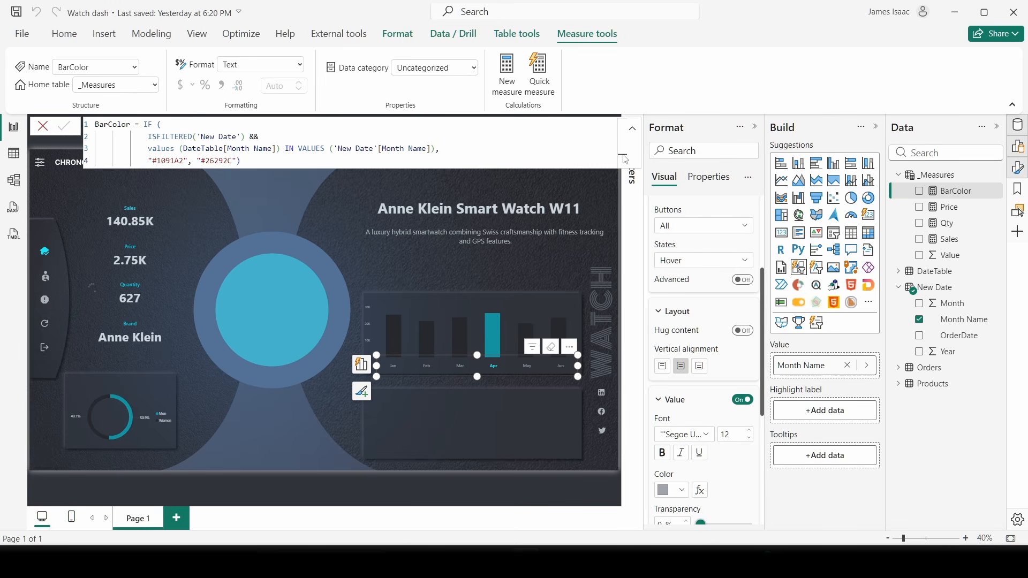
{"action": "left_click", "coordinate": [489, 269]}
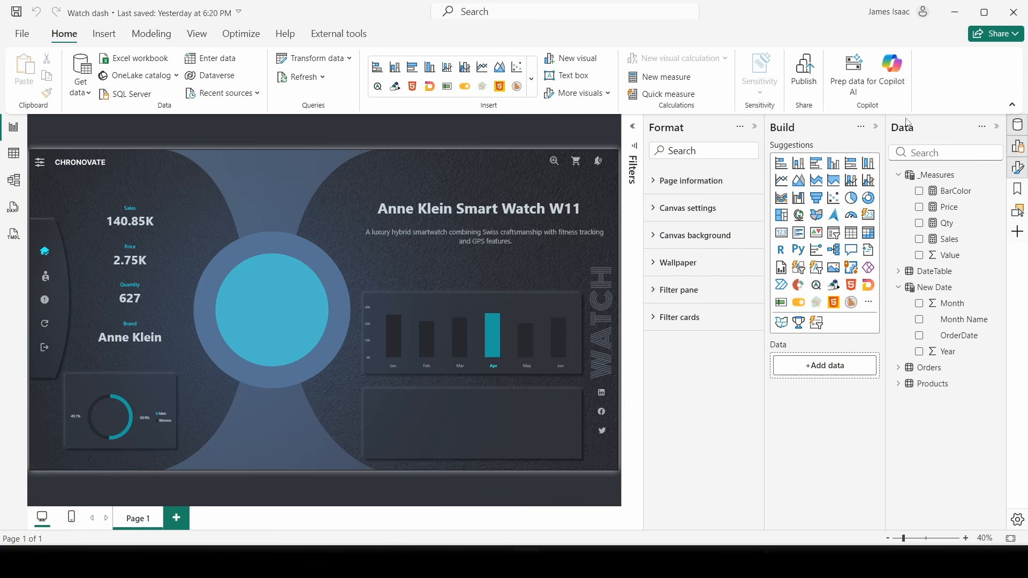
{"action": "left_click", "coordinate": [876, 127]}
{"action": "scroll", "coordinate": [407, 180], "scroll_direction": "up", "scroll_amount": 3}
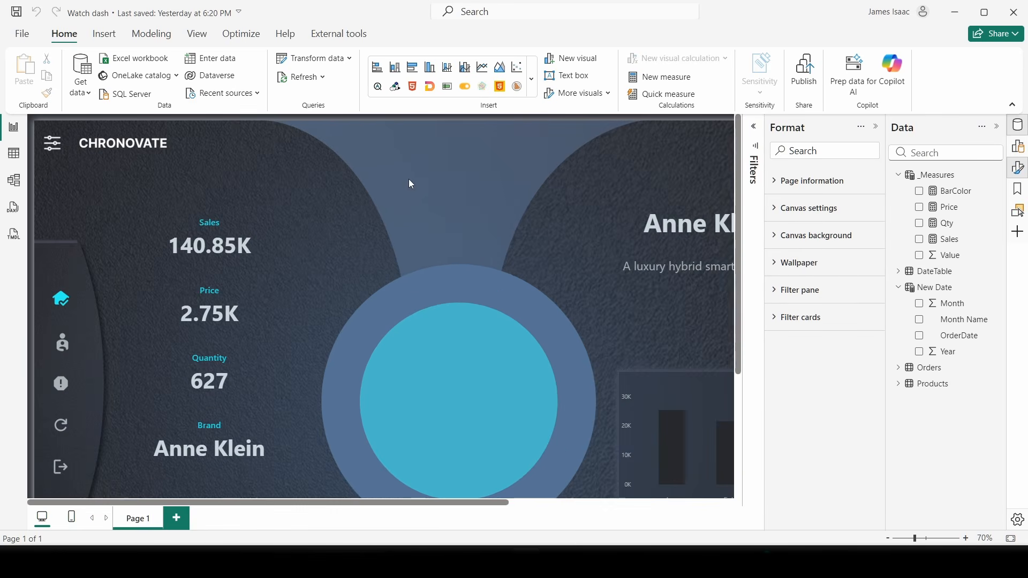
{"action": "scroll", "coordinate": [457, 448], "scroll_direction": "up", "scroll_amount": 2}
{"action": "scroll", "coordinate": [457, 449], "scroll_direction": "down", "scroll_amount": 5}
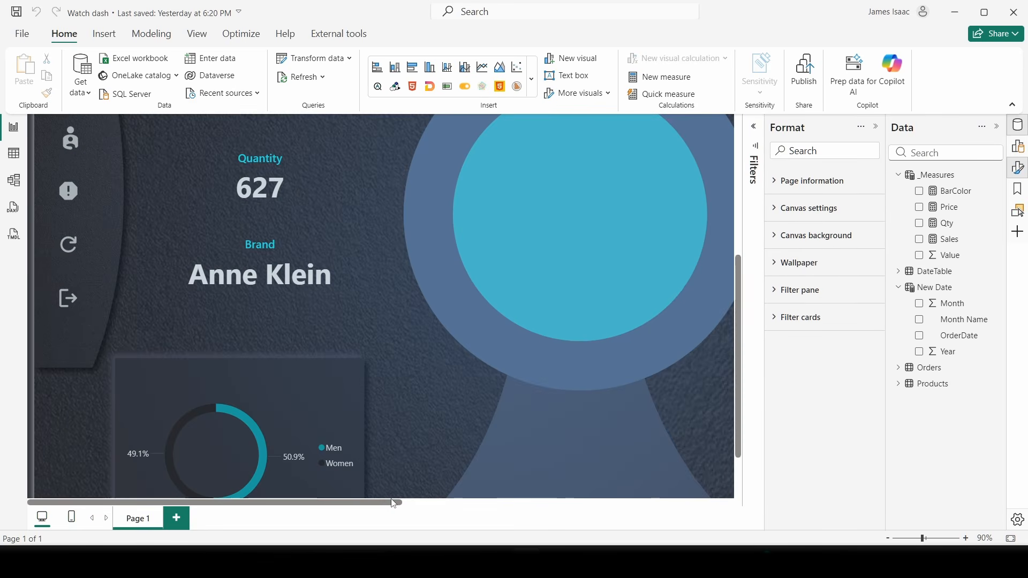
{"action": "left_click_drag", "start_coordinate": [400, 502], "coordinate": [690, 492]}
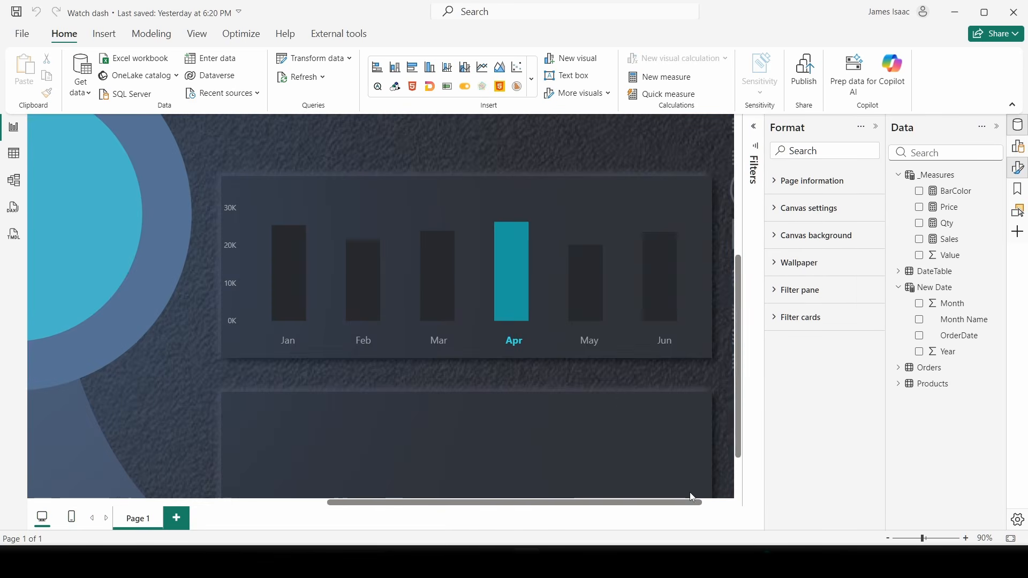
{"action": "left_click", "coordinate": [355, 349]}
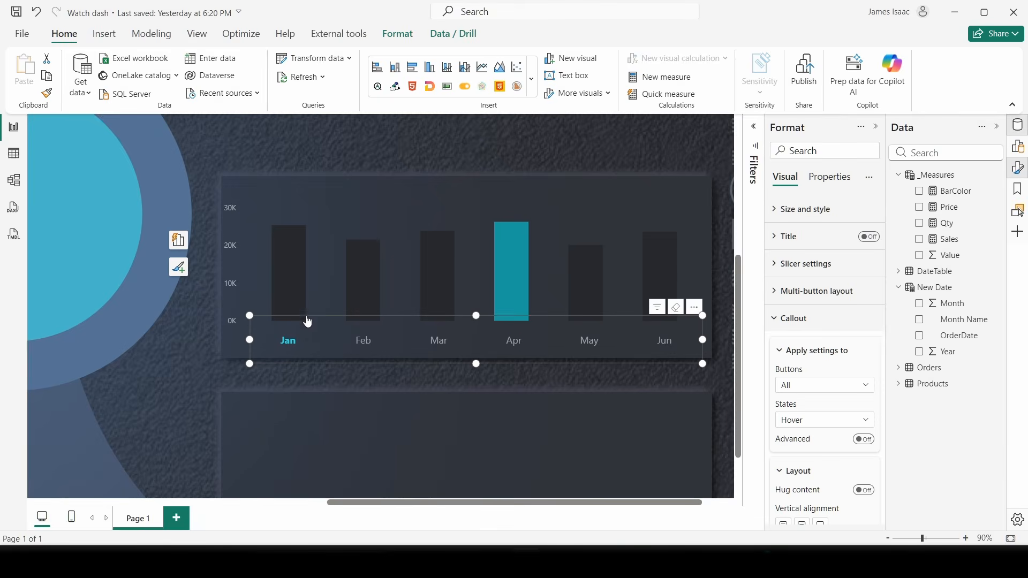
{"action": "left_click", "coordinate": [366, 344]}
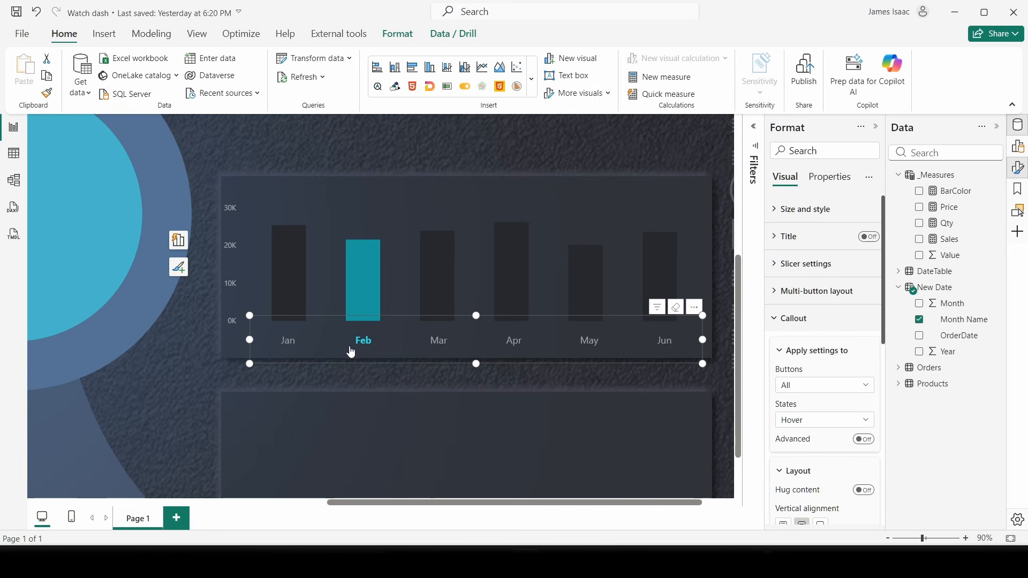
{"action": "left_click", "coordinate": [439, 345]}
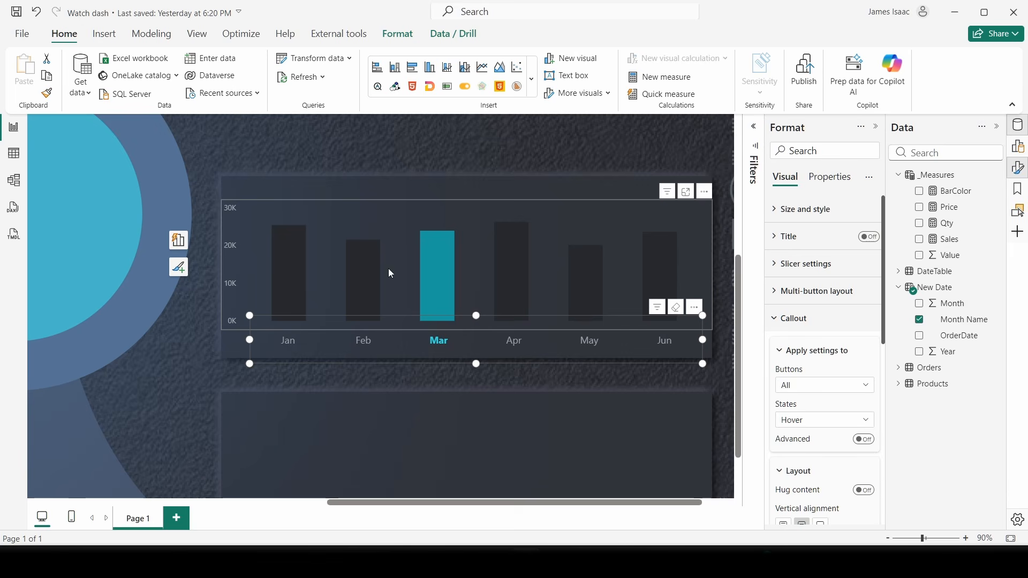
{"action": "left_click", "coordinate": [590, 341]}
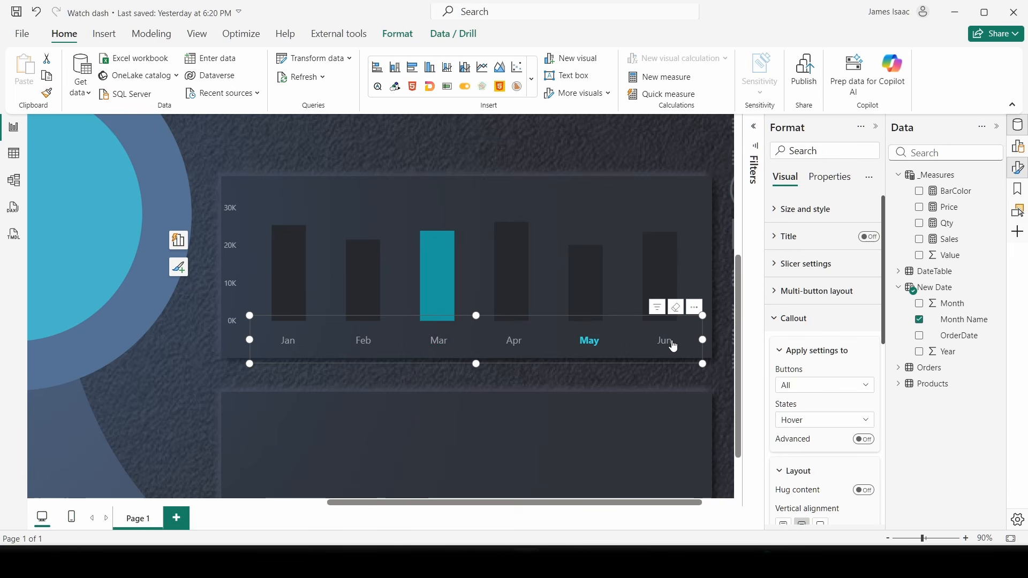
{"action": "left_click", "coordinate": [668, 340]}
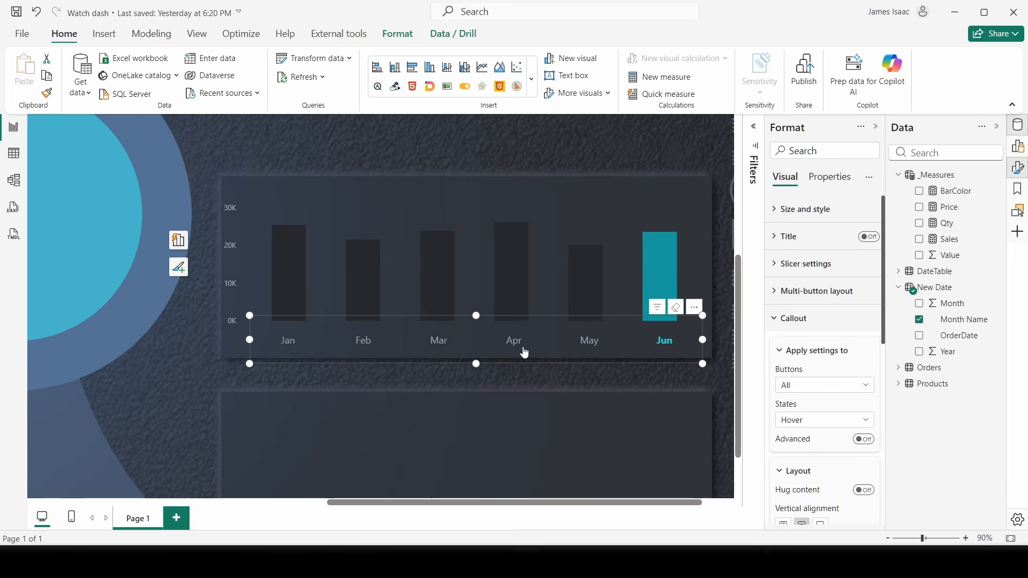
{"action": "left_click", "coordinate": [522, 347]}
{"action": "scroll", "coordinate": [528, 176], "scroll_direction": "down", "scroll_amount": 4}
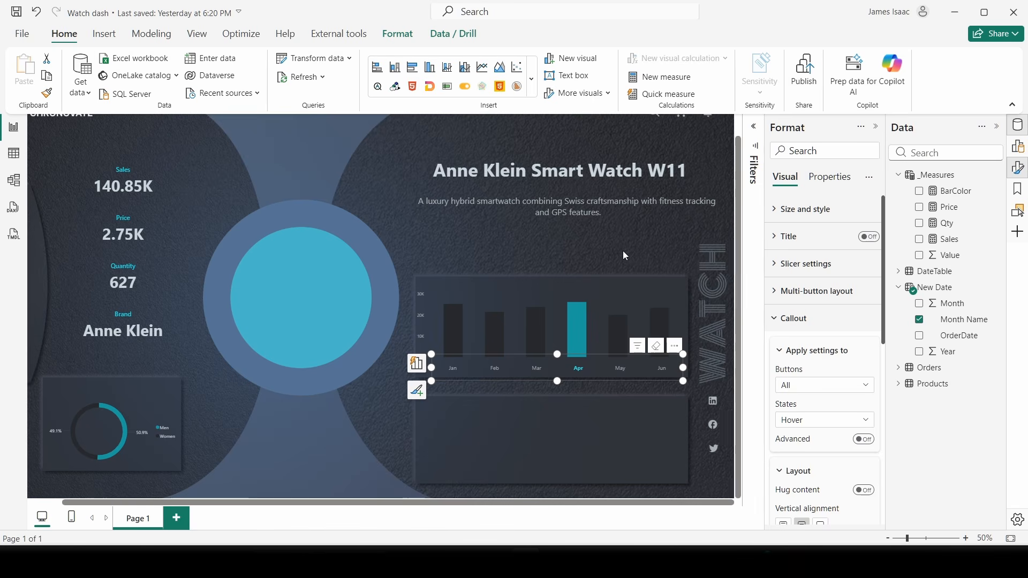
- Set the month slicer to Mar, leaving only its column highlighted, then select the Sales card
{"action": "left_click", "coordinate": [686, 255]}
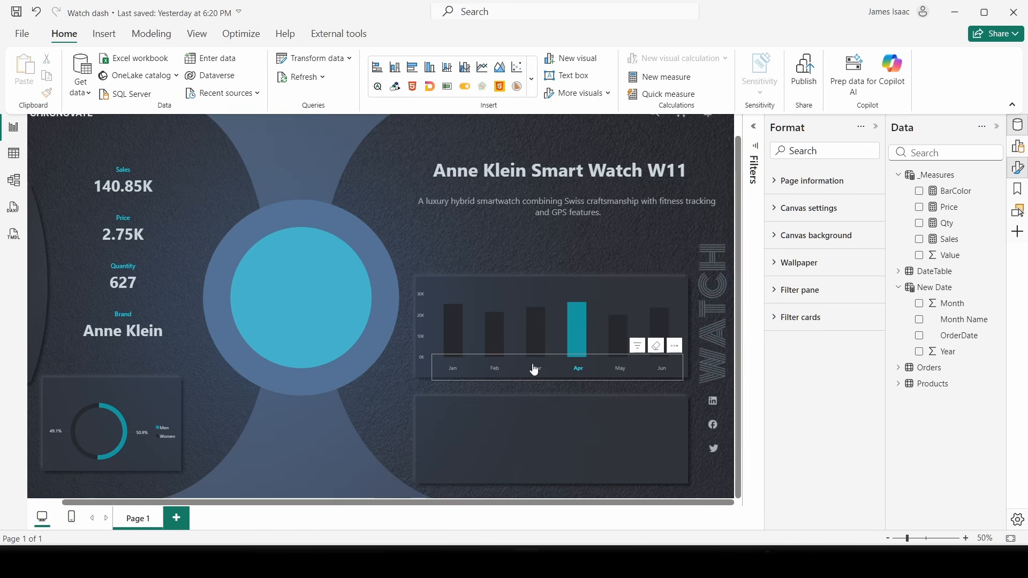
{"action": "left_click", "coordinate": [589, 356]}
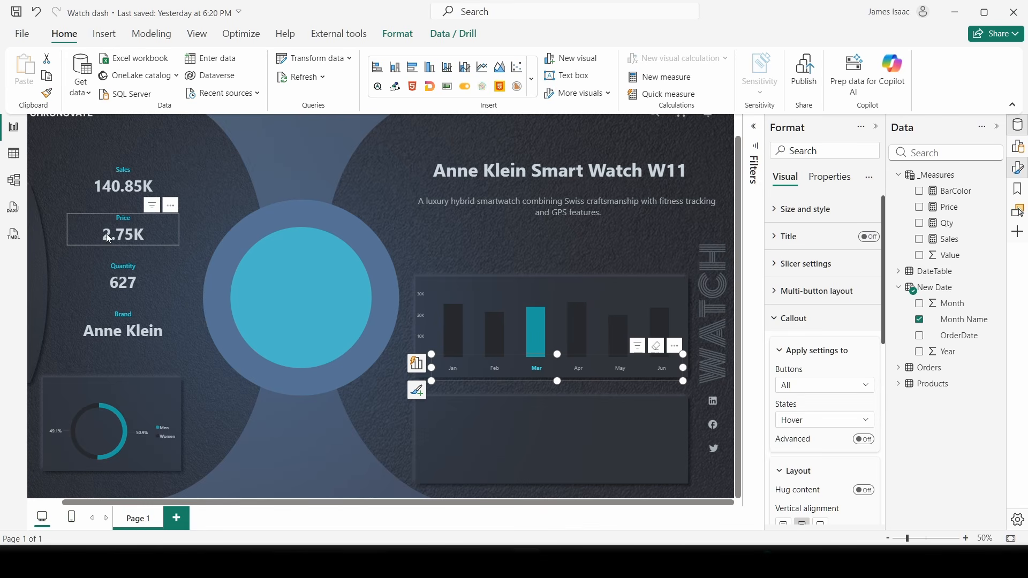
{"action": "left_click", "coordinate": [485, 370]}
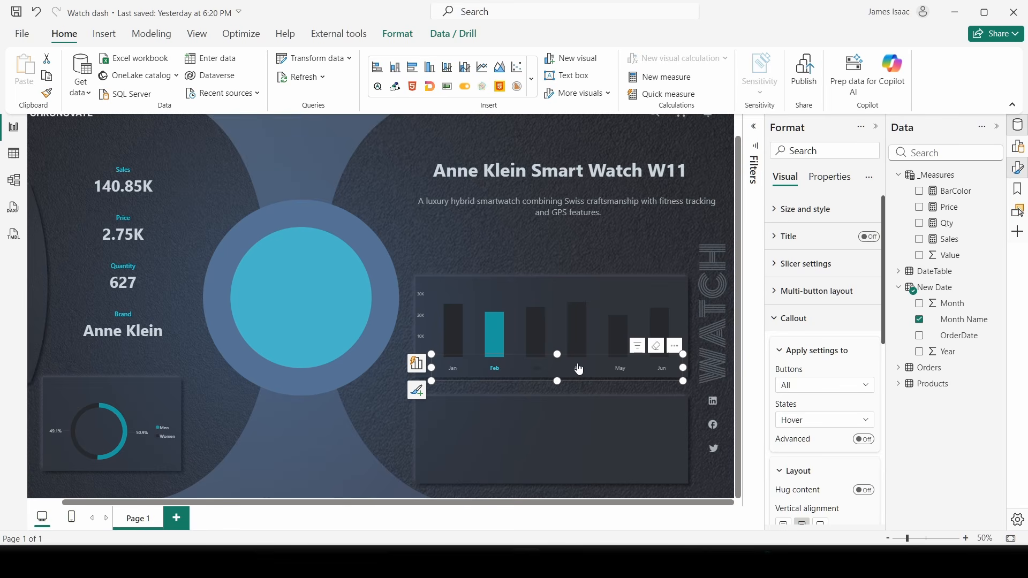
{"action": "left_click", "coordinate": [536, 368]}
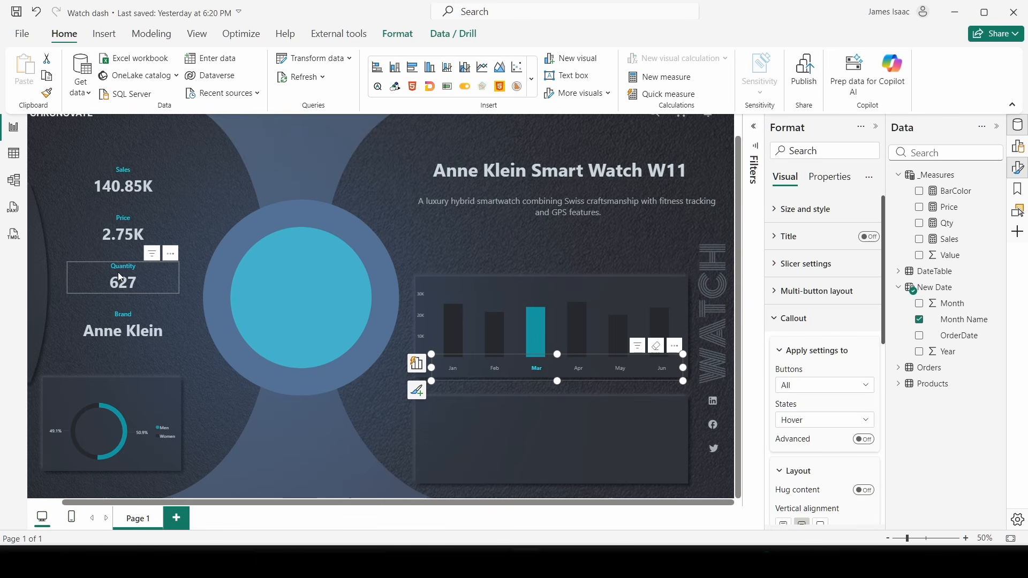
{"action": "left_click", "coordinate": [123, 184]}
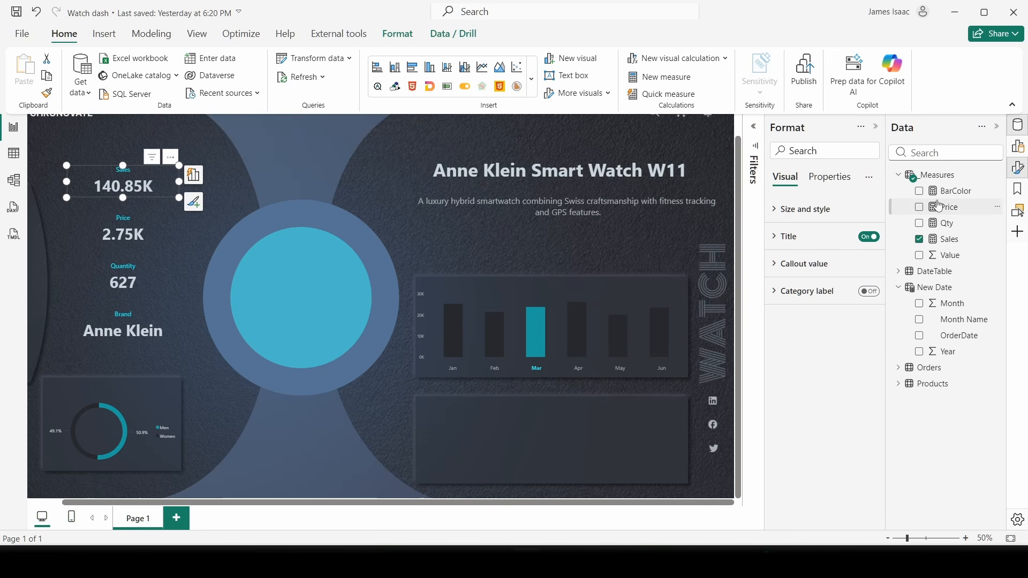
{"action": "left_click", "coordinate": [948, 240]}
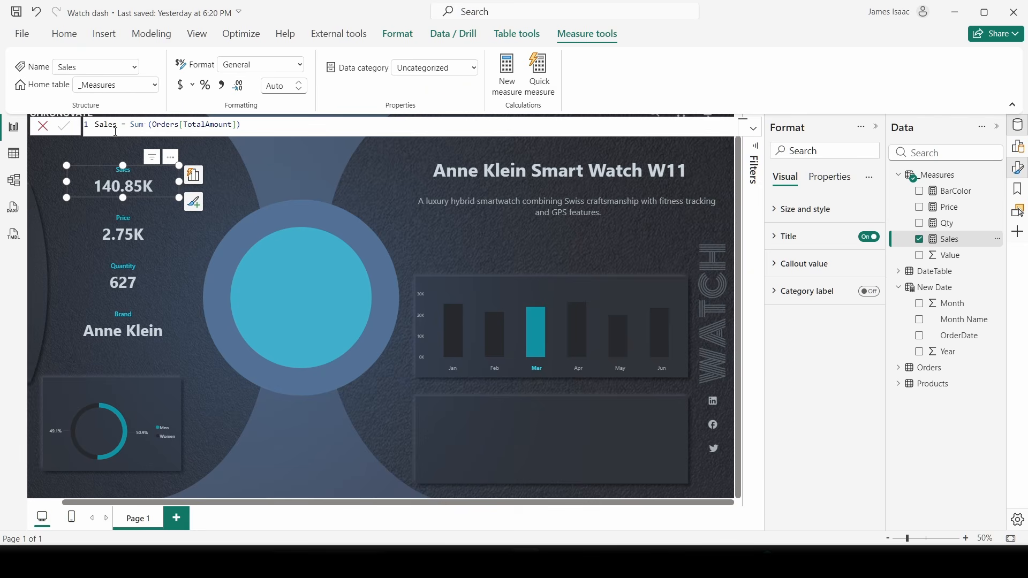
{"action": "left_click", "coordinate": [147, 128]}
{"action": "key", "text": "BackSpace"}
{"action": "left_click_drag", "start_coordinate": [134, 124], "coordinate": [286, 106]}
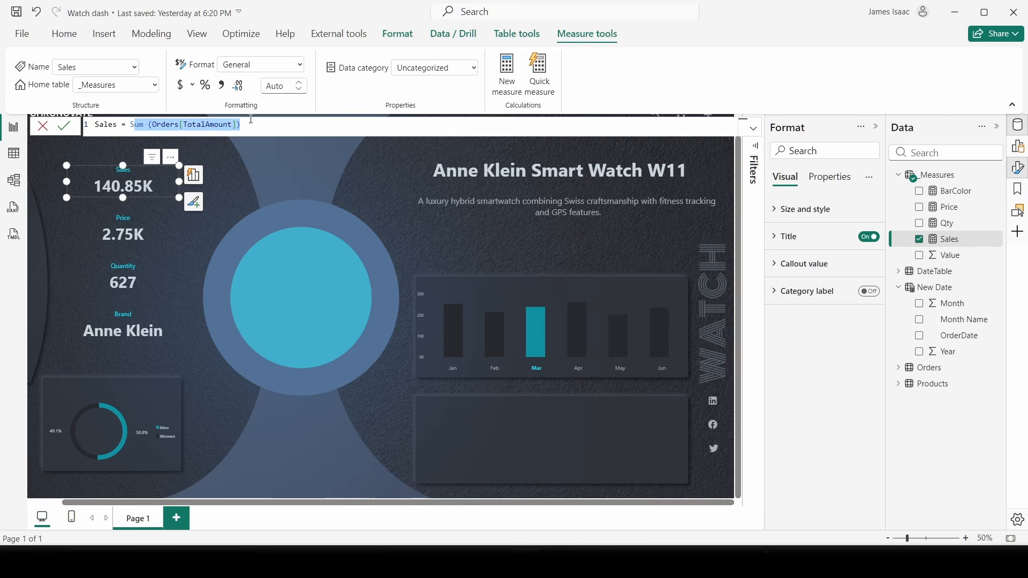
{"action": "left_click", "coordinate": [753, 128]}
{"action": "left_click", "coordinate": [753, 128]}
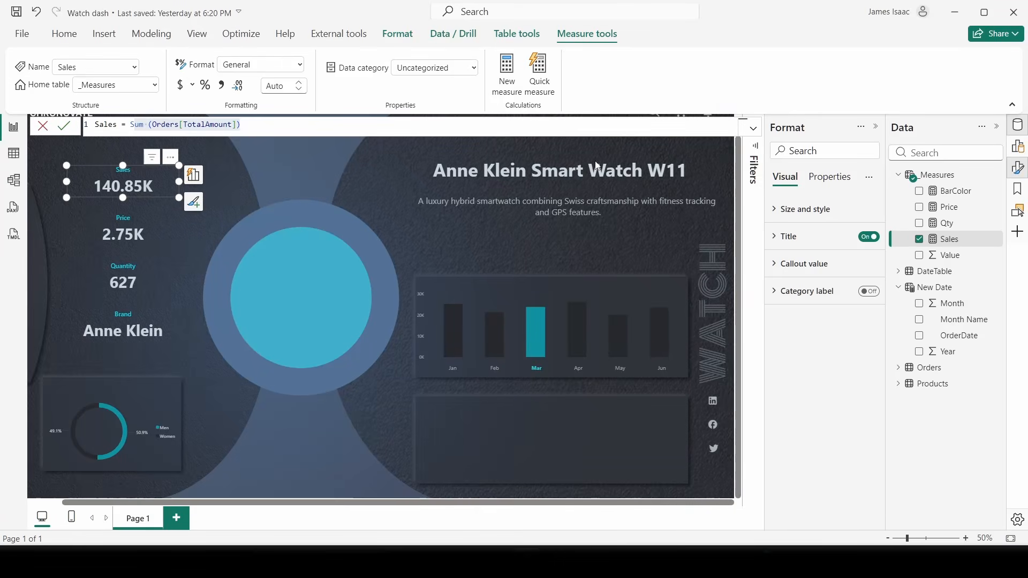
{"action": "left_click", "coordinate": [300, 160]}
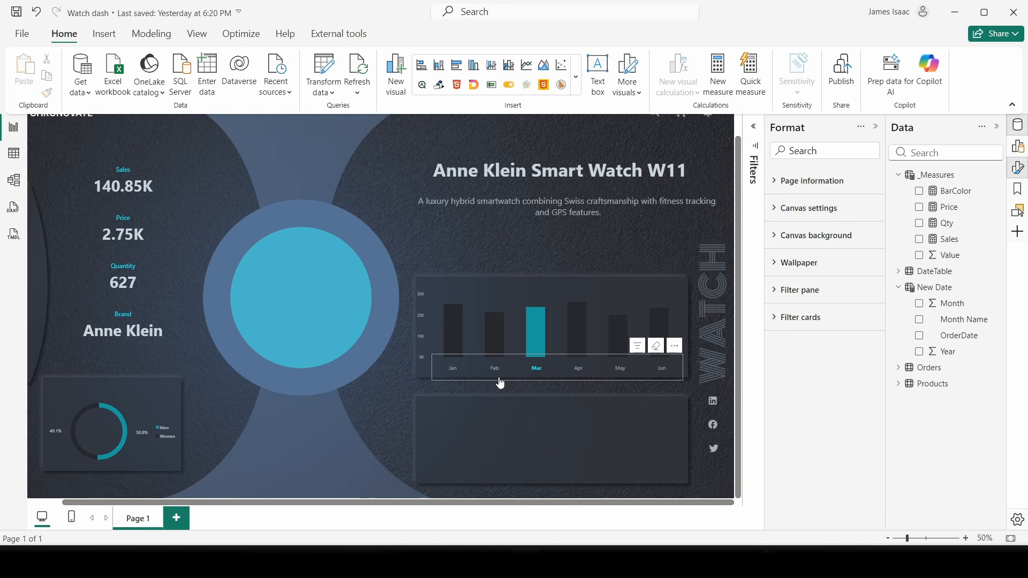
{"action": "right_click", "coordinate": [950, 175]}
- Dismiss the _Measures menu and add a new, empty measure
{"action": "key", "text": "Escape"}
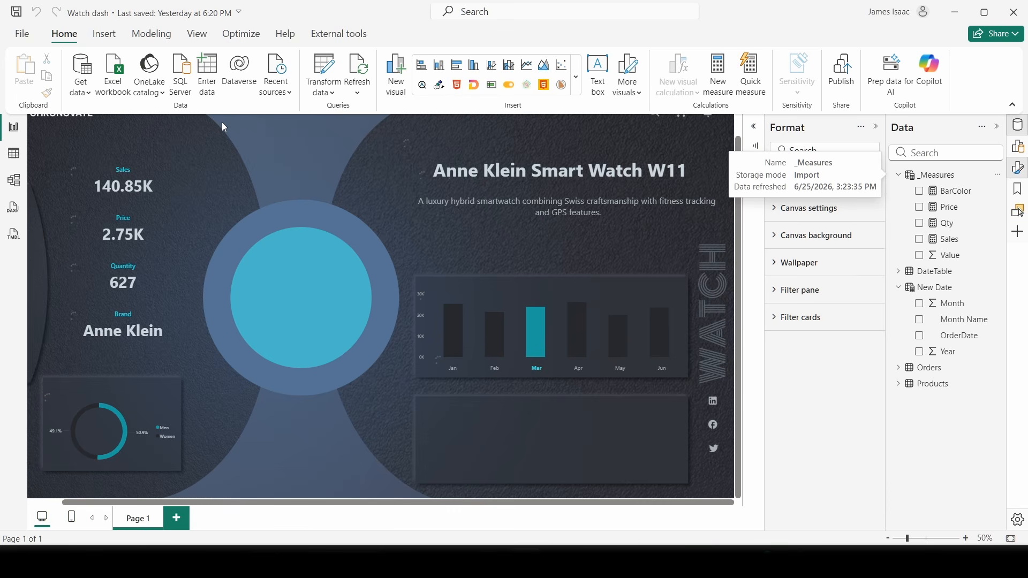
{"action": "left_click", "coordinate": [453, 354]}
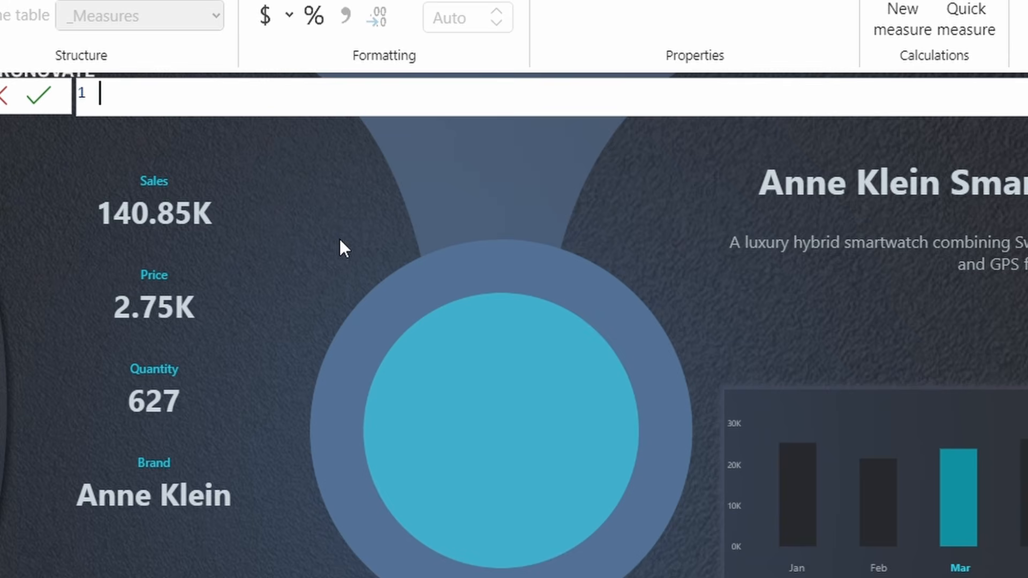
- Name the new measure Sales_Dym = and start a new line below it
{"action": "type", "text": "Sales_Dy"}
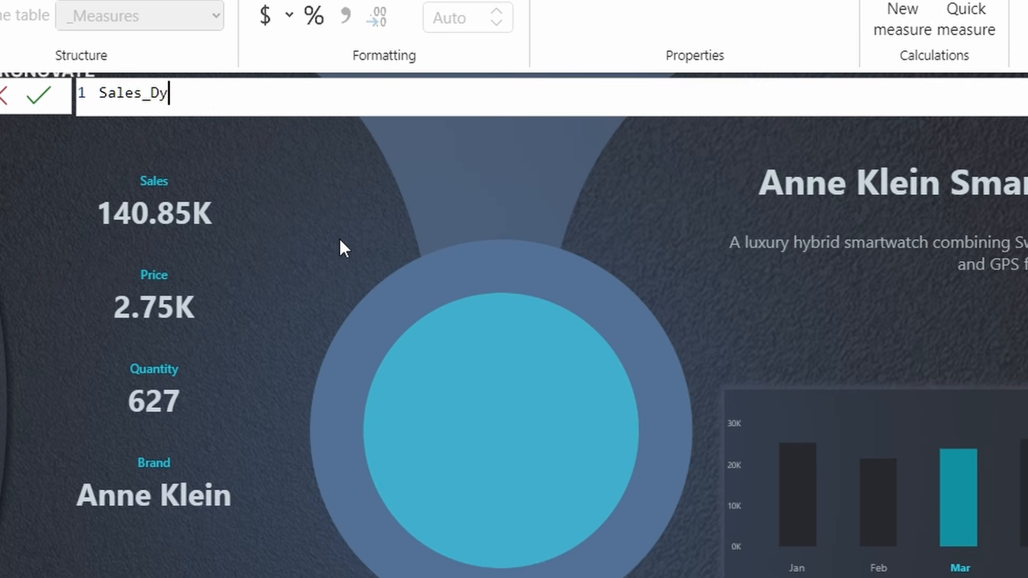
{"action": "type", "text": "n"}
{"action": "key", "text": "BackSpace"}
{"action": "type", "text": "m = l"}
{"action": "key", "text": "BackSpace"}
{"action": "type", "text": "Var"}
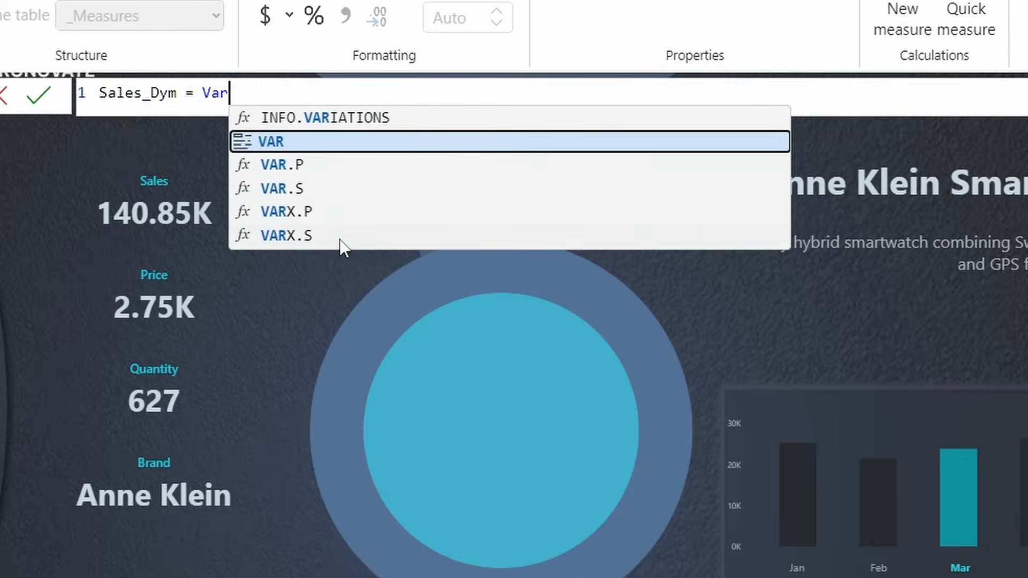
{"action": "key", "text": "Escape"}
{"action": "key", "text": "BackSpace"}
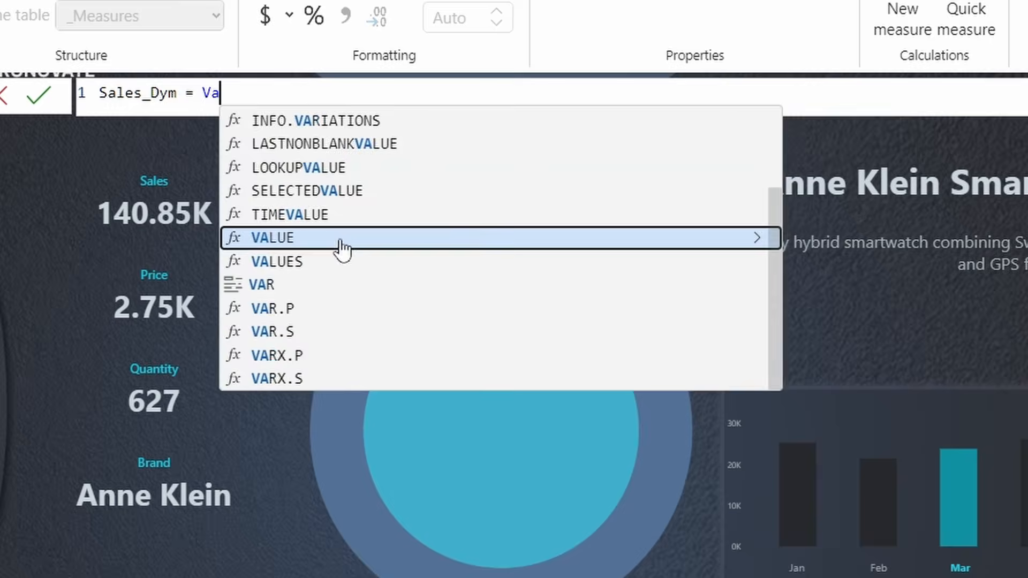
{"action": "key", "text": "BackSpace"}
{"action": "key", "text": "BackSpace"}
{"action": "key", "text": "shift+Return"}
{"action": "key", "text": "shift+Return"}
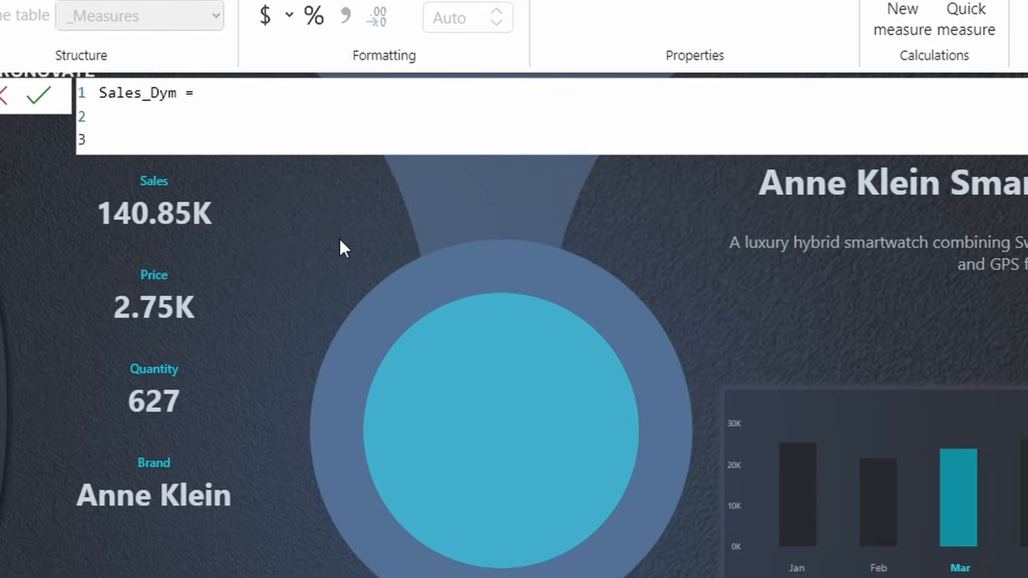
- Define VAR SelectedMonth = SELECTEDVALUE('New Date'[Month]) and begin a RETURN line
{"action": "type", "text": "VAR Selected"}
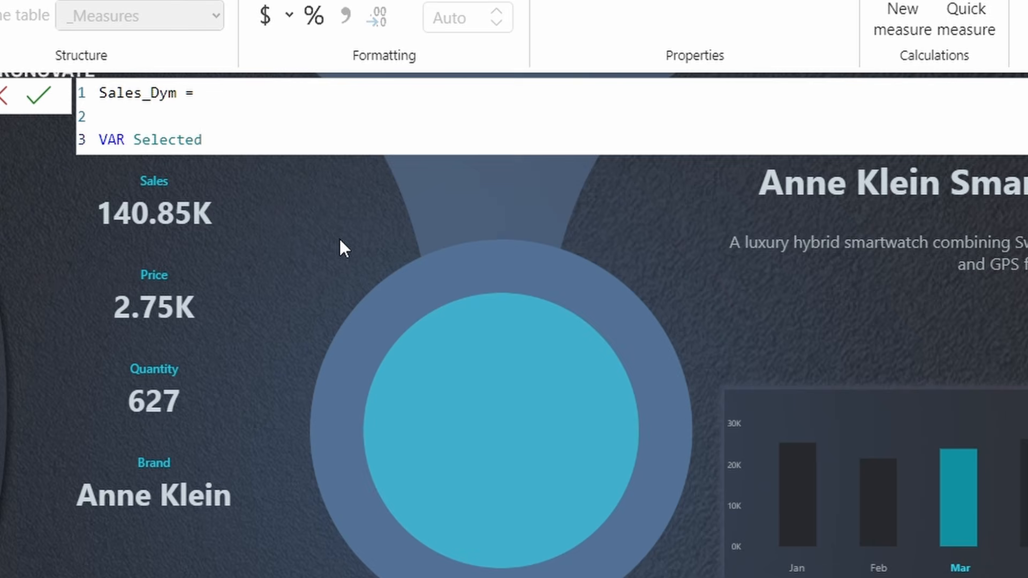
{"action": "type", "text": "Month = S"}
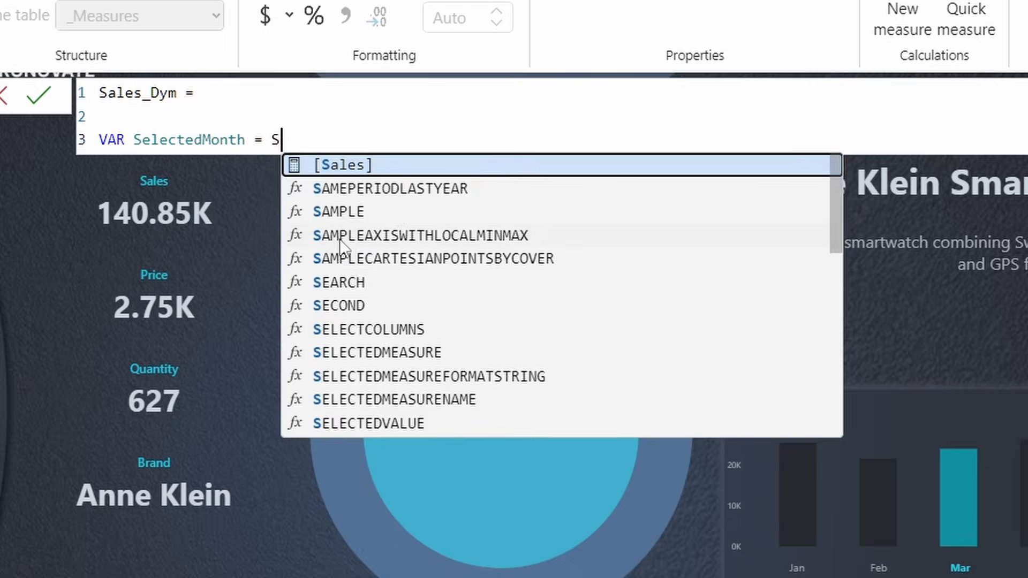
{"action": "type", "text": "ELECE"}
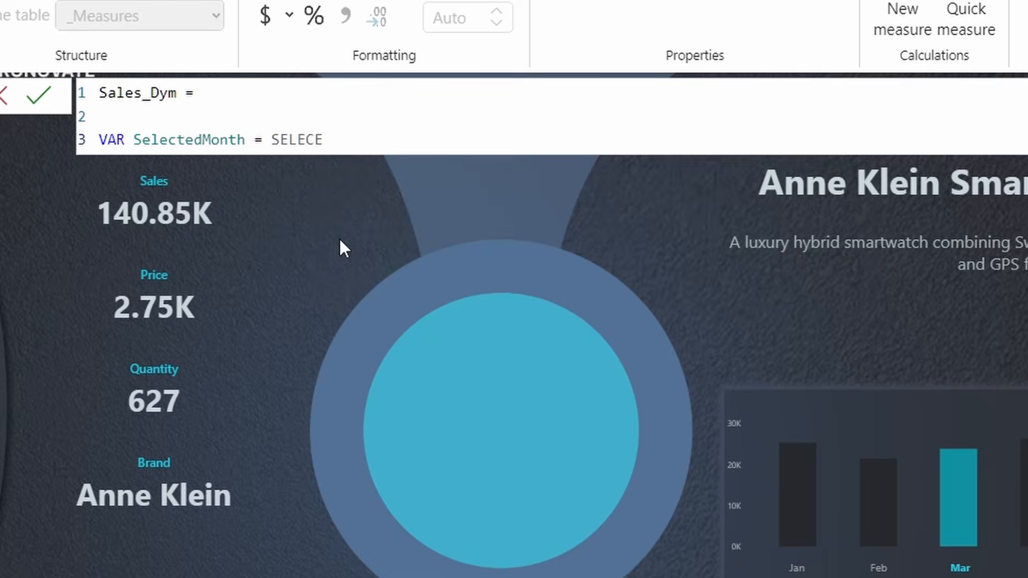
{"action": "key", "text": "BackSpace"}
{"action": "left_click", "coordinate": [426, 306]}
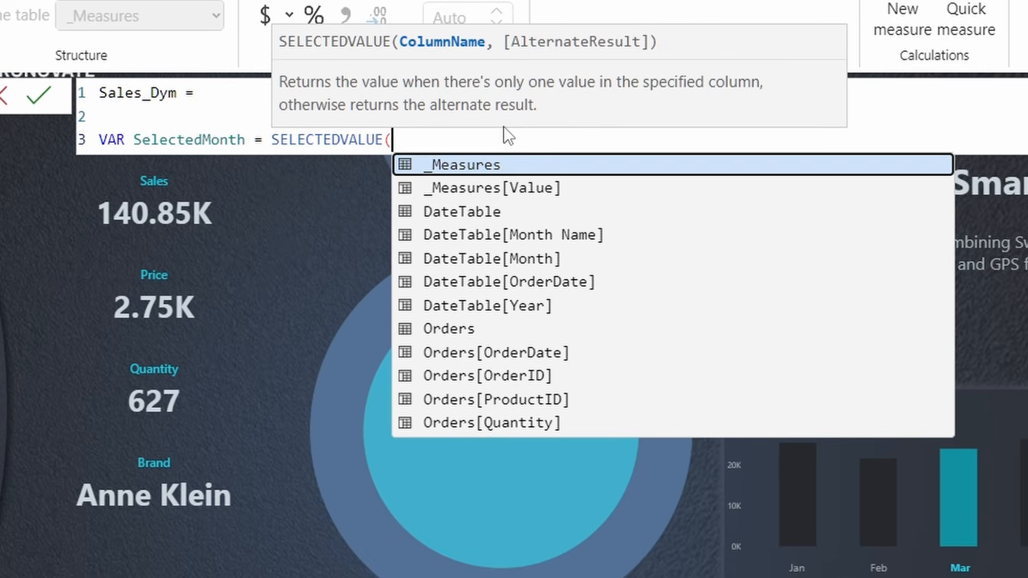
{"action": "type", "text": "NE"}
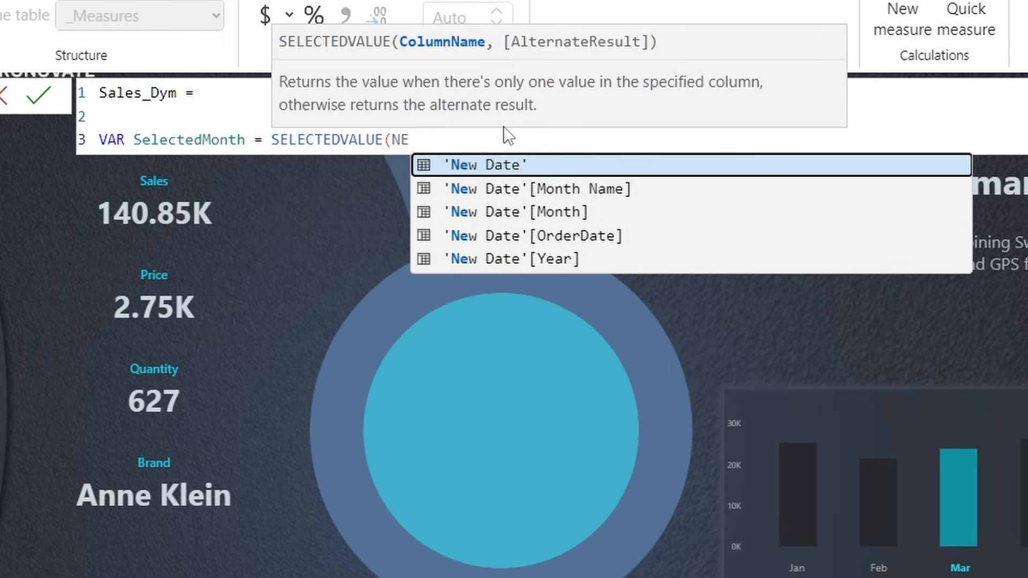
{"action": "left_click", "coordinate": [515, 216]}
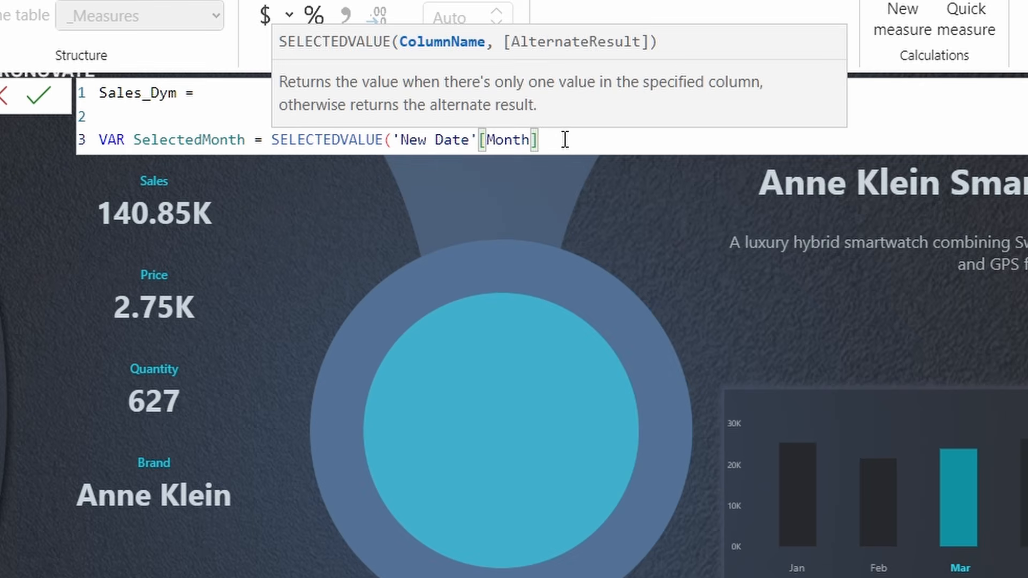
{"action": "type", "text": ")"}
{"action": "key", "text": "Return"}
{"action": "key", "text": "Return"}
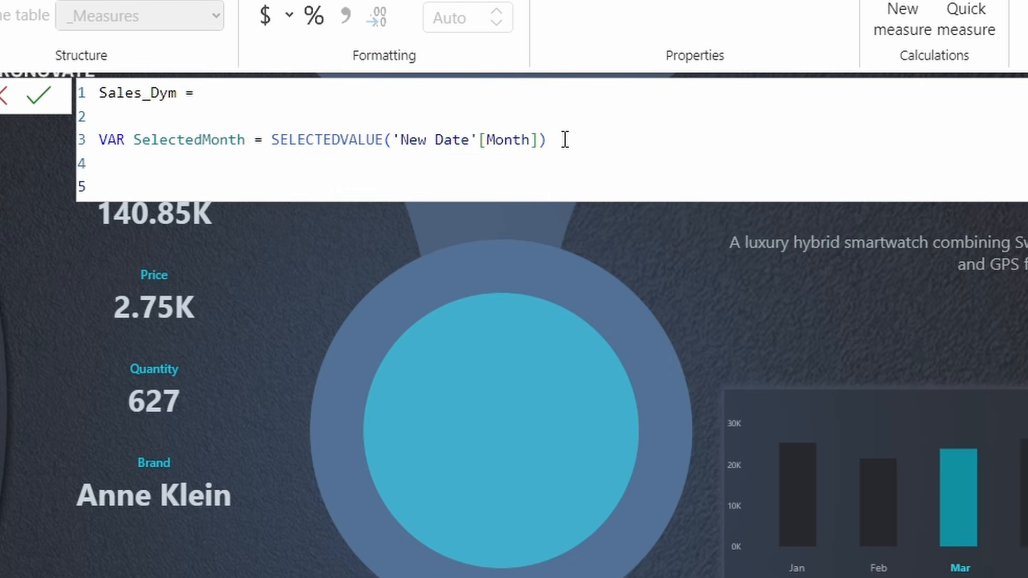
{"action": "type", "text": "Re"}
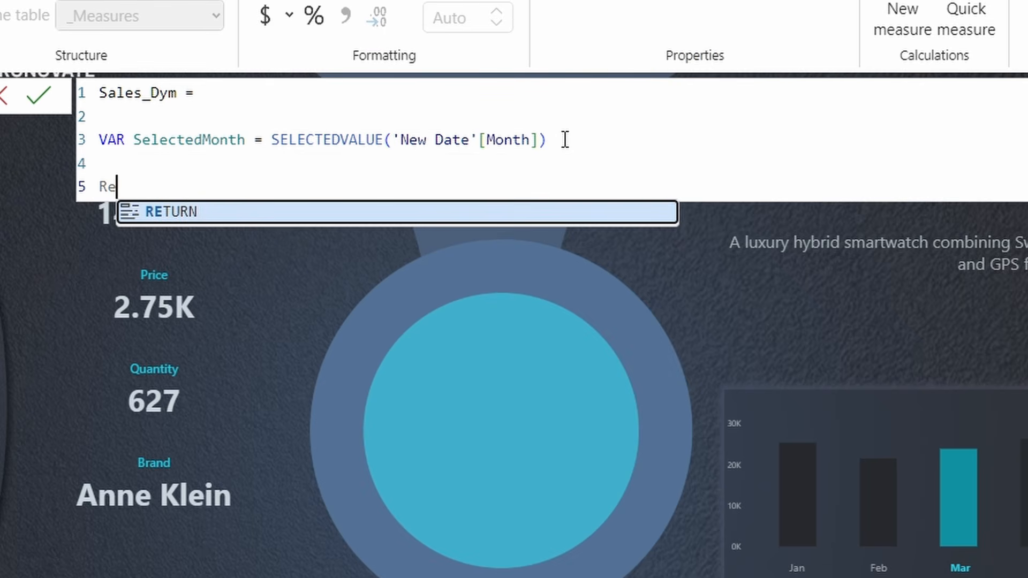
- Complete the RETURN keyword and remove the blank line above it
{"action": "key", "text": "Tab"}
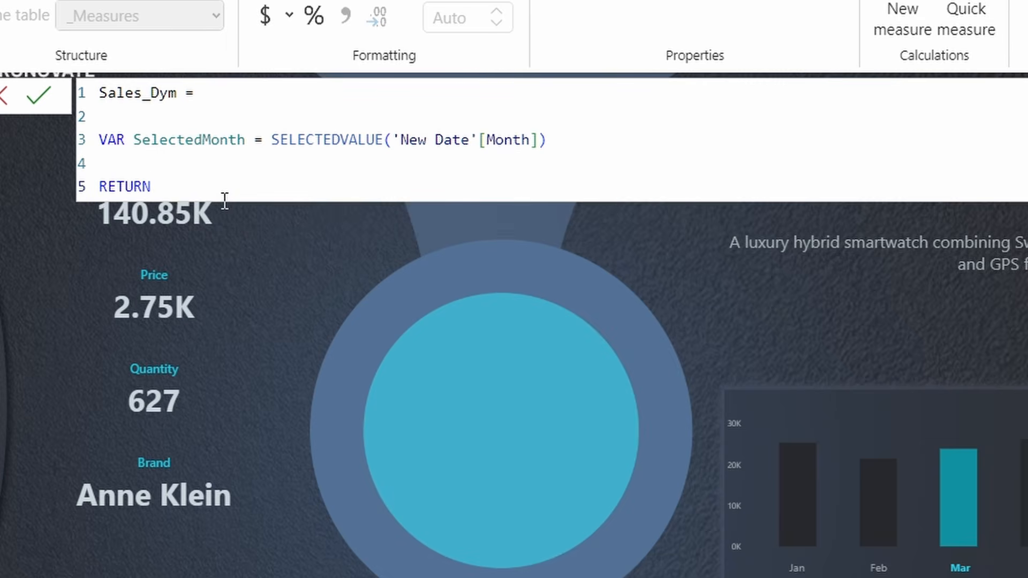
{"action": "left_click", "coordinate": [555, 140]}
{"action": "key", "text": "Delete"}
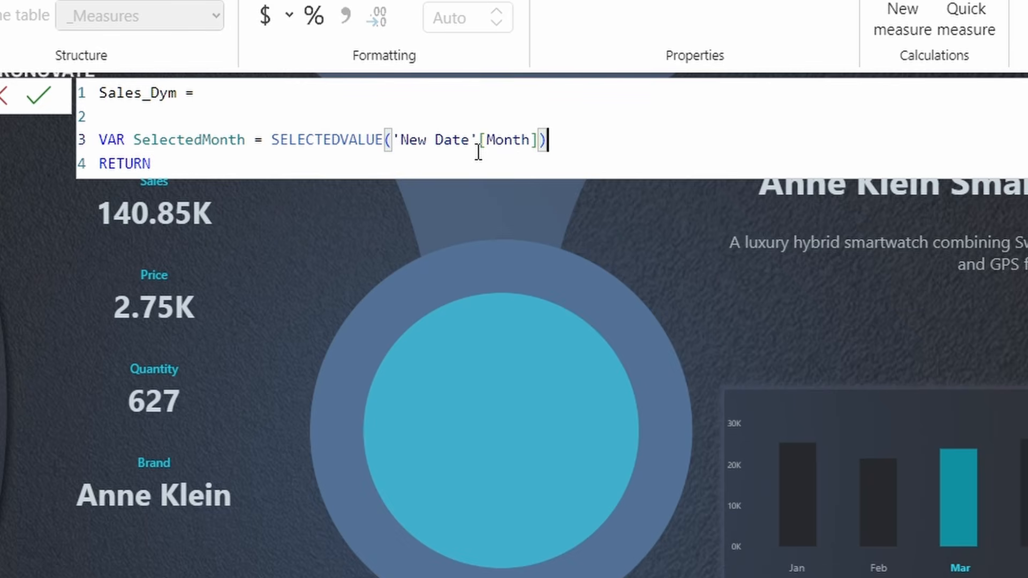
{"action": "left_click", "coordinate": [184, 162]}
{"action": "key", "text": "Return"}
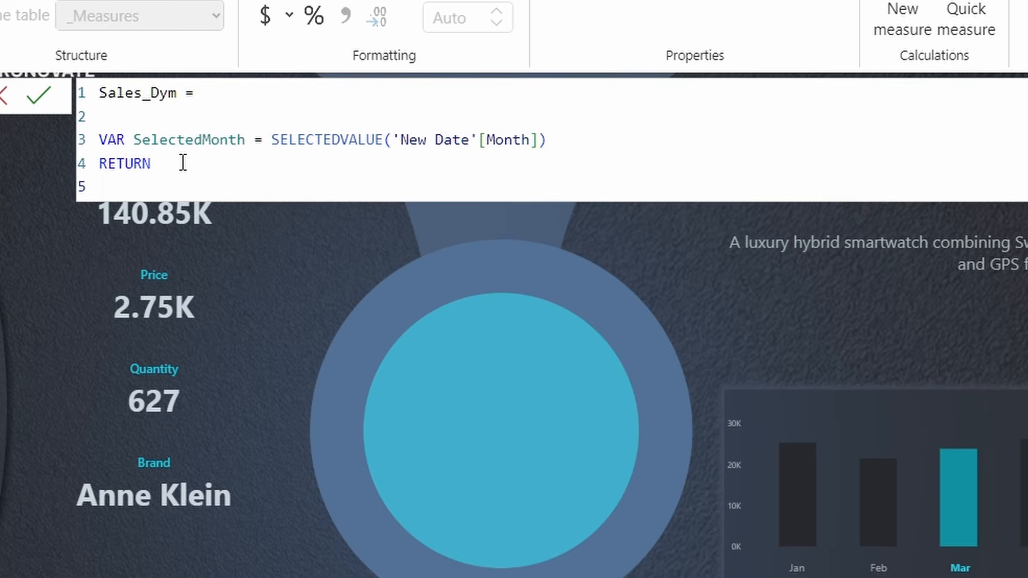
- After RETURN, enter CALCULATE(SUM(Orders[TotalAmount]), DateTable[Month] = SelectedMonth)
{"action": "type", "text": "Cal"}
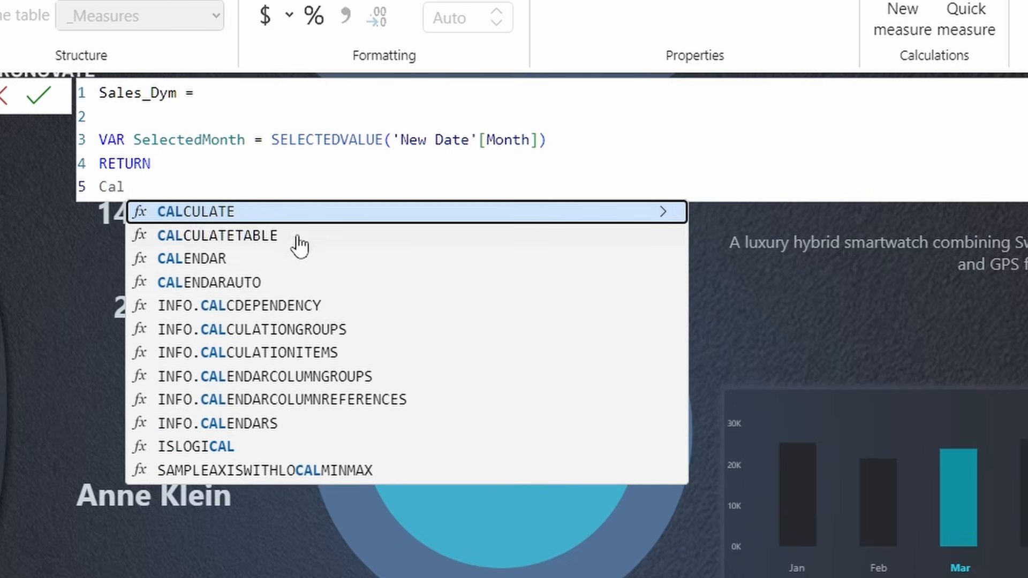
{"action": "left_click", "coordinate": [297, 216]}
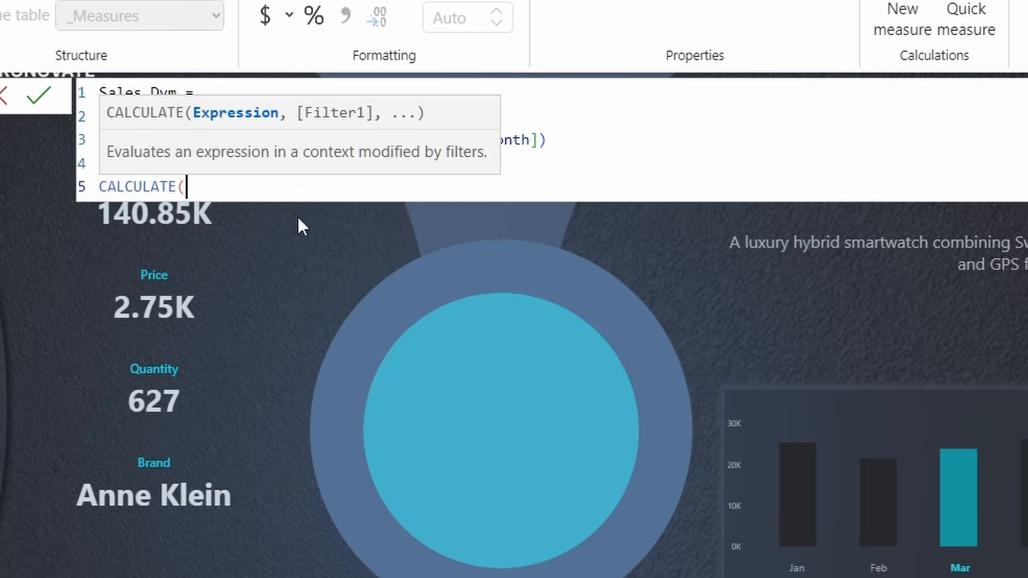
{"action": "type", "text": "SUM"}
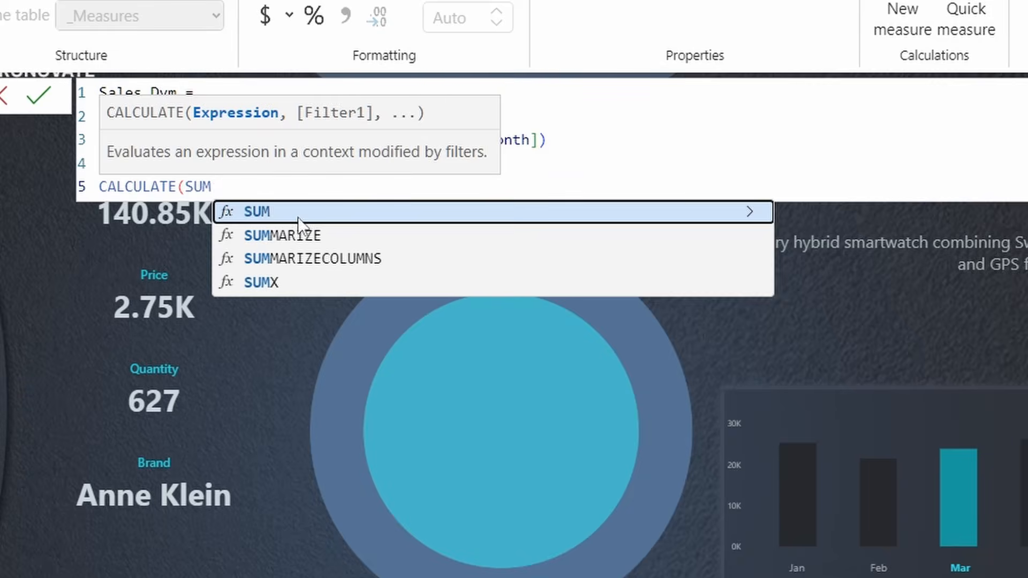
{"action": "left_click", "coordinate": [298, 217]}
{"action": "type", "text": "Order"}
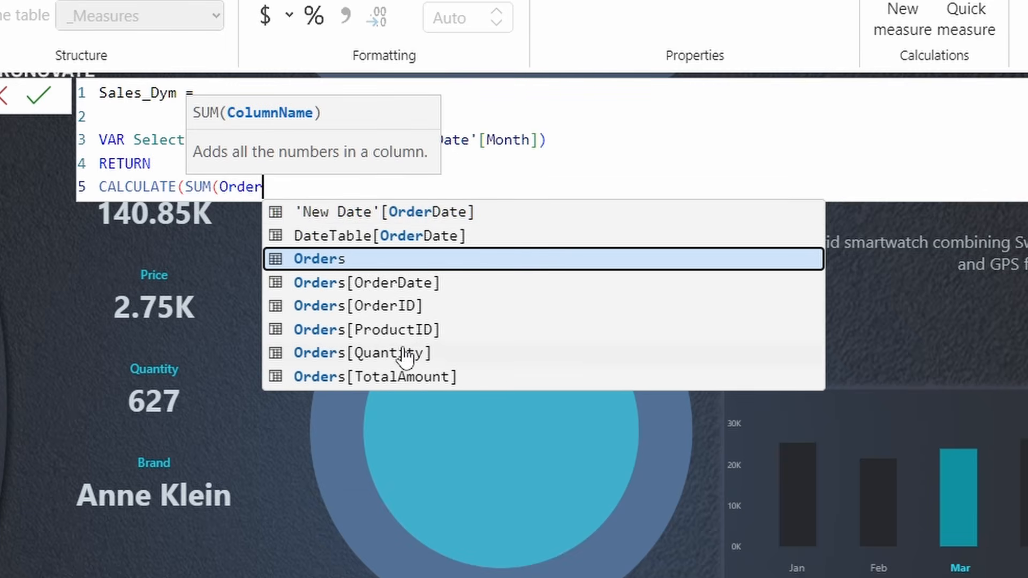
{"action": "left_click", "coordinate": [416, 379]}
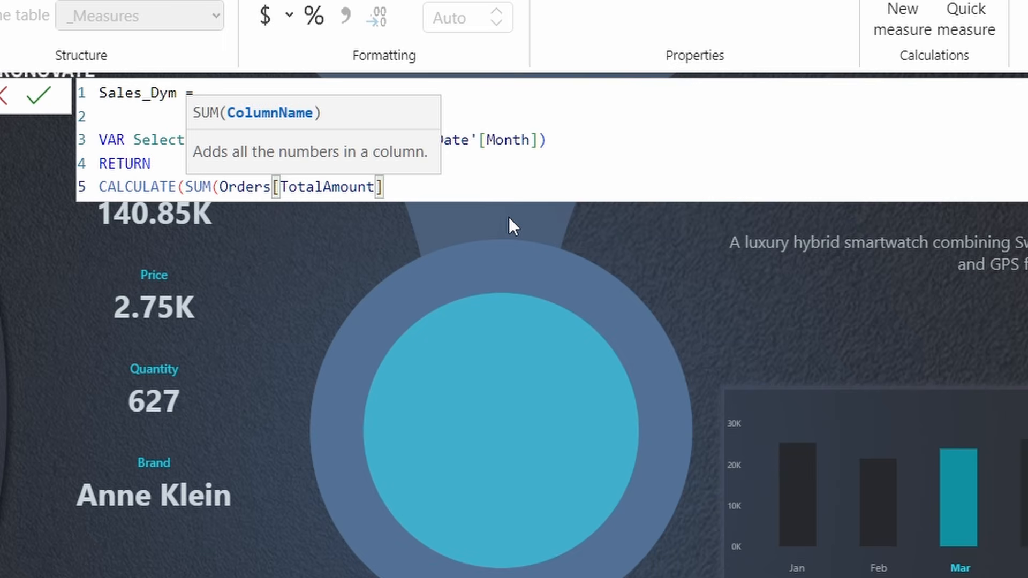
{"action": "type", "text": "),"}
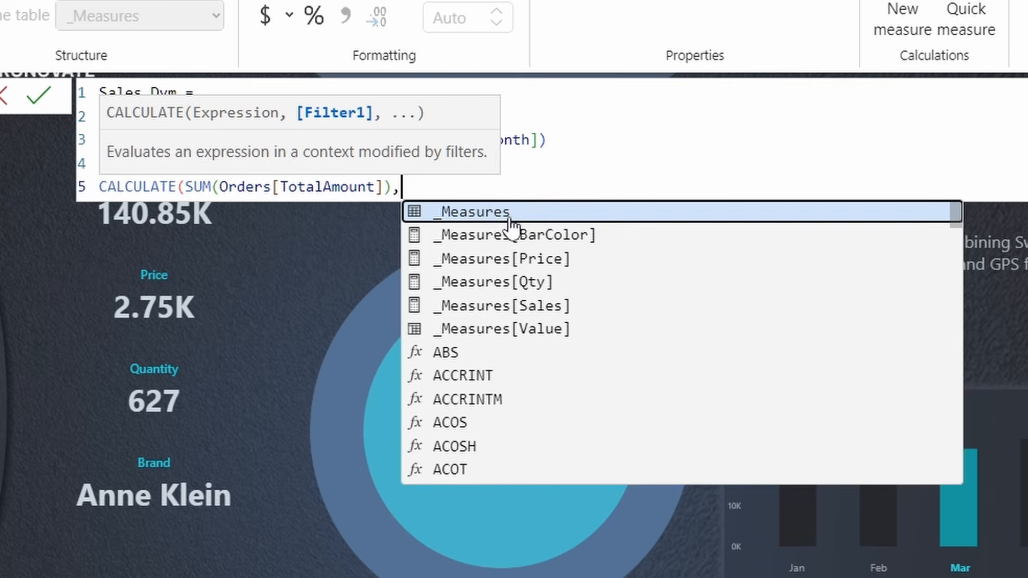
{"action": "type", "text": " Date"}
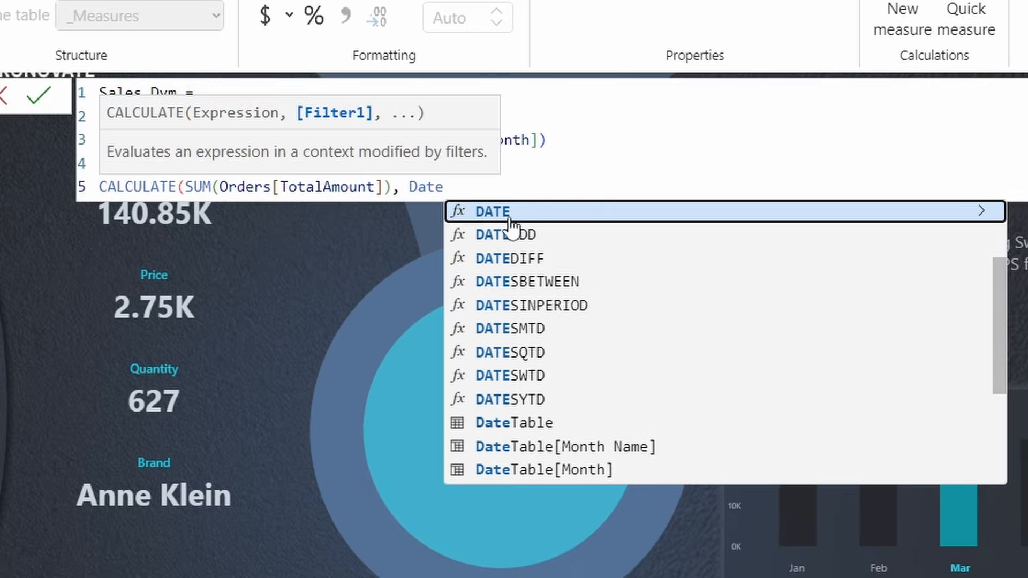
{"action": "type", "text": "TAB"}
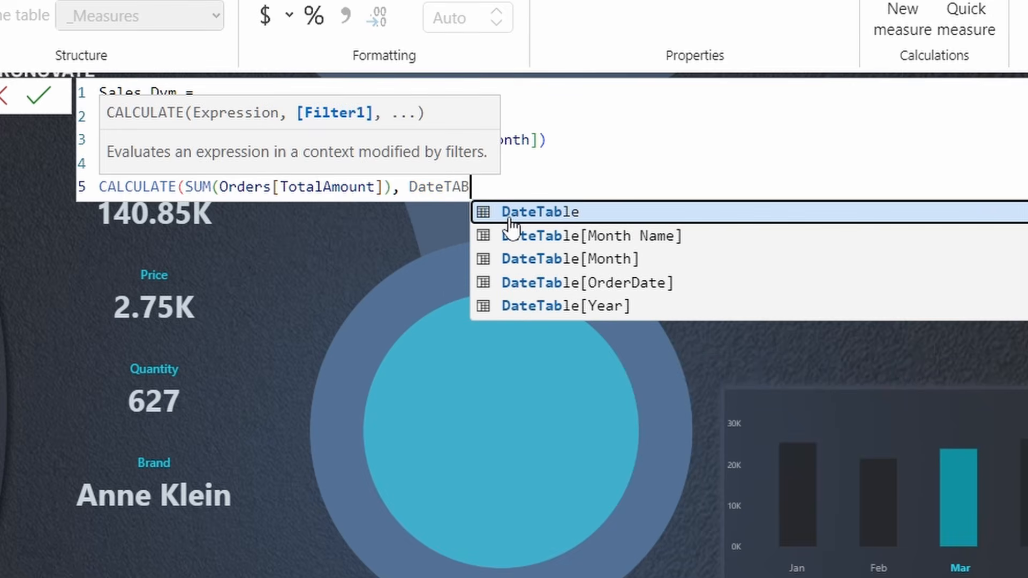
{"action": "left_click", "coordinate": [581, 259]}
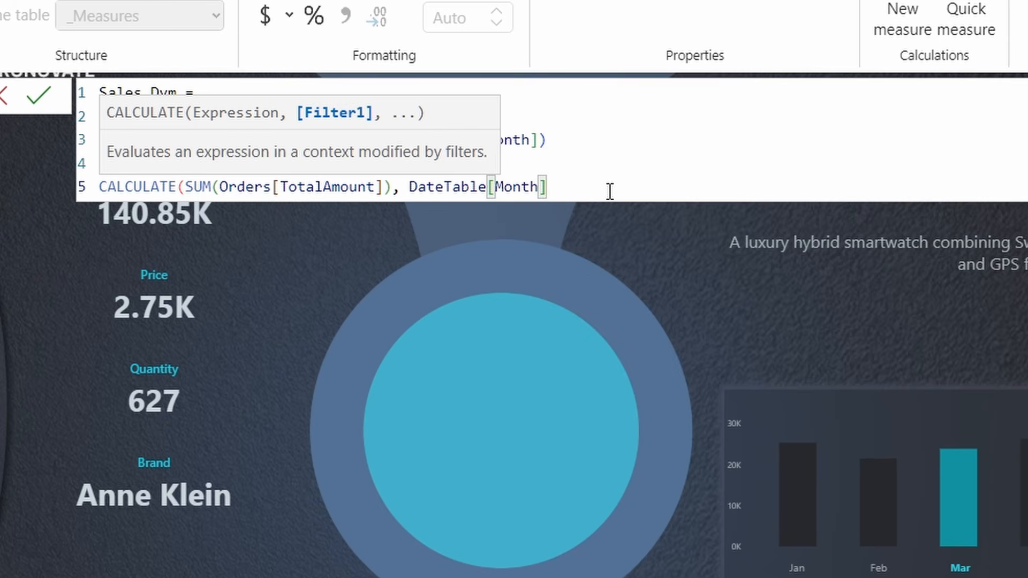
{"action": "type", "text": "= se"}
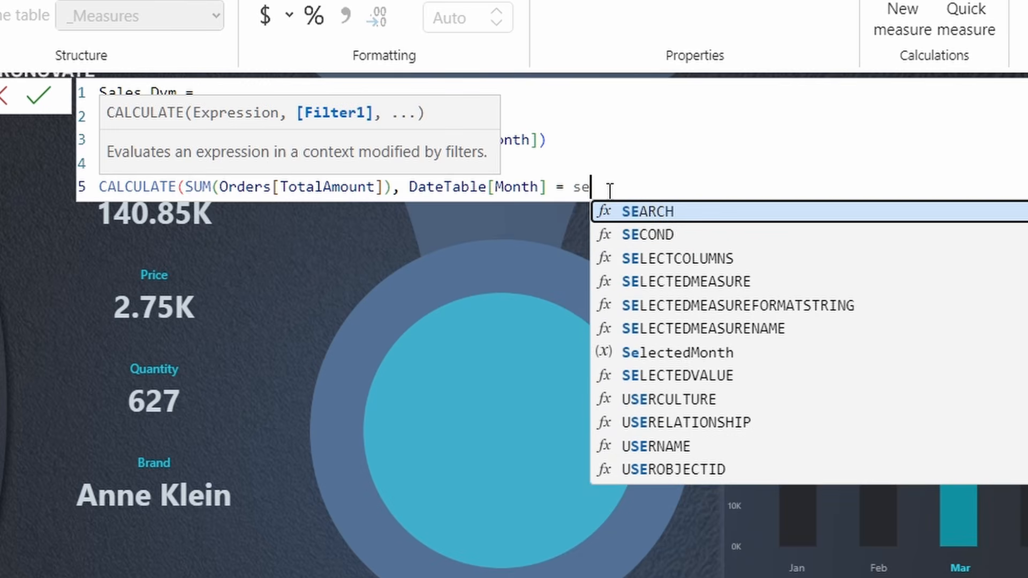
{"action": "key", "text": "BackSpace"}
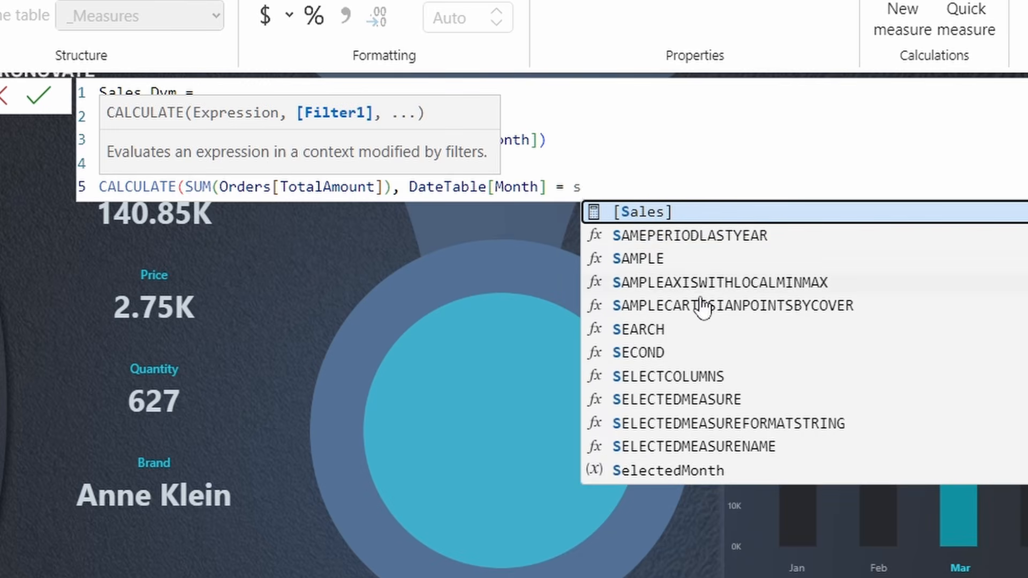
{"action": "left_click", "coordinate": [704, 470]}
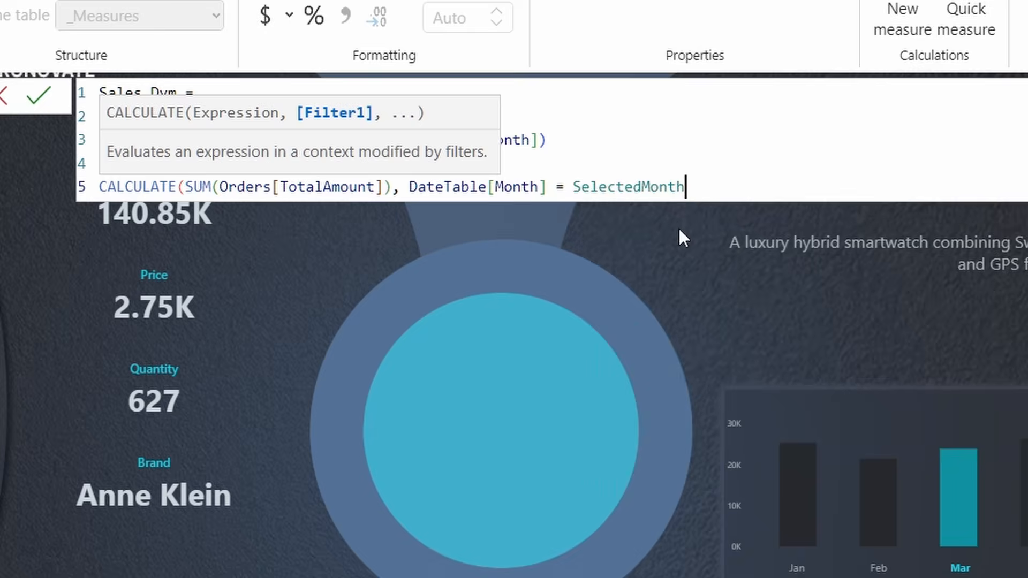
- Review the month filter against SelectedMonth, then commit Sales_Dym and collapse the formula bar
{"action": "left_click", "coordinate": [739, 147]}
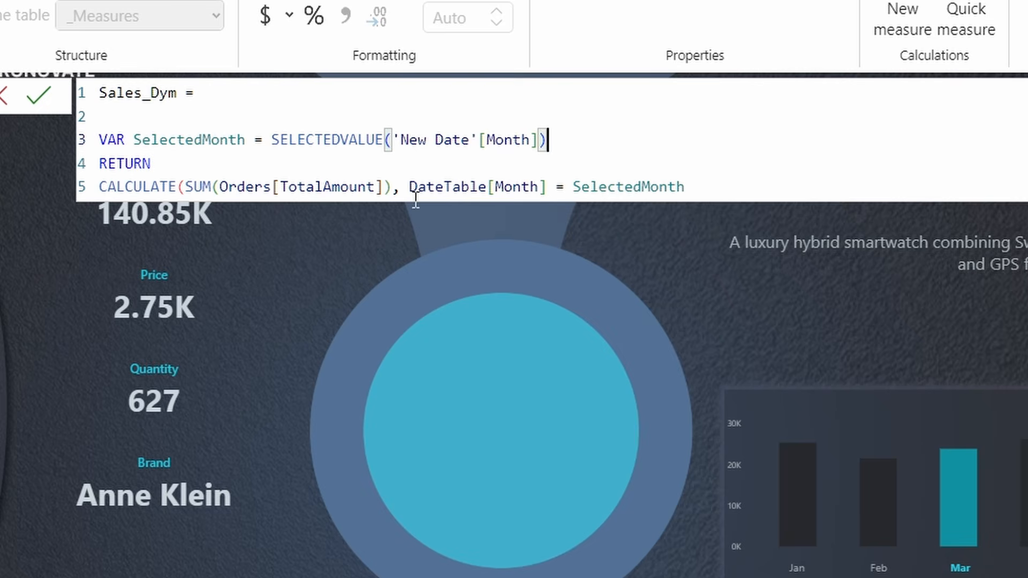
{"action": "left_click_drag", "start_coordinate": [409, 187], "coordinate": [527, 193]}
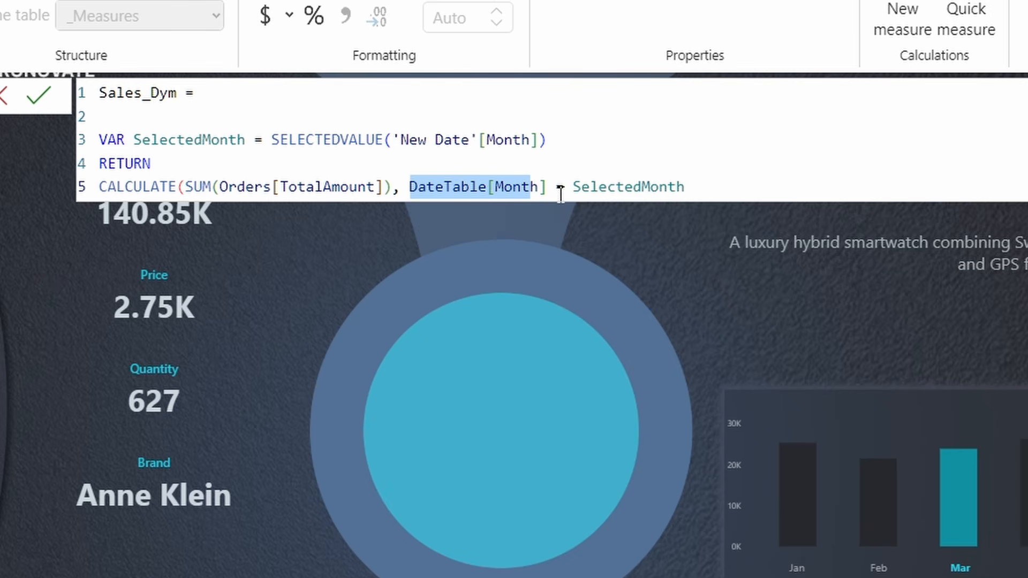
{"action": "left_click", "coordinate": [244, 140]}
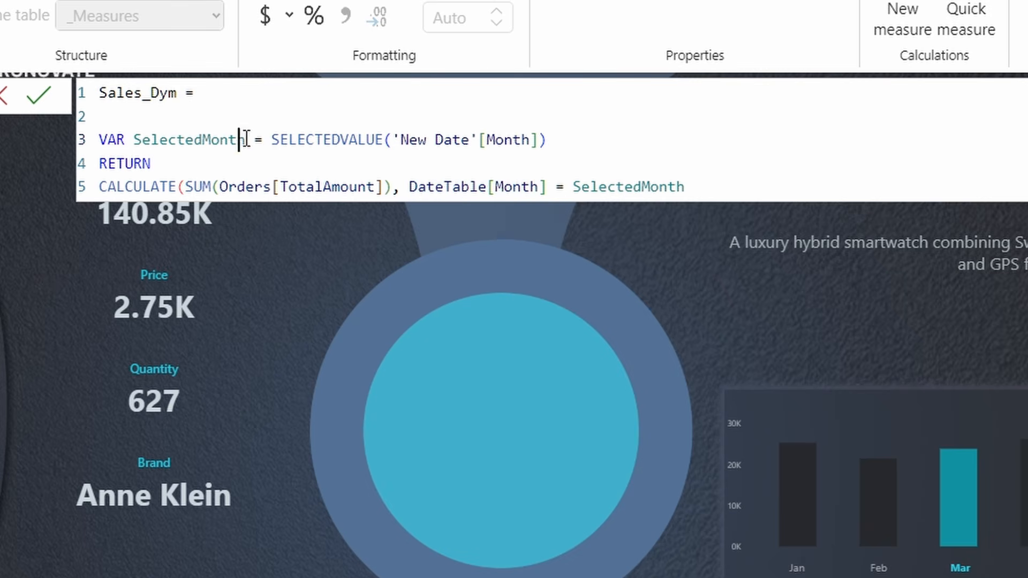
{"action": "left_click_drag", "start_coordinate": [246, 140], "coordinate": [592, 131]}
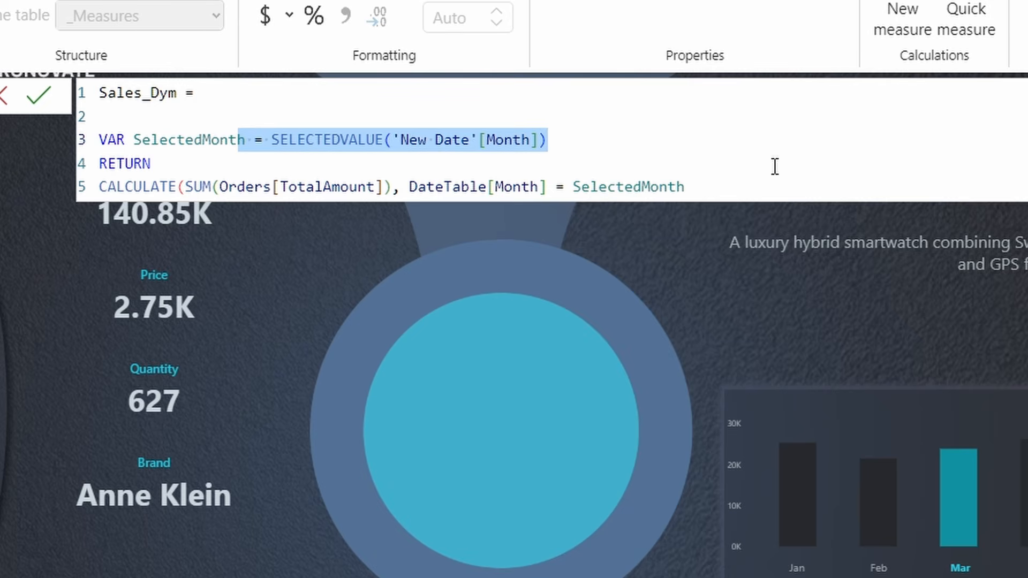
{"action": "left_click", "coordinate": [344, 120]}
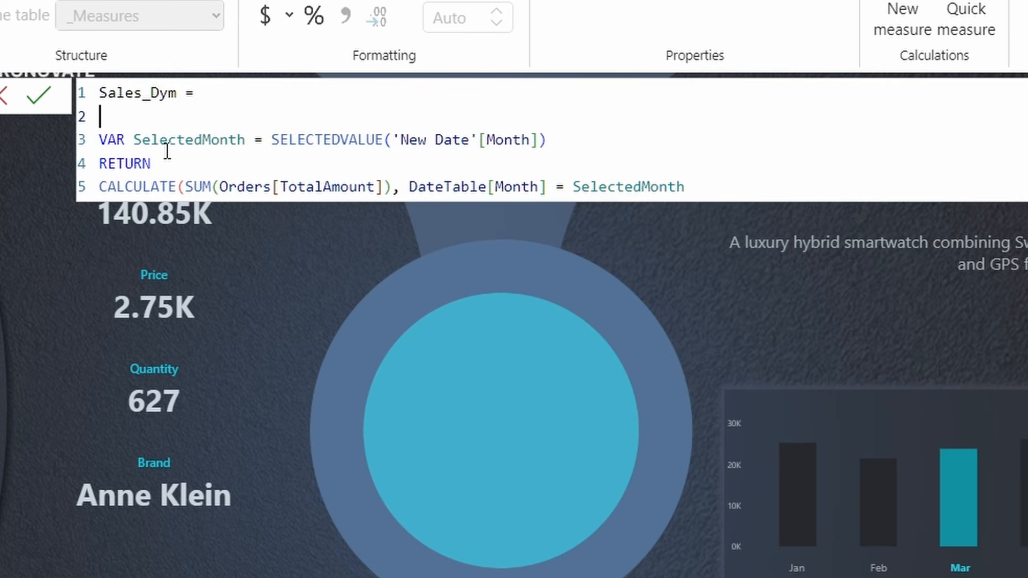
{"action": "left_click", "coordinate": [25, 109]}
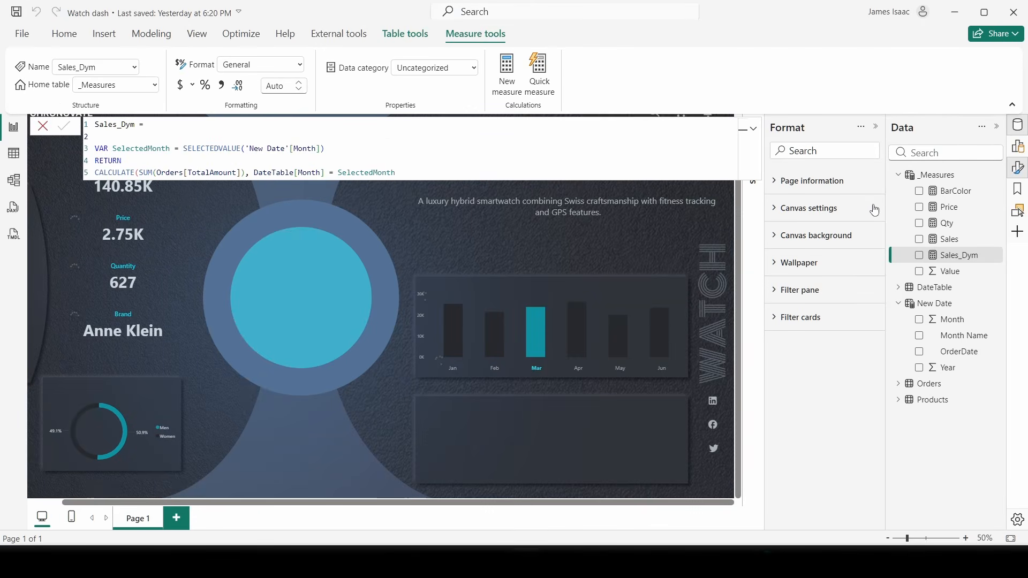
{"action": "left_click", "coordinate": [753, 128]}
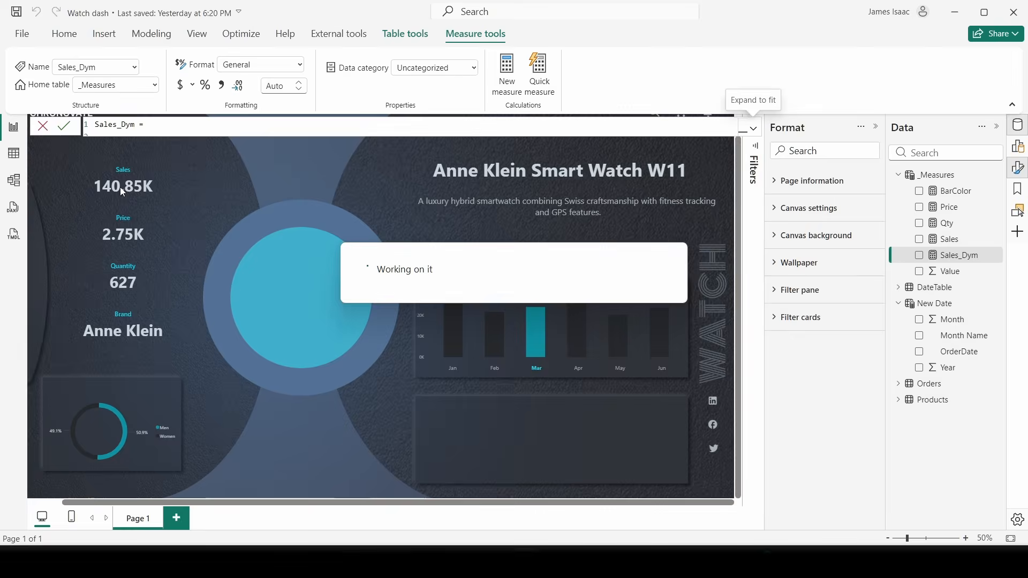
- Replace the Sales measure on the Sales card with Sales_Dym
{"action": "left_click", "coordinate": [150, 178]}
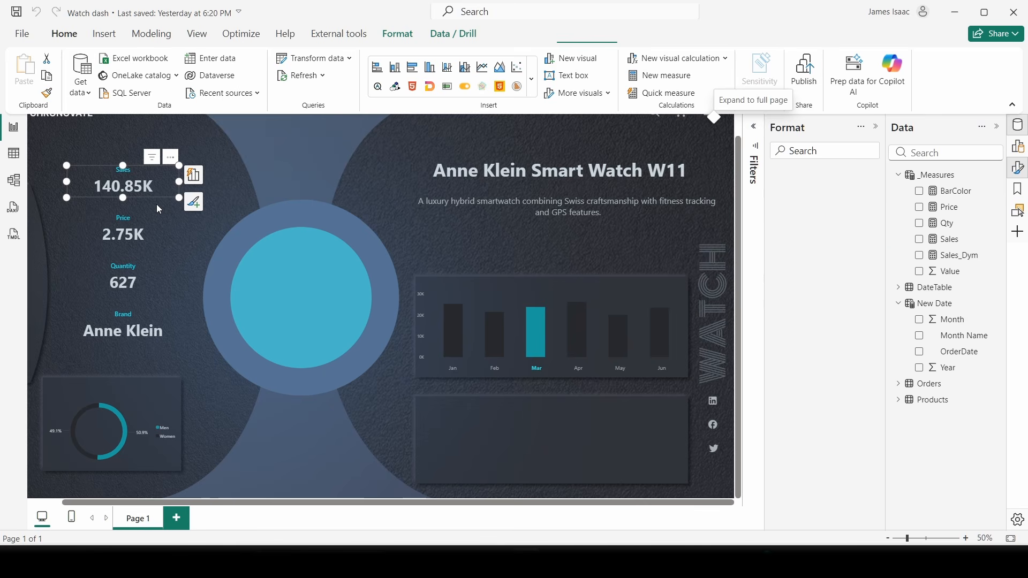
{"action": "left_click", "coordinate": [1018, 146]}
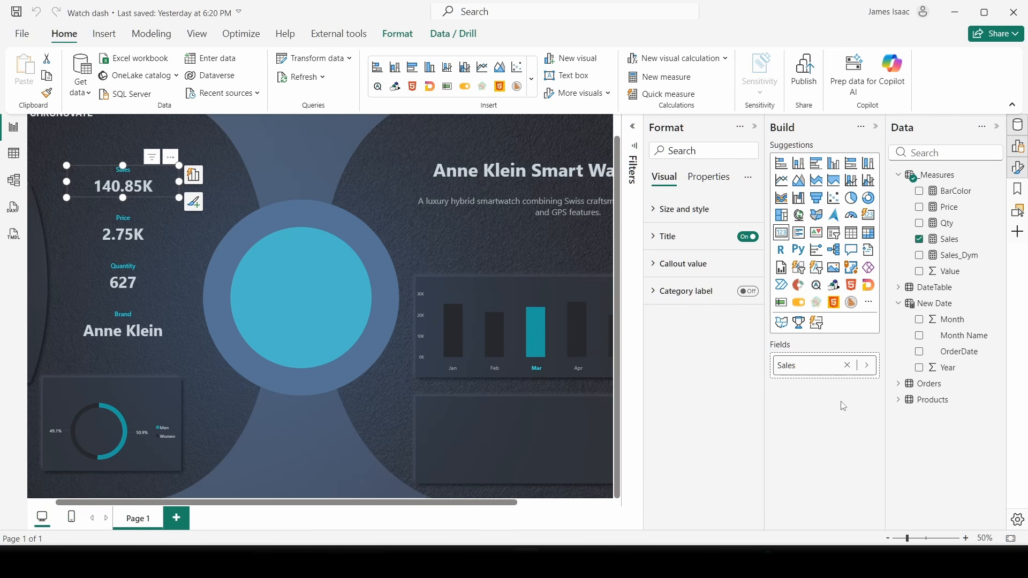
{"action": "left_click", "coordinate": [846, 365]}
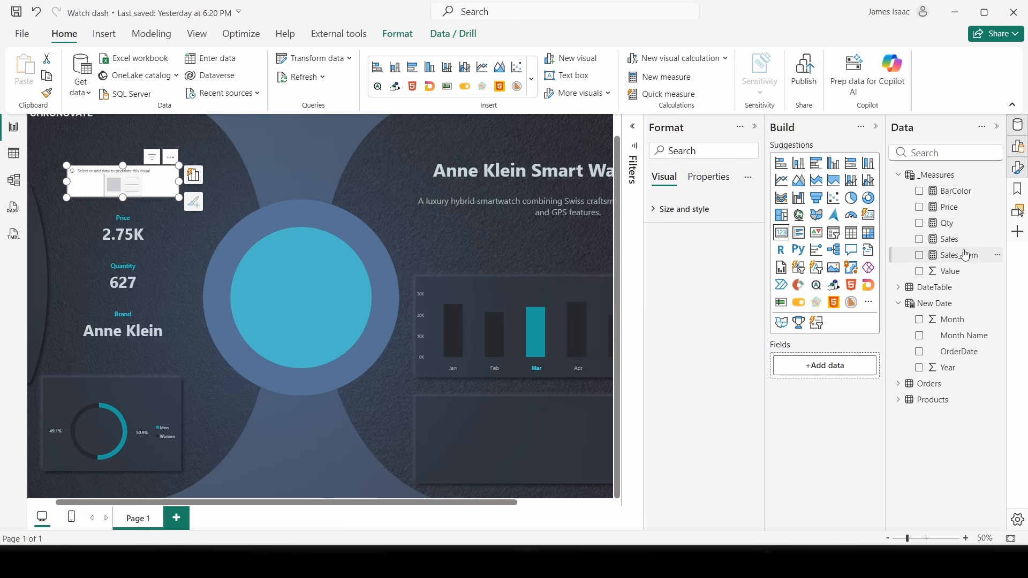
{"action": "left_click_drag", "start_coordinate": [964, 256], "coordinate": [851, 374]}
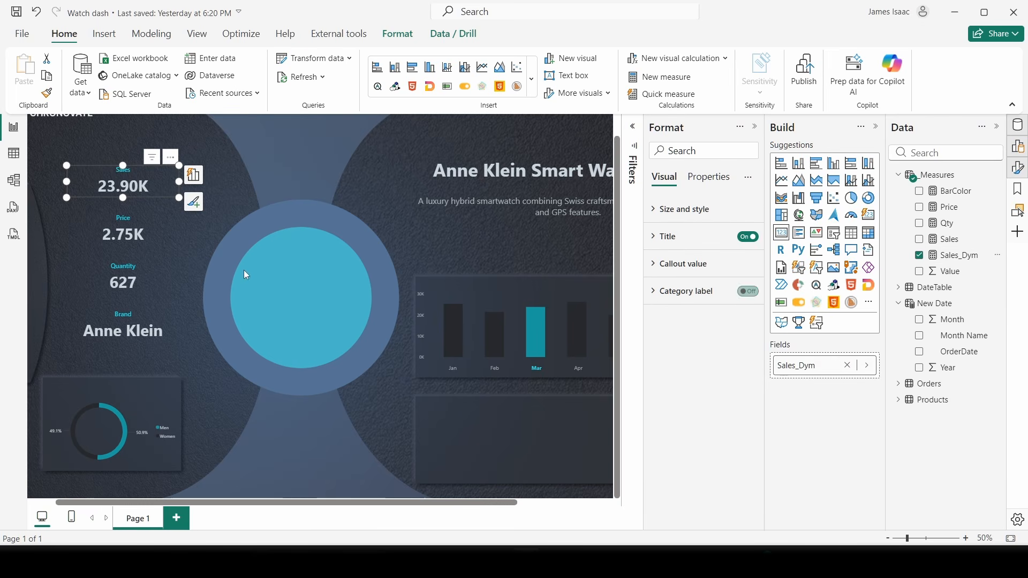
{"action": "left_click", "coordinate": [755, 127]}
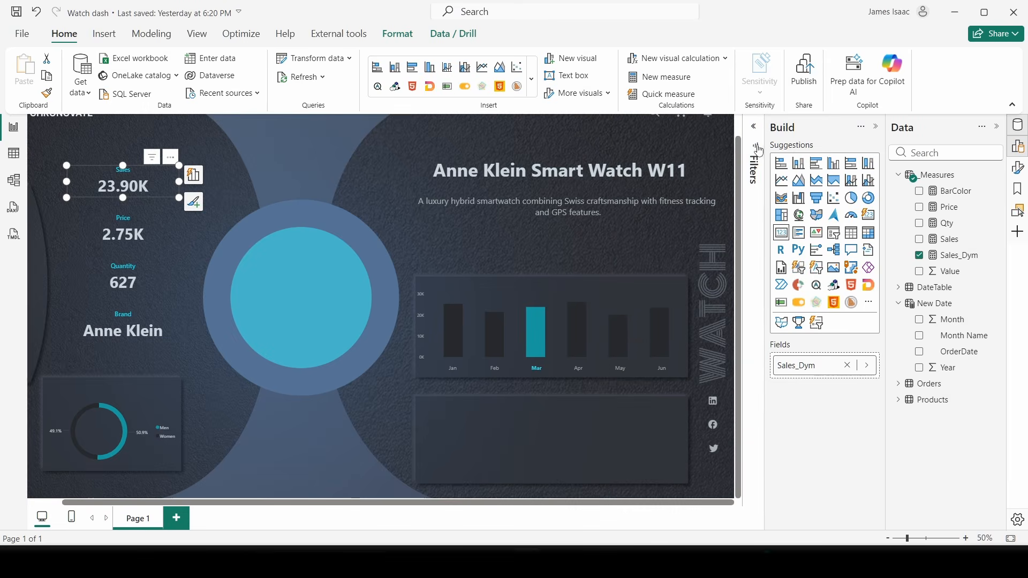
- Filter the month slicer to May so the Sales card shows 20.16K
{"action": "left_click", "coordinate": [577, 372]}
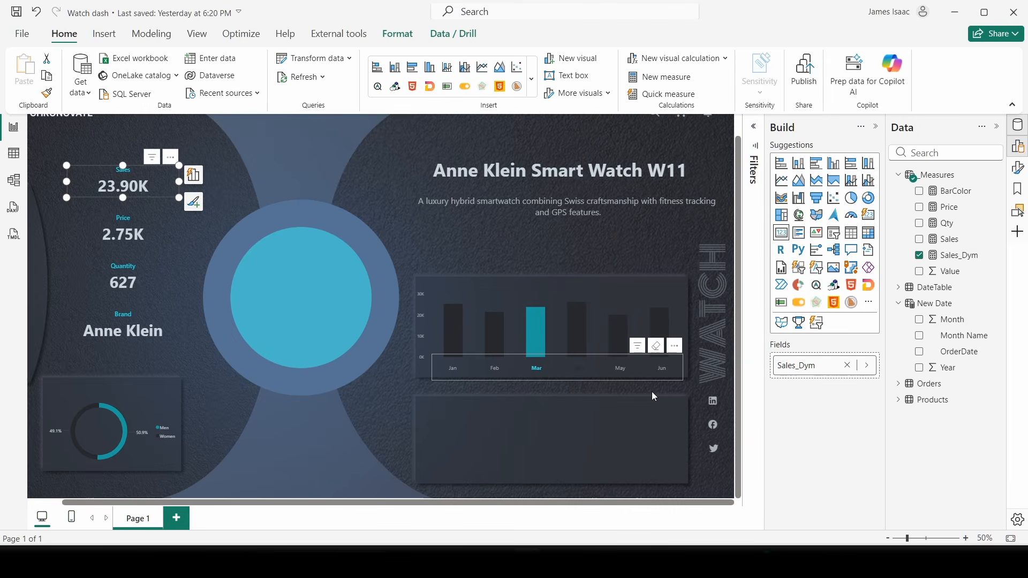
{"action": "left_click", "coordinate": [495, 368]}
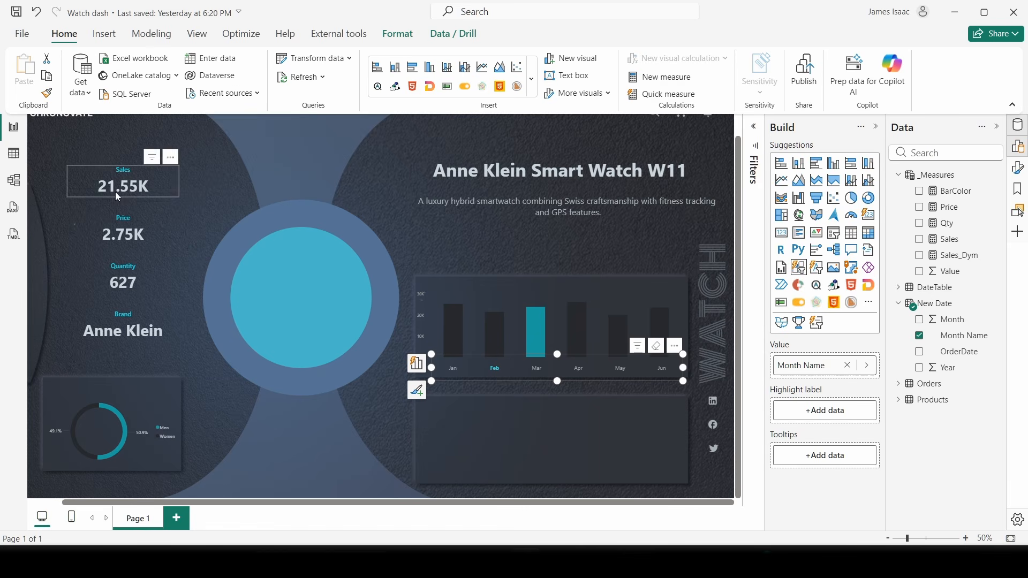
{"action": "left_click", "coordinate": [621, 368]}
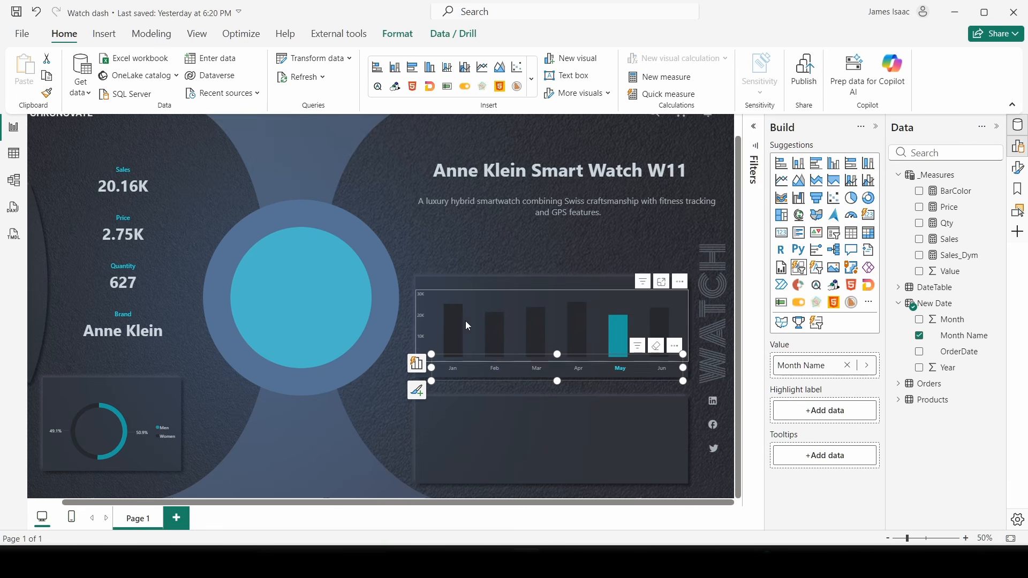
{"action": "left_click", "coordinate": [129, 197]}
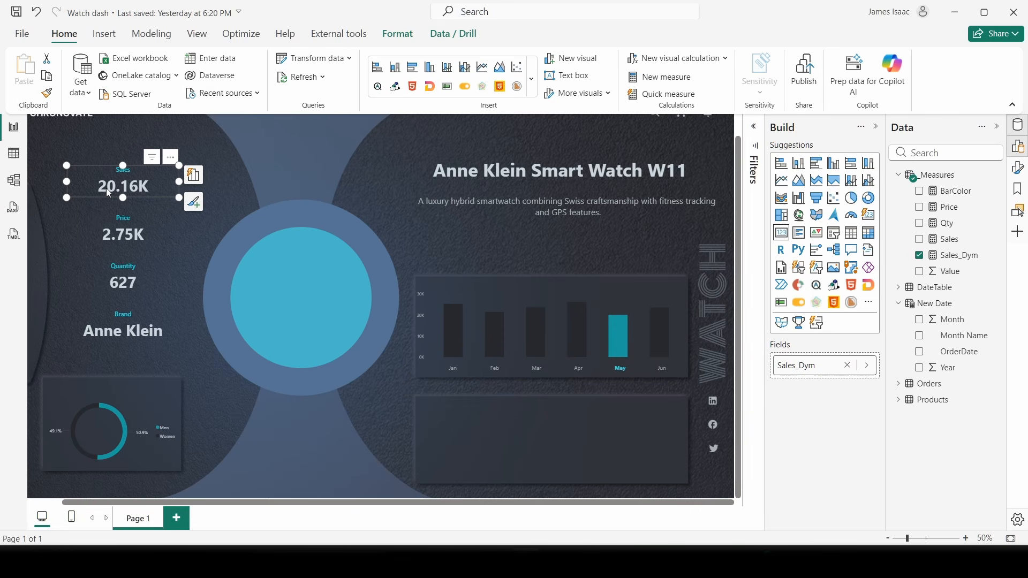
- Format the Sales_Dym measure as currency from Measure tools
{"action": "left_click", "coordinate": [961, 256]}
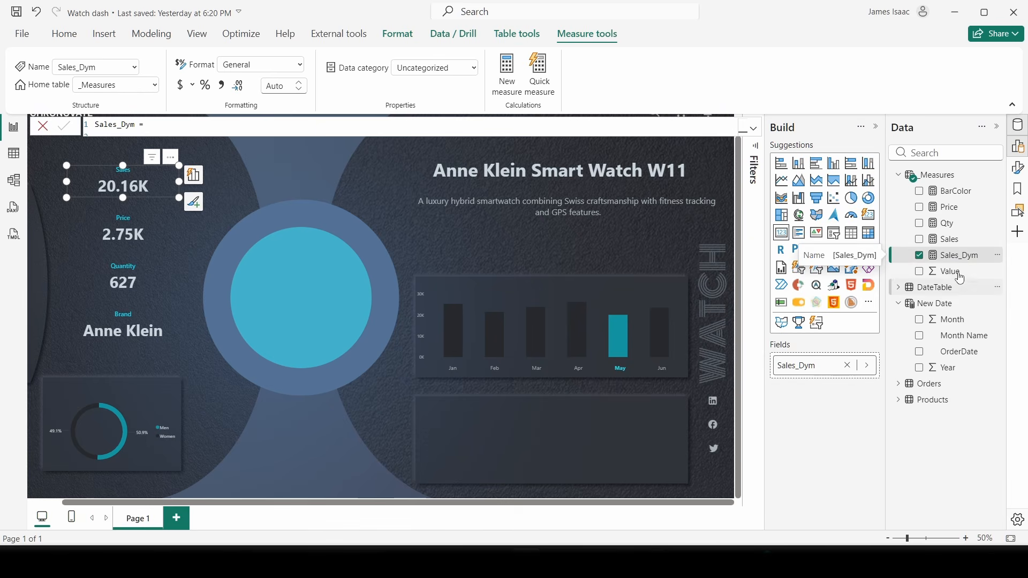
{"action": "left_click", "coordinate": [398, 34]}
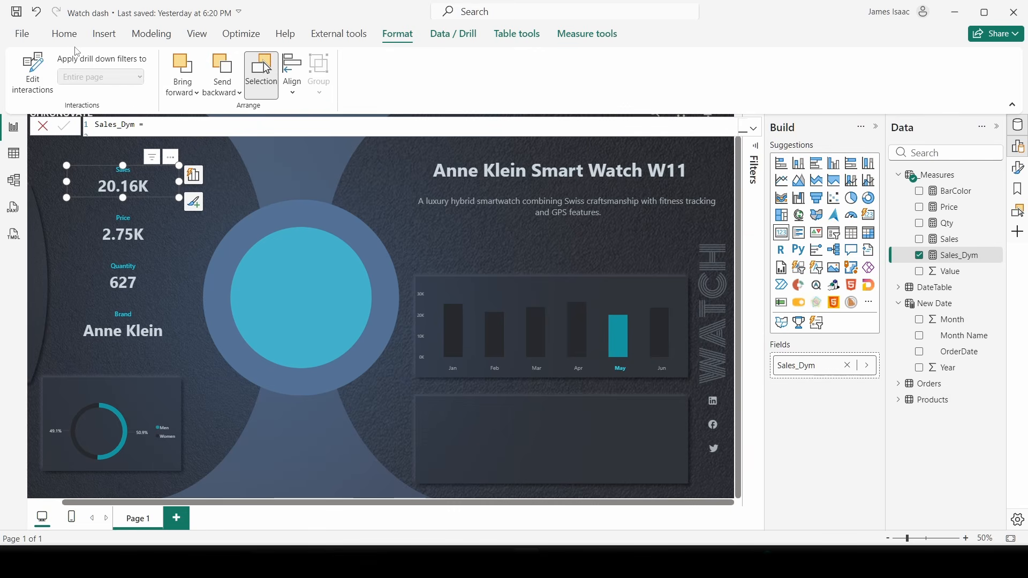
{"action": "left_click", "coordinate": [64, 34]}
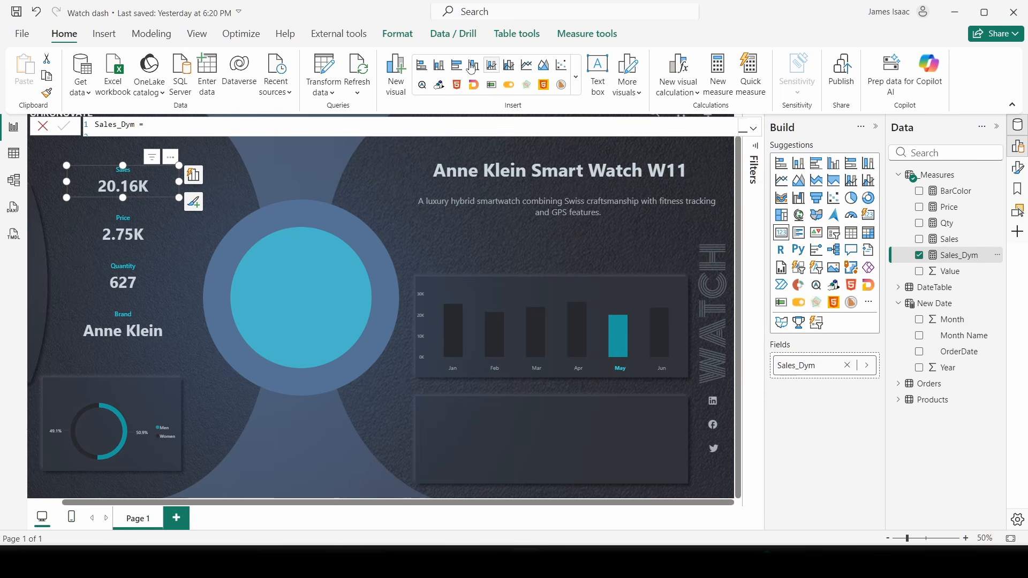
{"action": "left_click", "coordinate": [568, 34]}
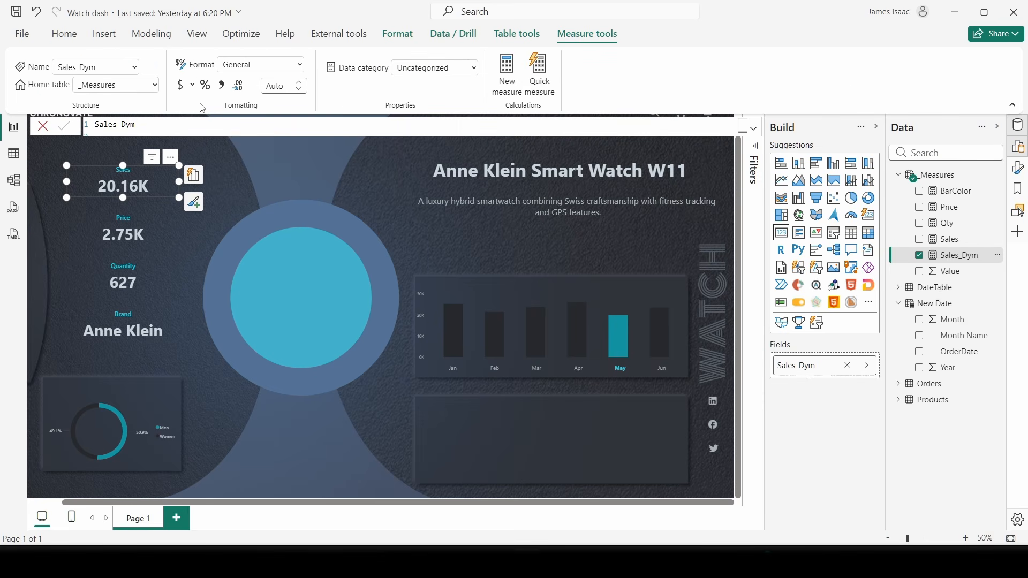
{"action": "left_click", "coordinate": [181, 88]}
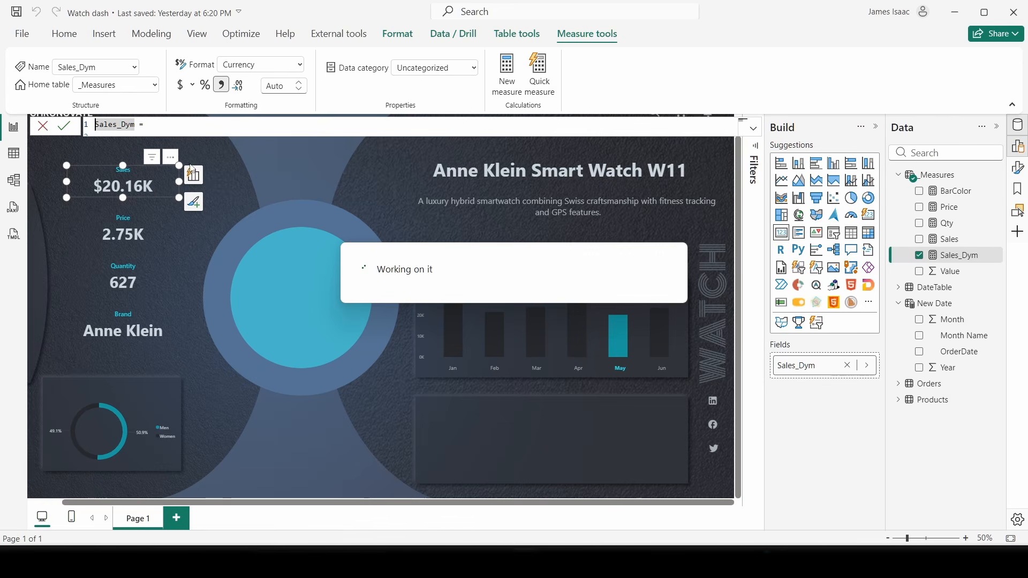
{"action": "mouse_move", "coordinate": [761, 561]}
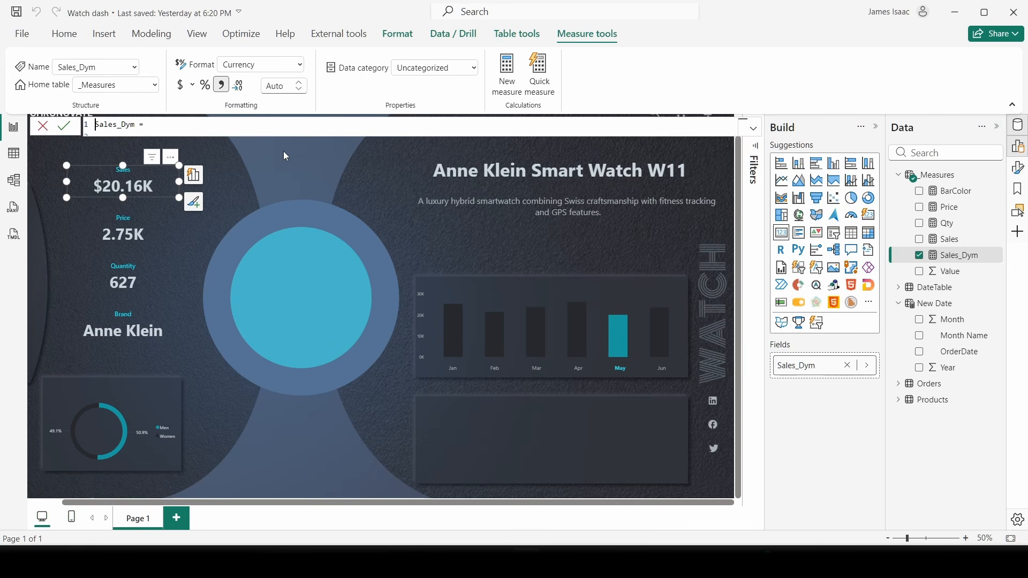
- Give Sales_Dym 1 decimal place so the card reads $20.2K, then collapse the formula
{"action": "left_click", "coordinate": [235, 195]}
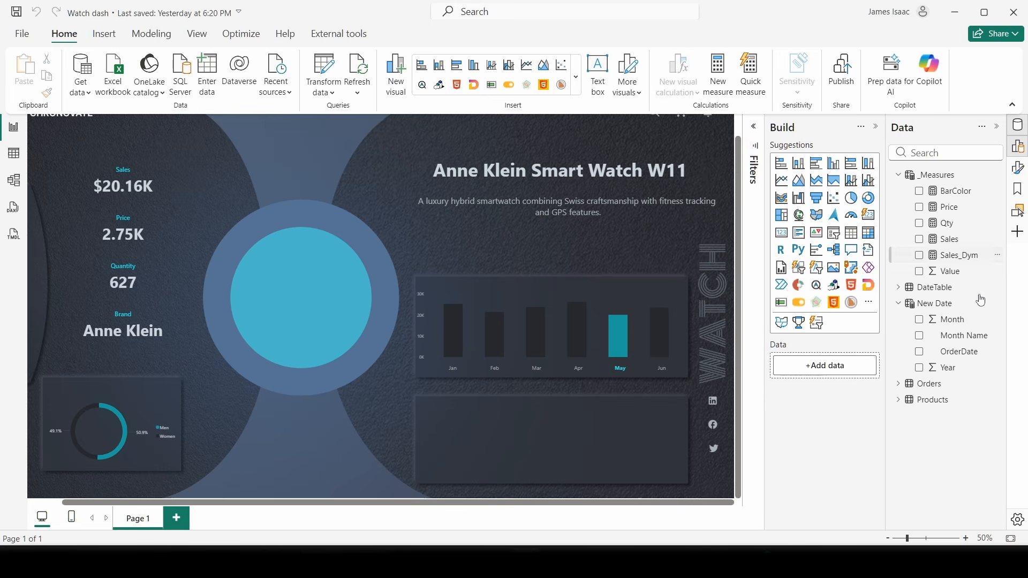
{"action": "left_click", "coordinate": [964, 256]}
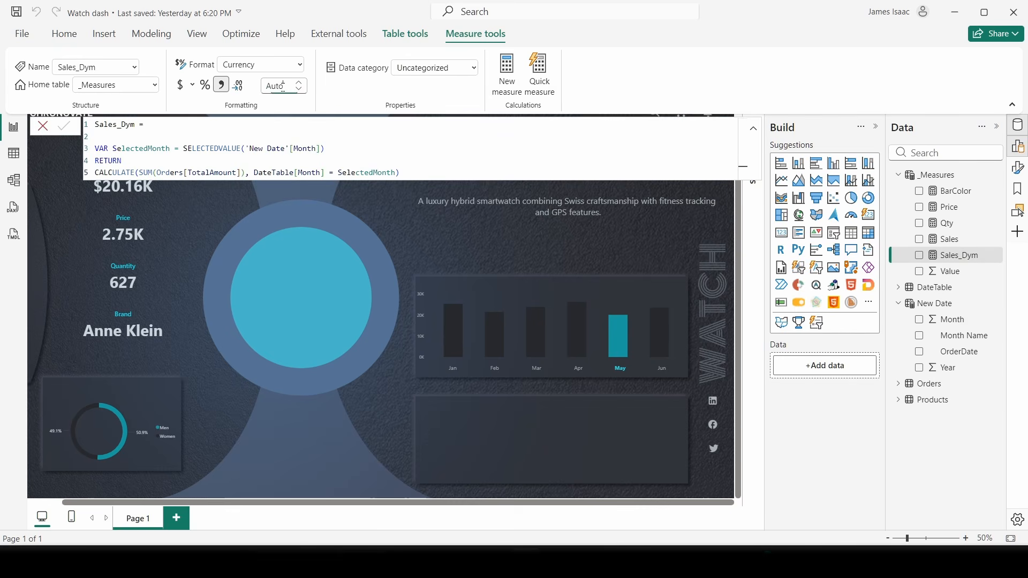
{"action": "left_click", "coordinate": [284, 85]}
{"action": "type", "text": "1"}
{"action": "key", "text": "Return"}
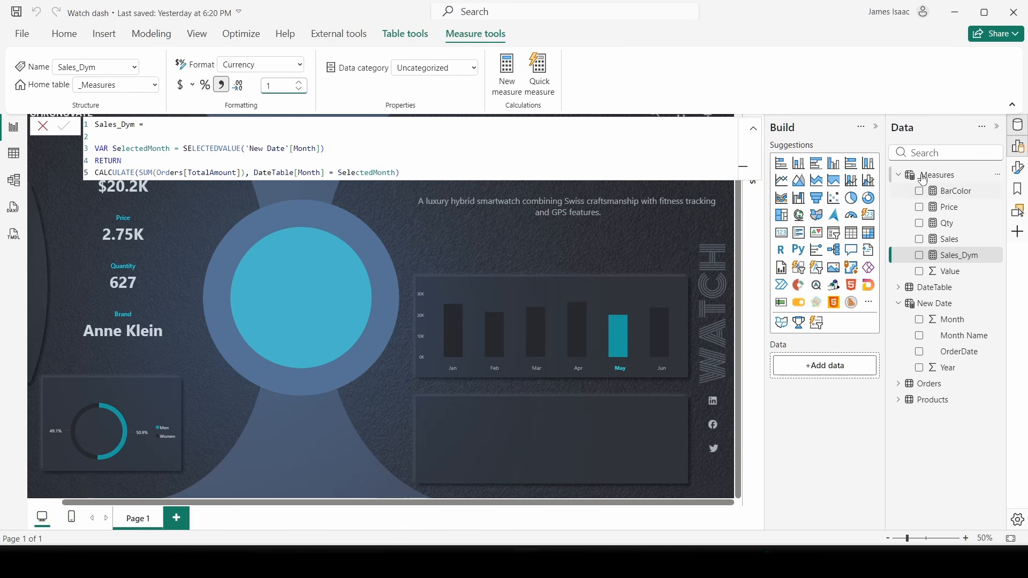
{"action": "left_click", "coordinate": [754, 130]}
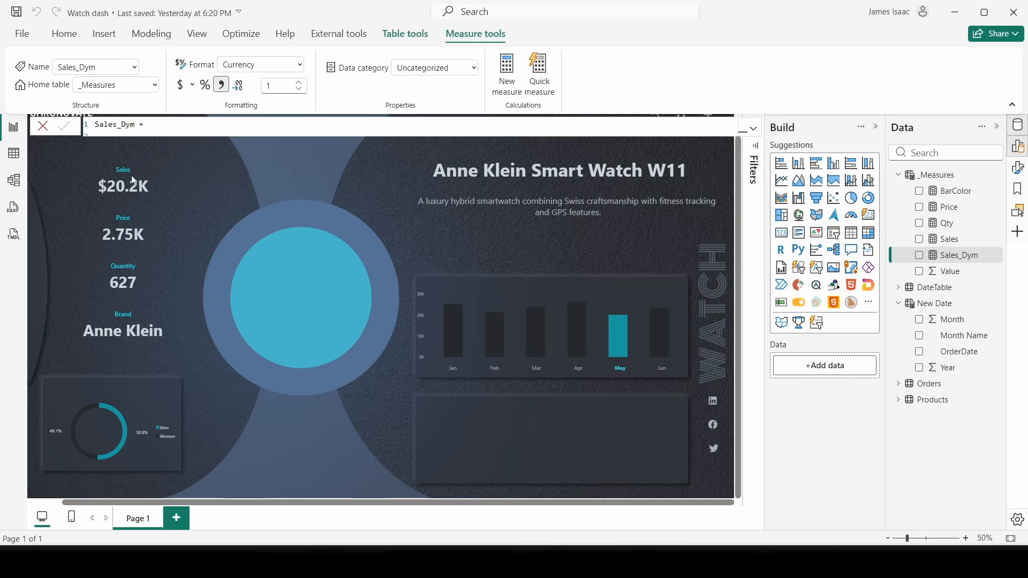
{"action": "left_click", "coordinate": [103, 199]}
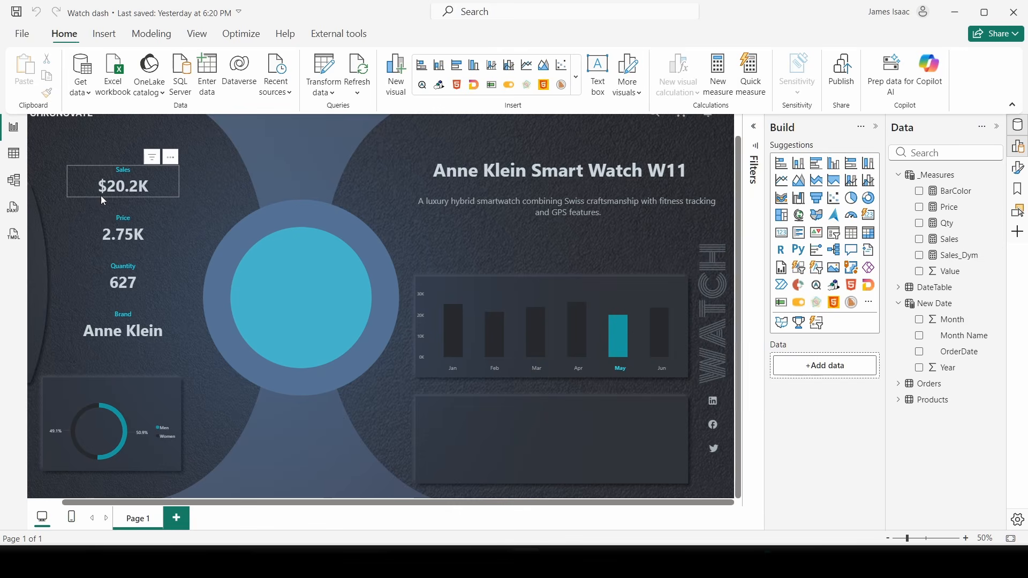
{"action": "left_click", "coordinate": [132, 236]}
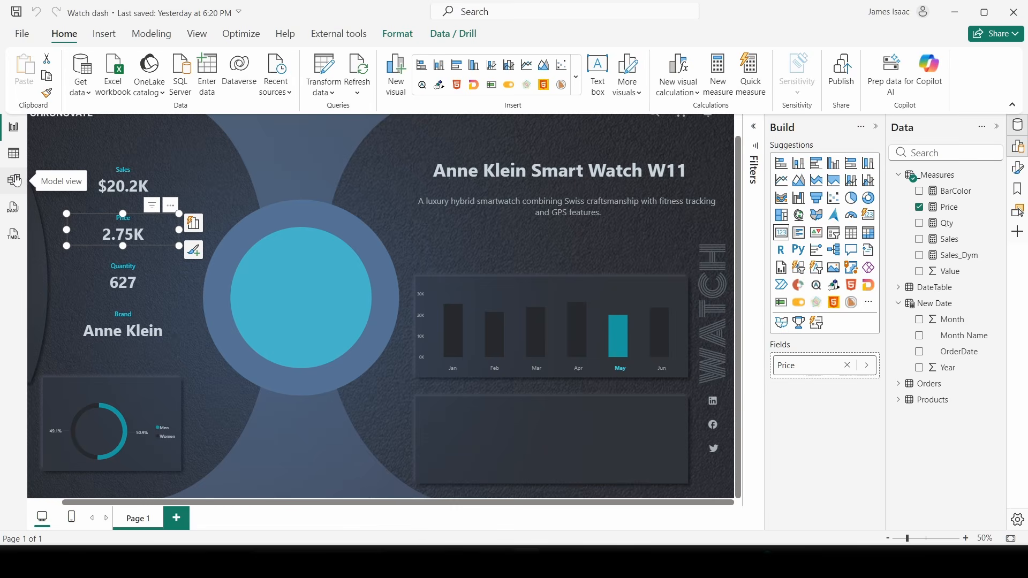
{"action": "left_click", "coordinate": [13, 154]}
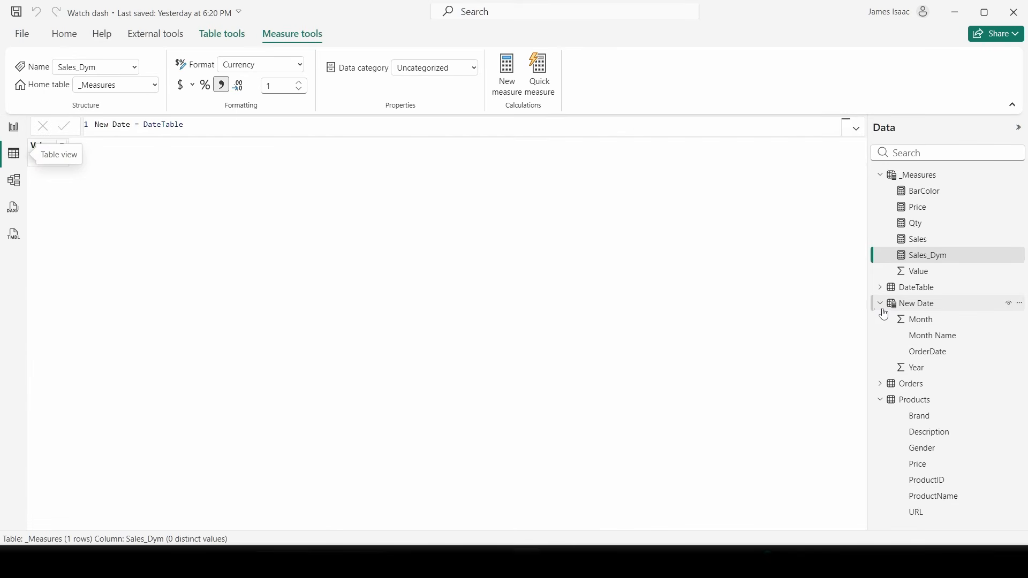
{"action": "left_click", "coordinate": [883, 306]}
{"action": "left_click", "coordinate": [913, 336]}
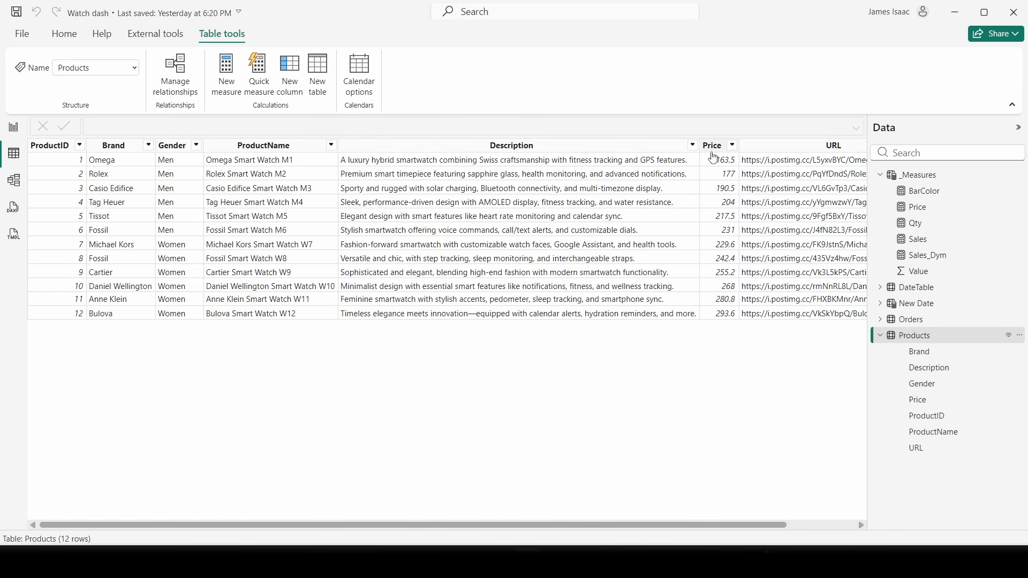
{"action": "left_click", "coordinate": [714, 157]}
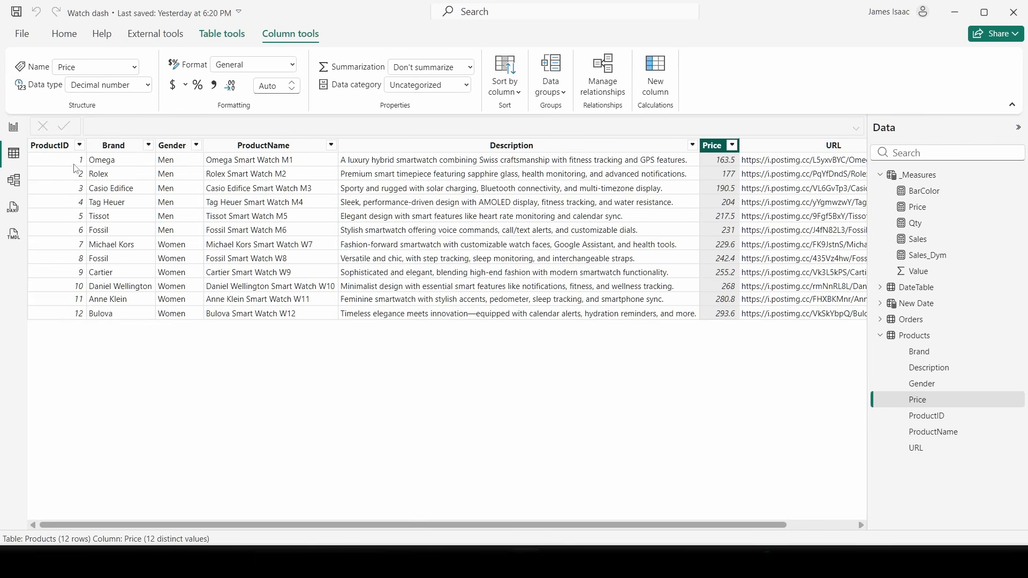
{"action": "left_click", "coordinate": [14, 127]}
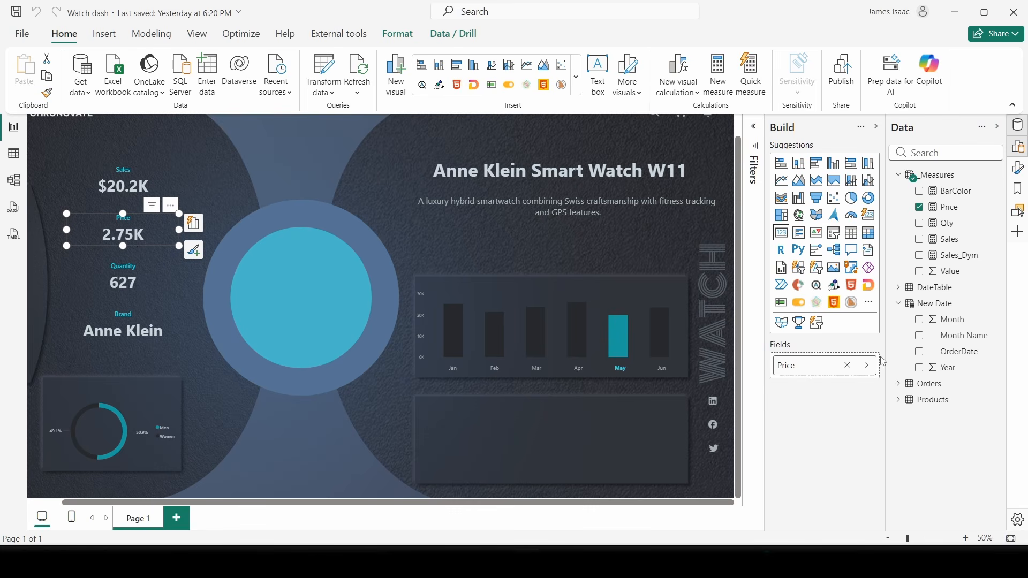
- Filter the dashboard to Mar and select the Price card's measure
{"action": "left_click", "coordinate": [577, 375]}
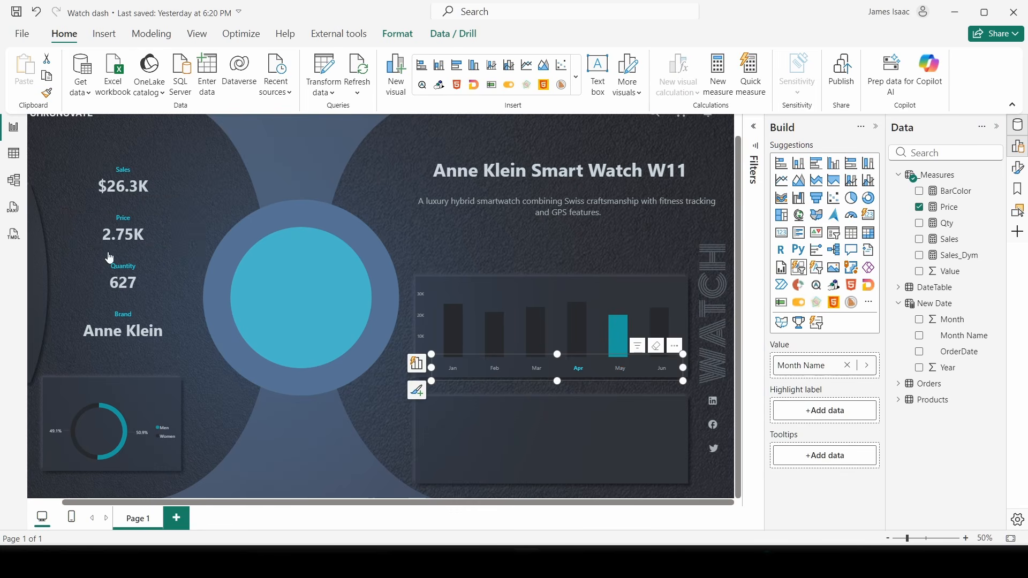
{"action": "left_click", "coordinate": [549, 371]}
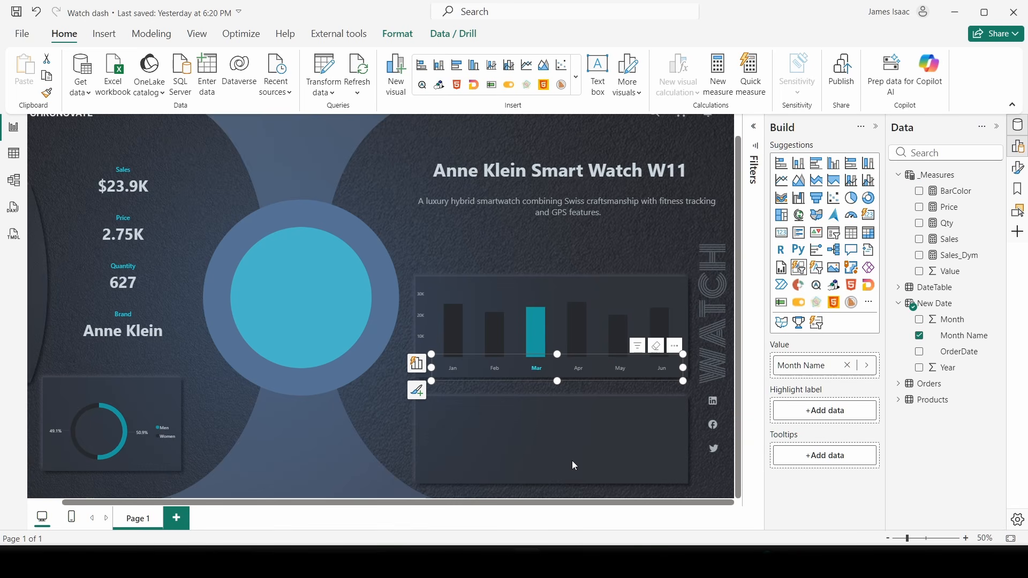
{"action": "left_click", "coordinate": [146, 248]}
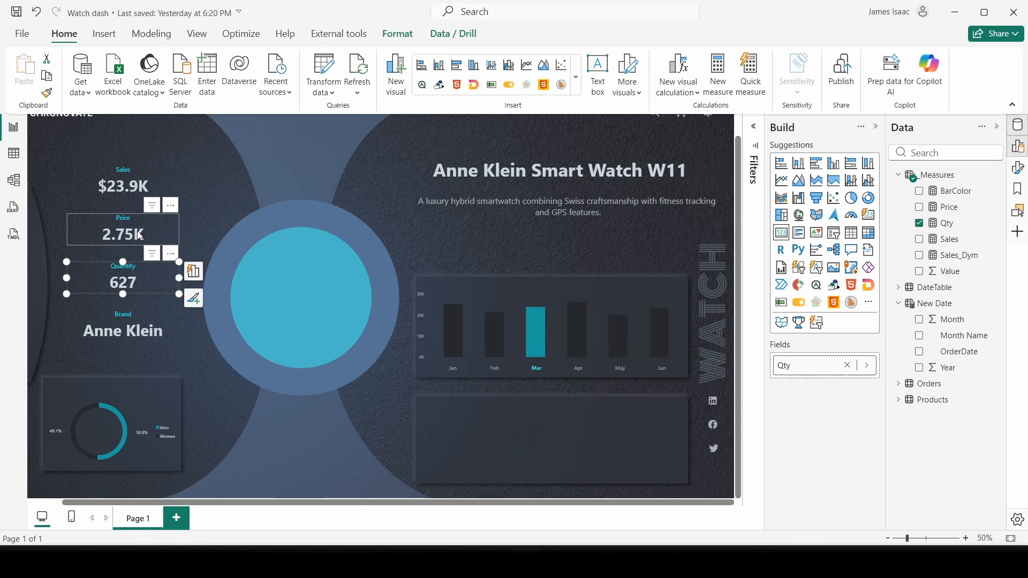
{"action": "left_click", "coordinate": [140, 236]}
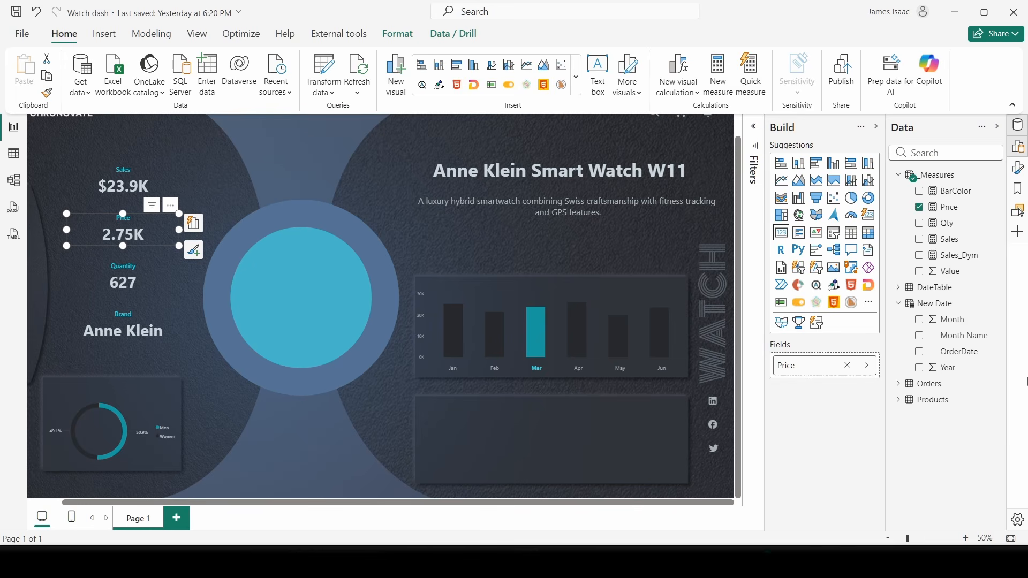
{"action": "left_click", "coordinate": [948, 207]}
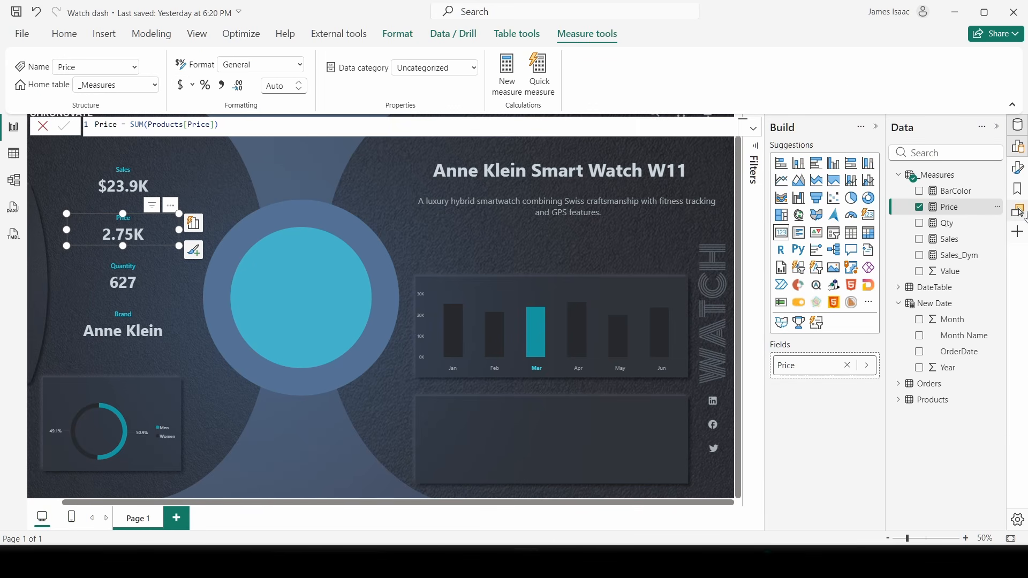
- Format the Price measure as currency with 1 decimal place
{"action": "left_click", "coordinate": [1017, 168]}
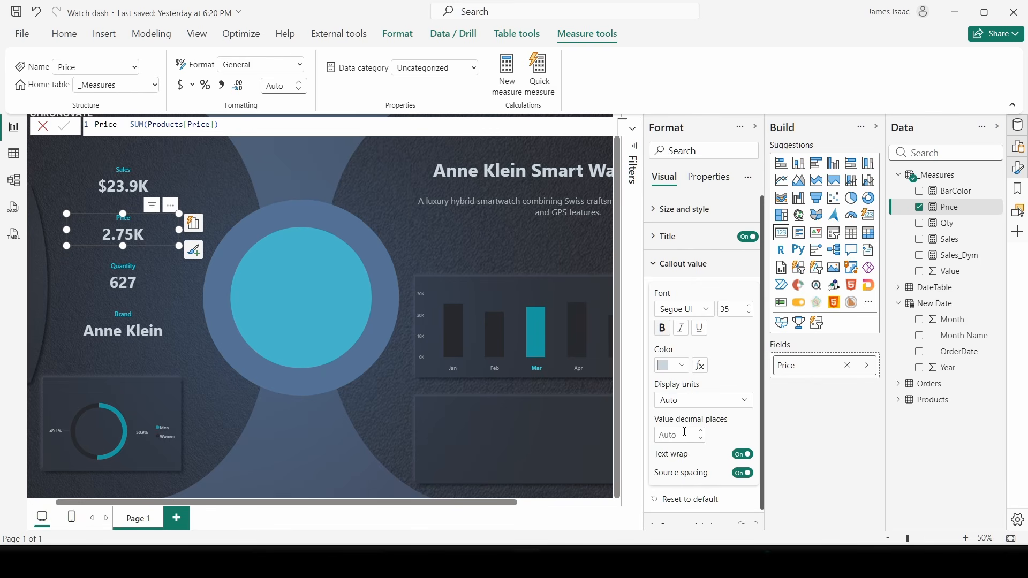
{"action": "left_click", "coordinate": [682, 264]}
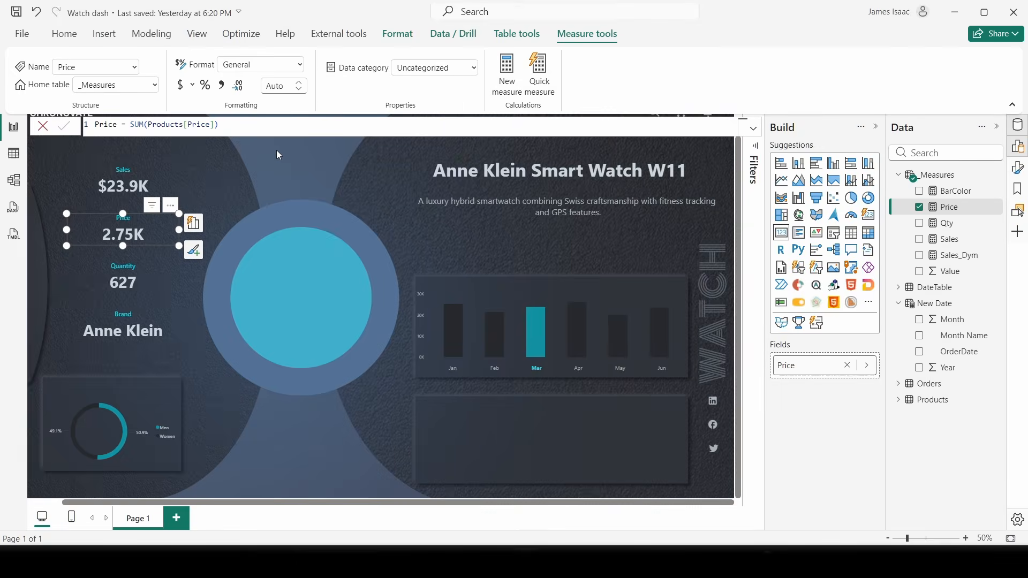
{"action": "left_click", "coordinate": [276, 151]}
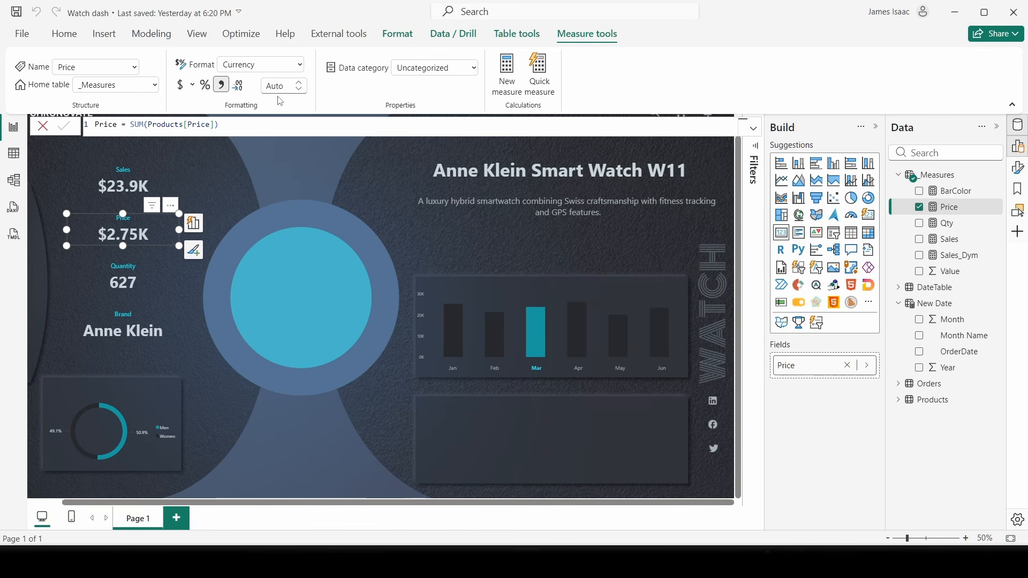
{"action": "left_click", "coordinate": [299, 82]}
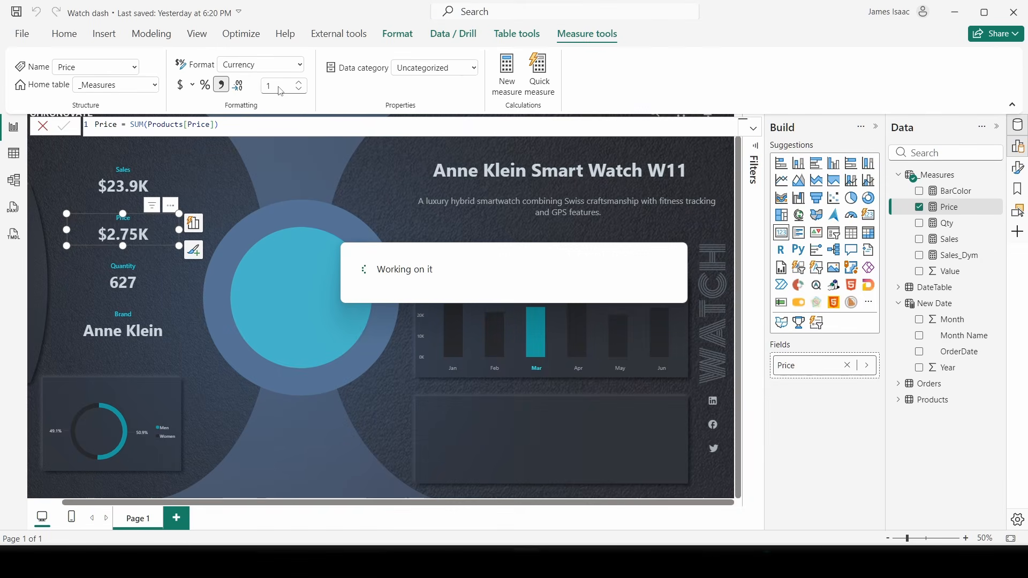
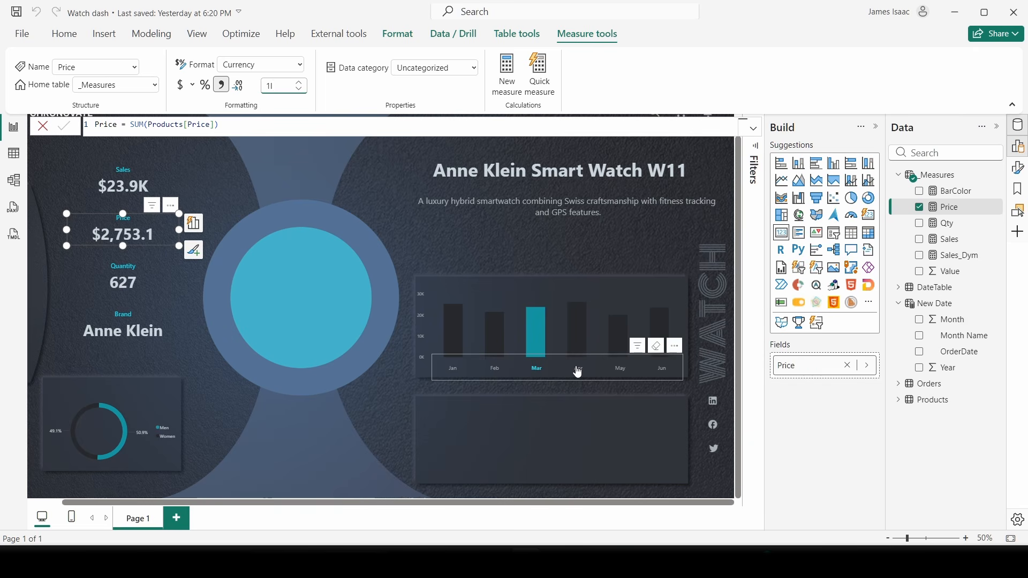
- Scroll through the Orders table rows in Table view to check Quantity and TotalAmount, then return to the report
{"action": "left_click", "coordinate": [15, 152]}
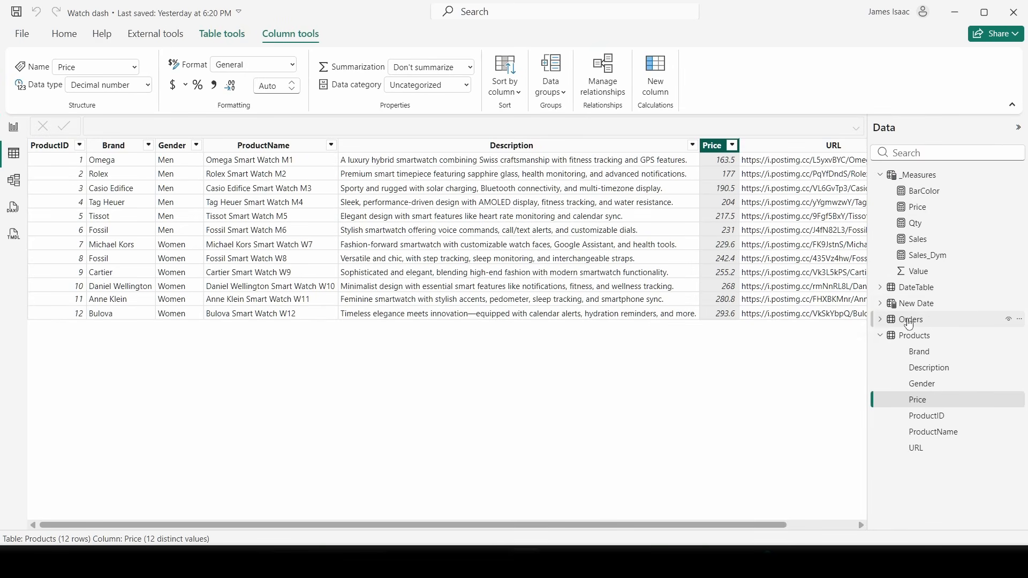
{"action": "left_click", "coordinate": [909, 321]}
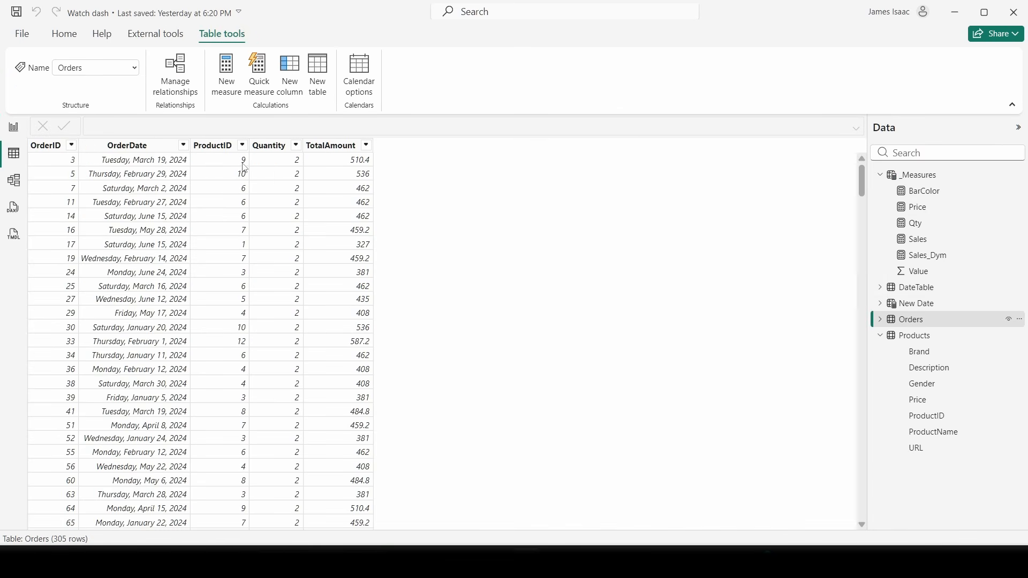
{"action": "scroll", "coordinate": [296, 259], "scroll_direction": "down", "scroll_amount": 3}
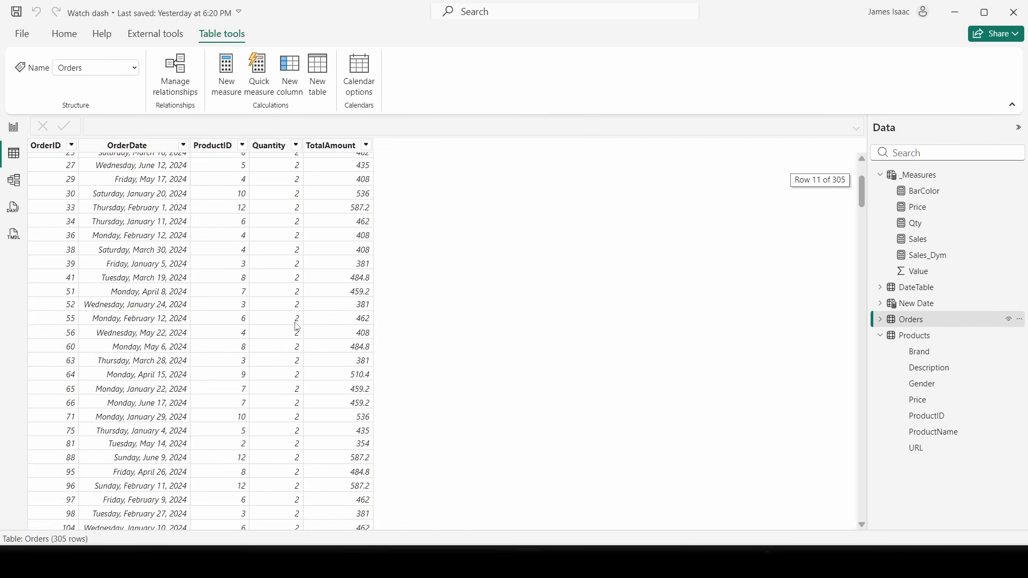
{"action": "scroll", "coordinate": [120, 187], "scroll_direction": "up", "scroll_amount": 3}
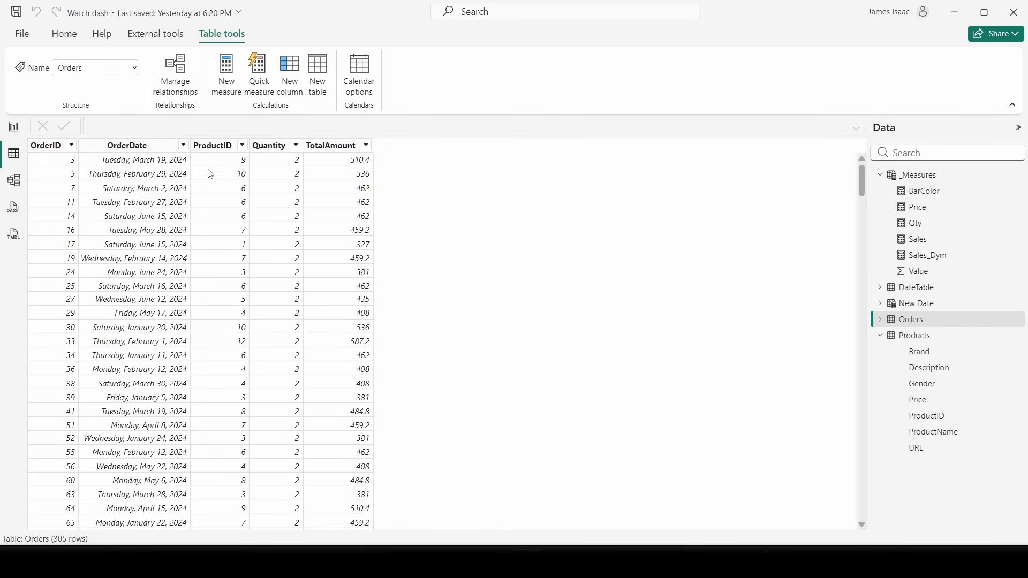
{"action": "left_click", "coordinate": [13, 127]}
- Open the Qty measure behind the Quantity card and delete its old SUM expression
{"action": "left_click", "coordinate": [17, 129]}
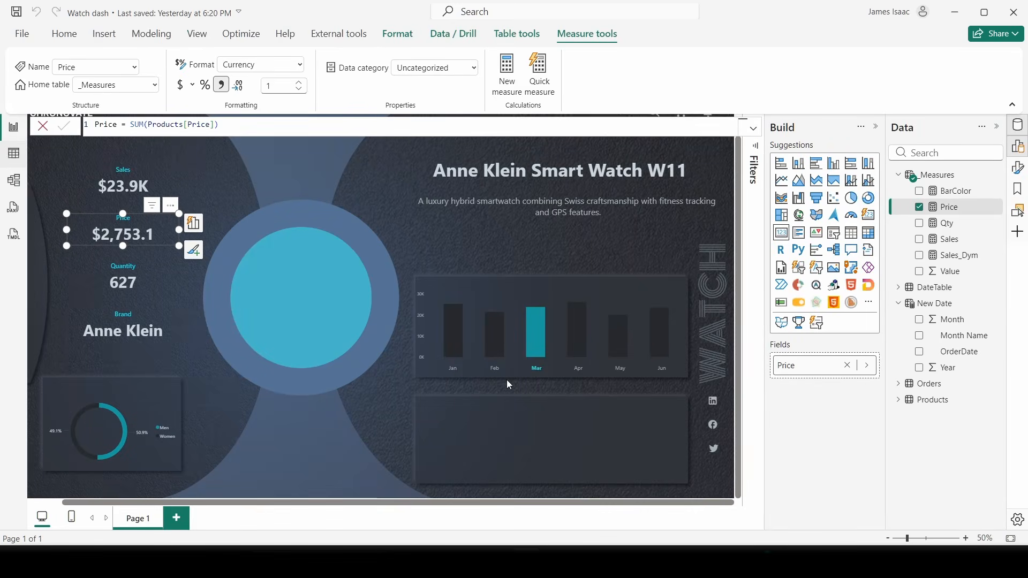
{"action": "left_click", "coordinate": [121, 286]}
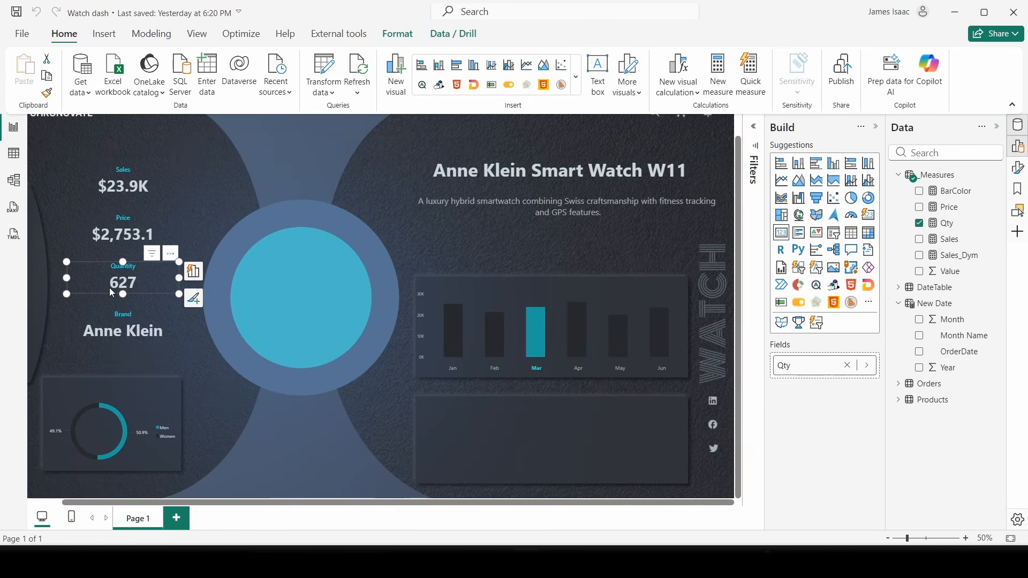
{"action": "left_click", "coordinate": [945, 223]}
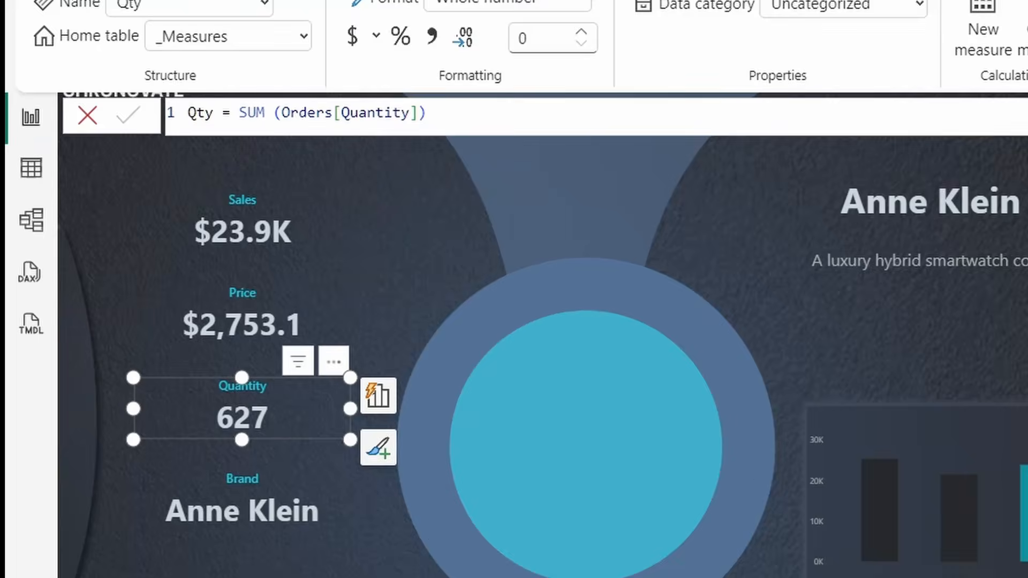
{"action": "left_click", "coordinate": [753, 128]}
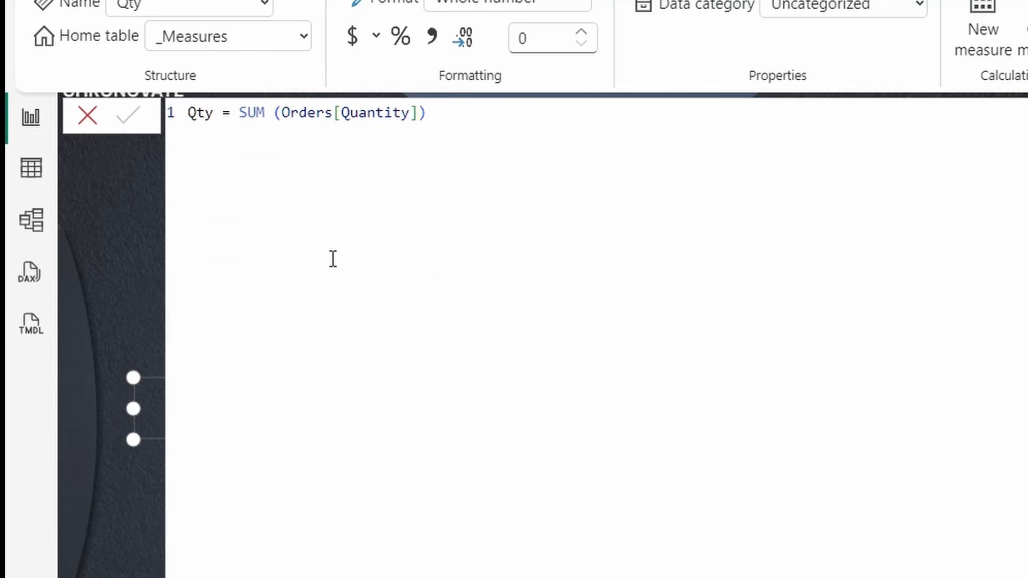
{"action": "left_click_drag", "start_coordinate": [240, 112], "coordinate": [444, 131]}
{"action": "key", "text": "BackSpace"}
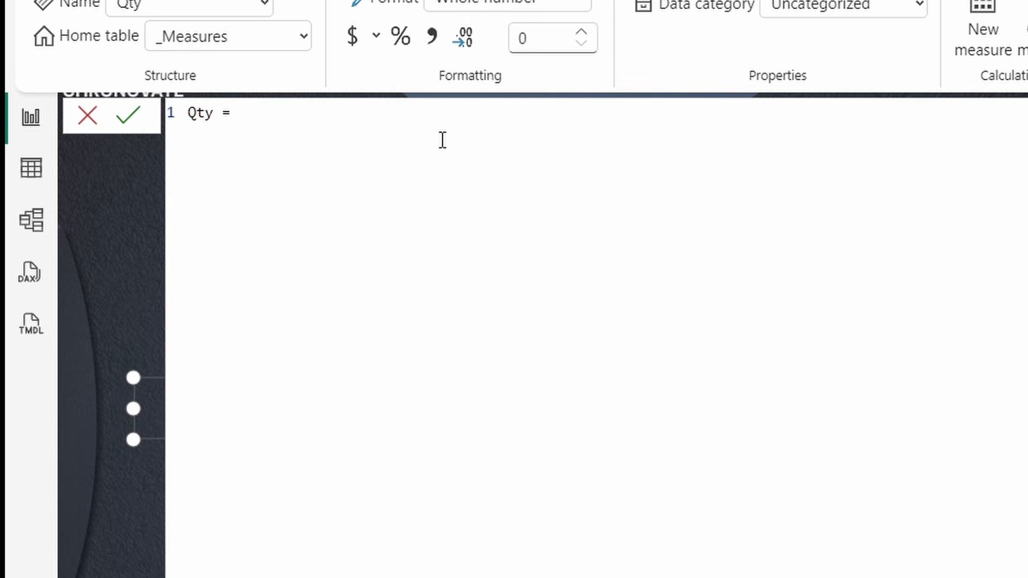
{"action": "key", "text": "shift+Return"}
{"action": "left_click", "coordinate": [122, 116]}
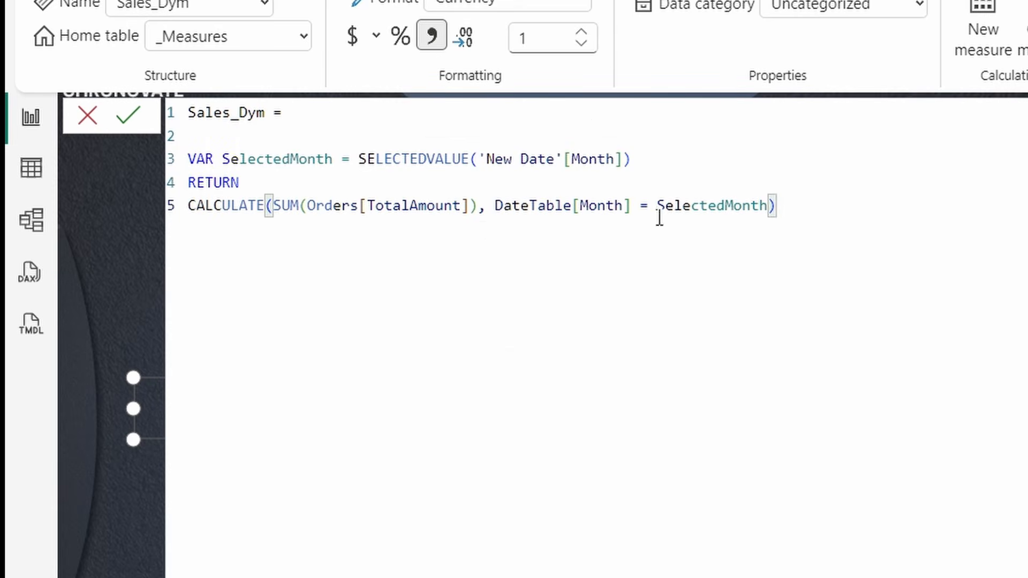
- Paste Sales_Dym's month-filtered formula into Qty, swapping TotalAmount for Orders[Quantity], so the card reads 107
{"action": "left_click_drag", "start_coordinate": [817, 211], "coordinate": [239, 133]}
{"action": "key", "text": "ctrl+c"}
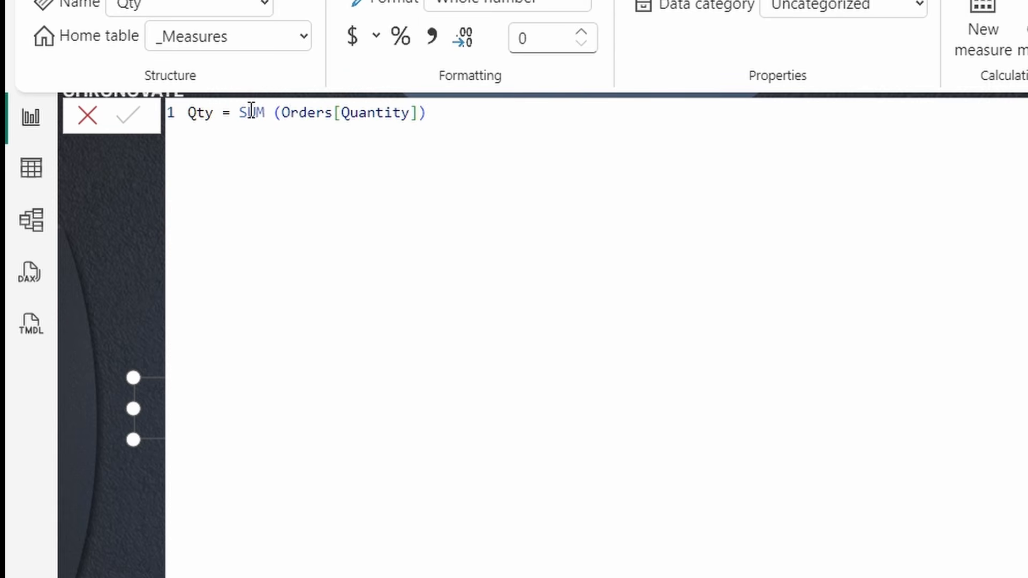
{"action": "left_click_drag", "start_coordinate": [241, 112], "coordinate": [426, 113]}
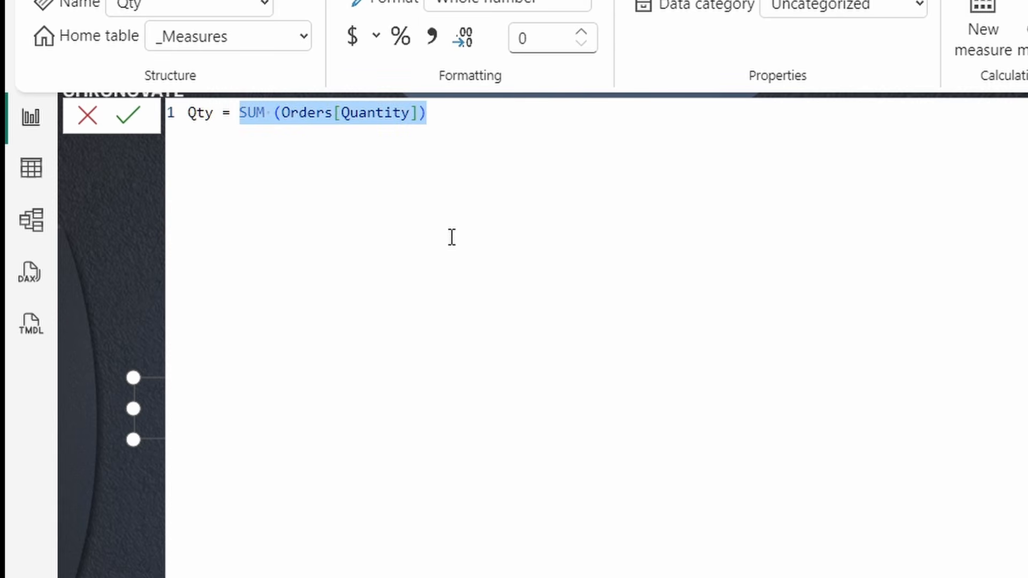
{"action": "key", "text": "ctrl+v"}
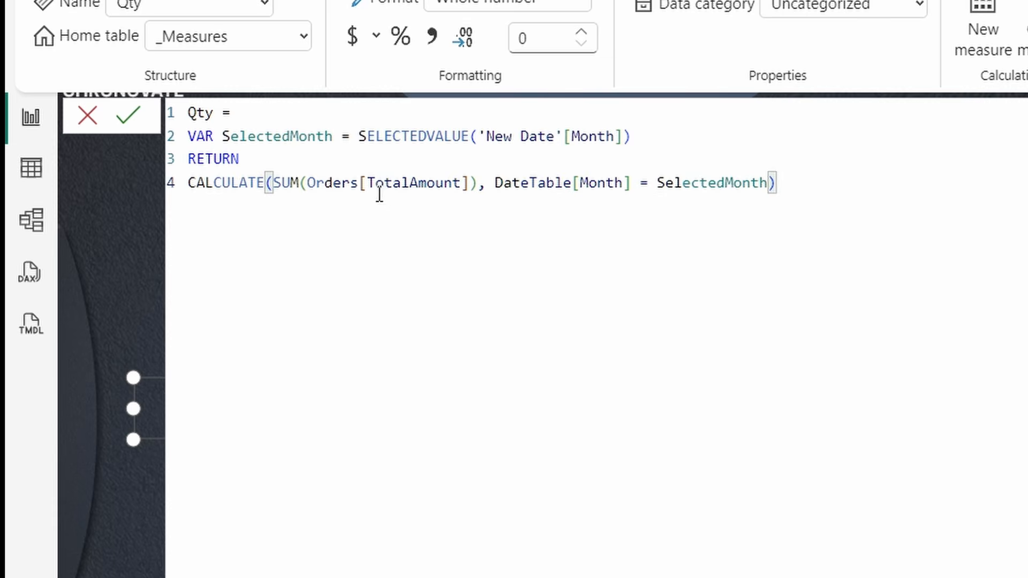
{"action": "left_click_drag", "start_coordinate": [368, 183], "coordinate": [462, 183]}
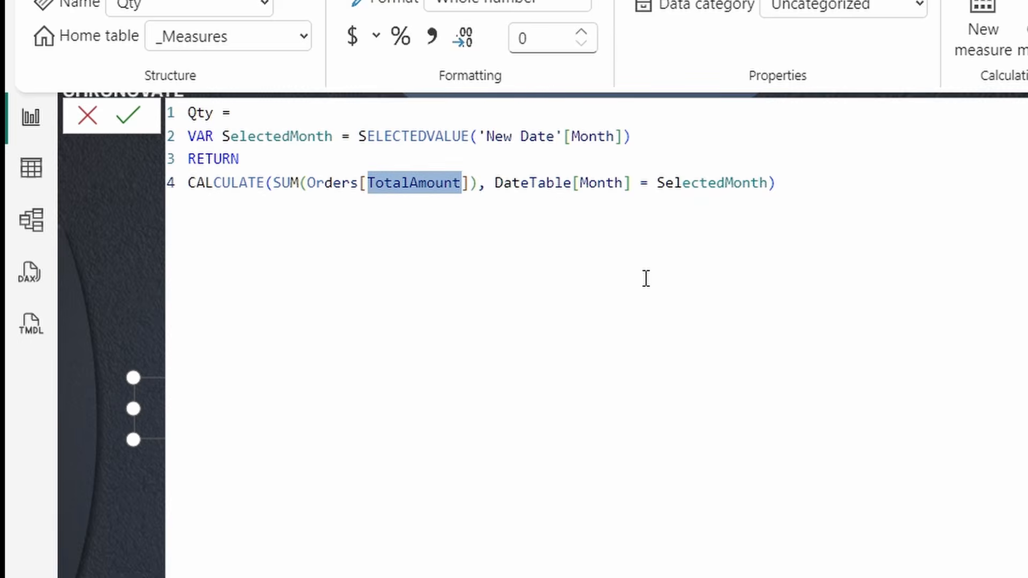
{"action": "type", "text": "Q"}
{"action": "left_click", "coordinate": [550, 208]}
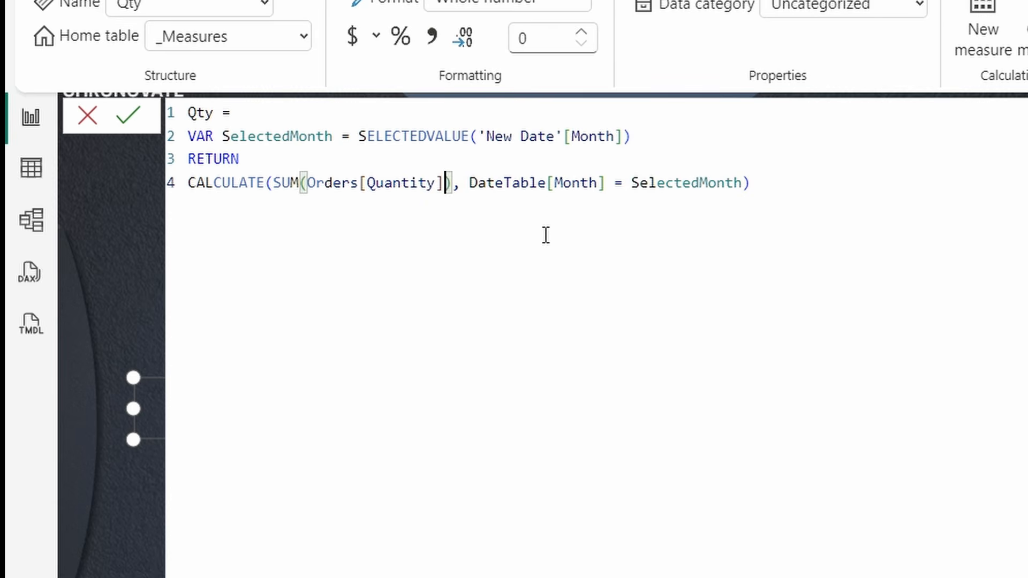
{"action": "left_click", "coordinate": [131, 119]}
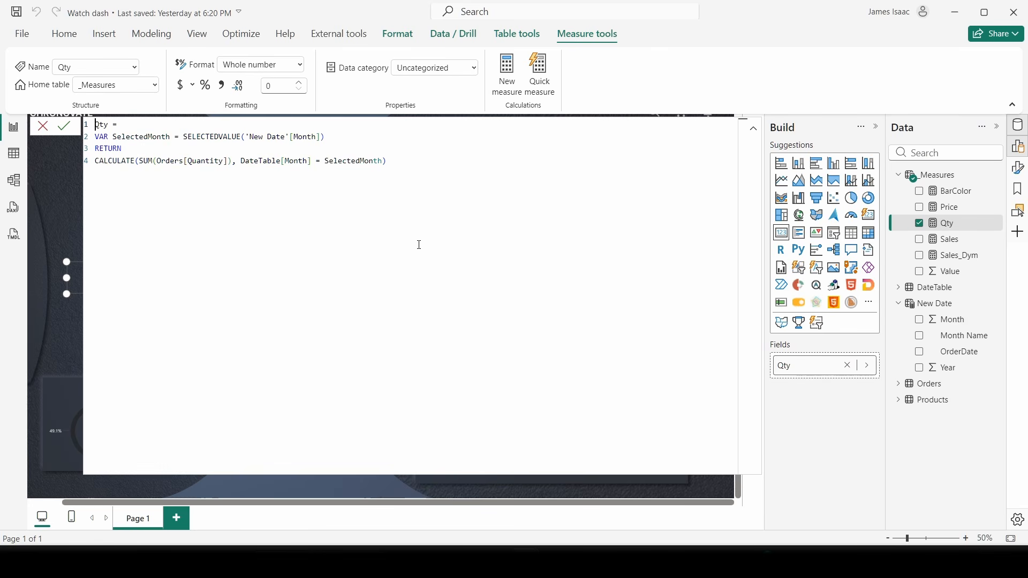
{"action": "left_click", "coordinate": [755, 131]}
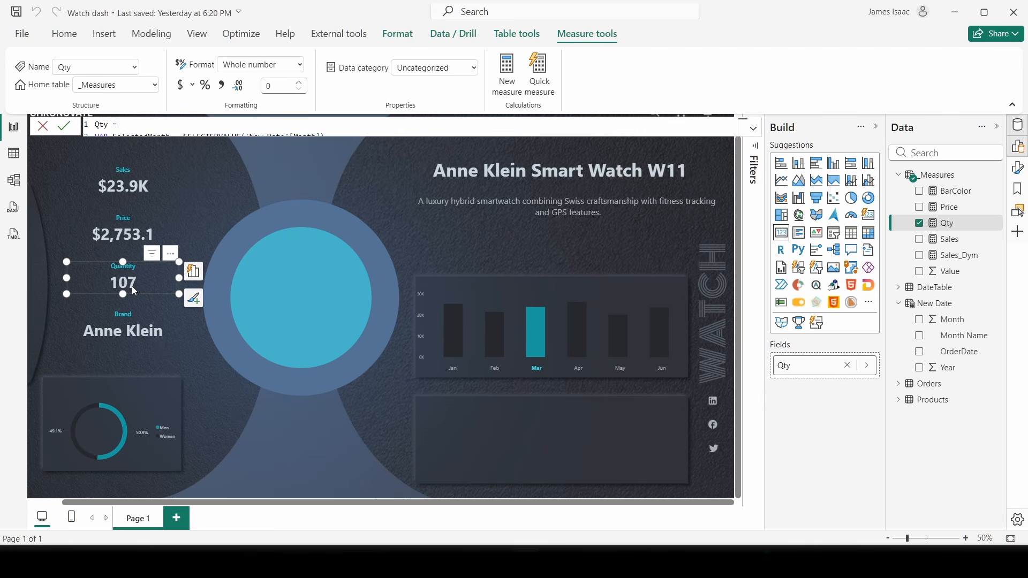
- Cross-filter the month chart to Apr, then May, so Sales reads $20.2K and Quantity 90
{"action": "left_click", "coordinate": [498, 375]}
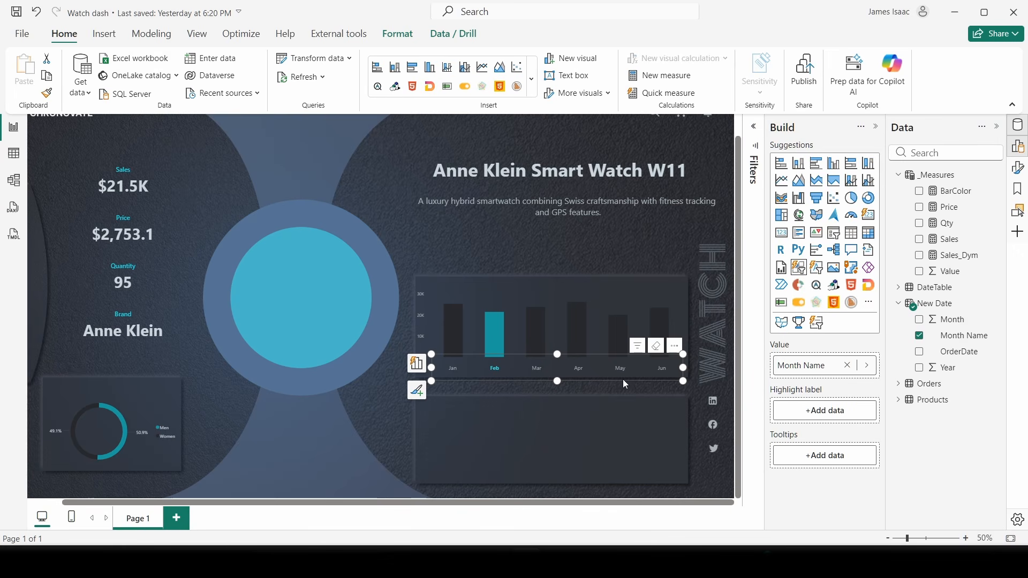
{"action": "left_click", "coordinate": [576, 370]}
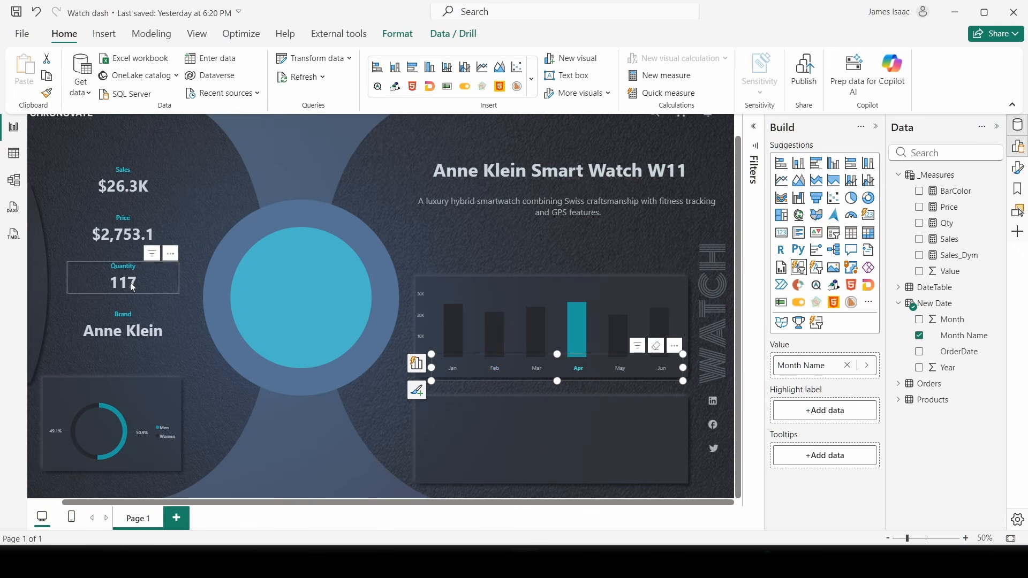
{"action": "left_click", "coordinate": [617, 369]}
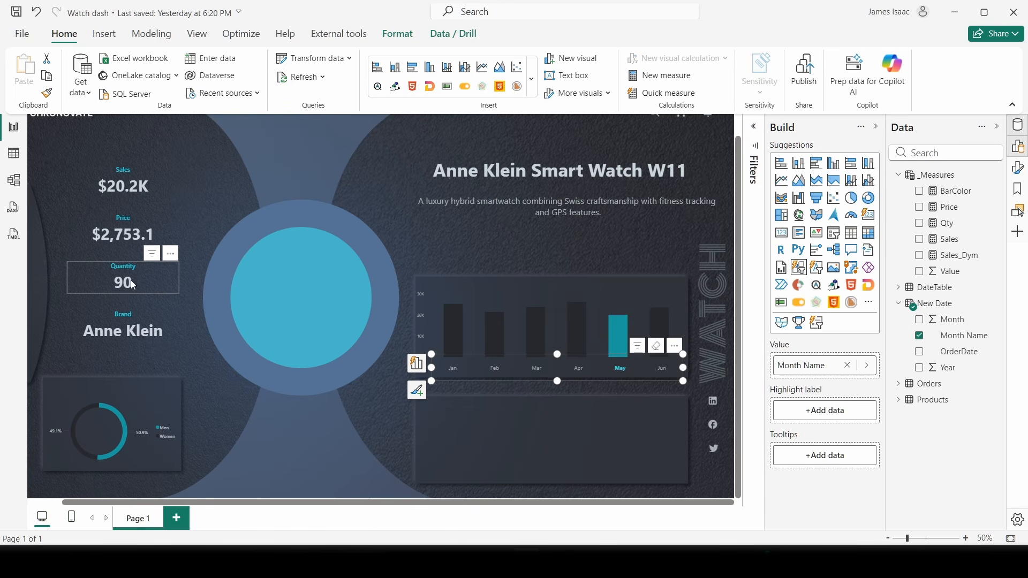
{"action": "left_click", "coordinate": [134, 336]}
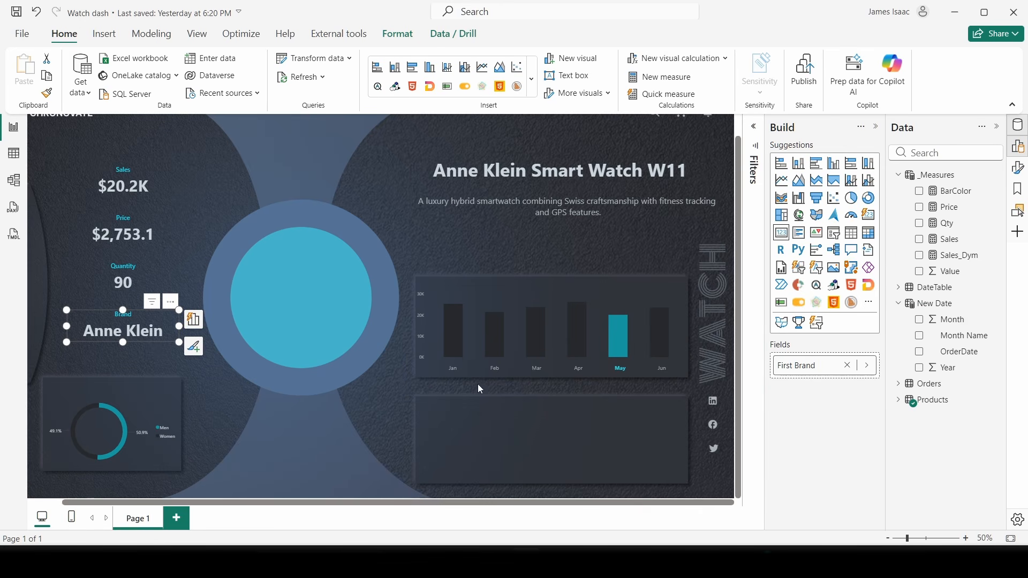
{"action": "left_click", "coordinate": [14, 154]}
{"action": "left_click", "coordinate": [913, 335]}
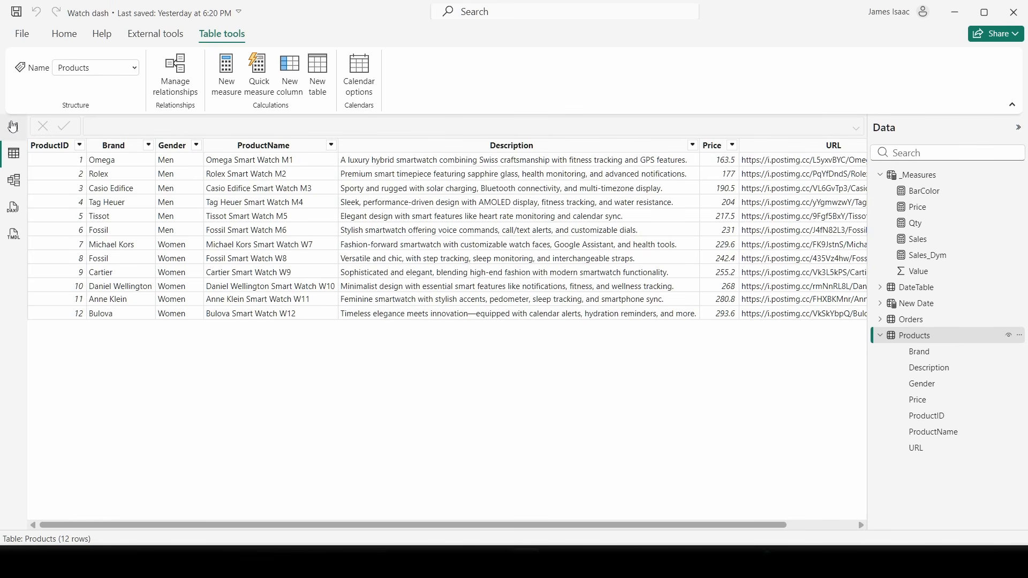
{"action": "left_click", "coordinate": [13, 126]}
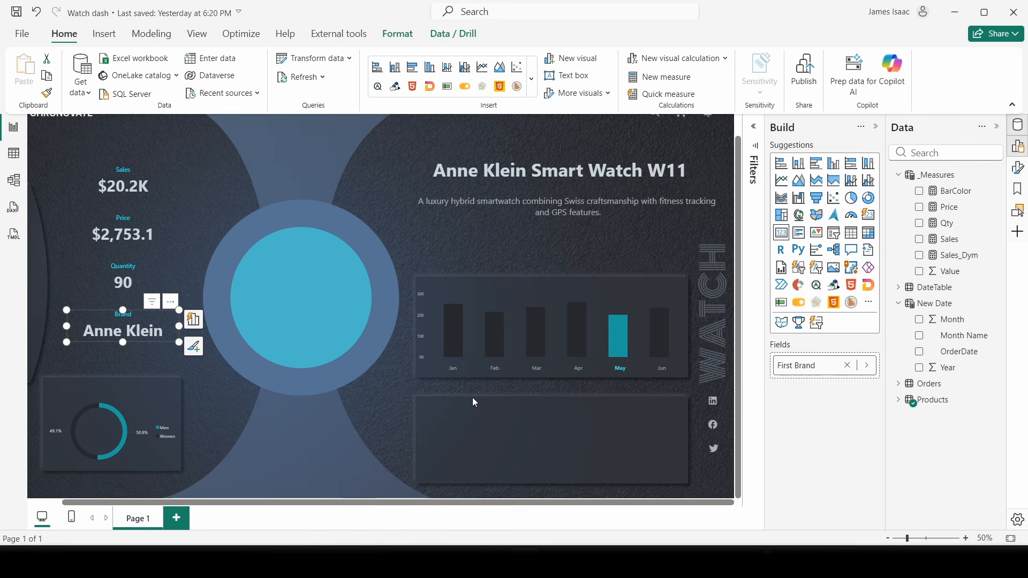
{"action": "left_click", "coordinate": [311, 153]}
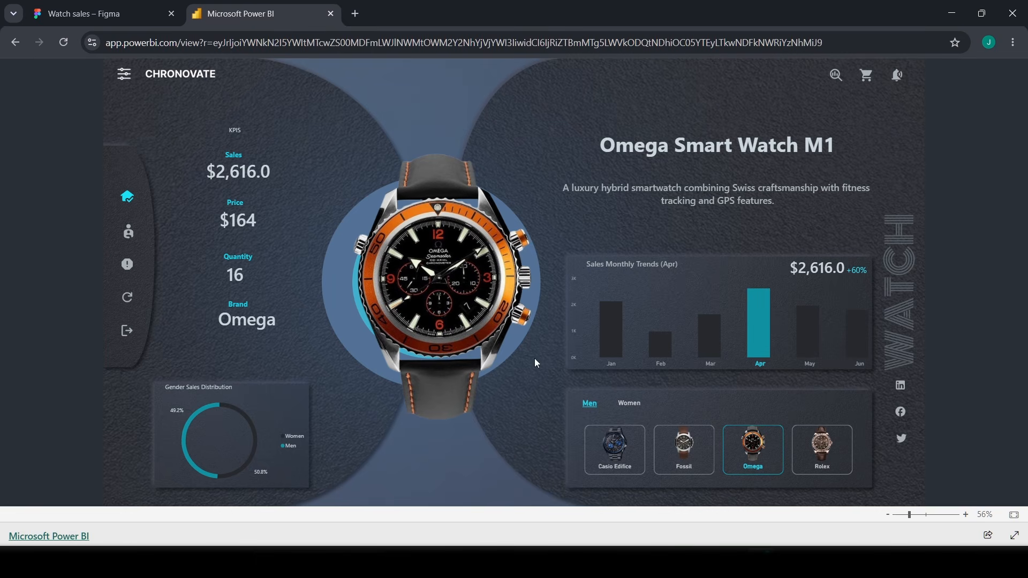
{"action": "mouse_move", "coordinate": [524, 561]}
{"action": "left_click", "coordinate": [528, 514]}
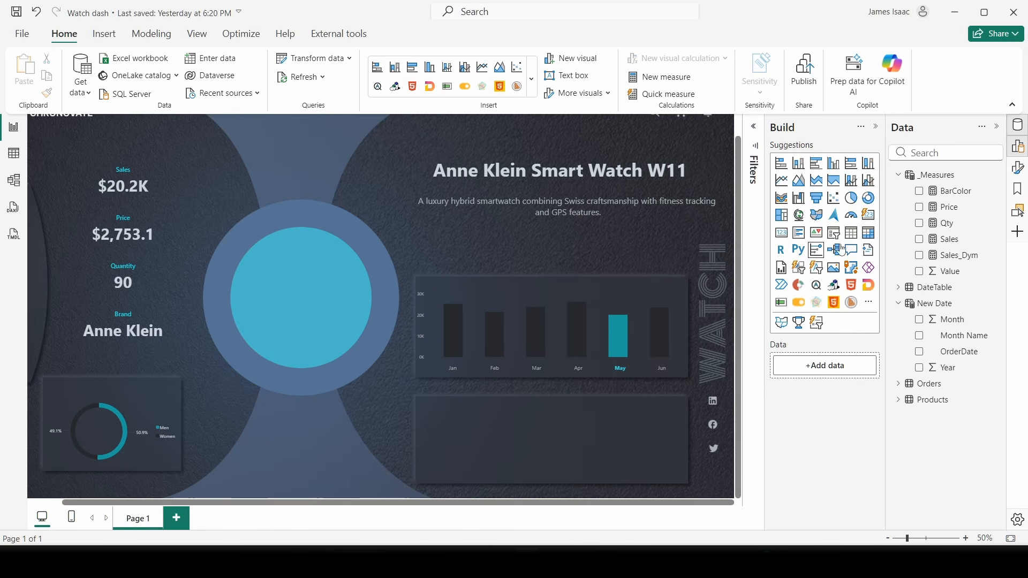
- Place a copy of the Sales card over the bar chart, hide its title and adjust the callout font size
{"action": "left_click", "coordinate": [162, 188]}
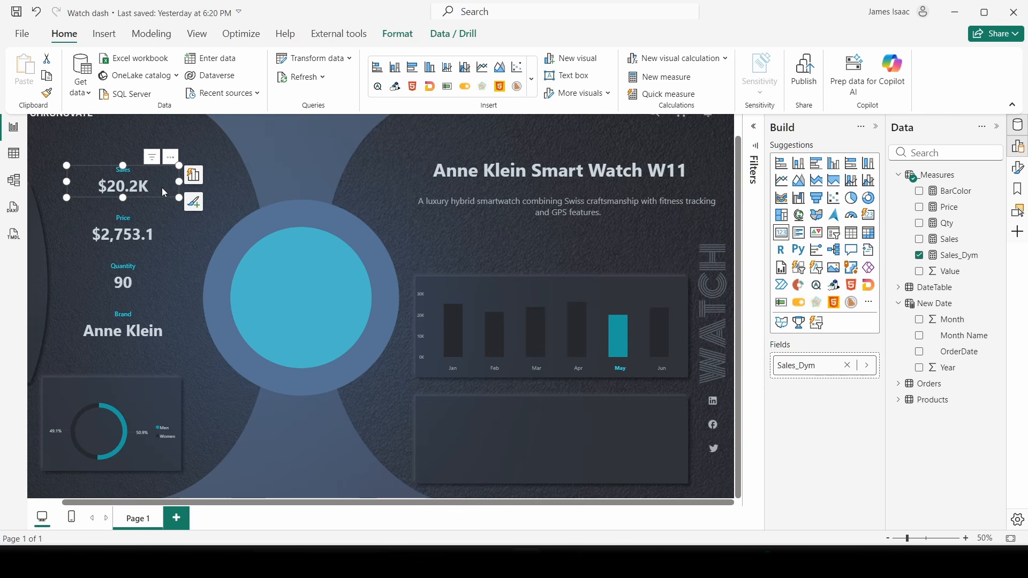
{"action": "left_click_drag", "start_coordinate": [162, 187], "coordinate": [650, 286]}
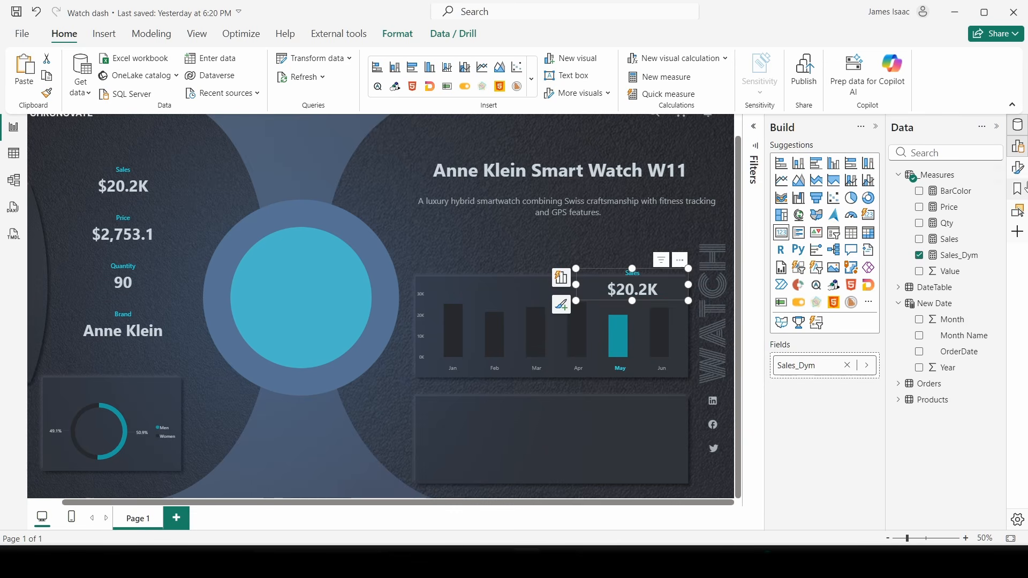
{"action": "left_click", "coordinate": [1018, 169]}
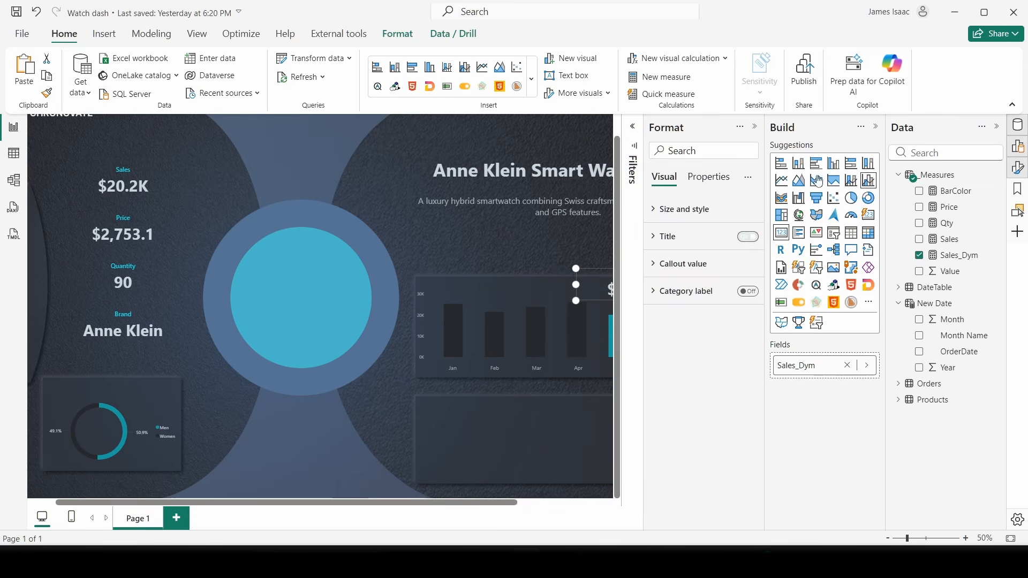
{"action": "left_click", "coordinate": [875, 127]}
{"action": "left_click", "coordinate": [869, 237]}
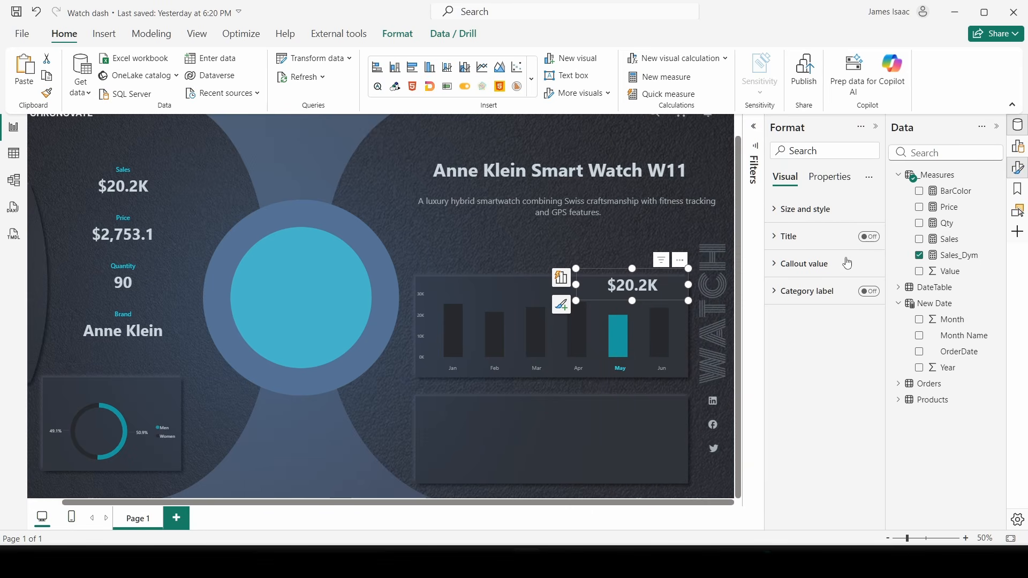
{"action": "left_click", "coordinate": [812, 264]}
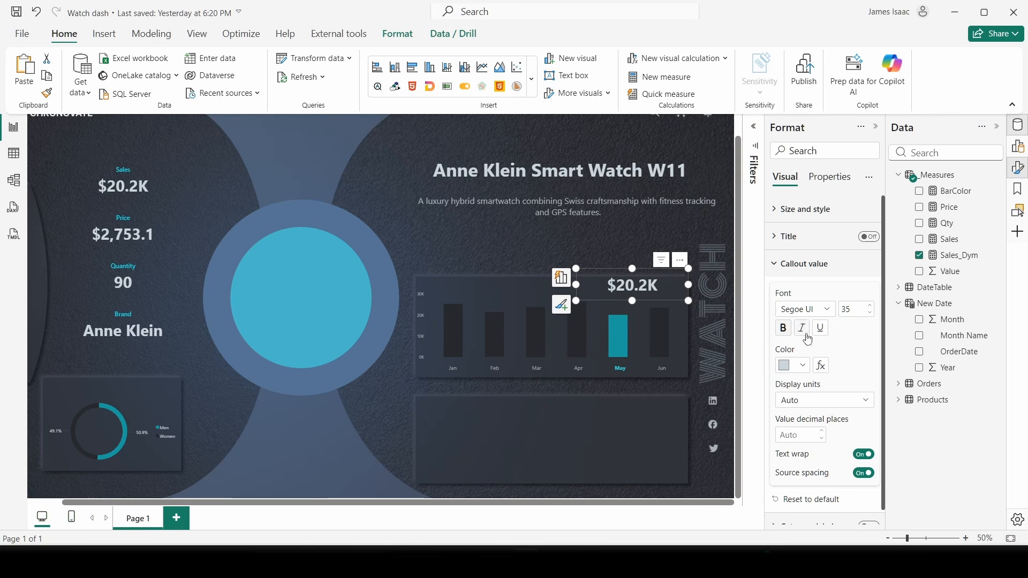
{"action": "double_click", "coordinate": [852, 311]}
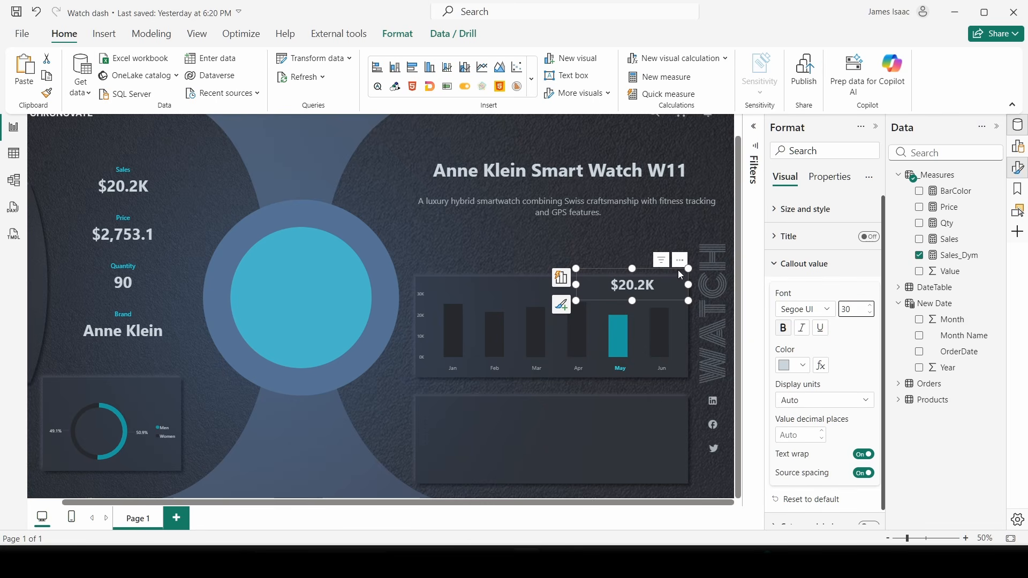
- Shrink and nudge the $20.2K card into the chart's top-right corner
{"action": "left_click_drag", "start_coordinate": [689, 268], "coordinate": [648, 286]}
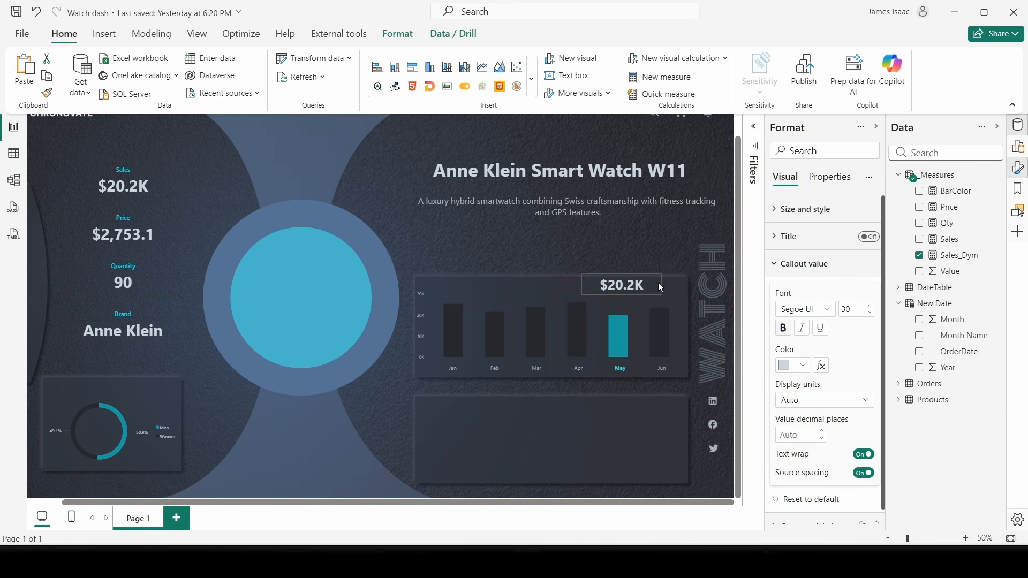
{"action": "left_click_drag", "start_coordinate": [645, 287], "coordinate": [651, 289]}
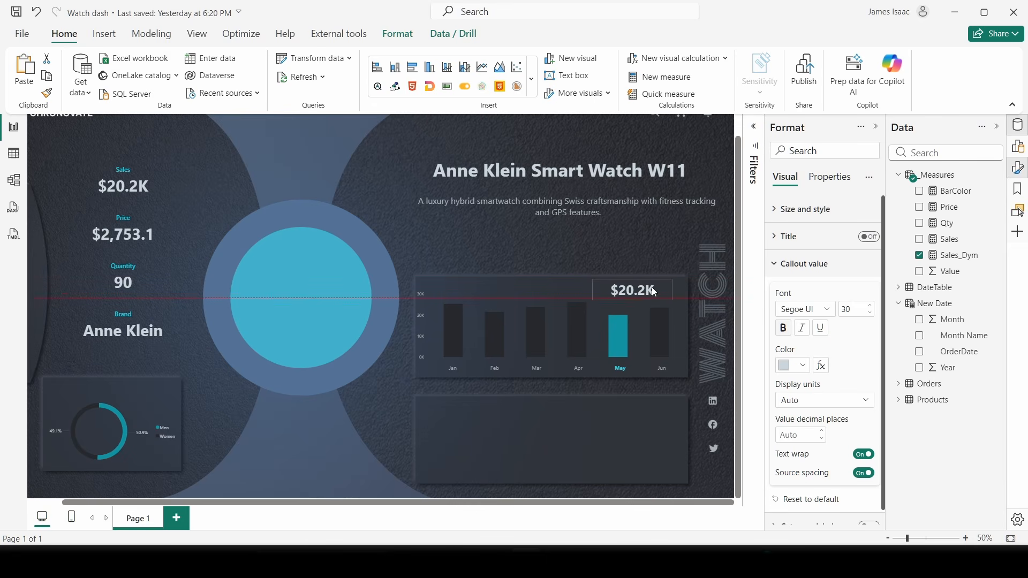
{"action": "scroll", "coordinate": [804, 280], "scroll_direction": "down", "scroll_amount": 1}
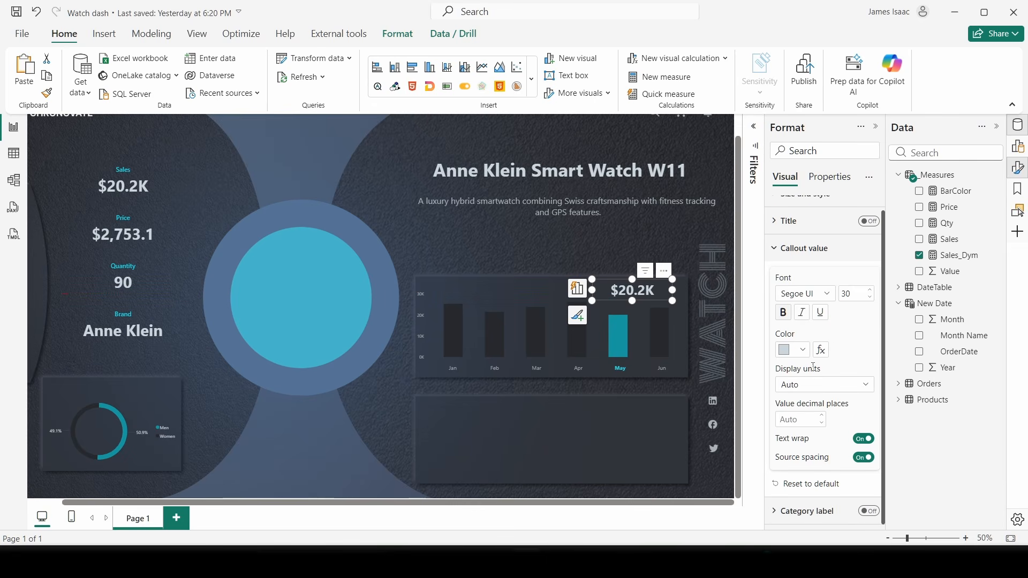
{"action": "scroll", "coordinate": [797, 299], "scroll_direction": "up", "scroll_amount": 1}
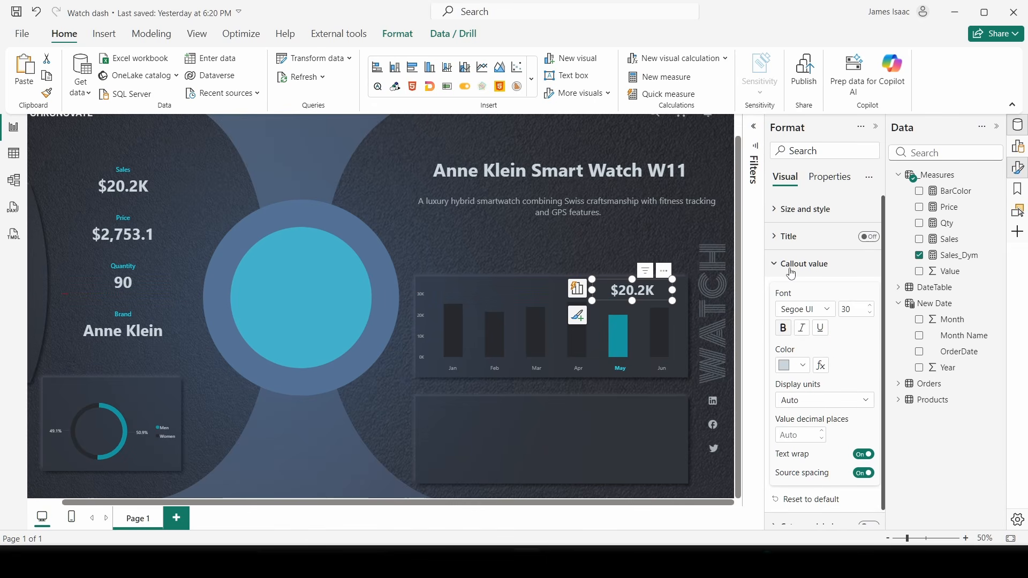
{"action": "scroll", "coordinate": [792, 274], "scroll_direction": "down", "scroll_amount": 1}
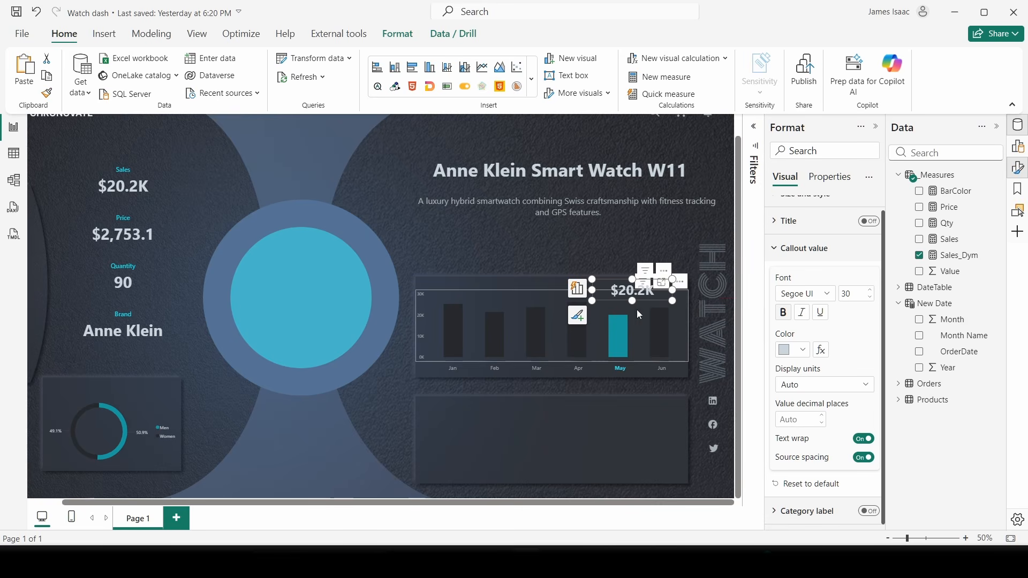
{"action": "left_click_drag", "start_coordinate": [636, 290], "coordinate": [662, 288]}
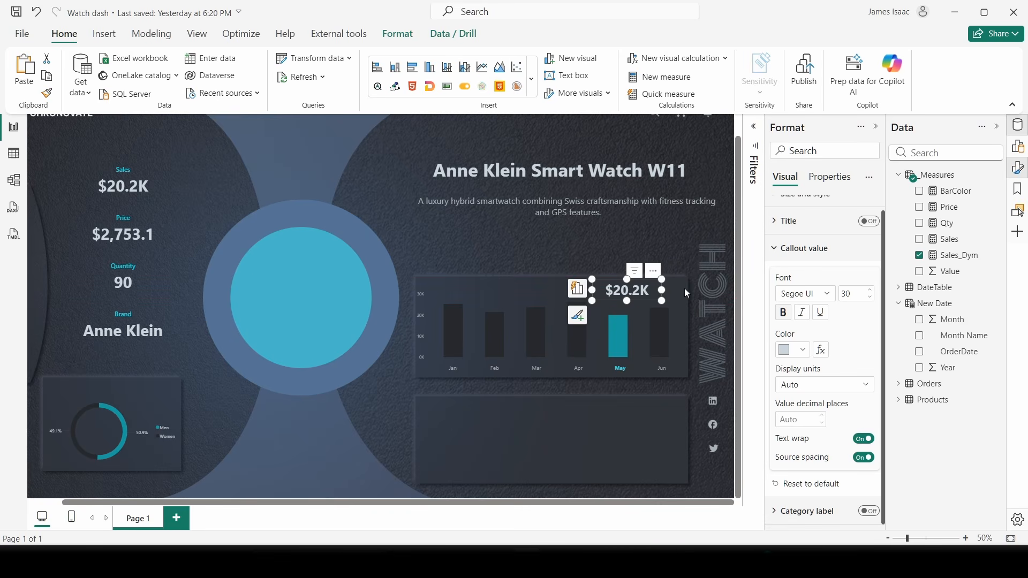
{"action": "left_click", "coordinate": [517, 247]}
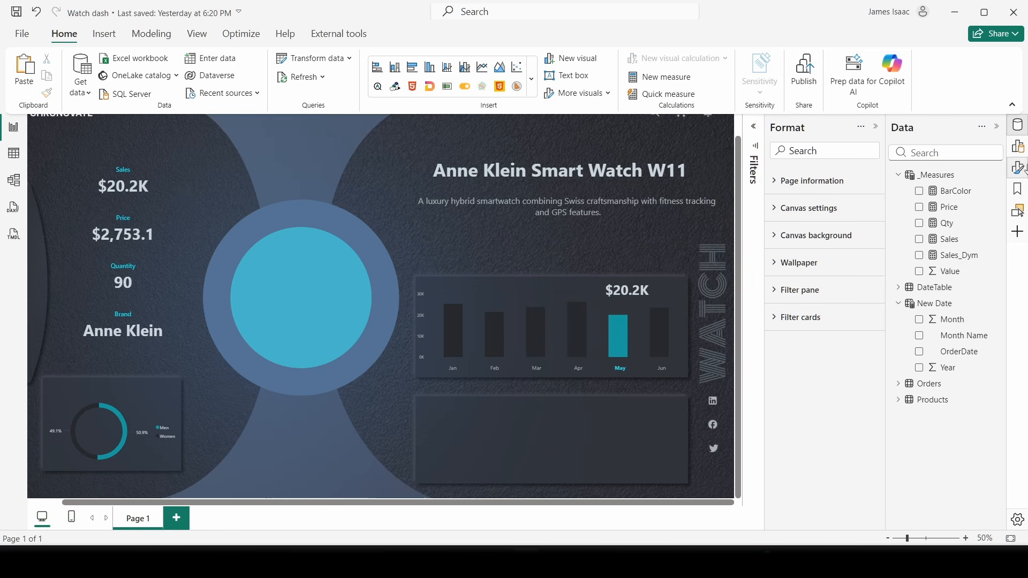
- Create a new measure named PYsale in the _Measures table
{"action": "left_click", "coordinate": [899, 303]}
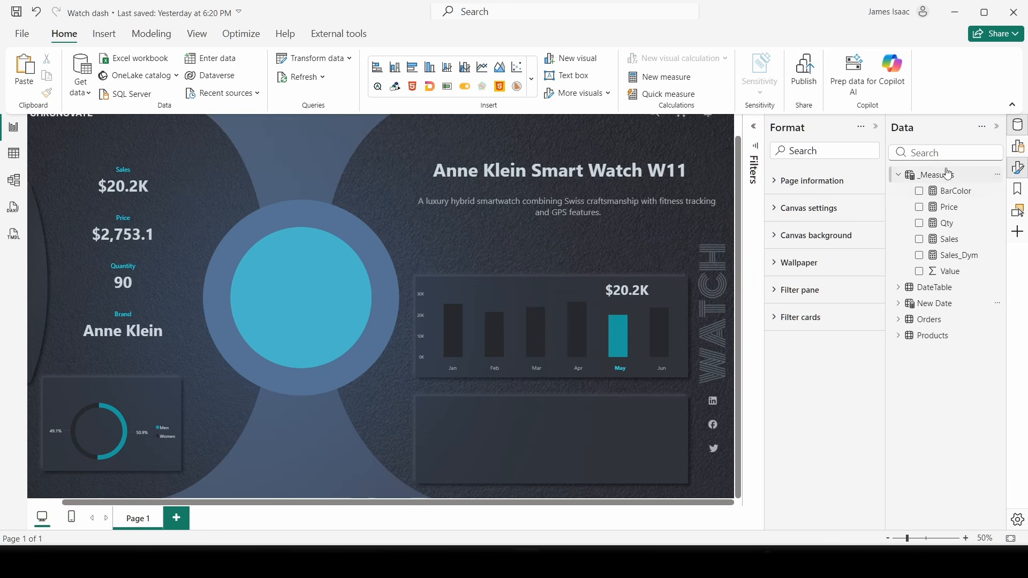
{"action": "right_click", "coordinate": [946, 172]}
{"action": "left_click", "coordinate": [872, 196]}
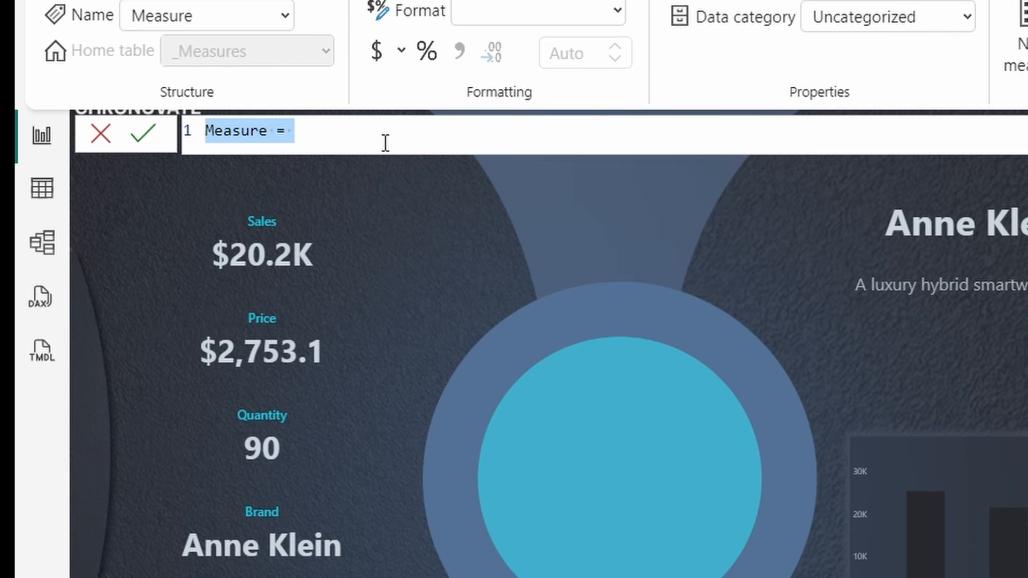
{"action": "type", "text": "Py"}
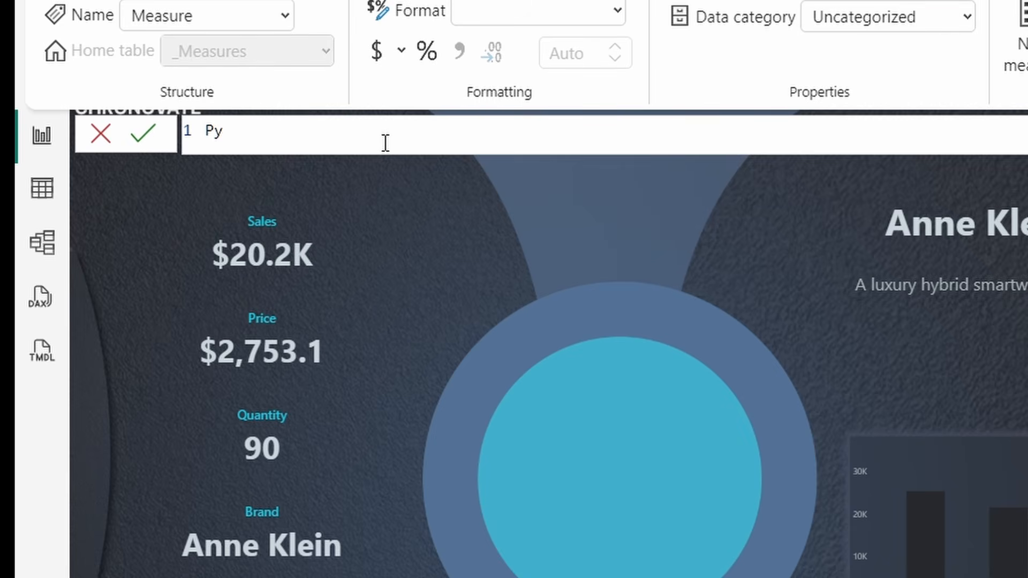
{"action": "key", "text": "BackSpace"}
{"action": "type", "text": "Ysales ="}
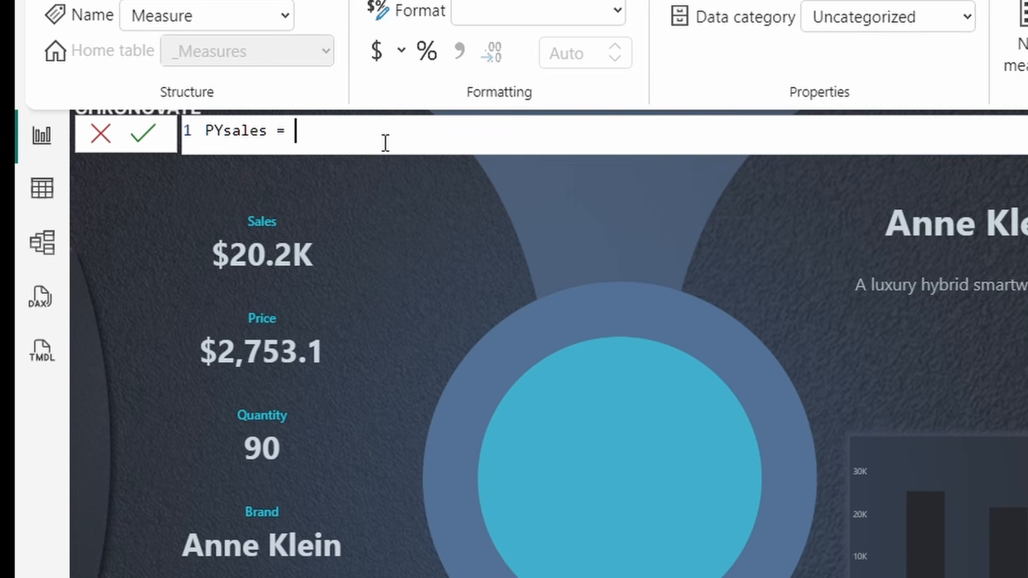
{"action": "key", "text": "BackSpace"}
{"action": "key", "text": "BackSpace"}
{"action": "key", "text": "BackSpace"}
{"action": "key", "text": "BackSpace"}
{"action": "type", "text": "="}
- Write line 2 of PYsale as VAR SelectedMonth = SELECTEDVALUE('New Date'[Month])
{"action": "key", "text": "shift+Return"}
{"action": "key", "text": "shift+Return"}
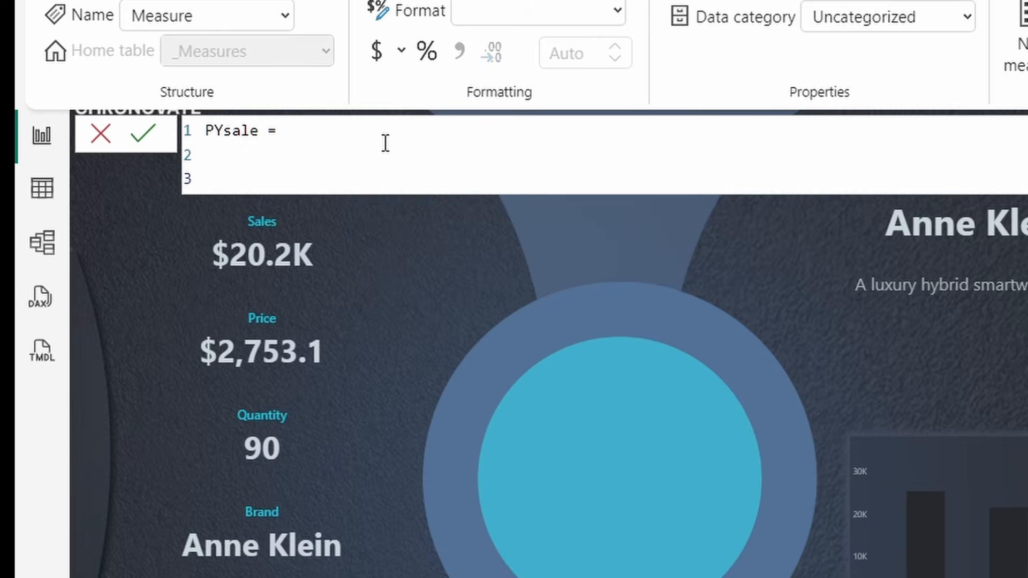
{"action": "type", "text": "Var"}
{"action": "key", "text": "BackSpace"}
{"action": "key", "text": "BackSpace"}
{"action": "key", "text": "BackSpace"}
{"action": "key", "text": "BackSpace"}
{"action": "key", "text": "BackSpace"}
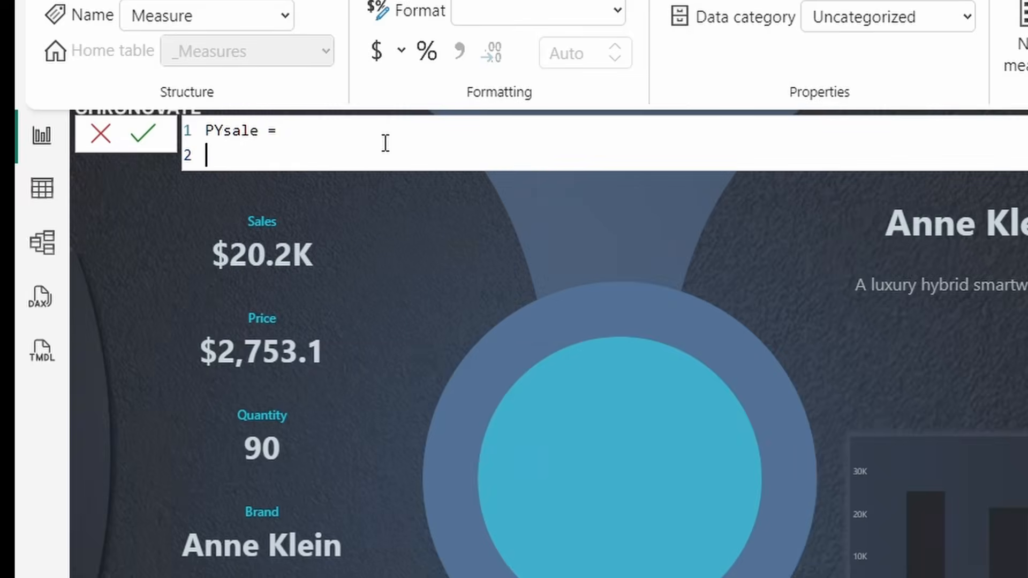
{"action": "type", "text": "VAR SELECT"}
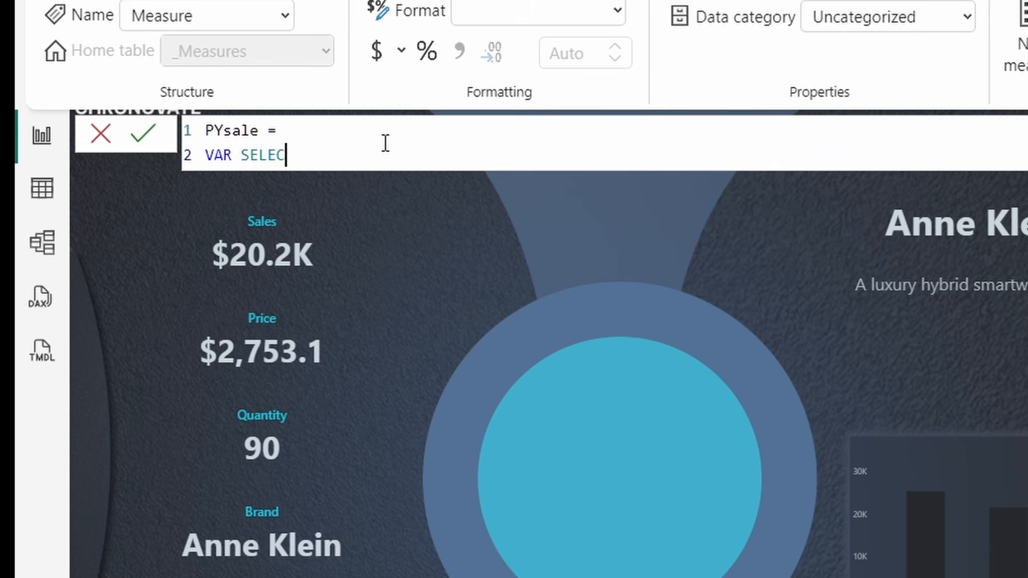
{"action": "key", "text": "BackSpace"}
{"action": "key", "text": "BackSpace"}
{"action": "key", "text": "BackSpace"}
{"action": "key", "text": "BackSpace"}
{"action": "key", "text": "BackSpace"}
{"action": "type", "text": "electedMonth "}
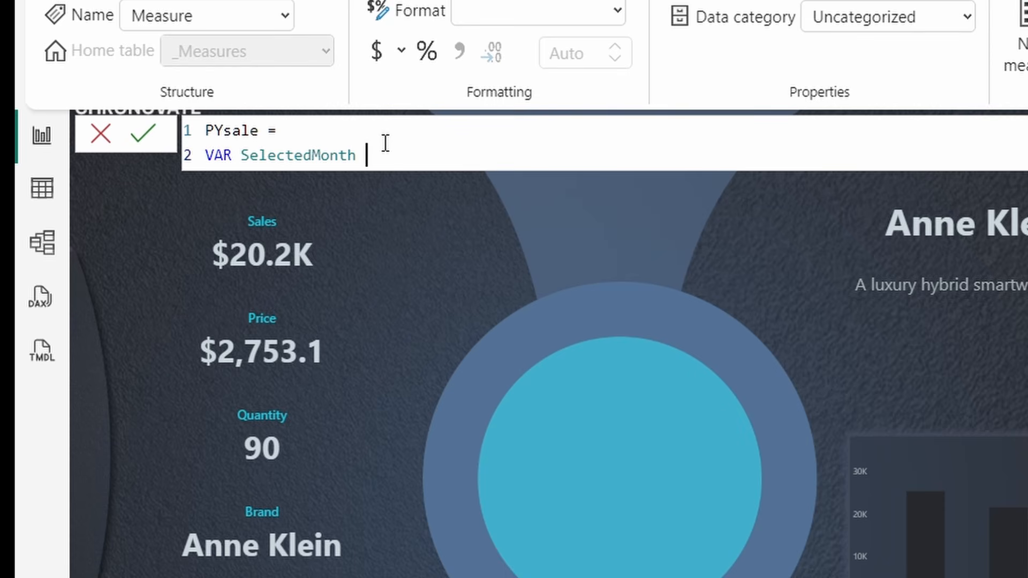
{"action": "type", "text": "= SELE"}
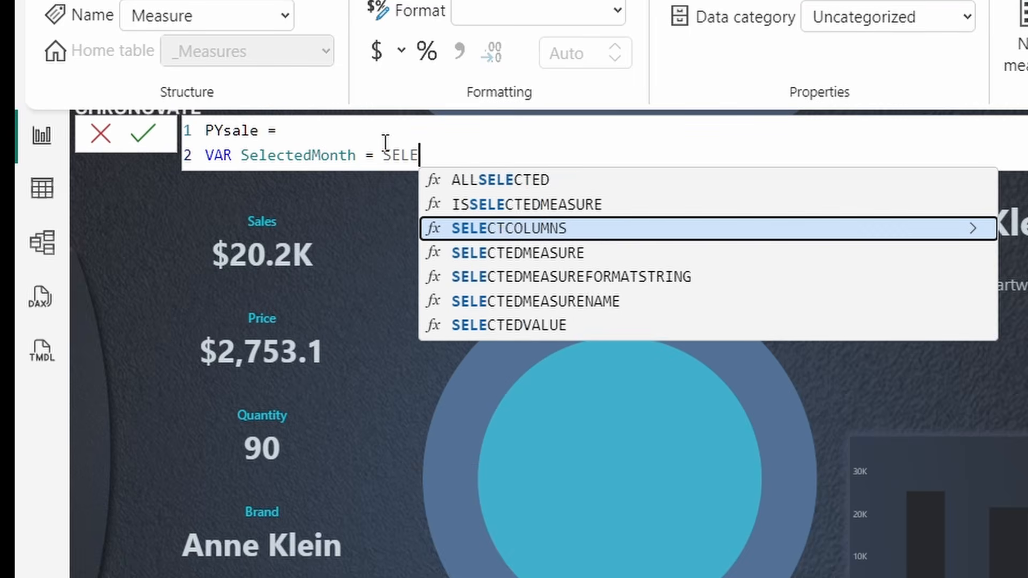
{"action": "type", "text": "CTED"}
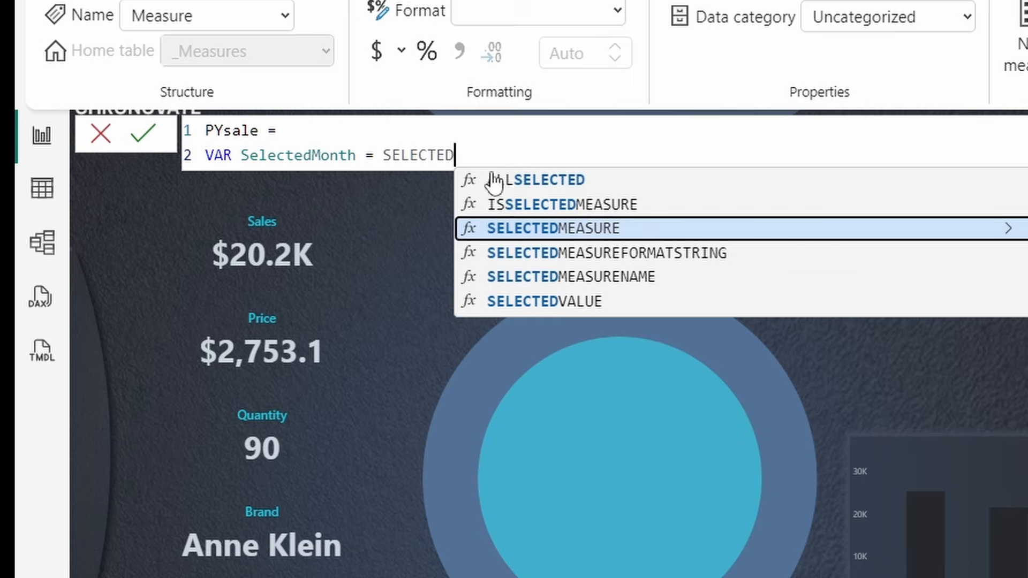
{"action": "left_click", "coordinate": [588, 300]}
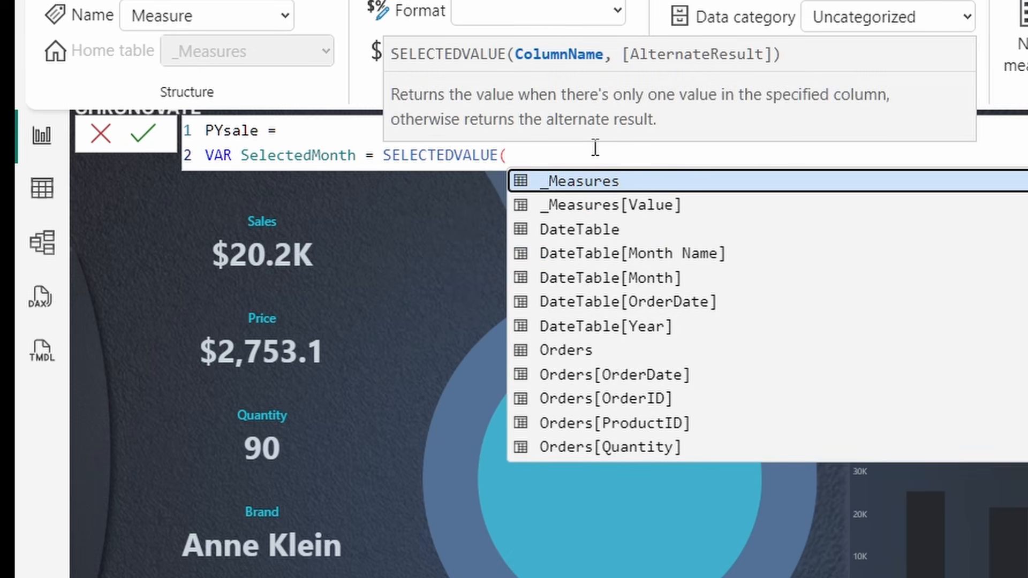
{"action": "type", "text": "NEW"}
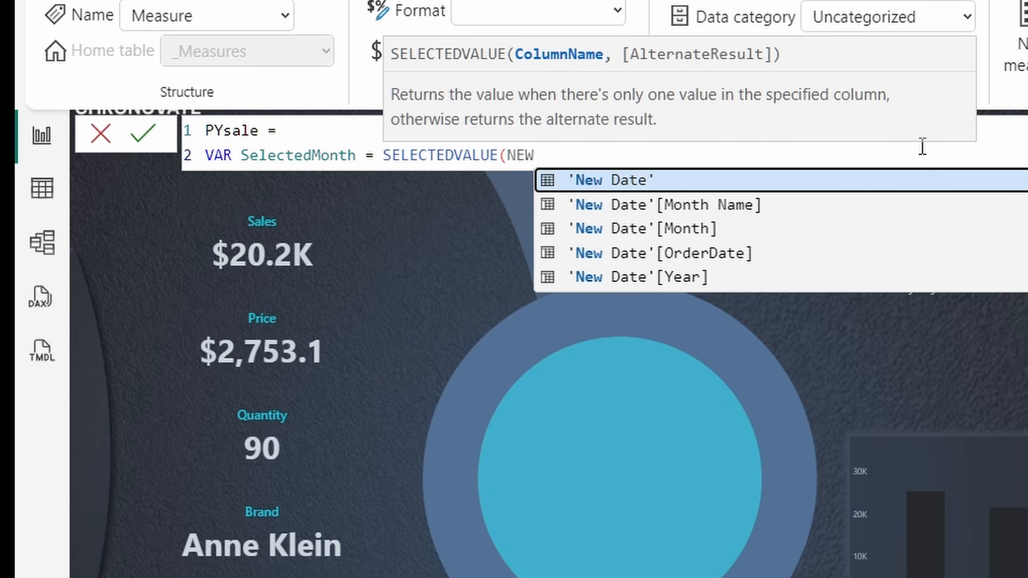
{"action": "left_click", "coordinate": [712, 230]}
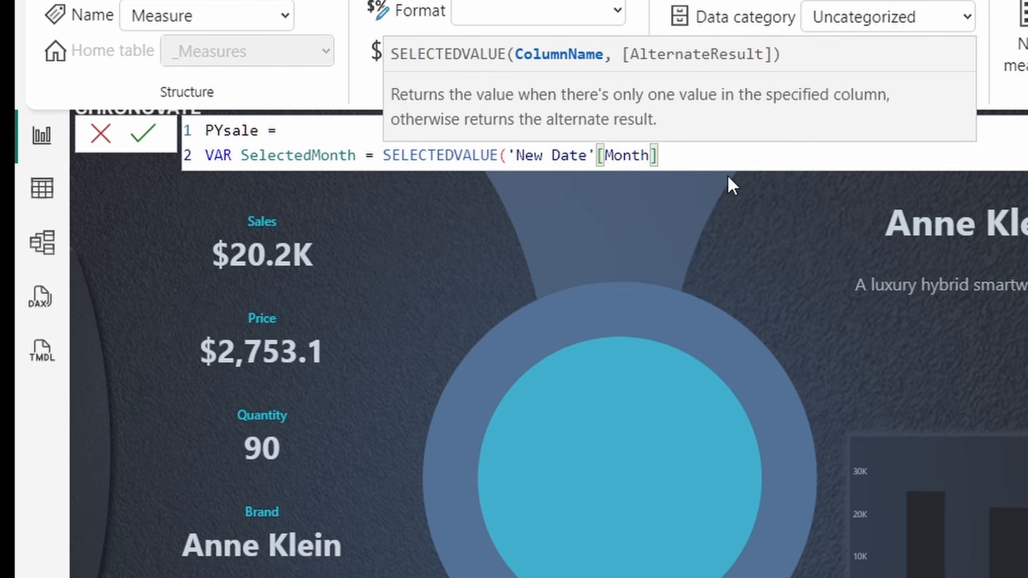
{"action": "type", "text": ")"}
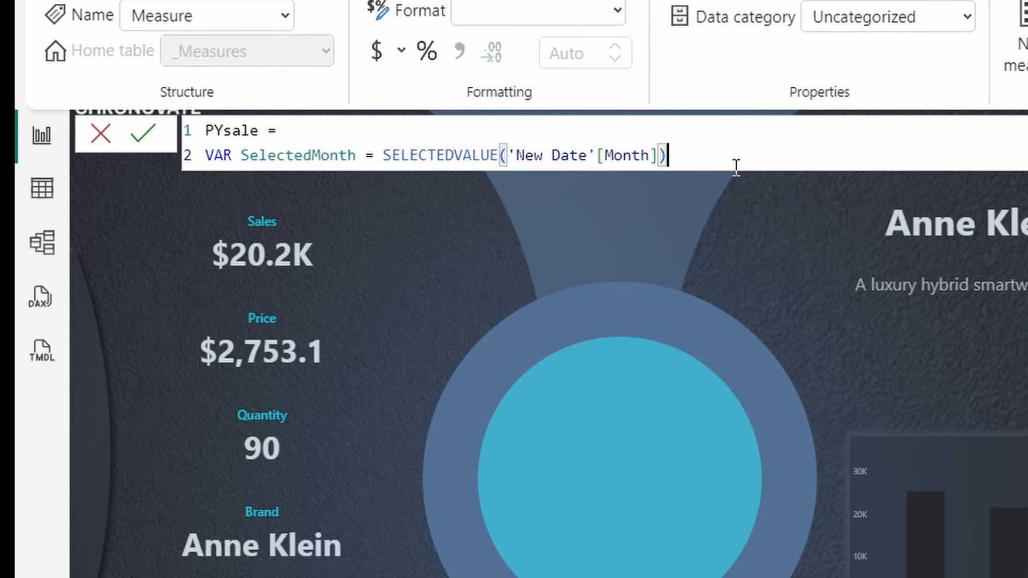
- Type VAR PrevMonth = SelectedMonth - 1 on line 3 of PYsale
{"action": "key", "text": "shift+Return"}
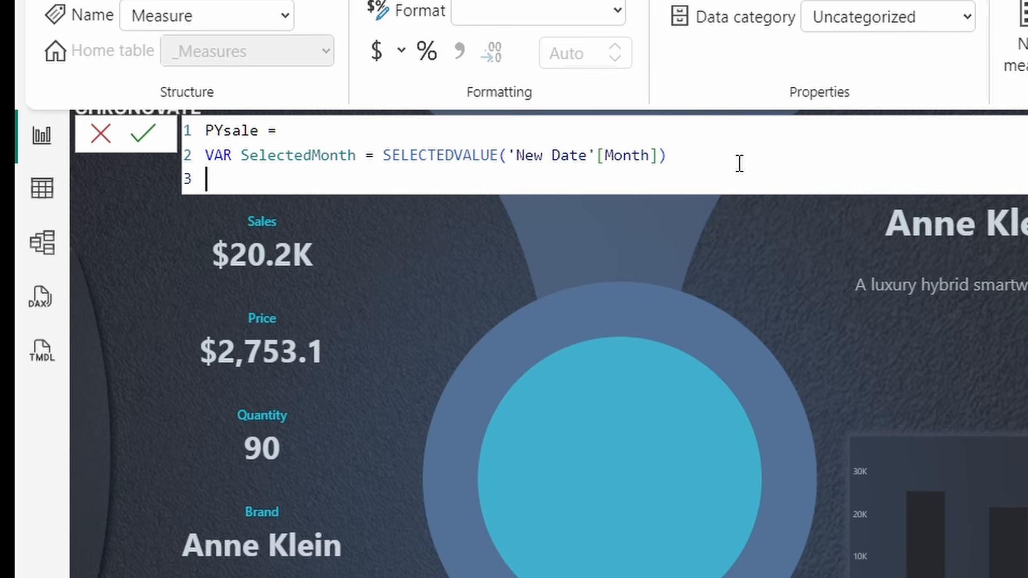
{"action": "type", "text": "VA"}
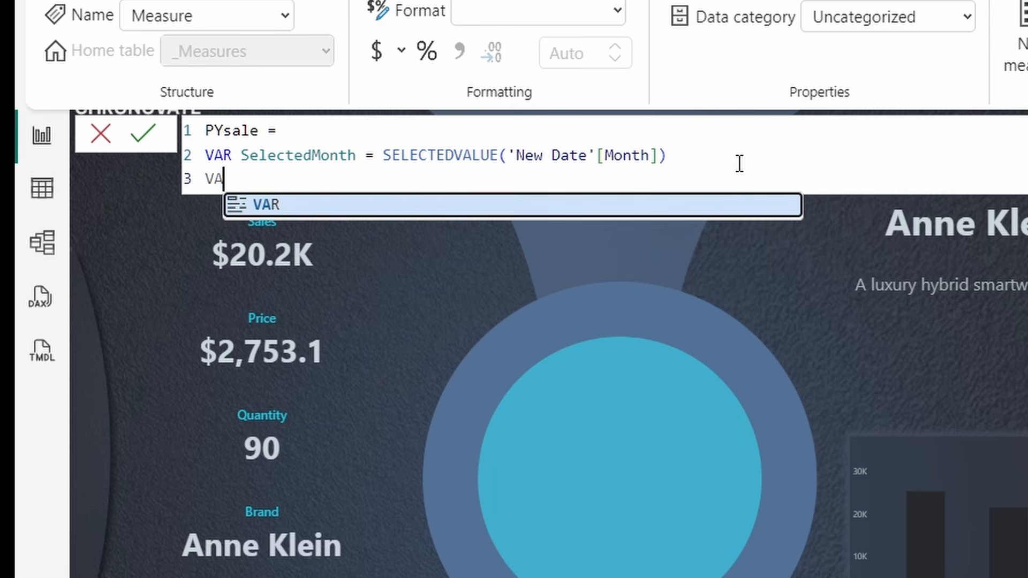
{"action": "type", "text": "R Prevv"}
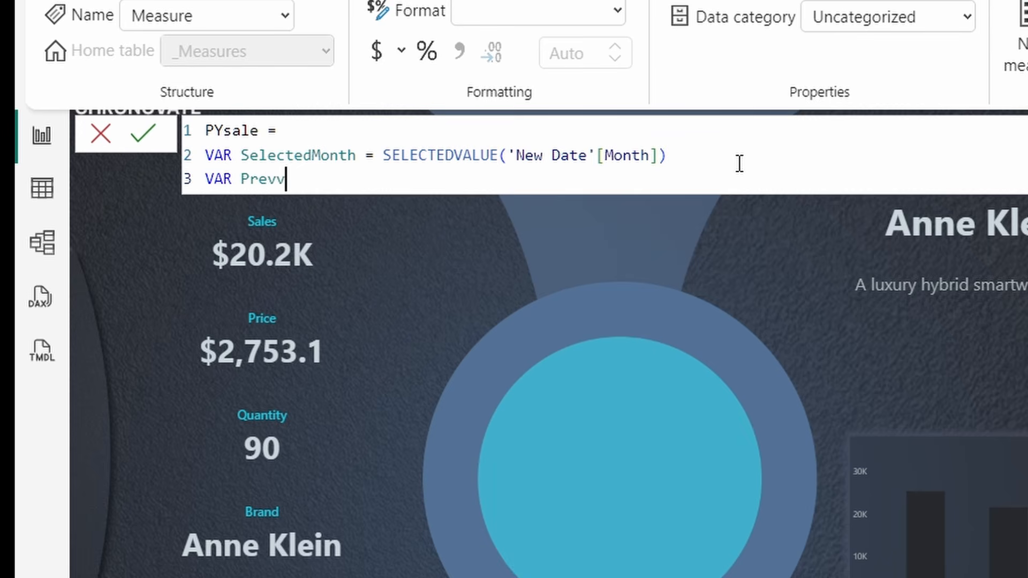
{"action": "key", "text": "BackSpace"}
{"action": "type", "text": "Month -"}
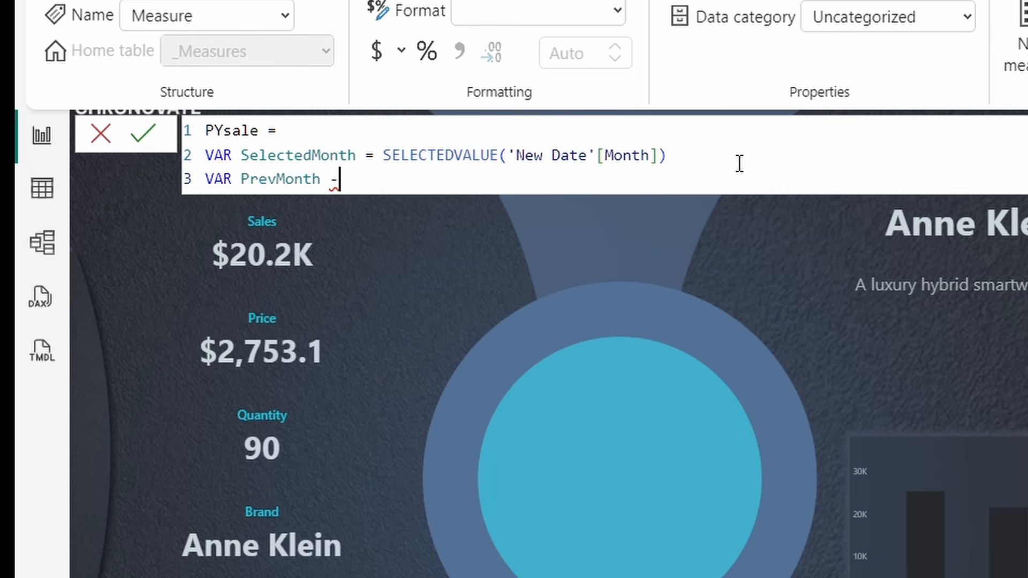
{"action": "key", "text": "BackSpace"}
{"action": "key", "text": "BackSpace"}
{"action": "type", "text": "= SELECTED"}
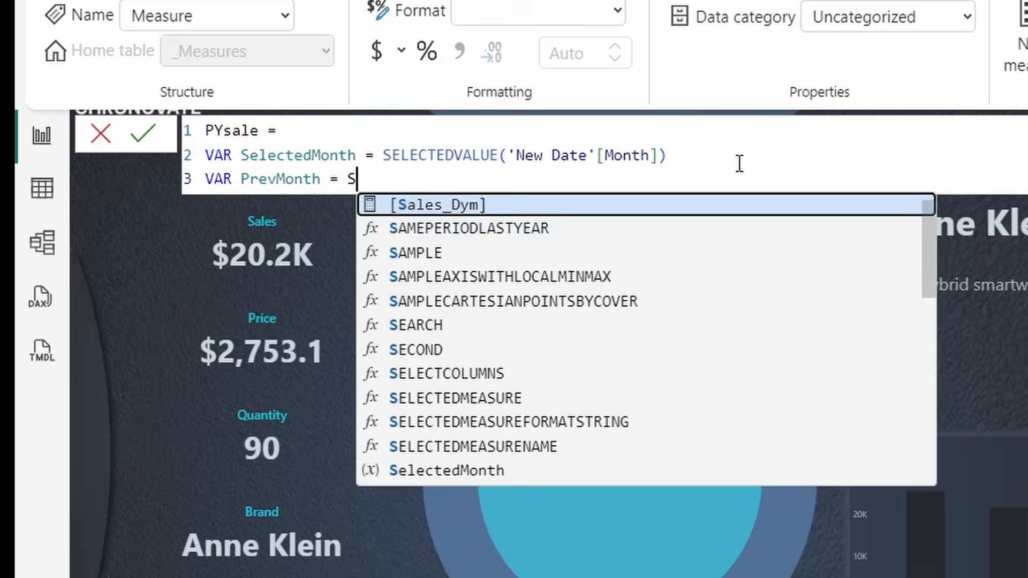
{"action": "key", "text": "BackSpace"}
{"action": "key", "text": "BackSpace"}
{"action": "key", "text": "BackSpace"}
{"action": "key", "text": "BackSpace"}
{"action": "key", "text": "BackSpace"}
{"action": "key", "text": "BackSpace"}
{"action": "key", "text": "BackSpace"}
{"action": "key", "text": "BackSpace"}
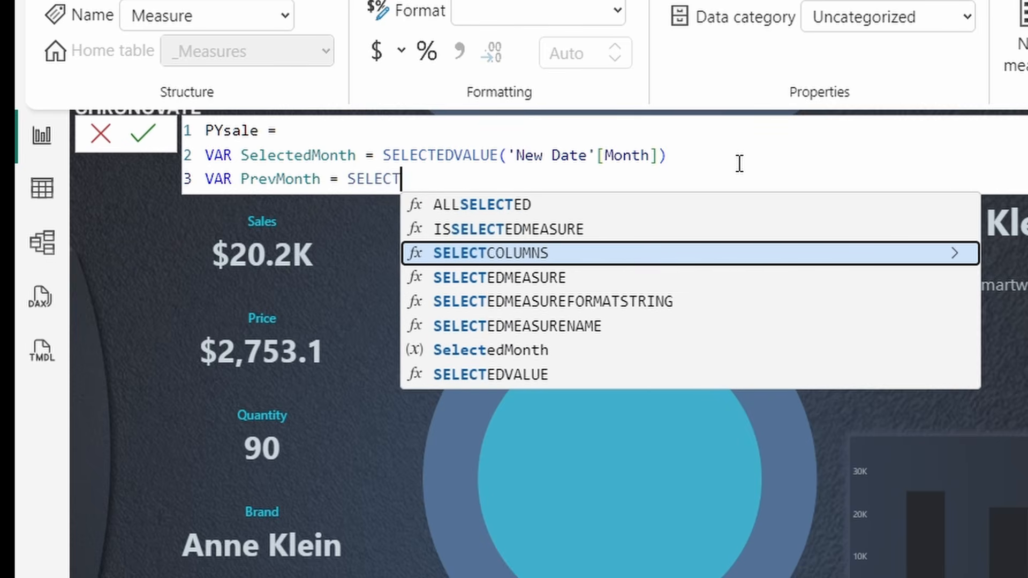
{"action": "type", "text": "Sele"}
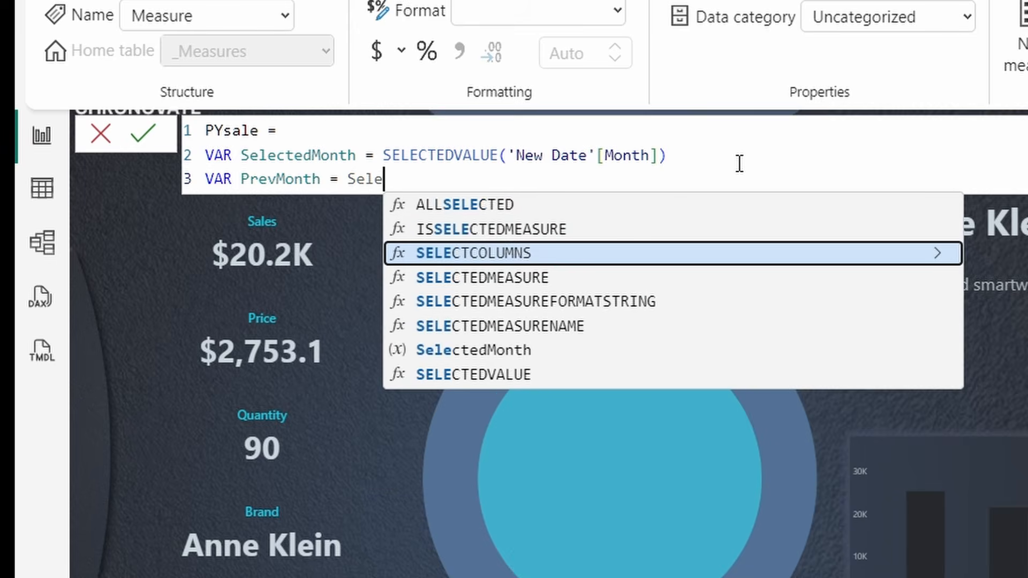
{"action": "type", "text": "cted"}
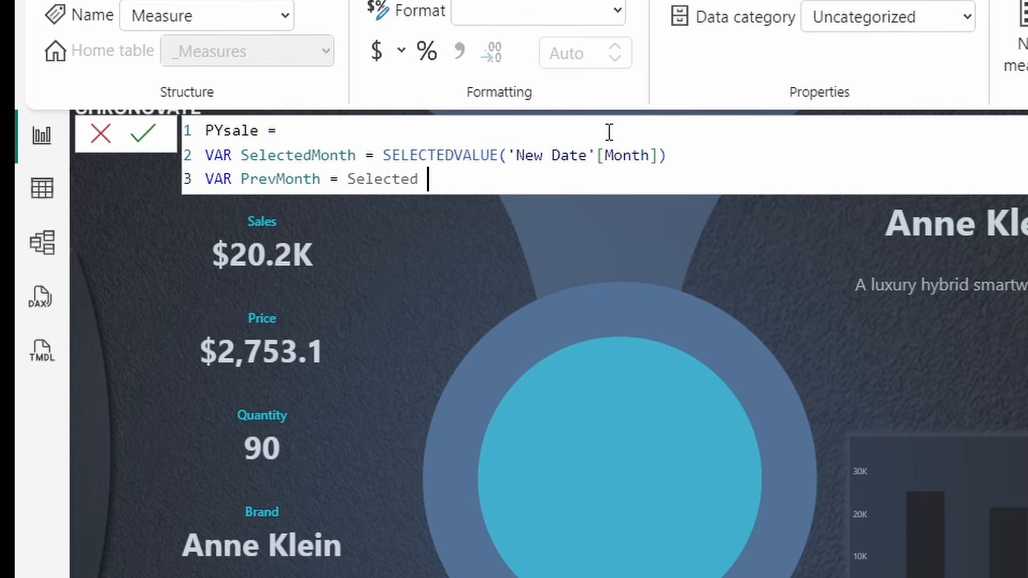
{"action": "left_click_drag", "start_coordinate": [665, 155], "coordinate": [234, 155]}
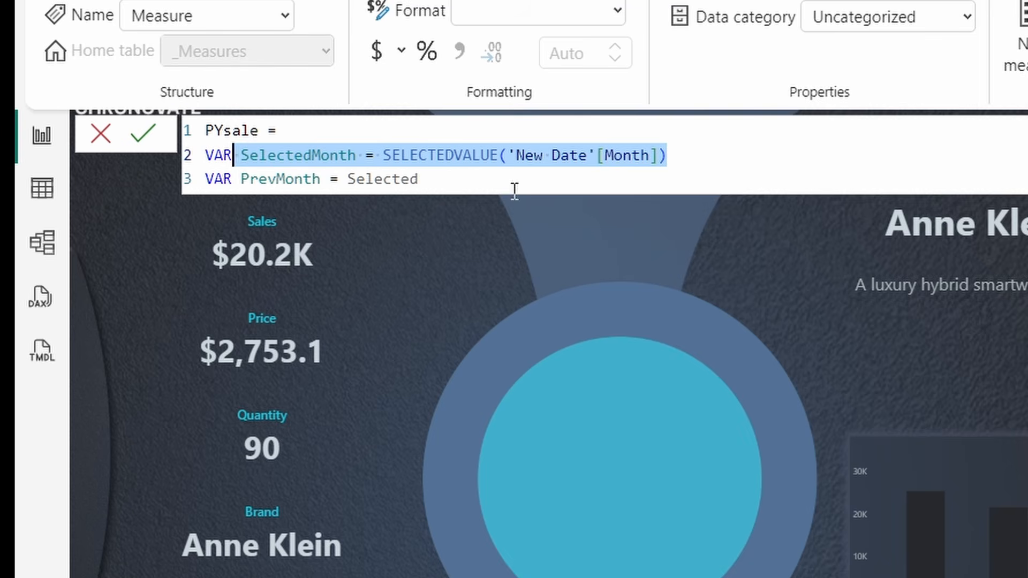
{"action": "left_click", "coordinate": [443, 182]}
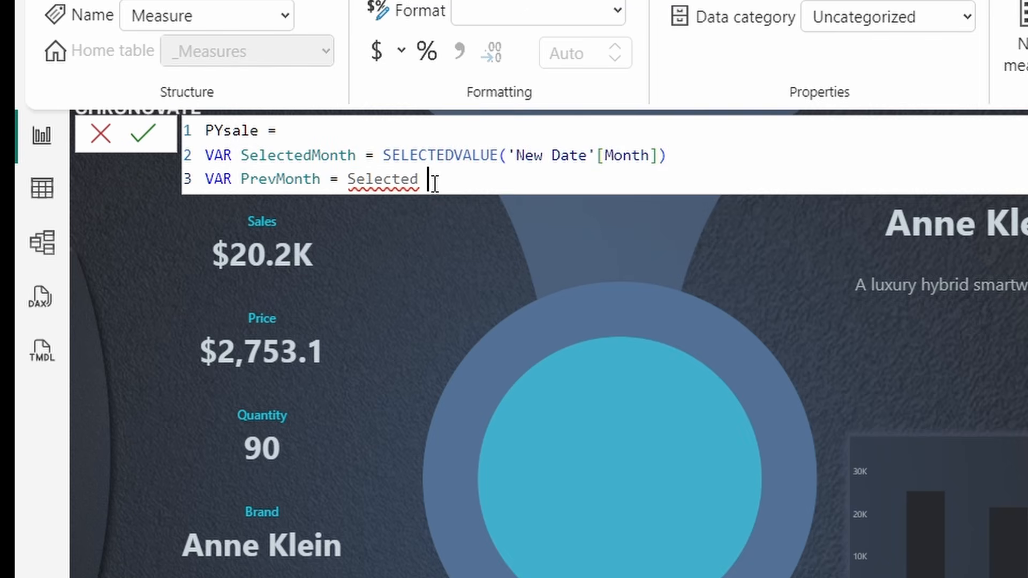
{"action": "key", "text": "BackSpace"}
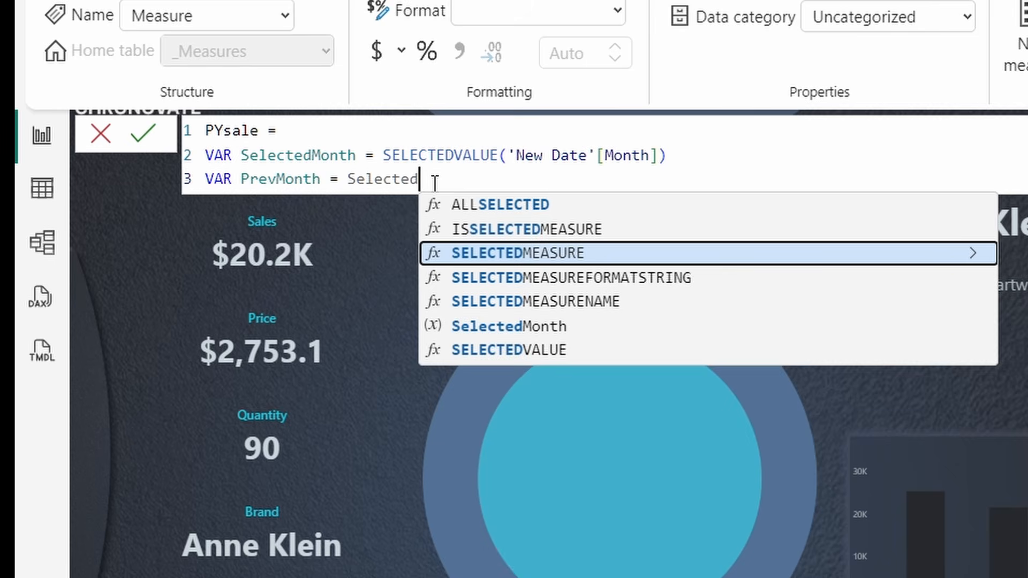
{"action": "type", "text": "Mo"}
{"action": "left_click", "coordinate": [559, 206]}
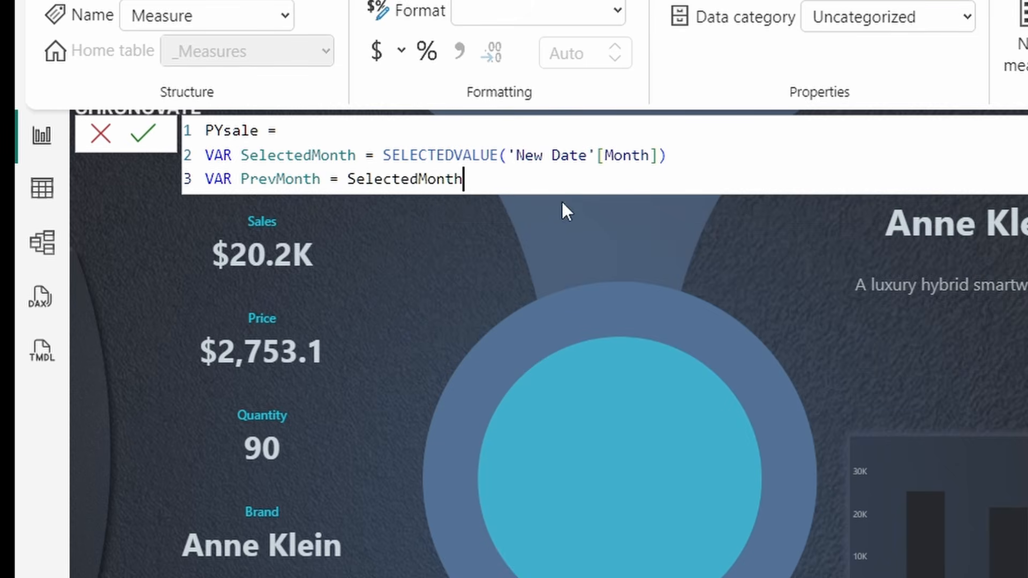
{"action": "type", "text": "- 1"}
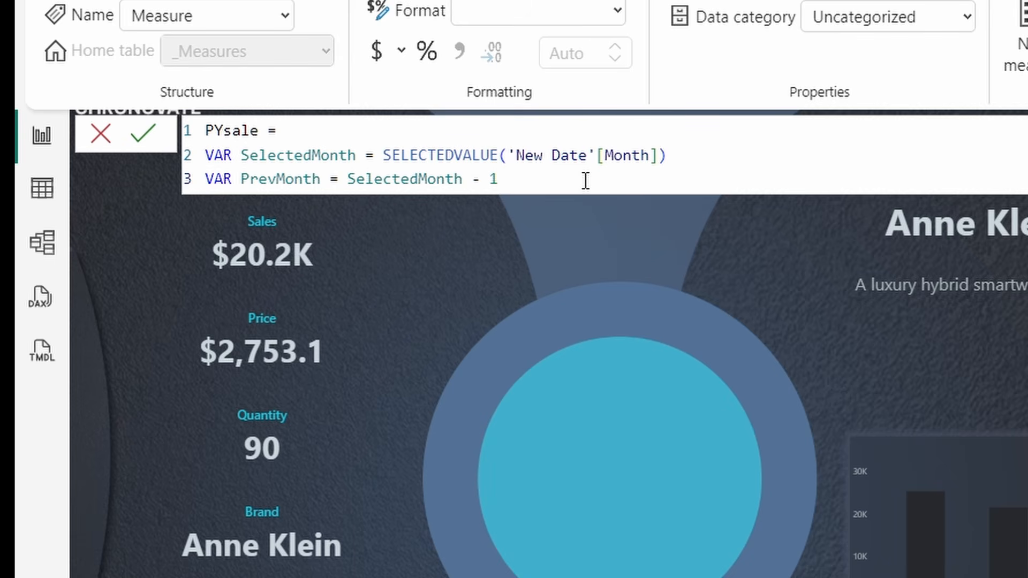
- Add blank lines and review the SelectedMonth and PrevMonth variable definitions
{"action": "key", "text": "shift+Return"}
{"action": "key", "text": "shift+Return"}
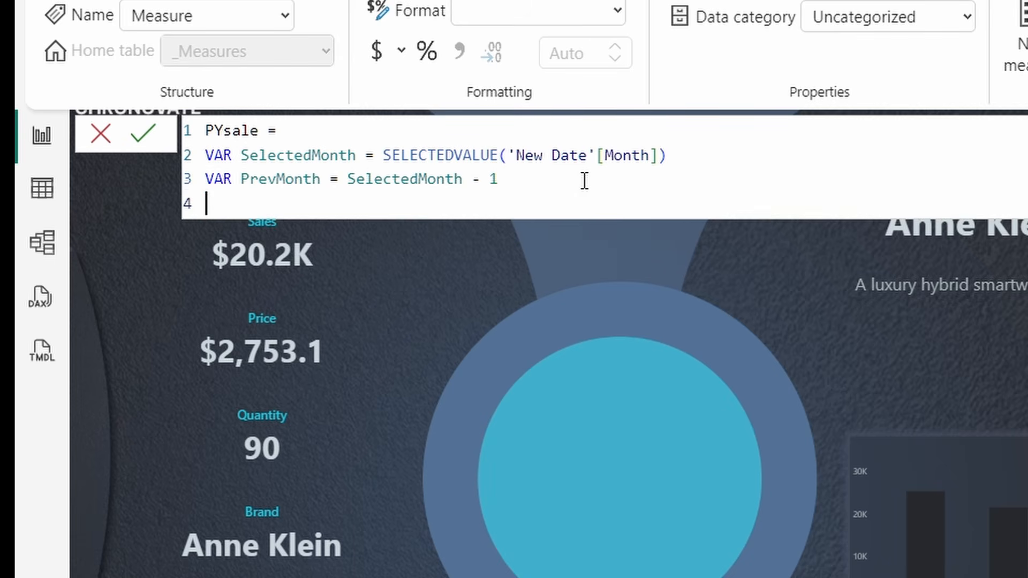
{"action": "left_click_drag", "start_coordinate": [500, 182], "coordinate": [207, 181]}
{"action": "left_click", "coordinate": [710, 170]}
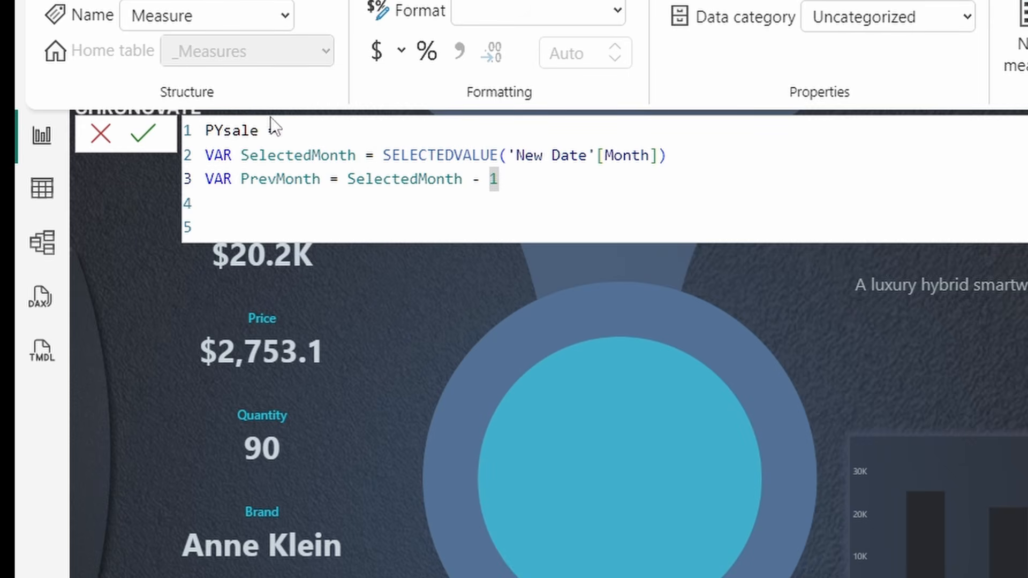
{"action": "left_click_drag", "start_coordinate": [246, 155], "coordinate": [701, 161]}
{"action": "left_click", "coordinate": [394, 227]}
{"action": "left_click_drag", "start_coordinate": [223, 178], "coordinate": [534, 143]}
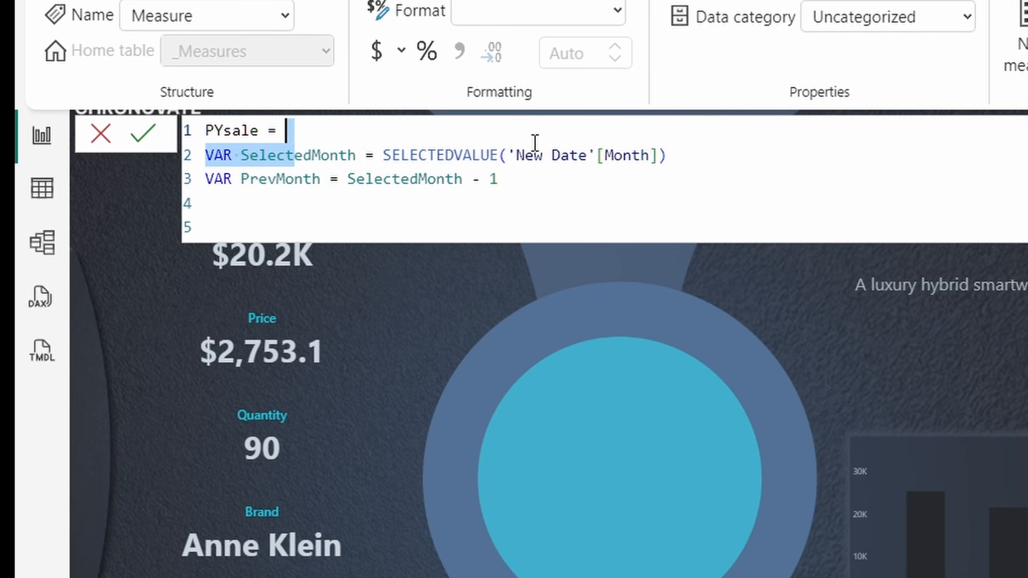
{"action": "left_click", "coordinate": [530, 178]}
- Start PYsale's Return with CALCULATE(SUM(Orders[TotalAmount])
{"action": "key", "text": "Return"}
{"action": "key", "text": "Return"}
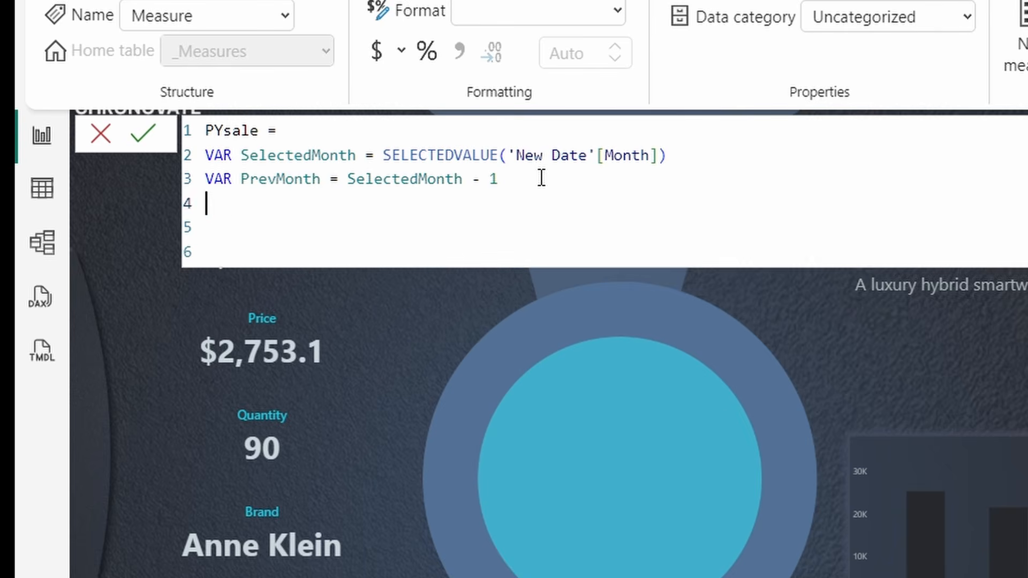
{"action": "type", "text": "Return"}
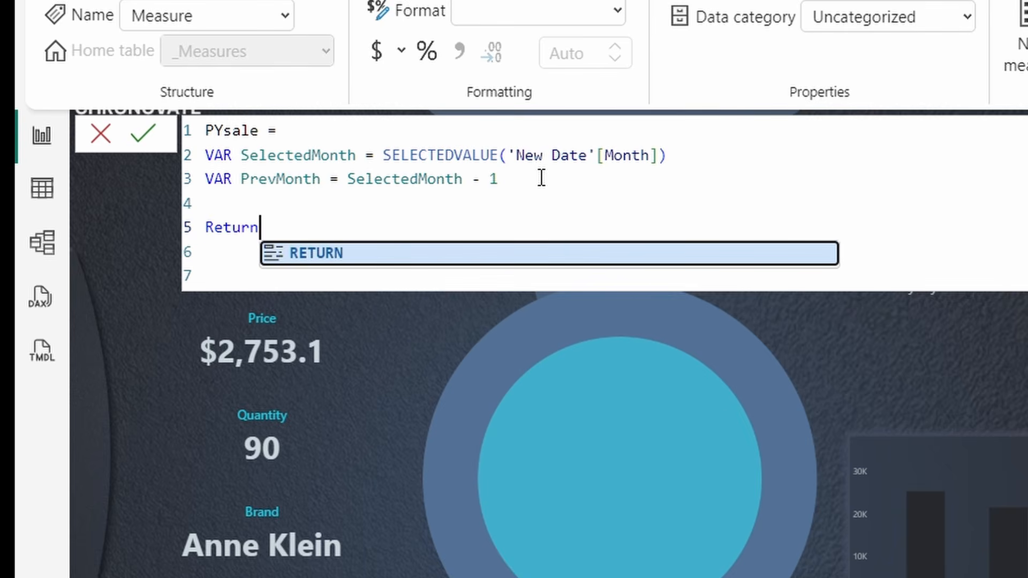
{"action": "key", "text": "Return"}
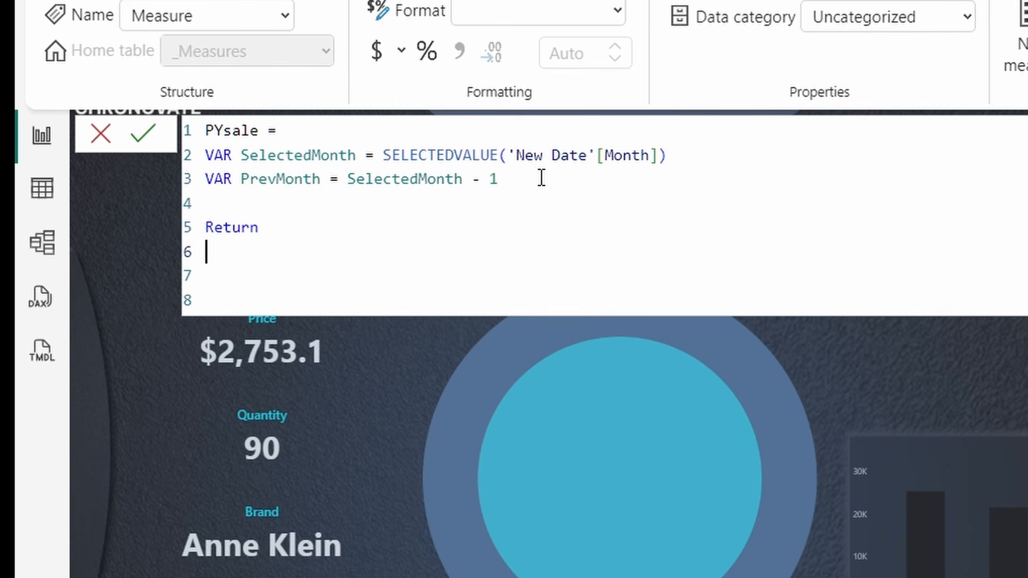
{"action": "type", "text": "Cal"}
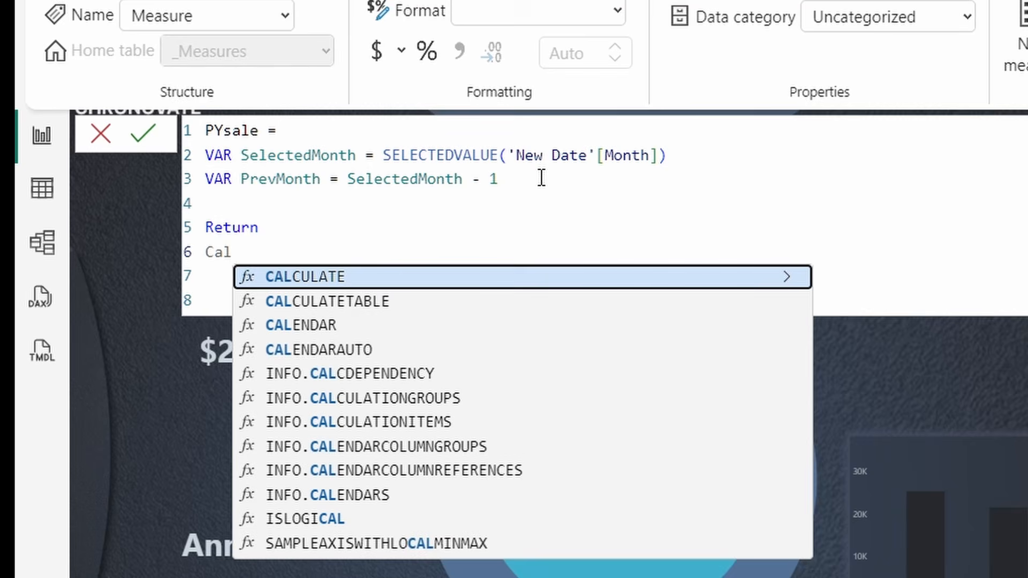
{"action": "left_click", "coordinate": [436, 277]}
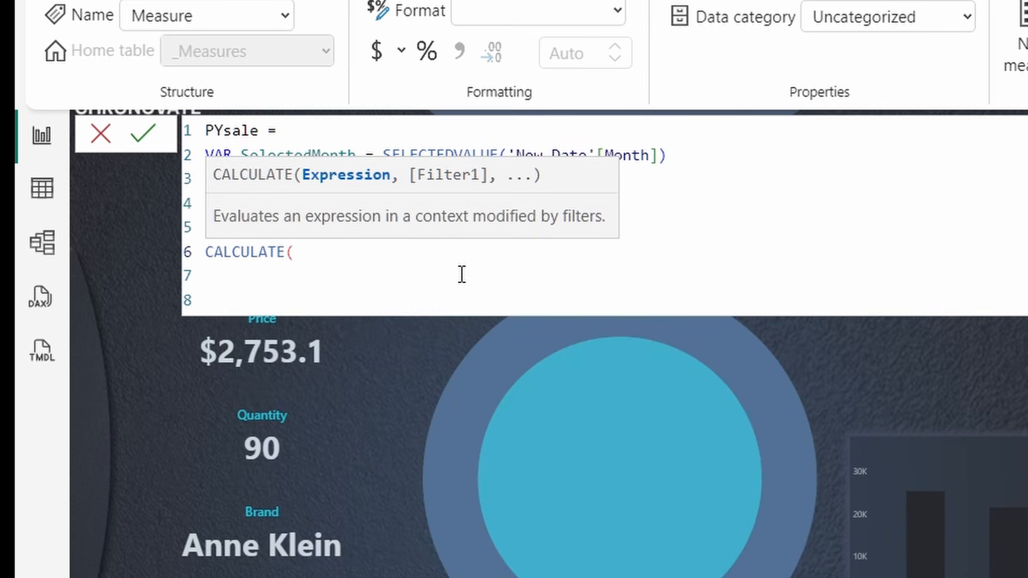
{"action": "type", "text": "sum"}
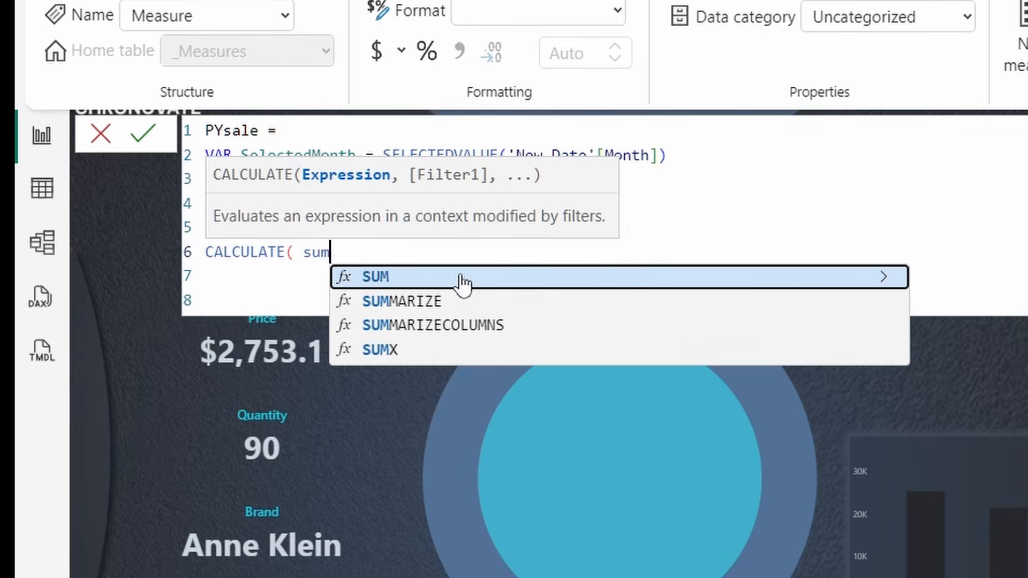
{"action": "key", "text": "BackSpace"}
{"action": "key", "text": "BackSpace"}
{"action": "key", "text": "BackSpace"}
{"action": "type", "text": "SUM "}
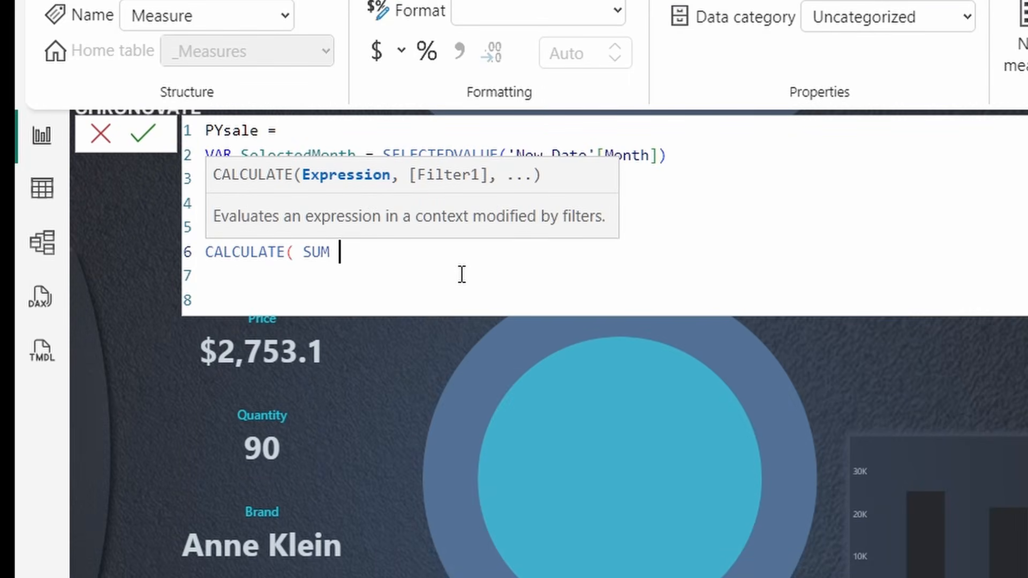
{"action": "type", "text": "=(order"}
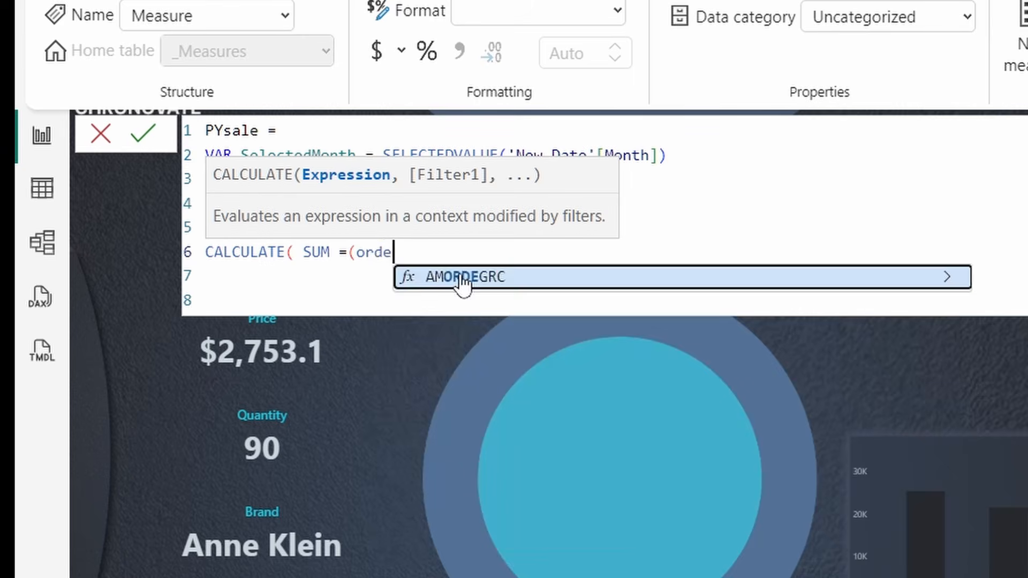
{"action": "key", "text": "BackSpace"}
{"action": "key", "text": "BackSpace"}
{"action": "key", "text": "BackSpace"}
{"action": "key", "text": "BackSpace"}
{"action": "key", "text": "BackSpace"}
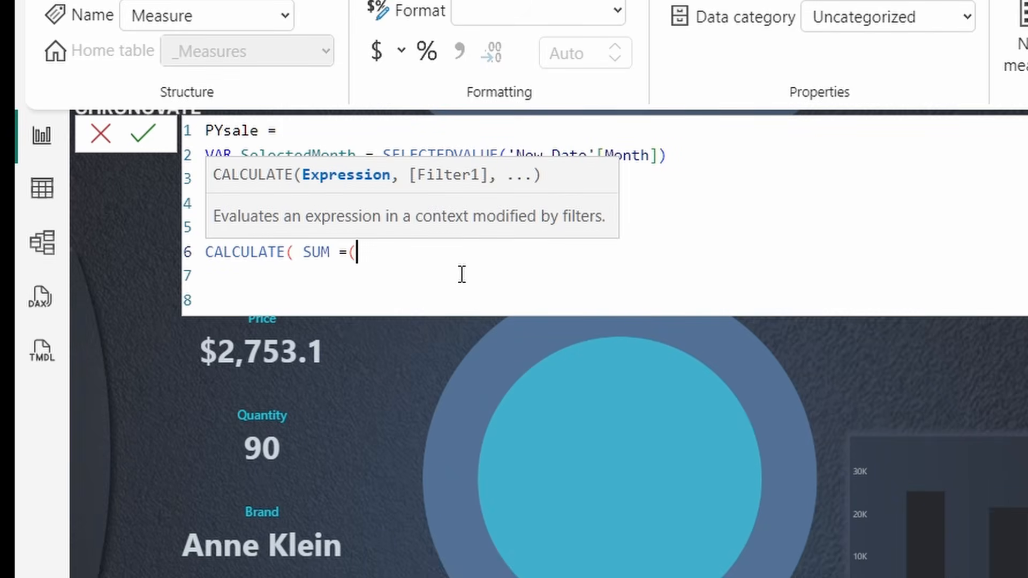
{"action": "key", "text": "BackSpace"}
{"action": "key", "text": "BackSpace"}
{"action": "type", "text": "(or"}
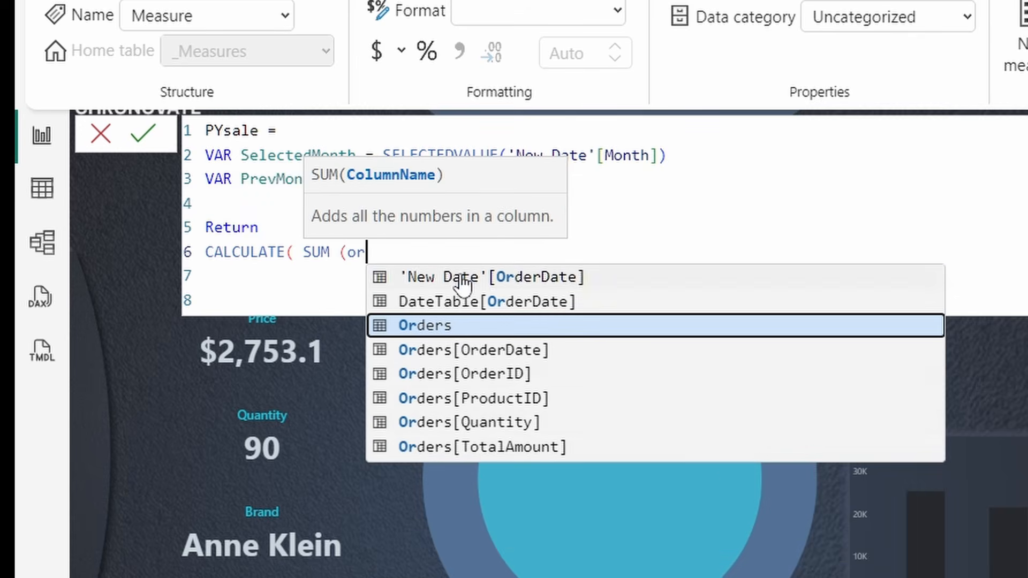
{"action": "left_click", "coordinate": [503, 446]}
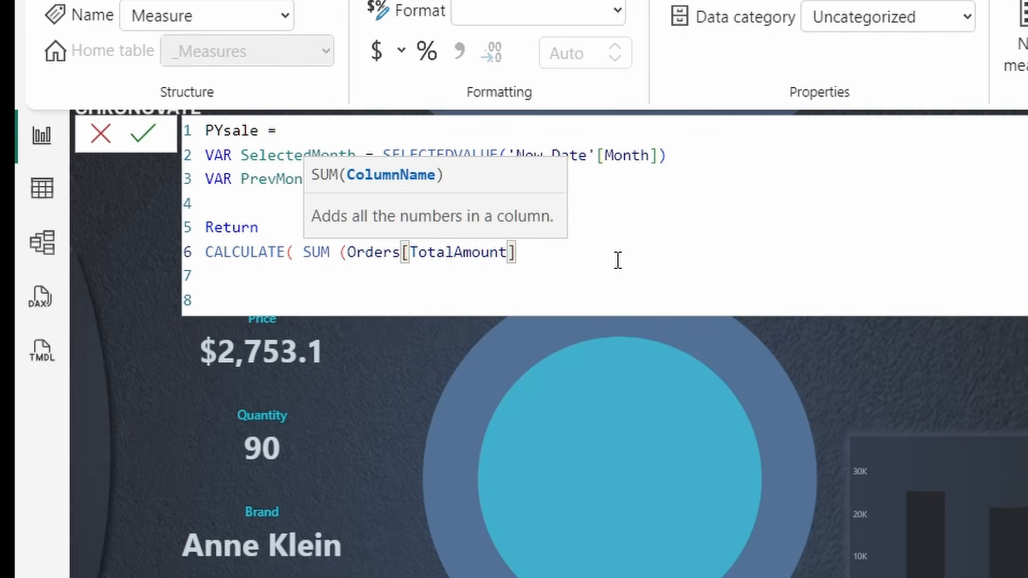
- Add the DateTable[Month] = PrevMonth filter and commit the PYsale measure
{"action": "type", "text": "), "}
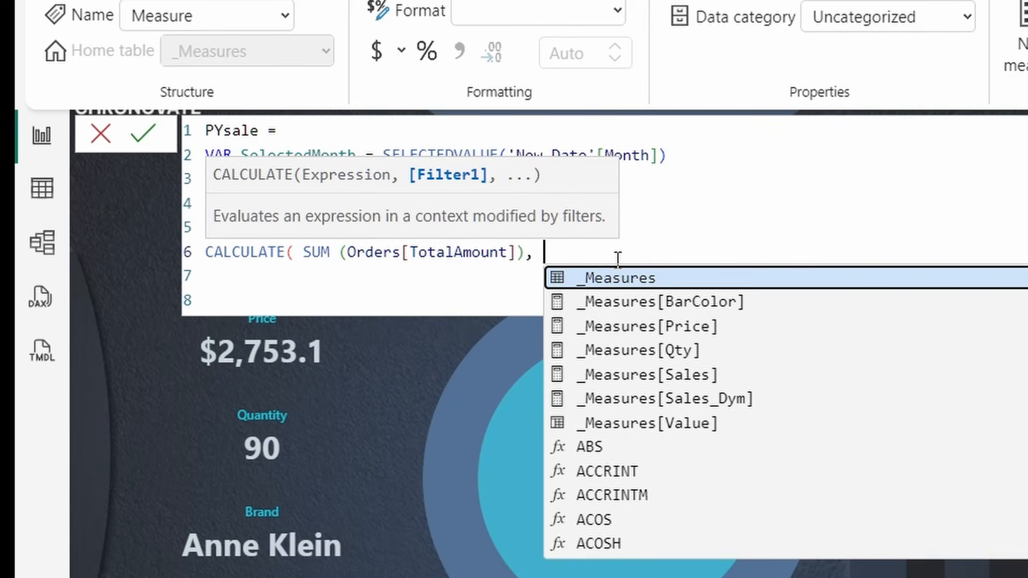
{"action": "type", "text": "DateTab"}
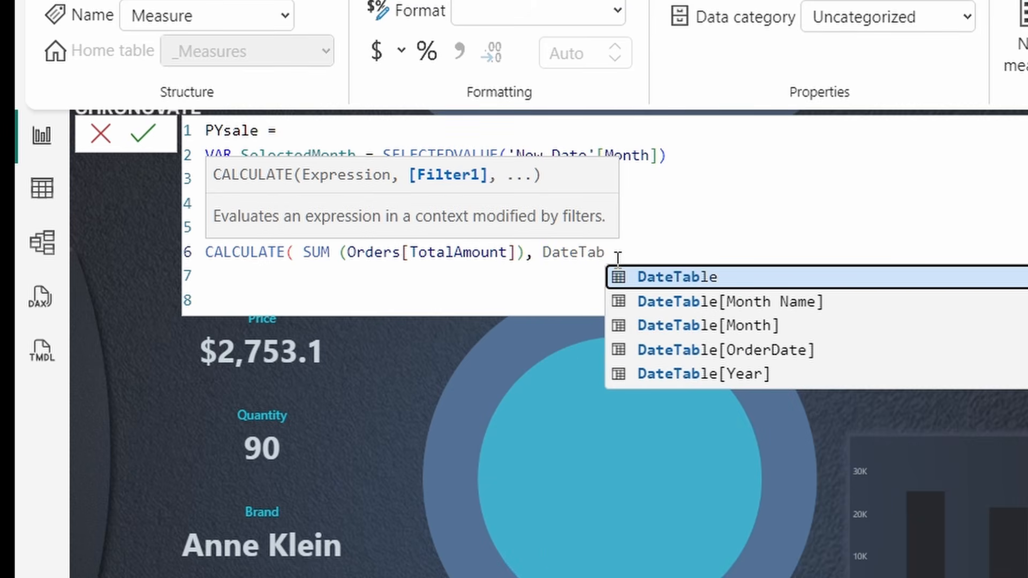
{"action": "type", "text": "le"}
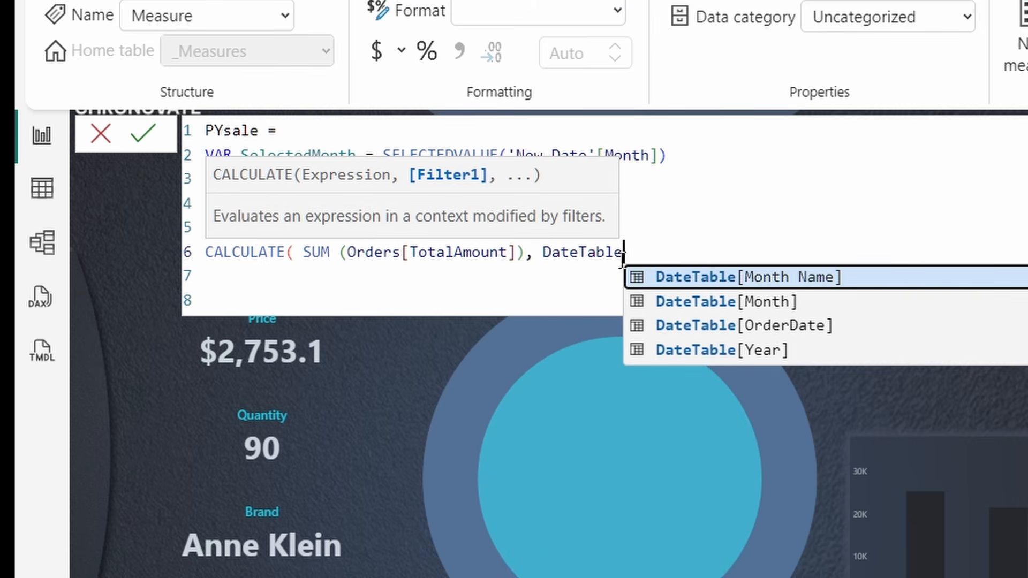
{"action": "left_click", "coordinate": [749, 302]}
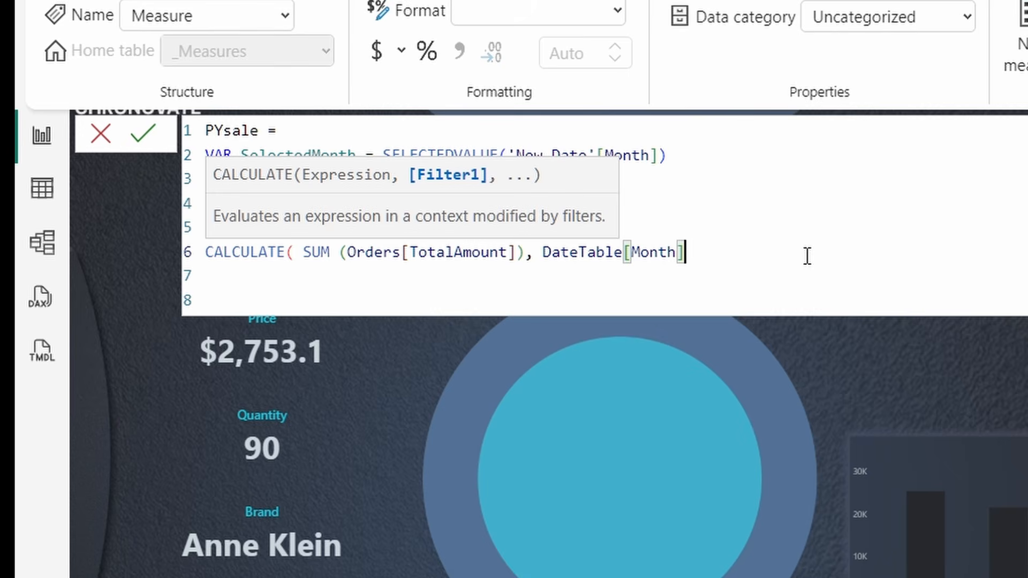
{"action": "type", "text": "= P"}
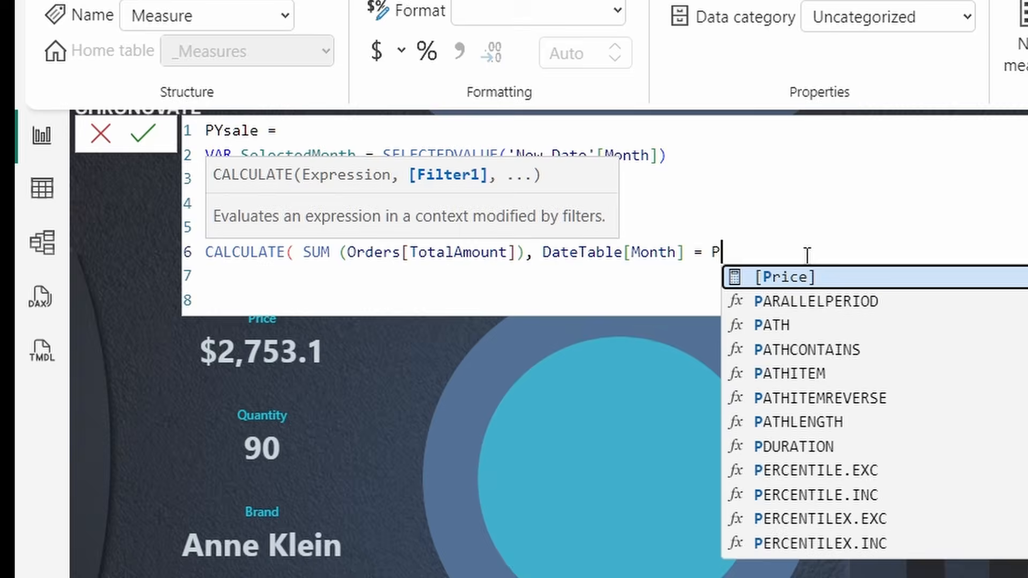
{"action": "type", "text": "re"}
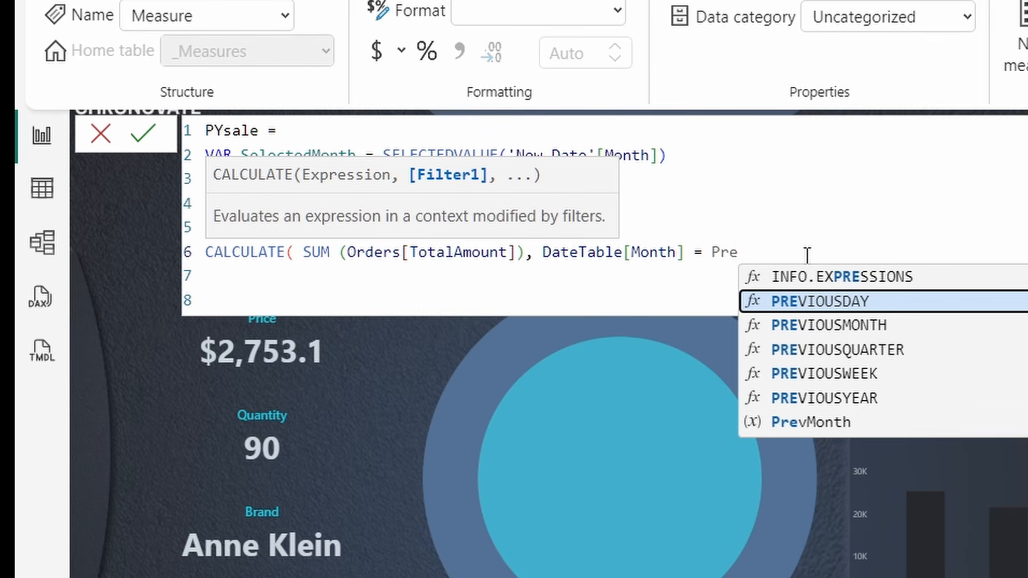
{"action": "left_click", "coordinate": [801, 421]}
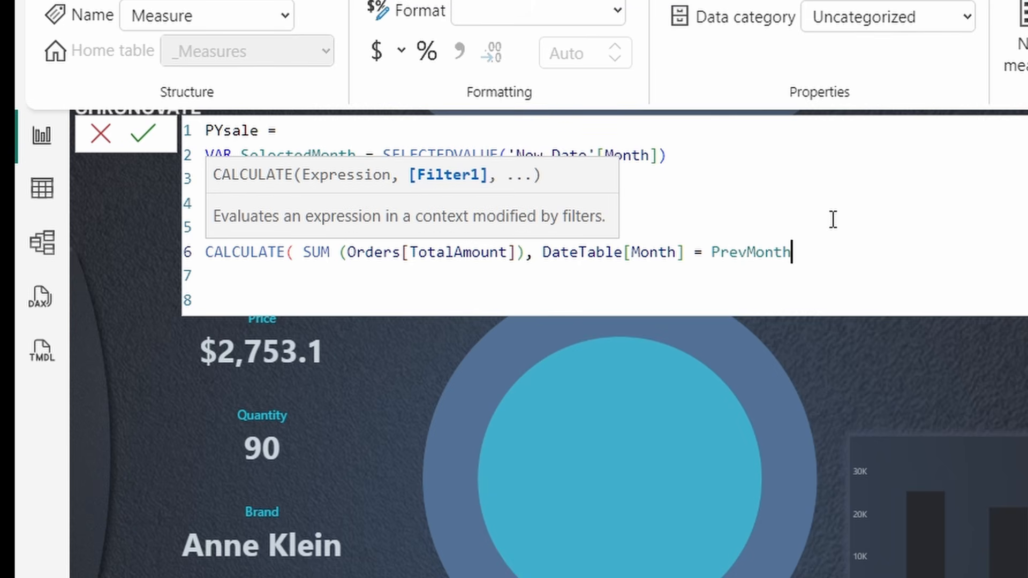
{"action": "type", "text": ")"}
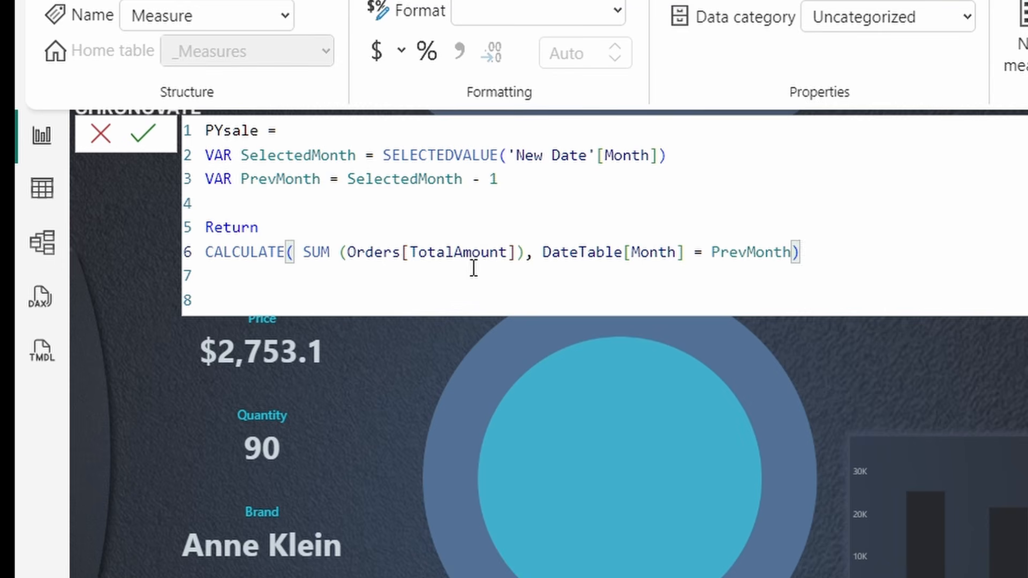
{"action": "left_click_drag", "start_coordinate": [543, 252], "coordinate": [679, 252]}
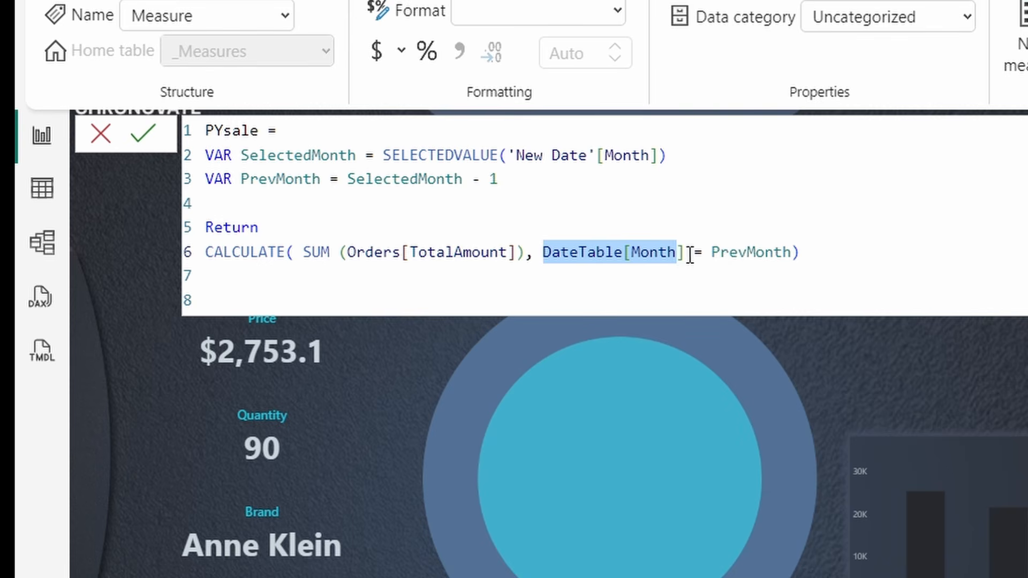
{"action": "left_click_drag", "start_coordinate": [676, 252], "coordinate": [790, 254]}
{"action": "key", "text": "ctrl+z"}
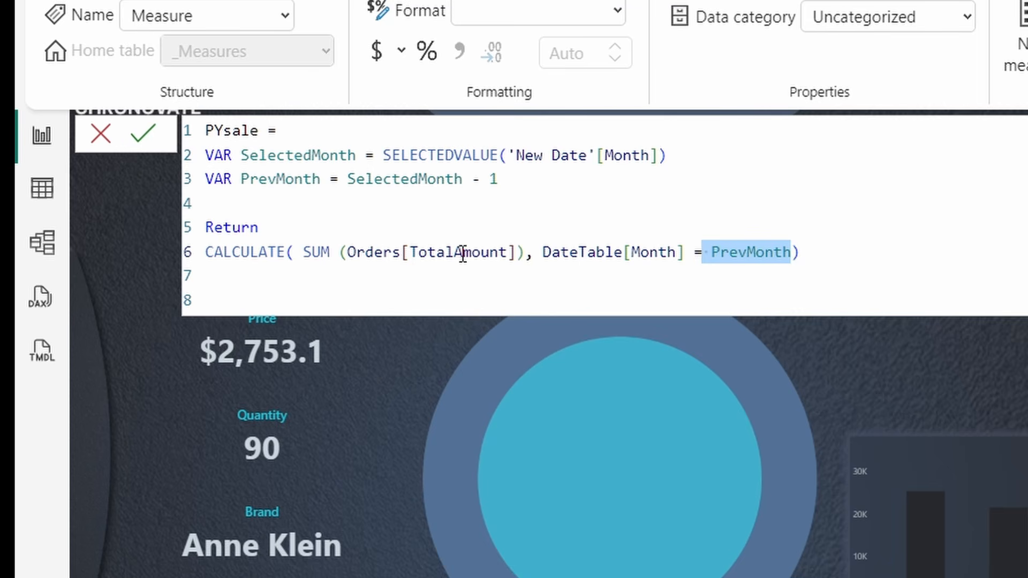
{"action": "left_click", "coordinate": [142, 133]}
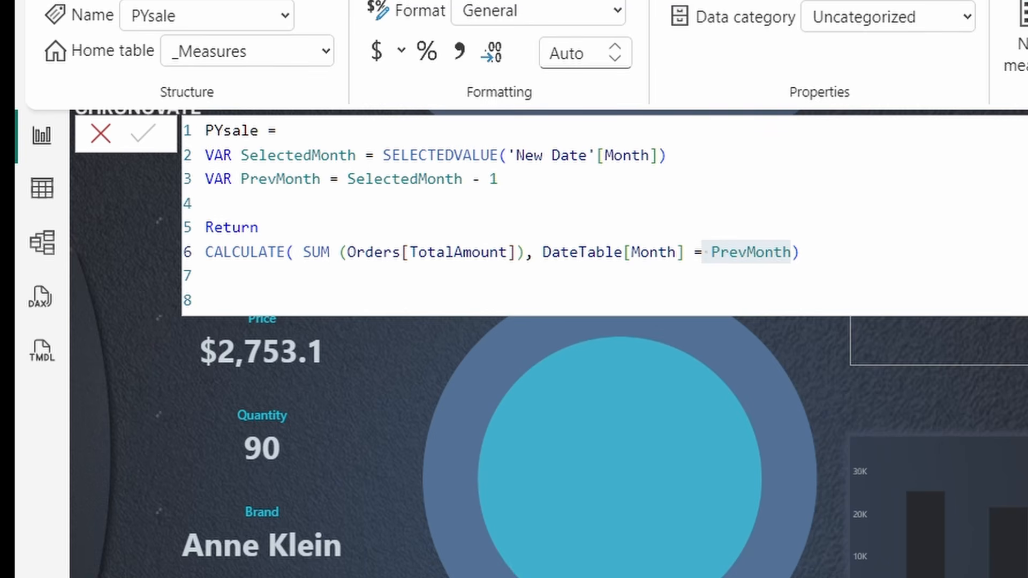
{"action": "left_click", "coordinate": [207, 300]}
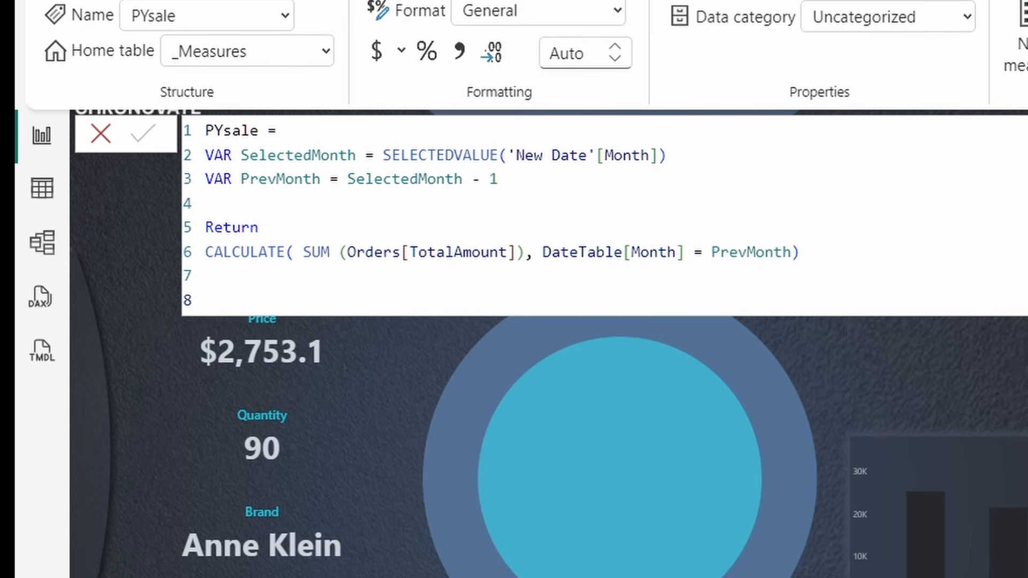
- Create a MoM measure starting with VAR PrevSale = [PYsale]
{"action": "left_click", "coordinate": [1027, 132]}
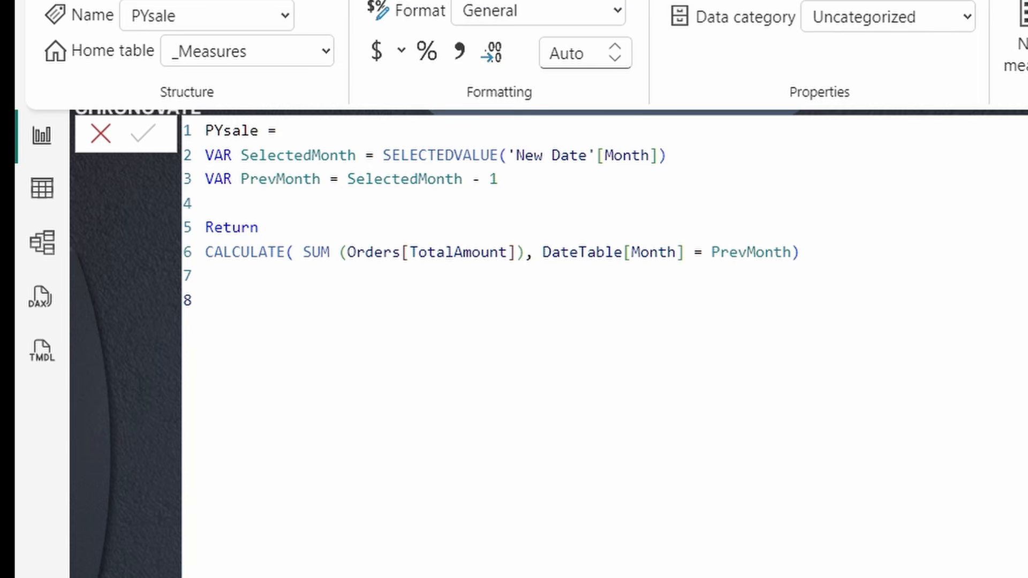
{"action": "left_click", "coordinate": [1027, 131]}
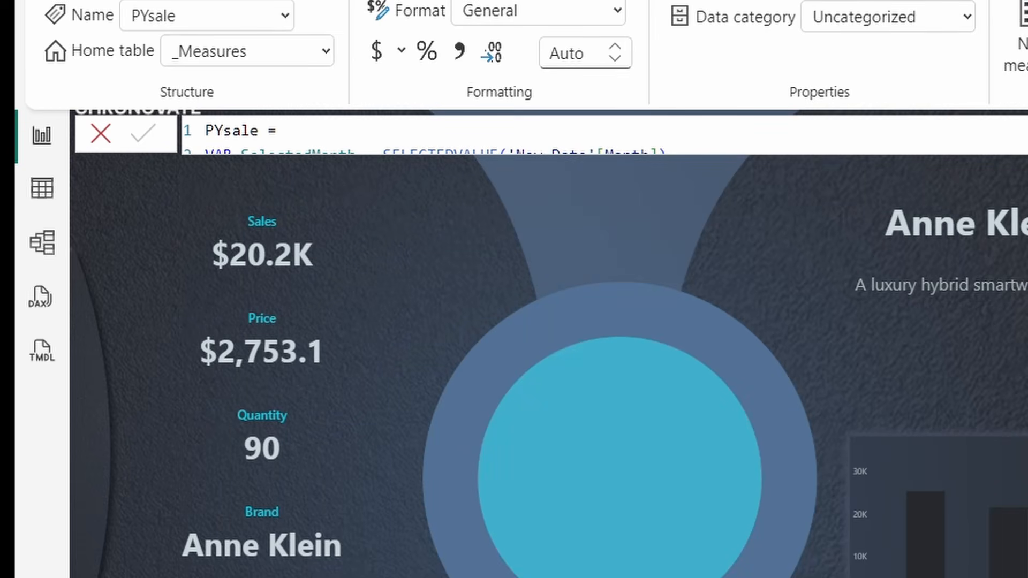
{"action": "left_click", "coordinate": [1023, 45]}
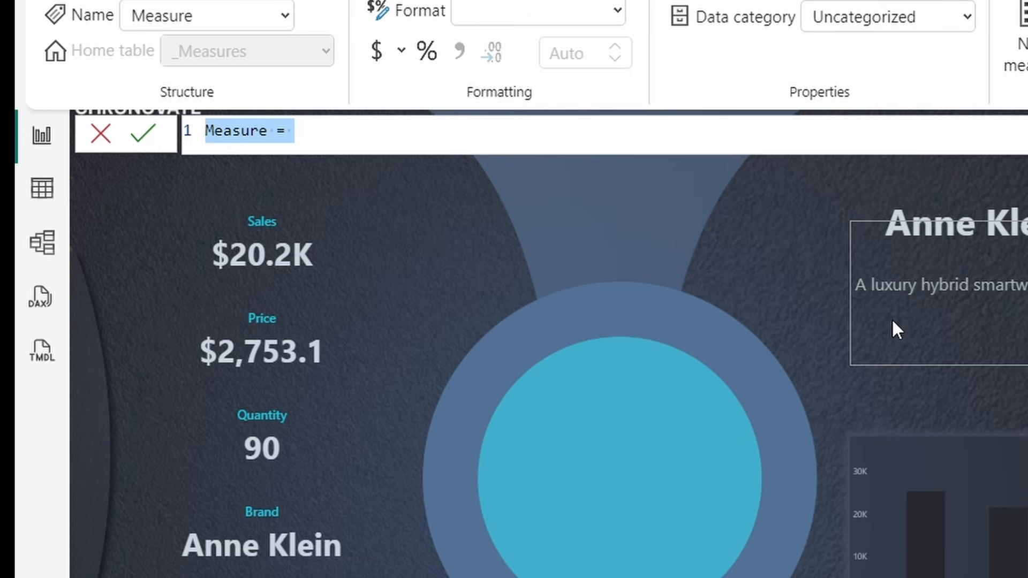
{"action": "type", "text": "MoM"}
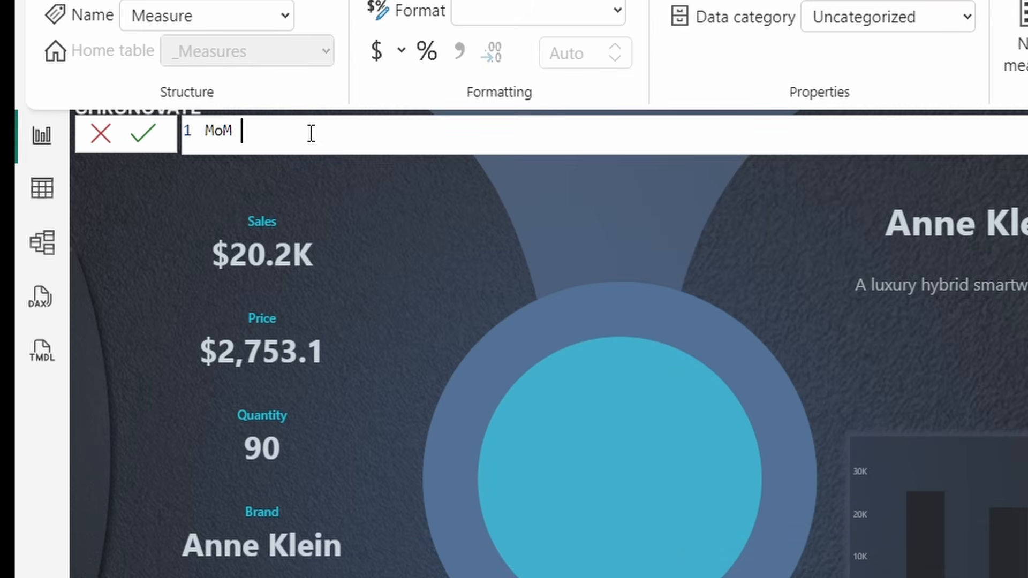
{"action": "type", "text": " = Var"}
{"action": "key", "text": "BackSpace"}
{"action": "key", "text": "BackSpace"}
{"action": "key", "text": "BackSpace"}
{"action": "key", "text": "BackSpace"}
{"action": "key", "text": "shift+Return"}
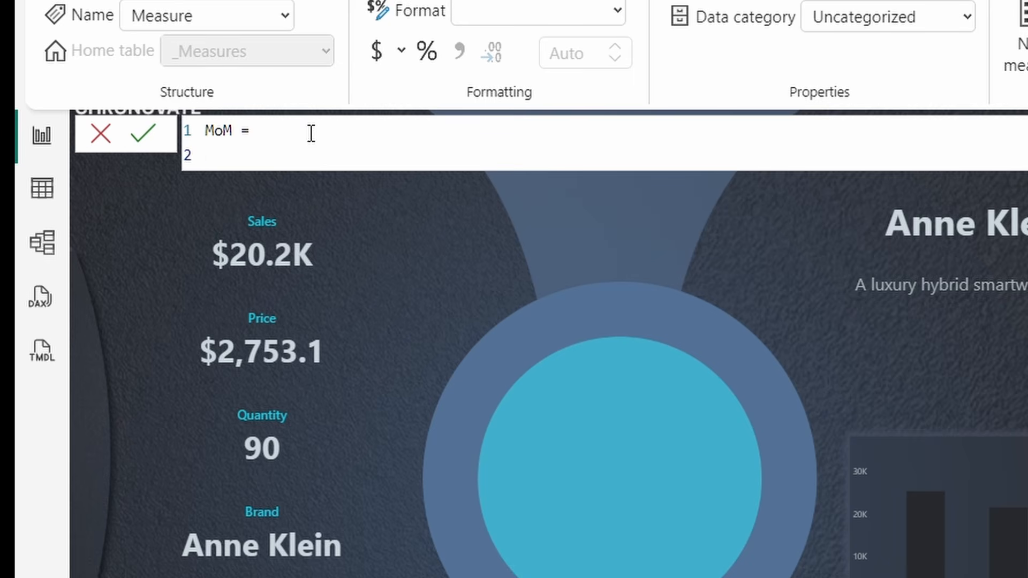
{"action": "type", "text": "VAR Prevsale"}
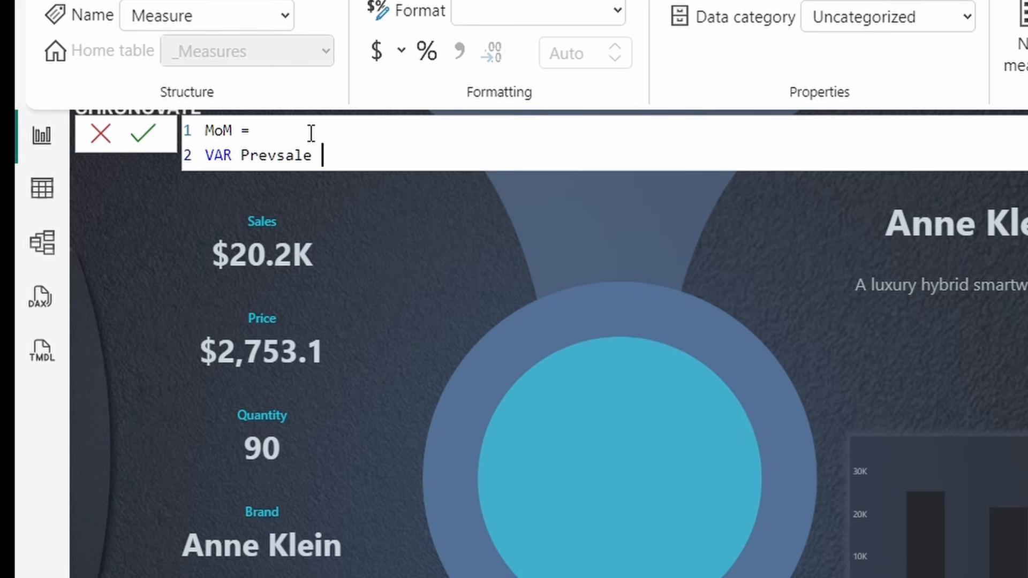
{"action": "key", "text": "BackSpace"}
{"action": "key", "text": "BackSpace"}
{"action": "key", "text": "BackSpace"}
{"action": "key", "text": "BackSpace"}
{"action": "type", "text": "Sale"}
{"action": "type", "text": " =="}
{"action": "key", "text": "BackSpace"}
{"action": "type", "text": "[PYsale]"}
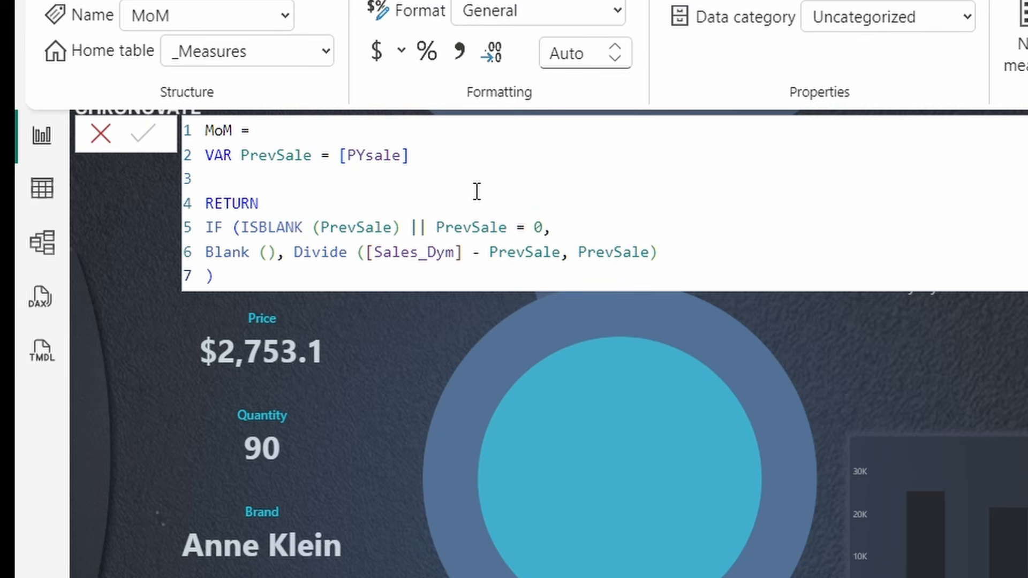
- Review MoM's RETURN, with its ISBLANK(PrevSale) check and DIVIDE([Sales_Dym]-PrevSale, PrevSale)
{"action": "left_click", "coordinate": [475, 192]}
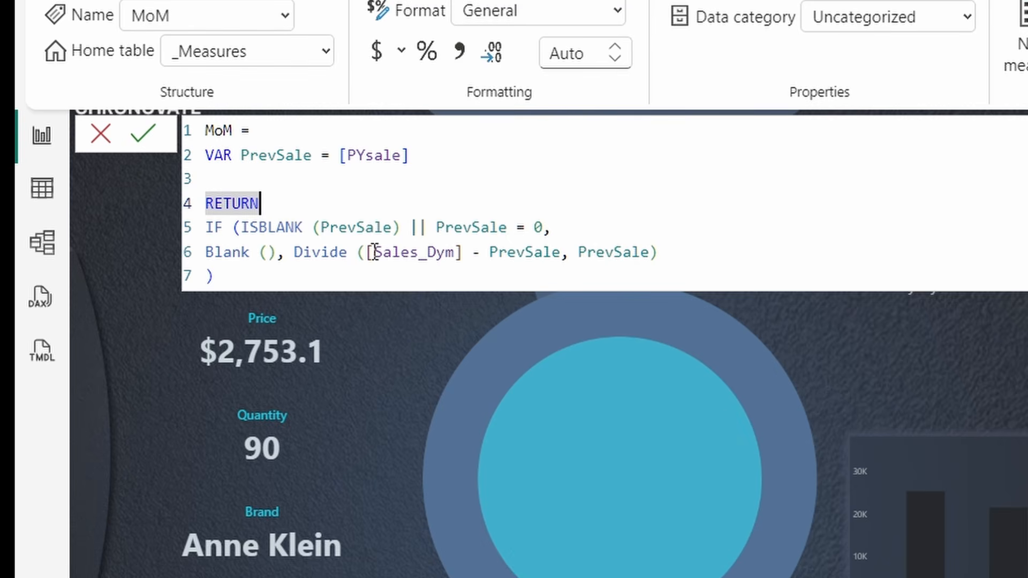
{"action": "left_click_drag", "start_coordinate": [366, 252], "coordinate": [455, 256]}
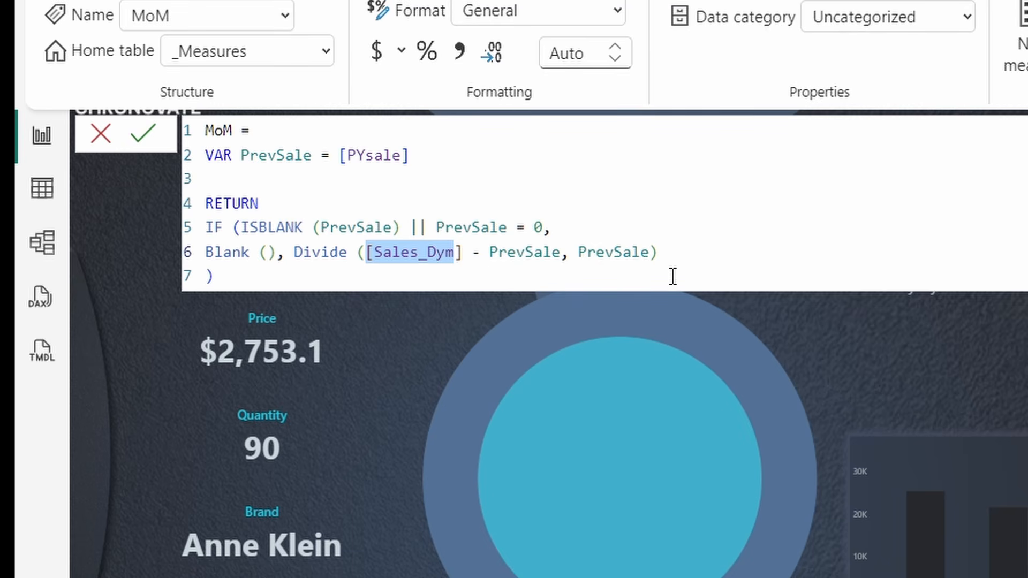
{"action": "left_click_drag", "start_coordinate": [245, 231], "coordinate": [319, 226]}
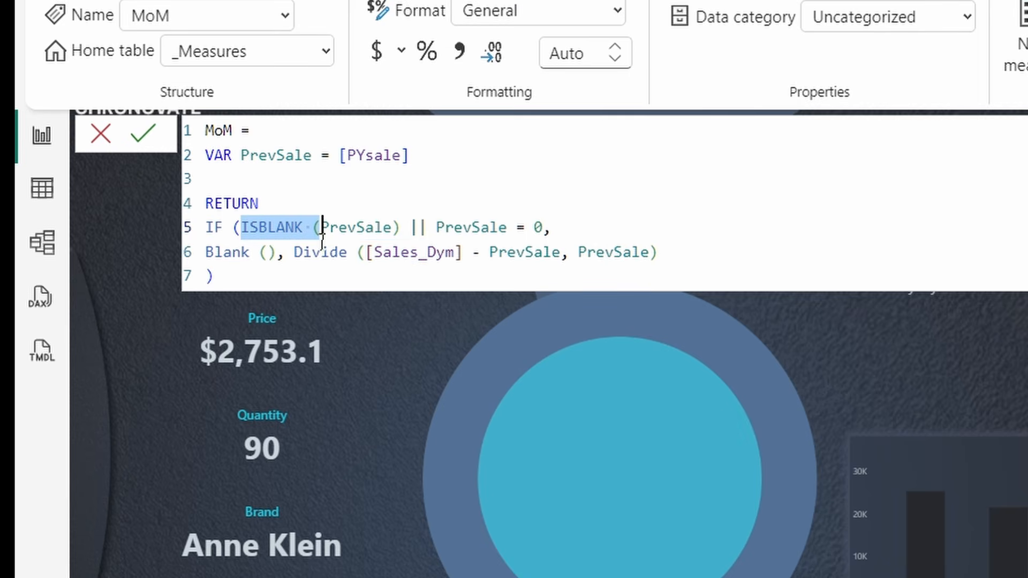
{"action": "mouse_move", "coordinate": [310, 232]}
{"action": "left_mouse_down"}
{"action": "mouse_move", "coordinate": [377, 234]}
{"action": "mouse_move", "coordinate": [321, 235]}
{"action": "left_mouse_up"}
{"action": "left_click", "coordinate": [562, 232]}
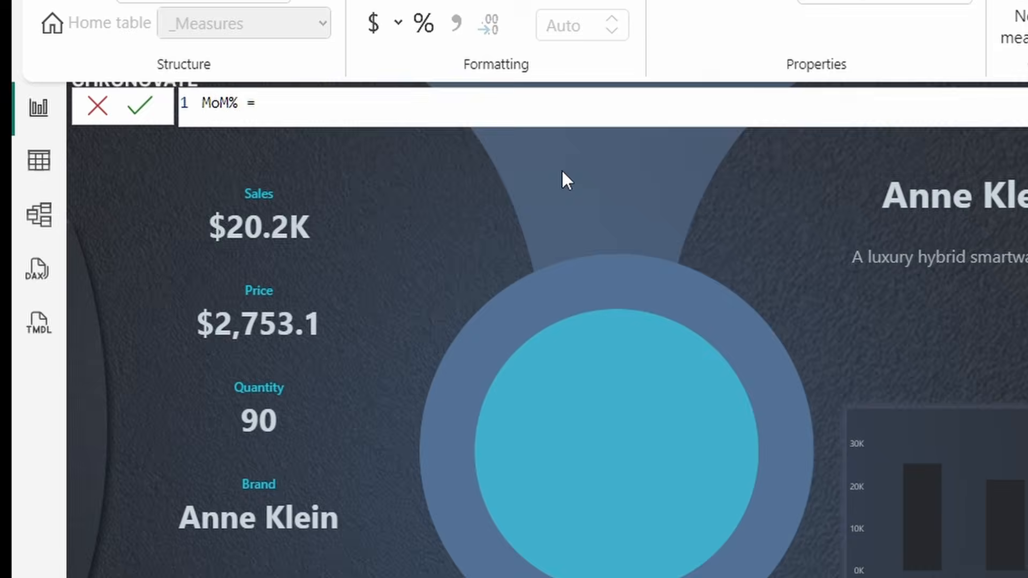
- Type MoM% = IF (ISBLANK ([MoM]), followed by a "" blank result on the next line
{"action": "type", "text": "IF "}
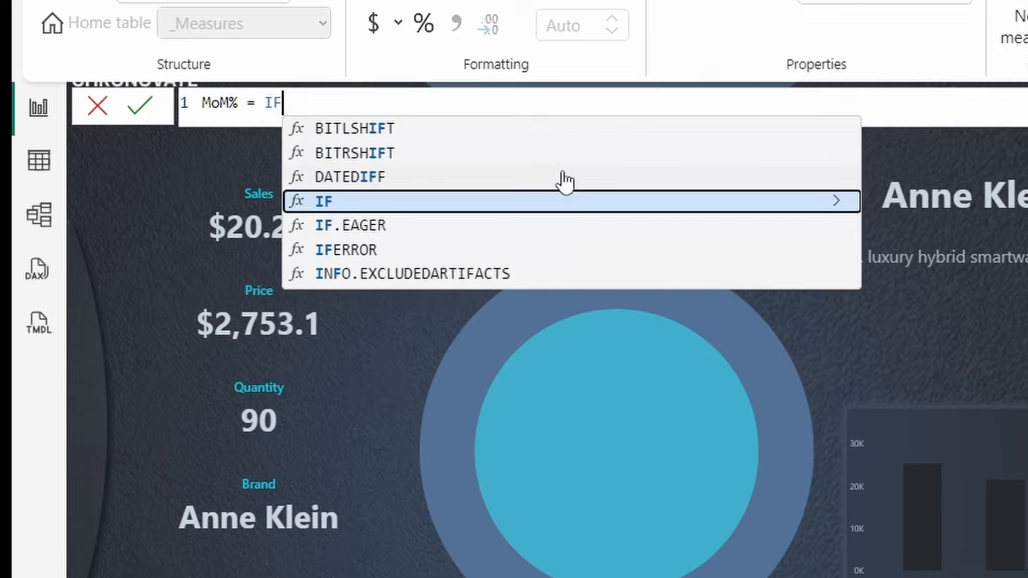
{"action": "type", "text": "("}
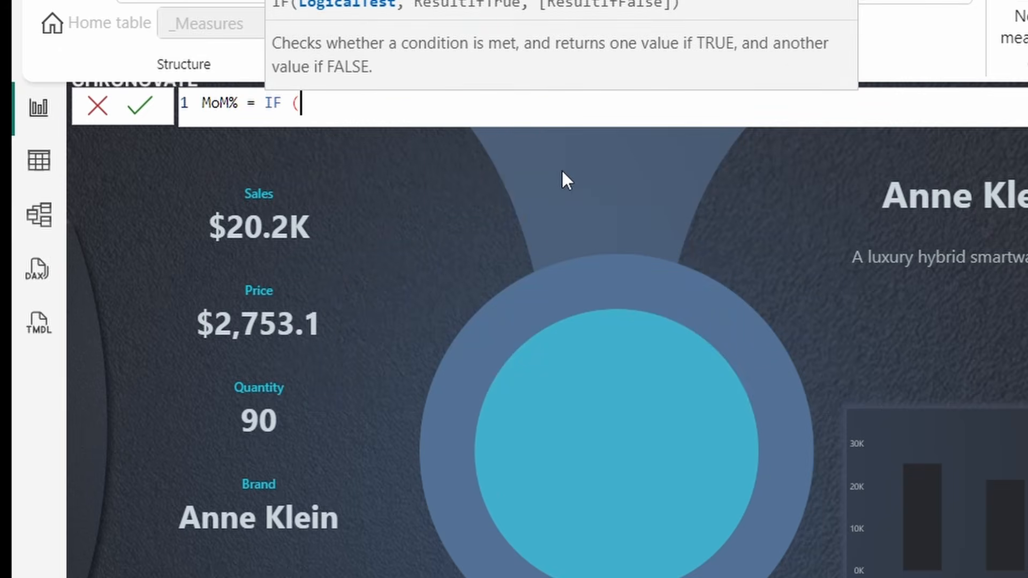
{"action": "type", "text": "ISBL"}
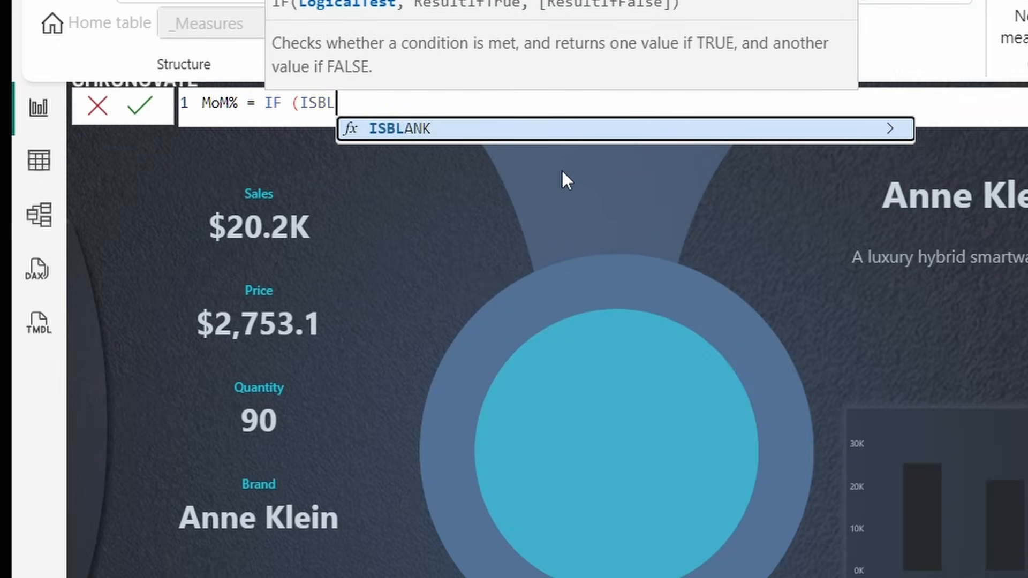
{"action": "type", "text": "ANK "}
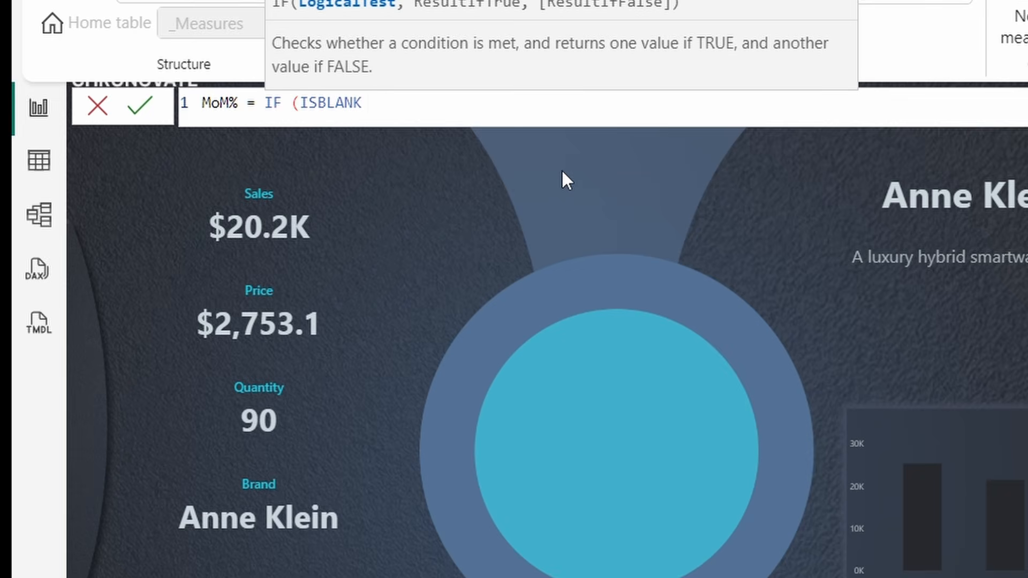
{"action": "type", "text": "("}
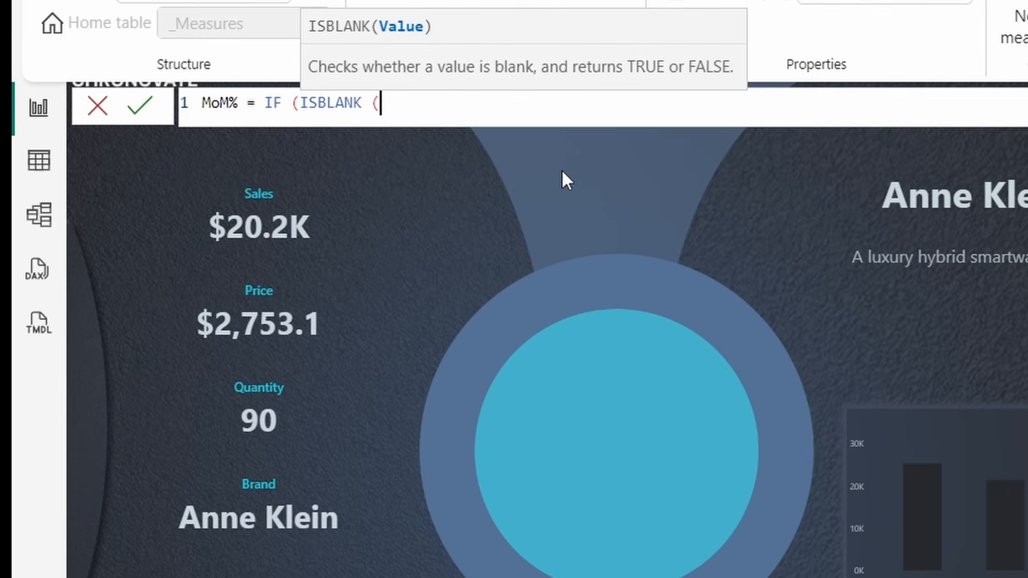
{"action": "type", "text": "["}
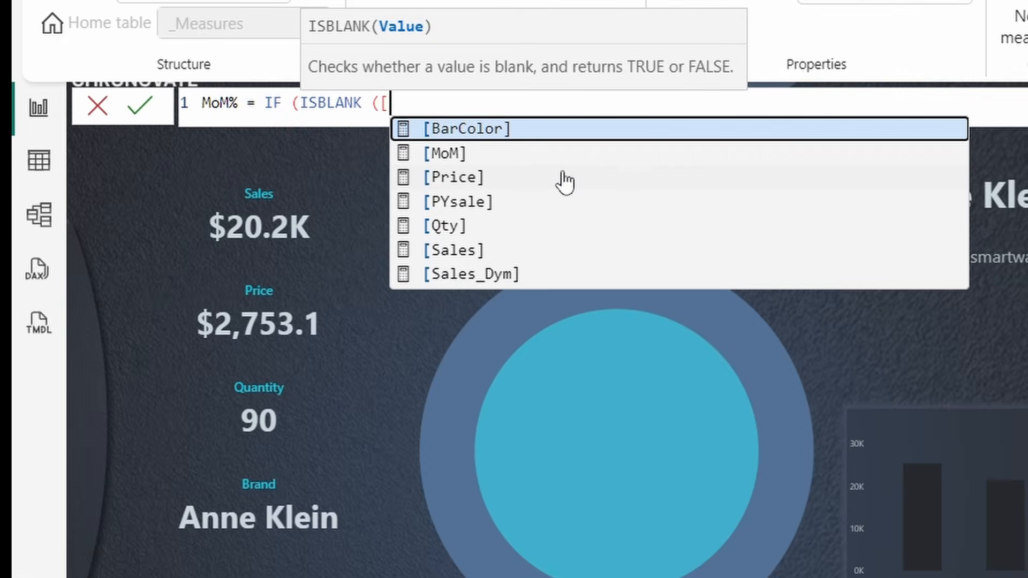
{"action": "type", "text": "Mo"}
{"action": "key", "text": "BackSpace"}
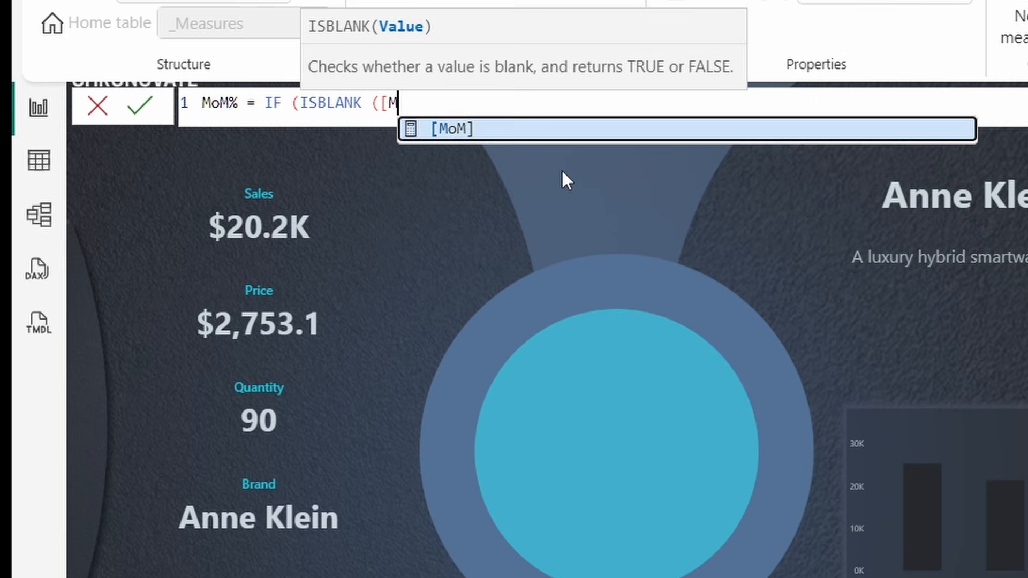
{"action": "type", "text": "m"}
{"action": "key", "text": "BackSpace"}
{"action": "type", "text": "oM{"}
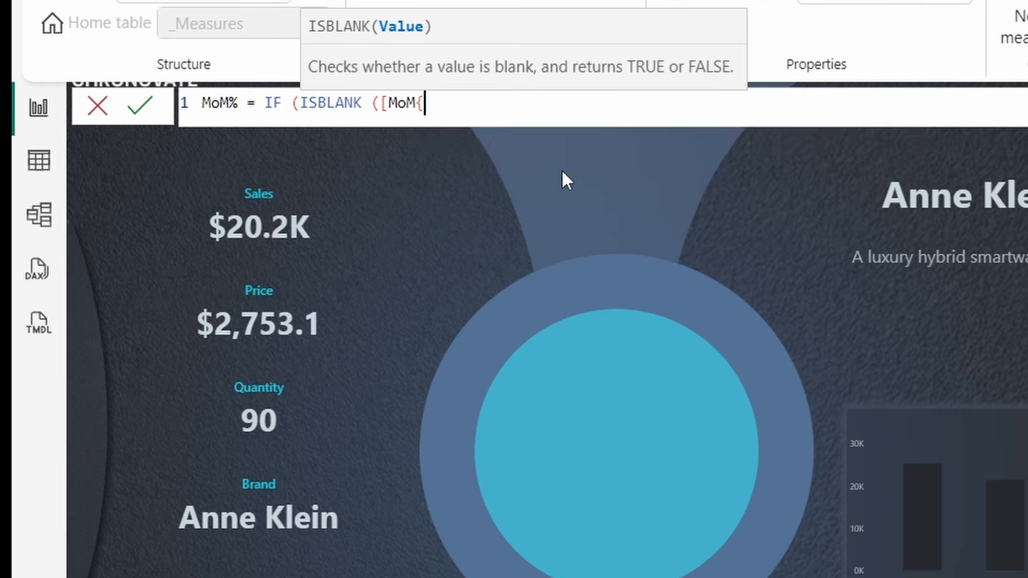
{"action": "key", "text": "BackSpace"}
{"action": "type", "text": "}"}
{"action": "key", "text": "BackSpace"}
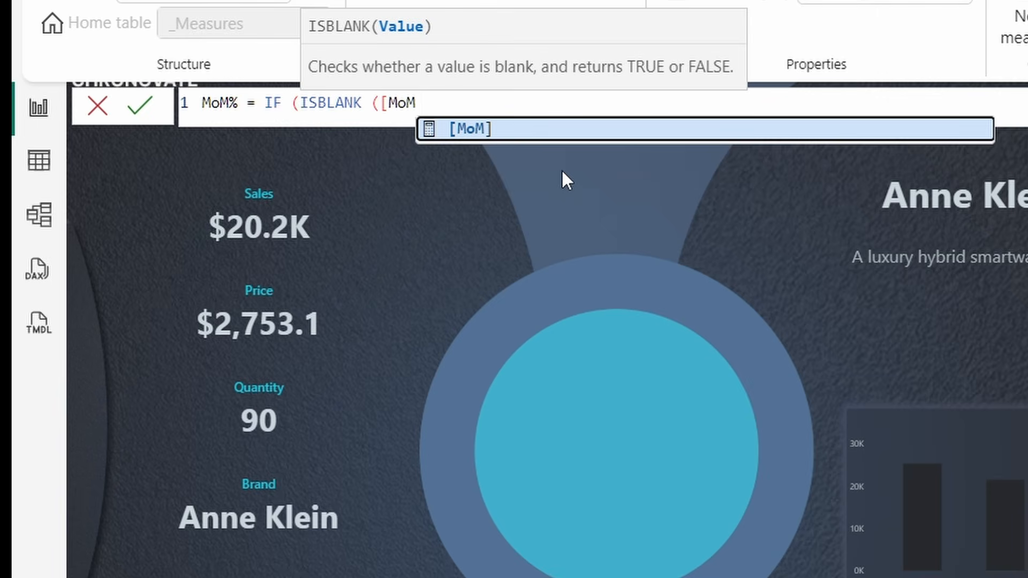
{"action": "type", "text": "}"}
{"action": "key", "text": "BackSpace"}
{"action": "type", "text": "]"}
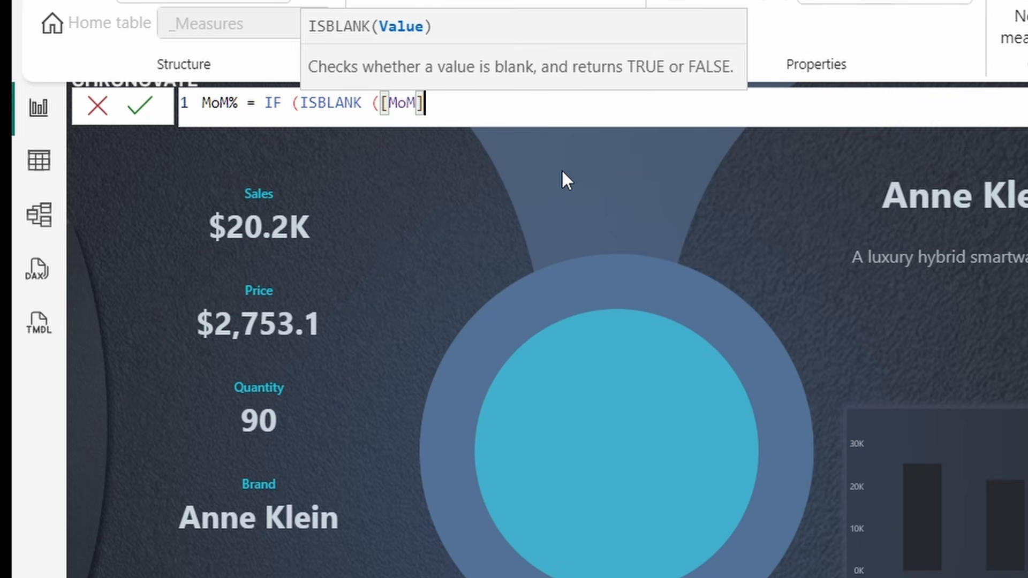
{"action": "type", "text": "),"}
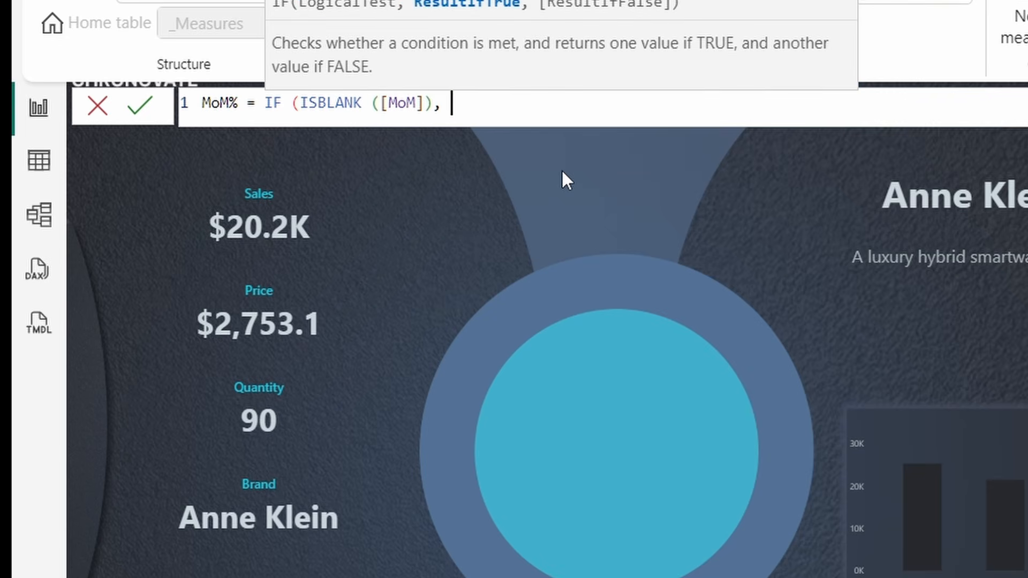
{"action": "key", "text": "shift+Return"}
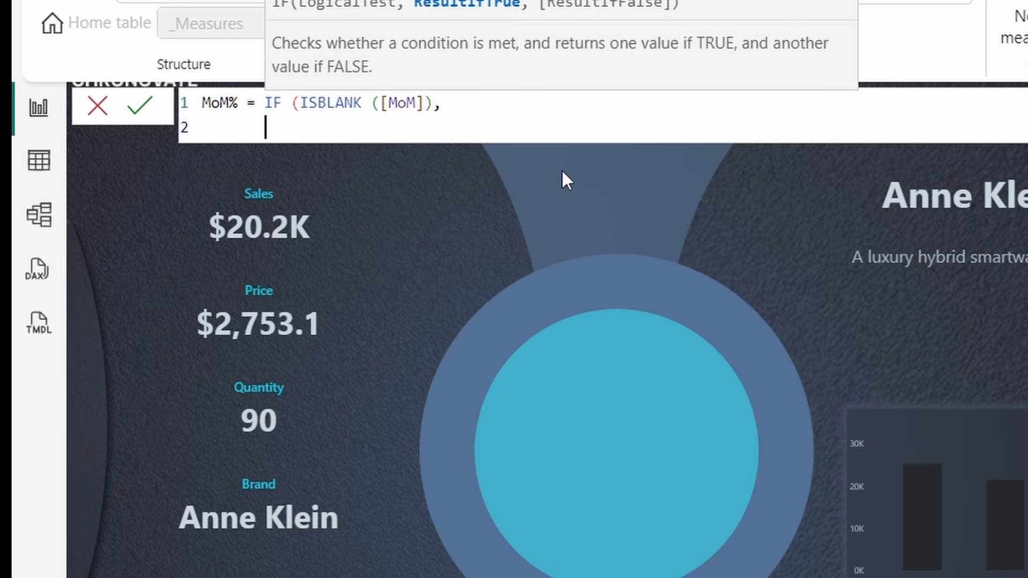
{"action": "type", "text": "\"\","}
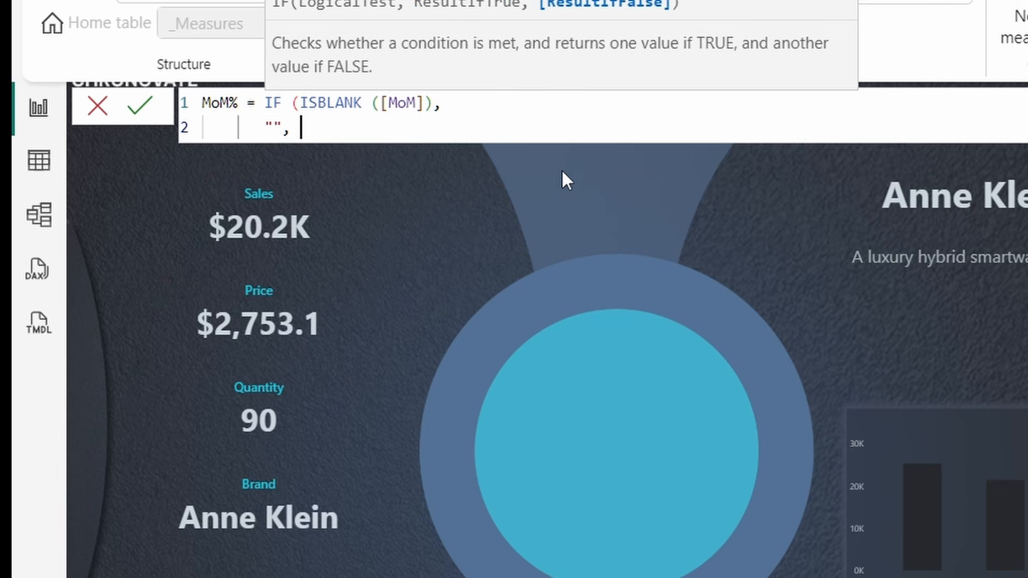
- Add a new line to the MoM% formula starting FORMAT([MoM]
{"action": "key", "text": "shift+Return"}
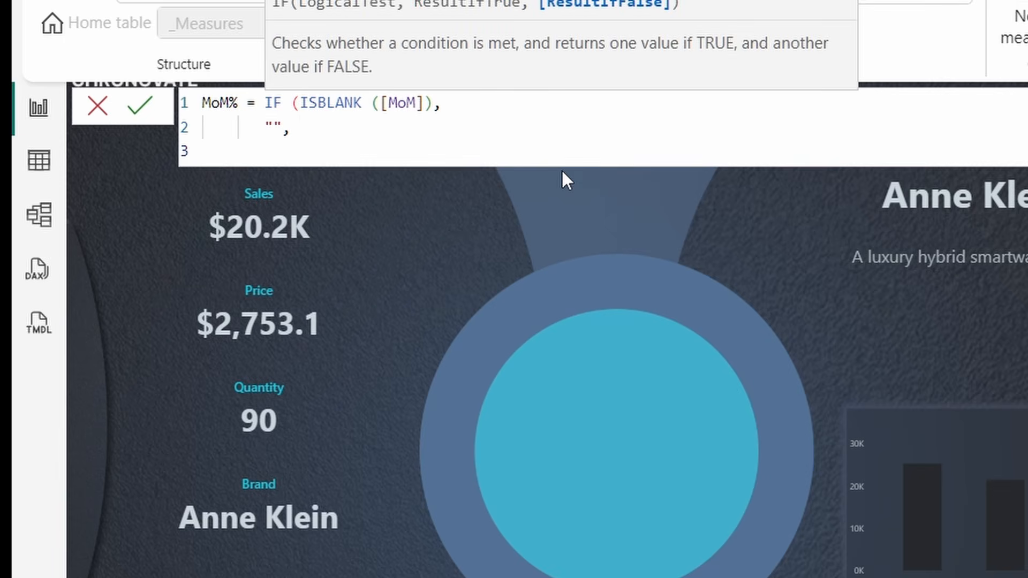
{"action": "type", "text": "FOrm"}
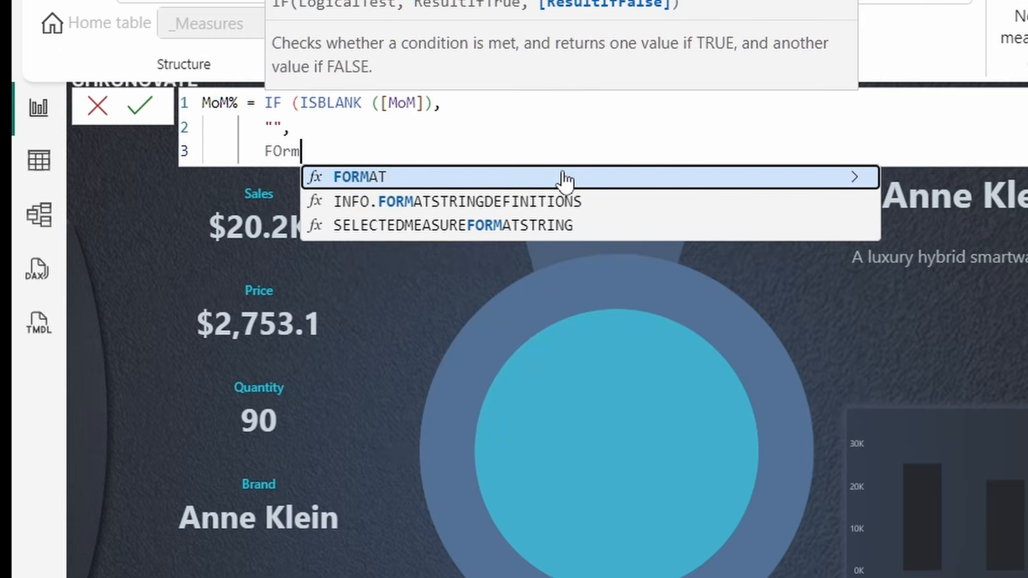
{"action": "key", "text": "Tab"}
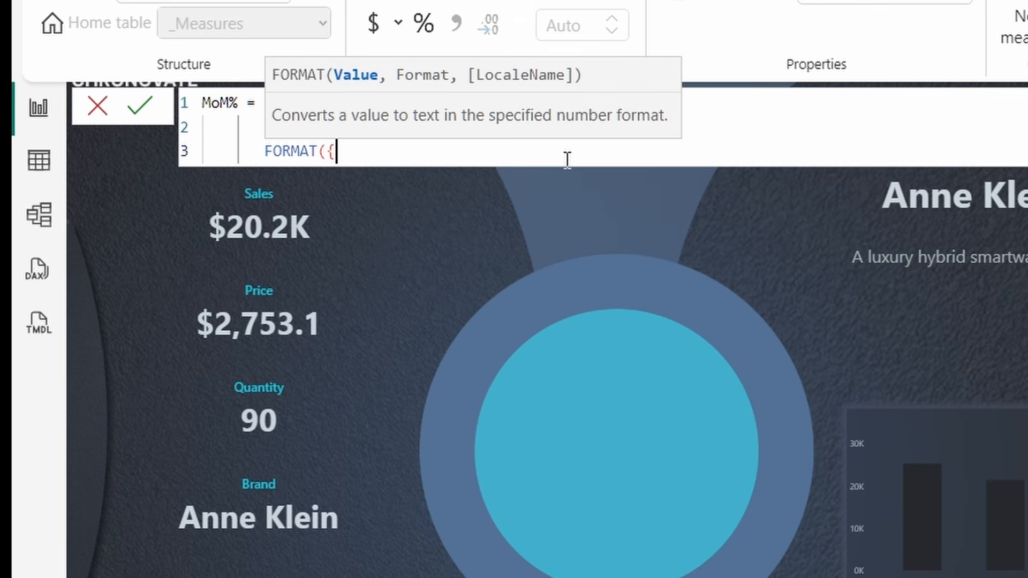
{"action": "type", "text": "[]"}
{"action": "key", "text": "Left"}
{"action": "type", "text": "MoM"}
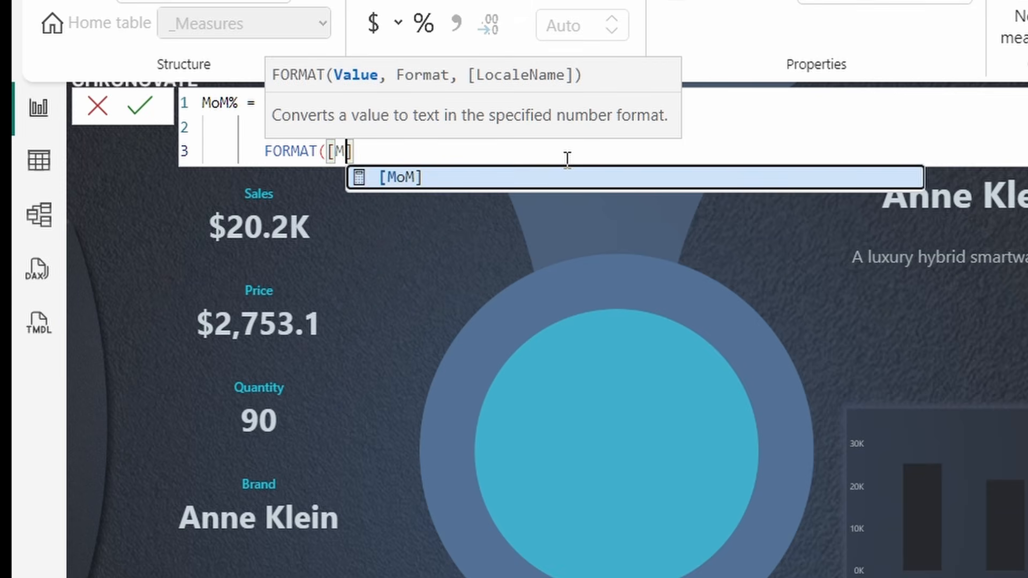
{"action": "key", "text": "Right"}
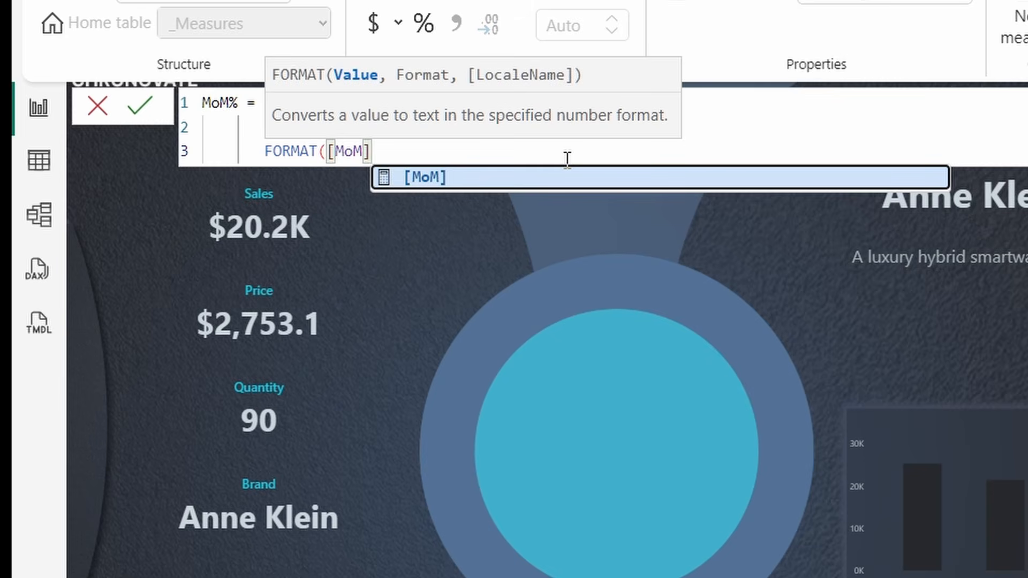
- Finish the format string "+0%;-0%;0%" and commit the MoM% measure
{"action": "type", "text": ", "}
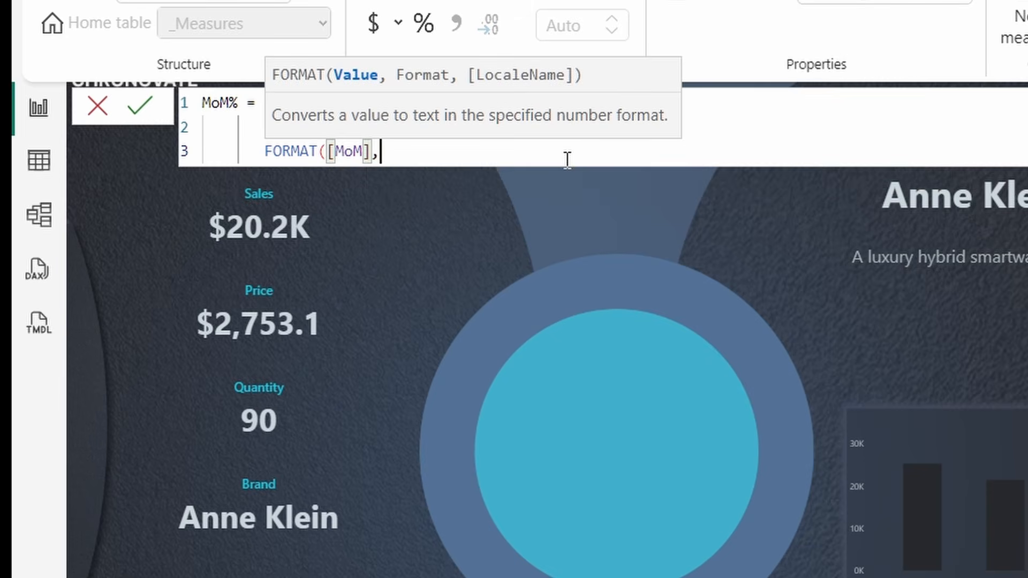
{"action": "type", "text": "\""}
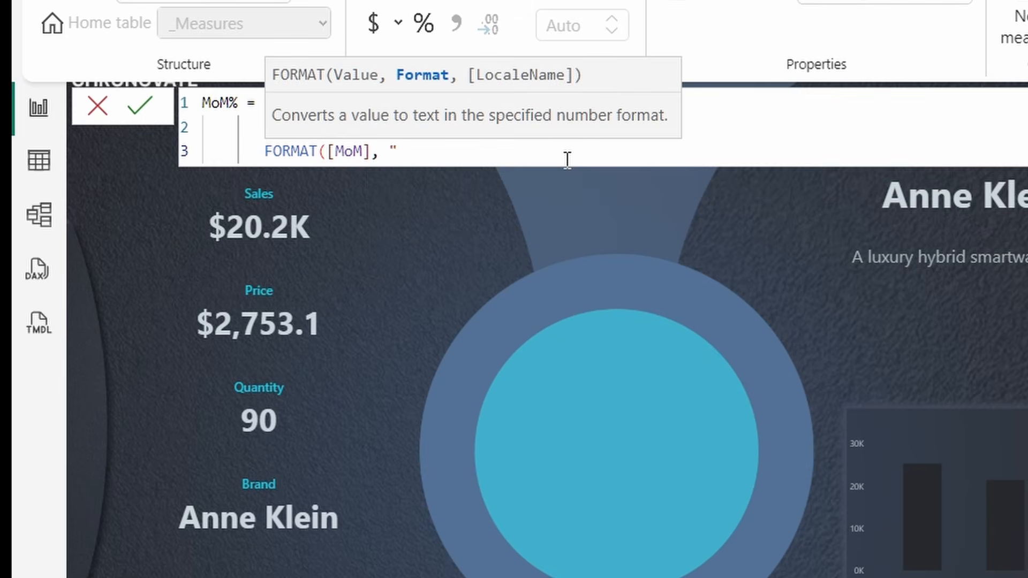
{"action": "type", "text": "+0%\";"}
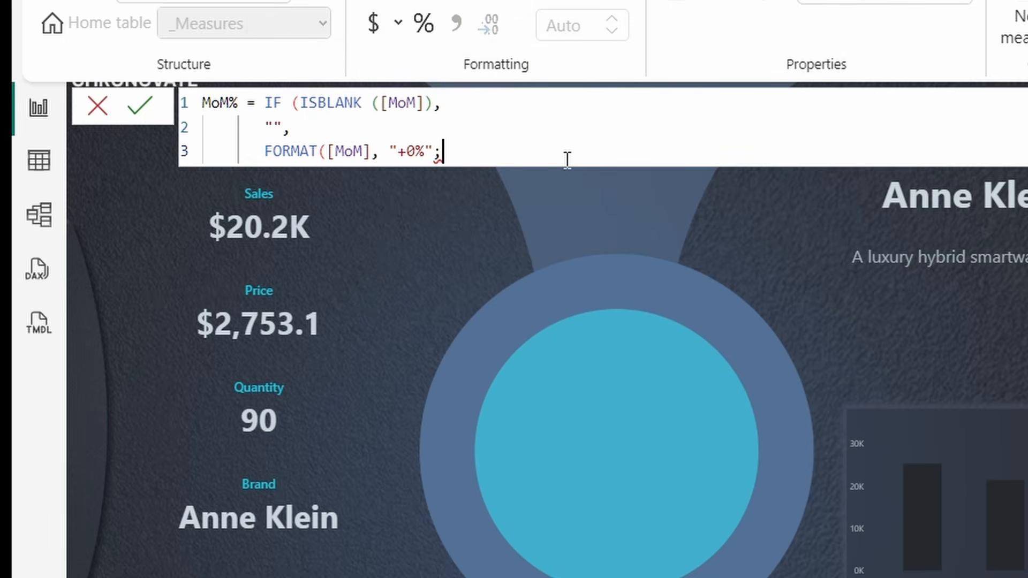
{"action": "type", "text": "\"-0%\""}
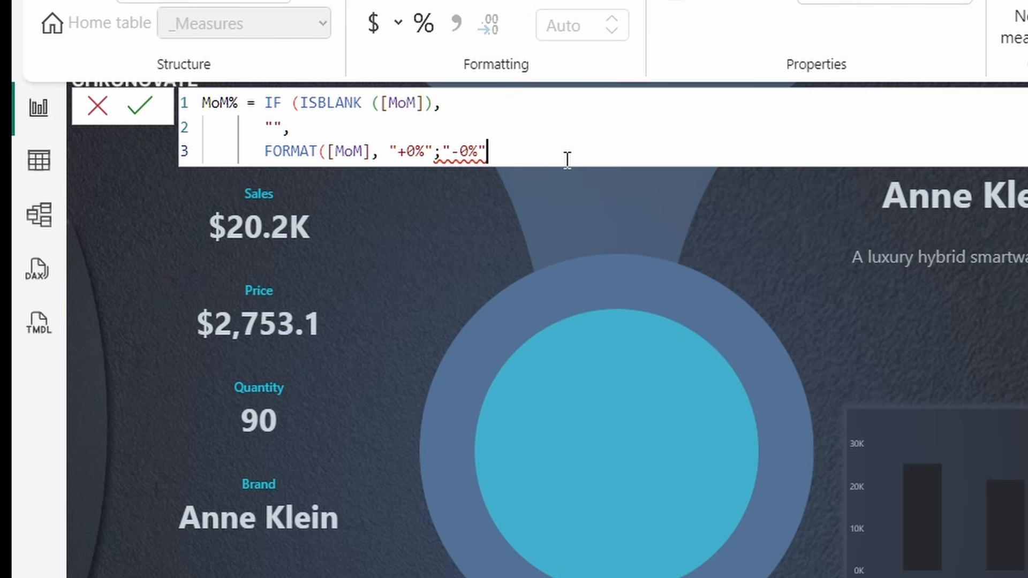
{"action": "type", "text": ";0%"}
{"action": "key", "text": "Left"}
{"action": "key", "text": "Left"}
{"action": "key", "text": "Left"}
{"action": "key", "text": "Left"}
{"action": "key", "text": "Left"}
{"action": "key", "text": "Left"}
{"action": "key", "text": "Right"}
{"action": "key", "text": "Right"}
{"action": "key", "text": "Right"}
{"action": "key", "text": "Right"}
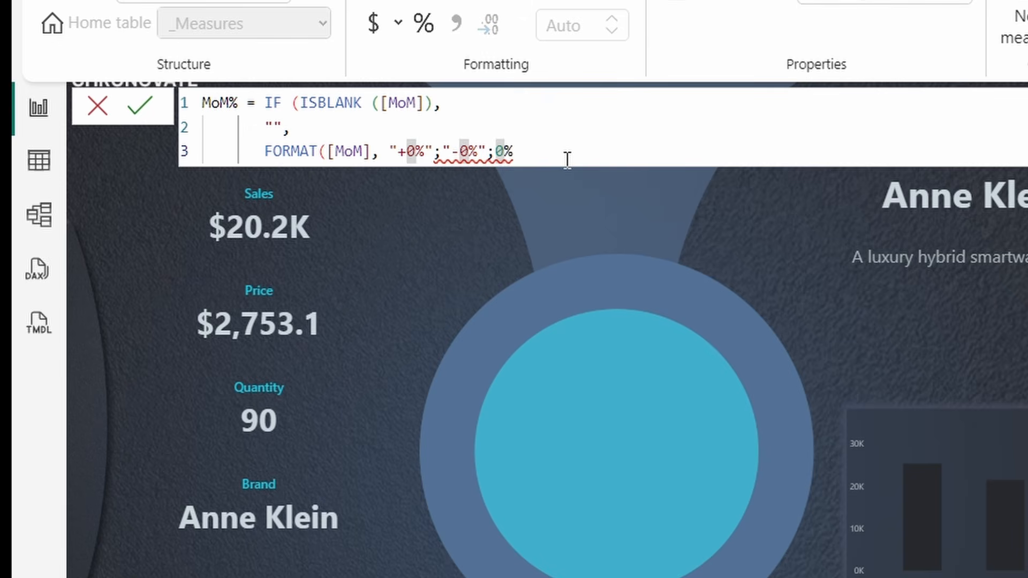
{"action": "type", "text": "\""}
{"action": "key", "text": "End"}
{"action": "type", "text": "\""}
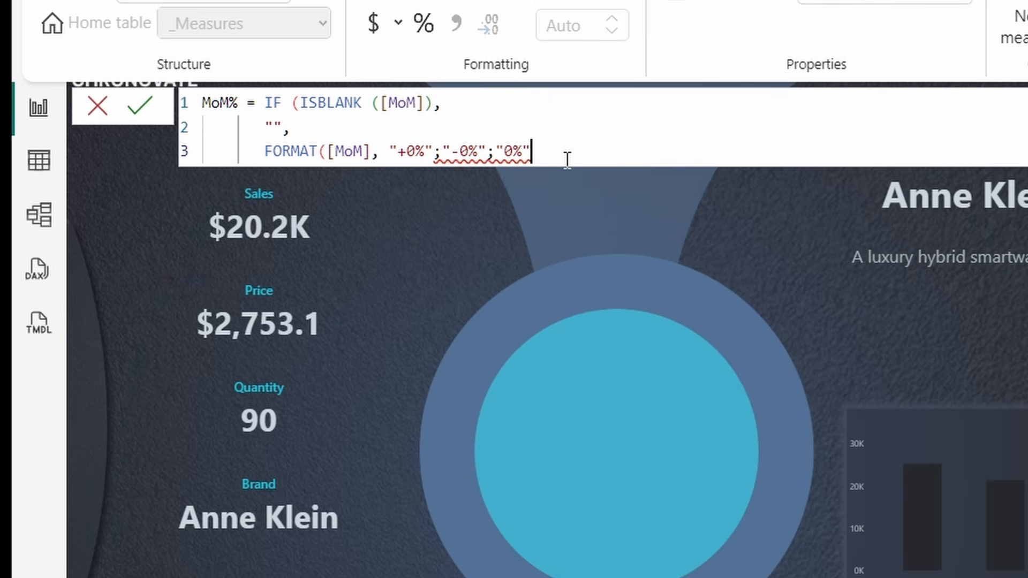
{"action": "type", "text": ")"}
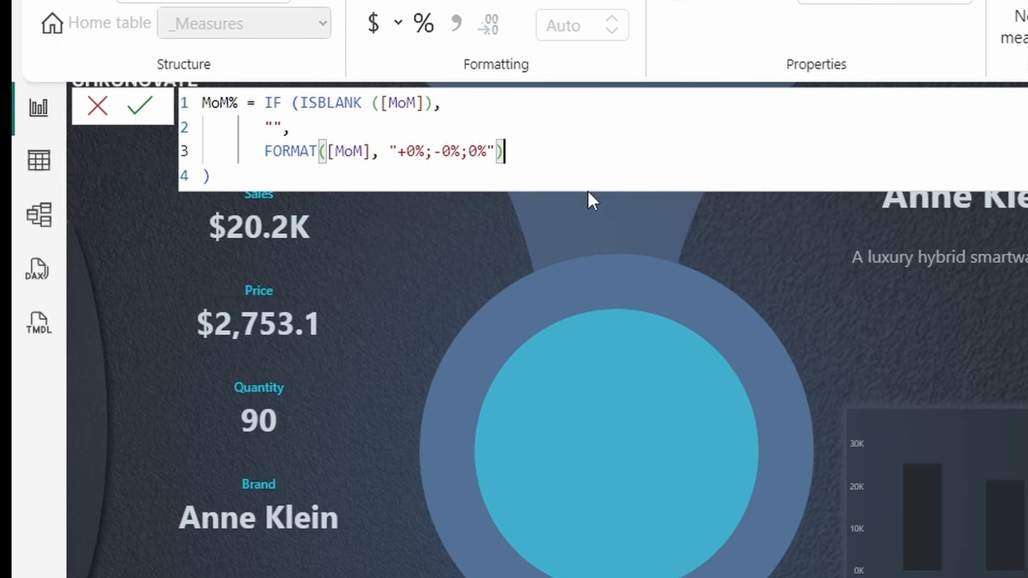
{"action": "left_click", "coordinate": [136, 110]}
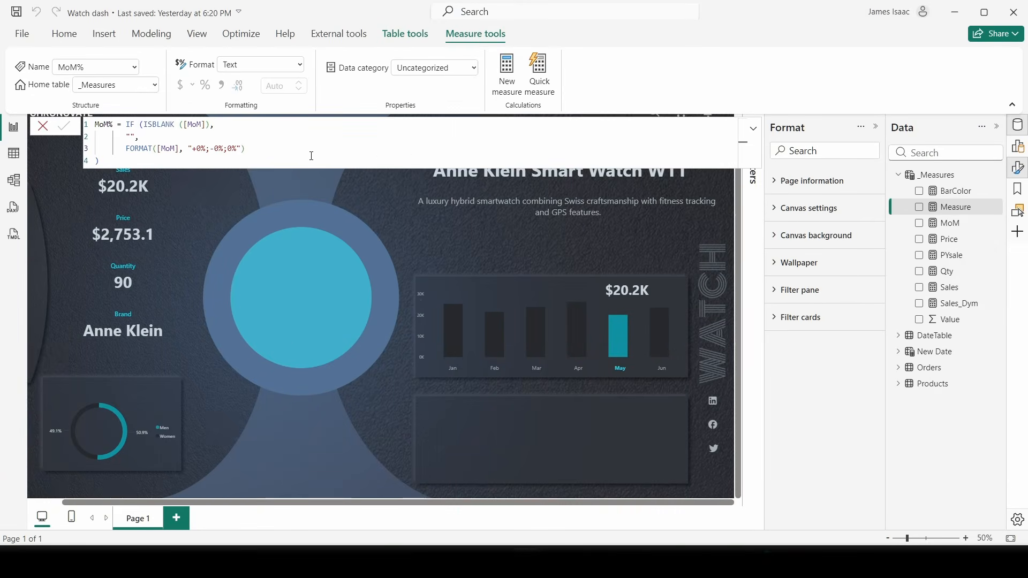
- Close the formula editor and add MoM% to the report as a card showing -23%
{"action": "left_click", "coordinate": [752, 130]}
{"action": "left_click", "coordinate": [752, 129]}
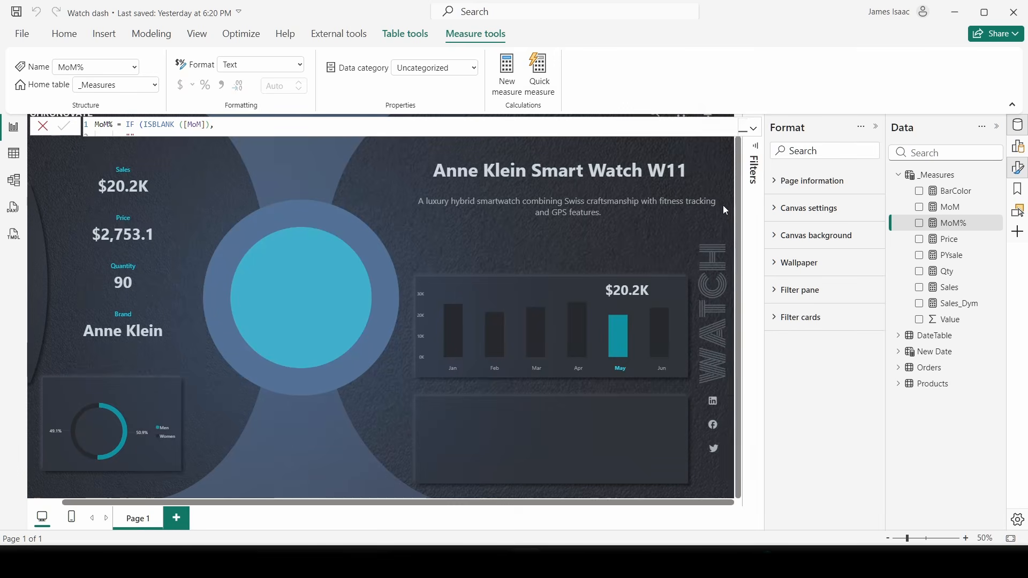
{"action": "left_click", "coordinate": [569, 216]}
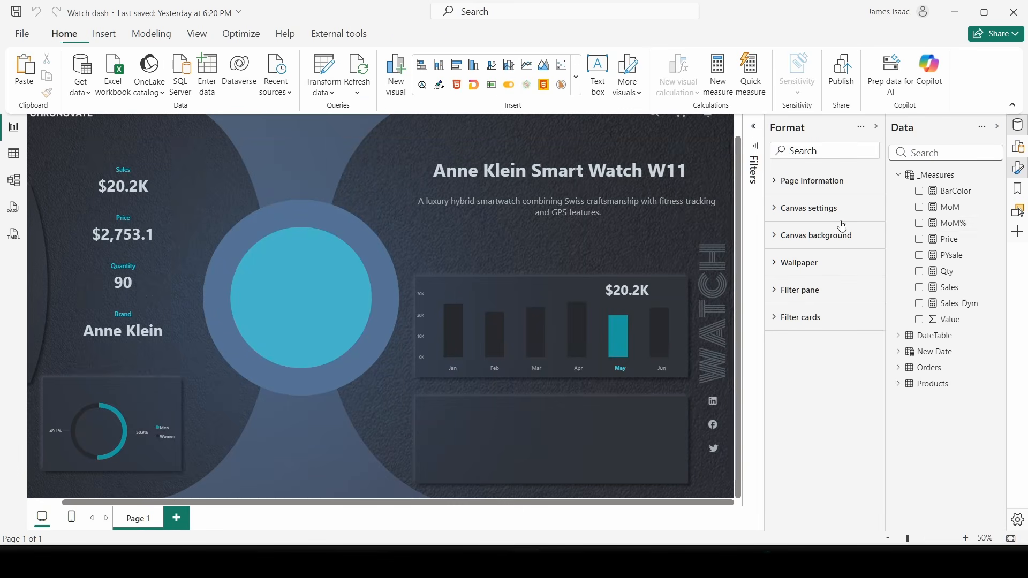
{"action": "left_click", "coordinate": [925, 224]}
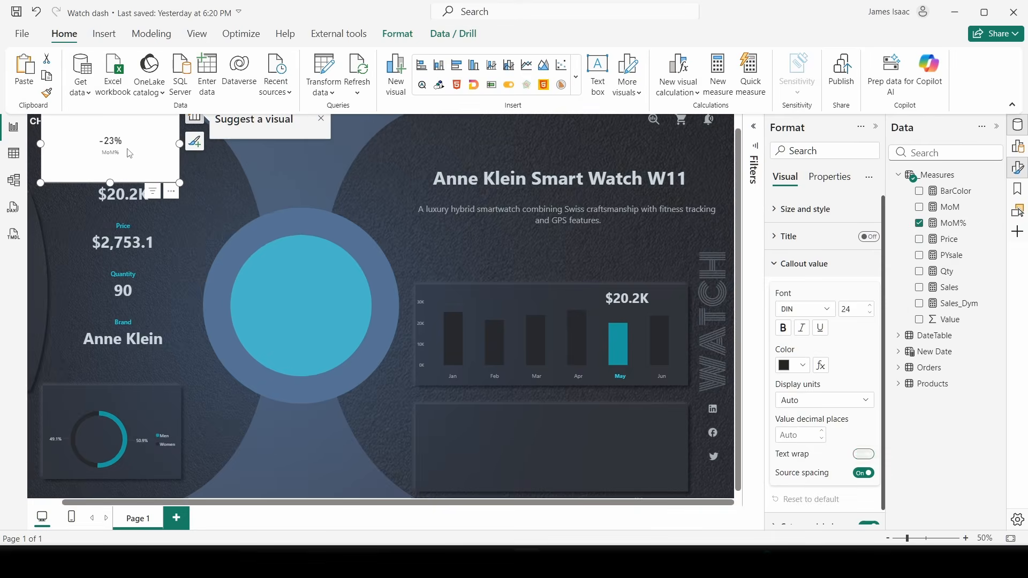
- Move and shrink the MoM% card onto the bar chart, with its value font set to Segoe UI
{"action": "left_click_drag", "start_coordinate": [129, 154], "coordinate": [487, 255]}
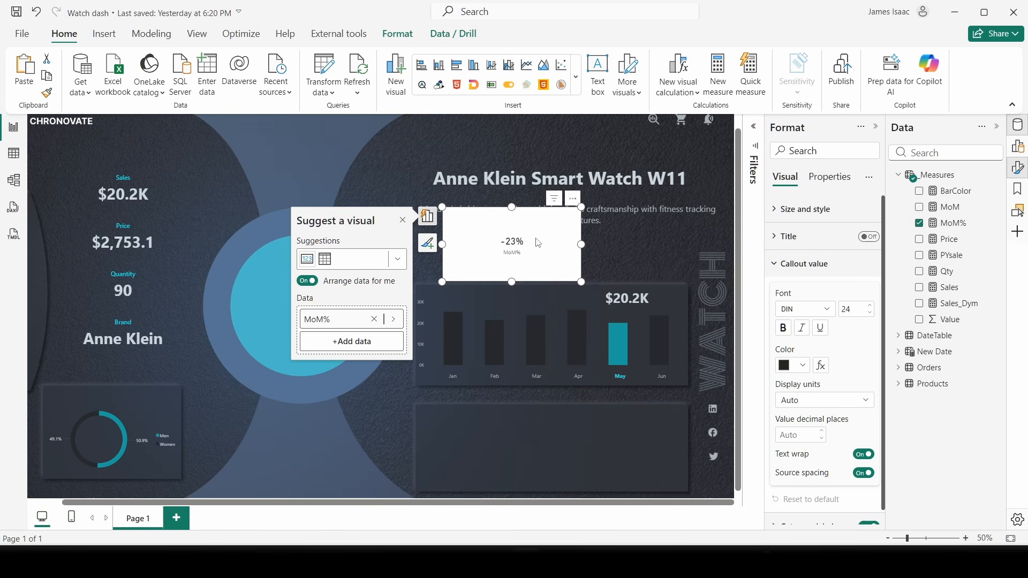
{"action": "left_click_drag", "start_coordinate": [582, 282], "coordinate": [519, 279]}
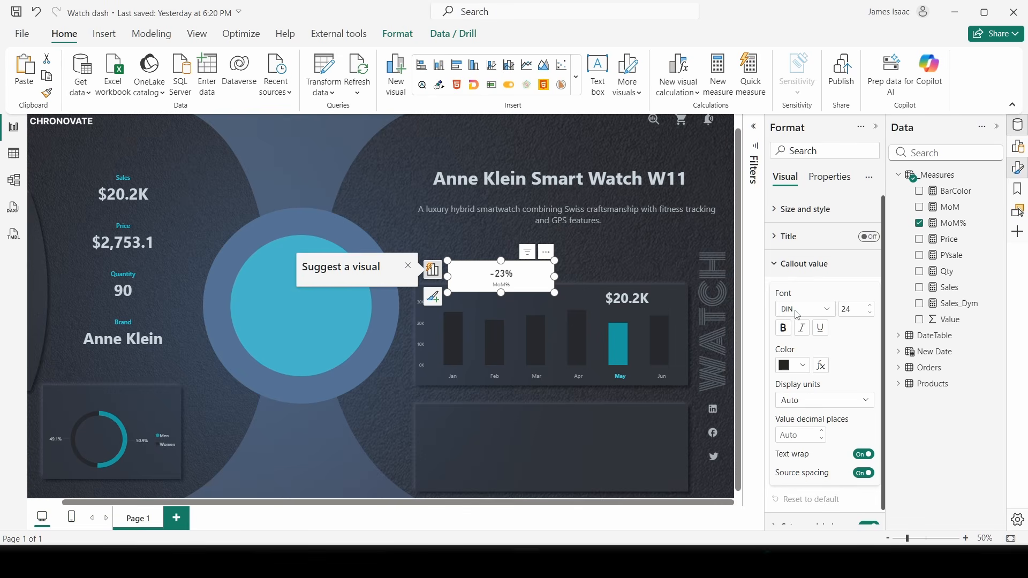
{"action": "left_click", "coordinate": [828, 318]}
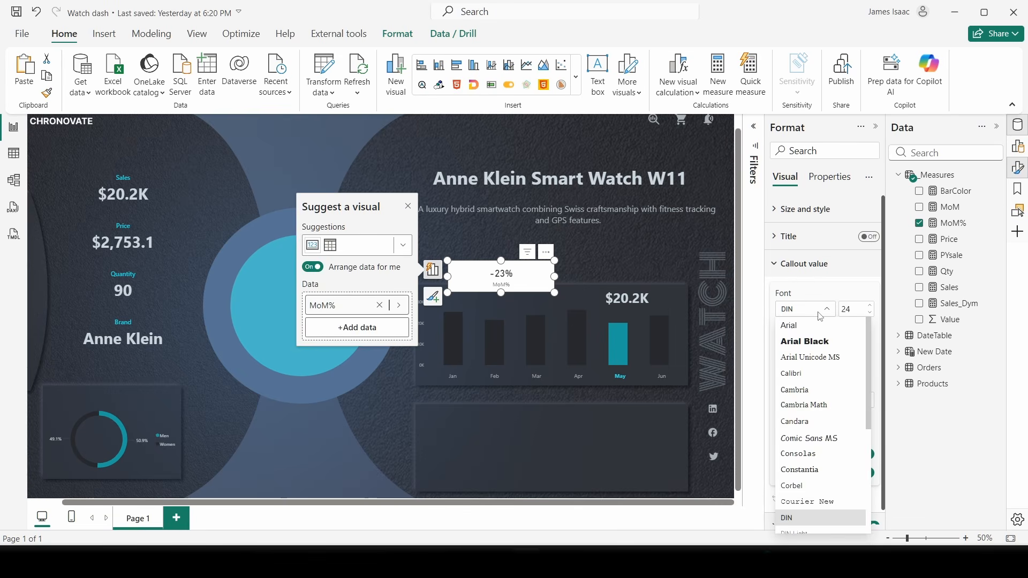
{"action": "scroll", "coordinate": [819, 474], "scroll_direction": "down", "scroll_amount": 5}
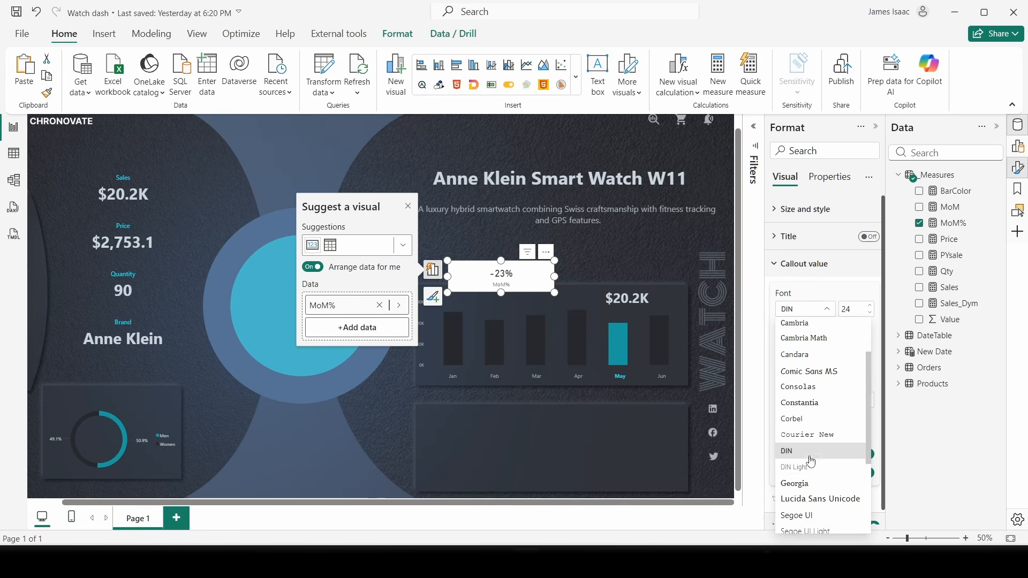
{"action": "left_click", "coordinate": [809, 448]}
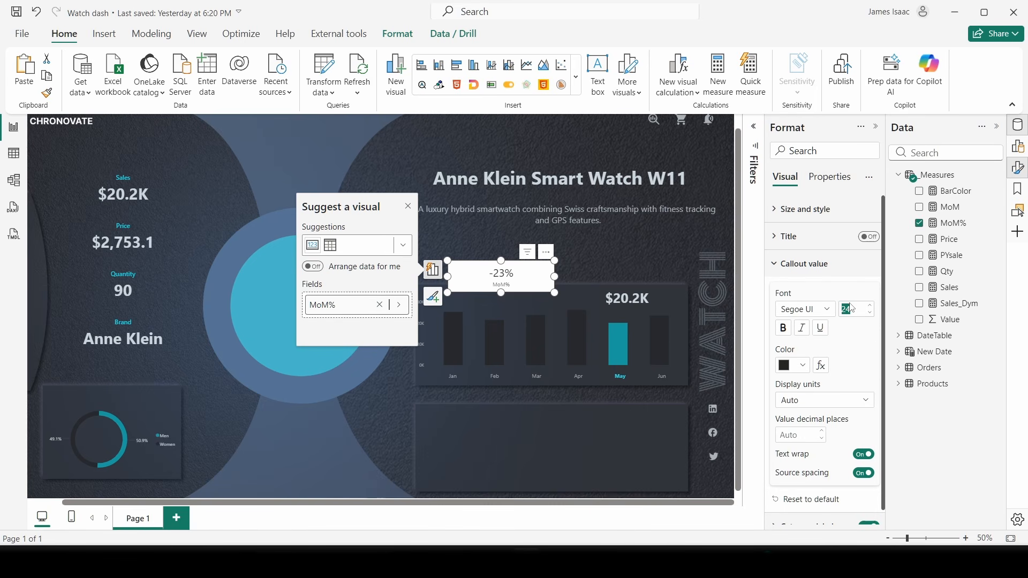
- Make the value 16 pt bold, hide the category label, and shrink the card further
{"action": "type", "text": "16"}
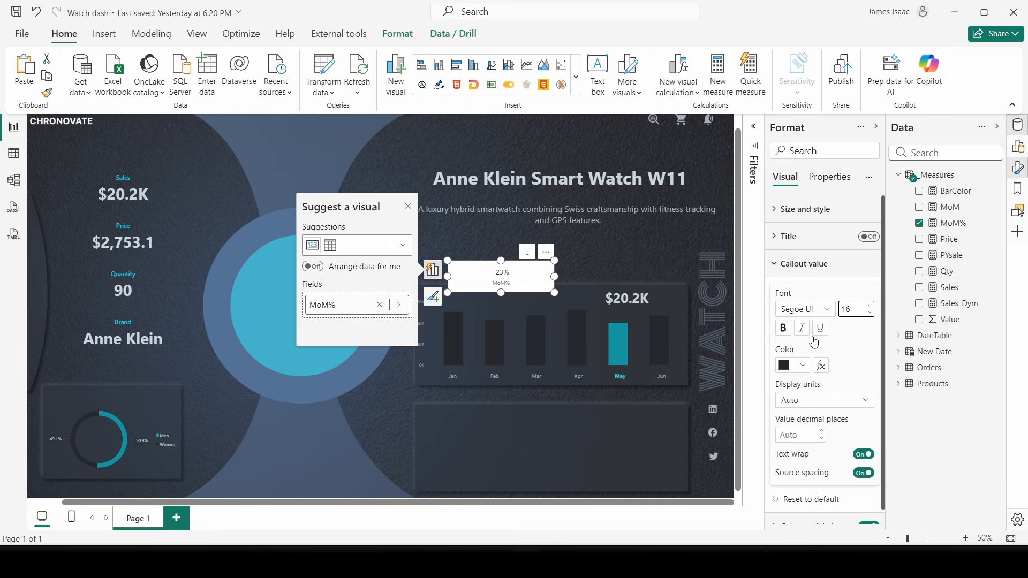
{"action": "left_click", "coordinate": [783, 337]}
{"action": "scroll", "coordinate": [884, 497], "scroll_direction": "down", "scroll_amount": 1}
{"action": "left_click", "coordinate": [867, 511]}
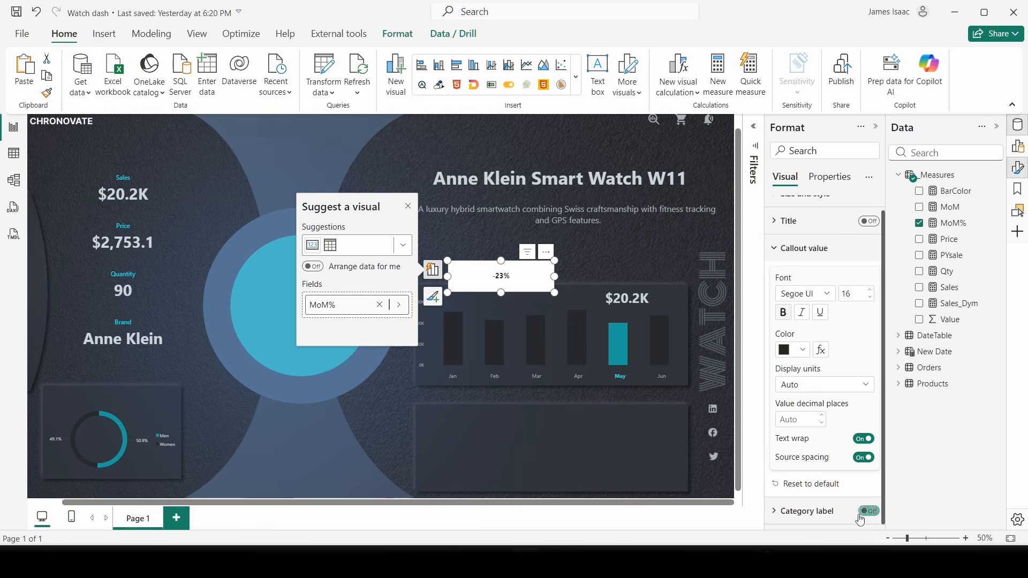
{"action": "left_click_drag", "start_coordinate": [554, 293], "coordinate": [677, 303]}
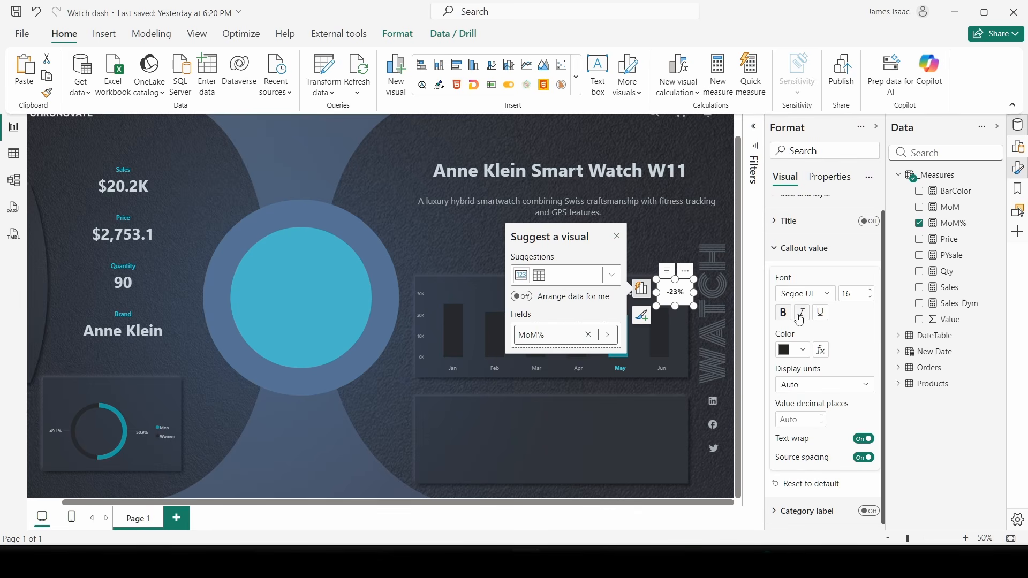
- Set up rules-based conditional colouring of the callout value based on the MoM measure
{"action": "left_click", "coordinate": [822, 351]}
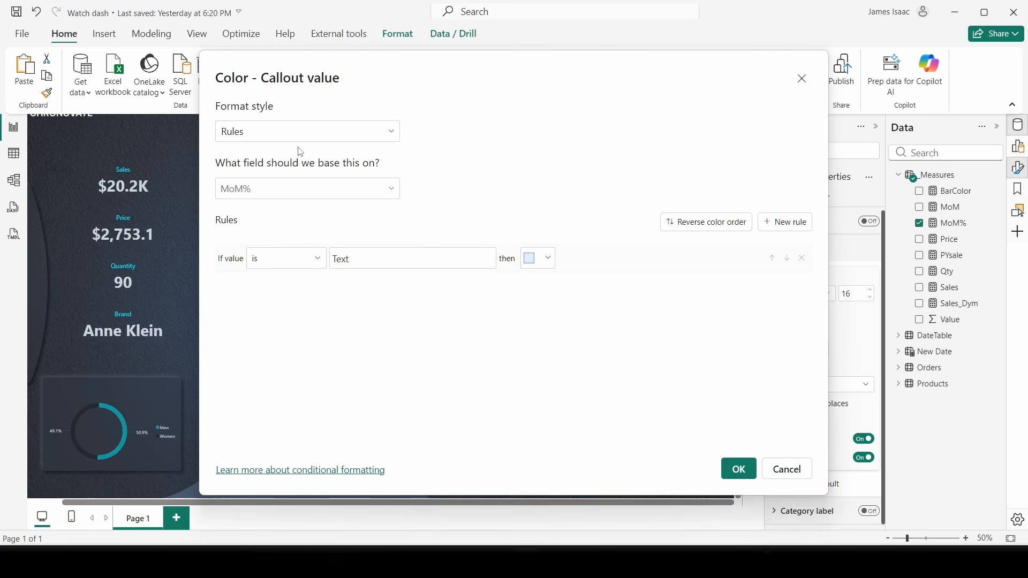
{"action": "left_click", "coordinate": [262, 138]}
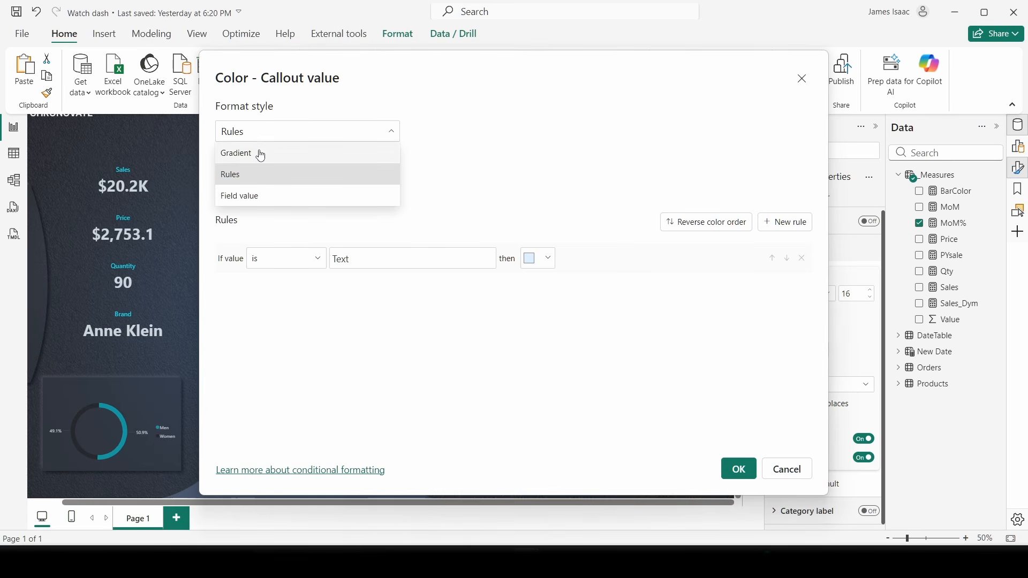
{"action": "left_click", "coordinate": [272, 174]}
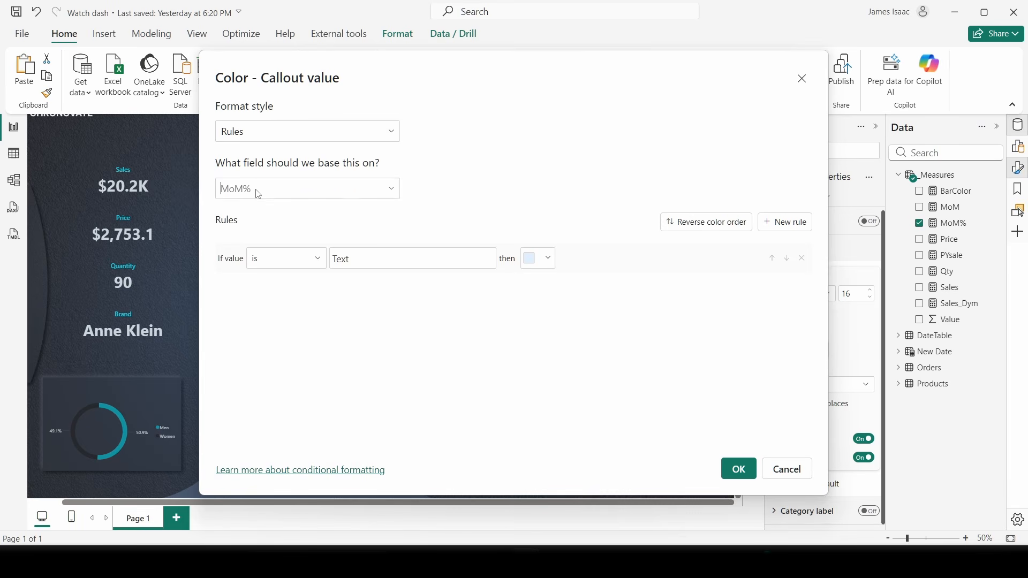
{"action": "left_click", "coordinate": [241, 191]}
{"action": "left_click", "coordinate": [255, 281]}
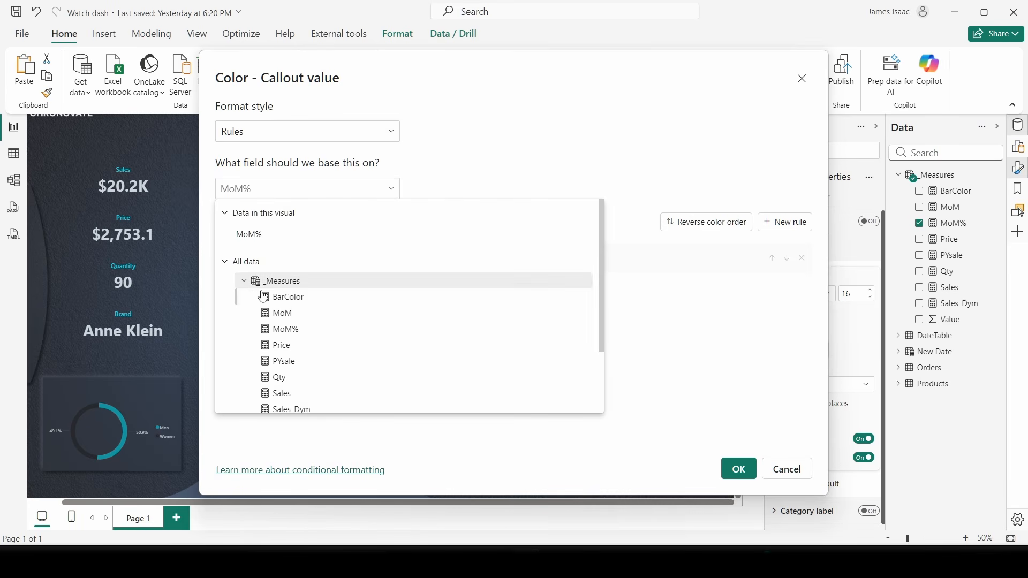
{"action": "left_click", "coordinate": [275, 314]}
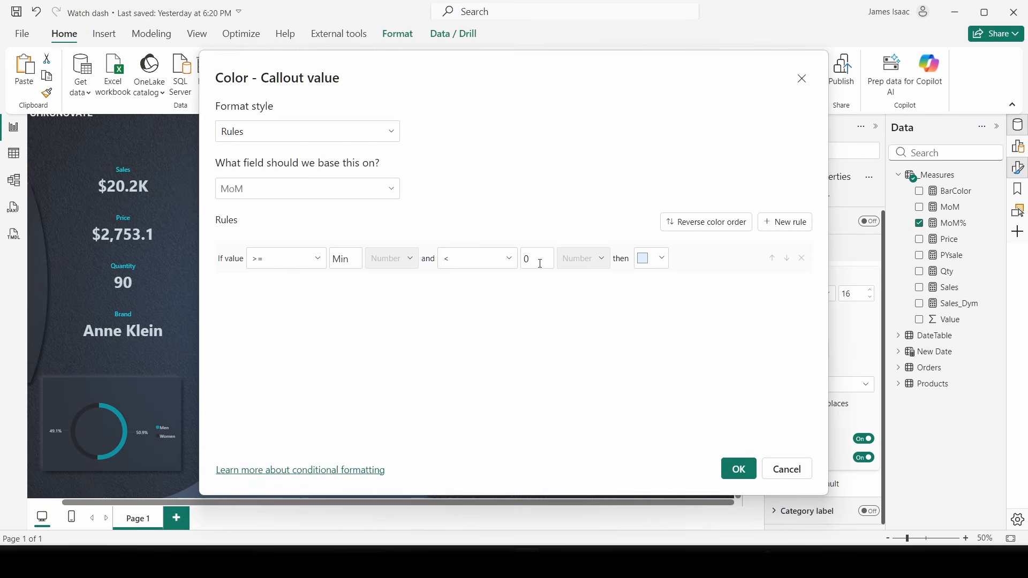
- Give the Min–0 rule the red colour #ED8A8A
{"action": "left_click", "coordinate": [654, 259]}
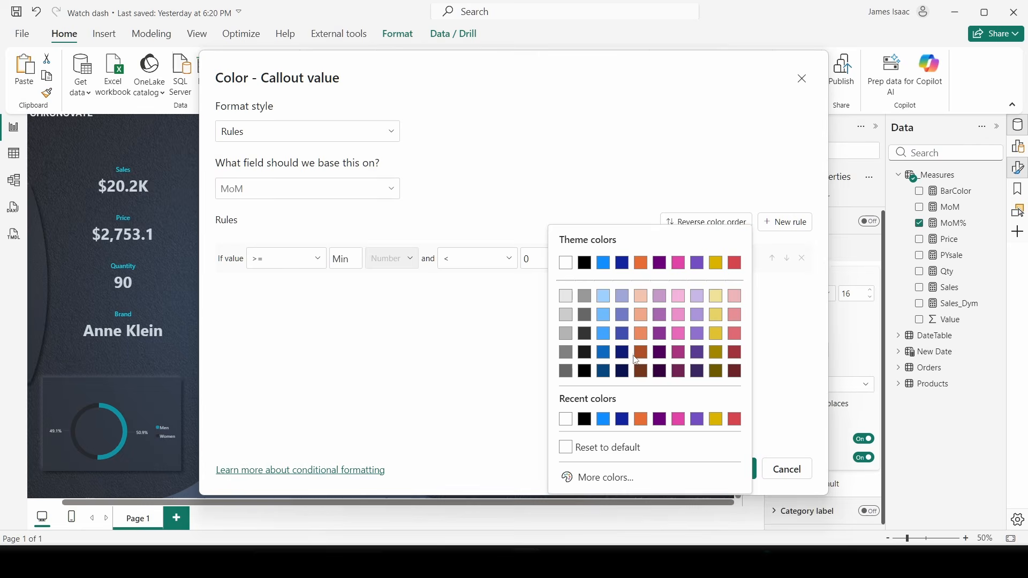
{"action": "left_click", "coordinate": [615, 476]}
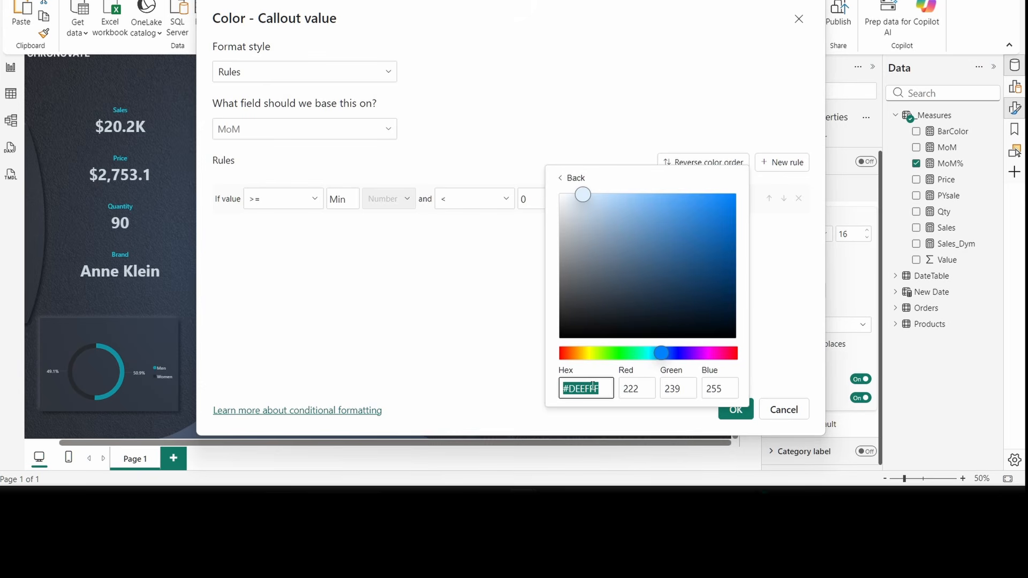
{"action": "type", "text": "E"}
{"action": "type", "text": "D8A8A"}
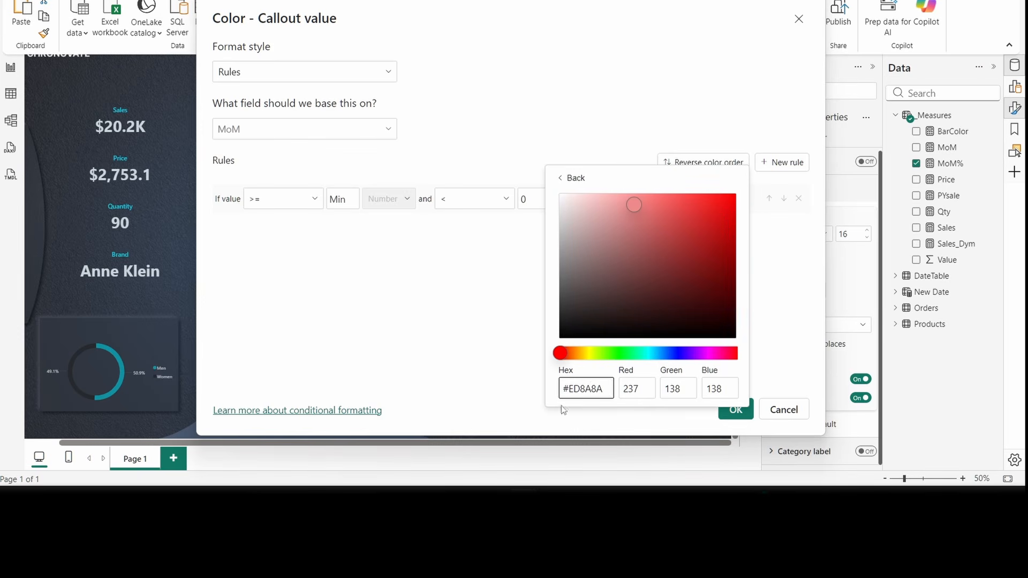
{"action": "left_click", "coordinate": [466, 345]}
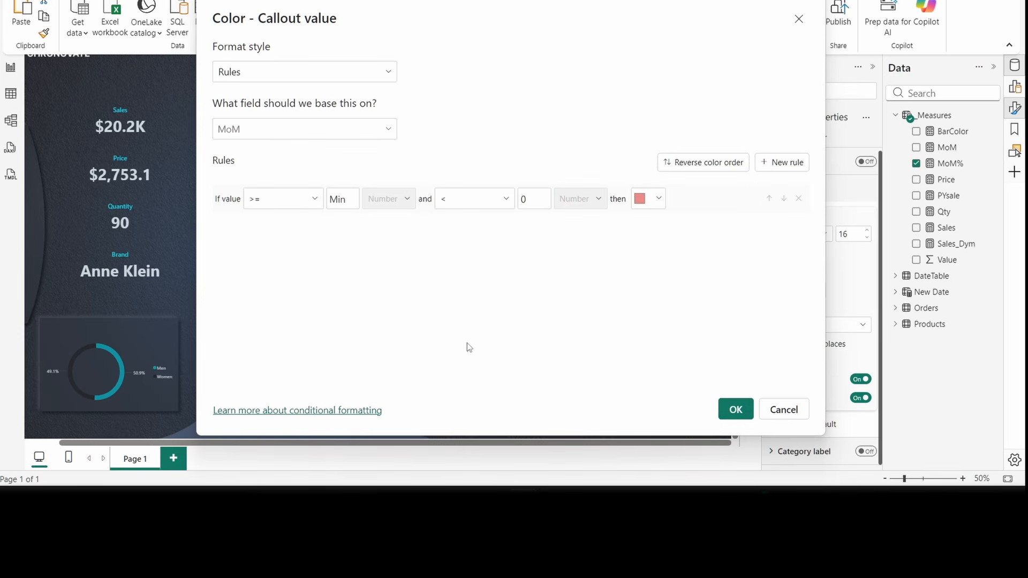
- Add a 0–Max rule coloured cyan #31DDF4 and apply the colour rules
{"action": "left_click", "coordinate": [781, 163]}
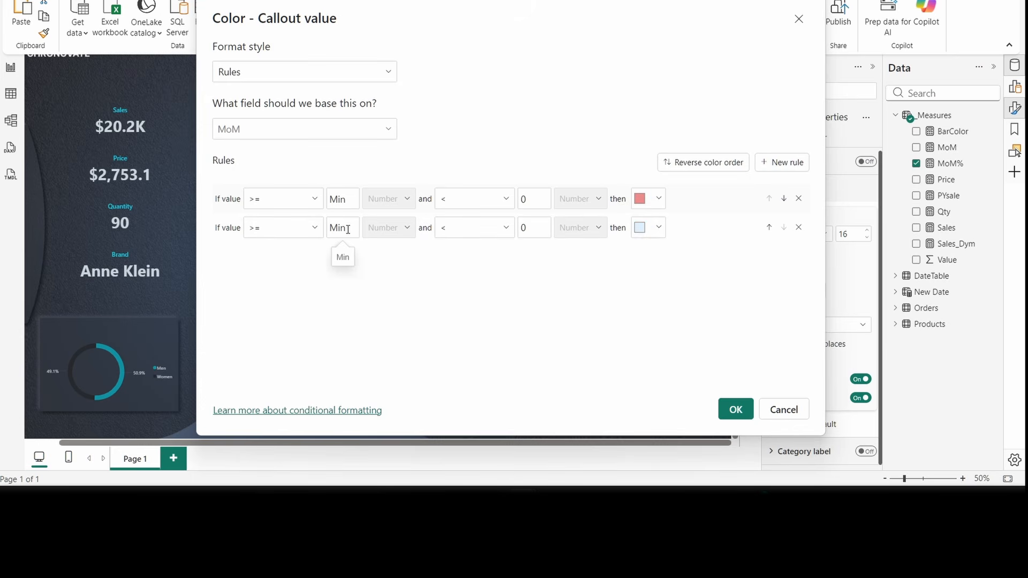
{"action": "type", "text": "0"}
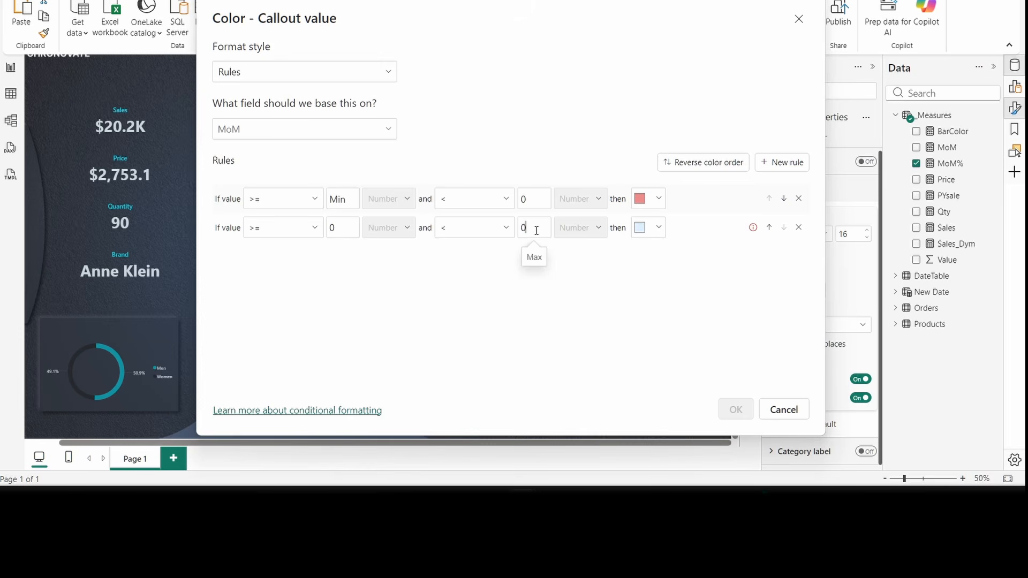
{"action": "key", "text": "BackSpace"}
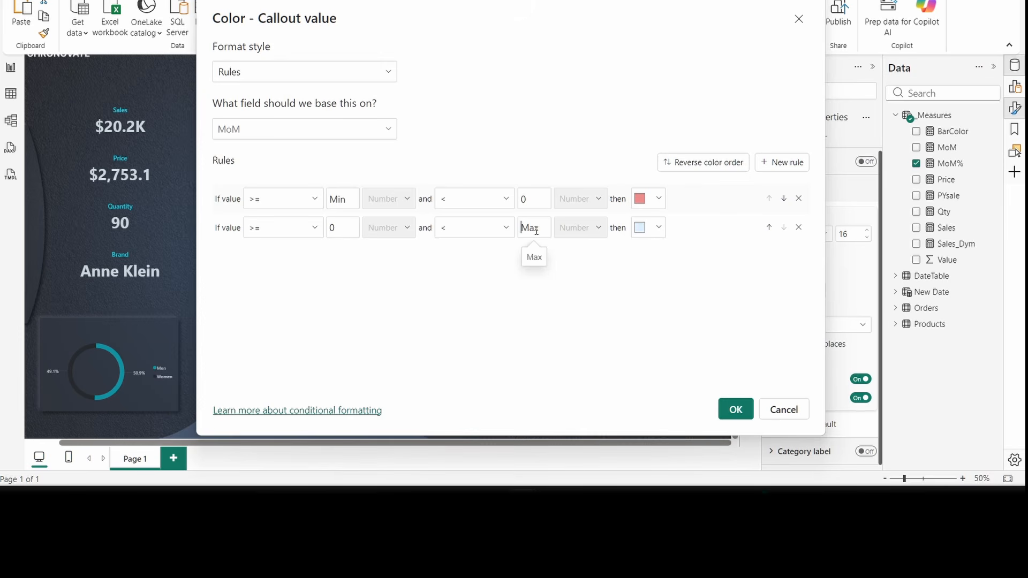
{"action": "left_click", "coordinate": [658, 228]}
{"action": "left_click", "coordinate": [599, 241]}
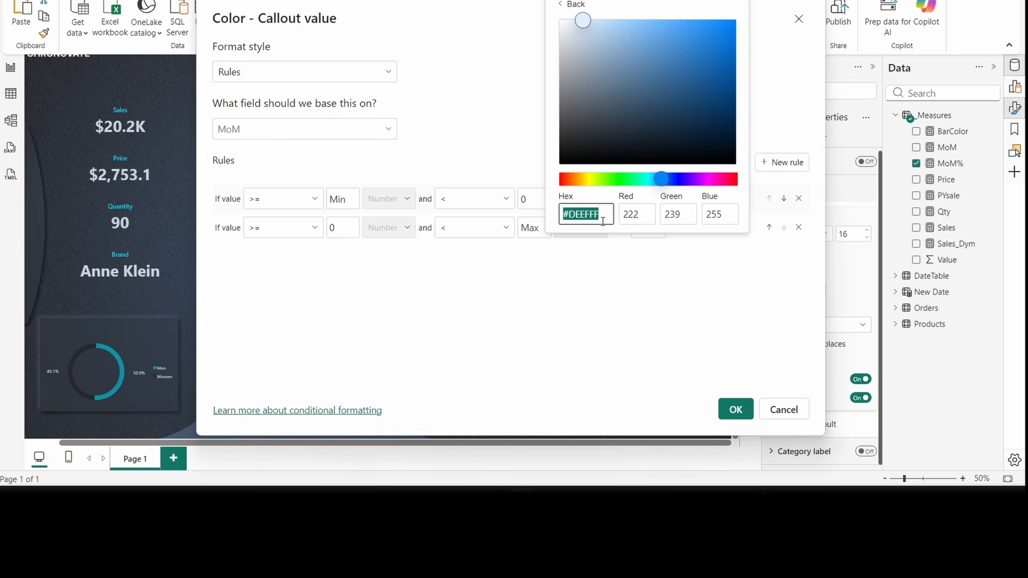
{"action": "type", "text": "31DDFA"}
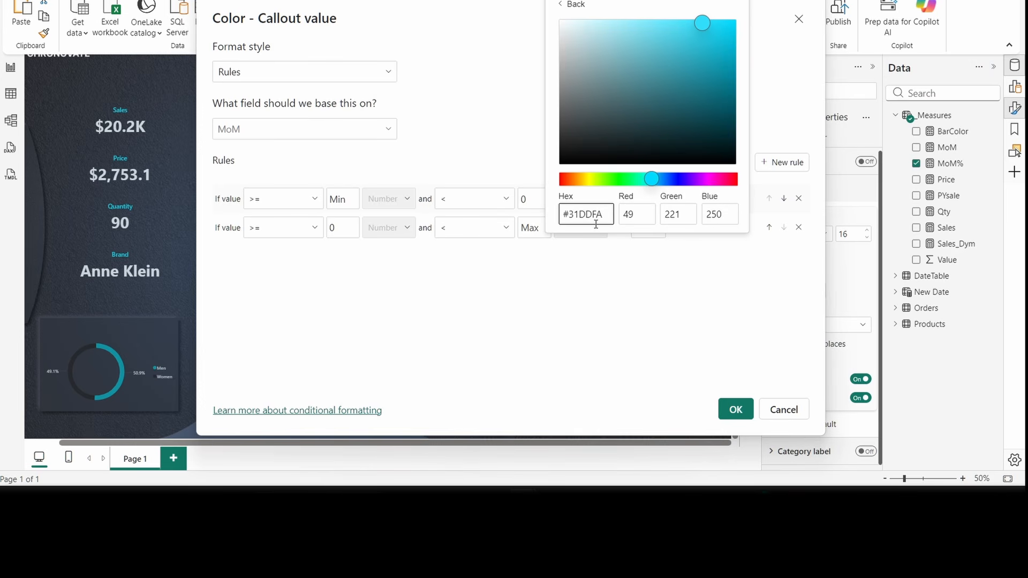
{"action": "key", "text": "BackSpace"}
{"action": "type", "text": "4"}
{"action": "left_click", "coordinate": [582, 213]}
{"action": "key", "text": "BackSpace"}
{"action": "type", "text": "1"}
{"action": "left_click", "coordinate": [699, 264]}
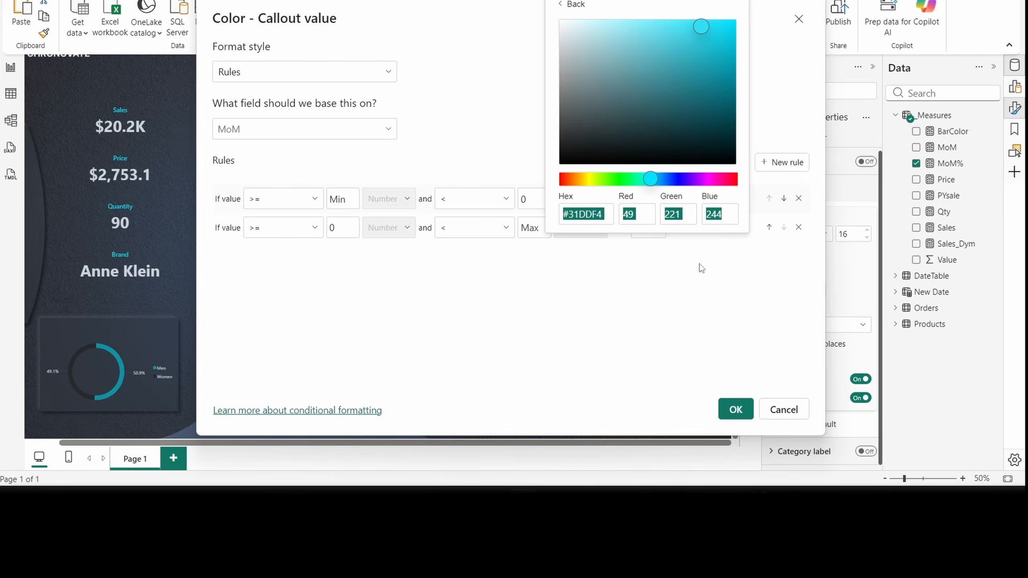
{"action": "left_click", "coordinate": [522, 150]}
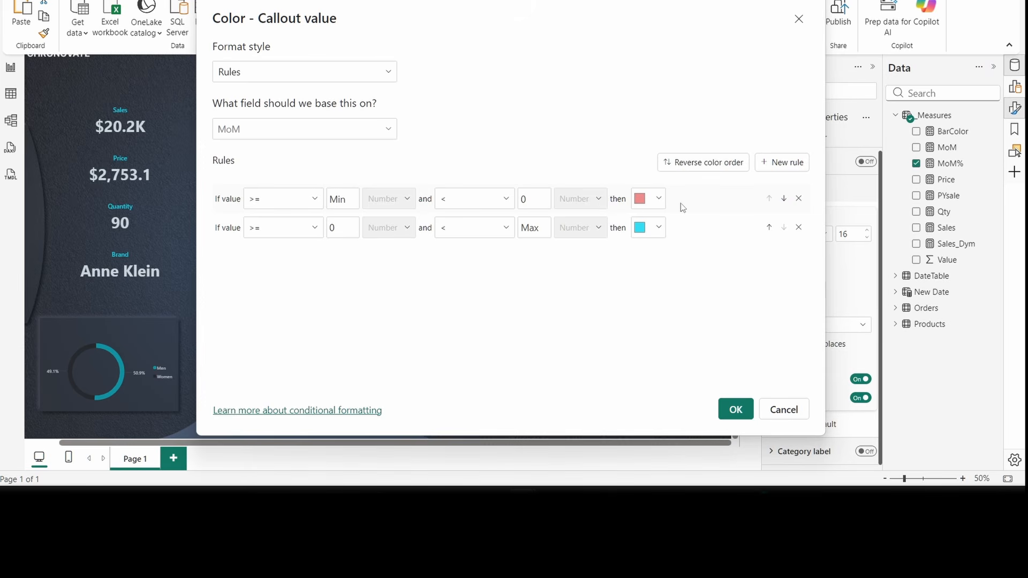
{"action": "left_click", "coordinate": [735, 409]}
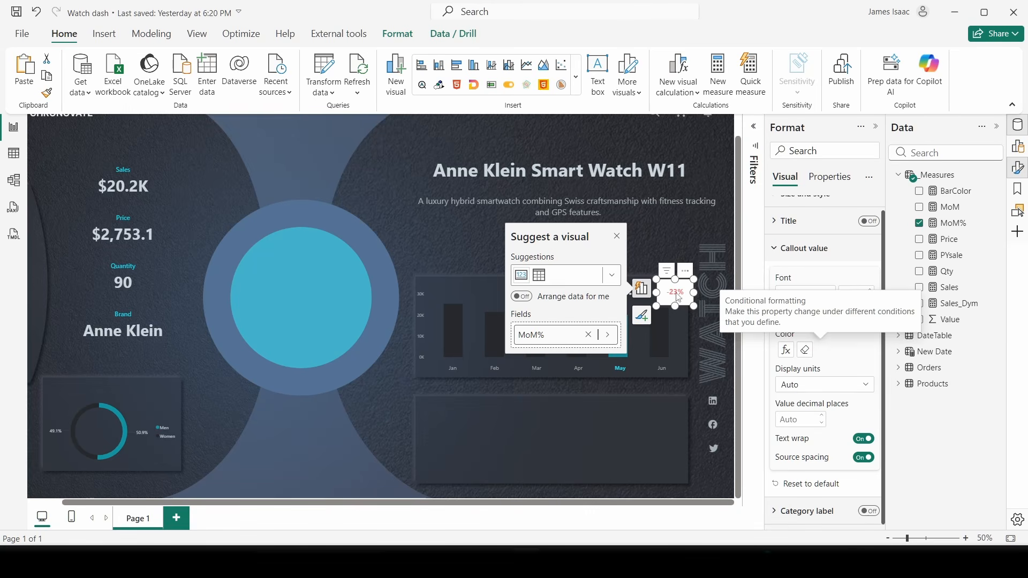
- Turn off the MoM% card's background in Size and style
{"action": "left_click", "coordinate": [804, 231]}
{"action": "scroll", "coordinate": [806, 233], "scroll_direction": "up", "scroll_amount": 1}
{"action": "left_click", "coordinate": [809, 218]}
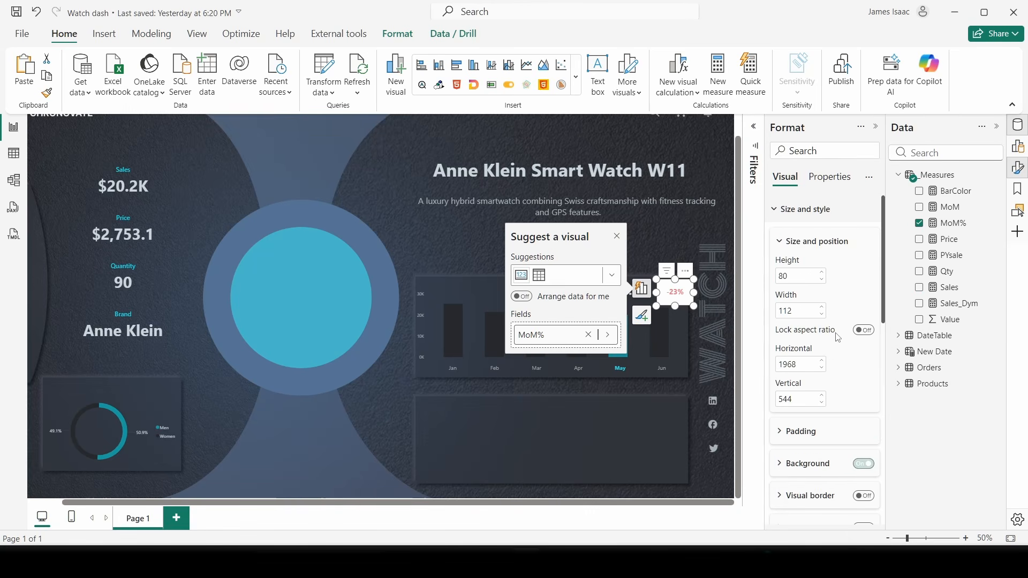
{"action": "left_click", "coordinate": [862, 464]}
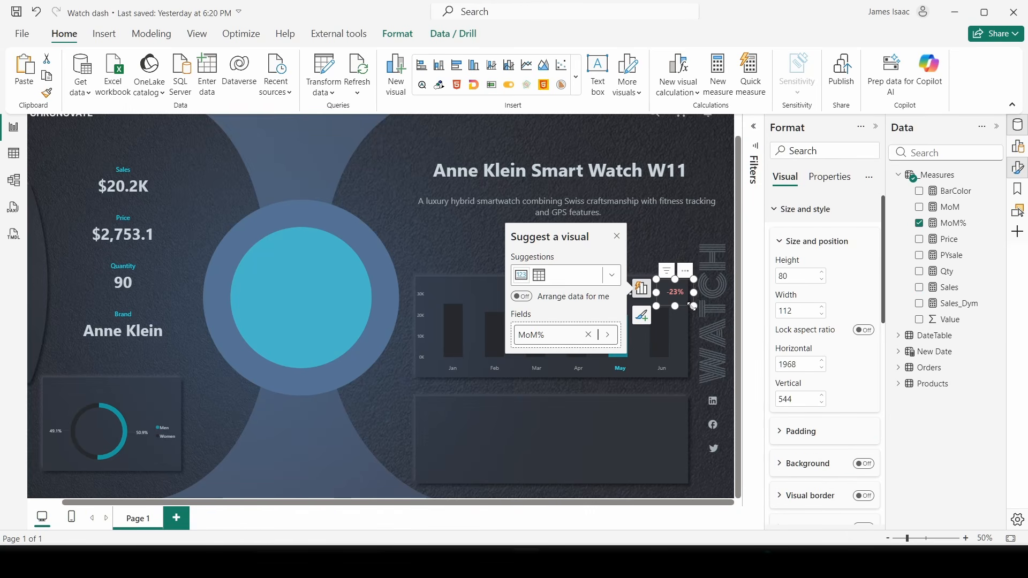
- Shrink the -23% card to 80 by 64 beside the $20.2K sales figure
{"action": "left_click_drag", "start_coordinate": [682, 301], "coordinate": [680, 296]}
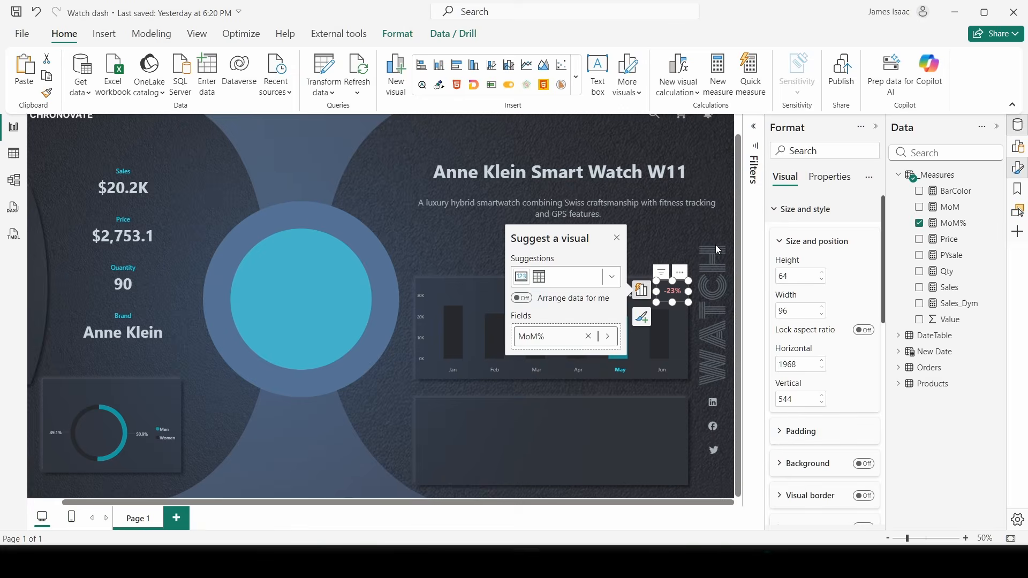
{"action": "scroll", "coordinate": [712, 244], "scroll_direction": "up", "scroll_amount": 1}
{"action": "scroll", "coordinate": [503, 477], "scroll_direction": "up", "scroll_amount": 2}
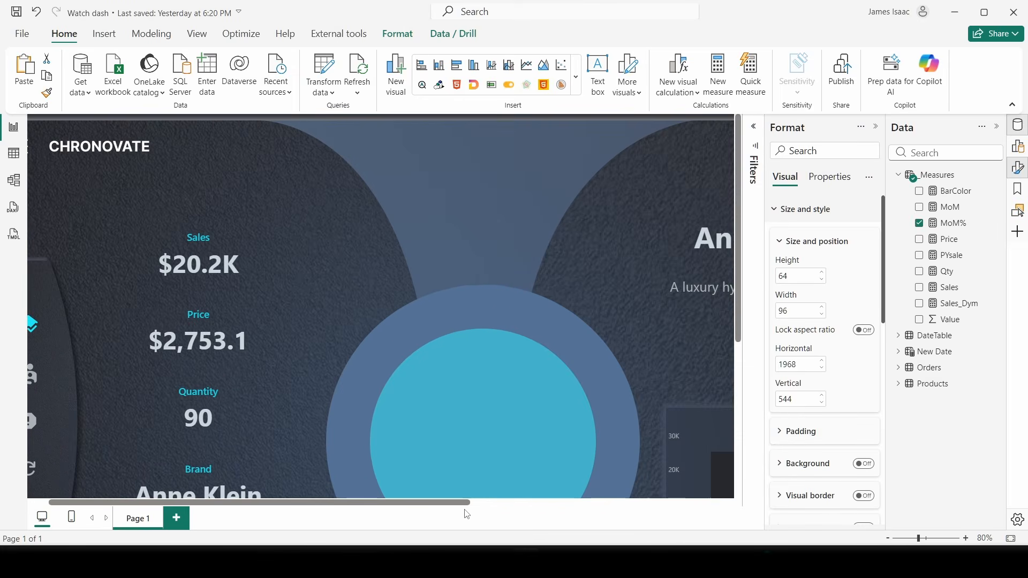
{"action": "left_click_drag", "start_coordinate": [454, 503], "coordinate": [697, 520]}
{"action": "scroll", "coordinate": [706, 393], "scroll_direction": "down", "scroll_amount": 2}
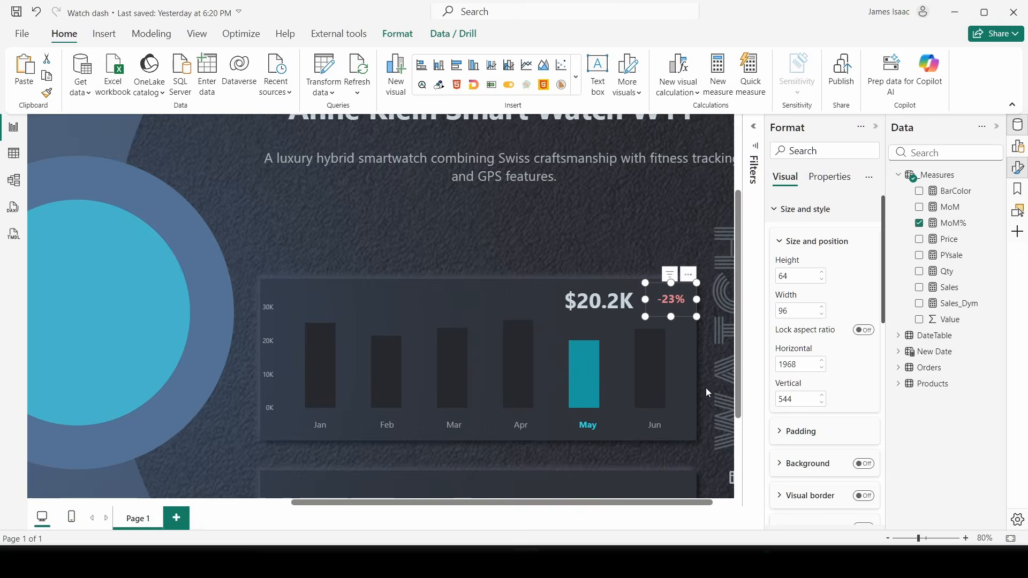
{"action": "left_click_drag", "start_coordinate": [697, 316], "coordinate": [670, 301]}
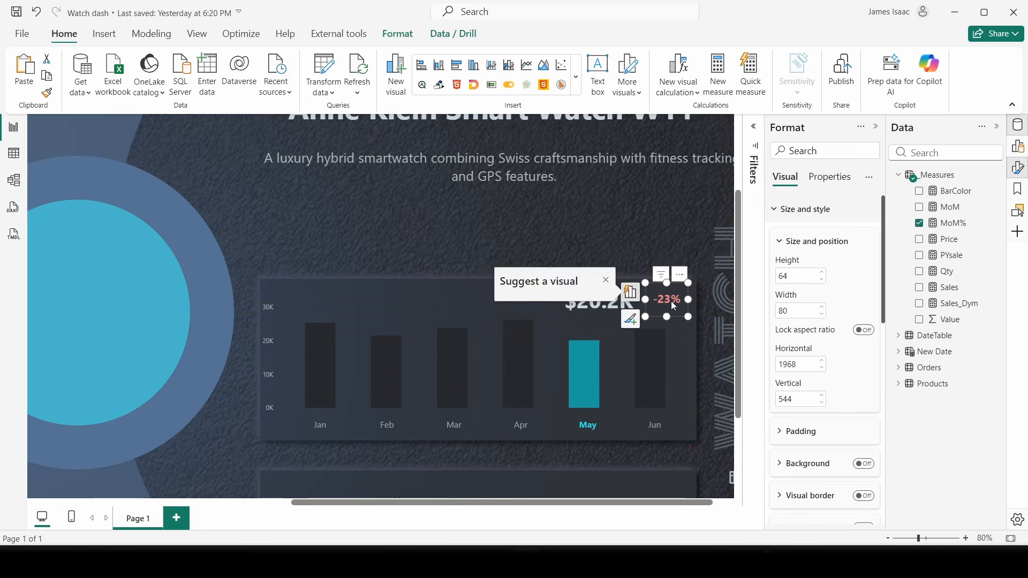
- Nudge the $20.2K sales card into line with the MoM% figure using the position spin boxes
{"action": "left_click", "coordinate": [705, 307]}
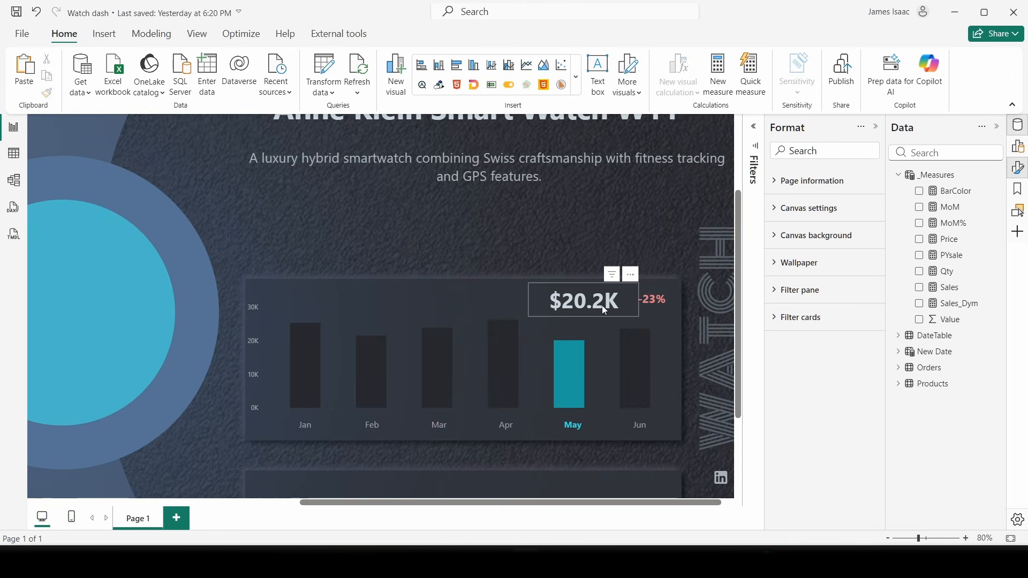
{"action": "left_click", "coordinate": [602, 304]}
{"action": "left_click_drag", "start_coordinate": [601, 304], "coordinate": [601, 303]}
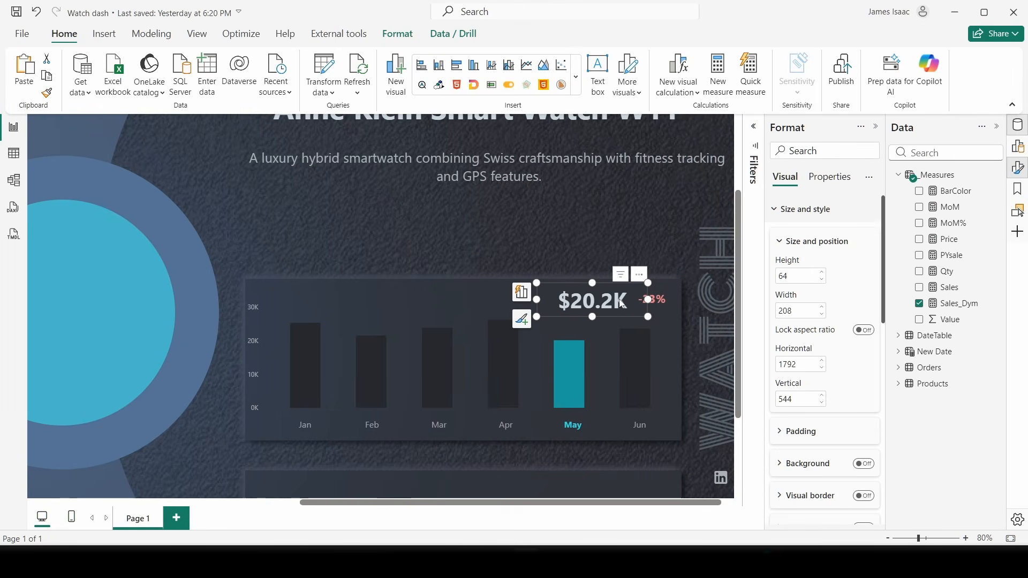
{"action": "left_click", "coordinate": [821, 403]}
{"action": "left_click", "coordinate": [822, 403]}
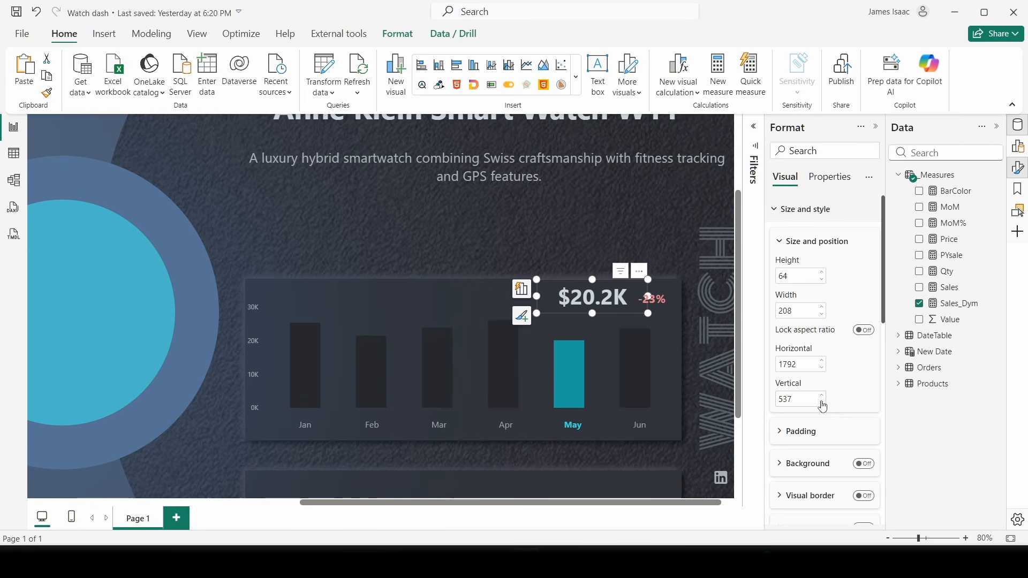
{"action": "left_click", "coordinate": [821, 395]}
{"action": "left_click", "coordinate": [821, 395]}
{"action": "left_click", "coordinate": [821, 362]}
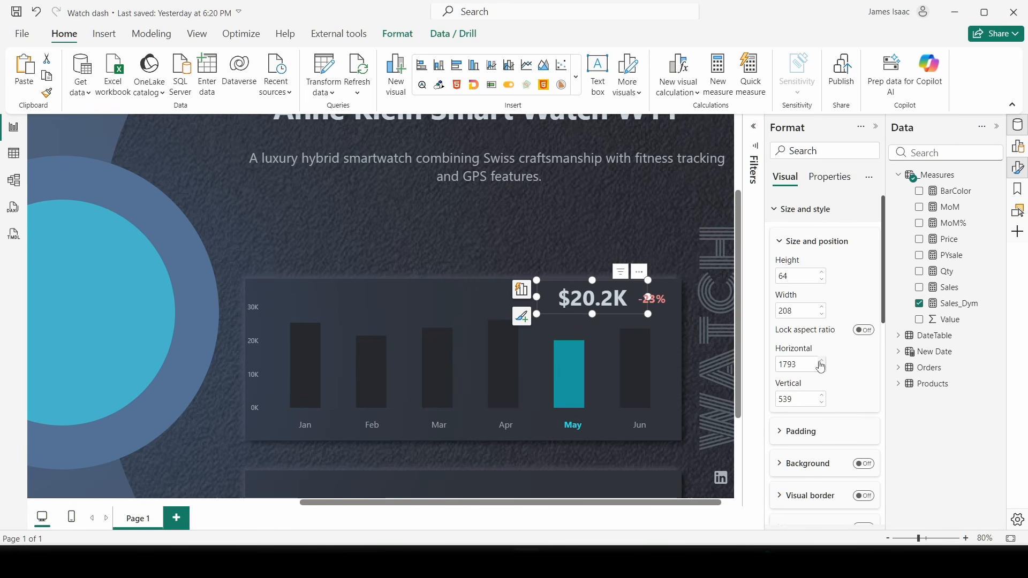
{"action": "left_click", "coordinate": [821, 362]}
{"action": "left_click", "coordinate": [821, 362]}
{"action": "left_click", "coordinate": [821, 362]}
{"action": "left_click", "coordinate": [821, 362]}
{"action": "left_click", "coordinate": [821, 362]}
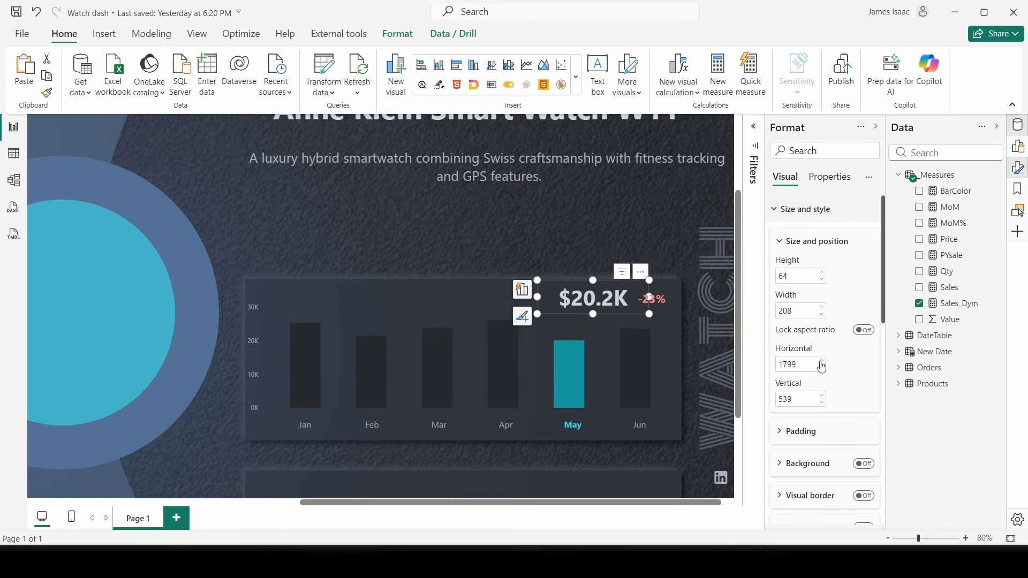
{"action": "left_click", "coordinate": [821, 362]}
{"action": "left_click", "coordinate": [821, 362]}
{"action": "left_click", "coordinate": [571, 245]}
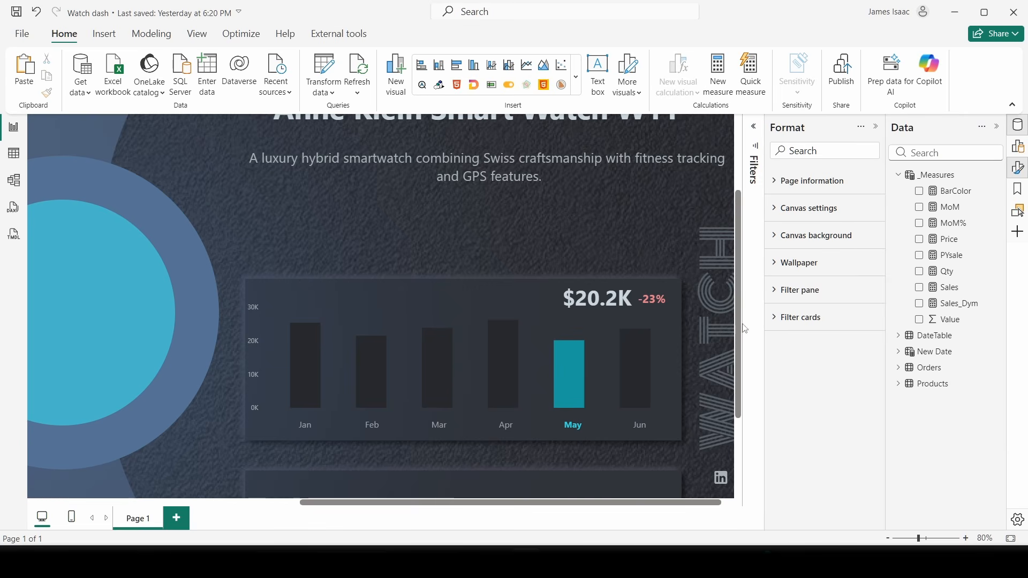
- Pick the Apr, May, Jun, Feb, Mar and Apr bars to verify both figures update
{"action": "left_click", "coordinate": [507, 444]}
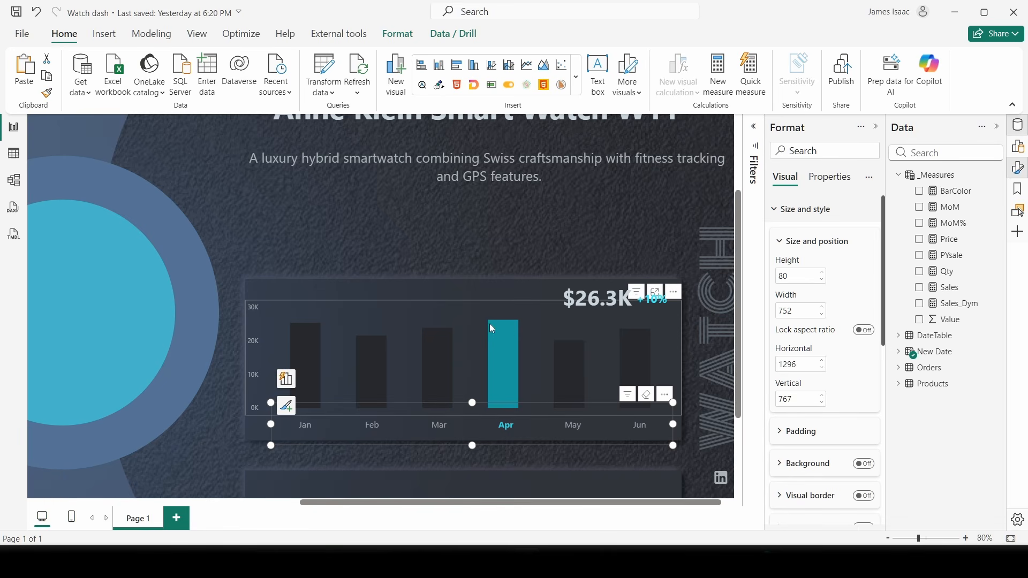
{"action": "left_click", "coordinate": [577, 431]}
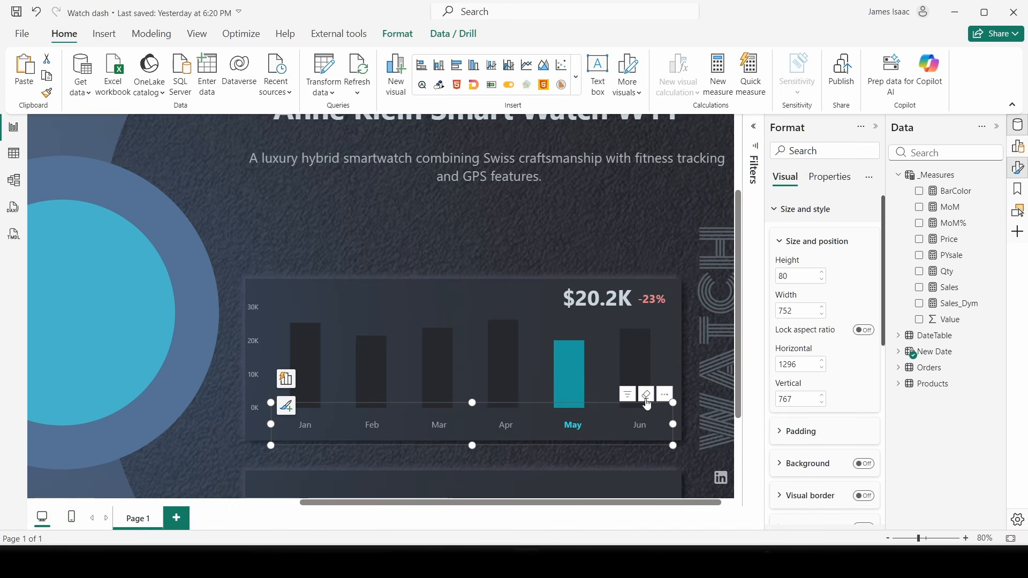
{"action": "left_click", "coordinate": [635, 345]}
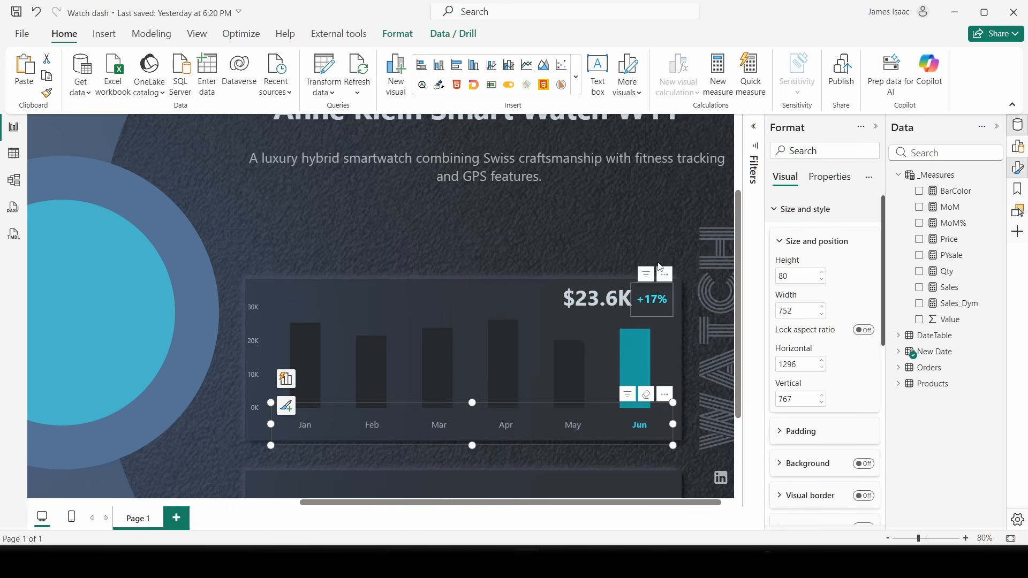
{"action": "left_click", "coordinate": [372, 426]}
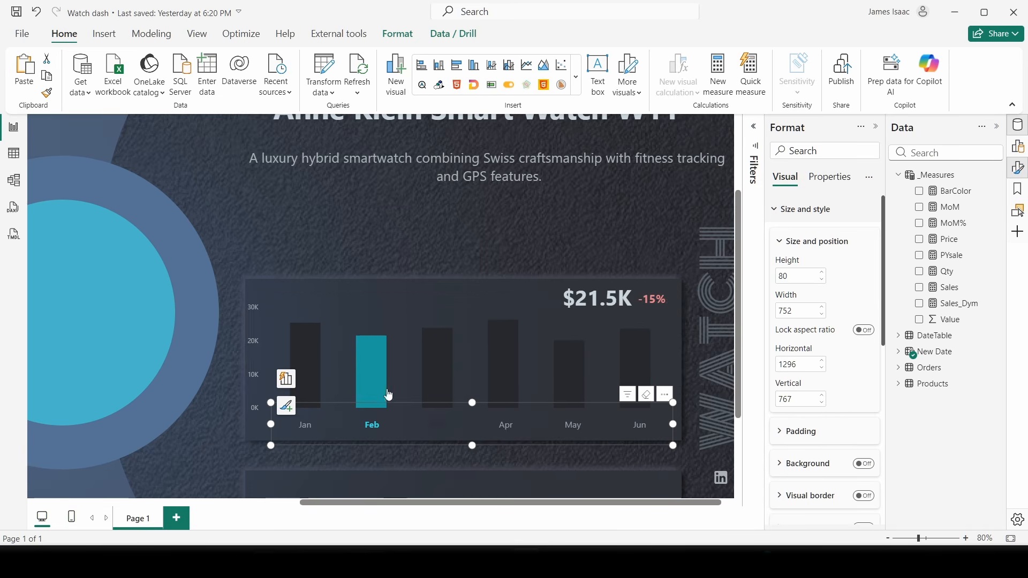
{"action": "left_click", "coordinate": [438, 369]}
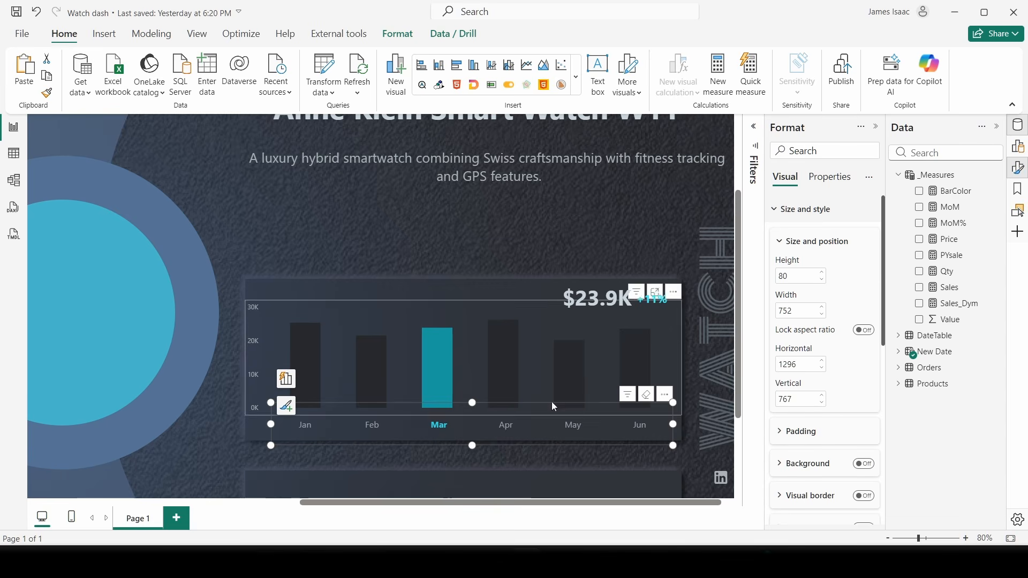
{"action": "left_click", "coordinate": [506, 425]}
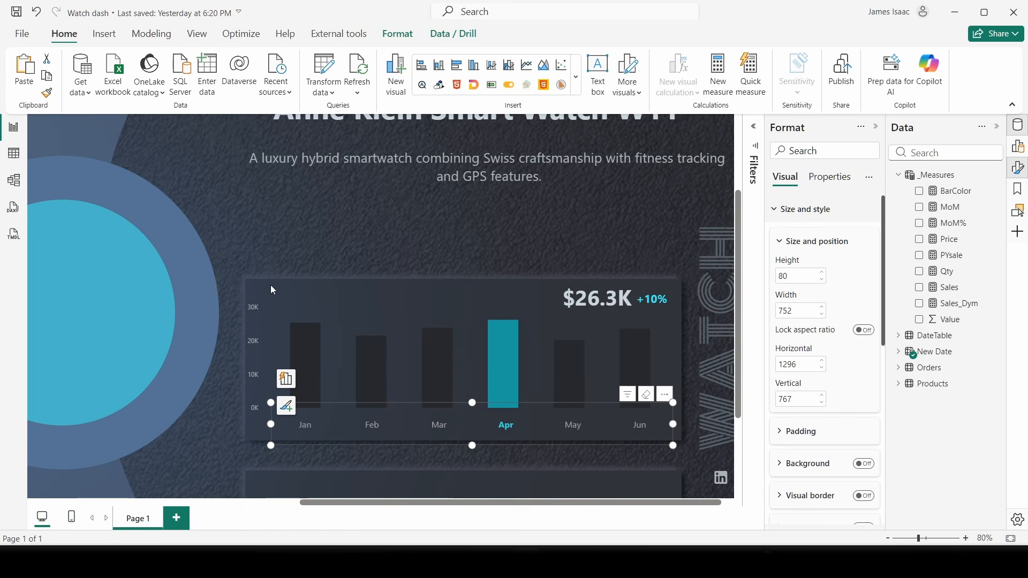
{"action": "right_click", "coordinate": [936, 175]}
- Create a new Sale Title measure beginning with the text "Sales Monthly Trends ("
{"action": "left_click", "coordinate": [871, 195]}
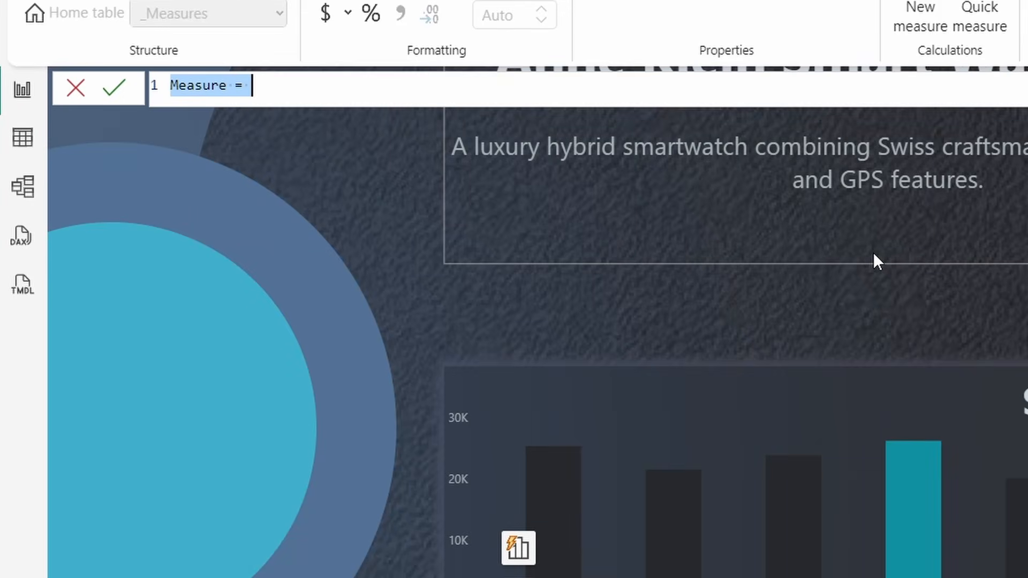
{"action": "type", "text": "Sal"}
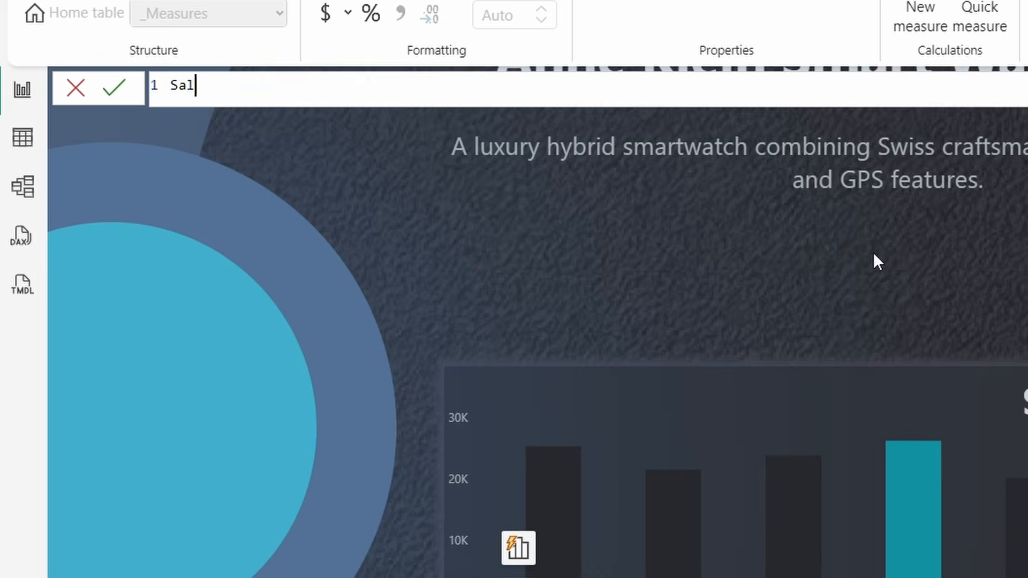
{"action": "type", "text": "l"}
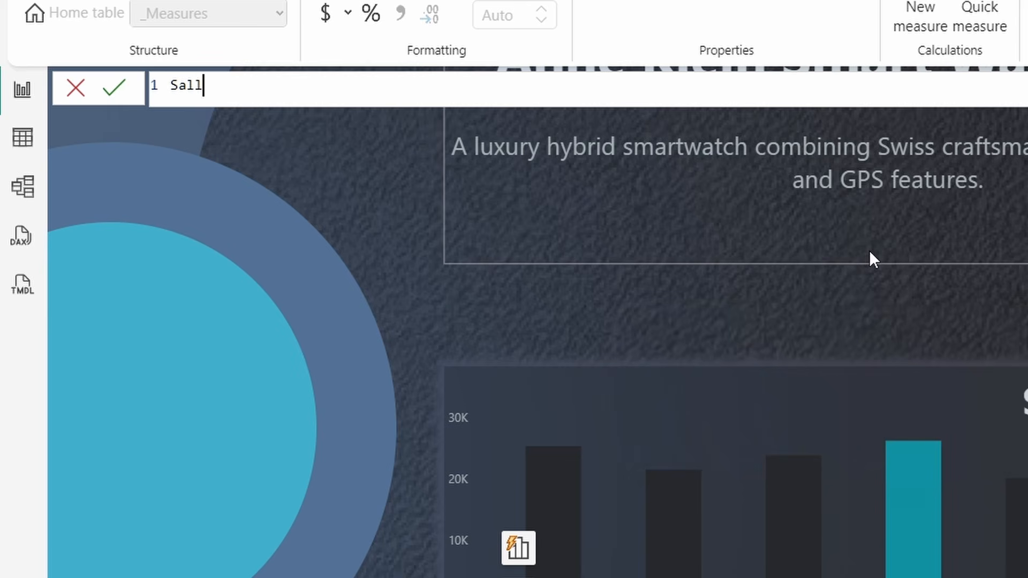
{"action": "type", "text": "e Ti"}
{"action": "type", "text": "m"}
{"action": "key", "text": "BackSpace"}
{"action": "type", "text": "tle ="}
{"action": "type", "text": "\"Sales Mo"}
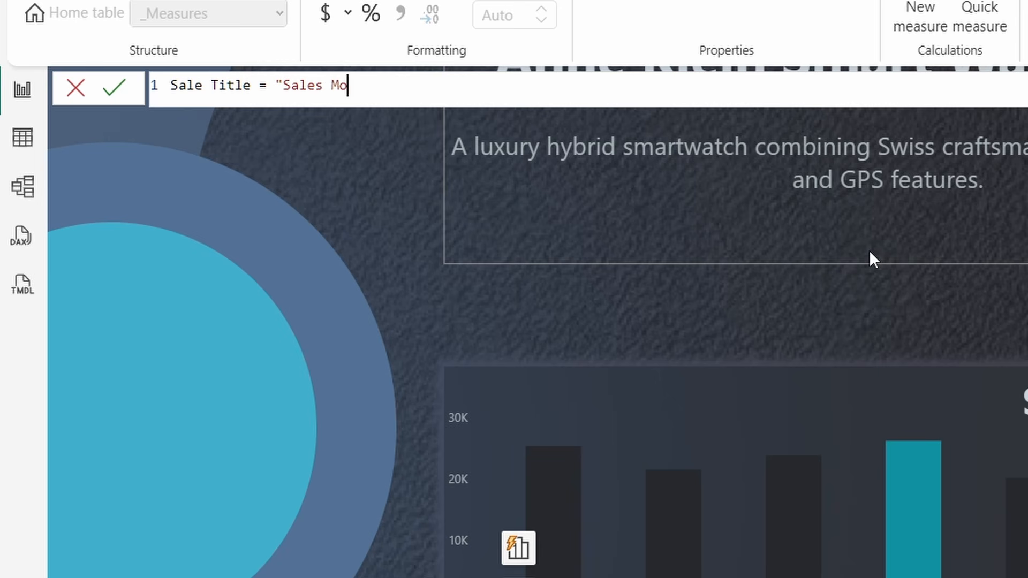
{"action": "type", "text": "nthly Trens"}
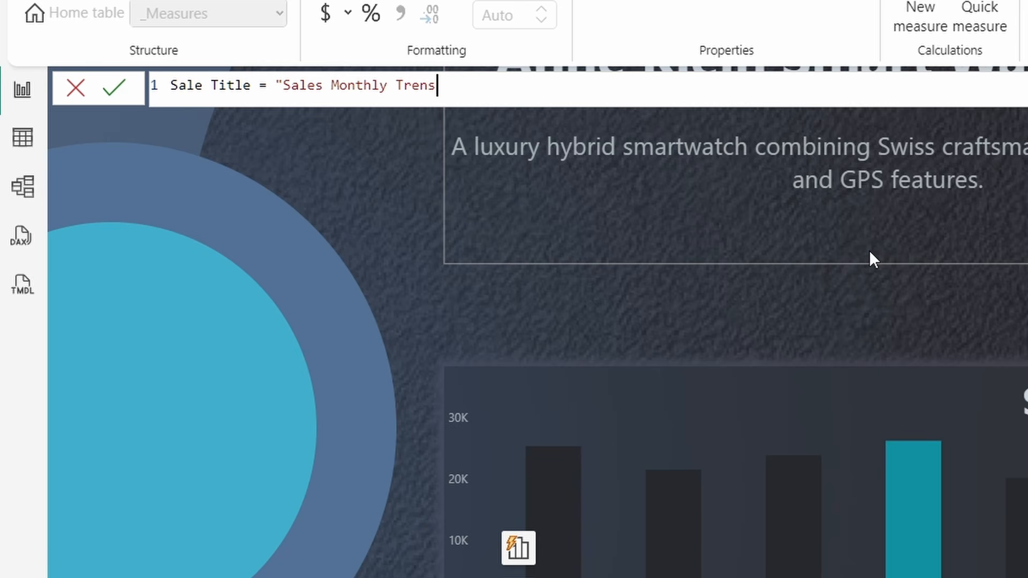
{"action": "key", "text": "BackSpace"}
{"action": "type", "text": "ds {"}
{"action": "key", "text": "BackSpace"}
{"action": "type", "text": "(\" & Sele"}
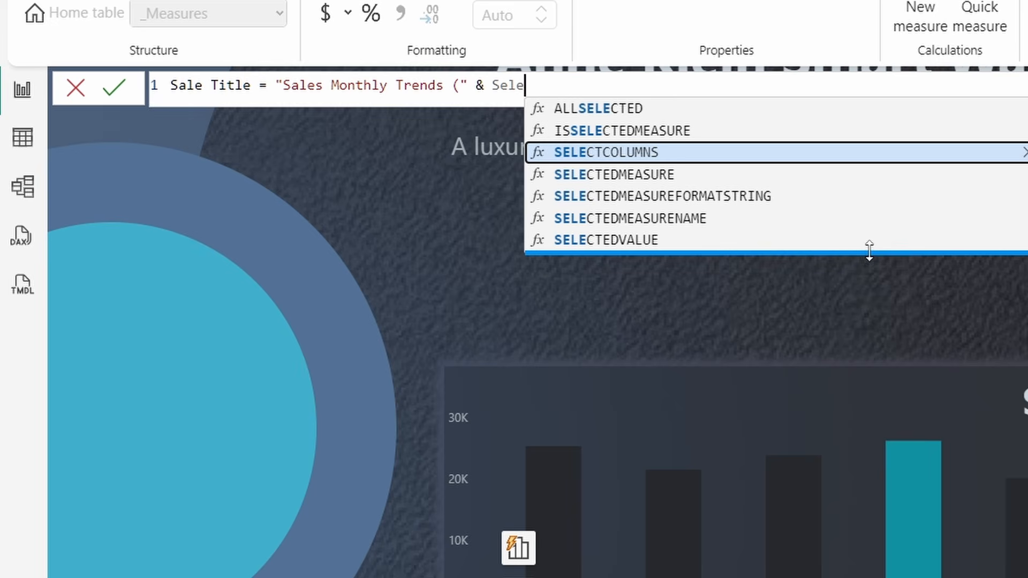
- Append SELECTEDVALUE('New Date'[Month Name], "All Months") & ")" and commit the measure
{"action": "left_click", "coordinate": [651, 240]}
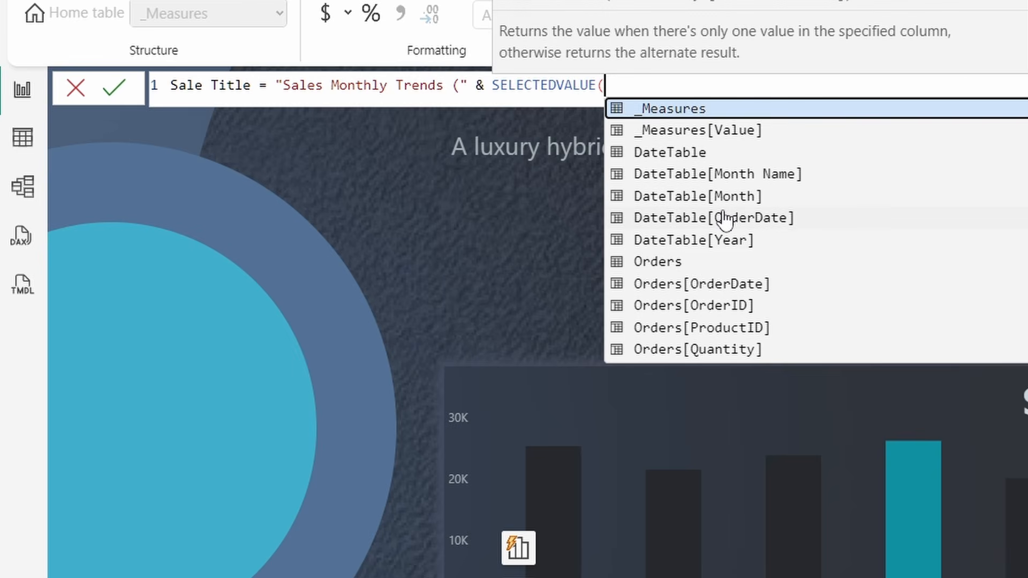
{"action": "type", "text": "New"}
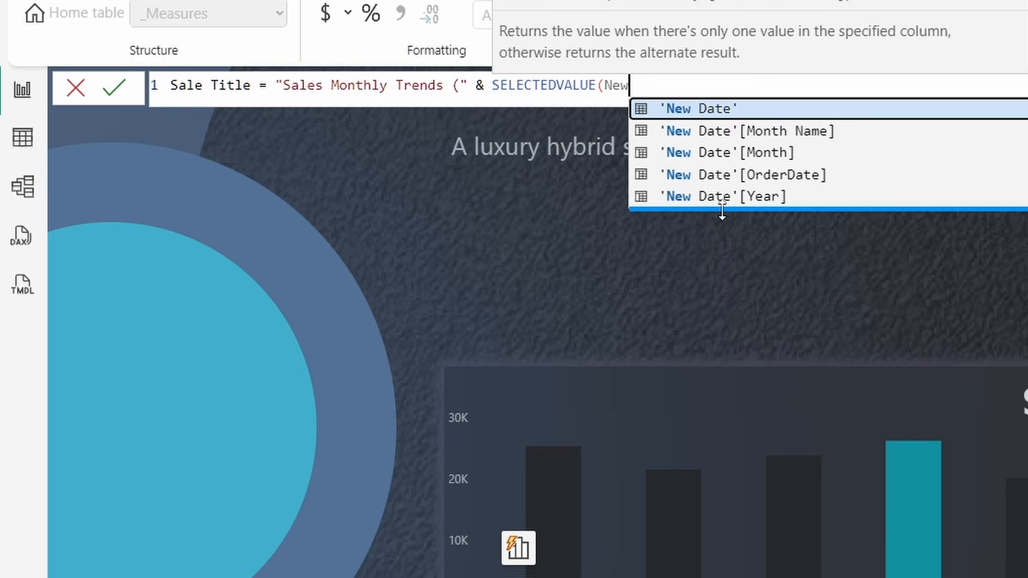
{"action": "left_click", "coordinate": [787, 133]}
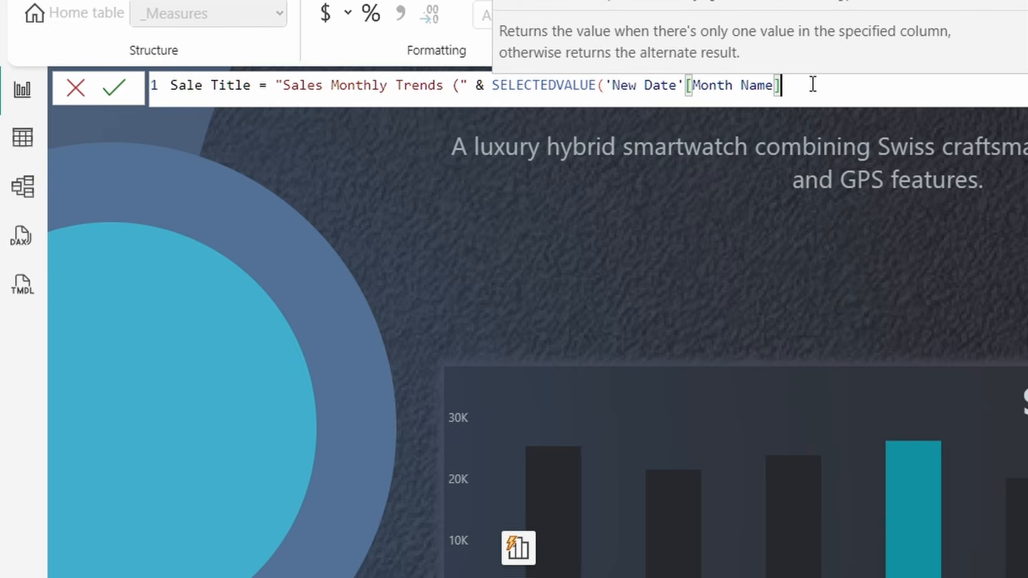
{"action": "type", "text": ", "}
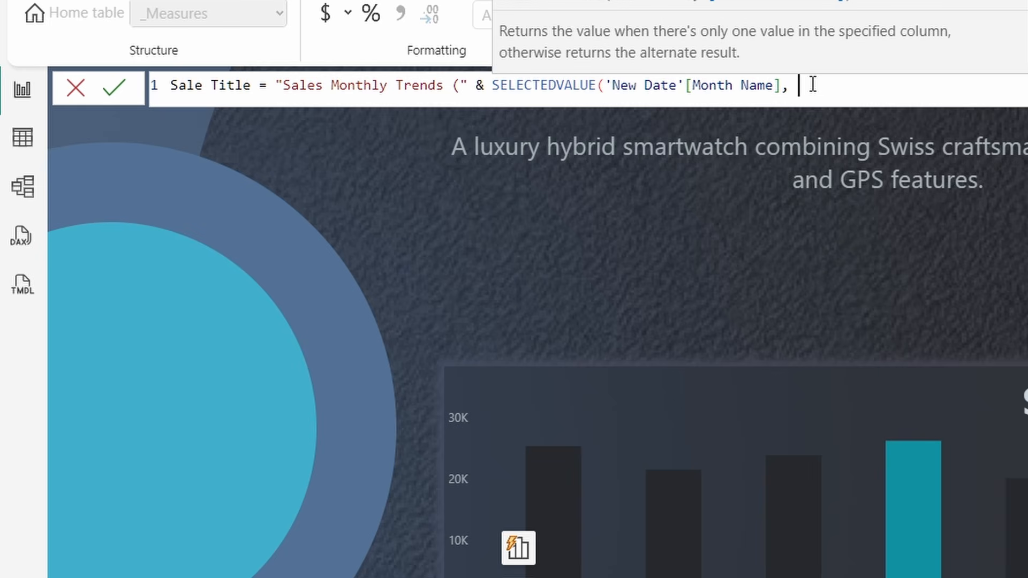
{"action": "type", "text": "\"ALL"}
{"action": "key", "text": "BackSpace"}
{"action": "key", "text": "BackSpace"}
{"action": "type", "text": "ll Months\")"}
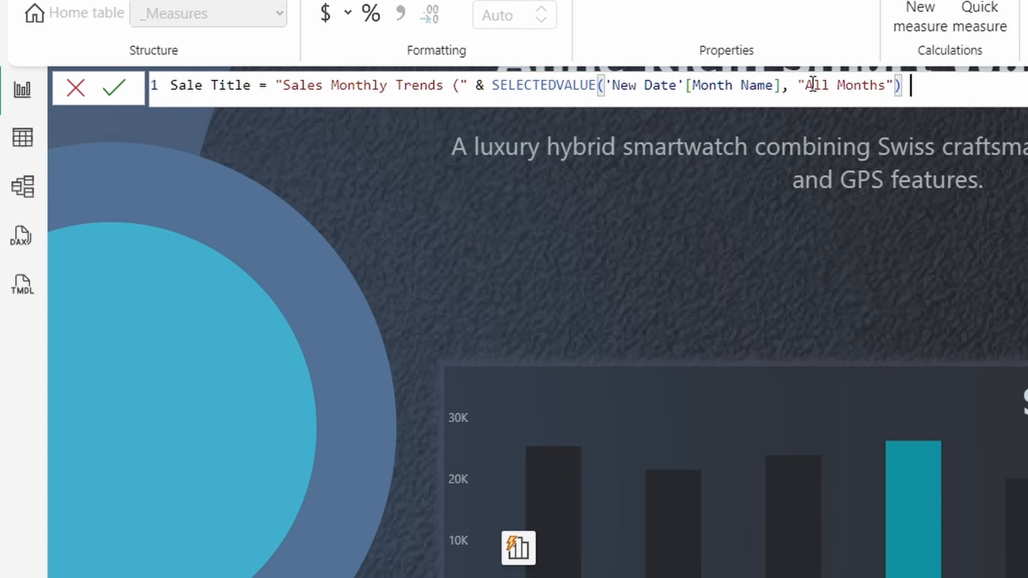
{"action": "type", "text": " &"}
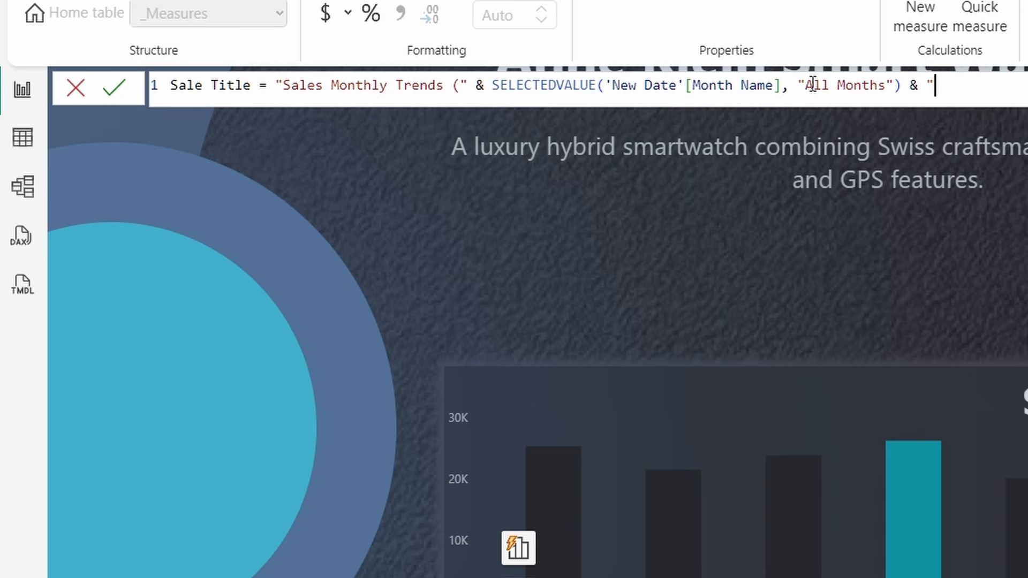
{"action": "type", "text": " \")"}
{"action": "left_click", "coordinate": [115, 90]}
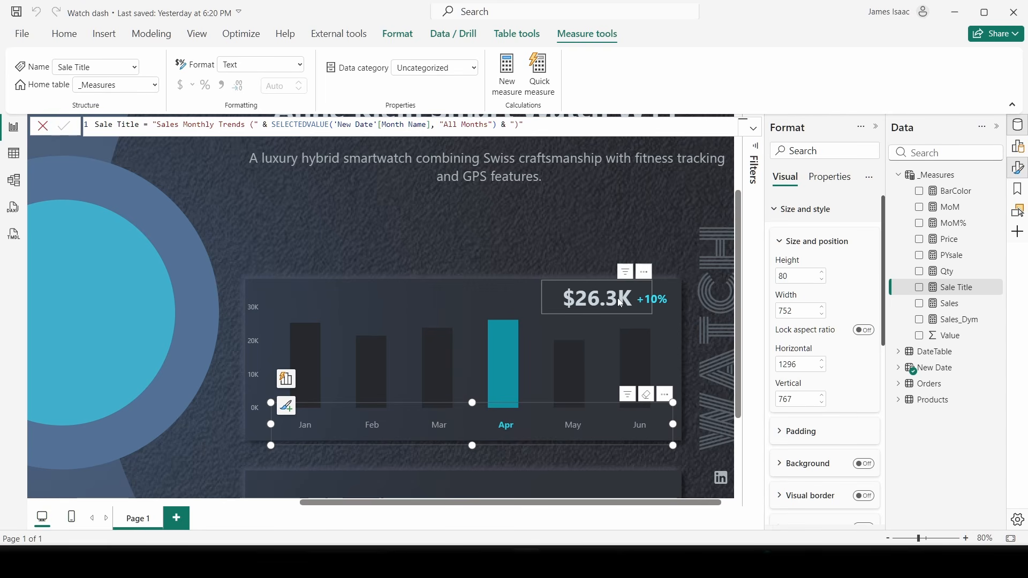
- Make the Sale Title card wide and short above the bar chart, then select March
{"action": "left_click", "coordinate": [600, 254]}
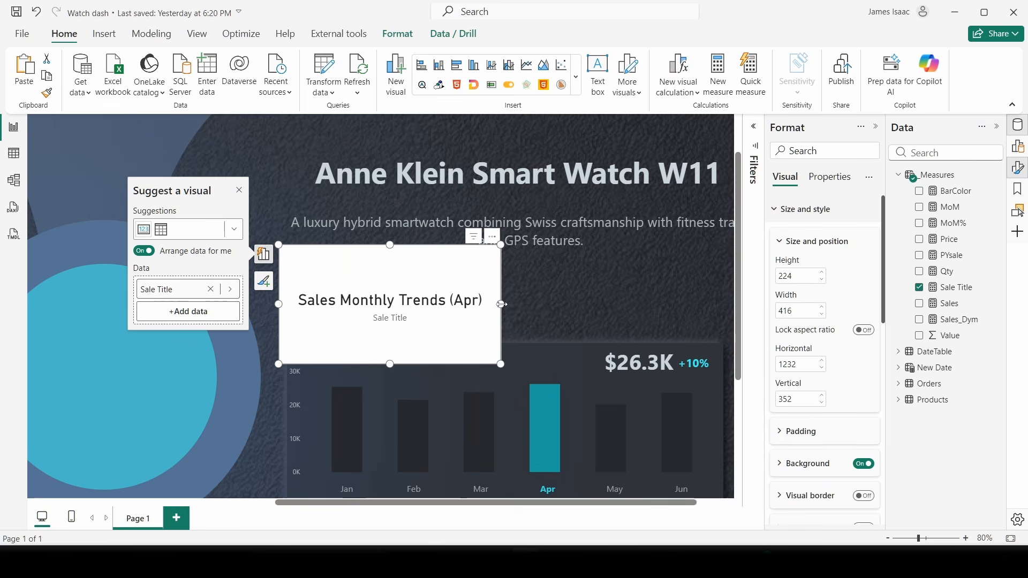
{"action": "left_click_drag", "start_coordinate": [502, 305], "coordinate": [647, 304]}
{"action": "left_click_drag", "start_coordinate": [463, 364], "coordinate": [462, 321]}
{"action": "left_click_drag", "start_coordinate": [484, 285], "coordinate": [460, 293]}
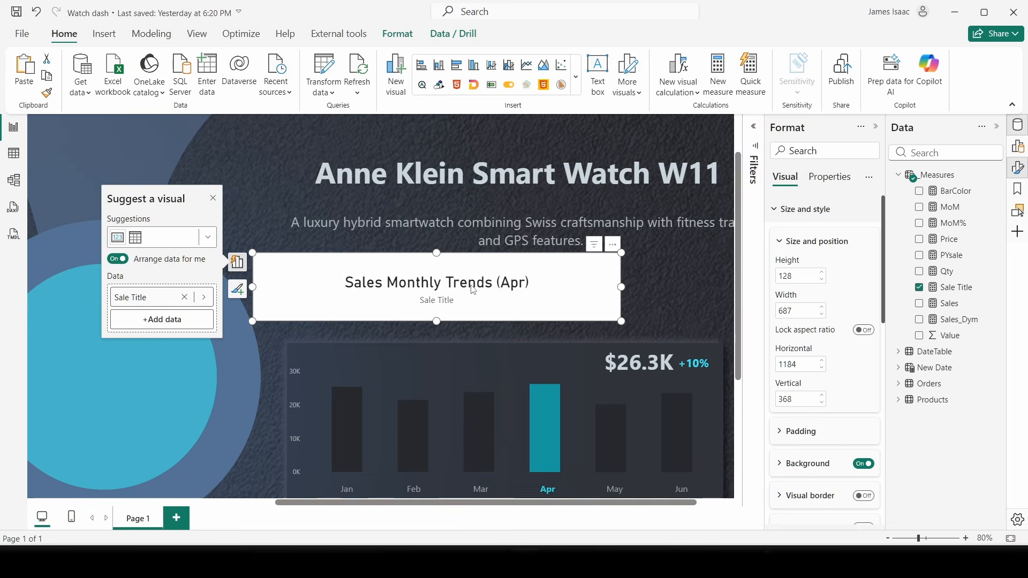
{"action": "scroll", "coordinate": [556, 333], "scroll_direction": "down", "scroll_amount": 3}
{"action": "scroll", "coordinate": [556, 333], "scroll_direction": "up", "scroll_amount": 3}
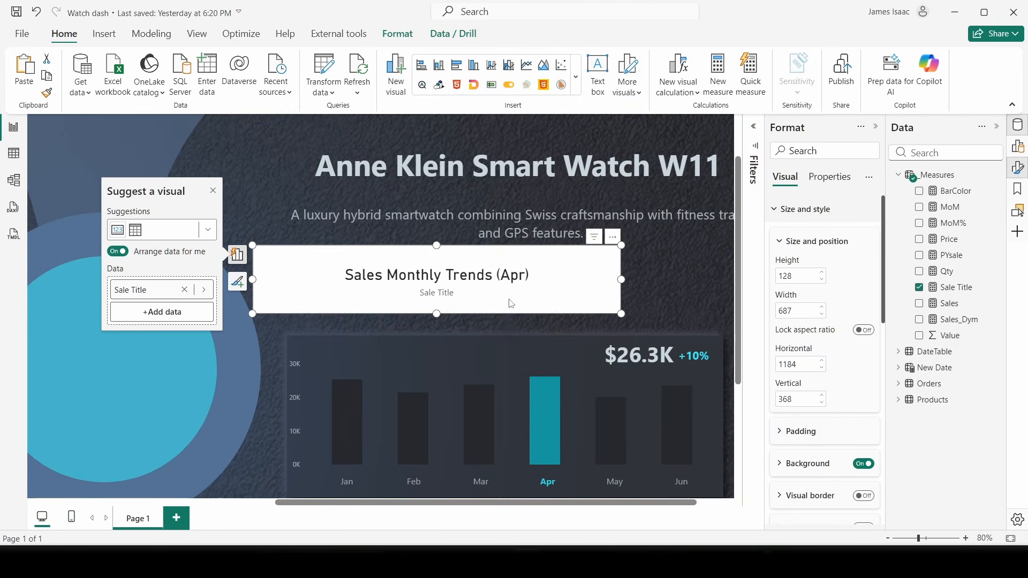
{"action": "left_click", "coordinate": [516, 403]}
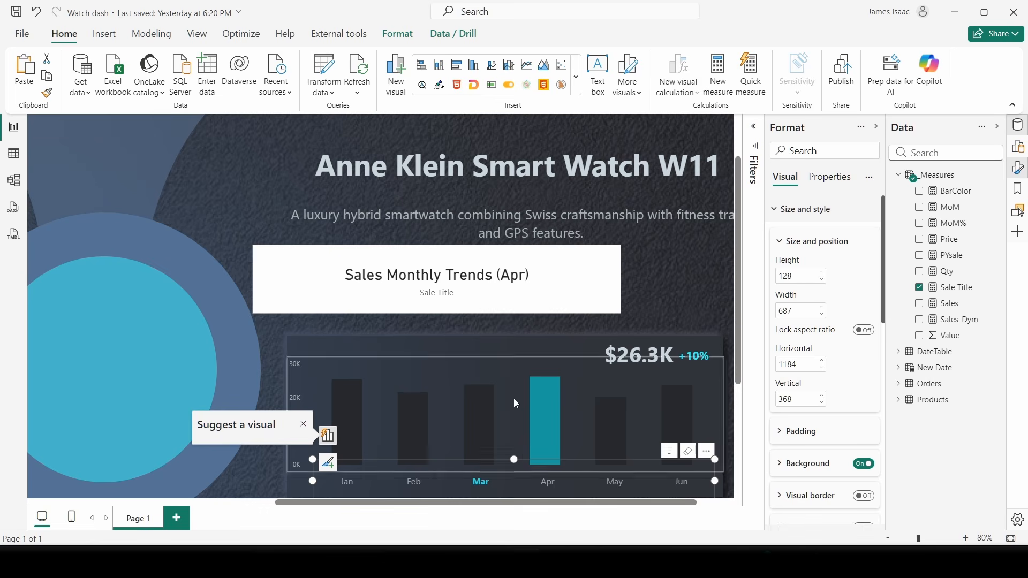
{"action": "left_click", "coordinate": [515, 283]}
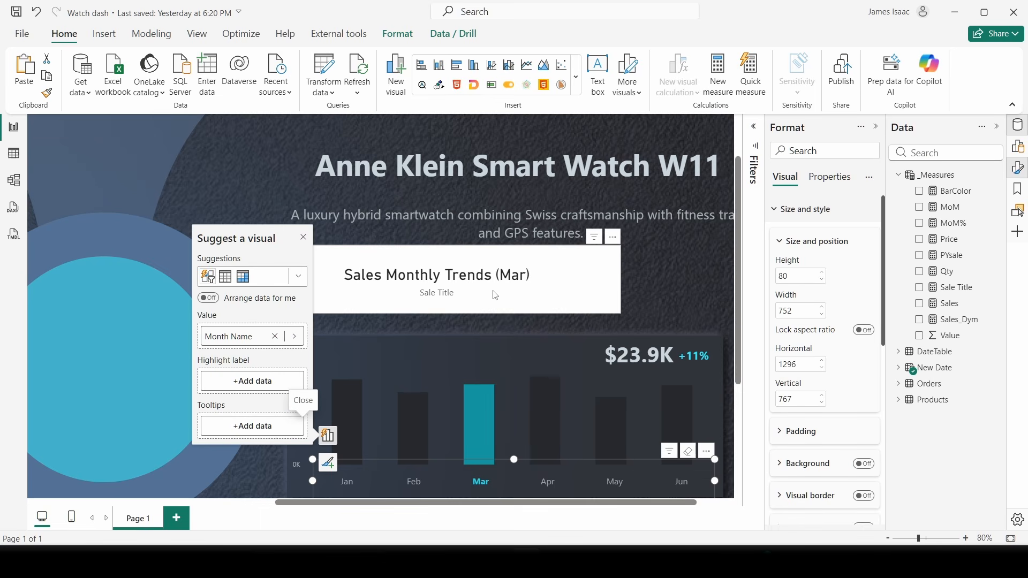
- Turn off the Sale Title card's white background
{"action": "left_click", "coordinate": [399, 291]}
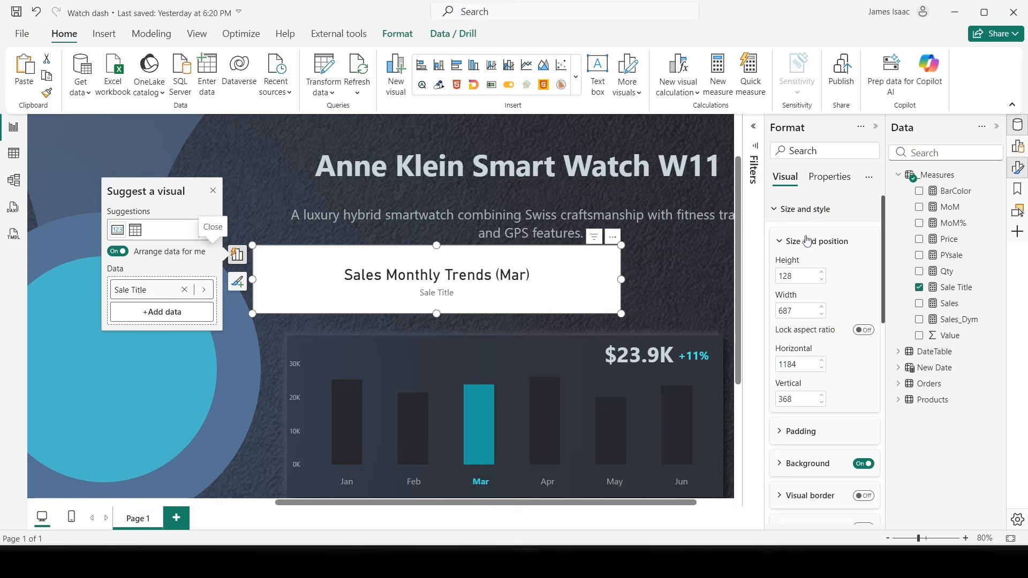
{"action": "left_click", "coordinate": [811, 211]}
{"action": "left_click", "coordinate": [820, 211]}
{"action": "left_click", "coordinate": [818, 214]}
{"action": "left_click", "coordinate": [814, 219]}
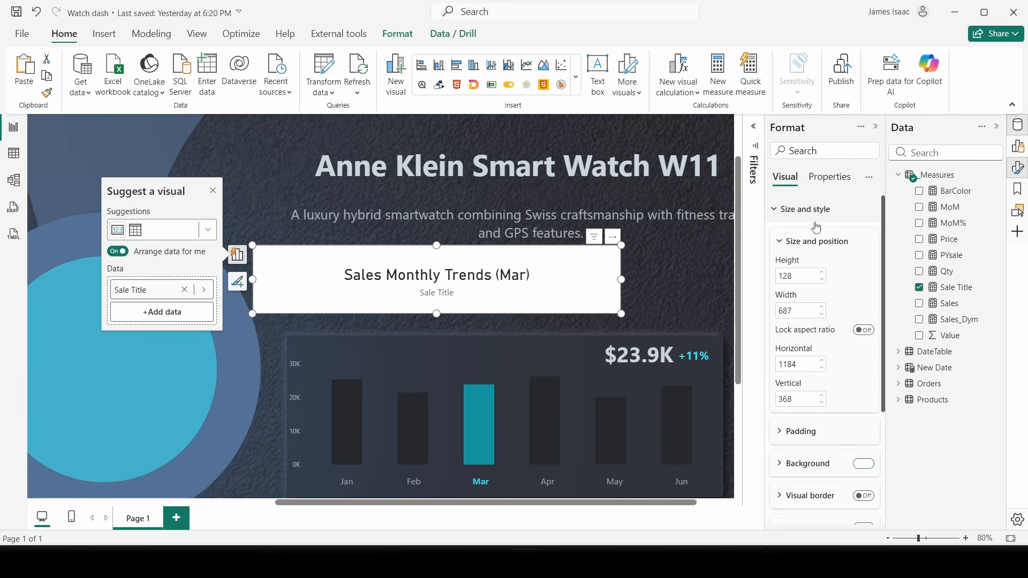
{"action": "left_click", "coordinate": [864, 464]}
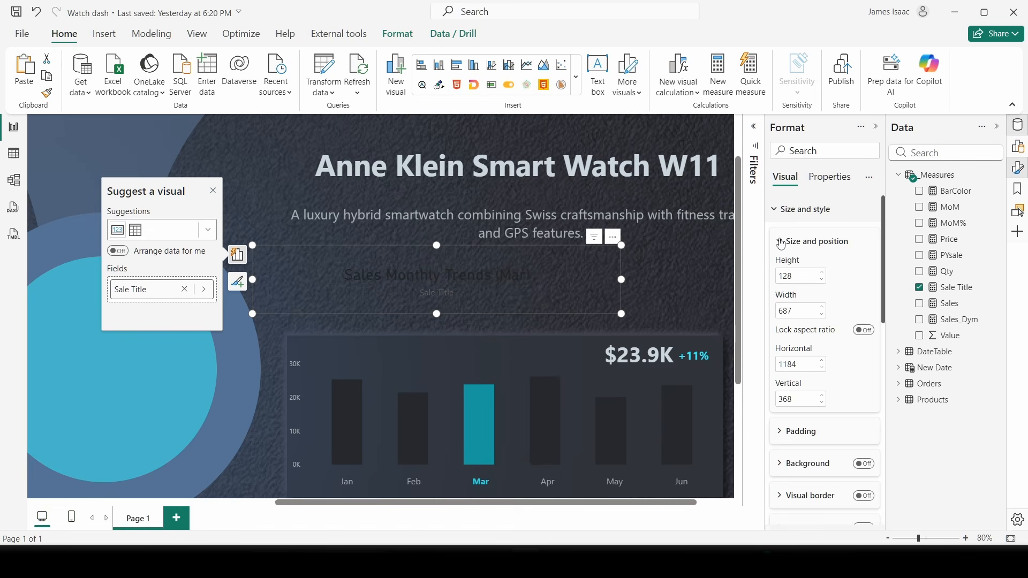
{"action": "left_click", "coordinate": [786, 216]}
{"action": "left_click", "coordinate": [791, 241]}
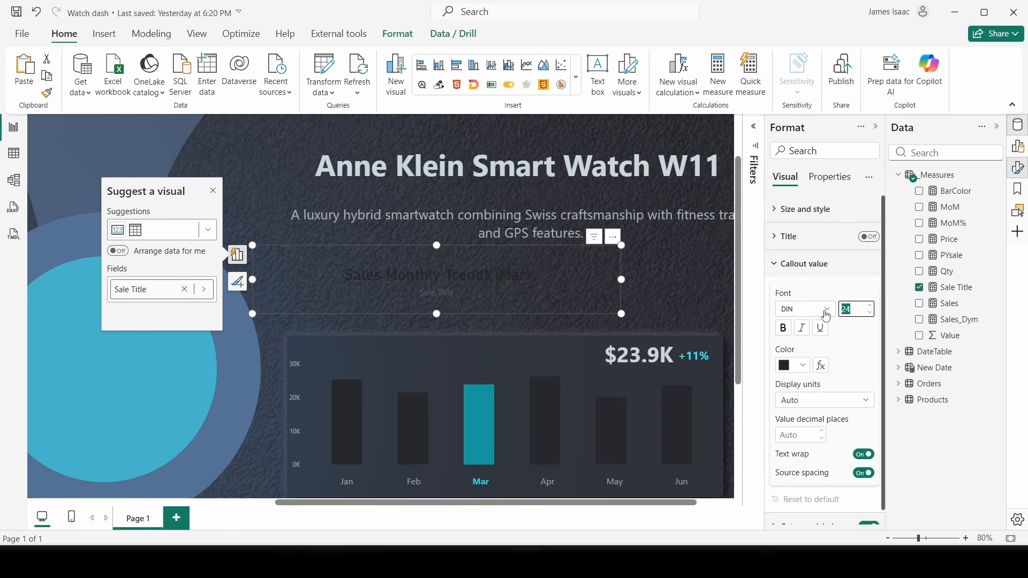
- Set the title's callout font to grey Segoe UI and hide its category label
{"action": "left_click", "coordinate": [819, 309]}
{"action": "scroll", "coordinate": [814, 471], "scroll_direction": "down", "scroll_amount": 3}
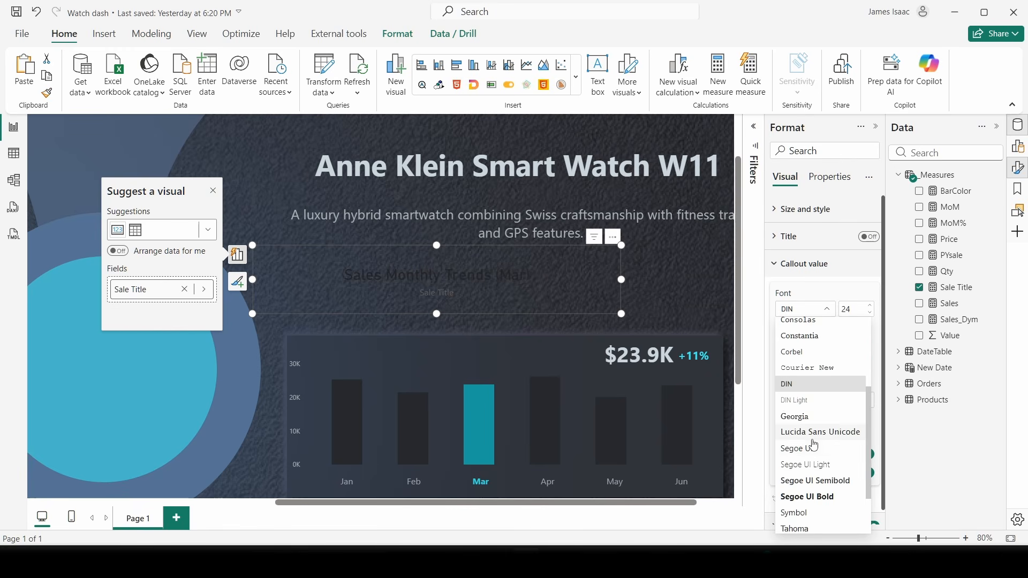
{"action": "left_click", "coordinate": [808, 448]}
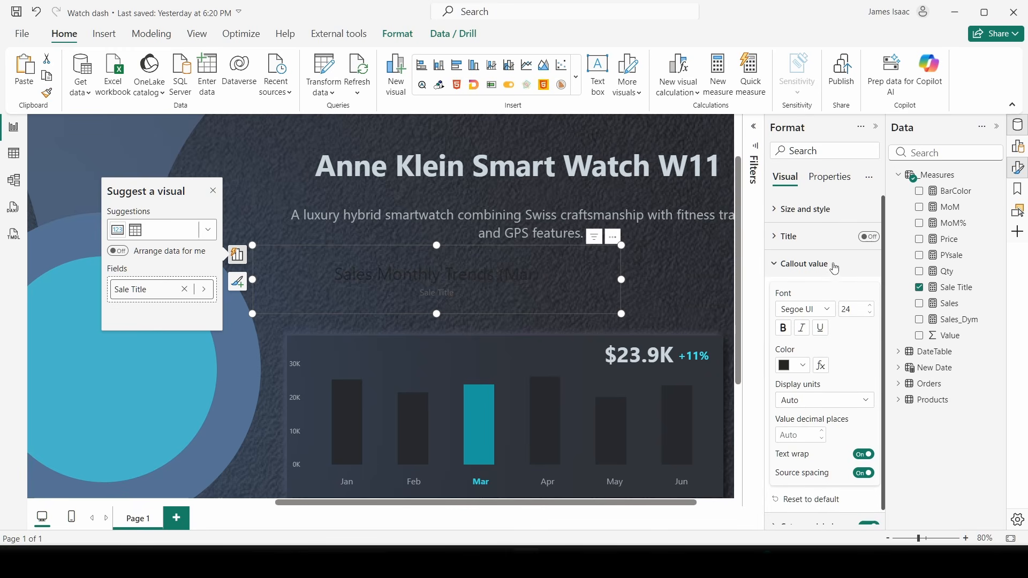
{"action": "scroll", "coordinate": [856, 481], "scroll_direction": "down", "scroll_amount": 1}
{"action": "left_click", "coordinate": [863, 515]}
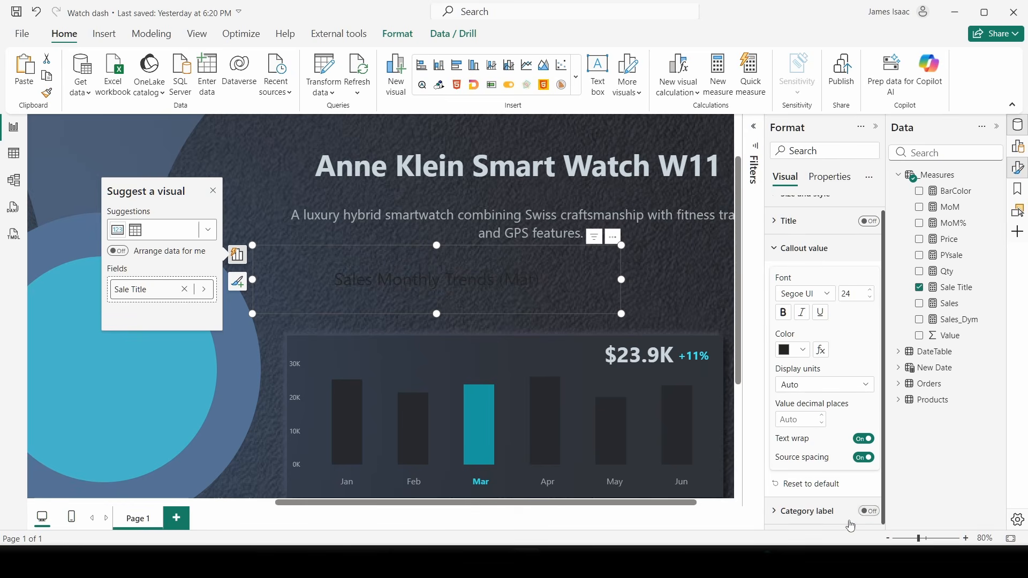
{"action": "left_click", "coordinate": [803, 352]}
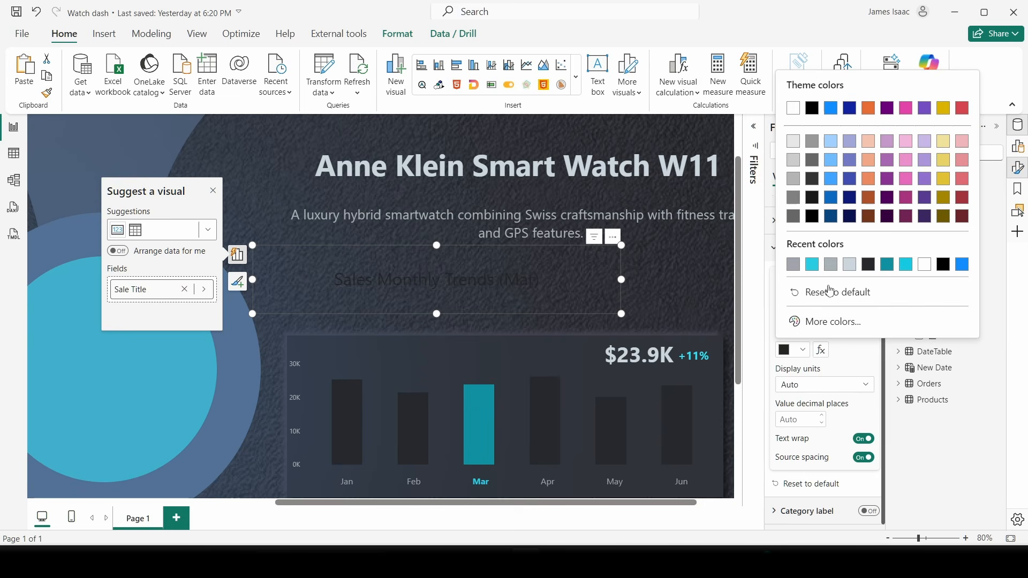
{"action": "left_click", "coordinate": [794, 266]}
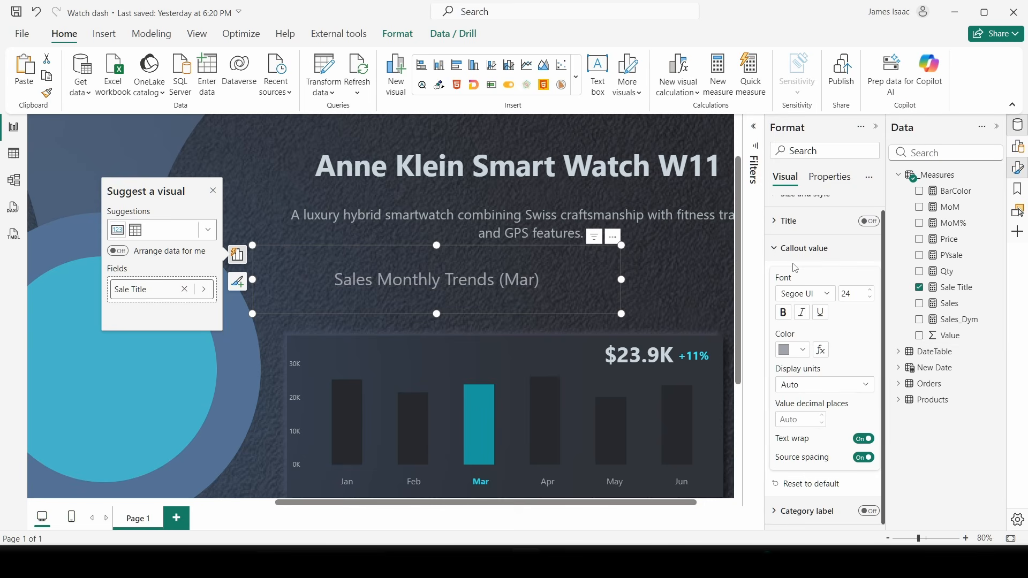
- Try font sizes 20 and 17 while shrinking and placing the title card on the chart
{"action": "left_click", "coordinate": [861, 297]}
{"action": "type", "text": "20"}
{"action": "key", "text": "Return"}
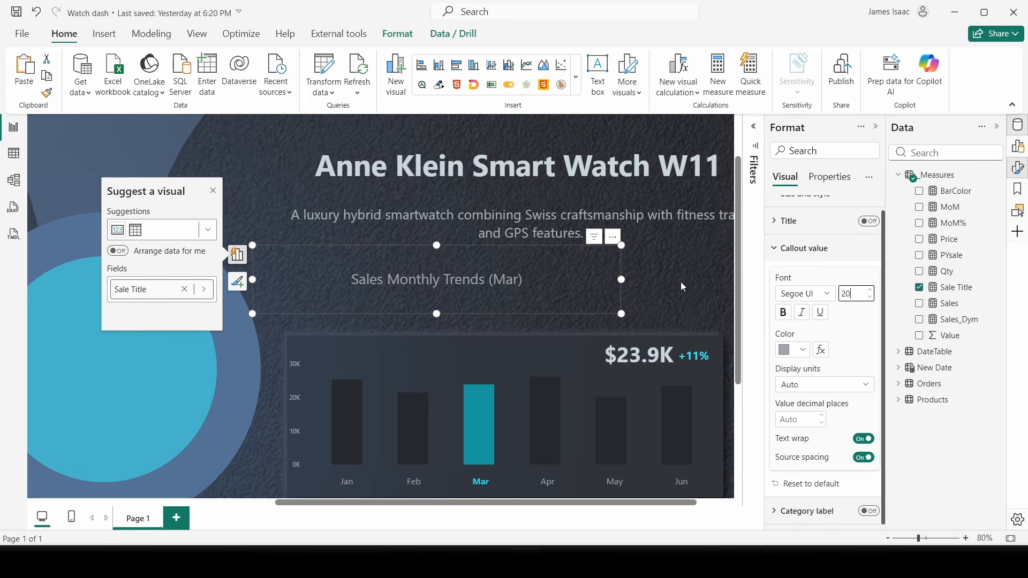
{"action": "left_click_drag", "start_coordinate": [621, 246], "coordinate": [461, 339]}
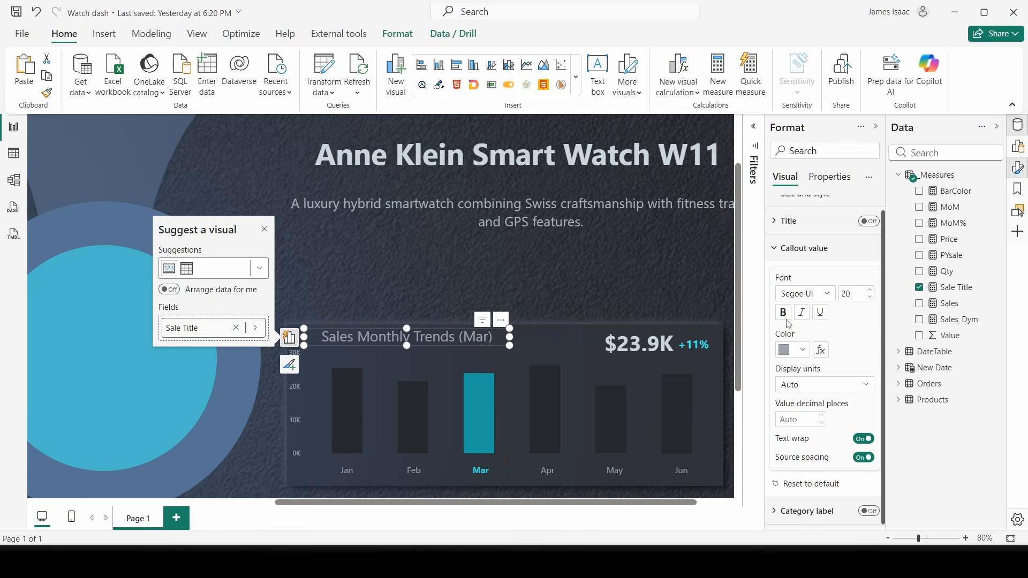
{"action": "left_click", "coordinate": [861, 293]}
{"action": "type", "text": "17"}
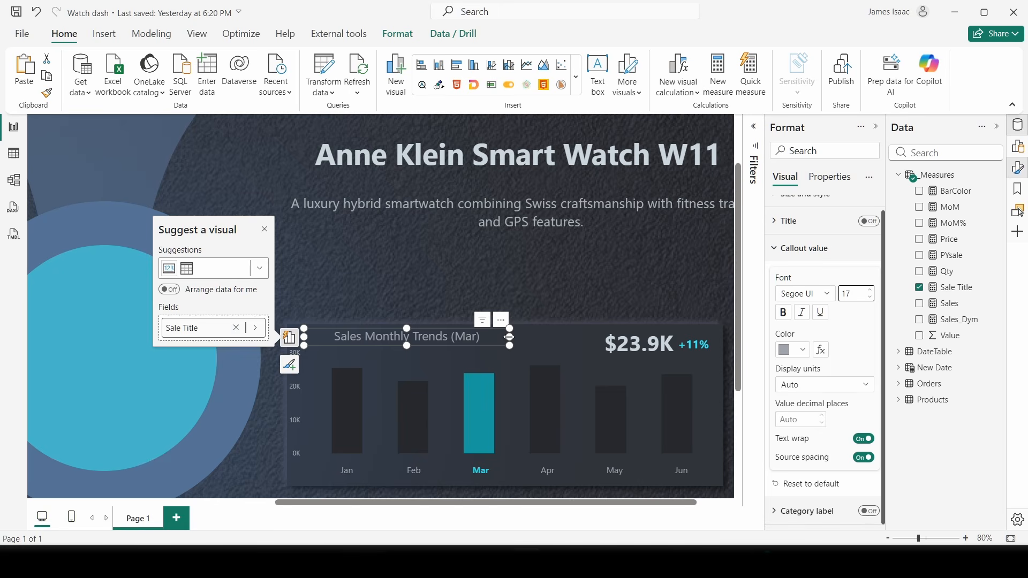
{"action": "left_click_drag", "start_coordinate": [509, 337], "coordinate": [436, 342]}
- Make the title bold and reduce its font size to 15
{"action": "left_click", "coordinate": [760, 561]}
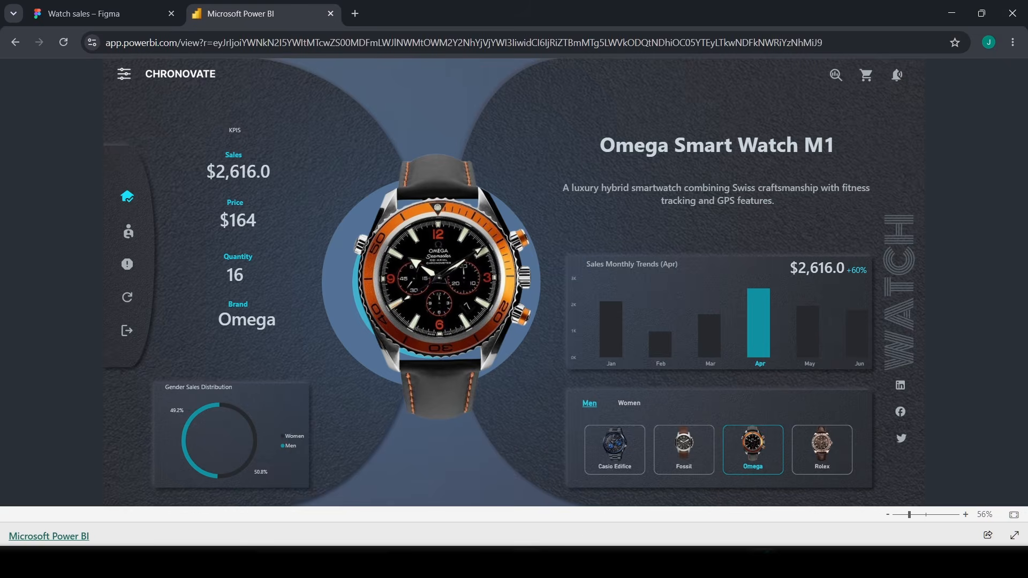
{"action": "left_click", "coordinate": [527, 561]}
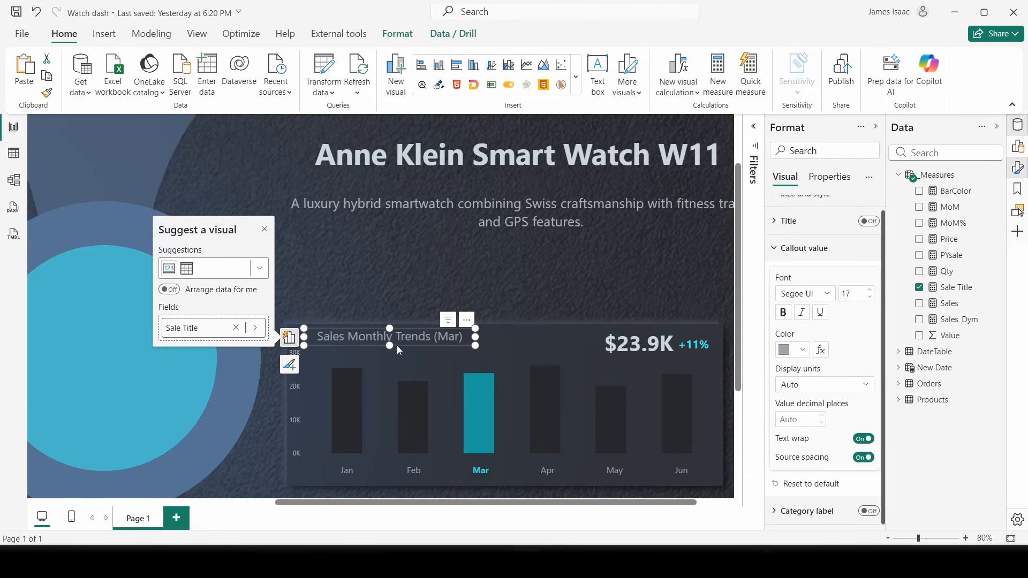
{"action": "left_click", "coordinate": [784, 312]}
{"action": "left_click", "coordinate": [869, 297]}
{"action": "left_click", "coordinate": [870, 297]}
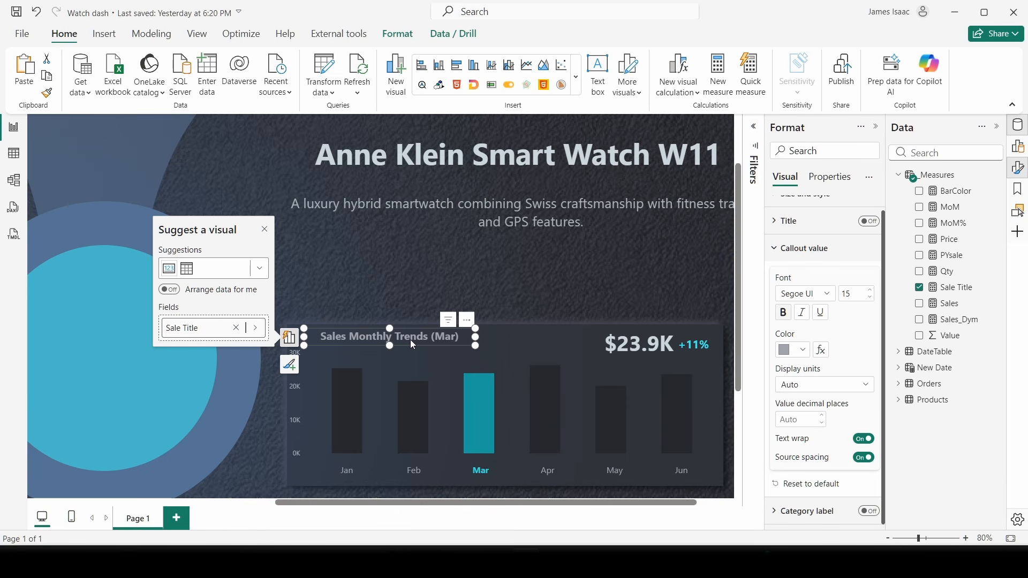
{"action": "left_click", "coordinate": [197, 34]}
- Set the page view to Fit to page so the whole report page shows
{"action": "left_click", "coordinate": [354, 80]}
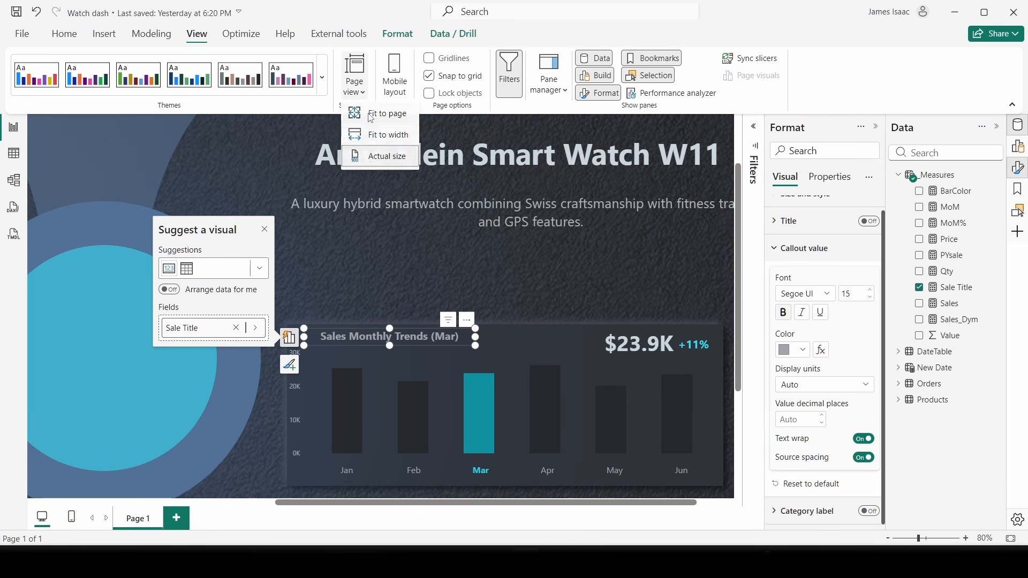
{"action": "left_click", "coordinate": [381, 132]}
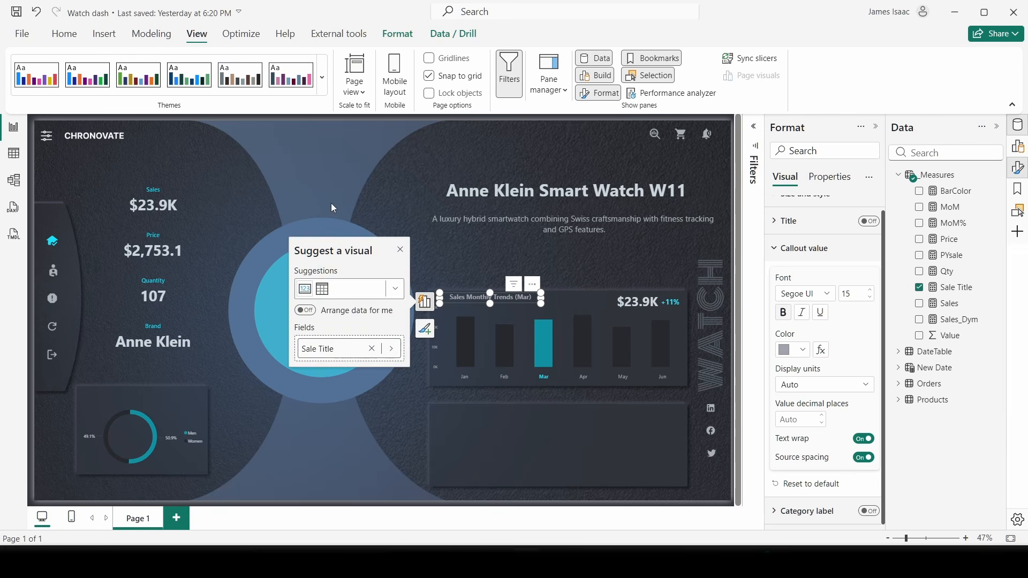
{"action": "left_click", "coordinate": [560, 282]}
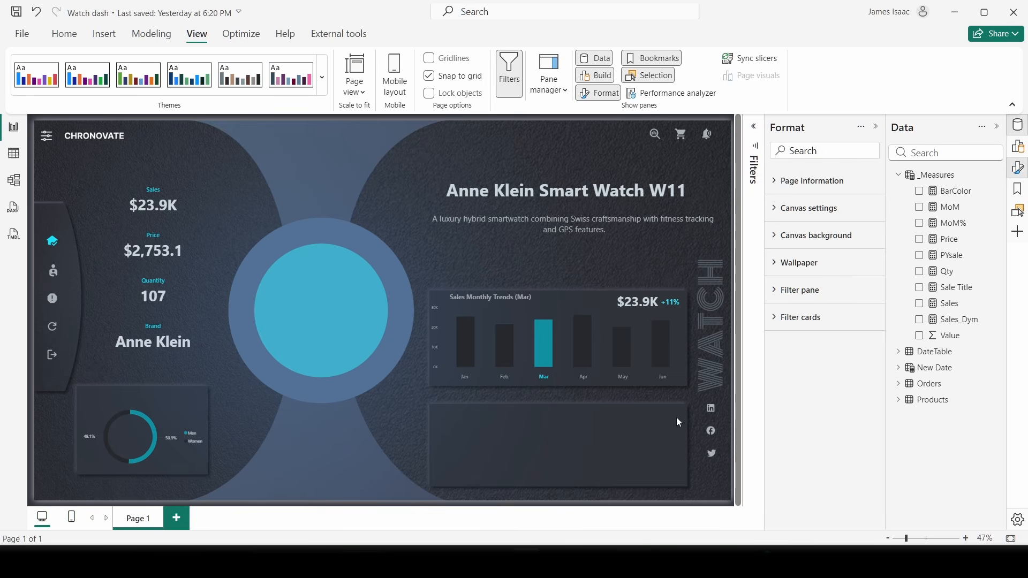
- Test the dynamic title by picking Apr, May, then Feb, ending on 'Sales Monthly Trends (Feb)'
{"action": "left_click", "coordinate": [583, 381]}
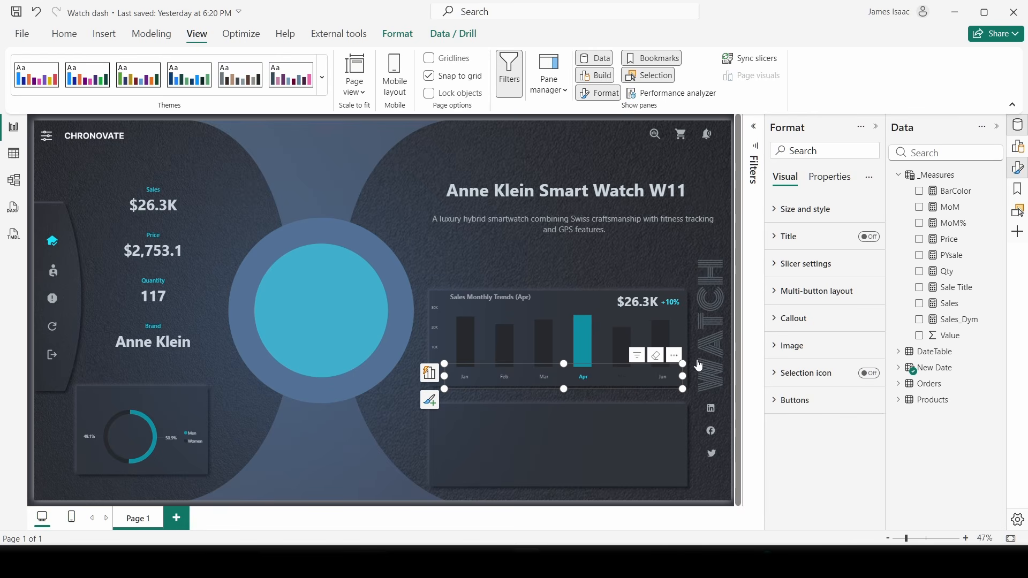
{"action": "left_click", "coordinate": [632, 378]}
{"action": "left_click", "coordinate": [503, 378]}
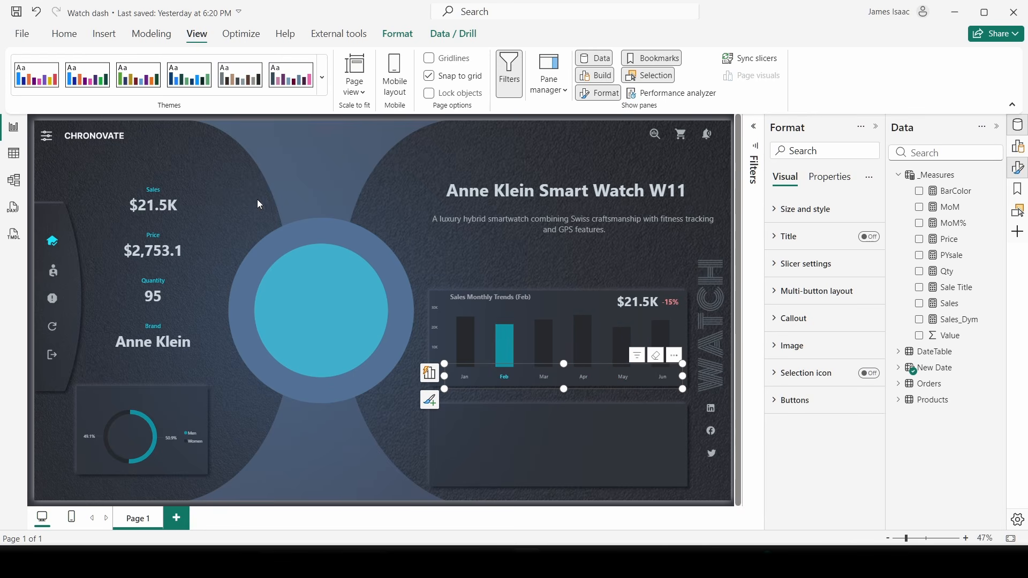
{"action": "left_click", "coordinate": [338, 154]}
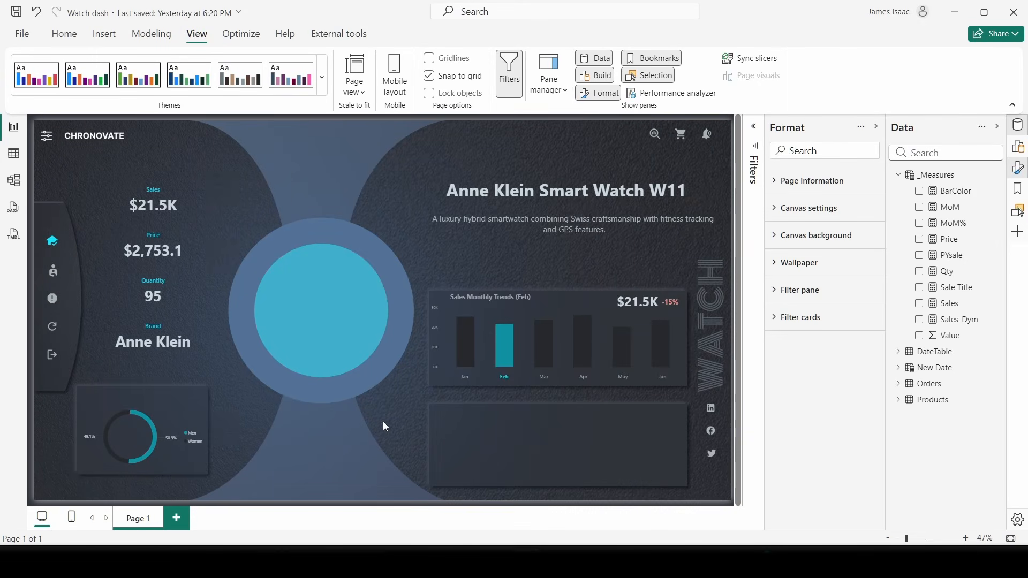
- Add a new button slicer and stretch it across the empty lower-right card
{"action": "left_click", "coordinate": [1018, 146]}
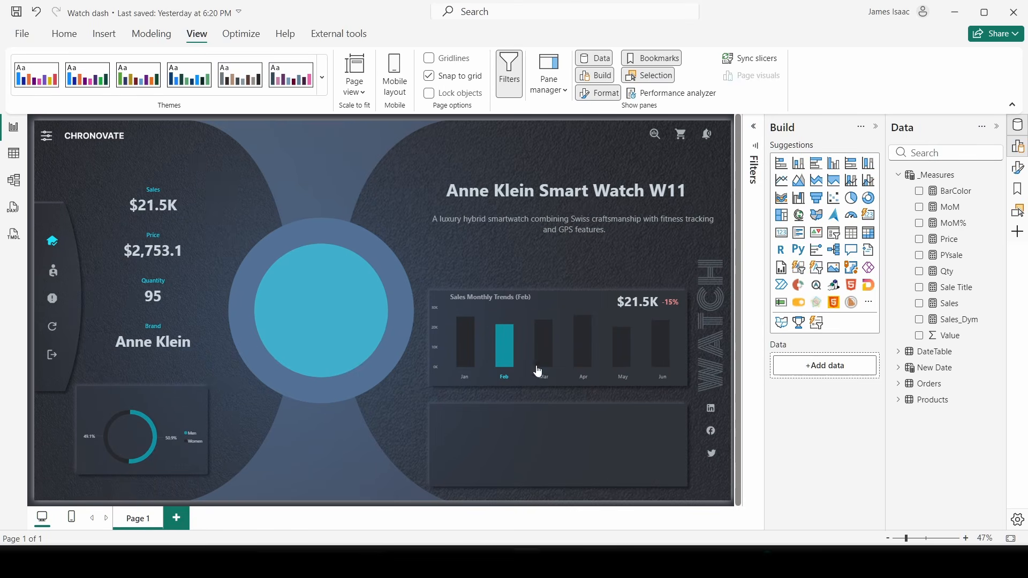
{"action": "left_click", "coordinate": [801, 272]}
{"action": "left_click_drag", "start_coordinate": [137, 219], "coordinate": [499, 451]}
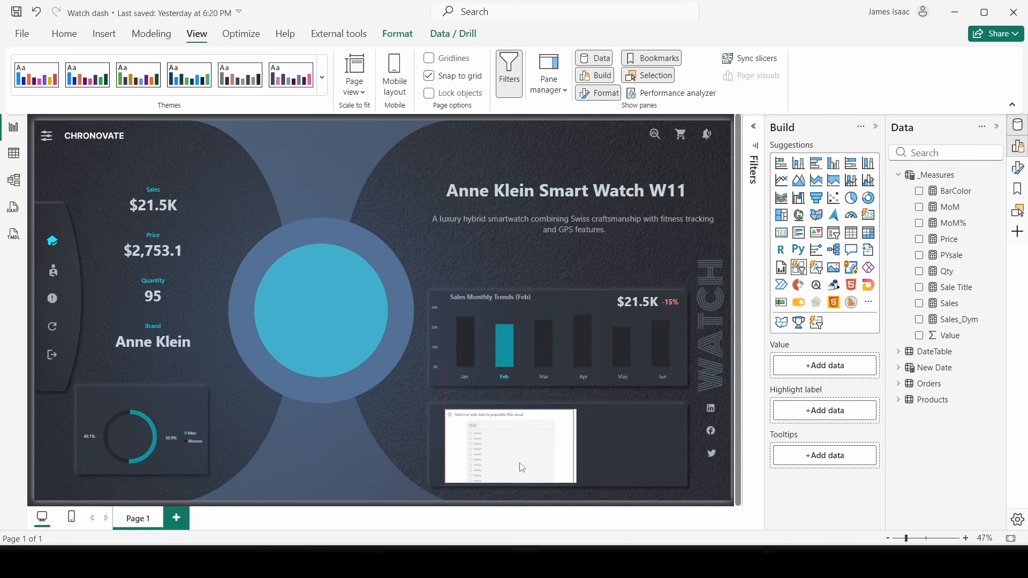
{"action": "left_click_drag", "start_coordinate": [569, 486], "coordinate": [674, 477]}
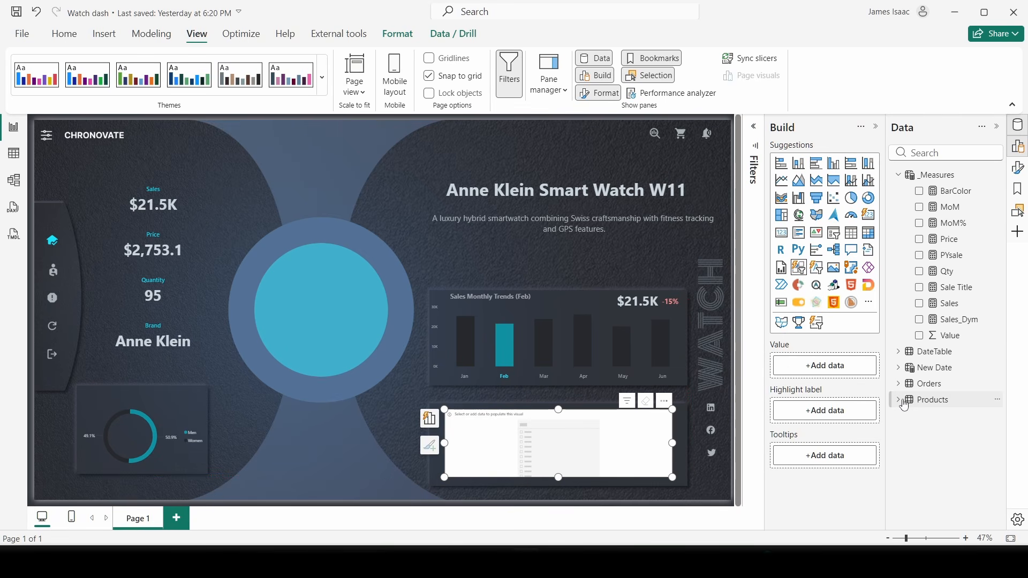
- Fill the slicer with the Products Brand values as buttons
{"action": "left_click", "coordinate": [931, 402]}
{"action": "left_click_drag", "start_coordinate": [950, 424], "coordinate": [822, 365]}
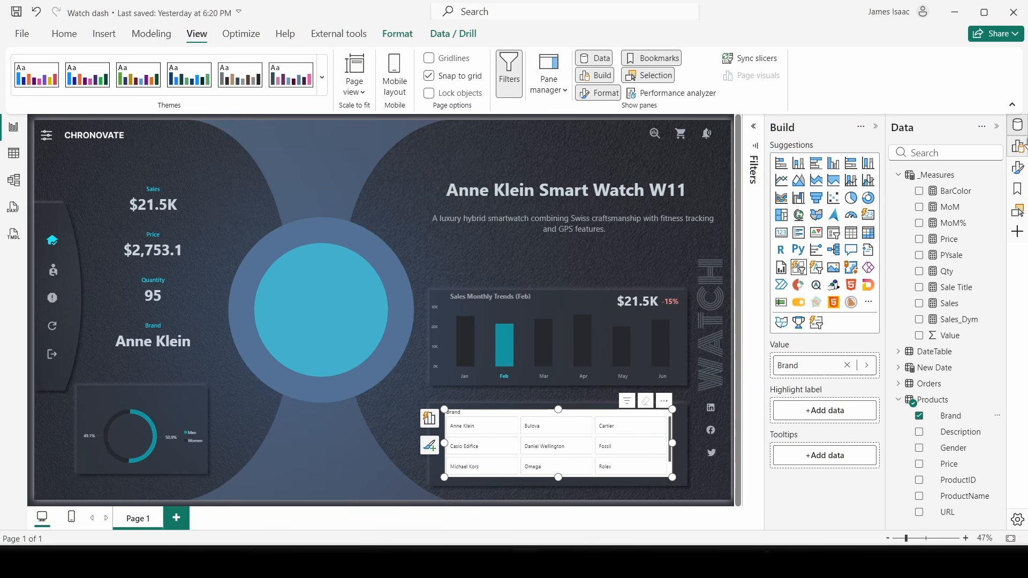
{"action": "left_click", "coordinate": [1018, 168]}
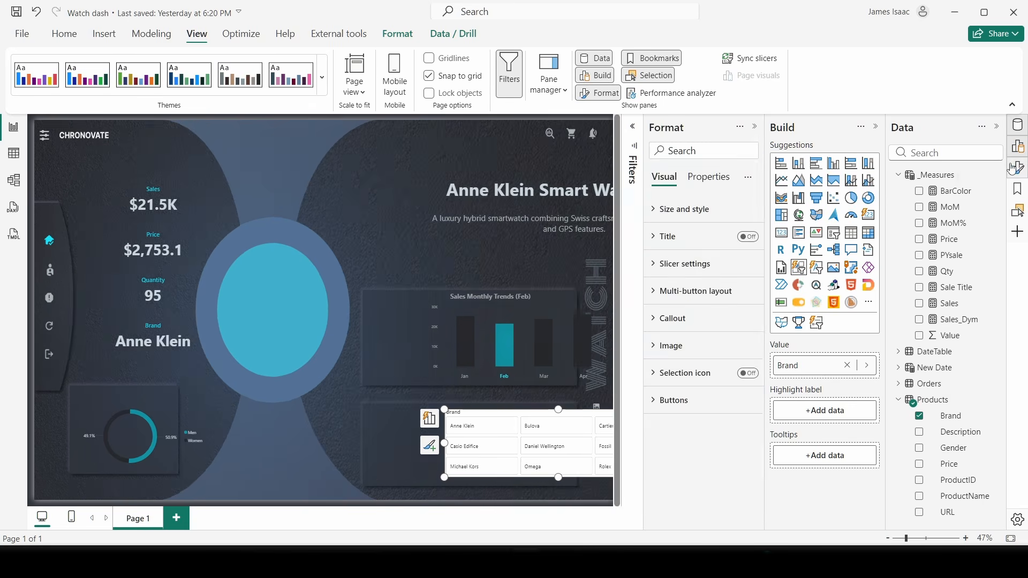
{"action": "left_click", "coordinate": [997, 127]}
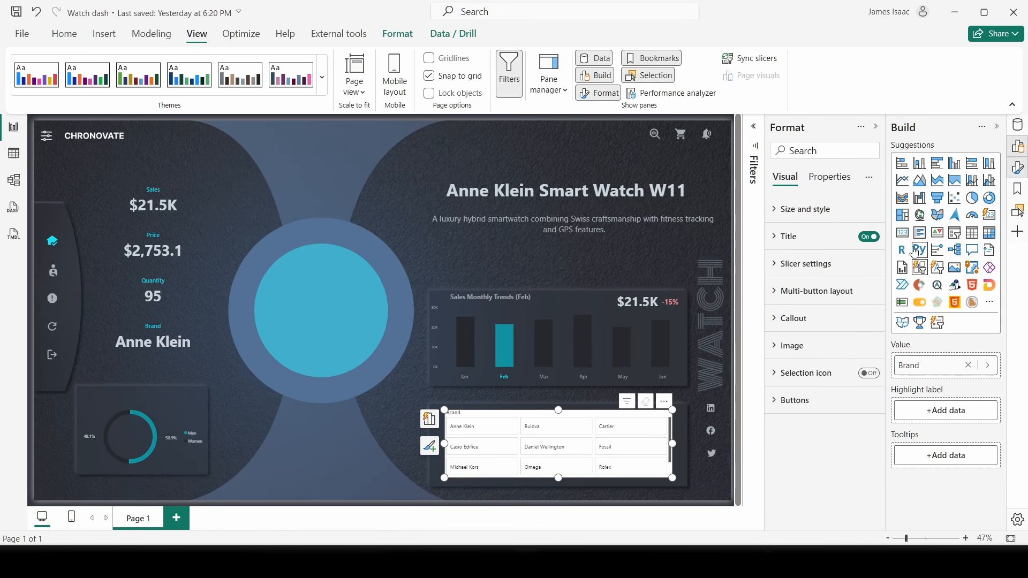
- Set the button image source to the Products URL field
{"action": "left_click", "coordinate": [792, 347]}
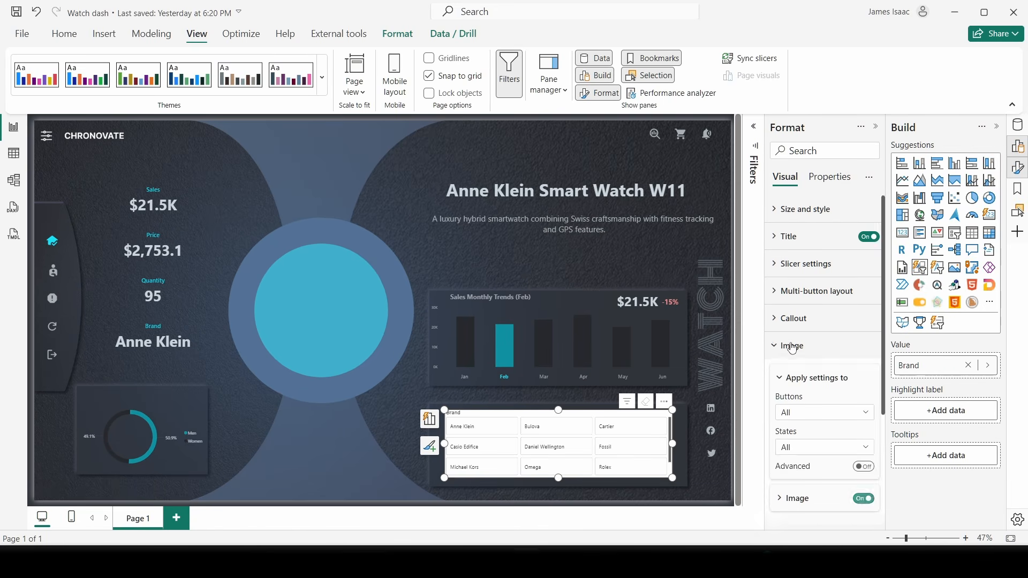
{"action": "scroll", "coordinate": [798, 342], "scroll_direction": "down", "scroll_amount": 3}
{"action": "left_click", "coordinate": [807, 335]}
{"action": "scroll", "coordinate": [809, 341], "scroll_direction": "down", "scroll_amount": 2}
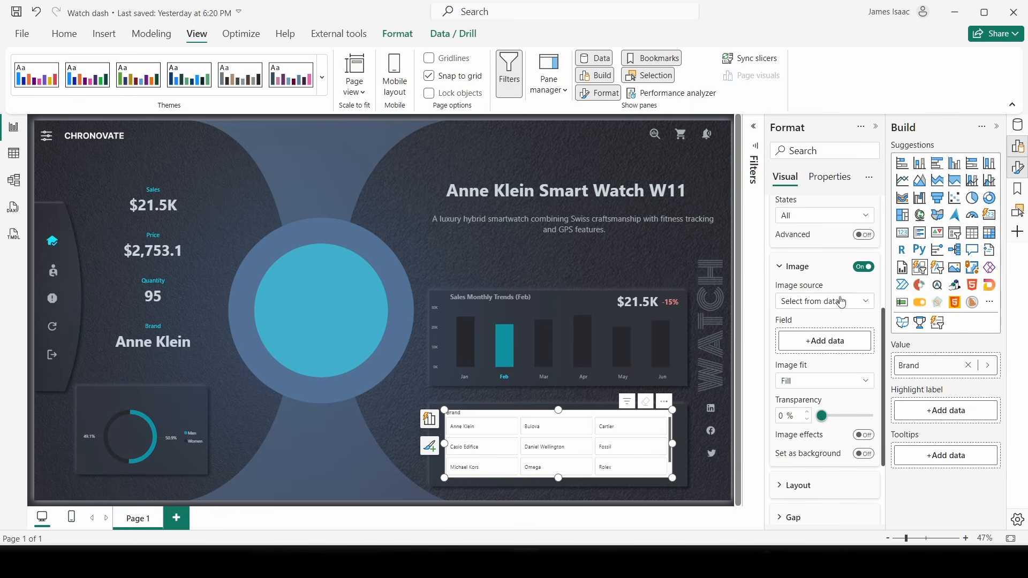
{"action": "left_click", "coordinate": [816, 342]}
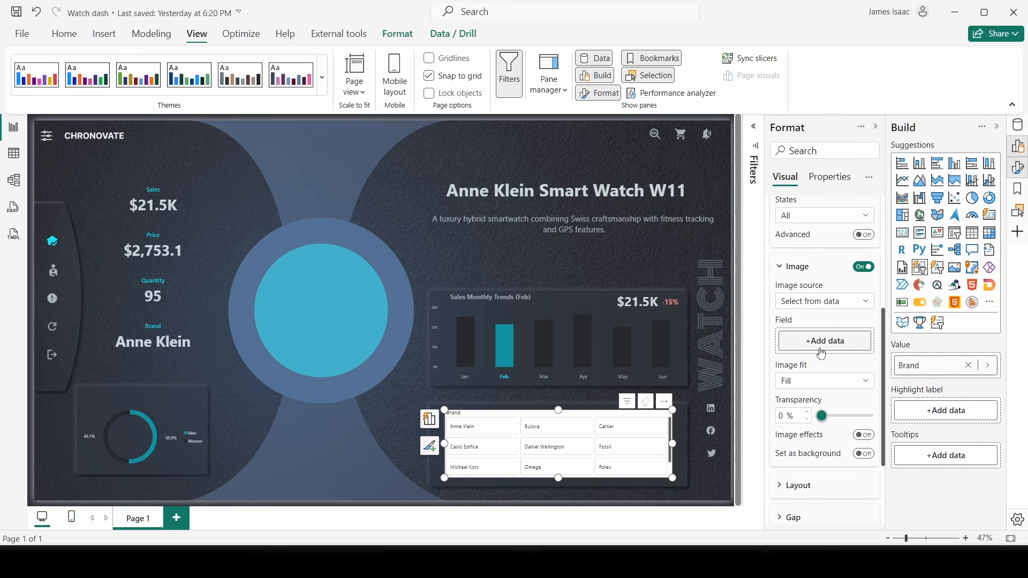
{"action": "left_click", "coordinate": [638, 305]}
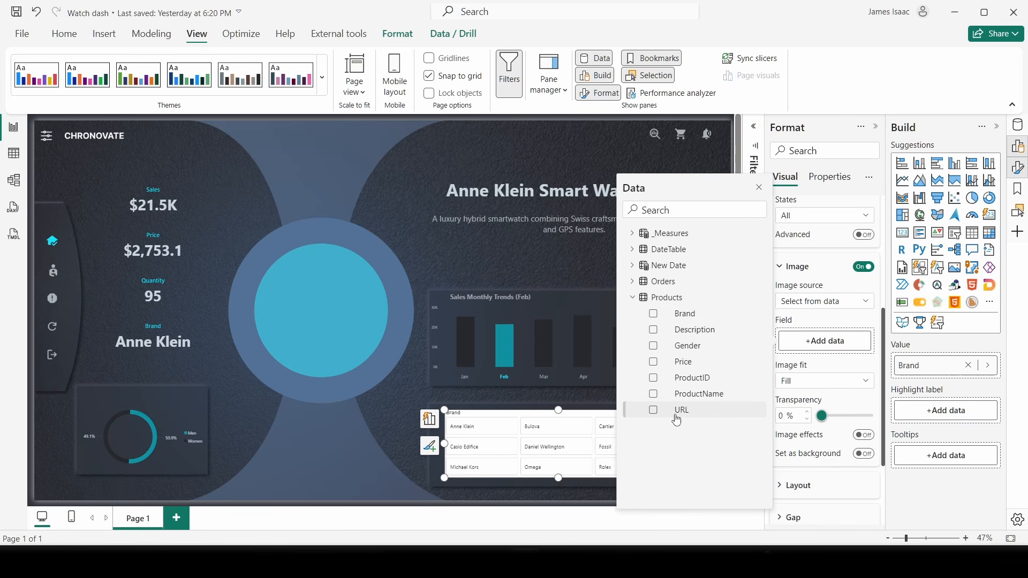
{"action": "left_click", "coordinate": [654, 411]}
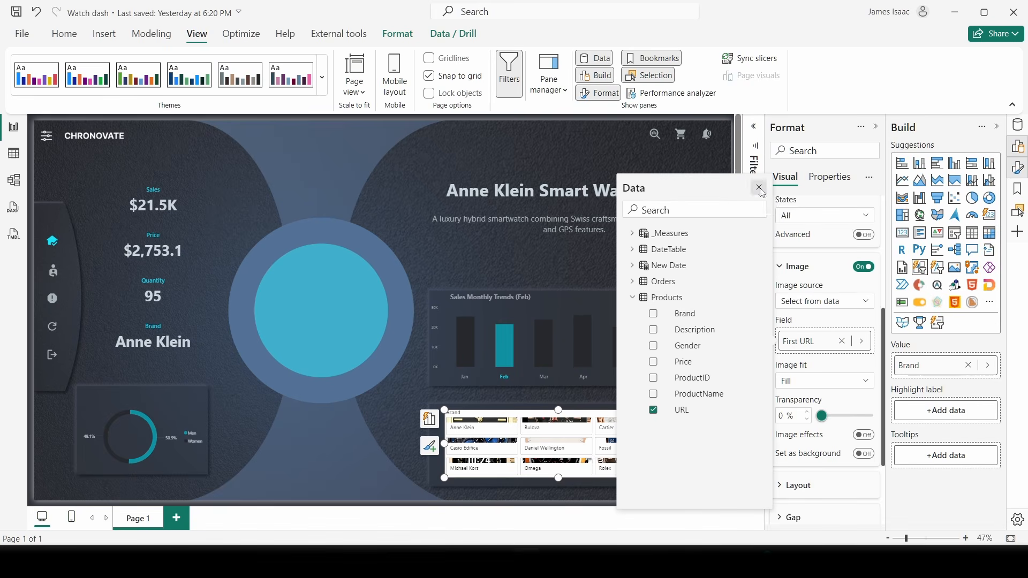
{"action": "left_click", "coordinate": [760, 191]}
- Set the image fit to Fit so each watch picture sits inside its tile
{"action": "left_click", "coordinate": [792, 383]}
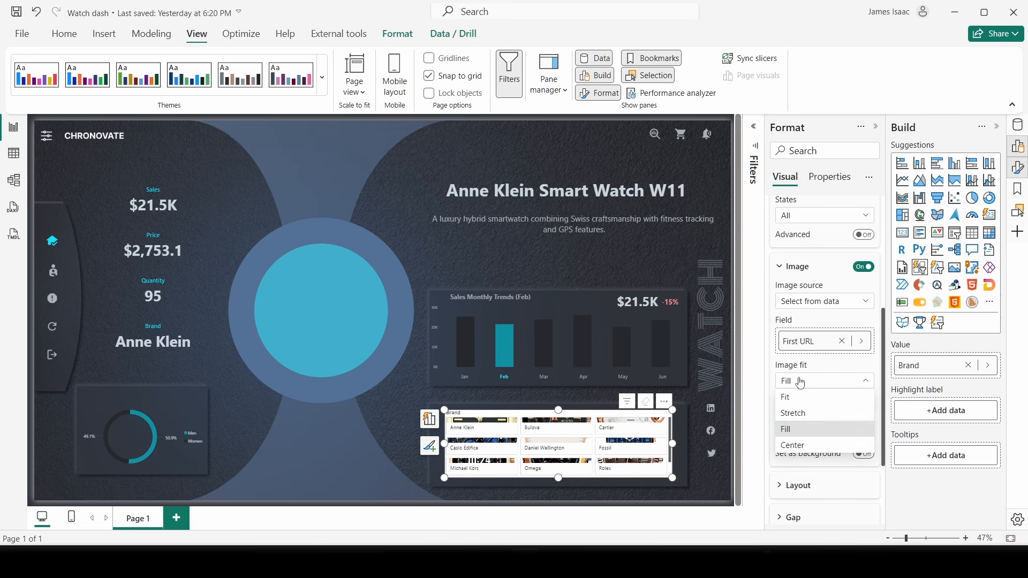
{"action": "left_click", "coordinate": [789, 388]}
{"action": "left_click", "coordinate": [795, 382]}
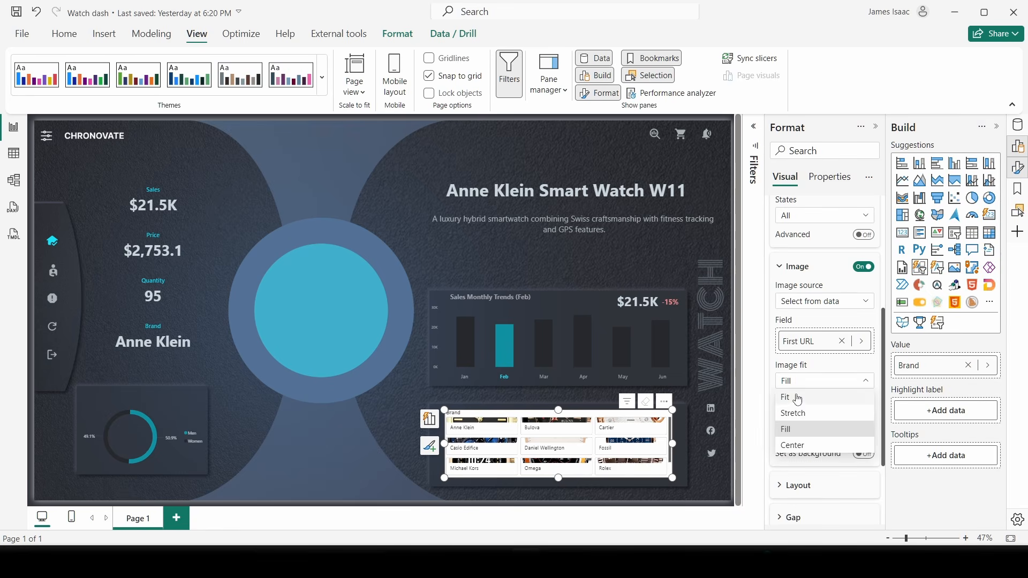
{"action": "left_click", "coordinate": [796, 397]}
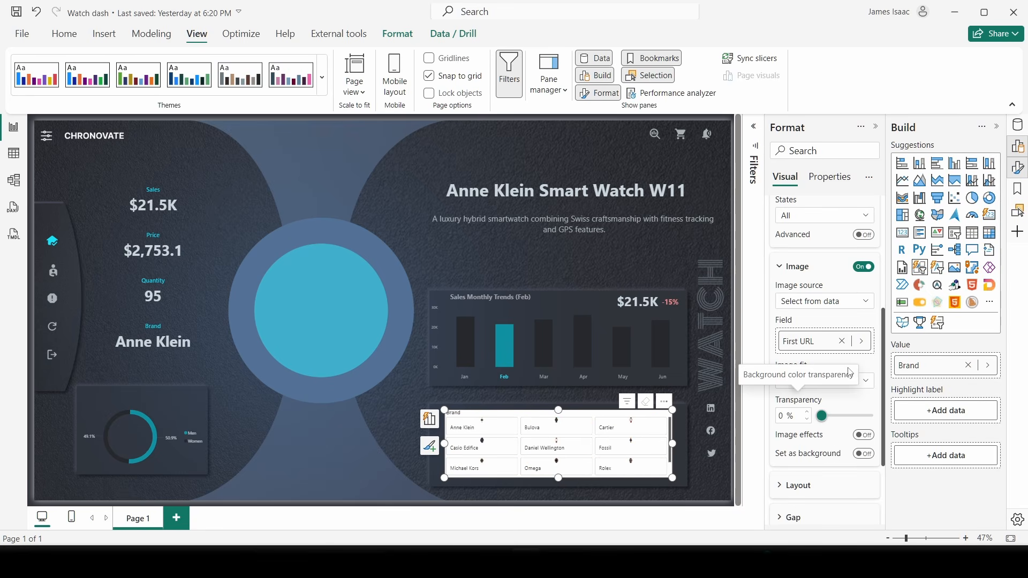
{"action": "scroll", "coordinate": [811, 339], "scroll_direction": "up", "scroll_amount": 4}
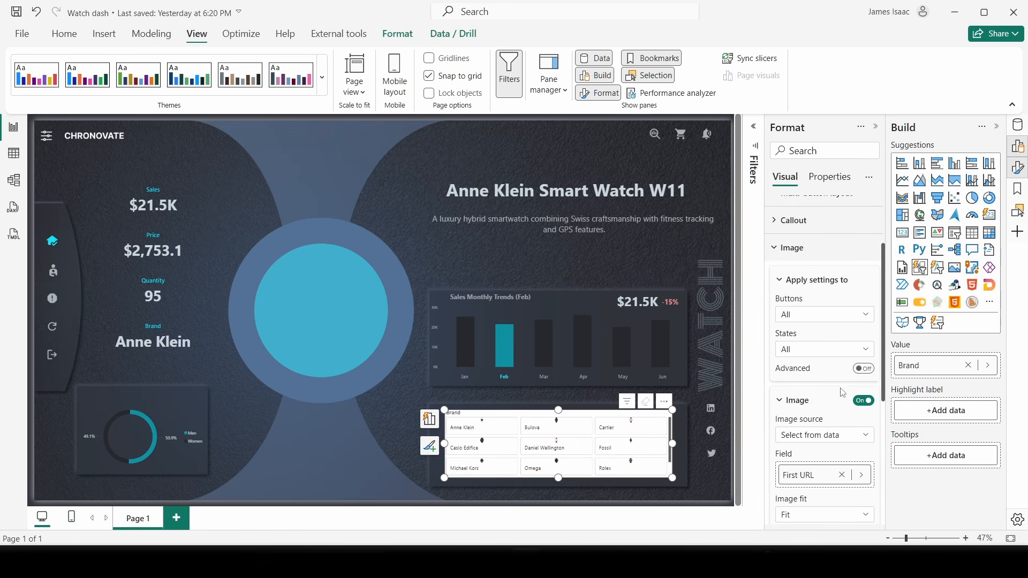
{"action": "left_click", "coordinate": [804, 315]}
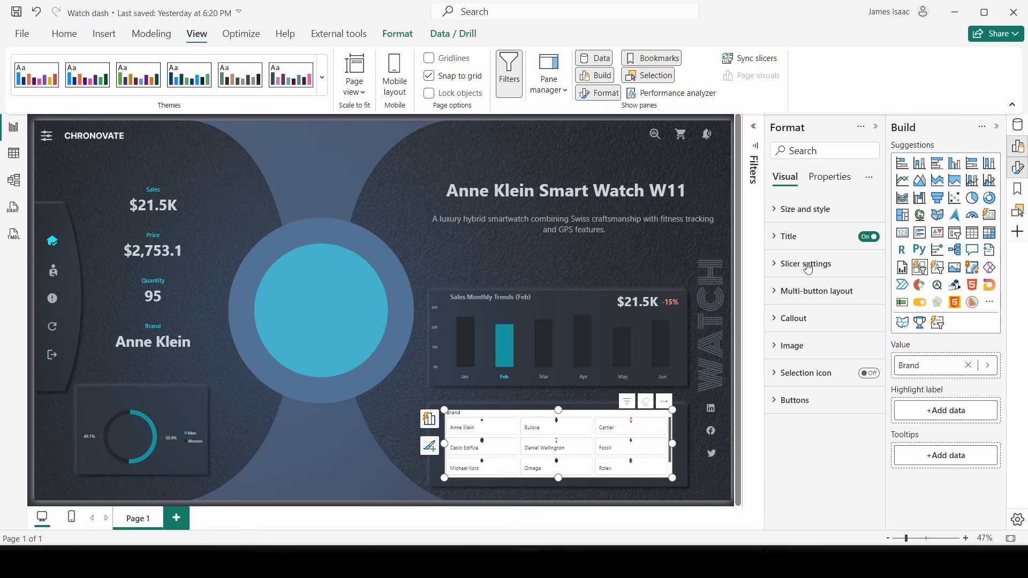
- Lay the brand tiles out as 1 row by 4 columns and fit the slicer within the card
{"action": "left_click", "coordinate": [809, 265]}
{"action": "left_click", "coordinate": [810, 265]}
{"action": "left_click", "coordinate": [810, 268]}
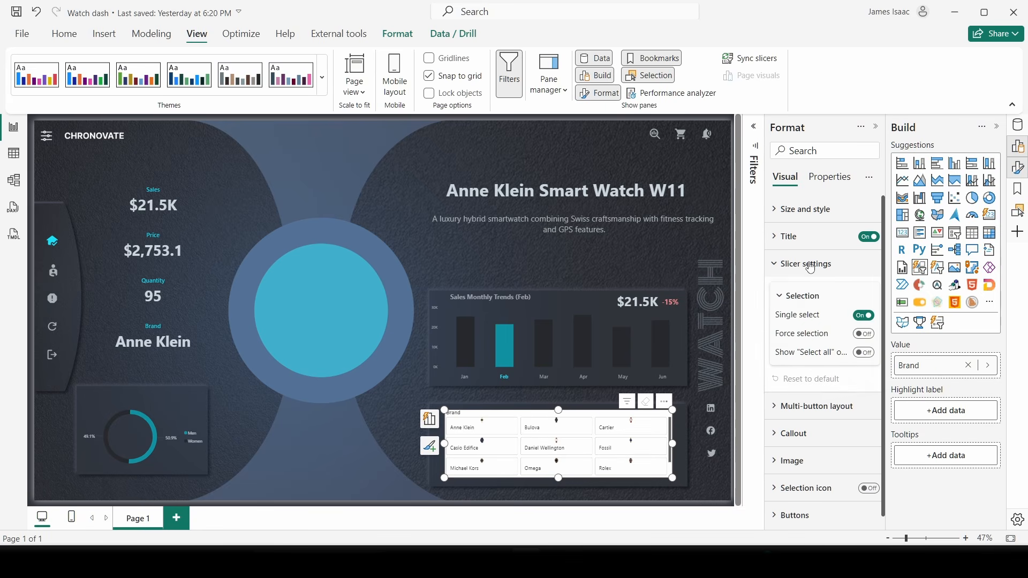
{"action": "left_click", "coordinate": [812, 271]}
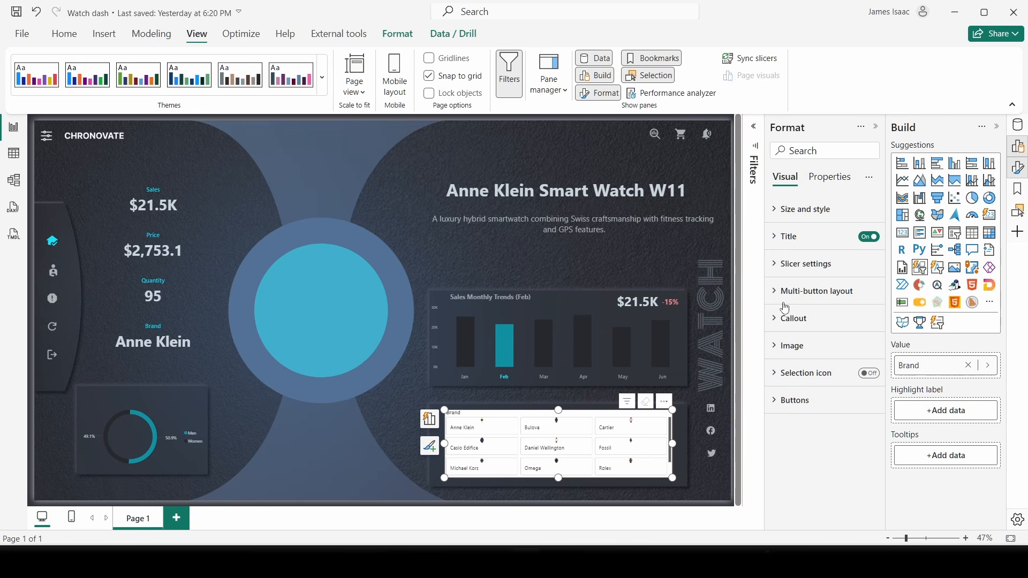
{"action": "left_click", "coordinate": [830, 292]}
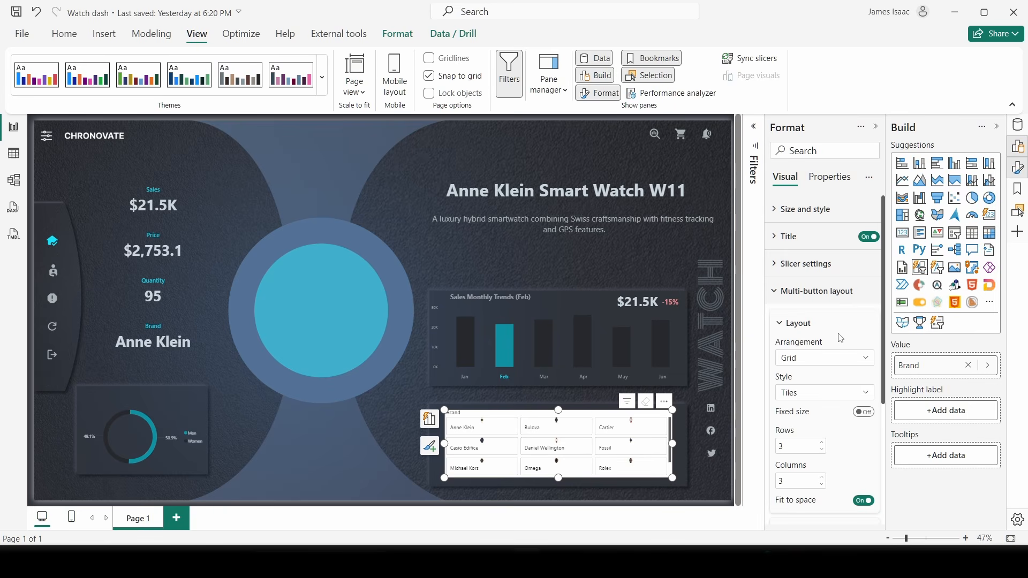
{"action": "scroll", "coordinate": [819, 364], "scroll_direction": "down", "scroll_amount": 2}
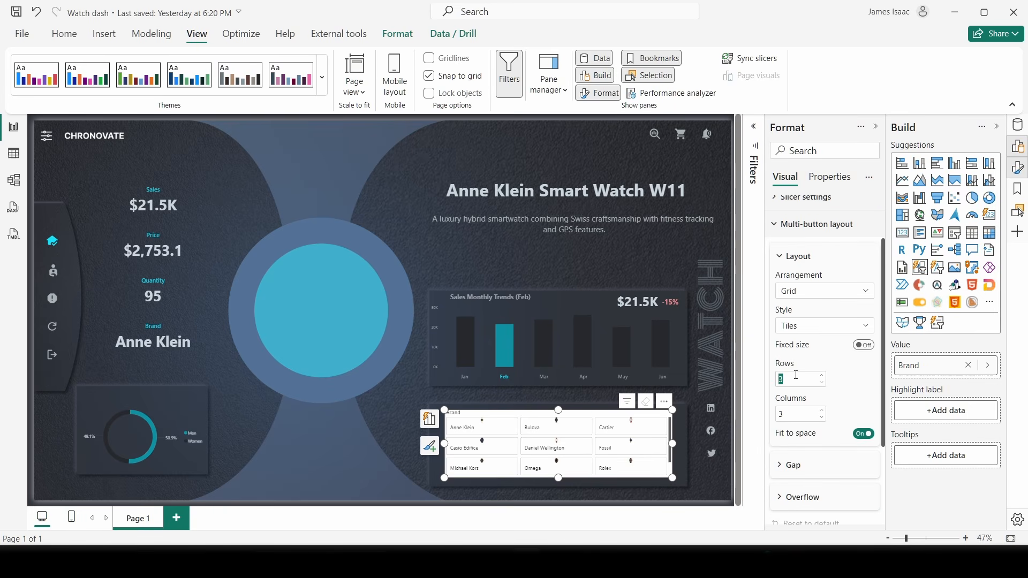
{"action": "left_click", "coordinate": [793, 418]}
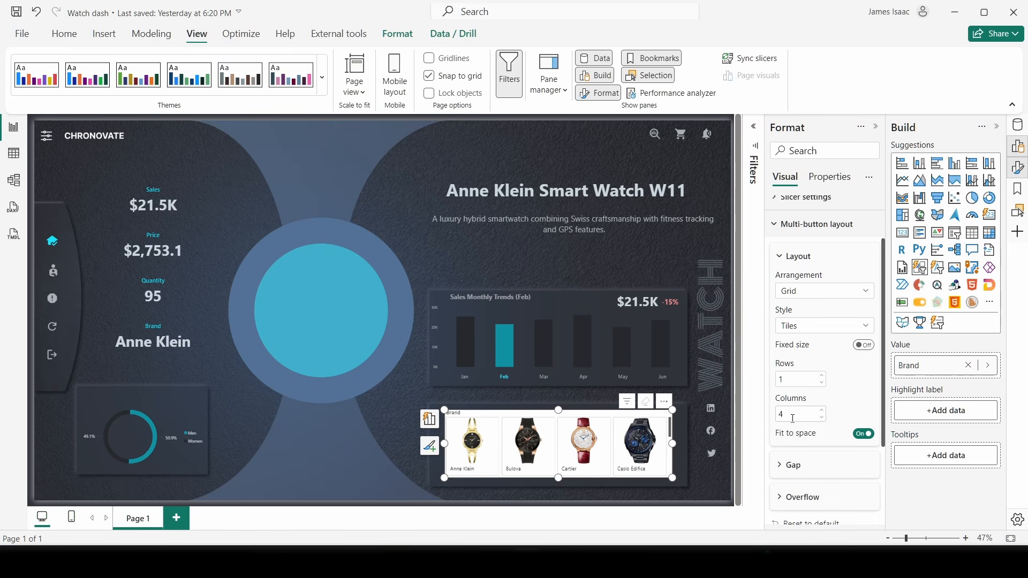
{"action": "mouse_move", "coordinate": [671, 412]}
{"action": "left_mouse_down"}
{"action": "mouse_move", "coordinate": [686, 440]}
{"action": "mouse_move", "coordinate": [682, 426]}
{"action": "left_mouse_up"}
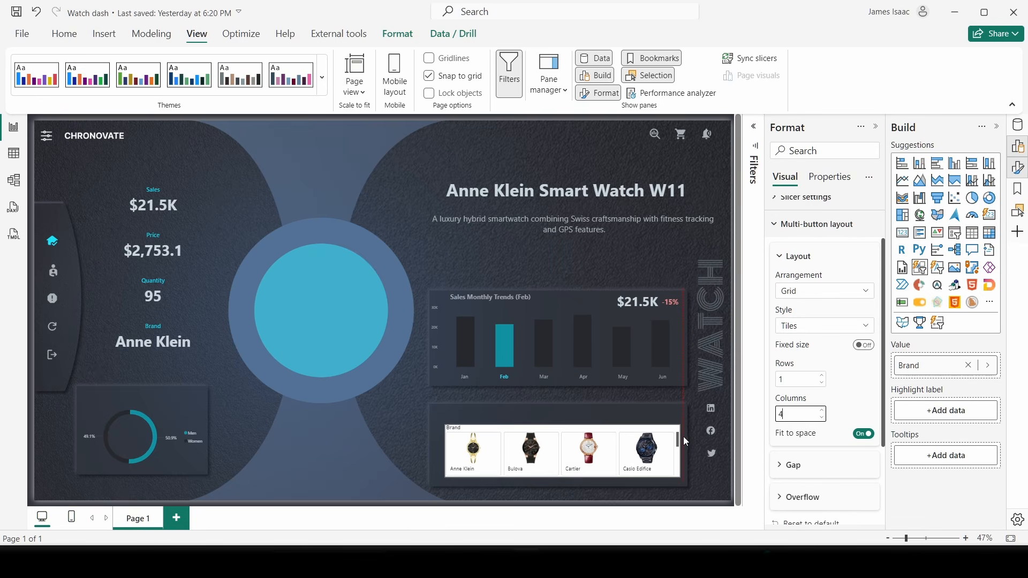
{"action": "left_click_drag", "start_coordinate": [635, 450], "coordinate": [651, 448]}
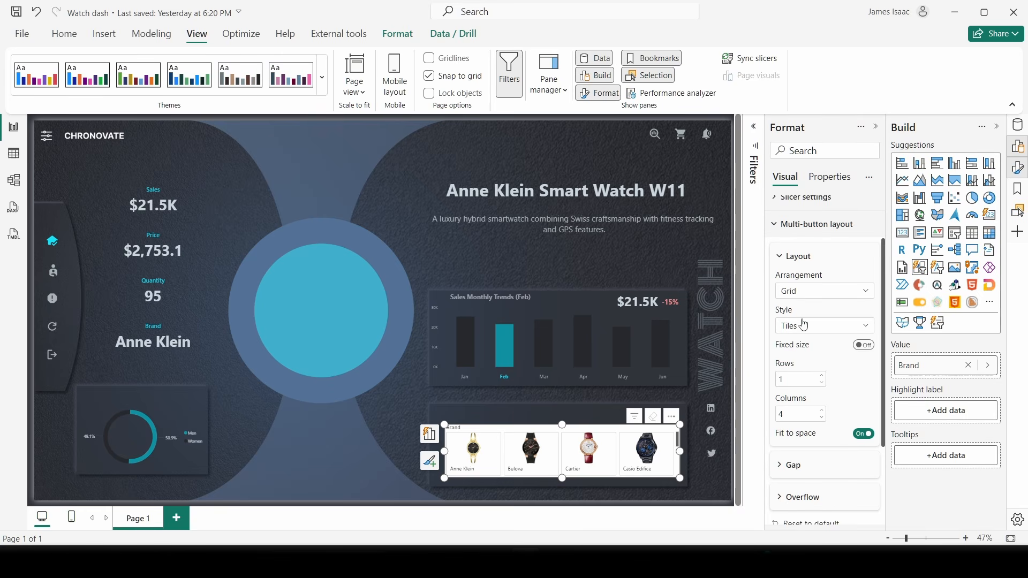
- Turn off the brand slicer's background
{"action": "left_click", "coordinate": [802, 227]}
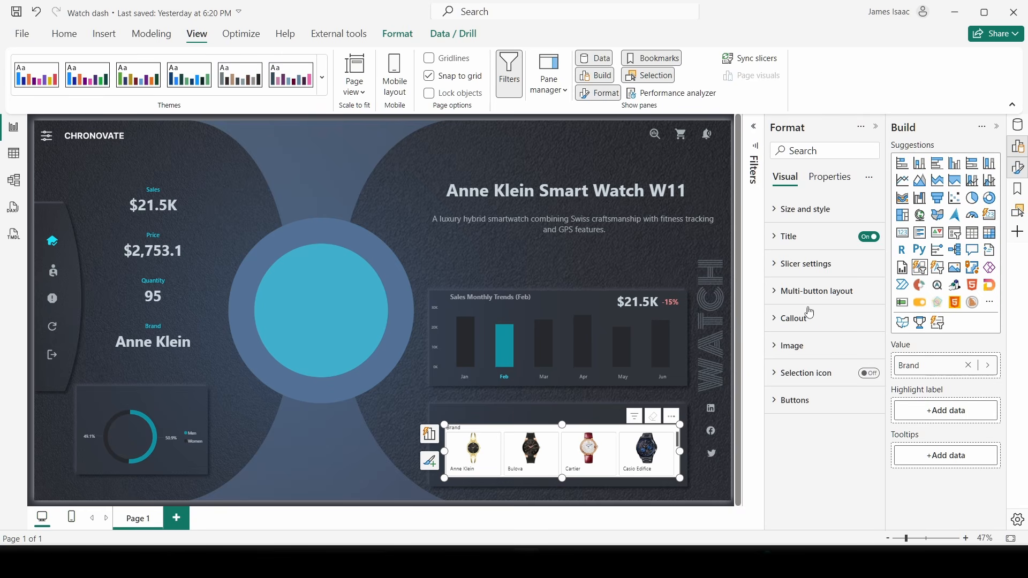
{"action": "left_click", "coordinate": [807, 323]}
{"action": "scroll", "coordinate": [813, 364], "scroll_direction": "down", "scroll_amount": 2}
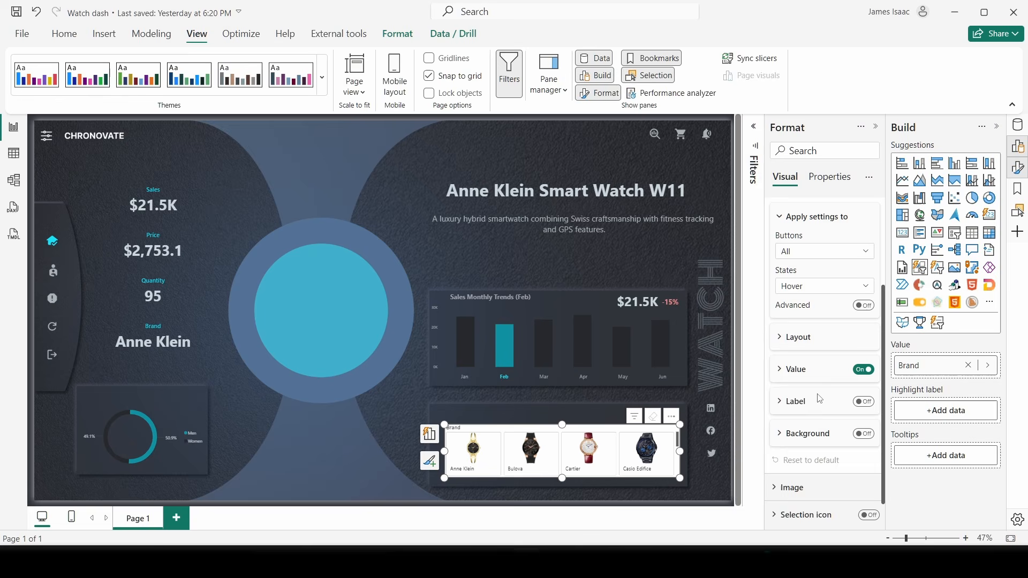
{"action": "left_click", "coordinate": [805, 369]}
{"action": "scroll", "coordinate": [812, 439], "scroll_direction": "down", "scroll_amount": 5}
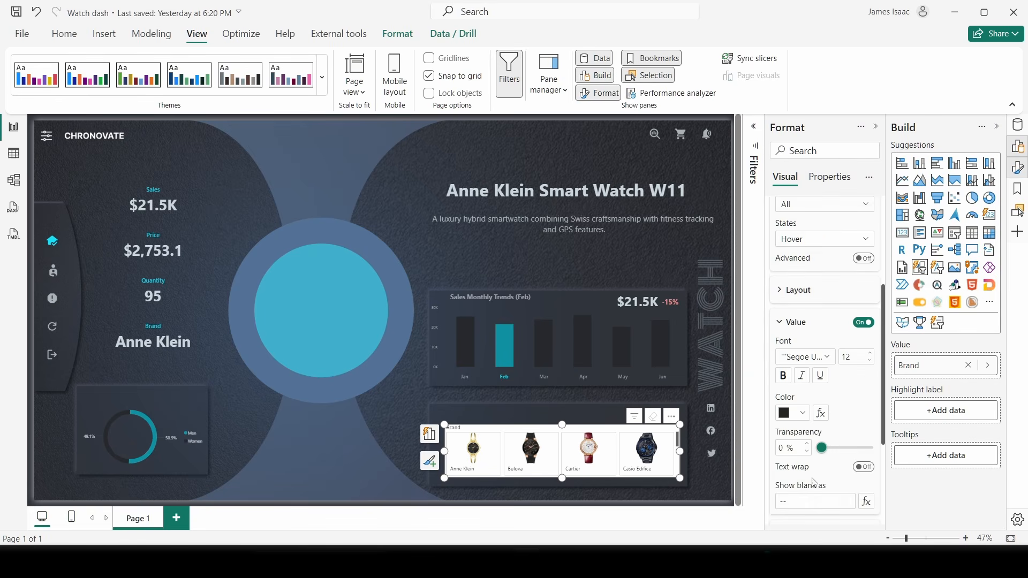
{"action": "scroll", "coordinate": [808, 374], "scroll_direction": "up", "scroll_amount": 2}
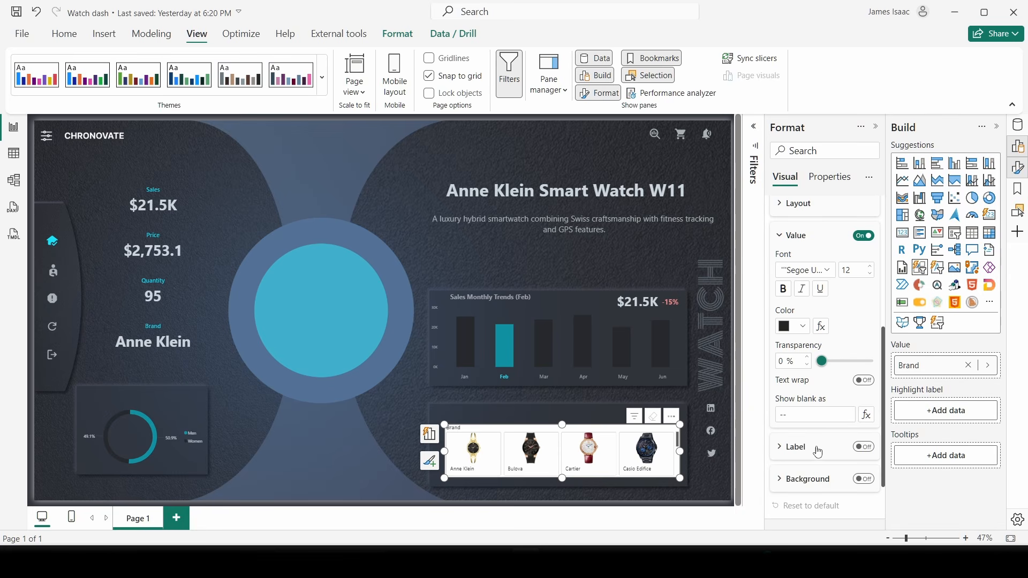
{"action": "scroll", "coordinate": [811, 461], "scroll_direction": "up", "scroll_amount": 2}
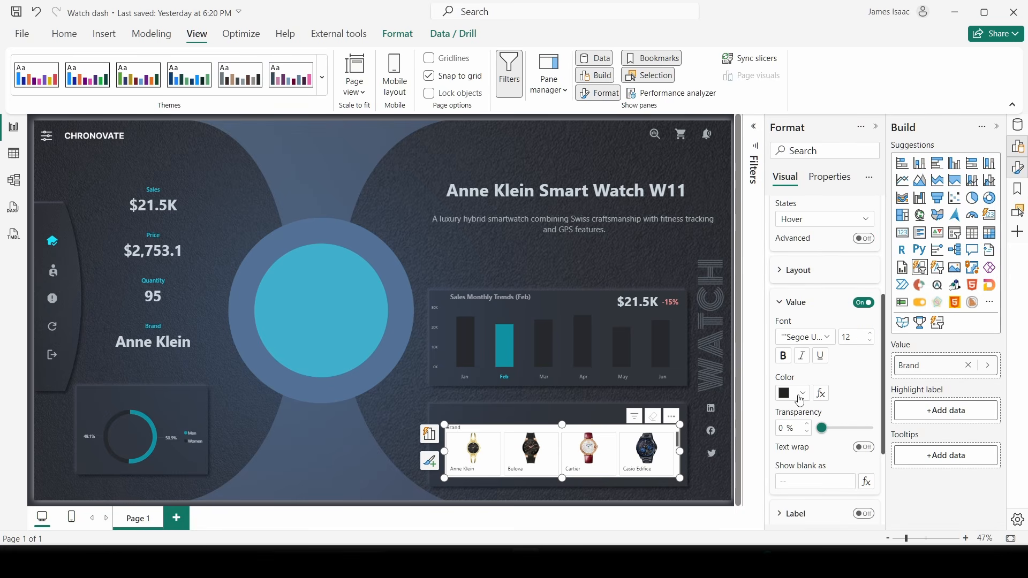
{"action": "scroll", "coordinate": [819, 300], "scroll_direction": "up", "scroll_amount": 6}
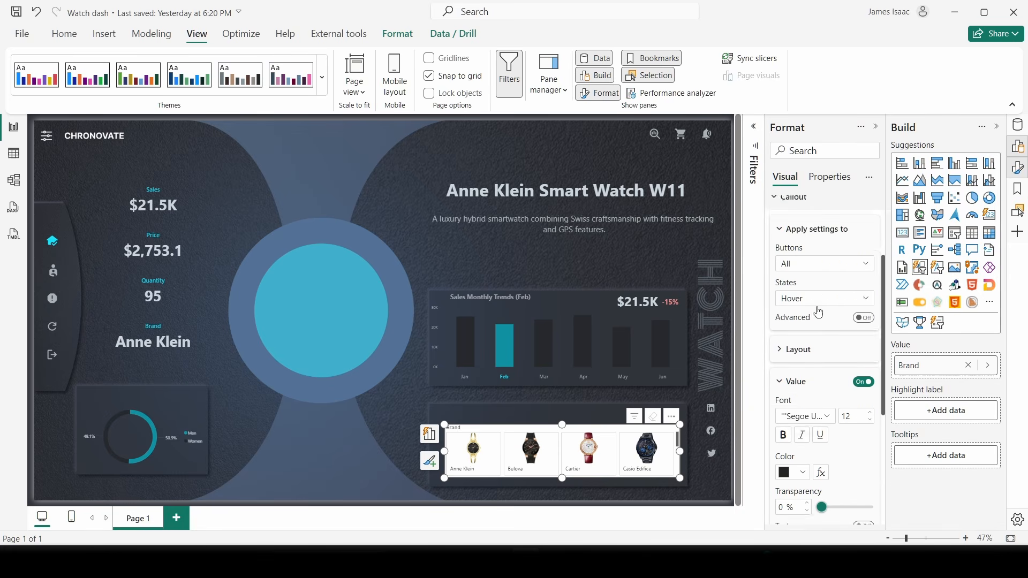
{"action": "left_click", "coordinate": [807, 210]}
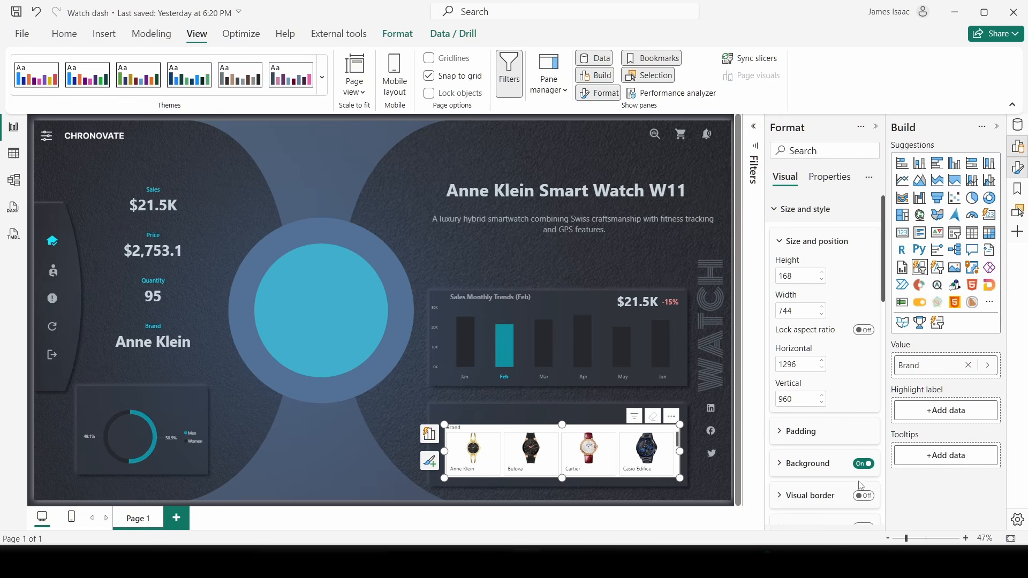
{"action": "left_click", "coordinate": [863, 465]}
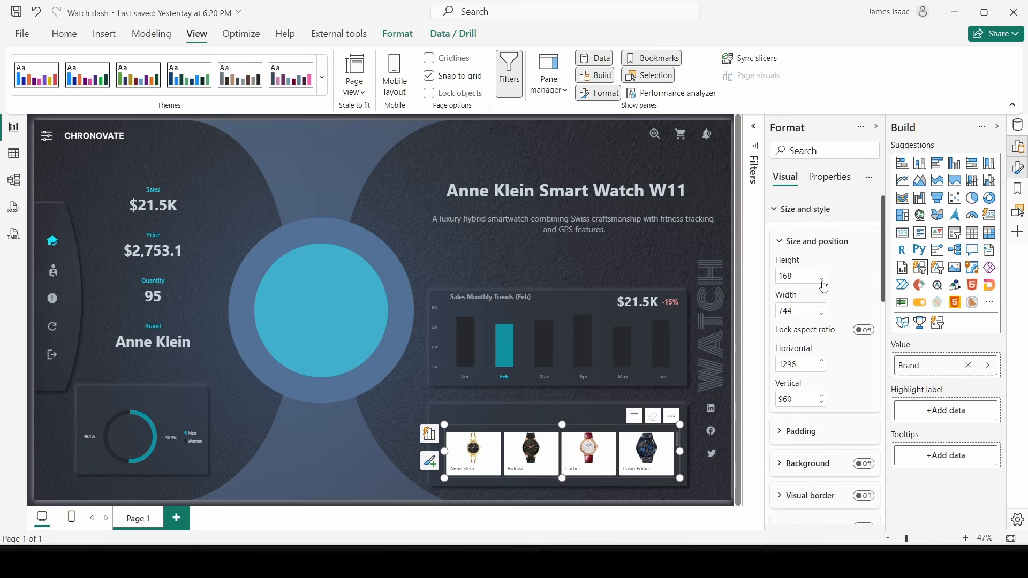
- Turn off the brand slicer's title
{"action": "left_click", "coordinate": [806, 211]}
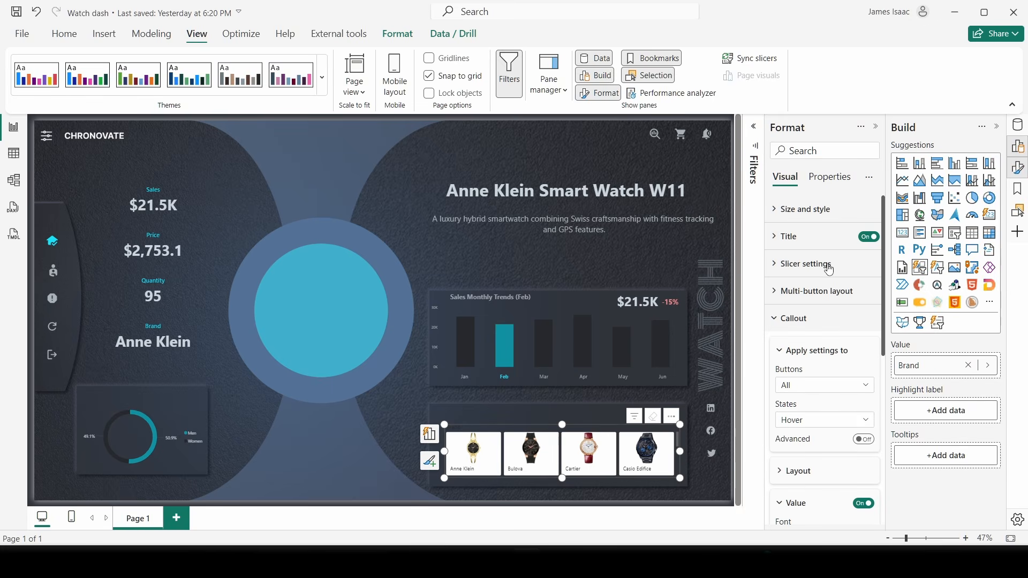
{"action": "left_click", "coordinate": [867, 237]}
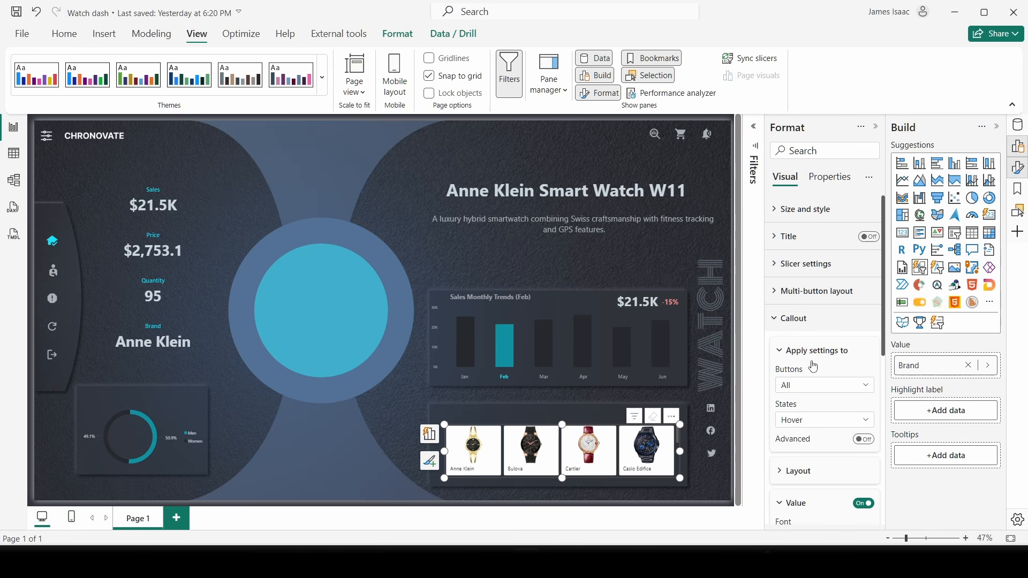
{"action": "left_click", "coordinate": [812, 320]}
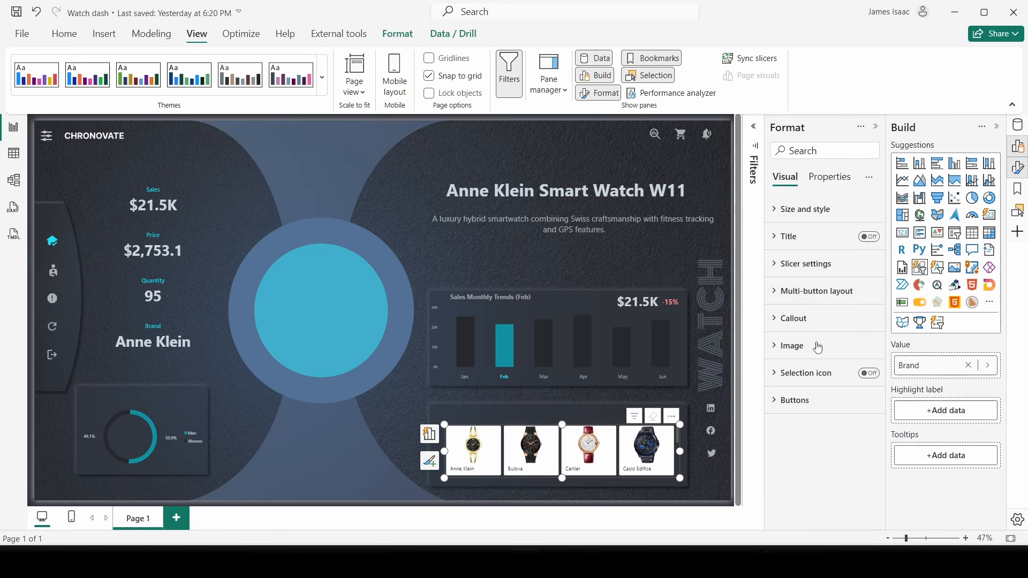
{"action": "left_click", "coordinate": [800, 401]}
{"action": "scroll", "coordinate": [814, 396], "scroll_direction": "down", "scroll_amount": 3}
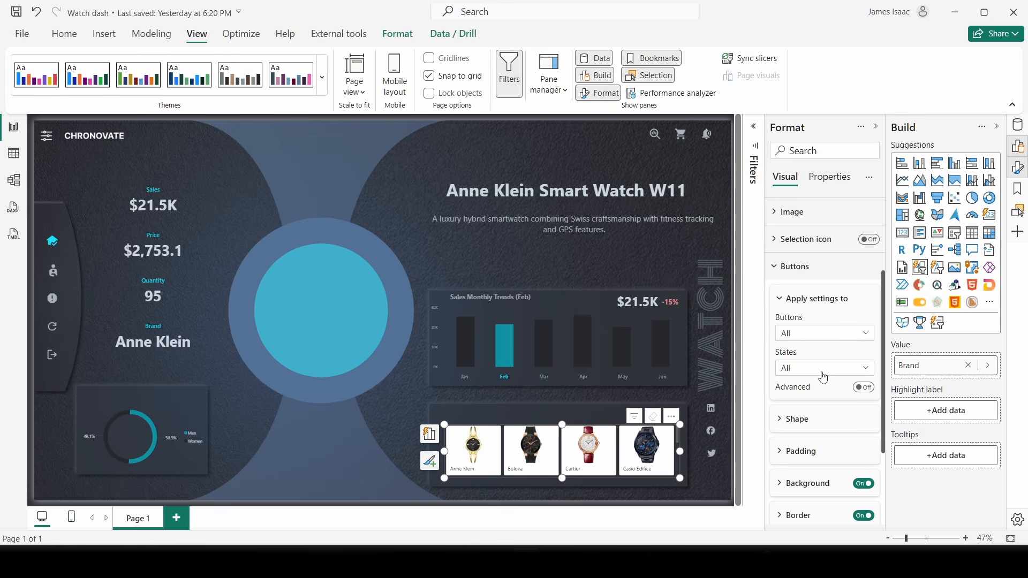
{"action": "scroll", "coordinate": [823, 378], "scroll_direction": "down", "scroll_amount": 2}
- Give the tiles a rounded rectangle shape with a 14 px corner radius
{"action": "left_click", "coordinate": [816, 355]}
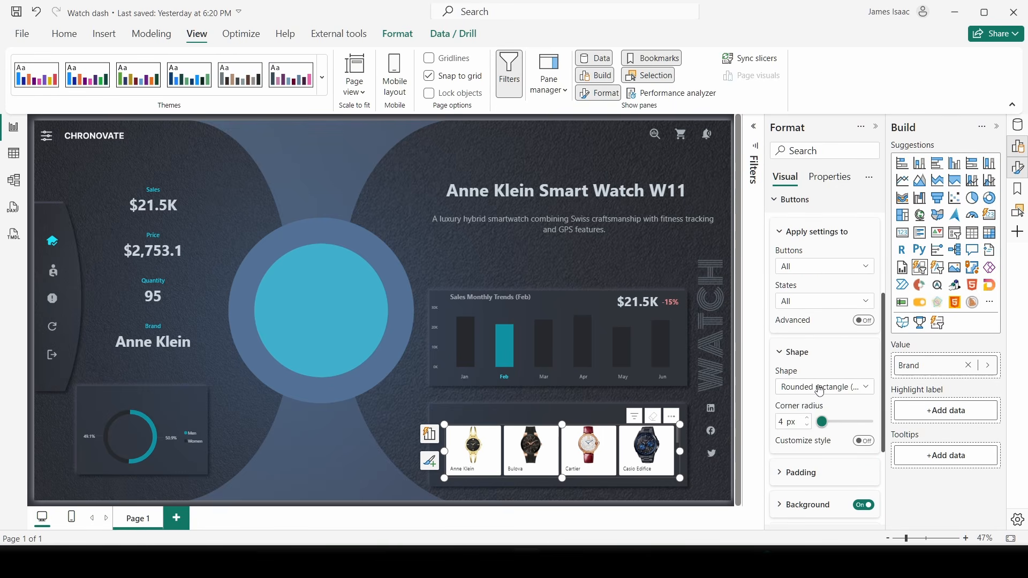
{"action": "left_click", "coordinate": [820, 388]}
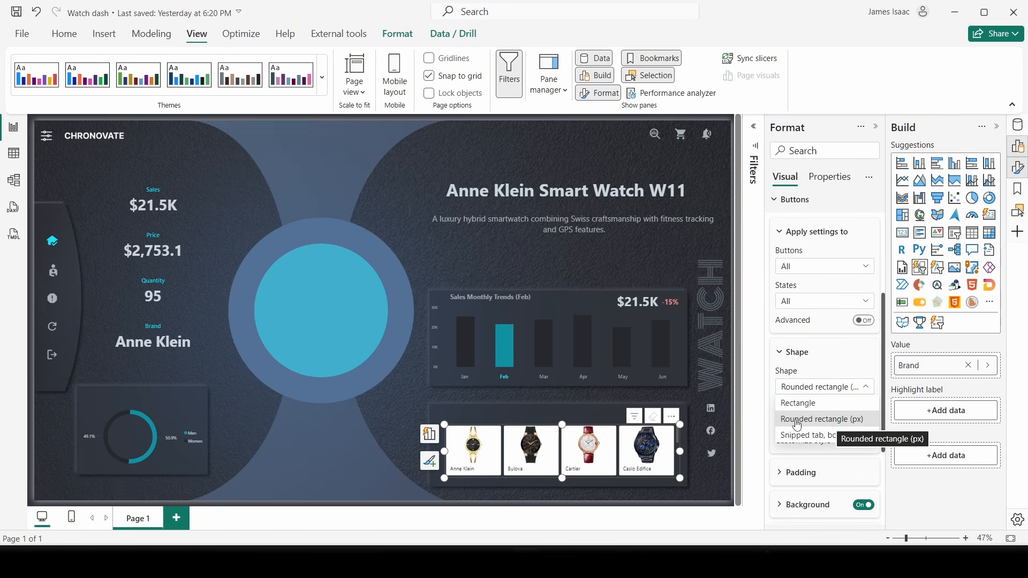
{"action": "left_click", "coordinate": [832, 426]}
{"action": "double_click", "coordinate": [783, 421]}
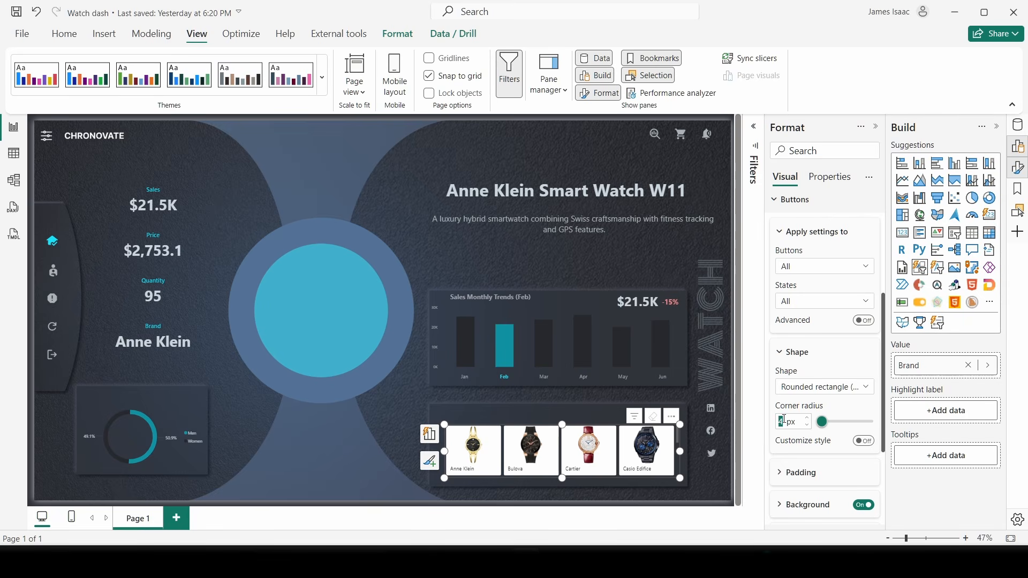
{"action": "type", "text": "10"}
{"action": "scroll", "coordinate": [828, 423], "scroll_direction": "down", "scroll_amount": 2}
{"action": "left_click", "coordinate": [806, 284]}
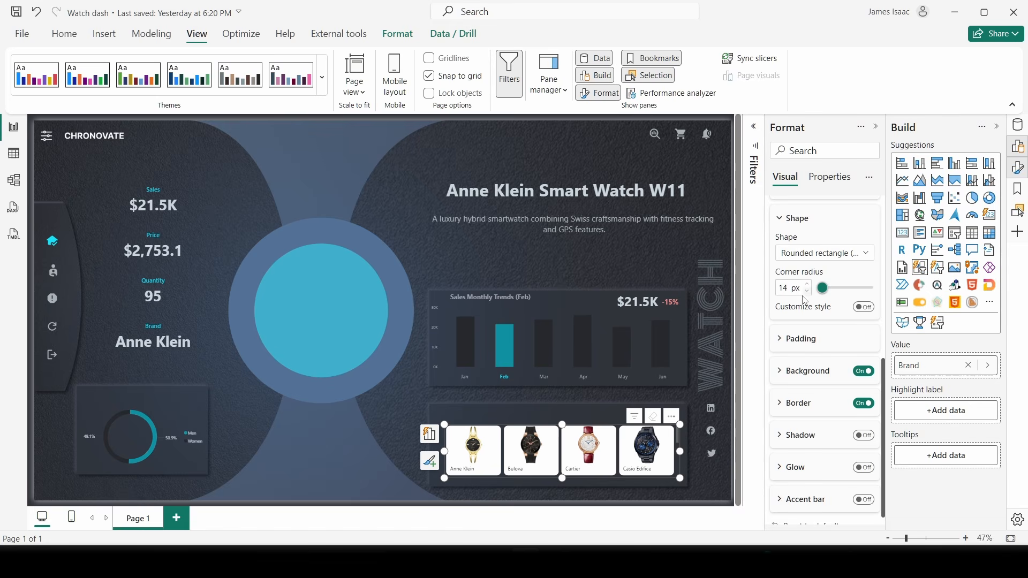
- Make the watch tiles' backgrounds transparent
{"action": "left_click", "coordinate": [787, 342]}
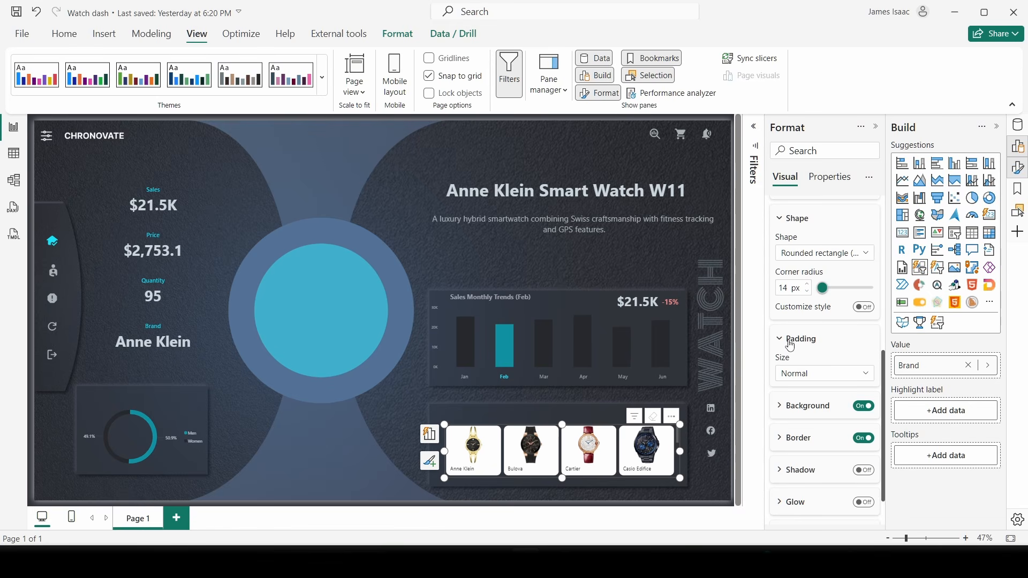
{"action": "left_click", "coordinate": [788, 342]}
{"action": "left_click", "coordinate": [790, 341]}
{"action": "left_click", "coordinate": [790, 341]}
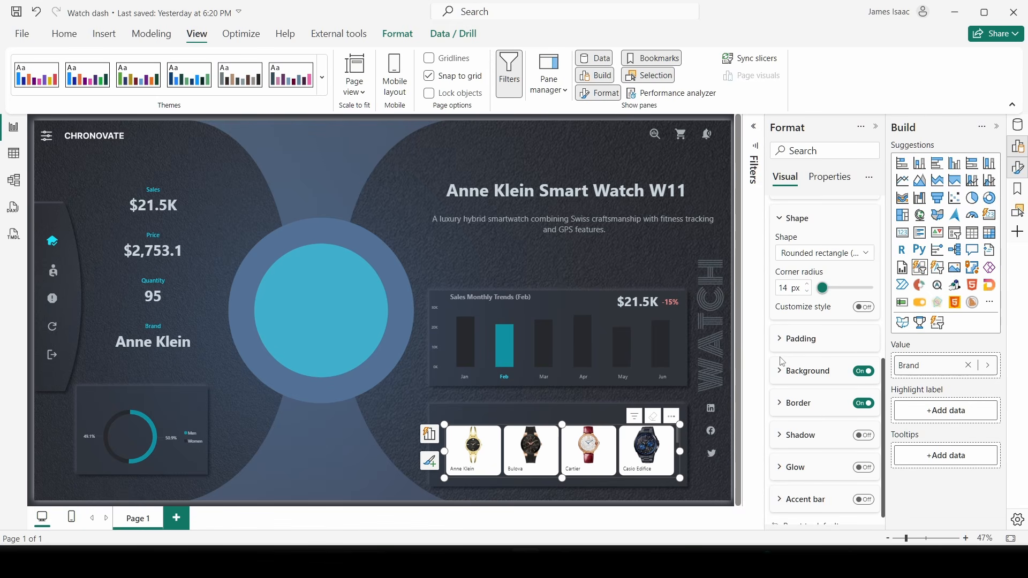
{"action": "scroll", "coordinate": [809, 364], "scroll_direction": "down", "scroll_amount": 1}
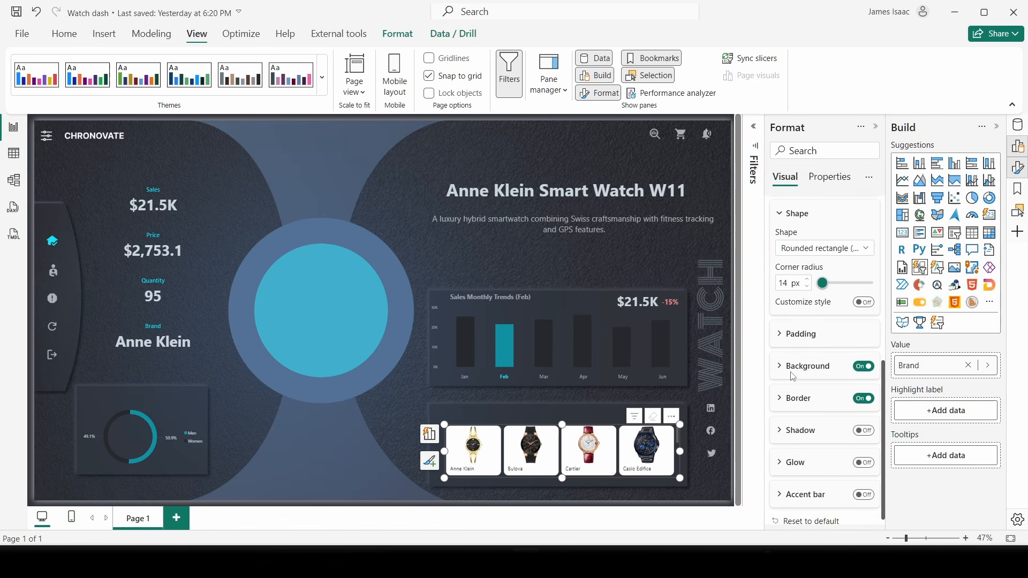
{"action": "left_click", "coordinate": [855, 358]}
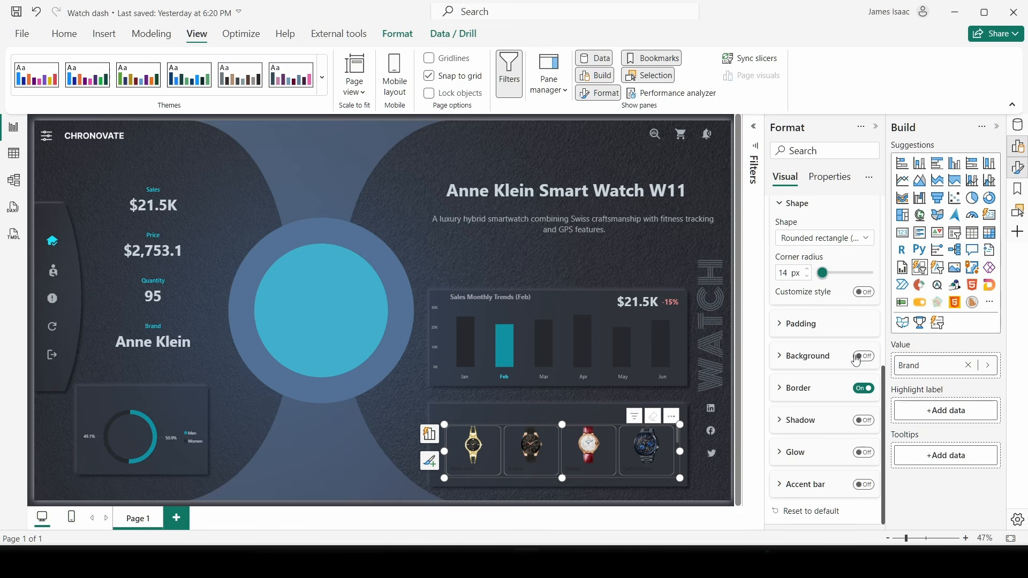
- Give the tiles a #747A86 grey border 2 px wide
{"action": "left_click", "coordinate": [795, 390]}
{"action": "scroll", "coordinate": [803, 402], "scroll_direction": "down", "scroll_amount": 2}
{"action": "left_click", "coordinate": [803, 319]}
{"action": "left_click", "coordinate": [829, 297]}
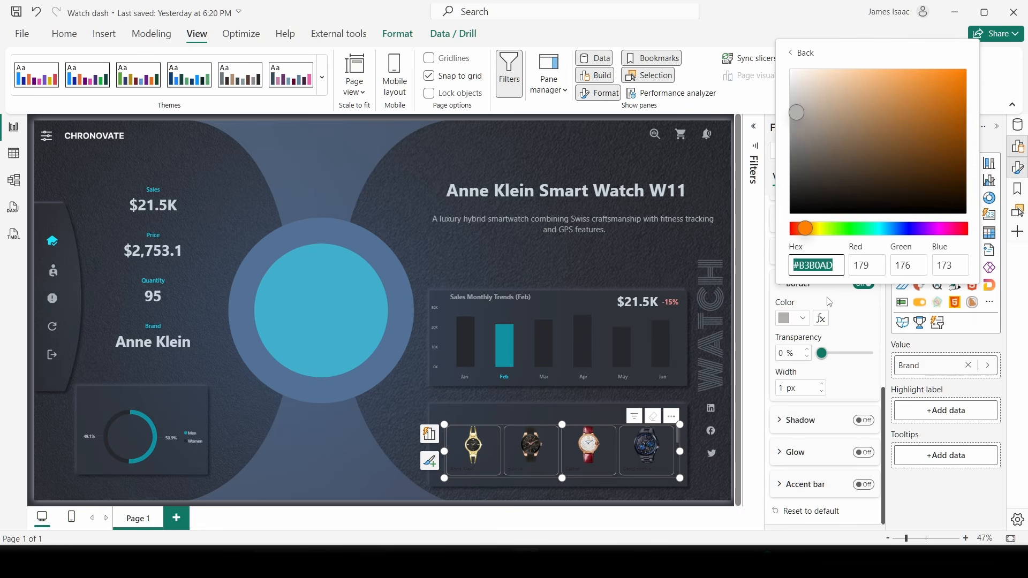
{"action": "type", "text": "747a86"}
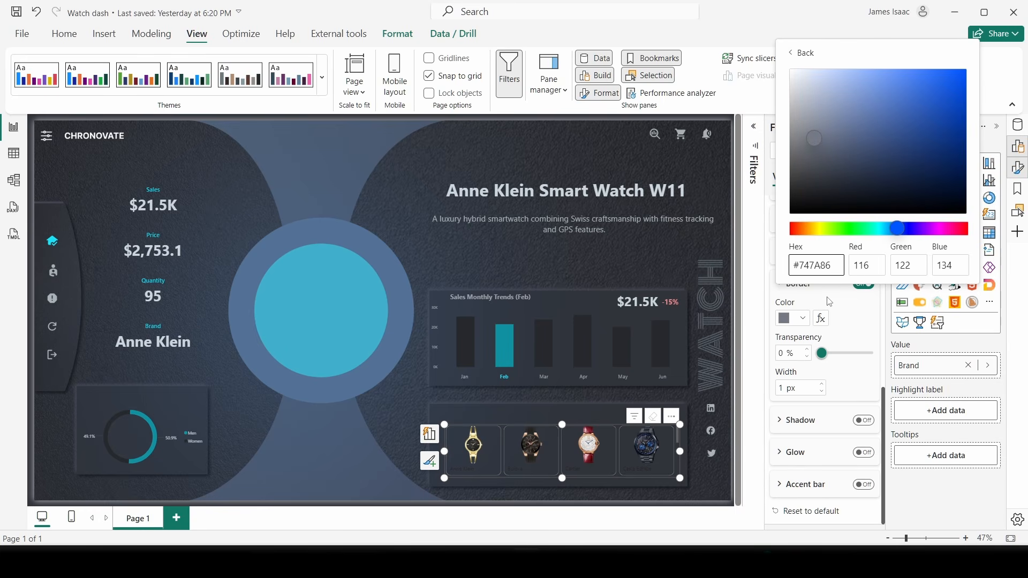
{"action": "left_click", "coordinate": [769, 347]}
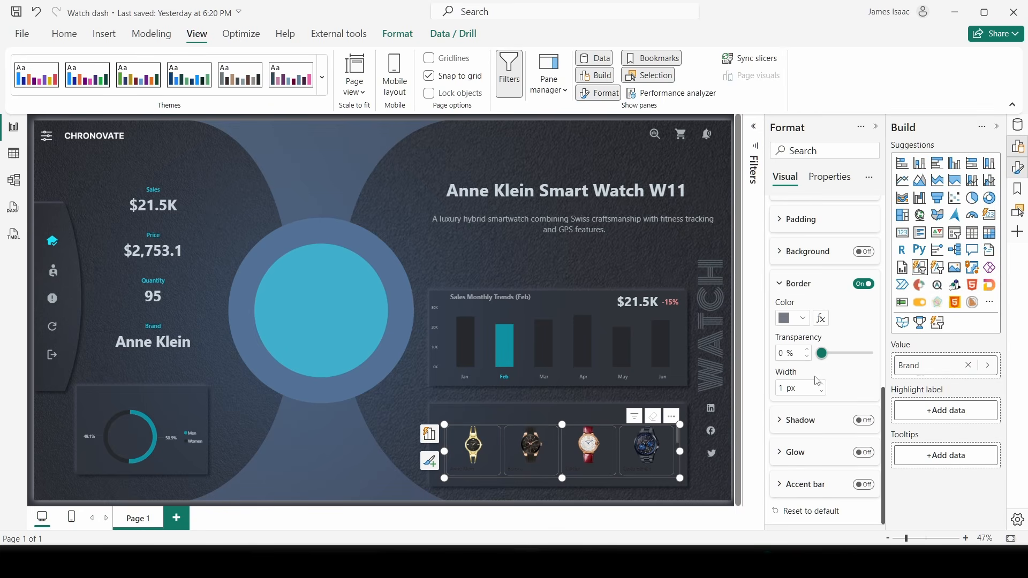
{"action": "left_click", "coordinate": [821, 384]}
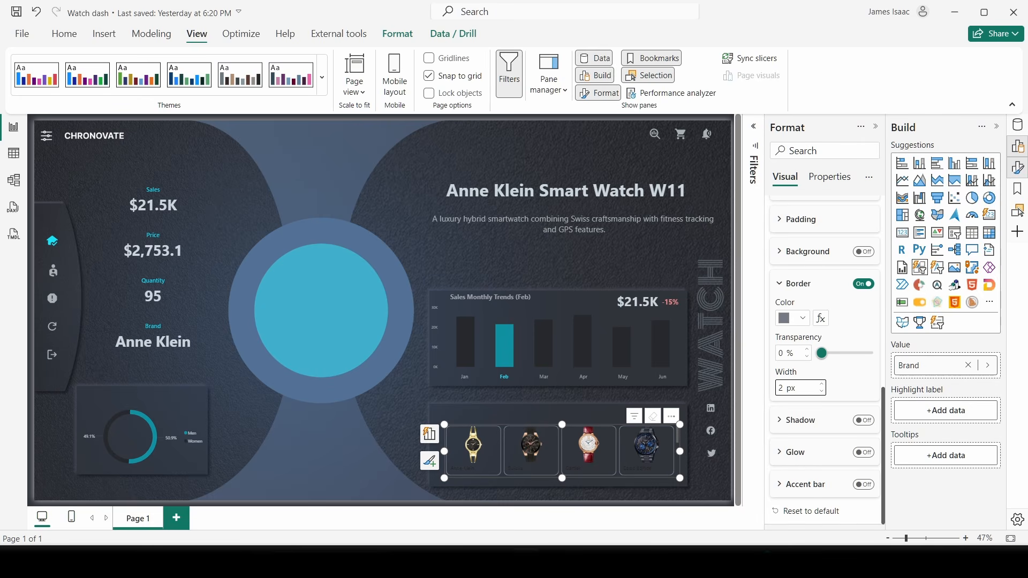
- Preview the styled watch tiles on the page, then reselect the slicer
{"action": "mouse_move", "coordinate": [772, 538]}
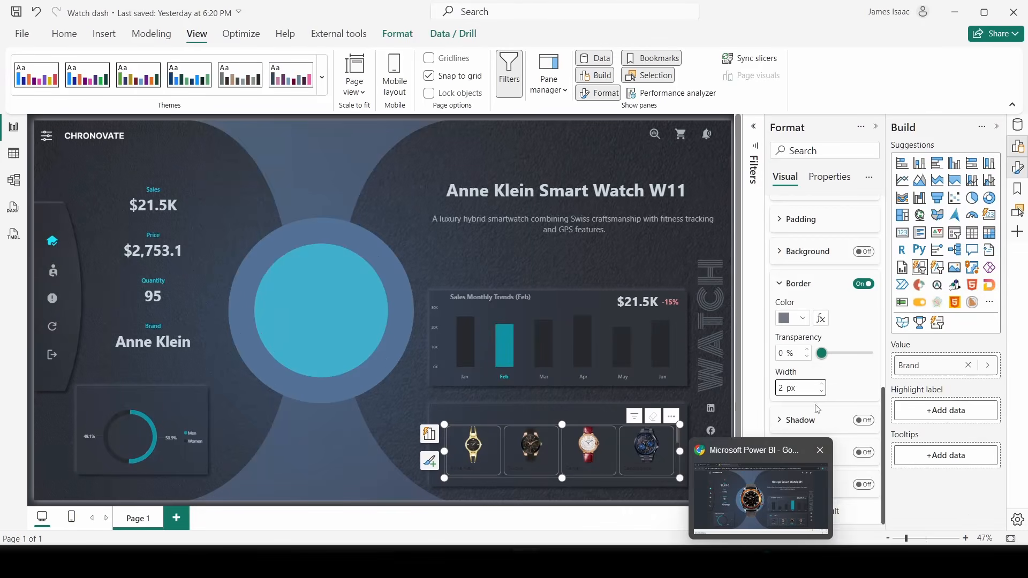
{"action": "left_click", "coordinate": [698, 463]}
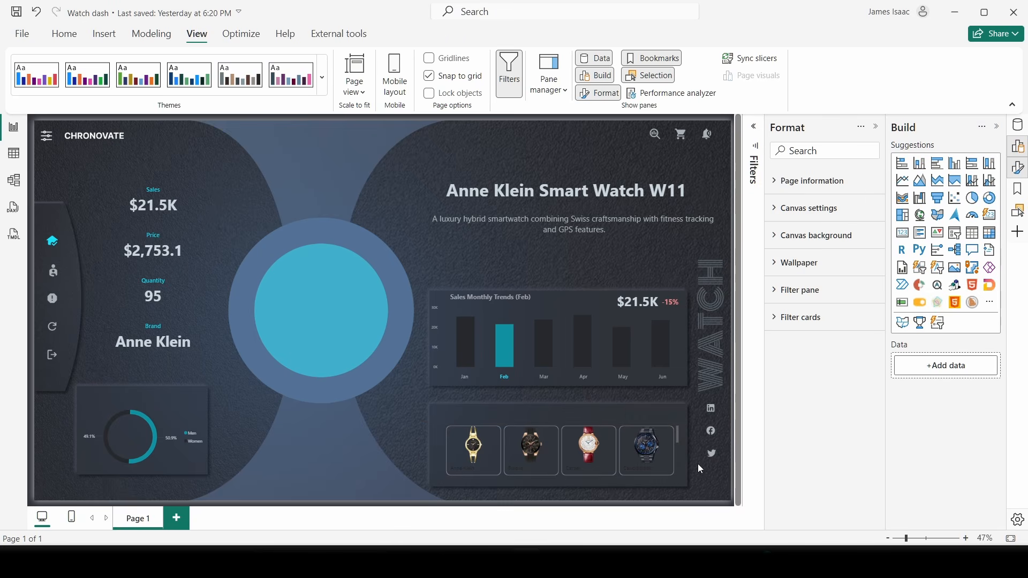
{"action": "scroll", "coordinate": [601, 462], "scroll_direction": "down", "scroll_amount": 3}
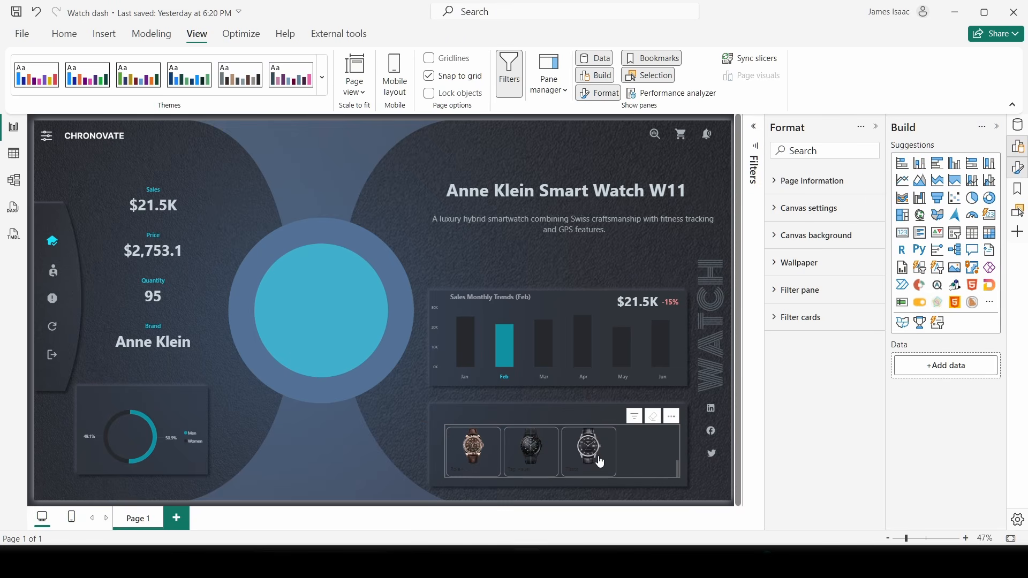
{"action": "scroll", "coordinate": [600, 462], "scroll_direction": "up", "scroll_amount": 3}
{"action": "scroll", "coordinate": [597, 459], "scroll_direction": "down", "scroll_amount": 3}
{"action": "scroll", "coordinate": [593, 456], "scroll_direction": "up", "scroll_amount": 3}
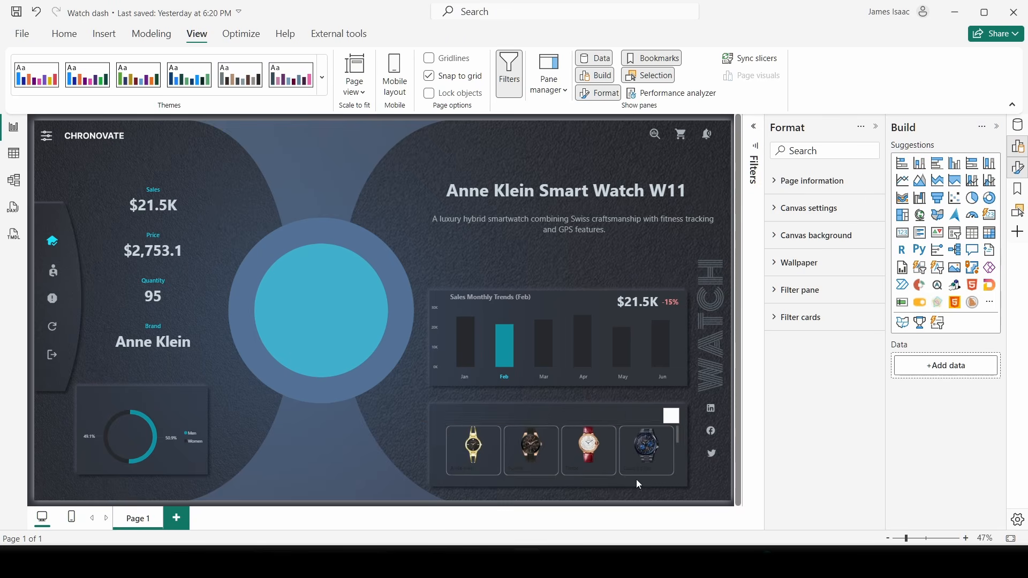
{"action": "left_click", "coordinate": [680, 481]}
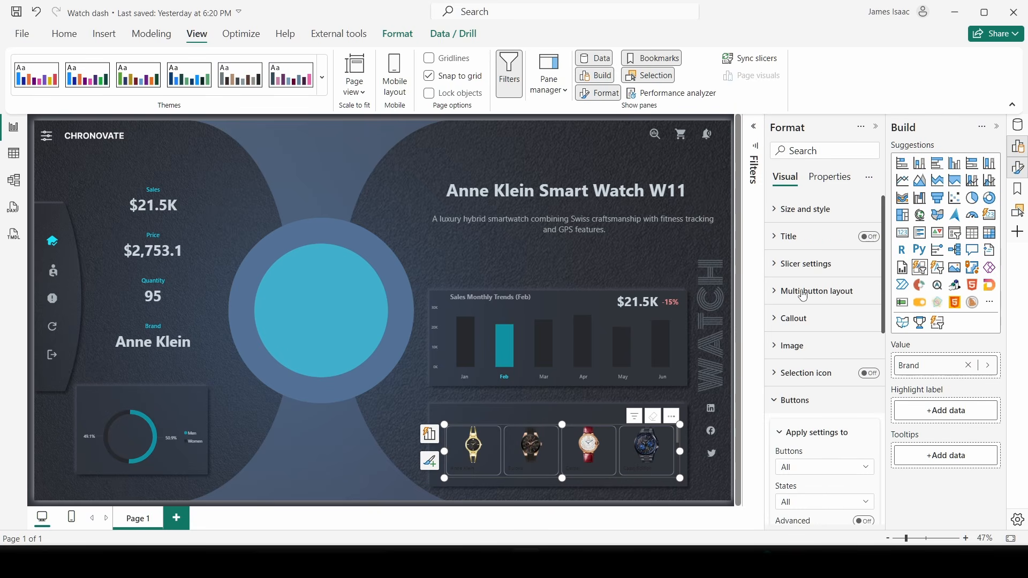
- Keep Continuous scroll overflow and set the overflow direction to Horizontal
{"action": "left_click", "coordinate": [794, 272]}
{"action": "left_click", "coordinate": [794, 271]}
{"action": "left_click", "coordinate": [803, 291]}
{"action": "scroll", "coordinate": [840, 366], "scroll_direction": "down", "scroll_amount": 3}
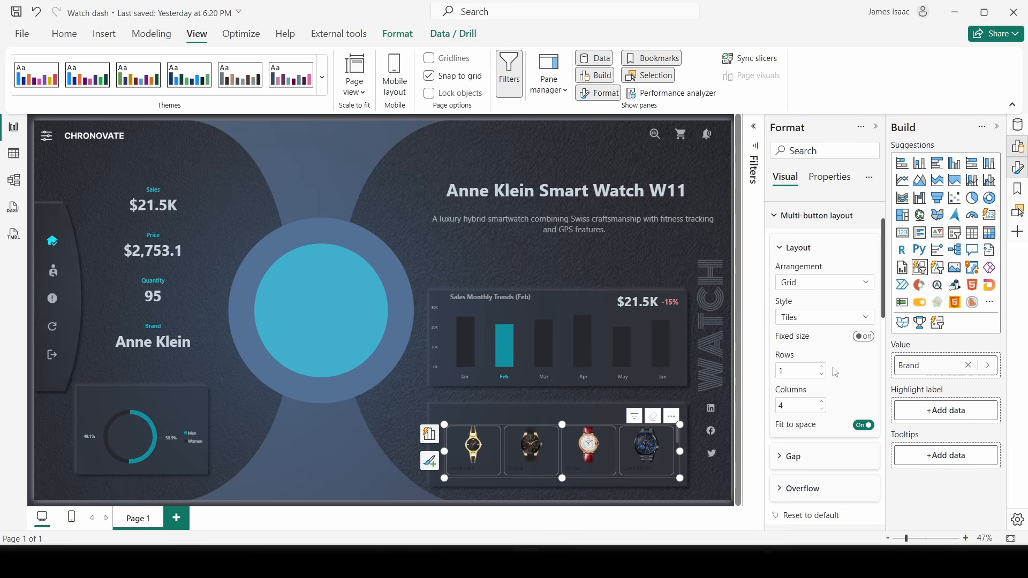
{"action": "scroll", "coordinate": [801, 371], "scroll_direction": "down", "scroll_amount": 5}
{"action": "left_click", "coordinate": [802, 371]}
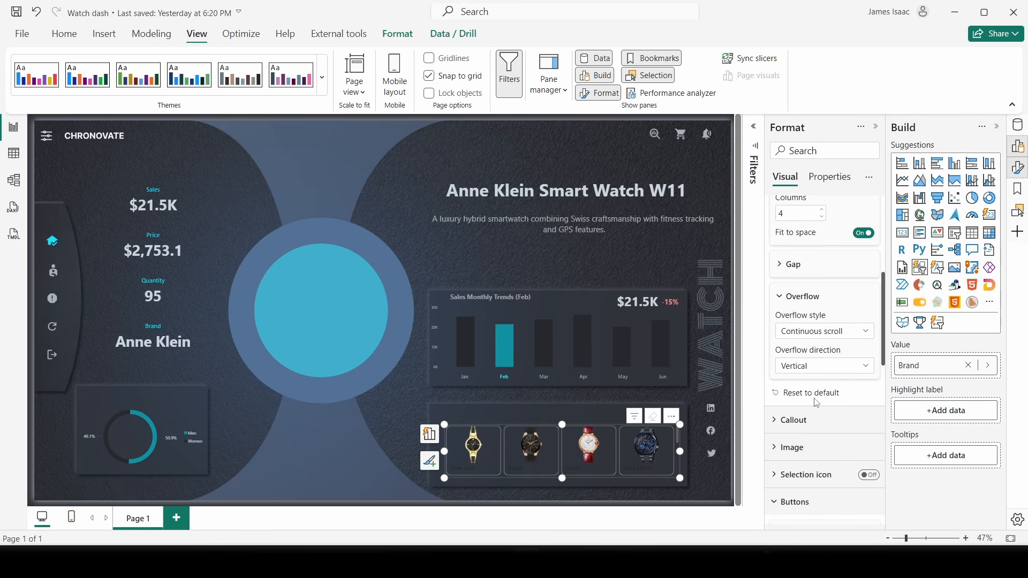
{"action": "left_click", "coordinate": [817, 335]}
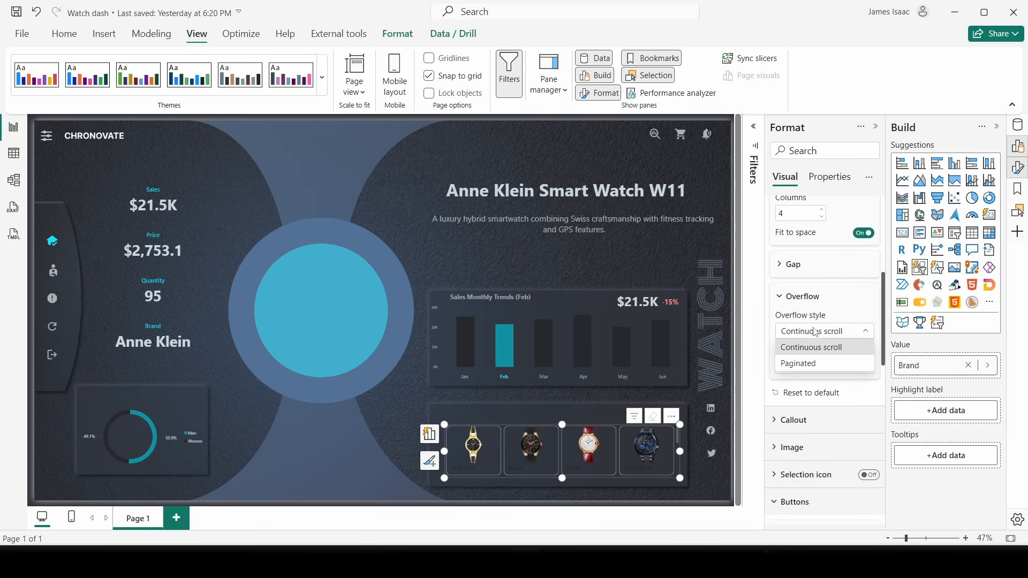
{"action": "left_click", "coordinate": [813, 348]}
{"action": "left_click", "coordinate": [808, 367]}
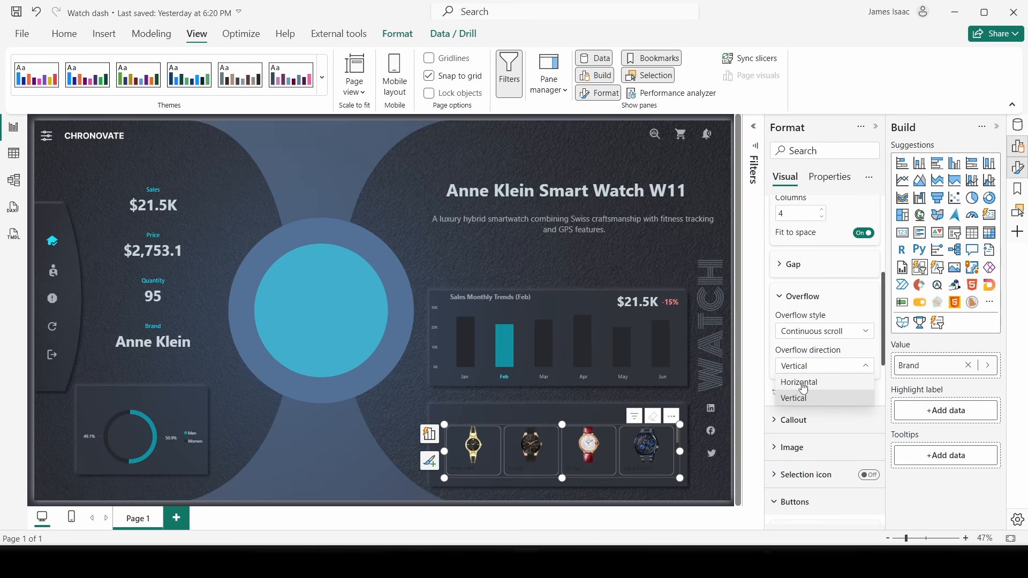
{"action": "left_click", "coordinate": [804, 383]}
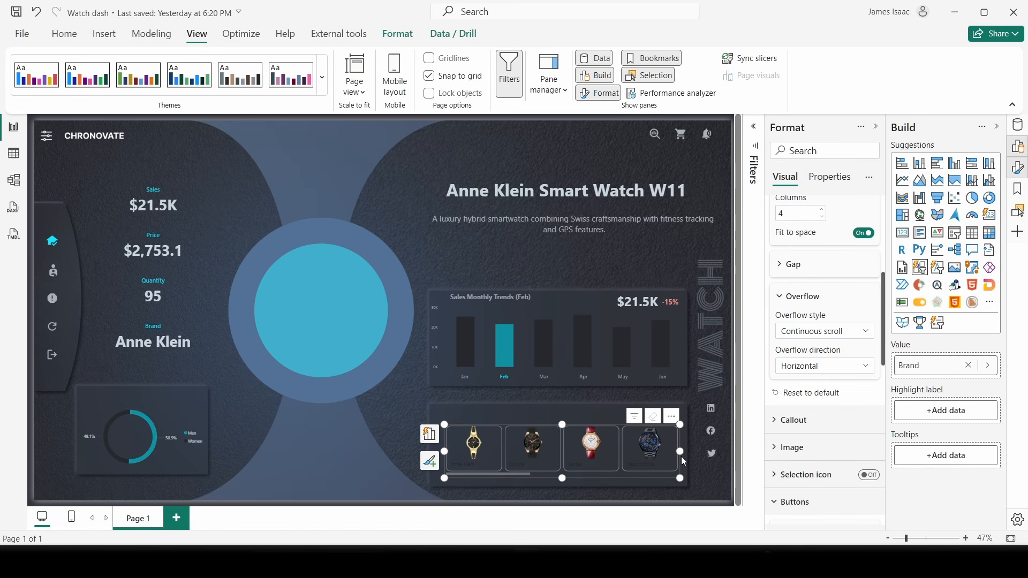
- Undo an accidental move of the slicer and test its horizontal scrolling
{"action": "left_click_drag", "start_coordinate": [680, 459], "coordinate": [640, 476]}
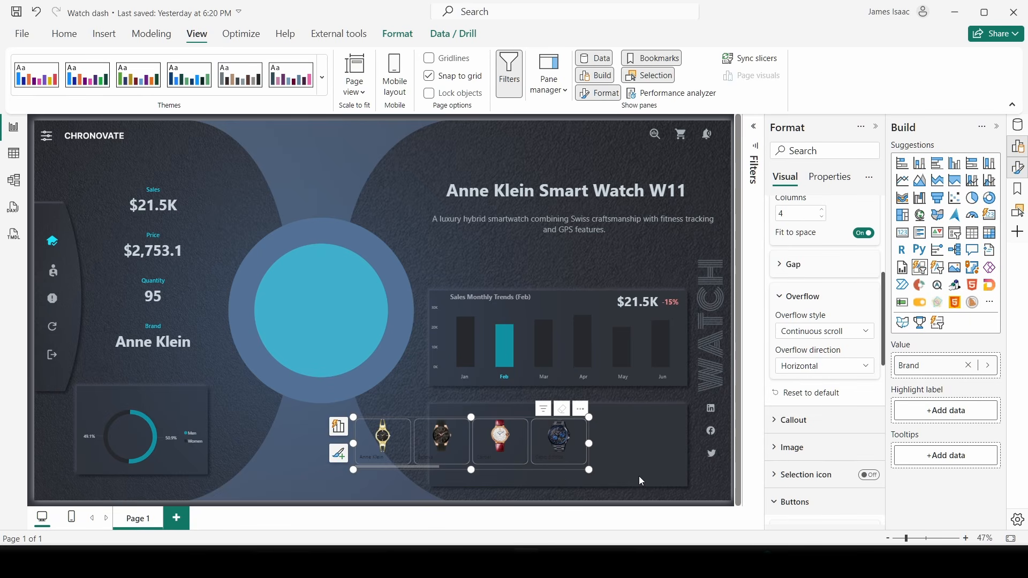
{"action": "key", "text": "ctrl+z"}
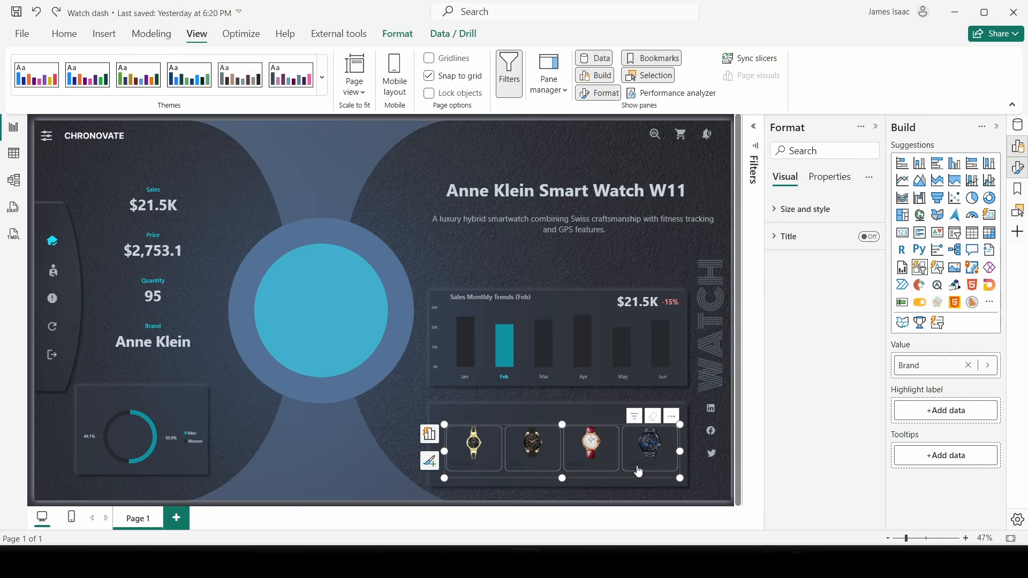
{"action": "key", "text": "Escape"}
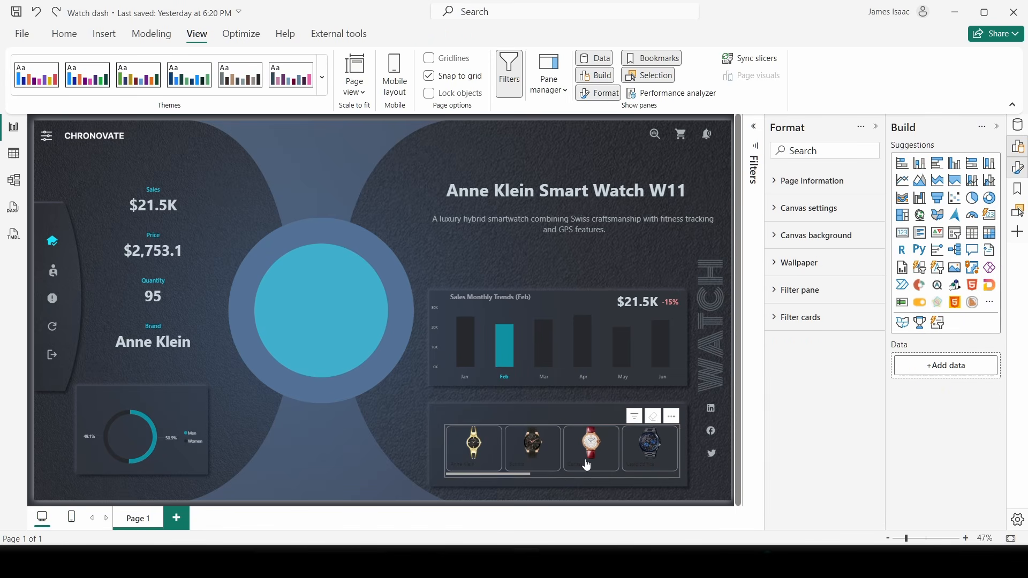
{"action": "scroll", "coordinate": [582, 464], "scroll_direction": "down", "scroll_amount": 5}
{"action": "scroll", "coordinate": [584, 467], "scroll_direction": "up", "scroll_amount": 5}
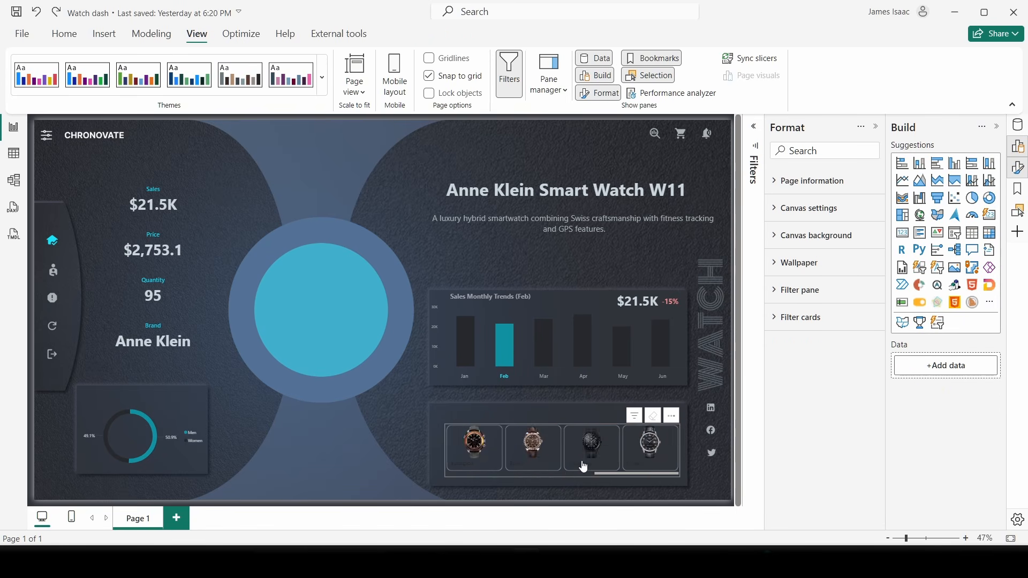
{"action": "left_click", "coordinate": [634, 476]}
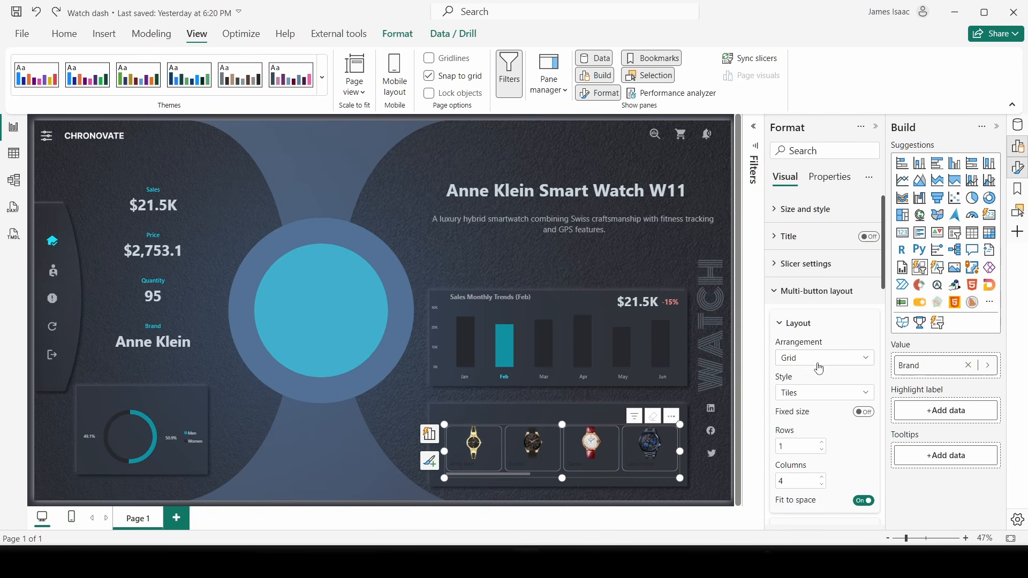
- Change the slicer's overflow style to Paginated
{"action": "scroll", "coordinate": [819, 370], "scroll_direction": "down", "scroll_amount": 5}
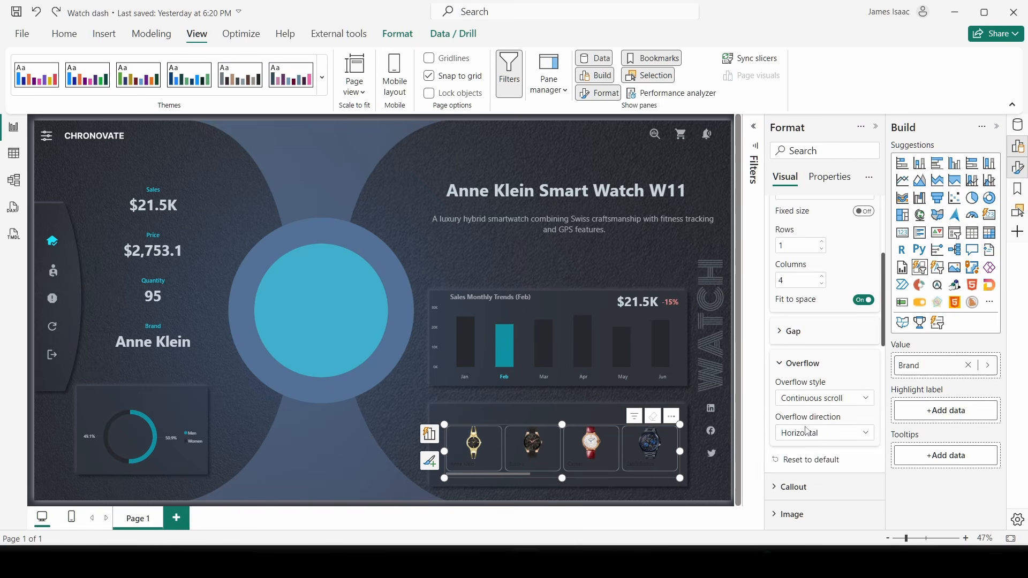
{"action": "left_click", "coordinate": [807, 432]}
{"action": "left_click", "coordinate": [813, 406]}
{"action": "left_click", "coordinate": [814, 404]}
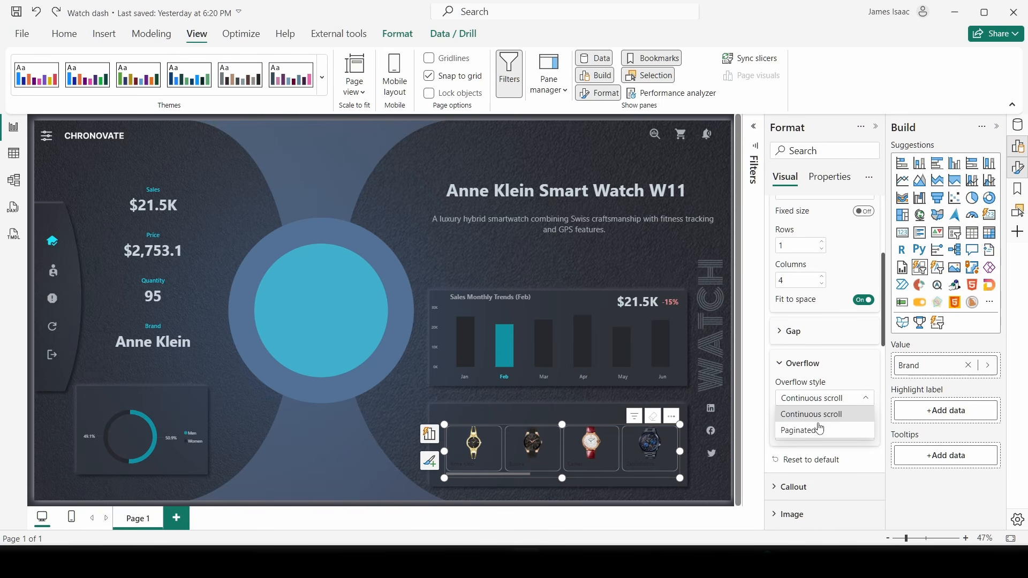
{"action": "left_click", "coordinate": [819, 429]}
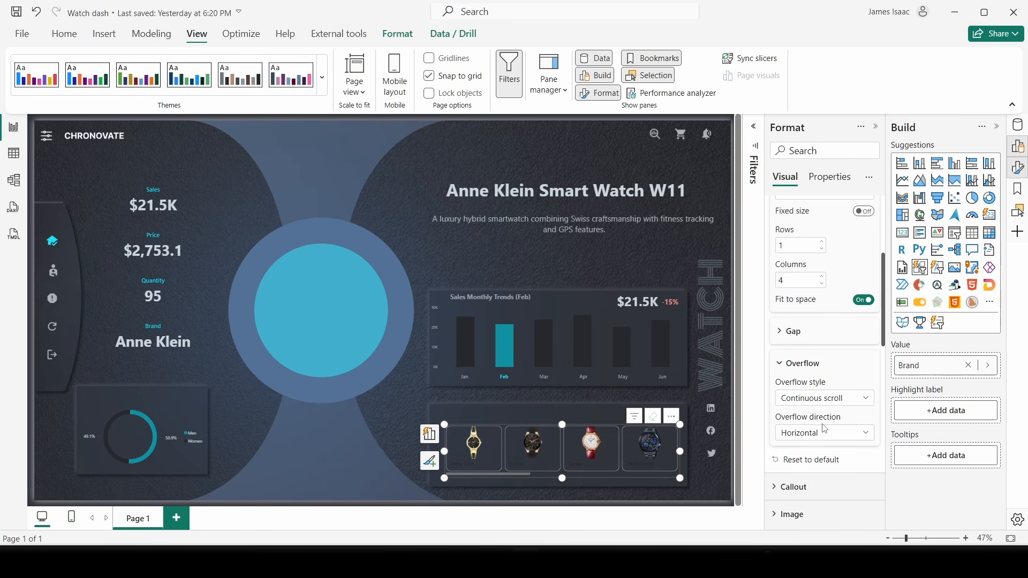
- Page forward and back through the watch tiles, ending on the last three
{"action": "left_click", "coordinate": [387, 462]}
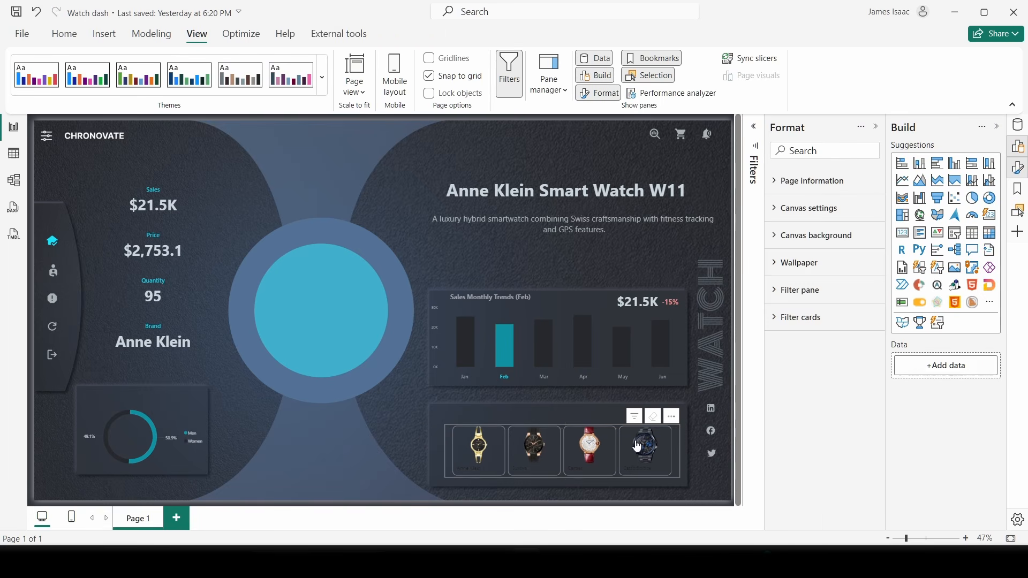
{"action": "left_click", "coordinate": [677, 452]}
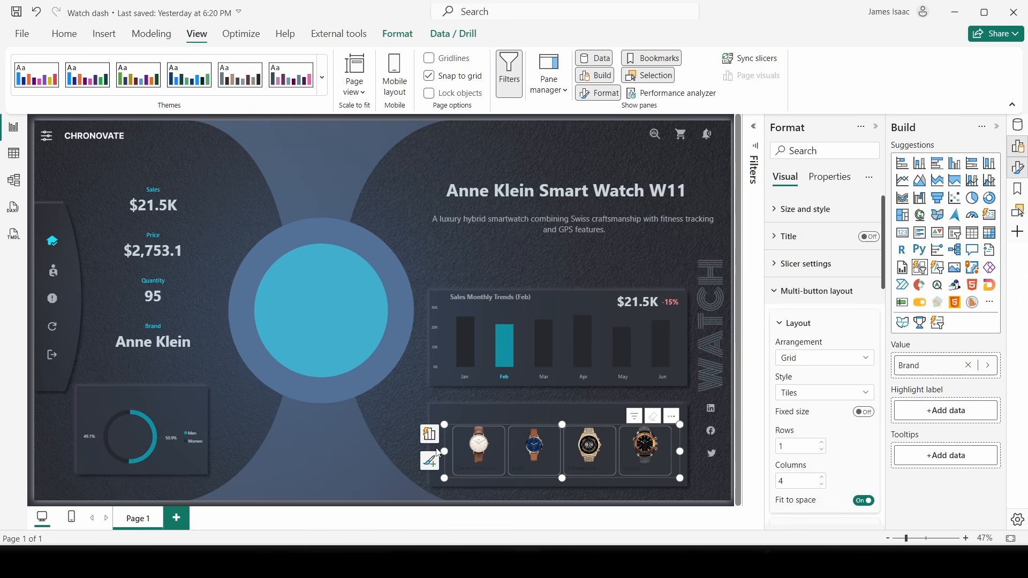
{"action": "left_click", "coordinate": [453, 453]}
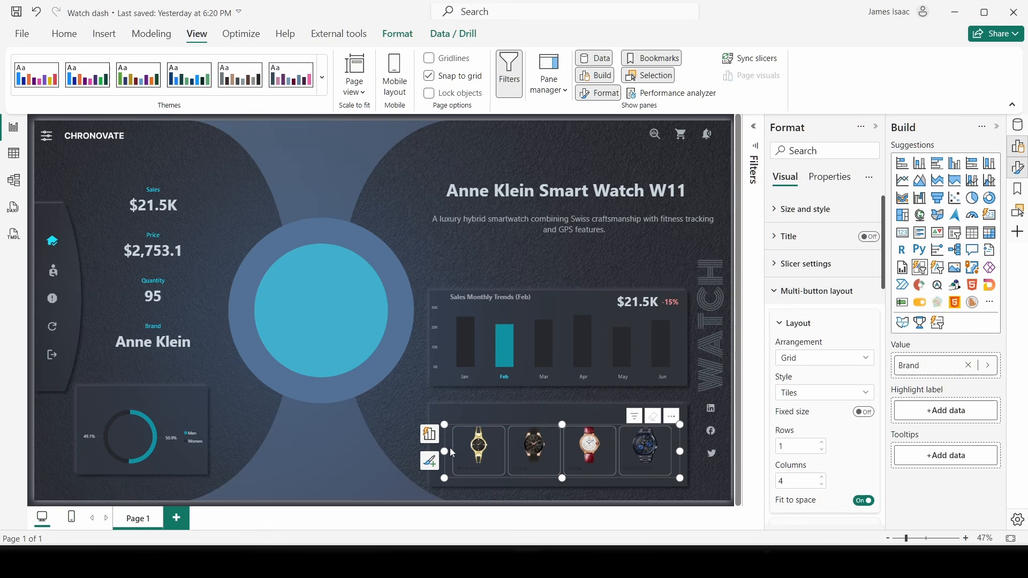
{"action": "left_click", "coordinate": [677, 452]}
{"action": "left_click", "coordinate": [454, 450]}
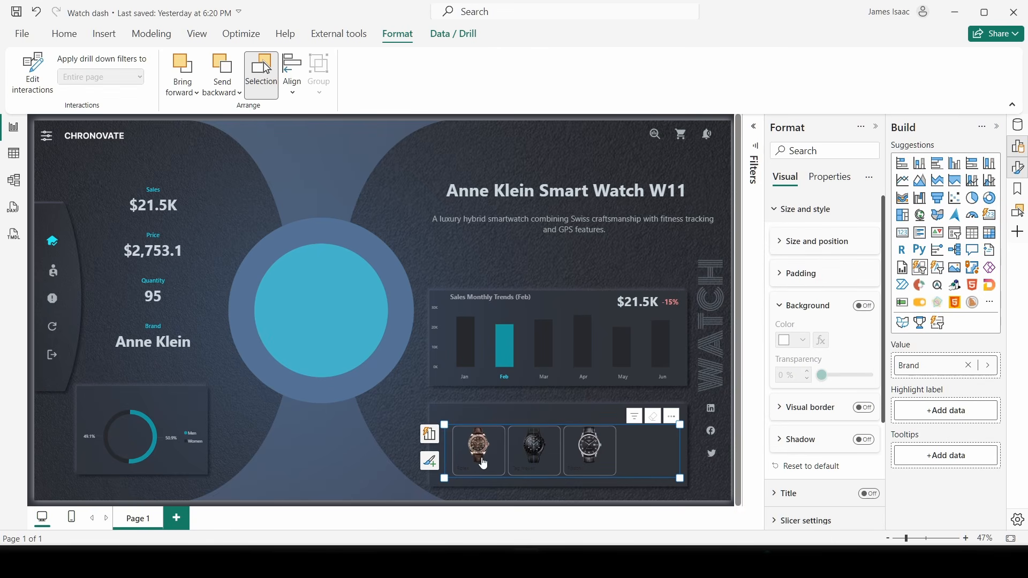
- Switch the slicer's button formatting to the Selected state
{"action": "left_click", "coordinate": [385, 445]}
{"action": "left_click", "coordinate": [450, 453]}
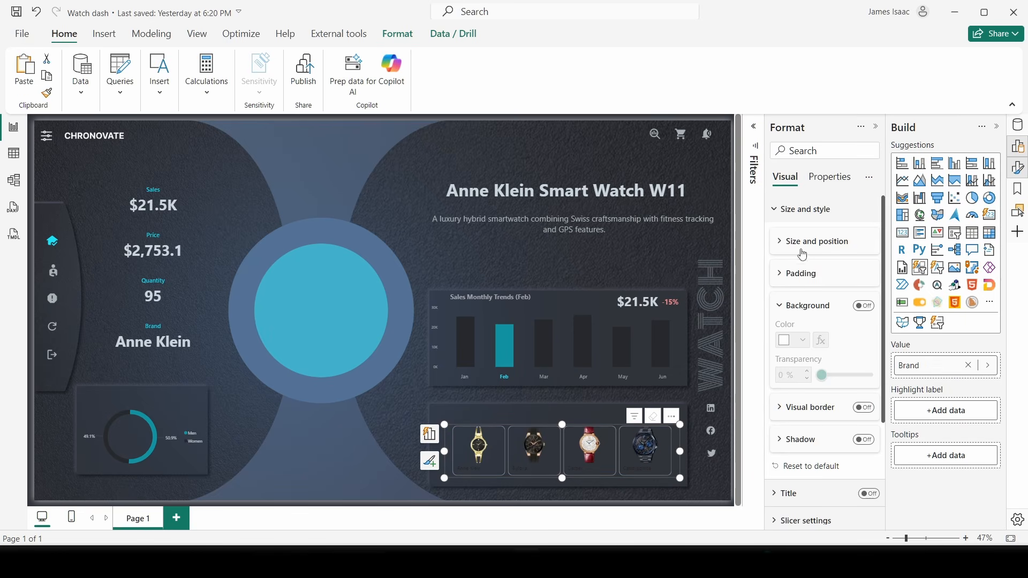
{"action": "left_click", "coordinate": [802, 209]}
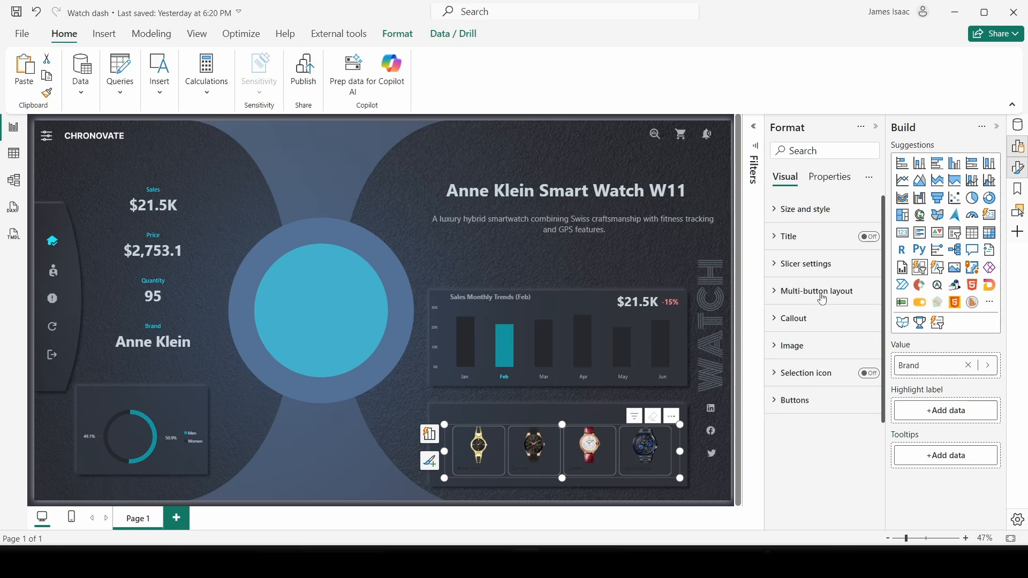
{"action": "left_click", "coordinate": [805, 401]}
{"action": "scroll", "coordinate": [826, 395], "scroll_direction": "down", "scroll_amount": 1}
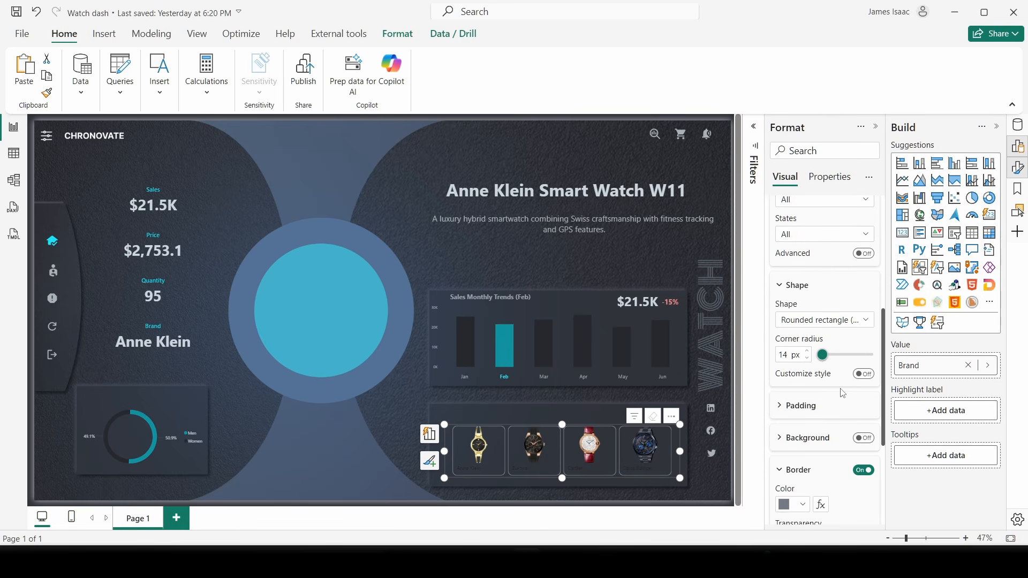
{"action": "scroll", "coordinate": [842, 394], "scroll_direction": "down", "scroll_amount": 4}
{"action": "scroll", "coordinate": [837, 388], "scroll_direction": "up", "scroll_amount": 3}
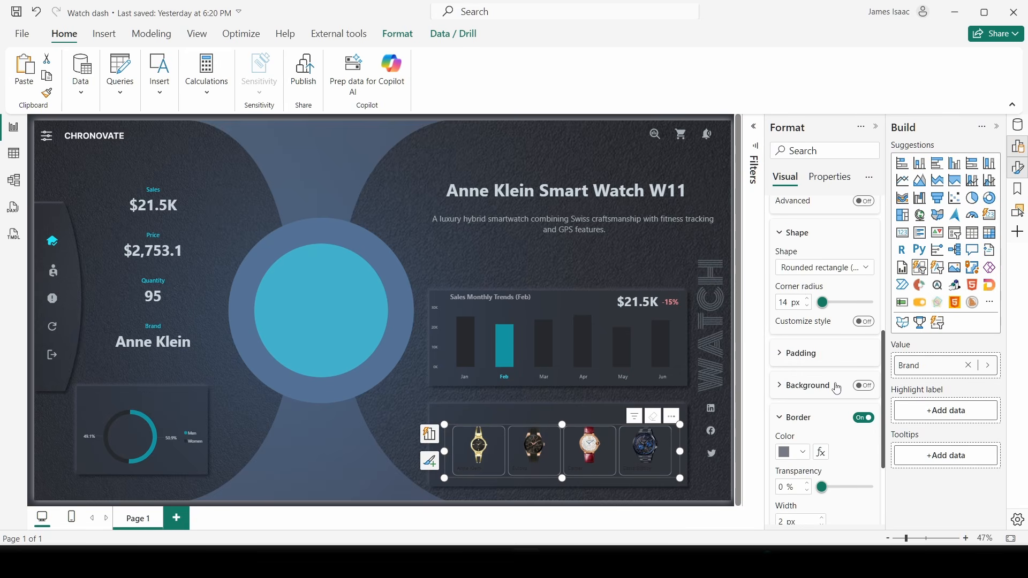
{"action": "scroll", "coordinate": [806, 289], "scroll_direction": "up", "scroll_amount": 1}
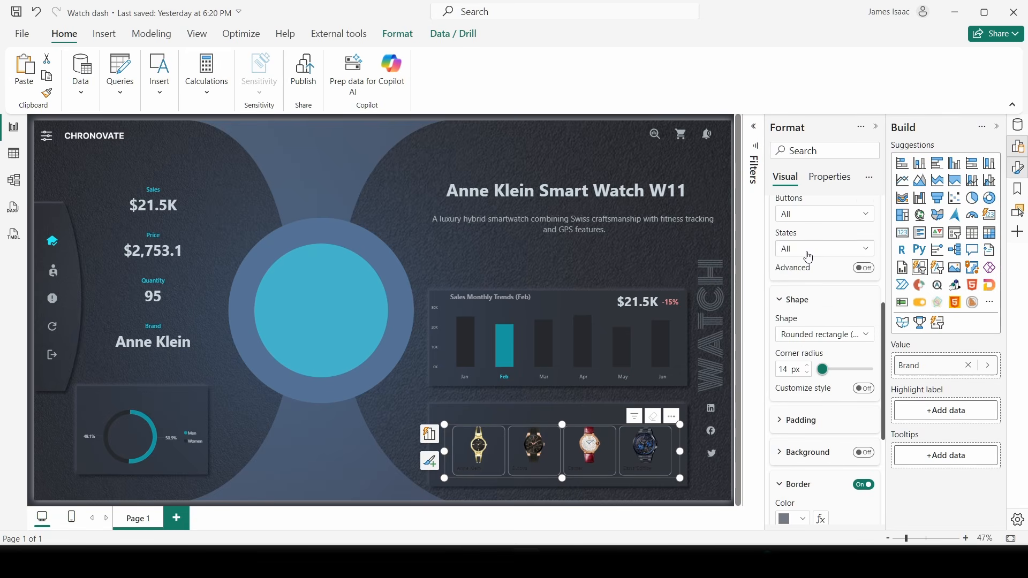
{"action": "left_click", "coordinate": [809, 255]}
{"action": "left_click", "coordinate": [815, 329]}
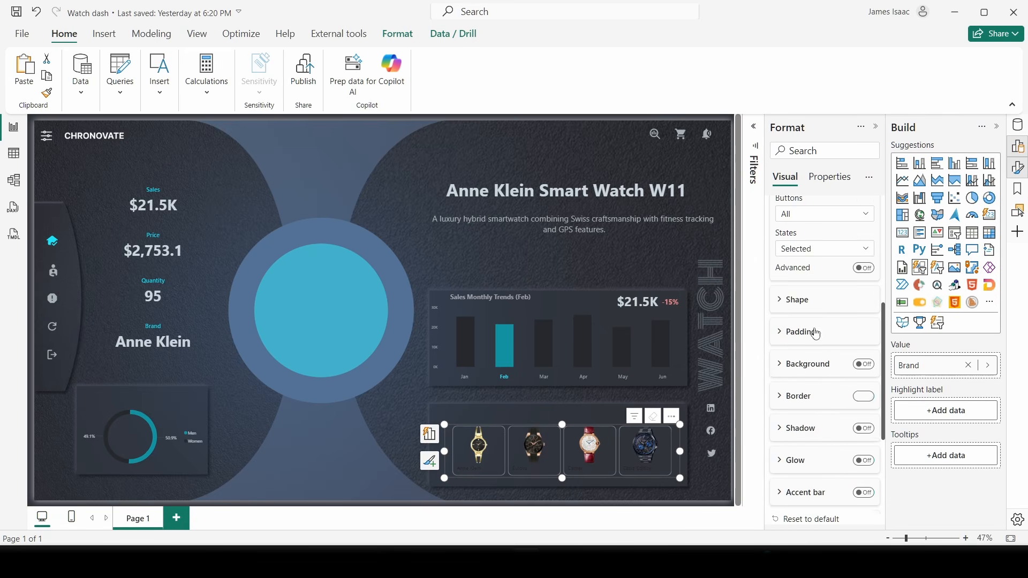
- Turn on a cyan border for selected tiles, then return to the Default state
{"action": "left_click", "coordinate": [864, 396]}
{"action": "left_click", "coordinate": [803, 390]}
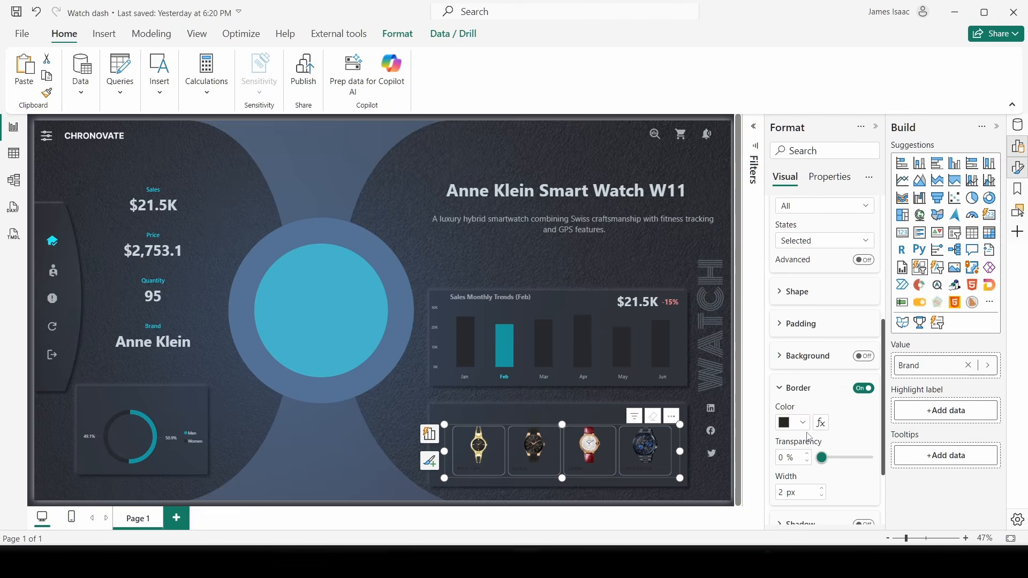
{"action": "left_click", "coordinate": [802, 423]}
{"action": "left_click", "coordinate": [830, 338]}
{"action": "left_click", "coordinate": [809, 241]}
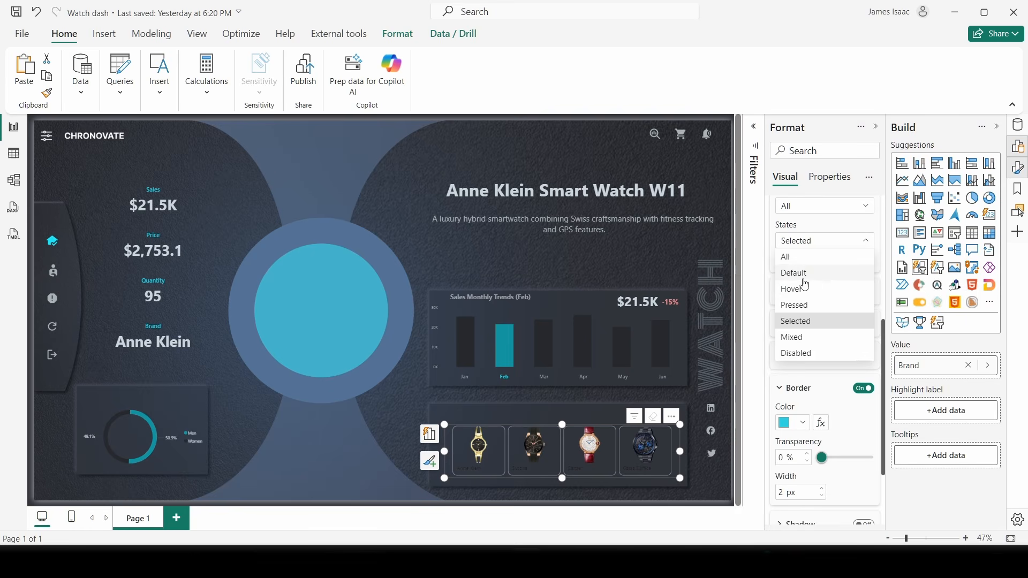
{"action": "left_click", "coordinate": [800, 274]}
{"action": "left_click", "coordinate": [806, 388]}
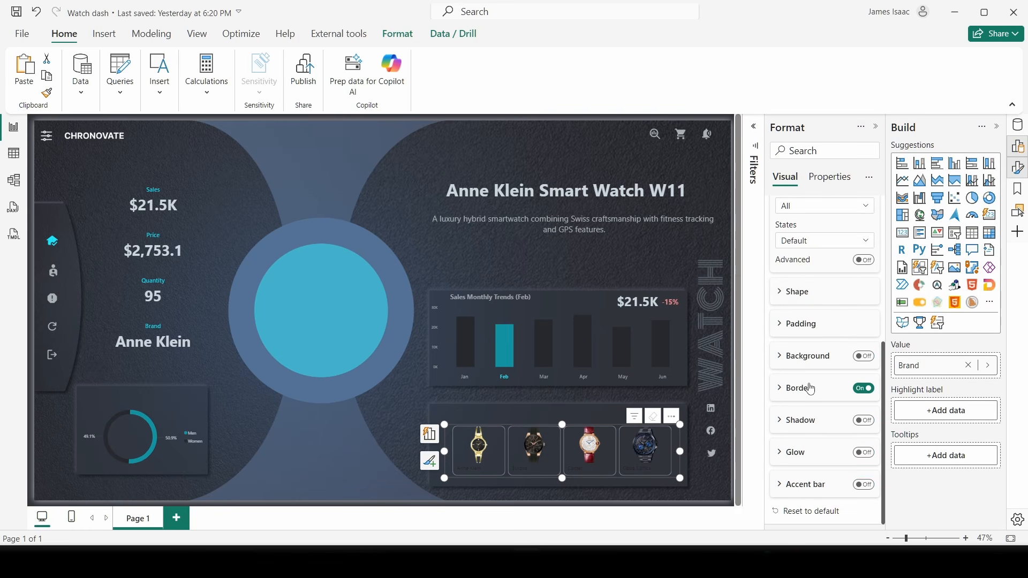
- Filter by Cartier, then Bulova, check the chart filters, and finish on Casio Edifice ($2,476.5 sales)
{"action": "left_click", "coordinate": [590, 450]}
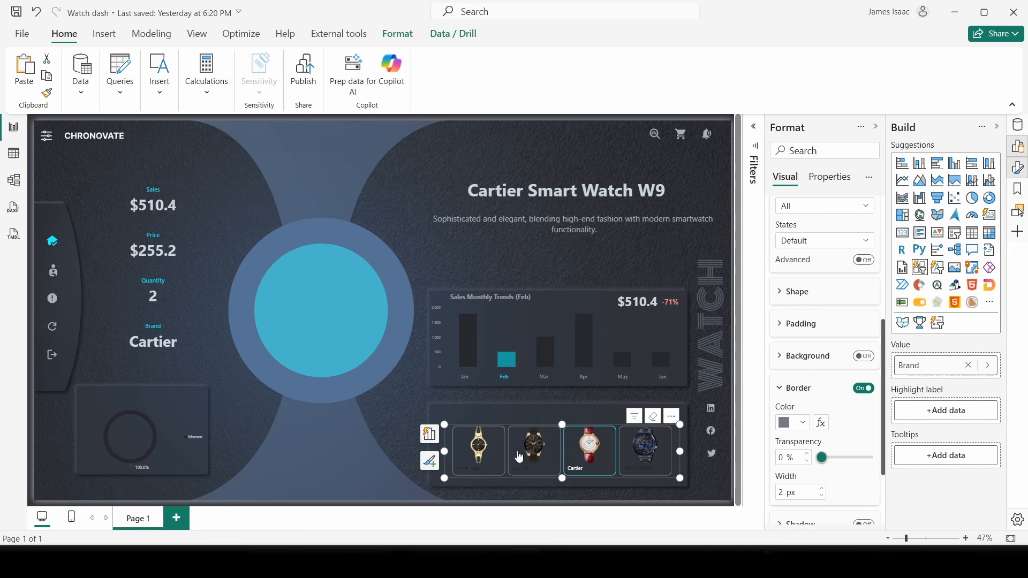
{"action": "left_click", "coordinate": [532, 470]}
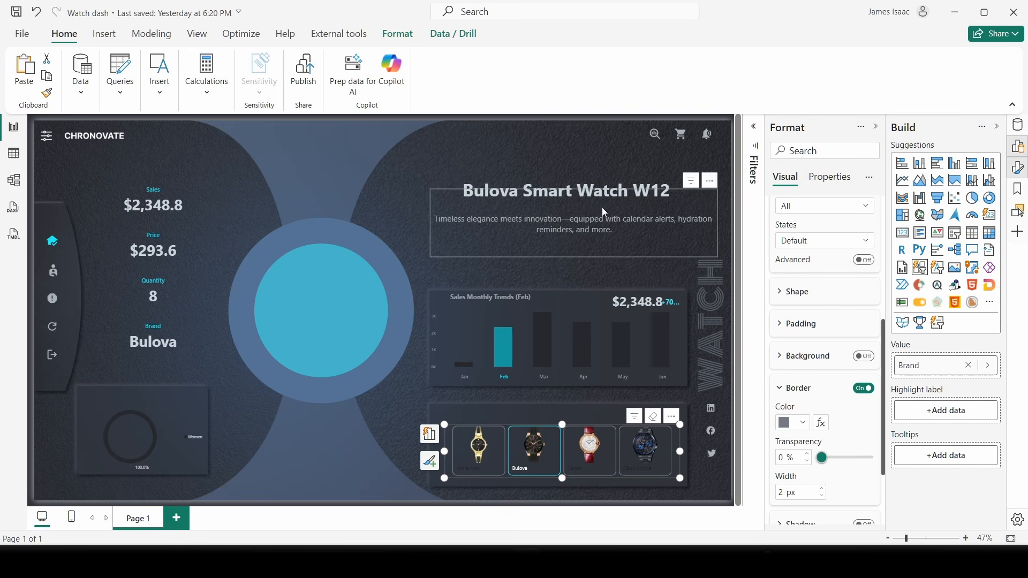
{"action": "left_click", "coordinate": [681, 305]}
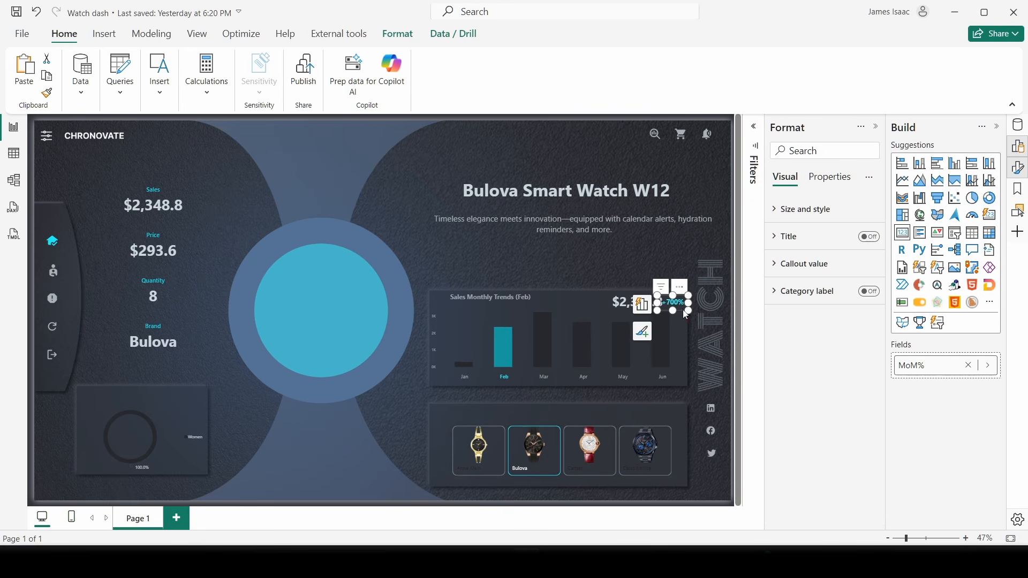
{"action": "left_click", "coordinate": [544, 377]}
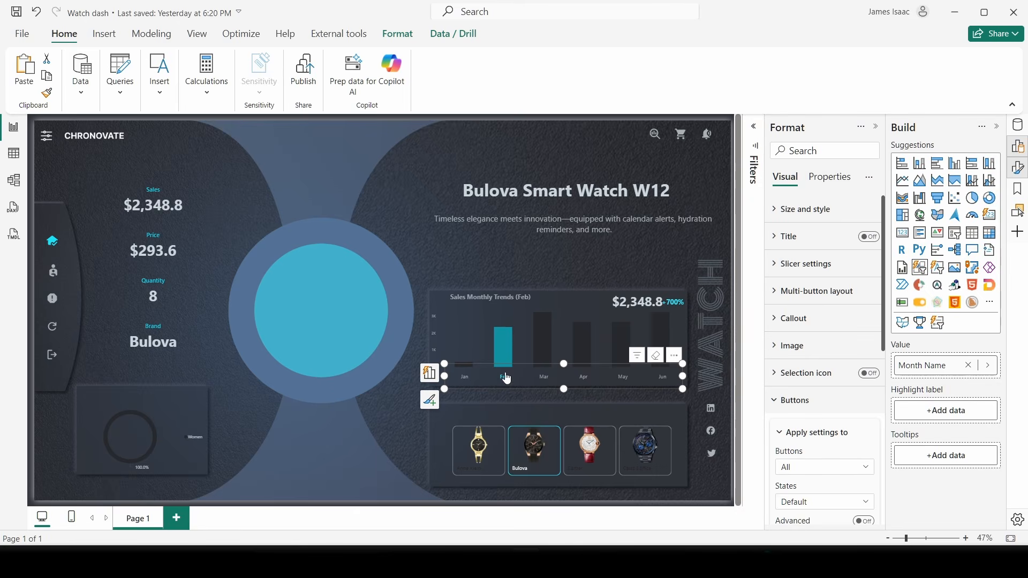
{"action": "mouse_move", "coordinate": [523, 293]}
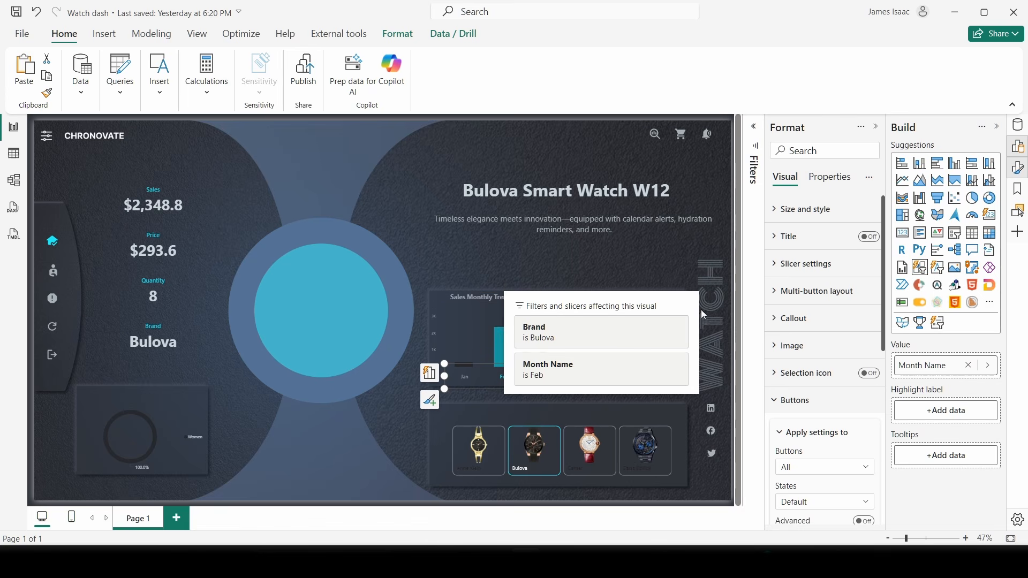
{"action": "left_click", "coordinate": [721, 243]}
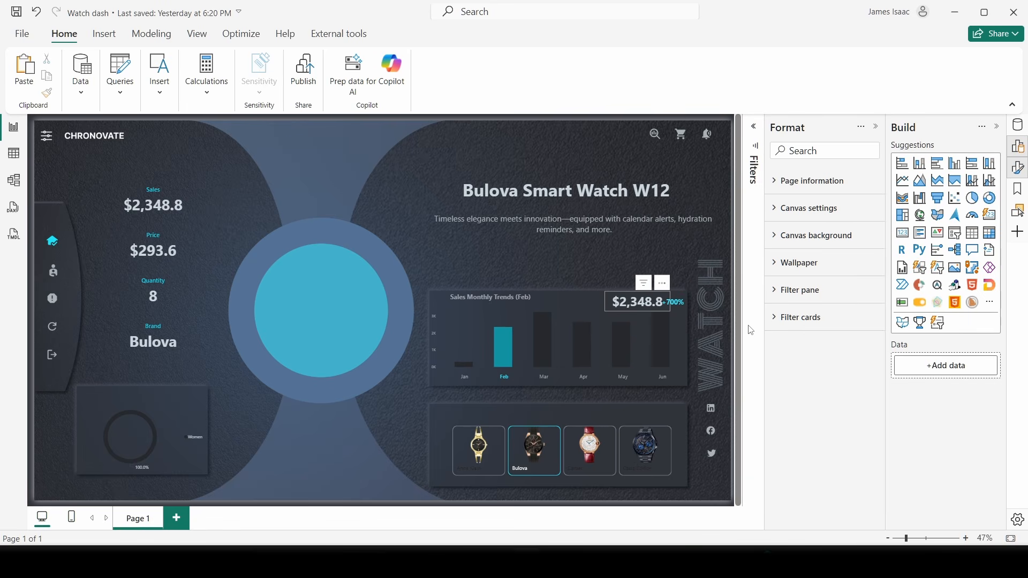
{"action": "left_click", "coordinate": [689, 305]}
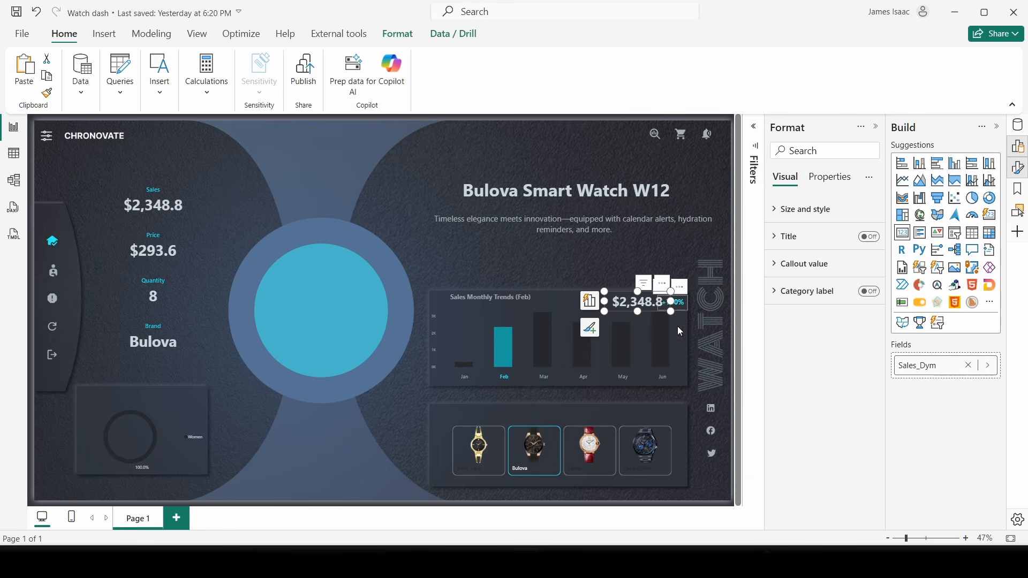
{"action": "left_click", "coordinate": [630, 473]}
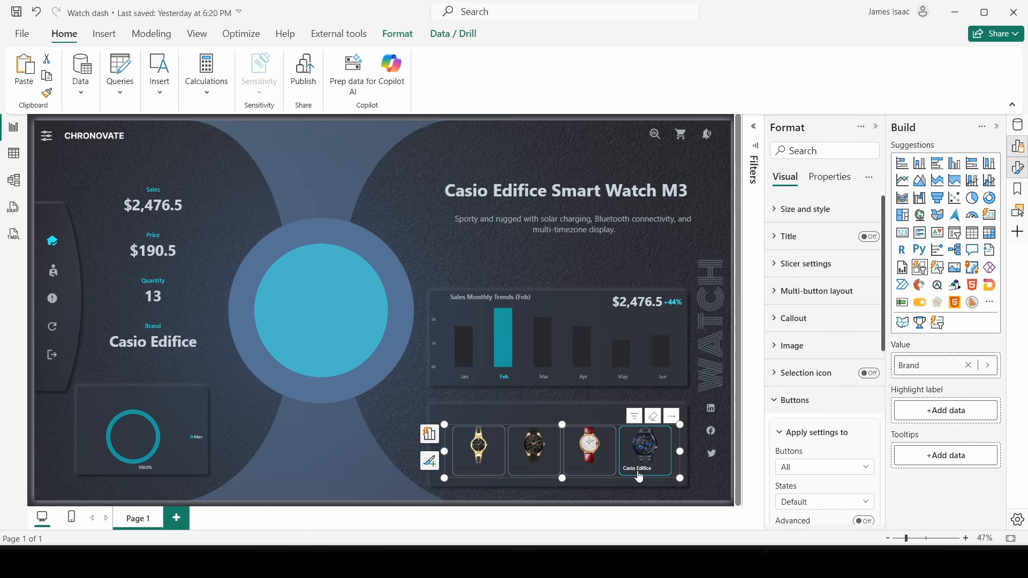
- Set the brand slicer's callout value colour to grey for the default button state
{"action": "scroll", "coordinate": [780, 389], "scroll_direction": "down", "scroll_amount": 3}
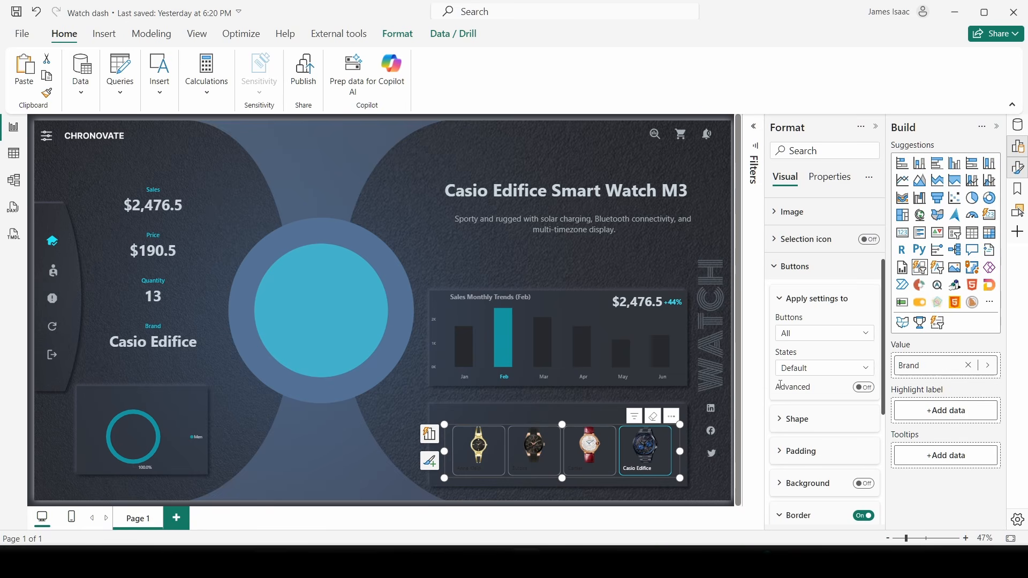
{"action": "scroll", "coordinate": [781, 387], "scroll_direction": "up", "scroll_amount": 3}
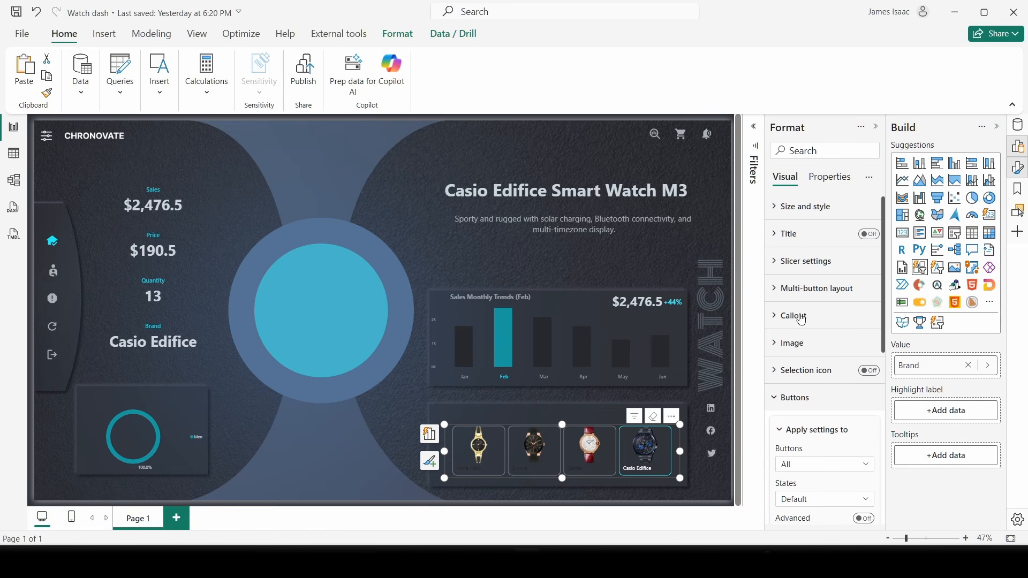
{"action": "left_click", "coordinate": [795, 405]}
{"action": "left_click", "coordinate": [803, 318]}
{"action": "scroll", "coordinate": [814, 351], "scroll_direction": "down", "scroll_amount": 2}
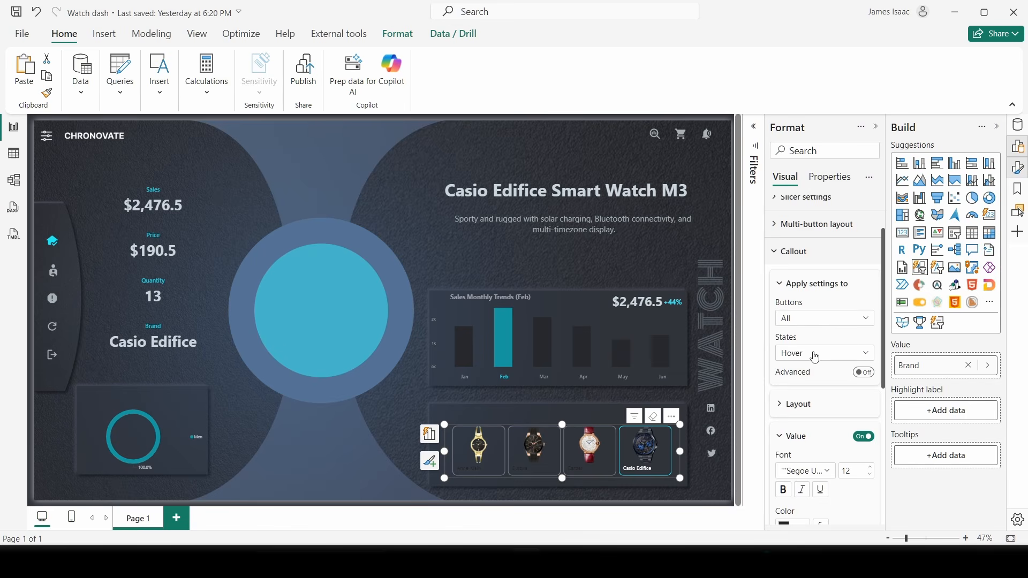
{"action": "scroll", "coordinate": [815, 357], "scroll_direction": "down", "scroll_amount": 2}
{"action": "left_click", "coordinate": [810, 287]}
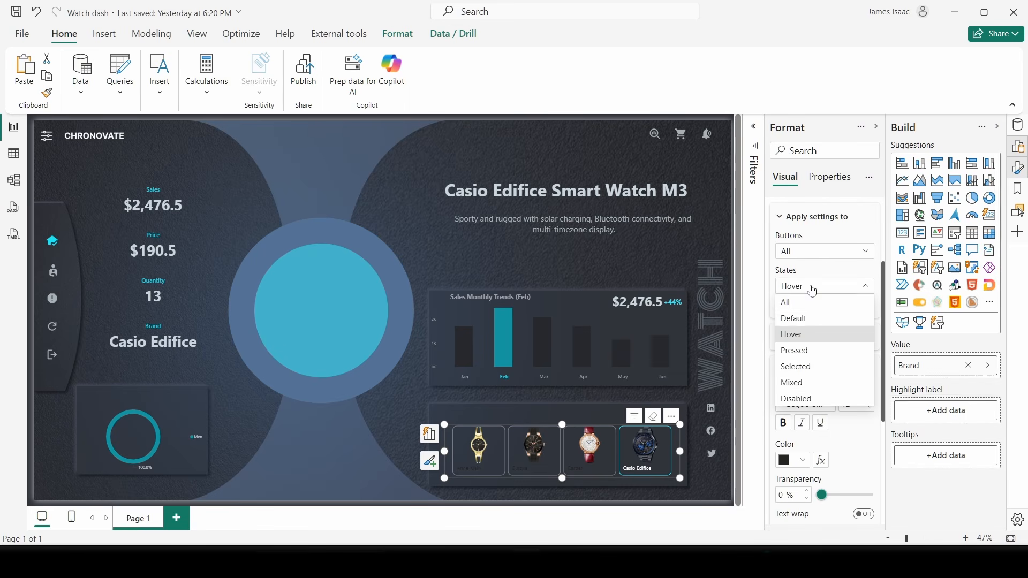
{"action": "left_click", "coordinate": [807, 320]}
{"action": "scroll", "coordinate": [831, 372], "scroll_direction": "down", "scroll_amount": 1}
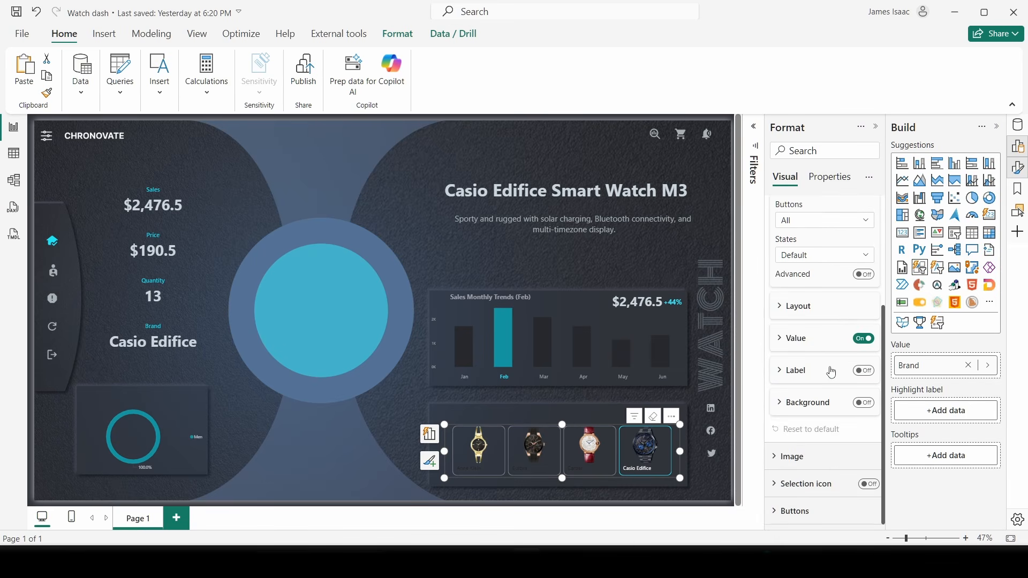
{"action": "left_click", "coordinate": [815, 343]}
{"action": "scroll", "coordinate": [826, 420], "scroll_direction": "down", "scroll_amount": 4}
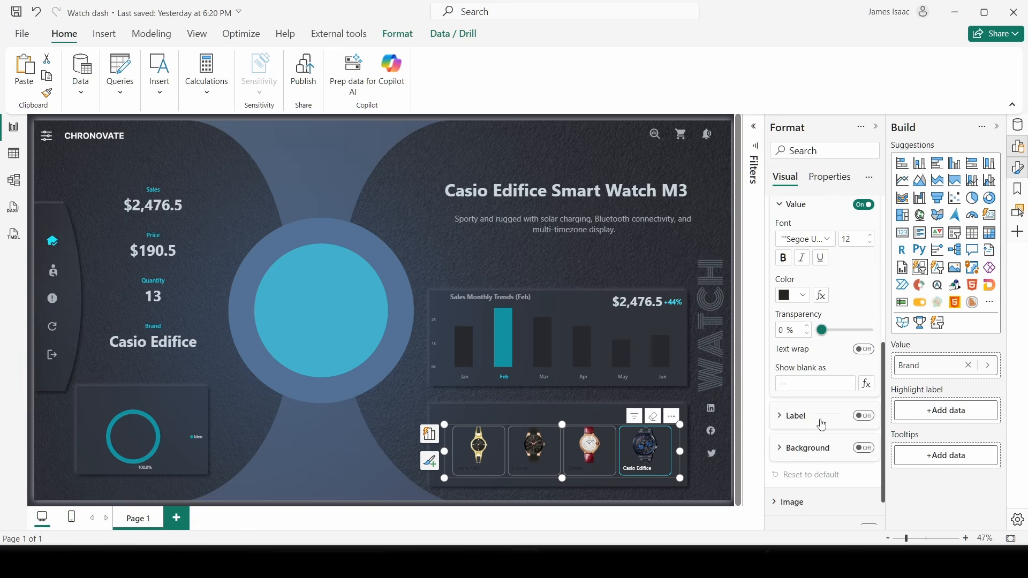
{"action": "left_click", "coordinate": [801, 300]}
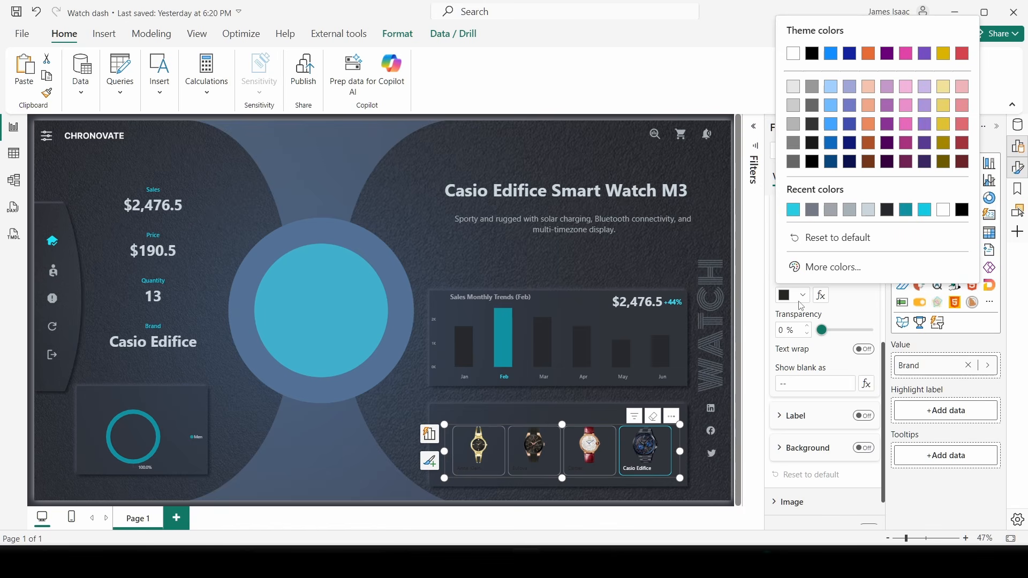
{"action": "left_click", "coordinate": [813, 211]}
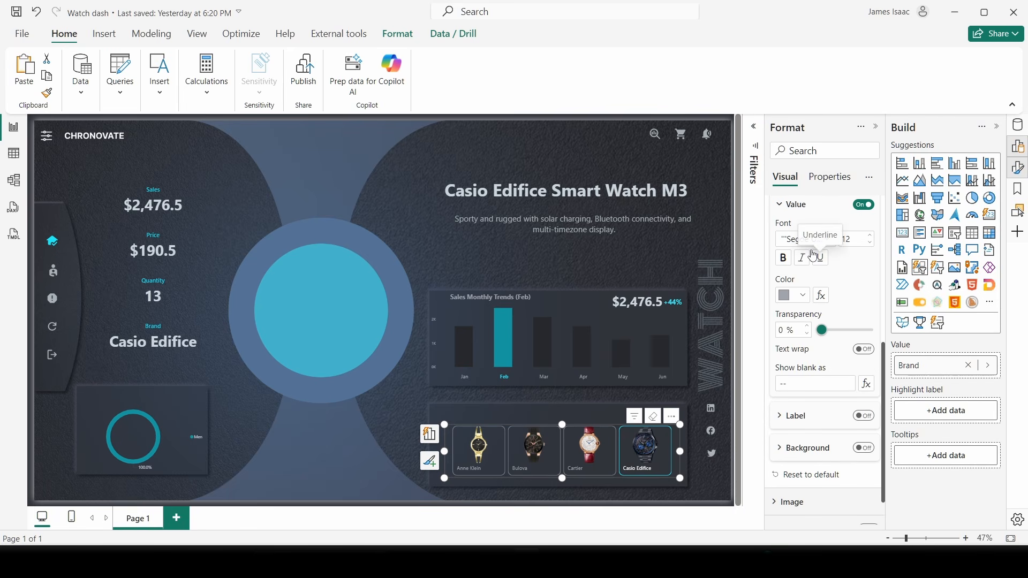
- Make the brand label teal and underlined for the Selected state
{"action": "scroll", "coordinate": [813, 256], "scroll_direction": "up", "scroll_amount": 5}
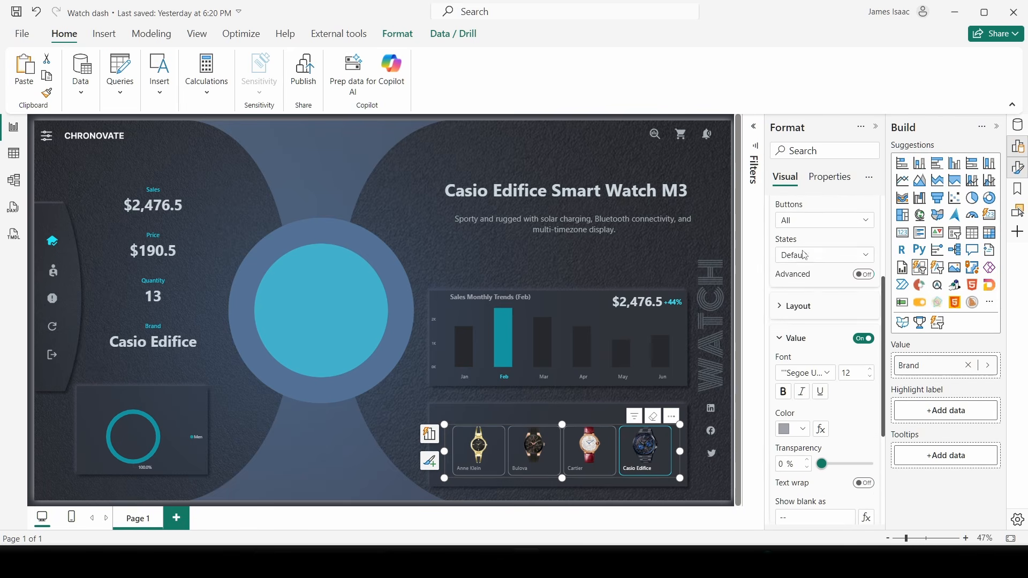
{"action": "left_click", "coordinate": [805, 256]}
{"action": "left_click", "coordinate": [811, 335]}
{"action": "left_click", "coordinate": [811, 338]}
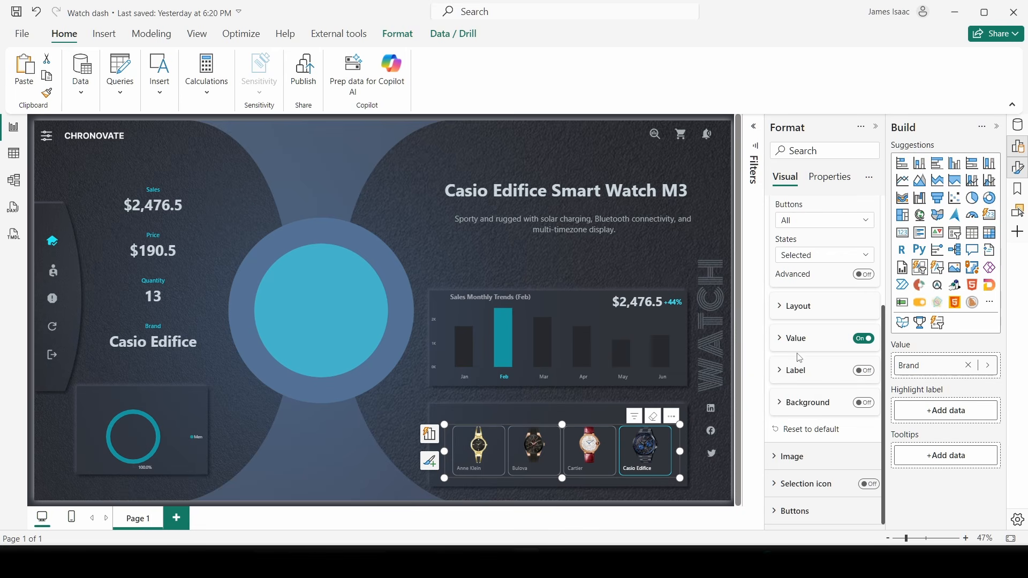
{"action": "left_click", "coordinate": [803, 338]}
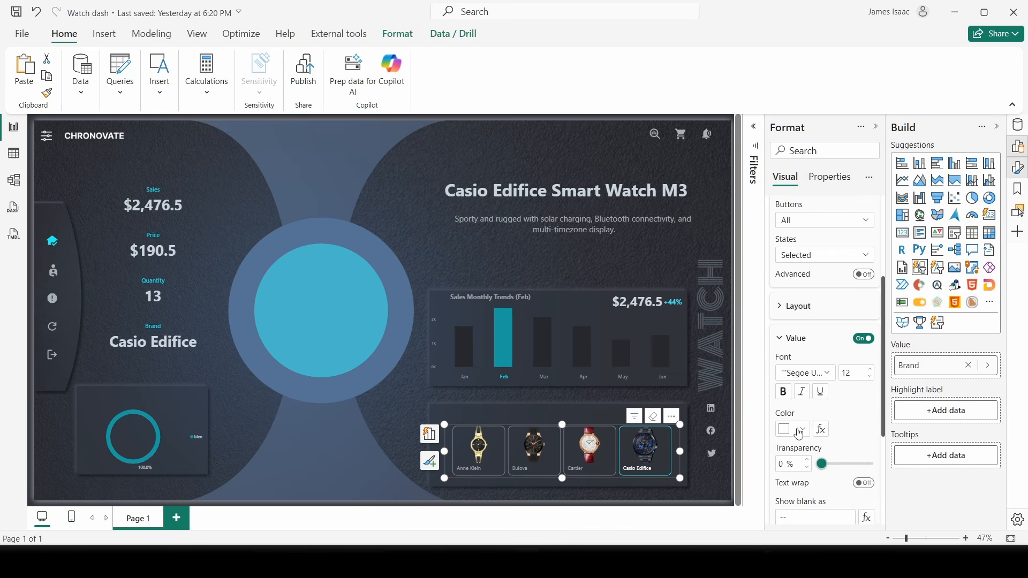
{"action": "left_click", "coordinate": [799, 434]}
{"action": "left_click", "coordinate": [885, 342]}
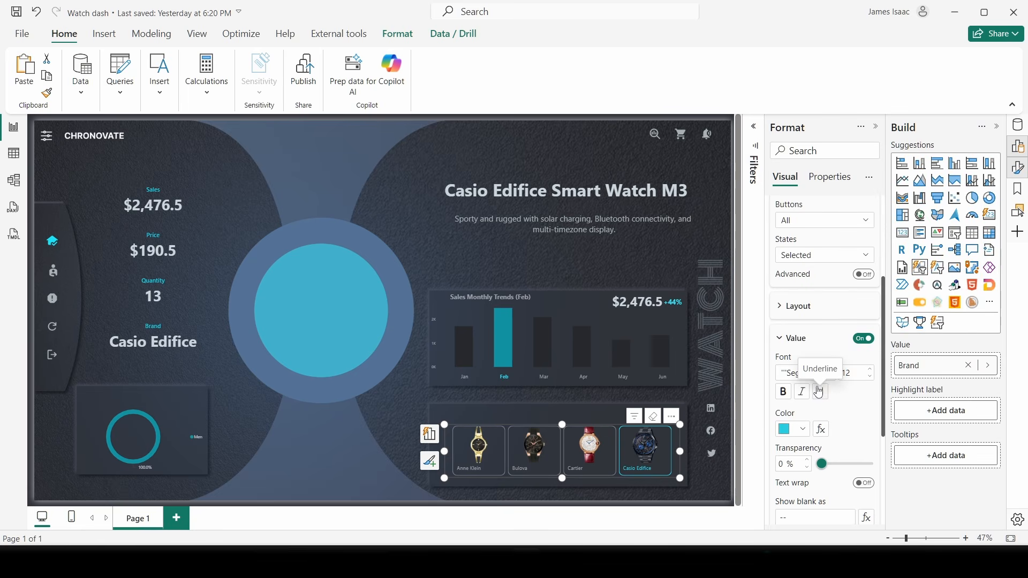
{"action": "left_click", "coordinate": [819, 393]}
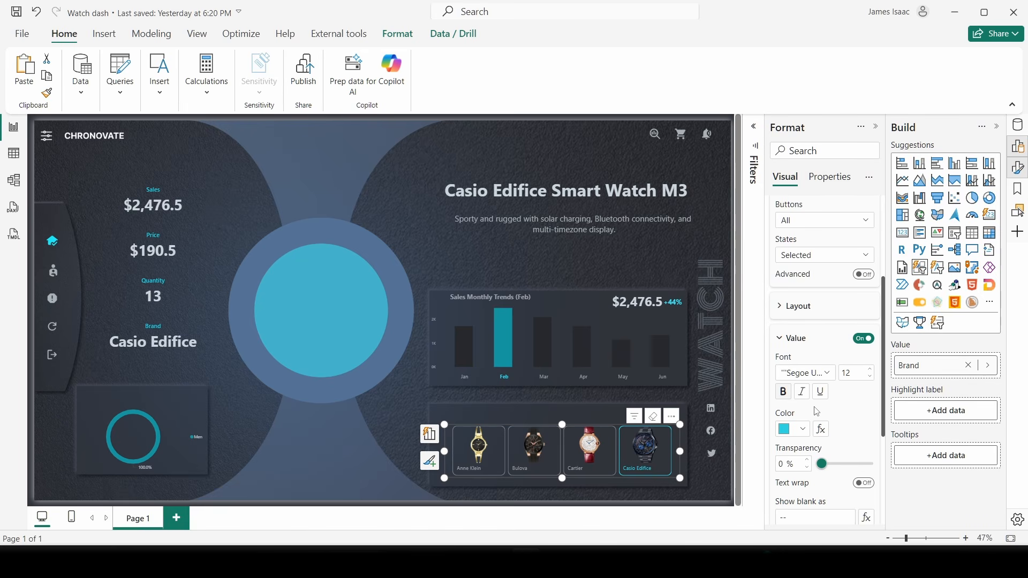
- Return the callout formatting states back to All
{"action": "scroll", "coordinate": [866, 365], "scroll_direction": "down", "scroll_amount": 1}
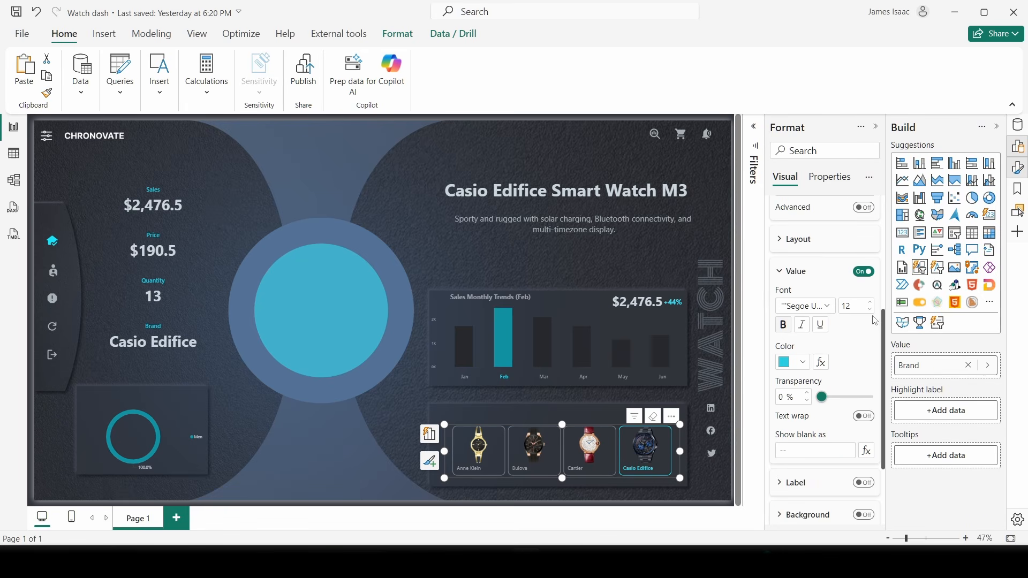
{"action": "scroll", "coordinate": [867, 349], "scroll_direction": "down", "scroll_amount": 1}
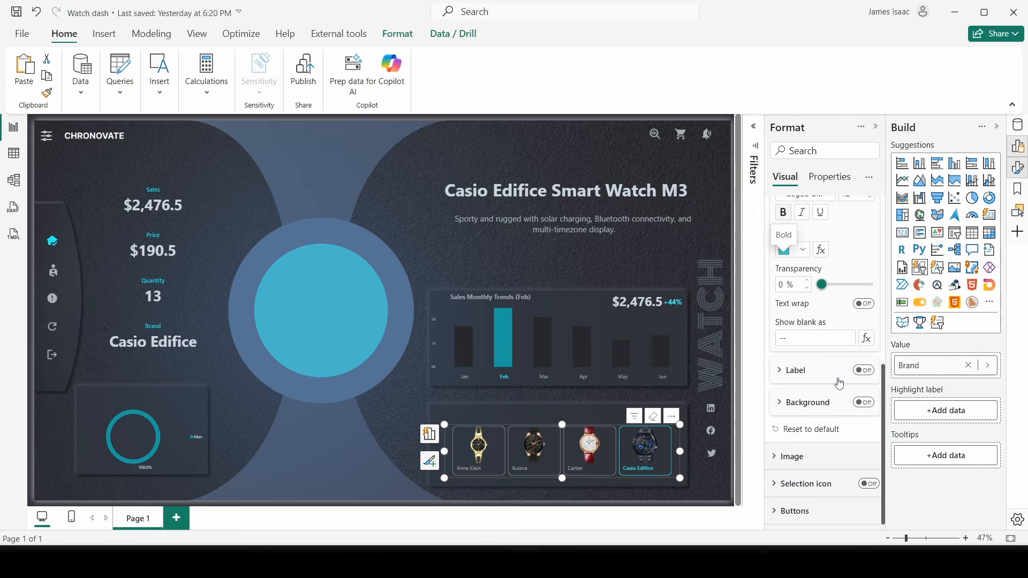
{"action": "scroll", "coordinate": [838, 384], "scroll_direction": "up", "scroll_amount": 1}
{"action": "scroll", "coordinate": [823, 407], "scroll_direction": "up", "scroll_amount": 2}
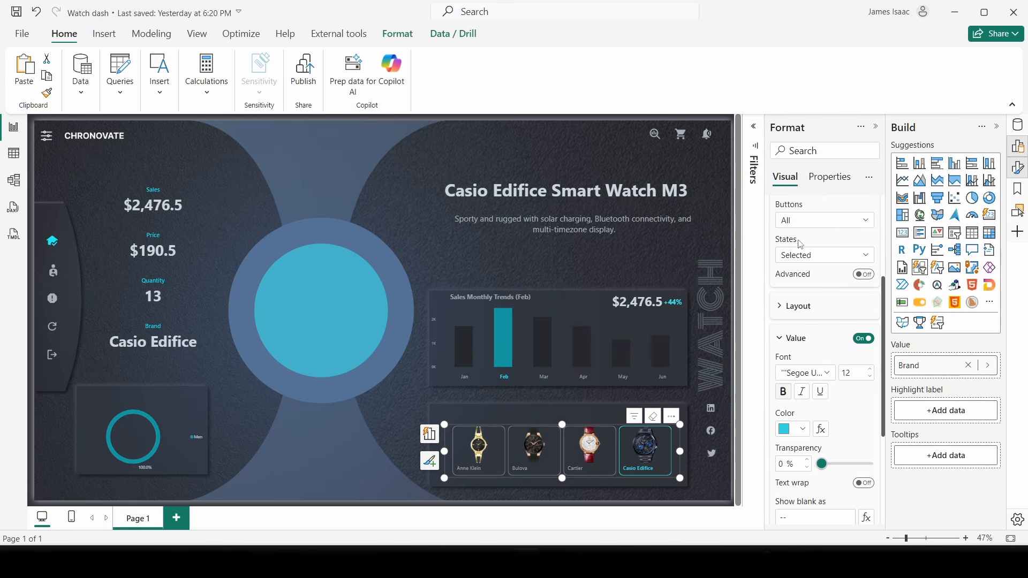
{"action": "left_click", "coordinate": [808, 256]}
{"action": "key", "text": "Escape"}
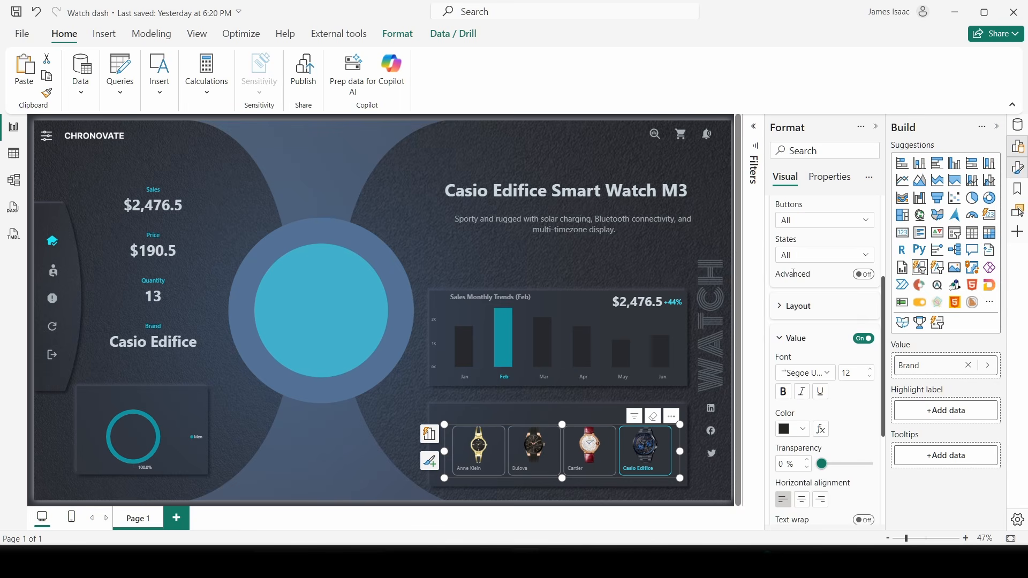
{"action": "scroll", "coordinate": [794, 274], "scroll_direction": "down", "scroll_amount": 2}
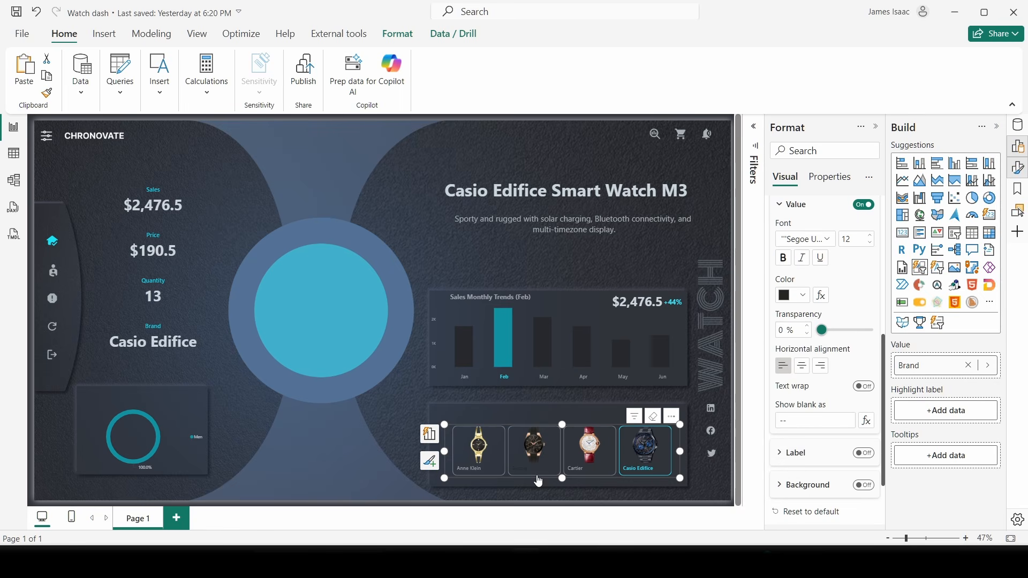
- Centre the brand labels horizontally and give them a light cyan colour on hover
{"action": "left_click", "coordinate": [801, 366]}
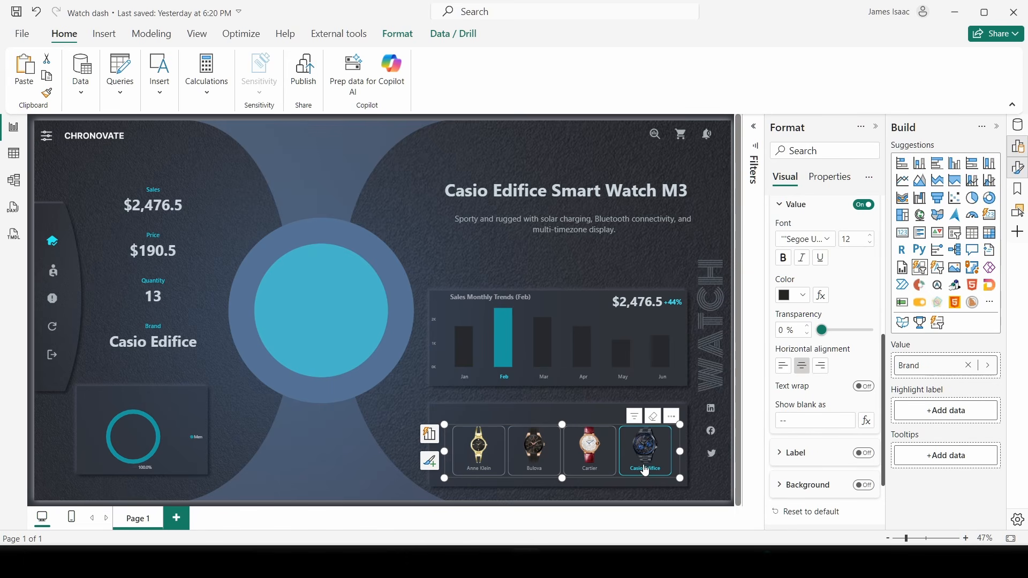
{"action": "scroll", "coordinate": [821, 321], "scroll_direction": "up", "scroll_amount": 3}
{"action": "left_click", "coordinate": [810, 324]}
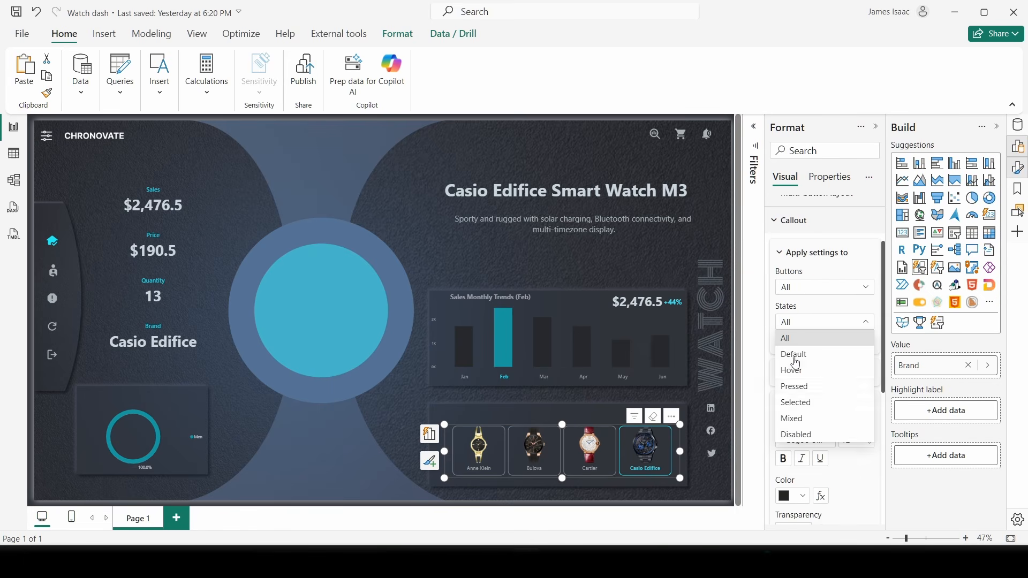
{"action": "left_click", "coordinate": [800, 373]}
{"action": "scroll", "coordinate": [813, 399], "scroll_direction": "down", "scroll_amount": 5}
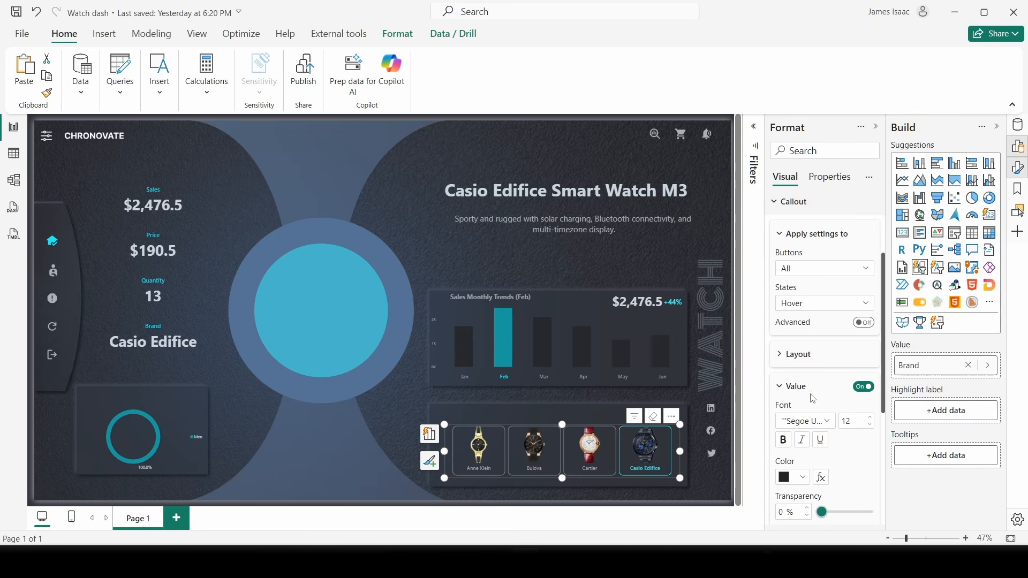
{"action": "left_click", "coordinate": [798, 364]}
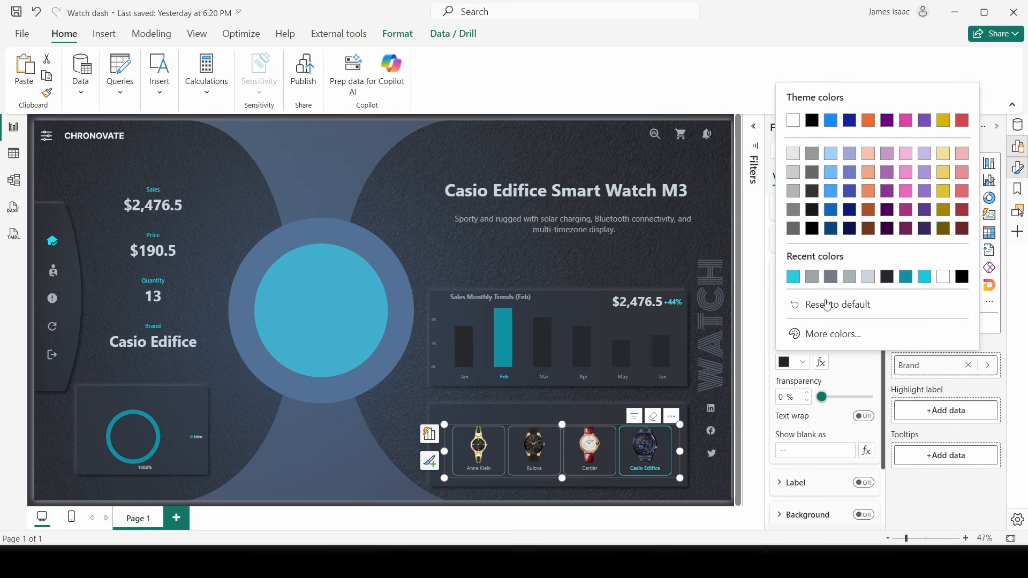
{"action": "left_click", "coordinate": [906, 277]}
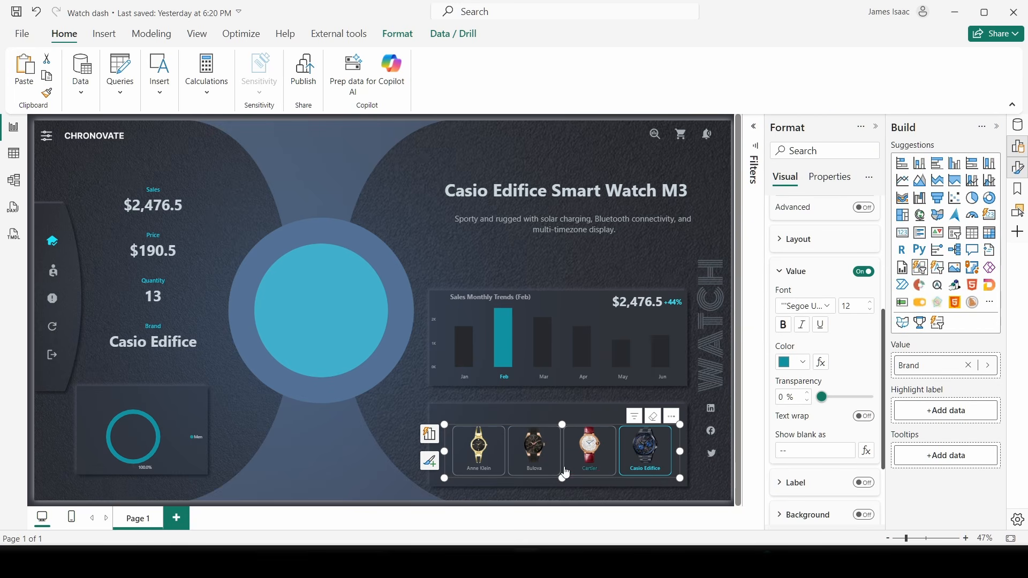
{"action": "left_click", "coordinate": [802, 362]}
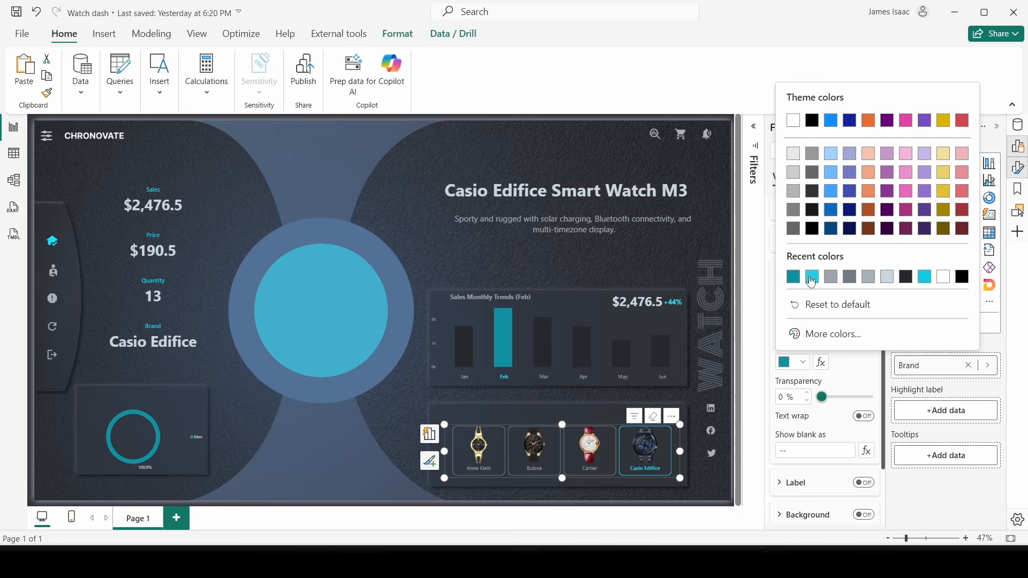
{"action": "left_click", "coordinate": [812, 277]}
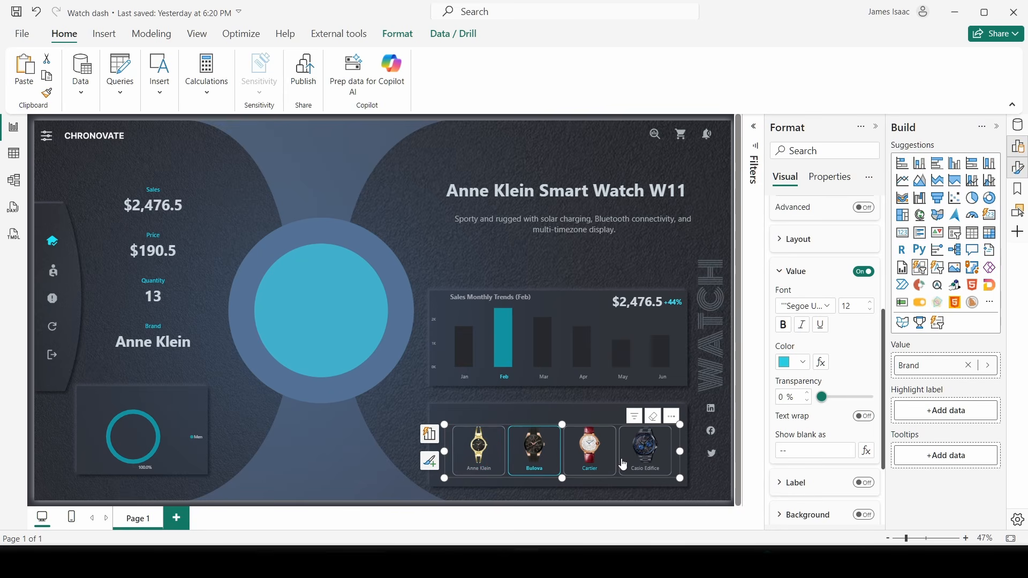
- Test the slicer by choosing Casio Edifice and paging through the brand tiles
{"action": "left_click", "coordinate": [669, 465]}
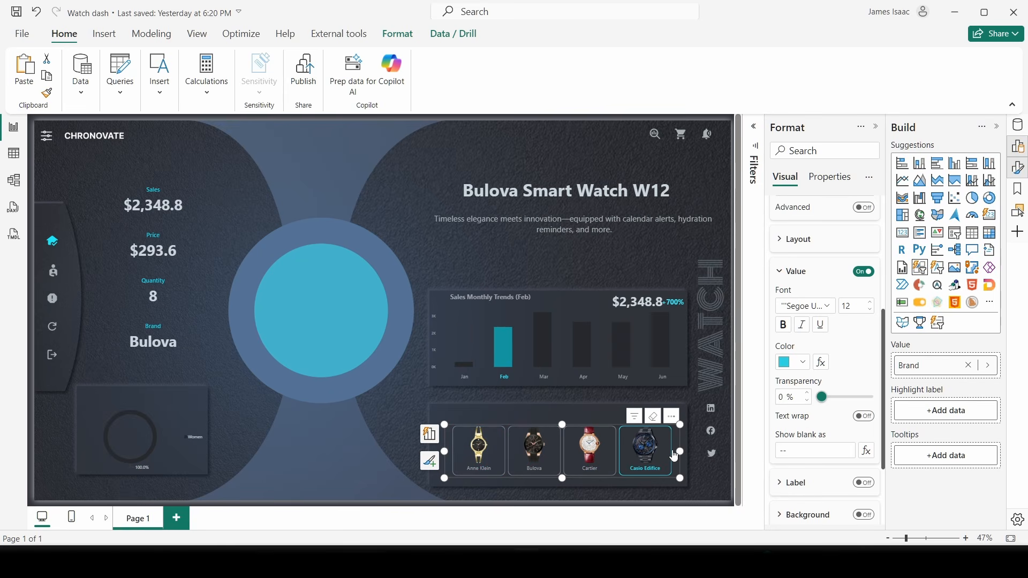
{"action": "left_click", "coordinate": [676, 453]}
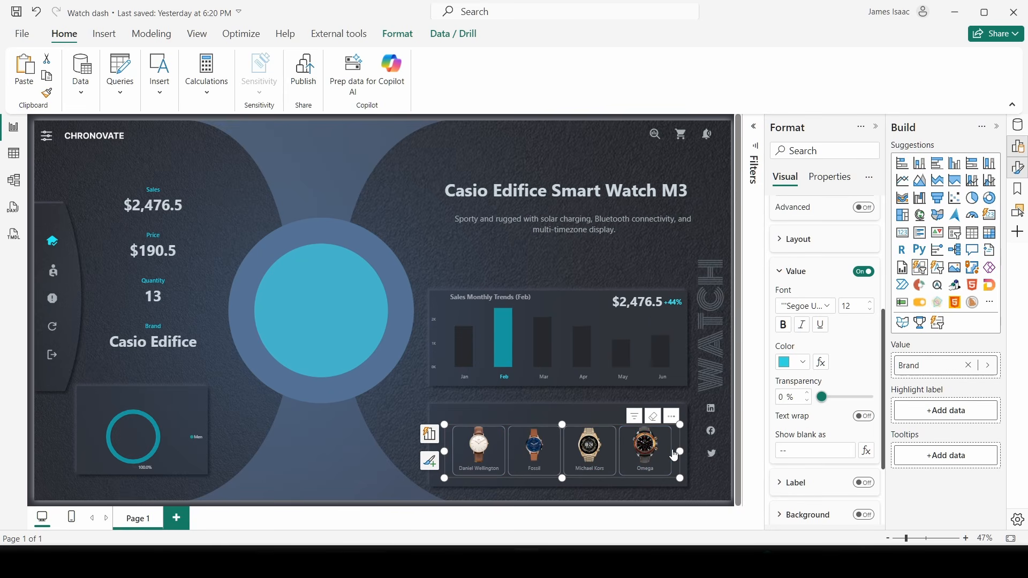
{"action": "left_click", "coordinate": [447, 450]}
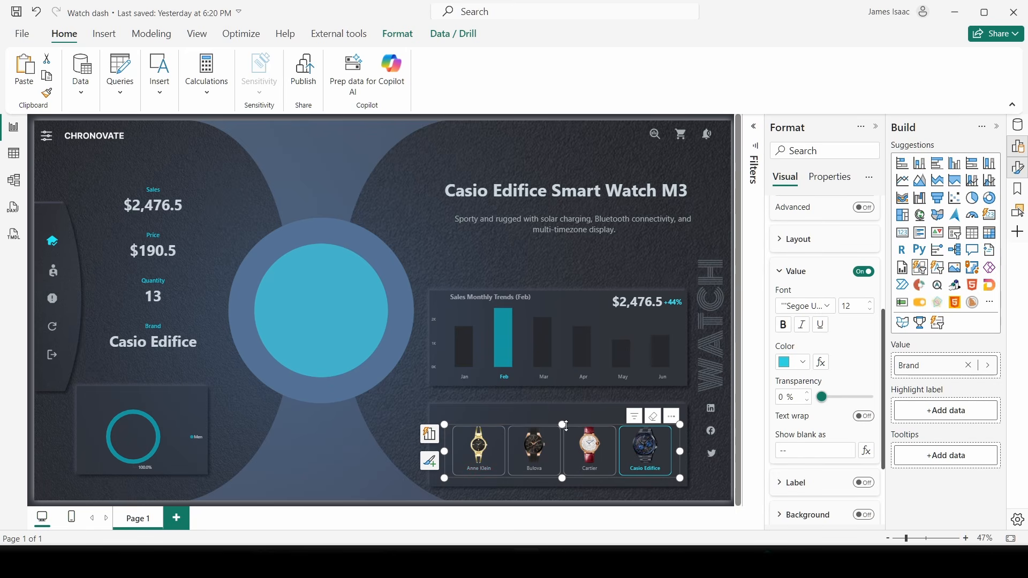
- Copy the brand slicer above the original and switch its field from Brand to Gender
{"action": "left_click", "coordinate": [609, 424]}
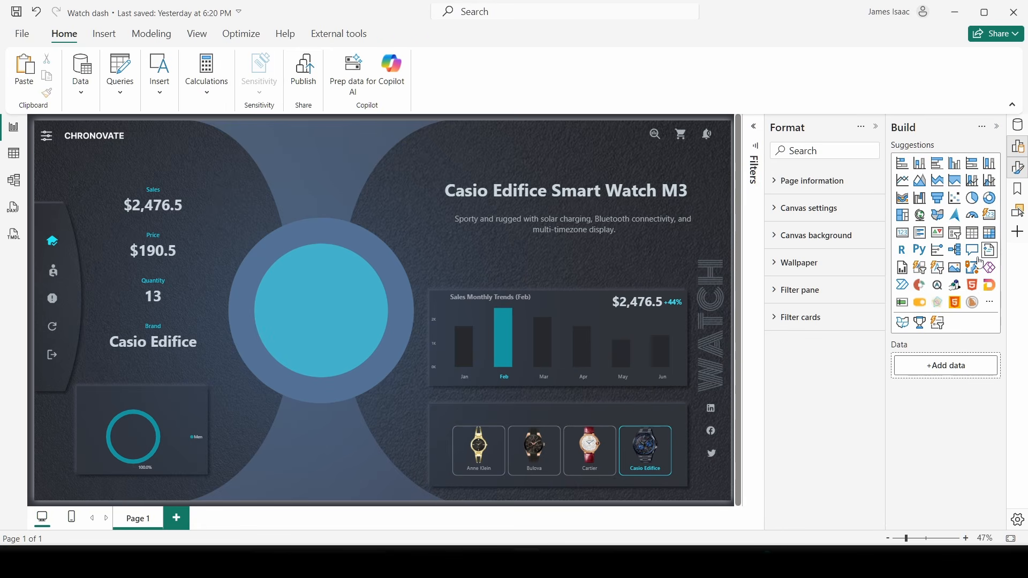
{"action": "left_click", "coordinate": [674, 478]}
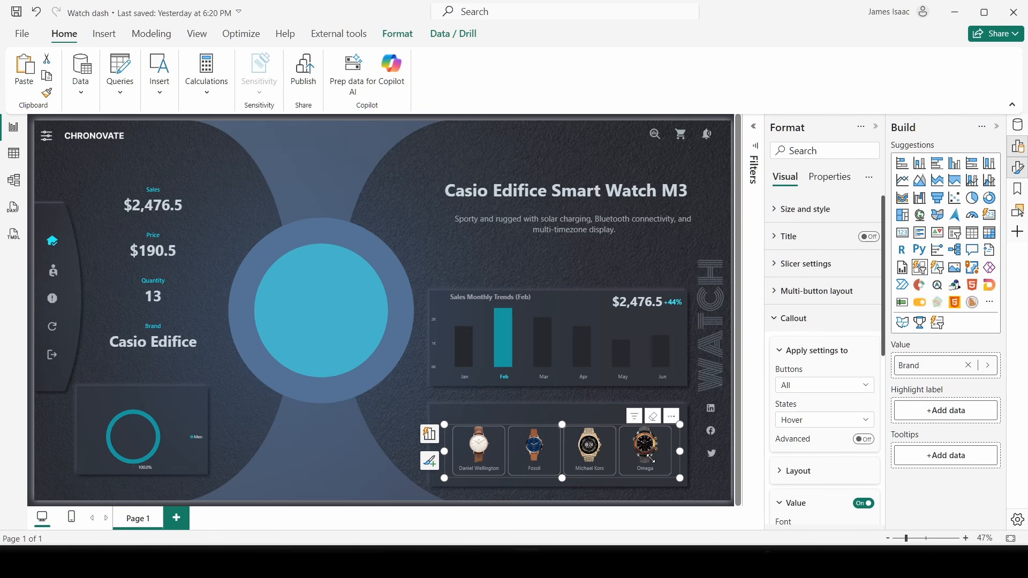
{"action": "left_click_drag", "start_coordinate": [605, 430], "coordinate": [578, 398]}
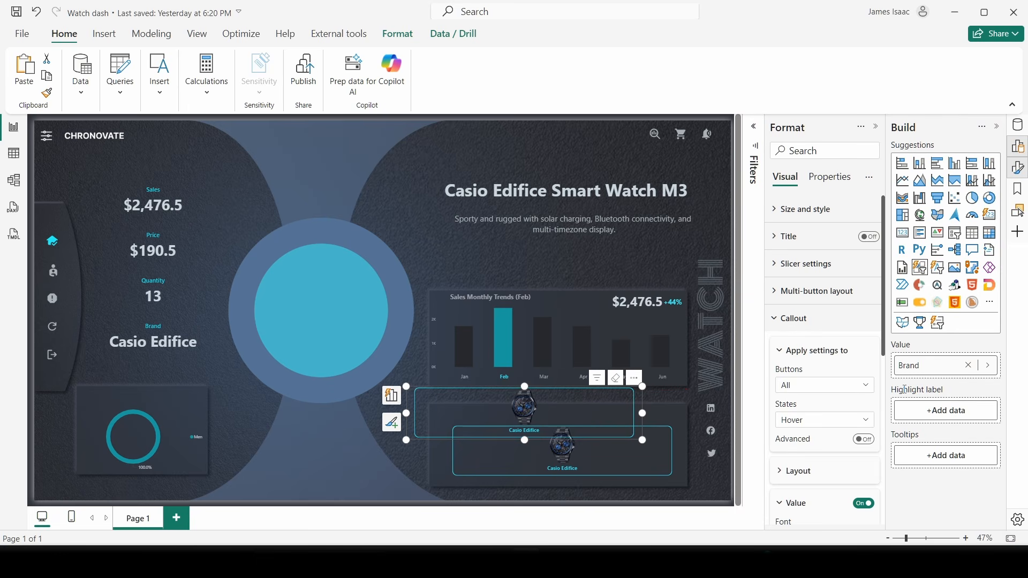
{"action": "left_click", "coordinate": [968, 366]}
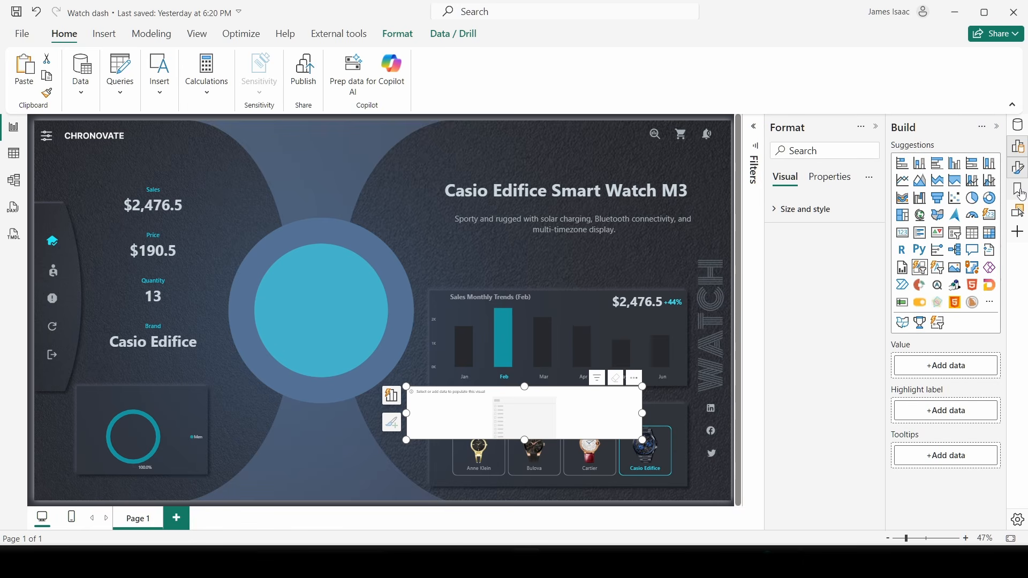
{"action": "left_click", "coordinate": [908, 370]}
{"action": "left_click", "coordinate": [748, 321]}
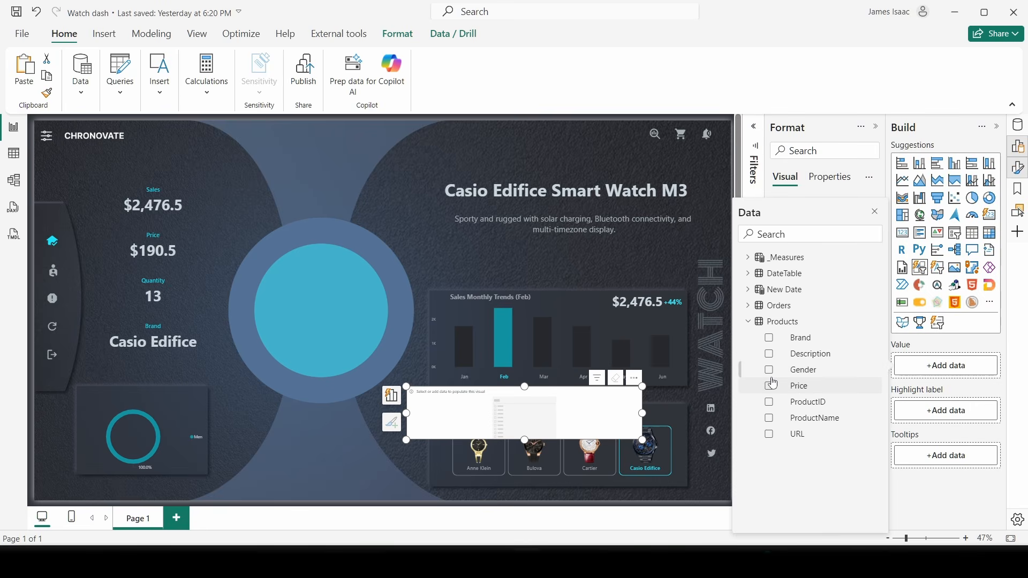
{"action": "left_click", "coordinate": [769, 370]}
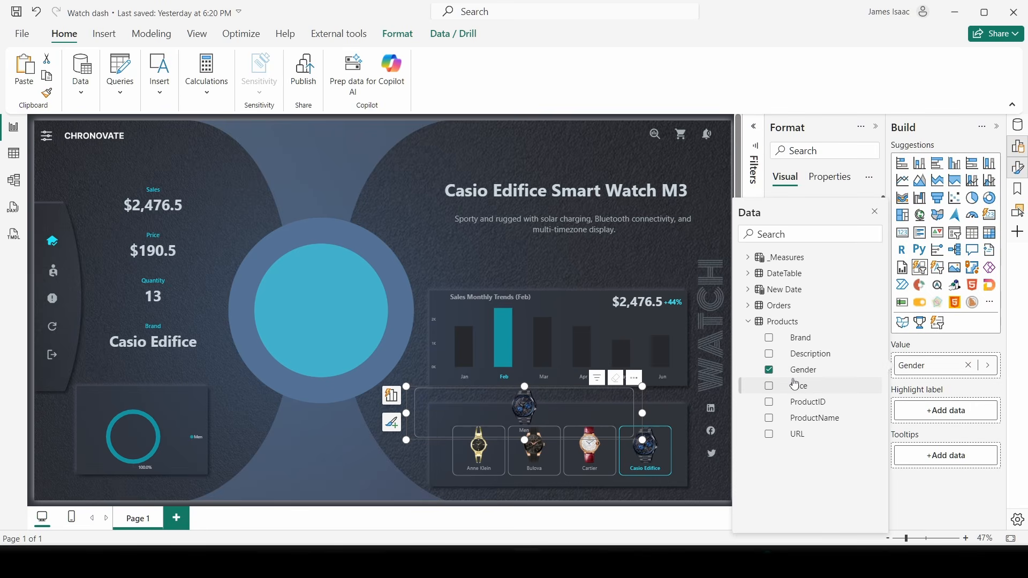
{"action": "left_click", "coordinate": [876, 213]}
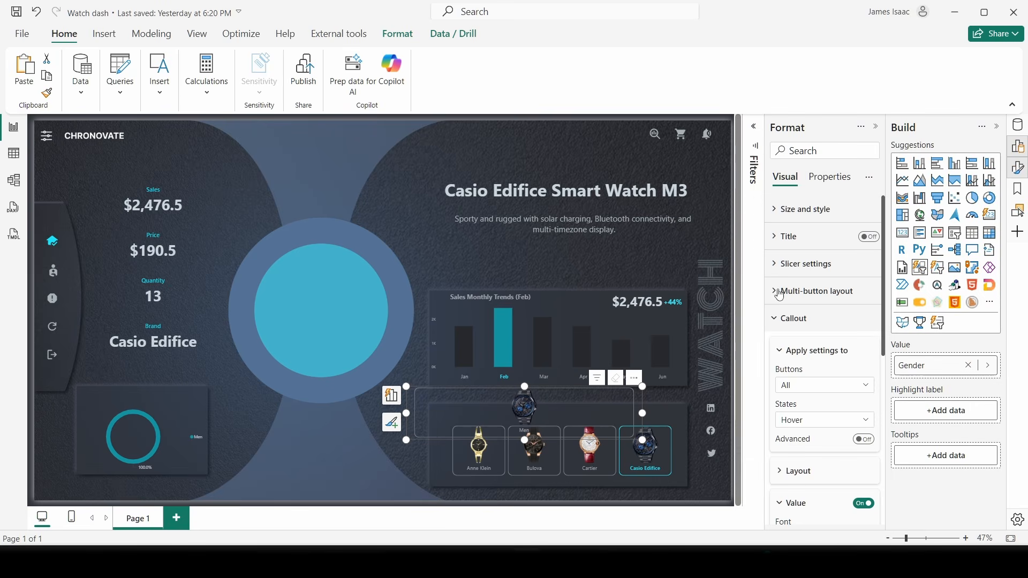
- Collapse the callout and image formatting cards and reselect the brand watch slicer
{"action": "left_click", "coordinate": [817, 329]}
{"action": "scroll", "coordinate": [803, 364], "scroll_direction": "down", "scroll_amount": 3}
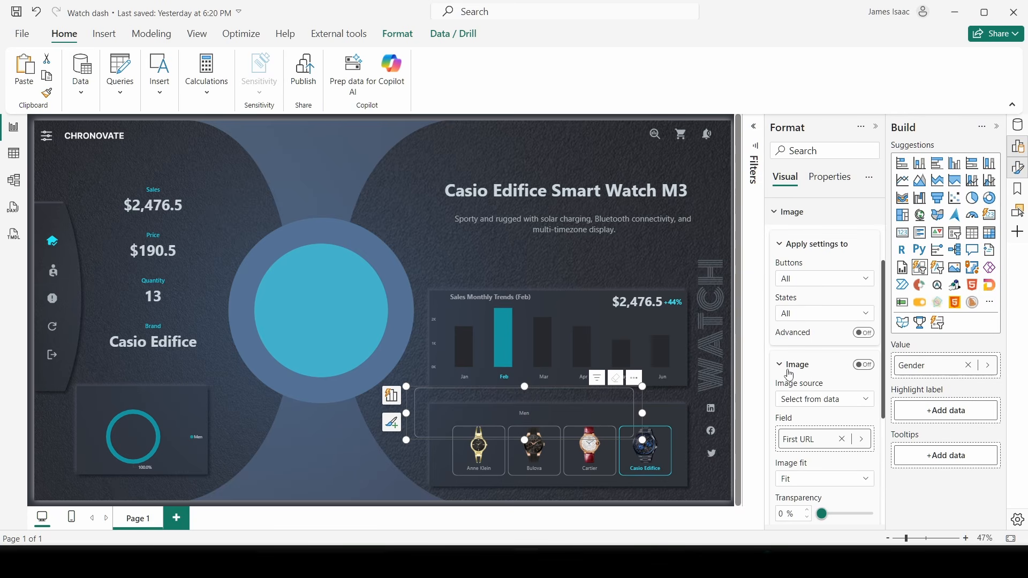
{"action": "left_click", "coordinate": [790, 374]}
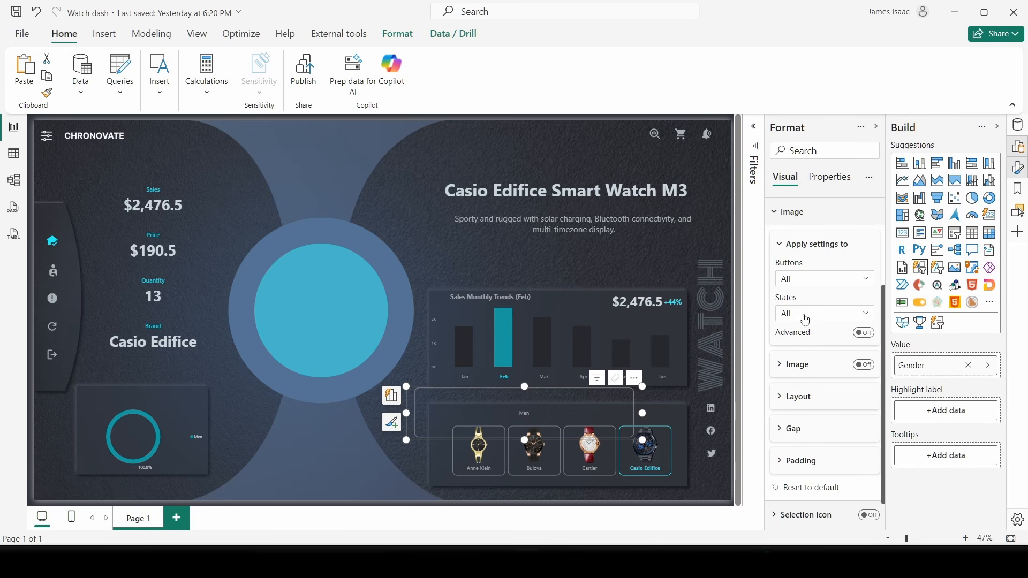
{"action": "scroll", "coordinate": [794, 299], "scroll_direction": "up", "scroll_amount": 2}
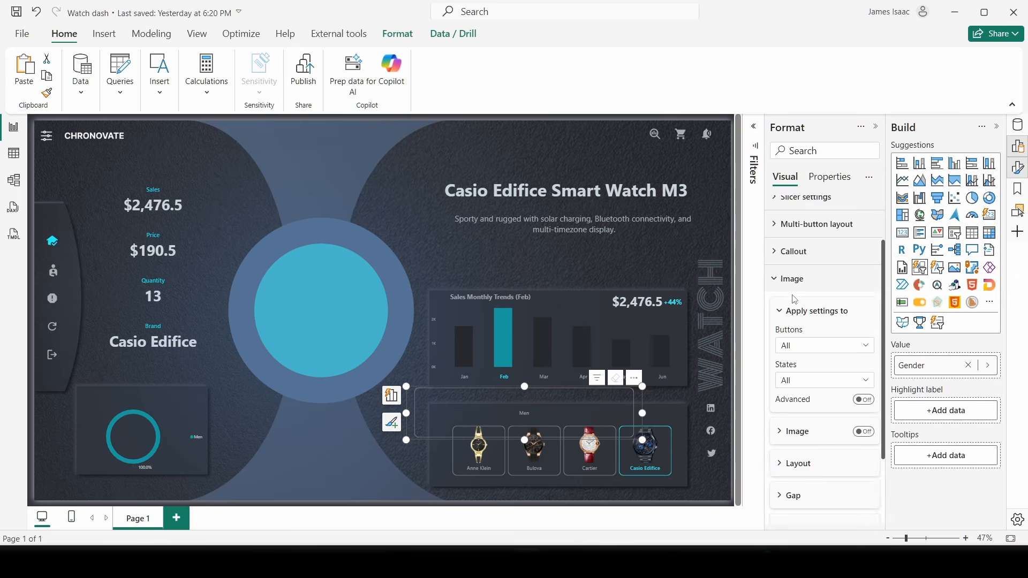
{"action": "left_click", "coordinate": [794, 289]}
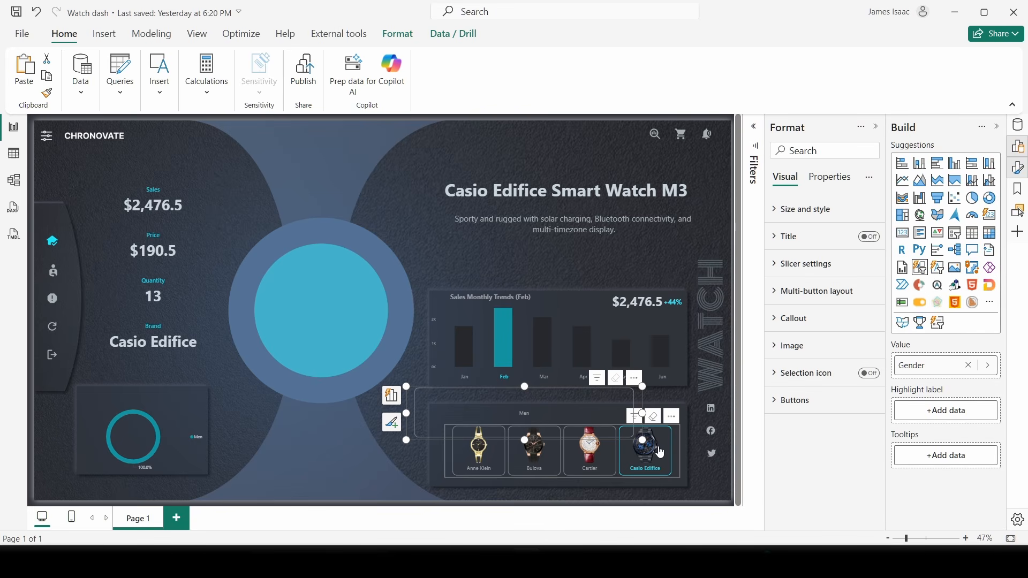
{"action": "left_click", "coordinate": [681, 450]}
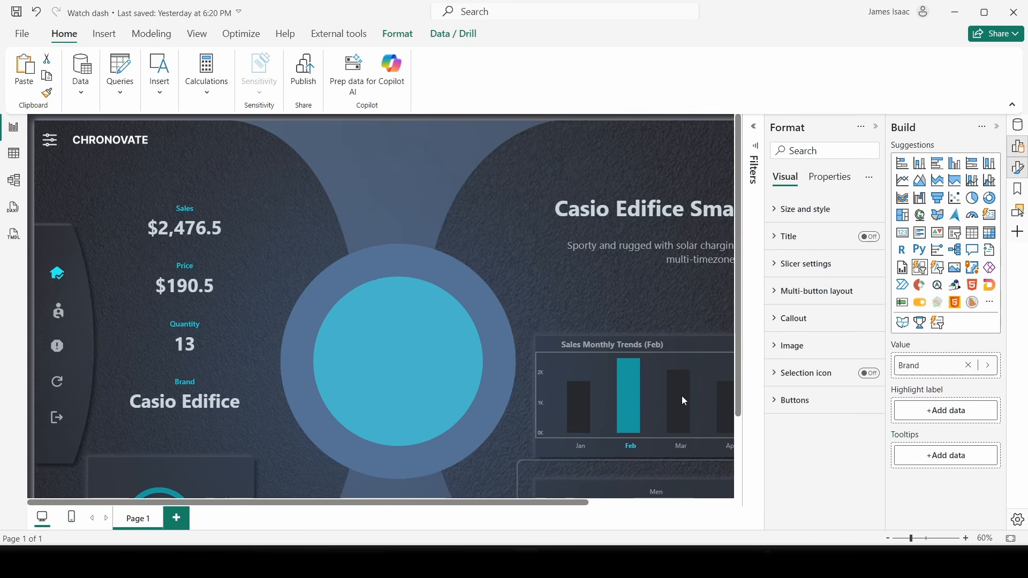
- Set the brand slicer's interaction on the gender slicer to None using Edit interactions
{"action": "scroll", "coordinate": [684, 400], "scroll_direction": "down", "scroll_amount": 4}
{"action": "scroll", "coordinate": [684, 401], "scroll_direction": "right", "scroll_amount": 5}
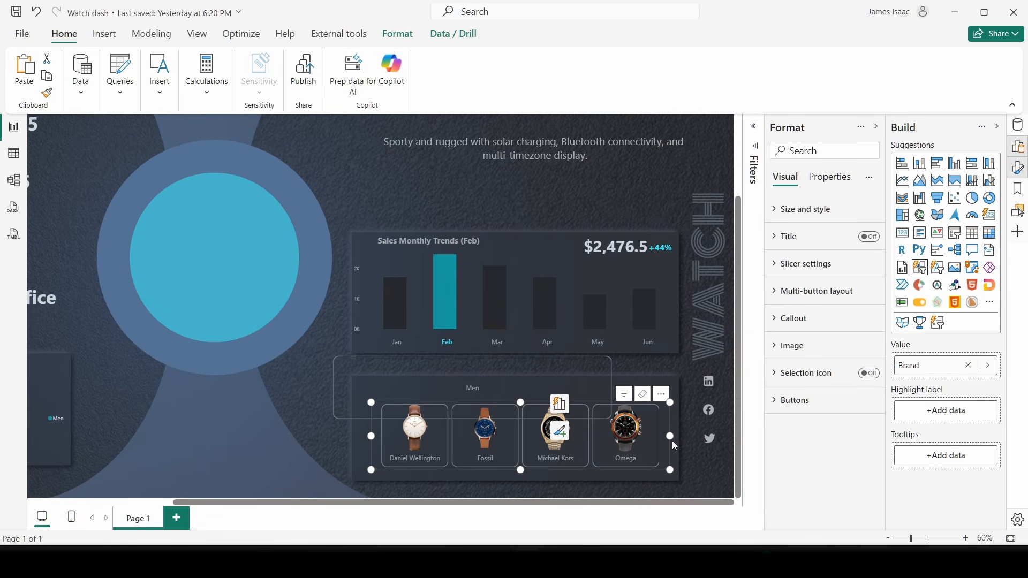
{"action": "left_click", "coordinate": [398, 34]}
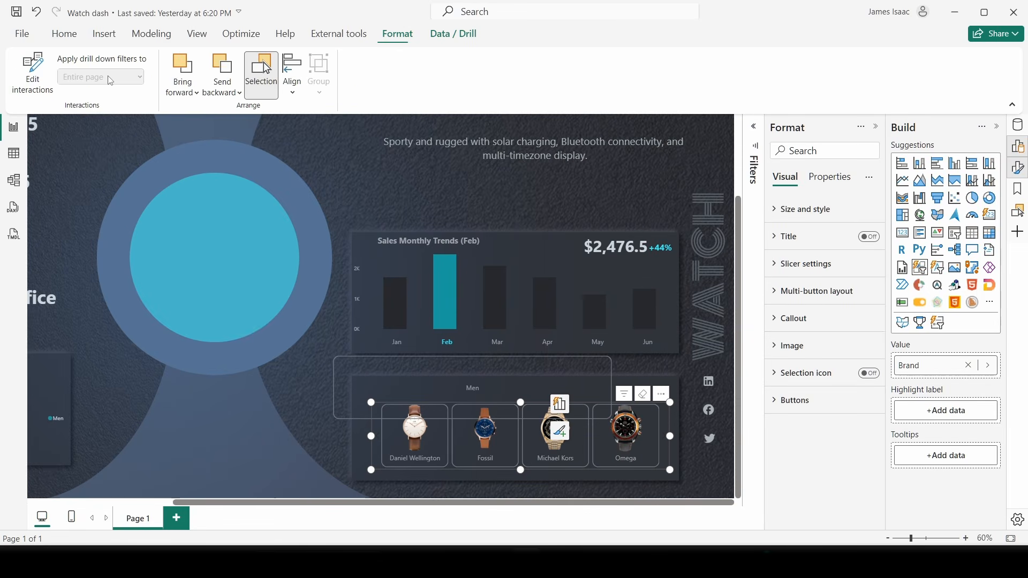
{"action": "left_click", "coordinate": [32, 72]}
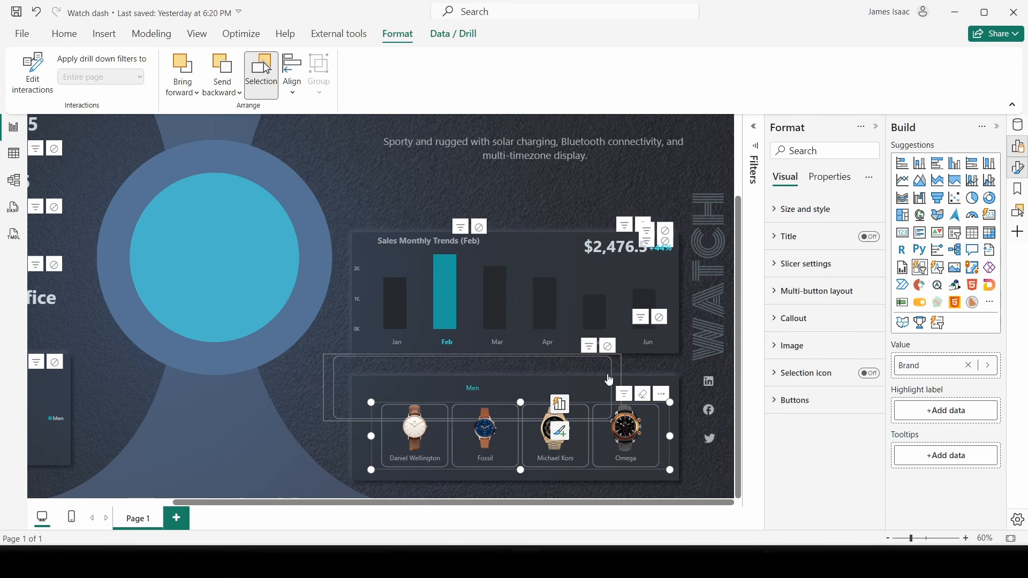
{"action": "left_click", "coordinate": [608, 347]}
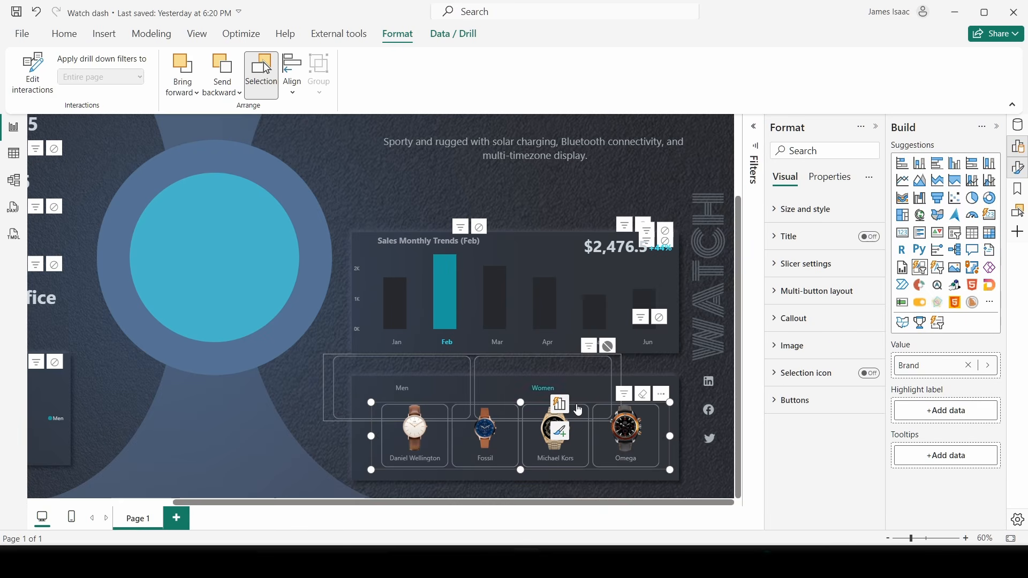
{"action": "left_click", "coordinate": [32, 75]}
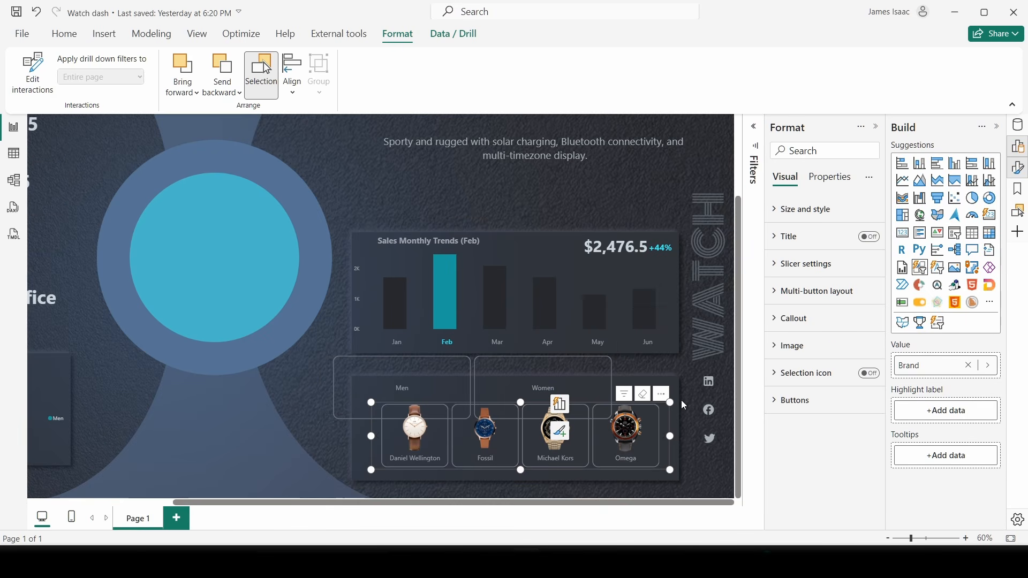
- Narrow the gender slicer so Men and Women sit side by side, then choose Men
{"action": "left_click", "coordinate": [683, 377]}
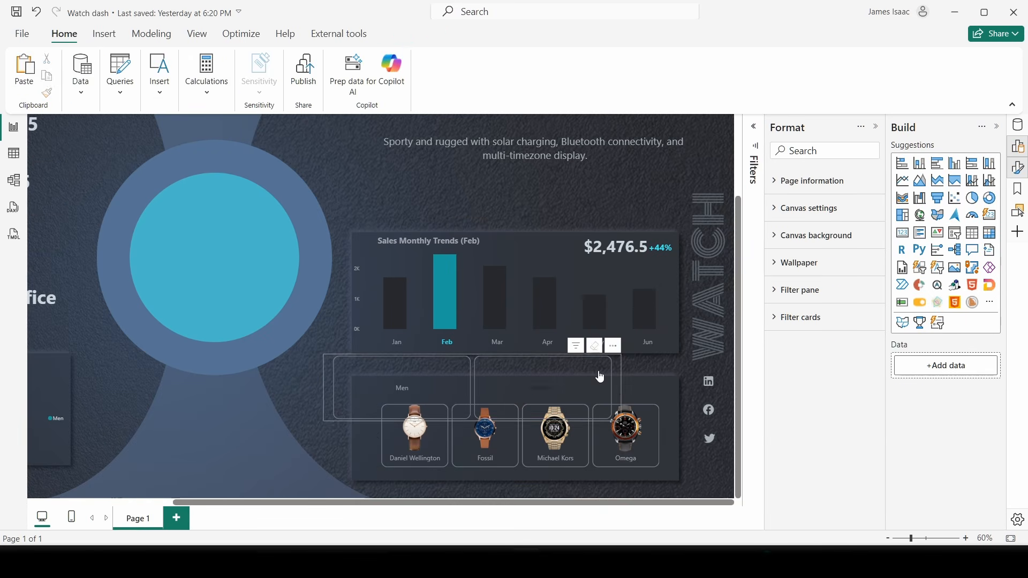
{"action": "left_click", "coordinate": [600, 376]}
{"action": "left_click_drag", "start_coordinate": [620, 391], "coordinate": [451, 395]}
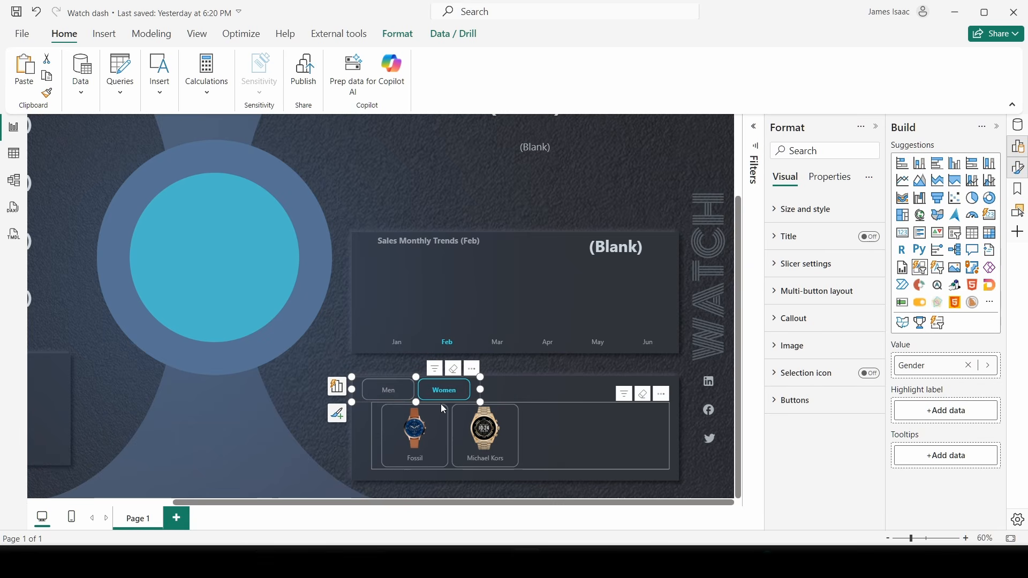
{"action": "left_click", "coordinate": [376, 444]}
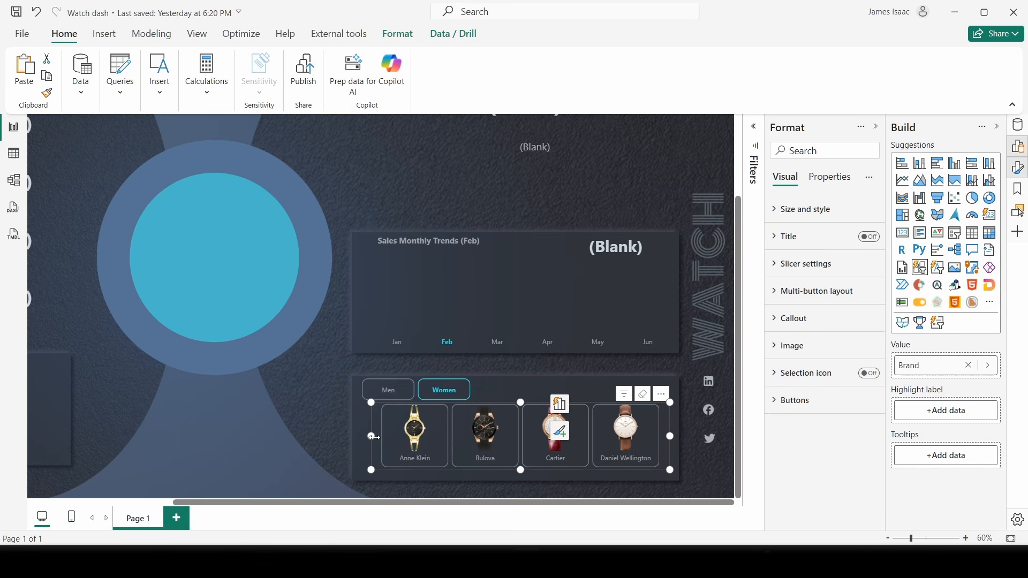
{"action": "left_click", "coordinate": [388, 390]}
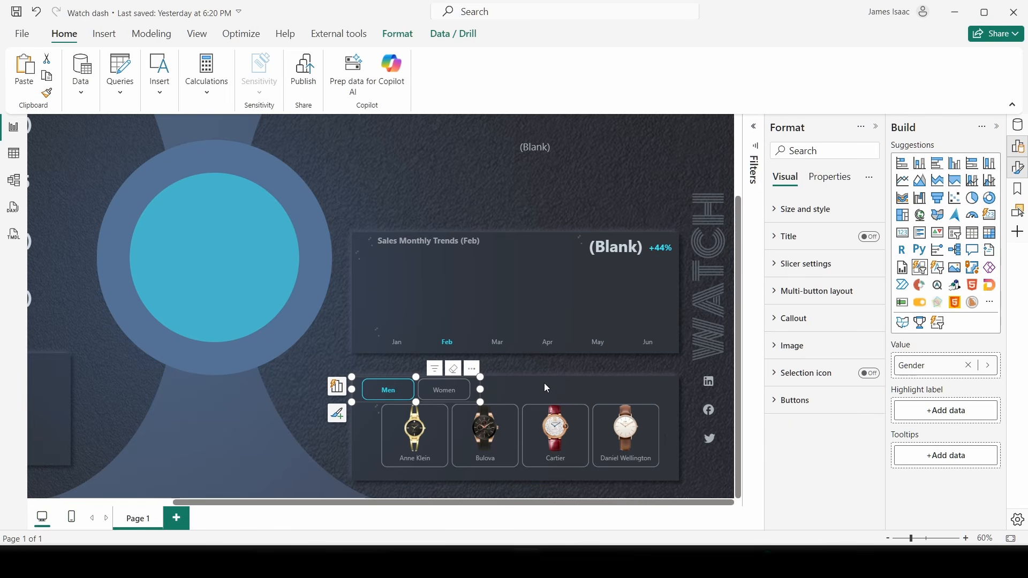
- Switch off the gender slicer's button borders for the Default, Selected and All states
{"action": "left_click", "coordinate": [804, 402]}
{"action": "scroll", "coordinate": [805, 411], "scroll_direction": "down", "scroll_amount": 4}
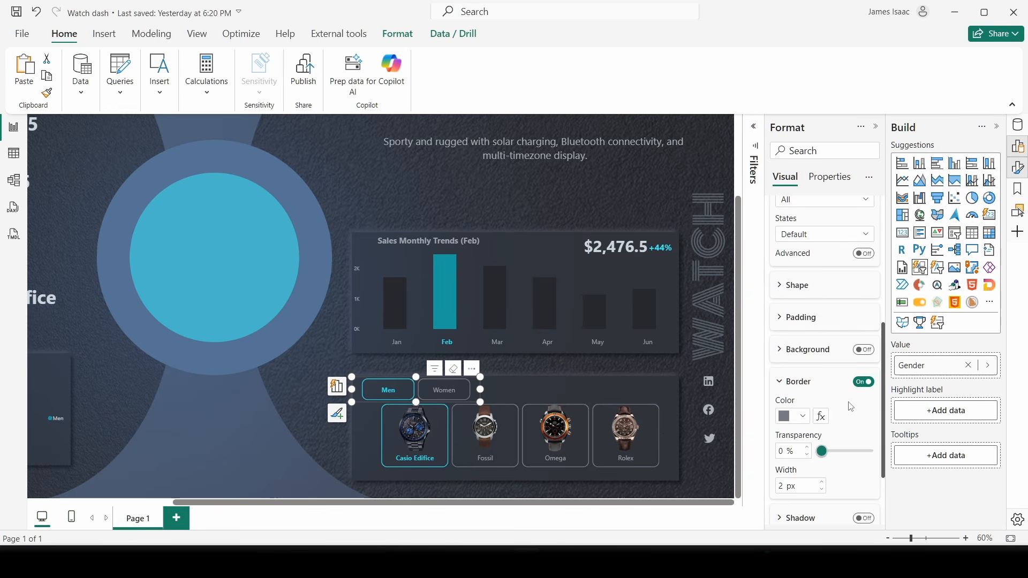
{"action": "left_click", "coordinate": [863, 382]}
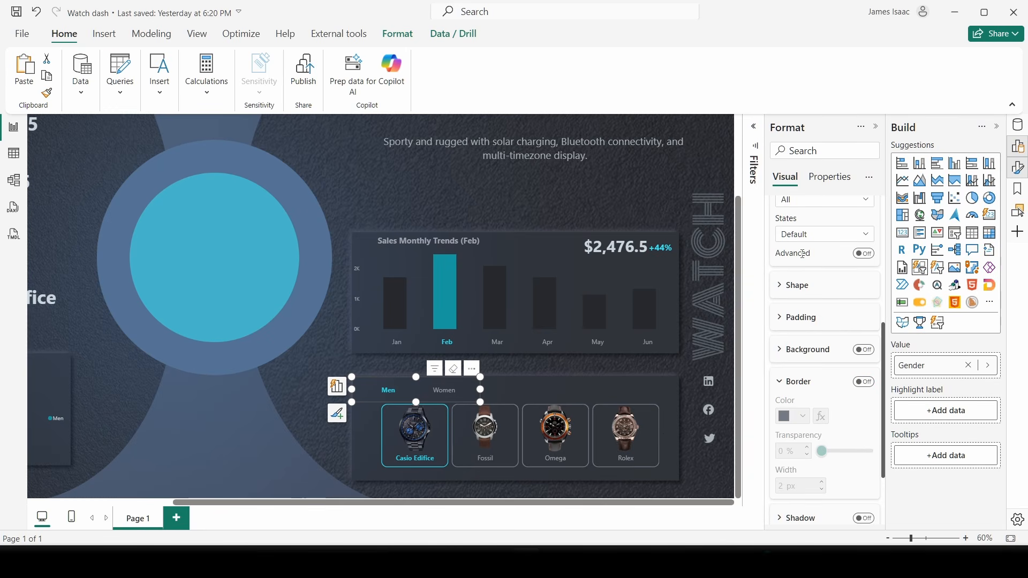
{"action": "left_click", "coordinate": [803, 284]}
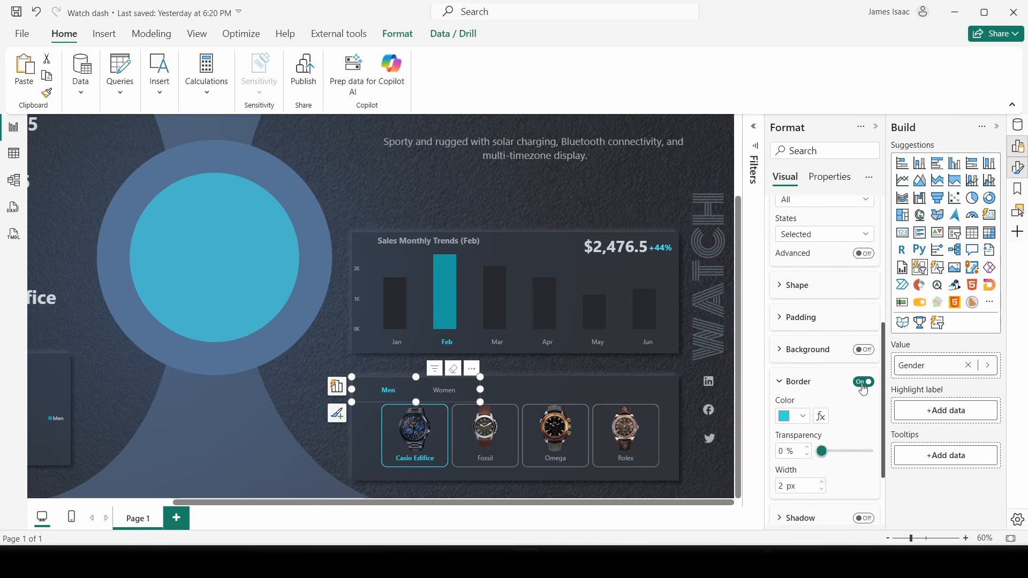
{"action": "left_click", "coordinate": [863, 381]}
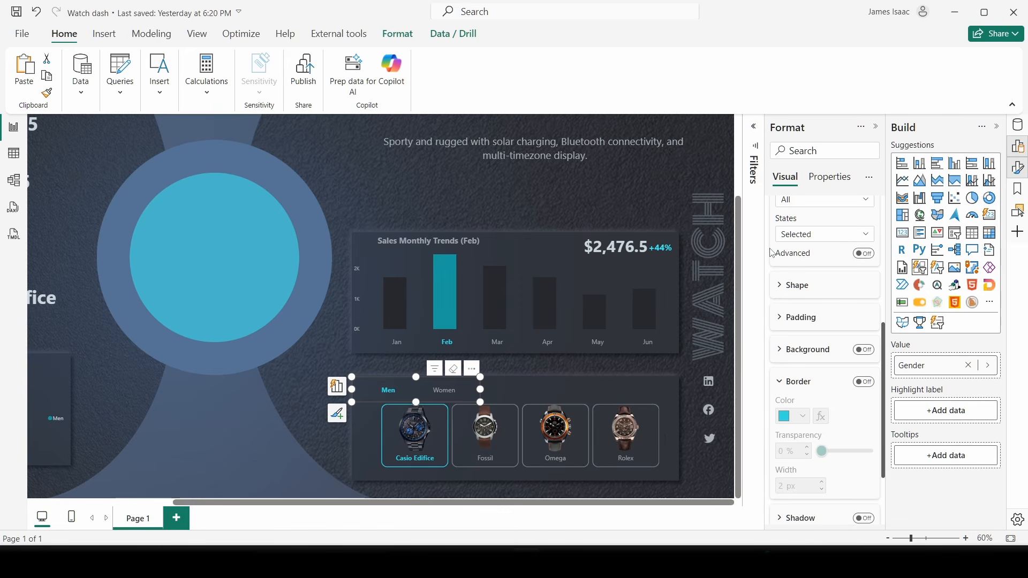
{"action": "left_click", "coordinate": [803, 234]}
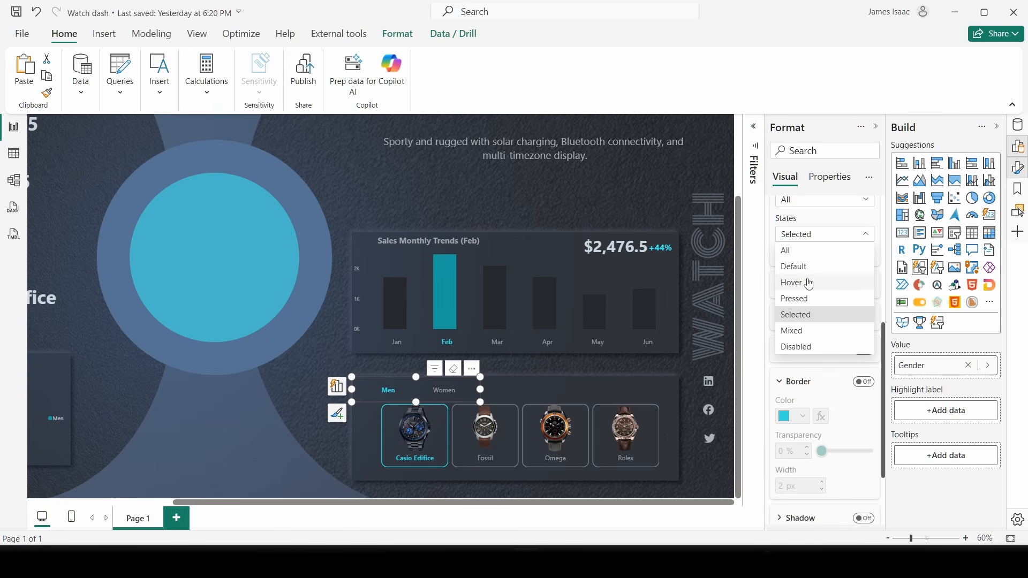
{"action": "left_click", "coordinate": [803, 252]}
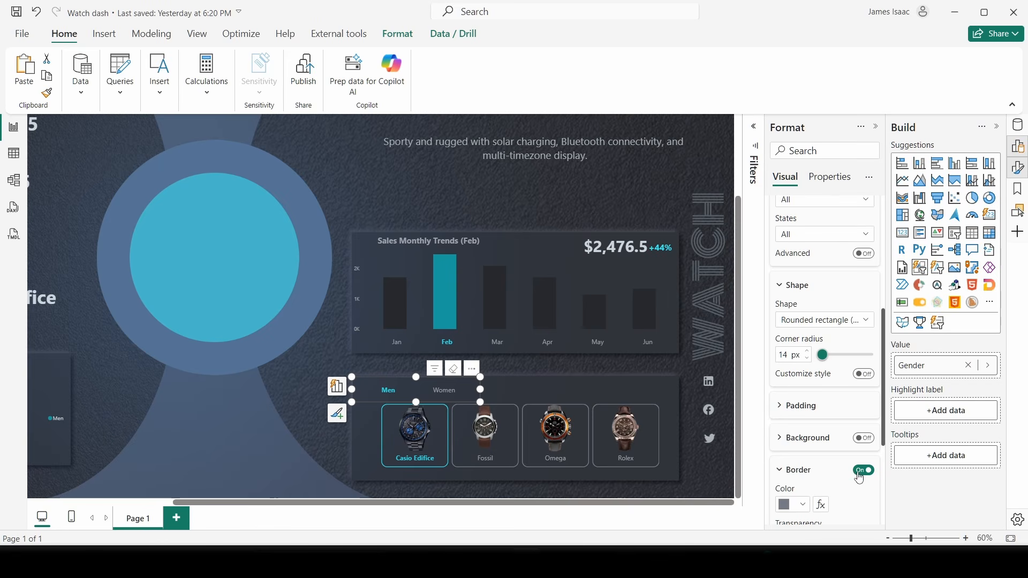
{"action": "left_click", "coordinate": [863, 470]}
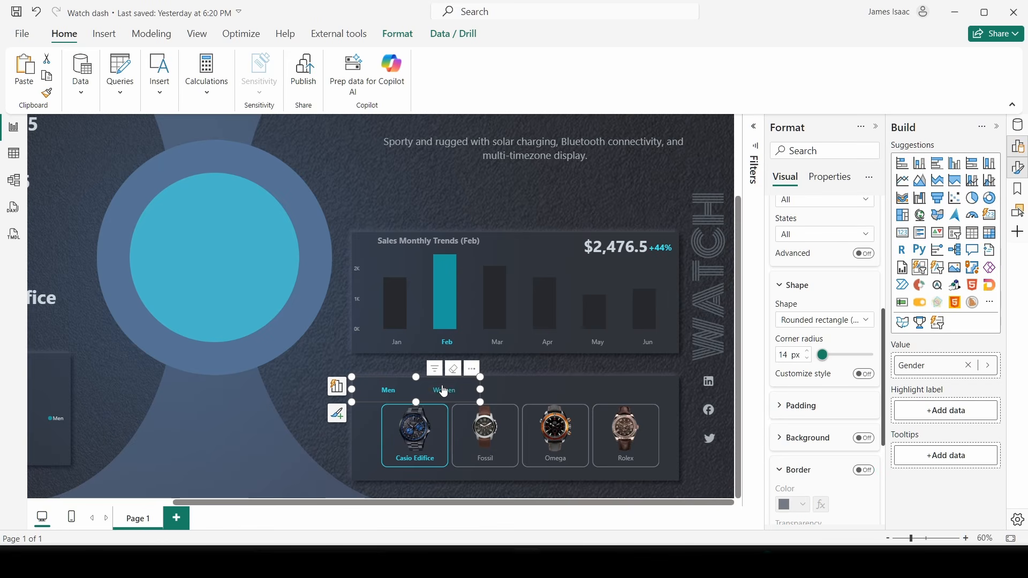
{"action": "scroll", "coordinate": [824, 322], "scroll_direction": "up", "scroll_amount": 2}
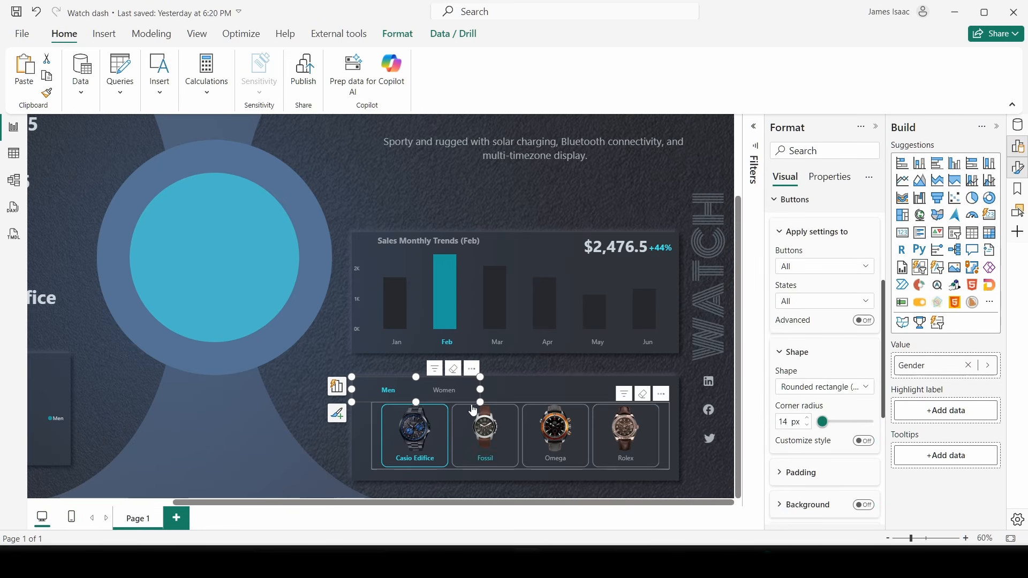
- Move the gender slicer and widen the brand tile slicer leftward so they line up
{"action": "left_click_drag", "start_coordinate": [482, 401], "coordinate": [404, 397]}
{"action": "left_click", "coordinate": [373, 451]}
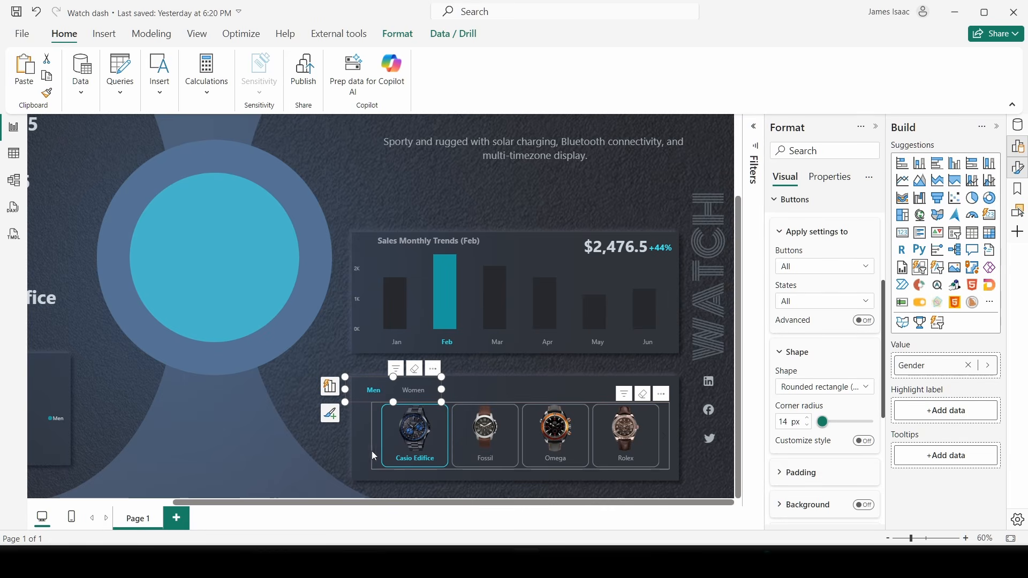
{"action": "left_click_drag", "start_coordinate": [371, 436], "coordinate": [352, 437]}
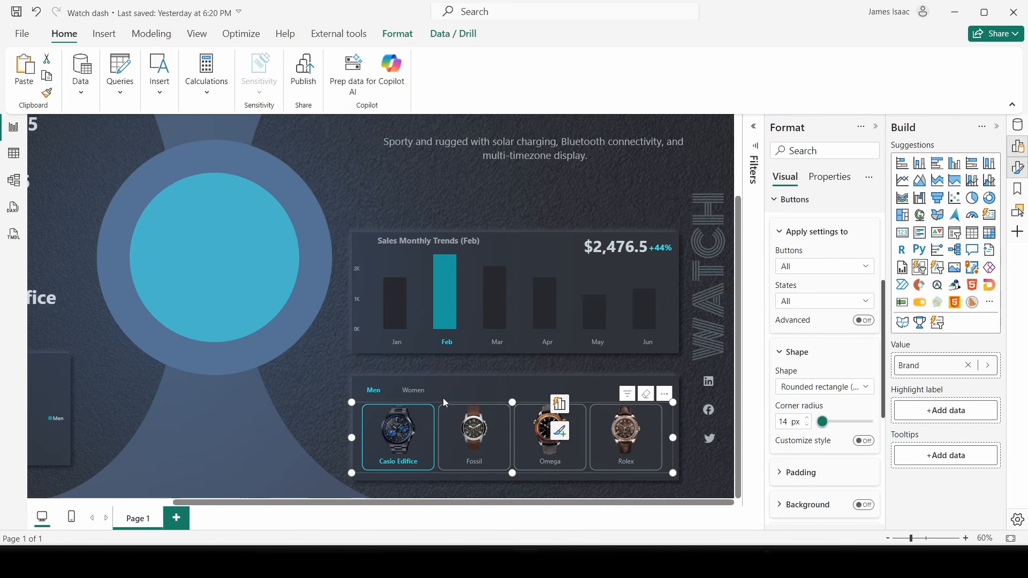
{"action": "left_click", "coordinate": [440, 396]}
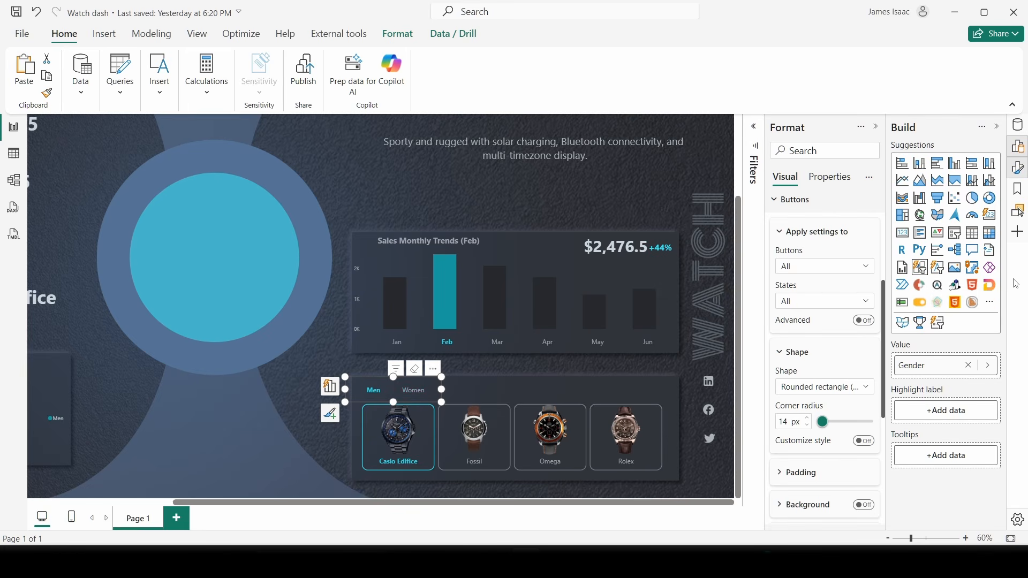
{"action": "scroll", "coordinate": [812, 266], "scroll_direction": "up", "scroll_amount": 3}
- Open the callout text settings for the Selected state, then filter to Women
{"action": "left_click", "coordinate": [804, 333]}
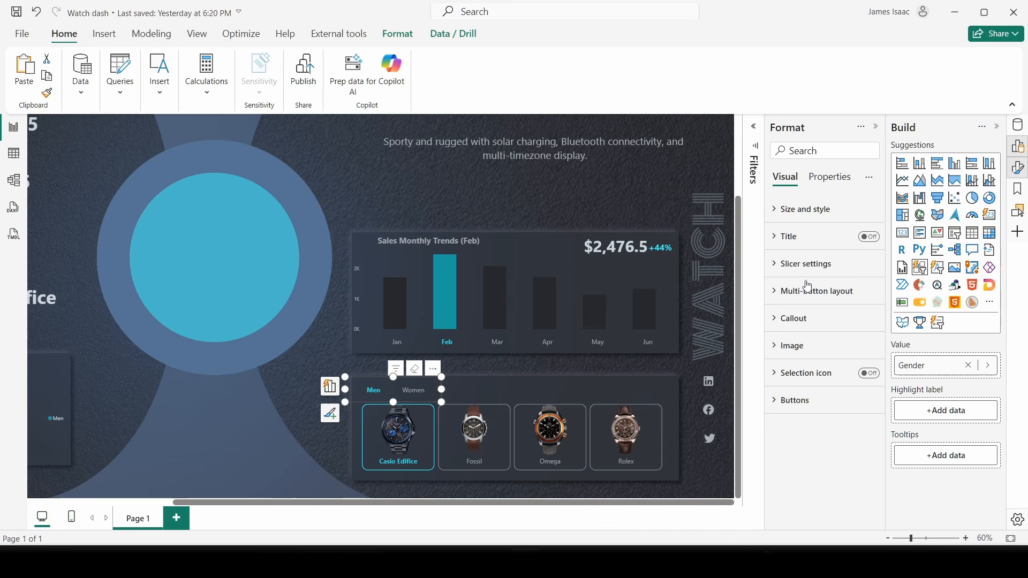
{"action": "left_click", "coordinate": [803, 319]}
{"action": "scroll", "coordinate": [807, 327], "scroll_direction": "down", "scroll_amount": 3}
{"action": "left_click", "coordinate": [813, 288]}
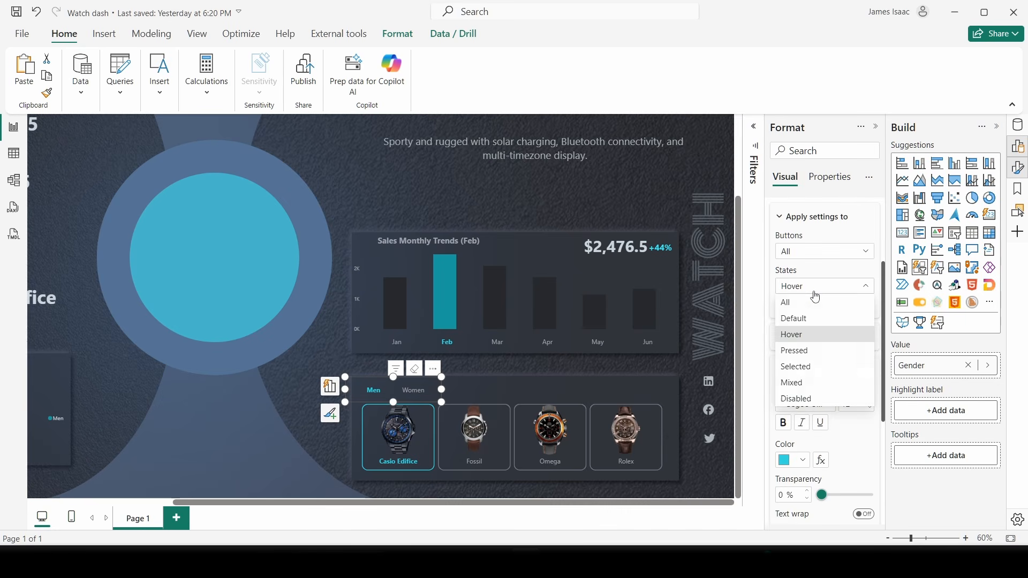
{"action": "left_click", "coordinate": [809, 369]}
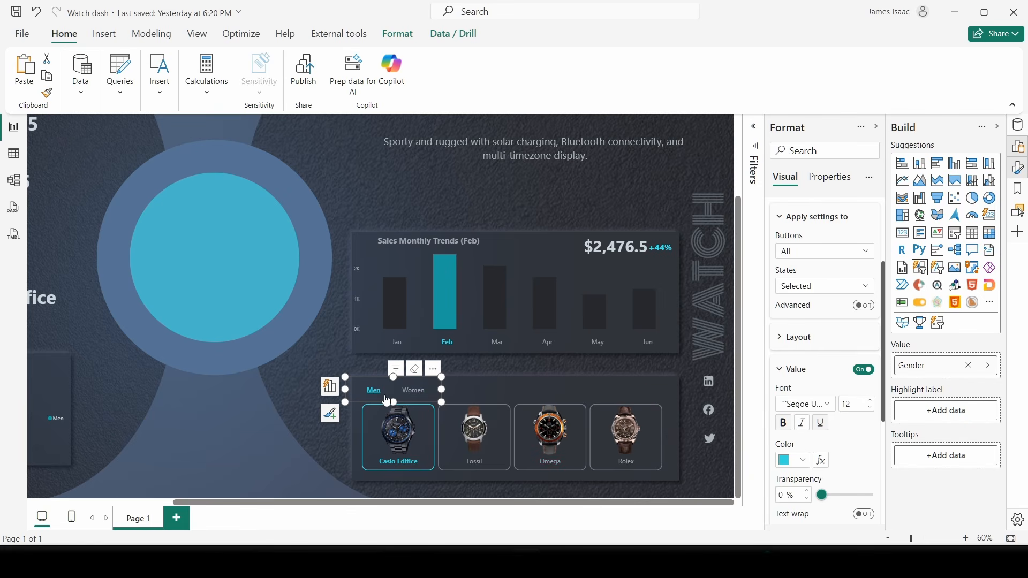
{"action": "left_click", "coordinate": [413, 390]}
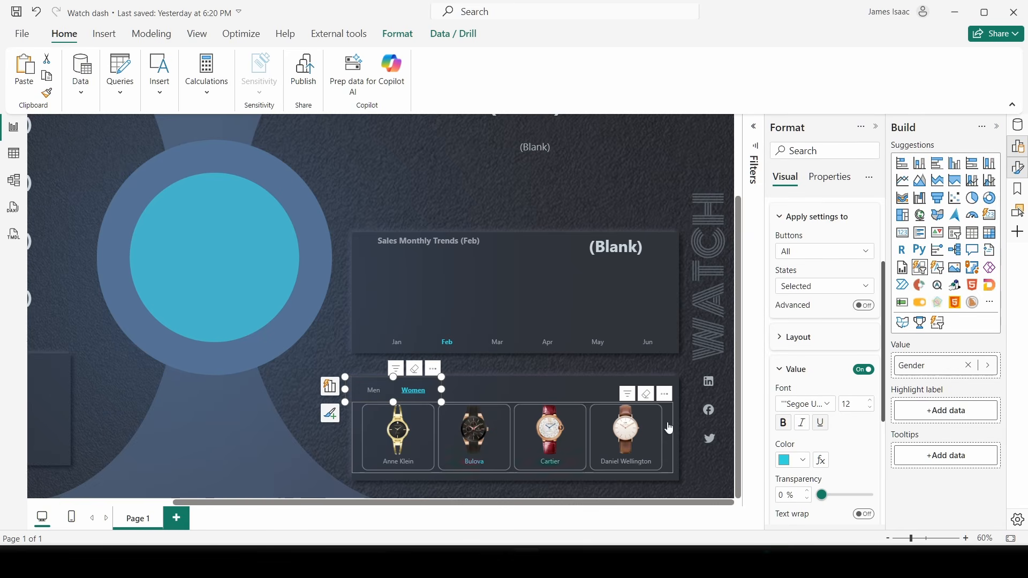
- Try Men, Women, Anne Klein and Bulova, then clear the brand filter back to $11.1K
{"action": "left_click", "coordinate": [374, 394]}
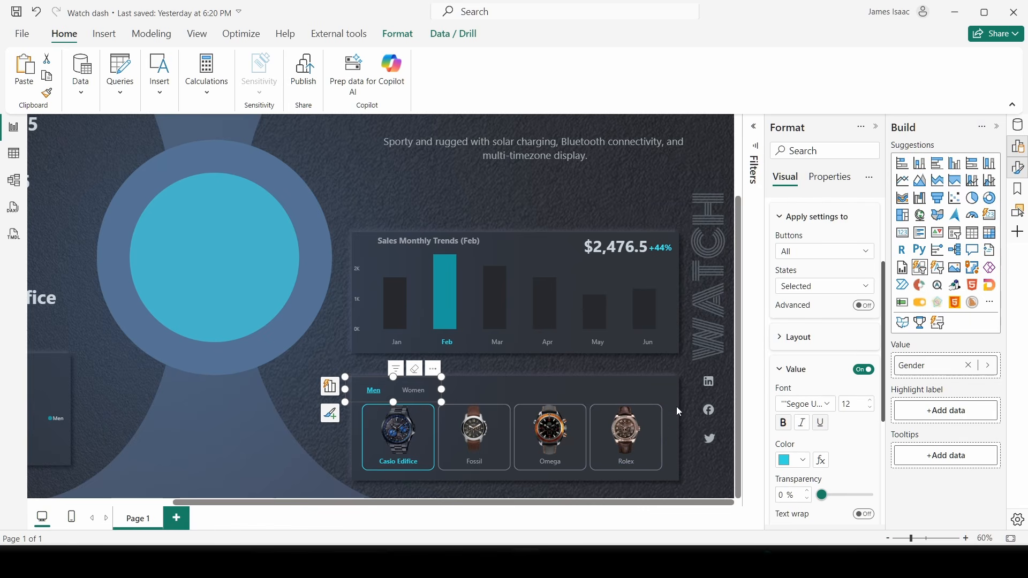
{"action": "left_click", "coordinate": [647, 395]}
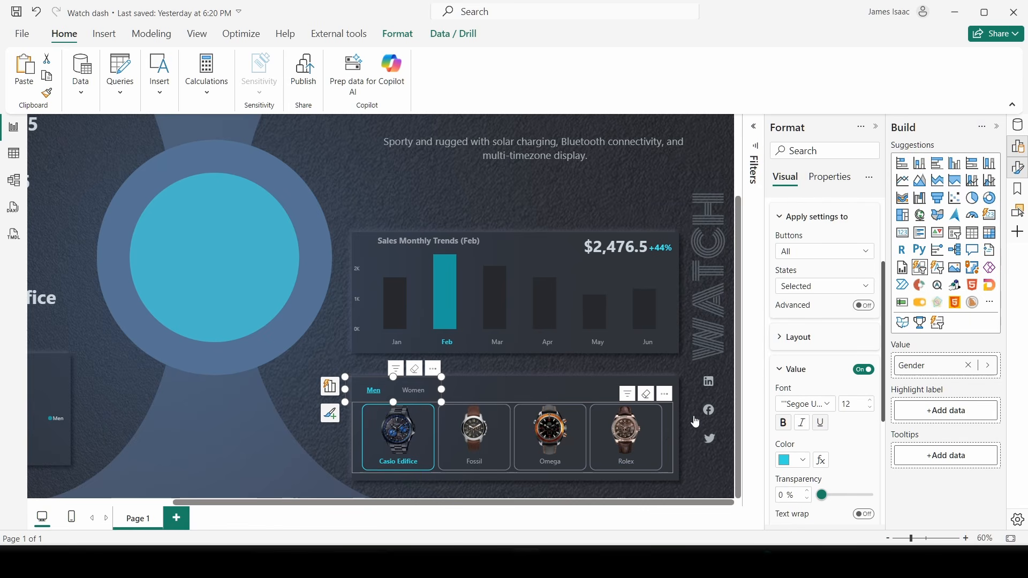
{"action": "left_click", "coordinate": [414, 391]}
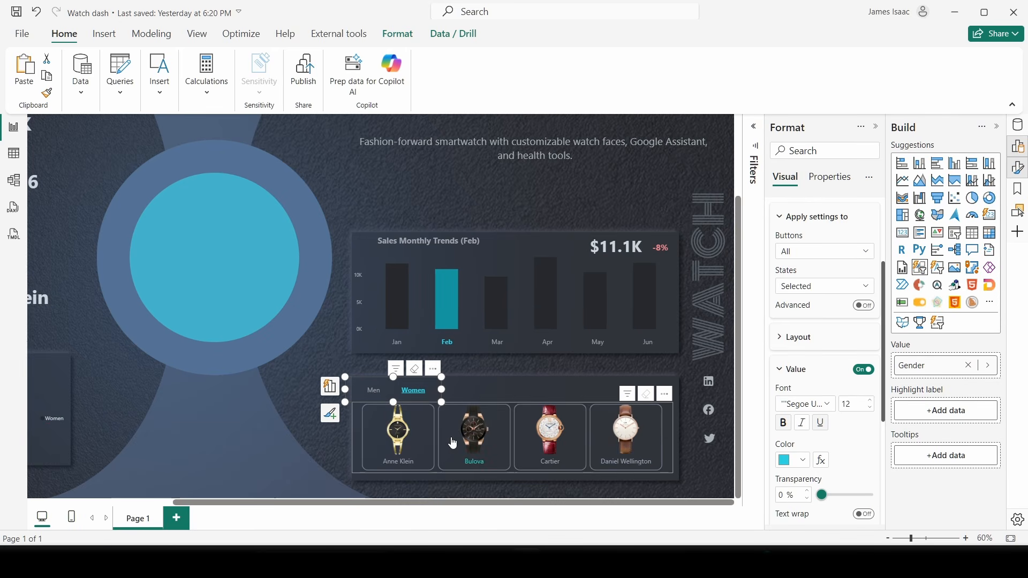
{"action": "left_click", "coordinate": [458, 452]}
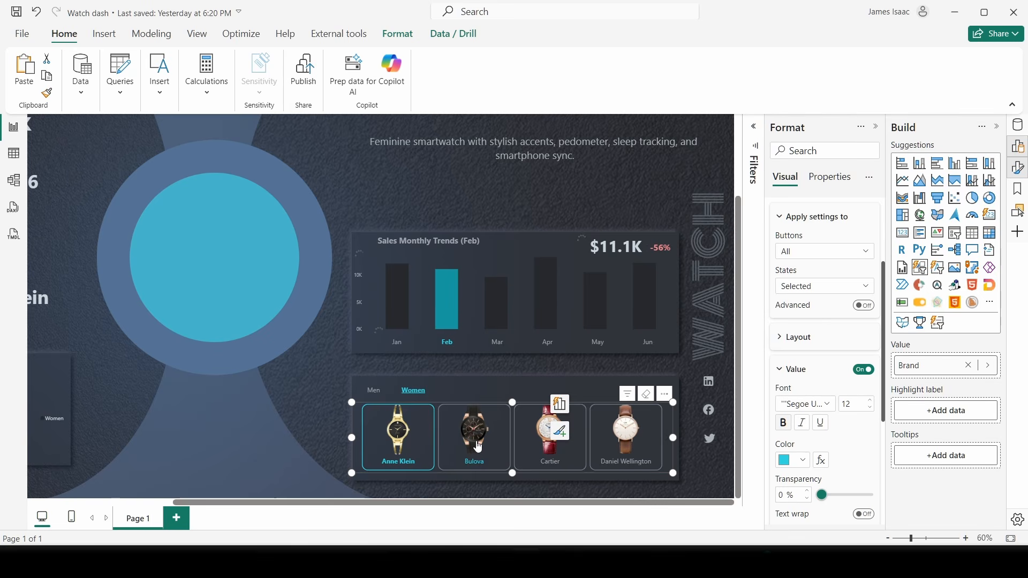
{"action": "left_click", "coordinate": [492, 446]}
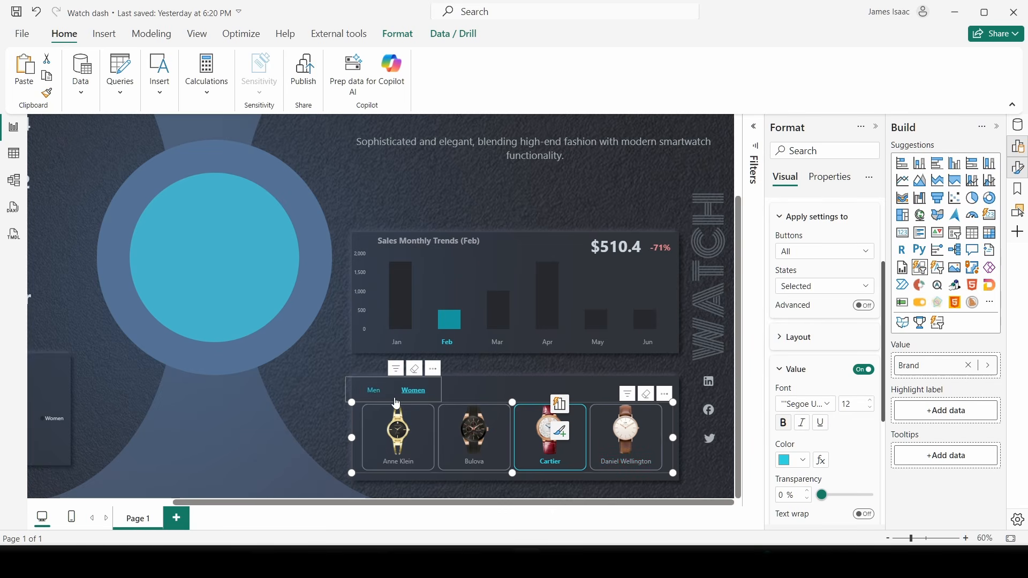
{"action": "left_click", "coordinate": [645, 394]}
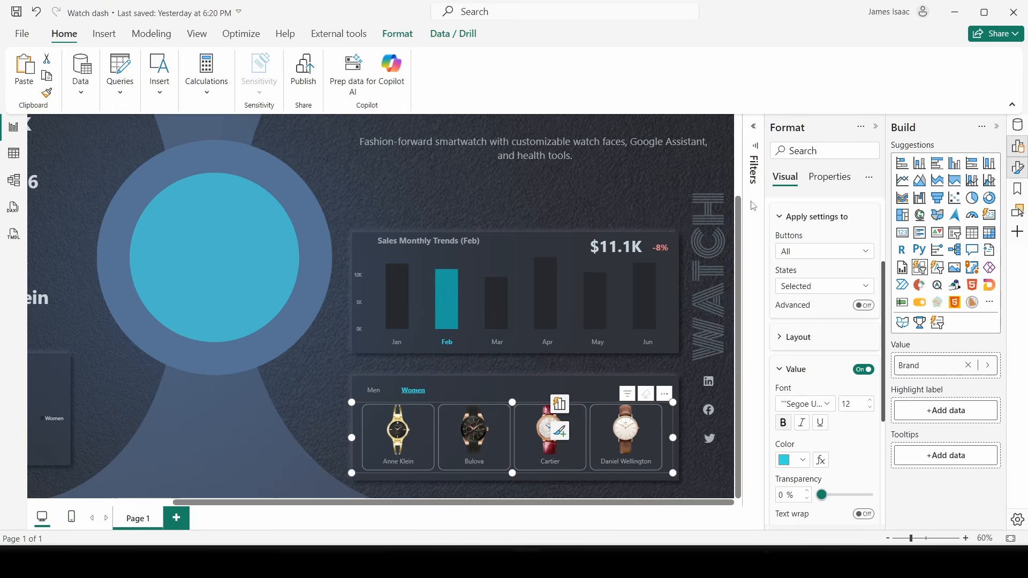
{"action": "left_click", "coordinate": [727, 299]}
{"action": "scroll", "coordinate": [689, 326], "scroll_direction": "down", "scroll_amount": 1}
- Zoom the canvas out from 60% to 40% so the whole page and header show
{"action": "scroll", "coordinate": [688, 325], "scroll_direction": "down", "scroll_amount": 1}
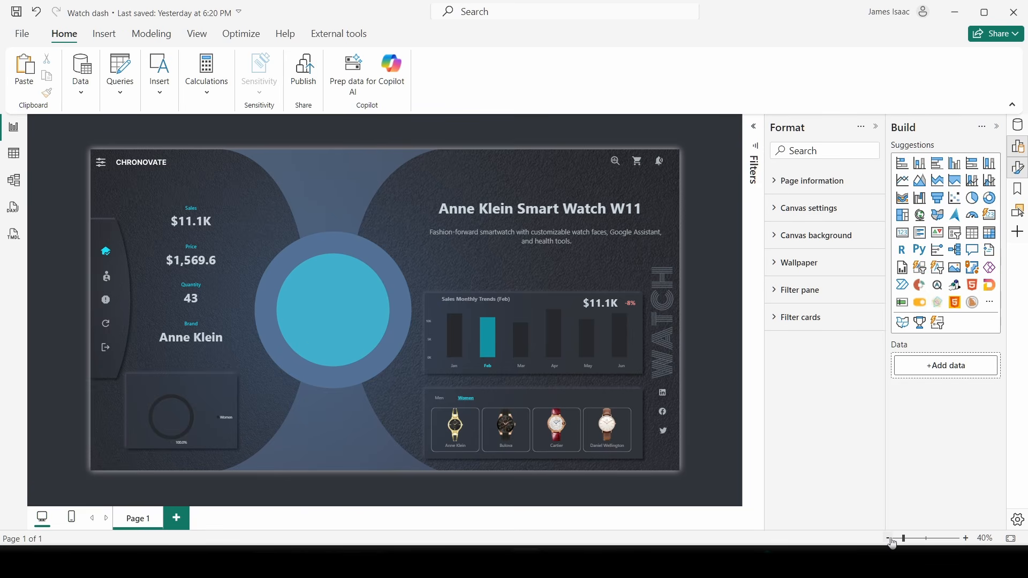
{"action": "key", "text": "super+a"}
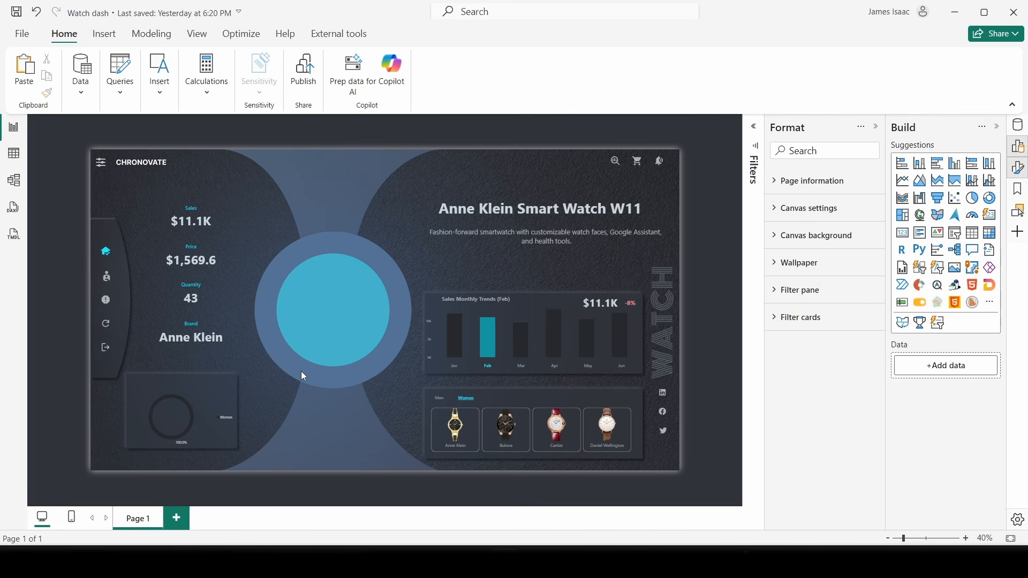
- Add an Image visual and place it over the central circles
{"action": "left_click", "coordinate": [956, 271]}
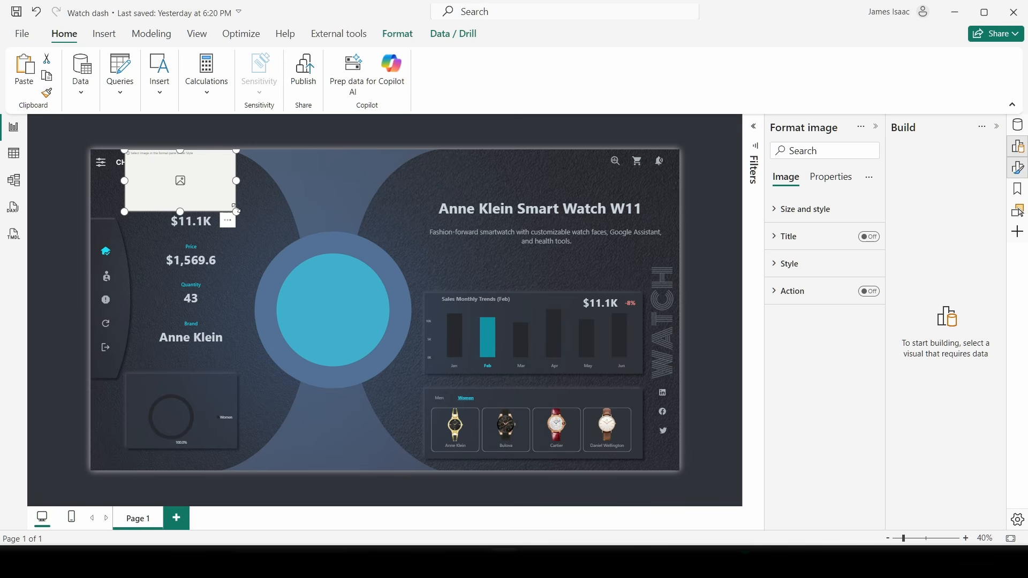
{"action": "left_click_drag", "start_coordinate": [236, 209], "coordinate": [247, 418]}
{"action": "left_click_drag", "start_coordinate": [217, 355], "coordinate": [301, 429]}
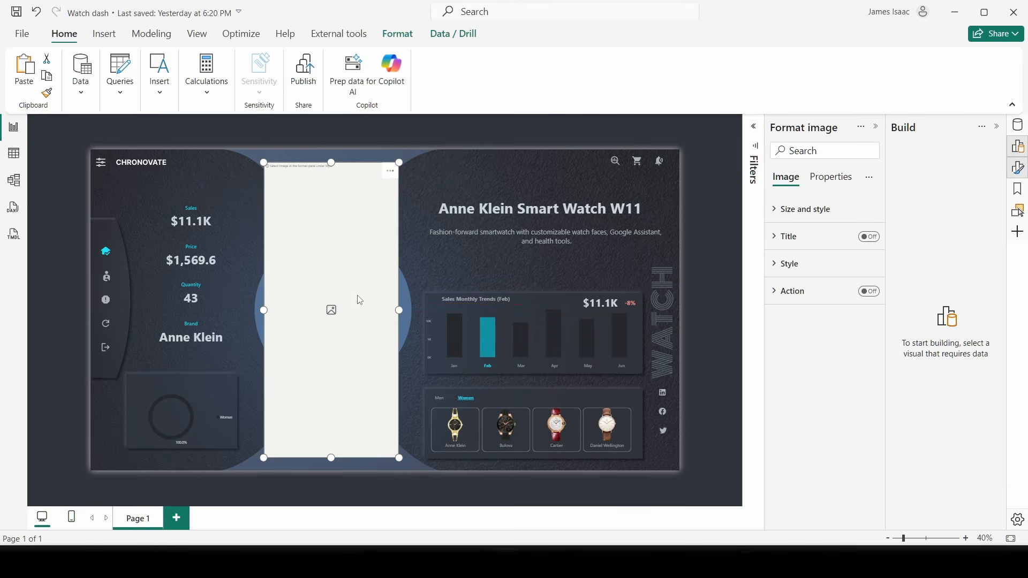
- Set the image source to Select from data, using the Products[URL] field
{"action": "left_click", "coordinate": [799, 274]}
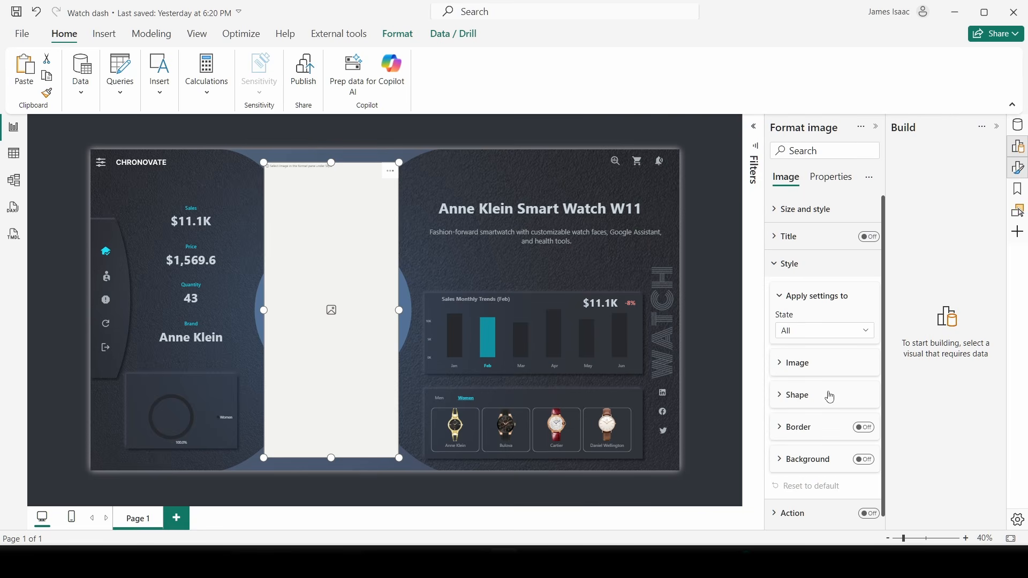
{"action": "left_click", "coordinate": [801, 362]}
{"action": "scroll", "coordinate": [808, 372], "scroll_direction": "down", "scroll_amount": 3}
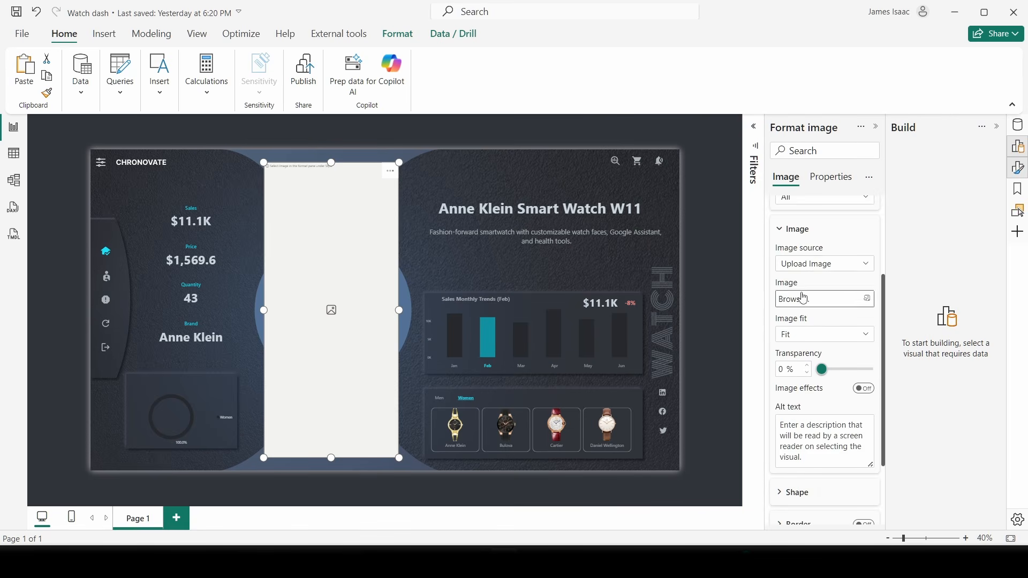
{"action": "left_click", "coordinate": [823, 265]}
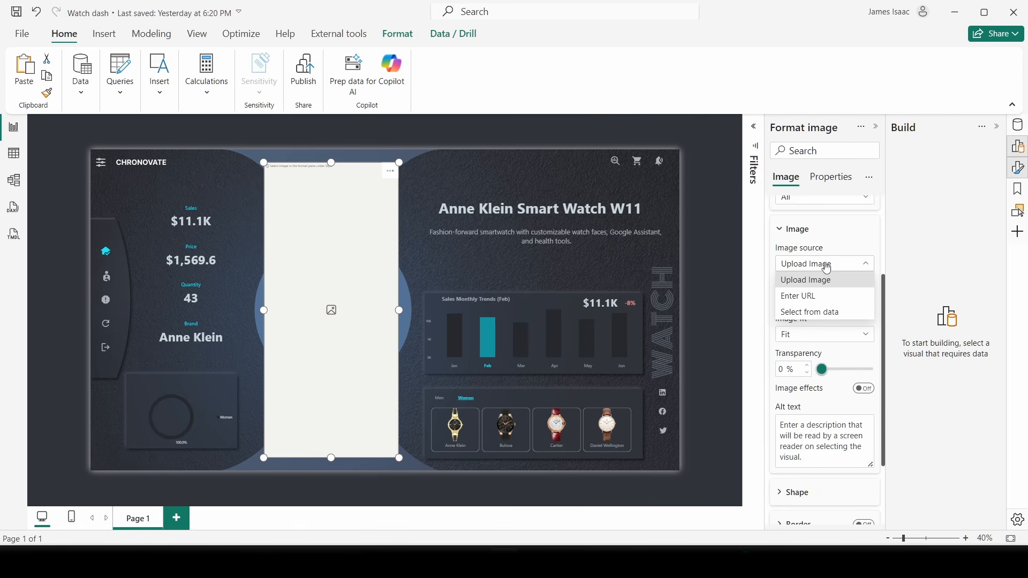
{"action": "left_click", "coordinate": [831, 311]}
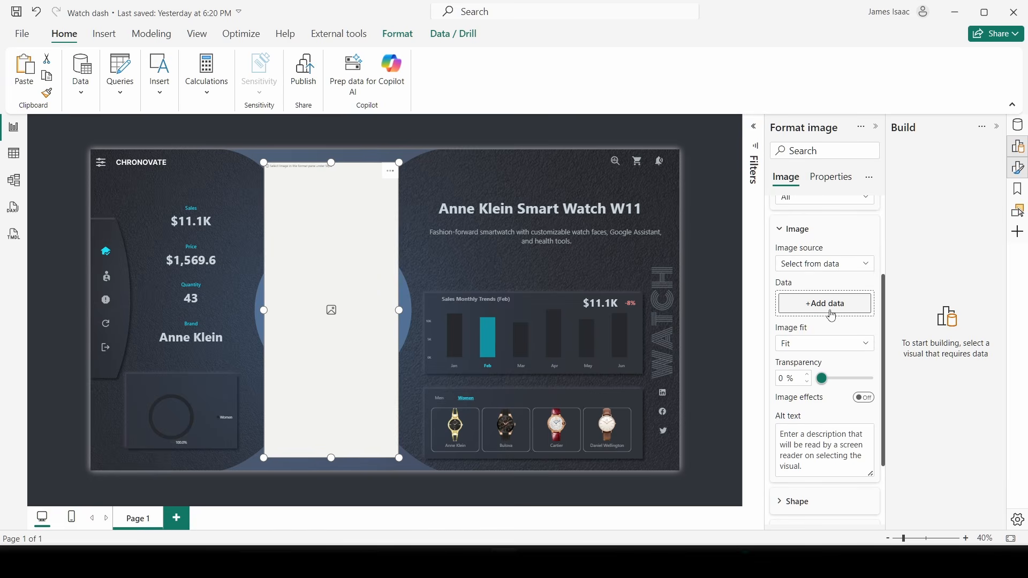
{"action": "left_click", "coordinate": [801, 306]}
{"action": "left_click", "coordinate": [632, 260]}
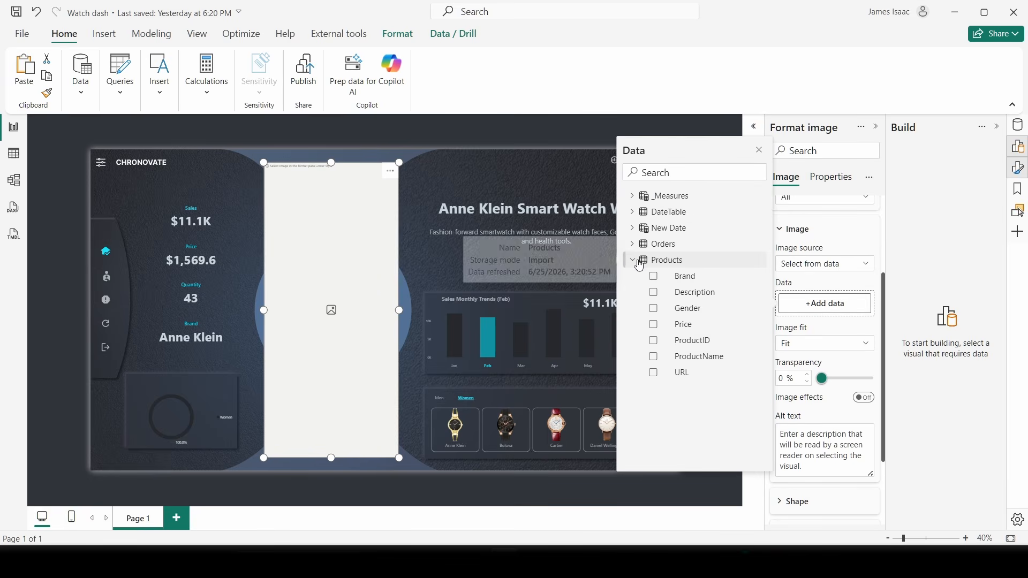
{"action": "left_click", "coordinate": [686, 373]}
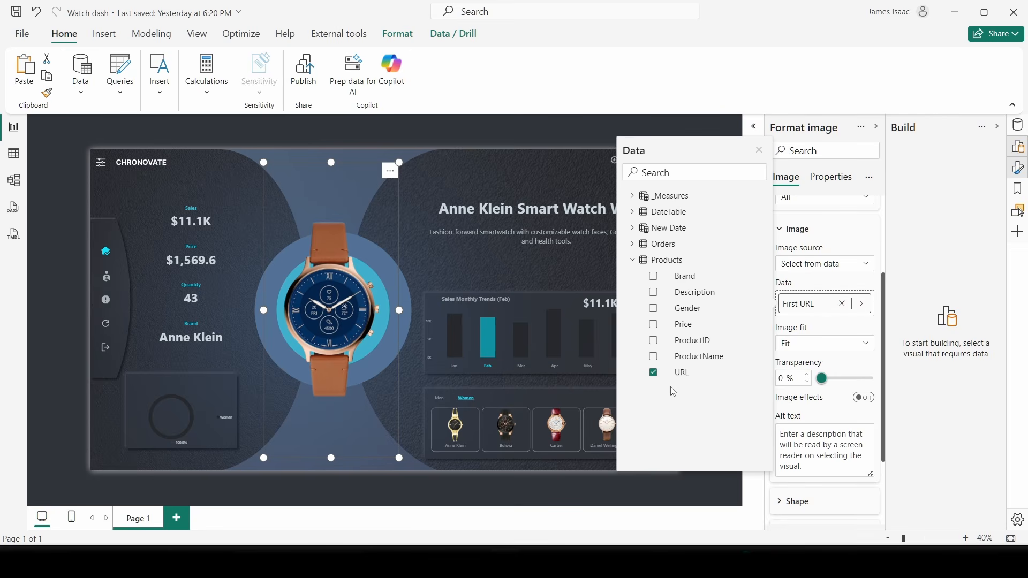
{"action": "left_click", "coordinate": [762, 154]}
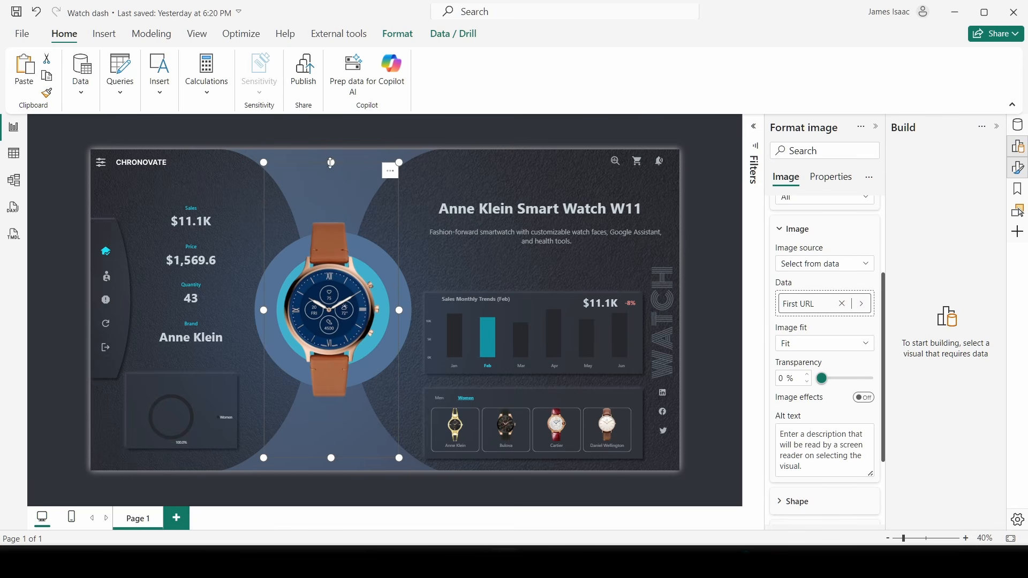
- Stretch the image visual taller at top and bottom, then select the Men/Women gender slicer
{"action": "left_click_drag", "start_coordinate": [331, 163], "coordinate": [330, 156]}
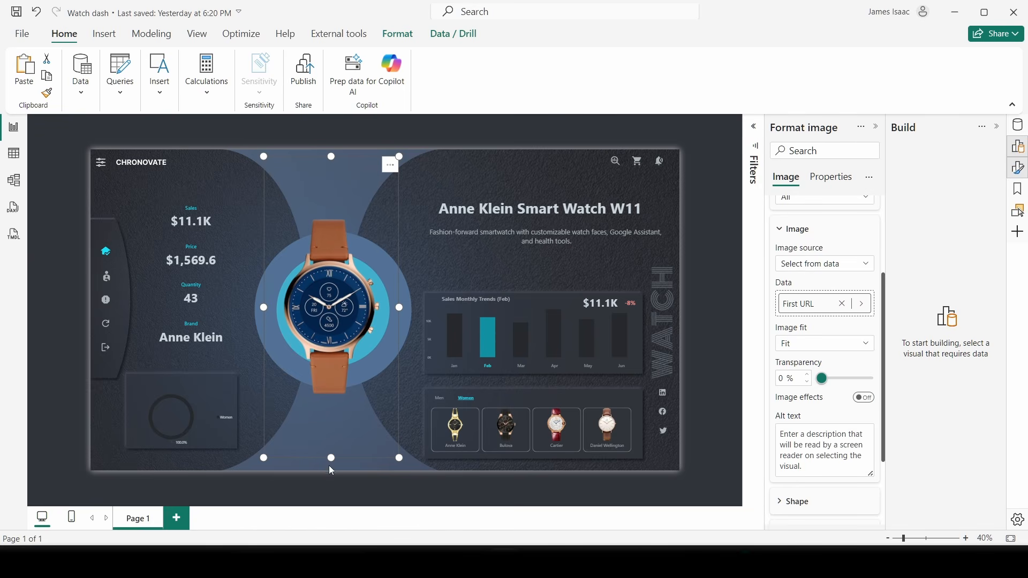
{"action": "left_click_drag", "start_coordinate": [331, 458], "coordinate": [331, 464]}
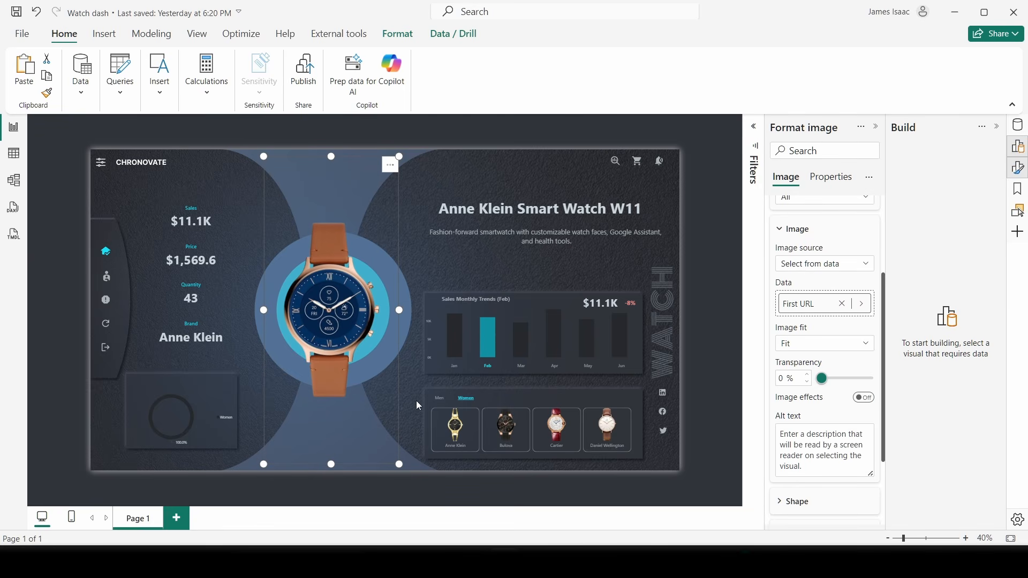
{"action": "left_click", "coordinate": [441, 403]}
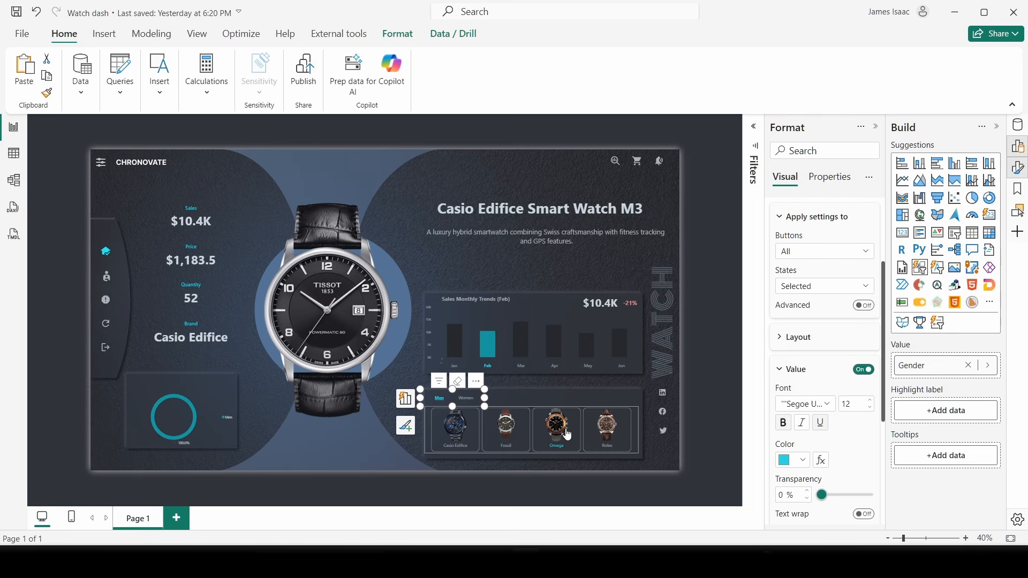
- Pick Omega, then Fossil in the brand slicer to show Fossil Smart Watch M6 ($2,310.0 sales)
{"action": "left_click", "coordinate": [558, 432]}
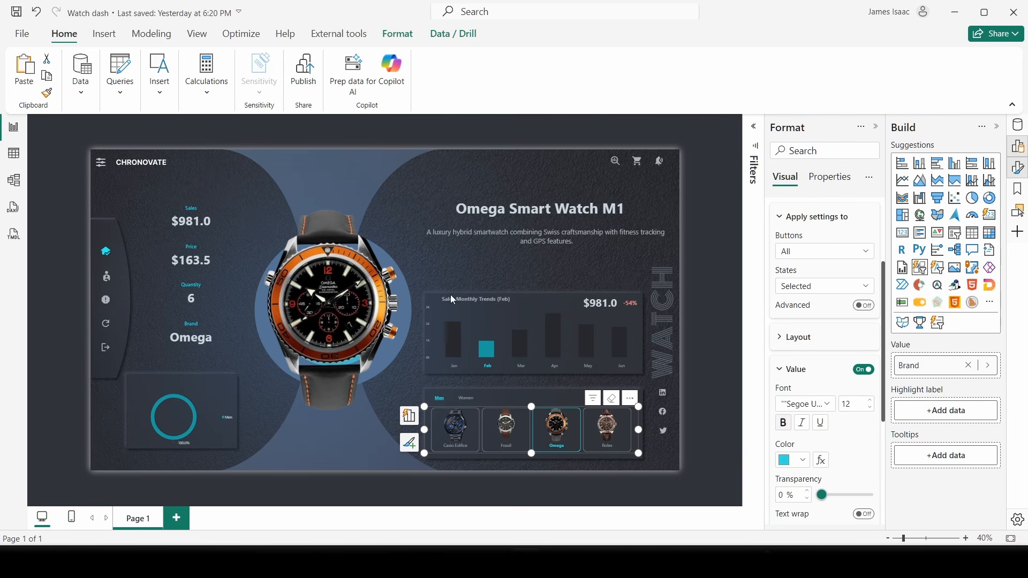
{"action": "left_click", "coordinate": [520, 431]}
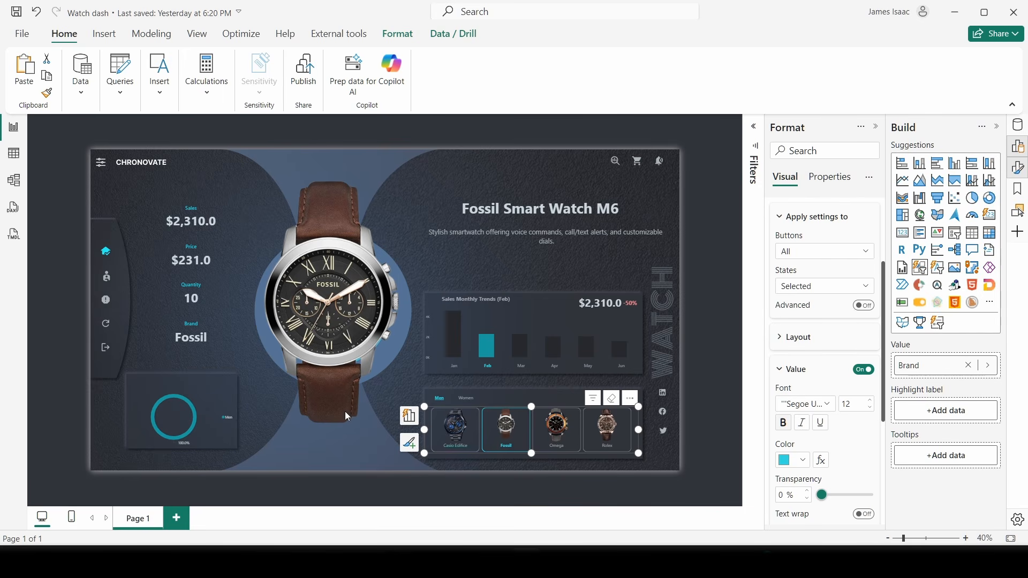
- Set the gender slicer's interaction with the donut chart to None via Edit interactions
{"action": "left_click", "coordinate": [481, 392]}
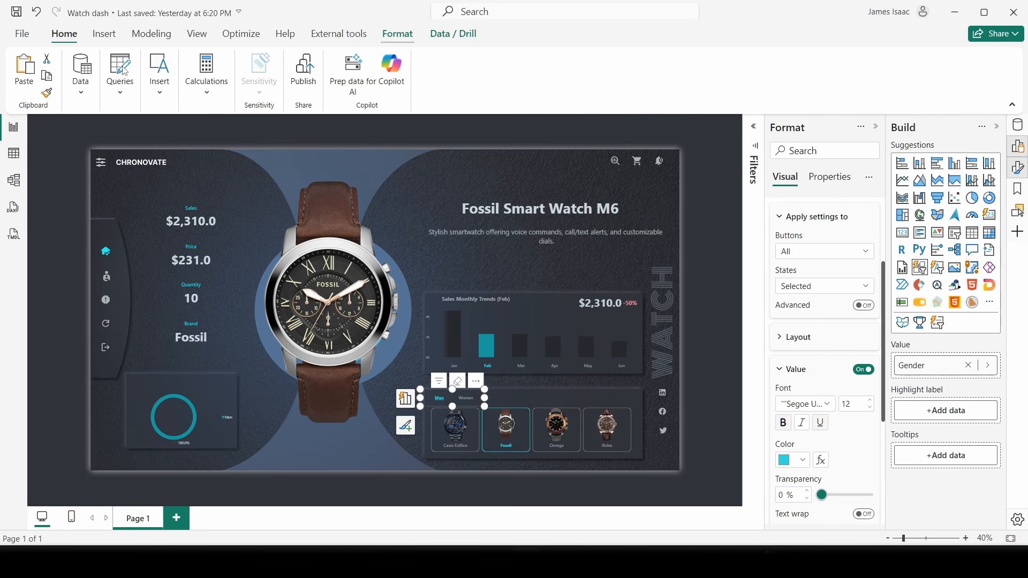
{"action": "left_click", "coordinate": [32, 74]}
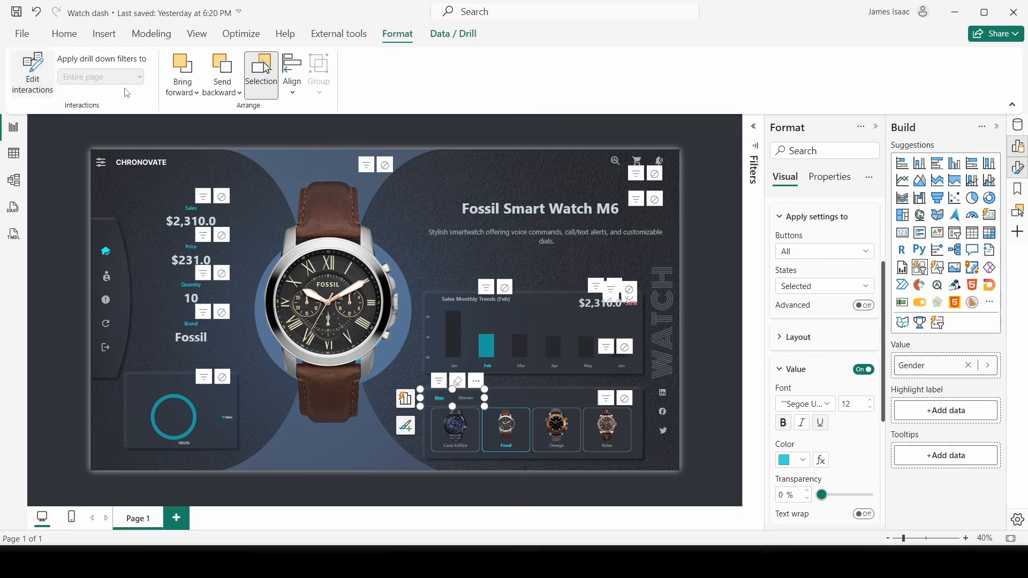
{"action": "left_click", "coordinate": [228, 383]}
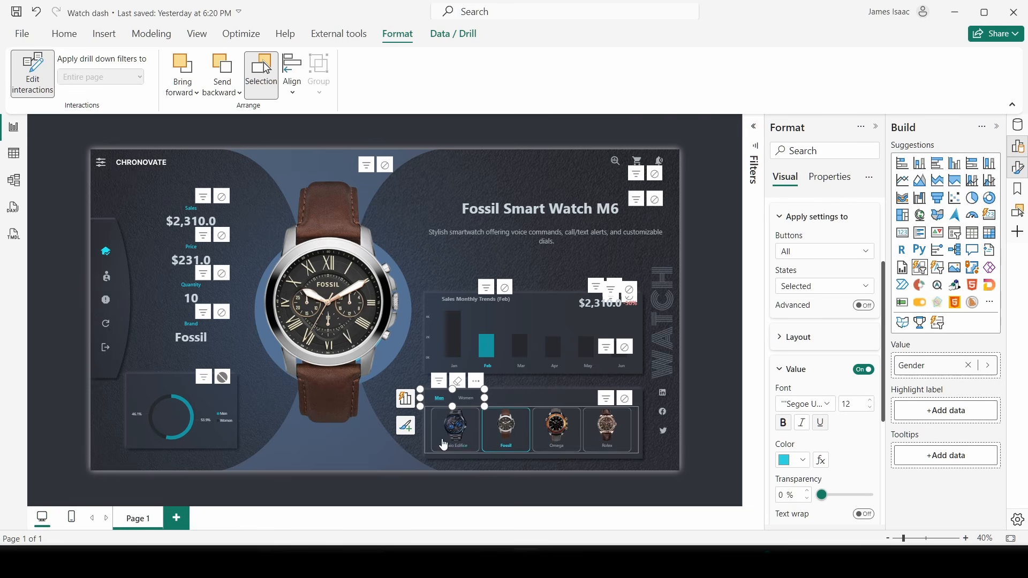
{"action": "left_click", "coordinate": [32, 74]}
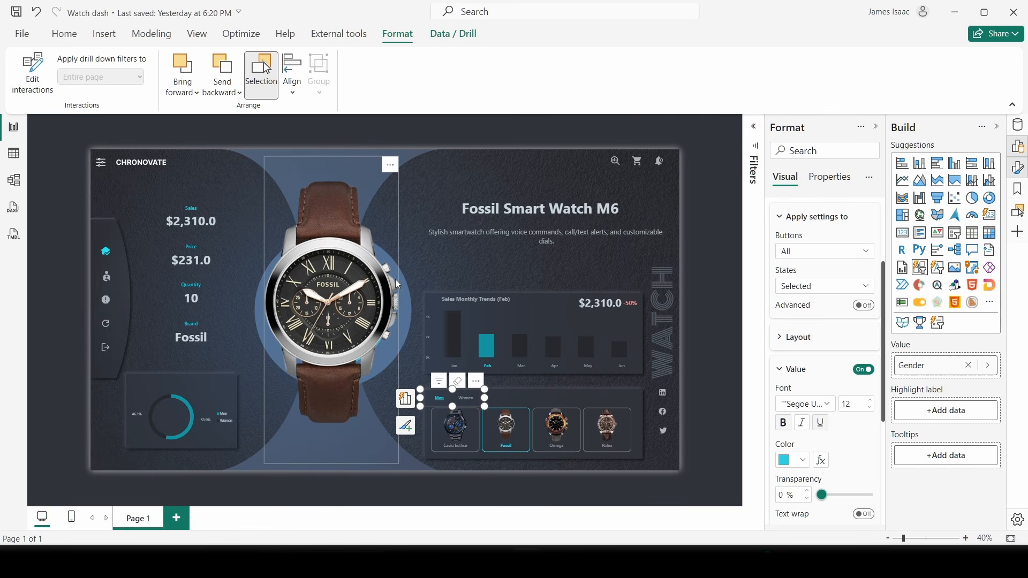
{"action": "left_click", "coordinate": [699, 410]}
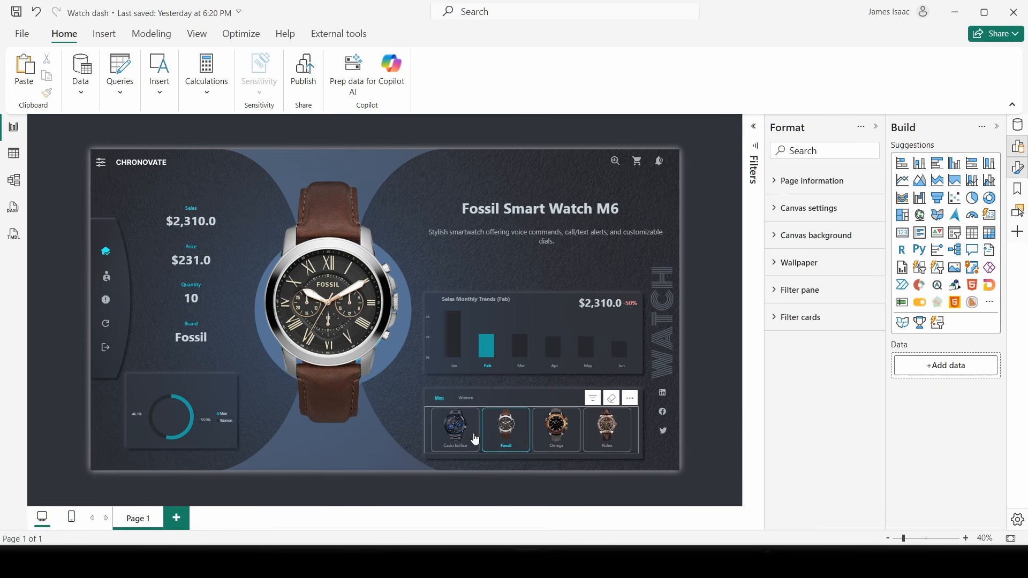
- Test the Casio Edifice and Rolex brand tiles and review the brand slicer's interactions
{"action": "left_click", "coordinate": [455, 430]}
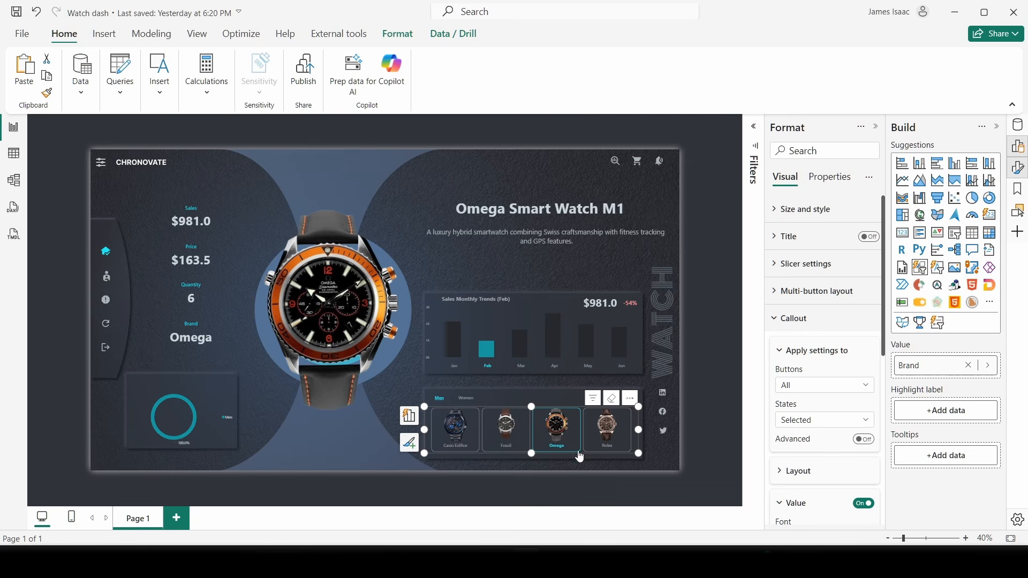
{"action": "left_click", "coordinate": [615, 447]}
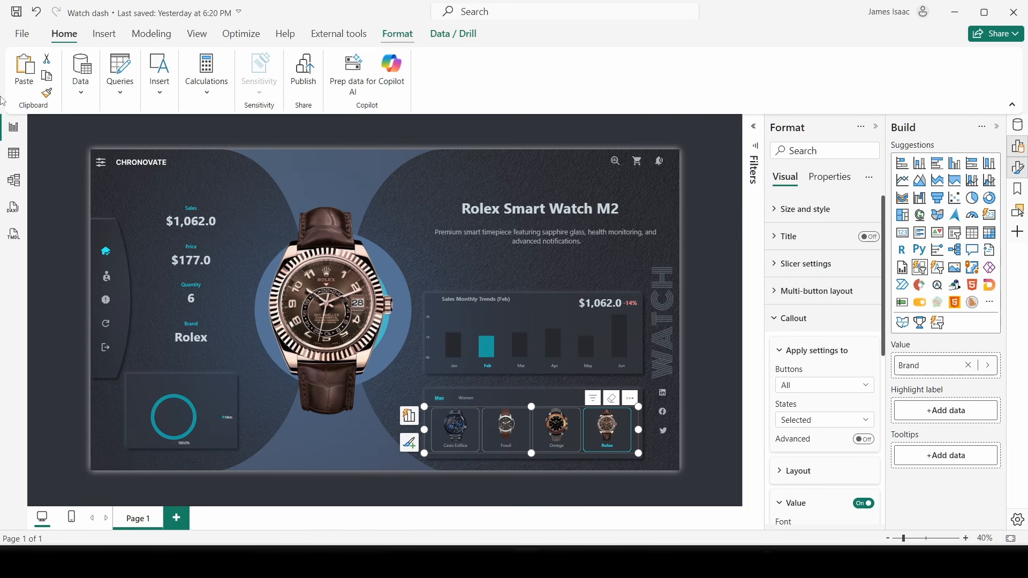
{"action": "left_click", "coordinate": [32, 70]}
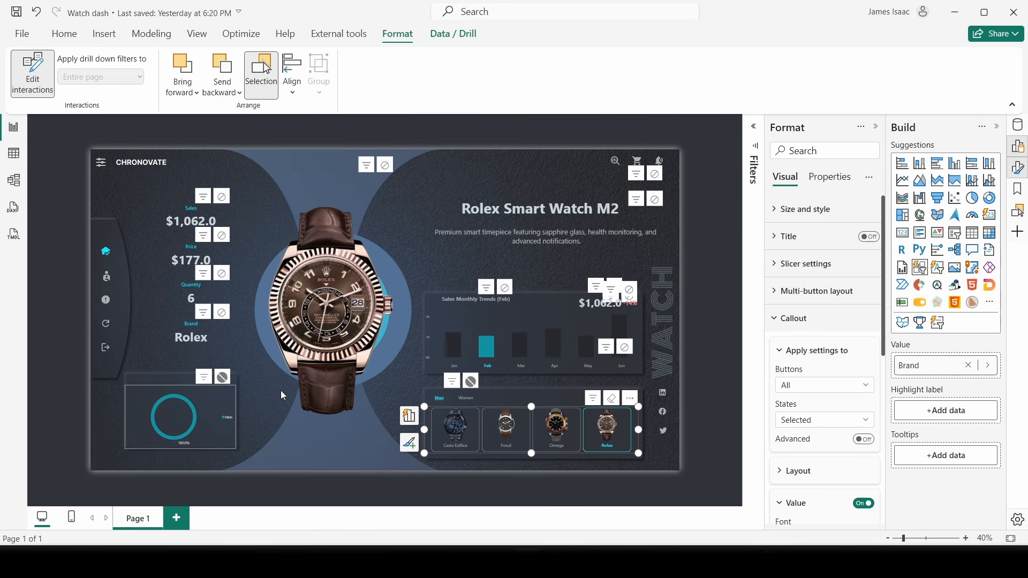
{"action": "left_click", "coordinate": [43, 77]}
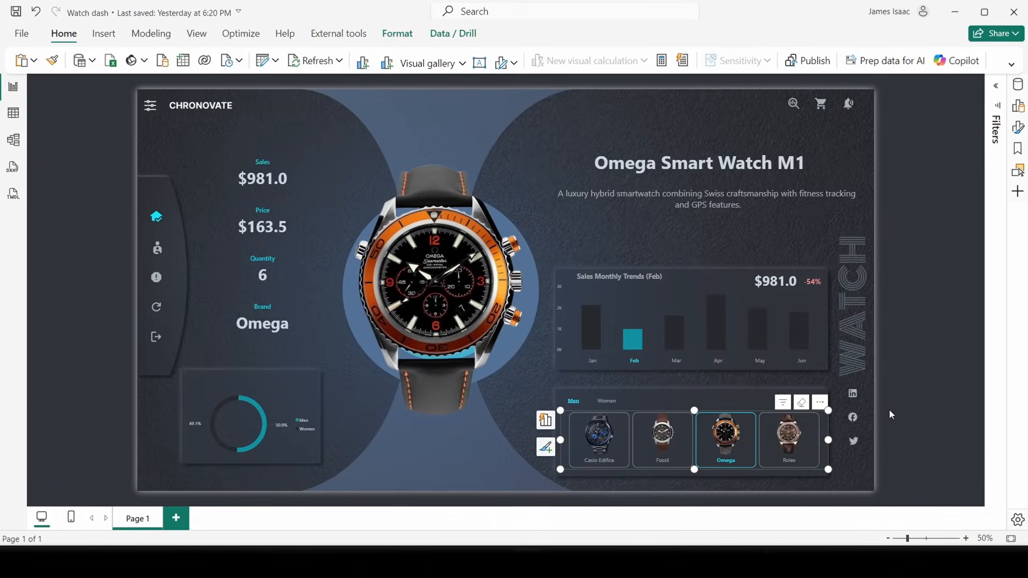
- Cycle the brand slicer through Casio Edifice, Rolex, Omega and Fossil, ending on Fossil Smart Watch M6
{"action": "left_click", "coordinate": [592, 446]}
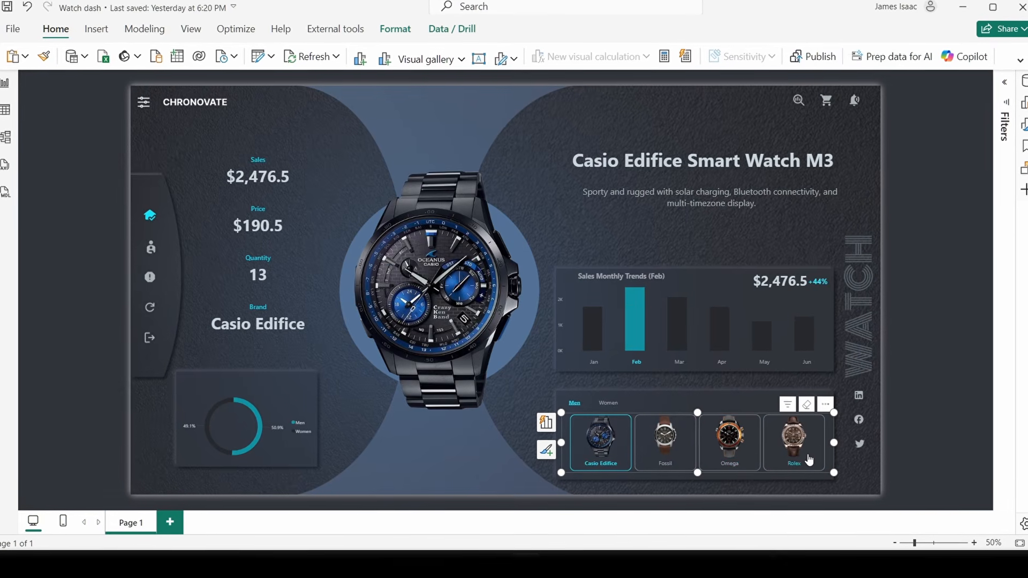
{"action": "left_click", "coordinate": [803, 455]}
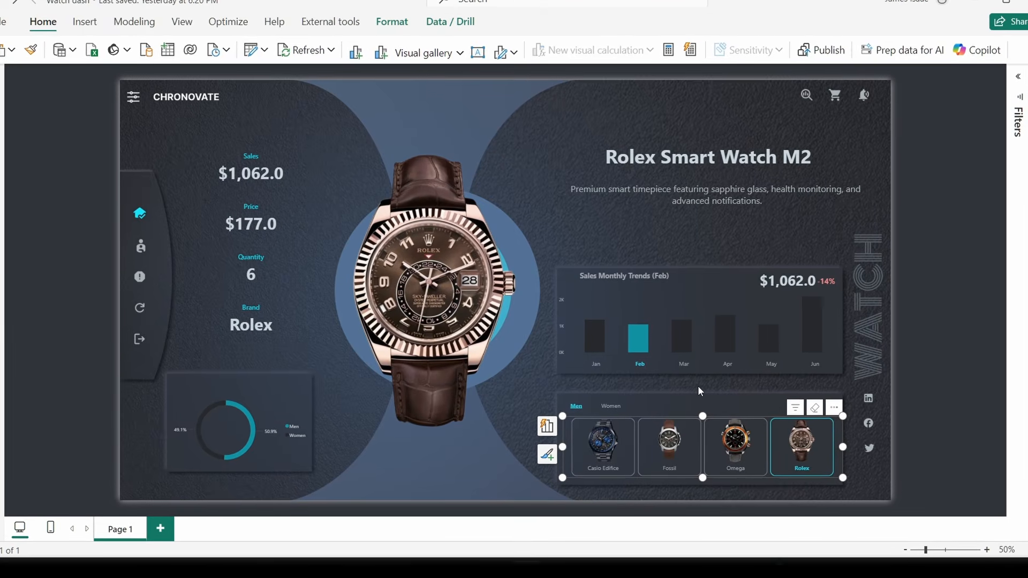
{"action": "left_click", "coordinate": [738, 376]}
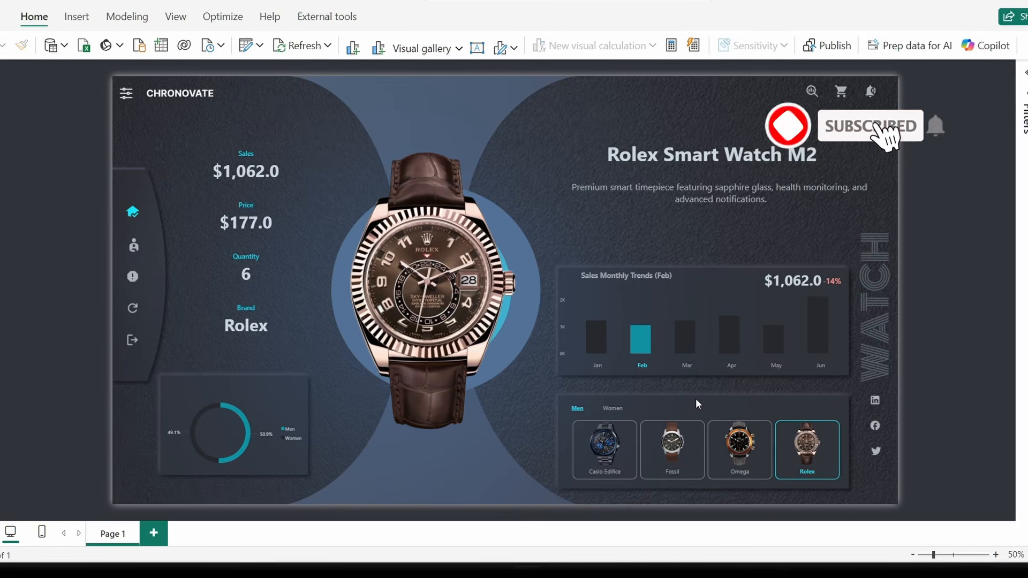
{"action": "left_click", "coordinate": [739, 467]}
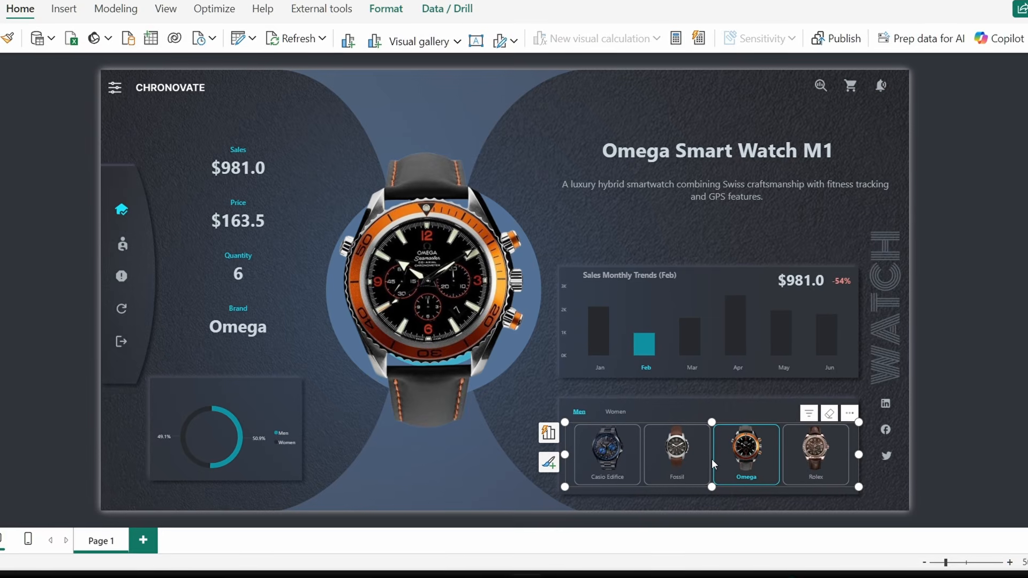
{"action": "left_click", "coordinate": [659, 470]}
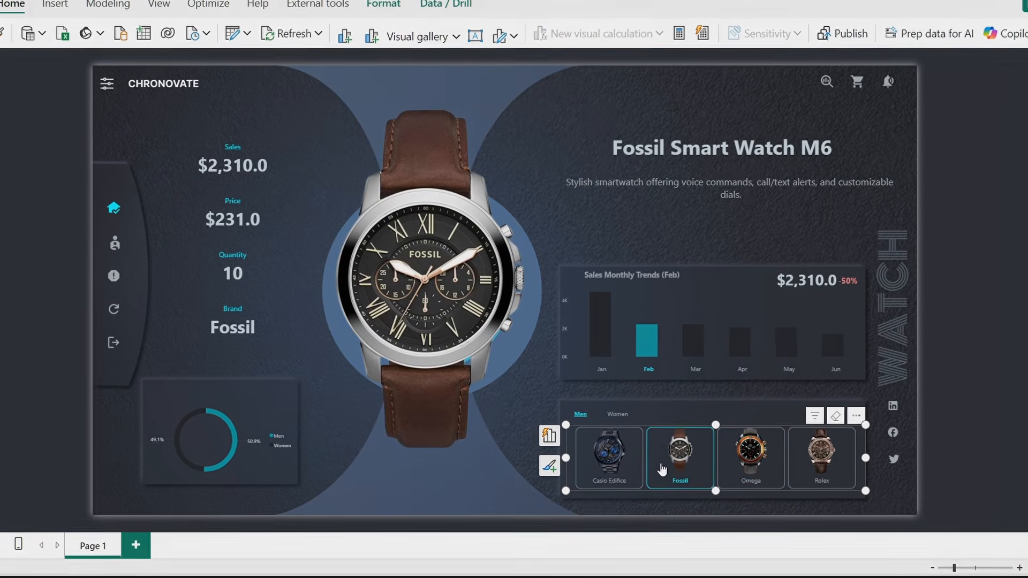